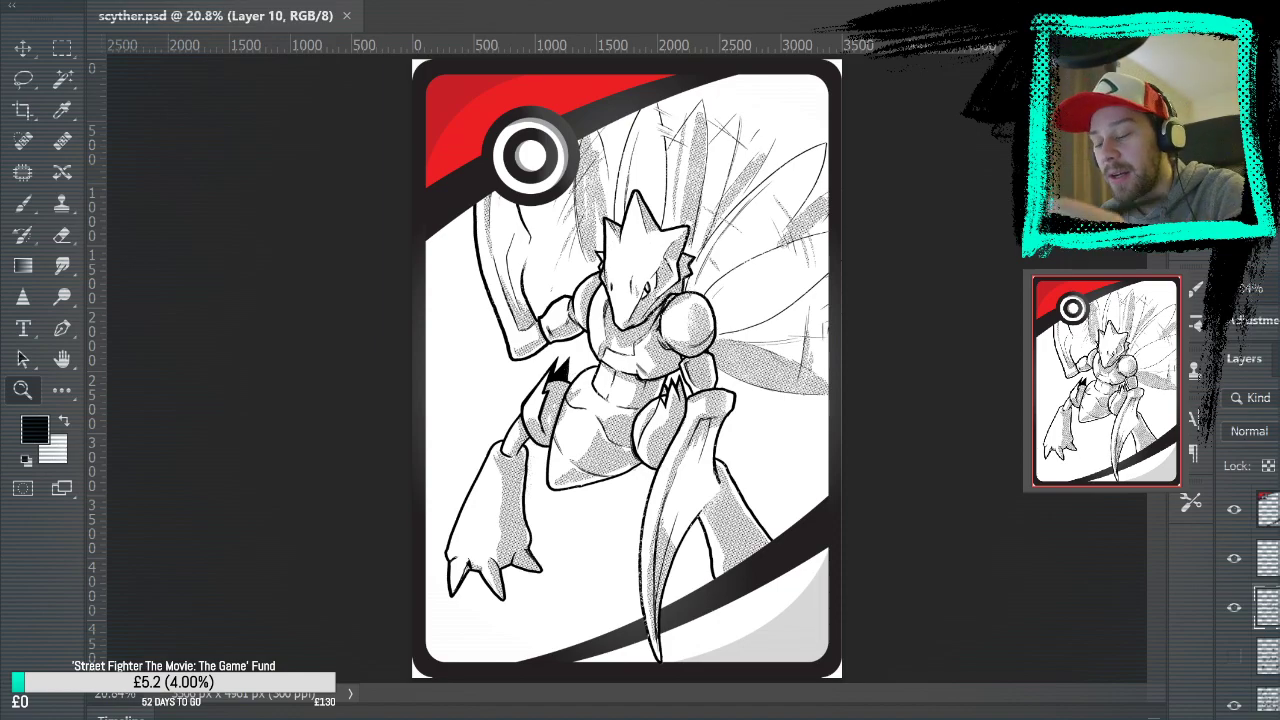
Compare the coarse and fine halftone shading on the Scyther drawing by swapping which layer is visible, ending on the fine one
{"action": "left_click", "coordinate": [1234, 607]}
{"action": "left_click", "coordinate": [1234, 656]}
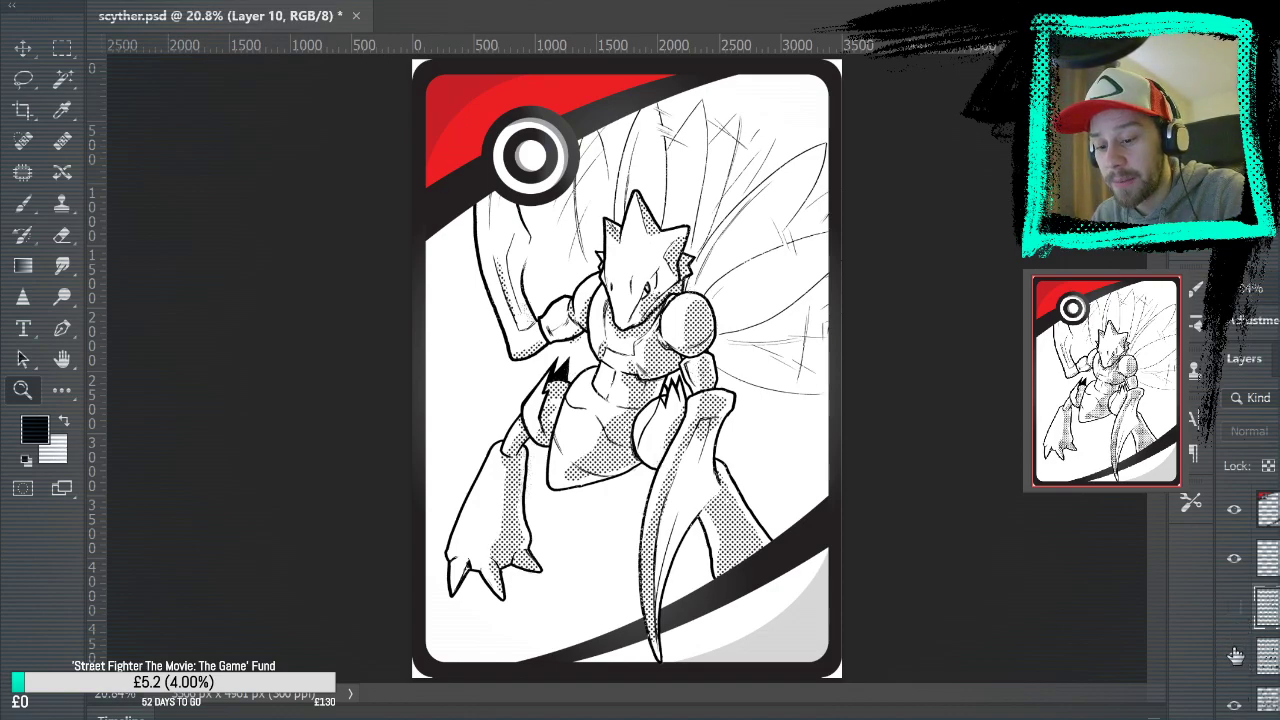
{"action": "left_click", "coordinate": [1234, 656]}
{"action": "left_click", "coordinate": [1234, 608]}
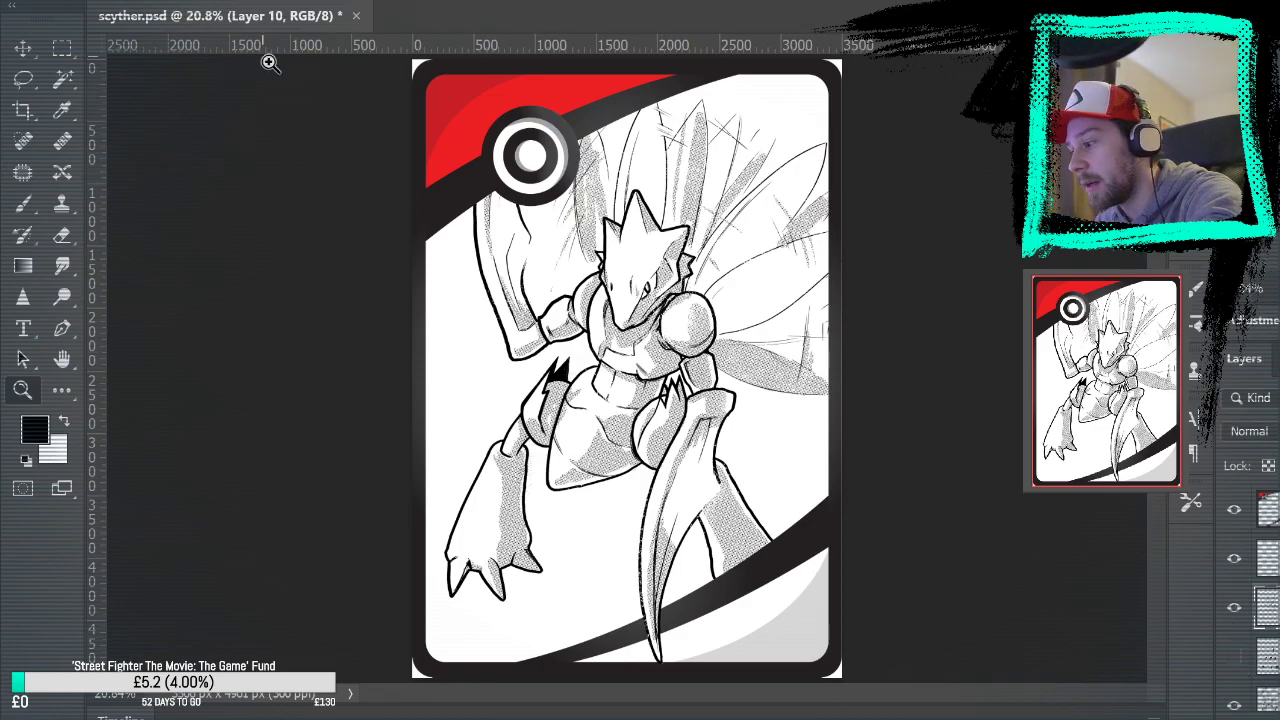
Examine the shading on the head, torso and arms up close, briefly showing the pink sketch layer for comparison
{"action": "left_click", "coordinate": [686, 359]}
{"action": "left_click", "coordinate": [680, 330]}
{"action": "left_click", "coordinate": [649, 293]}
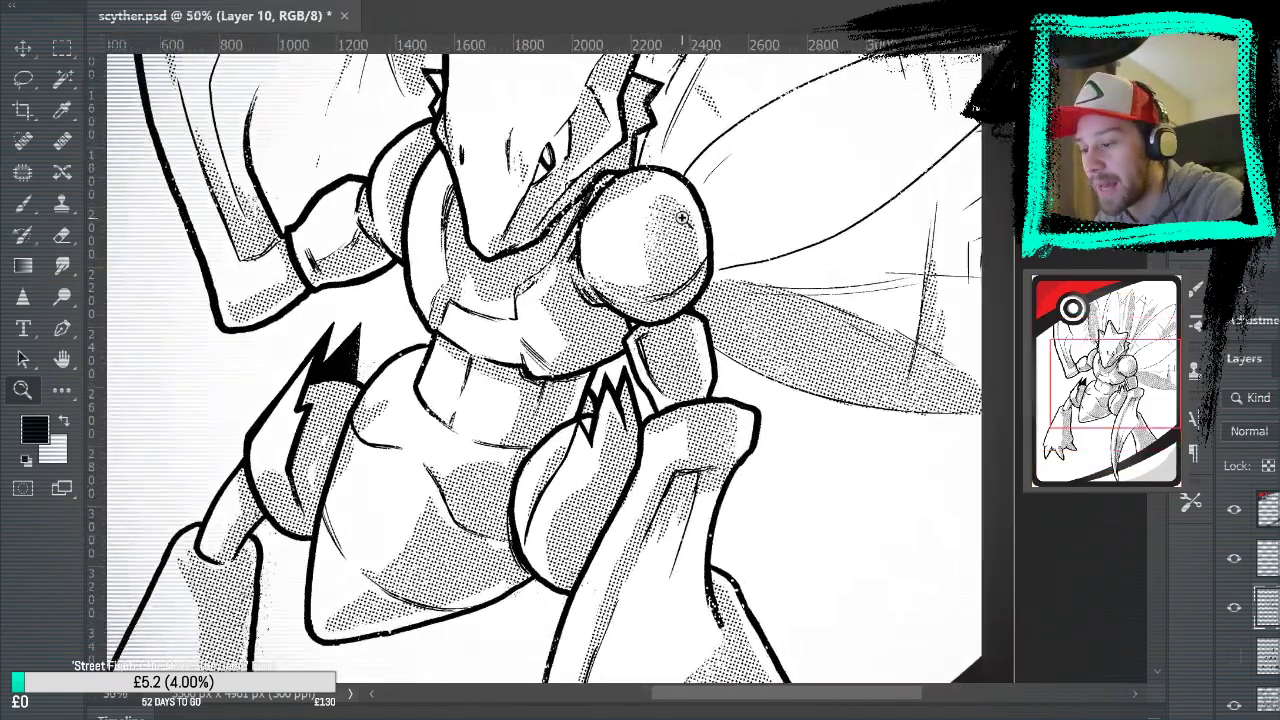
{"action": "left_click_drag", "start_coordinate": [661, 335], "coordinate": [716, 289]}
{"action": "left_click_drag", "start_coordinate": [735, 467], "coordinate": [750, 572]}
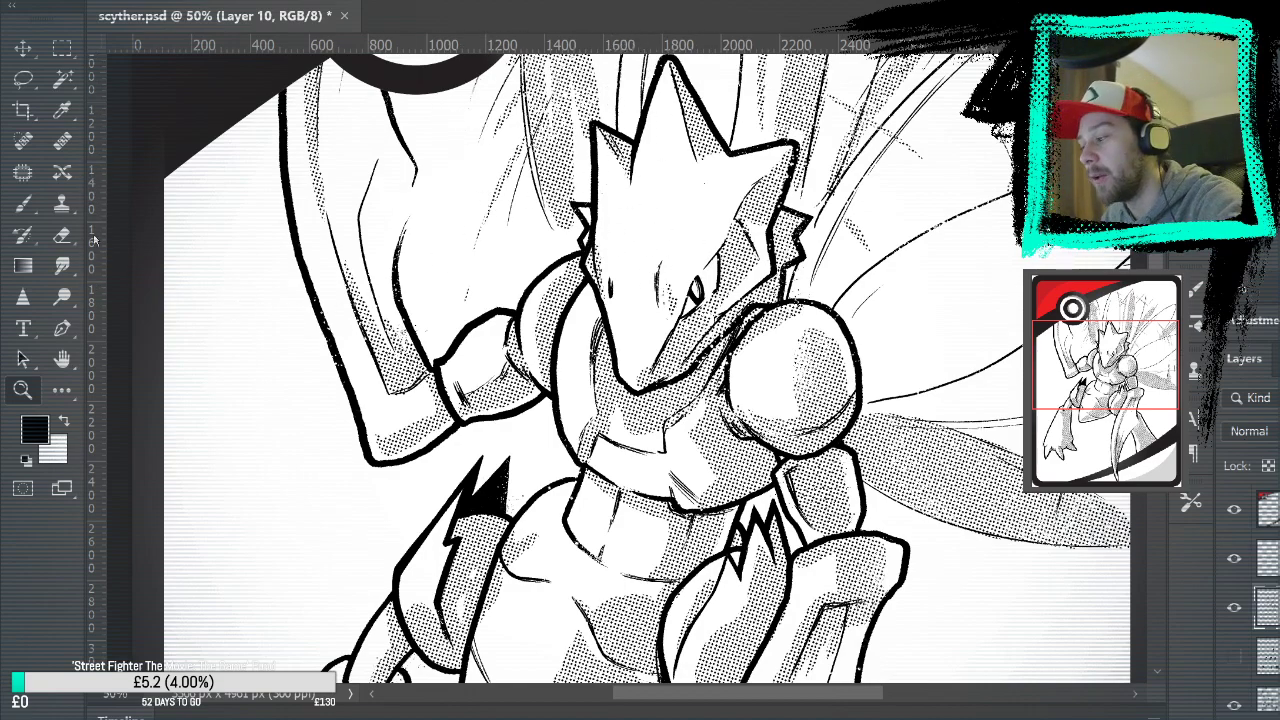
{"action": "key", "text": "b"}
{"action": "left_click_drag", "start_coordinate": [525, 428], "coordinate": [450, 308]}
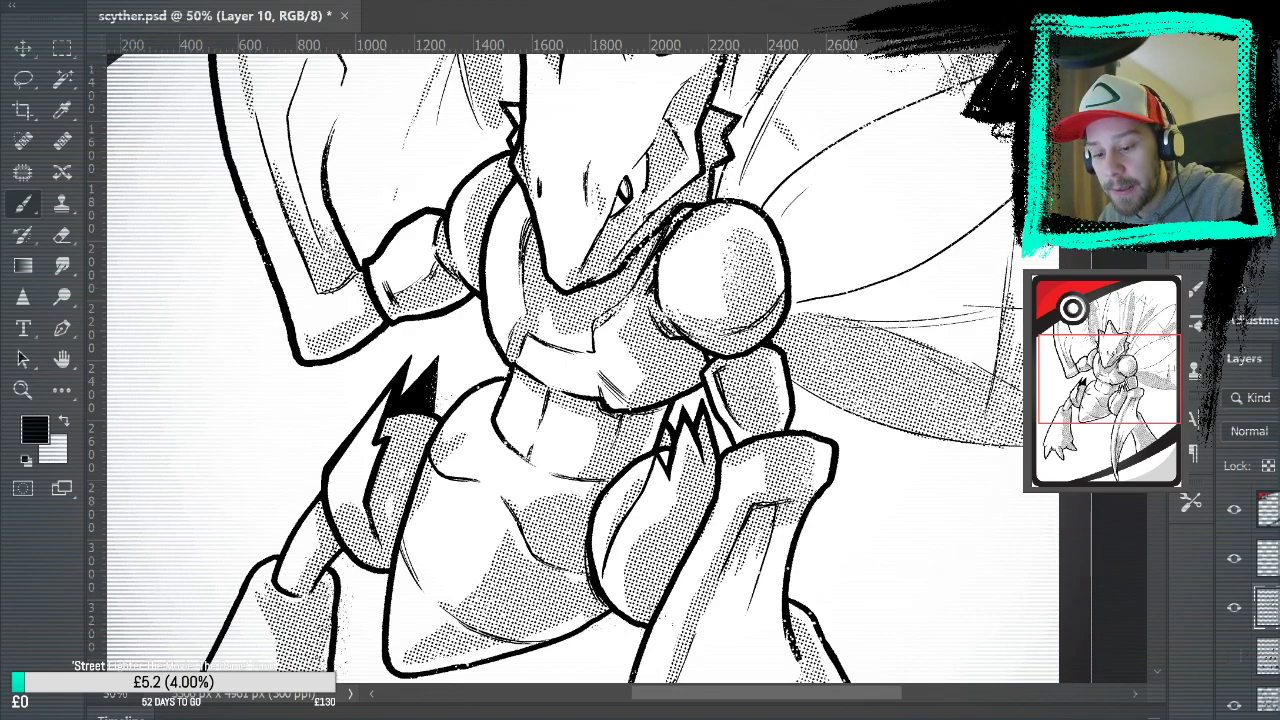
{"action": "left_click", "coordinate": [1234, 636]}
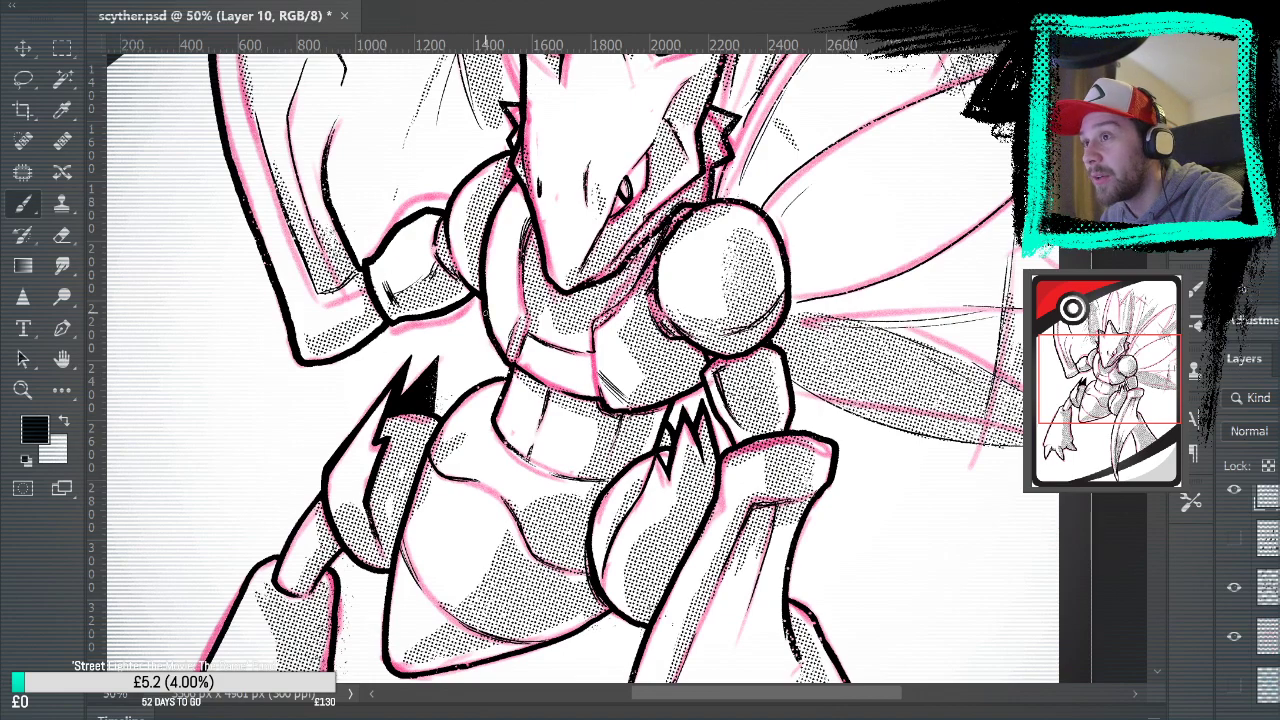
{"action": "left_click", "coordinate": [1234, 636]}
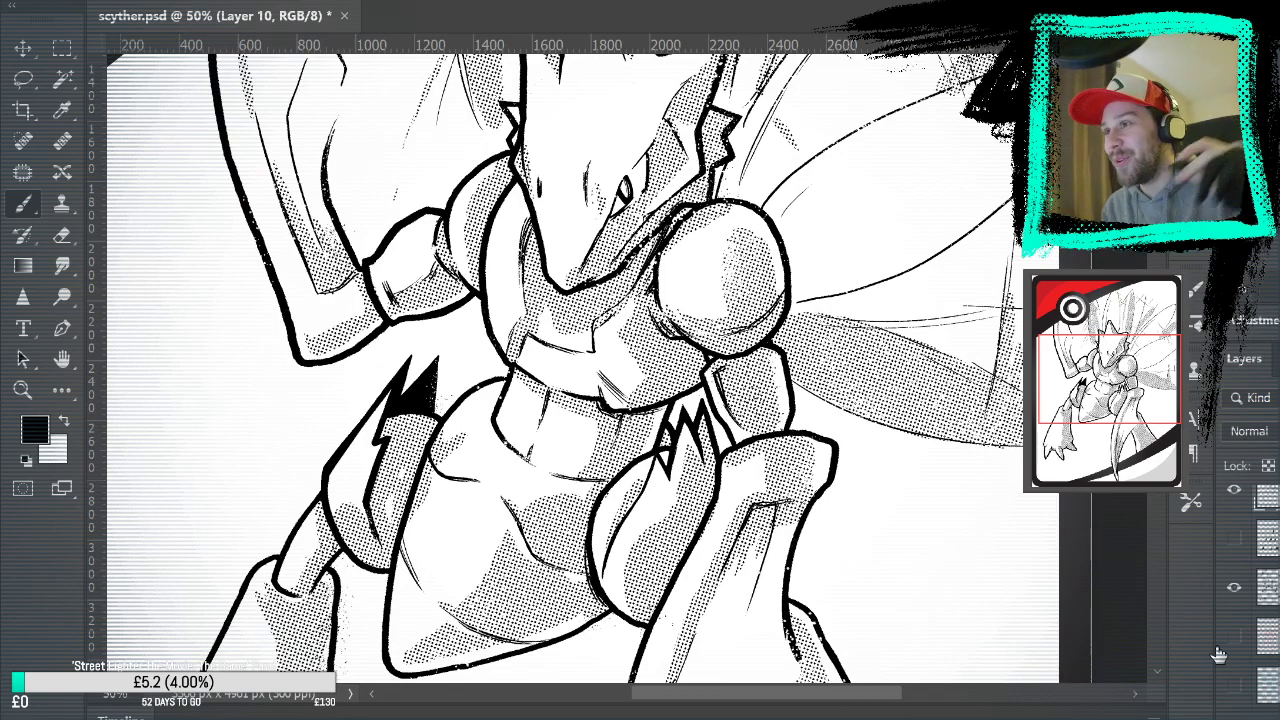
Examine the shading on the legs and lower blade, and compare the full card with and without its Poké Ball frame
{"action": "scroll", "coordinate": [297, 358], "scroll_direction": "down", "scroll_amount": 6}
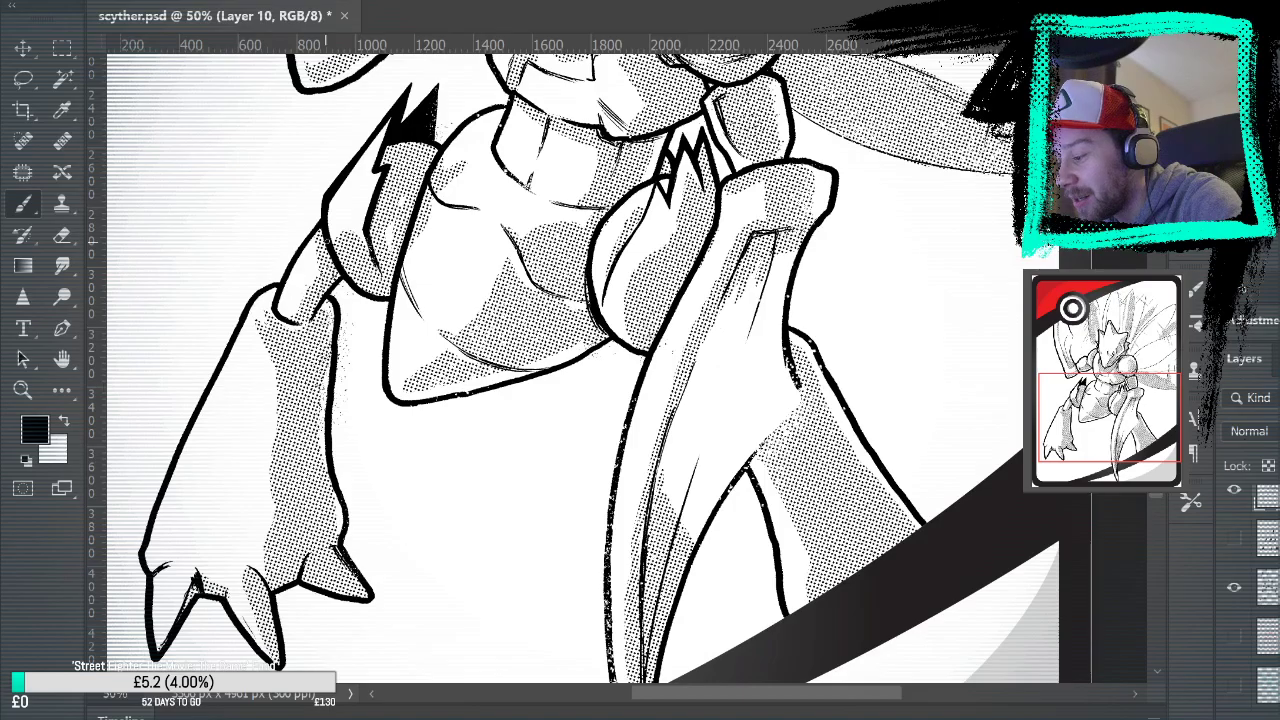
{"action": "left_click_drag", "start_coordinate": [829, 239], "coordinate": [857, 408]}
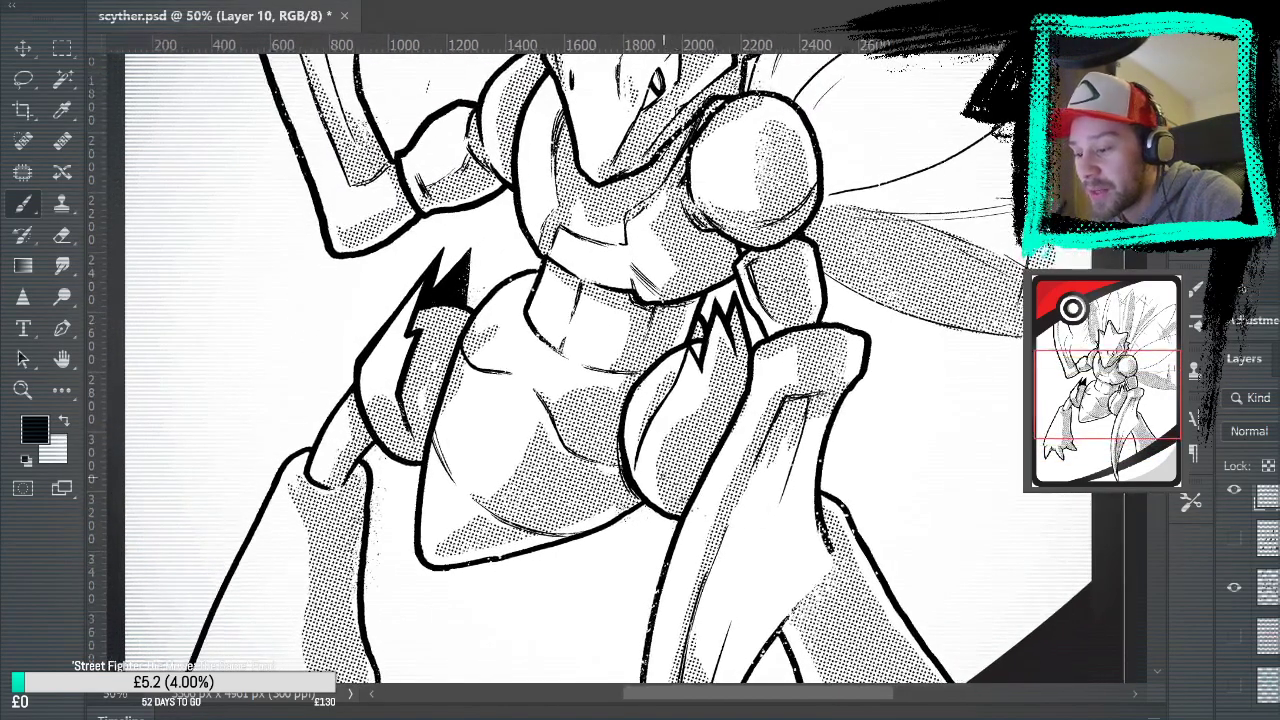
{"action": "left_click_drag", "start_coordinate": [761, 164], "coordinate": [750, 505]}
{"action": "left_click_drag", "start_coordinate": [760, 380], "coordinate": [778, 430]}
{"action": "left_click_drag", "start_coordinate": [681, 450], "coordinate": [778, 168]}
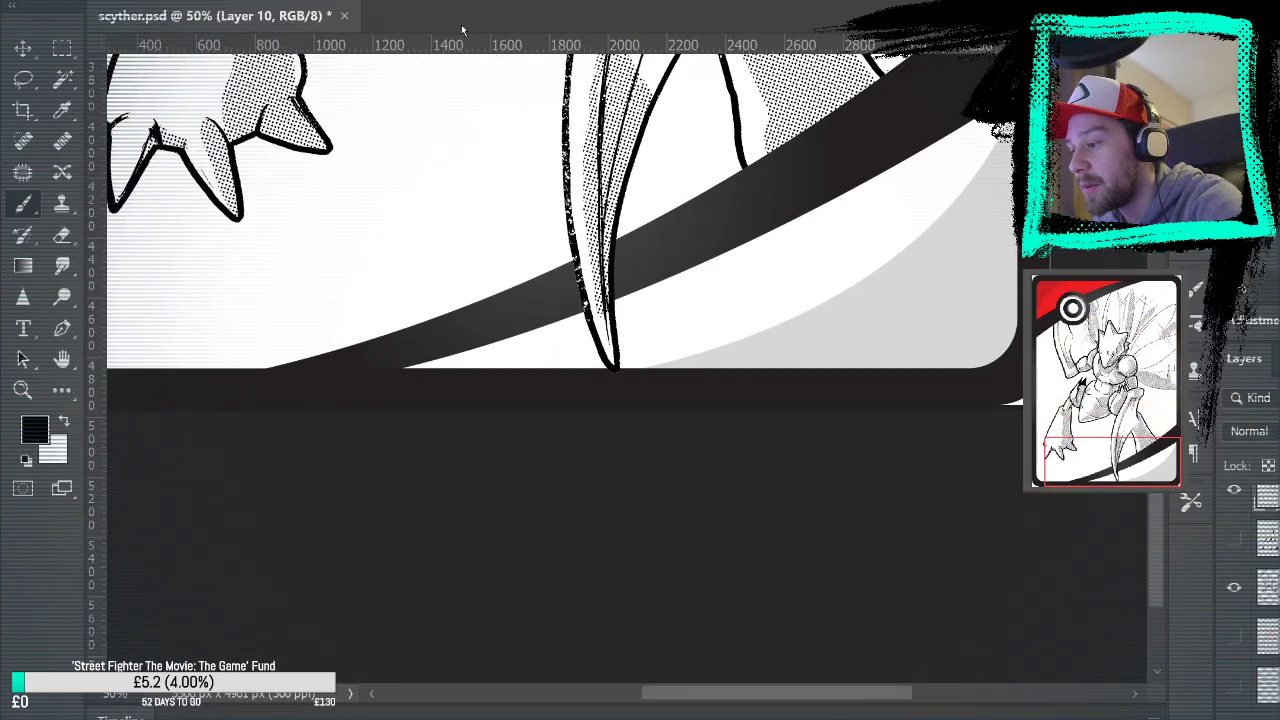
{"action": "key", "text": "ctrl+0"}
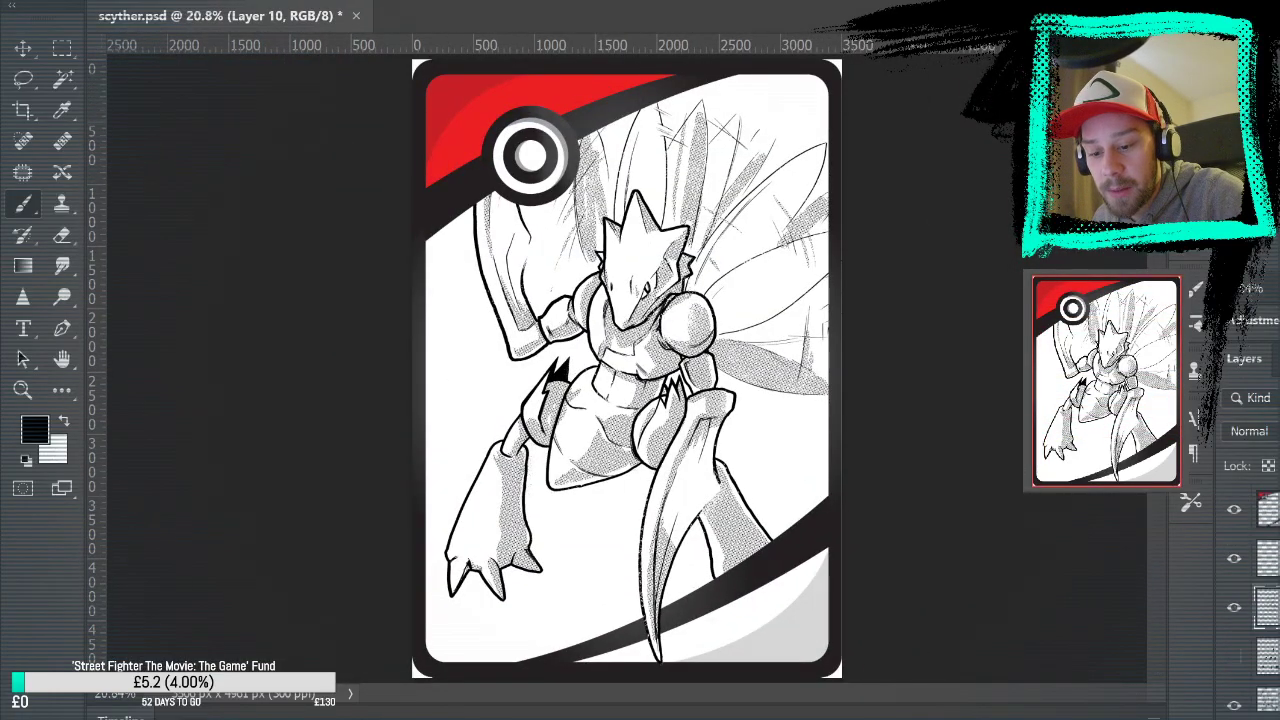
{"action": "left_click", "coordinate": [1236, 535]}
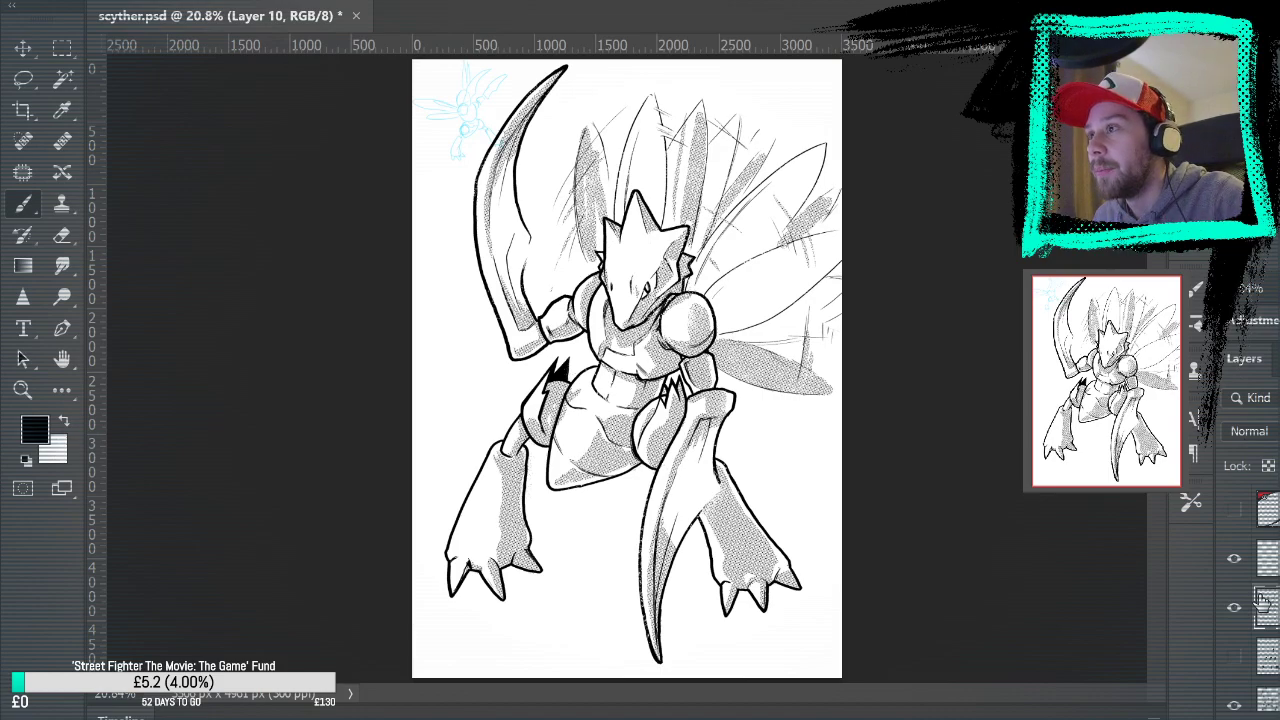
{"action": "left_click", "coordinate": [1236, 515]}
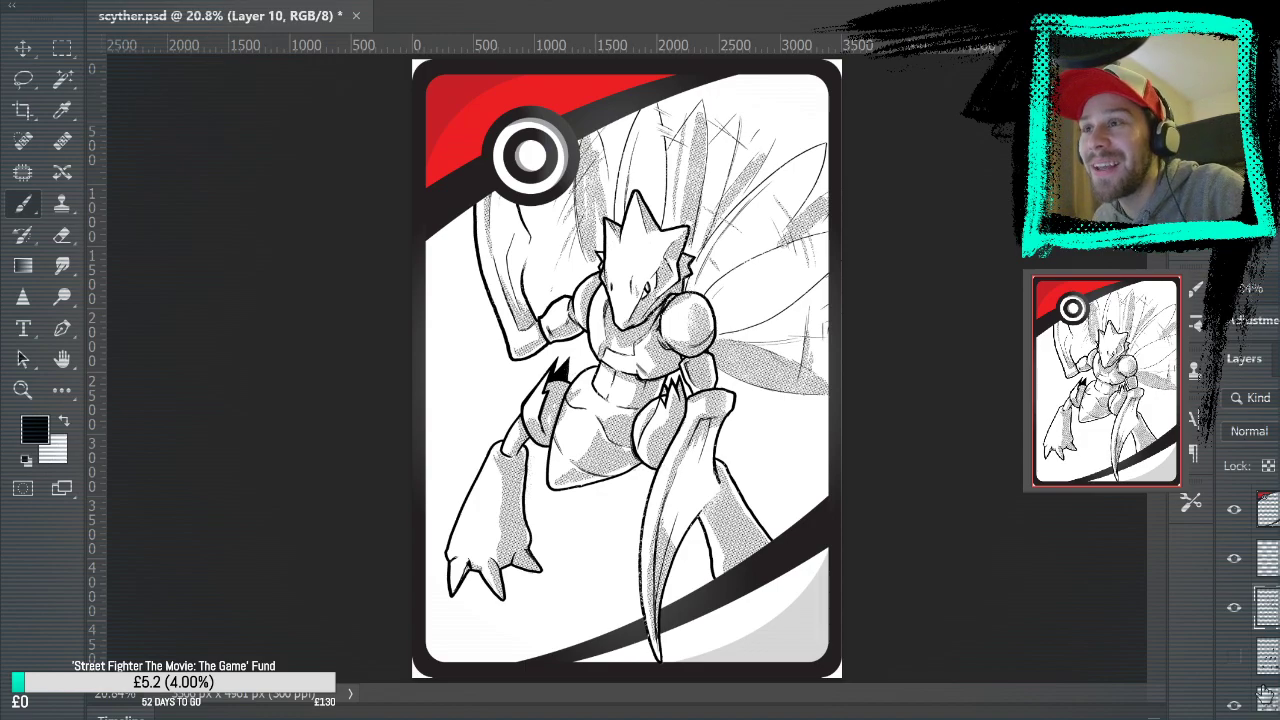
Show the layer of Scyther colour reference images over the drawing
{"action": "scroll", "coordinate": [1256, 600], "scroll_direction": "down", "scroll_amount": 5}
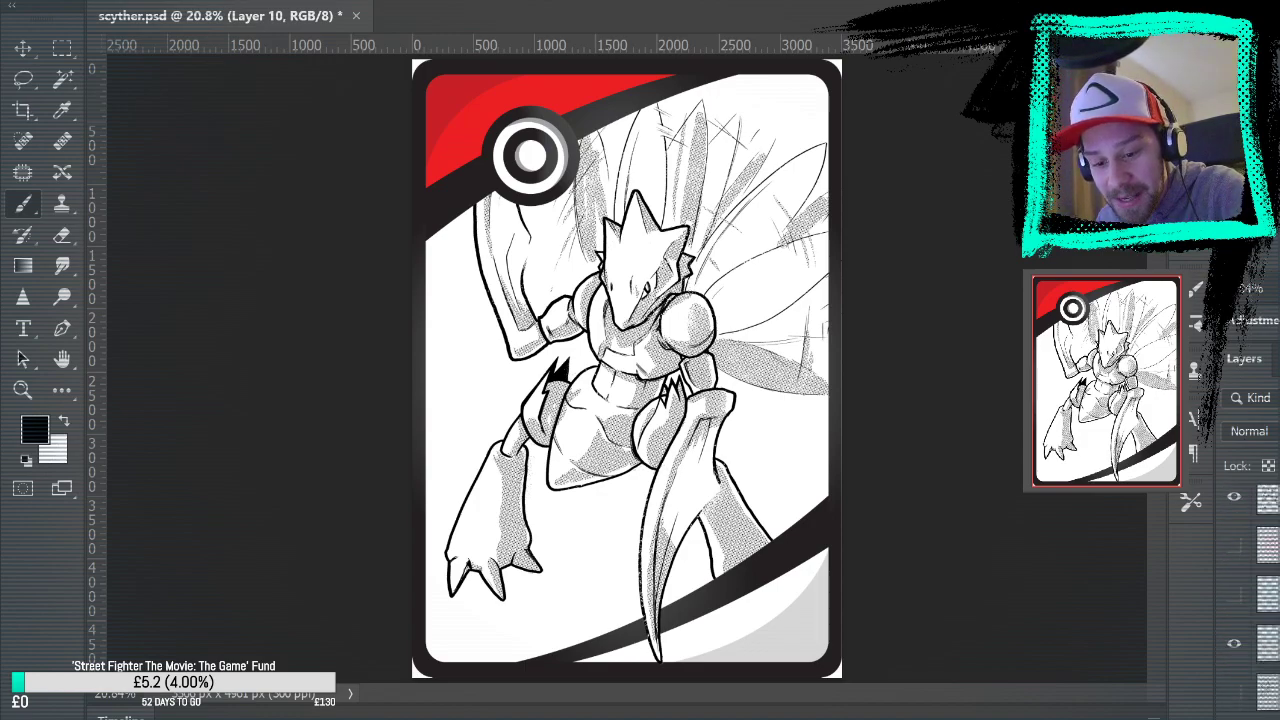
{"action": "left_click", "coordinate": [1234, 637]}
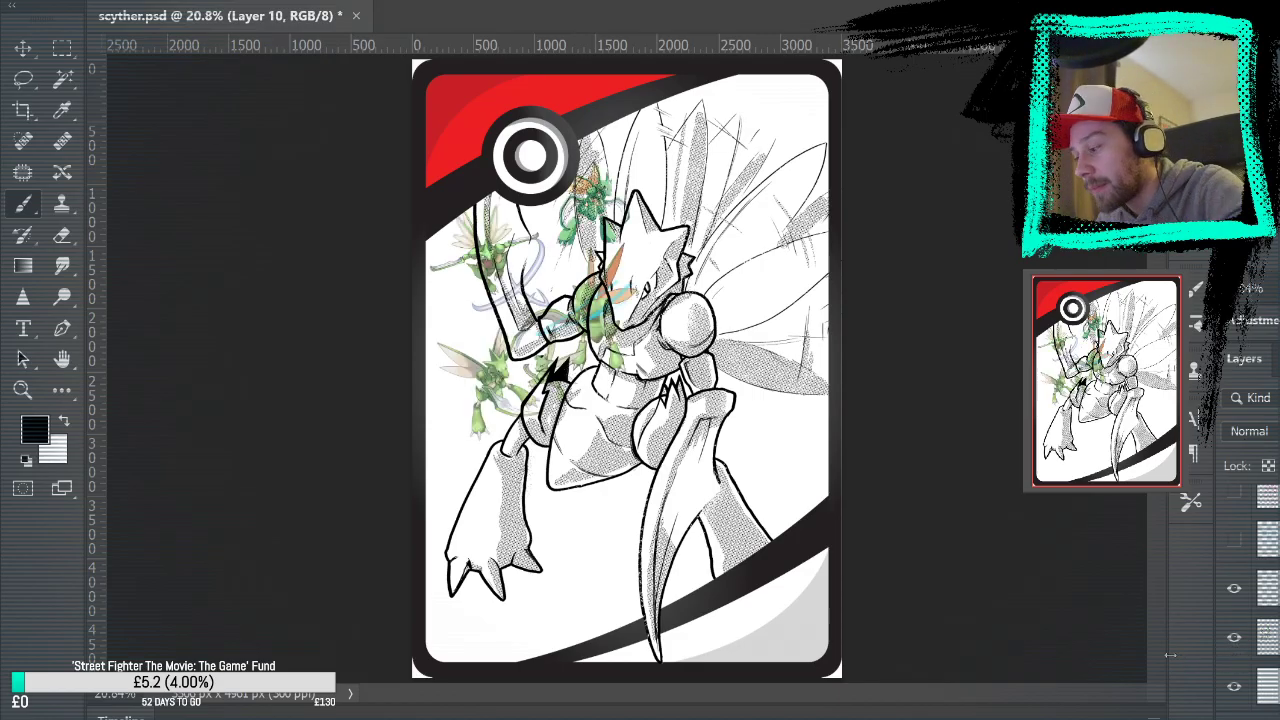
{"action": "key", "text": "z"}
{"action": "left_click", "coordinate": [588, 297]}
{"action": "left_click", "coordinate": [588, 297]}
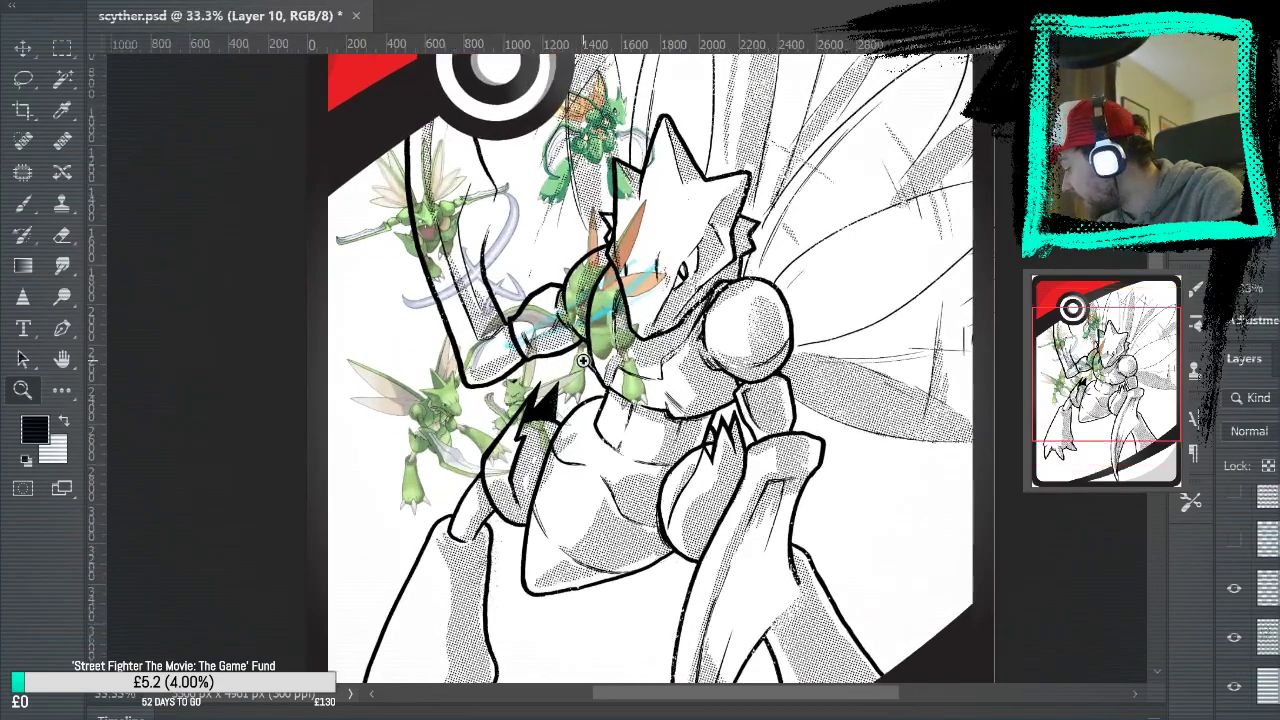
Examine the colours of the green Scyther references up close beside the drawing's leg
{"action": "left_click", "coordinate": [584, 362]}
{"action": "left_click_drag", "start_coordinate": [508, 350], "coordinate": [597, 417]}
{"action": "left_click", "coordinate": [472, 502]}
{"action": "left_click_drag", "start_coordinate": [584, 475], "coordinate": [592, 394]}
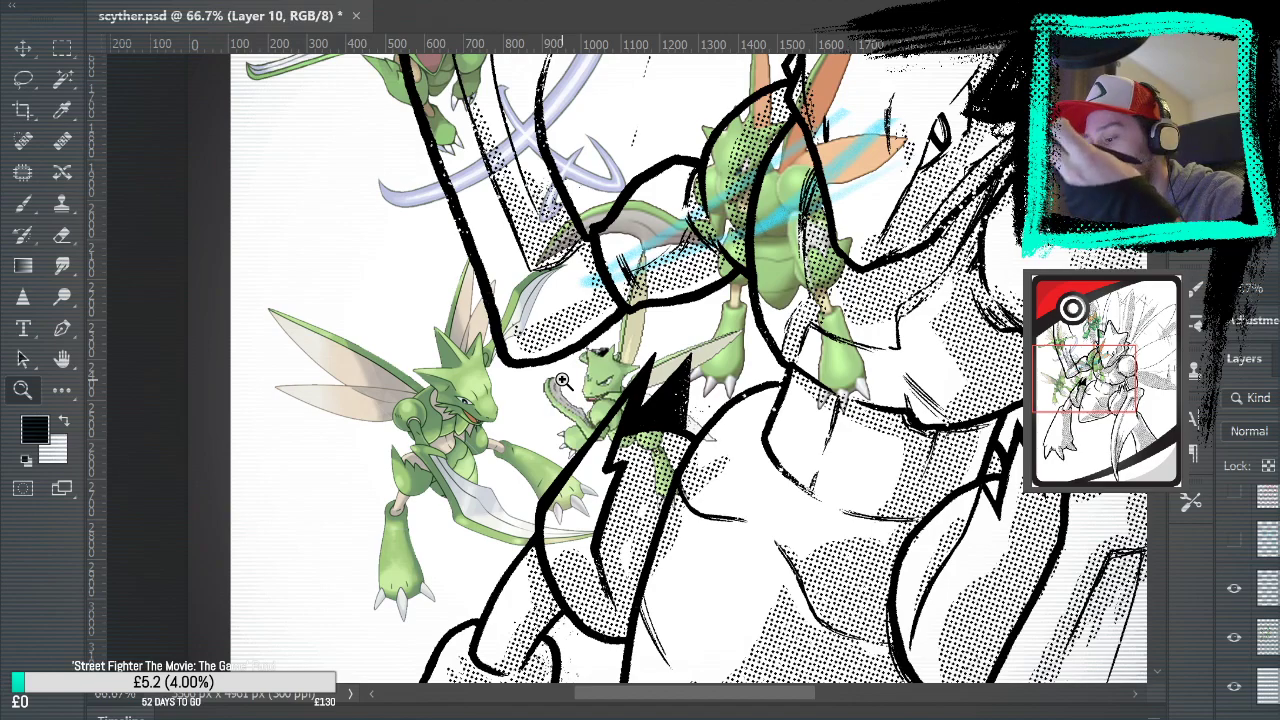
{"action": "left_click", "coordinate": [562, 380]}
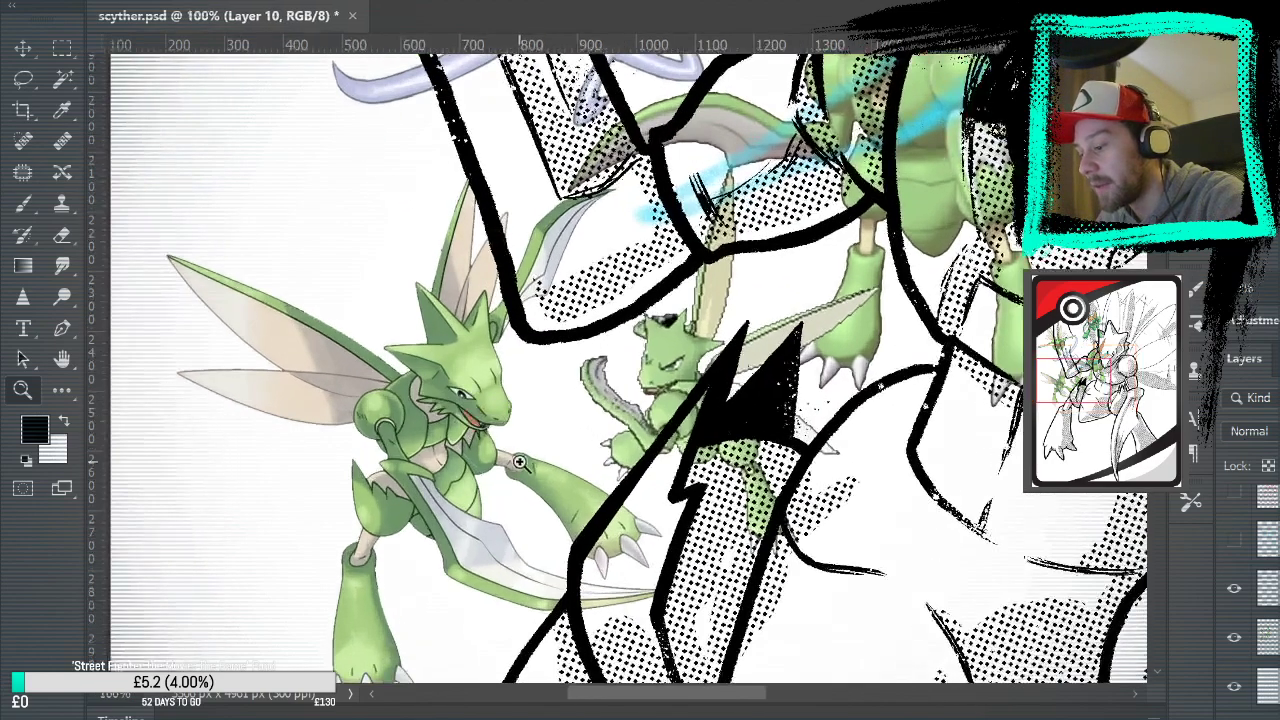
{"action": "left_click_drag", "start_coordinate": [551, 434], "coordinate": [494, 350]}
{"action": "key", "text": "b"}
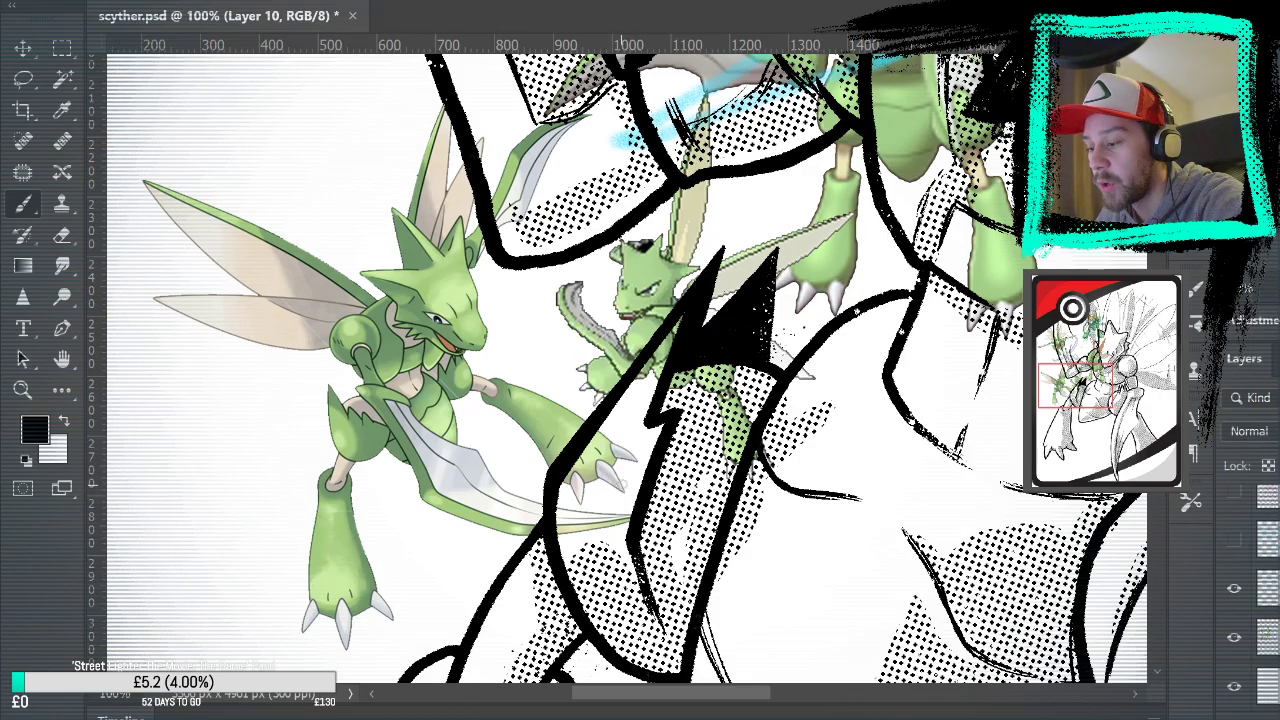
{"action": "left_click_drag", "start_coordinate": [640, 338], "coordinate": [720, 147]}
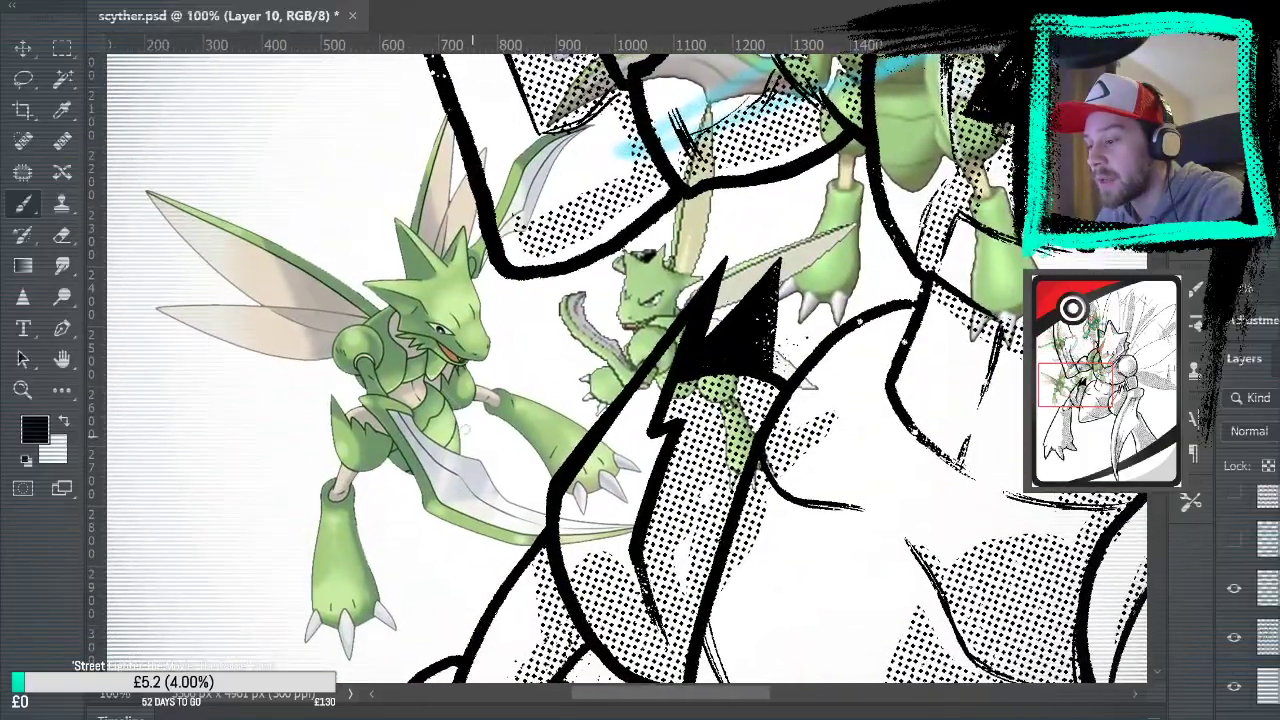
{"action": "left_click_drag", "start_coordinate": [1000, 250], "coordinate": [864, 195]}
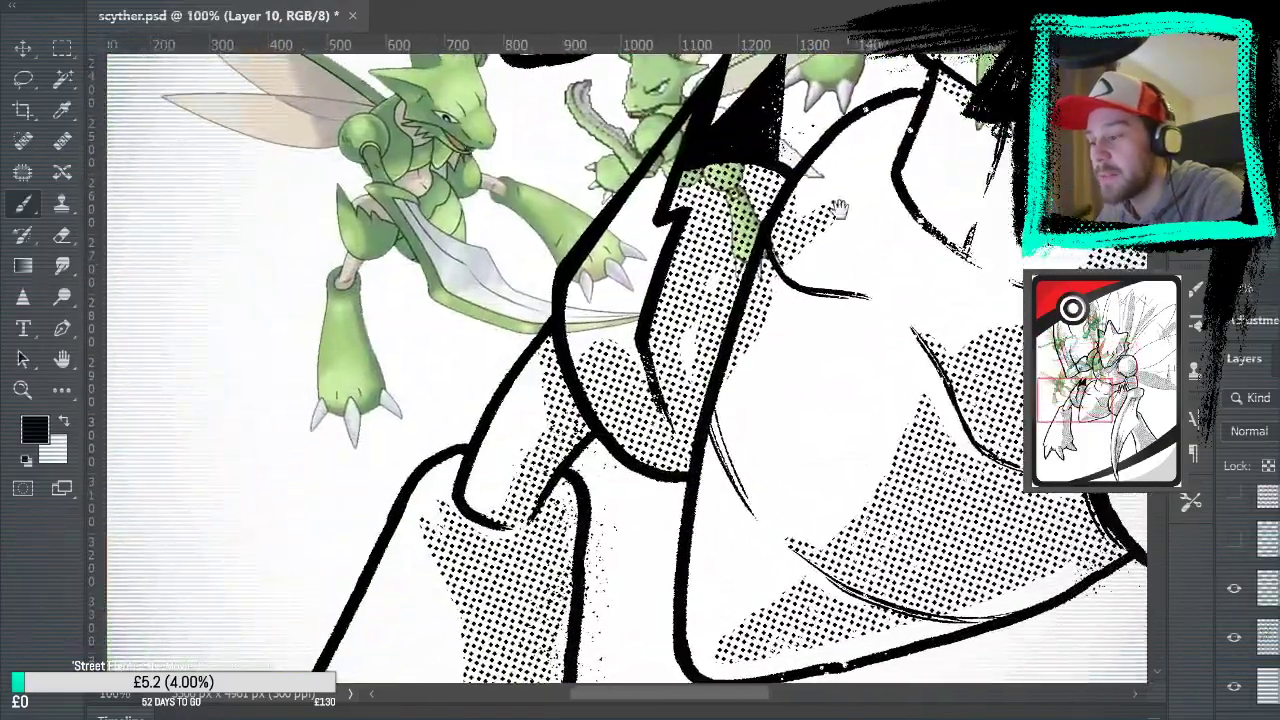
{"action": "left_click_drag", "start_coordinate": [434, 268], "coordinate": [427, 157]}
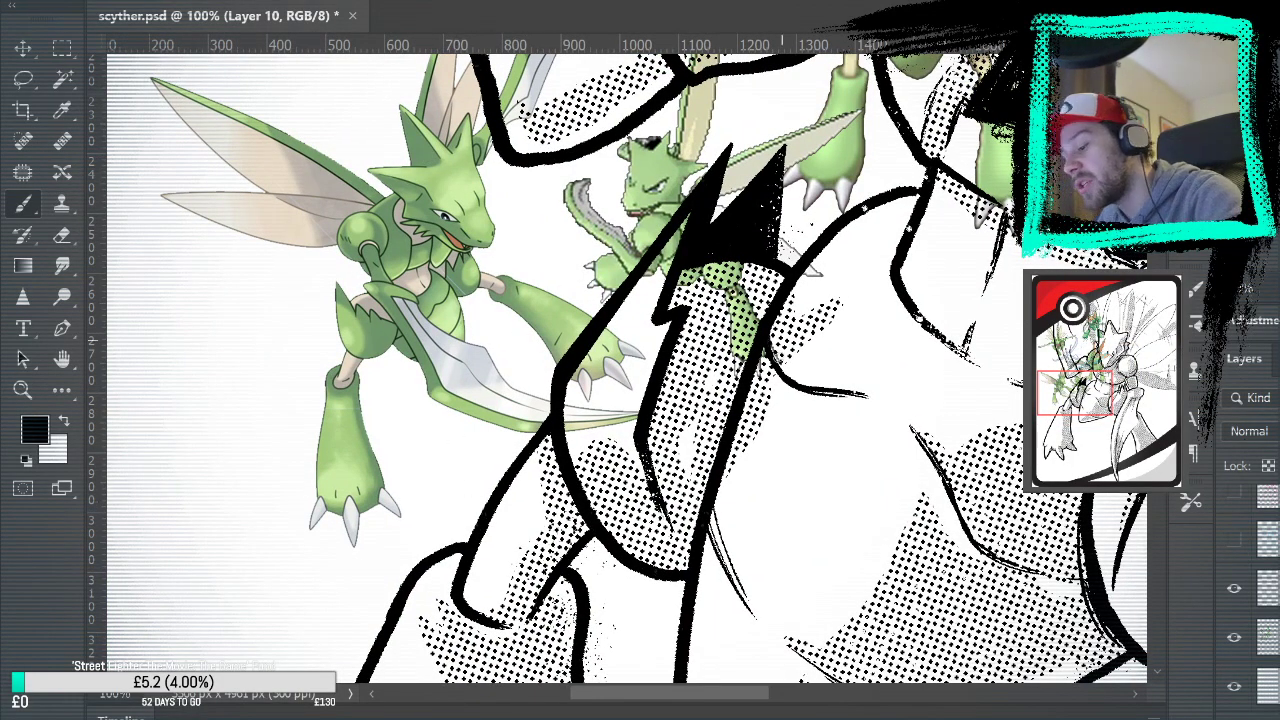
Sample the light green from the small Scyther reference's body as the painting colour, and undo the test brush stroke
{"action": "key", "text": "i"}
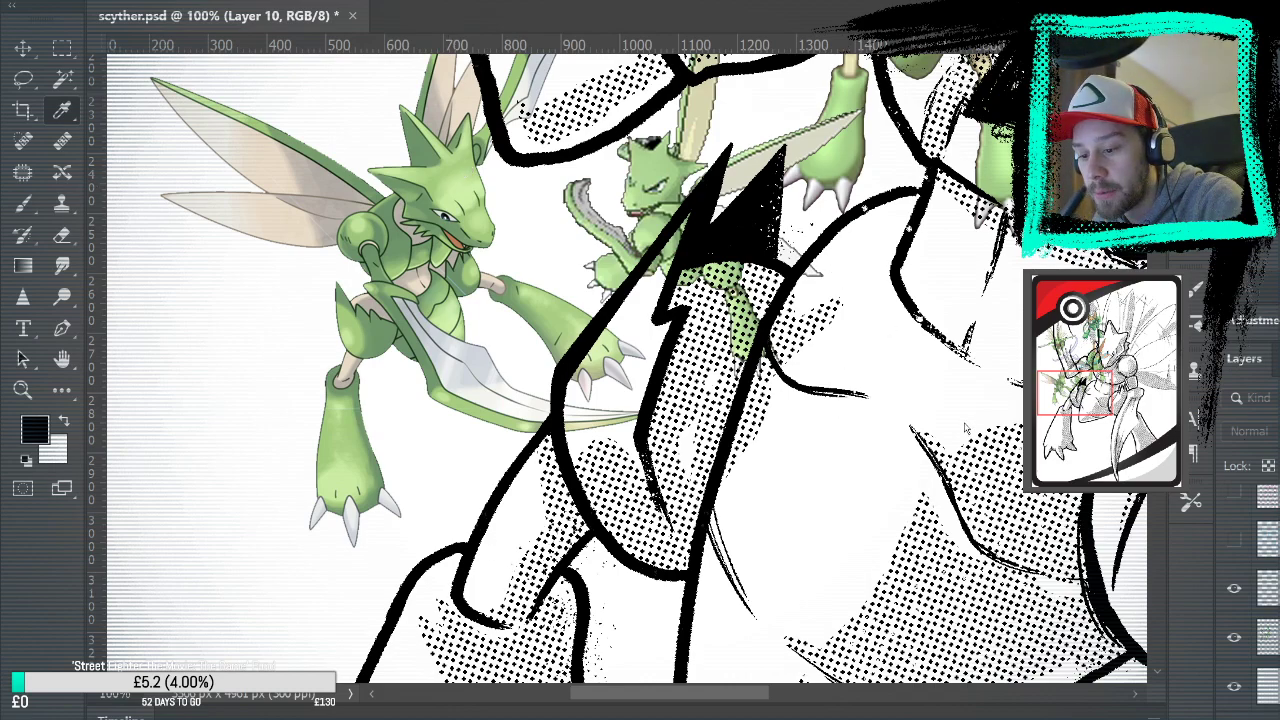
{"action": "key", "text": "b"}
{"action": "key", "text": "i"}
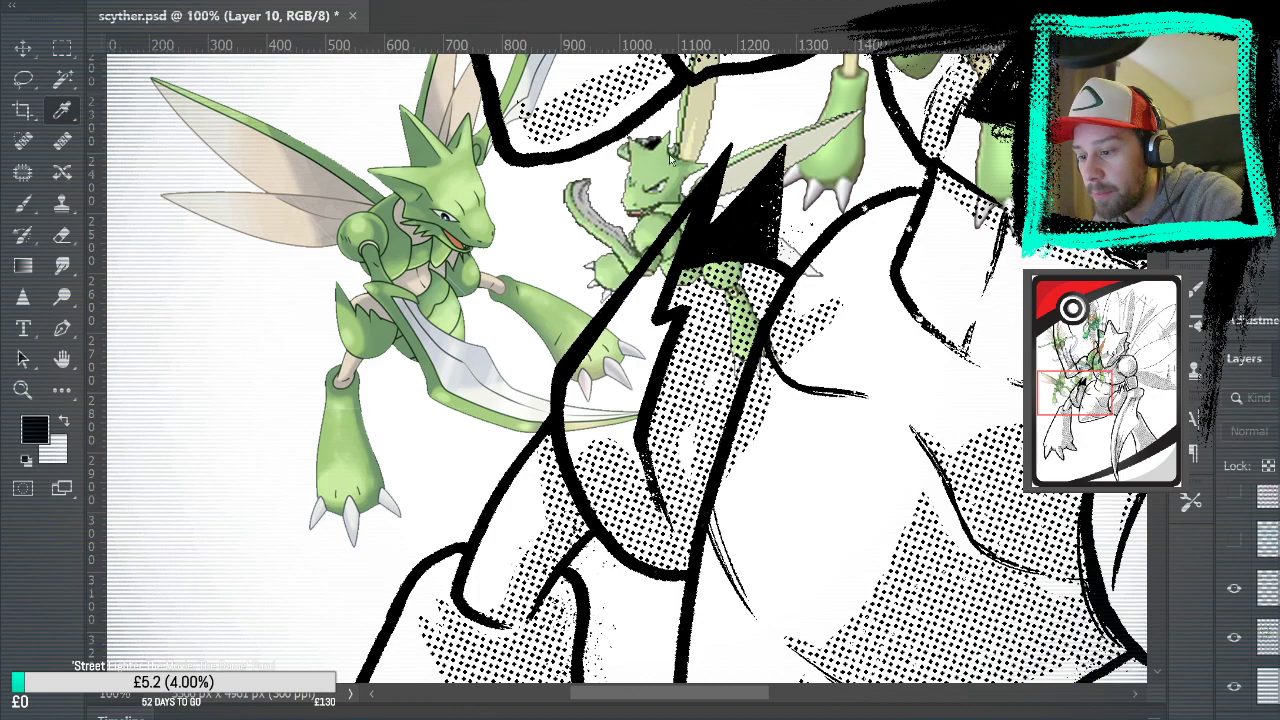
{"action": "left_click", "coordinate": [655, 240], "text": "alt"}
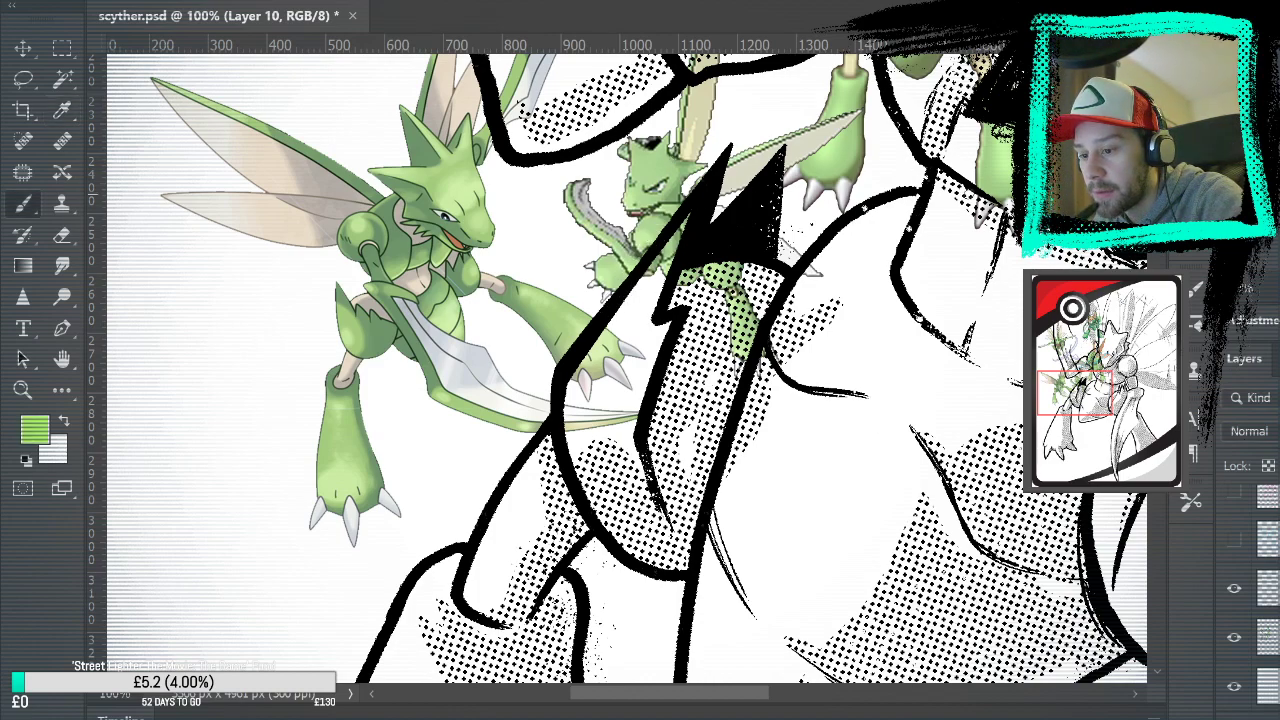
{"action": "left_click_drag", "start_coordinate": [605, 372], "coordinate": [688, 200]}
{"action": "key", "text": "ctrl+z"}
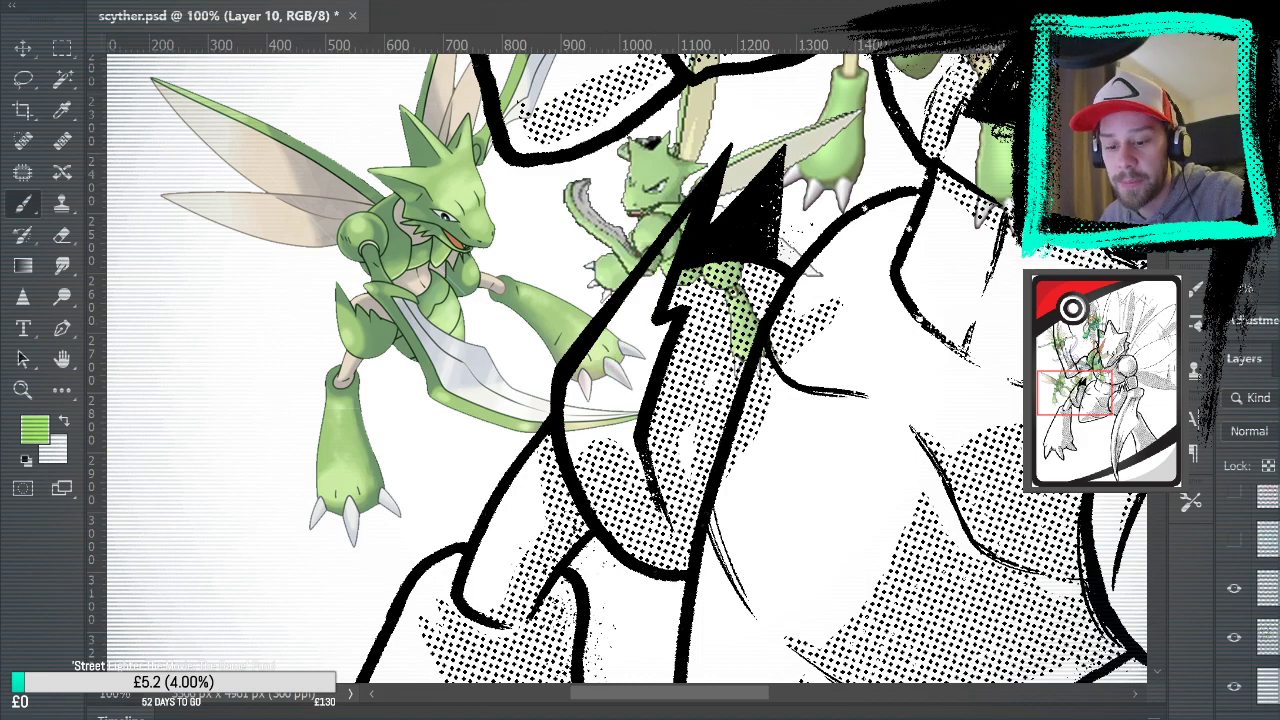
Hide the colour reference images and add another Scyther reference picture on a new layer
{"action": "left_click", "coordinate": [1234, 637]}
{"action": "scroll", "coordinate": [1268, 643], "scroll_direction": "down", "scroll_amount": 2}
{"action": "left_click", "coordinate": [1268, 626]}
{"action": "key", "text": "ctrl+shift+alt+n"}
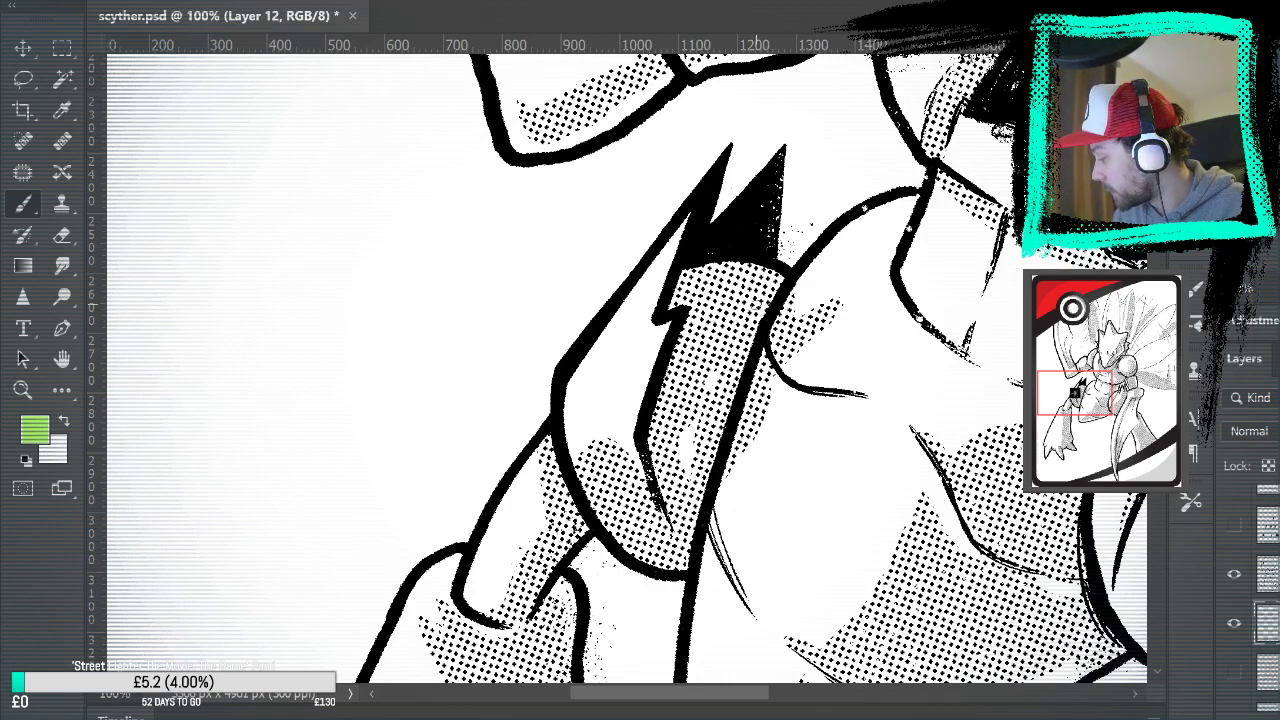
Resize the added Scyther reference picture and move it into the blank area beside the raised leg
{"action": "key", "text": "ctrl+t"}
{"action": "left_click_drag", "start_coordinate": [550, 292], "coordinate": [440, 174]}
{"action": "left_click", "coordinate": [22, 47]}
{"action": "left_click_drag", "start_coordinate": [571, 355], "coordinate": [257, 286]}
Delete the background and the dark wing area from the added Scyther picture with the Magic Wand, and clear the selection
{"action": "left_click", "coordinate": [62, 78]}
{"action": "left_click", "coordinate": [194, 246]}
{"action": "key", "text": "Delete"}
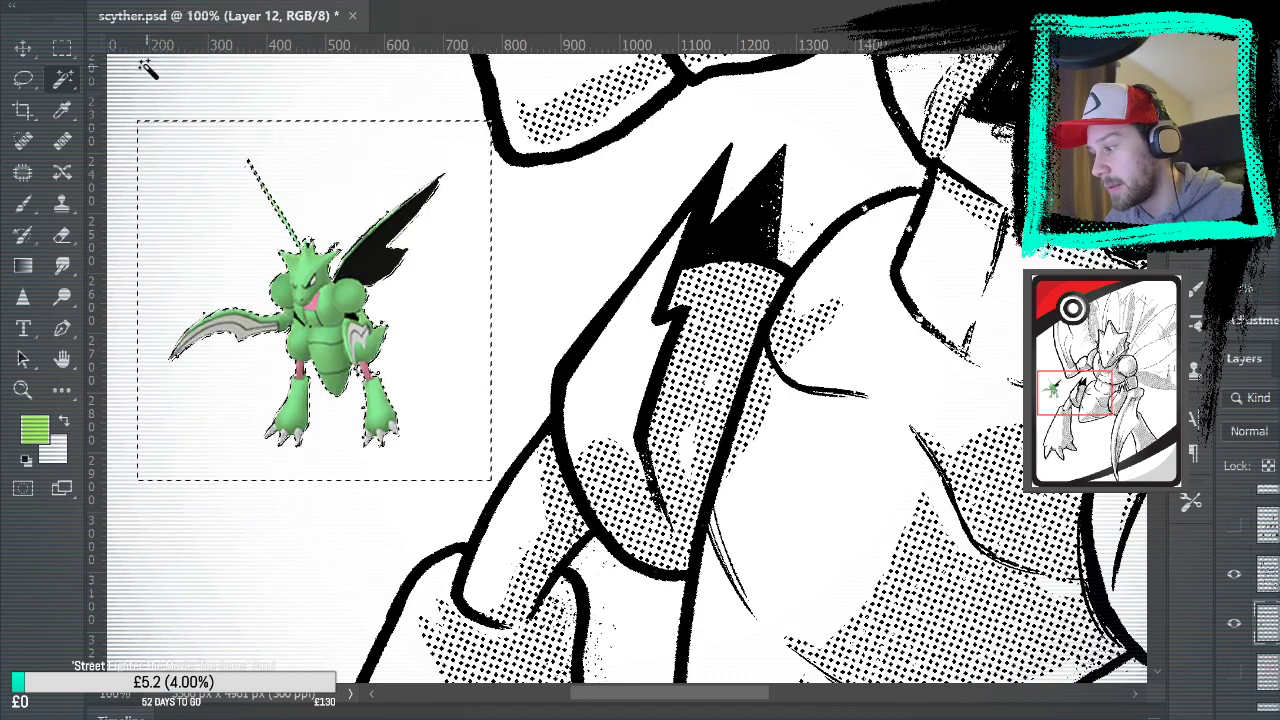
{"action": "left_click", "coordinate": [350, 248]}
{"action": "key", "text": "Delete"}
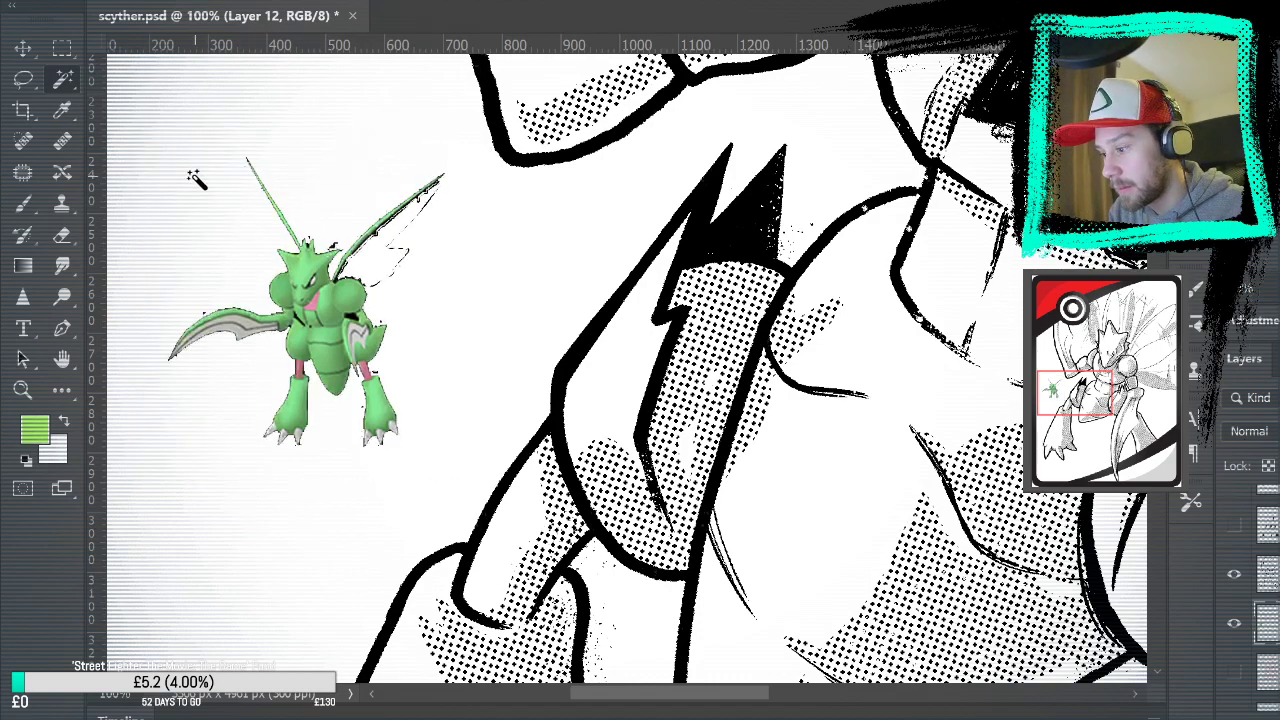
{"action": "key", "text": "m"}
{"action": "key", "text": "ctrl+d"}
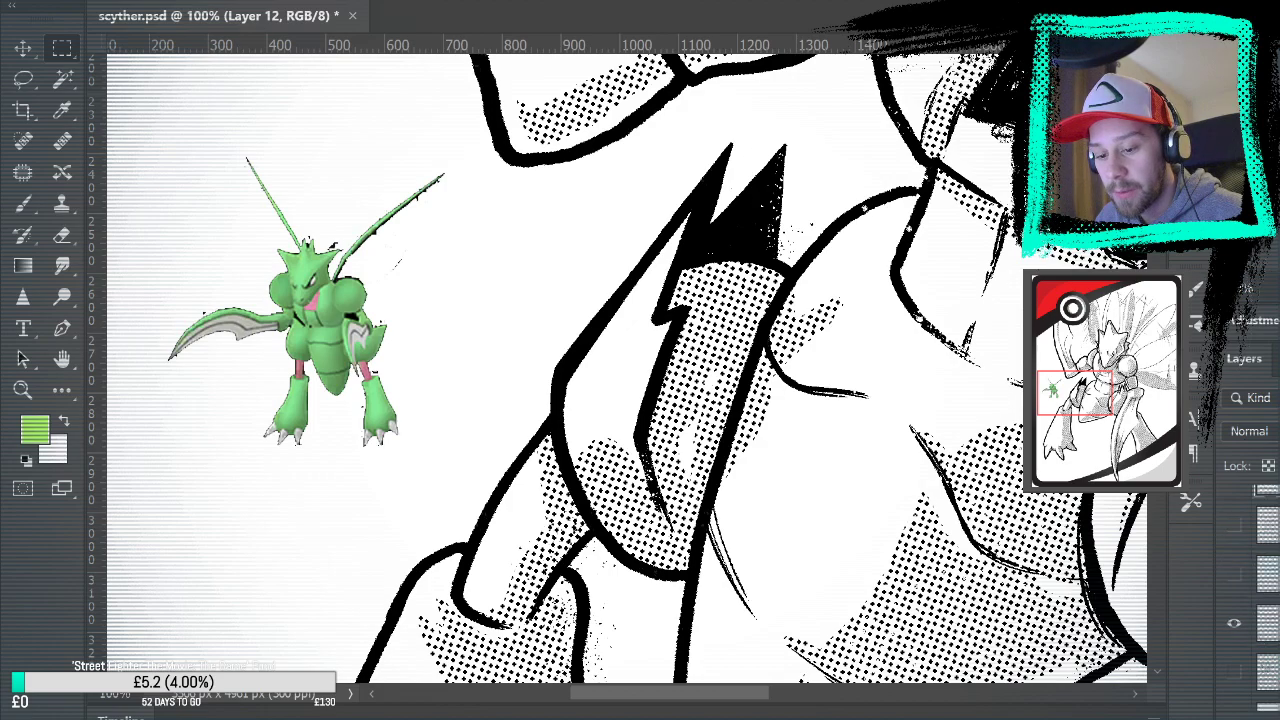
Show the other Scyther colour references alongside the cut-out for comparison, and hide them again
{"action": "key", "text": "ctrl+v"}
{"action": "left_click_drag", "start_coordinate": [432, 328], "coordinate": [500, 368]}
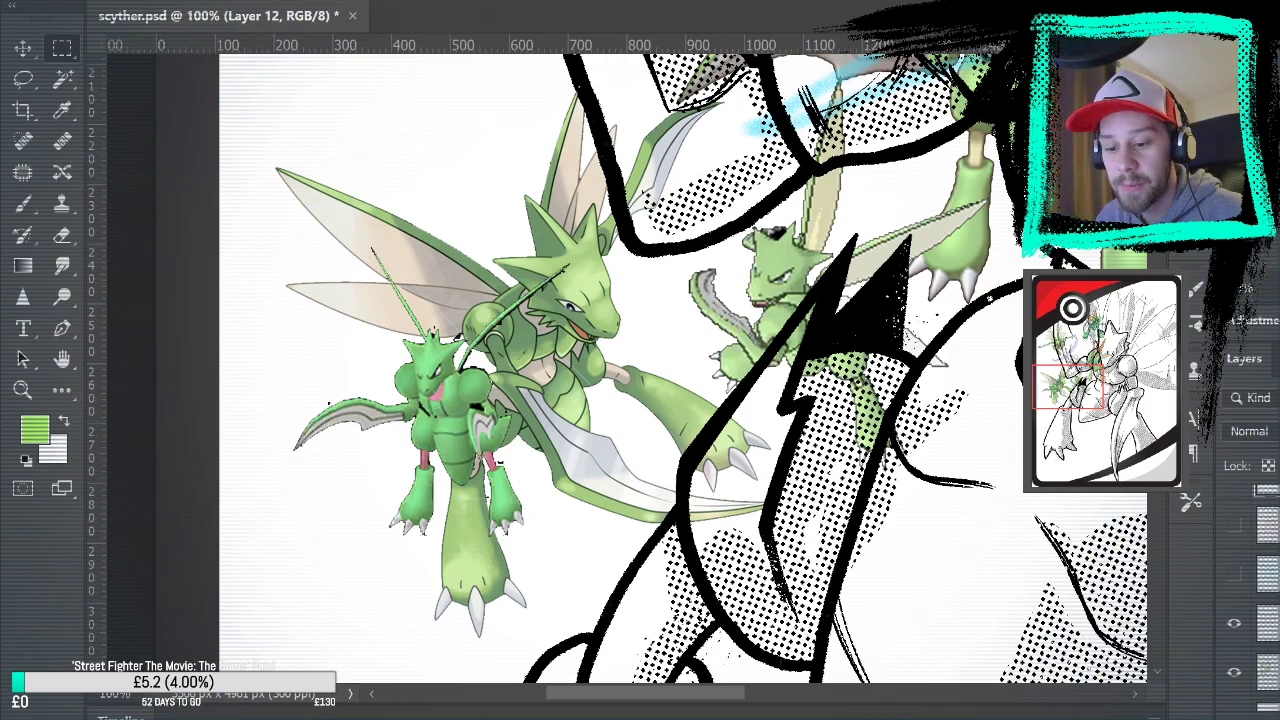
{"action": "scroll", "coordinate": [1240, 645], "scroll_direction": "down", "scroll_amount": 1}
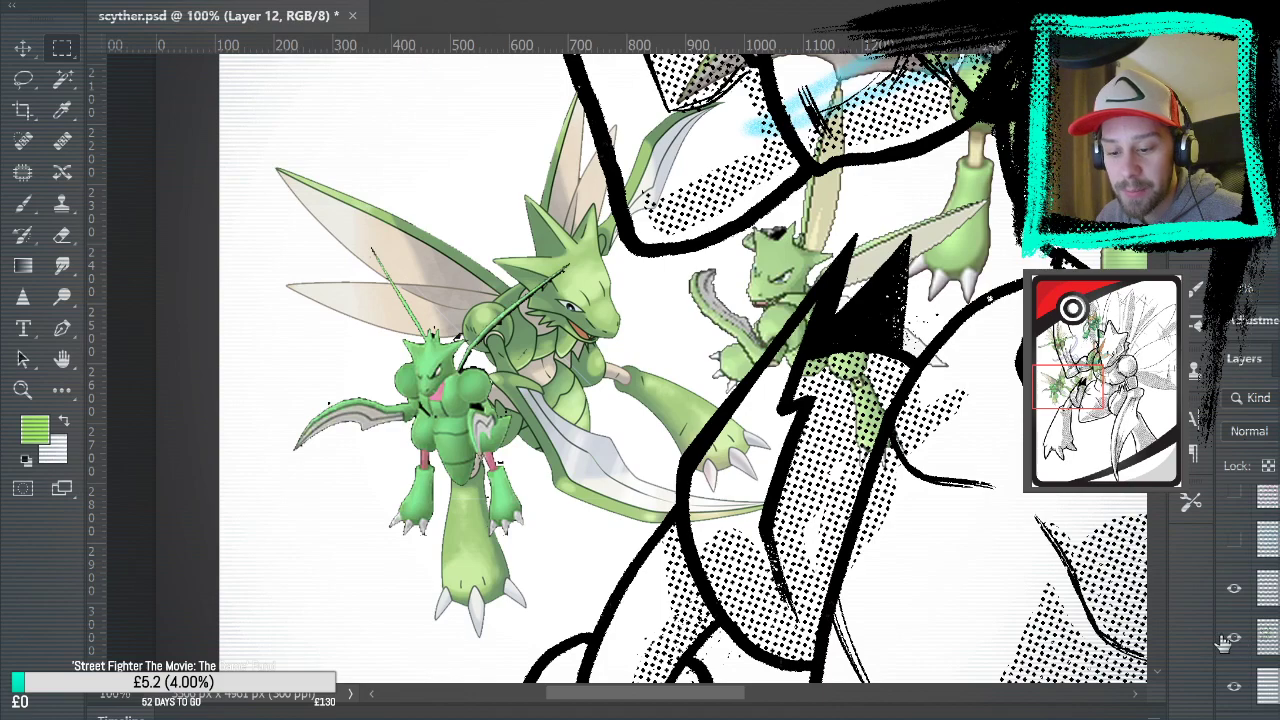
{"action": "left_click", "coordinate": [1230, 639]}
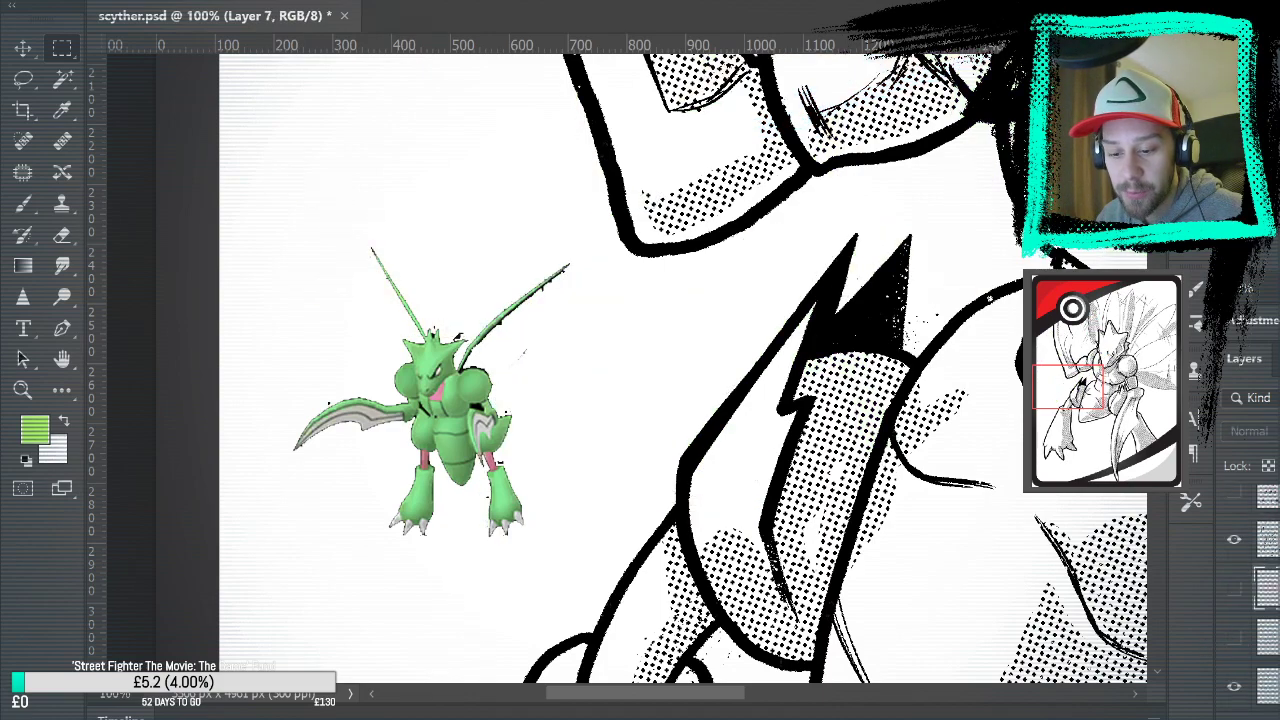
Clear the Scyther cut-out from the canvas and add a new layer for the green colour, undoing the test brush stroke
{"action": "key", "text": "Delete"}
{"action": "key", "text": "ctrl+shift+alt+n"}
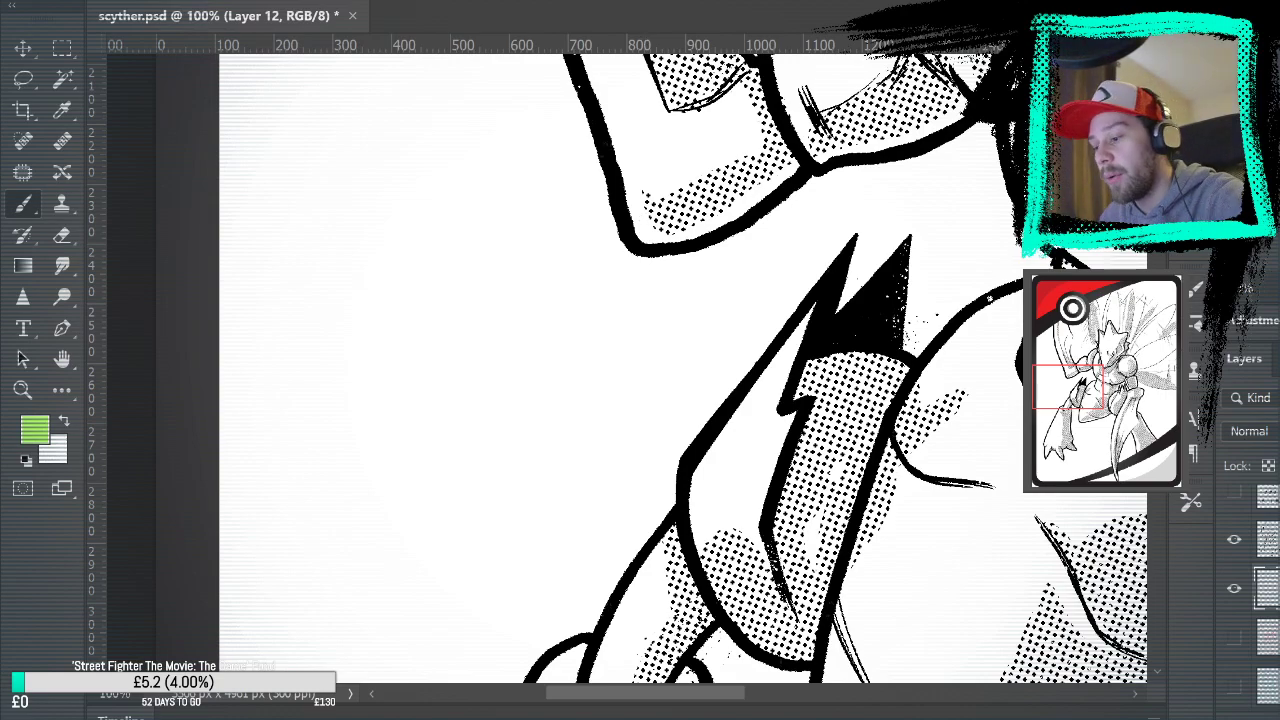
{"action": "left_click_drag", "start_coordinate": [697, 483], "coordinate": [765, 385]}
{"action": "key", "text": "ctrl+z"}
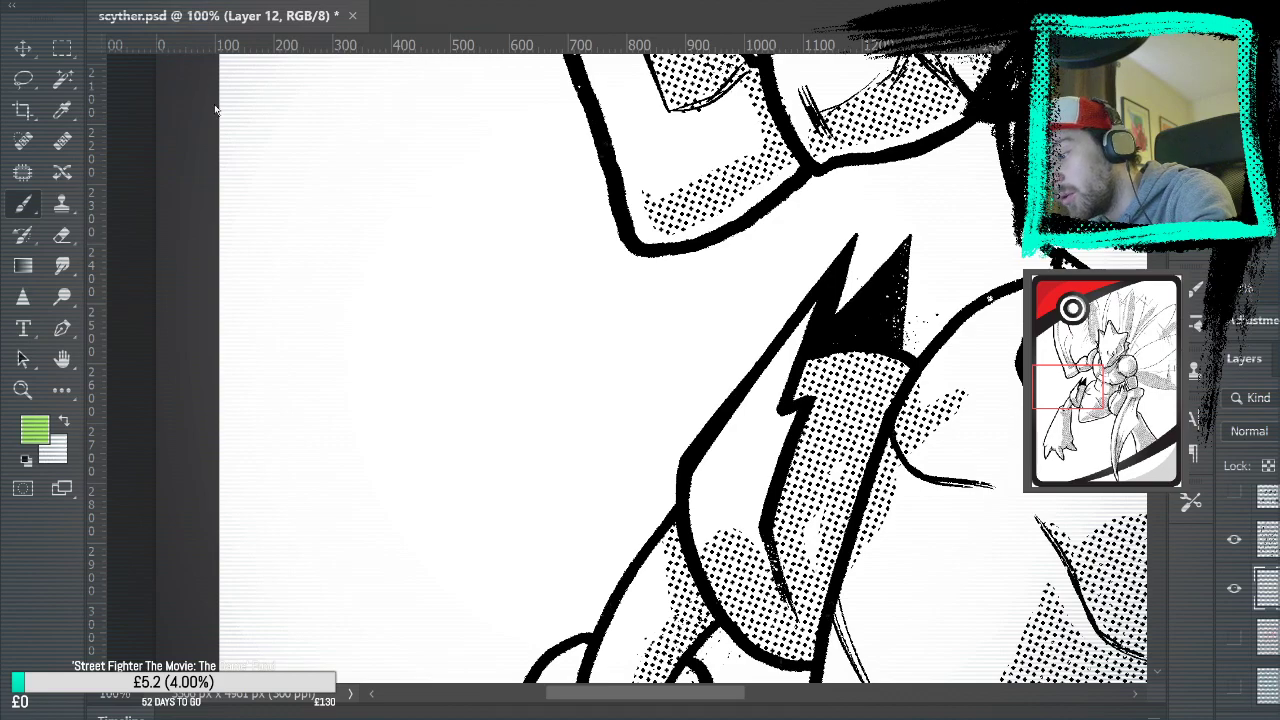
Brush green inside the left thigh's outer edge and upper corner, erasing the green that spills past the black spike
{"action": "left_click_drag", "start_coordinate": [697, 478], "coordinate": [812, 318]}
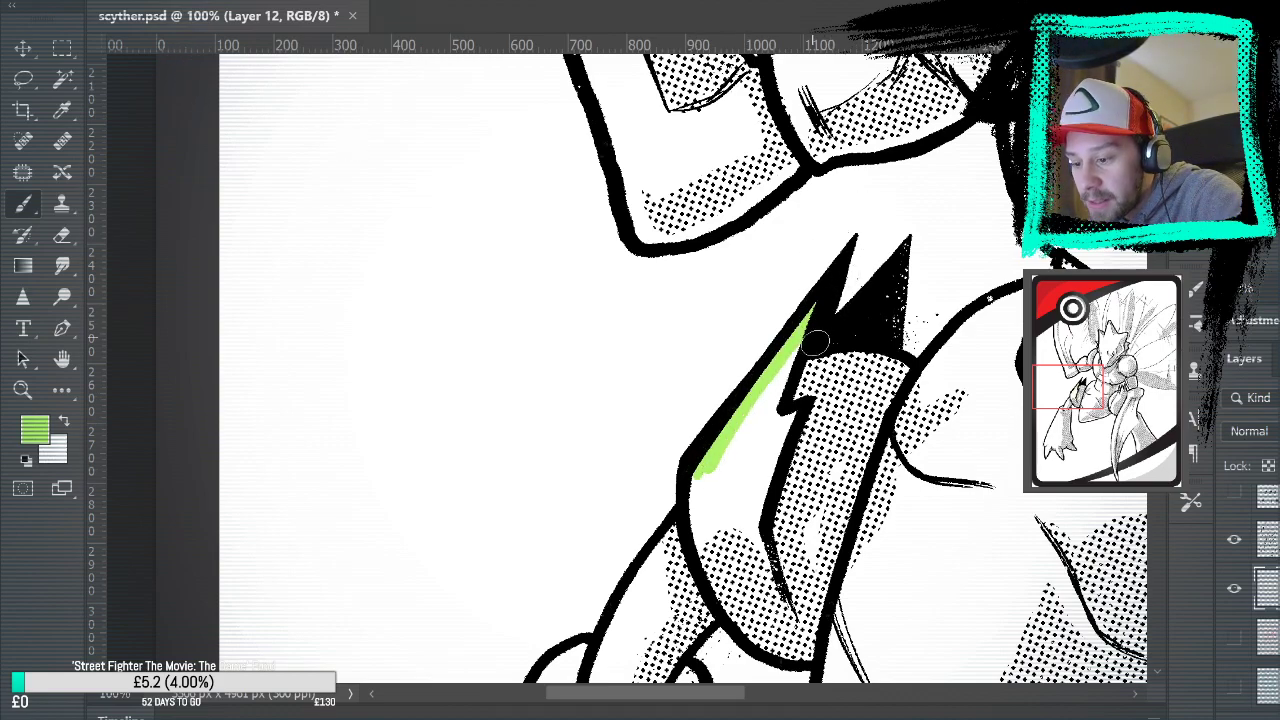
{"action": "left_click_drag", "start_coordinate": [906, 242], "coordinate": [910, 278]}
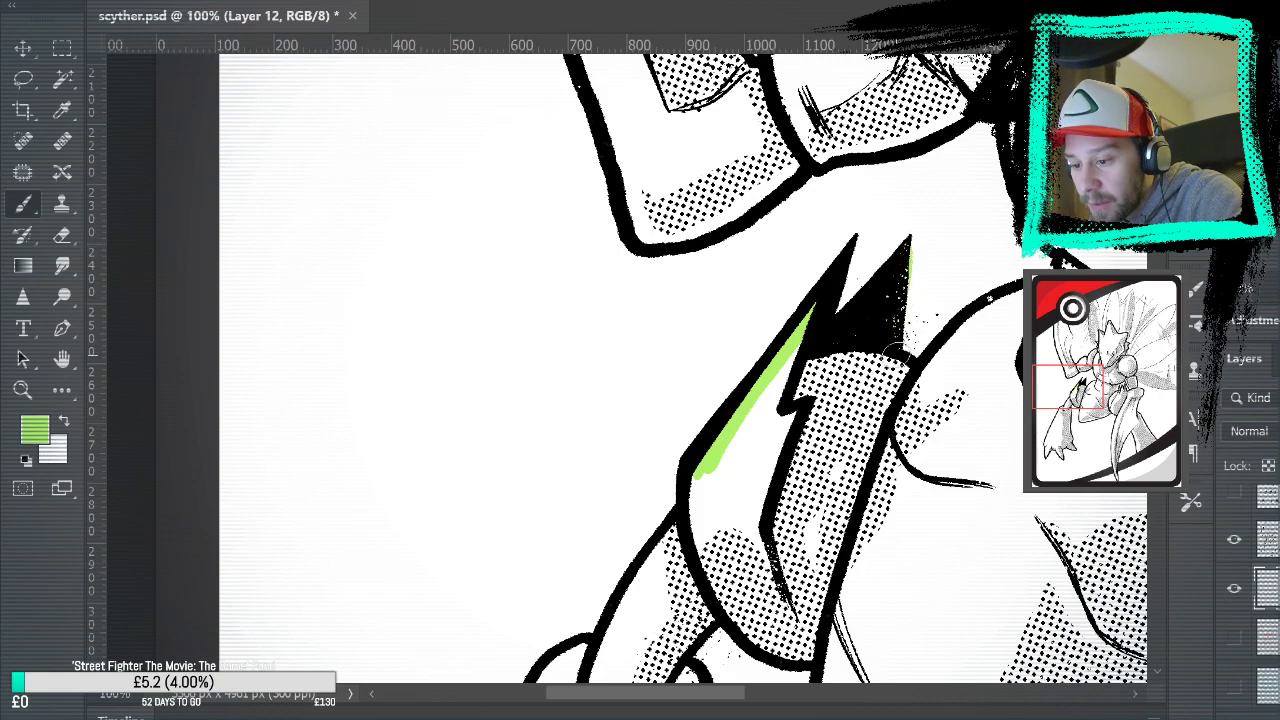
{"action": "left_click", "coordinate": [77, 245]}
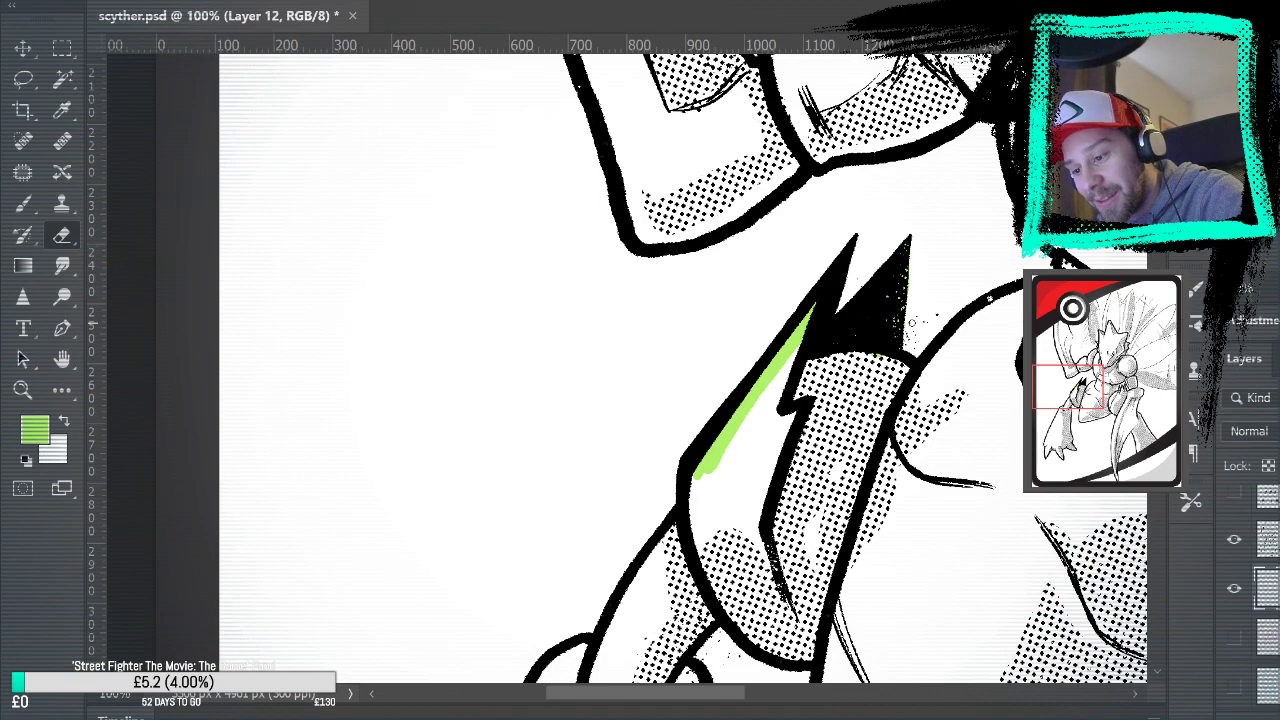
{"action": "left_click", "coordinate": [23, 203]}
{"action": "left_click_drag", "start_coordinate": [877, 356], "coordinate": [906, 372]}
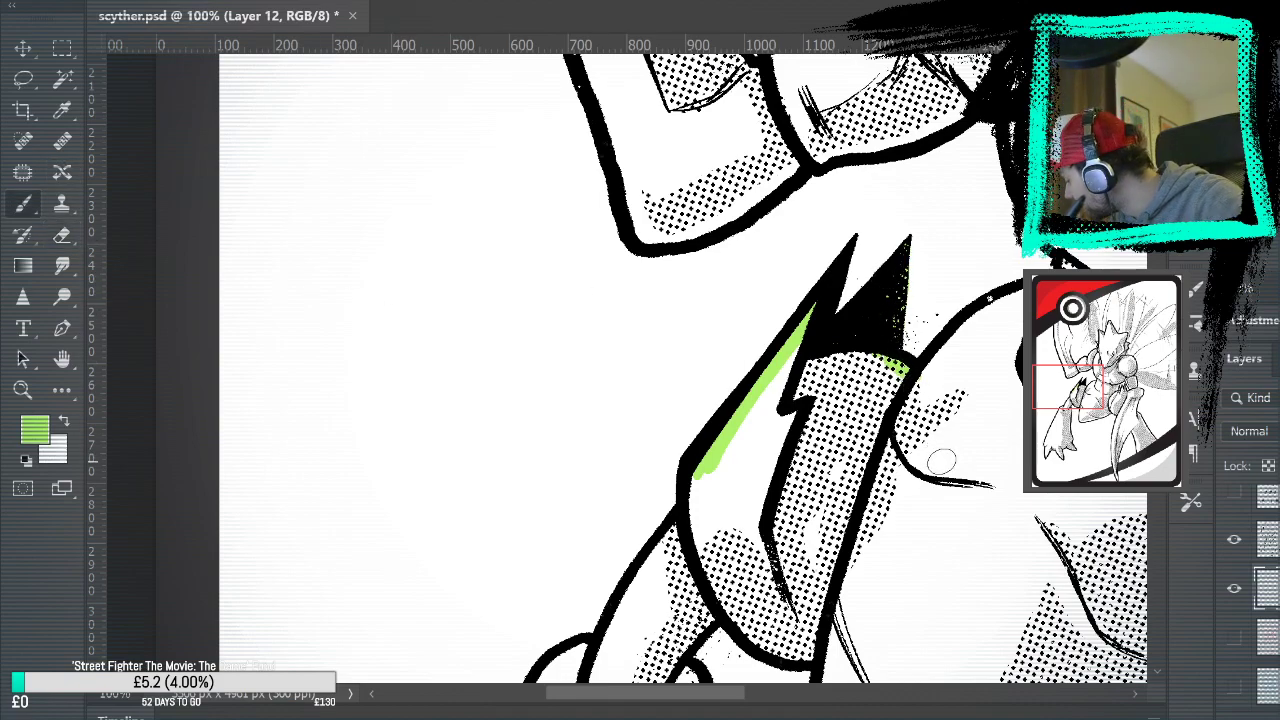
Line the inside of the left leg's outer edge with green from the knee down to the first claw
{"action": "mouse_move", "coordinate": [706, 448]}
{"action": "left_mouse_down"}
{"action": "mouse_move", "coordinate": [806, 298]}
{"action": "mouse_move", "coordinate": [862, 152]}
{"action": "mouse_move", "coordinate": [745, 336]}
{"action": "left_mouse_up"}
{"action": "mouse_move", "coordinate": [714, 423]}
{"action": "left_mouse_down"}
{"action": "mouse_move", "coordinate": [809, 213]}
{"action": "mouse_move", "coordinate": [641, 568]}
{"action": "mouse_move", "coordinate": [601, 640]}
{"action": "left_mouse_up"}
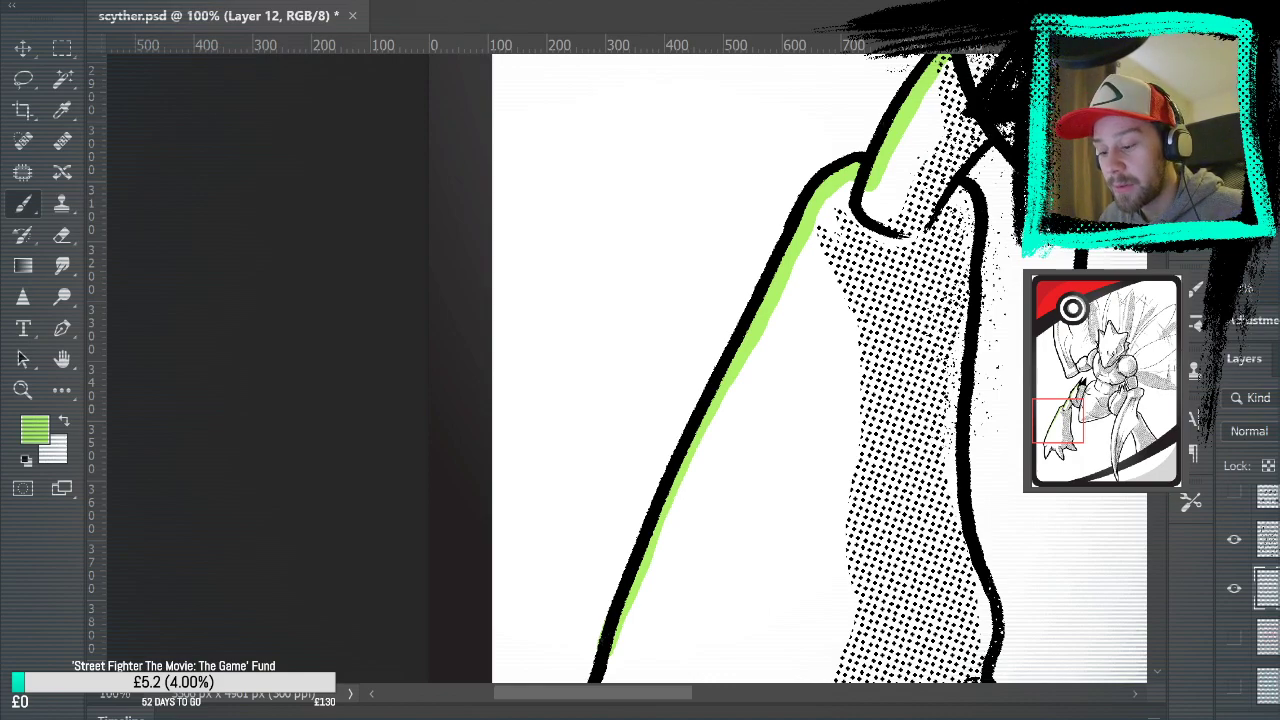
{"action": "left_click_drag", "start_coordinate": [666, 409], "coordinate": [631, 291]}
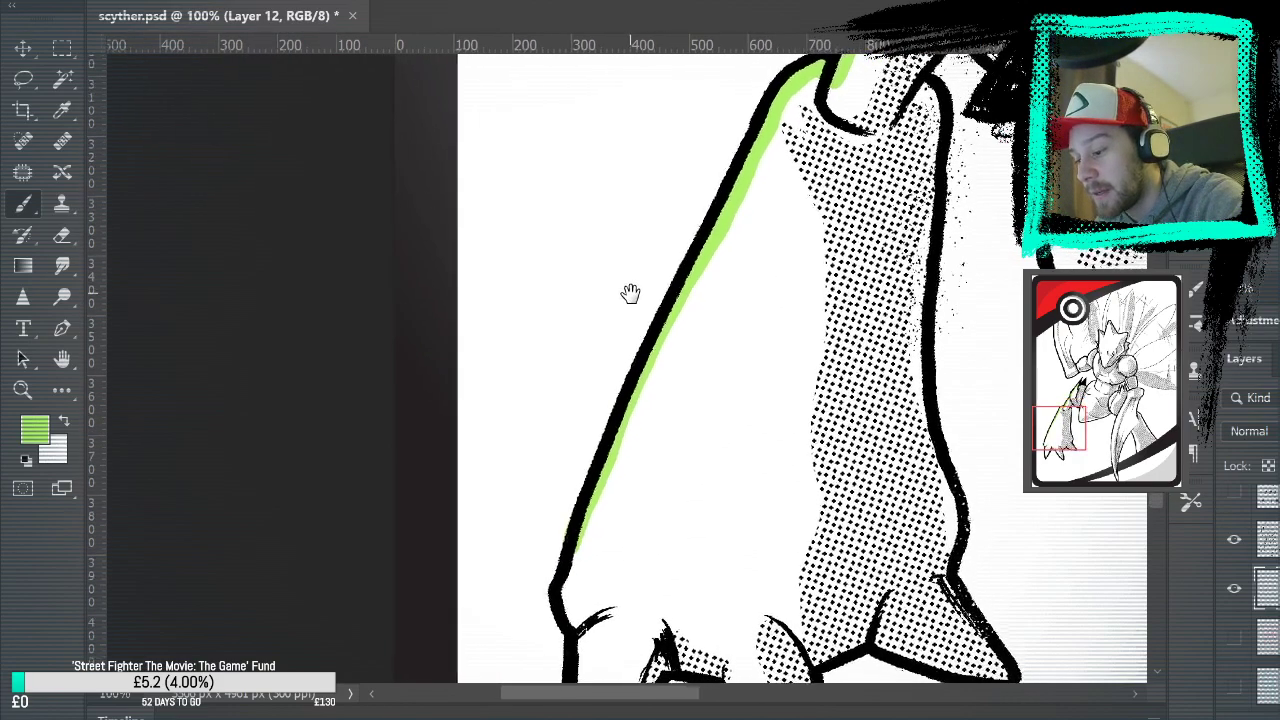
{"action": "key", "text": "e"}
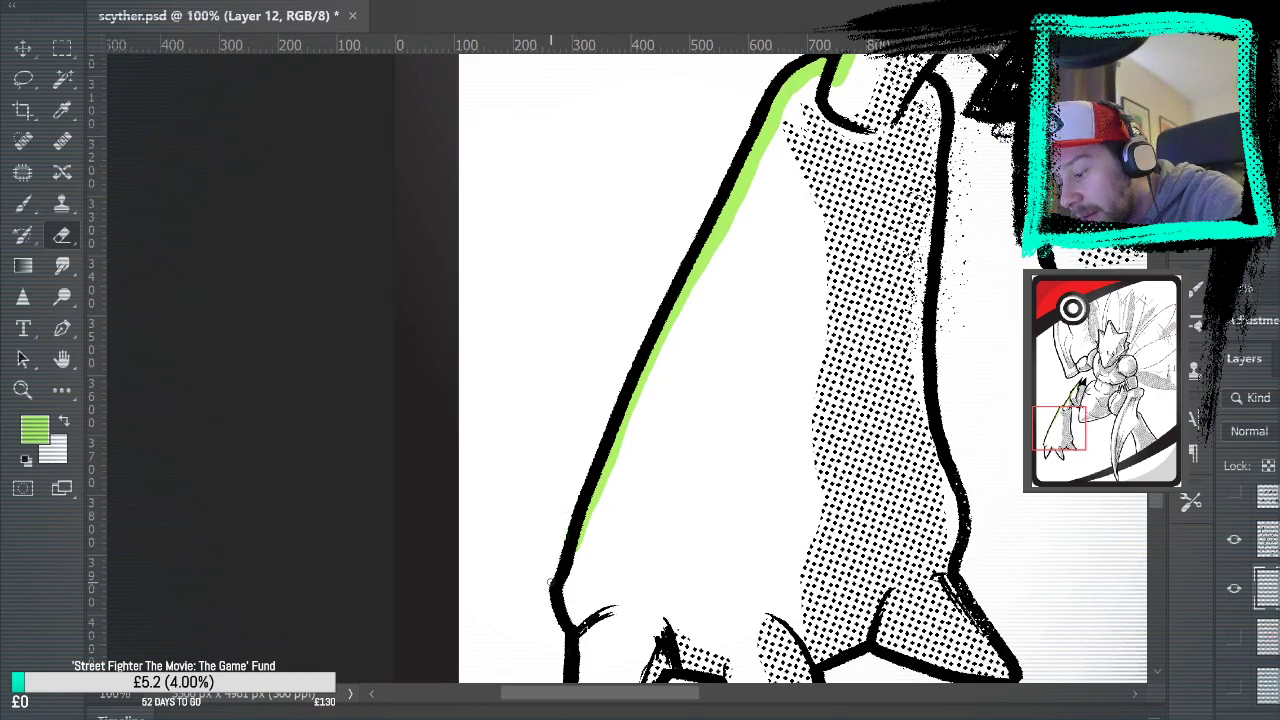
{"action": "left_click", "coordinate": [23, 203]}
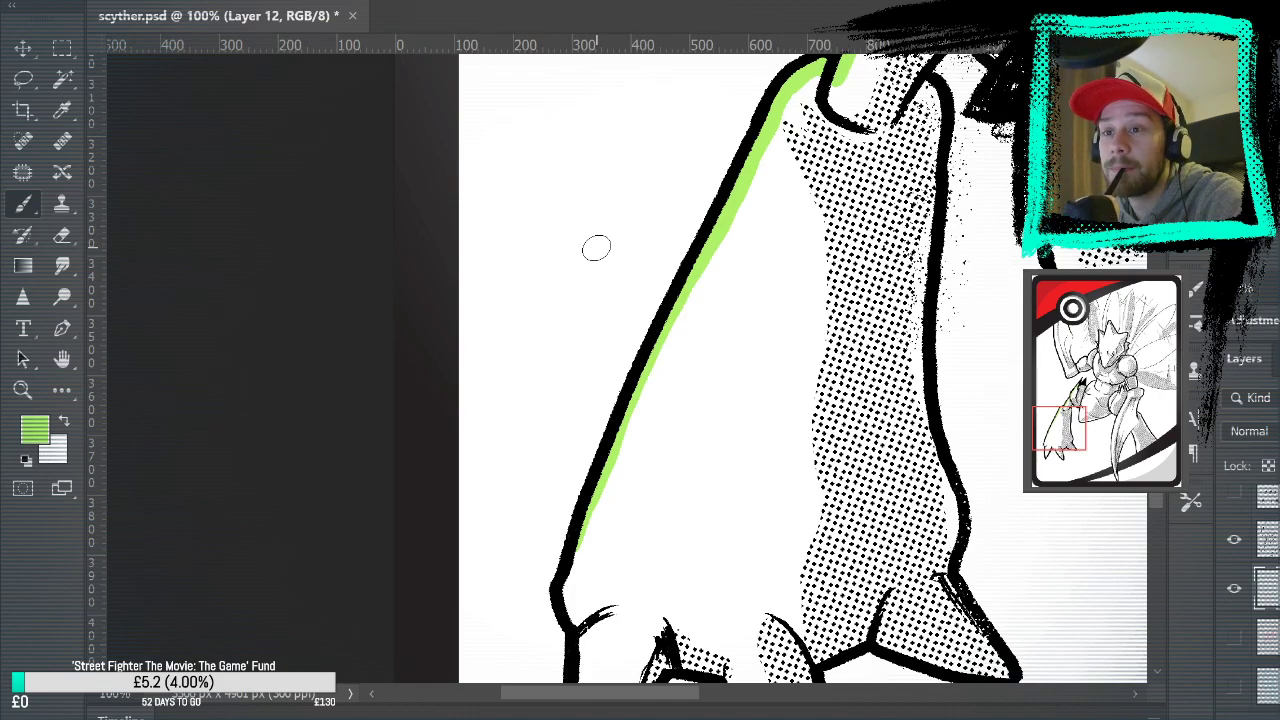
{"action": "mouse_move", "coordinate": [564, 599]}
{"action": "left_mouse_down"}
{"action": "mouse_move", "coordinate": [588, 508]}
{"action": "mouse_move", "coordinate": [580, 624]}
{"action": "left_mouse_up"}
Brush green inside the outlines of the left foot's claws and up the inner edge of the shin
{"action": "left_click_drag", "start_coordinate": [737, 448], "coordinate": [749, 244]}
{"action": "mouse_move", "coordinate": [593, 425]}
{"action": "left_mouse_down"}
{"action": "mouse_move", "coordinate": [634, 392]}
{"action": "mouse_move", "coordinate": [594, 436]}
{"action": "mouse_move", "coordinate": [600, 581]}
{"action": "mouse_move", "coordinate": [692, 437]}
{"action": "mouse_move", "coordinate": [712, 446]}
{"action": "mouse_move", "coordinate": [687, 452]}
{"action": "mouse_move", "coordinate": [725, 466]}
{"action": "mouse_move", "coordinate": [697, 437]}
{"action": "mouse_move", "coordinate": [747, 468]}
{"action": "mouse_move", "coordinate": [837, 594]}
{"action": "mouse_move", "coordinate": [802, 559]}
{"action": "mouse_move", "coordinate": [853, 591]}
{"action": "mouse_move", "coordinate": [840, 602]}
{"action": "mouse_move", "coordinate": [825, 457]}
{"action": "mouse_move", "coordinate": [815, 555]}
{"action": "left_mouse_up"}
{"action": "mouse_move", "coordinate": [818, 462]}
{"action": "left_mouse_down"}
{"action": "mouse_move", "coordinate": [898, 420]}
{"action": "mouse_move", "coordinate": [936, 456]}
{"action": "mouse_move", "coordinate": [1008, 476]}
{"action": "mouse_move", "coordinate": [1018, 465]}
{"action": "mouse_move", "coordinate": [956, 365]}
{"action": "mouse_move", "coordinate": [963, 282]}
{"action": "mouse_move", "coordinate": [932, 175]}
{"action": "left_mouse_up"}
{"action": "mouse_move", "coordinate": [928, 220]}
{"action": "left_mouse_down"}
{"action": "mouse_move", "coordinate": [950, 425]}
{"action": "mouse_move", "coordinate": [960, 68]}
{"action": "left_mouse_up"}
Line the bottom of the left thigh and the lower edge of the belly with green inside the ink outline
{"action": "left_click_drag", "start_coordinate": [878, 183], "coordinate": [786, 383]}
{"action": "mouse_move", "coordinate": [850, 320]}
{"action": "left_mouse_down"}
{"action": "mouse_move", "coordinate": [912, 245]}
{"action": "mouse_move", "coordinate": [940, 288]}
{"action": "mouse_move", "coordinate": [972, 305]}
{"action": "mouse_move", "coordinate": [1005, 300]}
{"action": "mouse_move", "coordinate": [1002, 495]}
{"action": "mouse_move", "coordinate": [1020, 508]}
{"action": "mouse_move", "coordinate": [682, 338]}
{"action": "left_mouse_up"}
{"action": "left_click", "coordinate": [705, 393]}
{"action": "mouse_move", "coordinate": [705, 393]}
{"action": "left_mouse_down"}
{"action": "mouse_move", "coordinate": [913, 355]}
{"action": "mouse_move", "coordinate": [1021, 313]}
{"action": "mouse_move", "coordinate": [988, 384]}
{"action": "mouse_move", "coordinate": [686, 431]}
{"action": "mouse_move", "coordinate": [673, 421]}
{"action": "mouse_move", "coordinate": [700, 401]}
{"action": "left_mouse_up"}
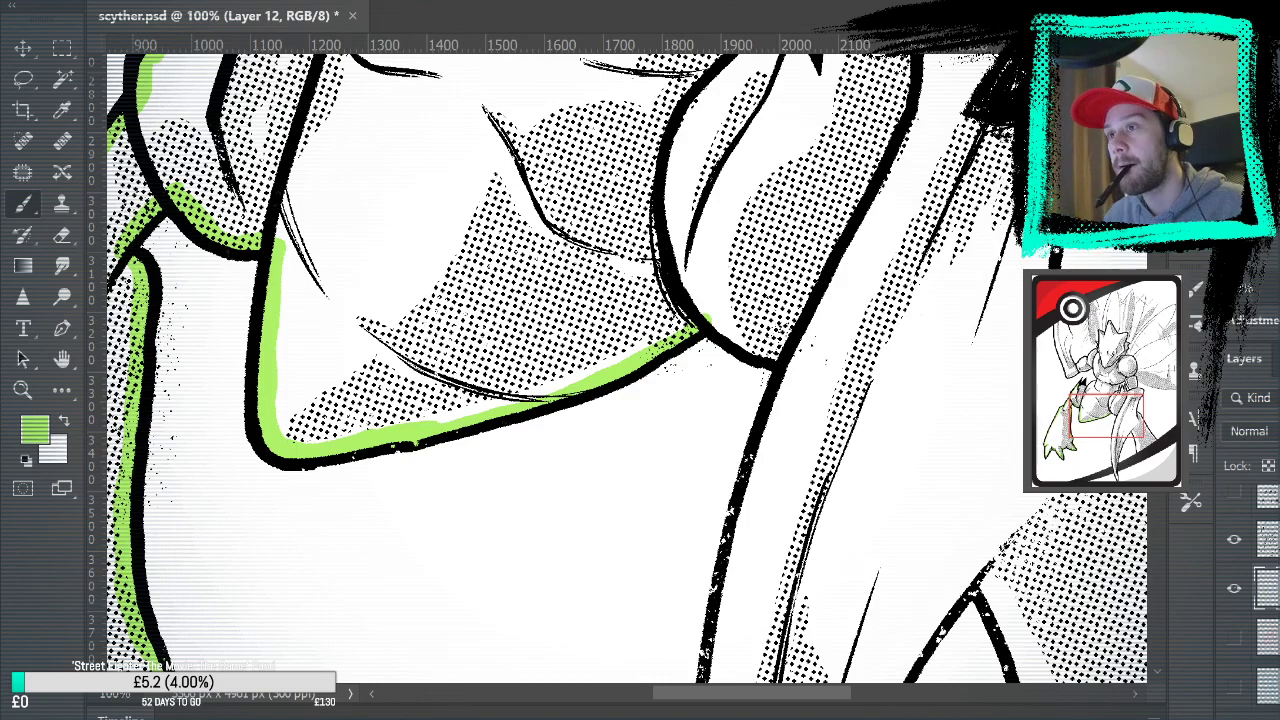
Brush green inside the left edge of the hanging scythe blade, from the thigh joint down towards its tip
{"action": "mouse_move", "coordinate": [705, 326]}
{"action": "left_mouse_down"}
{"action": "mouse_move", "coordinate": [790, 364]}
{"action": "mouse_move", "coordinate": [725, 614]}
{"action": "left_mouse_up"}
{"action": "mouse_move", "coordinate": [816, 474]}
{"action": "left_mouse_down"}
{"action": "mouse_move", "coordinate": [842, 167]}
{"action": "mouse_move", "coordinate": [870, 56]}
{"action": "left_mouse_up"}
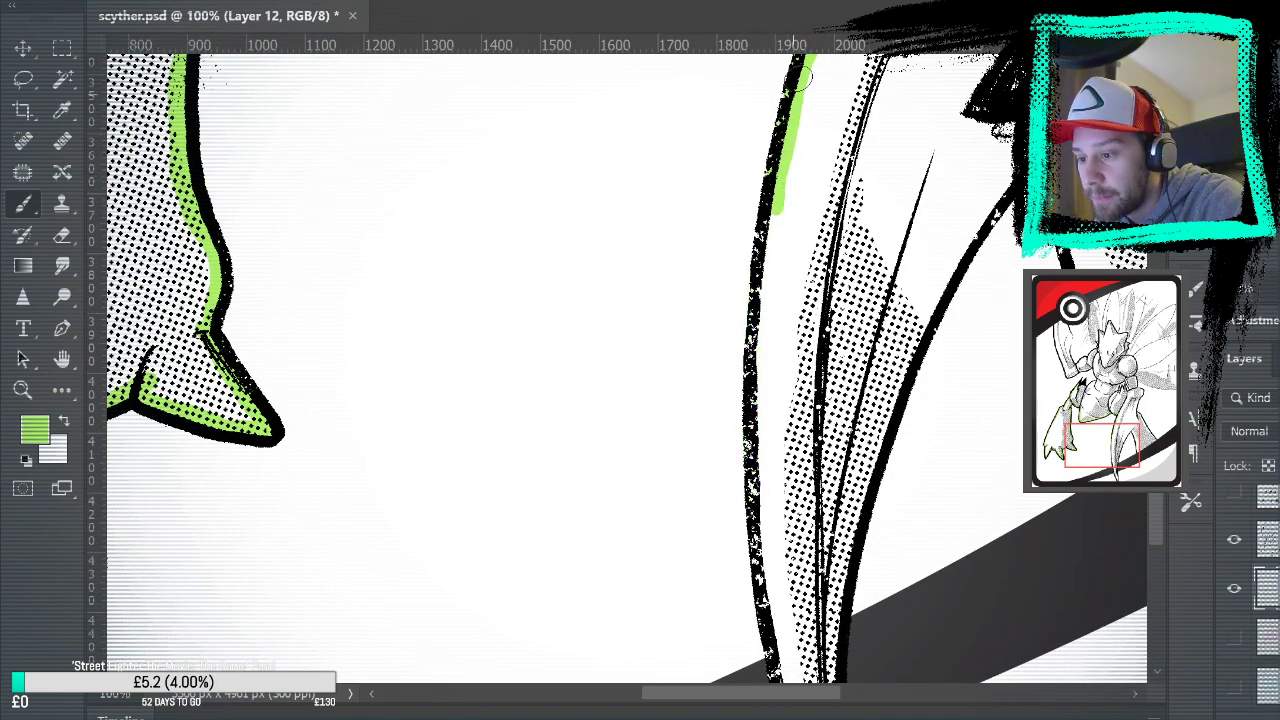
{"action": "left_click_drag", "start_coordinate": [771, 222], "coordinate": [750, 422]}
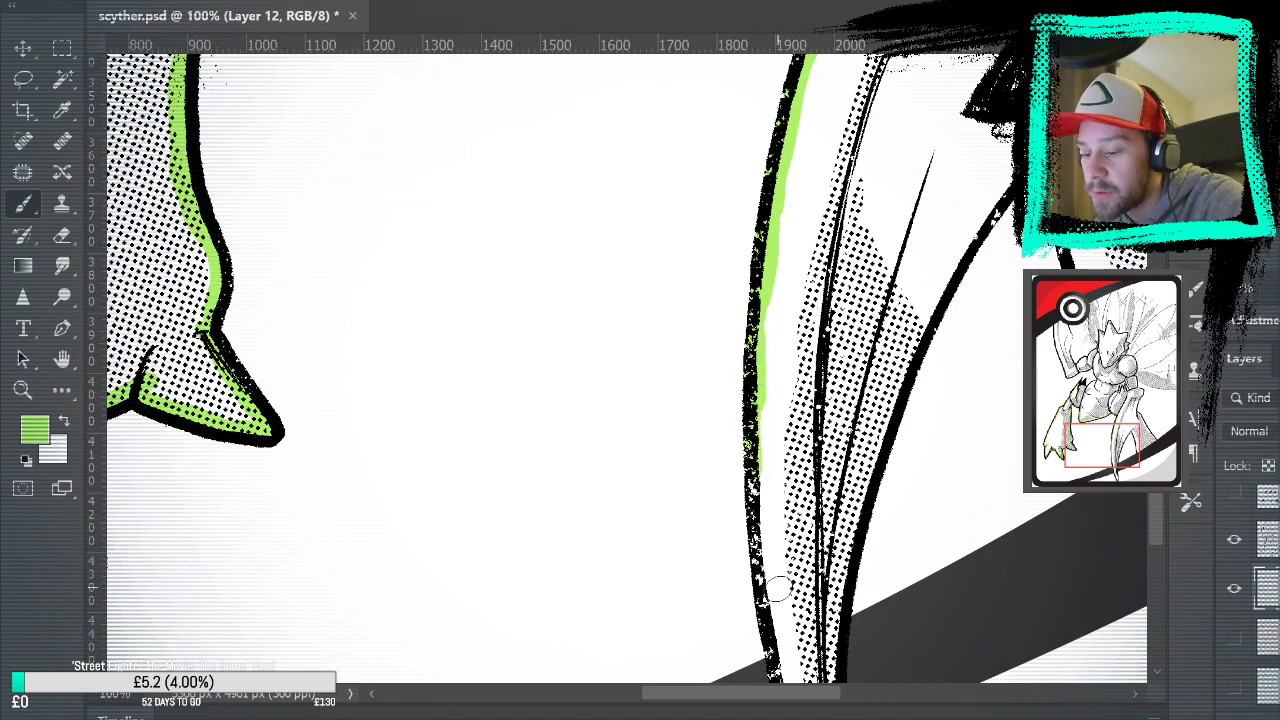
{"action": "left_click_drag", "start_coordinate": [778, 518], "coordinate": [766, 266]}
{"action": "mouse_move", "coordinate": [745, 165]}
{"action": "left_mouse_down"}
{"action": "mouse_move", "coordinate": [744, 293]}
{"action": "mouse_move", "coordinate": [786, 505]}
{"action": "left_mouse_up"}
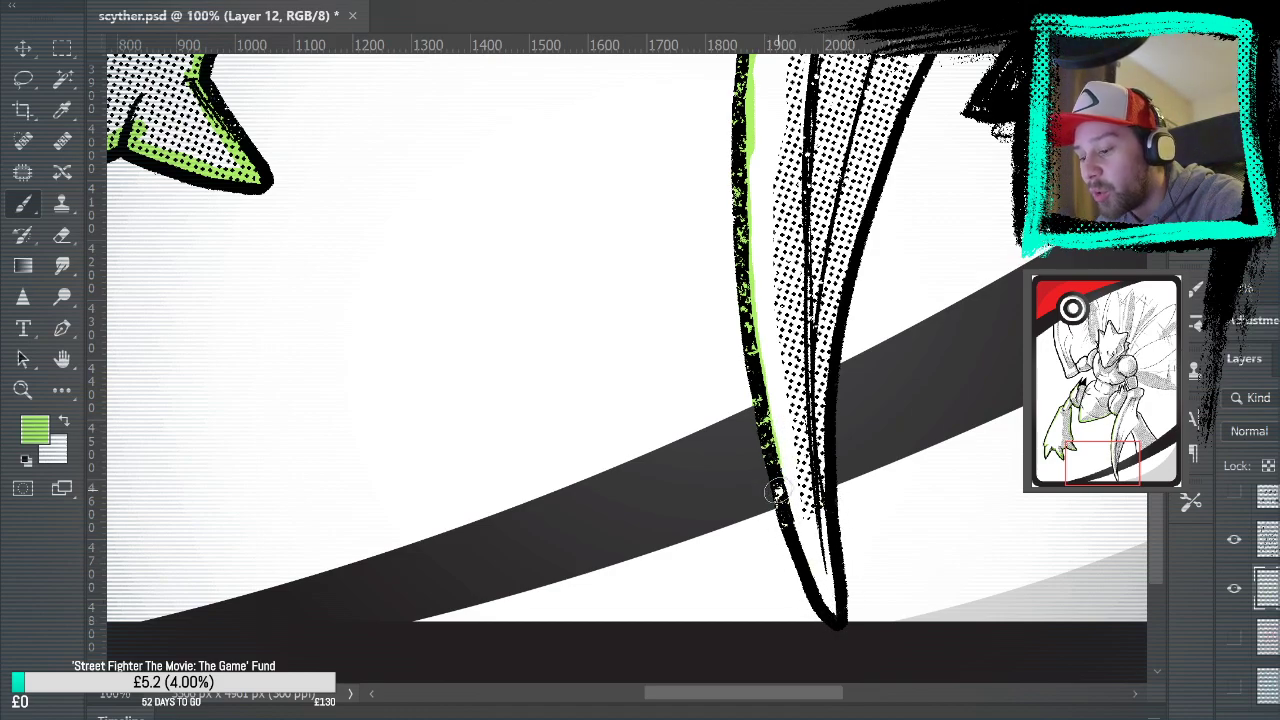
{"action": "left_click_drag", "start_coordinate": [777, 491], "coordinate": [790, 530]}
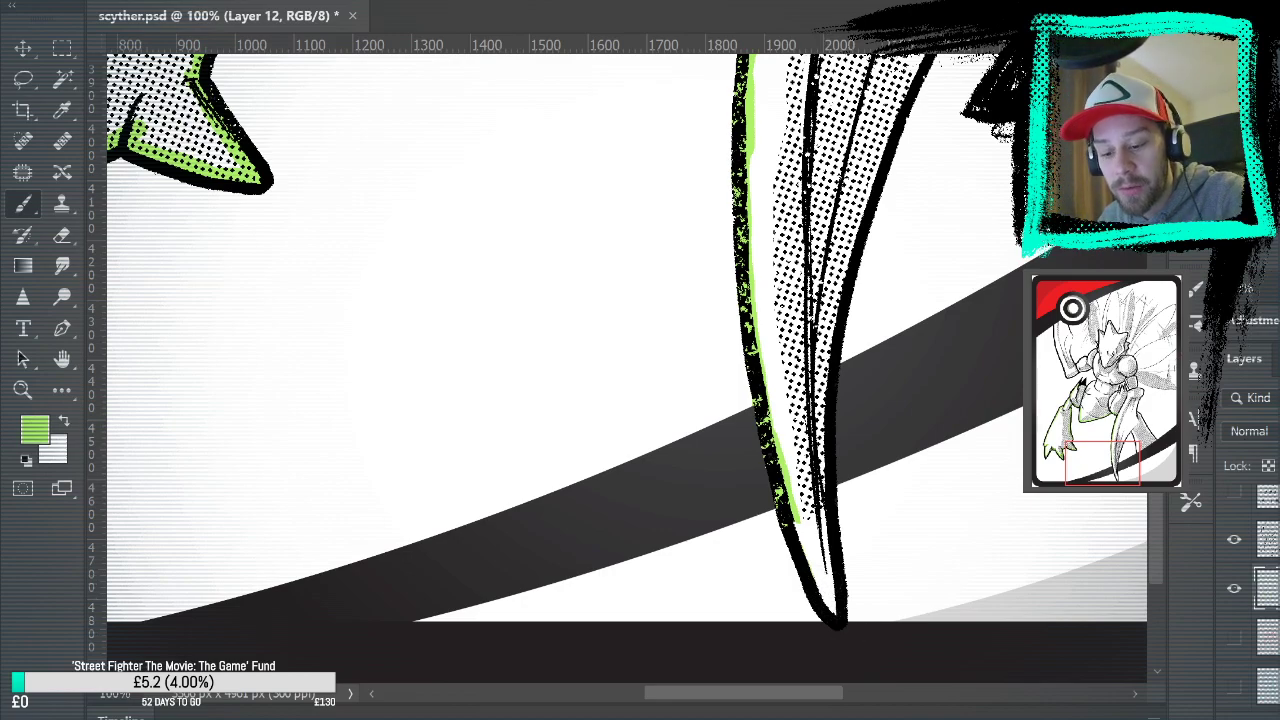
Erase the part of the card frame layer covering the scythe blade's tip, and reselect Layer 12 for colouring
{"action": "scroll", "coordinate": [1268, 590], "scroll_direction": "up", "scroll_amount": 5}
{"action": "left_click", "coordinate": [1268, 510]}
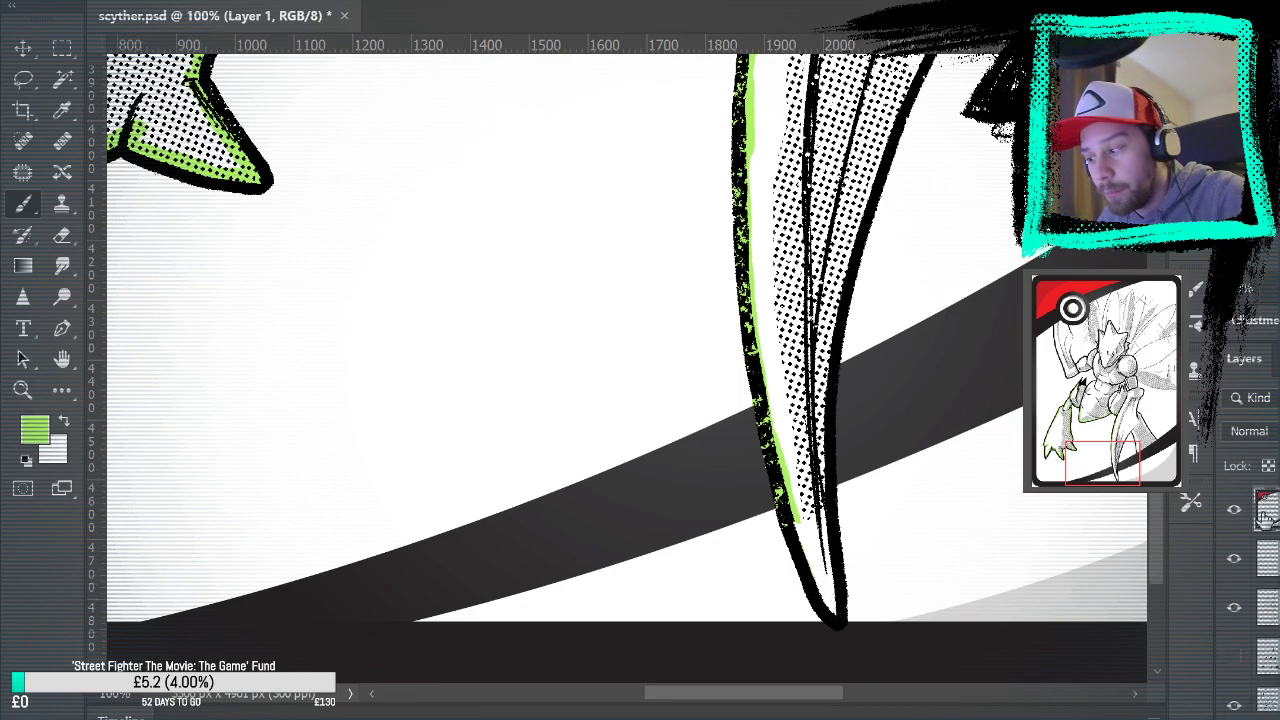
{"action": "left_click", "coordinate": [60, 237]}
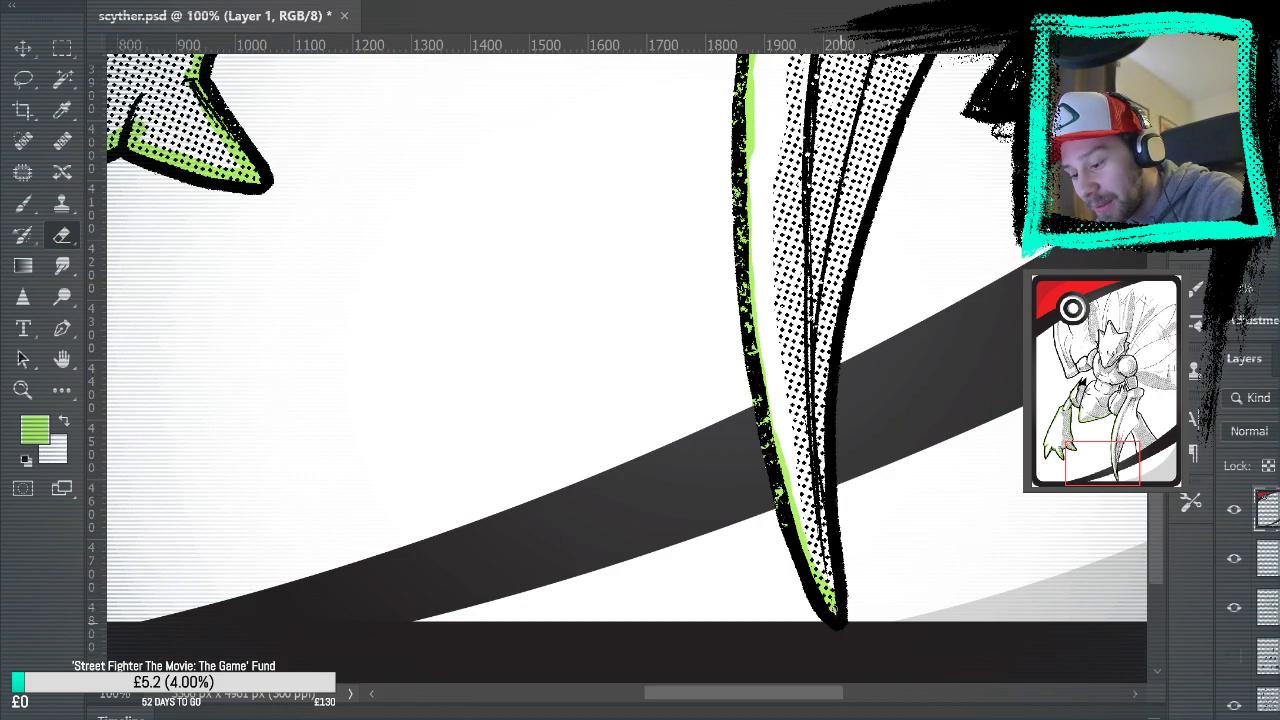
{"action": "left_click", "coordinate": [1266, 606]}
{"action": "left_click", "coordinate": [1266, 640]}
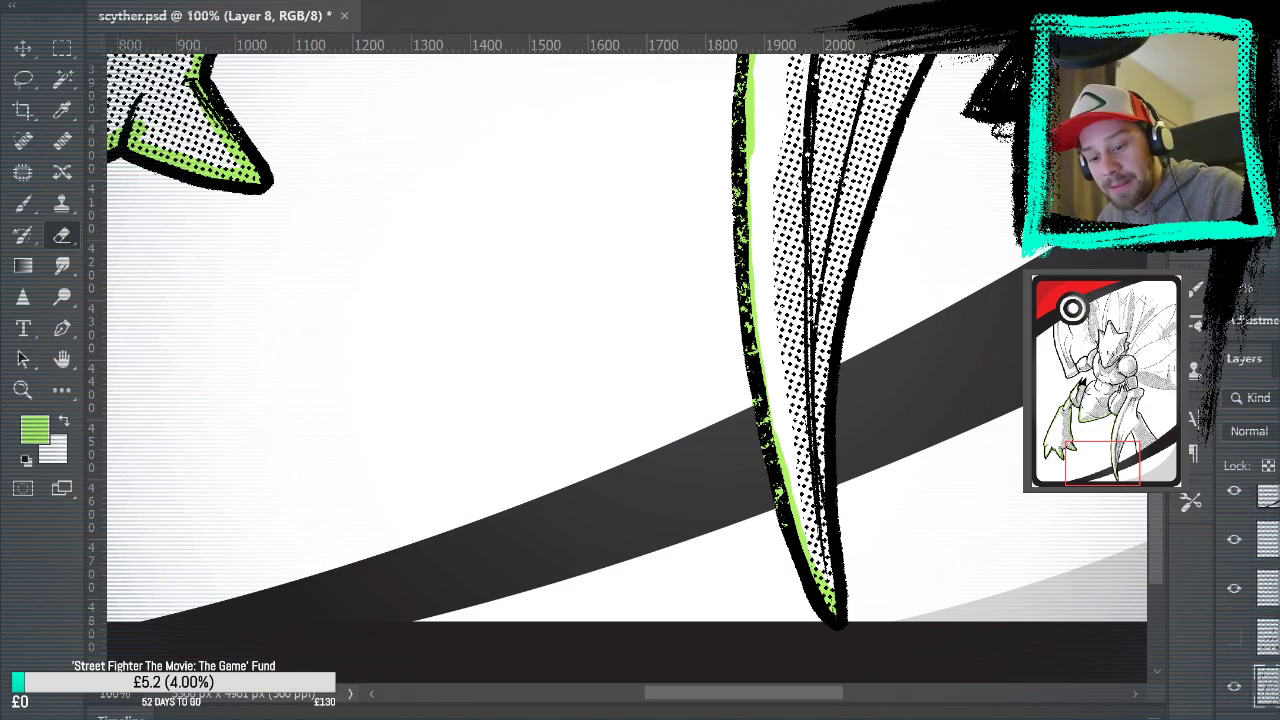
{"action": "left_click", "coordinate": [1266, 686]}
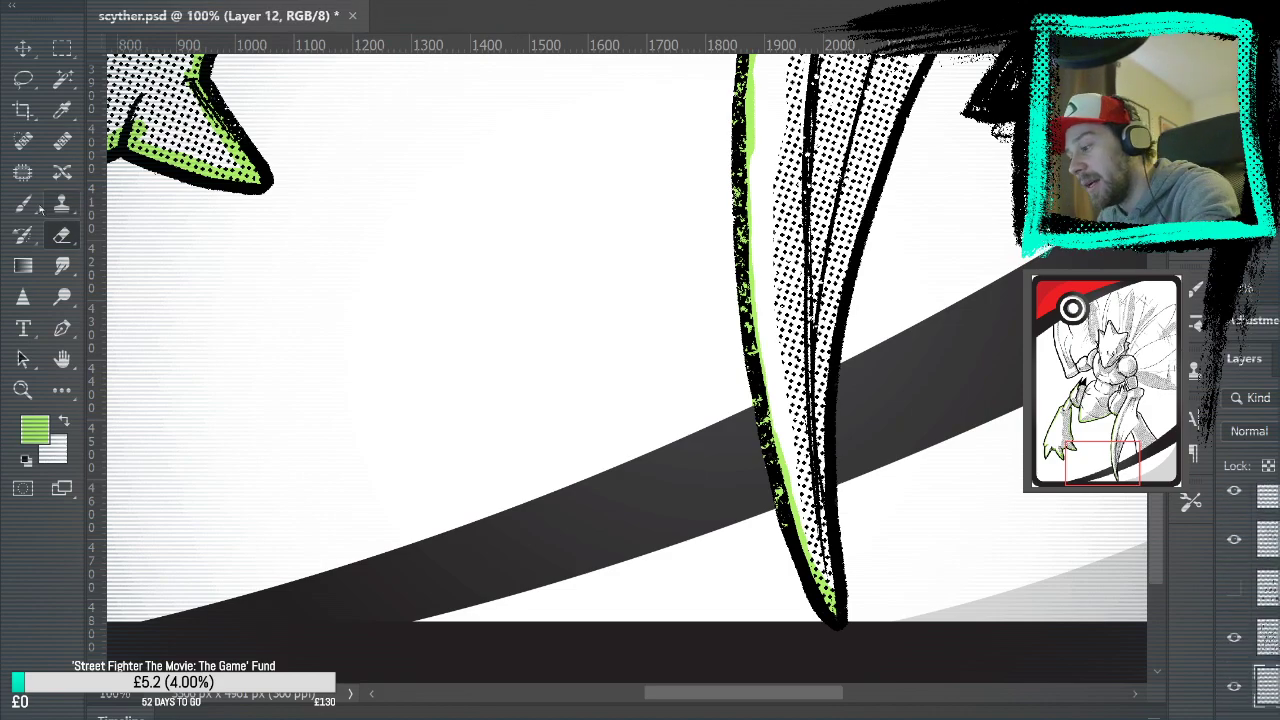
Brush green inside the right edge of the hanging blade and down the inner edge of the right leg
{"action": "key", "text": "b"}
{"action": "mouse_move", "coordinate": [824, 590]}
{"action": "left_mouse_down"}
{"action": "mouse_move", "coordinate": [822, 447]}
{"action": "mouse_move", "coordinate": [832, 262]}
{"action": "left_mouse_up"}
{"action": "mouse_move", "coordinate": [835, 442]}
{"action": "left_mouse_down"}
{"action": "mouse_move", "coordinate": [810, 595]}
{"action": "mouse_move", "coordinate": [790, 606]}
{"action": "mouse_move", "coordinate": [900, 292]}
{"action": "left_mouse_up"}
{"action": "mouse_move", "coordinate": [862, 348]}
{"action": "left_mouse_down"}
{"action": "mouse_move", "coordinate": [945, 240]}
{"action": "mouse_move", "coordinate": [995, 208]}
{"action": "mouse_move", "coordinate": [996, 305]}
{"action": "mouse_move", "coordinate": [1022, 425]}
{"action": "left_mouse_up"}
{"action": "mouse_move", "coordinate": [1084, 611]}
{"action": "left_mouse_down"}
{"action": "mouse_move", "coordinate": [837, 563]}
{"action": "mouse_move", "coordinate": [857, 472]}
{"action": "left_mouse_up"}
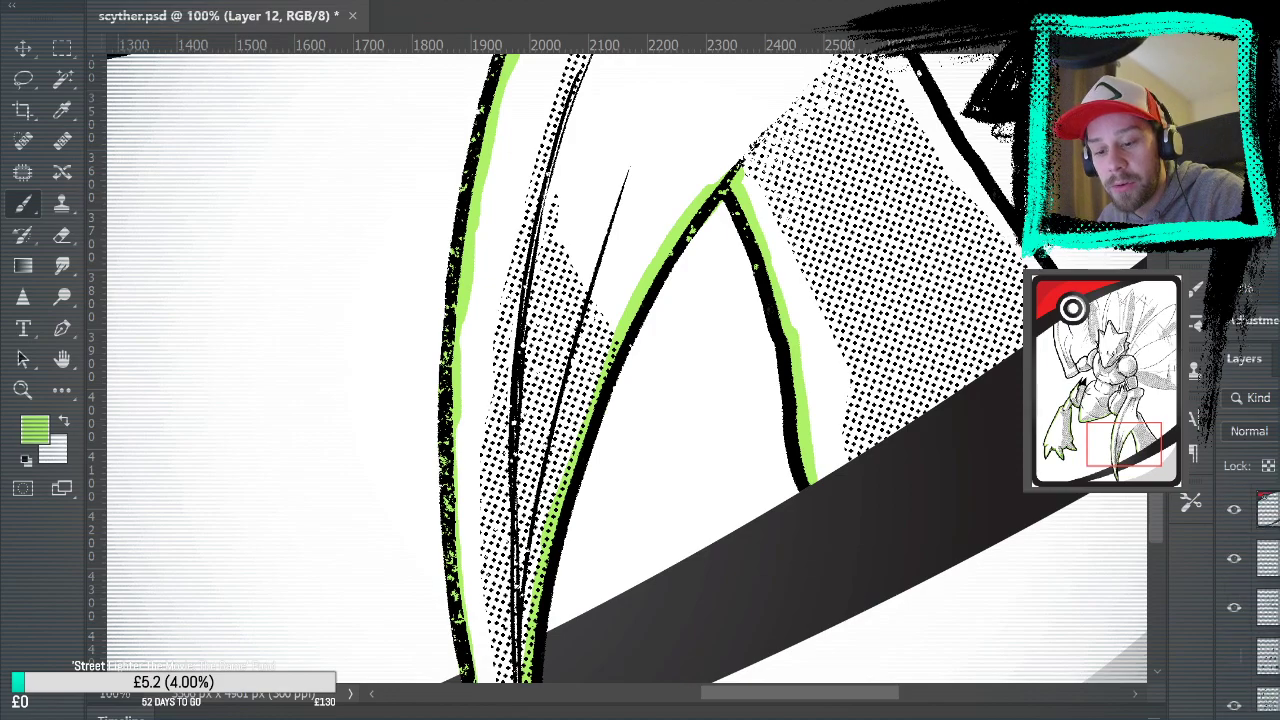
Hide the card frame and line the right foot's claws and the outer edge of its shin with green
{"action": "mouse_move", "coordinate": [808, 516]}
{"action": "left_mouse_down"}
{"action": "mouse_move", "coordinate": [755, 192]}
{"action": "mouse_move", "coordinate": [732, 403]}
{"action": "mouse_move", "coordinate": [746, 343]}
{"action": "mouse_move", "coordinate": [758, 480]}
{"action": "mouse_move", "coordinate": [777, 472]}
{"action": "mouse_move", "coordinate": [761, 470]}
{"action": "mouse_move", "coordinate": [785, 443]}
{"action": "mouse_move", "coordinate": [814, 358]}
{"action": "left_mouse_up"}
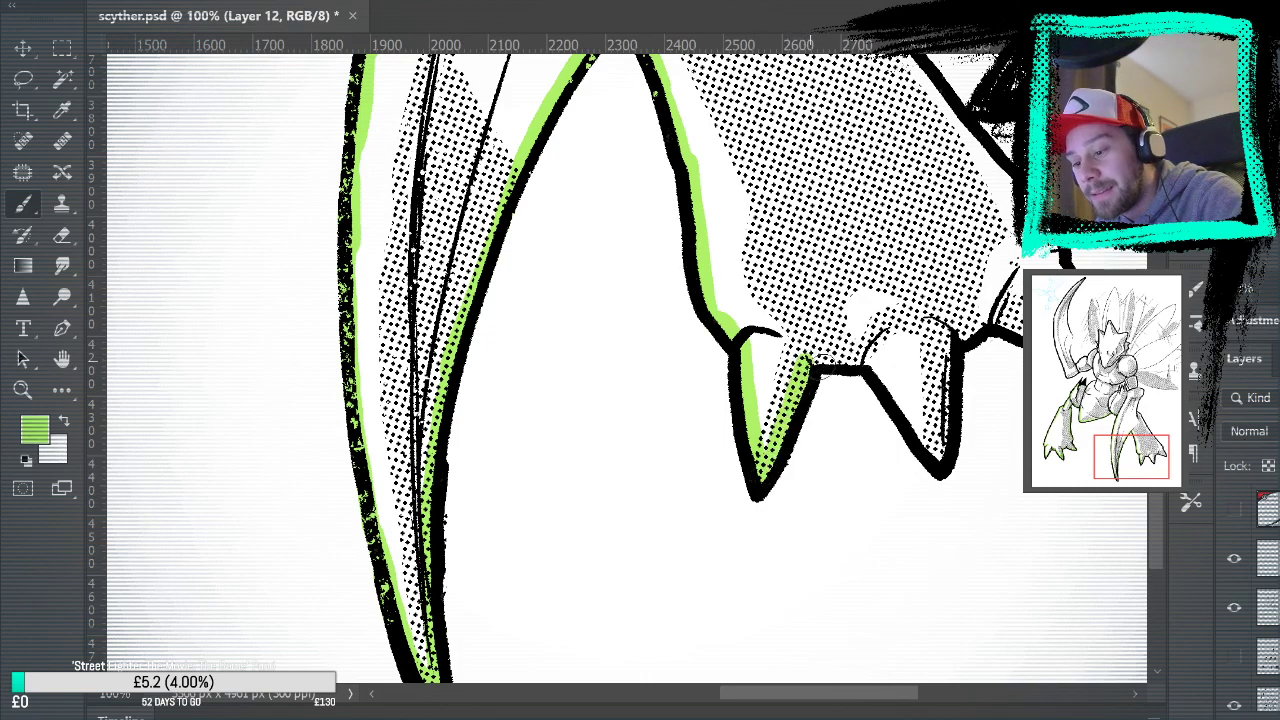
{"action": "mouse_move", "coordinate": [812, 364]}
{"action": "left_mouse_down"}
{"action": "mouse_move", "coordinate": [877, 362]}
{"action": "mouse_move", "coordinate": [924, 458]}
{"action": "mouse_move", "coordinate": [940, 453]}
{"action": "mouse_move", "coordinate": [952, 345]}
{"action": "mouse_move", "coordinate": [987, 357]}
{"action": "mouse_move", "coordinate": [951, 340]}
{"action": "mouse_move", "coordinate": [1018, 318]}
{"action": "left_mouse_up"}
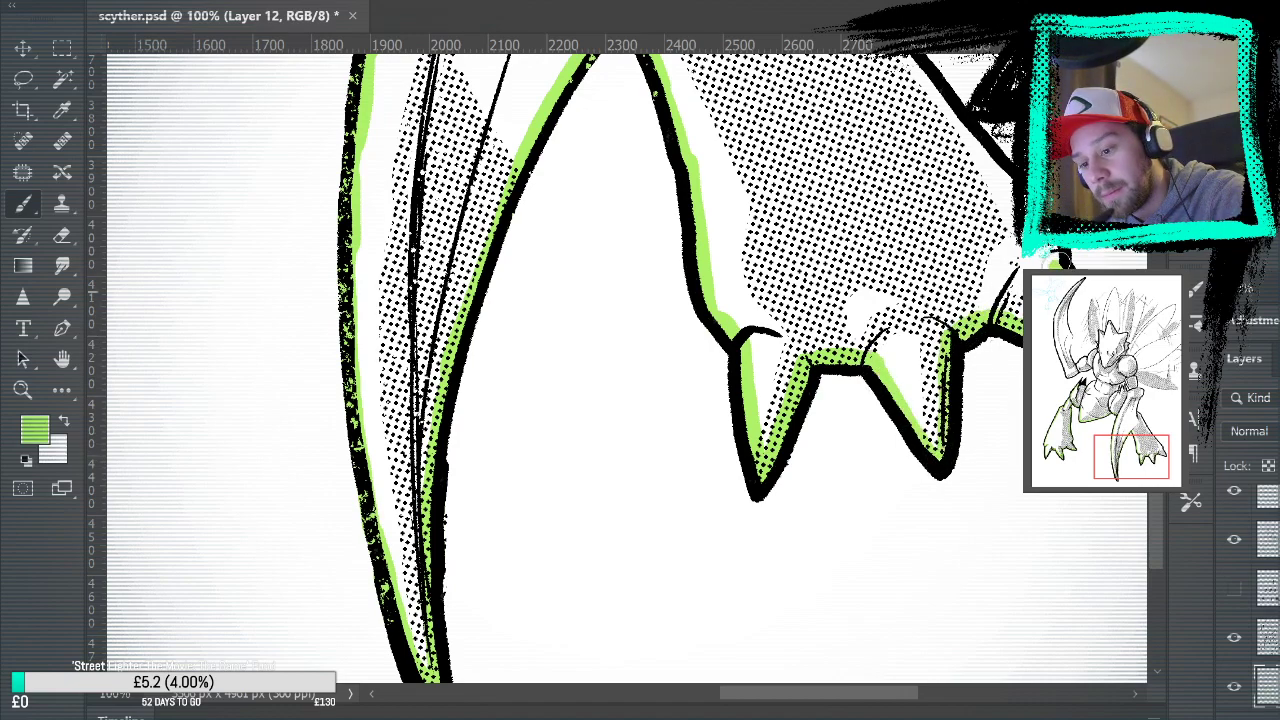
{"action": "scroll", "coordinate": [879, 193], "scroll_direction": "up", "scroll_amount": 4}
{"action": "mouse_move", "coordinate": [808, 68]}
{"action": "left_mouse_down"}
{"action": "mouse_move", "coordinate": [861, 173]}
{"action": "mouse_move", "coordinate": [1012, 388]}
{"action": "left_mouse_up"}
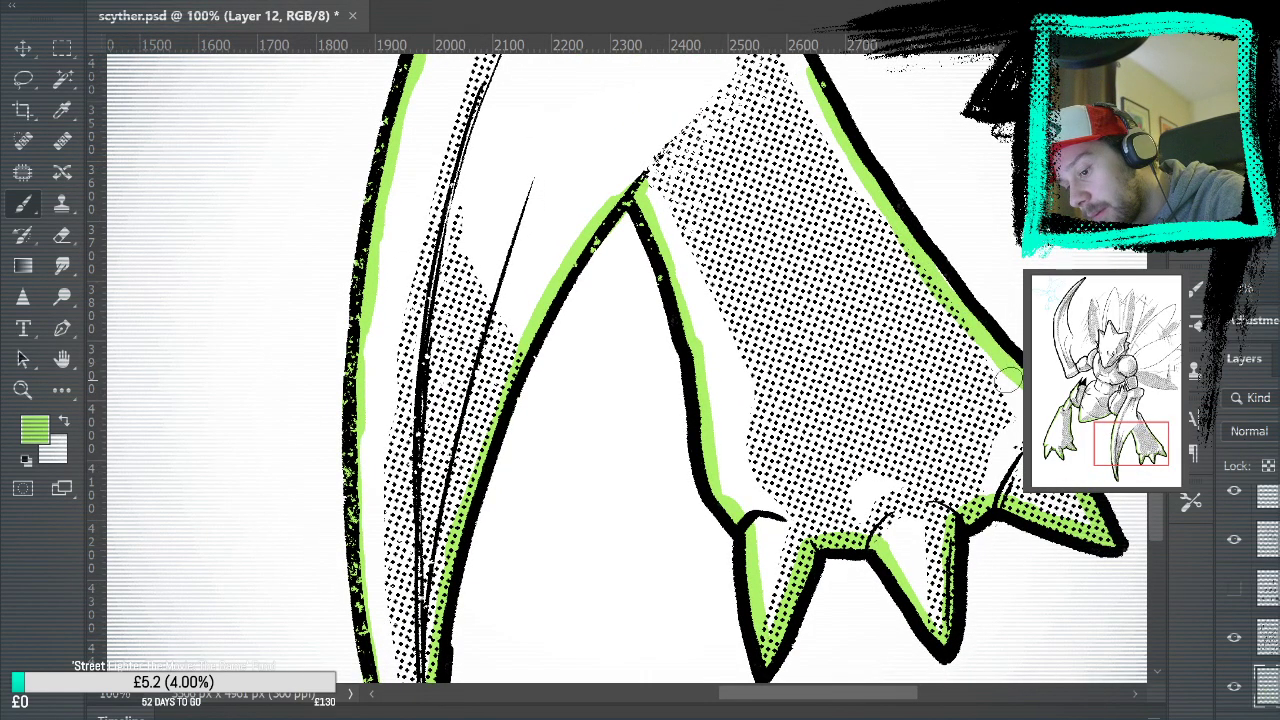
Line the right leg's upper edge, the blade's outer edge and rounded top, and the forearm's outer edge with green
{"action": "scroll", "coordinate": [966, 308], "scroll_direction": "up", "scroll_amount": 8}
{"action": "scroll", "coordinate": [966, 308], "scroll_direction": "left", "scroll_amount": 3}
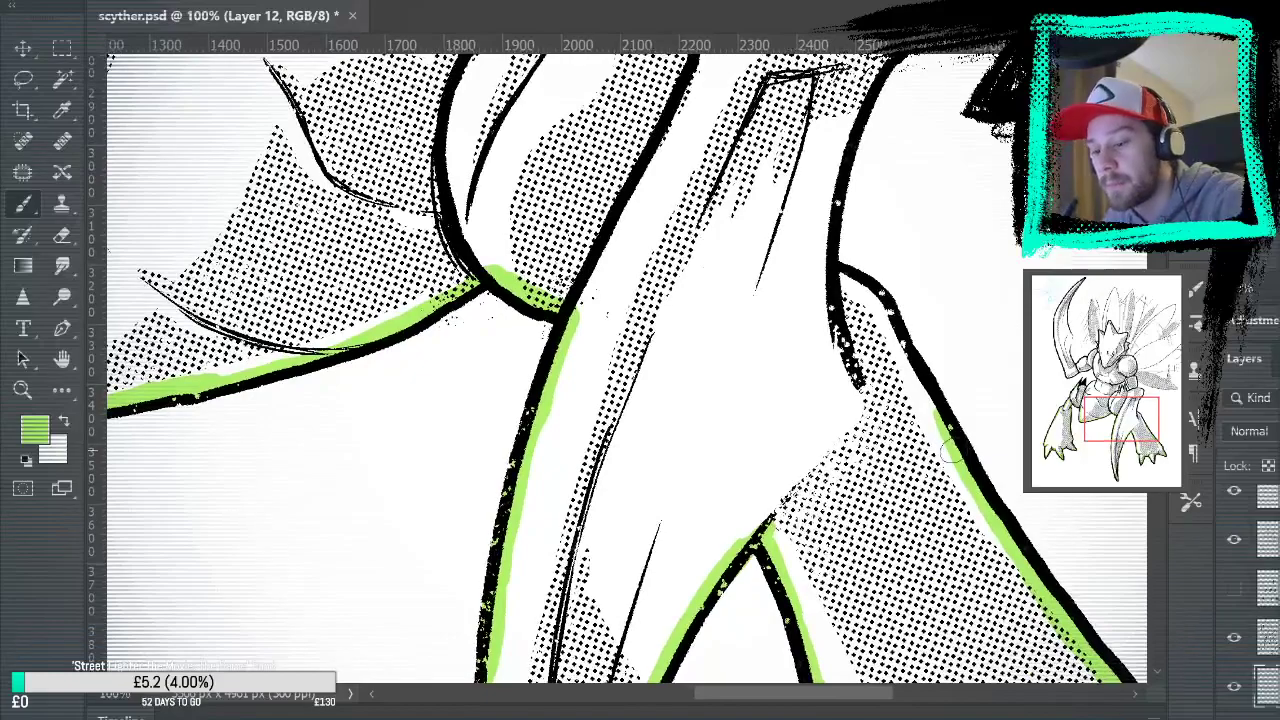
{"action": "mouse_move", "coordinate": [916, 380]}
{"action": "left_mouse_down"}
{"action": "mouse_move", "coordinate": [868, 283]}
{"action": "mouse_move", "coordinate": [879, 290]}
{"action": "mouse_move", "coordinate": [850, 285]}
{"action": "mouse_move", "coordinate": [864, 296]}
{"action": "mouse_move", "coordinate": [825, 272]}
{"action": "mouse_move", "coordinate": [835, 160]}
{"action": "mouse_move", "coordinate": [838, 420]}
{"action": "mouse_move", "coordinate": [790, 397]}
{"action": "mouse_move", "coordinate": [885, 170]}
{"action": "mouse_move", "coordinate": [862, 148]}
{"action": "mouse_move", "coordinate": [780, 146]}
{"action": "left_mouse_up"}
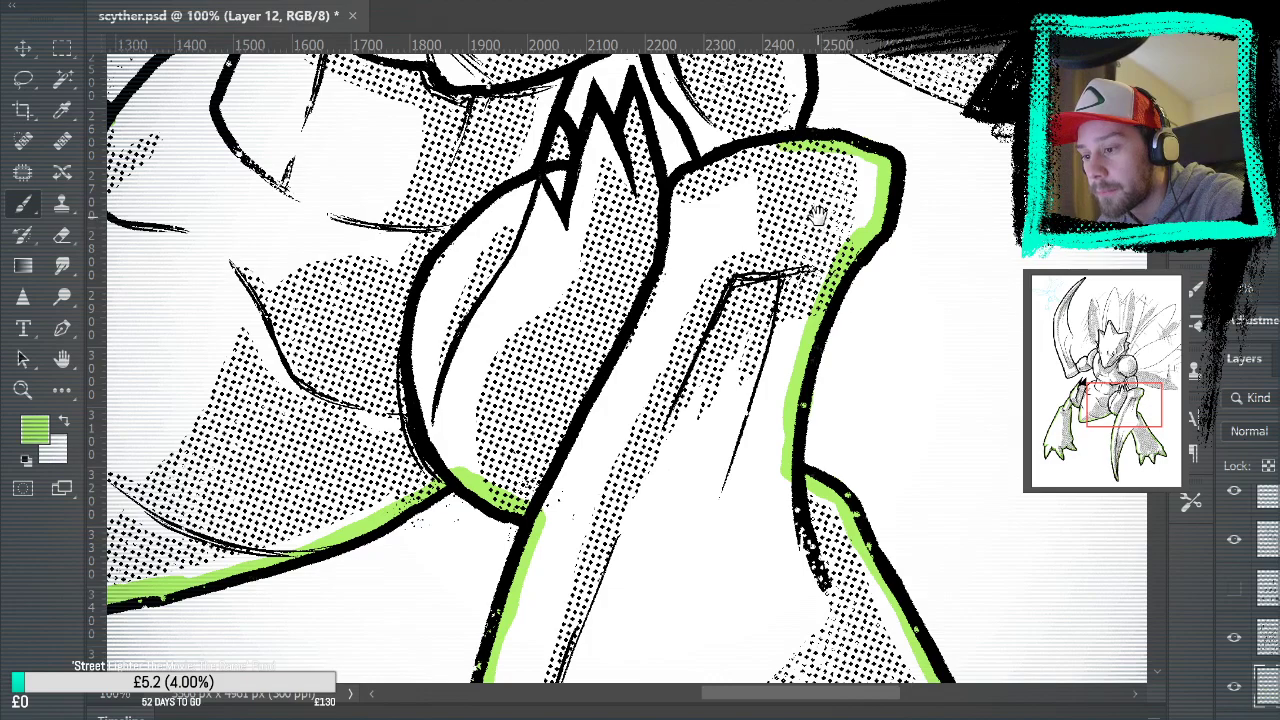
{"action": "left_click_drag", "start_coordinate": [818, 215], "coordinate": [866, 390]}
{"action": "mouse_move", "coordinate": [850, 345]}
{"action": "left_mouse_down"}
{"action": "mouse_move", "coordinate": [840, 172]}
{"action": "mouse_move", "coordinate": [800, 108]}
{"action": "left_mouse_up"}
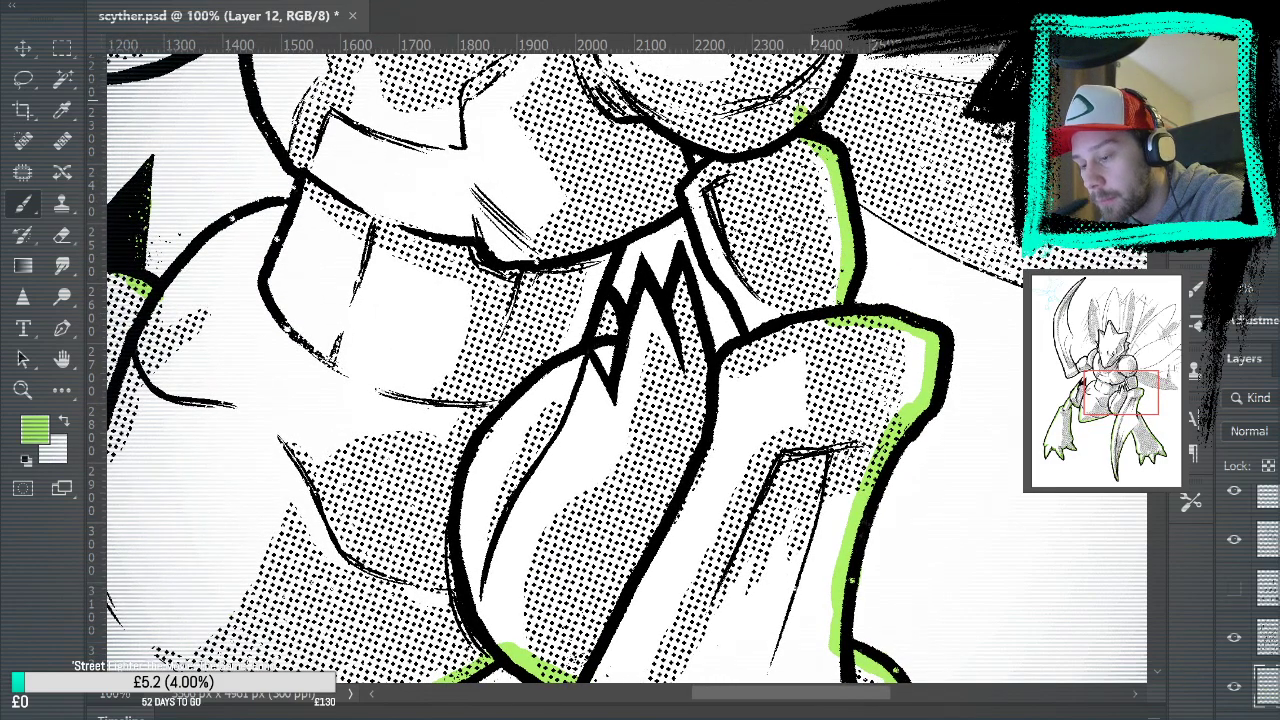
Brush green along the lower chest, inner forearm, thigh spikes and round right shoulder, up to the neck
{"action": "mouse_move", "coordinate": [688, 134]}
{"action": "left_mouse_down"}
{"action": "mouse_move", "coordinate": [718, 262]}
{"action": "mouse_move", "coordinate": [758, 335]}
{"action": "mouse_move", "coordinate": [716, 378]}
{"action": "mouse_move", "coordinate": [682, 262]}
{"action": "mouse_move", "coordinate": [648, 330]}
{"action": "mouse_move", "coordinate": [650, 290]}
{"action": "mouse_move", "coordinate": [626, 334]}
{"action": "mouse_move", "coordinate": [606, 300]}
{"action": "mouse_move", "coordinate": [614, 235]}
{"action": "mouse_move", "coordinate": [684, 188]}
{"action": "left_mouse_up"}
{"action": "mouse_move", "coordinate": [835, 125]}
{"action": "left_mouse_down"}
{"action": "mouse_move", "coordinate": [842, 368]}
{"action": "mouse_move", "coordinate": [838, 195]}
{"action": "mouse_move", "coordinate": [796, 106]}
{"action": "left_mouse_up"}
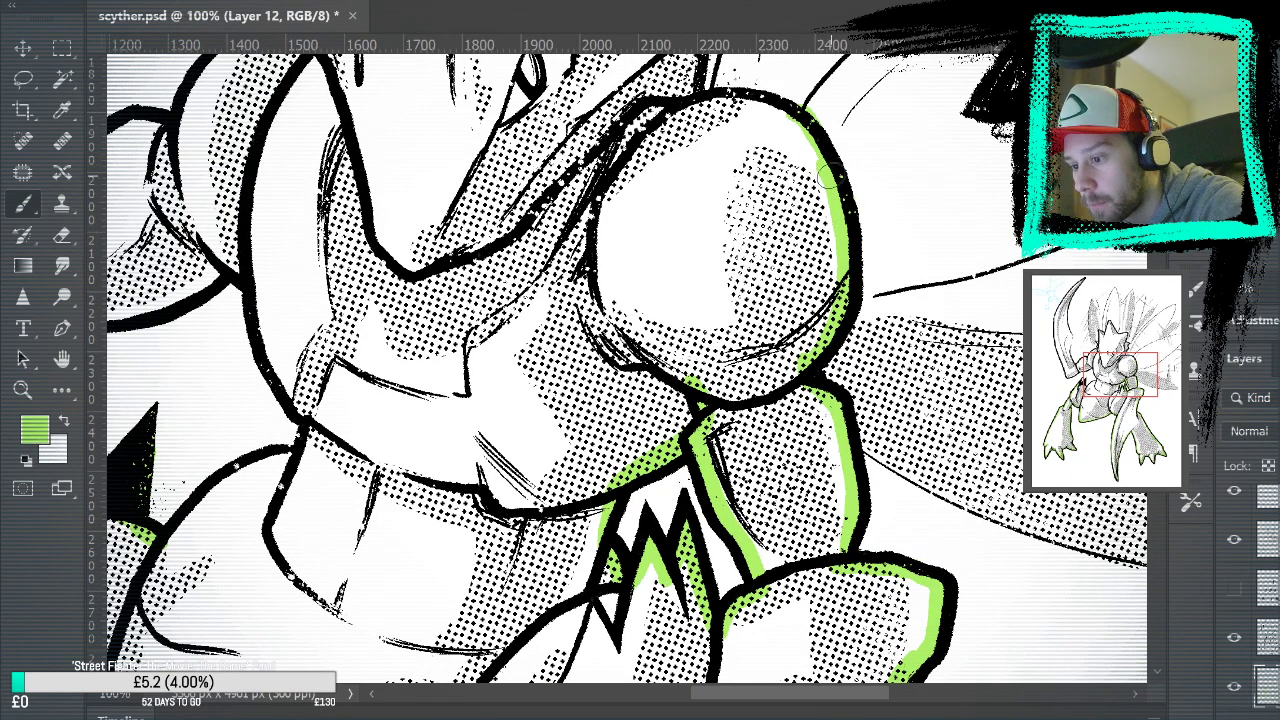
{"action": "left_click_drag", "start_coordinate": [832, 175], "coordinate": [808, 127]}
{"action": "left_click_drag", "start_coordinate": [788, 104], "coordinate": [696, 111]}
{"action": "left_click_drag", "start_coordinate": [768, 167], "coordinate": [879, 485]}
{"action": "left_click_drag", "start_coordinate": [805, 425], "coordinate": [810, 330]}
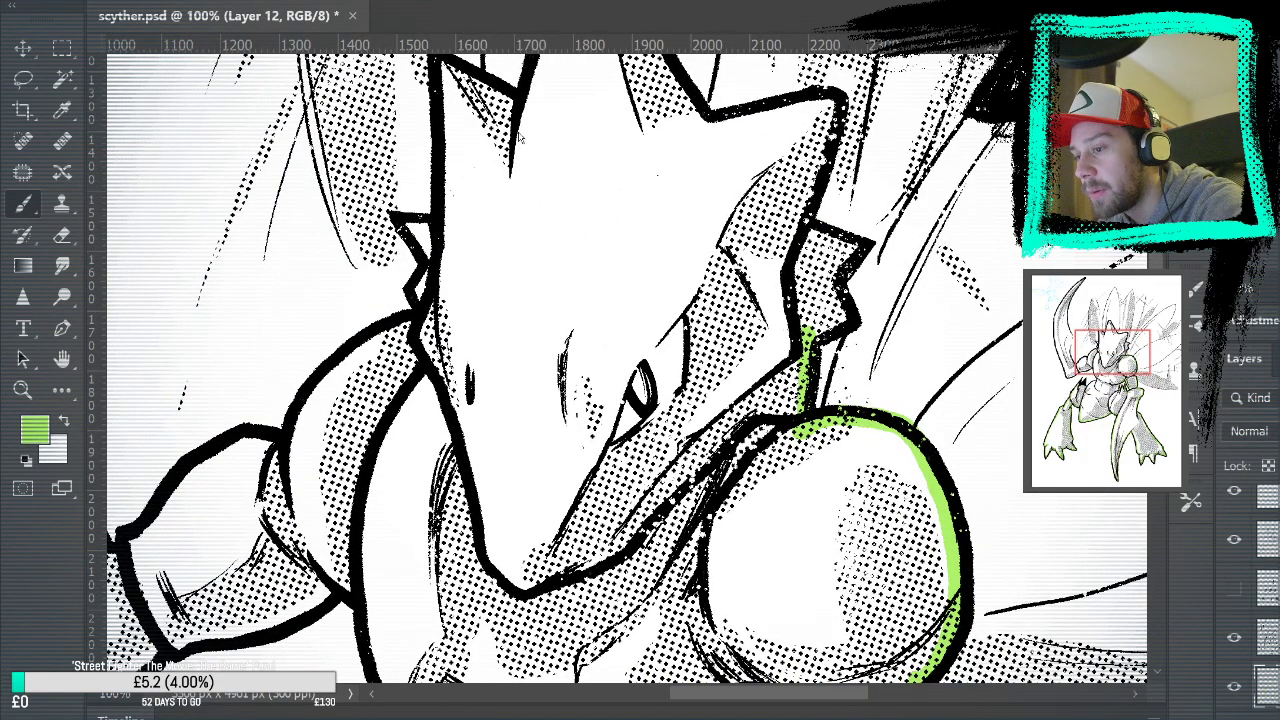
Check the whole figure and brush green along the lower edge of the jagged spikes on the right side of the head
{"action": "key", "text": "ctrl+0"}
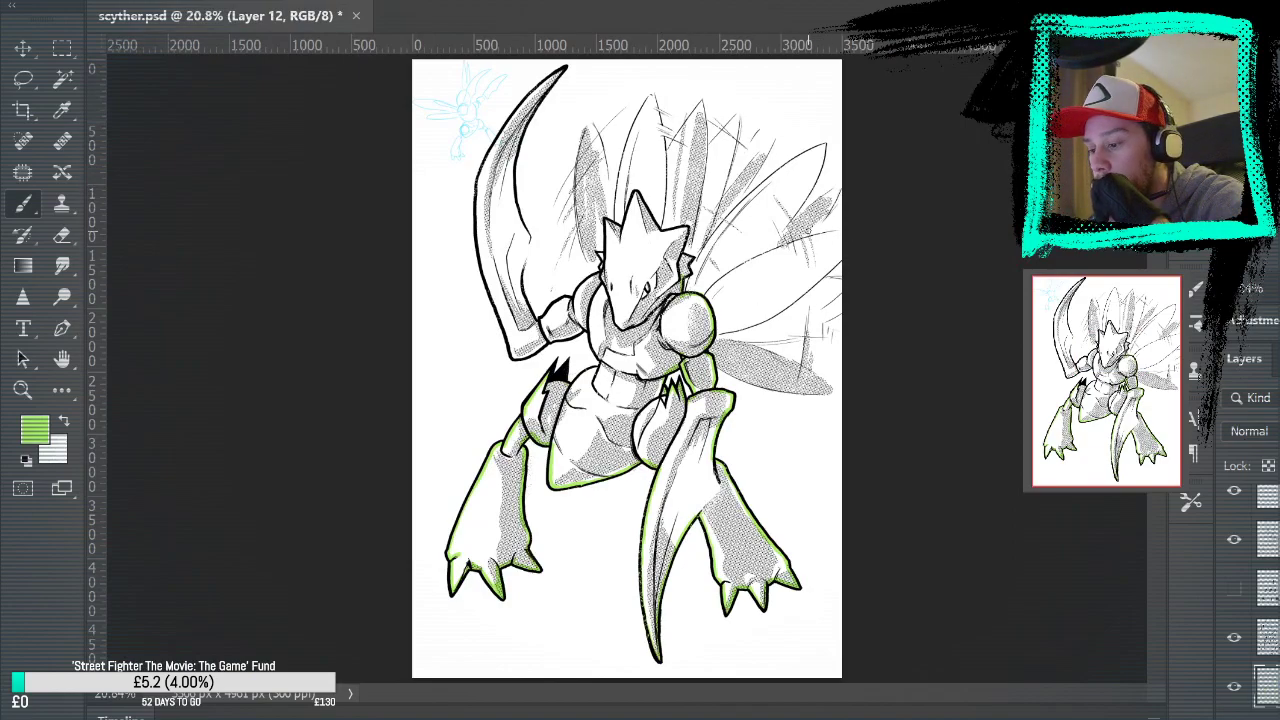
{"action": "key", "text": "z"}
{"action": "left_click", "coordinate": [700, 265]}
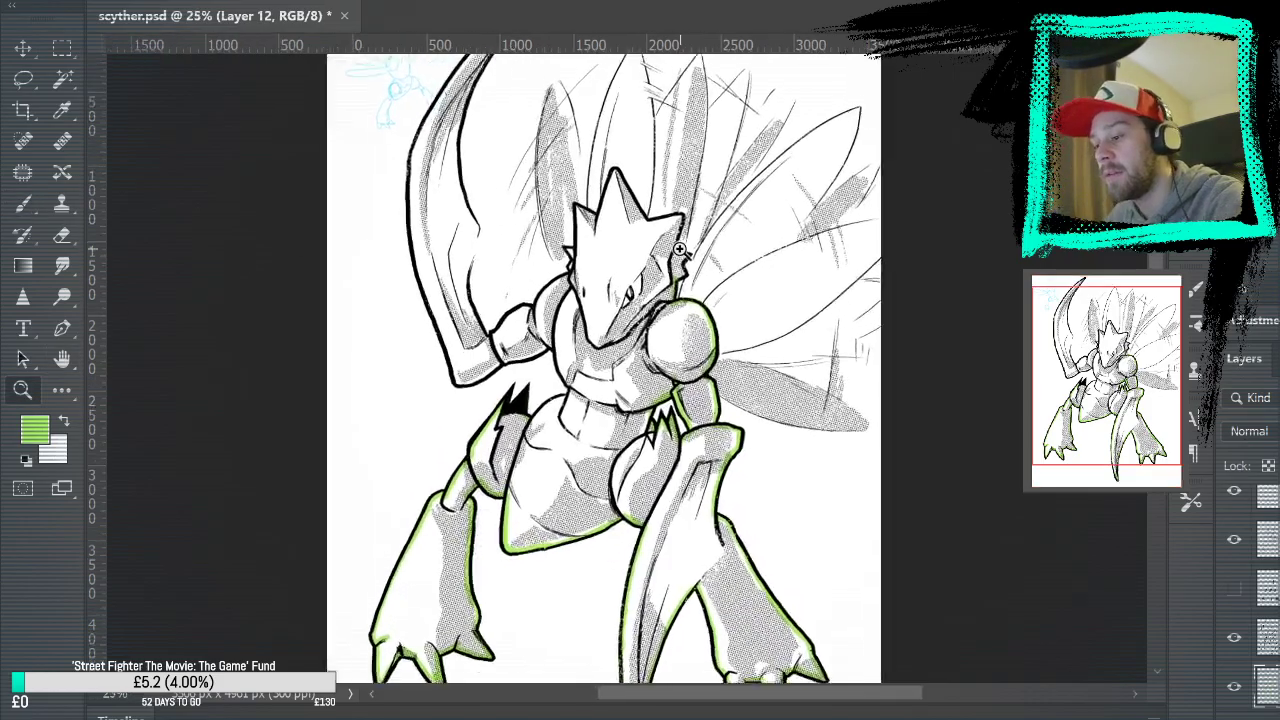
{"action": "left_click", "coordinate": [680, 248]}
{"action": "left_click", "coordinate": [680, 248]}
{"action": "left_click", "coordinate": [680, 248]}
{"action": "left_click", "coordinate": [680, 248]}
{"action": "key", "text": "b"}
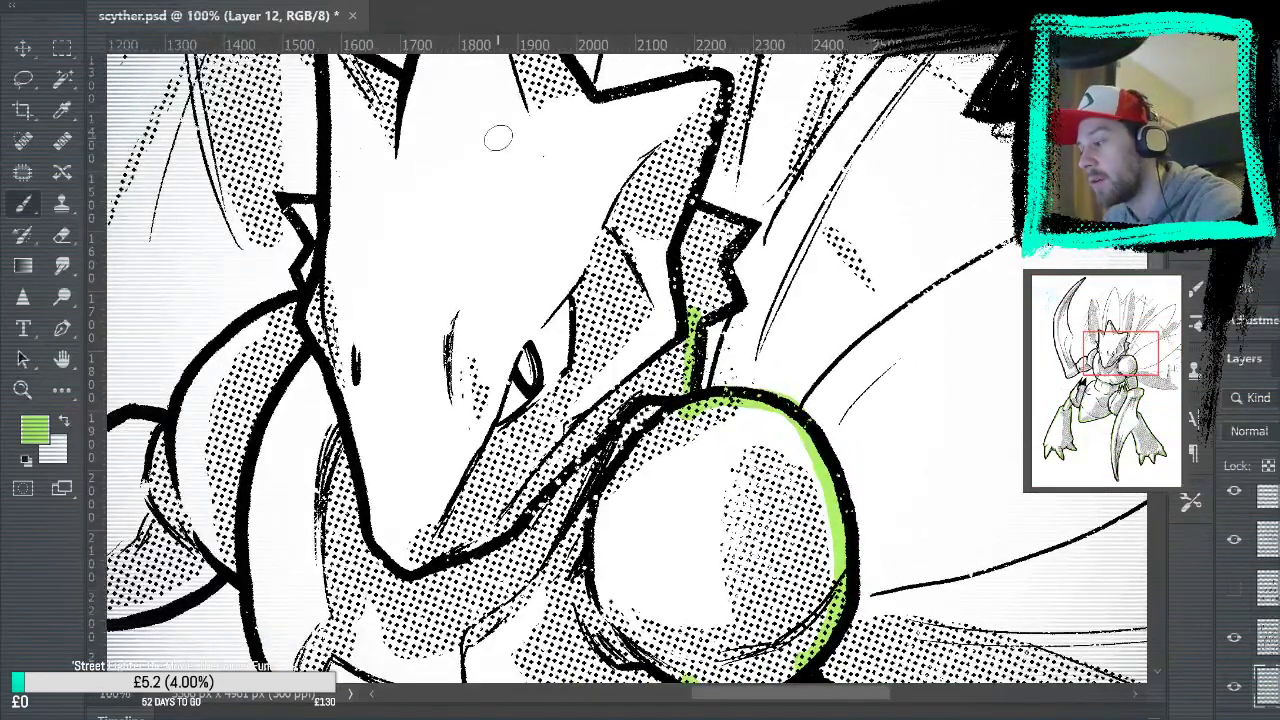
{"action": "left_click_drag", "start_coordinate": [700, 328], "coordinate": [738, 296]}
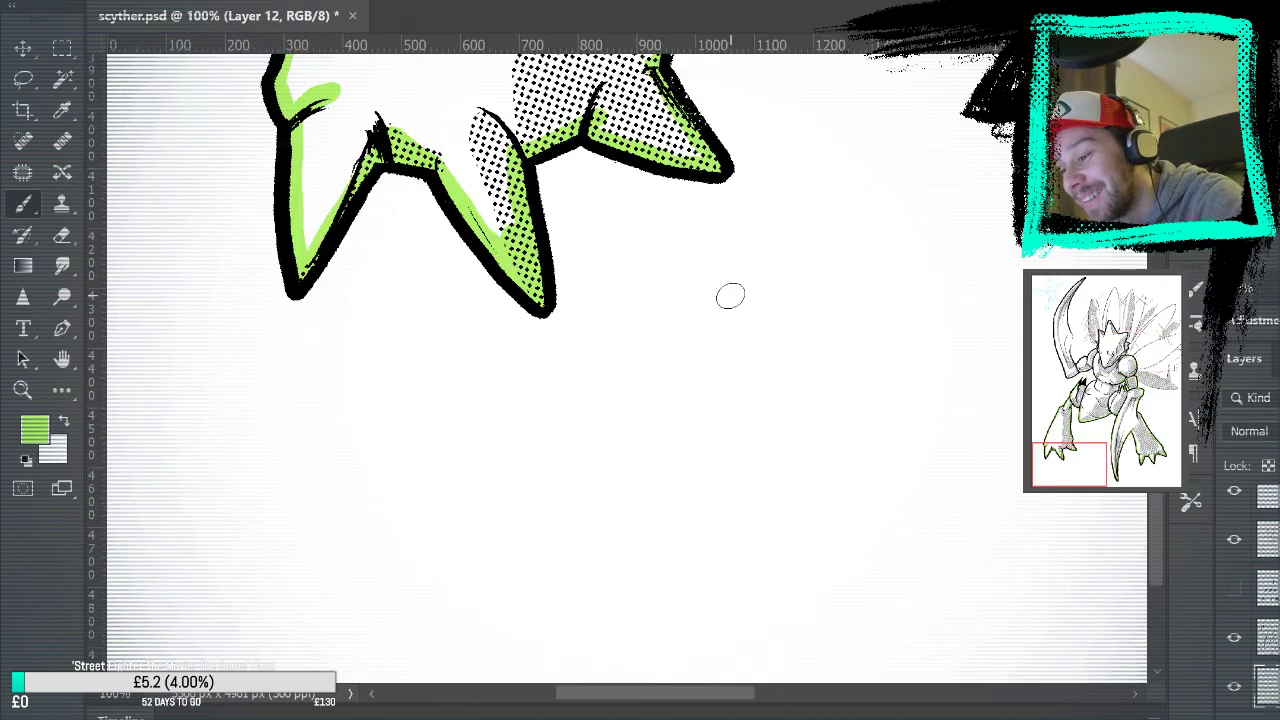
Touch up the green along the outer edge of the left foot's rightmost claw
{"action": "mouse_move", "coordinate": [690, 190]}
{"action": "left_mouse_down"}
{"action": "mouse_move", "coordinate": [691, 306]}
{"action": "mouse_move", "coordinate": [726, 429]}
{"action": "mouse_move", "coordinate": [660, 289]}
{"action": "mouse_move", "coordinate": [666, 83]}
{"action": "left_mouse_up"}
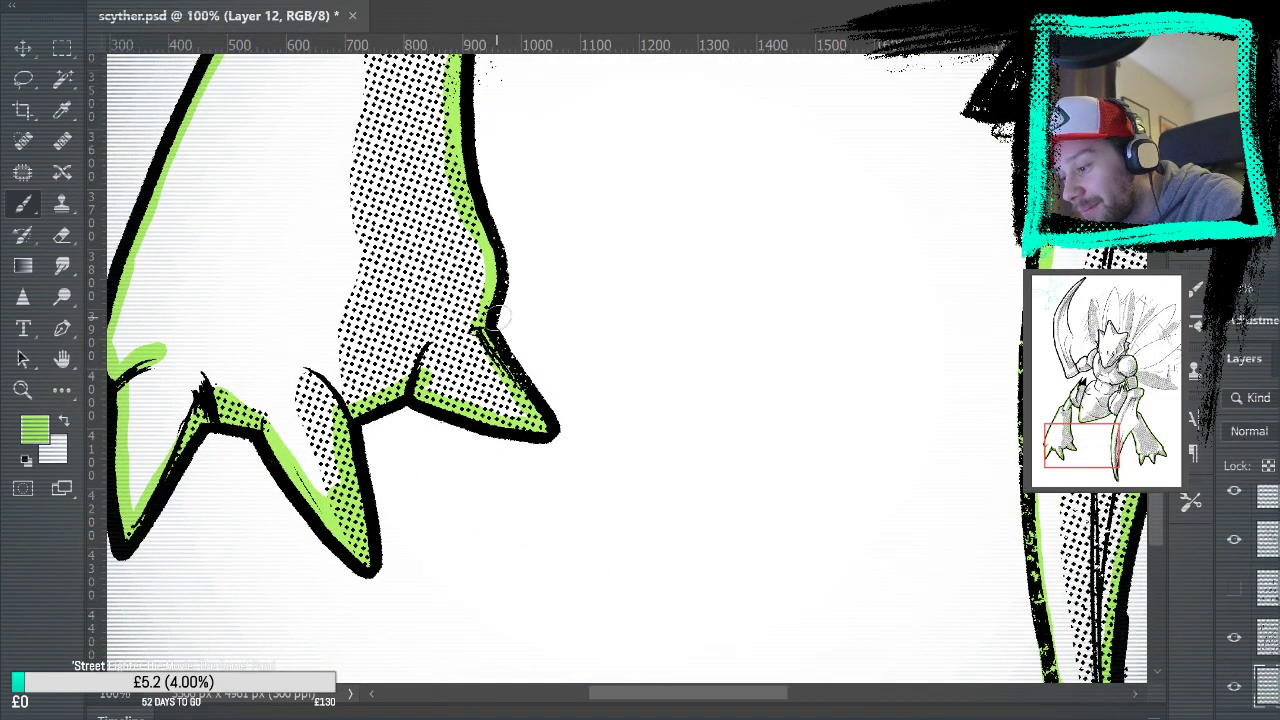
{"action": "left_click_drag", "start_coordinate": [487, 325], "coordinate": [531, 403]}
{"action": "left_click_drag", "start_coordinate": [684, 190], "coordinate": [483, 366]}
Line the jagged spikes and the right point of the head crest with green inside the outline
{"action": "left_click_drag", "start_coordinate": [760, 115], "coordinate": [550, 520]}
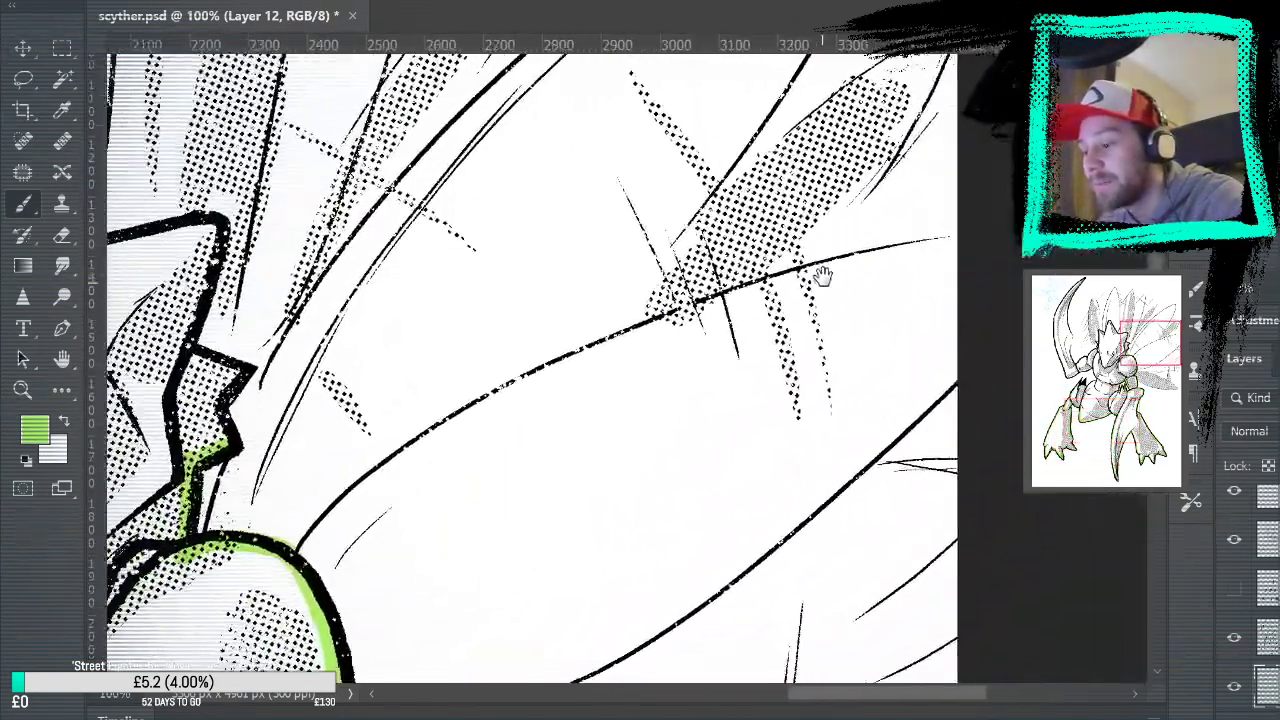
{"action": "left_click_drag", "start_coordinate": [534, 466], "coordinate": [790, 469]}
{"action": "mouse_move", "coordinate": [498, 445]}
{"action": "left_mouse_down"}
{"action": "mouse_move", "coordinate": [480, 398]}
{"action": "mouse_move", "coordinate": [495, 392]}
{"action": "mouse_move", "coordinate": [480, 385]}
{"action": "mouse_move", "coordinate": [497, 365]}
{"action": "mouse_move", "coordinate": [443, 337]}
{"action": "mouse_move", "coordinate": [472, 232]}
{"action": "left_mouse_up"}
{"action": "left_click_drag", "start_coordinate": [348, 238], "coordinate": [462, 220]}
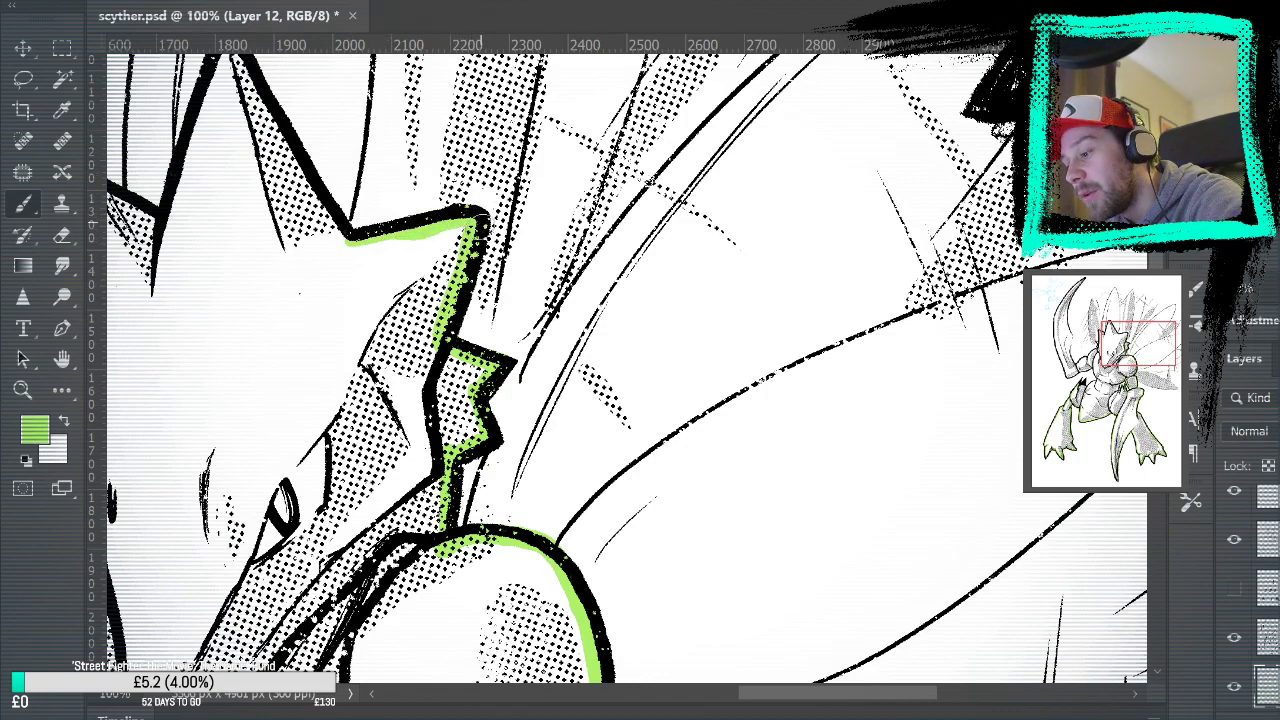
Brush green inside both edges of the head crest's tall middle spike
{"action": "left_click_drag", "start_coordinate": [430, 366], "coordinate": [735, 428]}
{"action": "mouse_move", "coordinate": [536, 112]}
{"action": "left_mouse_down"}
{"action": "mouse_move", "coordinate": [577, 195]}
{"action": "mouse_move", "coordinate": [648, 296]}
{"action": "left_mouse_up"}
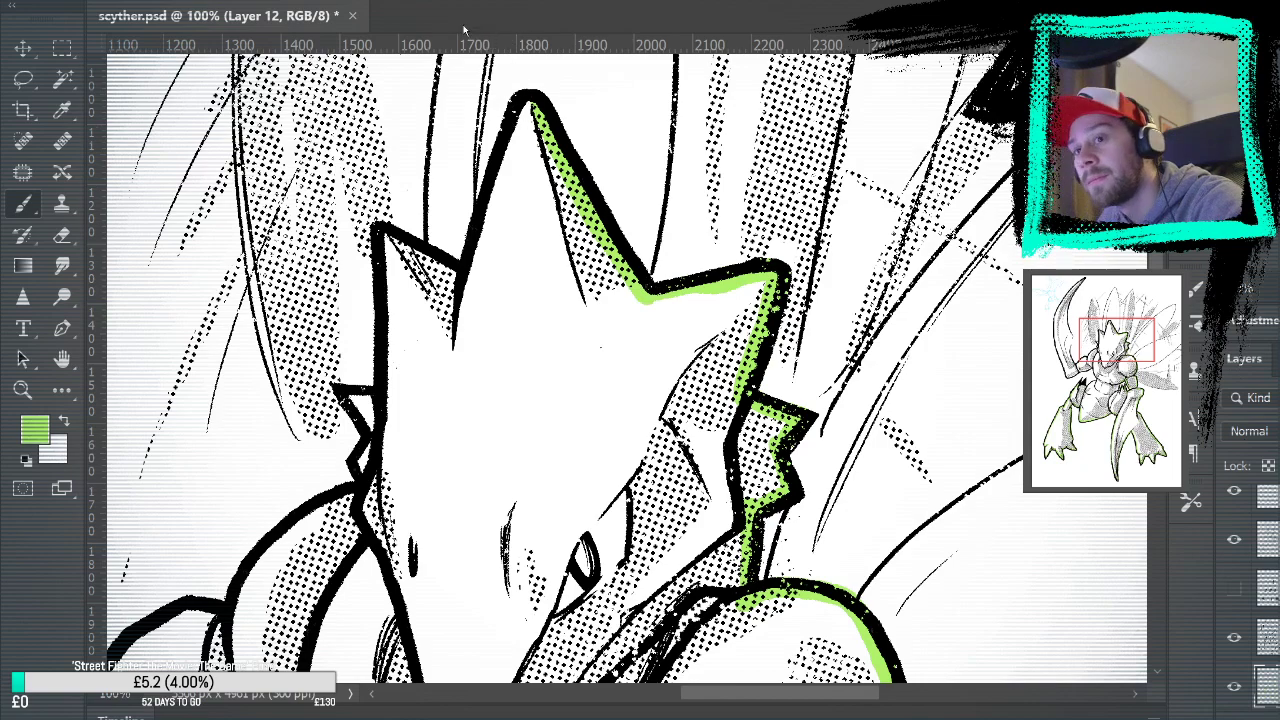
{"action": "mouse_move", "coordinate": [470, 280]}
{"action": "left_mouse_down"}
{"action": "mouse_move", "coordinate": [512, 155]}
{"action": "mouse_move", "coordinate": [514, 100]}
{"action": "left_mouse_up"}
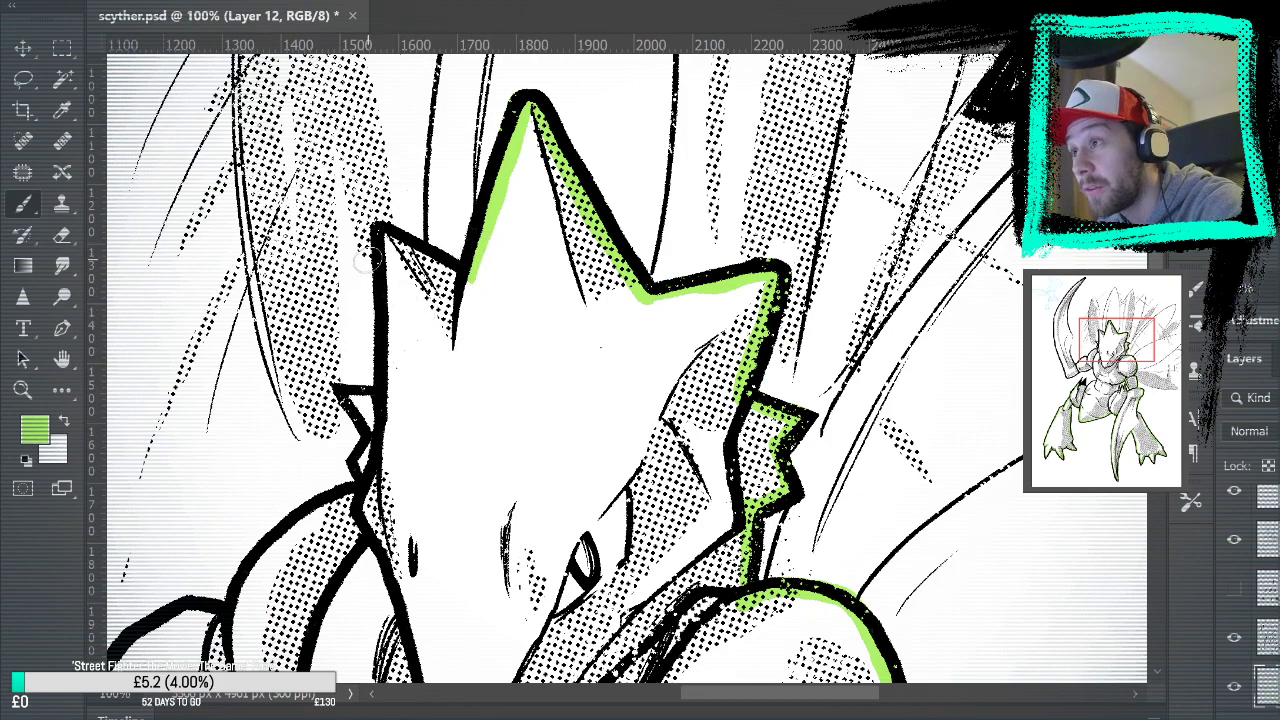
Brush green inside the head crest's left spike, the left edge of the head and the small jagged spikes beside it
{"action": "left_click_drag", "start_coordinate": [386, 232], "coordinate": [484, 289]}
{"action": "left_click_drag", "start_coordinate": [386, 240], "coordinate": [384, 437]}
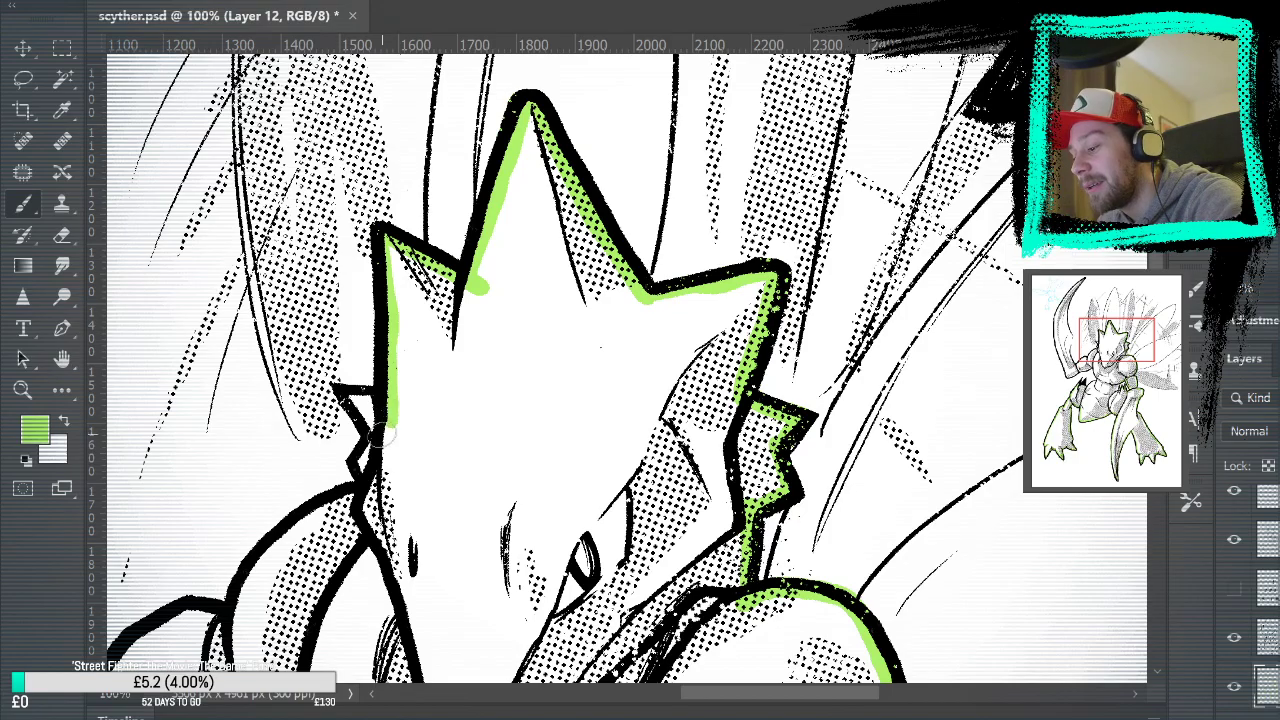
{"action": "mouse_move", "coordinate": [372, 393]}
{"action": "left_mouse_down"}
{"action": "mouse_move", "coordinate": [379, 469]}
{"action": "mouse_move", "coordinate": [371, 433]}
{"action": "mouse_move", "coordinate": [364, 461]}
{"action": "mouse_move", "coordinate": [388, 430]}
{"action": "left_mouse_up"}
Line the left shoulder, the top of the forearm and the lower inner edge of the raised scythe with green
{"action": "left_click_drag", "start_coordinate": [577, 502], "coordinate": [797, 137]}
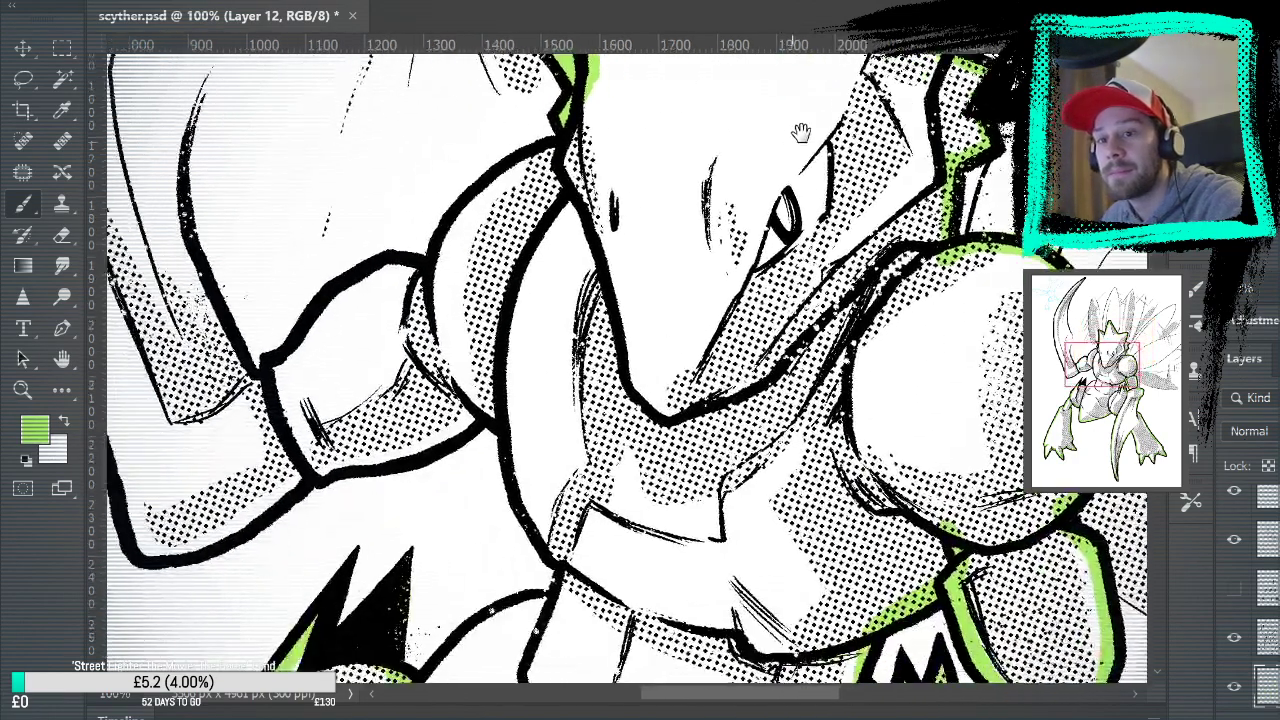
{"action": "mouse_move", "coordinate": [590, 112]}
{"action": "left_mouse_down"}
{"action": "mouse_move", "coordinate": [515, 172]}
{"action": "mouse_move", "coordinate": [555, 140]}
{"action": "mouse_move", "coordinate": [520, 155]}
{"action": "mouse_move", "coordinate": [420, 315]}
{"action": "mouse_move", "coordinate": [457, 262]}
{"action": "mouse_move", "coordinate": [440, 250]}
{"action": "mouse_move", "coordinate": [390, 258]}
{"action": "mouse_move", "coordinate": [285, 355]}
{"action": "mouse_move", "coordinate": [272, 357]}
{"action": "mouse_move", "coordinate": [235, 298]}
{"action": "left_mouse_up"}
{"action": "left_click_drag", "start_coordinate": [371, 314], "coordinate": [663, 414]}
{"action": "mouse_move", "coordinate": [522, 405]}
{"action": "left_mouse_down"}
{"action": "mouse_move", "coordinate": [480, 258]}
{"action": "mouse_move", "coordinate": [515, 125]}
{"action": "left_mouse_up"}
{"action": "mouse_move", "coordinate": [527, 195]}
{"action": "left_mouse_down"}
{"action": "mouse_move", "coordinate": [551, 433]}
{"action": "mouse_move", "coordinate": [530, 378]}
{"action": "mouse_move", "coordinate": [546, 290]}
{"action": "left_mouse_up"}
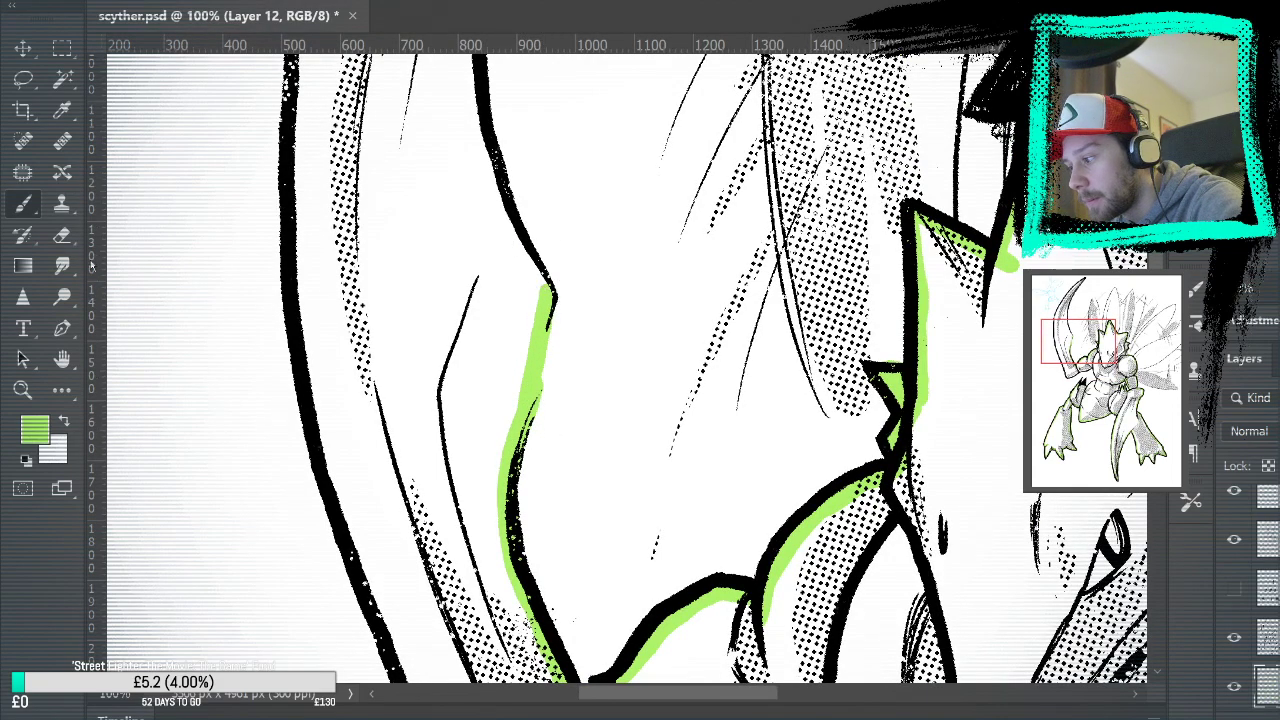
Erase the green that spills past the outline on the raised scythe's inner edge
{"action": "key", "text": "e"}
{"action": "left_click_drag", "start_coordinate": [531, 424], "coordinate": [549, 334]}
{"action": "mouse_move", "coordinate": [537, 415]}
{"action": "left_mouse_down"}
{"action": "mouse_move", "coordinate": [551, 437]}
{"action": "mouse_move", "coordinate": [527, 452]}
{"action": "left_mouse_up"}
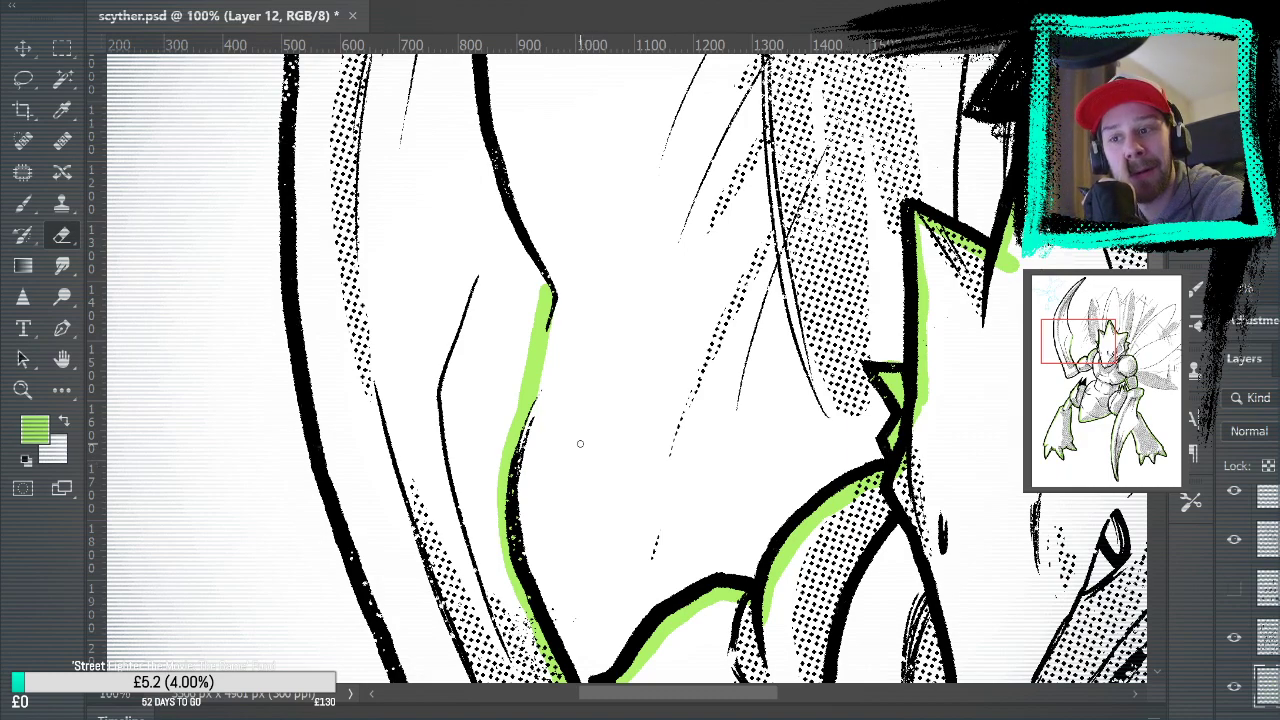
{"action": "key", "text": "b"}
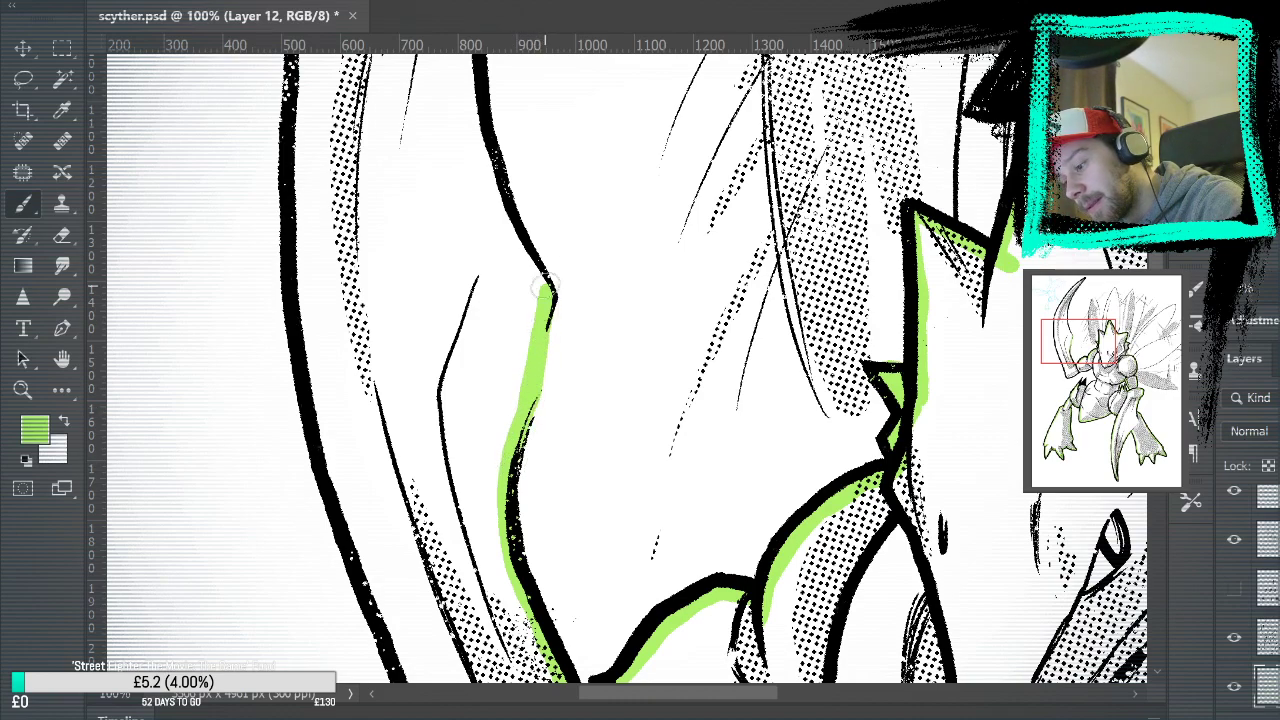
Line the raised scythe's inner edge with green up to the tip and around onto the upper part of its outer edge
{"action": "left_click_drag", "start_coordinate": [550, 295], "coordinate": [475, 172]}
{"action": "left_click_drag", "start_coordinate": [622, 235], "coordinate": [749, 434]}
{"action": "mouse_move", "coordinate": [705, 540]}
{"action": "left_mouse_down"}
{"action": "mouse_move", "coordinate": [664, 415]}
{"action": "mouse_move", "coordinate": [651, 306]}
{"action": "mouse_move", "coordinate": [671, 177]}
{"action": "left_mouse_up"}
{"action": "left_click_drag", "start_coordinate": [715, 245], "coordinate": [699, 471]}
{"action": "mouse_move", "coordinate": [676, 412]}
{"action": "left_mouse_down"}
{"action": "mouse_move", "coordinate": [692, 287]}
{"action": "mouse_move", "coordinate": [781, 132]}
{"action": "mouse_move", "coordinate": [816, 115]}
{"action": "mouse_move", "coordinate": [817, 330]}
{"action": "mouse_move", "coordinate": [838, 232]}
{"action": "mouse_move", "coordinate": [892, 173]}
{"action": "mouse_move", "coordinate": [801, 295]}
{"action": "mouse_move", "coordinate": [876, 190]}
{"action": "mouse_move", "coordinate": [848, 205]}
{"action": "mouse_move", "coordinate": [888, 176]}
{"action": "mouse_move", "coordinate": [705, 335]}
{"action": "left_mouse_up"}
{"action": "mouse_move", "coordinate": [807, 228]}
{"action": "left_mouse_down"}
{"action": "mouse_move", "coordinate": [680, 354]}
{"action": "mouse_move", "coordinate": [763, 162]}
{"action": "left_mouse_up"}
{"action": "mouse_move", "coordinate": [730, 205]}
{"action": "left_mouse_down"}
{"action": "mouse_move", "coordinate": [574, 457]}
{"action": "mouse_move", "coordinate": [590, 410]}
{"action": "mouse_move", "coordinate": [552, 493]}
{"action": "mouse_move", "coordinate": [530, 645]}
{"action": "left_mouse_up"}
{"action": "mouse_move", "coordinate": [580, 562]}
{"action": "left_mouse_down"}
{"action": "mouse_move", "coordinate": [585, 275]}
{"action": "mouse_move", "coordinate": [538, 430]}
{"action": "left_mouse_up"}
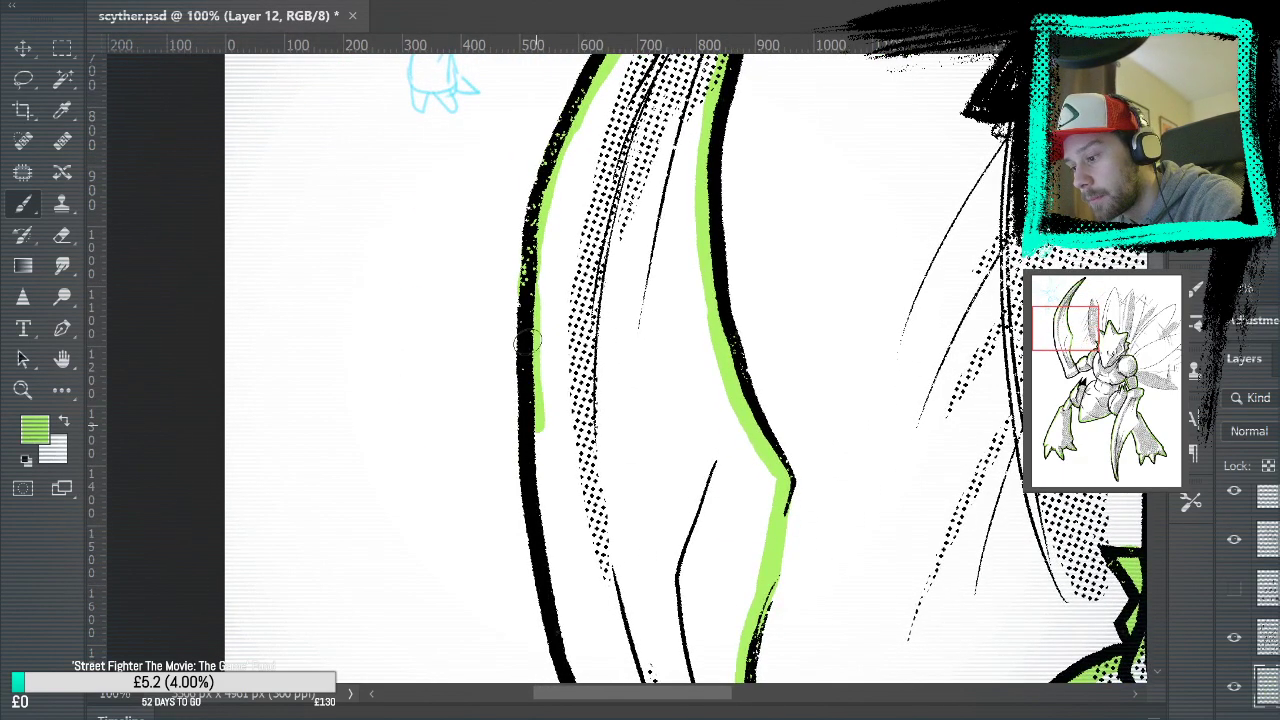
Continue the green along the raised scythe's outer edge down to its lower corner
{"action": "key", "text": "e"}
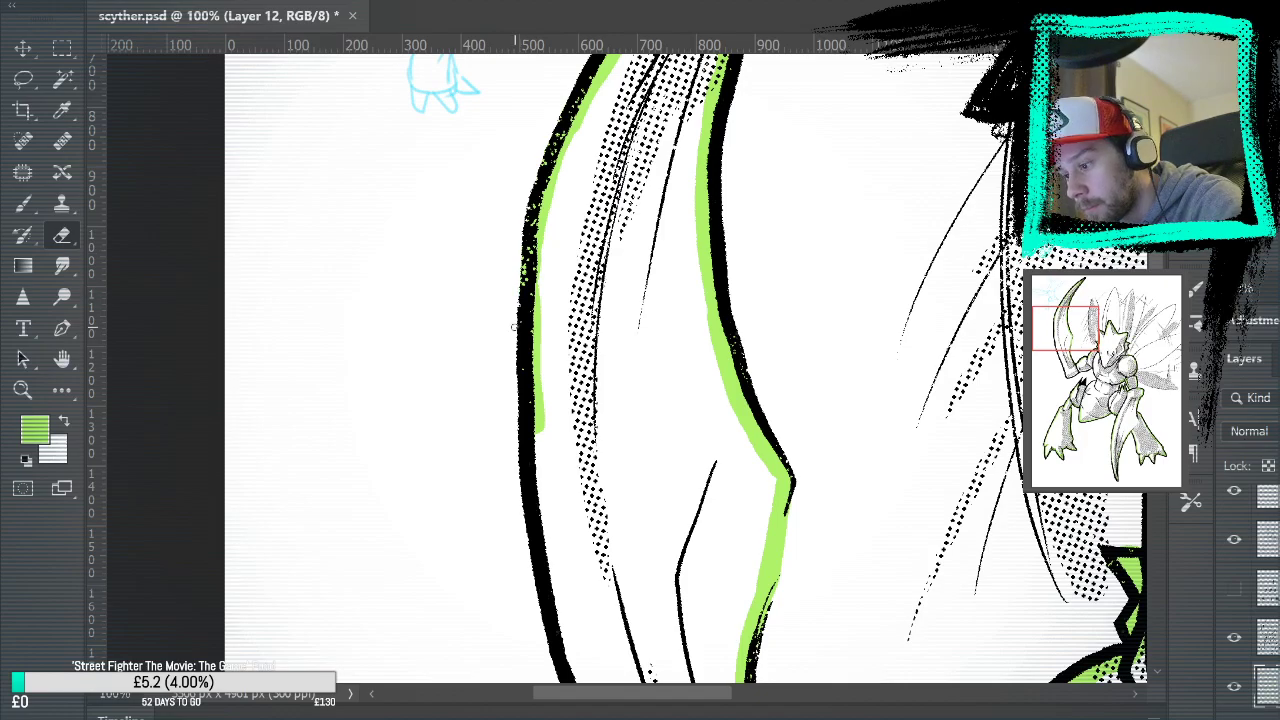
{"action": "key", "text": "b"}
{"action": "mouse_move", "coordinate": [535, 300]}
{"action": "left_mouse_down"}
{"action": "mouse_move", "coordinate": [536, 468]}
{"action": "mouse_move", "coordinate": [555, 580]}
{"action": "left_mouse_up"}
{"action": "left_click_drag", "start_coordinate": [675, 507], "coordinate": [583, 143]}
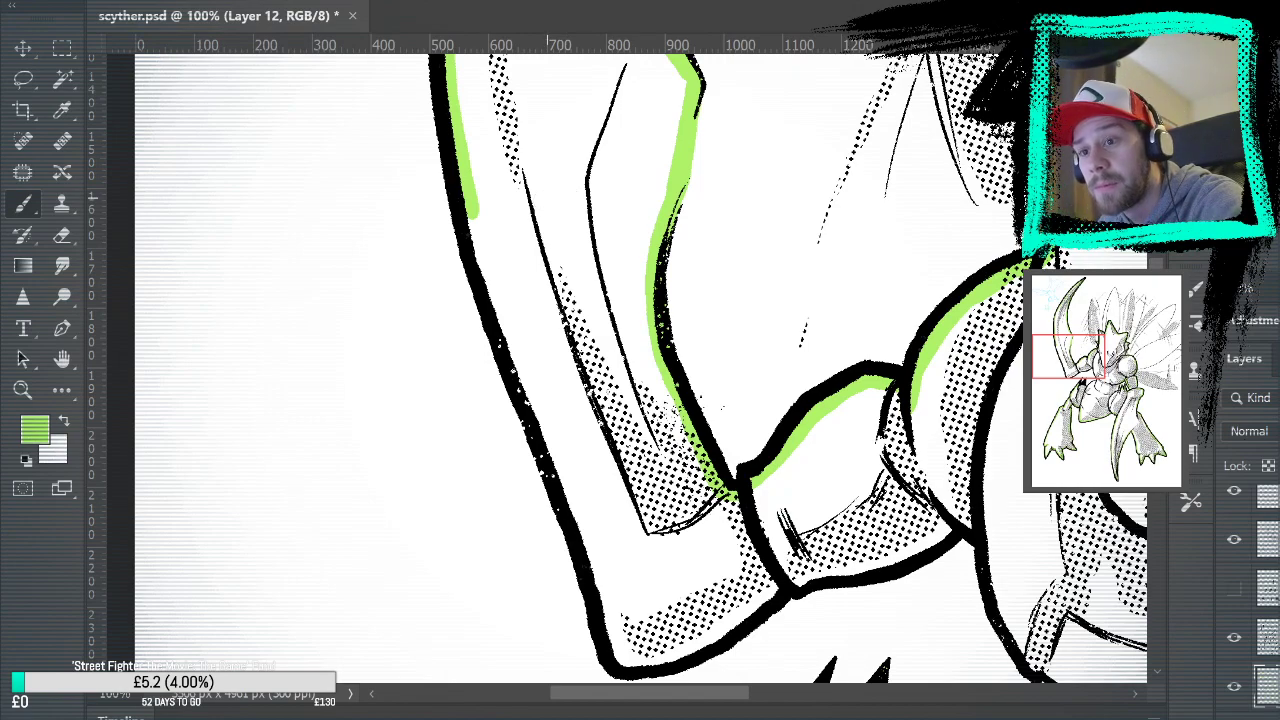
{"action": "mouse_move", "coordinate": [474, 214]}
{"action": "left_mouse_down"}
{"action": "mouse_move", "coordinate": [569, 502]}
{"action": "mouse_move", "coordinate": [518, 395]}
{"action": "mouse_move", "coordinate": [625, 668]}
{"action": "left_mouse_up"}
{"action": "left_click", "coordinate": [61, 235]}
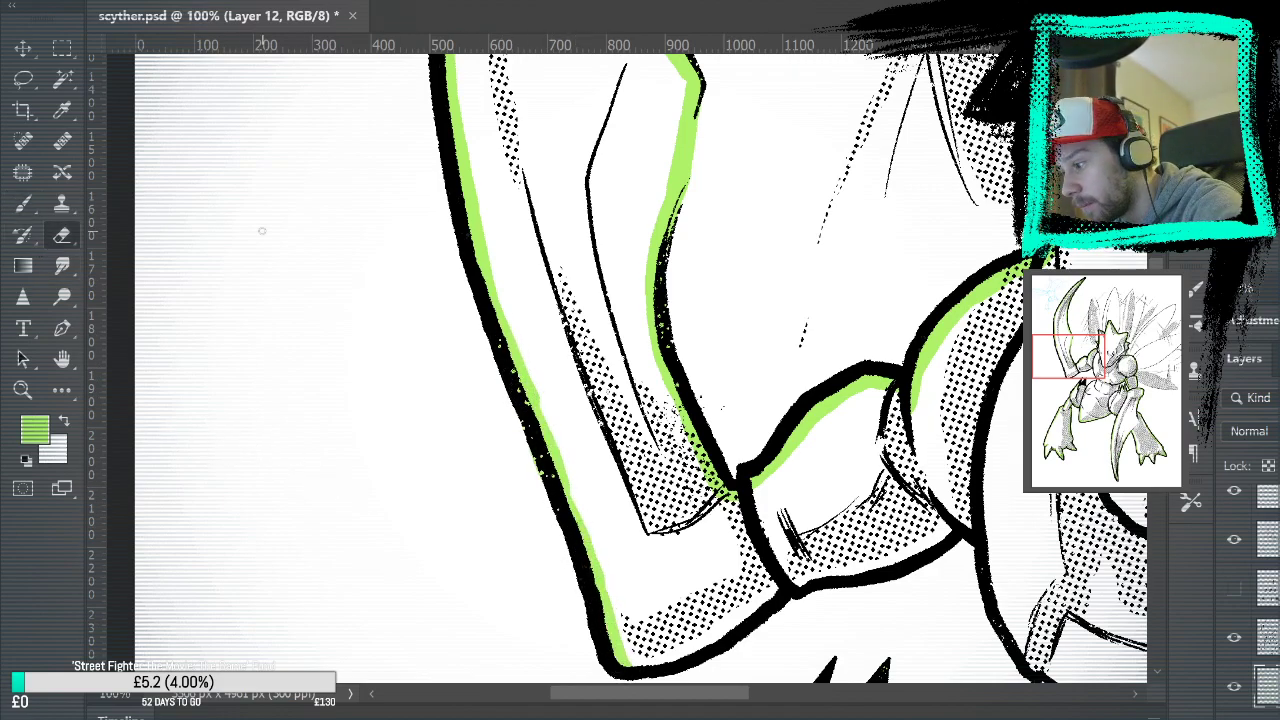
{"action": "key", "text": "b"}
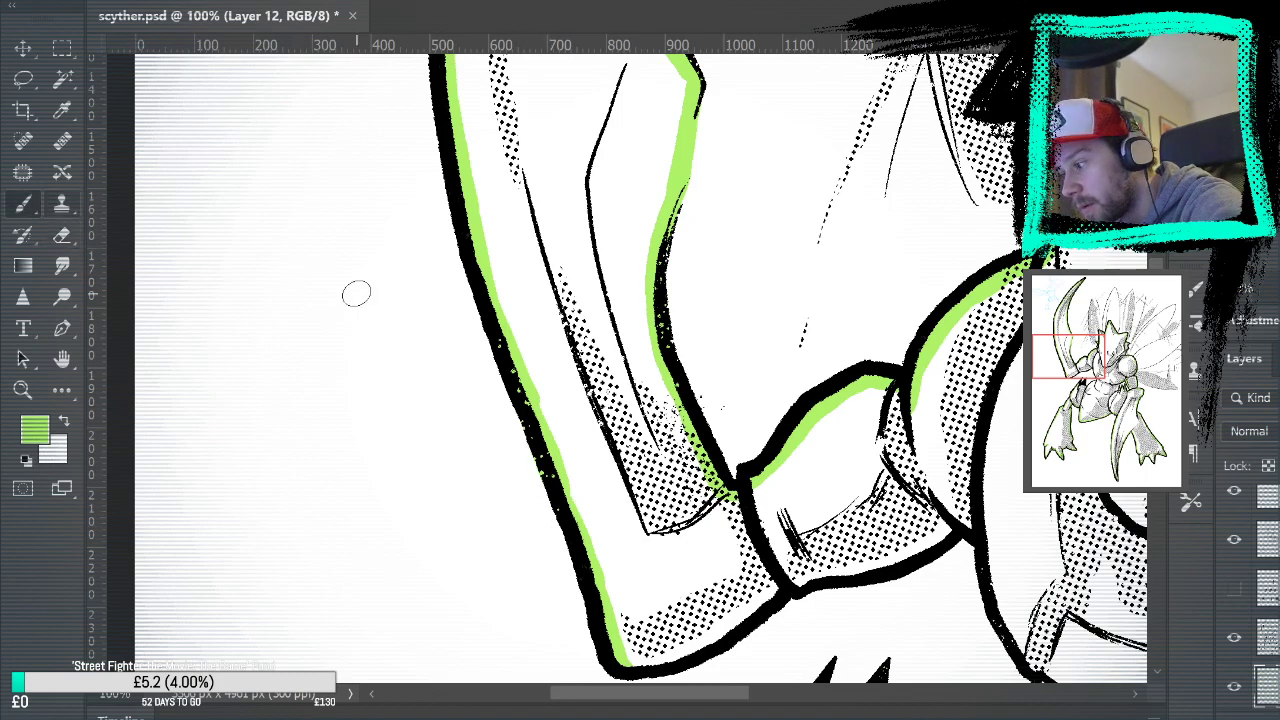
Line the lower edges of the scythe arm and the left edge of the chest and abdomen with green
{"action": "mouse_move", "coordinate": [620, 664]}
{"action": "left_mouse_down"}
{"action": "mouse_move", "coordinate": [705, 642]}
{"action": "mouse_move", "coordinate": [786, 584]}
{"action": "mouse_move", "coordinate": [893, 567]}
{"action": "mouse_move", "coordinate": [985, 495]}
{"action": "mouse_move", "coordinate": [1006, 514]}
{"action": "mouse_move", "coordinate": [726, 207]}
{"action": "mouse_move", "coordinate": [704, 203]}
{"action": "left_mouse_up"}
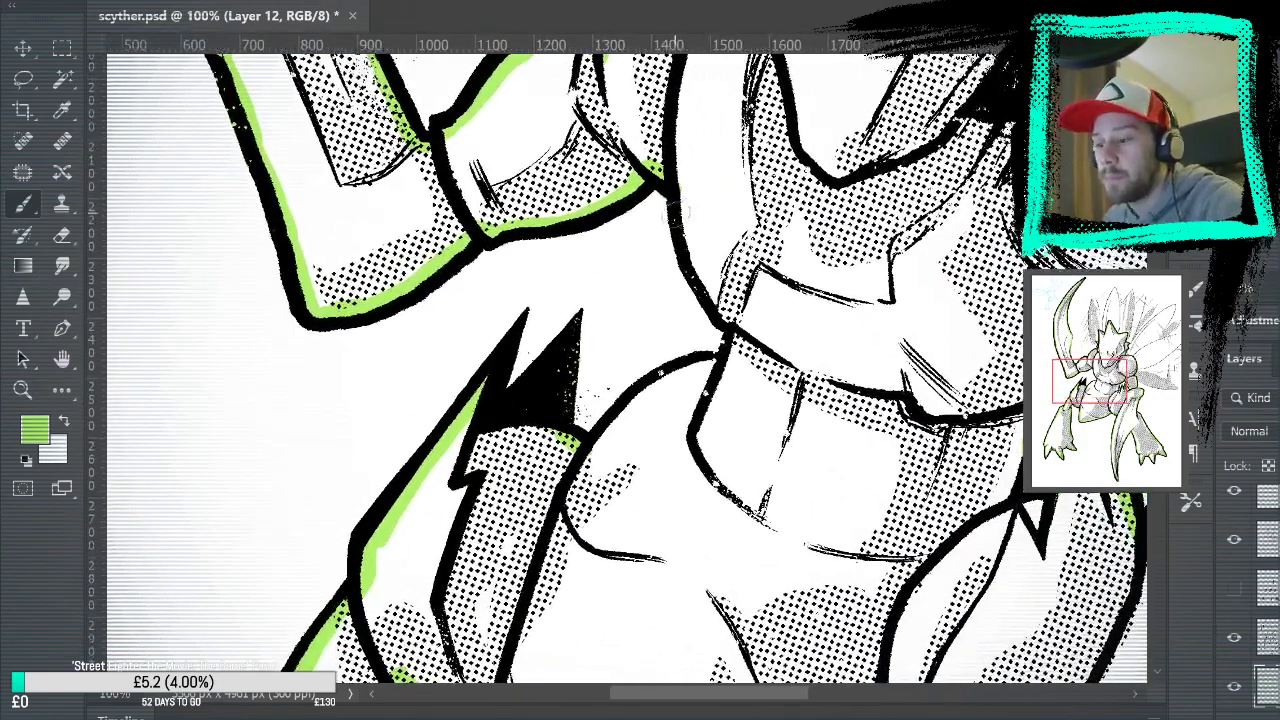
{"action": "mouse_move", "coordinate": [650, 168]}
{"action": "left_mouse_down"}
{"action": "mouse_move", "coordinate": [709, 280]}
{"action": "mouse_move", "coordinate": [679, 192]}
{"action": "mouse_move", "coordinate": [702, 302]}
{"action": "mouse_move", "coordinate": [727, 318]}
{"action": "mouse_move", "coordinate": [737, 392]}
{"action": "mouse_move", "coordinate": [723, 345]}
{"action": "mouse_move", "coordinate": [716, 368]}
{"action": "mouse_move", "coordinate": [680, 365]}
{"action": "mouse_move", "coordinate": [612, 420]}
{"action": "mouse_move", "coordinate": [601, 469]}
{"action": "mouse_move", "coordinate": [604, 440]}
{"action": "mouse_move", "coordinate": [660, 380]}
{"action": "mouse_move", "coordinate": [716, 355]}
{"action": "left_mouse_up"}
{"action": "key", "text": "ctrl+z"}
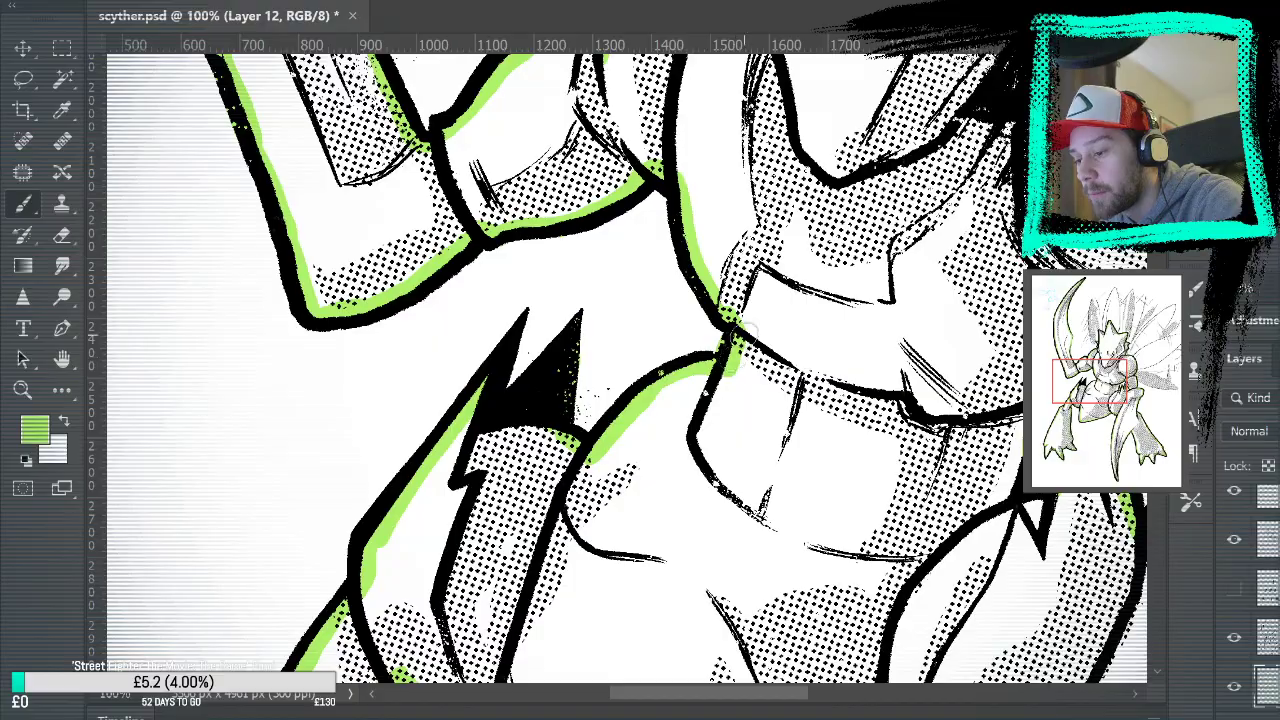
Fill the whole lined body with solid green using the Paint Bucket
{"action": "left_click_drag", "start_coordinate": [924, 270], "coordinate": [900, 690]}
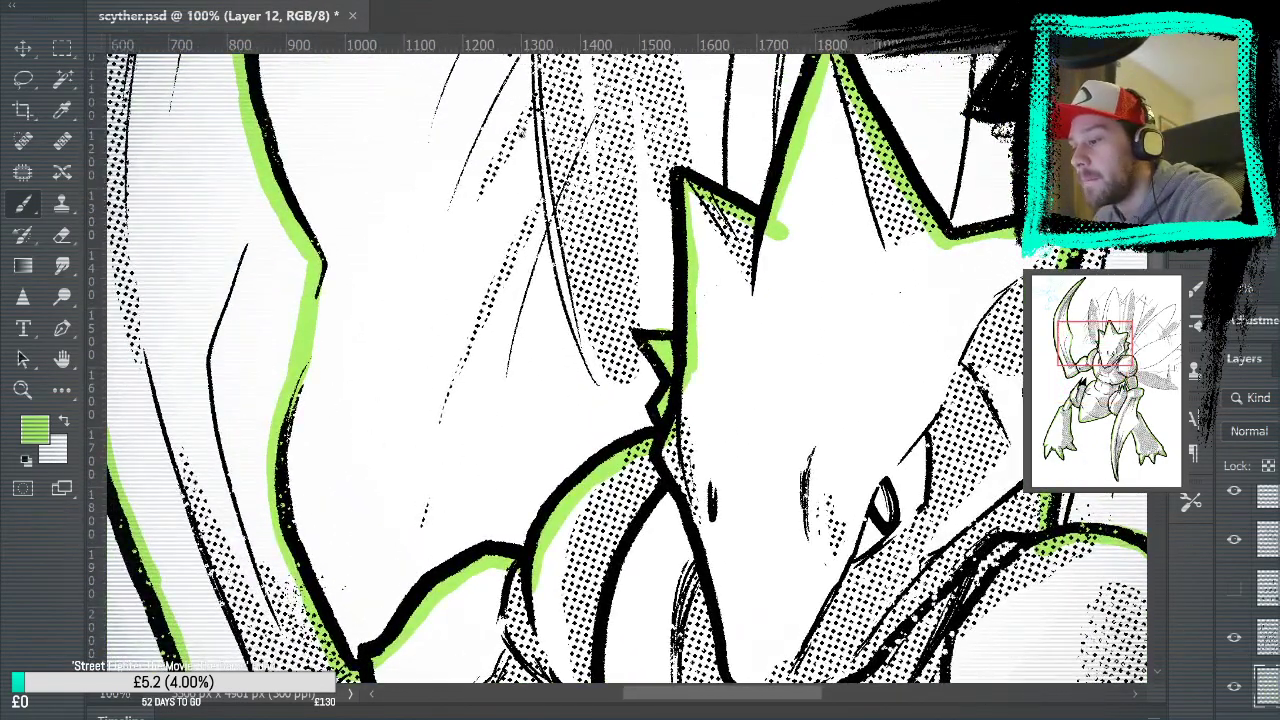
{"action": "key", "text": "ctrl+0"}
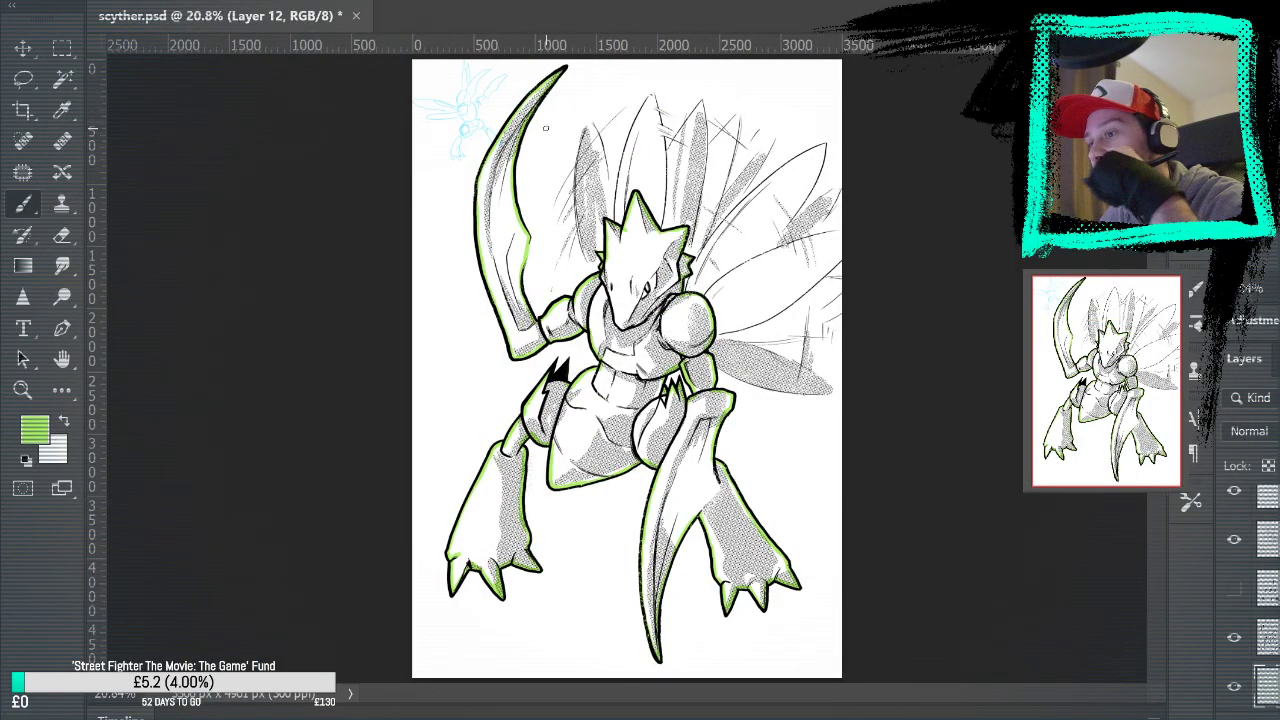
{"action": "left_click", "coordinate": [62, 390]}
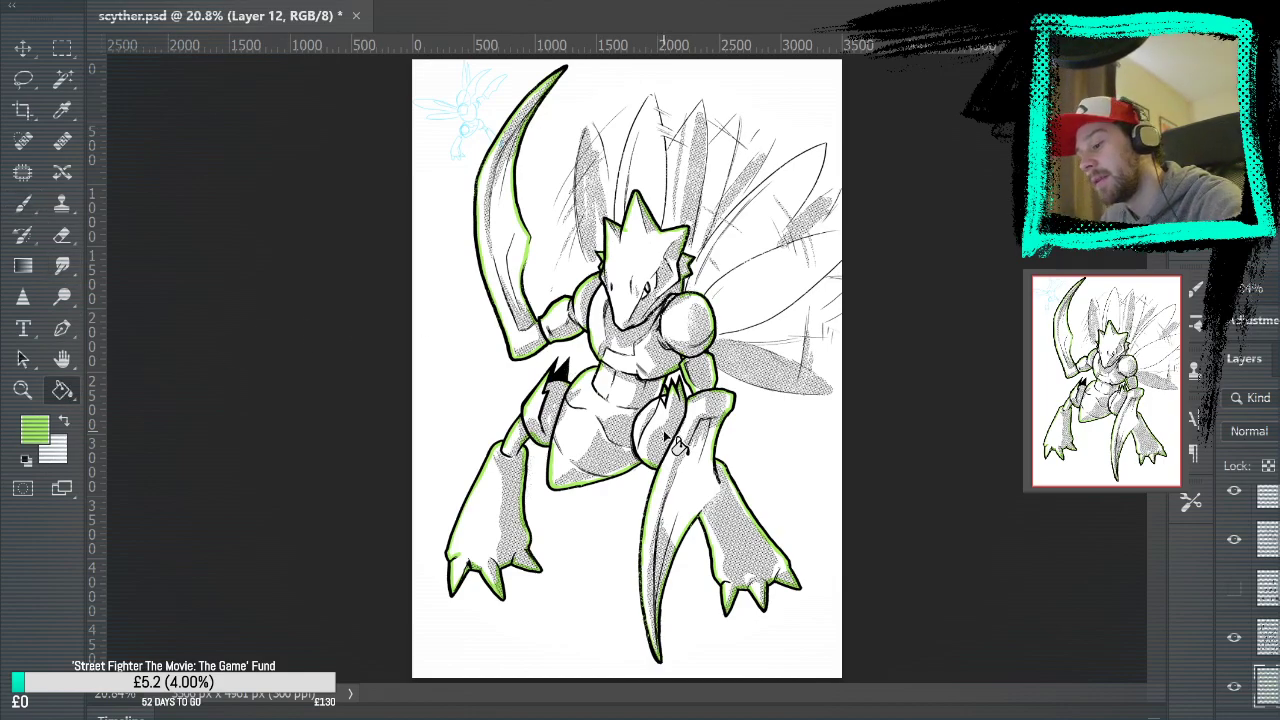
{"action": "left_click", "coordinate": [758, 346]}
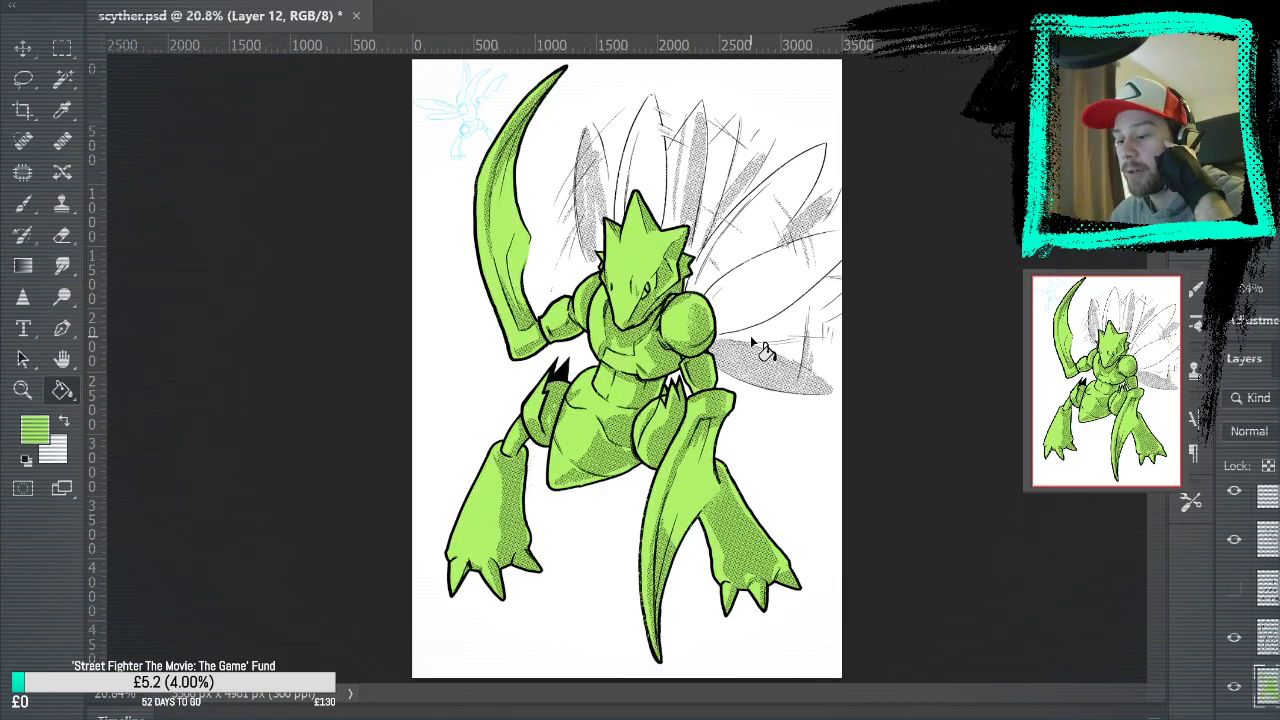
Show the red and black card frame layer and examine how the green-filled figure sits within it
{"action": "scroll", "coordinate": [1234, 600], "scroll_direction": "up", "scroll_amount": 1}
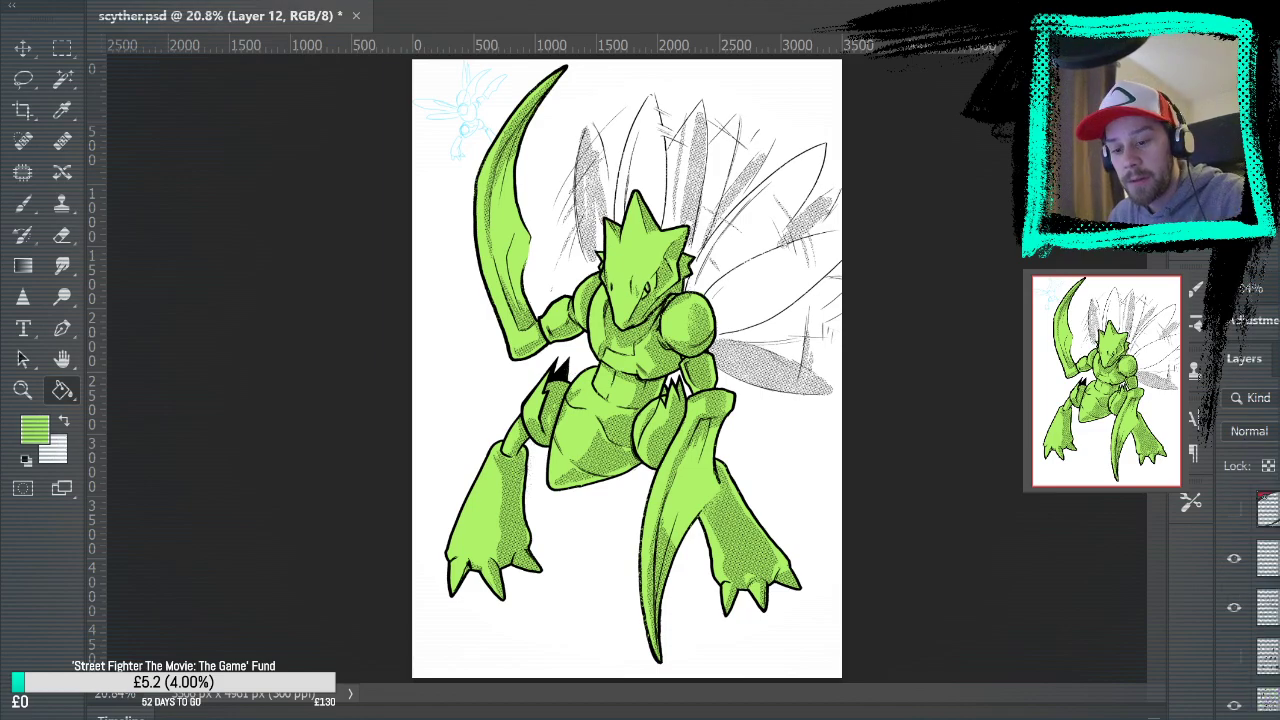
{"action": "left_click", "coordinate": [1234, 510]}
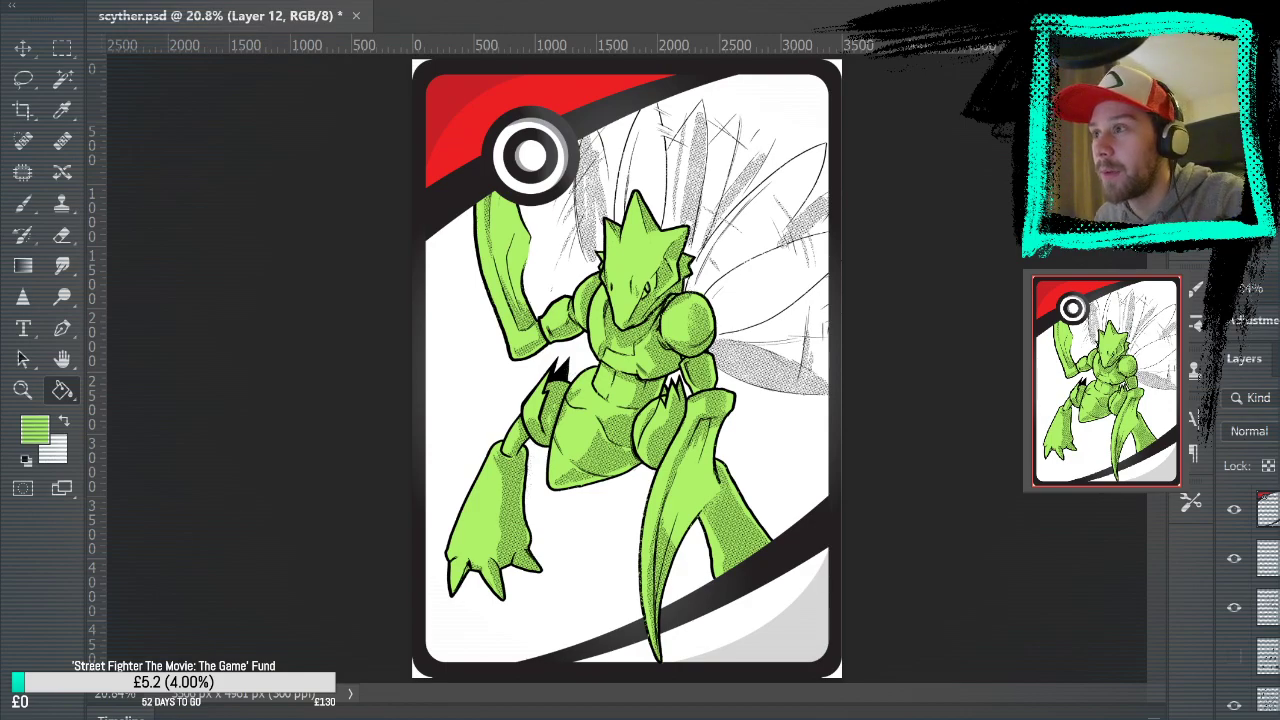
{"action": "key", "text": "z"}
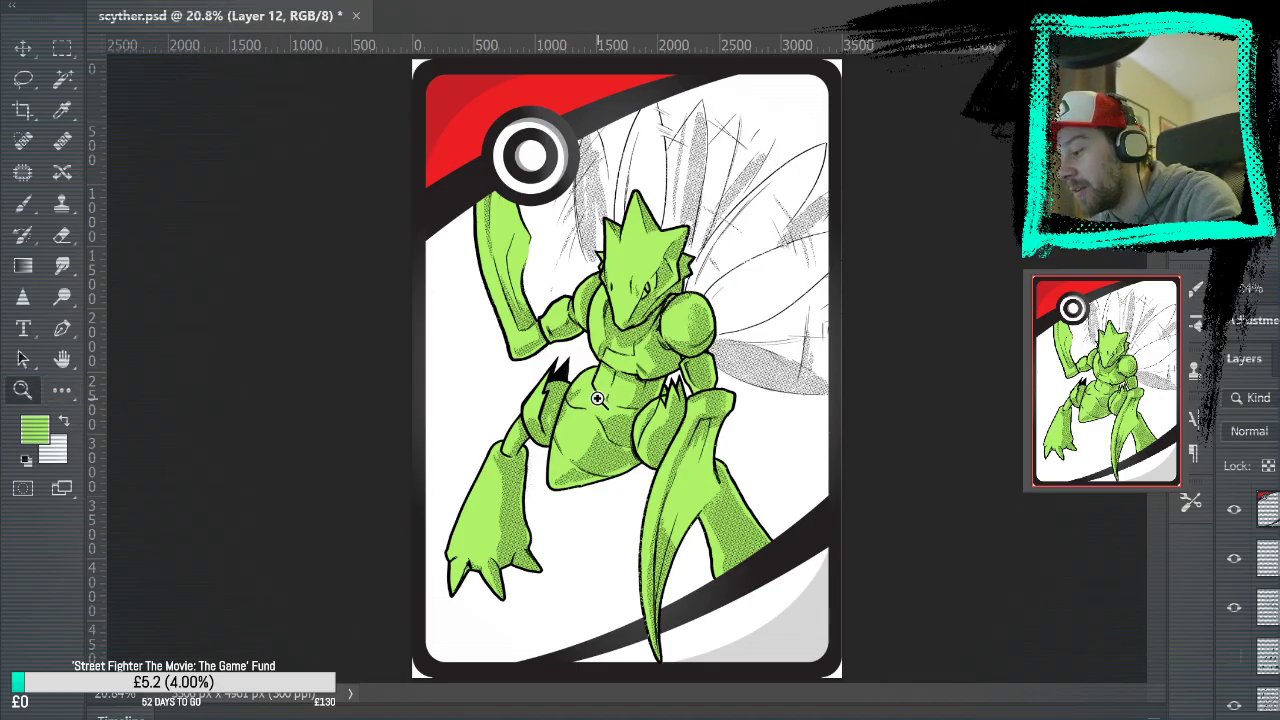
{"action": "left_click", "coordinate": [681, 403]}
{"action": "left_click", "coordinate": [727, 429]}
{"action": "left_click", "coordinate": [727, 429]}
{"action": "left_click_drag", "start_coordinate": [727, 429], "coordinate": [878, 560]}
{"action": "scroll", "coordinate": [878, 560], "scroll_direction": "down", "scroll_amount": 5}
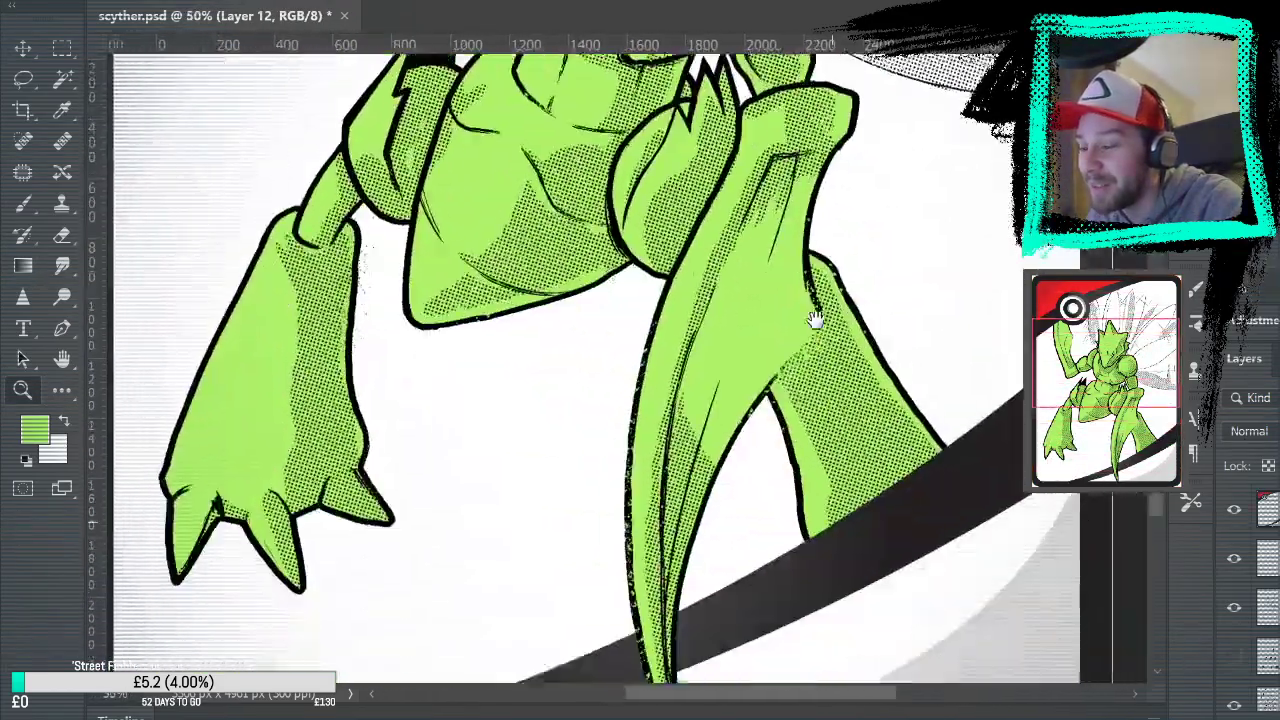
{"action": "scroll", "coordinate": [794, 457], "scroll_direction": "up", "scroll_amount": 5}
{"action": "scroll", "coordinate": [820, 270], "scroll_direction": "down", "scroll_amount": 5}
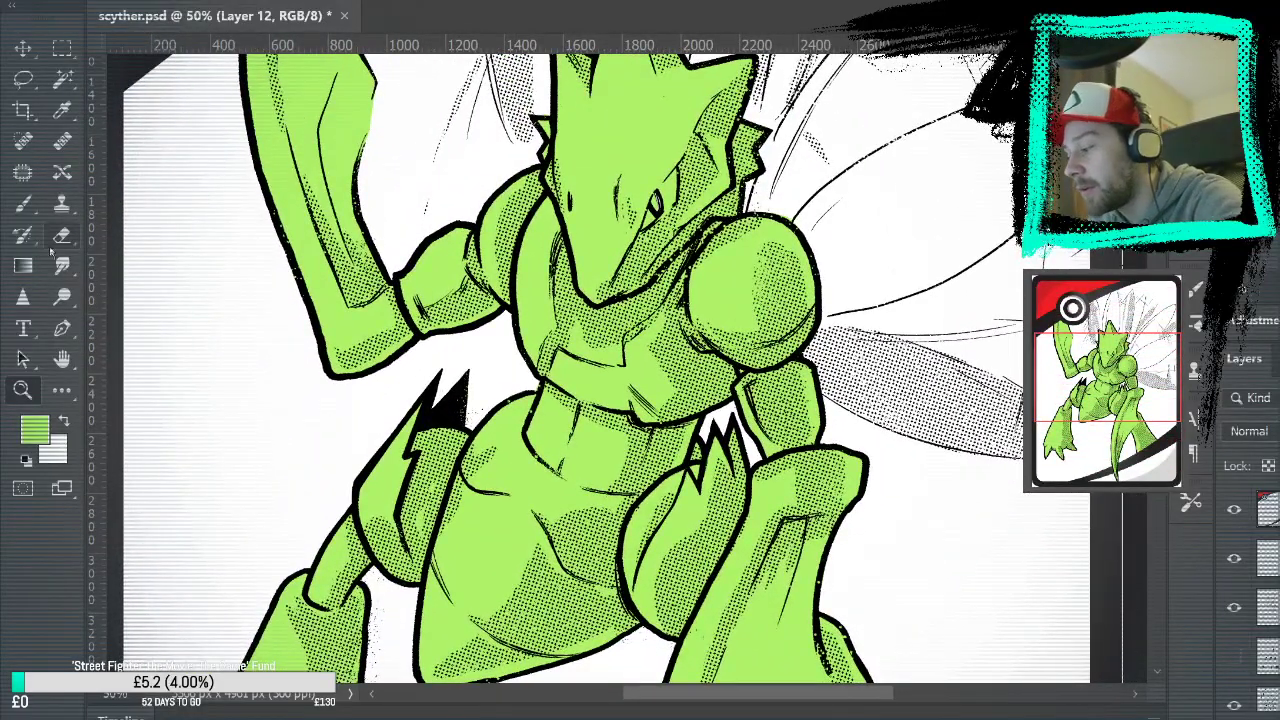
Set Layer 10 to Multiply blending while checking the face, and select Layer 11
{"action": "key", "text": "b"}
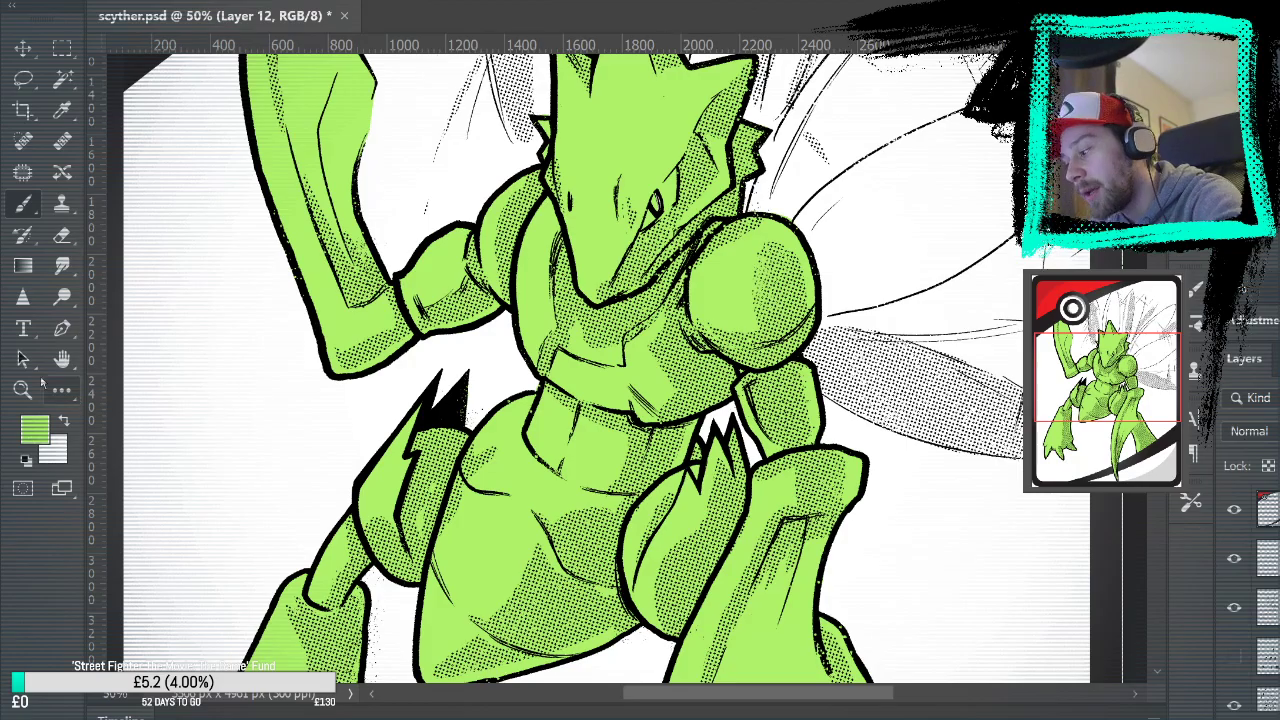
{"action": "key", "text": "z"}
{"action": "left_click", "coordinate": [697, 193]}
{"action": "left_click", "coordinate": [697, 193]}
{"action": "left_click", "coordinate": [697, 193]}
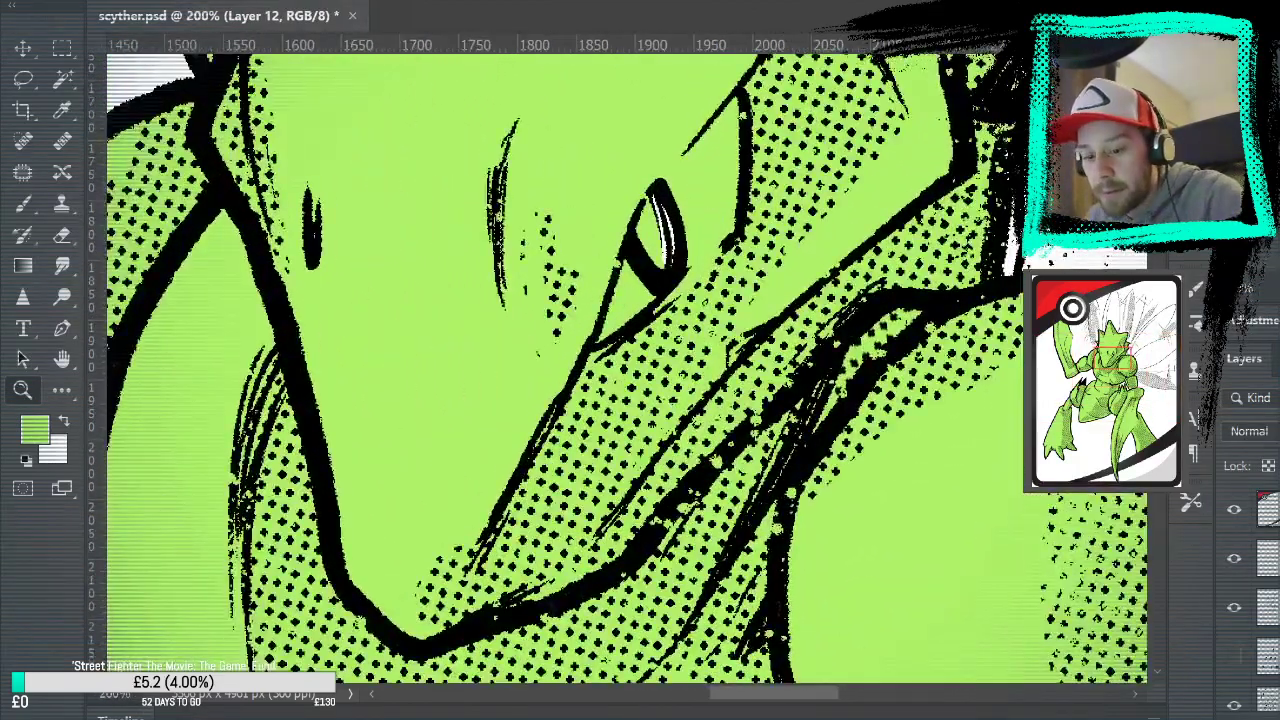
{"action": "left_click", "coordinate": [1268, 607]}
{"action": "left_click", "coordinate": [1249, 431]}
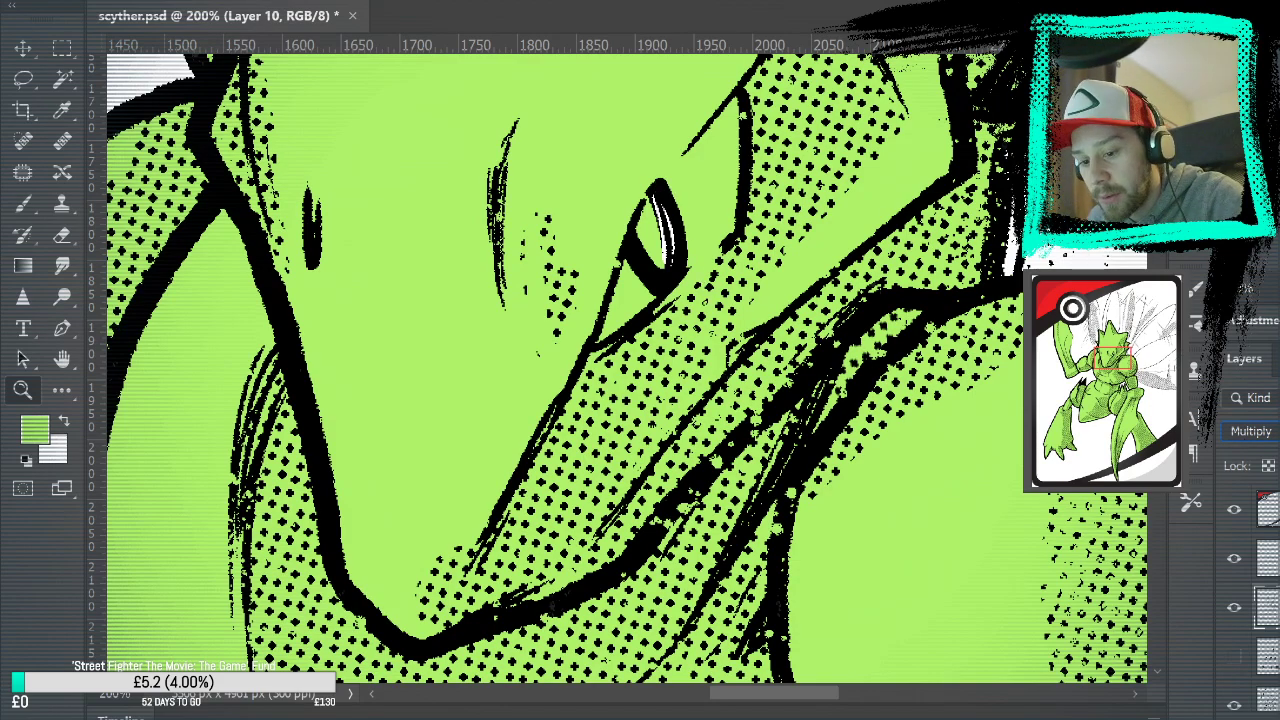
{"action": "key", "text": "Up"}
{"action": "key", "text": "Up"}
{"action": "key", "text": "Up"}
{"action": "left_click", "coordinate": [1268, 558]}
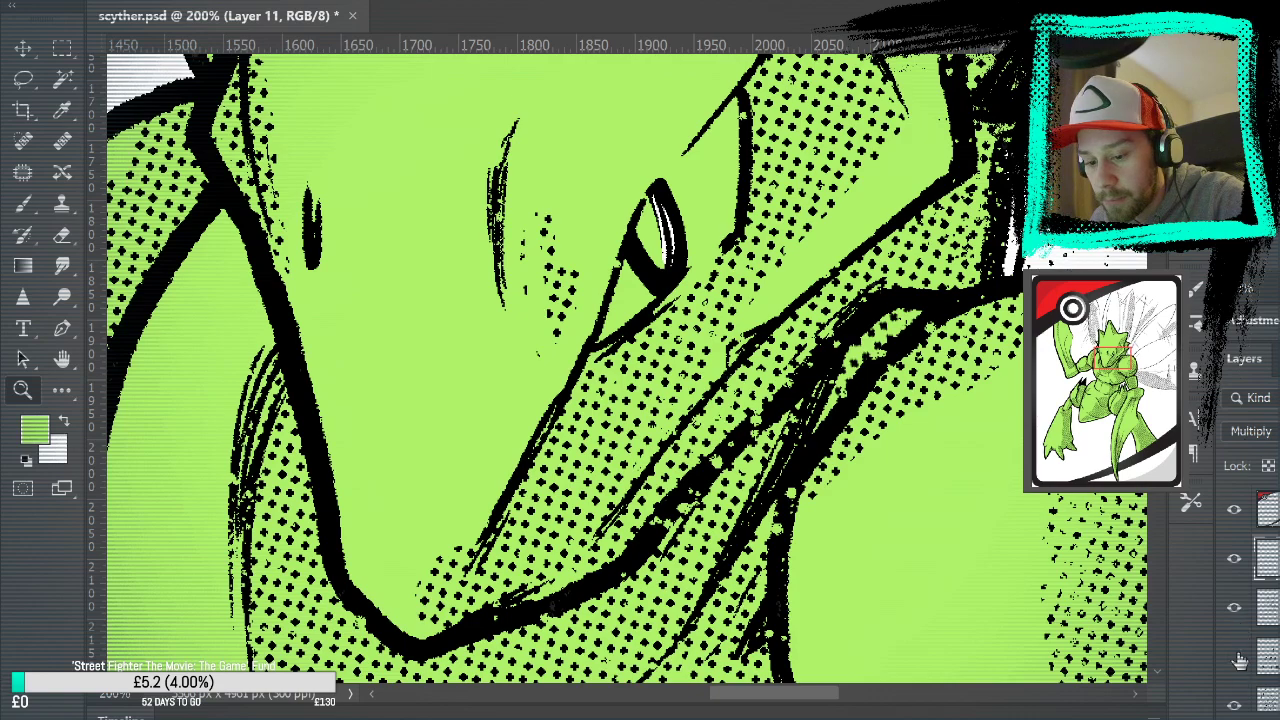
Set Layer 8 to Multiply blending and reselect the green Layer 12
{"action": "left_click", "coordinate": [1236, 612]}
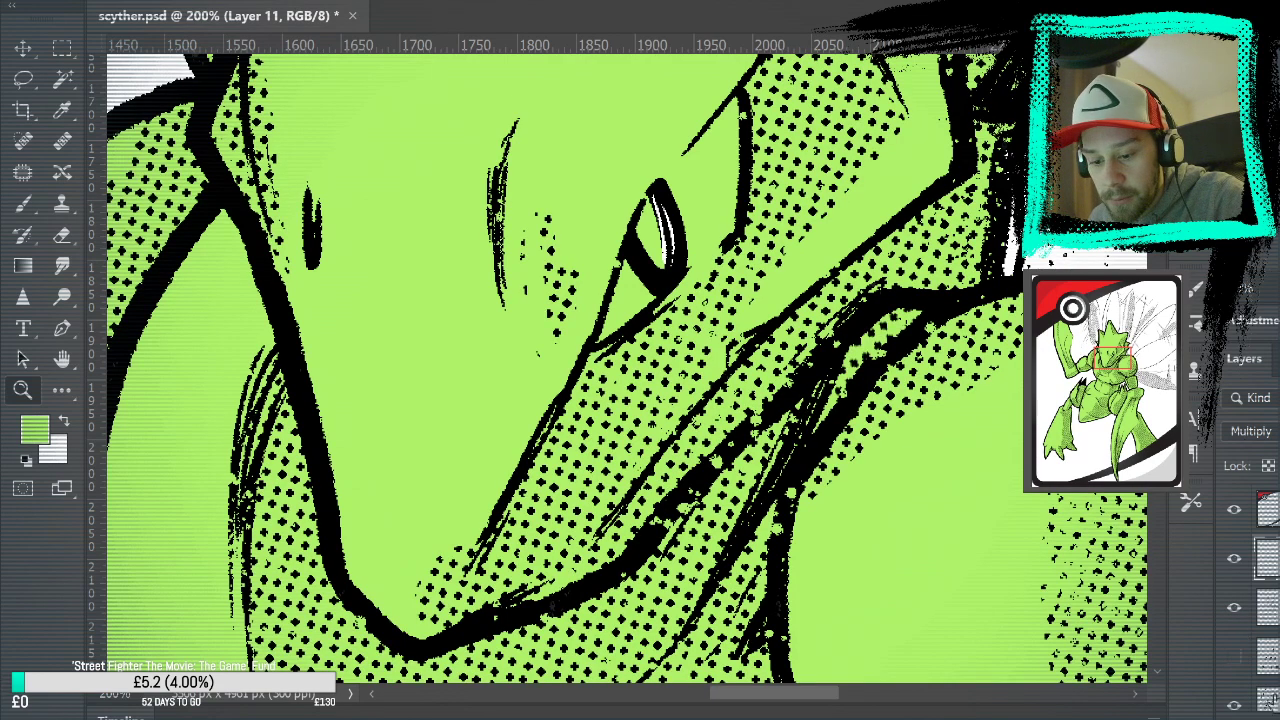
{"action": "left_click", "coordinate": [1235, 705]}
{"action": "left_click", "coordinate": [1235, 705]}
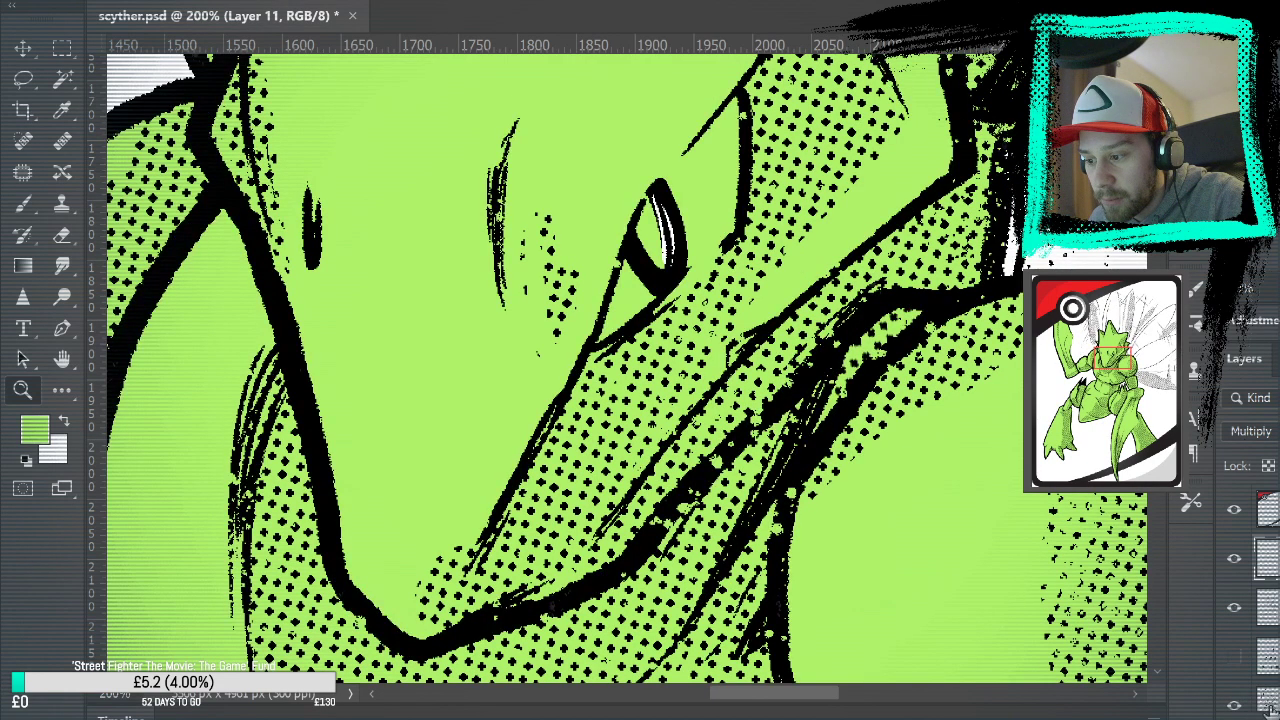
{"action": "scroll", "coordinate": [1250, 600], "scroll_direction": "down", "scroll_amount": 1}
{"action": "left_click", "coordinate": [1266, 640]}
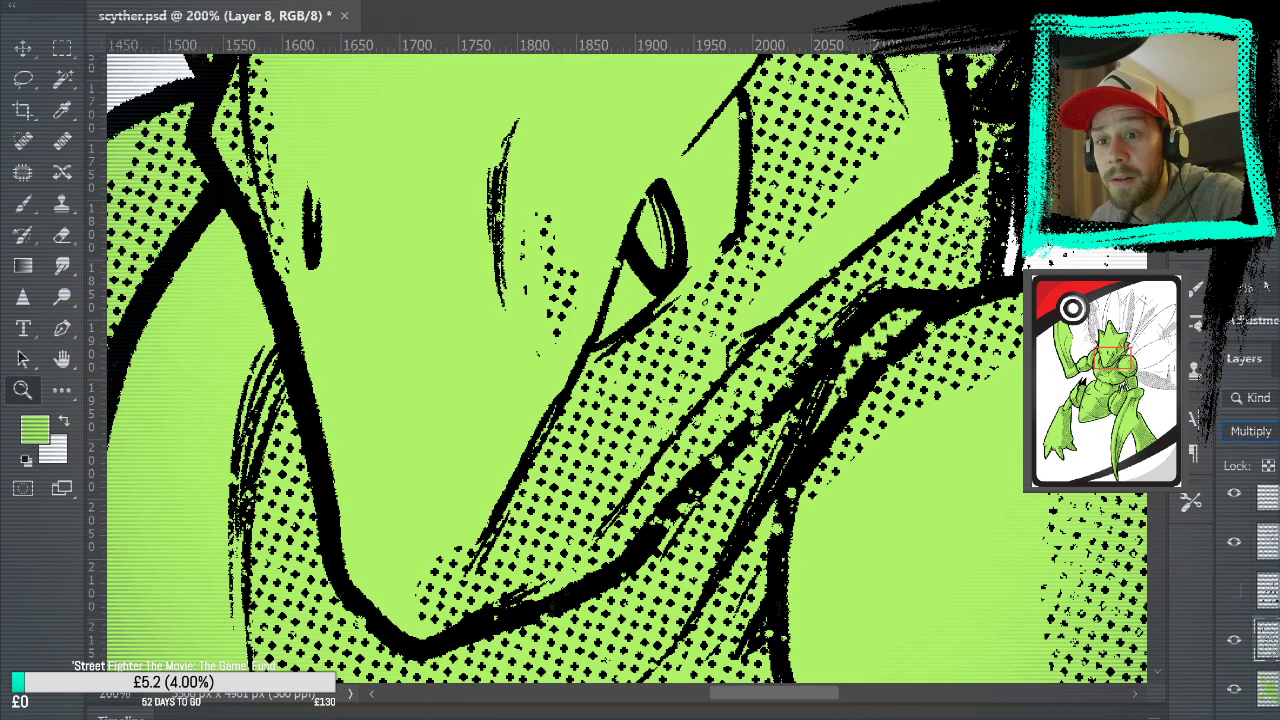
{"action": "scroll", "coordinate": [1250, 600], "scroll_direction": "down", "scroll_amount": 3}
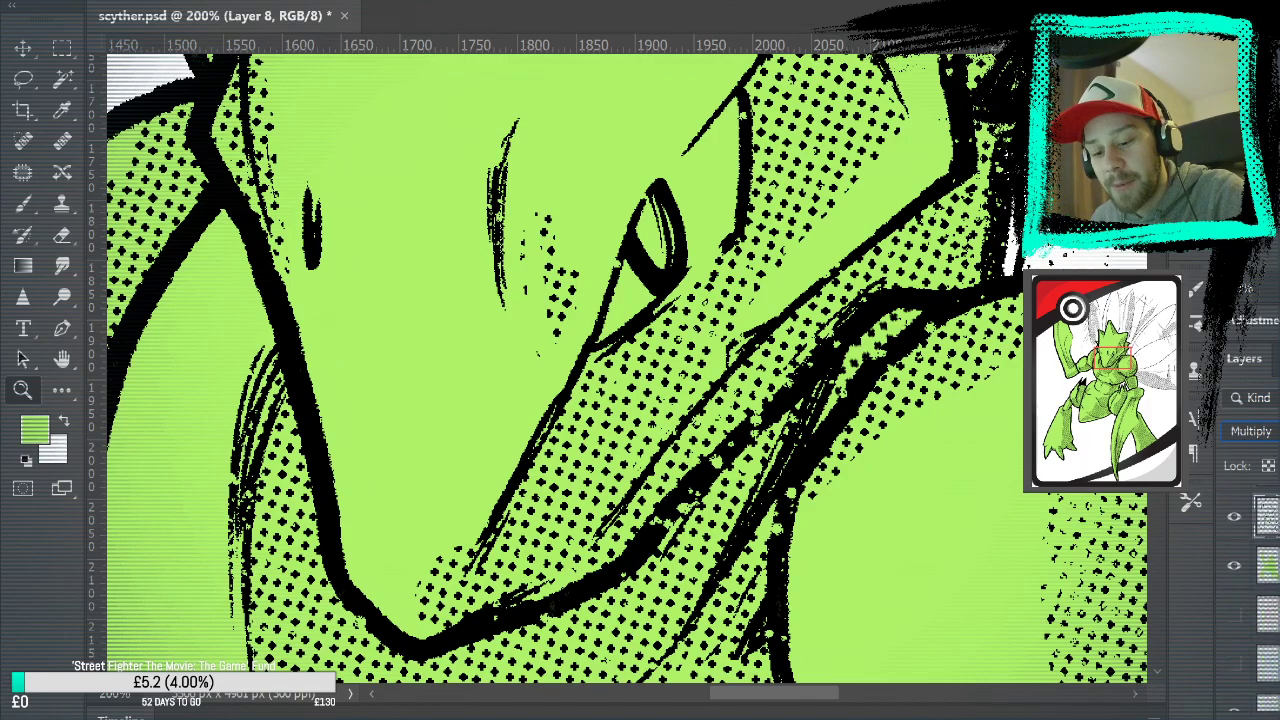
{"action": "left_click", "coordinate": [1262, 565]}
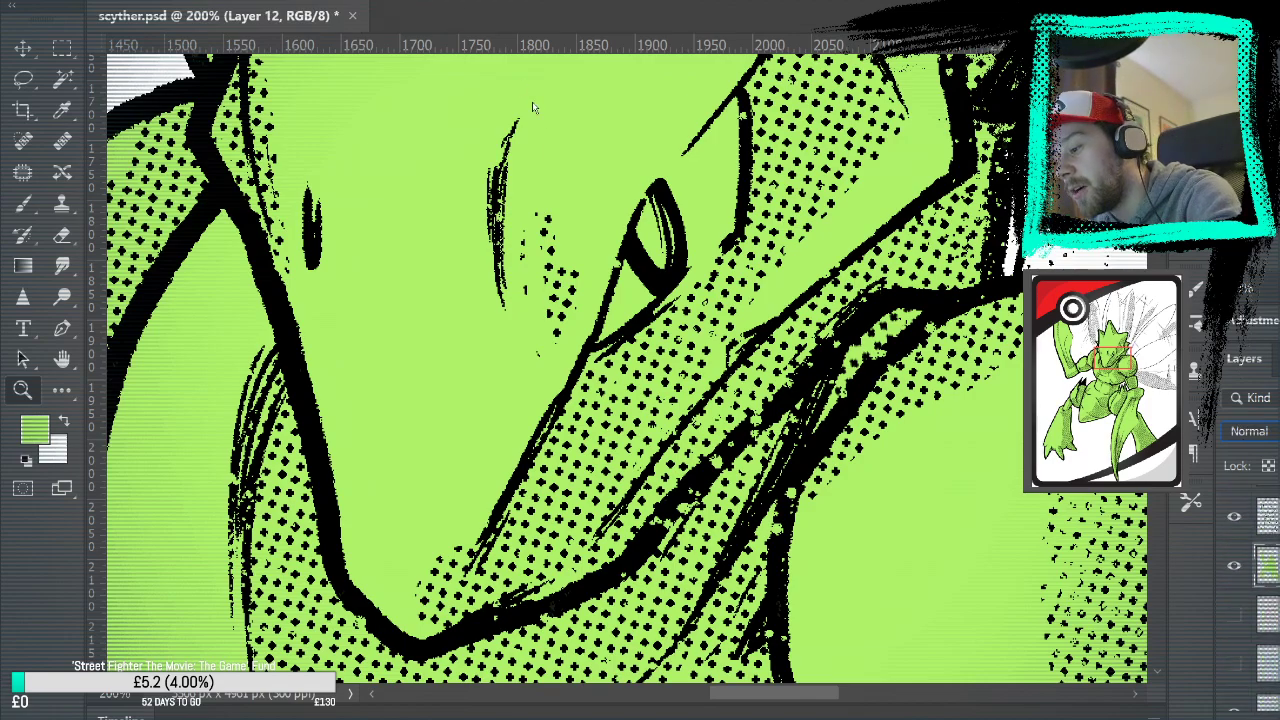
Hide the card frame layer so only the artwork shows
{"action": "key", "text": "ctrl+0"}
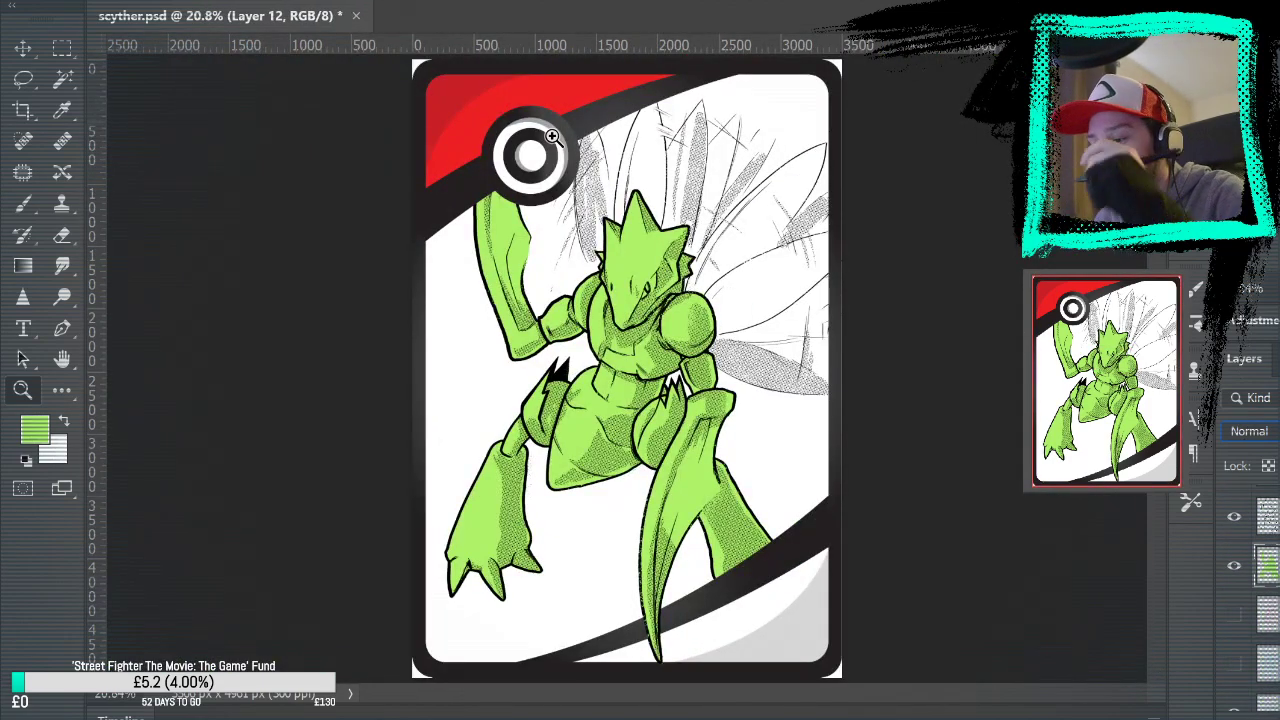
{"action": "left_click", "coordinate": [1238, 517]}
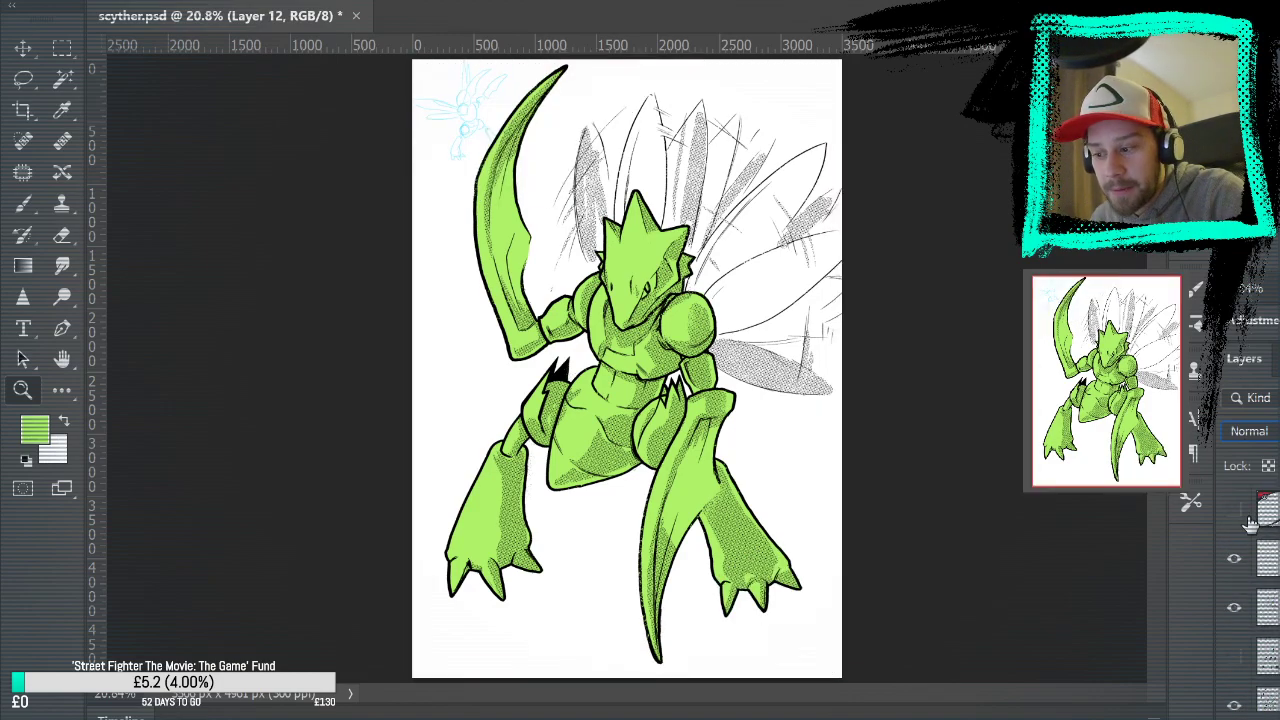
{"action": "scroll", "coordinate": [1250, 606], "scroll_direction": "down", "scroll_amount": 4}
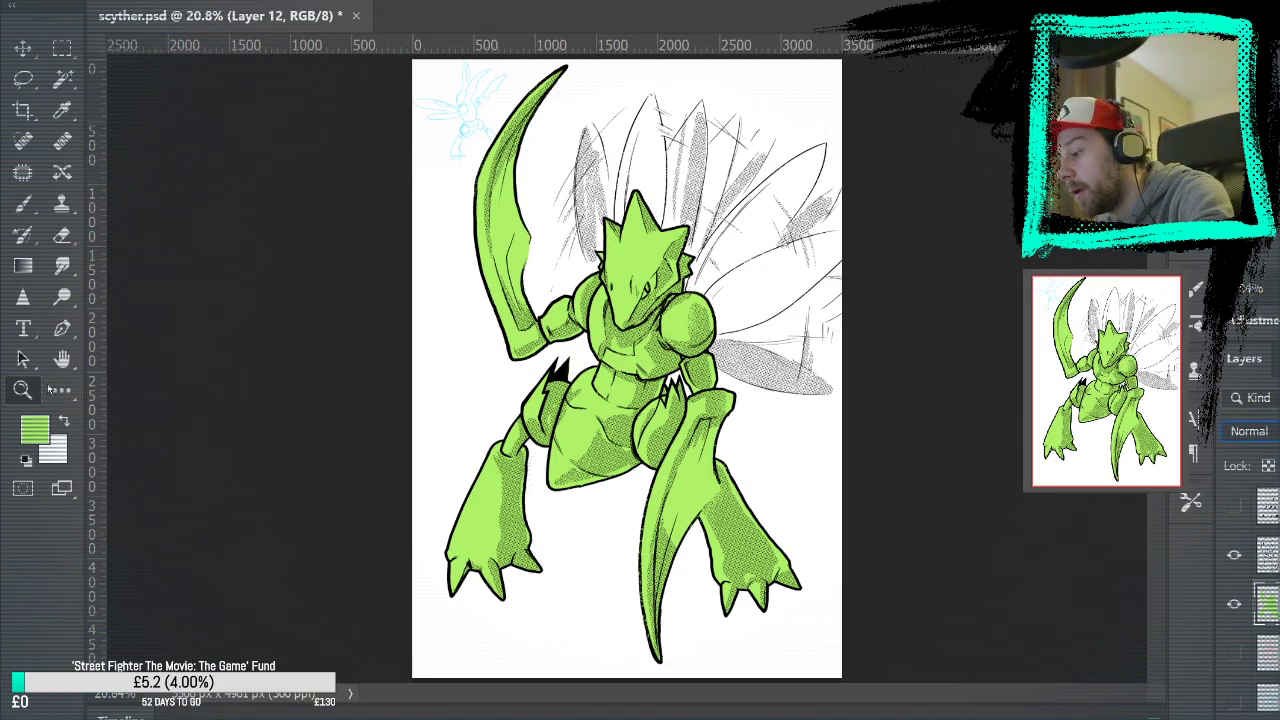
Paint the white of the eye inside the face's eye outline with the Brush on the green Layer 12
{"action": "left_click", "coordinate": [683, 284]}
{"action": "left_click", "coordinate": [683, 284]}
{"action": "left_click", "coordinate": [683, 284]}
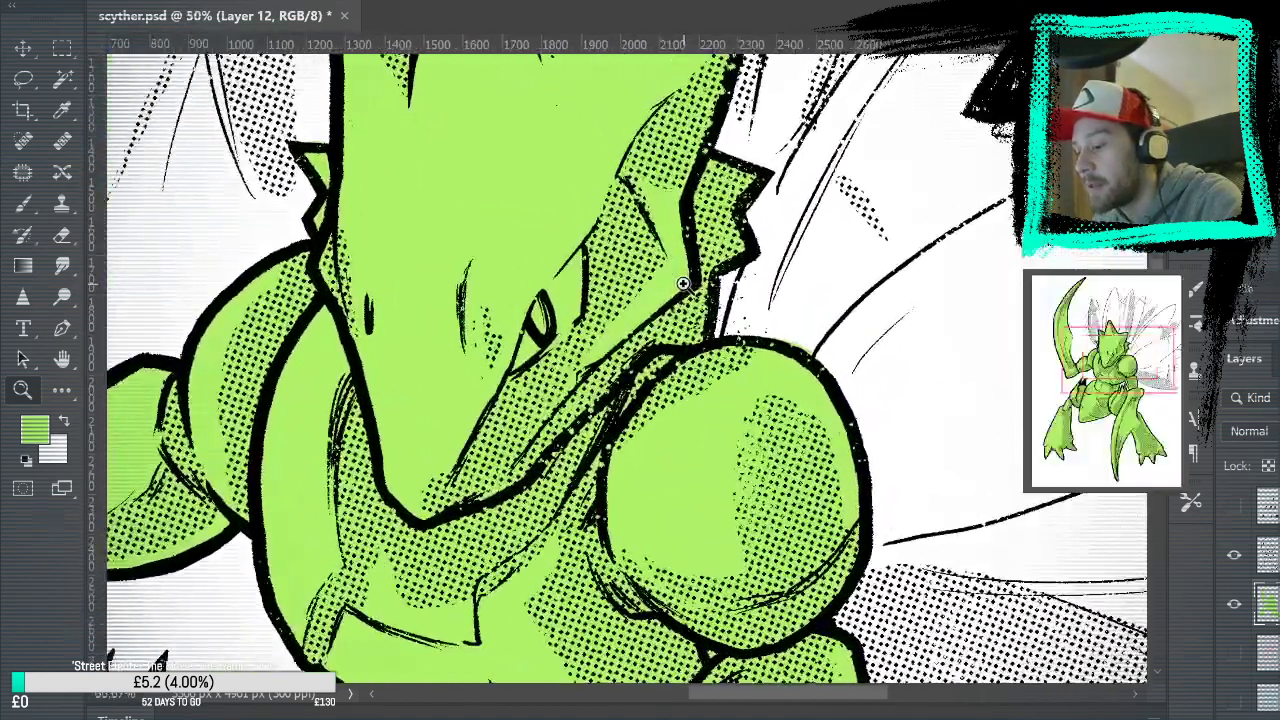
{"action": "left_click", "coordinate": [683, 284]}
{"action": "left_click", "coordinate": [683, 284]}
{"action": "left_click", "coordinate": [683, 284]}
{"action": "key", "text": "x"}
{"action": "key", "text": "b"}
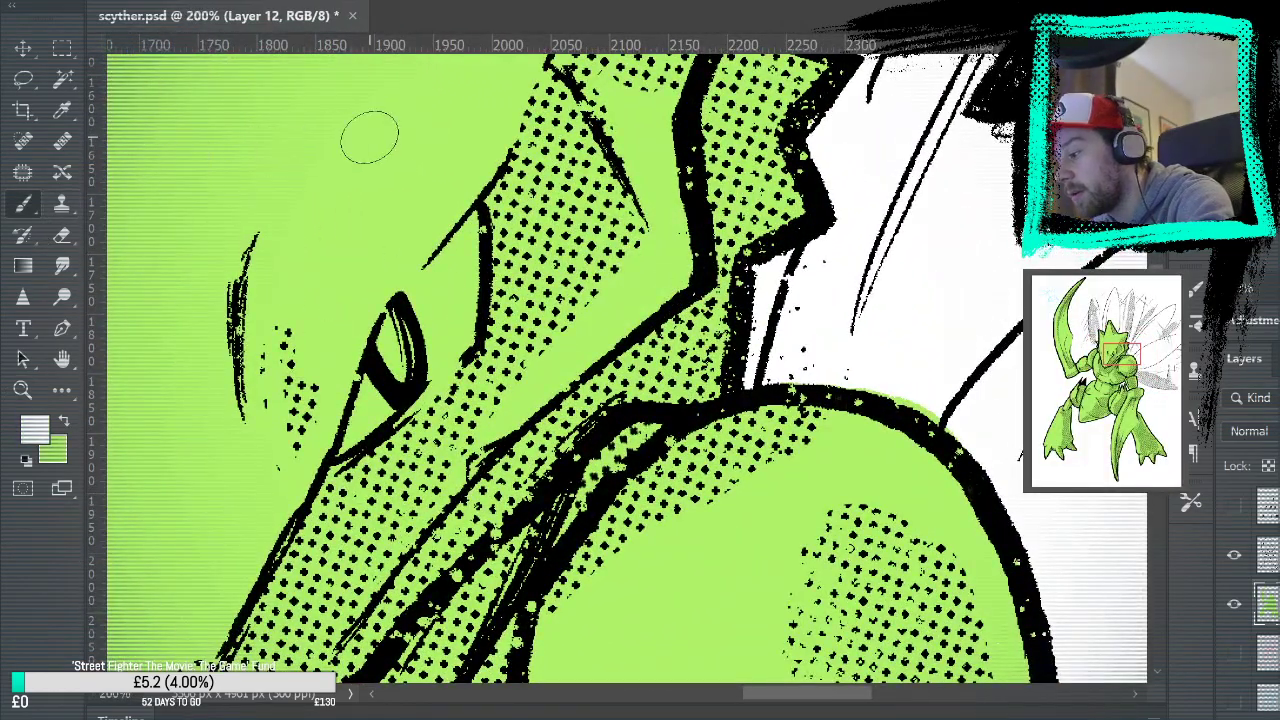
{"action": "mouse_move", "coordinate": [362, 409]}
{"action": "left_mouse_down"}
{"action": "mouse_move", "coordinate": [382, 352]}
{"action": "mouse_move", "coordinate": [346, 410]}
{"action": "mouse_move", "coordinate": [467, 215]}
{"action": "mouse_move", "coordinate": [468, 330]}
{"action": "left_mouse_up"}
{"action": "mouse_move", "coordinate": [385, 405]}
{"action": "left_mouse_down"}
{"action": "mouse_move", "coordinate": [462, 330]}
{"action": "mouse_move", "coordinate": [398, 390]}
{"action": "mouse_move", "coordinate": [455, 280]}
{"action": "mouse_move", "coordinate": [415, 340]}
{"action": "left_mouse_up"}
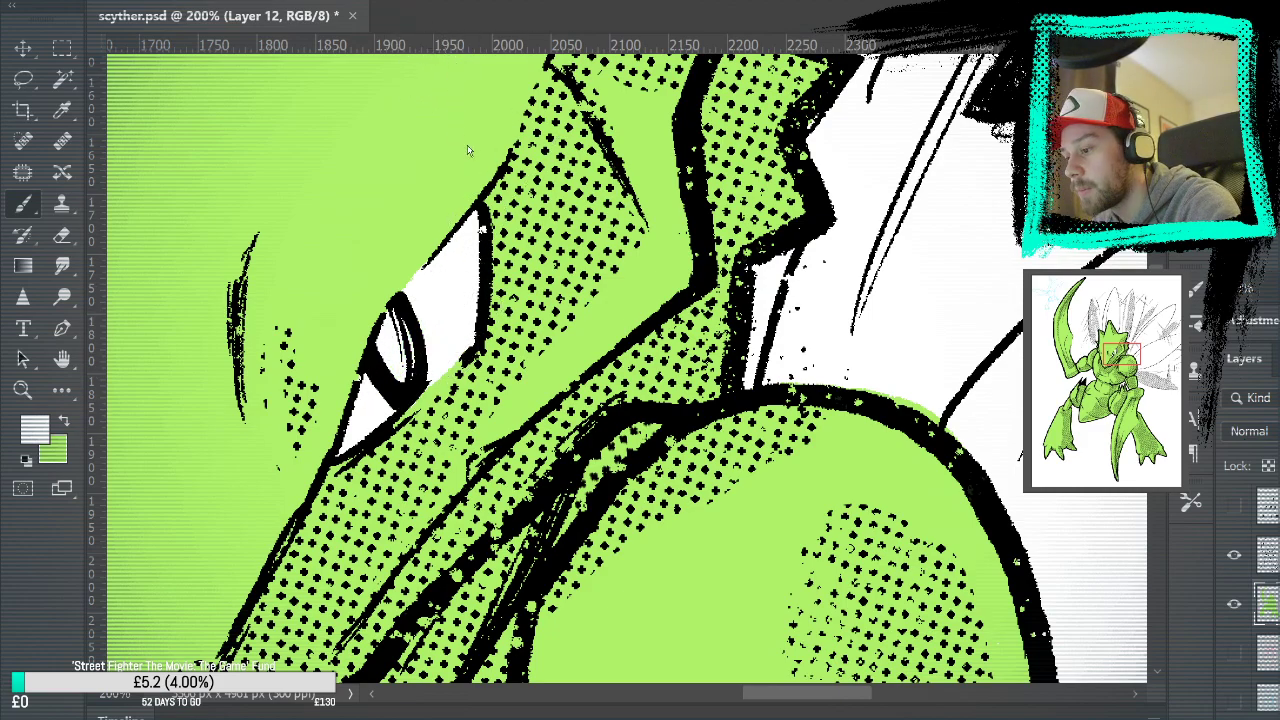
{"action": "key", "text": "ctrl+0"}
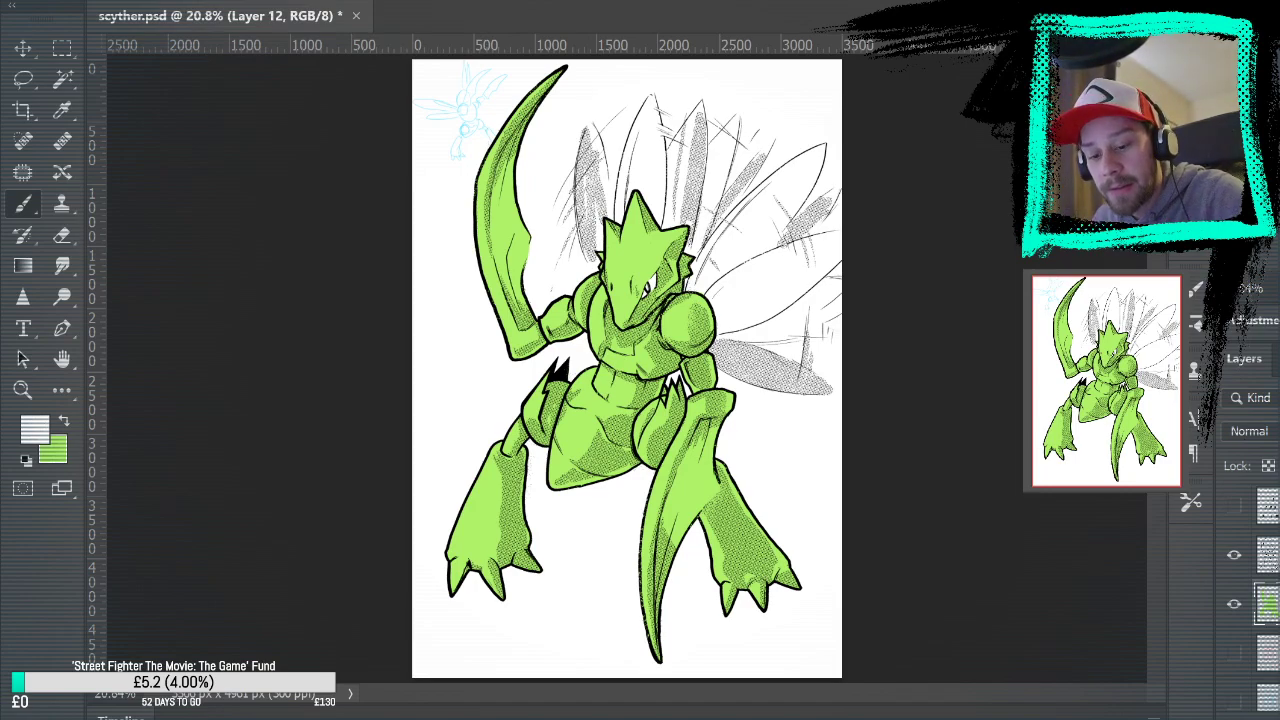
Show the Scyther reference images, sample the pale beige from a reference wing as the foreground colour, and hide the references again
{"action": "scroll", "coordinate": [1250, 600], "scroll_direction": "up", "scroll_amount": 1}
{"action": "left_click", "coordinate": [1233, 638]}
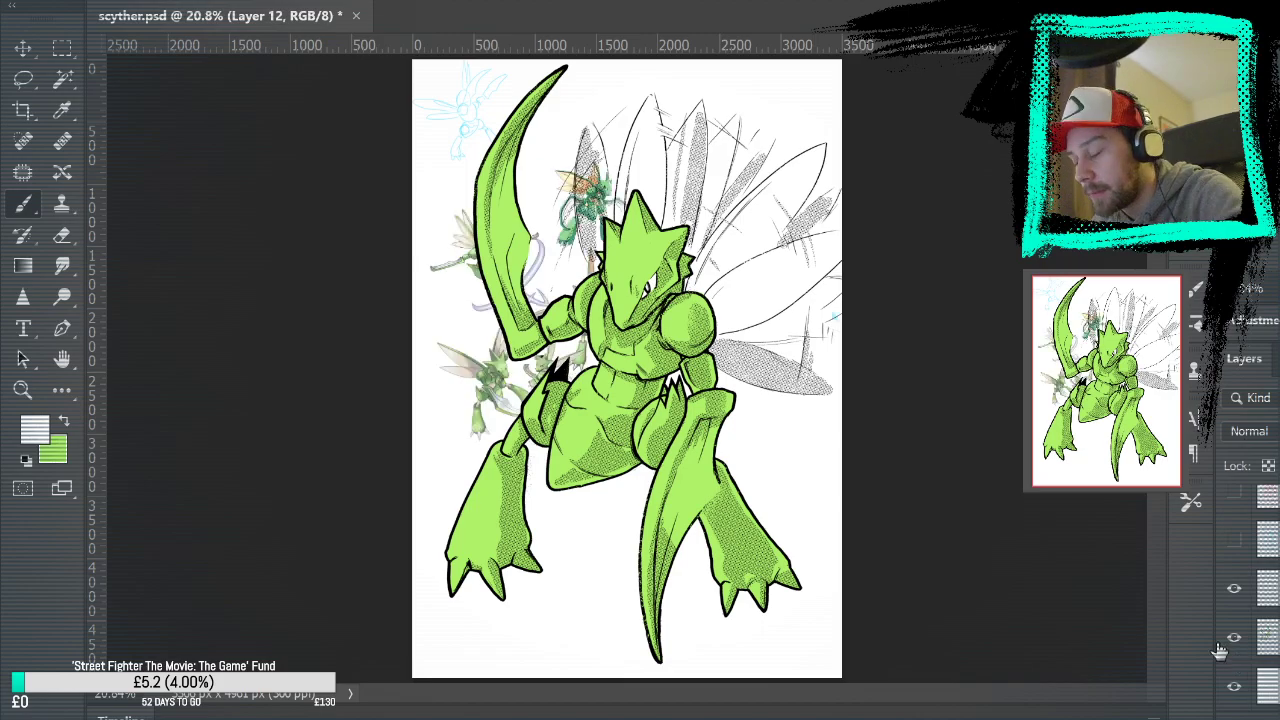
{"action": "key", "text": "z"}
{"action": "left_click", "coordinate": [556, 376]}
{"action": "left_click", "coordinate": [556, 376]}
{"action": "left_click", "coordinate": [551, 366]}
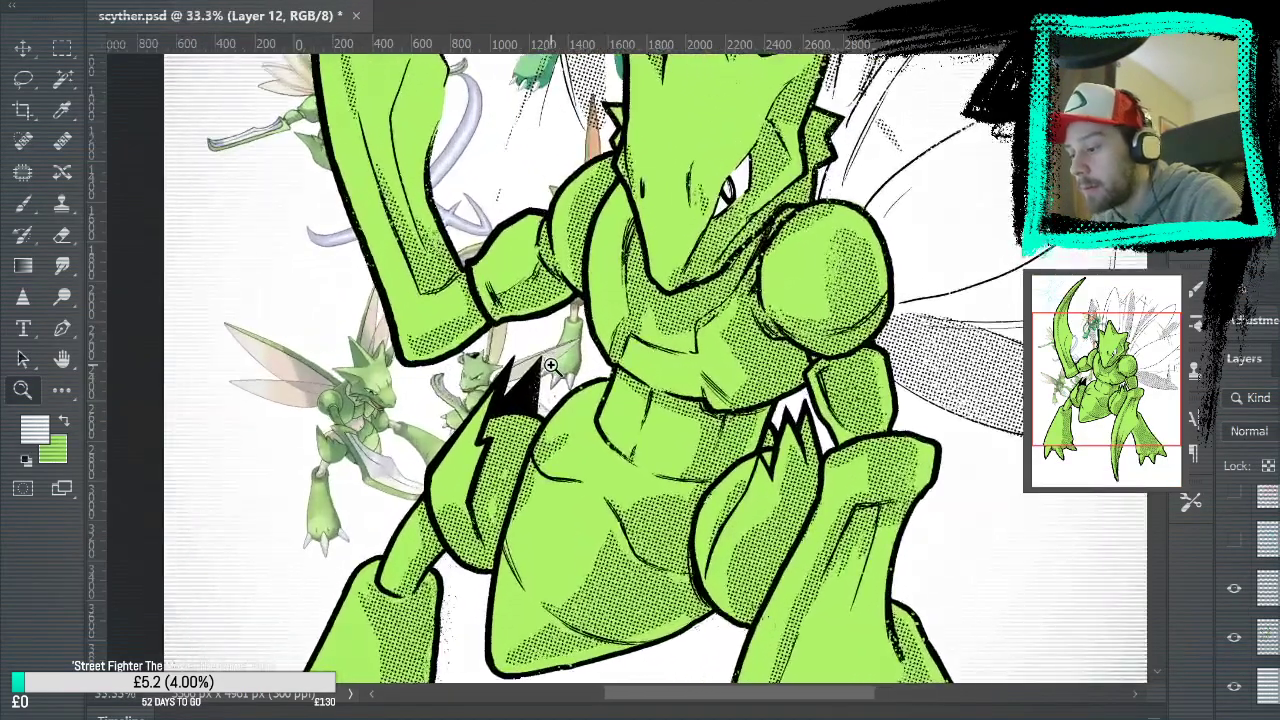
{"action": "left_click", "coordinate": [551, 366]}
{"action": "key", "text": "b"}
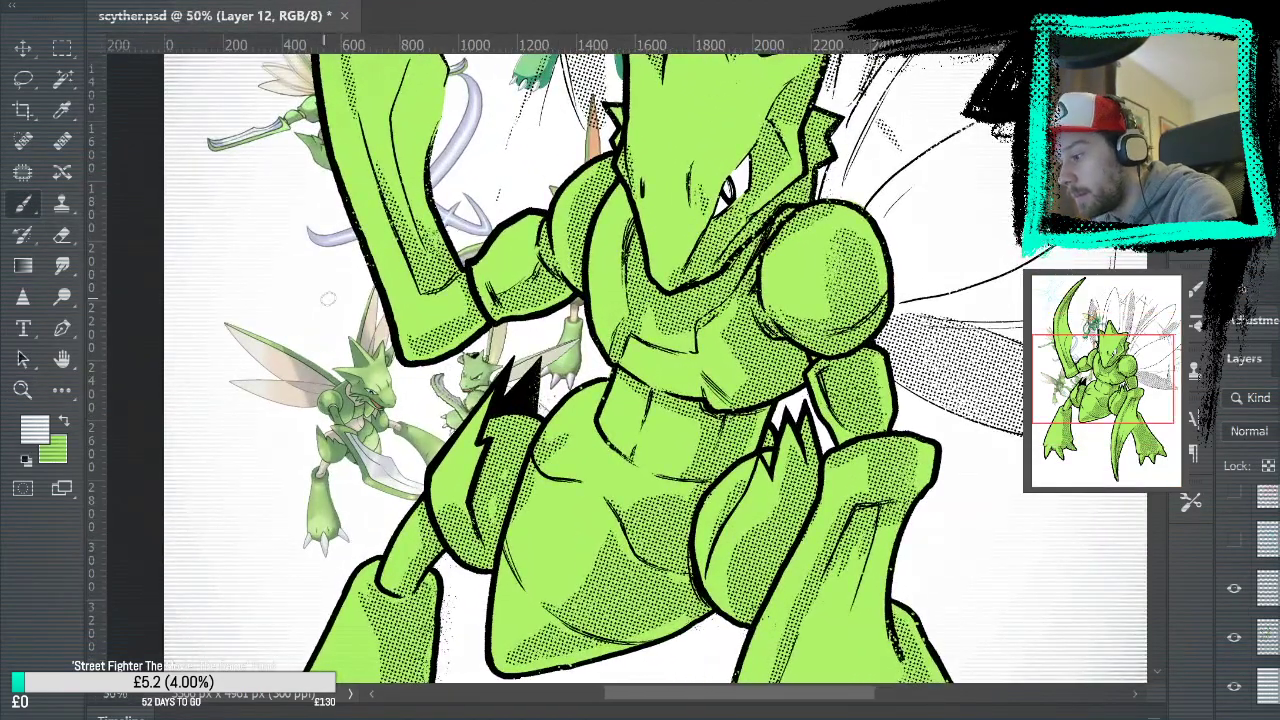
{"action": "left_click", "coordinate": [378, 318], "text": "alt"}
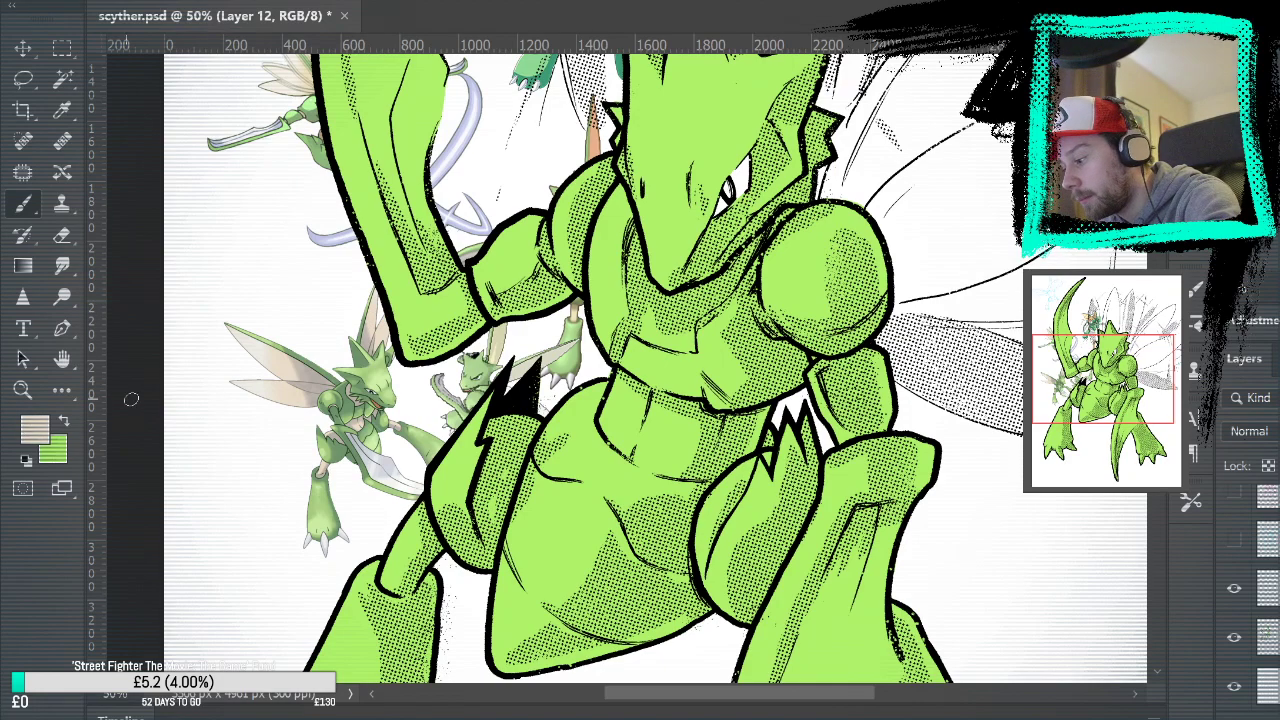
{"action": "key", "text": "i"}
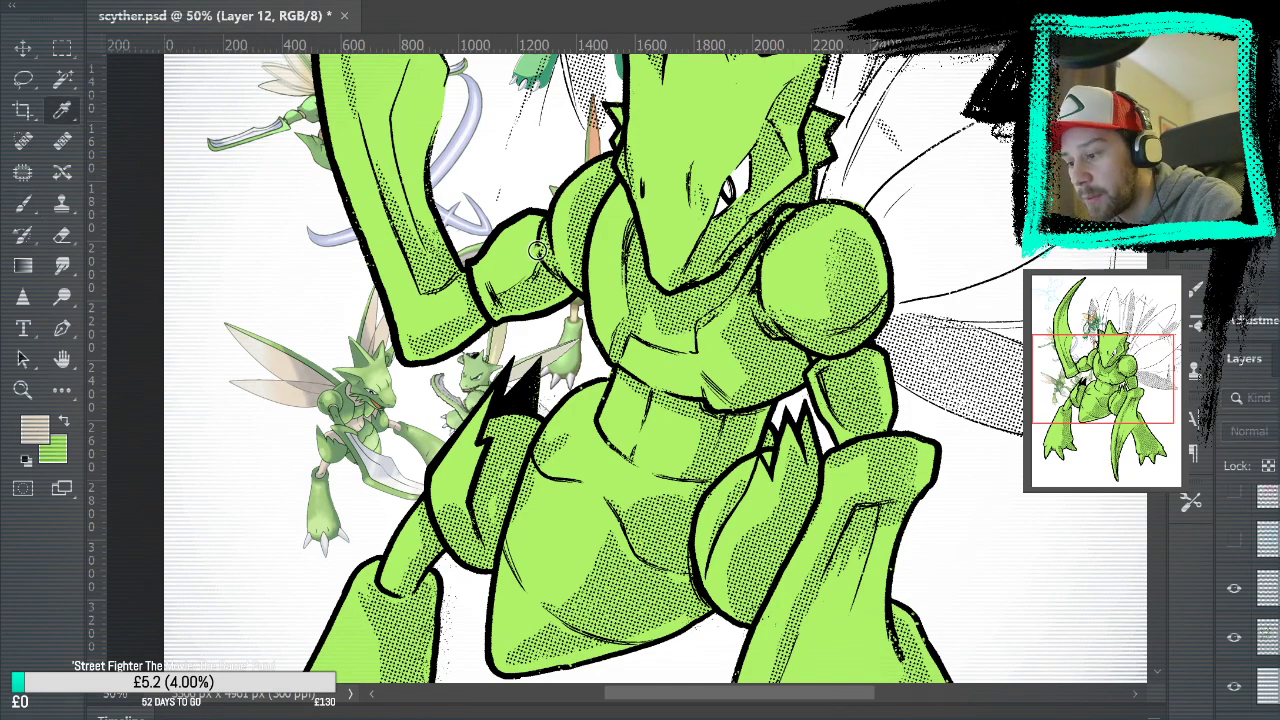
{"action": "key", "text": "b"}
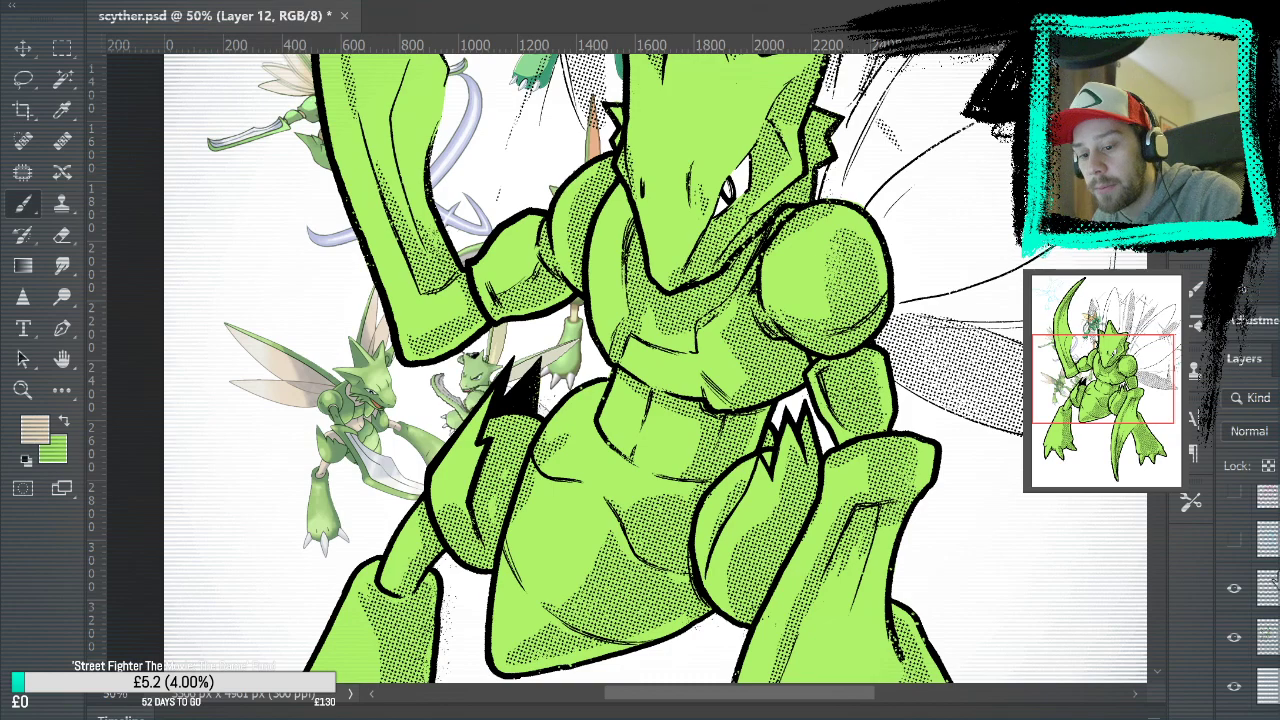
{"action": "left_click", "coordinate": [1234, 637]}
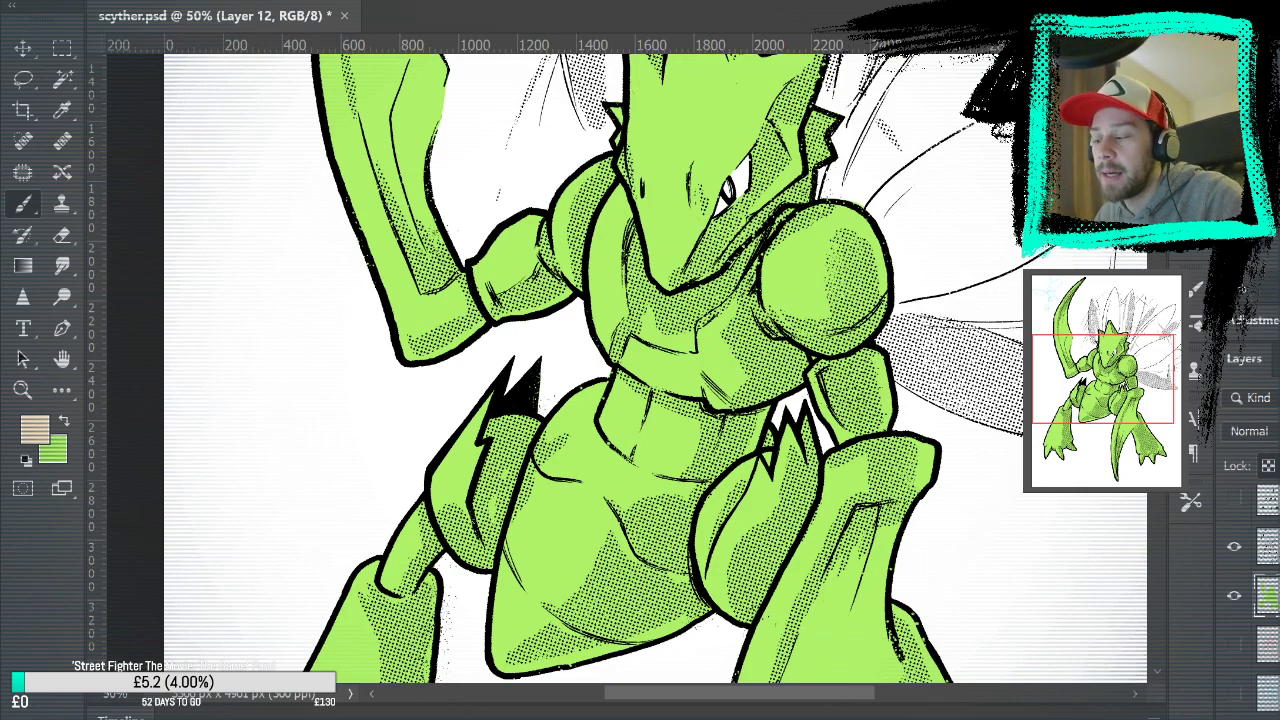
Try loose diagonal beige strokes across the body, face and arms, and undo them
{"action": "mouse_move", "coordinate": [450, 120]}
{"action": "left_mouse_down"}
{"action": "mouse_move", "coordinate": [400, 270]}
{"action": "mouse_move", "coordinate": [440, 330]}
{"action": "mouse_move", "coordinate": [563, 200]}
{"action": "left_mouse_up"}
{"action": "left_click_drag", "start_coordinate": [760, 150], "coordinate": [620, 630]}
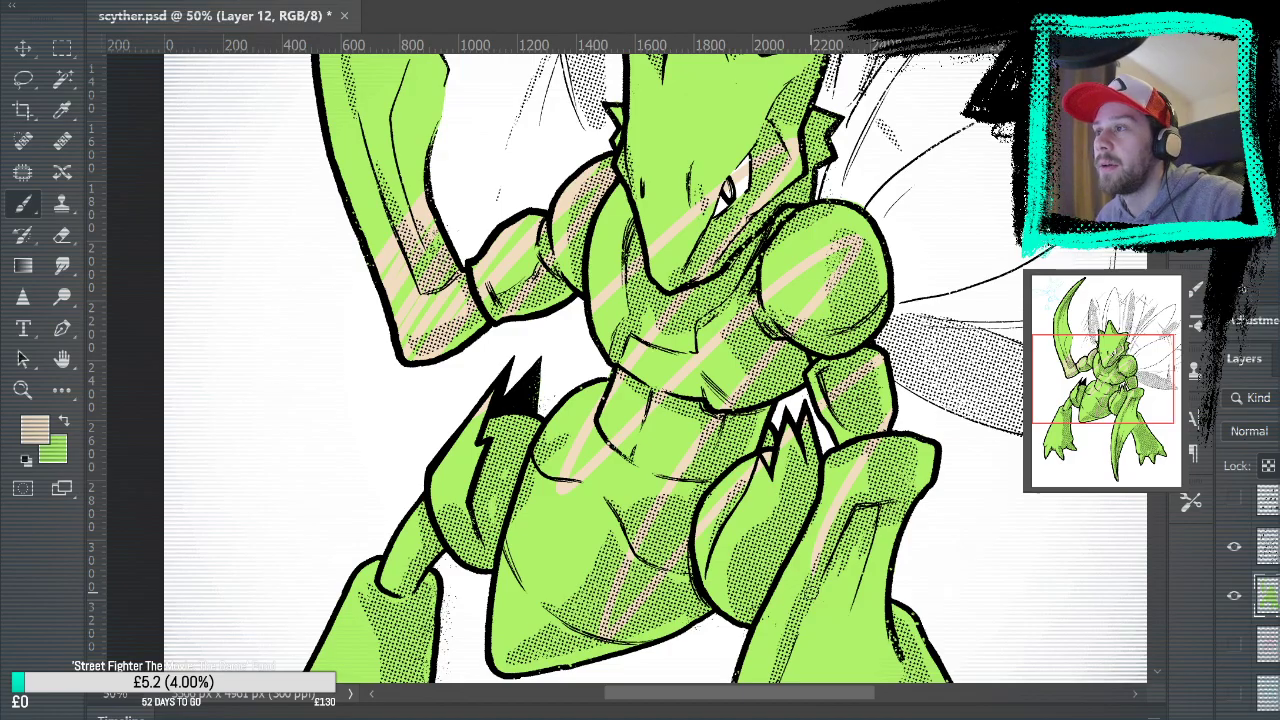
{"action": "key", "text": "ctrl+z"}
Show the reference images again and paint the narrow leg segment above the shin beige, on the leg nearest the references
{"action": "mouse_move", "coordinate": [700, 230]}
{"action": "left_mouse_down"}
{"action": "mouse_move", "coordinate": [694, 473]}
{"action": "mouse_move", "coordinate": [702, 466]}
{"action": "left_mouse_up"}
{"action": "left_click_drag", "start_coordinate": [788, 313], "coordinate": [712, 405]}
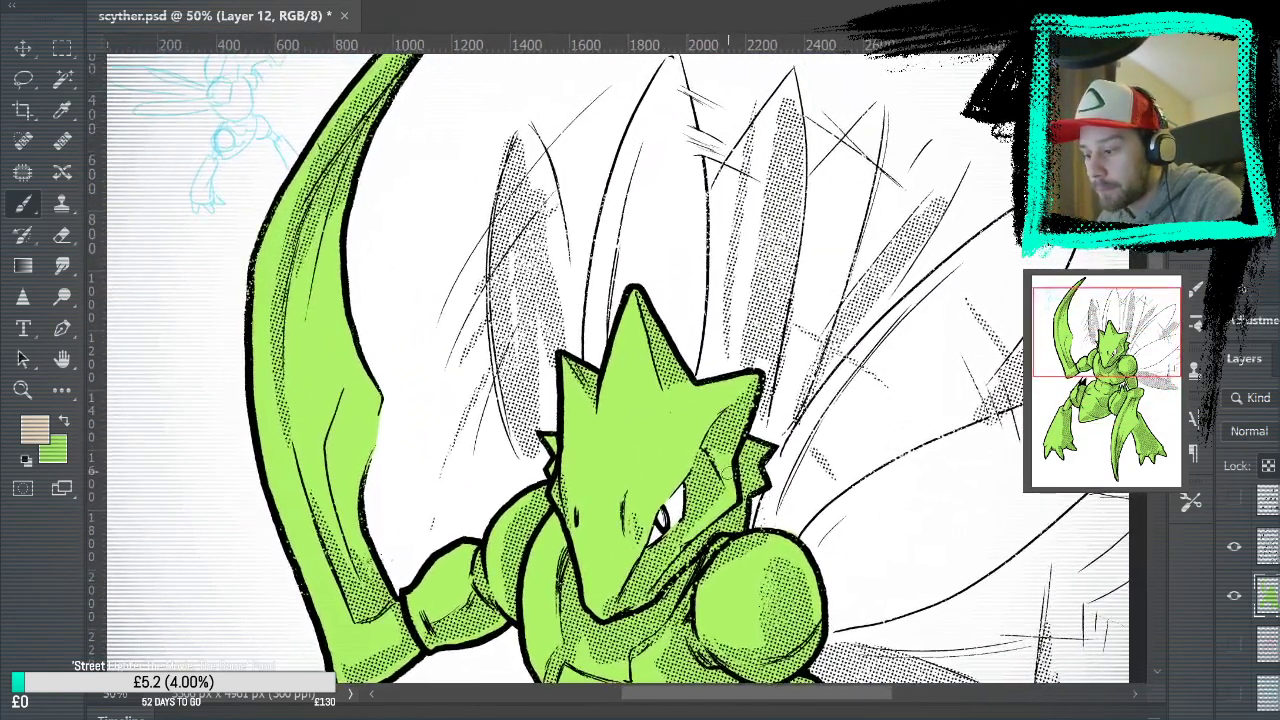
{"action": "scroll", "coordinate": [732, 466], "scroll_direction": "down", "scroll_amount": 10}
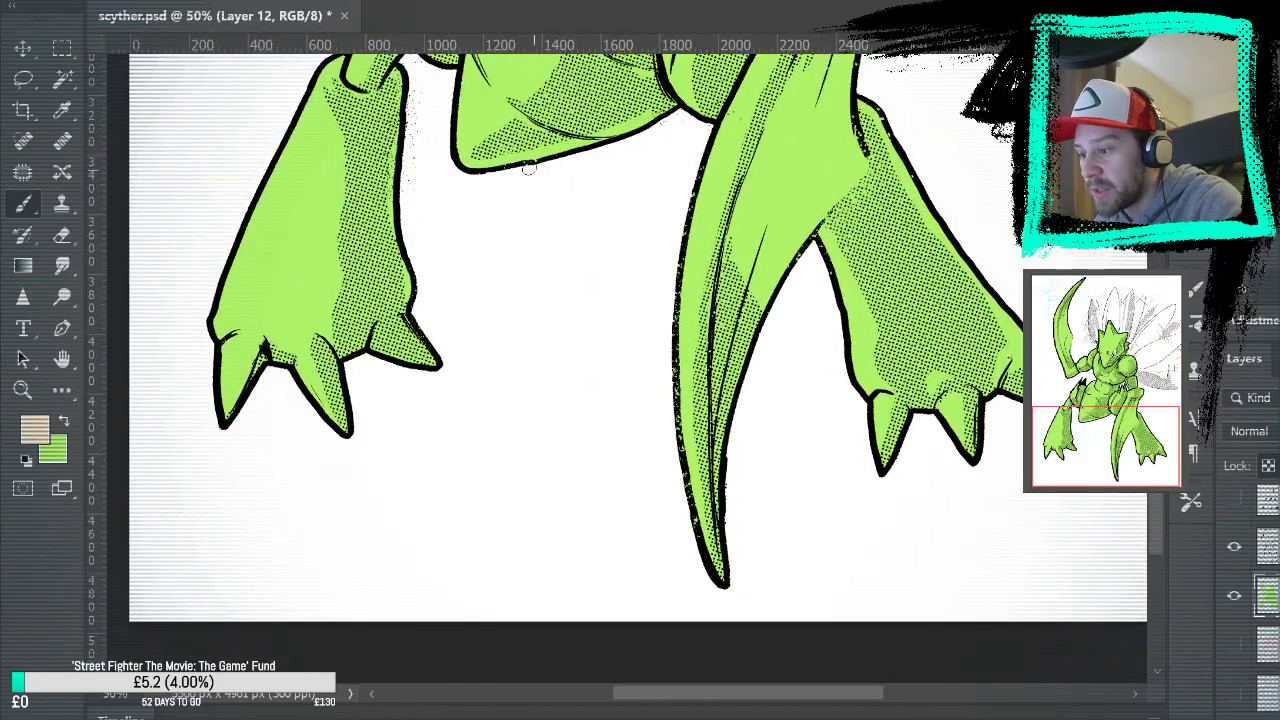
{"action": "left_click_drag", "start_coordinate": [684, 288], "coordinate": [786, 557]}
{"action": "mouse_move", "coordinate": [534, 471]}
{"action": "left_mouse_down"}
{"action": "mouse_move", "coordinate": [628, 366]}
{"action": "mouse_move", "coordinate": [668, 380]}
{"action": "left_mouse_up"}
{"action": "key", "text": "z"}
{"action": "left_click", "coordinate": [454, 300]}
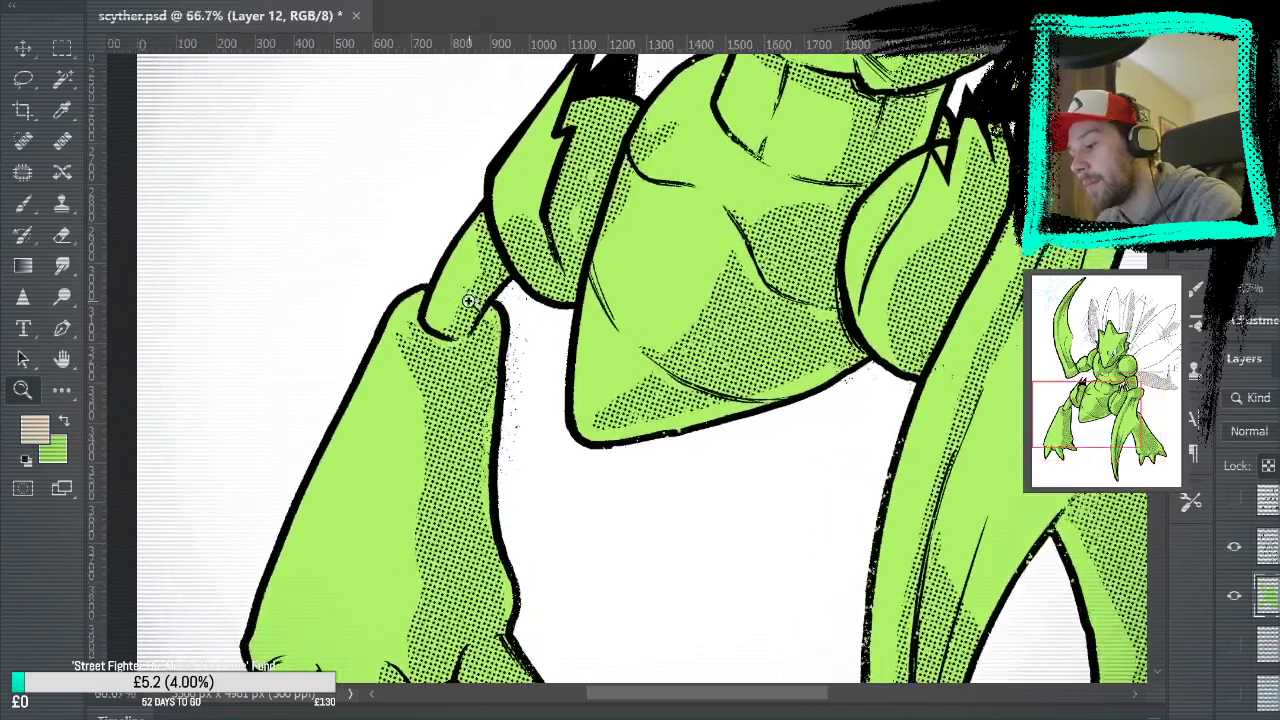
{"action": "scroll", "coordinate": [1260, 600], "scroll_direction": "up", "scroll_amount": 1}
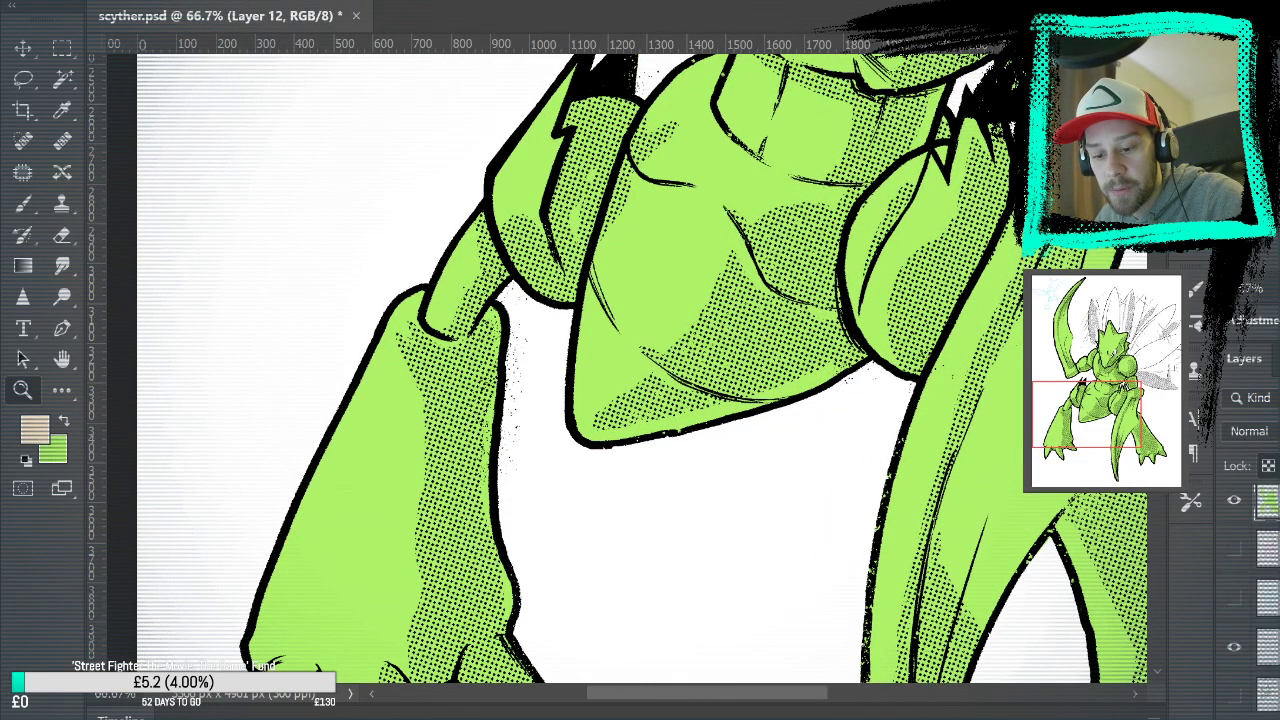
{"action": "left_click", "coordinate": [1235, 657]}
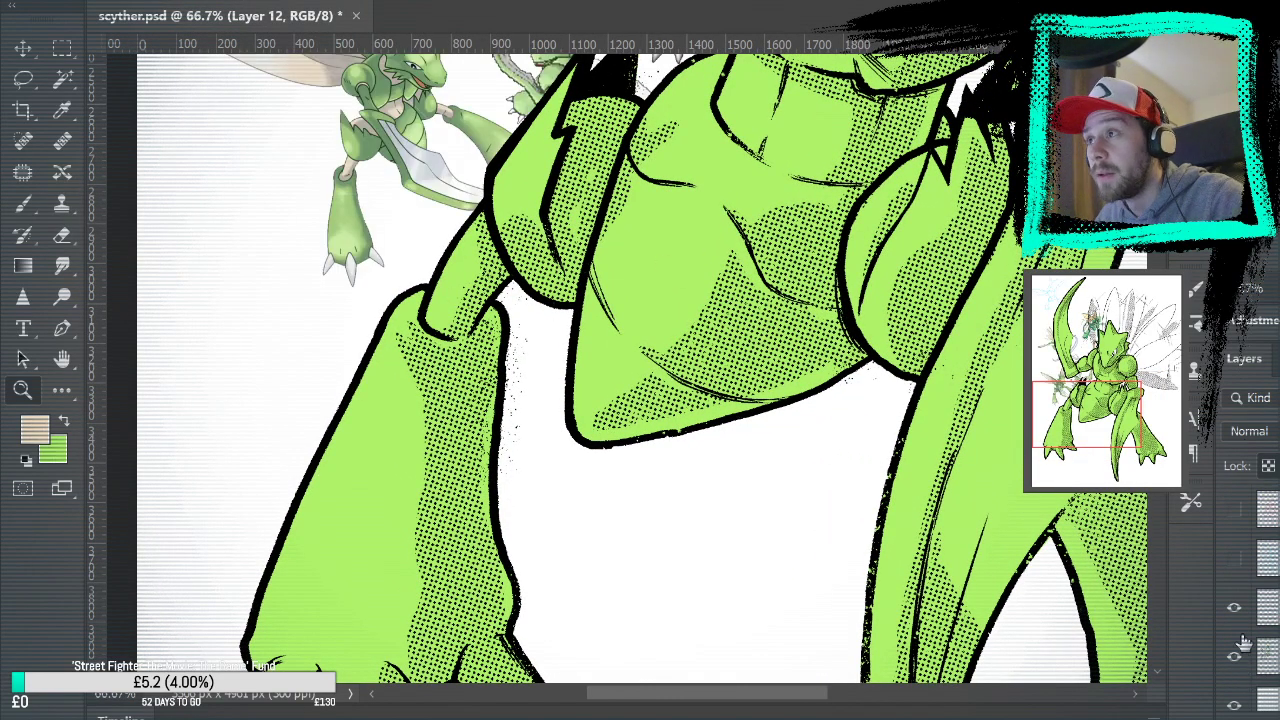
{"action": "key", "text": "b"}
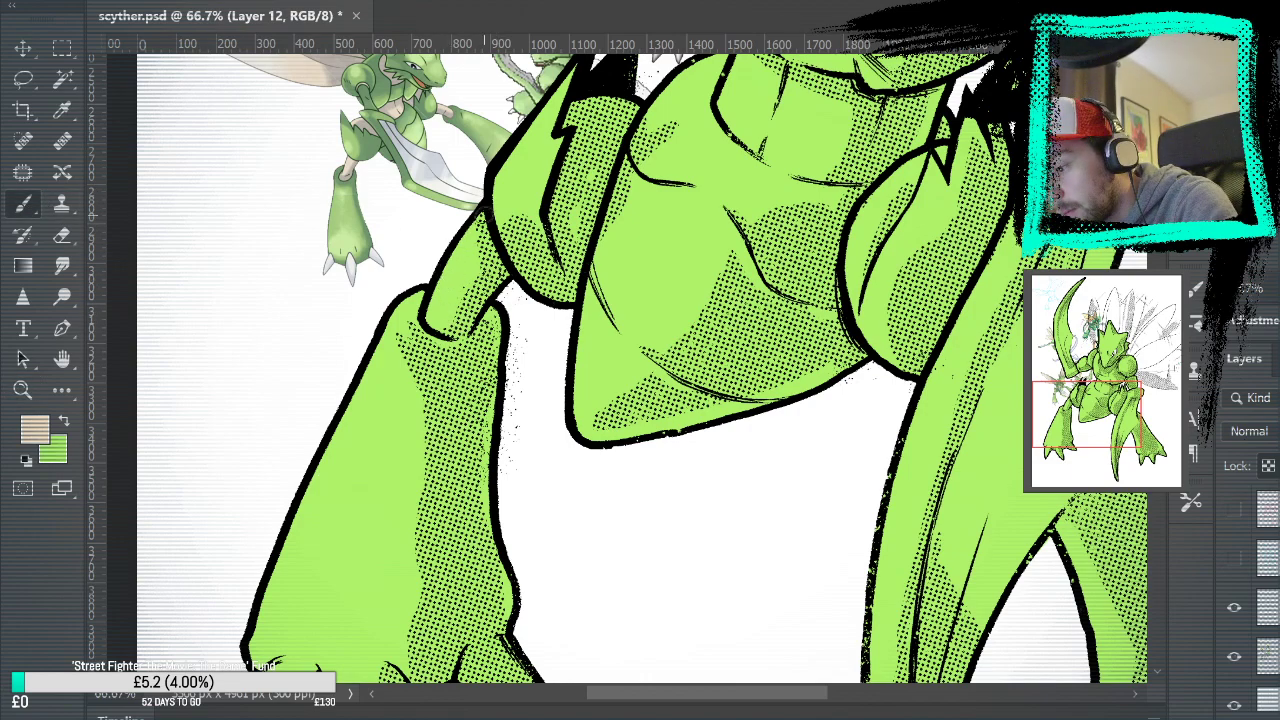
{"action": "mouse_move", "coordinate": [472, 222]}
{"action": "left_mouse_down"}
{"action": "mouse_move", "coordinate": [429, 320]}
{"action": "mouse_move", "coordinate": [475, 322]}
{"action": "mouse_move", "coordinate": [445, 325]}
{"action": "mouse_move", "coordinate": [485, 300]}
{"action": "mouse_move", "coordinate": [461, 325]}
{"action": "mouse_move", "coordinate": [477, 312]}
{"action": "mouse_move", "coordinate": [507, 270]}
{"action": "mouse_move", "coordinate": [487, 262]}
{"action": "mouse_move", "coordinate": [501, 270]}
{"action": "mouse_move", "coordinate": [482, 213]}
{"action": "mouse_move", "coordinate": [493, 255]}
{"action": "mouse_move", "coordinate": [483, 240]}
{"action": "mouse_move", "coordinate": [445, 325]}
{"action": "left_mouse_up"}
Outline the inner thigh panel above that leg segment in beige and fill its interior with the Paint Bucket
{"action": "left_click_drag", "start_coordinate": [693, 503], "coordinate": [663, 663]}
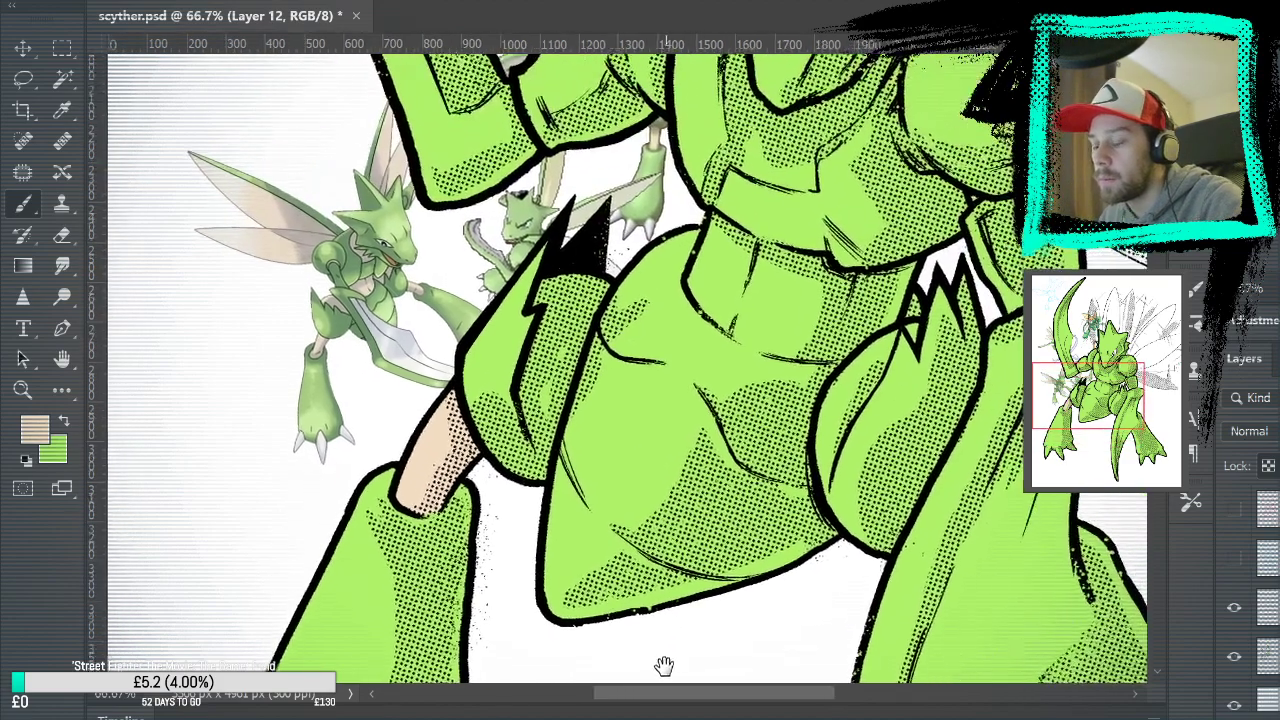
{"action": "mouse_move", "coordinate": [512, 376]}
{"action": "left_mouse_down"}
{"action": "mouse_move", "coordinate": [546, 452]}
{"action": "mouse_move", "coordinate": [596, 268]}
{"action": "mouse_move", "coordinate": [546, 272]}
{"action": "mouse_move", "coordinate": [521, 386]}
{"action": "left_mouse_up"}
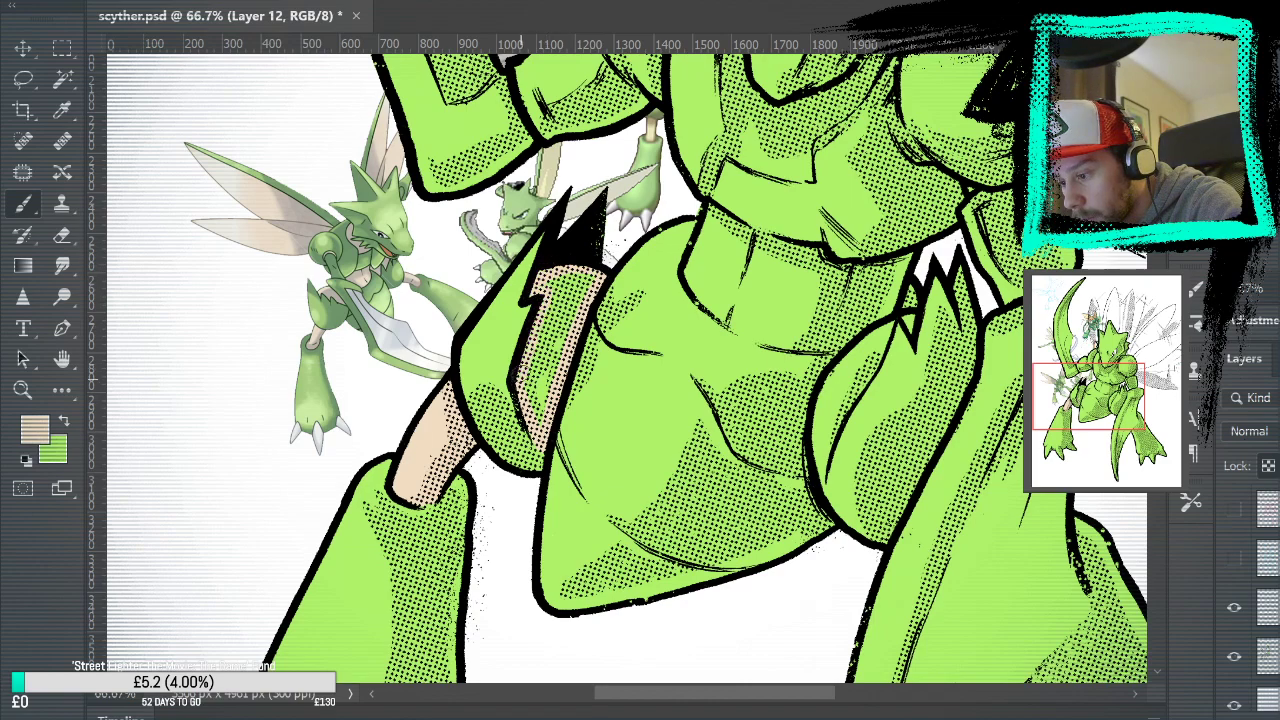
{"action": "left_click", "coordinate": [62, 390]}
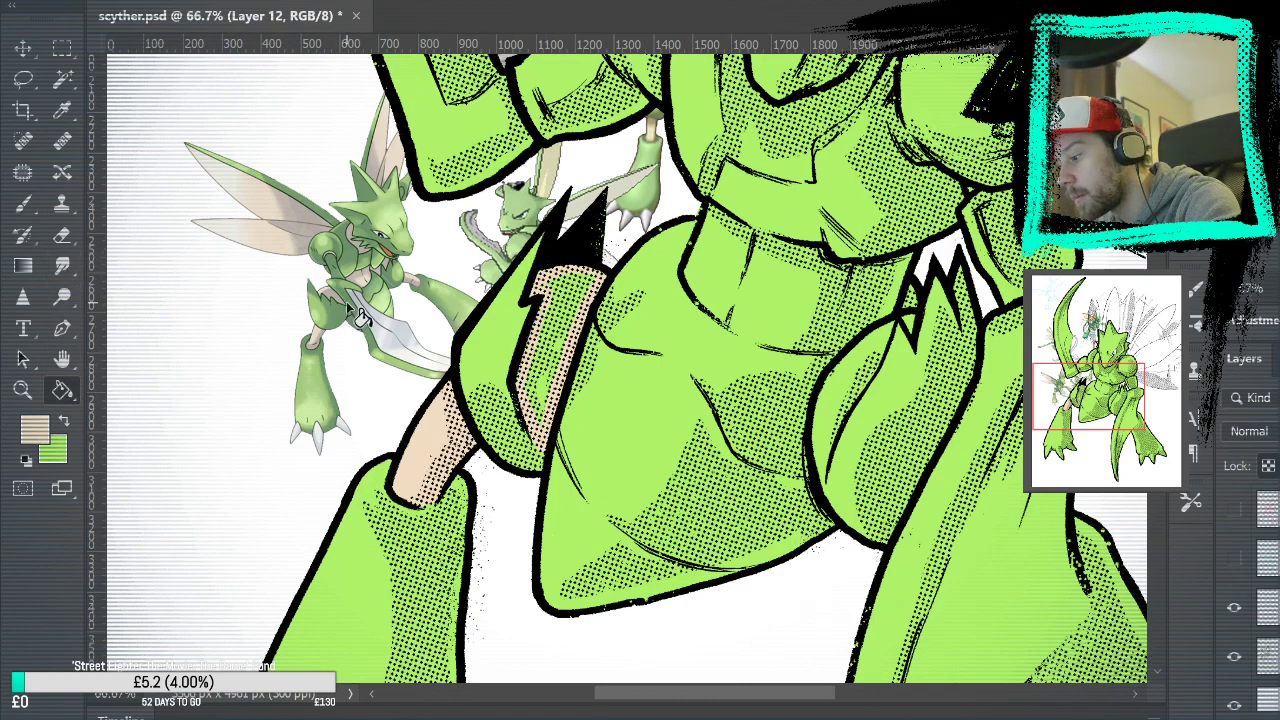
{"action": "left_click", "coordinate": [574, 308]}
{"action": "left_click", "coordinate": [24, 204]}
Paint the curved inner strip of the opposite thigh beige, beside the abdomen
{"action": "mouse_move", "coordinate": [957, 425]}
{"action": "left_mouse_down"}
{"action": "mouse_move", "coordinate": [846, 566]}
{"action": "mouse_move", "coordinate": [842, 370]}
{"action": "mouse_move", "coordinate": [829, 366]}
{"action": "left_mouse_up"}
{"action": "left_click_drag", "start_coordinate": [845, 478], "coordinate": [818, 395]}
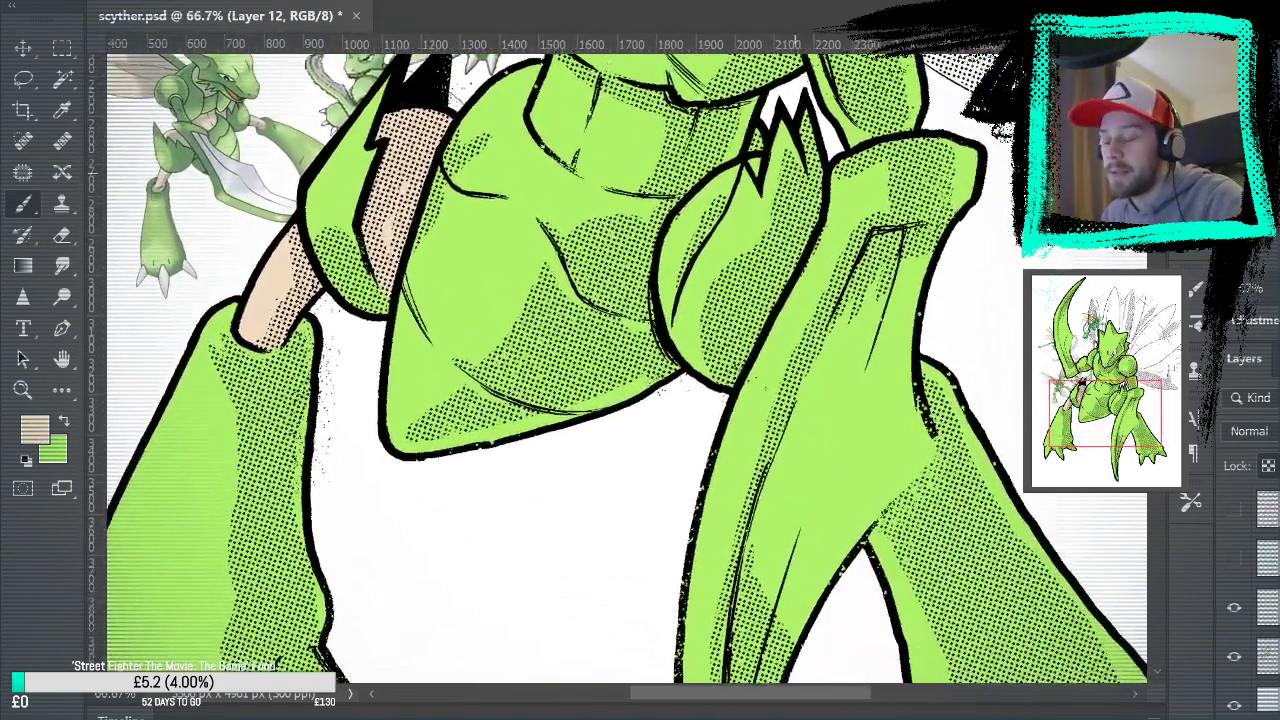
{"action": "mouse_move", "coordinate": [668, 332]}
{"action": "left_mouse_down"}
{"action": "mouse_move", "coordinate": [694, 240]}
{"action": "mouse_move", "coordinate": [664, 326]}
{"action": "mouse_move", "coordinate": [684, 258]}
{"action": "mouse_move", "coordinate": [724, 178]}
{"action": "mouse_move", "coordinate": [696, 210]}
{"action": "mouse_move", "coordinate": [662, 288]}
{"action": "mouse_move", "coordinate": [730, 160]}
{"action": "mouse_move", "coordinate": [762, 158]}
{"action": "left_mouse_up"}
Brush a beige border inside the waist band and fill the enclosed waist area with the Paint Bucket, redoing the first fill
{"action": "left_click_drag", "start_coordinate": [949, 303], "coordinate": [920, 429]}
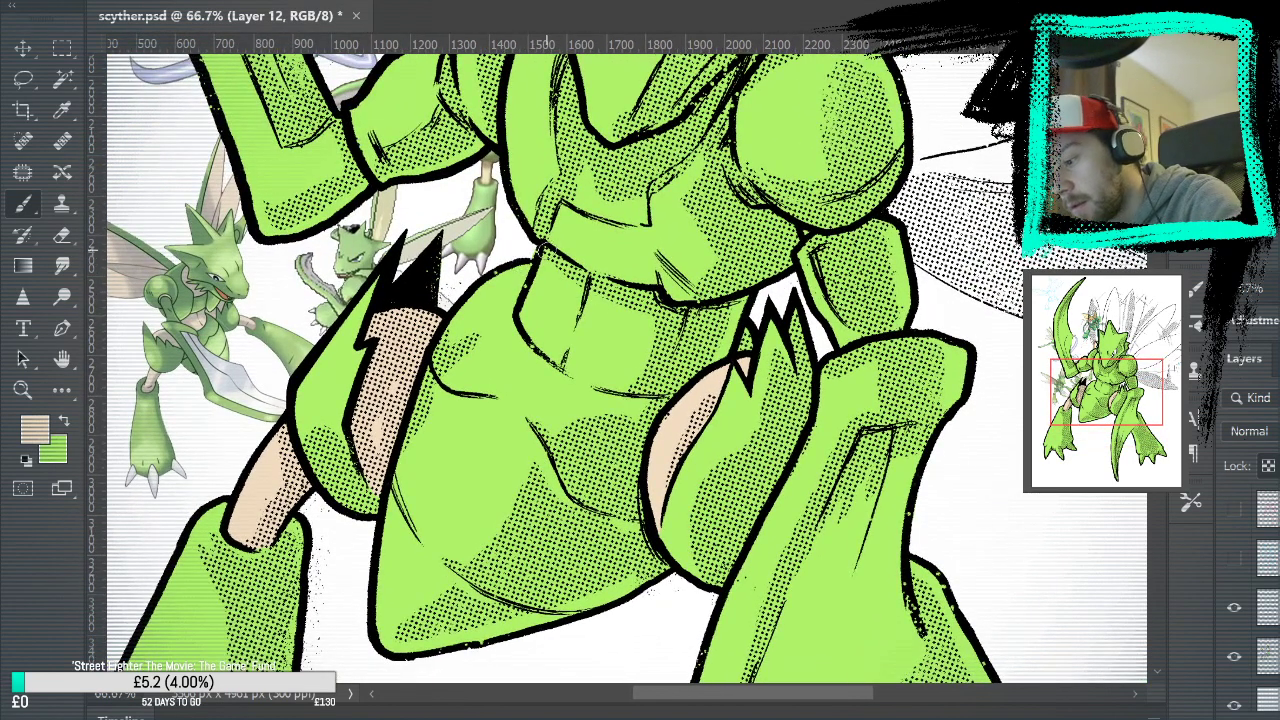
{"action": "mouse_move", "coordinate": [536, 288]}
{"action": "left_mouse_down"}
{"action": "mouse_move", "coordinate": [521, 318]}
{"action": "mouse_move", "coordinate": [544, 352]}
{"action": "mouse_move", "coordinate": [622, 390]}
{"action": "mouse_move", "coordinate": [672, 392]}
{"action": "left_mouse_up"}
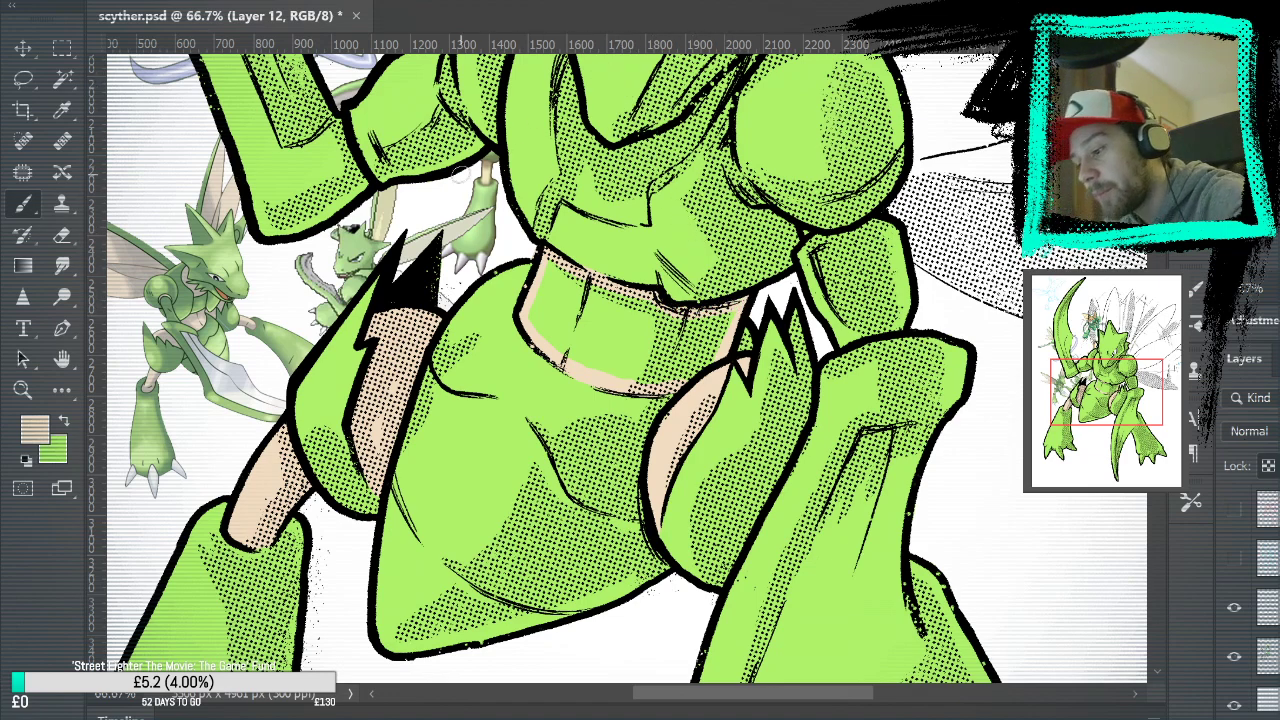
{"action": "left_click", "coordinate": [61, 389]}
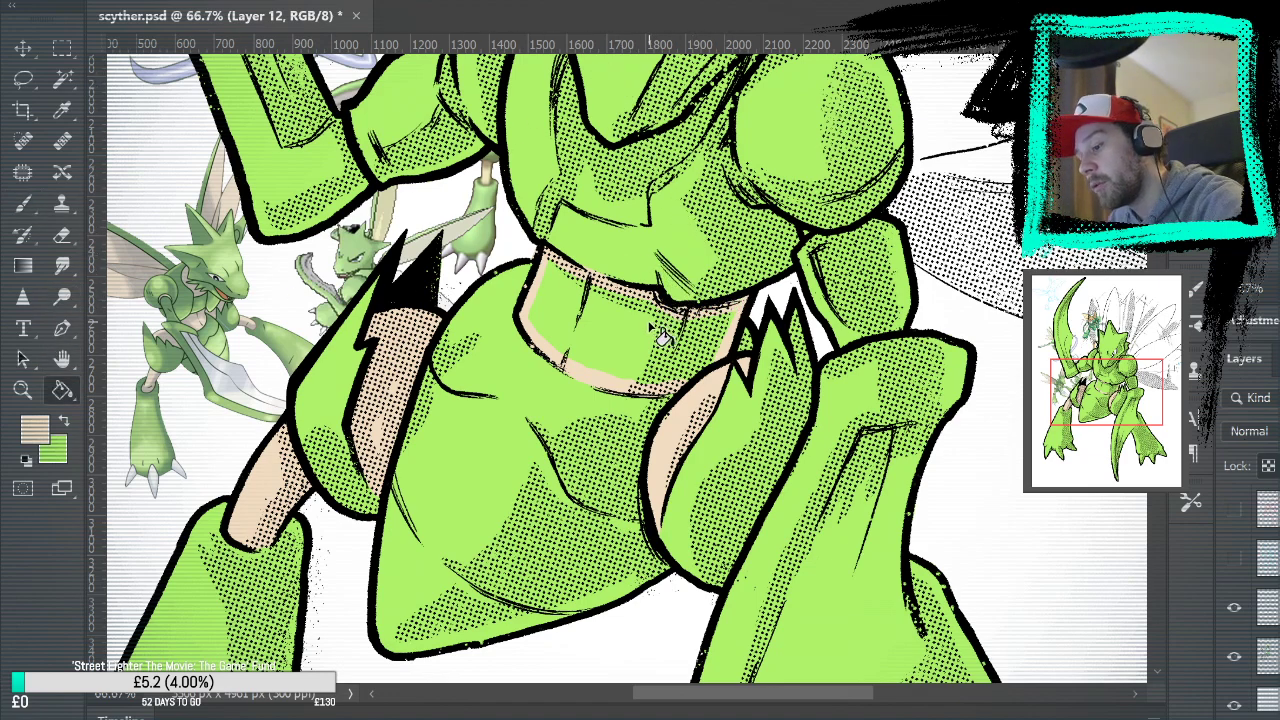
{"action": "left_click", "coordinate": [663, 328]}
{"action": "key", "text": "ctrl+z"}
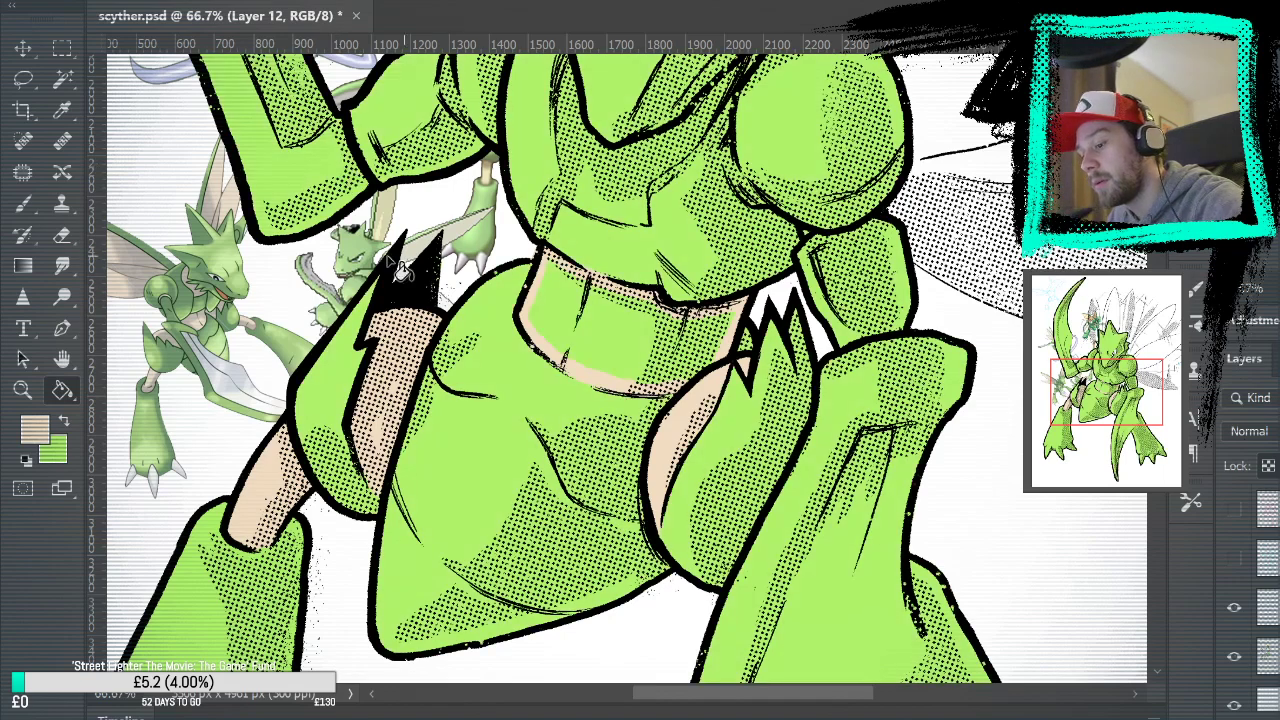
{"action": "key", "text": "b"}
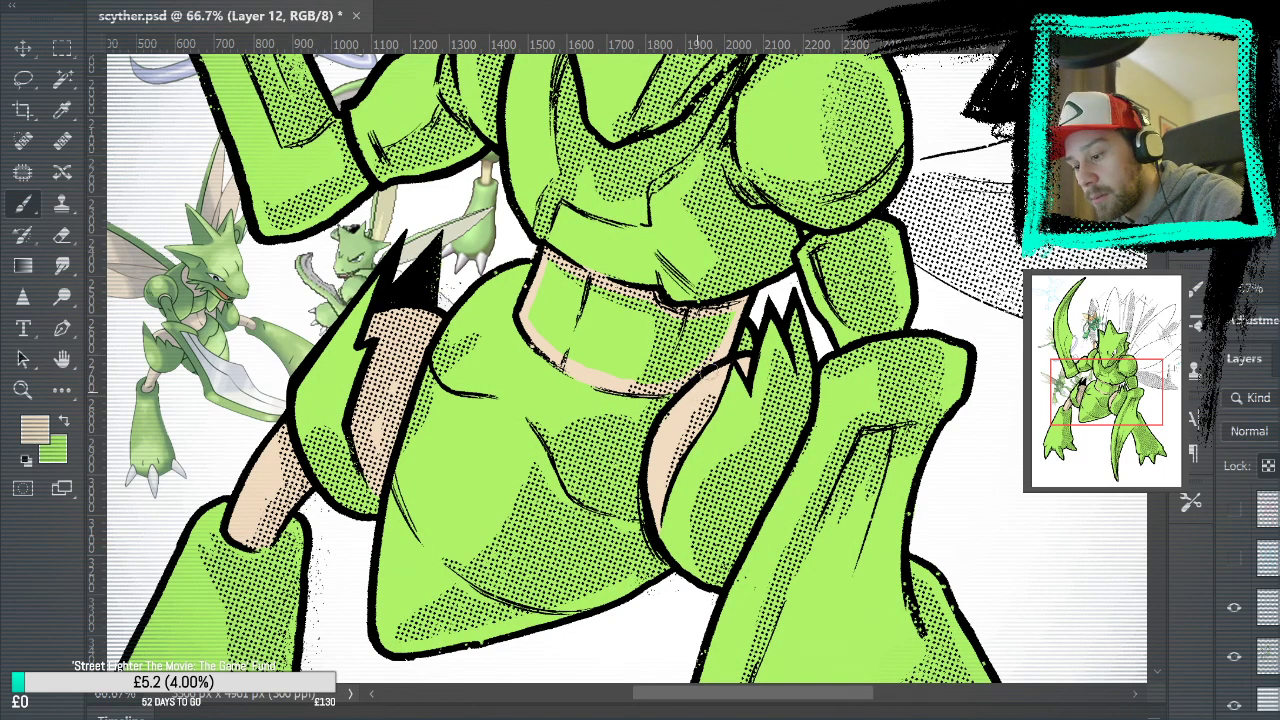
{"action": "left_click", "coordinate": [61, 389]}
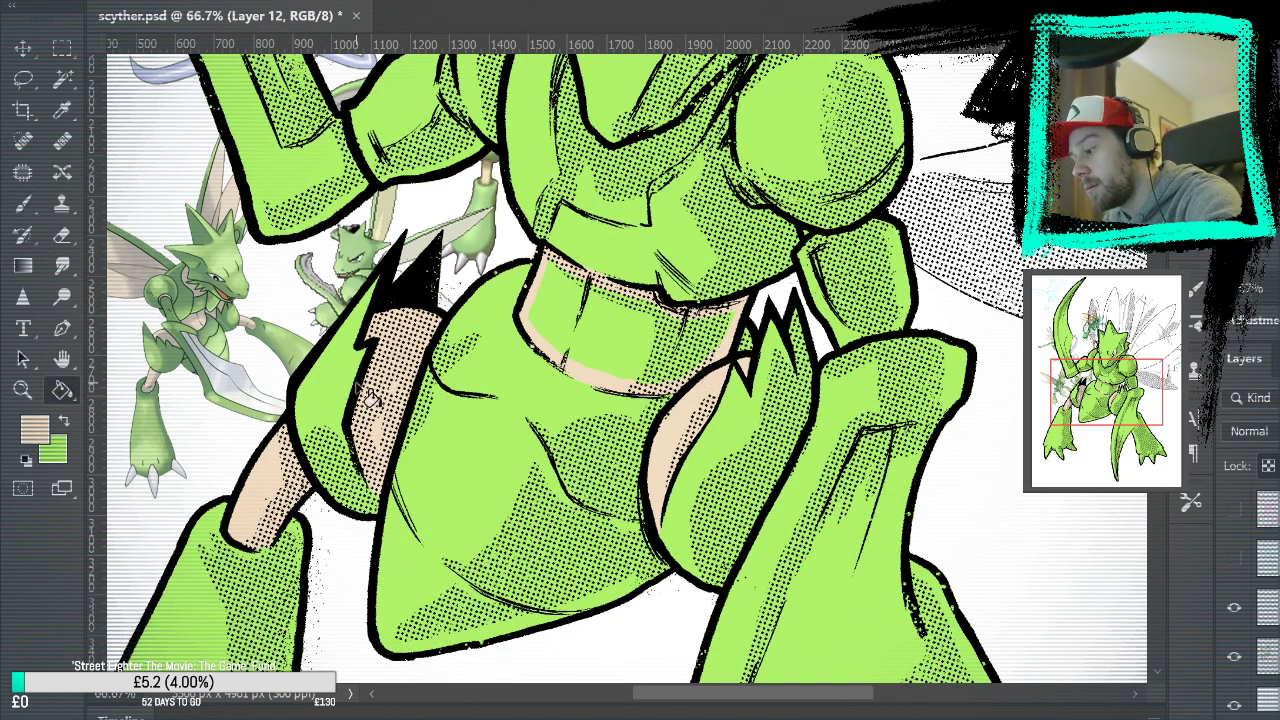
{"action": "left_click", "coordinate": [680, 342]}
{"action": "key", "text": "b"}
Paint the small joint between the raised scythe arm's forearm and shoulder beige
{"action": "mouse_move", "coordinate": [899, 290]}
{"action": "left_mouse_down"}
{"action": "mouse_move", "coordinate": [870, 325]}
{"action": "mouse_move", "coordinate": [852, 306]}
{"action": "left_mouse_up"}
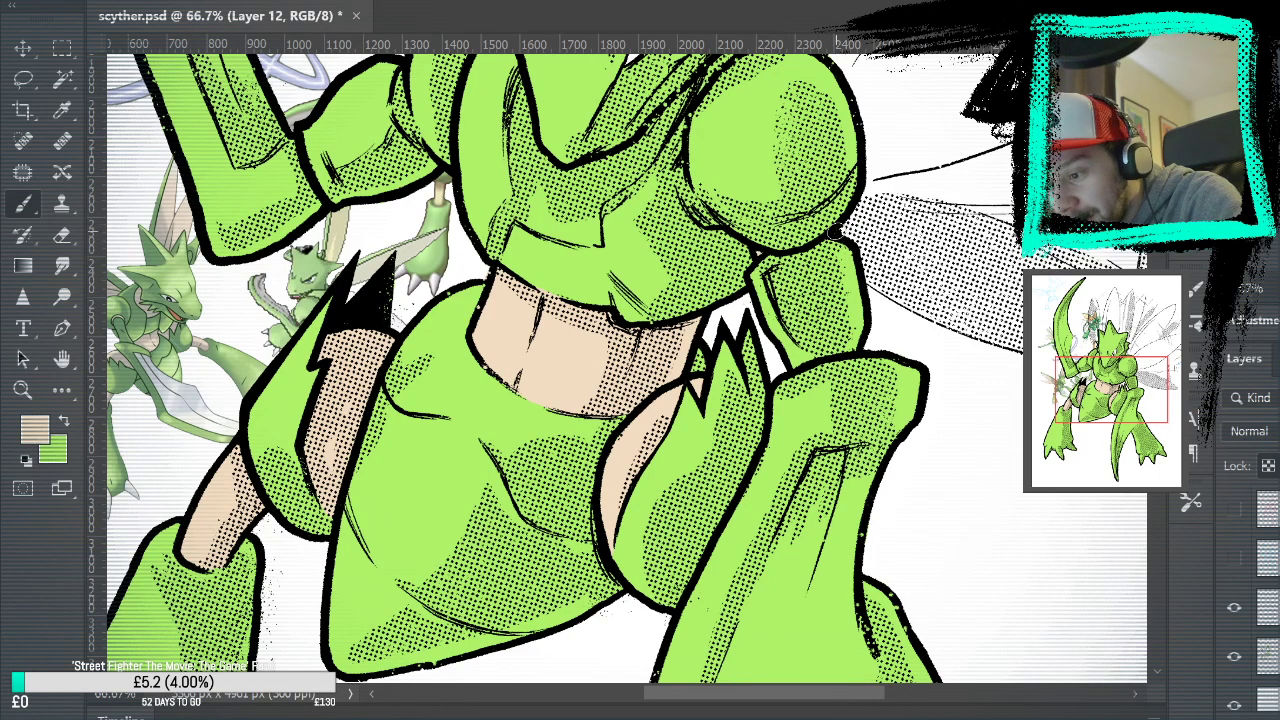
{"action": "left_click_drag", "start_coordinate": [824, 180], "coordinate": [891, 318]}
{"action": "left_click_drag", "start_coordinate": [492, 236], "coordinate": [497, 284]}
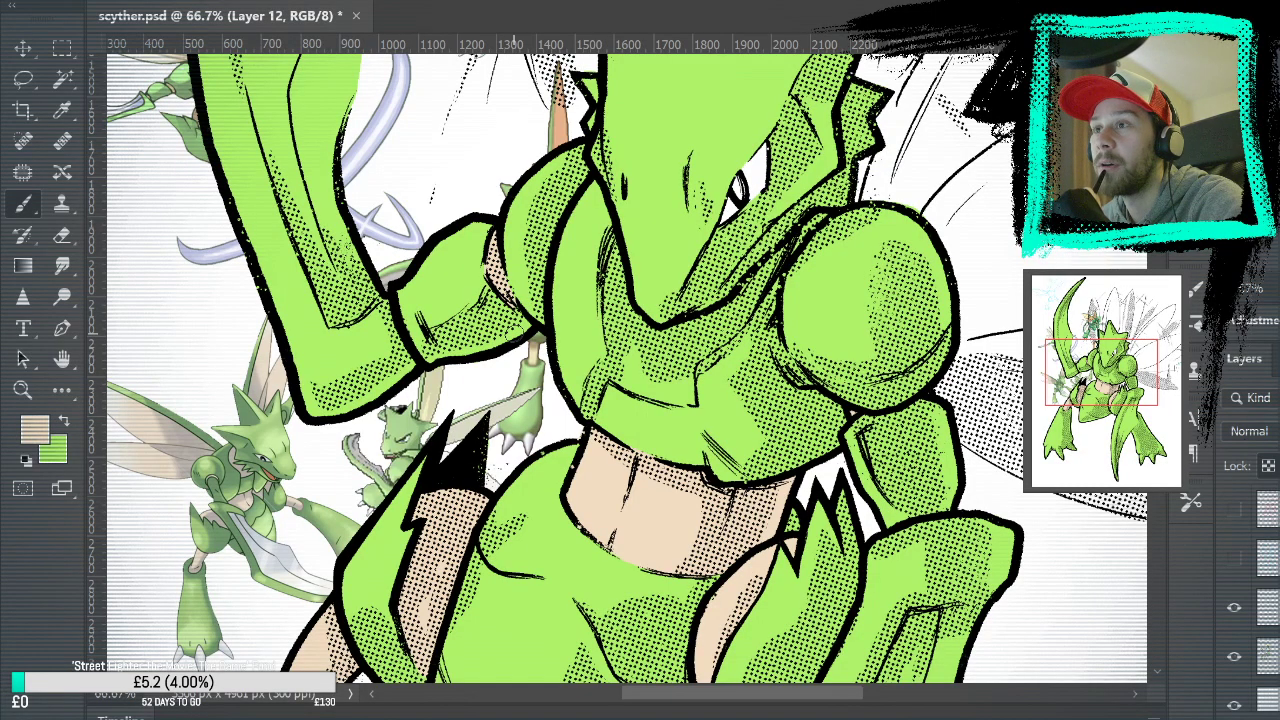
Brush a beige border inside the chest panel beneath the chin and fill the enclosed area
{"action": "mouse_move", "coordinate": [740, 620]}
{"action": "left_mouse_down"}
{"action": "mouse_move", "coordinate": [714, 320]}
{"action": "mouse_move", "coordinate": [765, 508]}
{"action": "mouse_move", "coordinate": [723, 523]}
{"action": "mouse_move", "coordinate": [790, 450]}
{"action": "mouse_move", "coordinate": [857, 308]}
{"action": "mouse_move", "coordinate": [745, 225]}
{"action": "mouse_move", "coordinate": [735, 200]}
{"action": "left_mouse_up"}
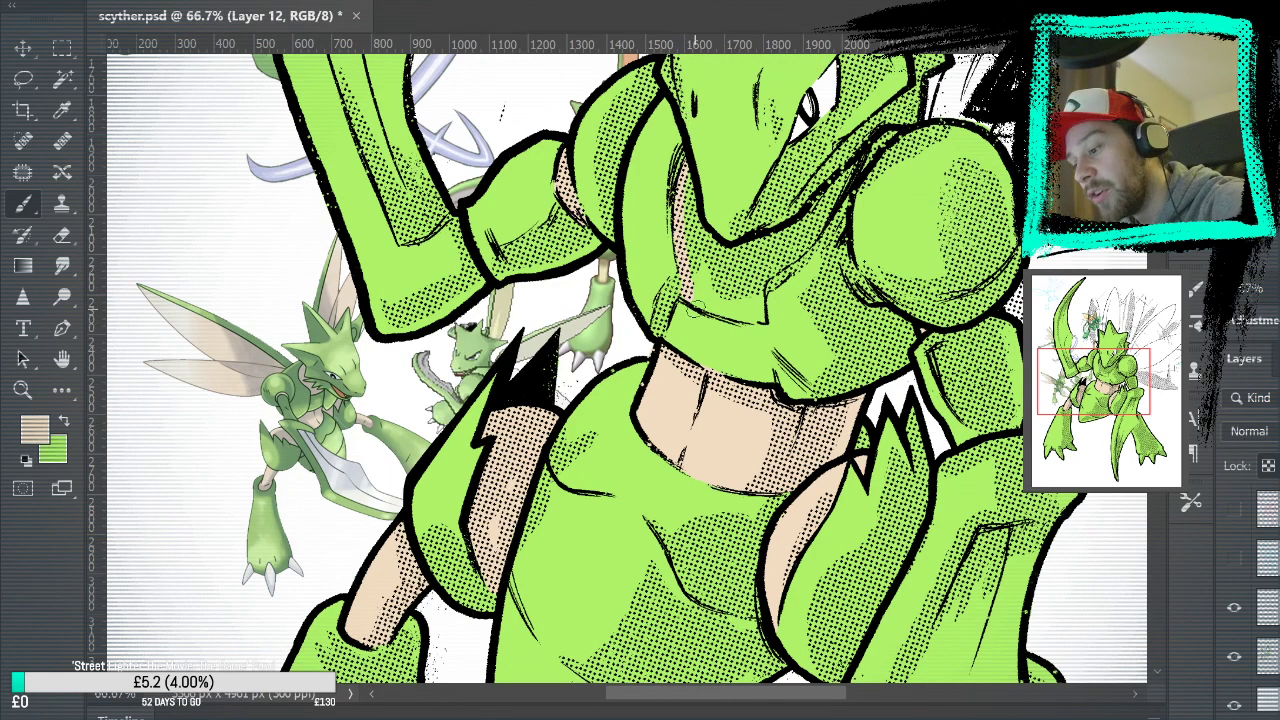
{"action": "mouse_move", "coordinate": [686, 292]}
{"action": "left_mouse_down"}
{"action": "mouse_move", "coordinate": [762, 318]}
{"action": "mouse_move", "coordinate": [705, 310]}
{"action": "mouse_move", "coordinate": [765, 332]}
{"action": "mouse_move", "coordinate": [730, 312]}
{"action": "mouse_move", "coordinate": [764, 317]}
{"action": "mouse_move", "coordinate": [716, 298]}
{"action": "mouse_move", "coordinate": [712, 314]}
{"action": "mouse_move", "coordinate": [752, 318]}
{"action": "mouse_move", "coordinate": [760, 280]}
{"action": "left_mouse_up"}
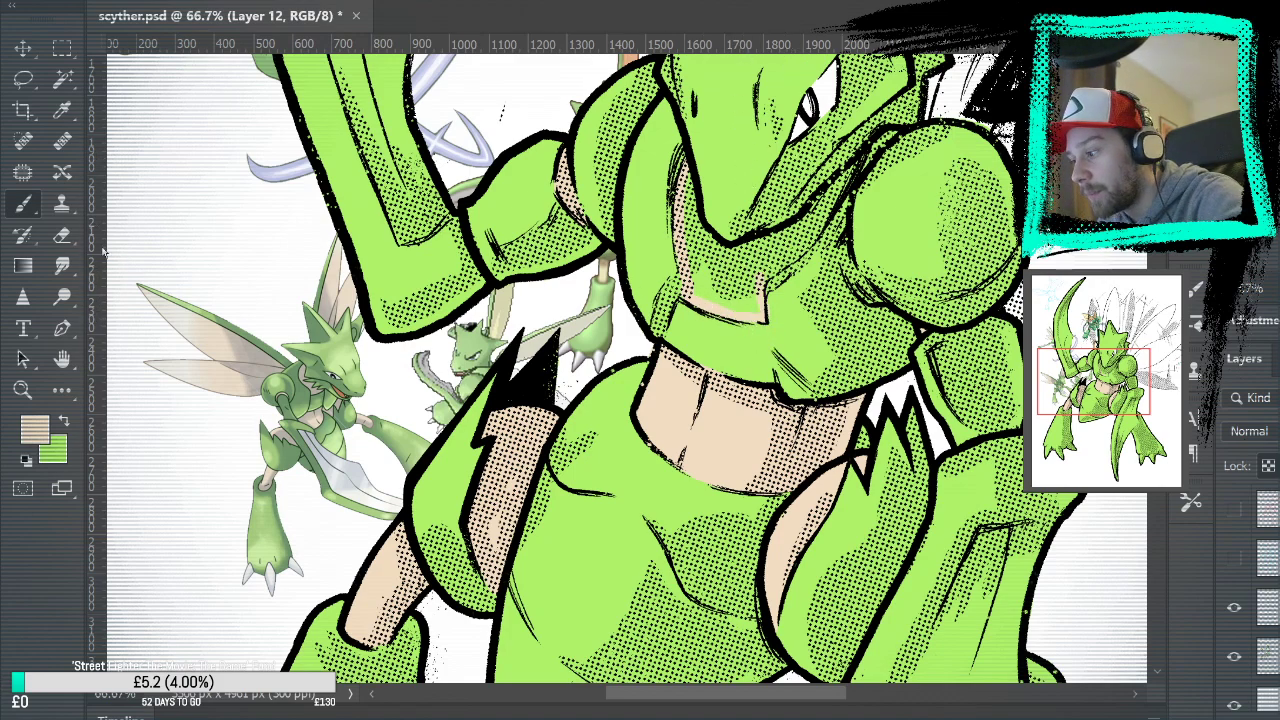
{"action": "key", "text": "x"}
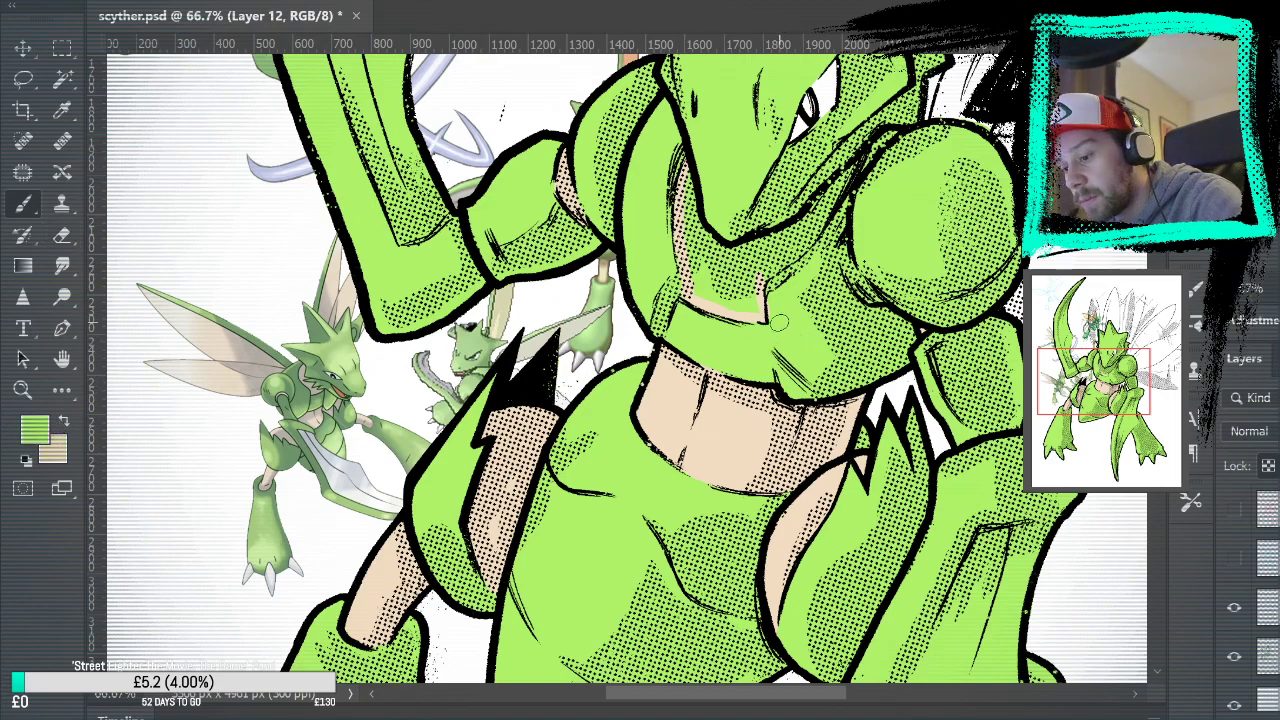
{"action": "left_click", "coordinate": [64, 422]}
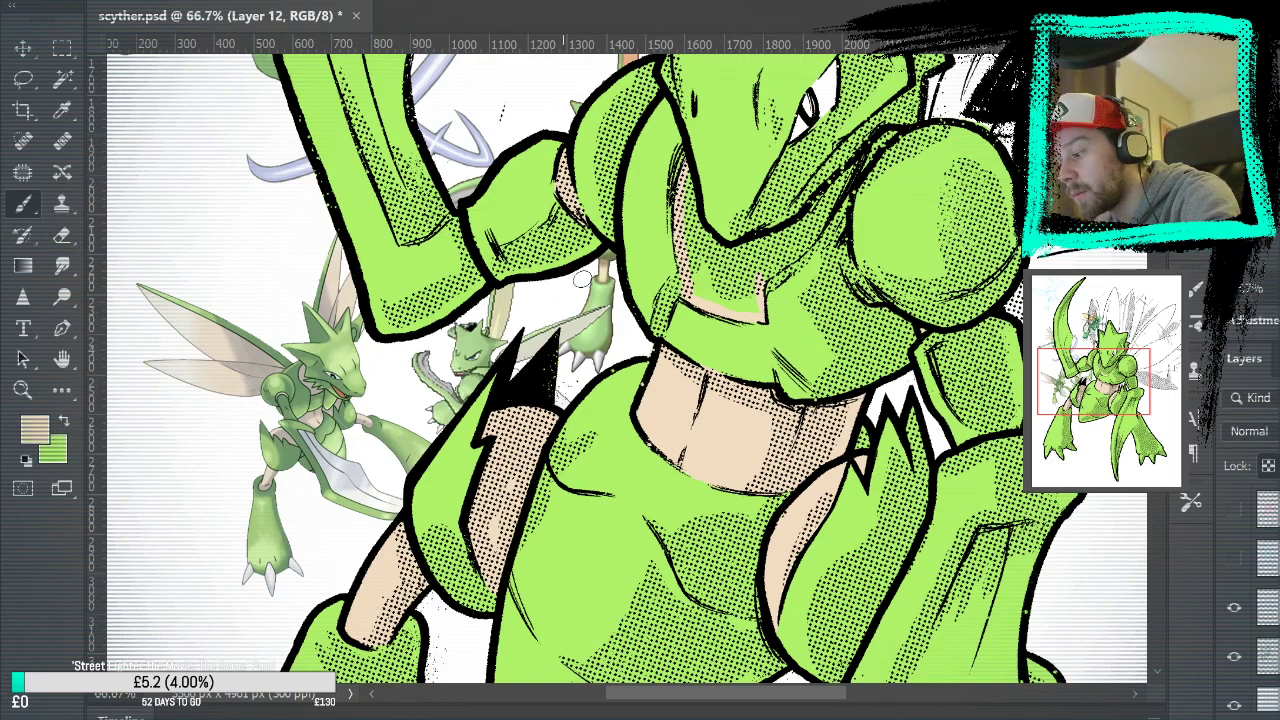
{"action": "mouse_move", "coordinate": [760, 286]}
{"action": "left_mouse_down"}
{"action": "mouse_move", "coordinate": [813, 235]}
{"action": "mouse_move", "coordinate": [856, 164]}
{"action": "left_mouse_up"}
{"action": "left_click_drag", "start_coordinate": [760, 252], "coordinate": [842, 180]}
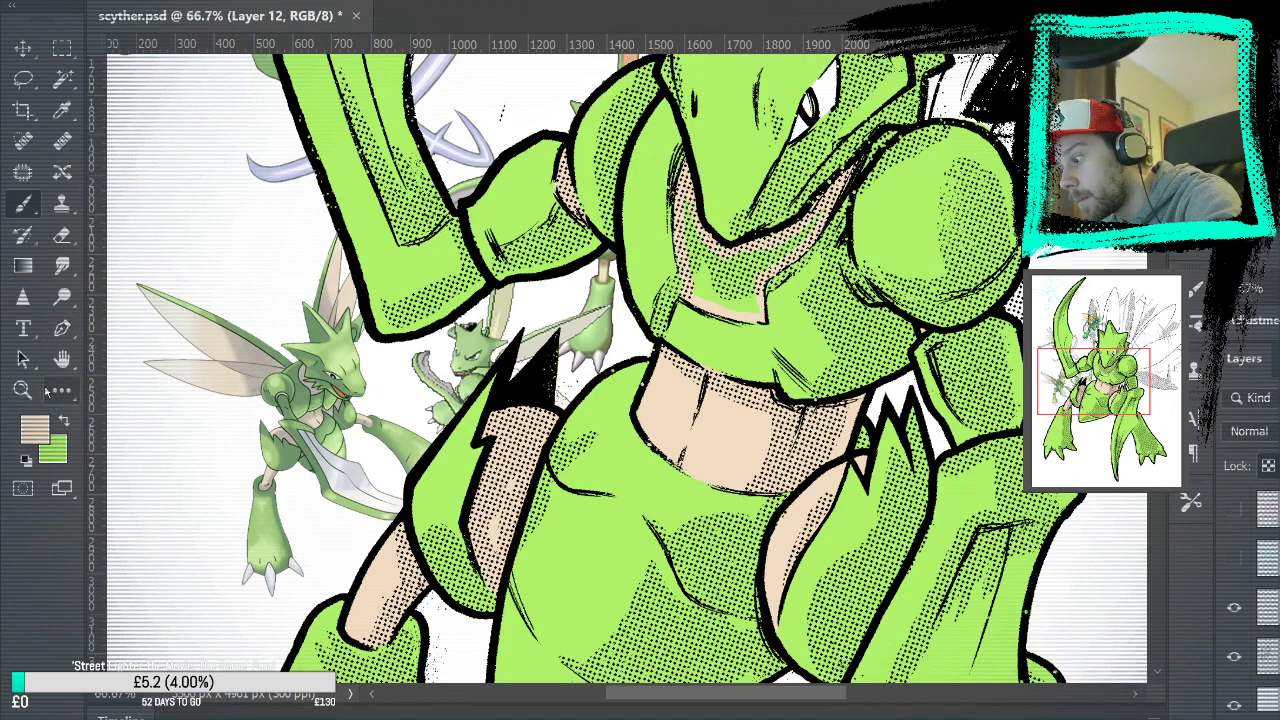
{"action": "key", "text": "ctrl+z"}
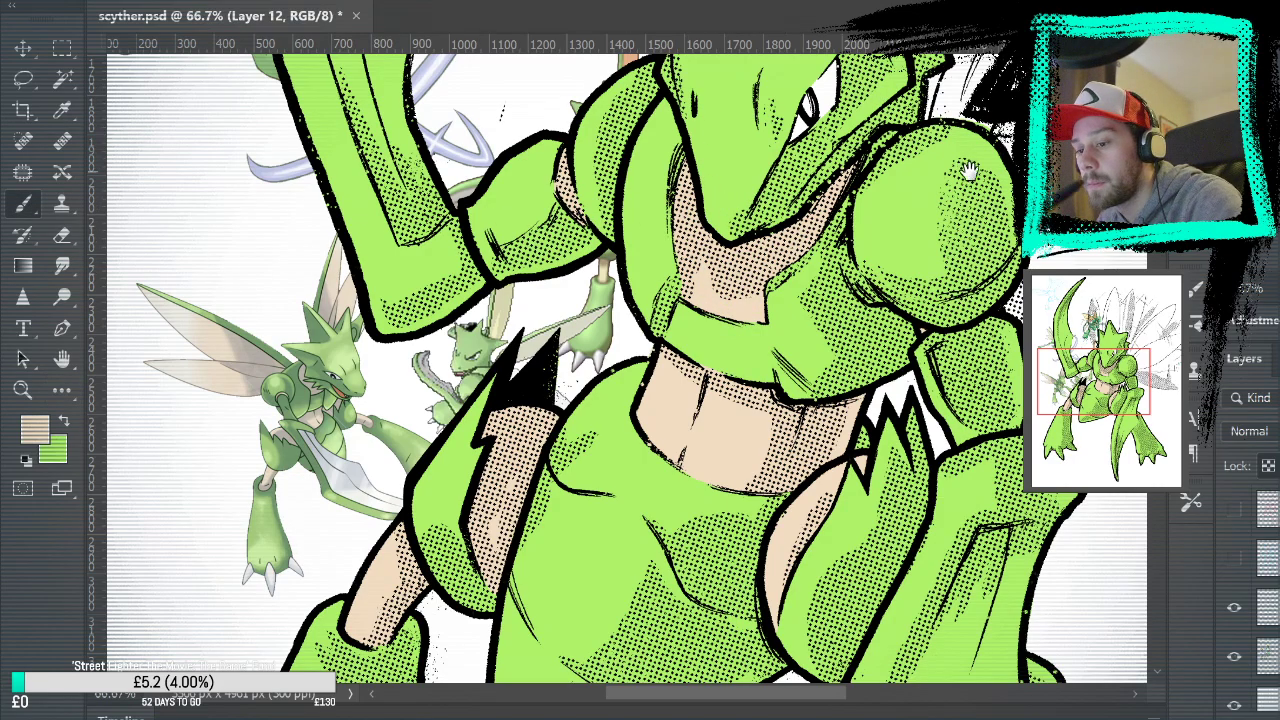
Hide the reference images layer to check the whole coloured figure on its own, and show the layer again
{"action": "scroll", "coordinate": [967, 165], "scroll_direction": "up", "scroll_amount": 3}
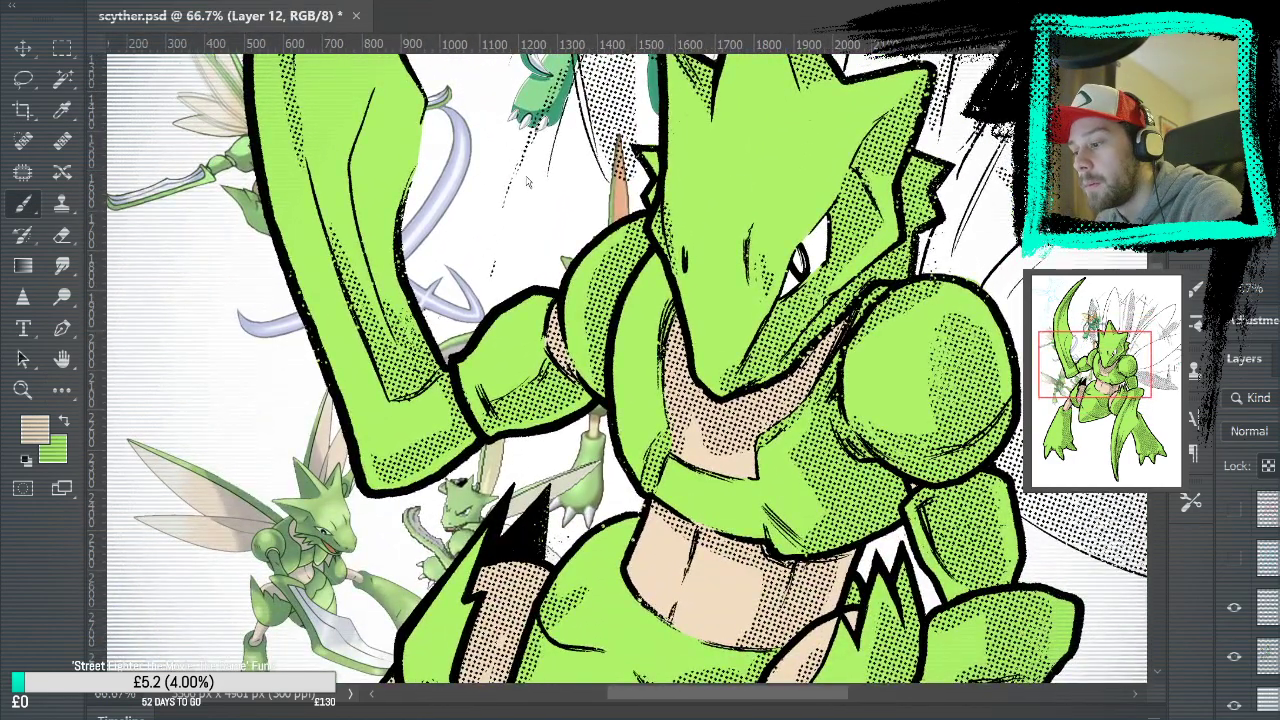
{"action": "key", "text": "ctrl+0"}
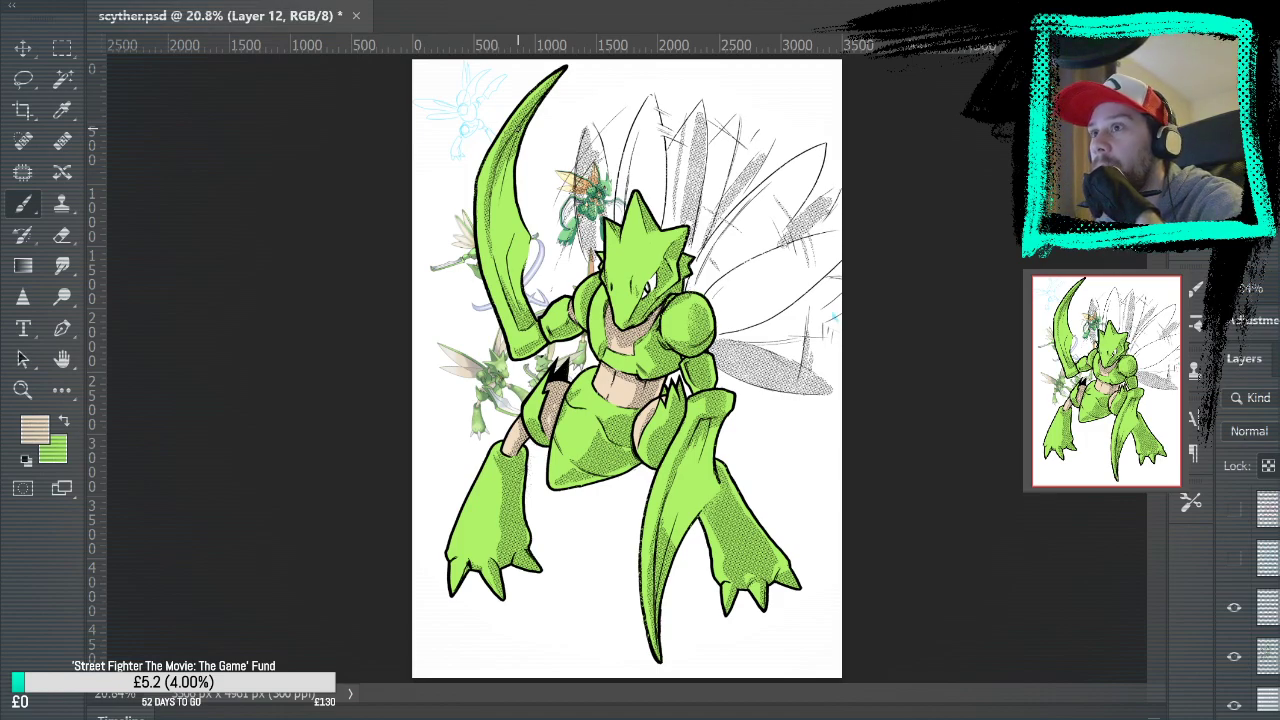
{"action": "scroll", "coordinate": [1245, 620], "scroll_direction": "down", "scroll_amount": 1}
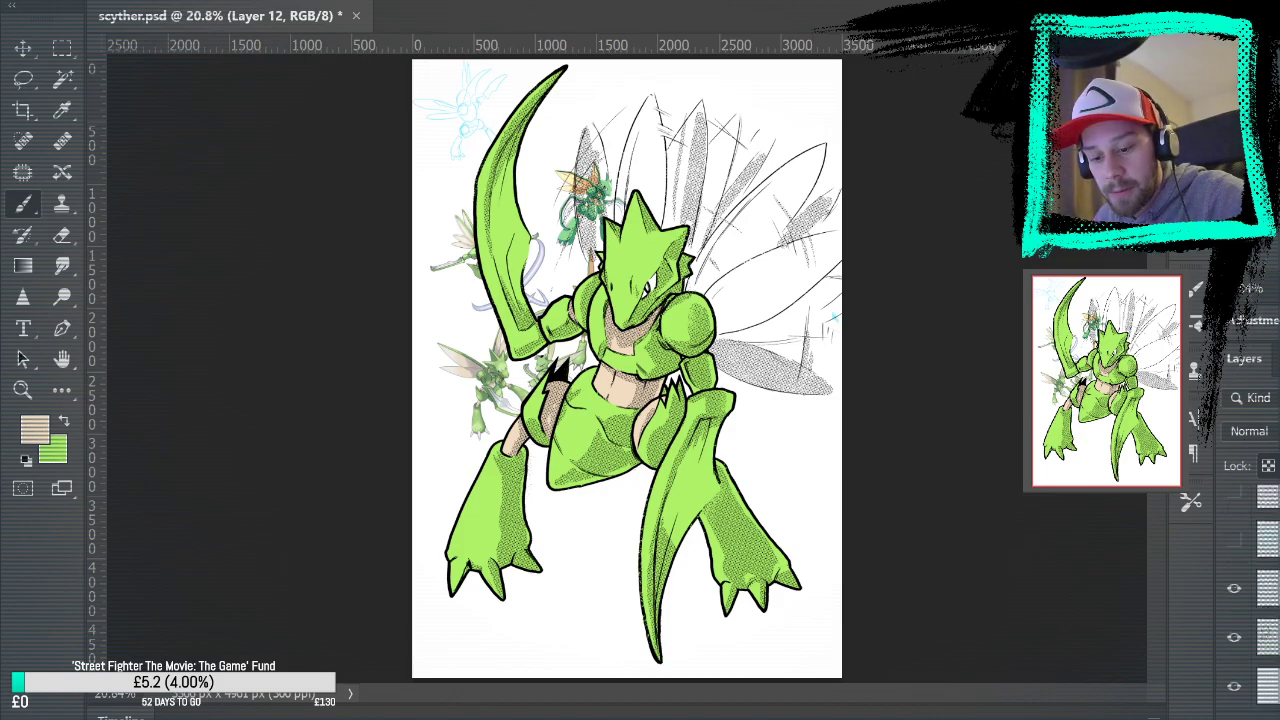
{"action": "left_click", "coordinate": [1234, 637]}
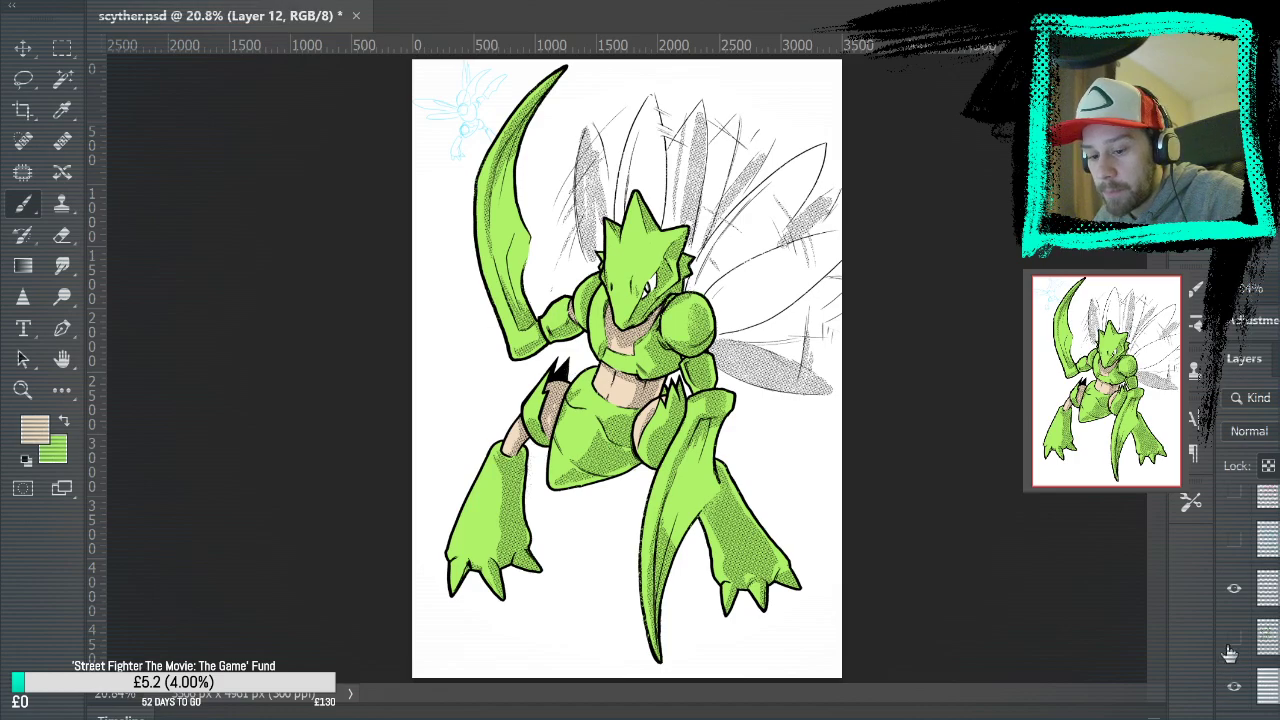
{"action": "left_click", "coordinate": [1216, 639]}
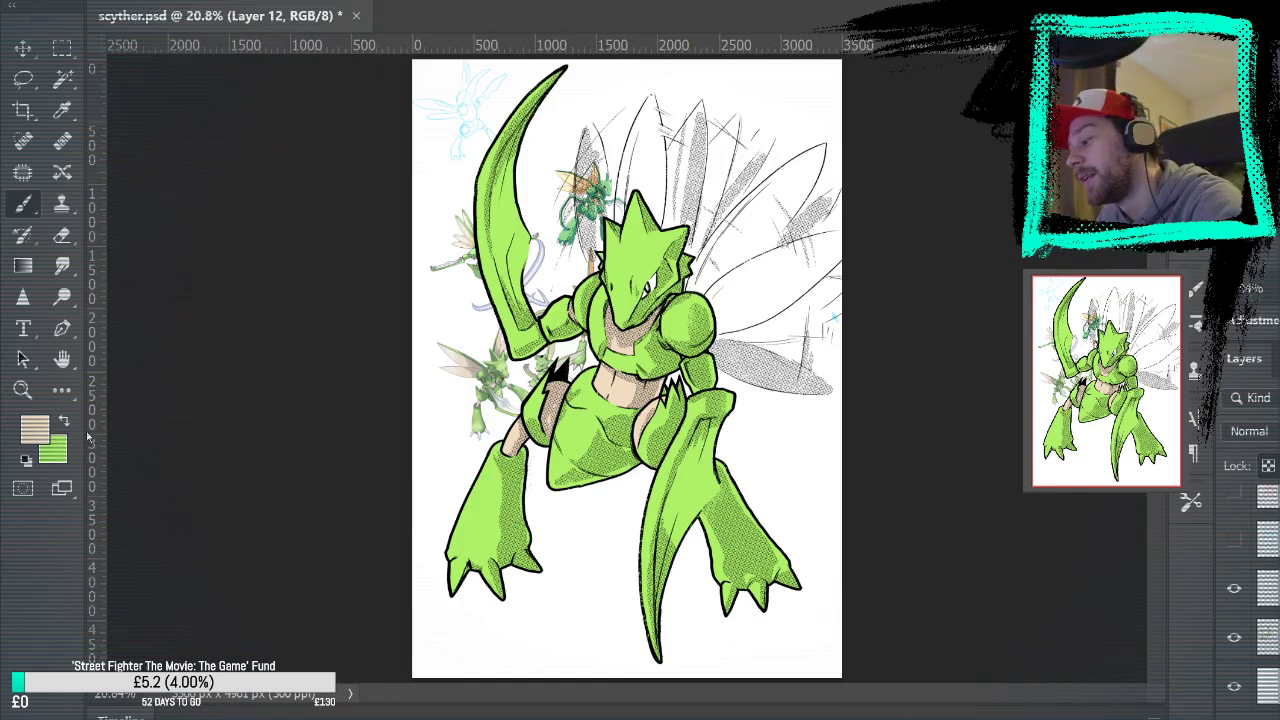
Sample the pale grey of the reference Scyther's scythe blade as the brush colour
{"action": "left_click", "coordinate": [26, 393]}
{"action": "left_click", "coordinate": [584, 394]}
{"action": "left_click", "coordinate": [548, 318]}
{"action": "left_click", "coordinate": [548, 318]}
{"action": "left_click", "coordinate": [548, 318]}
{"action": "left_click", "coordinate": [548, 318]}
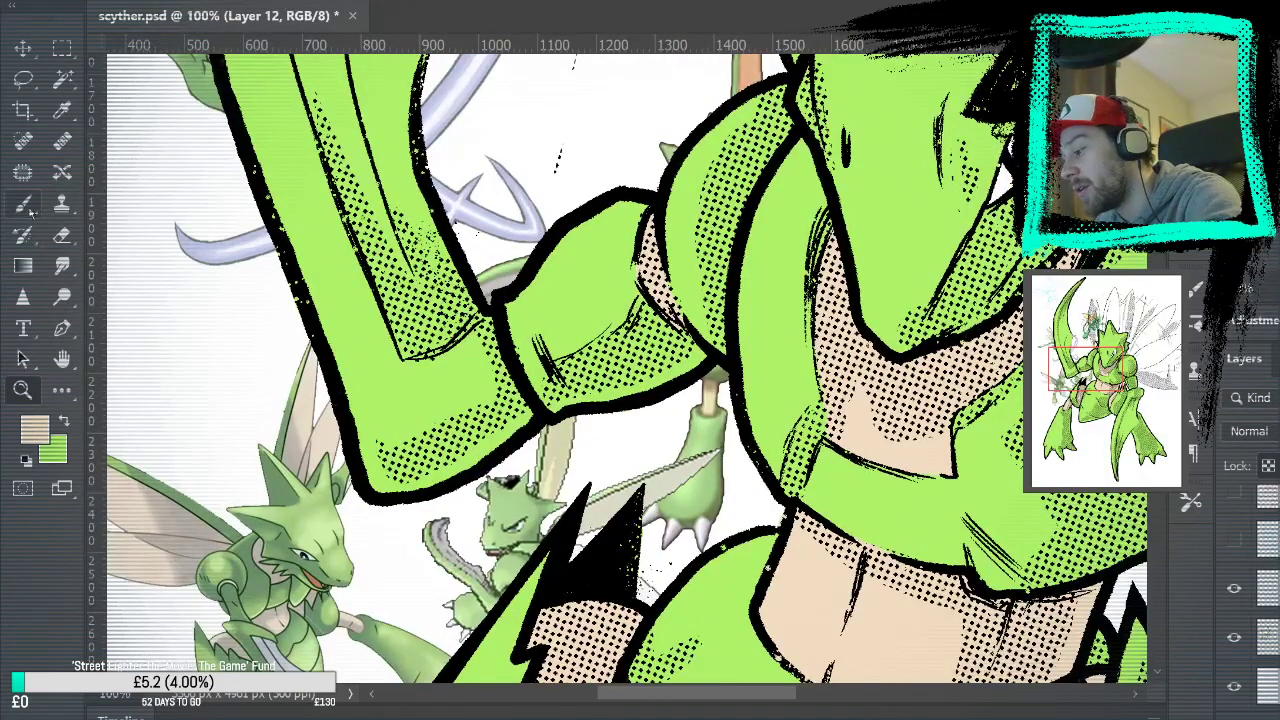
{"action": "left_click", "coordinate": [24, 204]}
{"action": "left_click_drag", "start_coordinate": [393, 453], "coordinate": [458, 193]}
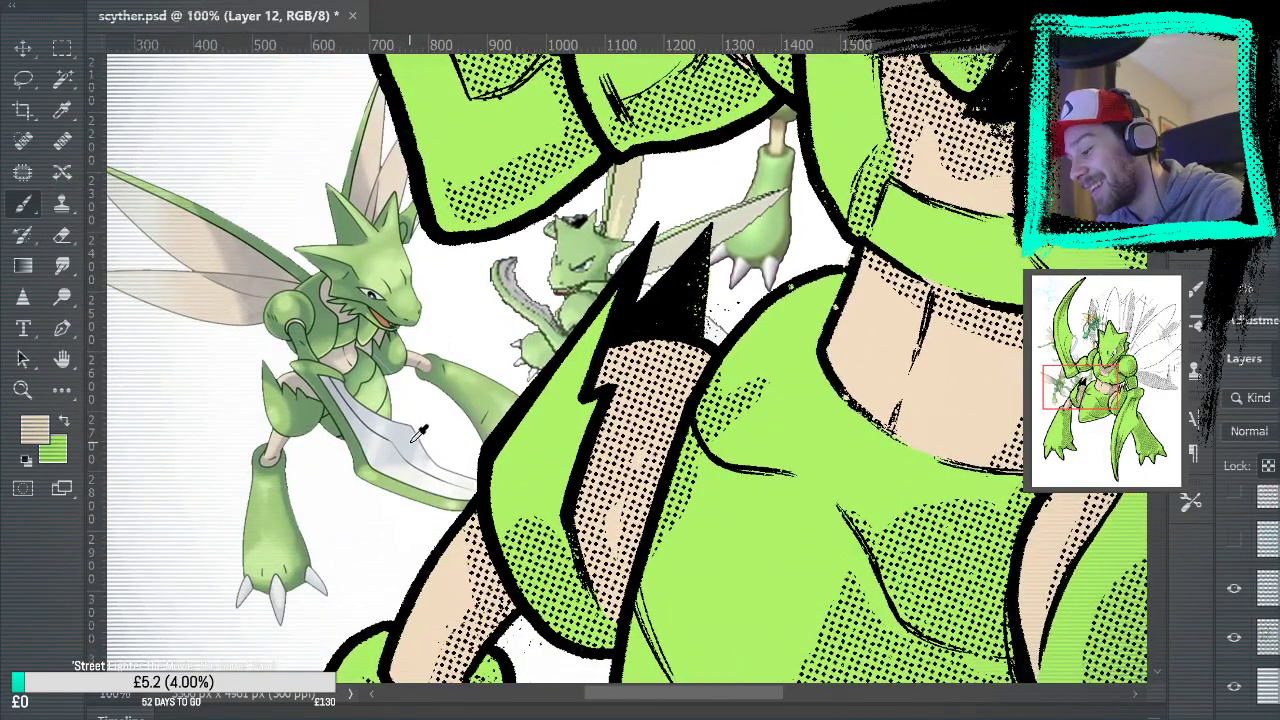
{"action": "left_click_drag", "start_coordinate": [629, 258], "coordinate": [767, 172]}
Paint the three toe claws pale grey on the foot beneath the raised scythe, redoing the first stroke on the outermost claw
{"action": "left_click_drag", "start_coordinate": [798, 421], "coordinate": [776, 198]}
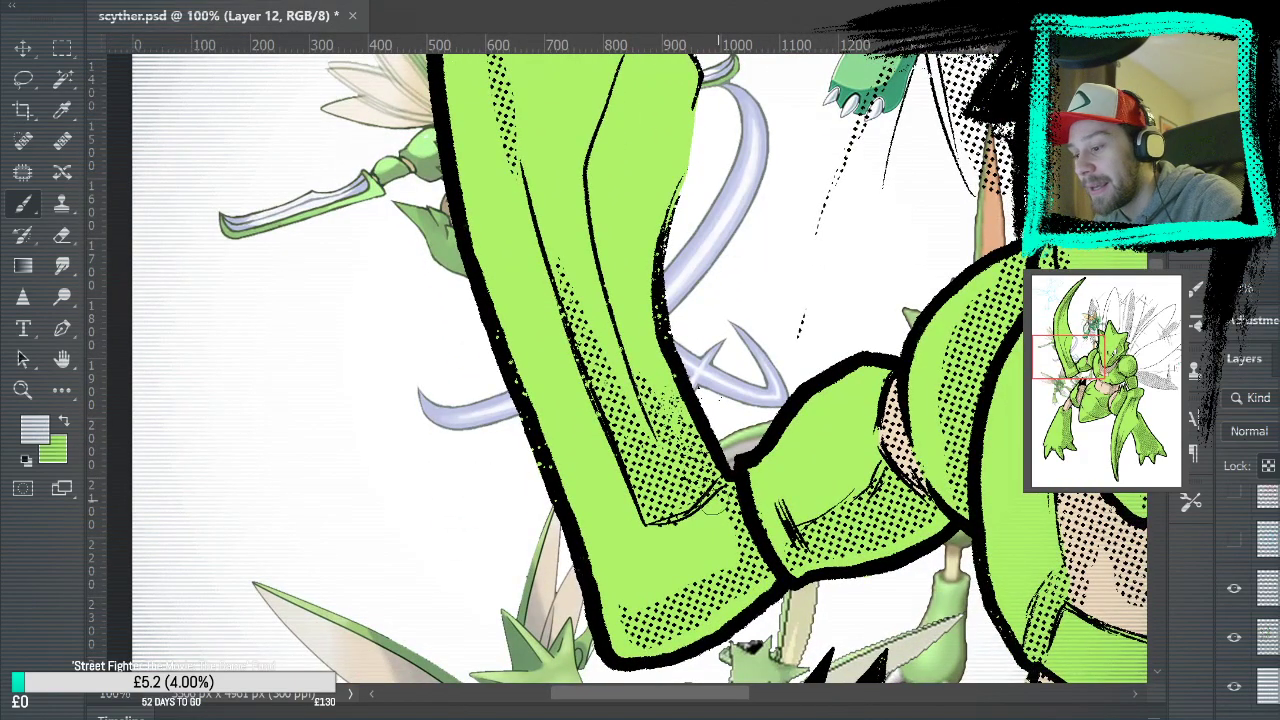
{"action": "left_click", "coordinate": [1068, 400]}
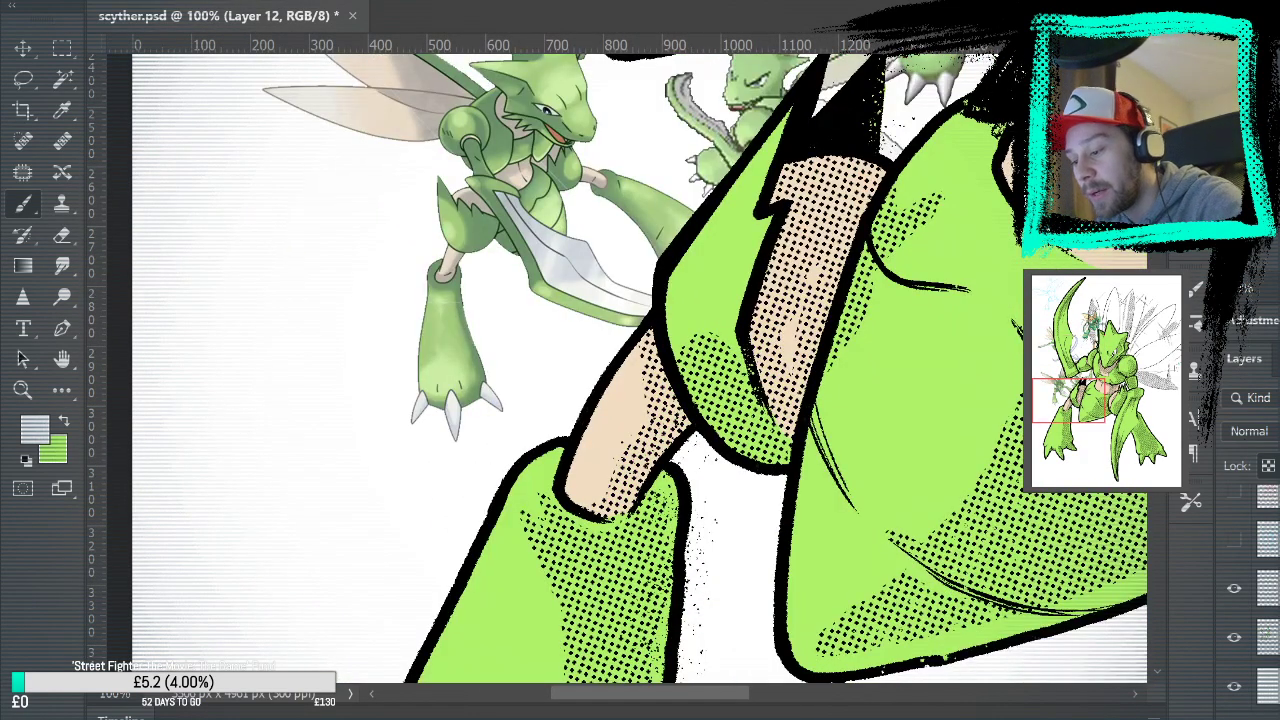
{"action": "left_click_drag", "start_coordinate": [672, 307], "coordinate": [588, 184]}
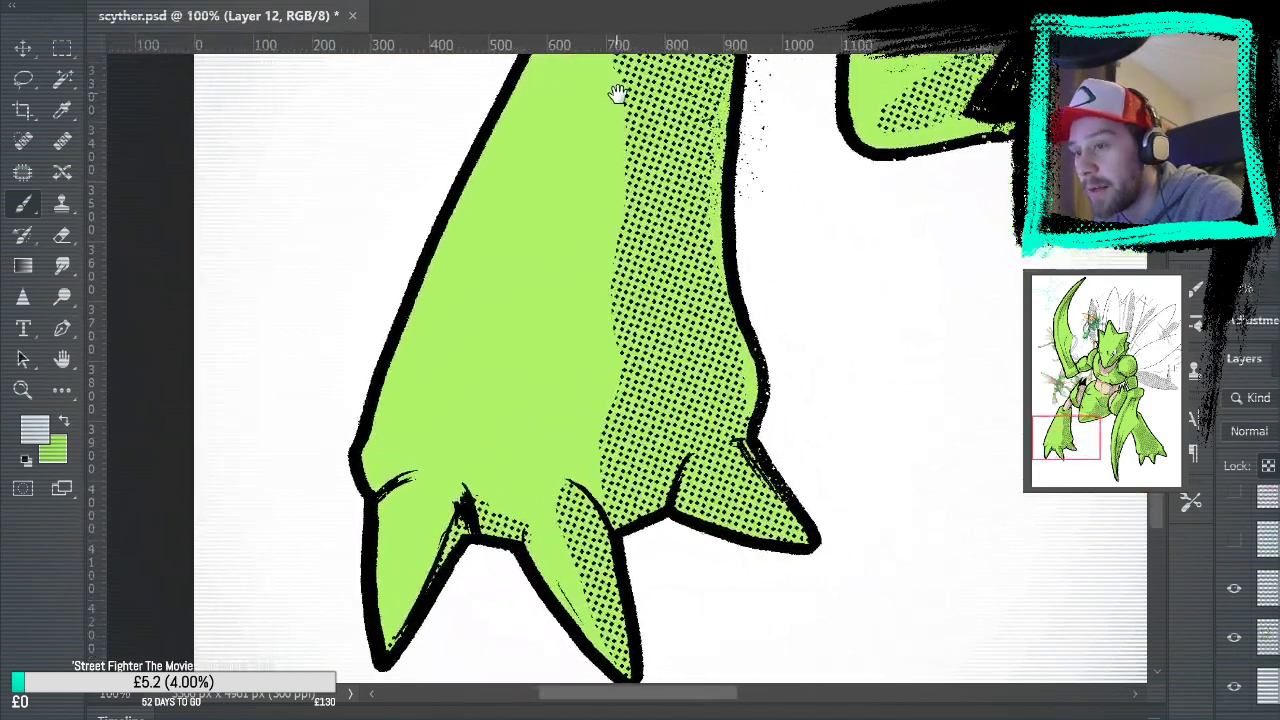
{"action": "mouse_move", "coordinate": [645, 312]}
{"action": "left_mouse_down"}
{"action": "mouse_move", "coordinate": [662, 255]}
{"action": "mouse_move", "coordinate": [670, 248]}
{"action": "mouse_move", "coordinate": [658, 280]}
{"action": "mouse_move", "coordinate": [683, 242]}
{"action": "mouse_move", "coordinate": [712, 236]}
{"action": "mouse_move", "coordinate": [675, 268]}
{"action": "mouse_move", "coordinate": [695, 255]}
{"action": "mouse_move", "coordinate": [718, 265]}
{"action": "mouse_move", "coordinate": [740, 243]}
{"action": "mouse_move", "coordinate": [745, 265]}
{"action": "mouse_move", "coordinate": [718, 320]}
{"action": "mouse_move", "coordinate": [733, 335]}
{"action": "mouse_move", "coordinate": [768, 292]}
{"action": "mouse_move", "coordinate": [795, 320]}
{"action": "left_mouse_up"}
{"action": "mouse_move", "coordinate": [492, 350]}
{"action": "left_mouse_down"}
{"action": "mouse_move", "coordinate": [515, 285]}
{"action": "mouse_move", "coordinate": [550, 272]}
{"action": "mouse_move", "coordinate": [585, 380]}
{"action": "left_mouse_up"}
{"action": "mouse_move", "coordinate": [617, 471]}
{"action": "left_mouse_down"}
{"action": "mouse_move", "coordinate": [570, 350]}
{"action": "mouse_move", "coordinate": [600, 450]}
{"action": "mouse_move", "coordinate": [540, 320]}
{"action": "mouse_move", "coordinate": [535, 405]}
{"action": "mouse_move", "coordinate": [588, 455]}
{"action": "mouse_move", "coordinate": [575, 435]}
{"action": "left_mouse_up"}
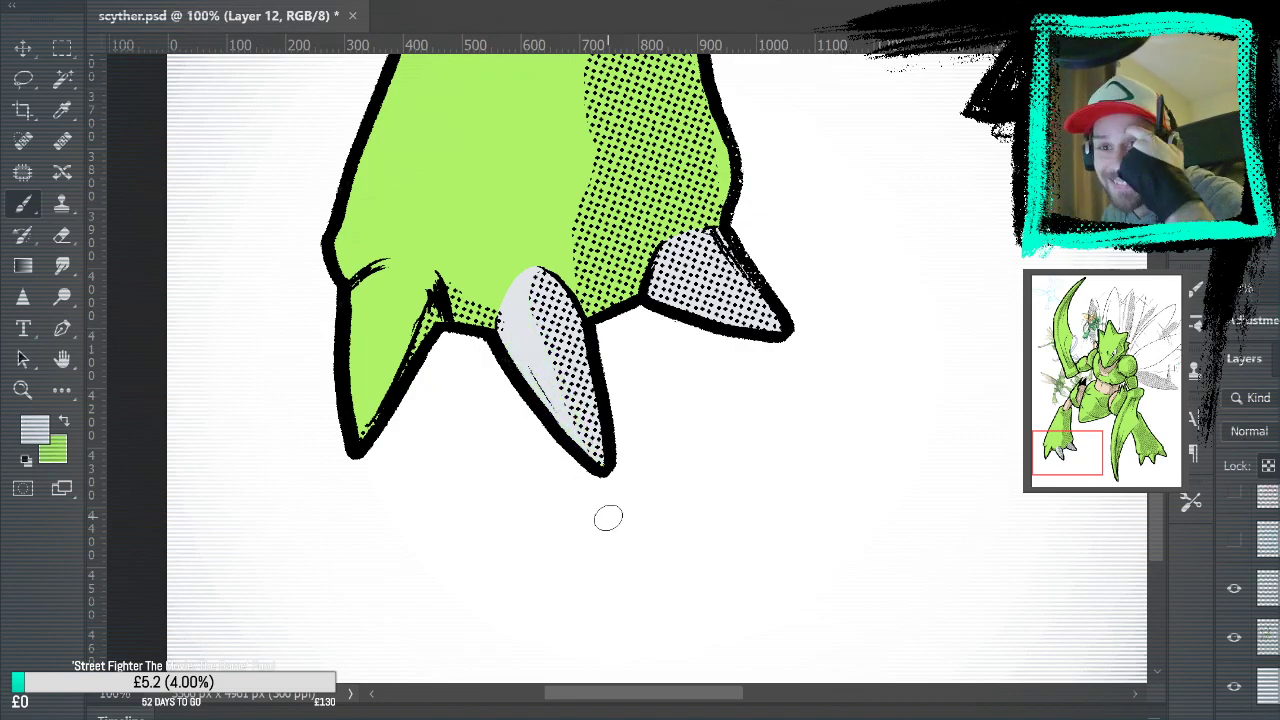
{"action": "mouse_move", "coordinate": [358, 284]}
{"action": "left_mouse_down"}
{"action": "mouse_move", "coordinate": [401, 271]}
{"action": "mouse_move", "coordinate": [361, 284]}
{"action": "mouse_move", "coordinate": [381, 267]}
{"action": "mouse_move", "coordinate": [400, 272]}
{"action": "mouse_move", "coordinate": [428, 330]}
{"action": "left_mouse_up"}
{"action": "key", "text": "ctrl+z"}
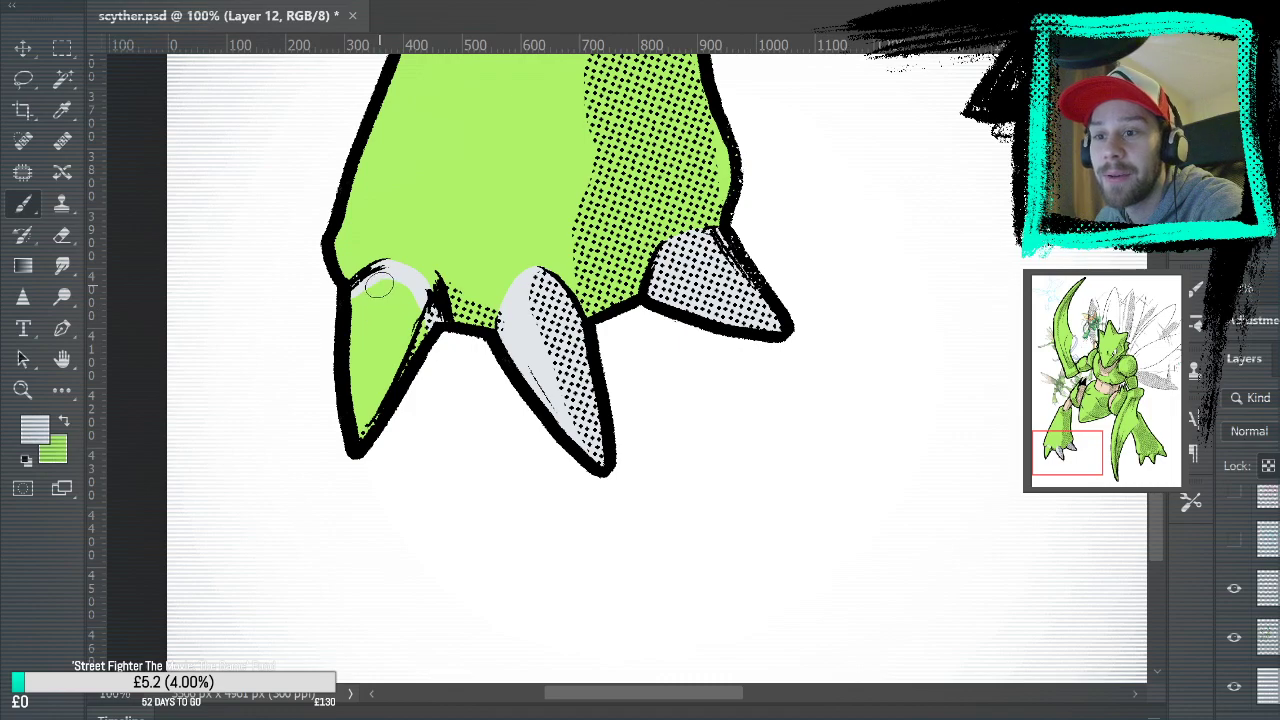
{"action": "mouse_move", "coordinate": [390, 268]}
{"action": "left_mouse_down"}
{"action": "mouse_move", "coordinate": [432, 292]}
{"action": "mouse_move", "coordinate": [392, 264]}
{"action": "mouse_move", "coordinate": [419, 271]}
{"action": "mouse_move", "coordinate": [442, 336]}
{"action": "mouse_move", "coordinate": [432, 329]}
{"action": "mouse_move", "coordinate": [426, 362]}
{"action": "mouse_move", "coordinate": [392, 301]}
{"action": "mouse_move", "coordinate": [365, 302]}
{"action": "mouse_move", "coordinate": [364, 284]}
{"action": "mouse_move", "coordinate": [406, 400]}
{"action": "mouse_move", "coordinate": [399, 319]}
{"action": "left_mouse_up"}
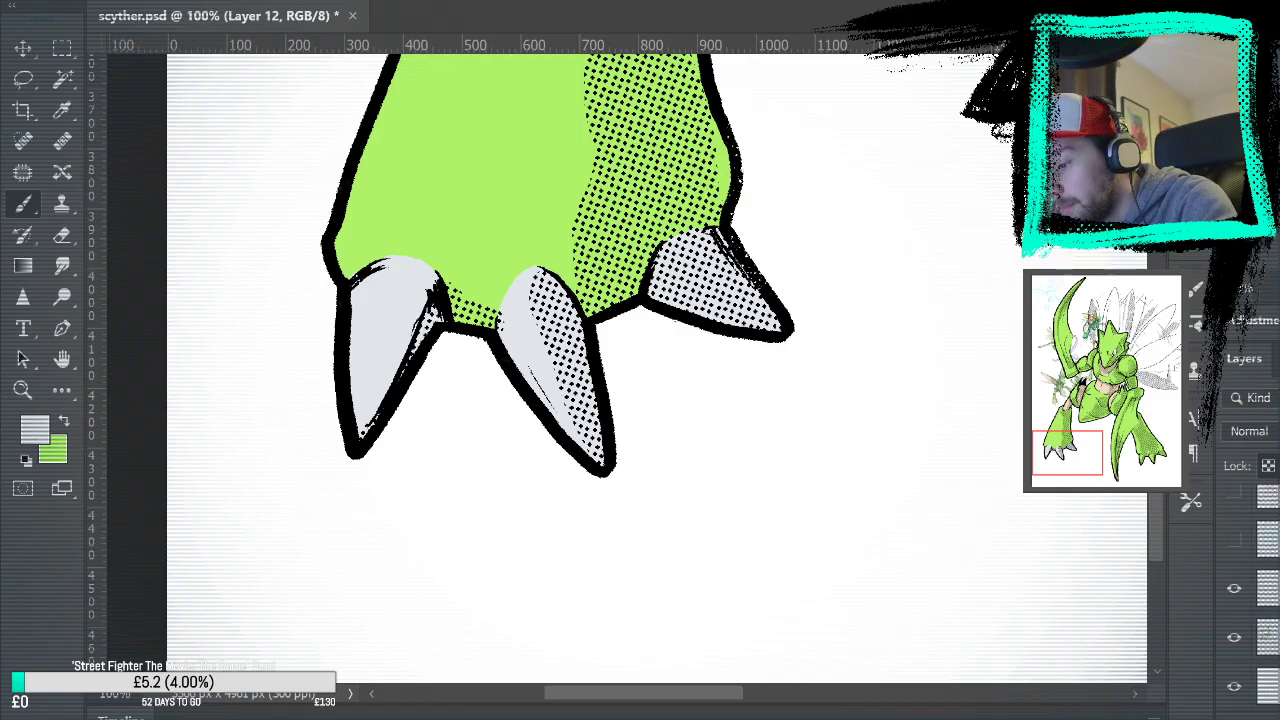
Brush a pale grey border inside the lower end of the raised scythe's blade, along both of its edges
{"action": "left_click_drag", "start_coordinate": [775, 157], "coordinate": [718, 467]}
{"action": "mouse_move", "coordinate": [756, 240]}
{"action": "left_mouse_down"}
{"action": "mouse_move", "coordinate": [712, 348]}
{"action": "mouse_move", "coordinate": [707, 328]}
{"action": "left_mouse_up"}
{"action": "mouse_move", "coordinate": [490, 330]}
{"action": "left_mouse_down"}
{"action": "mouse_move", "coordinate": [482, 292]}
{"action": "mouse_move", "coordinate": [498, 380]}
{"action": "mouse_move", "coordinate": [558, 475]}
{"action": "mouse_move", "coordinate": [520, 405]}
{"action": "mouse_move", "coordinate": [565, 535]}
{"action": "mouse_move", "coordinate": [541, 470]}
{"action": "mouse_move", "coordinate": [564, 530]}
{"action": "mouse_move", "coordinate": [598, 525]}
{"action": "mouse_move", "coordinate": [575, 530]}
{"action": "mouse_move", "coordinate": [636, 495]}
{"action": "mouse_move", "coordinate": [593, 398]}
{"action": "mouse_move", "coordinate": [578, 305]}
{"action": "mouse_move", "coordinate": [580, 165]}
{"action": "left_mouse_up"}
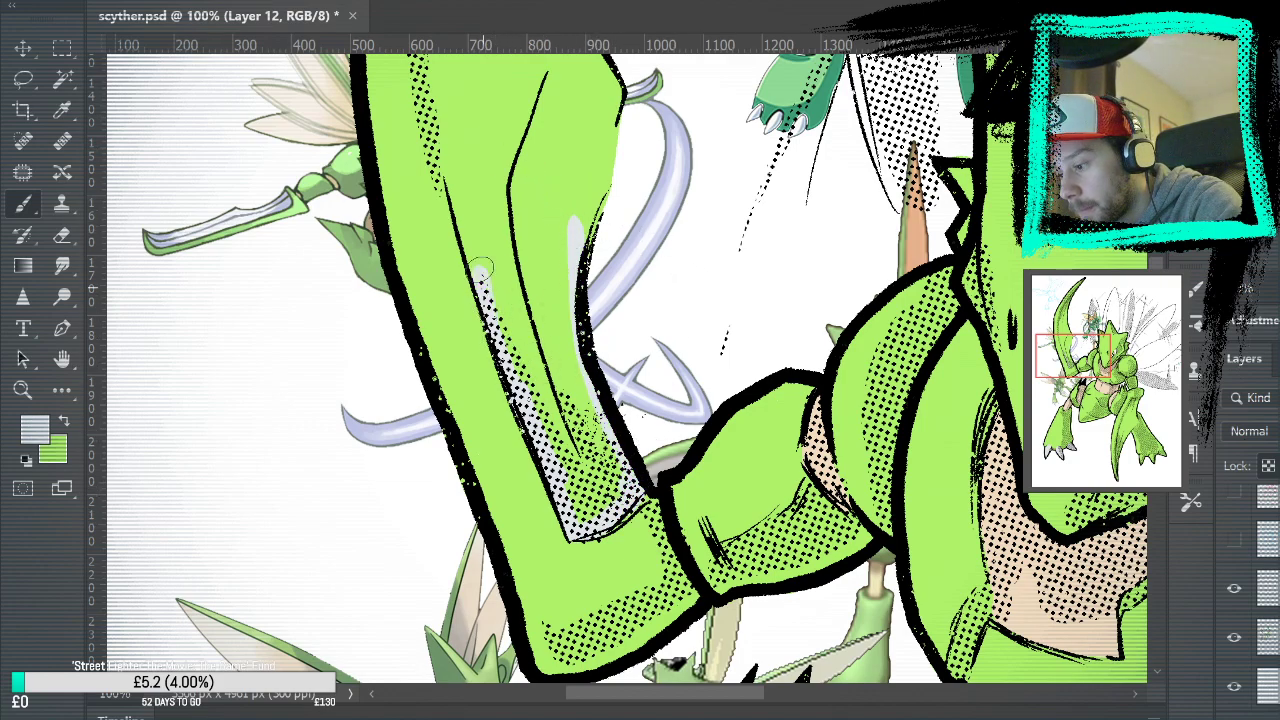
Extend the pale grey border up along the blade's inner line through the middle of the raised scythe, redoing the stroke until it follows the line
{"action": "left_click_drag", "start_coordinate": [510, 175], "coordinate": [674, 545]}
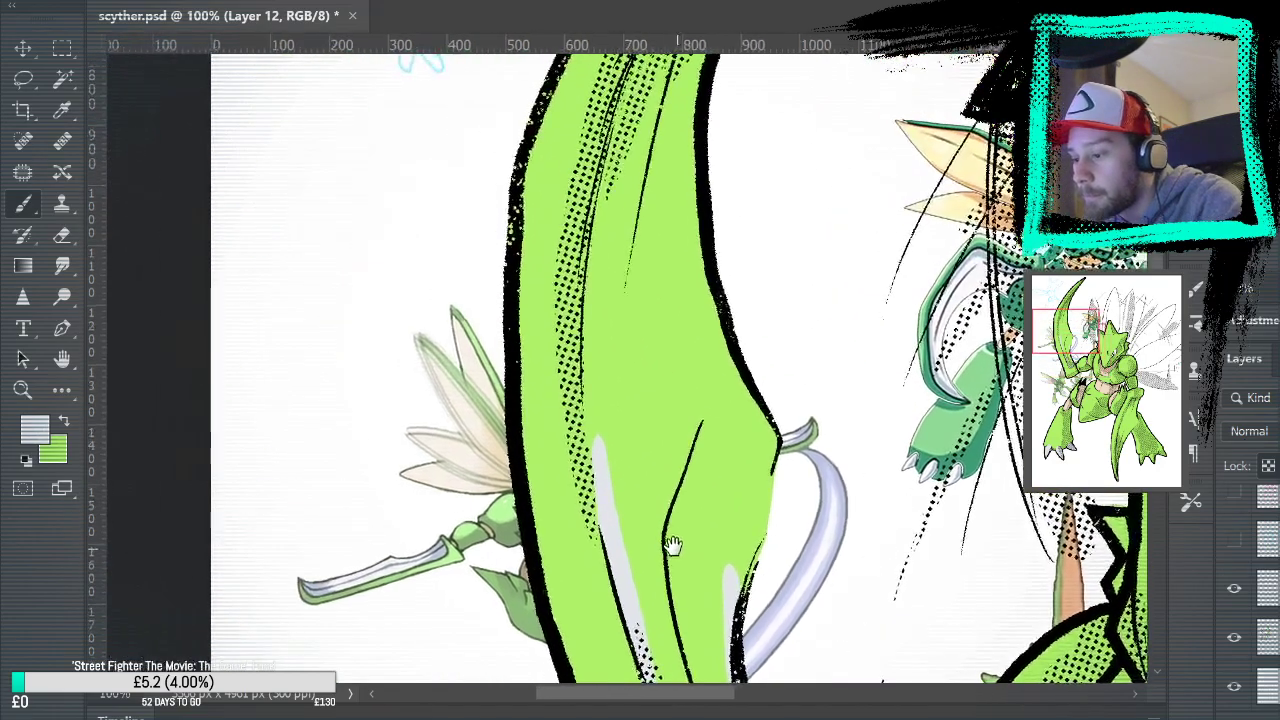
{"action": "mouse_move", "coordinate": [603, 498]}
{"action": "left_mouse_down"}
{"action": "mouse_move", "coordinate": [588, 400]}
{"action": "mouse_move", "coordinate": [594, 280]}
{"action": "mouse_move", "coordinate": [617, 466]}
{"action": "mouse_move", "coordinate": [623, 277]}
{"action": "left_mouse_up"}
{"action": "key", "text": "ctrl+z"}
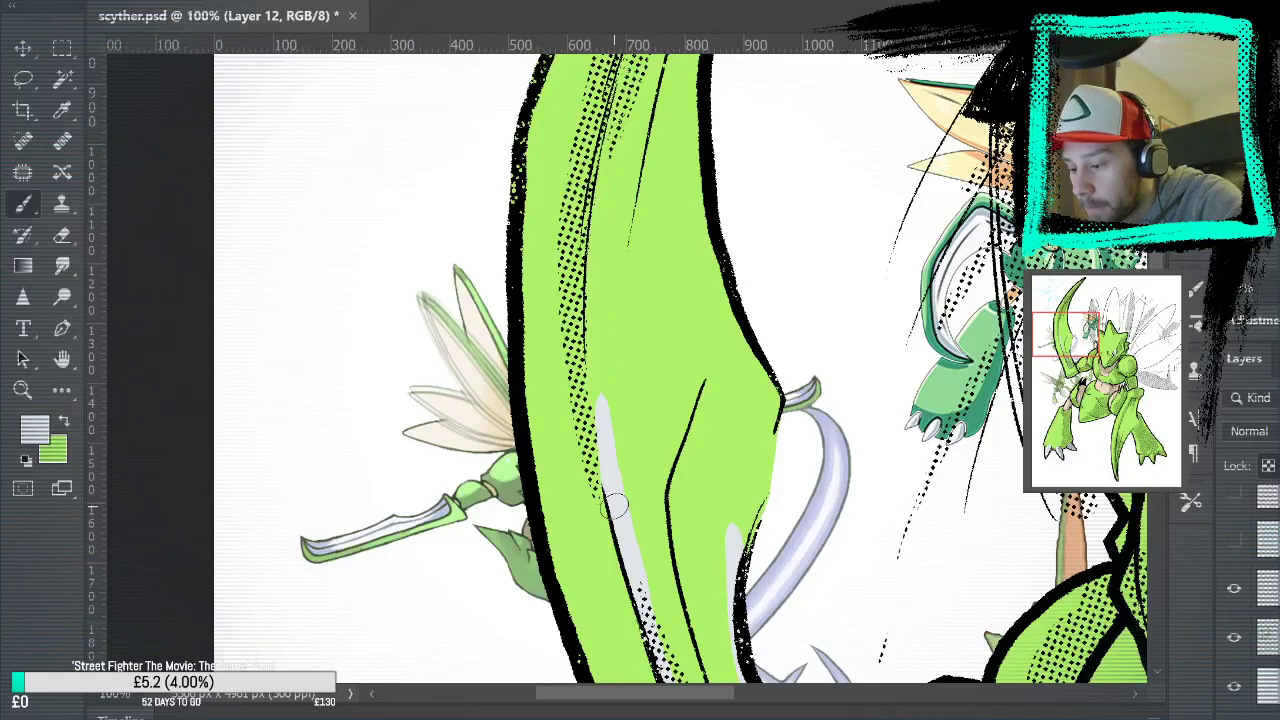
{"action": "mouse_move", "coordinate": [597, 412]}
{"action": "left_mouse_down"}
{"action": "mouse_move", "coordinate": [593, 308]}
{"action": "mouse_move", "coordinate": [604, 158]}
{"action": "left_mouse_up"}
{"action": "key", "text": "ctrl+z"}
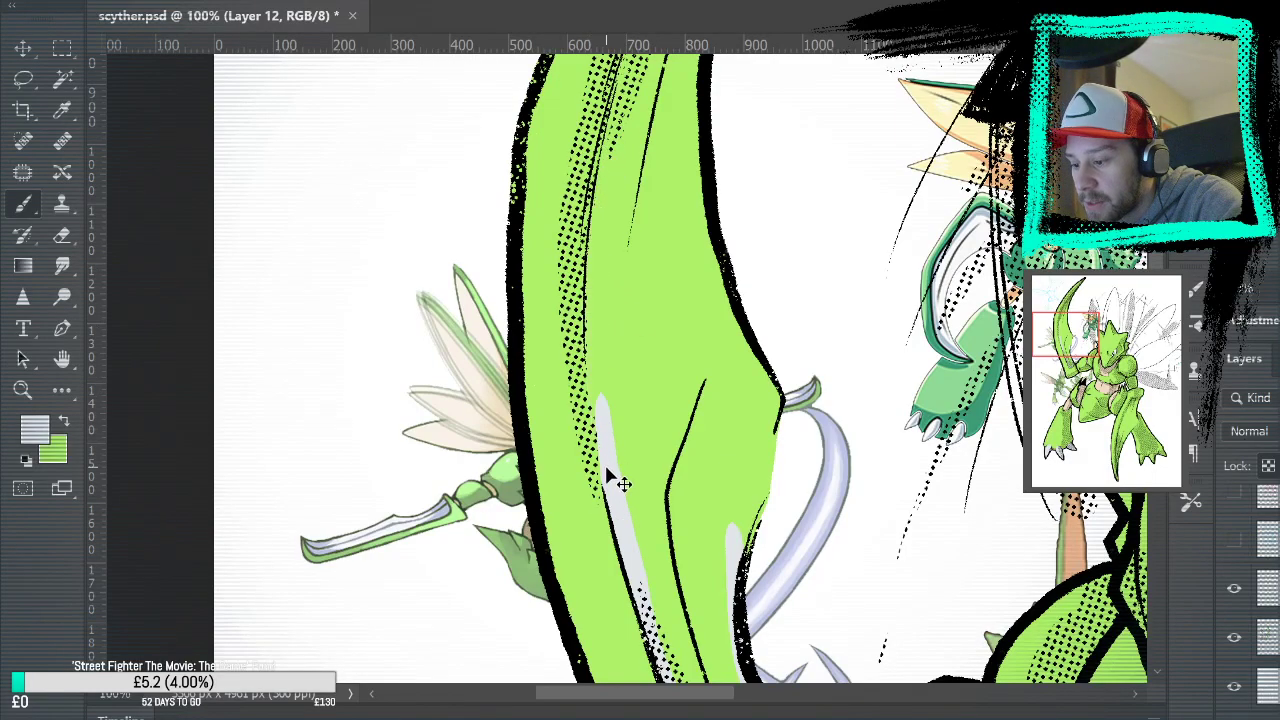
{"action": "mouse_move", "coordinate": [598, 405]}
{"action": "left_mouse_down"}
{"action": "mouse_move", "coordinate": [590, 250]}
{"action": "mouse_move", "coordinate": [610, 150]}
{"action": "left_mouse_up"}
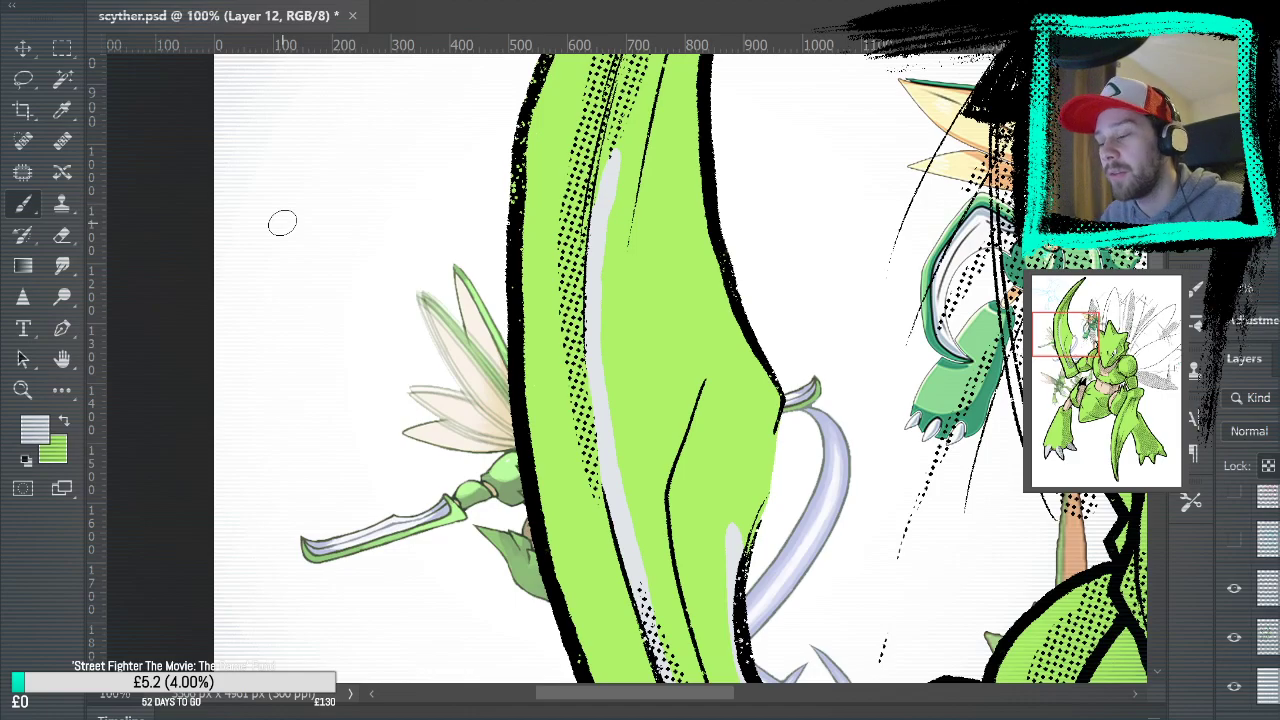
Continue the pale grey border to the raised scythe's tip and fill the enclosed blade area with the Paint Bucket
{"action": "scroll", "coordinate": [640, 329], "scroll_direction": "up", "scroll_amount": 5}
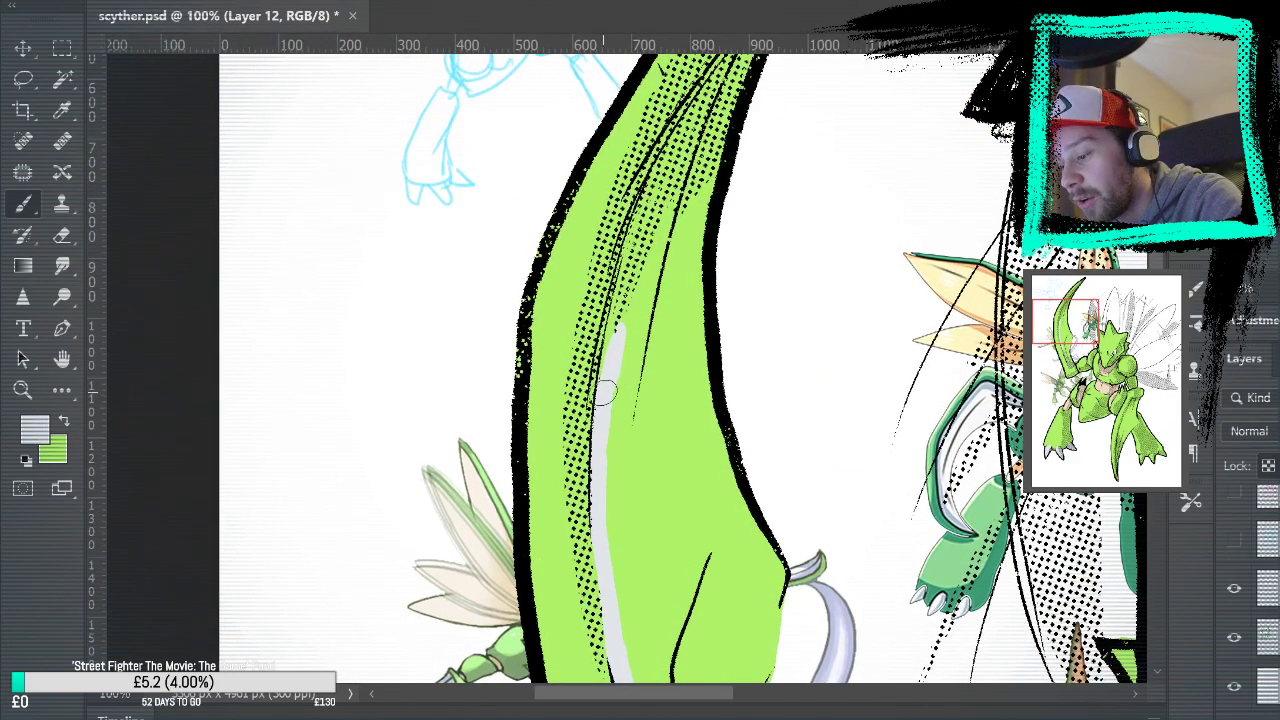
{"action": "left_click_drag", "start_coordinate": [622, 285], "coordinate": [655, 190]}
{"action": "left_click_drag", "start_coordinate": [651, 300], "coordinate": [626, 480]}
{"action": "mouse_move", "coordinate": [625, 400]}
{"action": "left_mouse_down"}
{"action": "mouse_move", "coordinate": [675, 285]}
{"action": "mouse_move", "coordinate": [795, 135]}
{"action": "left_mouse_up"}
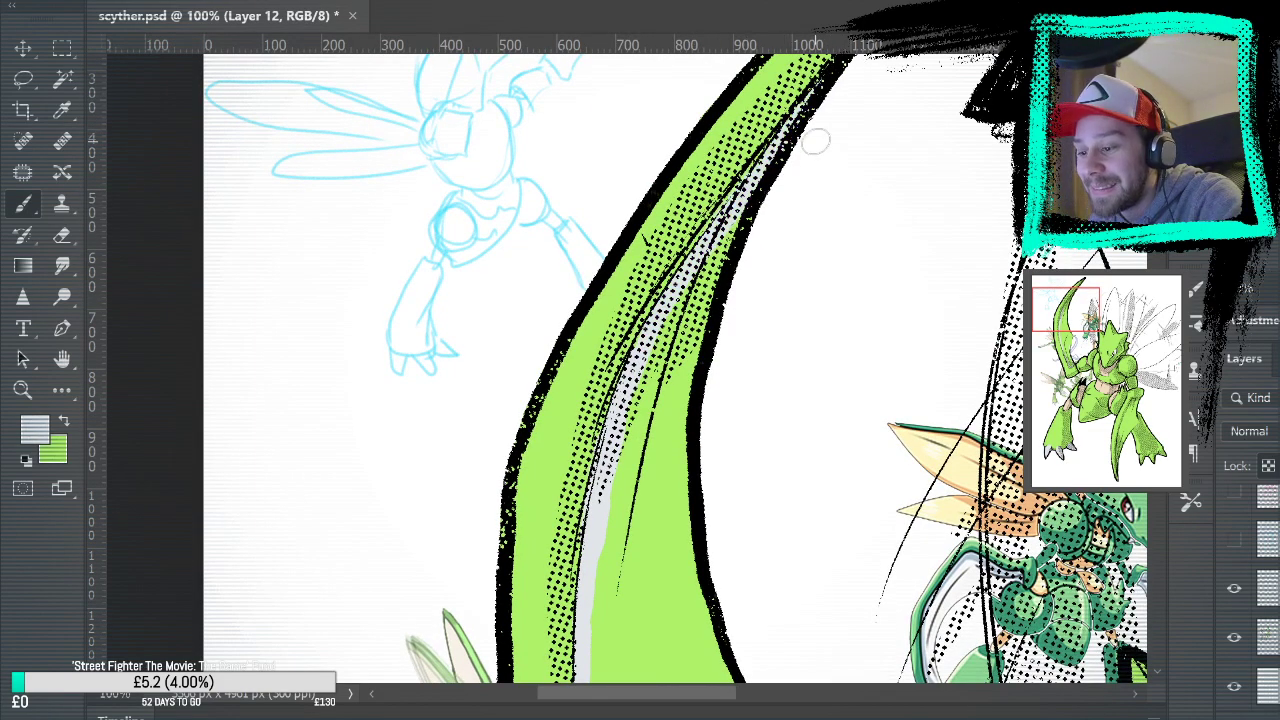
{"action": "left_click", "coordinate": [62, 390]}
{"action": "left_click", "coordinate": [700, 472]}
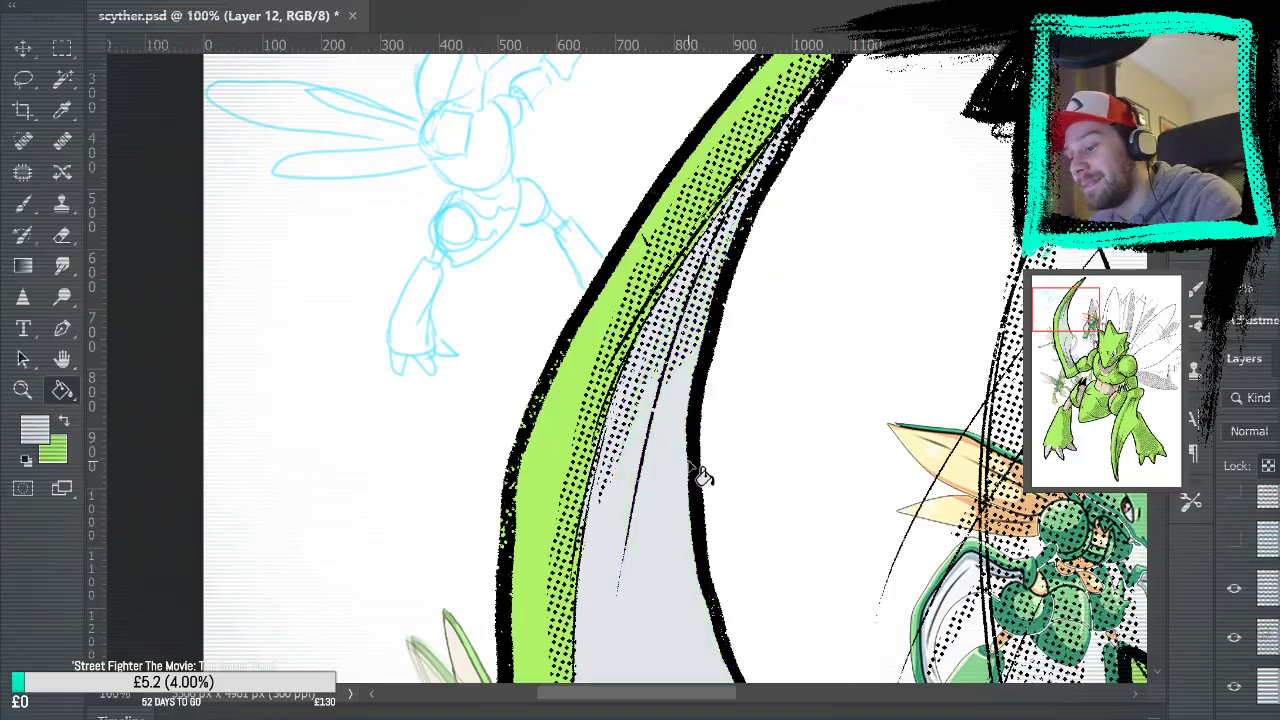
{"action": "key", "text": "b"}
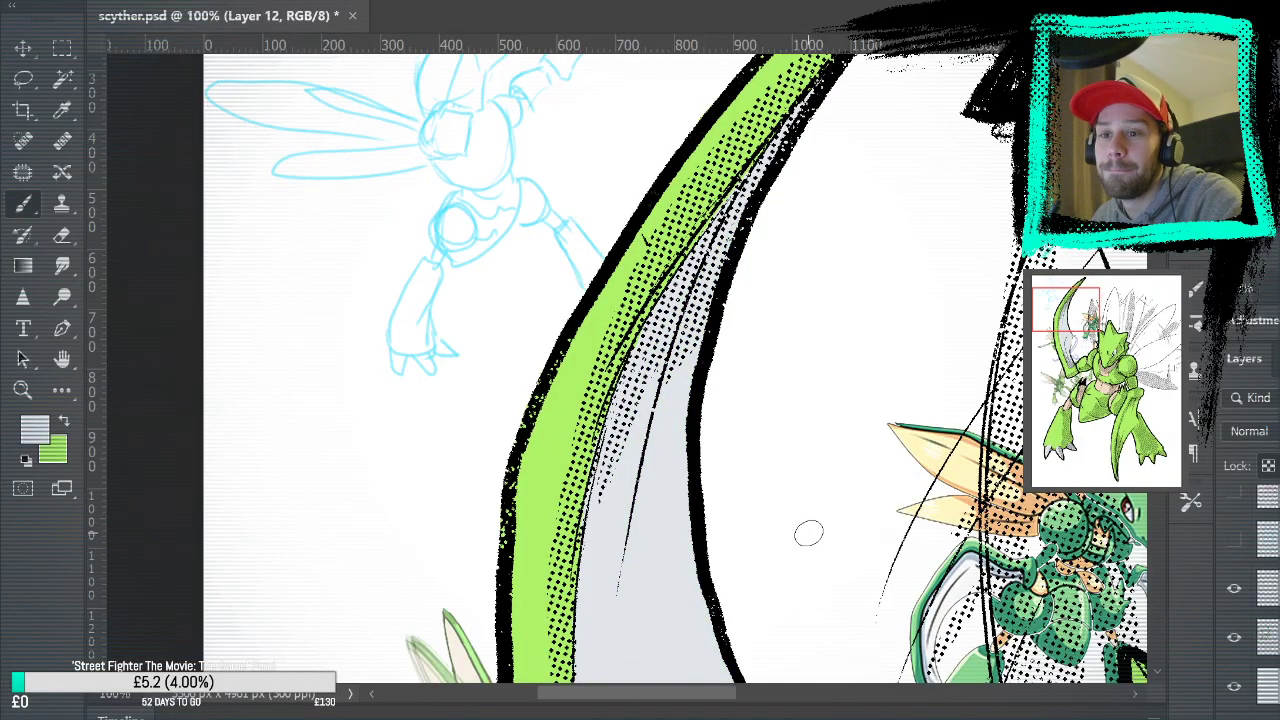
Save scyther.psd, close it and reopen it from the recent files
{"action": "left_click_drag", "start_coordinate": [798, 520], "coordinate": [700, 162]}
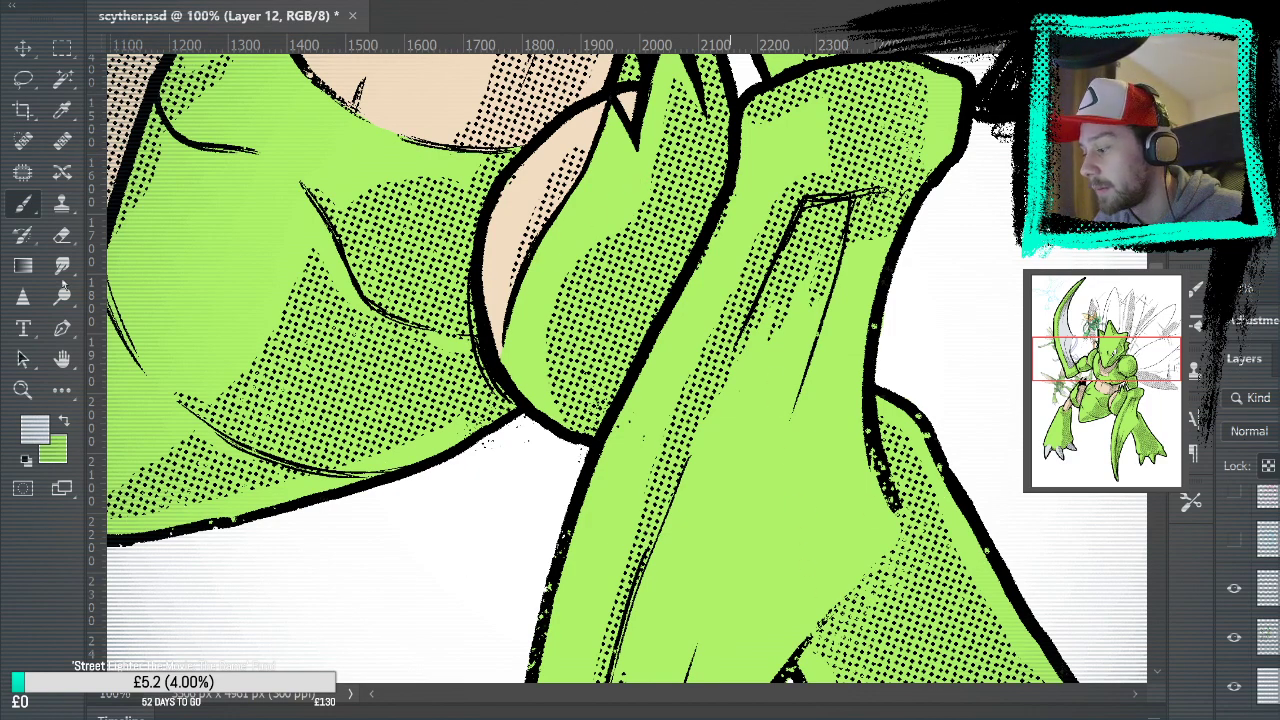
{"action": "left_click", "coordinate": [62, 360]}
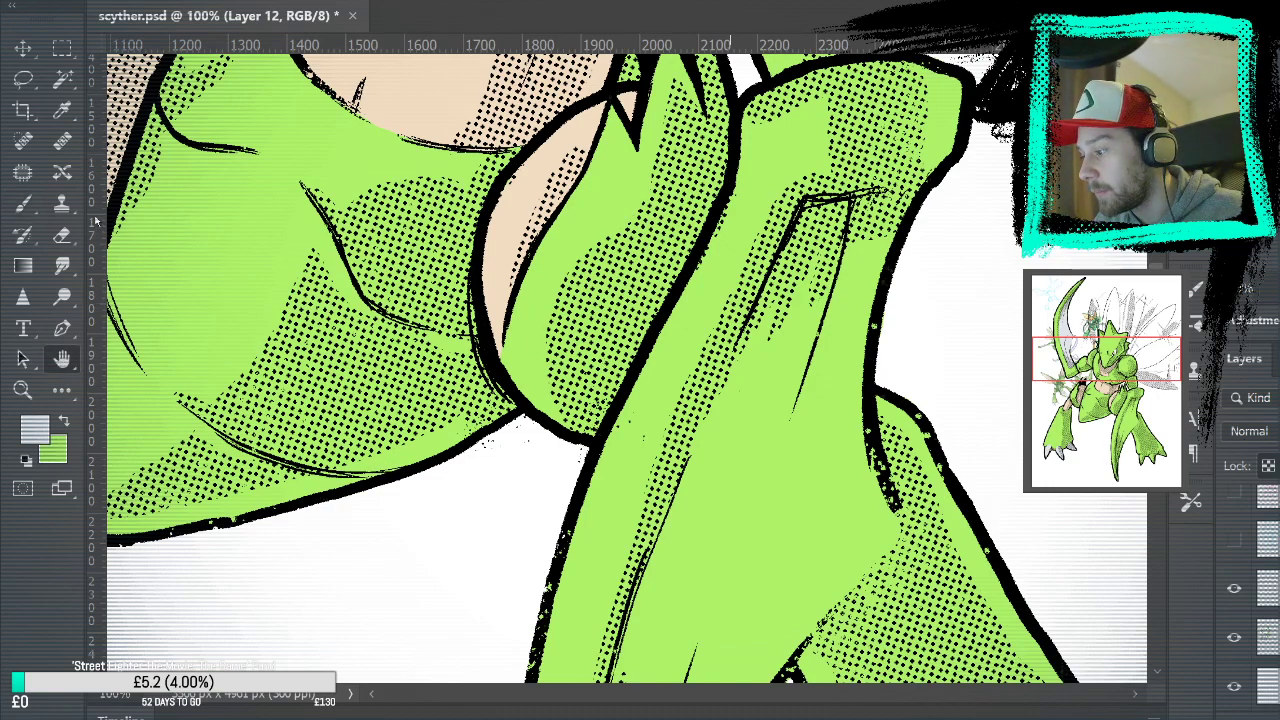
{"action": "key", "text": "ctrl+s"}
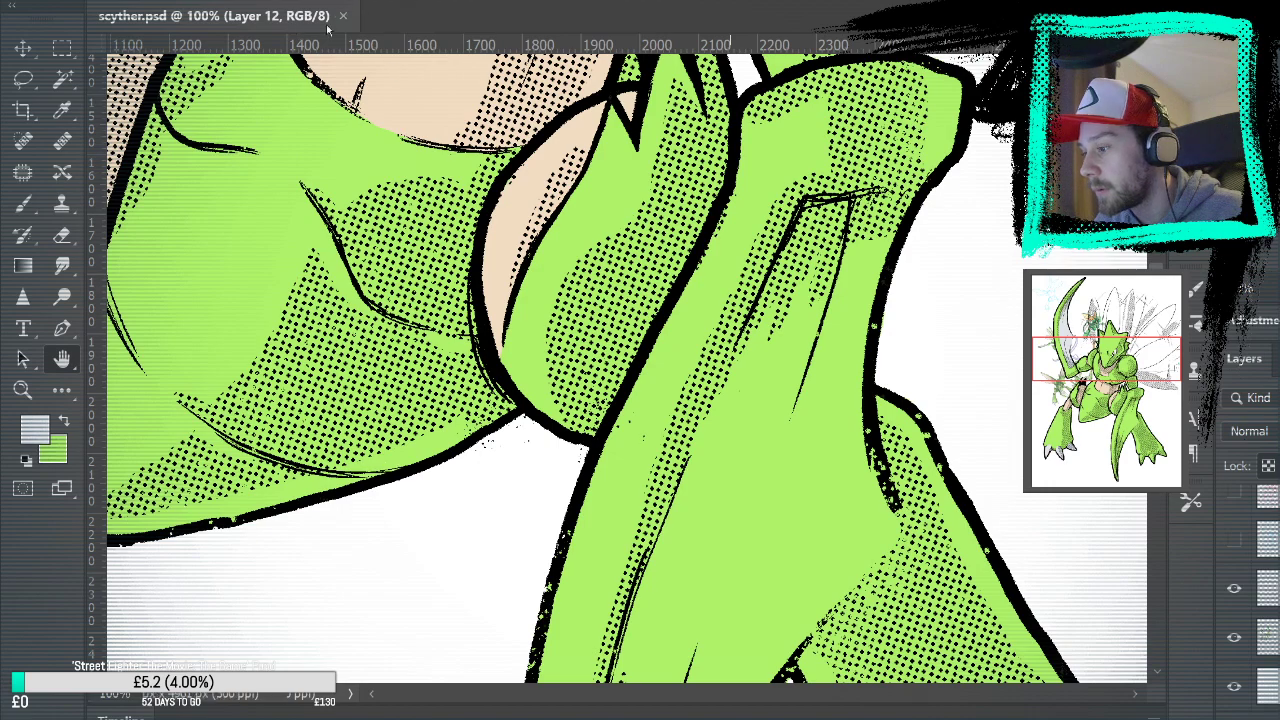
{"action": "left_click", "coordinate": [342, 16]}
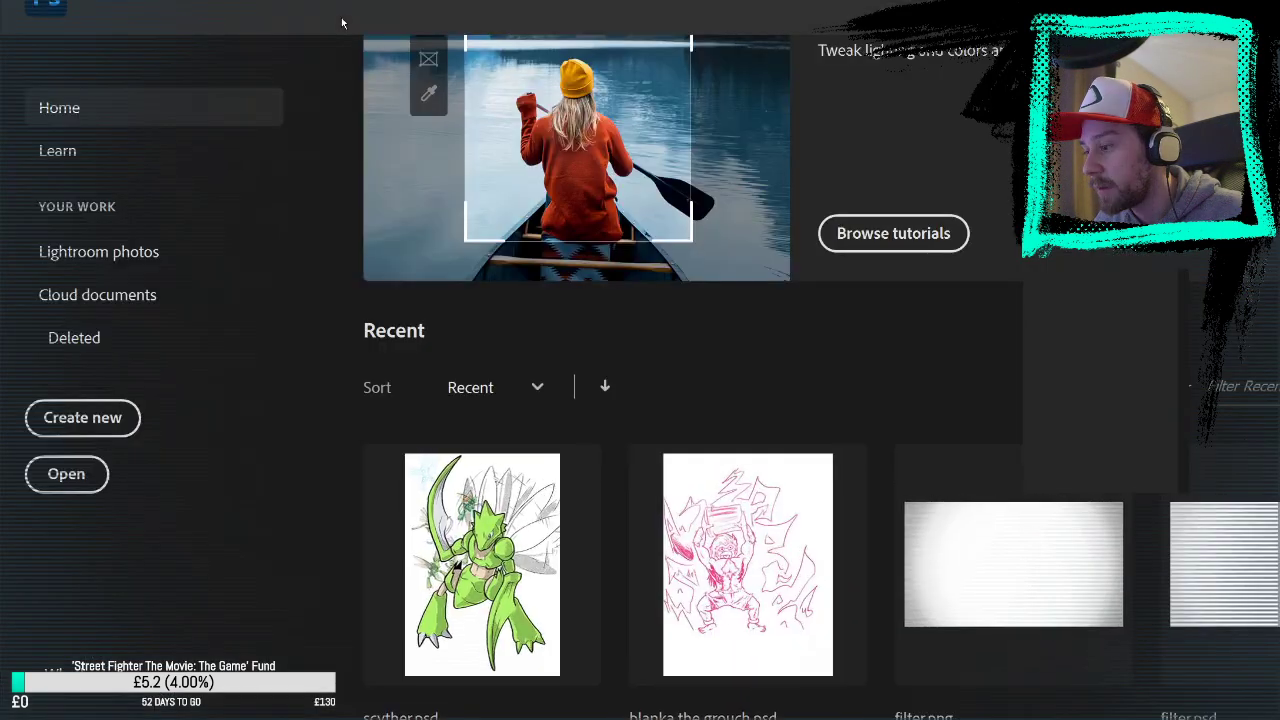
{"action": "left_click", "coordinate": [500, 595]}
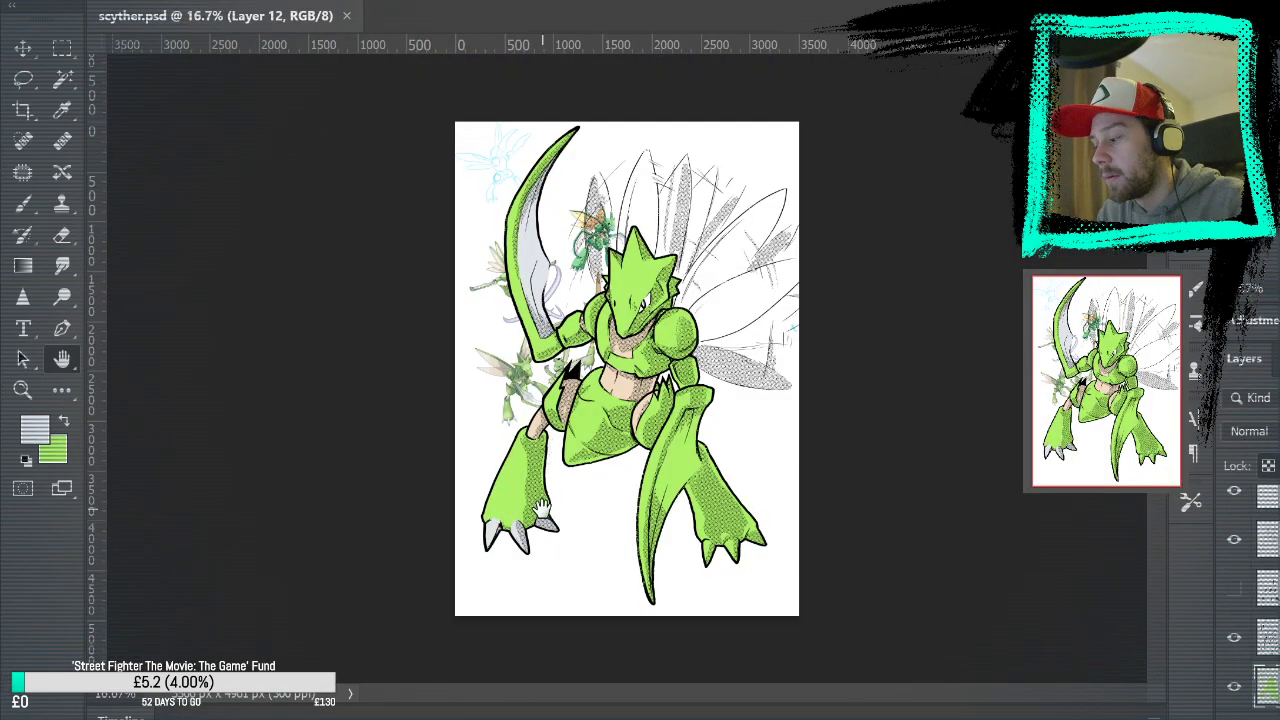
Brush pale grey across the bases of the three claws on the foot behind the lowered scythe
{"action": "left_click", "coordinate": [22, 390]}
{"action": "left_click", "coordinate": [705, 341]}
{"action": "left_click", "coordinate": [705, 341]}
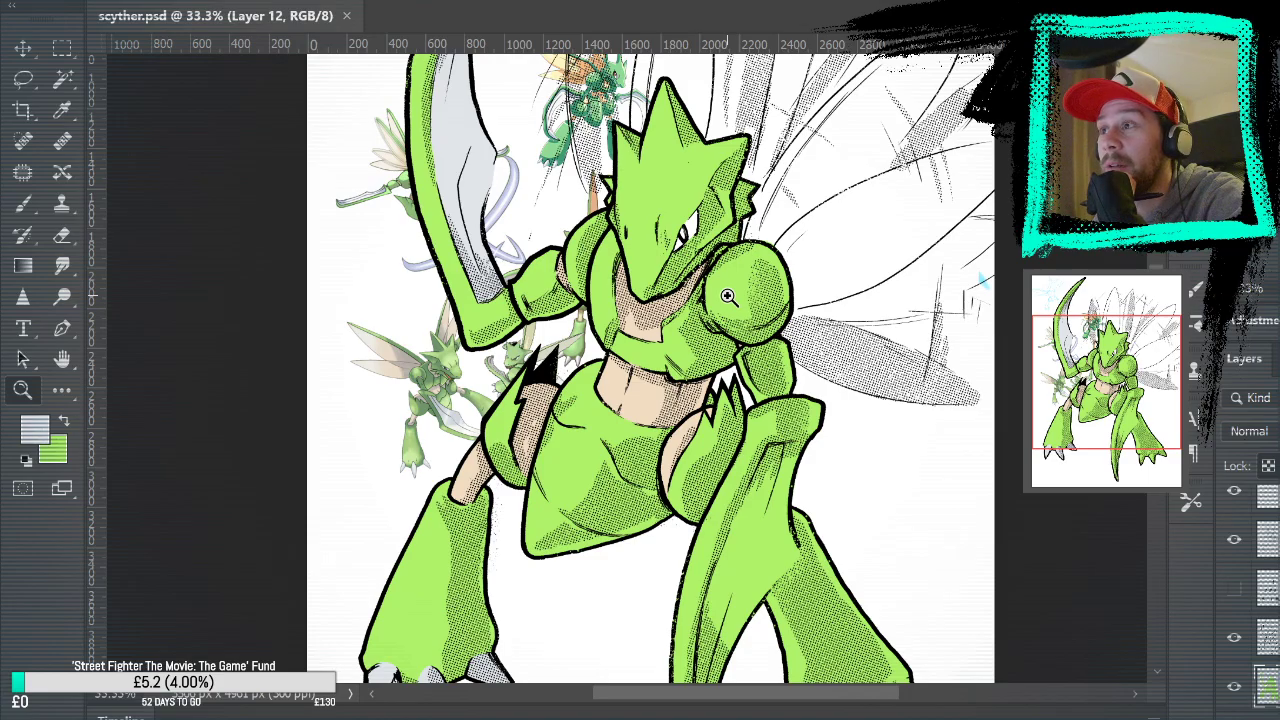
{"action": "scroll", "coordinate": [728, 297], "scroll_direction": "down", "scroll_amount": 5}
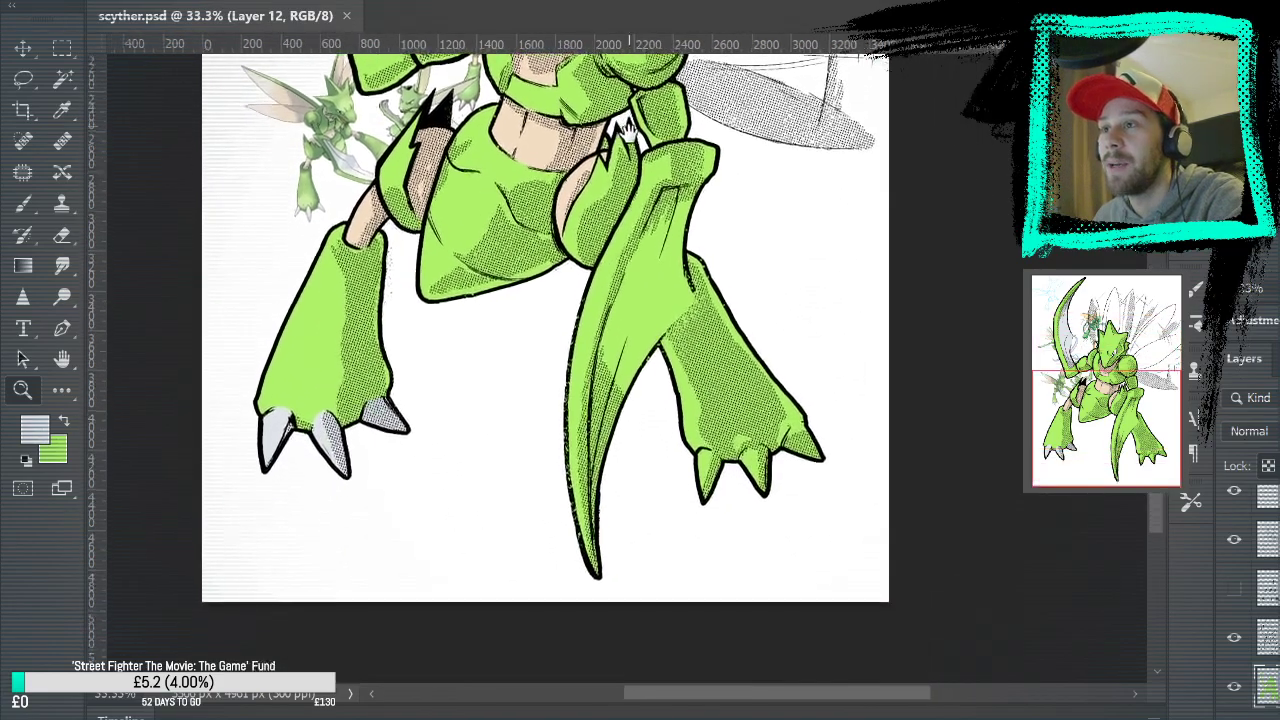
{"action": "left_click", "coordinate": [634, 331]}
{"action": "left_click_drag", "start_coordinate": [711, 372], "coordinate": [636, 206]}
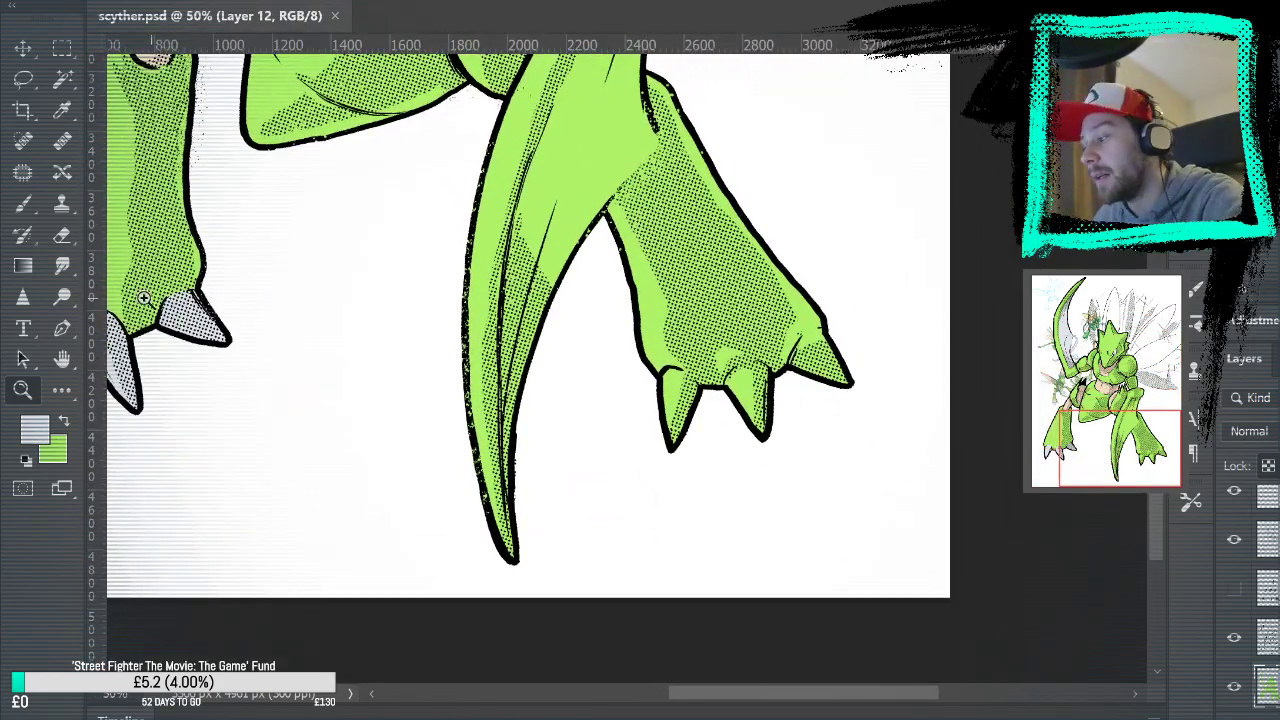
{"action": "key", "text": "b"}
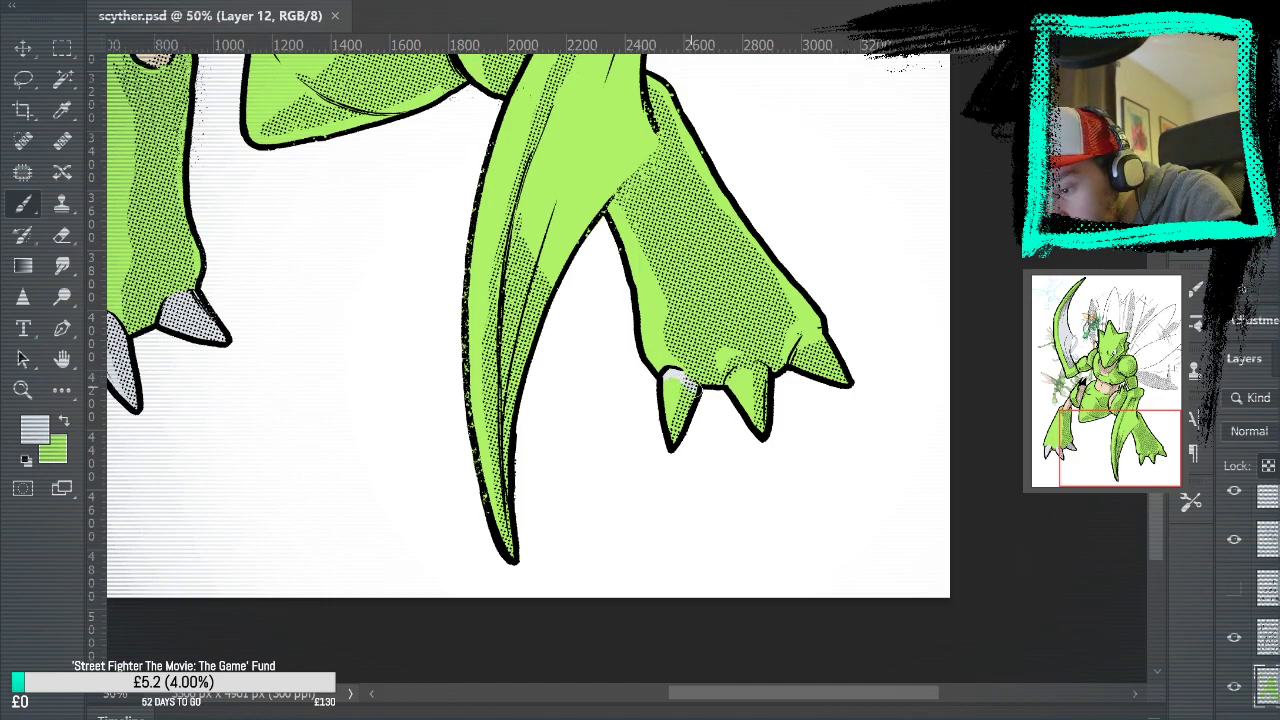
{"action": "mouse_move", "coordinate": [680, 374]}
{"action": "left_mouse_down"}
{"action": "mouse_move", "coordinate": [776, 380]}
{"action": "mouse_move", "coordinate": [826, 333]}
{"action": "left_mouse_up"}
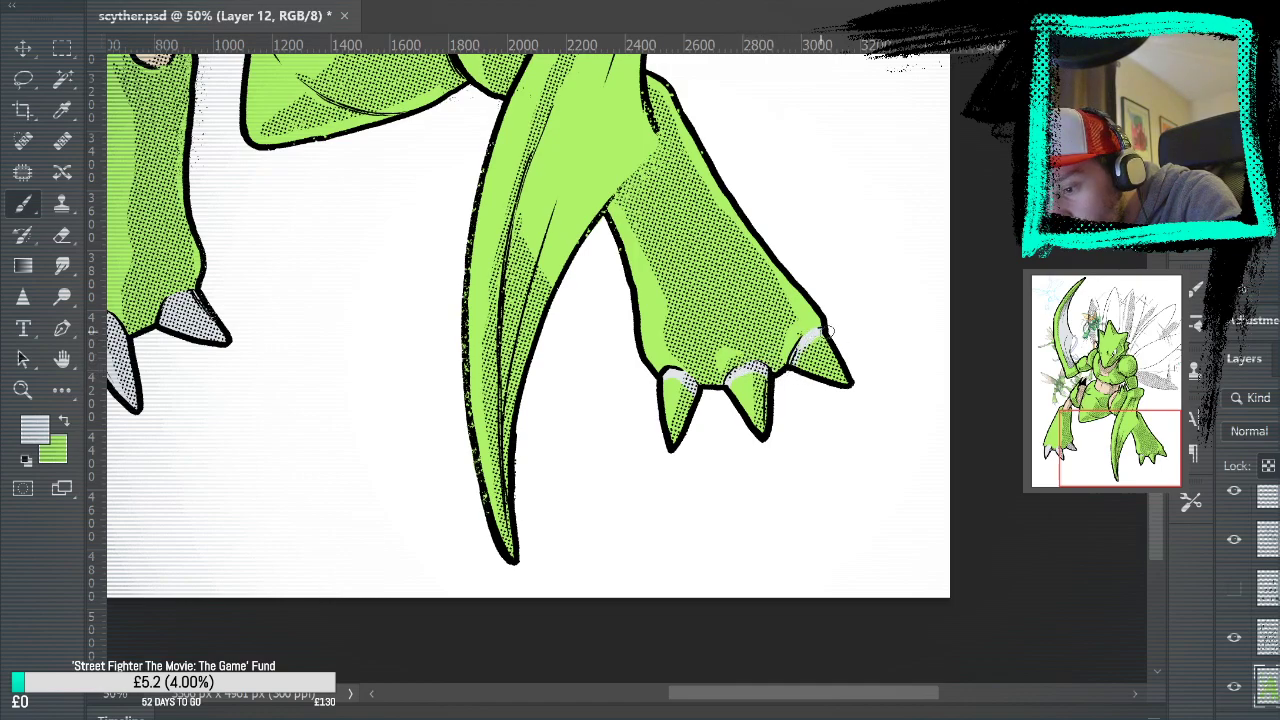
Fill the remaining green of that foot's three claws with pale grey using the Paint Bucket
{"action": "key", "text": "g"}
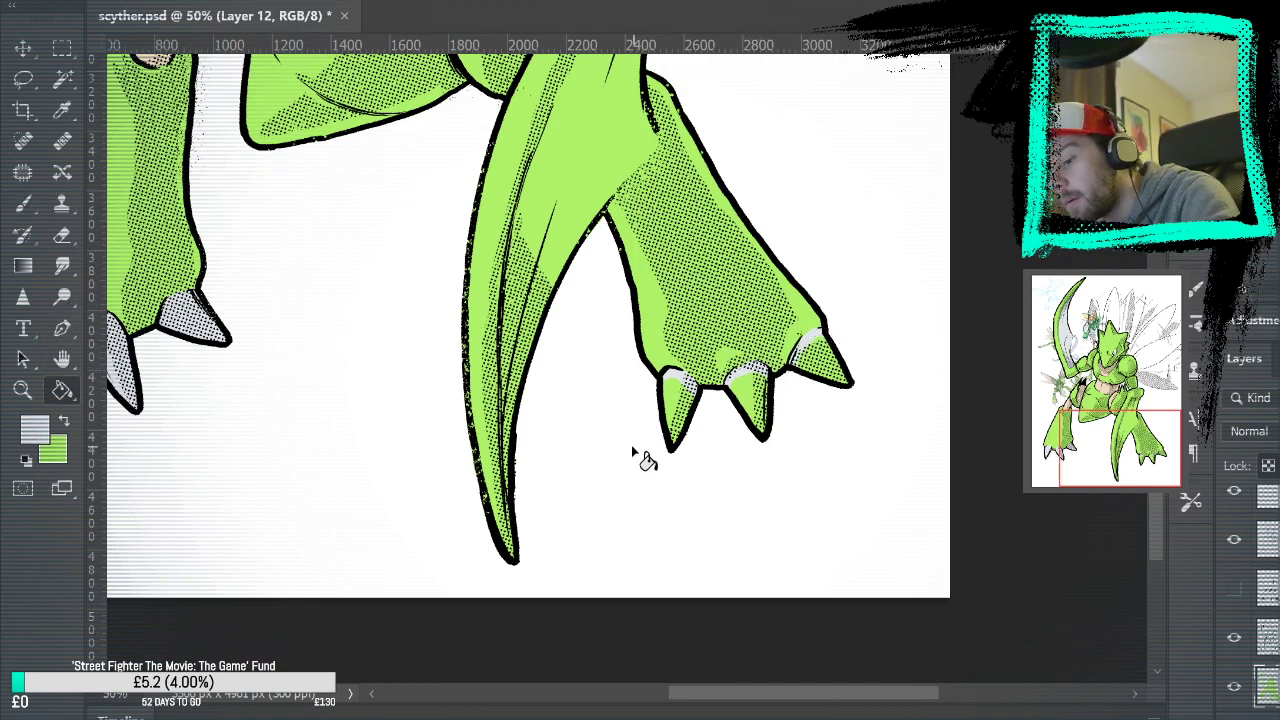
{"action": "left_click", "coordinate": [680, 405]}
{"action": "left_click", "coordinate": [752, 400]}
{"action": "left_click", "coordinate": [843, 380]}
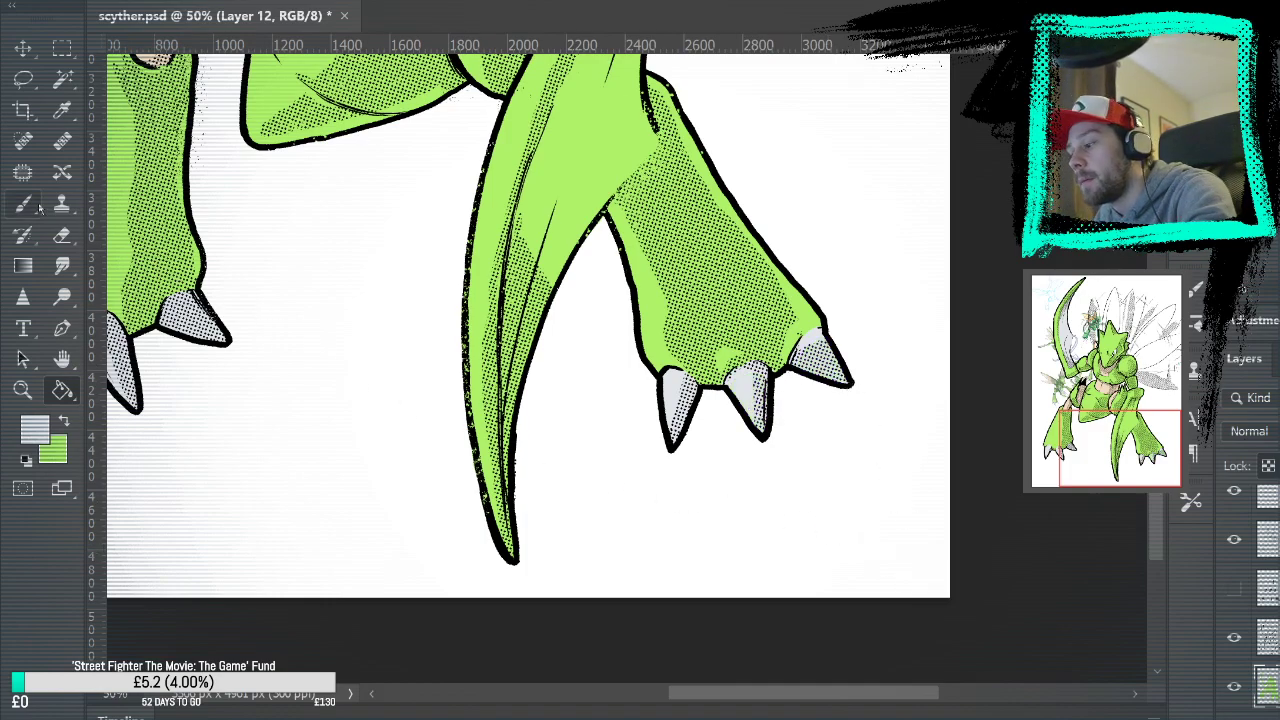
Brush a pale grey border along the inner line of the lowered scythe's blade, undoing and redoing the stroke to follow the line
{"action": "key", "text": "b"}
{"action": "mouse_move", "coordinate": [875, 237]}
{"action": "left_mouse_down"}
{"action": "mouse_move", "coordinate": [893, 357]}
{"action": "mouse_move", "coordinate": [874, 323]}
{"action": "left_mouse_up"}
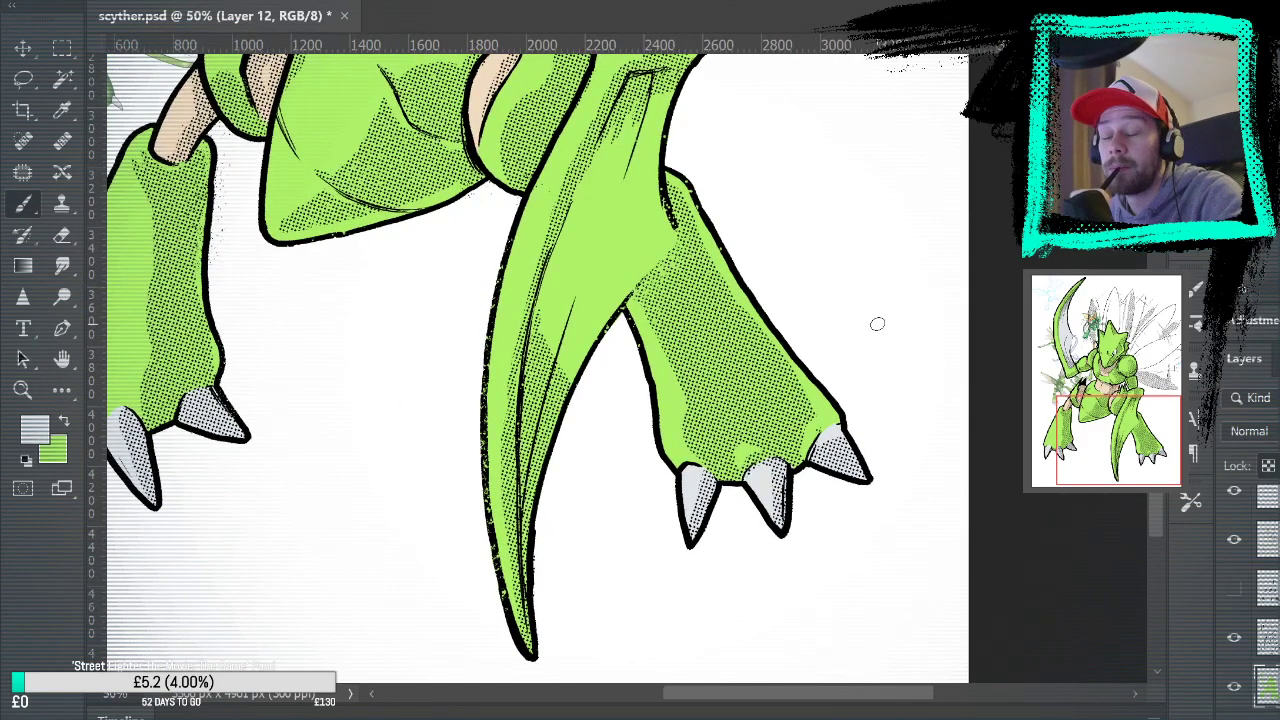
{"action": "mouse_move", "coordinate": [528, 586]}
{"action": "left_mouse_down"}
{"action": "mouse_move", "coordinate": [522, 420]}
{"action": "mouse_move", "coordinate": [545, 271]}
{"action": "mouse_move", "coordinate": [531, 534]}
{"action": "mouse_move", "coordinate": [530, 459]}
{"action": "mouse_move", "coordinate": [583, 346]}
{"action": "left_mouse_up"}
{"action": "key", "text": "ctrl+s"}
{"action": "key", "text": "ctrl+z"}
{"action": "left_click_drag", "start_coordinate": [510, 510], "coordinate": [588, 328]}
{"action": "key", "text": "ctrl+z"}
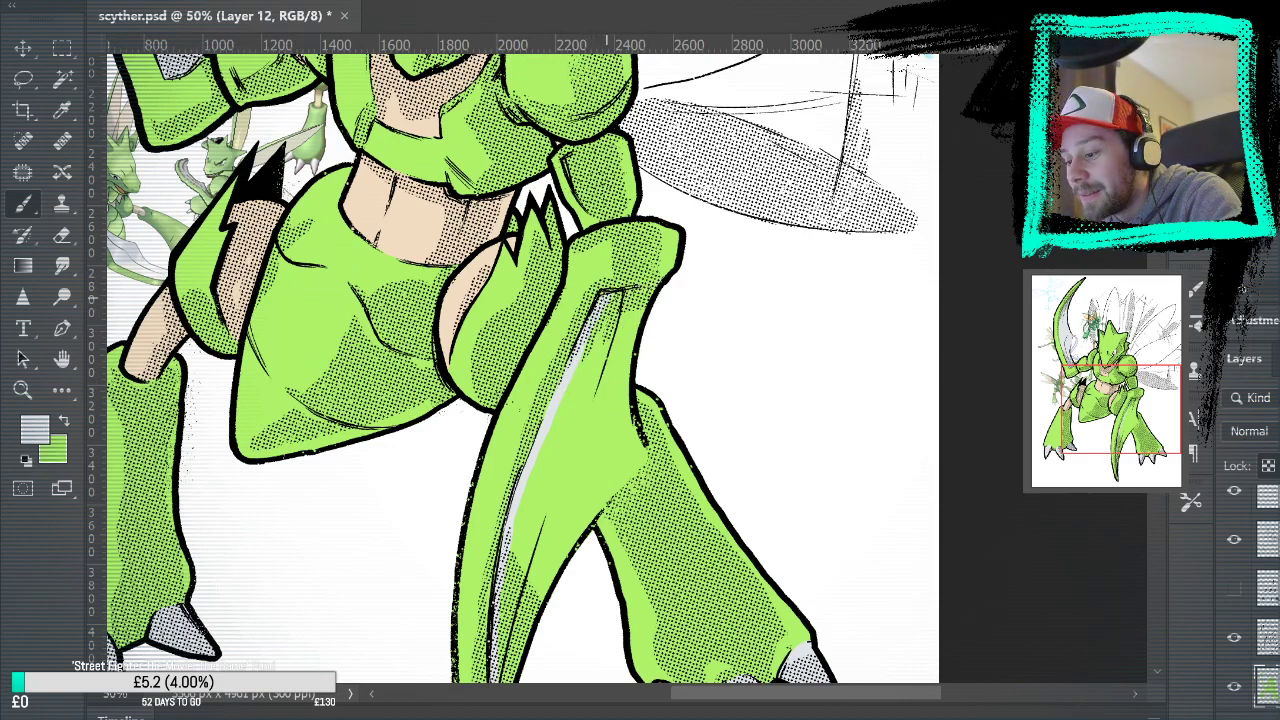
Continue the pale grey border across the top of the lowered scythe's blade and down its outer cutting edge
{"action": "mouse_move", "coordinate": [596, 335]}
{"action": "left_mouse_down"}
{"action": "mouse_move", "coordinate": [600, 300]}
{"action": "mouse_move", "coordinate": [656, 284]}
{"action": "left_mouse_up"}
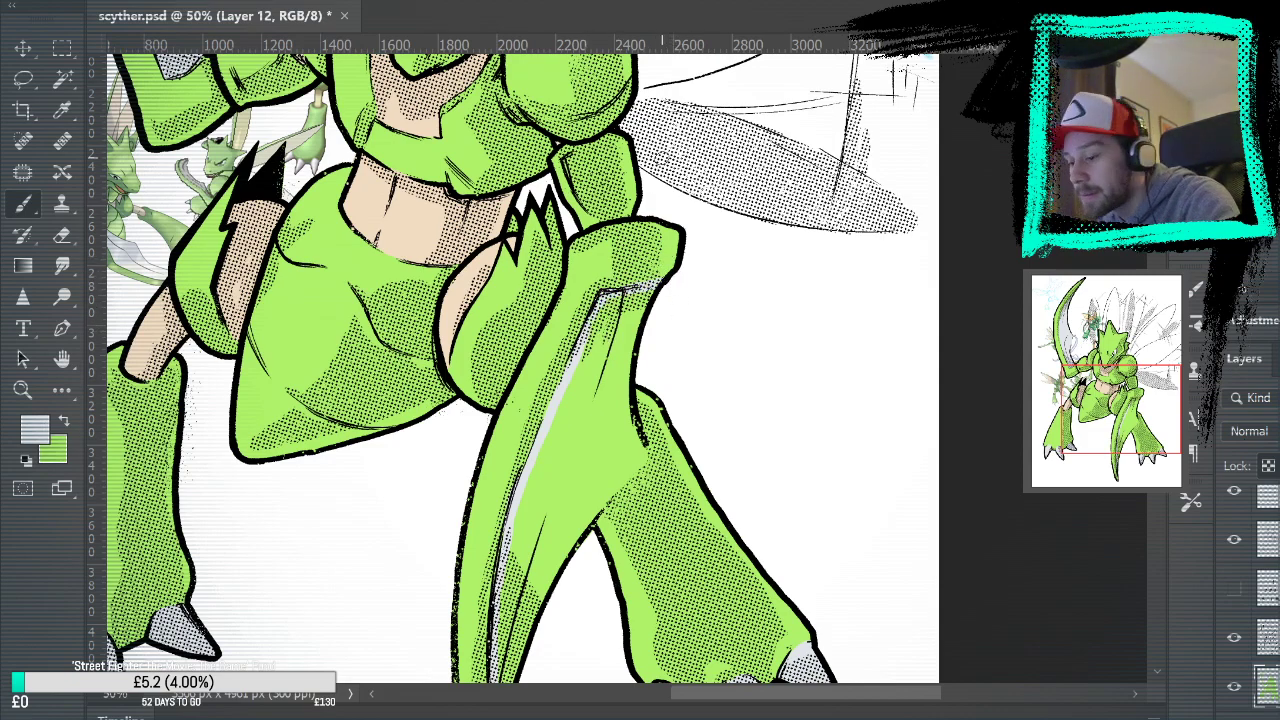
{"action": "left_click_drag", "start_coordinate": [653, 288], "coordinate": [627, 385]}
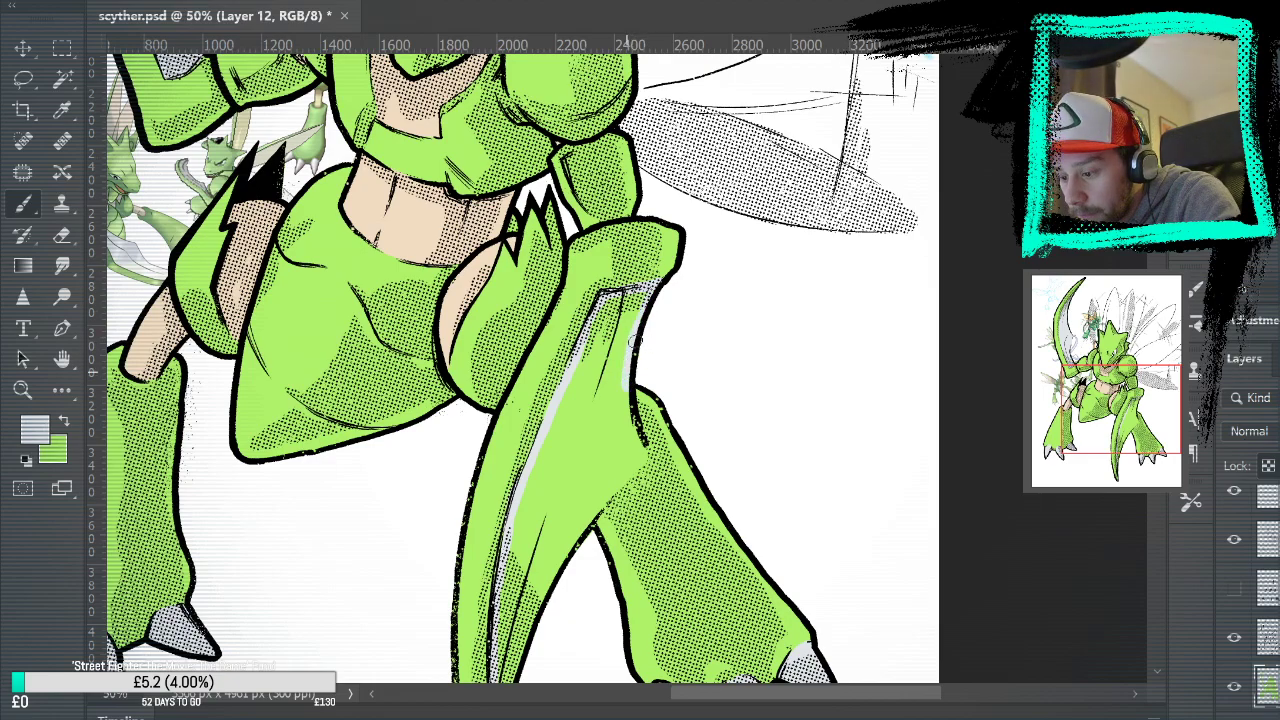
{"action": "mouse_move", "coordinate": [672, 432]}
{"action": "left_mouse_down"}
{"action": "mouse_move", "coordinate": [678, 295]}
{"action": "mouse_move", "coordinate": [585, 395]}
{"action": "mouse_move", "coordinate": [550, 460]}
{"action": "left_mouse_up"}
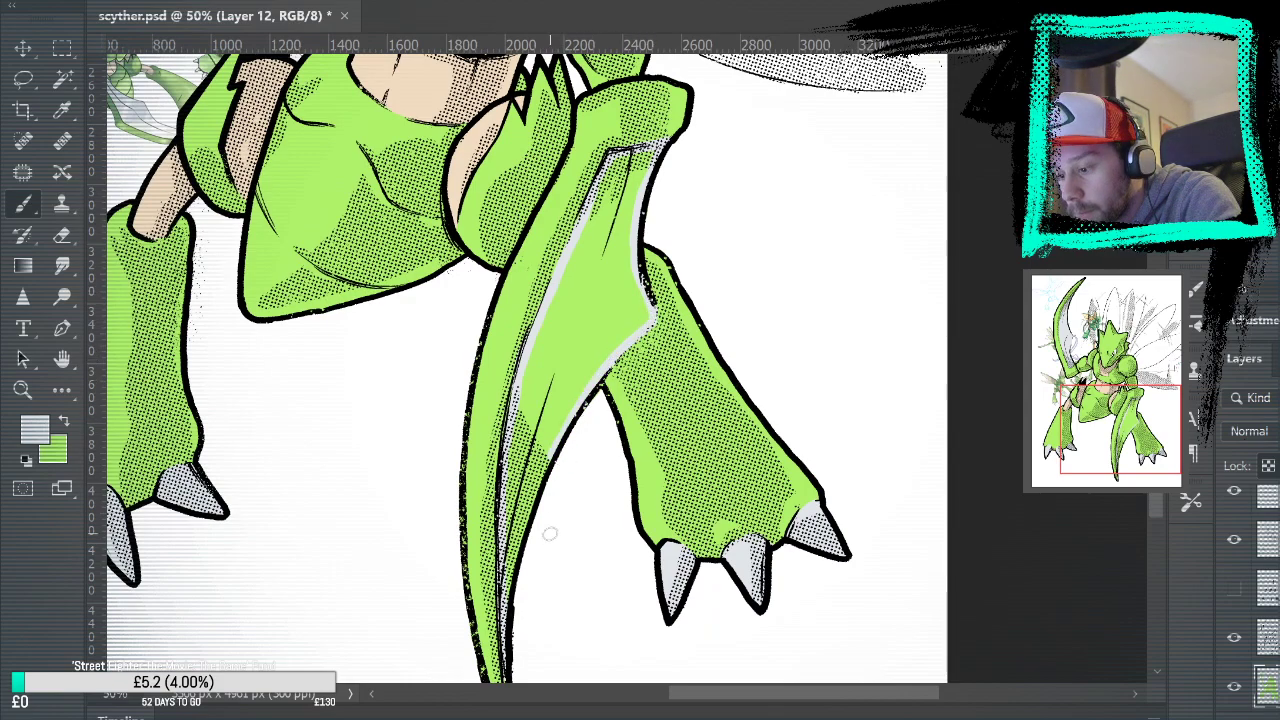
Fill the bordered blade area of the lowered scythe with pale grey using the Paint Bucket
{"action": "key", "text": "g"}
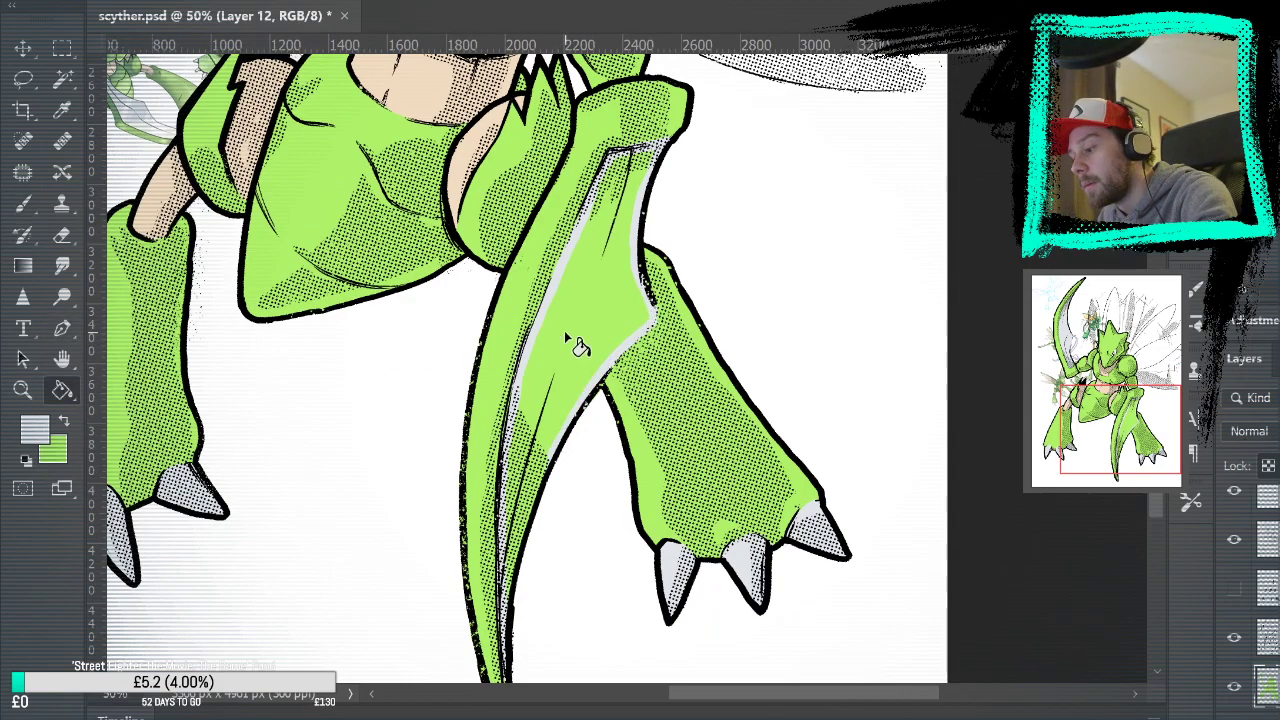
{"action": "left_click", "coordinate": [551, 343]}
{"action": "left_click_drag", "start_coordinate": [803, 255], "coordinate": [801, 208]}
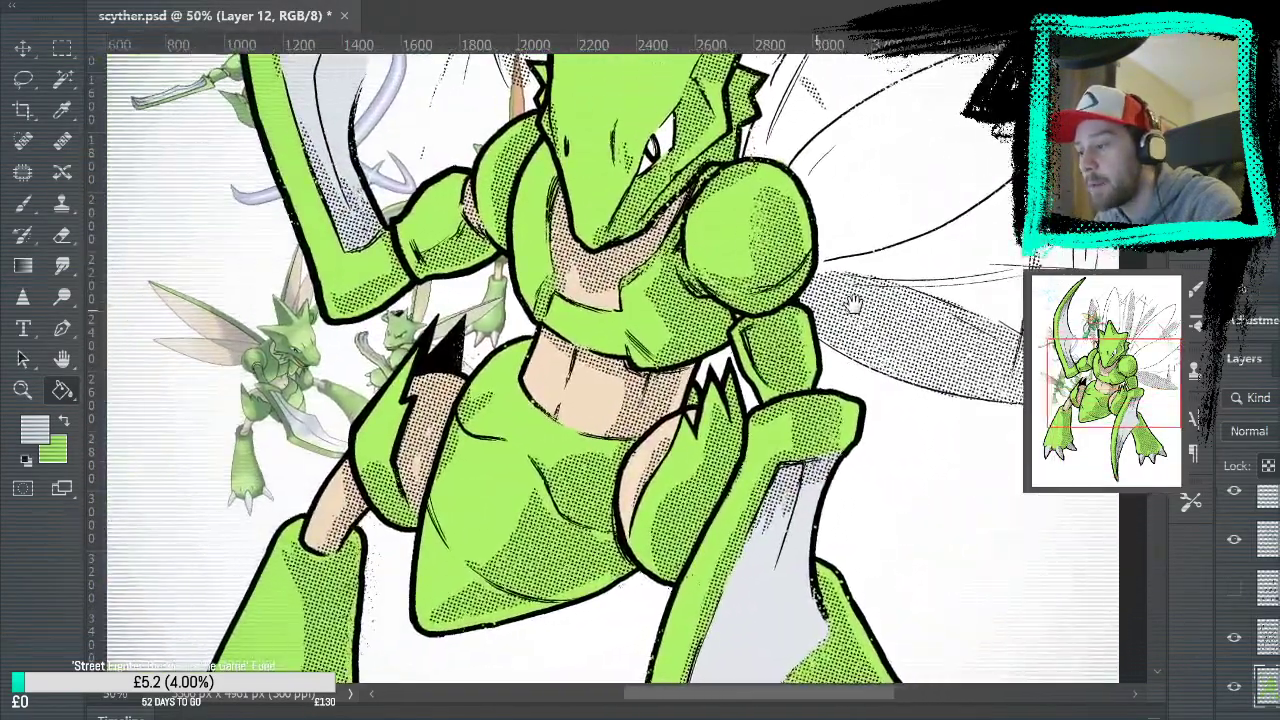
{"action": "key", "text": "ctrl+0"}
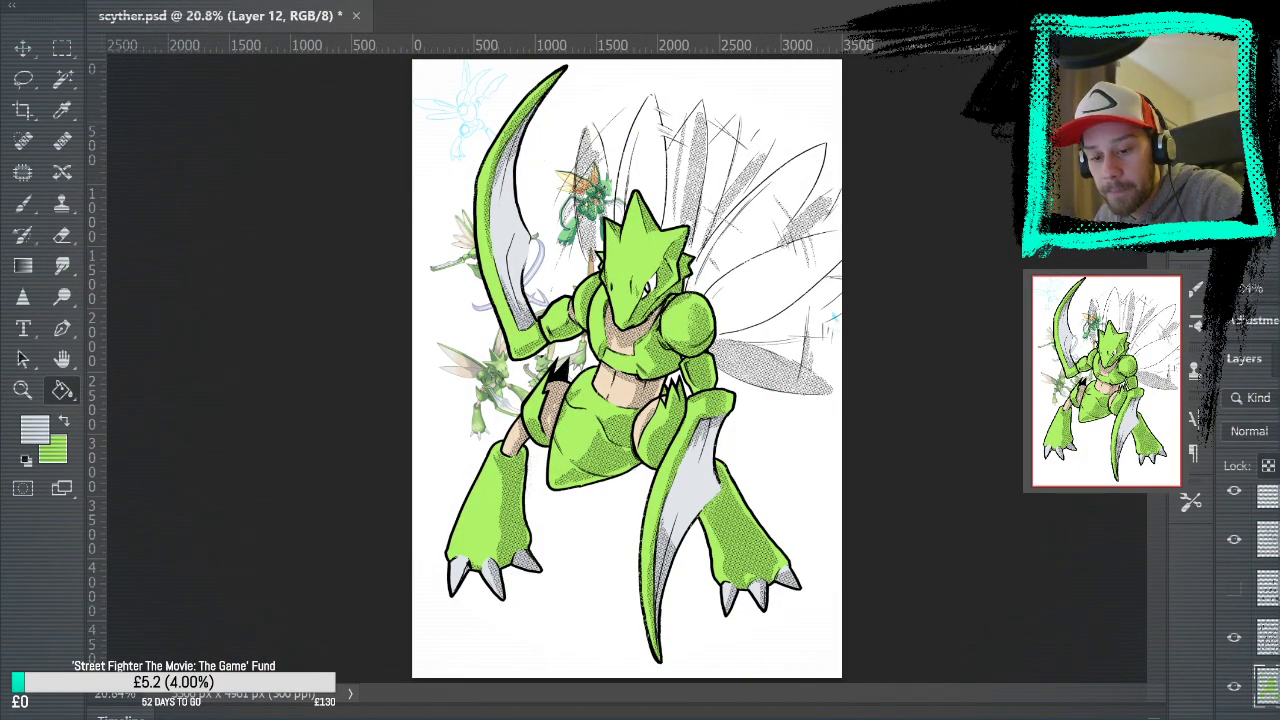
Hide the Scyther reference pictures around the figure and look through the layer stack
{"action": "scroll", "coordinate": [1270, 688], "scroll_direction": "up", "scroll_amount": 3}
{"action": "left_click", "coordinate": [1234, 637]}
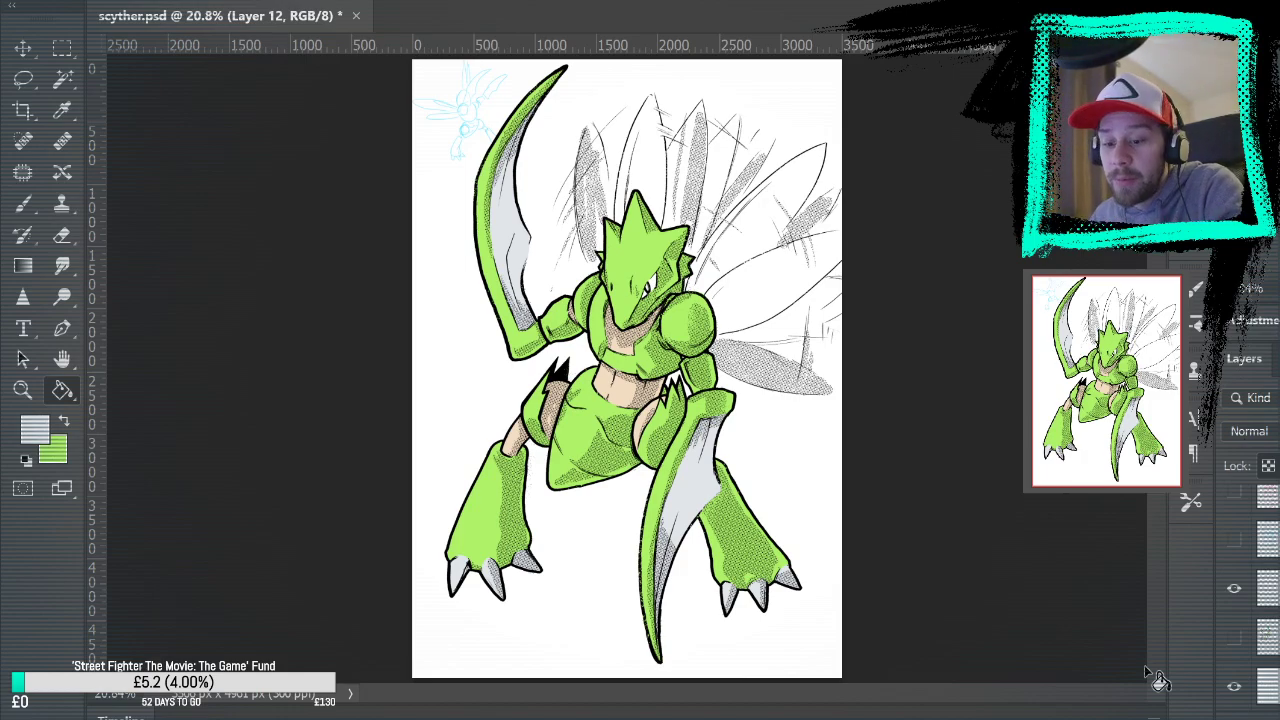
{"action": "scroll", "coordinate": [1262, 620], "scroll_direction": "down", "scroll_amount": 3}
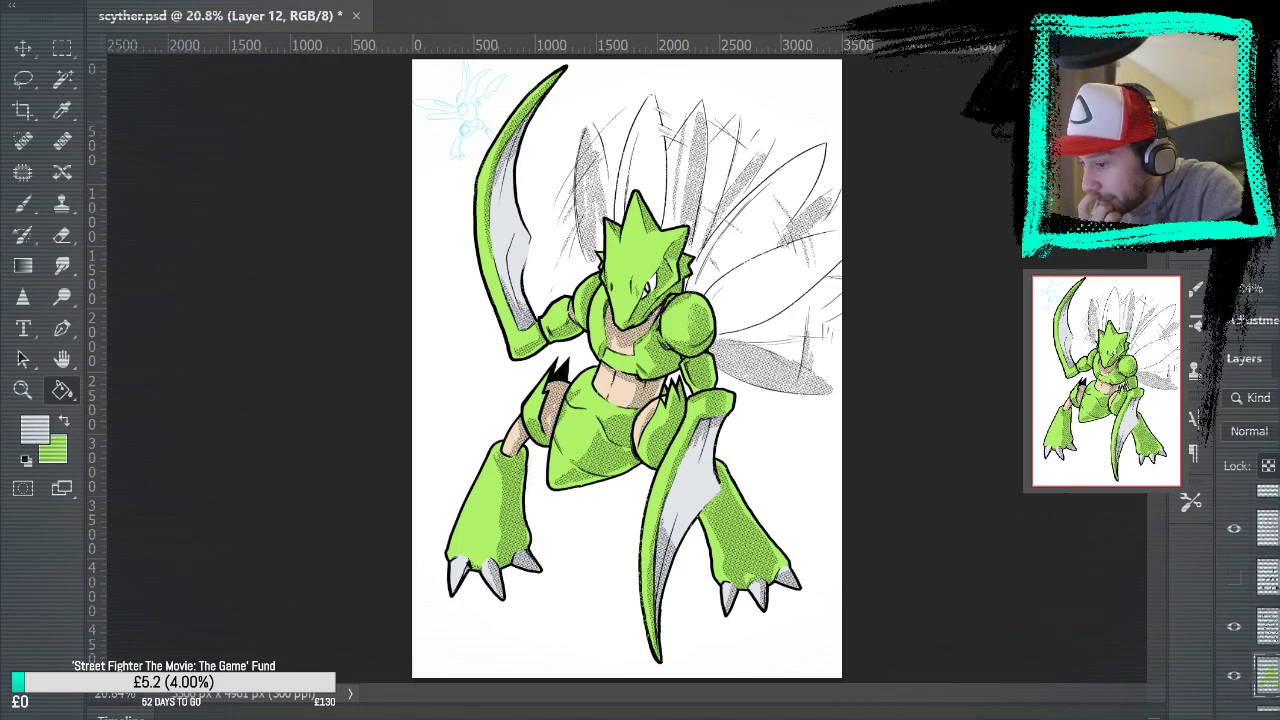
{"action": "scroll", "coordinate": [1262, 600], "scroll_direction": "down", "scroll_amount": 4}
{"action": "scroll", "coordinate": [1262, 590], "scroll_direction": "up", "scroll_amount": 1}
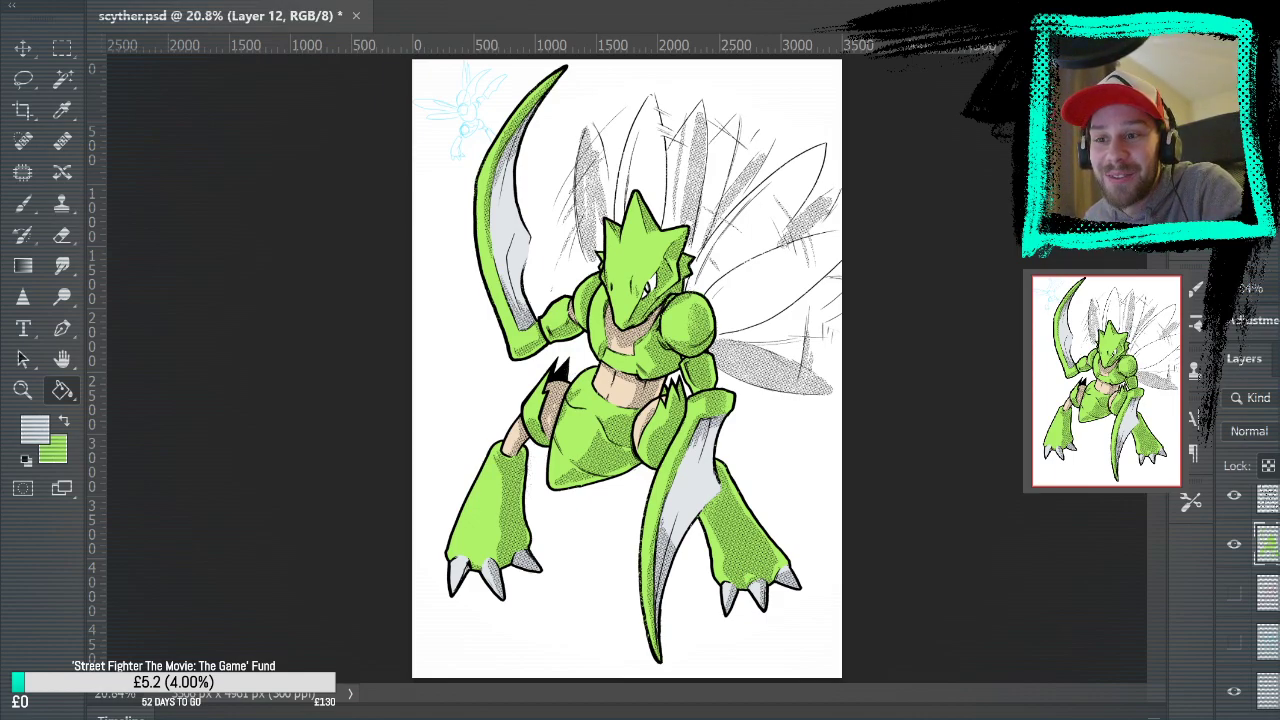
{"action": "scroll", "coordinate": [1262, 600], "scroll_direction": "up", "scroll_amount": 3}
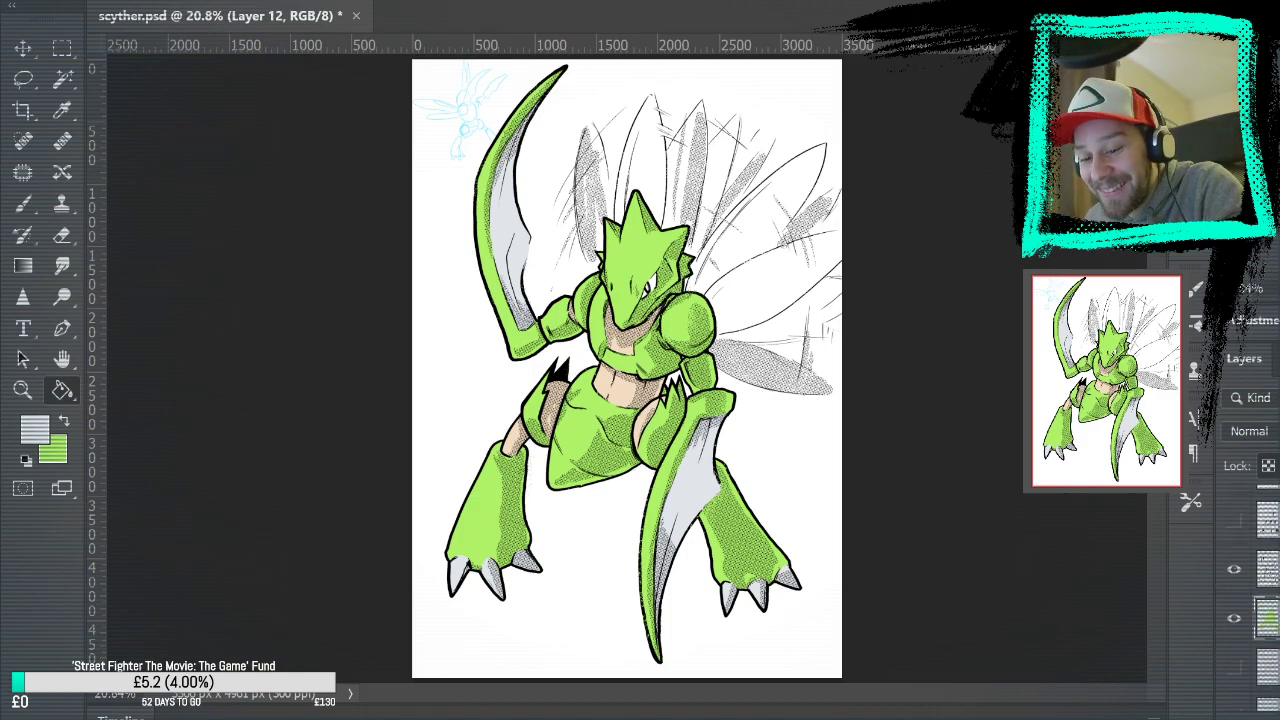
{"action": "scroll", "coordinate": [1262, 600], "scroll_direction": "down", "scroll_amount": 1}
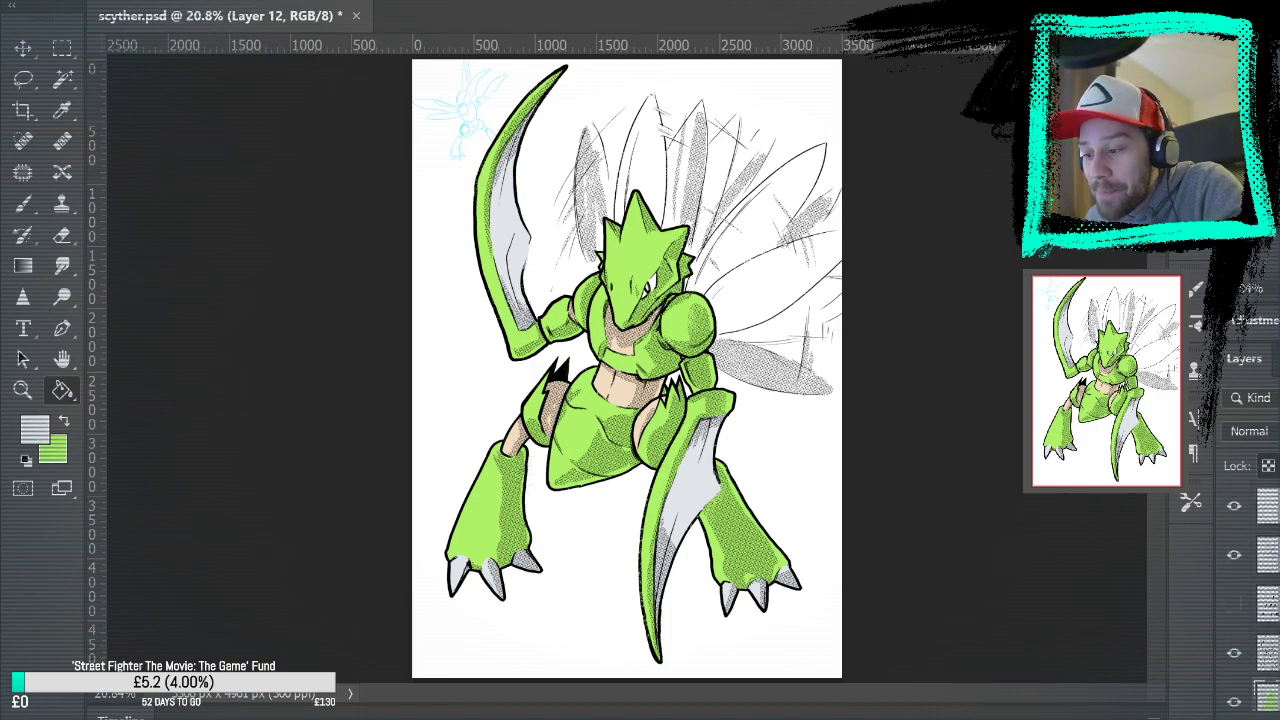
{"action": "scroll", "coordinate": [1262, 600], "scroll_direction": "down", "scroll_amount": 5}
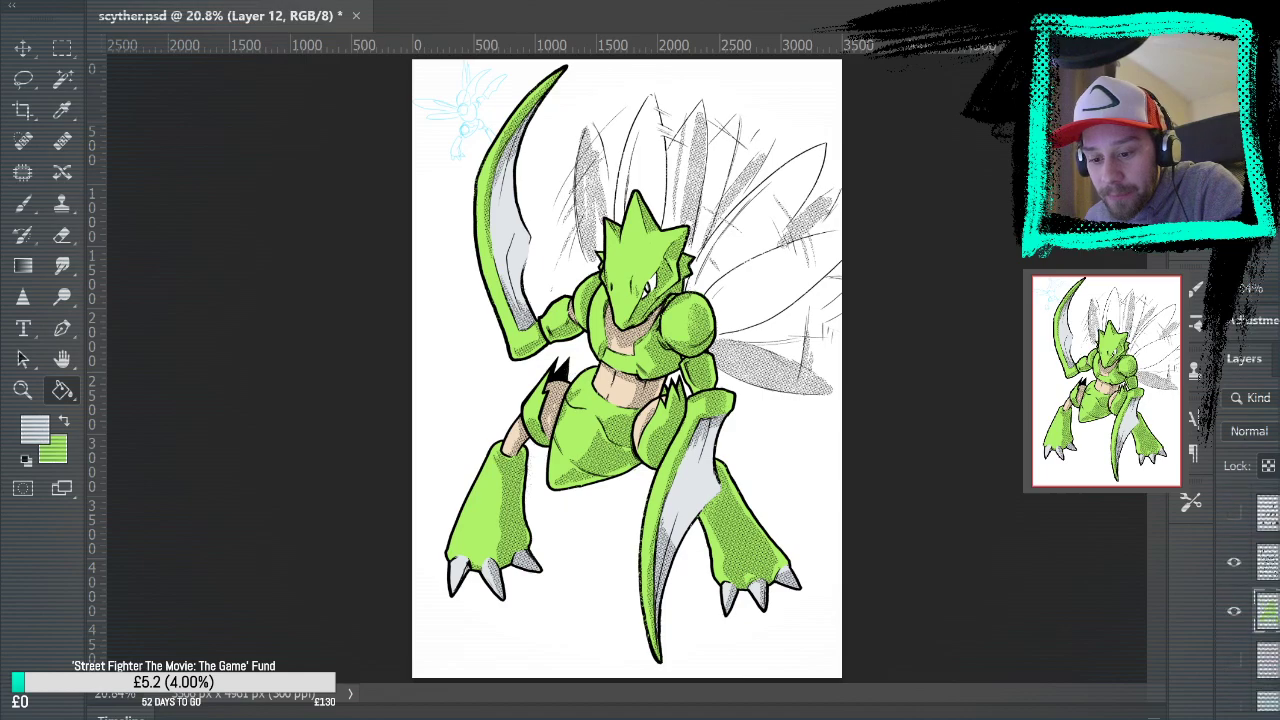
{"action": "scroll", "coordinate": [1264, 560], "scroll_direction": "up", "scroll_amount": 2}
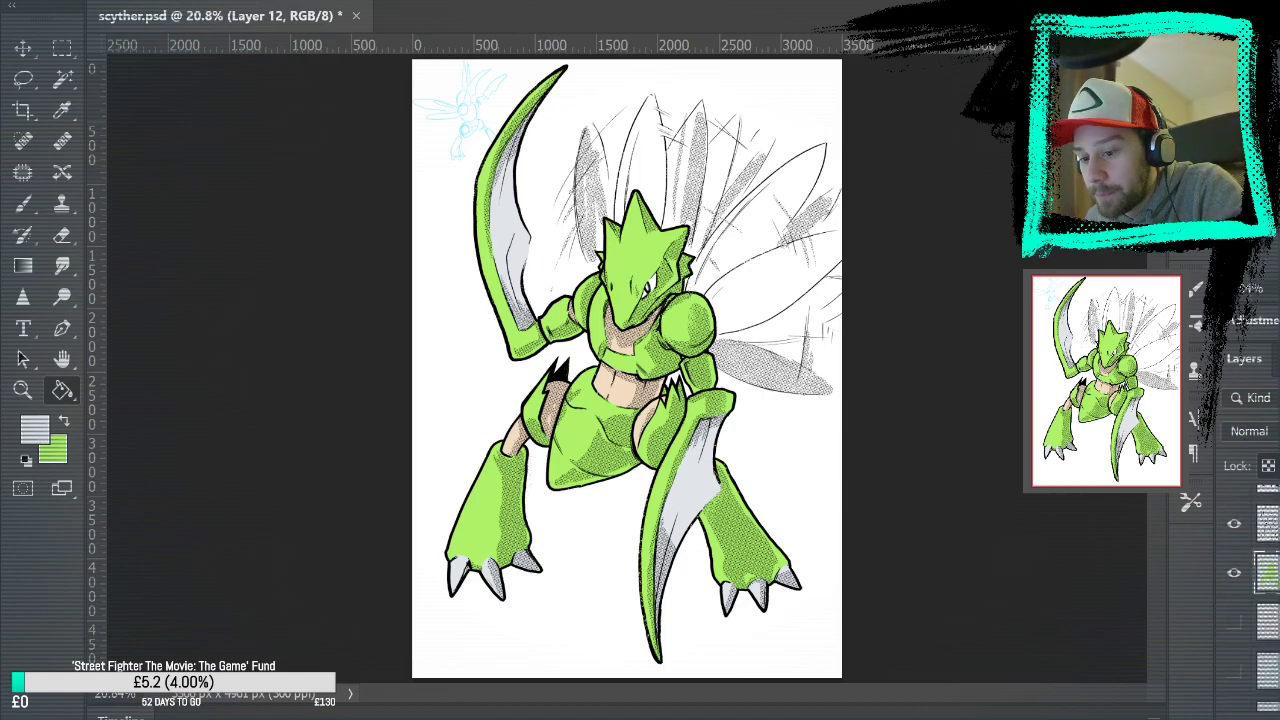
Sample the beige from the chest and brush it over the halftone shading and hatching of the wing nearest the raised scythe
{"action": "key", "text": "z"}
{"action": "mouse_move", "coordinate": [800, 220]}
{"action": "left_mouse_down"}
{"action": "mouse_move", "coordinate": [786, 194]}
{"action": "mouse_move", "coordinate": [850, 397]}
{"action": "left_mouse_up"}
{"action": "scroll", "coordinate": [754, 426], "scroll_direction": "up", "scroll_amount": 3}
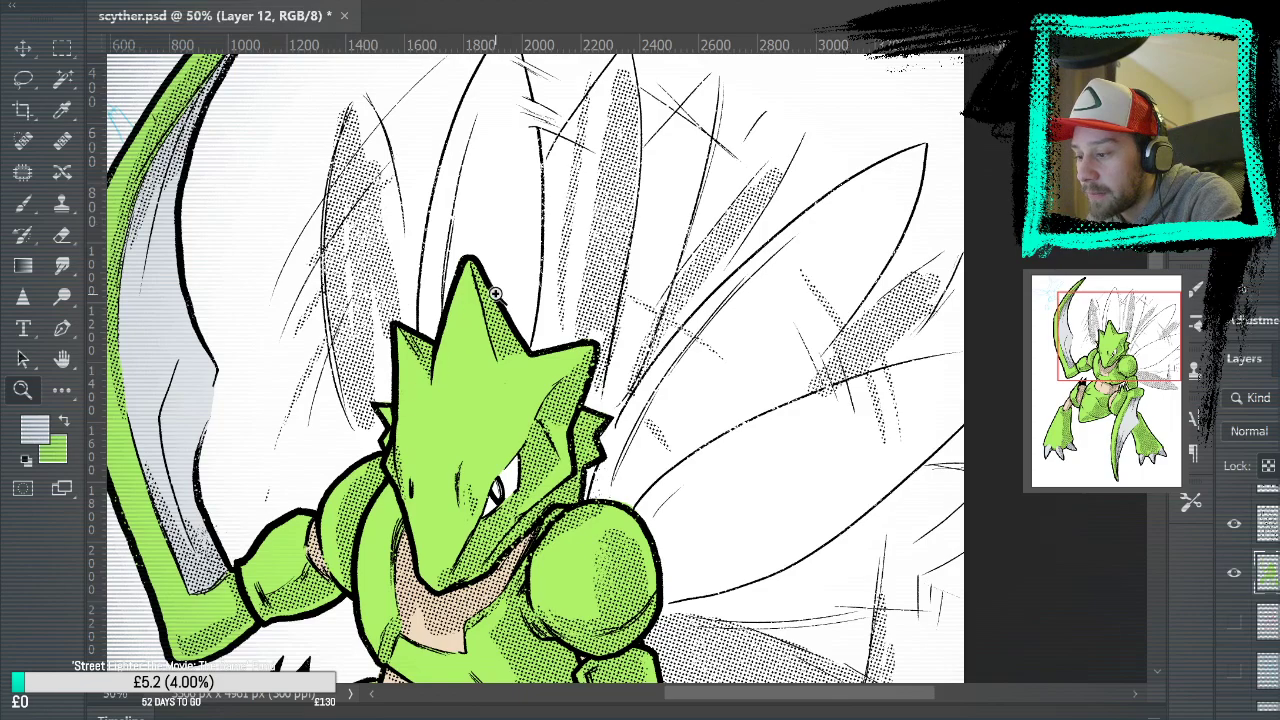
{"action": "left_click_drag", "start_coordinate": [685, 410], "coordinate": [660, 275]}
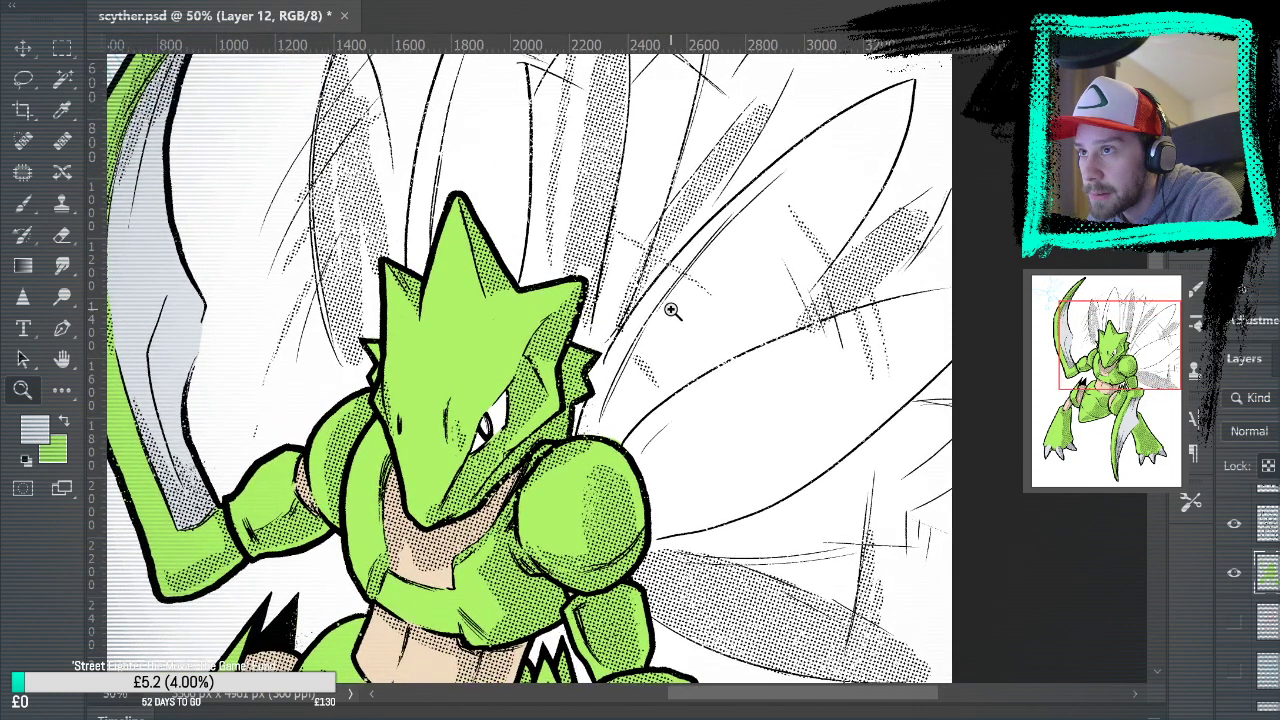
{"action": "key", "text": "b"}
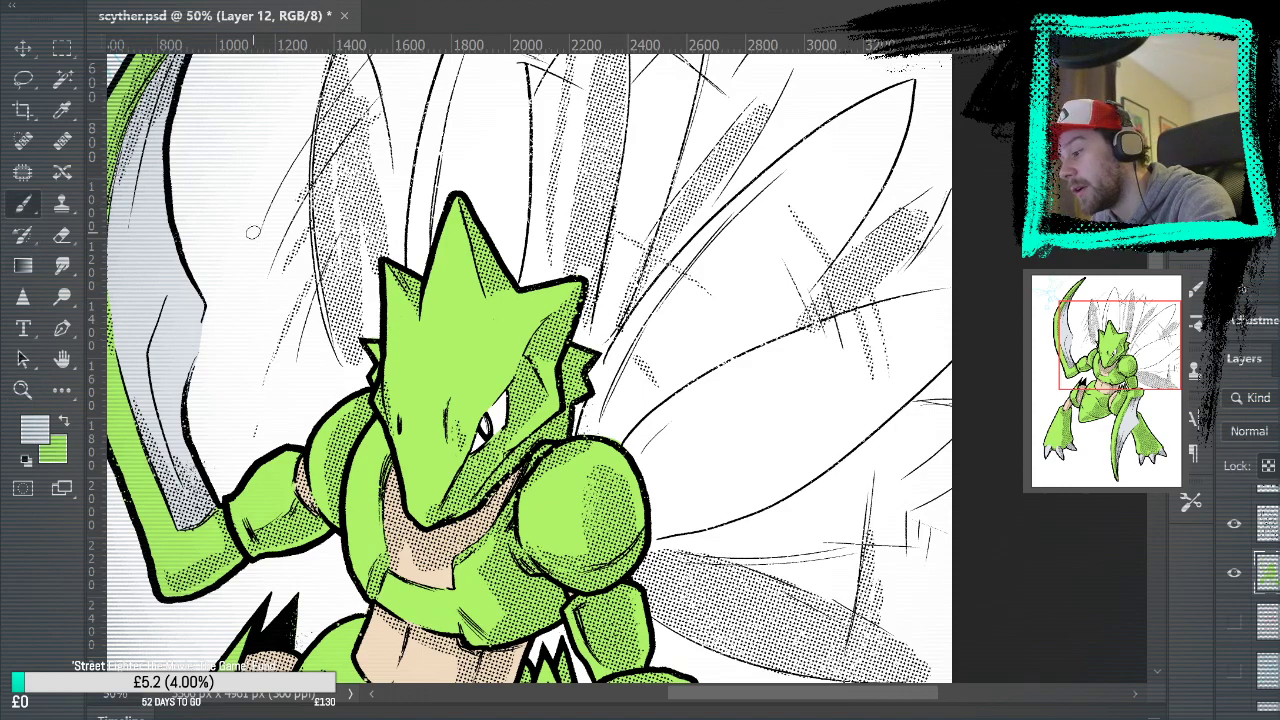
{"action": "left_click", "coordinate": [420, 558], "text": "alt"}
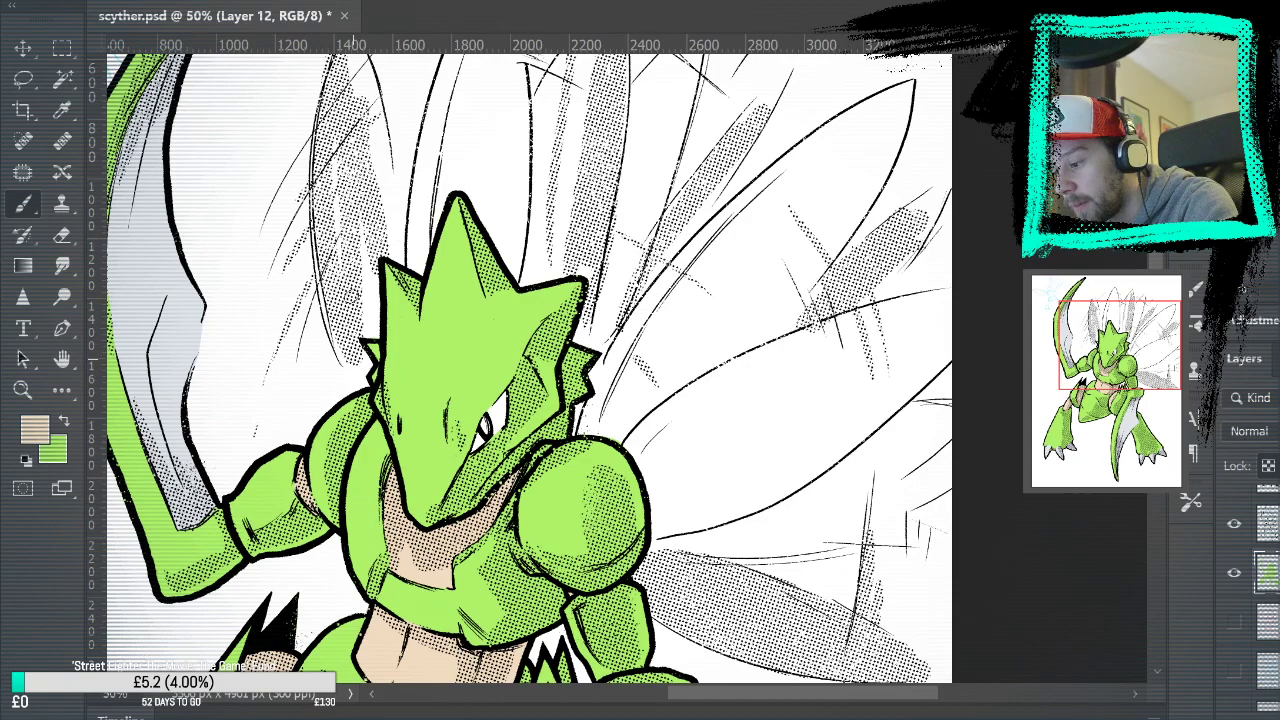
{"action": "left_click_drag", "start_coordinate": [394, 217], "coordinate": [414, 267]}
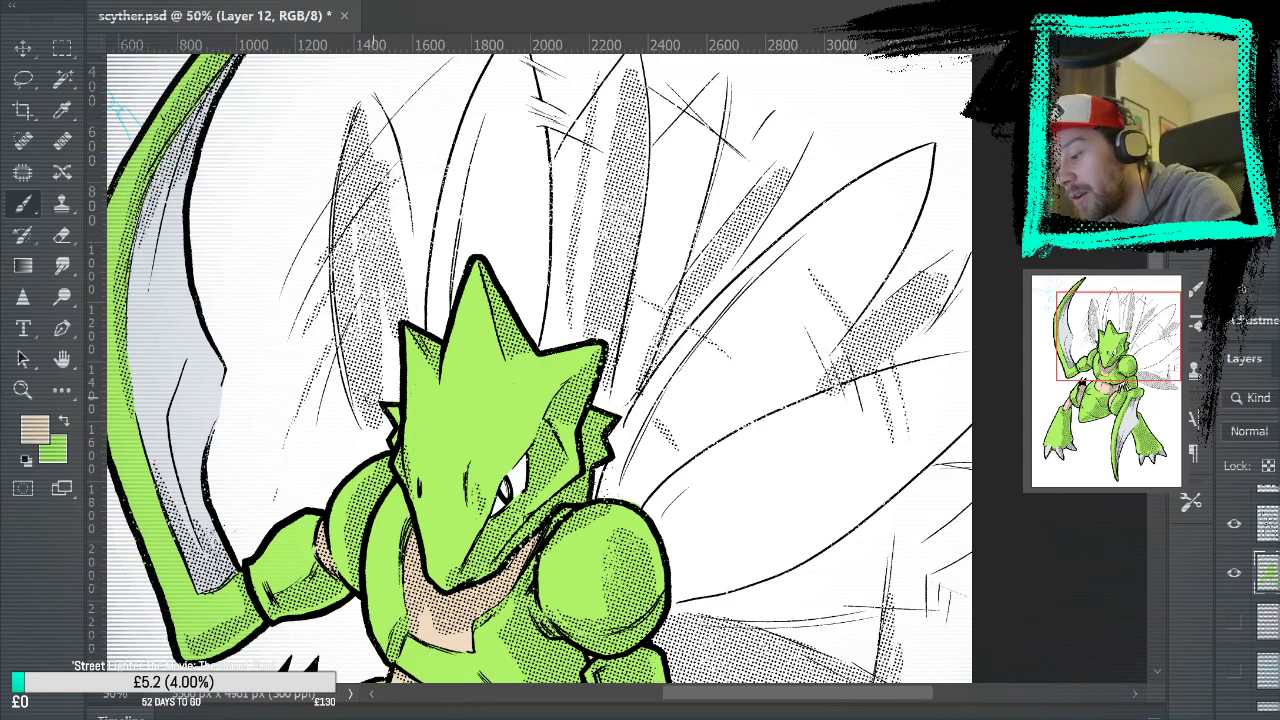
{"action": "mouse_move", "coordinate": [336, 307]}
{"action": "left_mouse_down"}
{"action": "mouse_move", "coordinate": [354, 400]}
{"action": "mouse_move", "coordinate": [372, 420]}
{"action": "mouse_move", "coordinate": [368, 301]}
{"action": "left_mouse_up"}
{"action": "mouse_move", "coordinate": [377, 360]}
{"action": "left_mouse_down"}
{"action": "mouse_move", "coordinate": [372, 250]}
{"action": "mouse_move", "coordinate": [402, 335]}
{"action": "mouse_move", "coordinate": [386, 186]}
{"action": "mouse_move", "coordinate": [396, 179]}
{"action": "left_mouse_up"}
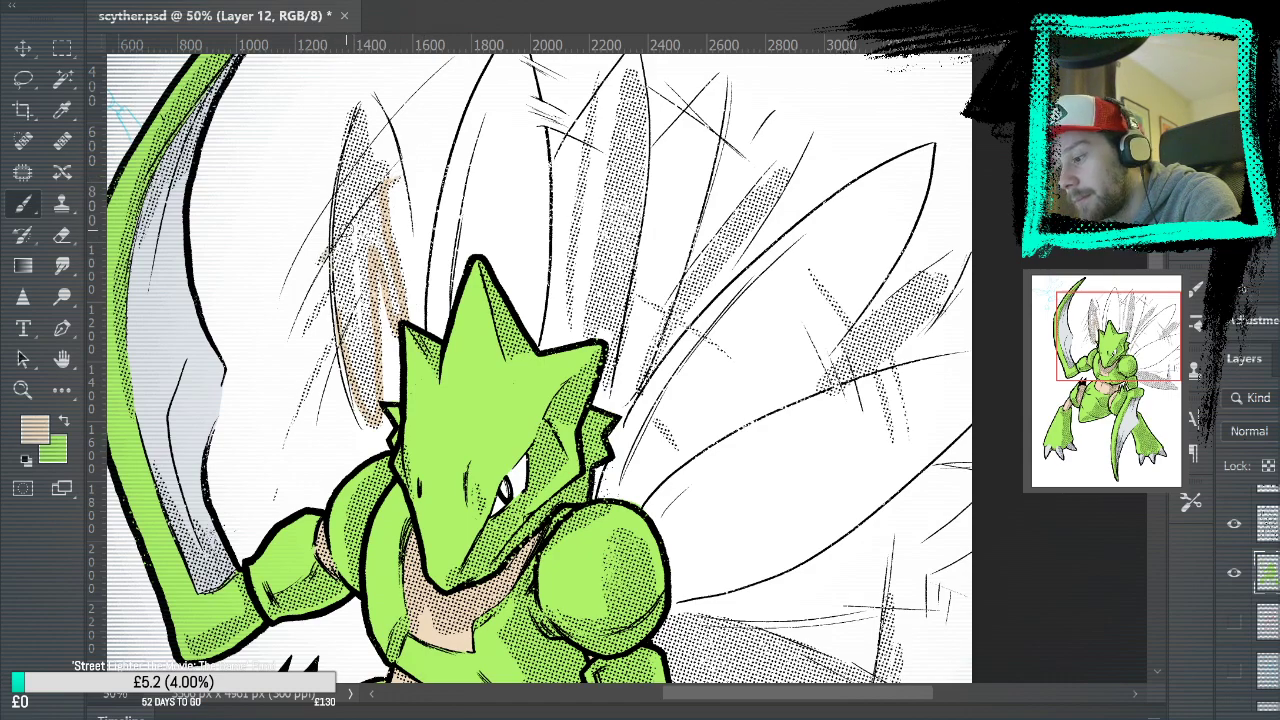
{"action": "left_click_drag", "start_coordinate": [307, 337], "coordinate": [392, 222]}
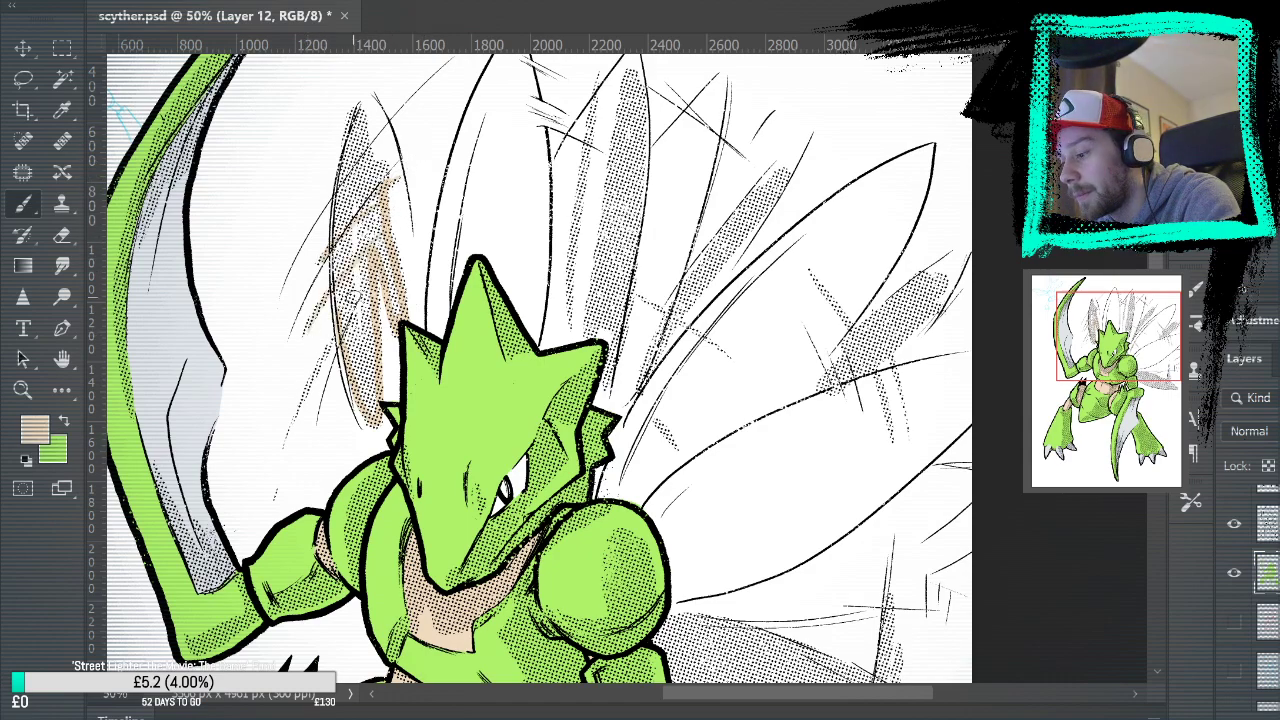
{"action": "left_click_drag", "start_coordinate": [282, 452], "coordinate": [403, 230]}
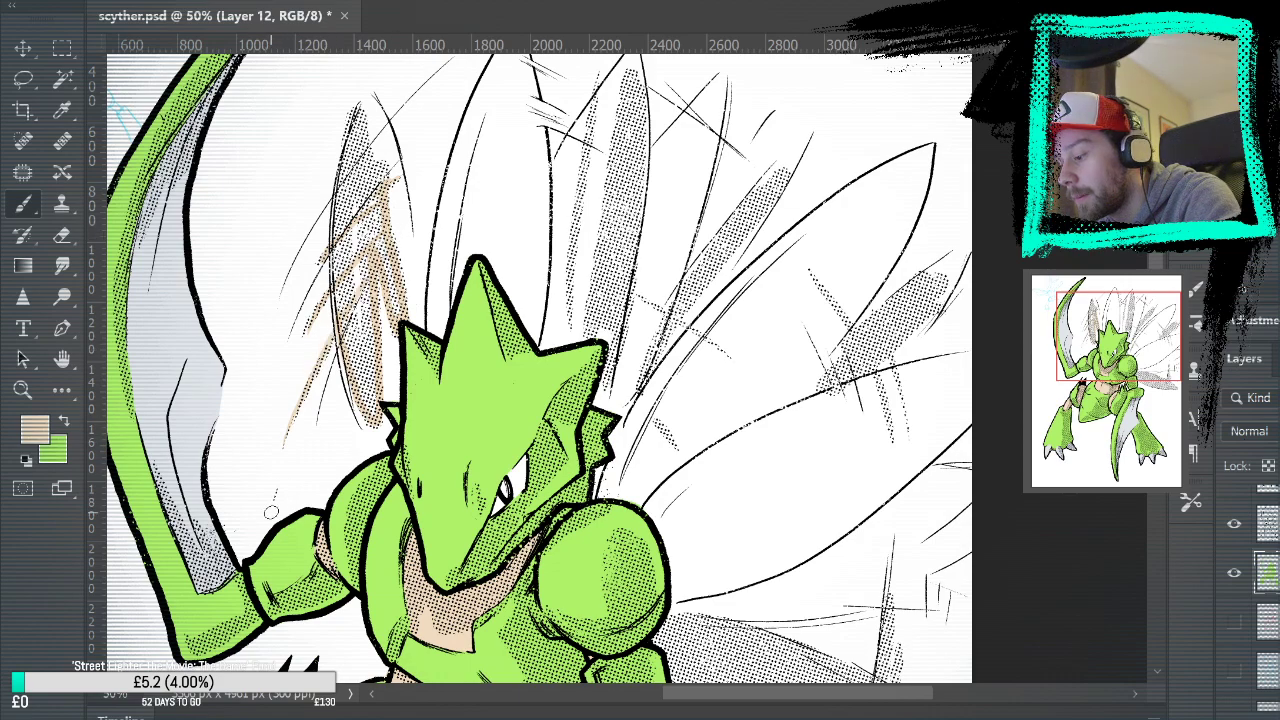
{"action": "mouse_move", "coordinate": [342, 190]}
{"action": "left_mouse_down"}
{"action": "mouse_move", "coordinate": [338, 262]}
{"action": "mouse_move", "coordinate": [370, 405]}
{"action": "mouse_move", "coordinate": [369, 275]}
{"action": "mouse_move", "coordinate": [368, 350]}
{"action": "mouse_move", "coordinate": [352, 260]}
{"action": "mouse_move", "coordinate": [358, 370]}
{"action": "mouse_move", "coordinate": [350, 245]}
{"action": "mouse_move", "coordinate": [365, 380]}
{"action": "mouse_move", "coordinate": [360, 196]}
{"action": "mouse_move", "coordinate": [394, 299]}
{"action": "mouse_move", "coordinate": [378, 162]}
{"action": "mouse_move", "coordinate": [356, 110]}
{"action": "mouse_move", "coordinate": [350, 190]}
{"action": "mouse_move", "coordinate": [362, 190]}
{"action": "mouse_move", "coordinate": [357, 165]}
{"action": "left_mouse_up"}
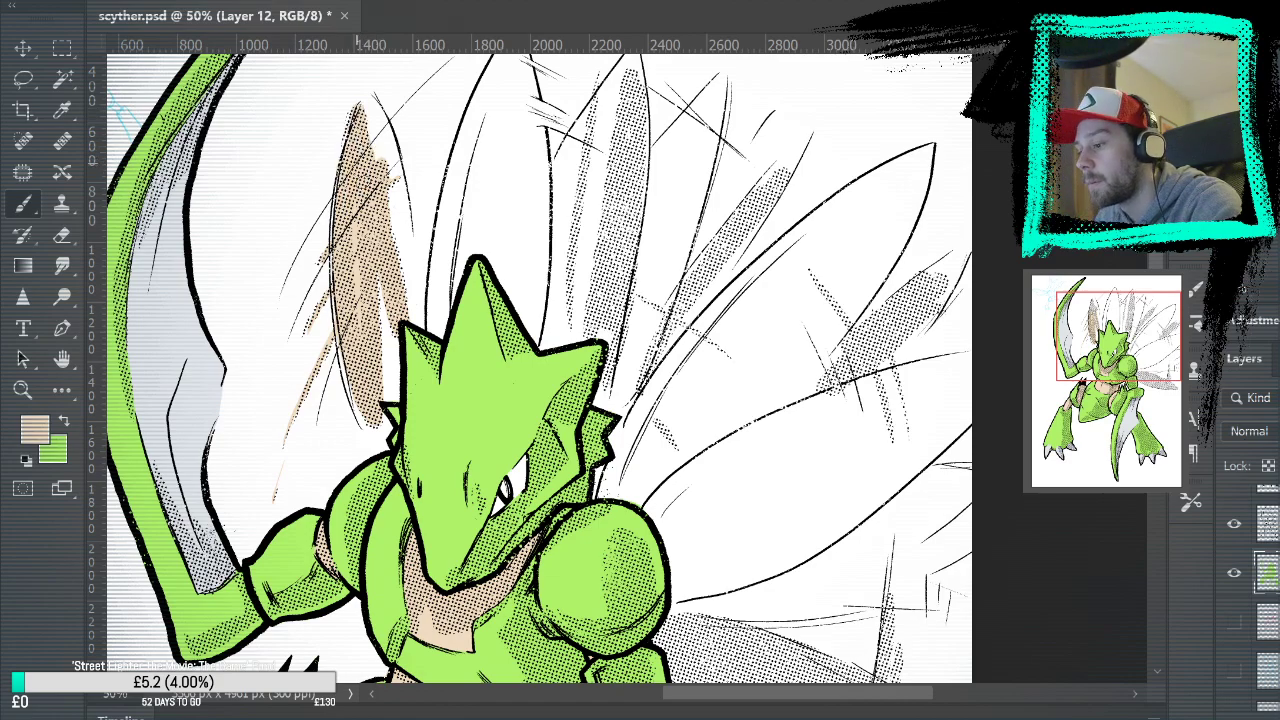
Brush beige over the narrow and wide halftone strips of the tall pointed wing just behind the head crest
{"action": "left_click_drag", "start_coordinate": [769, 375], "coordinate": [734, 397]}
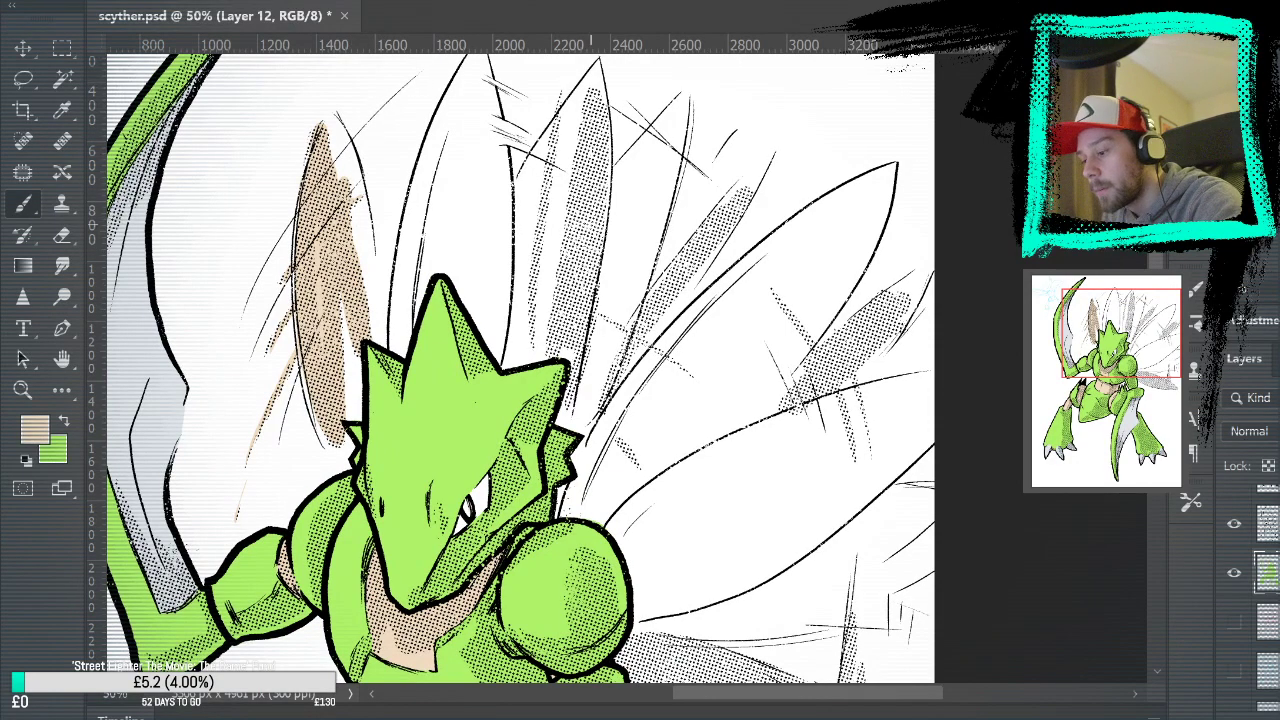
{"action": "left_click_drag", "start_coordinate": [731, 306], "coordinate": [686, 323]}
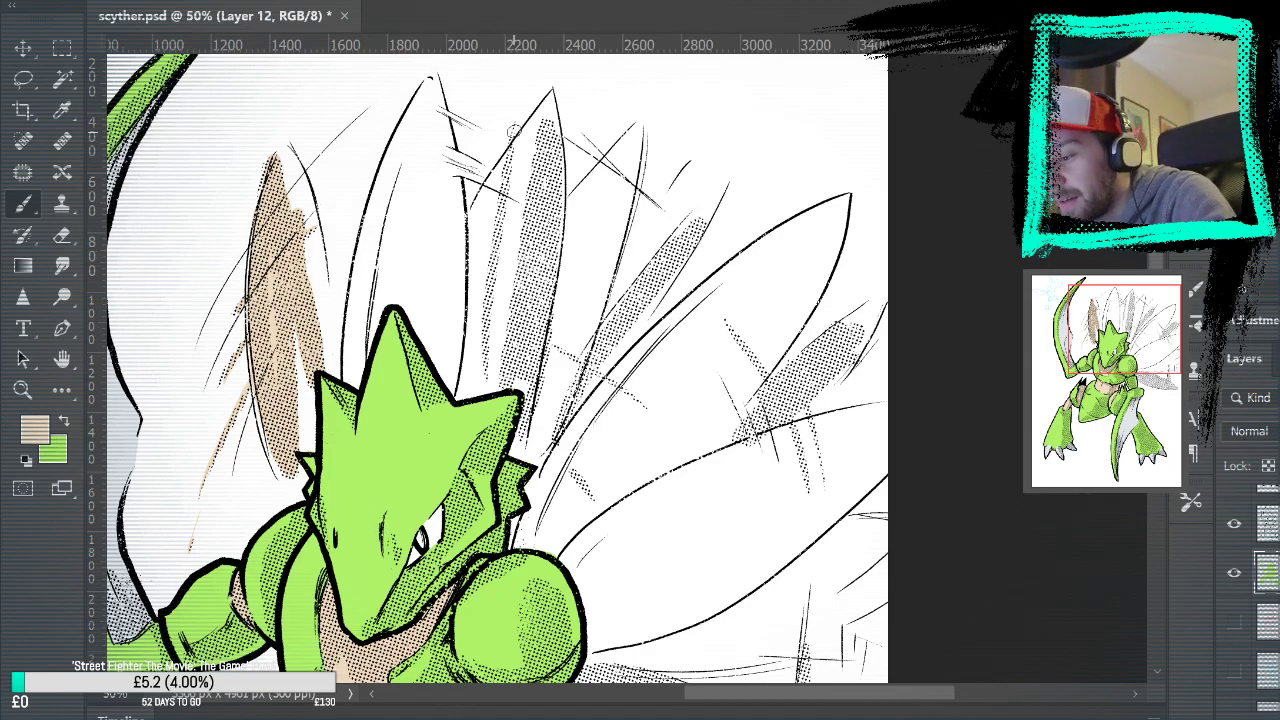
{"action": "left_click_drag", "start_coordinate": [512, 132], "coordinate": [505, 192]}
{"action": "left_click_drag", "start_coordinate": [489, 272], "coordinate": [486, 372]}
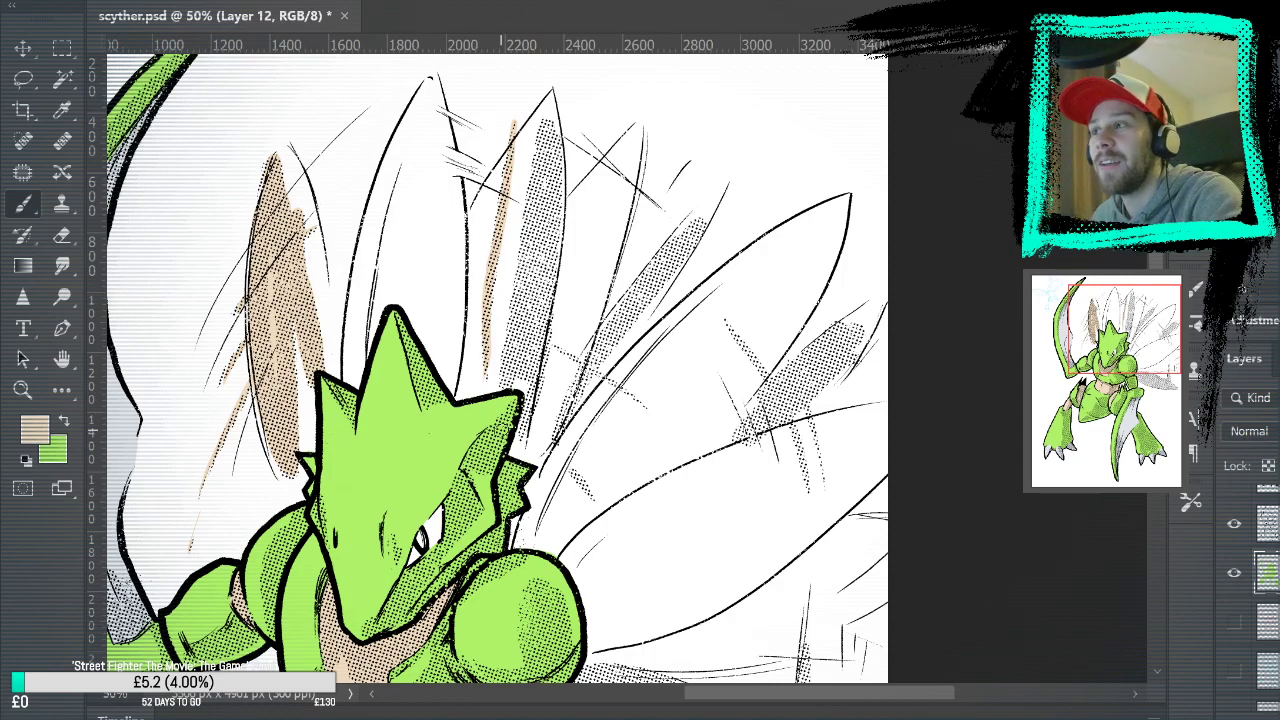
{"action": "left_click_drag", "start_coordinate": [505, 390], "coordinate": [521, 276]}
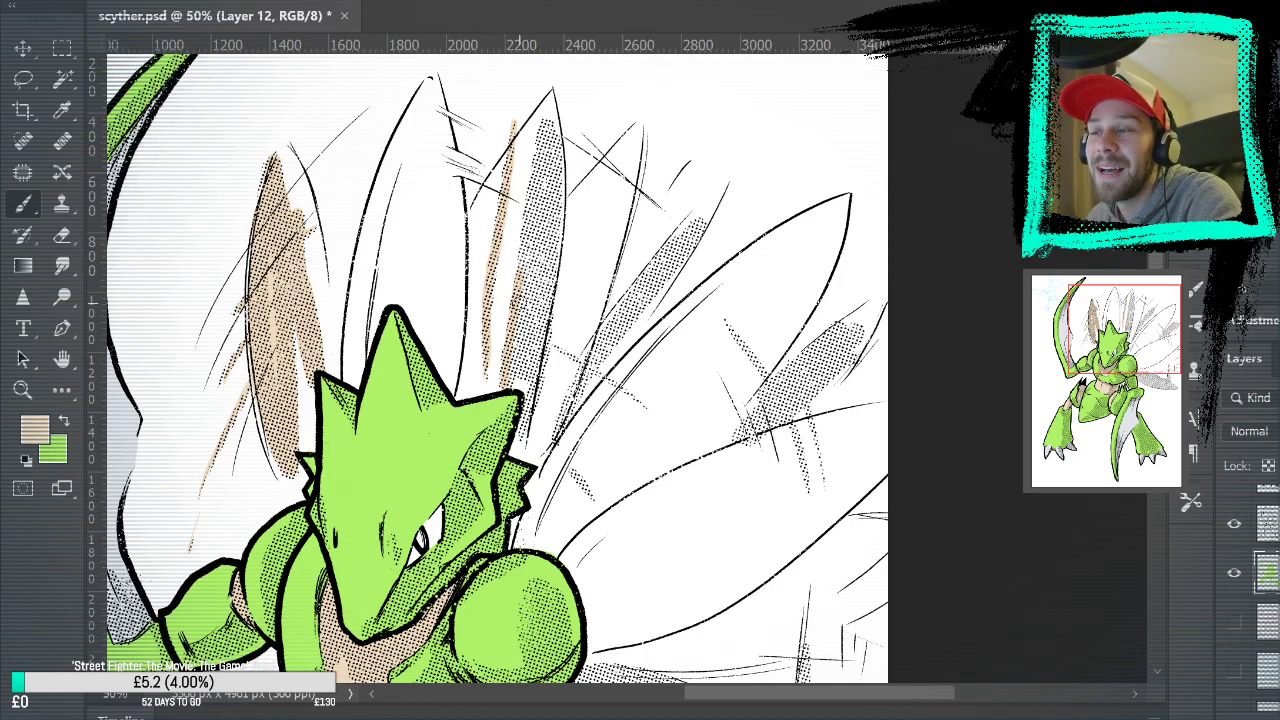
{"action": "mouse_move", "coordinate": [522, 290]}
{"action": "left_mouse_down"}
{"action": "mouse_move", "coordinate": [546, 126]}
{"action": "mouse_move", "coordinate": [556, 238]}
{"action": "mouse_move", "coordinate": [518, 432]}
{"action": "left_mouse_up"}
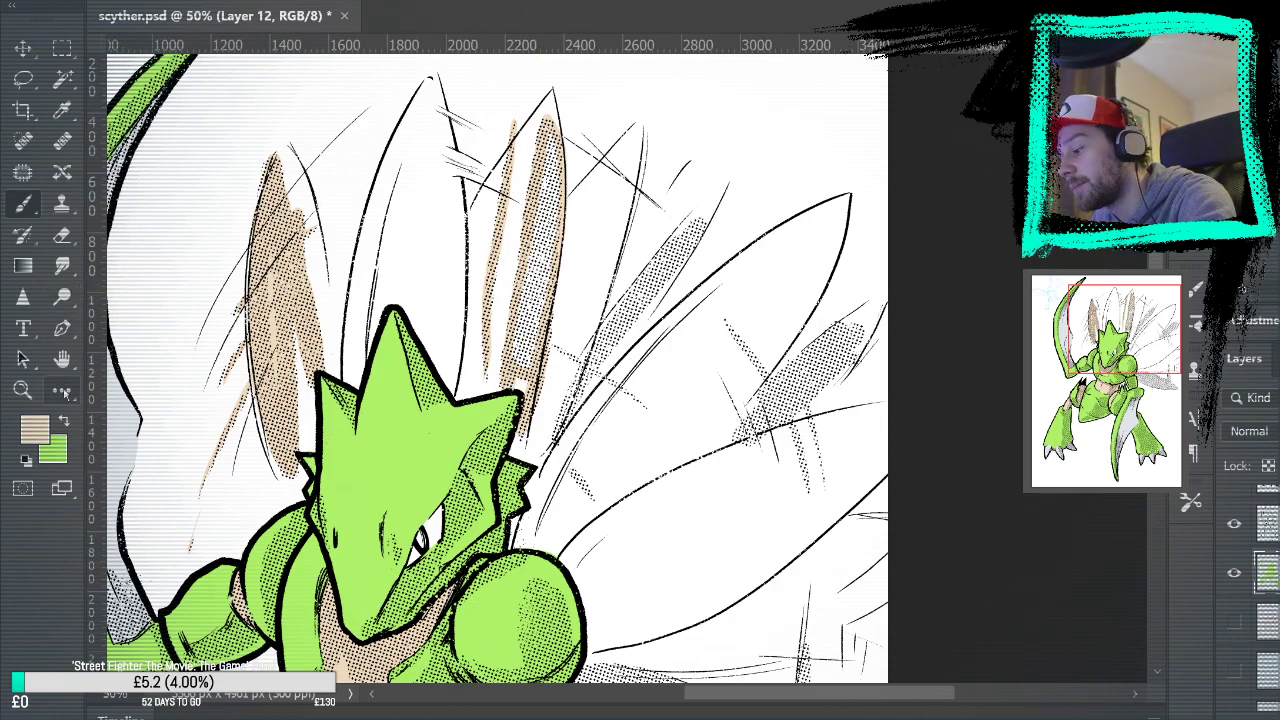
Brush beige over the slanted halftone strip of the next wing and the short hatch marks crossing it
{"action": "mouse_move", "coordinate": [724, 212]}
{"action": "left_mouse_down"}
{"action": "mouse_move", "coordinate": [634, 251]}
{"action": "mouse_move", "coordinate": [666, 297]}
{"action": "mouse_move", "coordinate": [650, 240]}
{"action": "left_mouse_up"}
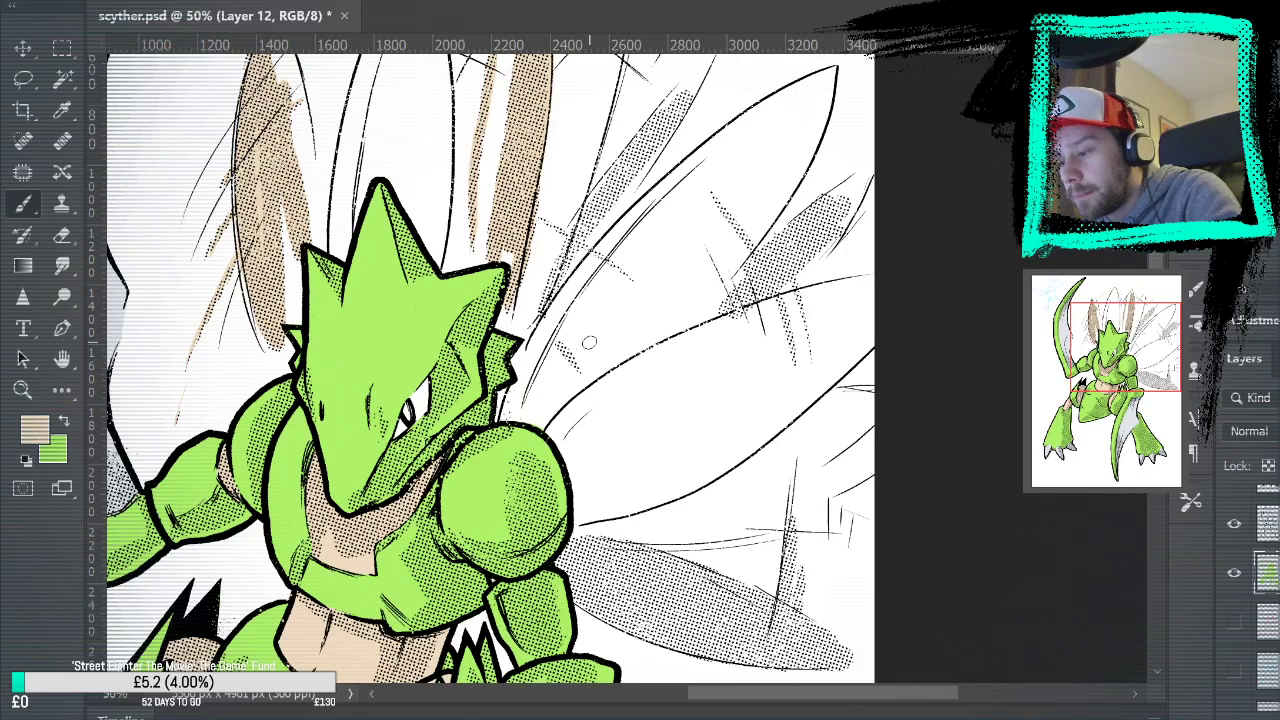
{"action": "mouse_move", "coordinate": [545, 312]}
{"action": "left_mouse_down"}
{"action": "mouse_move", "coordinate": [588, 212]}
{"action": "mouse_move", "coordinate": [638, 279]}
{"action": "left_mouse_up"}
{"action": "key", "text": "ctrl+z"}
{"action": "left_click_drag", "start_coordinate": [543, 218], "coordinate": [633, 281]}
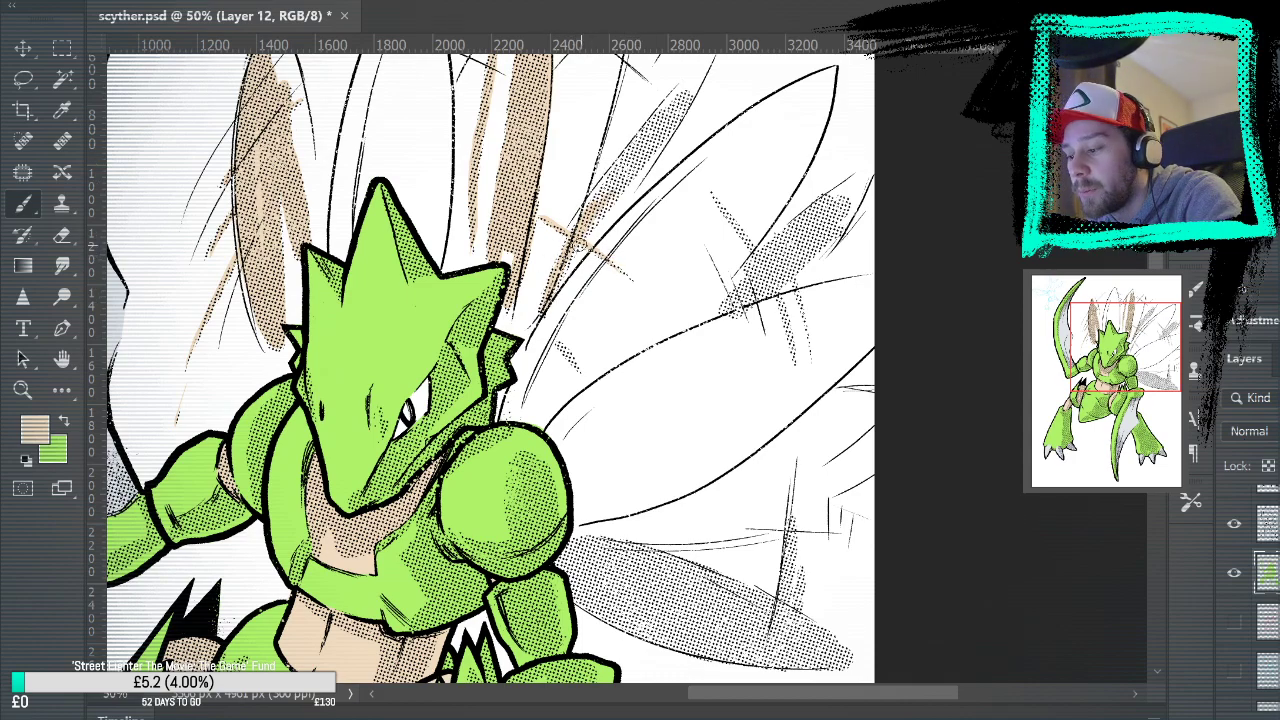
{"action": "mouse_move", "coordinate": [576, 245]}
{"action": "left_mouse_down"}
{"action": "mouse_move", "coordinate": [692, 90]}
{"action": "mouse_move", "coordinate": [608, 192]}
{"action": "left_mouse_up"}
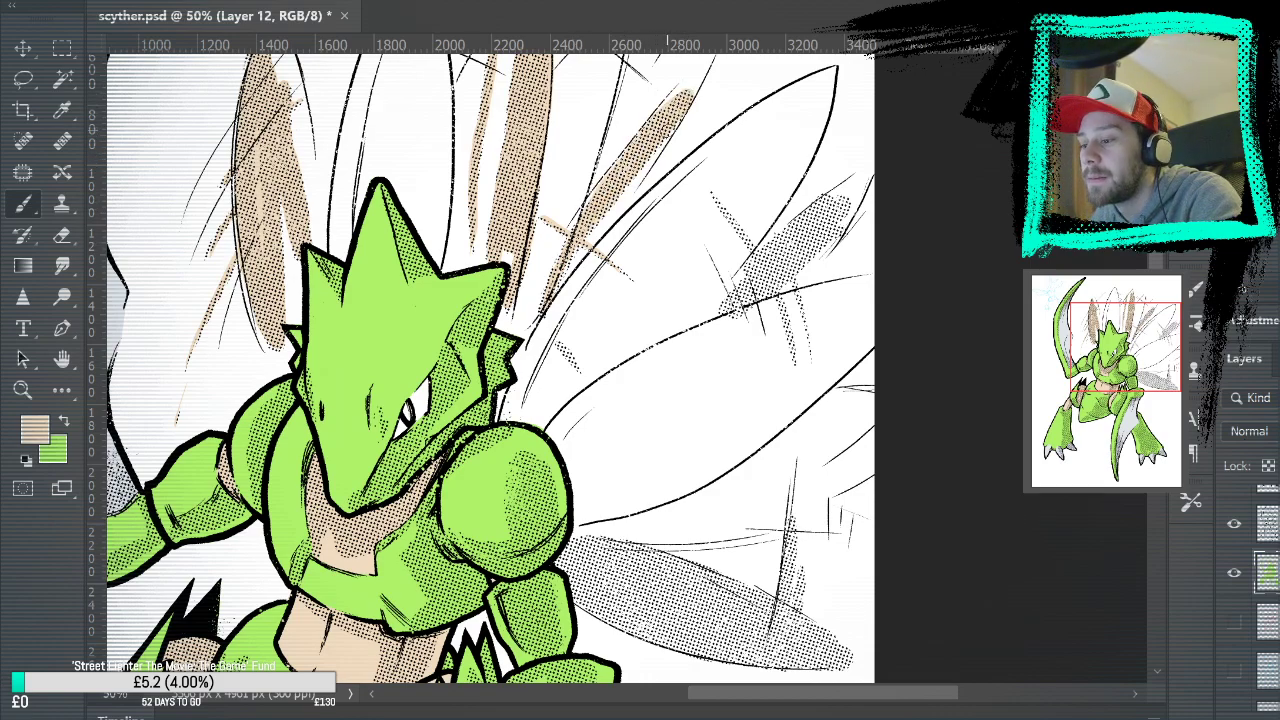
Brush beige over the small hatch patch above the shoulder and the halftone strips and hatching of the large wing's outer end
{"action": "left_click_drag", "start_coordinate": [707, 169], "coordinate": [753, 184]}
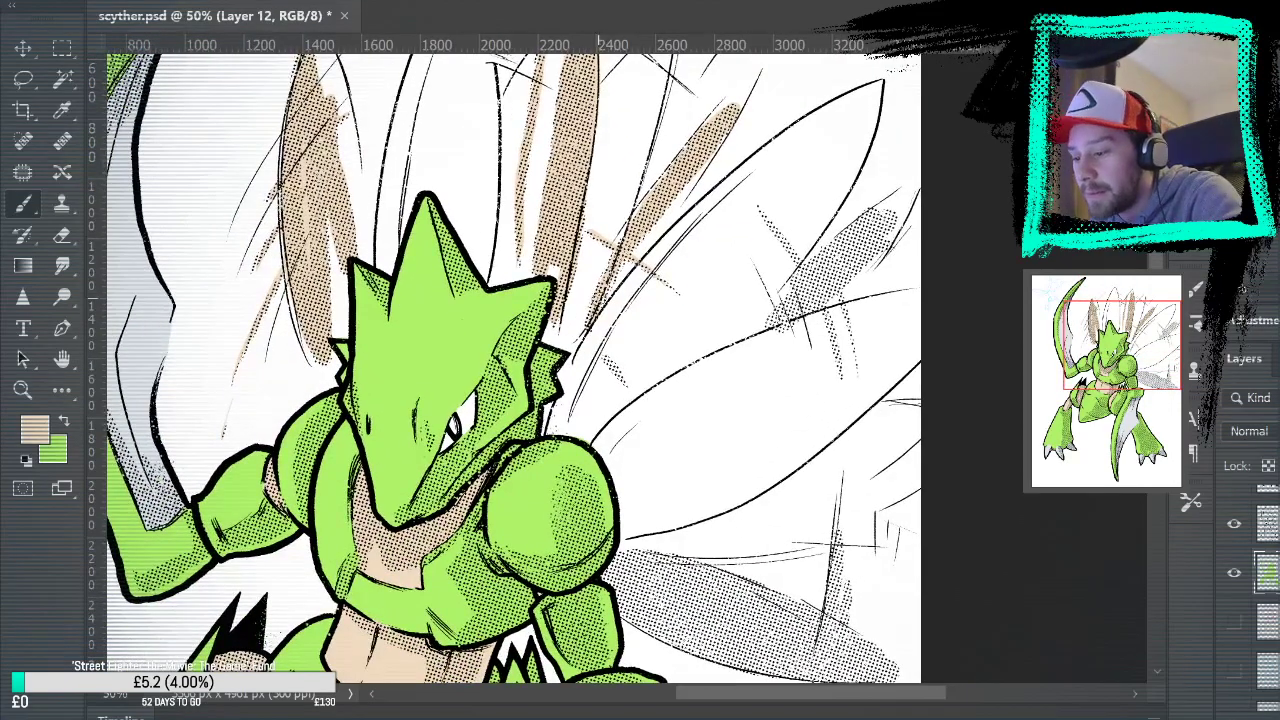
{"action": "left_click_drag", "start_coordinate": [598, 352], "coordinate": [632, 402]}
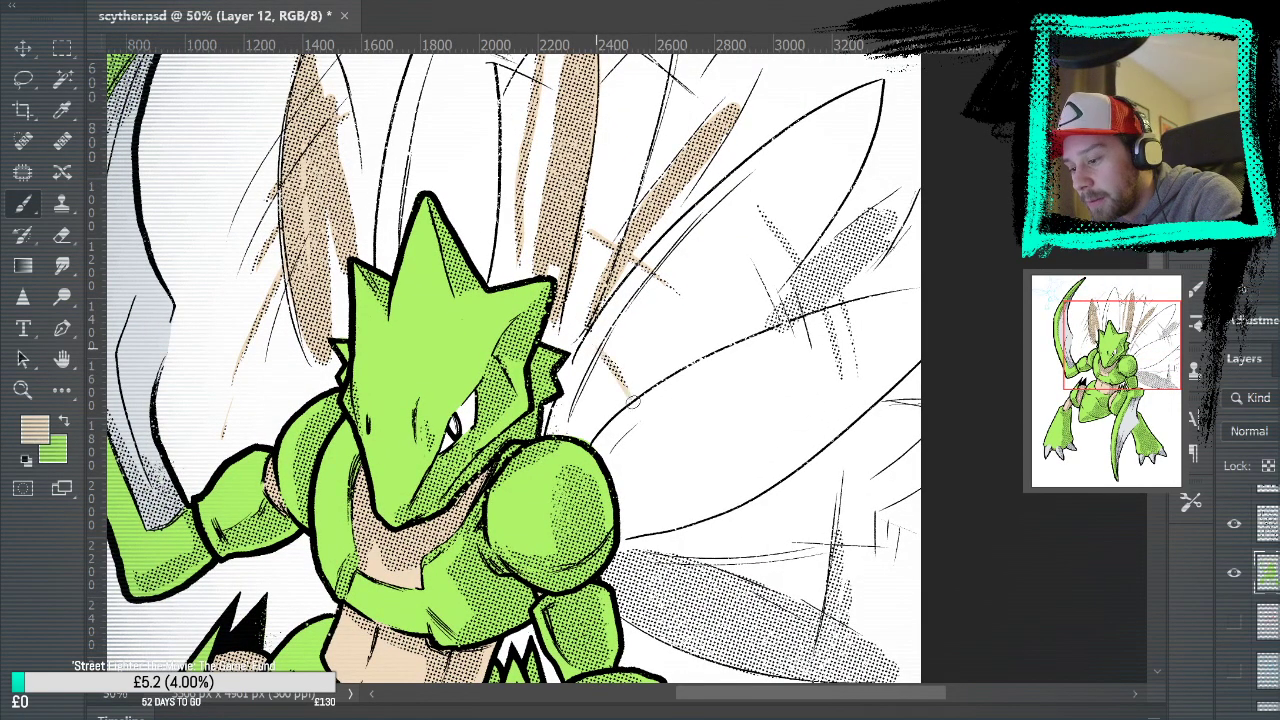
{"action": "left_click_drag", "start_coordinate": [758, 207], "coordinate": [826, 300]}
{"action": "left_click_drag", "start_coordinate": [758, 208], "coordinate": [820, 310]}
{"action": "left_click_drag", "start_coordinate": [760, 213], "coordinate": [802, 270]}
{"action": "left_click_drag", "start_coordinate": [841, 376], "coordinate": [800, 258]}
{"action": "left_click_drag", "start_coordinate": [858, 376], "coordinate": [832, 276]}
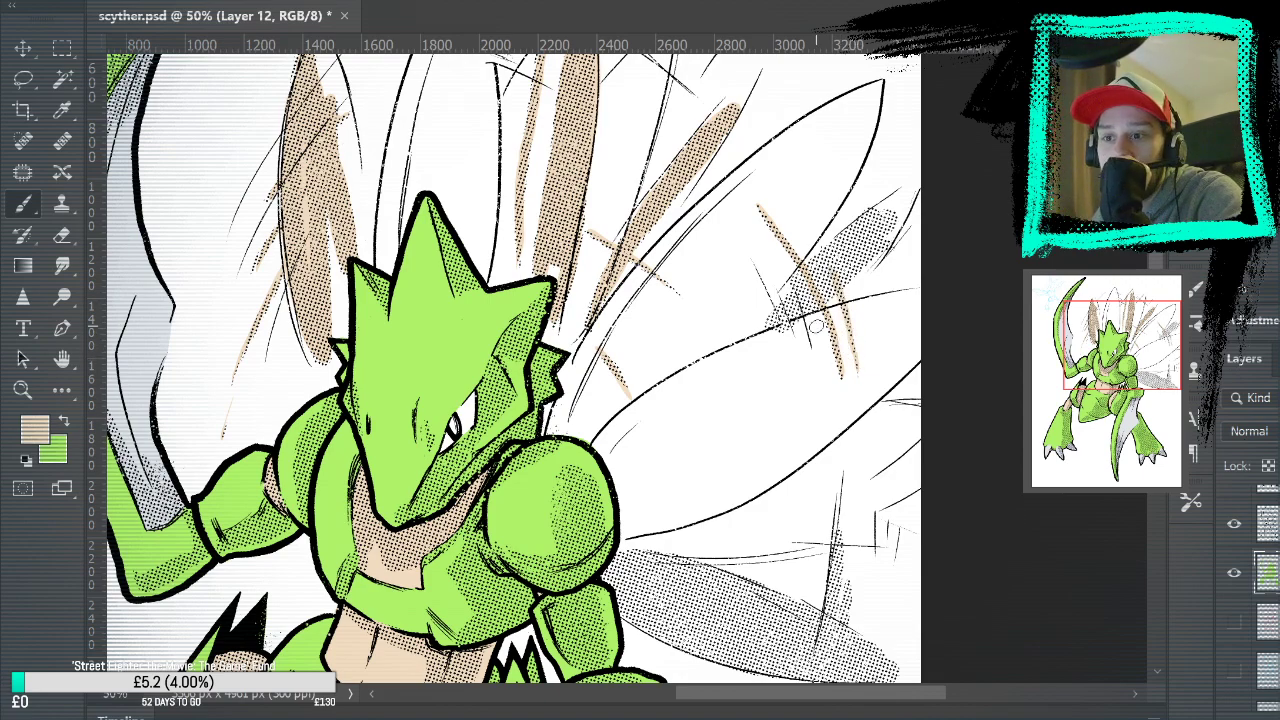
{"action": "mouse_move", "coordinate": [772, 318]}
{"action": "left_mouse_down"}
{"action": "mouse_move", "coordinate": [823, 248]}
{"action": "mouse_move", "coordinate": [802, 285]}
{"action": "mouse_move", "coordinate": [888, 212]}
{"action": "mouse_move", "coordinate": [882, 236]}
{"action": "mouse_move", "coordinate": [876, 226]}
{"action": "mouse_move", "coordinate": [813, 265]}
{"action": "mouse_move", "coordinate": [778, 326]}
{"action": "mouse_move", "coordinate": [828, 262]}
{"action": "left_mouse_up"}
Border the halftone area of the lowest wing in beige and fill its inside with the Paint Bucket
{"action": "mouse_move", "coordinate": [845, 338]}
{"action": "left_mouse_down"}
{"action": "mouse_move", "coordinate": [811, 489]}
{"action": "mouse_move", "coordinate": [862, 218]}
{"action": "mouse_move", "coordinate": [794, 586]}
{"action": "mouse_move", "coordinate": [737, 483]}
{"action": "mouse_move", "coordinate": [686, 554]}
{"action": "mouse_move", "coordinate": [673, 492]}
{"action": "left_mouse_up"}
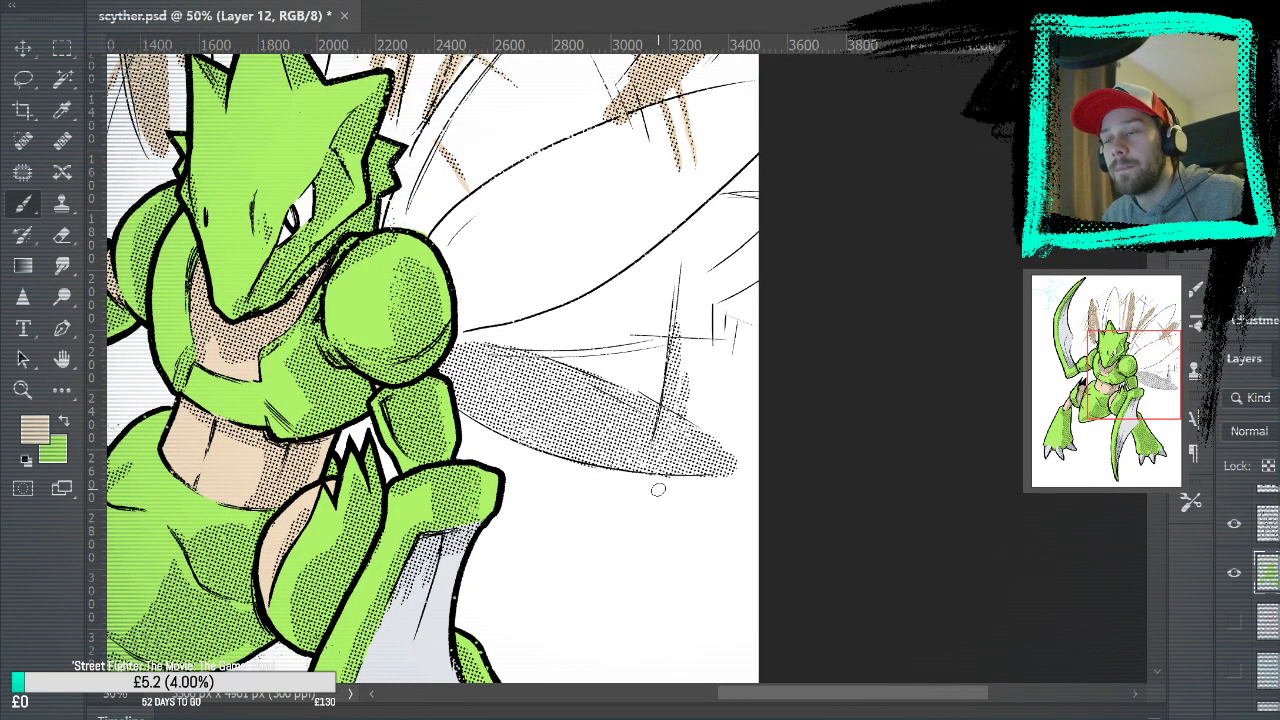
{"action": "mouse_move", "coordinate": [462, 406]}
{"action": "left_mouse_down"}
{"action": "mouse_move", "coordinate": [588, 453]}
{"action": "mouse_move", "coordinate": [520, 440]}
{"action": "mouse_move", "coordinate": [630, 465]}
{"action": "mouse_move", "coordinate": [620, 472]}
{"action": "mouse_move", "coordinate": [720, 470]}
{"action": "left_mouse_up"}
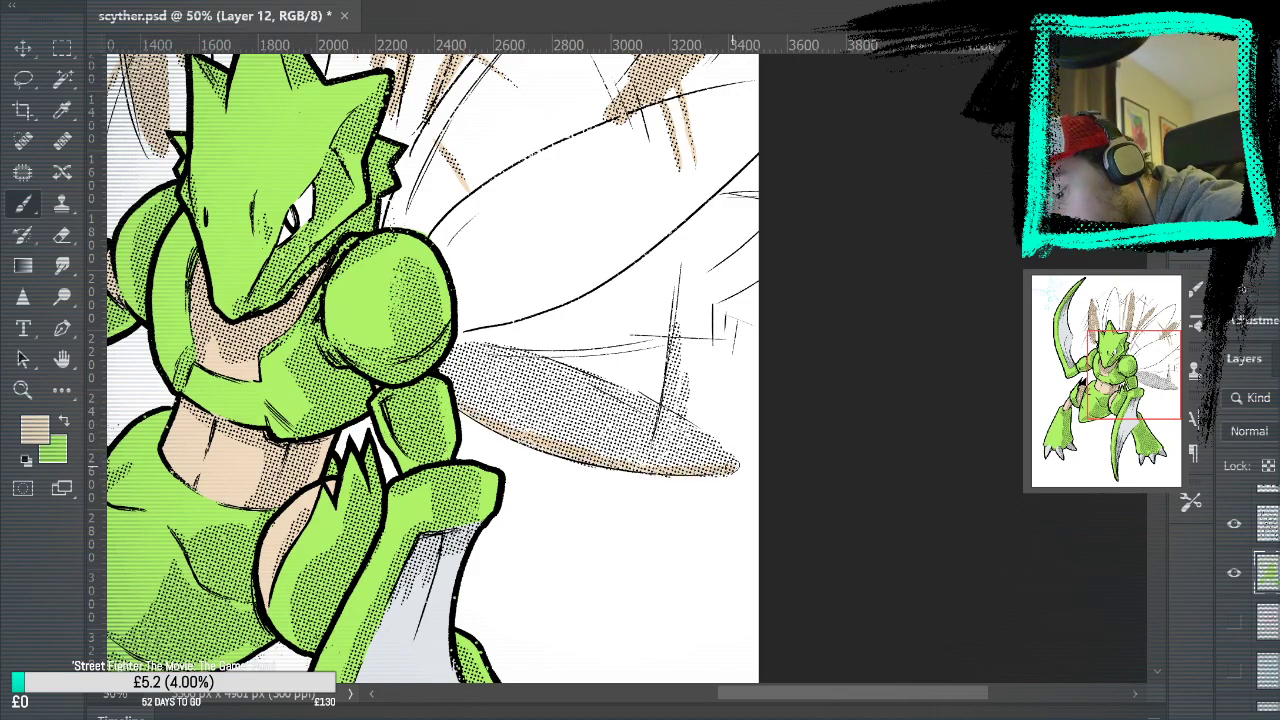
{"action": "left_click_drag", "start_coordinate": [455, 347], "coordinate": [662, 415]}
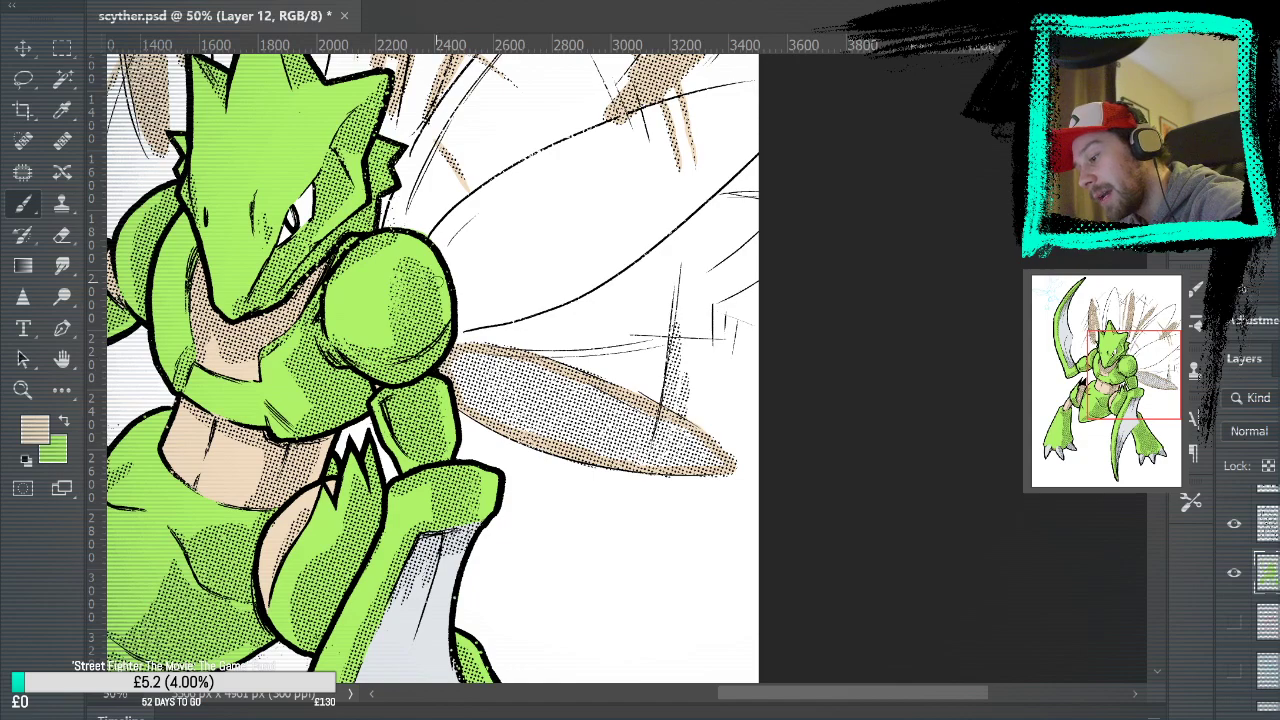
{"action": "left_click", "coordinate": [62, 390]}
{"action": "left_click", "coordinate": [562, 426]}
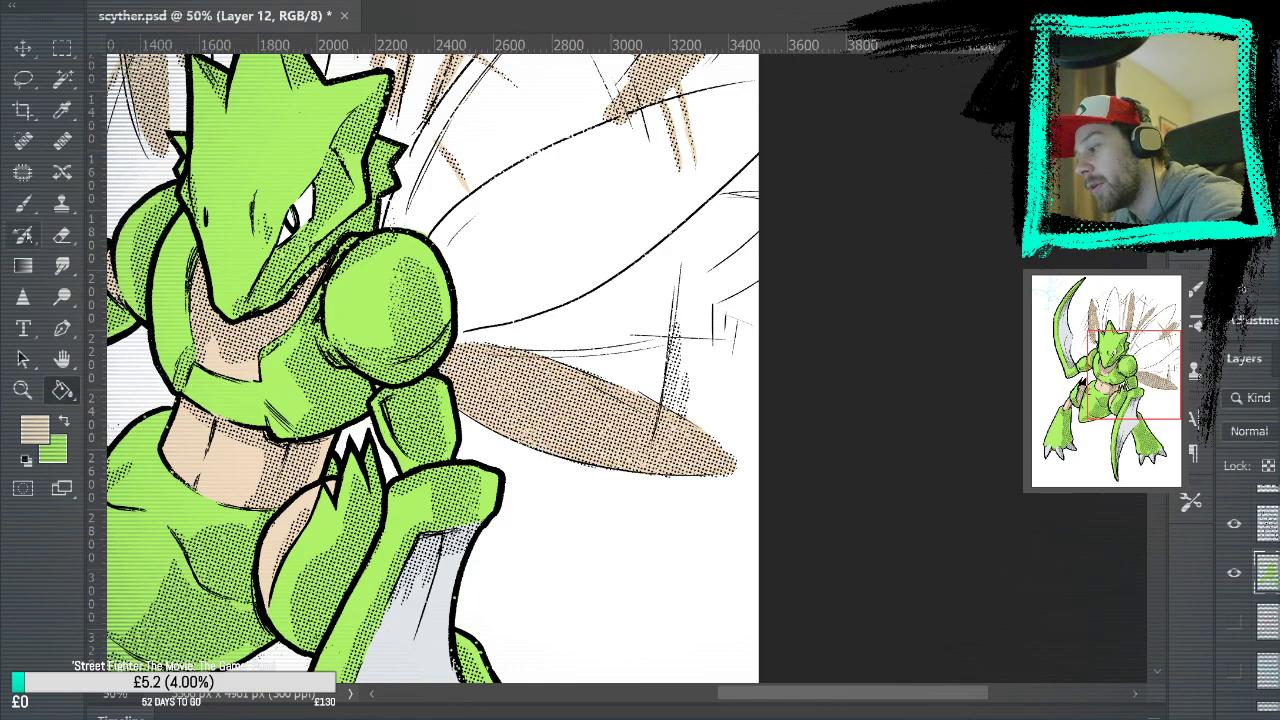
Brush beige over the upright hatch strip crossing the lowest wing and check the whole illustration
{"action": "left_click", "coordinate": [23, 203]}
{"action": "left_click_drag", "start_coordinate": [662, 412], "coordinate": [674, 347]}
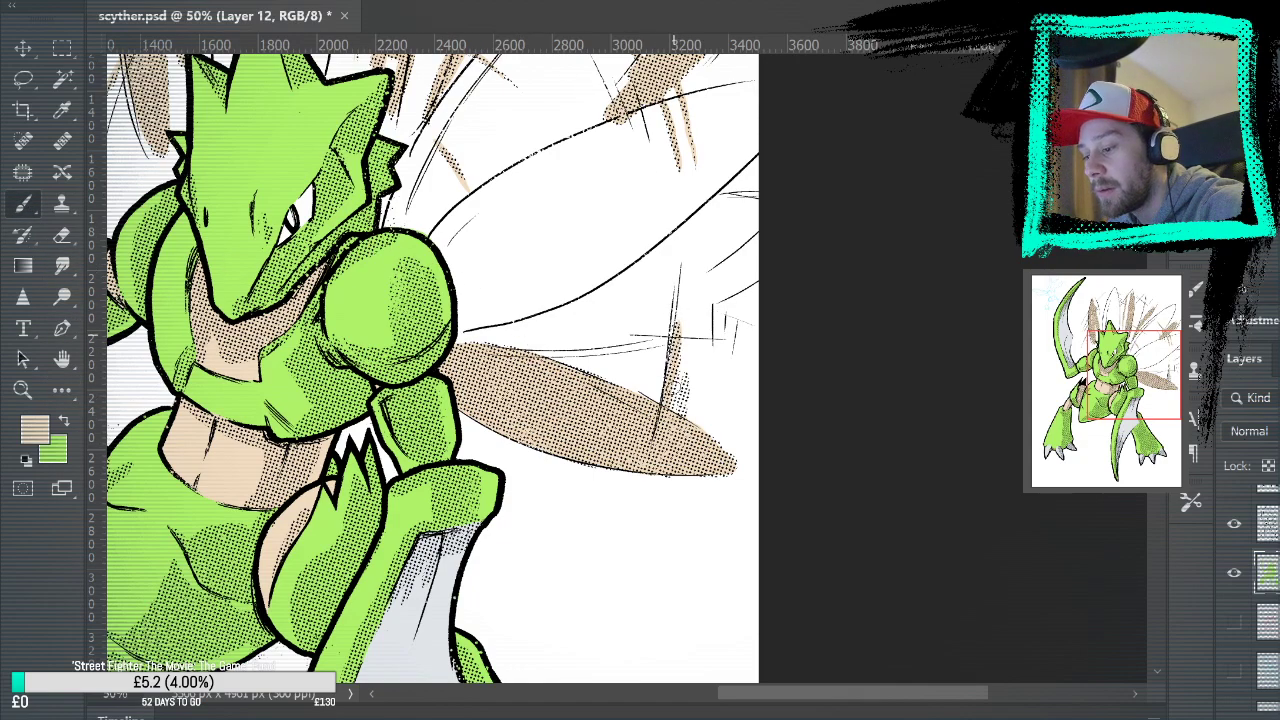
{"action": "left_click_drag", "start_coordinate": [780, 432], "coordinate": [1000, 380]}
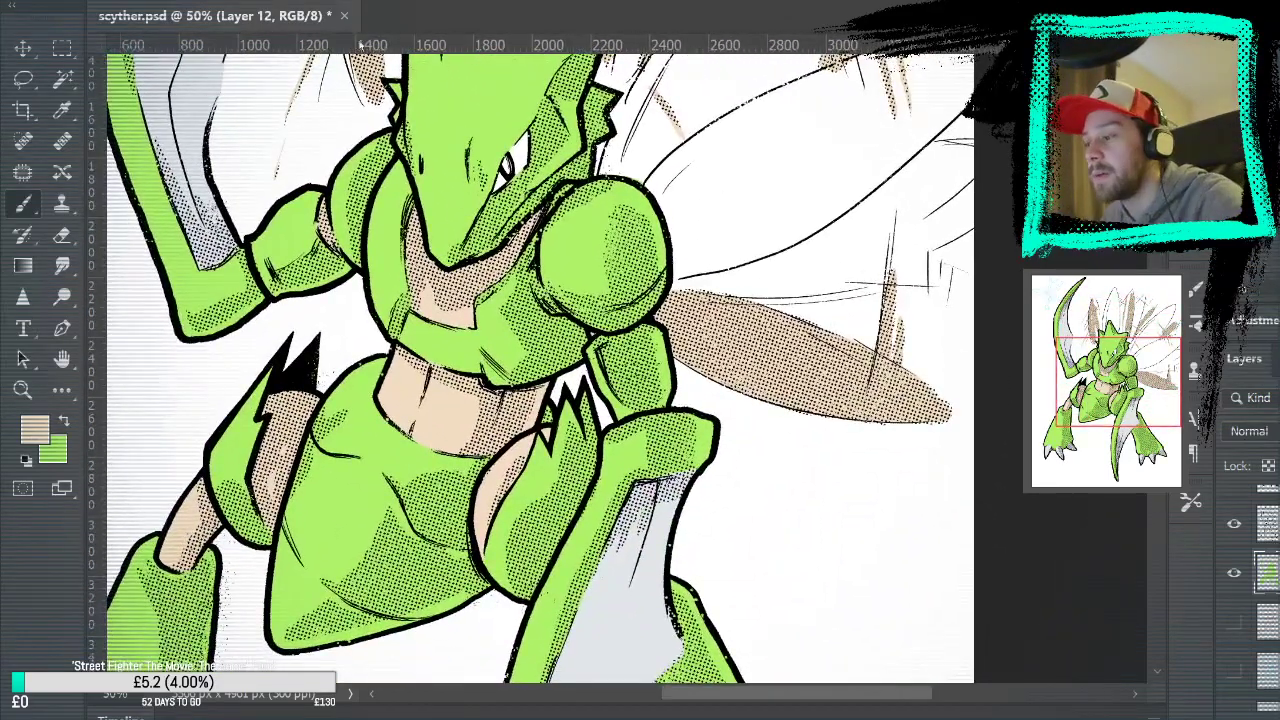
{"action": "key", "text": "ctrl+0"}
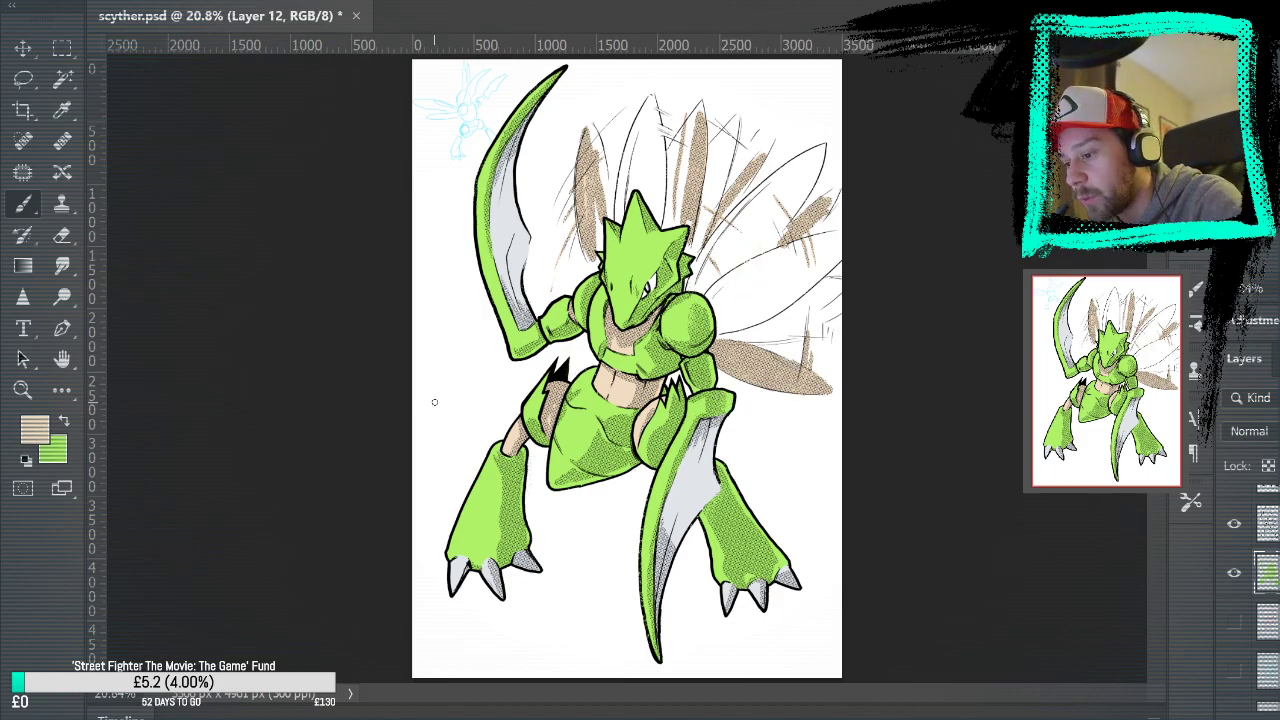
{"action": "left_click", "coordinate": [22, 390]}
{"action": "mouse_move", "coordinate": [757, 251]}
{"action": "left_mouse_down"}
{"action": "mouse_move", "coordinate": [786, 214]}
{"action": "mouse_move", "coordinate": [771, 286]}
{"action": "left_mouse_up"}
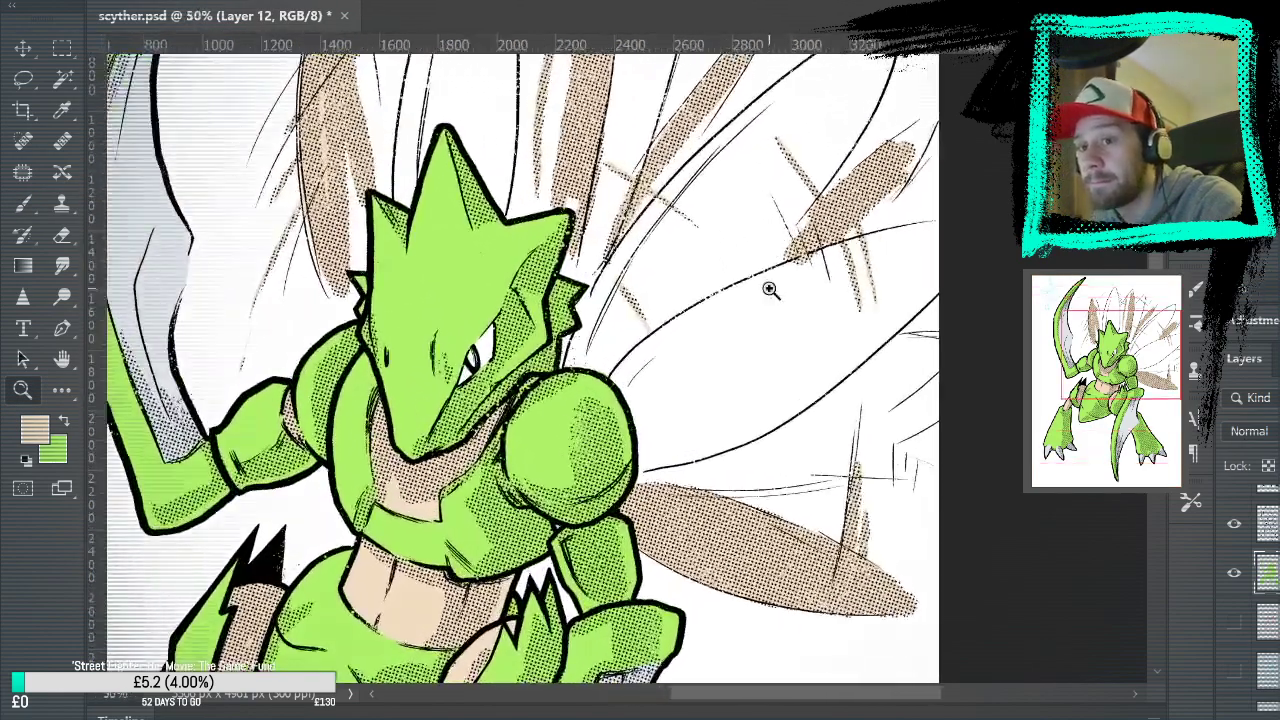
{"action": "key", "text": "b"}
{"action": "left_click_drag", "start_coordinate": [650, 235], "coordinate": [668, 300]}
{"action": "left_click_drag", "start_coordinate": [660, 228], "coordinate": [718, 330]}
{"action": "key", "text": "ctrl+z"}
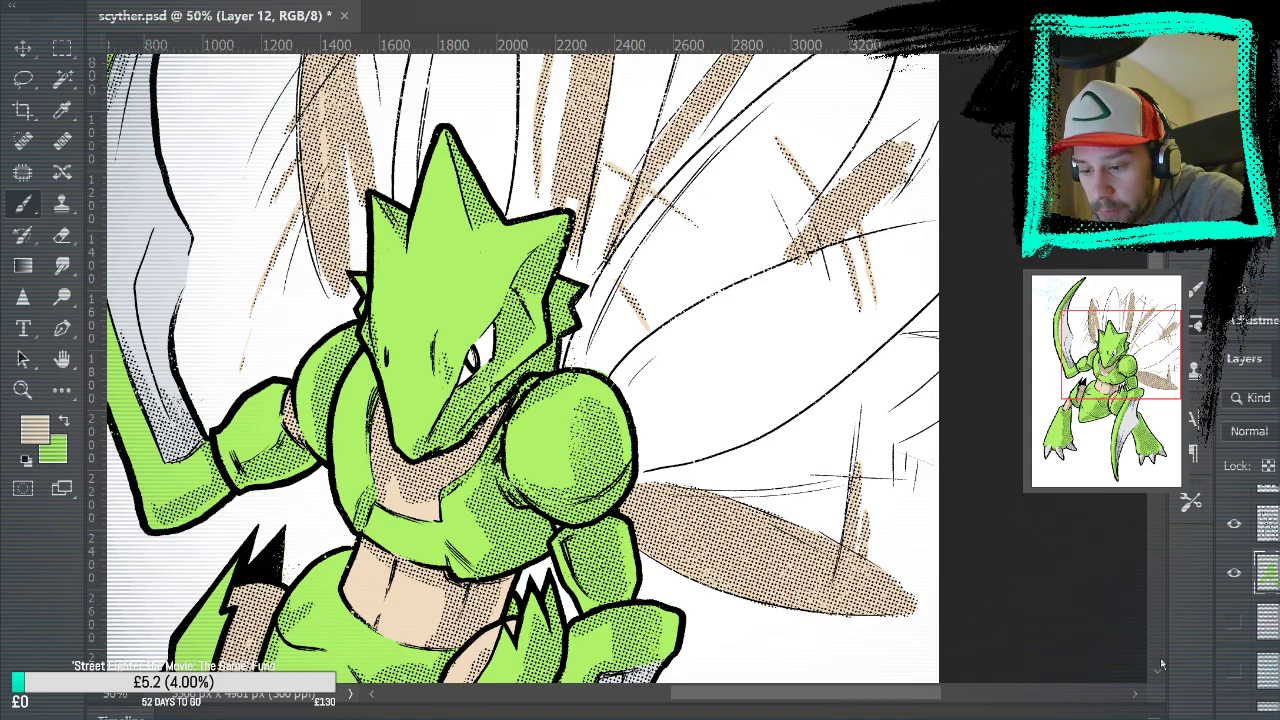
{"action": "mouse_move", "coordinate": [775, 296]}
{"action": "left_mouse_down"}
{"action": "mouse_move", "coordinate": [763, 306]}
{"action": "mouse_move", "coordinate": [777, 366]}
{"action": "mouse_move", "coordinate": [770, 475]}
{"action": "left_mouse_up"}
{"action": "key", "text": "ctrl+z"}
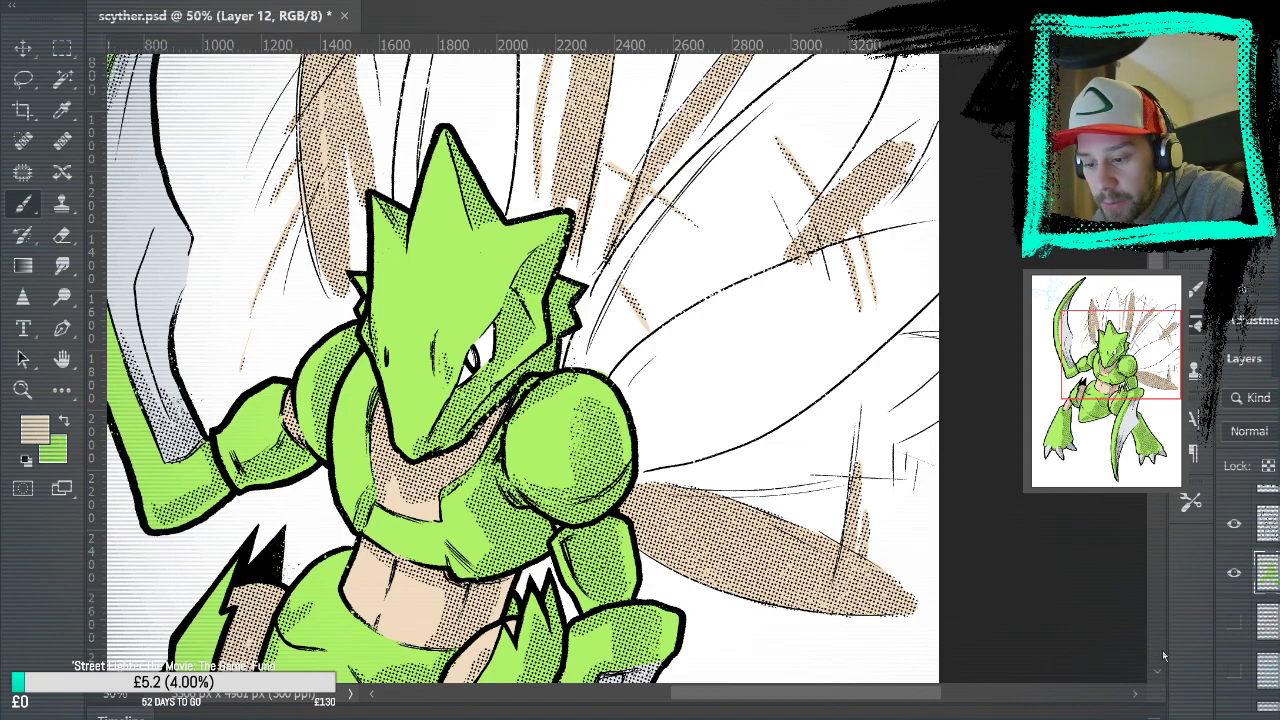
{"action": "mouse_move", "coordinate": [737, 339]}
{"action": "left_mouse_down"}
{"action": "mouse_move", "coordinate": [724, 422]}
{"action": "mouse_move", "coordinate": [778, 445]}
{"action": "left_mouse_up"}
{"action": "key", "text": "ctrl+z"}
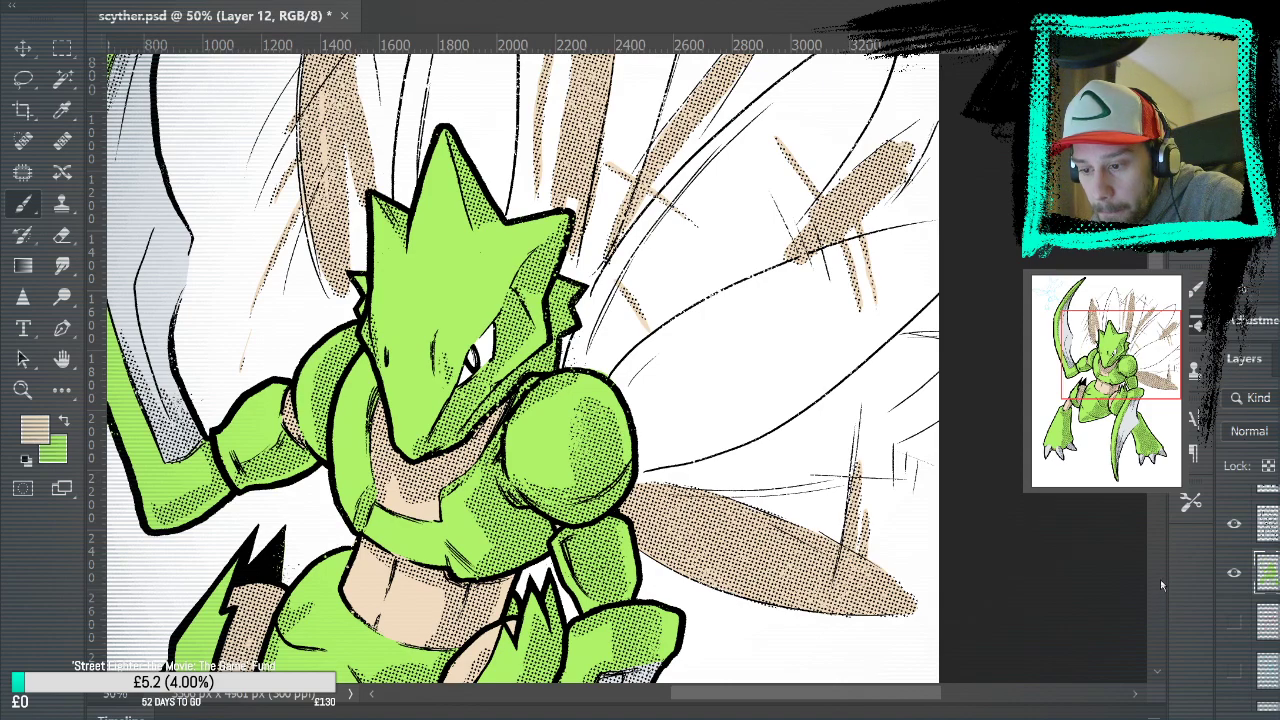
{"action": "left_click_drag", "start_coordinate": [720, 314], "coordinate": [710, 415]}
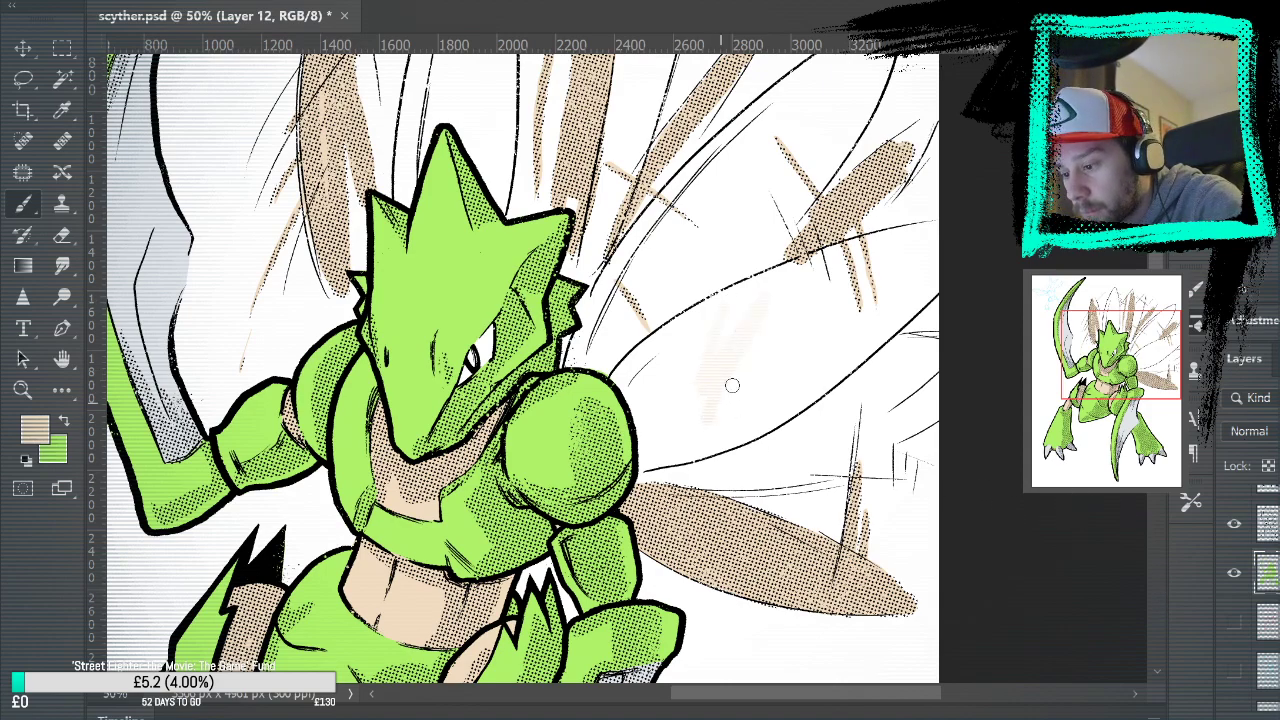
{"action": "key", "text": "ctrl+z"}
{"action": "mouse_move", "coordinate": [740, 335]}
{"action": "left_mouse_down"}
{"action": "mouse_move", "coordinate": [708, 405]}
{"action": "mouse_move", "coordinate": [805, 295]}
{"action": "left_mouse_up"}
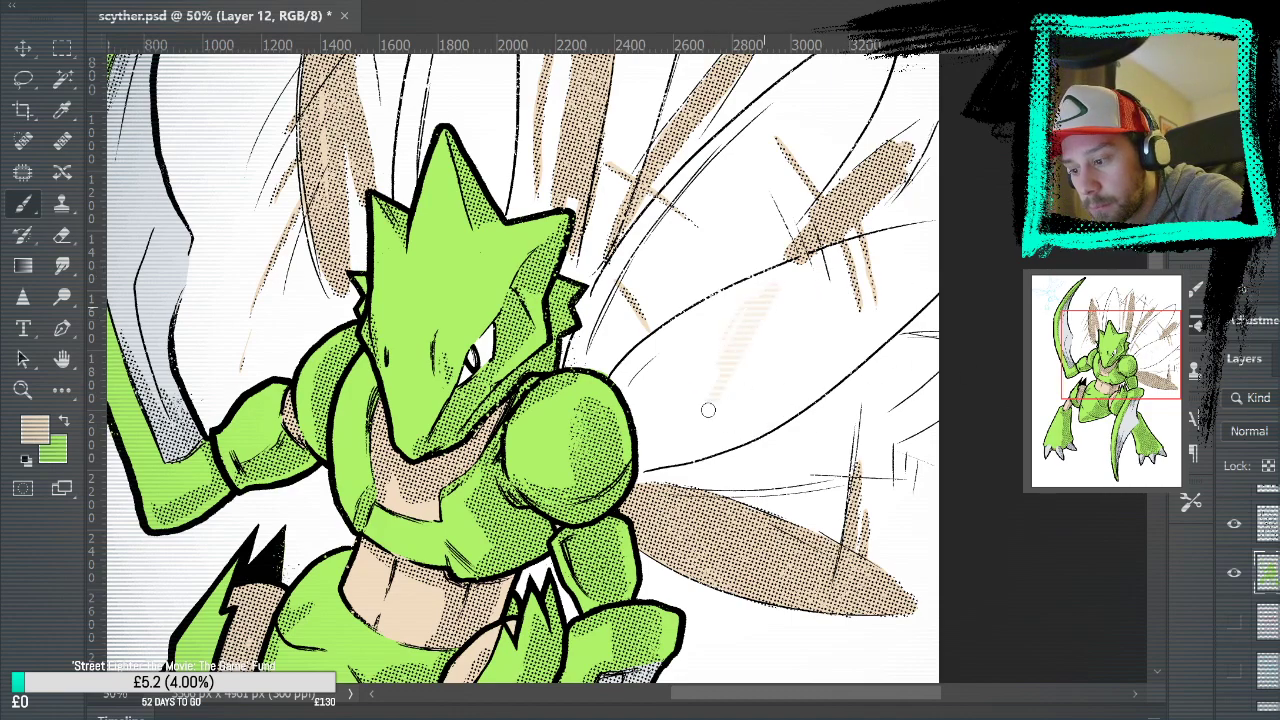
{"action": "key", "text": "ctrl+z"}
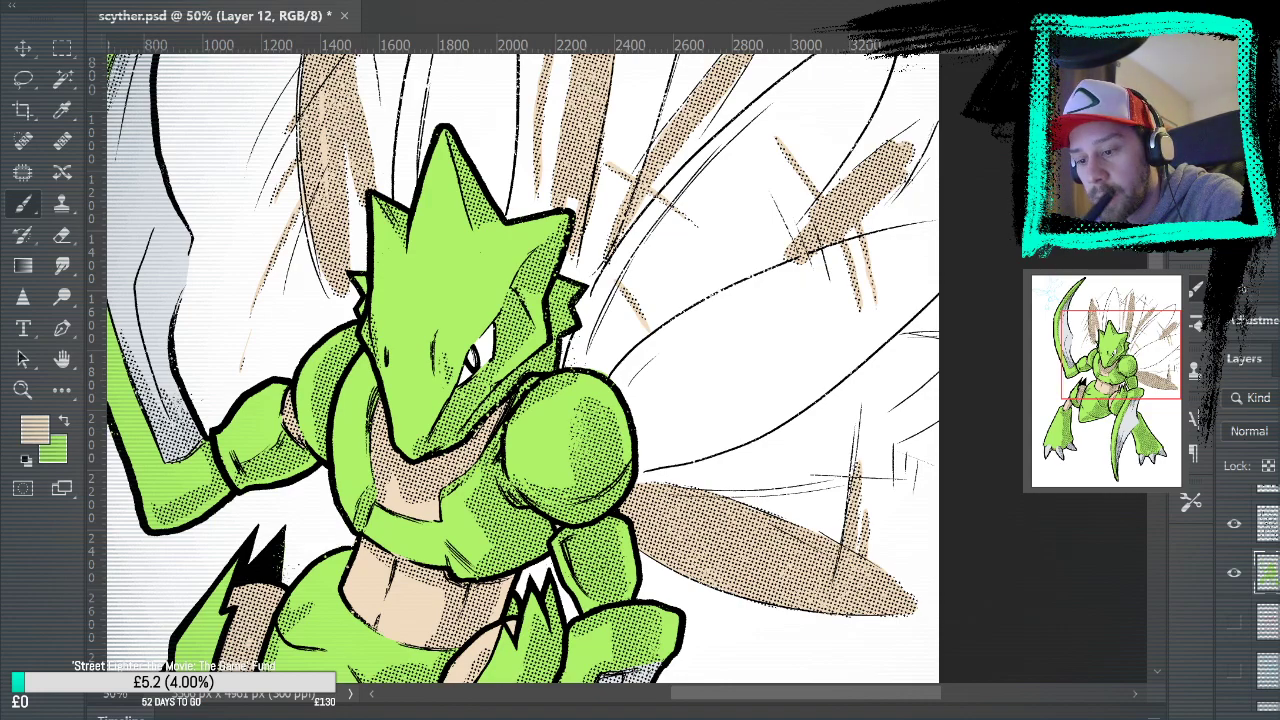
{"action": "mouse_move", "coordinate": [714, 306]}
{"action": "left_mouse_down"}
{"action": "mouse_move", "coordinate": [754, 357]}
{"action": "mouse_move", "coordinate": [714, 408]}
{"action": "mouse_move", "coordinate": [758, 247]}
{"action": "mouse_move", "coordinate": [700, 318]}
{"action": "mouse_move", "coordinate": [817, 92]}
{"action": "left_mouse_up"}
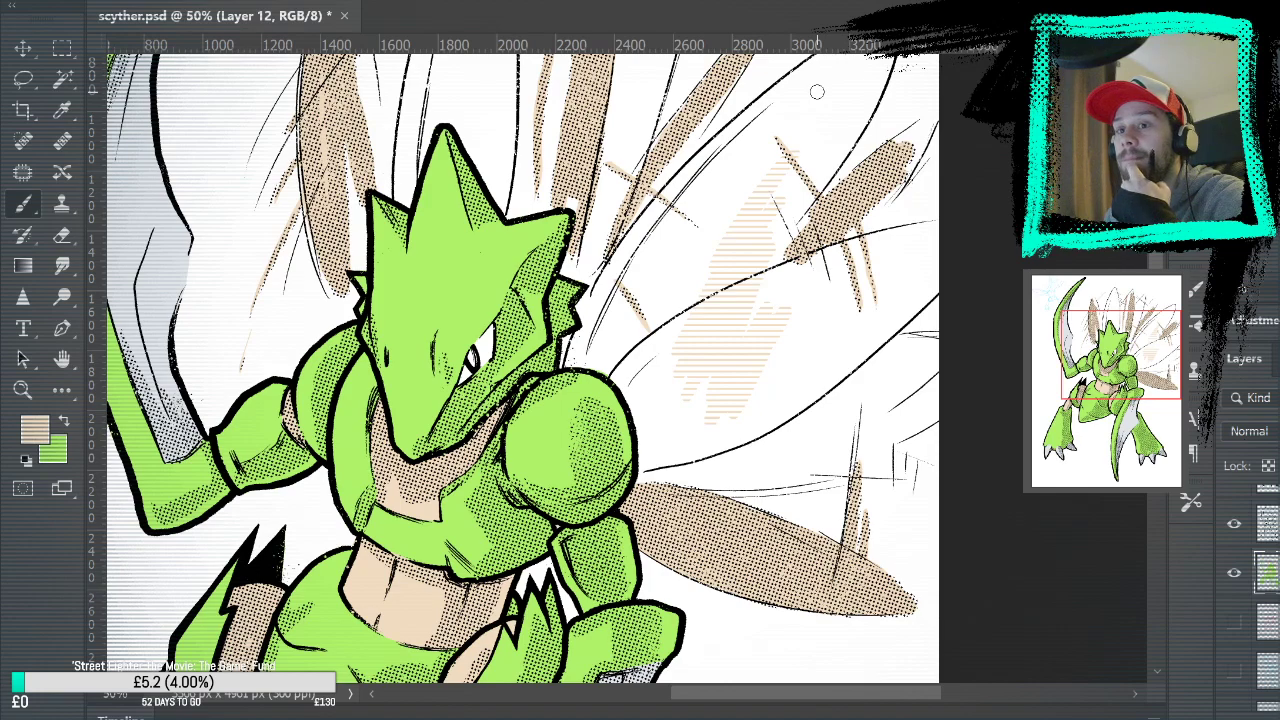
{"action": "key", "text": "ctrl+z"}
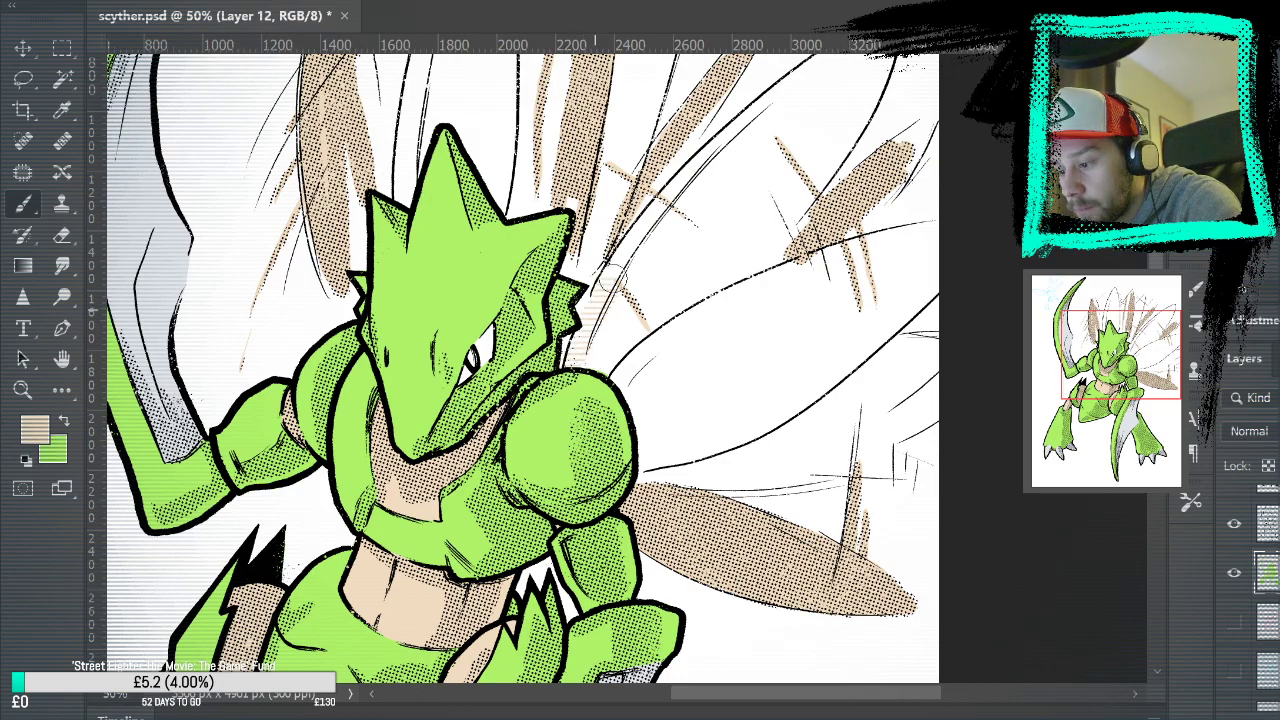
Brush a beige horizontal-line texture over the large wing behind the shoulder and the wings below it, down to the lowest one
{"action": "left_click_drag", "start_coordinate": [803, 109], "coordinate": [710, 310]}
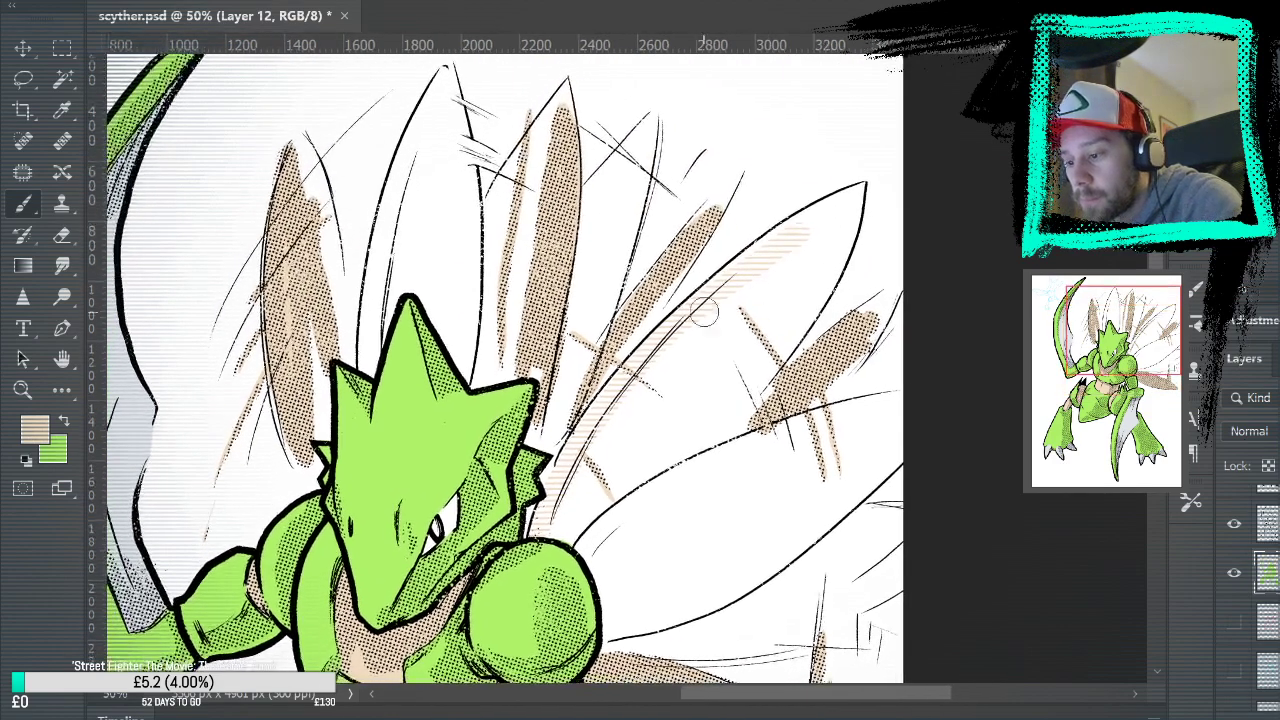
{"action": "mouse_move", "coordinate": [805, 215]}
{"action": "left_mouse_down"}
{"action": "mouse_move", "coordinate": [863, 186]}
{"action": "mouse_move", "coordinate": [723, 418]}
{"action": "mouse_move", "coordinate": [814, 266]}
{"action": "mouse_move", "coordinate": [702, 411]}
{"action": "mouse_move", "coordinate": [778, 279]}
{"action": "mouse_move", "coordinate": [743, 287]}
{"action": "left_mouse_up"}
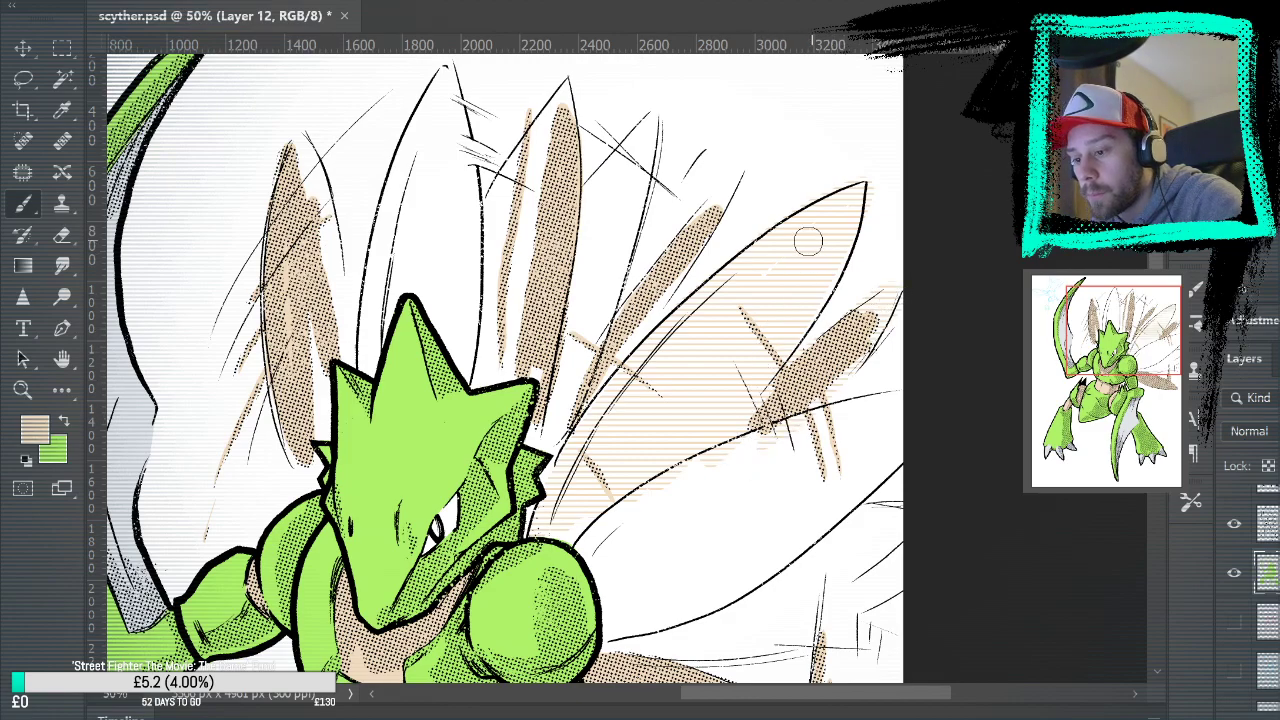
{"action": "left_click_drag", "start_coordinate": [765, 448], "coordinate": [914, 188]}
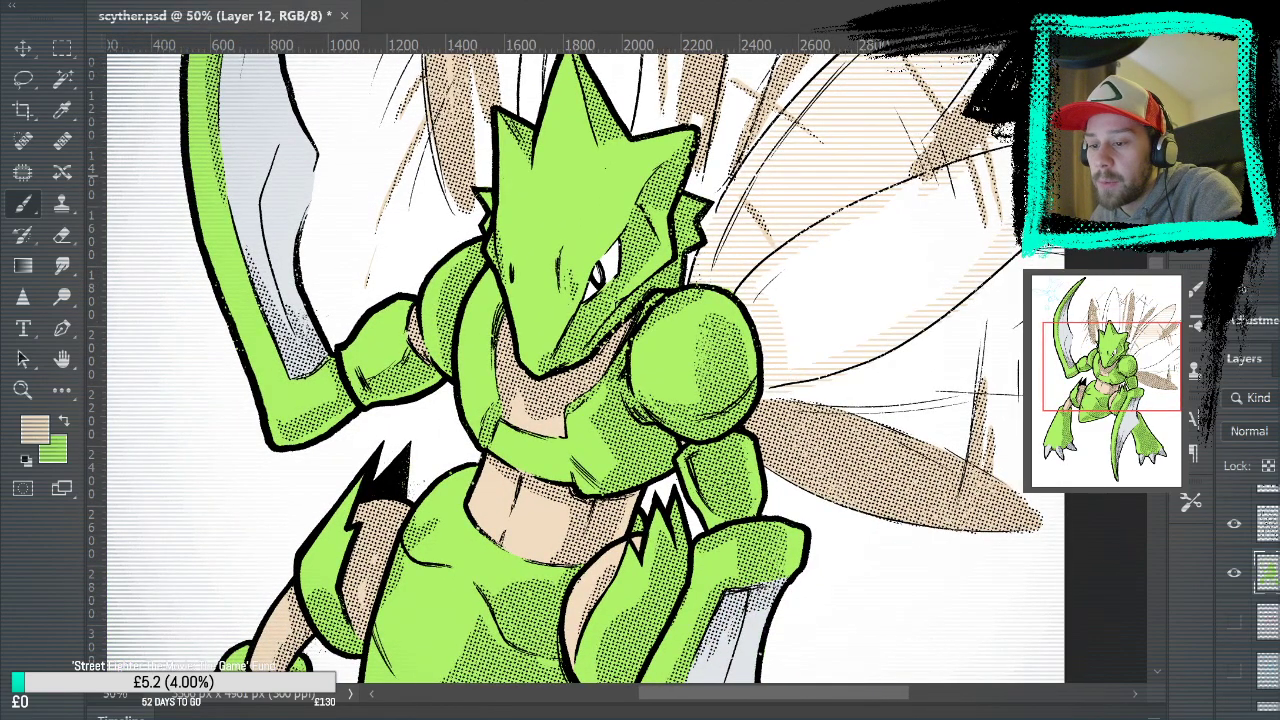
{"action": "left_click_drag", "start_coordinate": [1005, 166], "coordinate": [890, 208]}
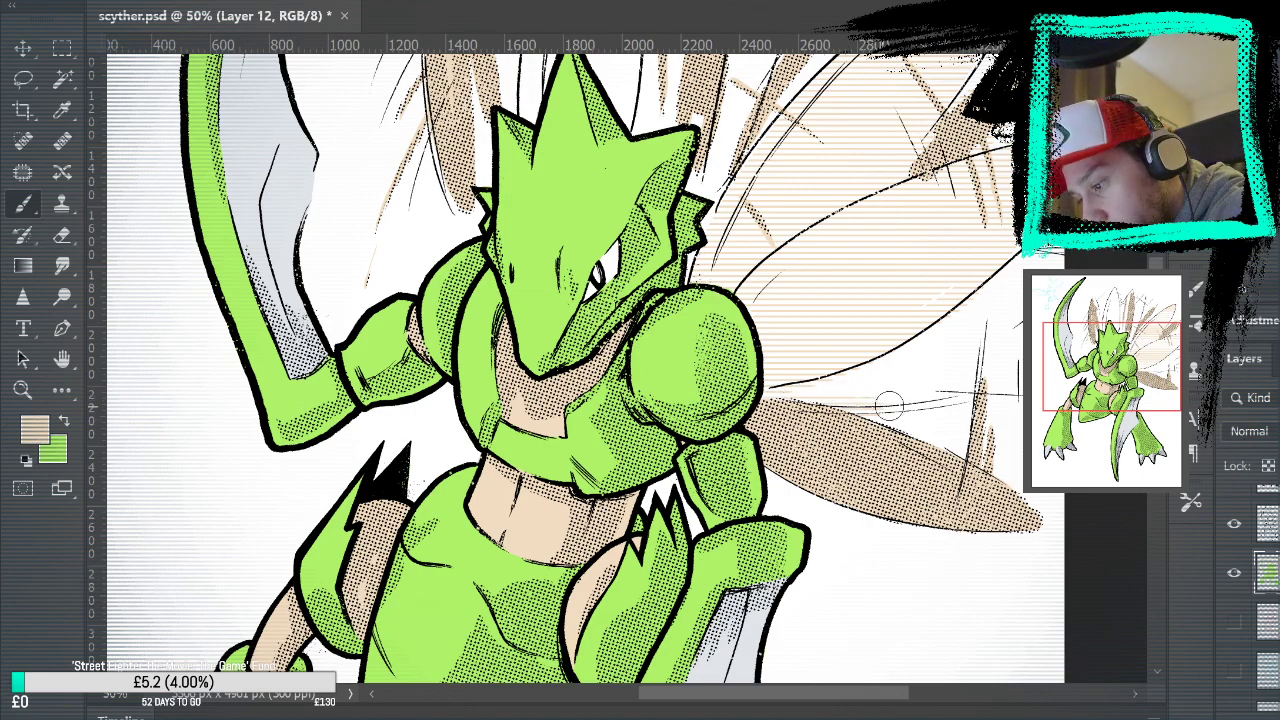
{"action": "mouse_move", "coordinate": [990, 386]}
{"action": "left_mouse_down"}
{"action": "mouse_move", "coordinate": [835, 387]}
{"action": "mouse_move", "coordinate": [1003, 358]}
{"action": "mouse_move", "coordinate": [1015, 332]}
{"action": "mouse_move", "coordinate": [963, 315]}
{"action": "mouse_move", "coordinate": [1004, 300]}
{"action": "mouse_move", "coordinate": [1044, 263]}
{"action": "left_mouse_up"}
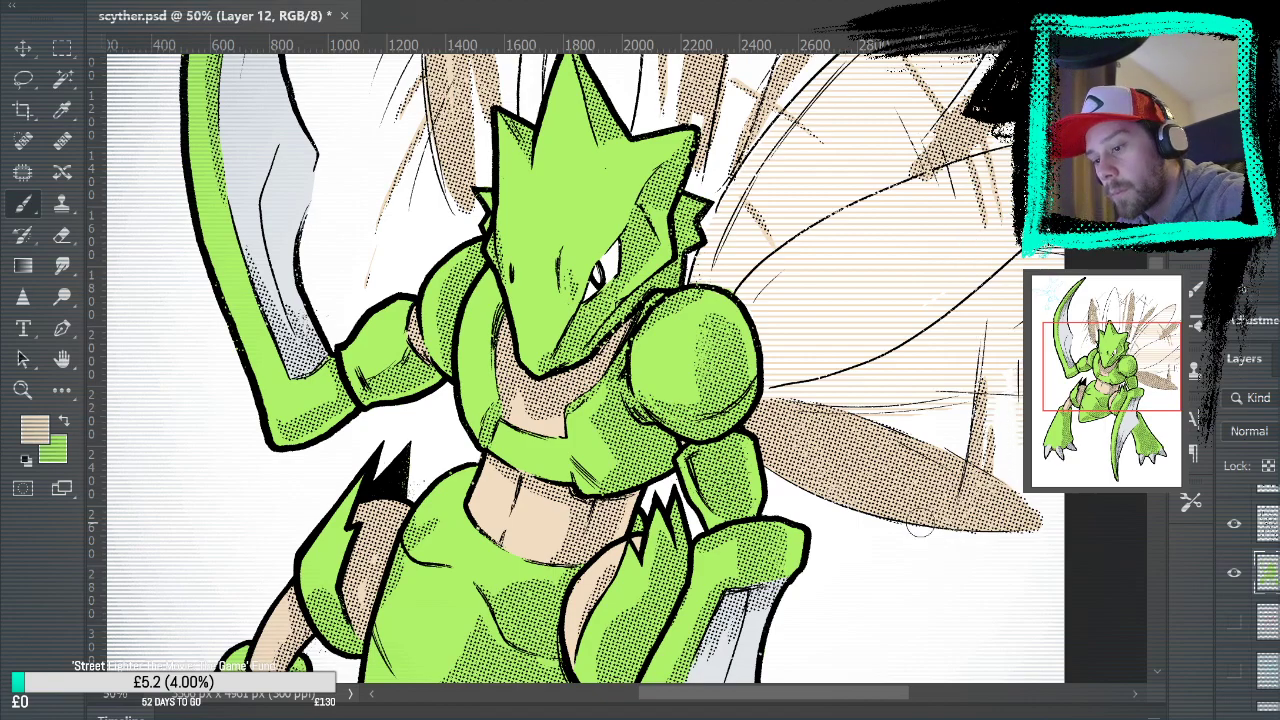
Brush the beige horizontal-line texture over the upper wings around the head crest, including the wing nearest the raised scythe
{"action": "left_click_drag", "start_coordinate": [1037, 228], "coordinate": [1108, 551]}
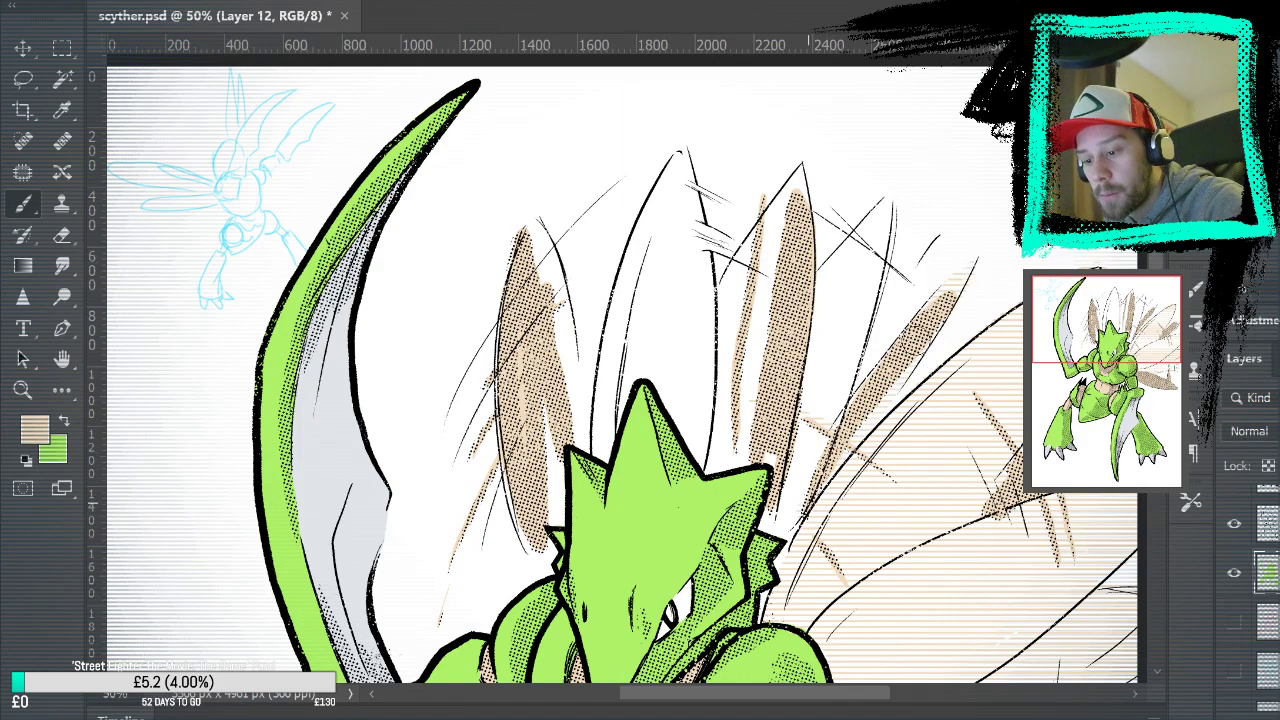
{"action": "mouse_move", "coordinate": [790, 490]}
{"action": "left_mouse_down"}
{"action": "mouse_move", "coordinate": [813, 458]}
{"action": "mouse_move", "coordinate": [888, 209]}
{"action": "mouse_move", "coordinate": [808, 314]}
{"action": "mouse_move", "coordinate": [816, 424]}
{"action": "left_mouse_up"}
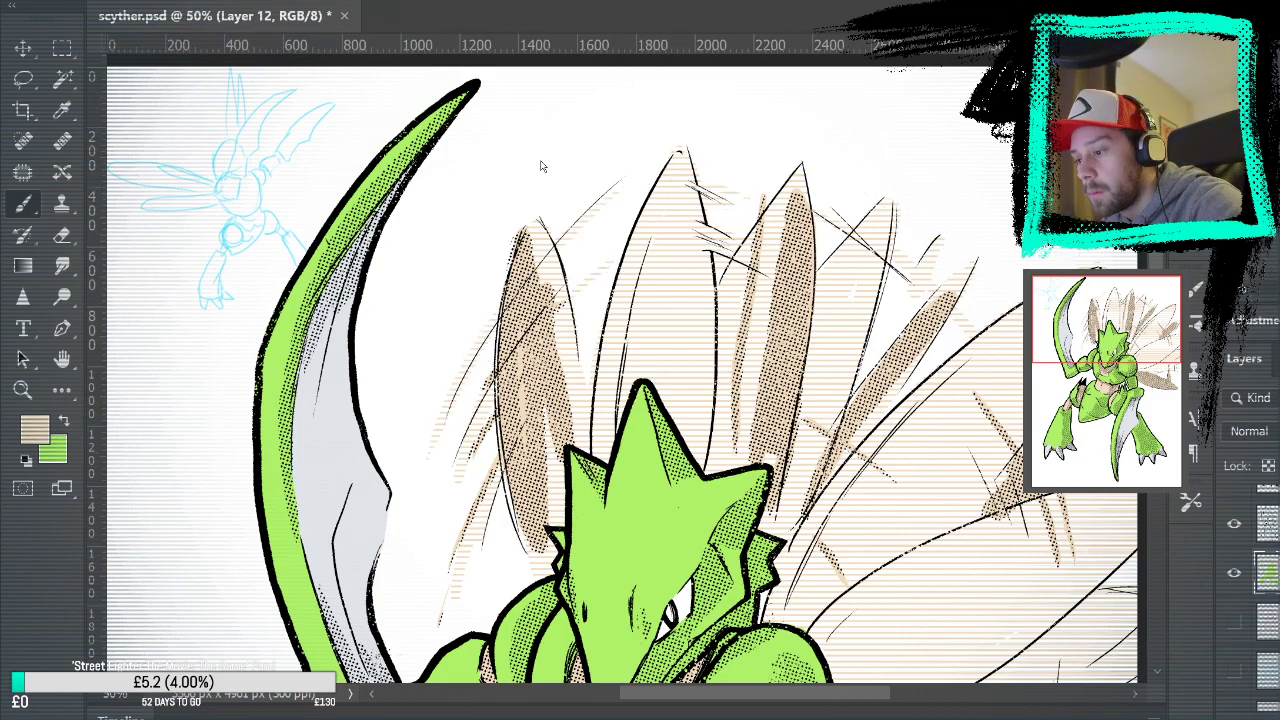
{"action": "scroll", "coordinate": [550, 143], "scroll_direction": "down", "scroll_amount": 3}
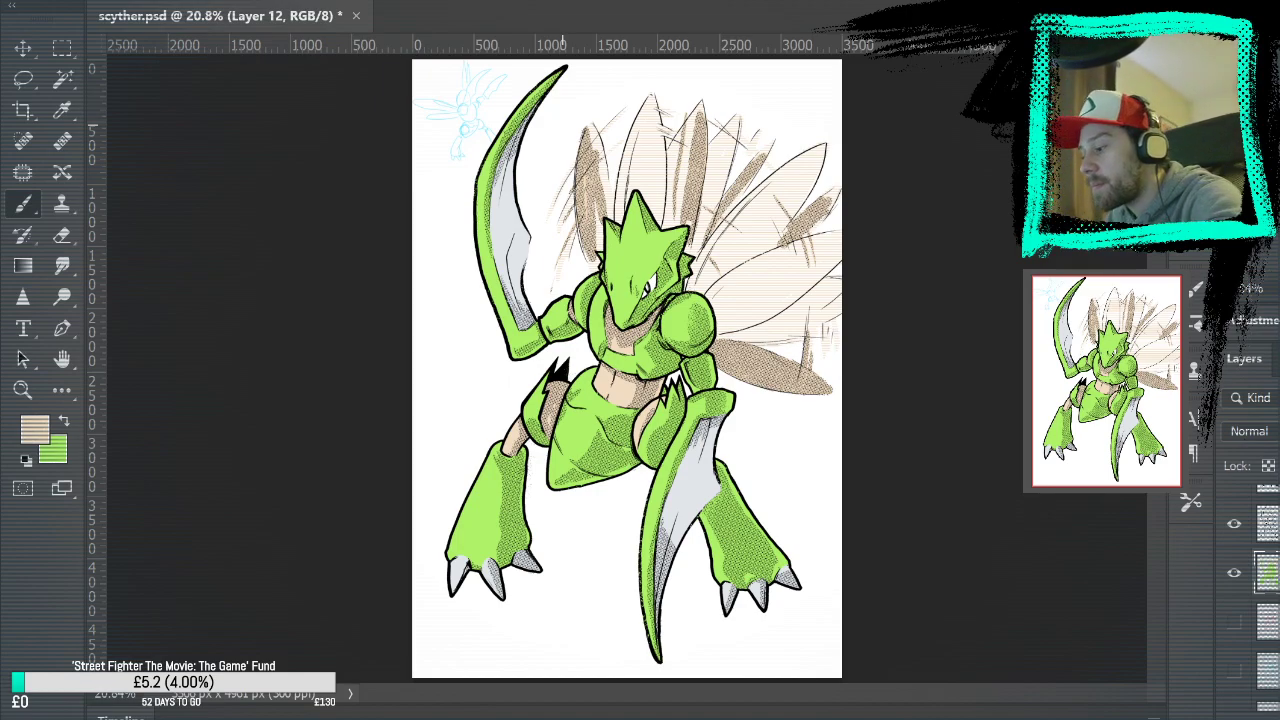
Brush a green horizontal-line strip along the upper edge of the long wing behind the head crest
{"action": "key", "text": "z"}
{"action": "left_click", "coordinate": [62, 423]}
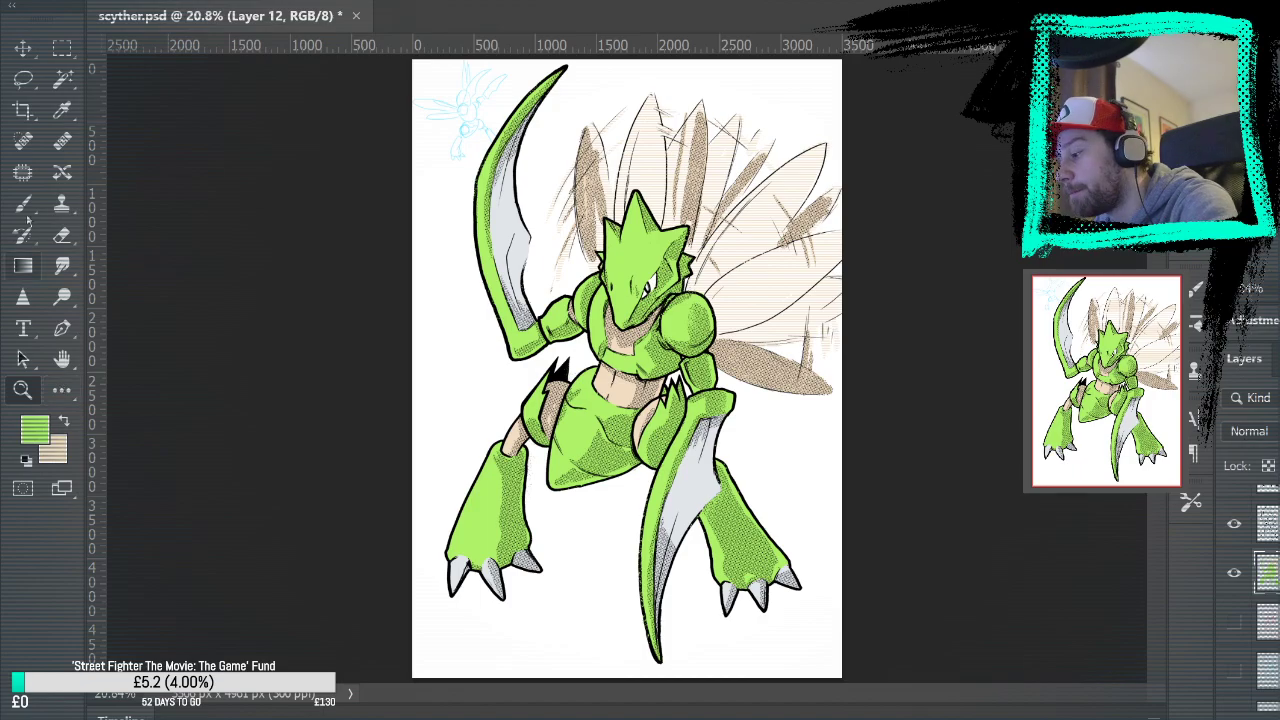
{"action": "left_click", "coordinate": [763, 254]}
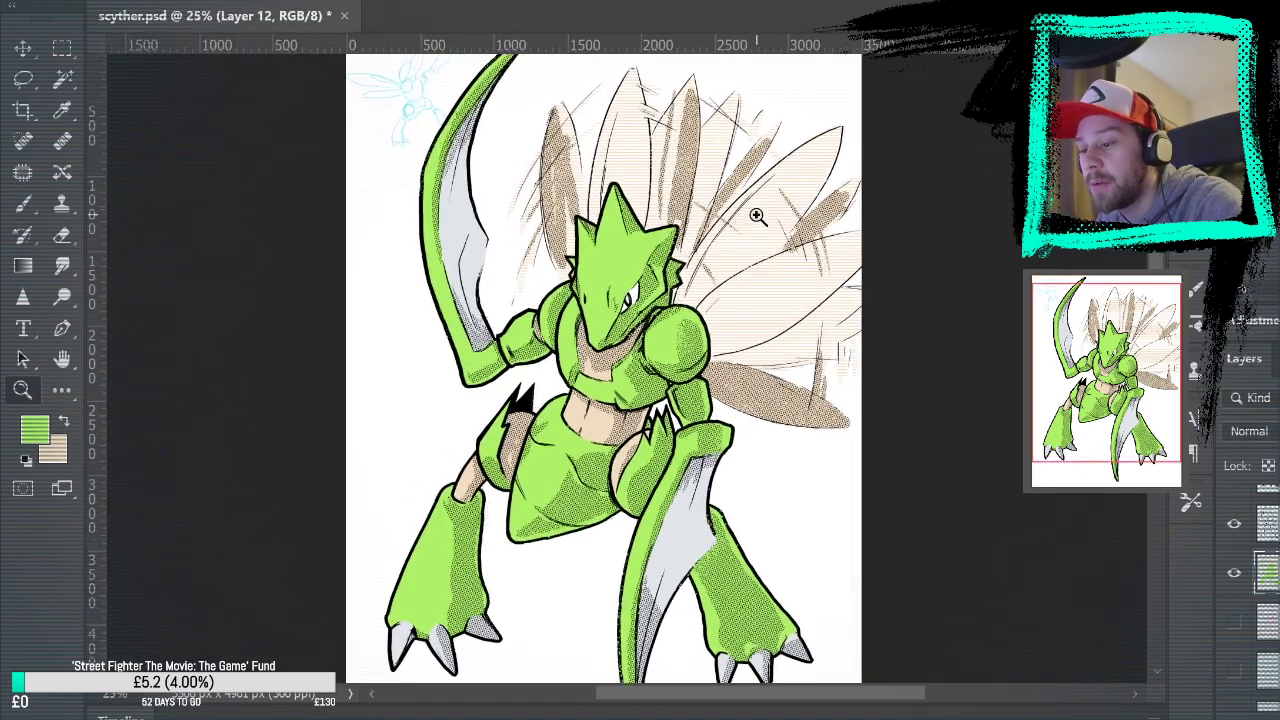
{"action": "left_click", "coordinate": [751, 208]}
{"action": "left_click", "coordinate": [766, 217]}
{"action": "key", "text": "b"}
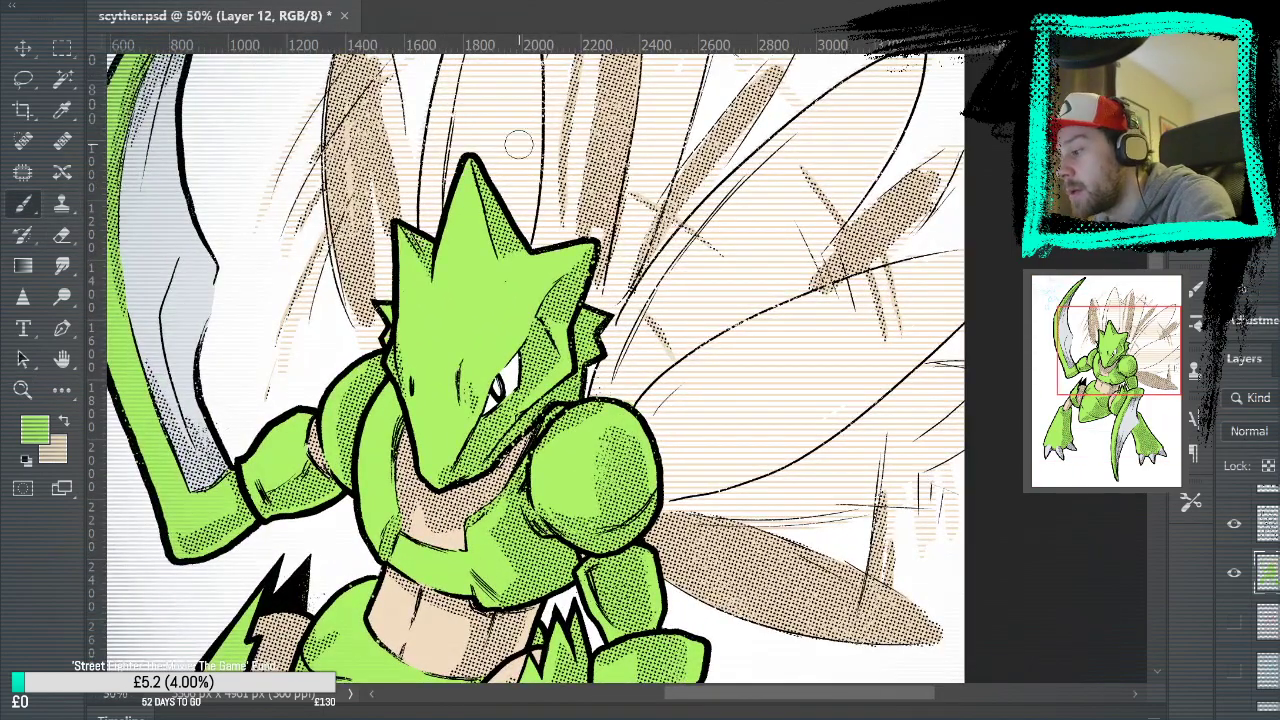
{"action": "mouse_move", "coordinate": [601, 385]}
{"action": "left_mouse_down"}
{"action": "mouse_move", "coordinate": [627, 320]}
{"action": "mouse_move", "coordinate": [713, 203]}
{"action": "mouse_move", "coordinate": [617, 330]}
{"action": "mouse_move", "coordinate": [717, 200]}
{"action": "mouse_move", "coordinate": [681, 240]}
{"action": "mouse_move", "coordinate": [851, 88]}
{"action": "left_mouse_up"}
{"action": "mouse_move", "coordinate": [794, 143]}
{"action": "left_mouse_down"}
{"action": "mouse_move", "coordinate": [771, 271]}
{"action": "mouse_move", "coordinate": [890, 163]}
{"action": "left_mouse_up"}
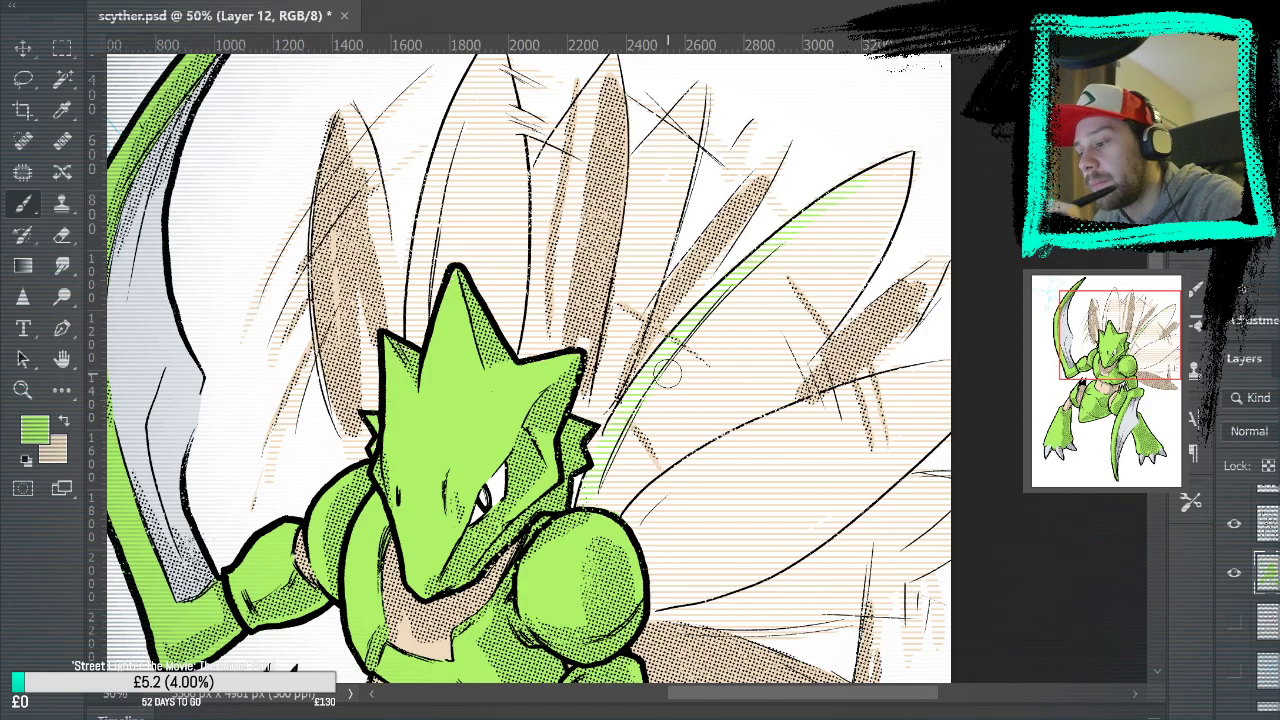
Brush a green horizontal-line strip along the outer edge of the tall wing above the head crest and check the whole illustration
{"action": "left_click_drag", "start_coordinate": [418, 318], "coordinate": [479, 86]}
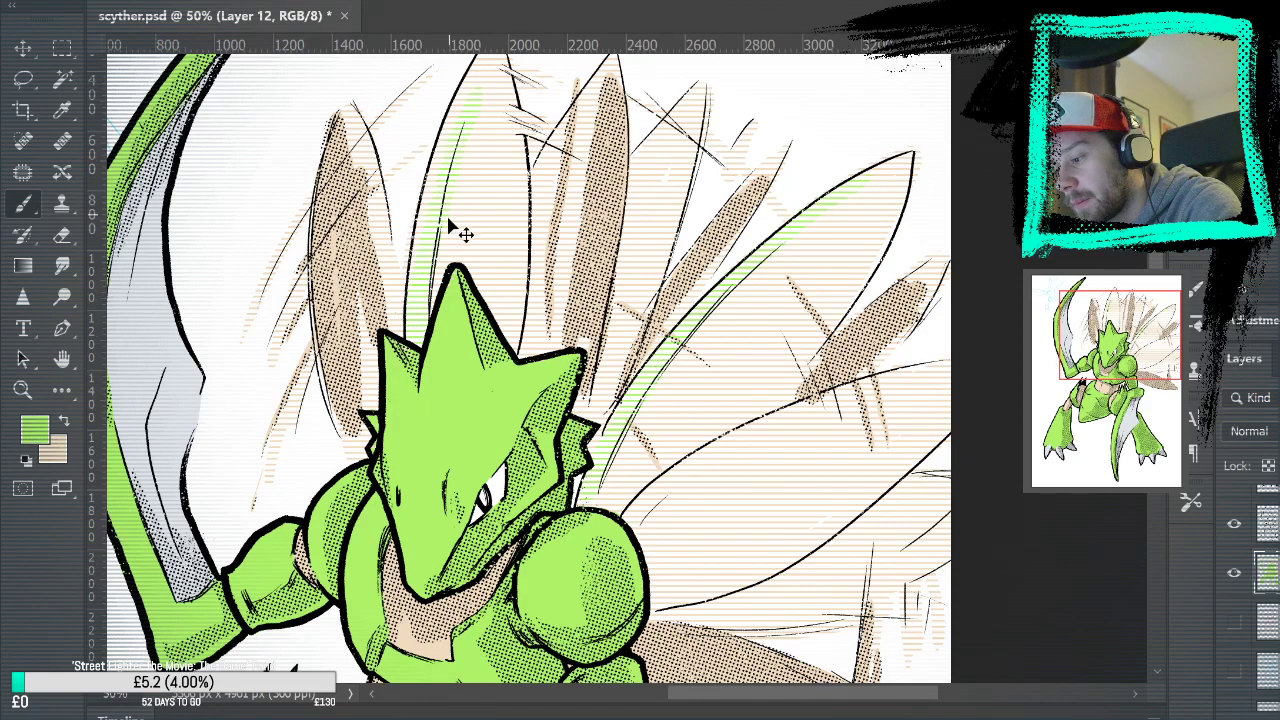
{"action": "mouse_move", "coordinate": [418, 318]}
{"action": "left_mouse_down"}
{"action": "mouse_move", "coordinate": [444, 158]}
{"action": "mouse_move", "coordinate": [485, 45]}
{"action": "left_mouse_up"}
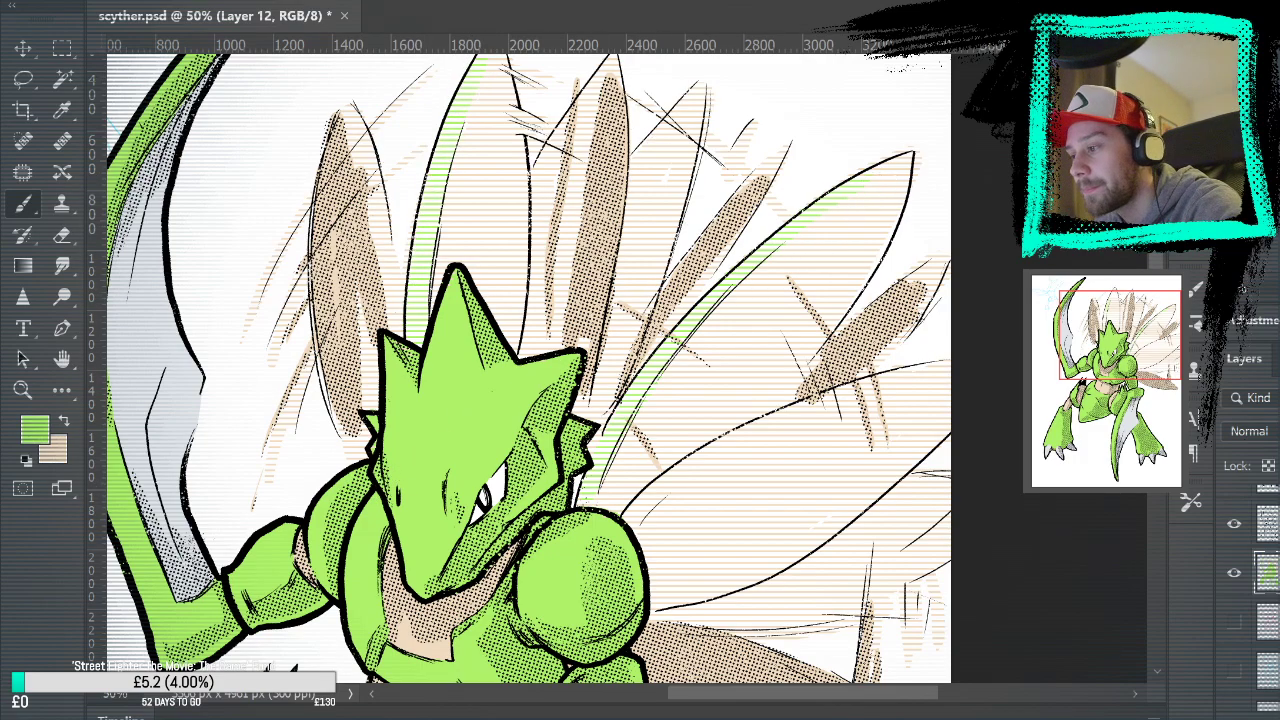
{"action": "key", "text": "ctrl+0"}
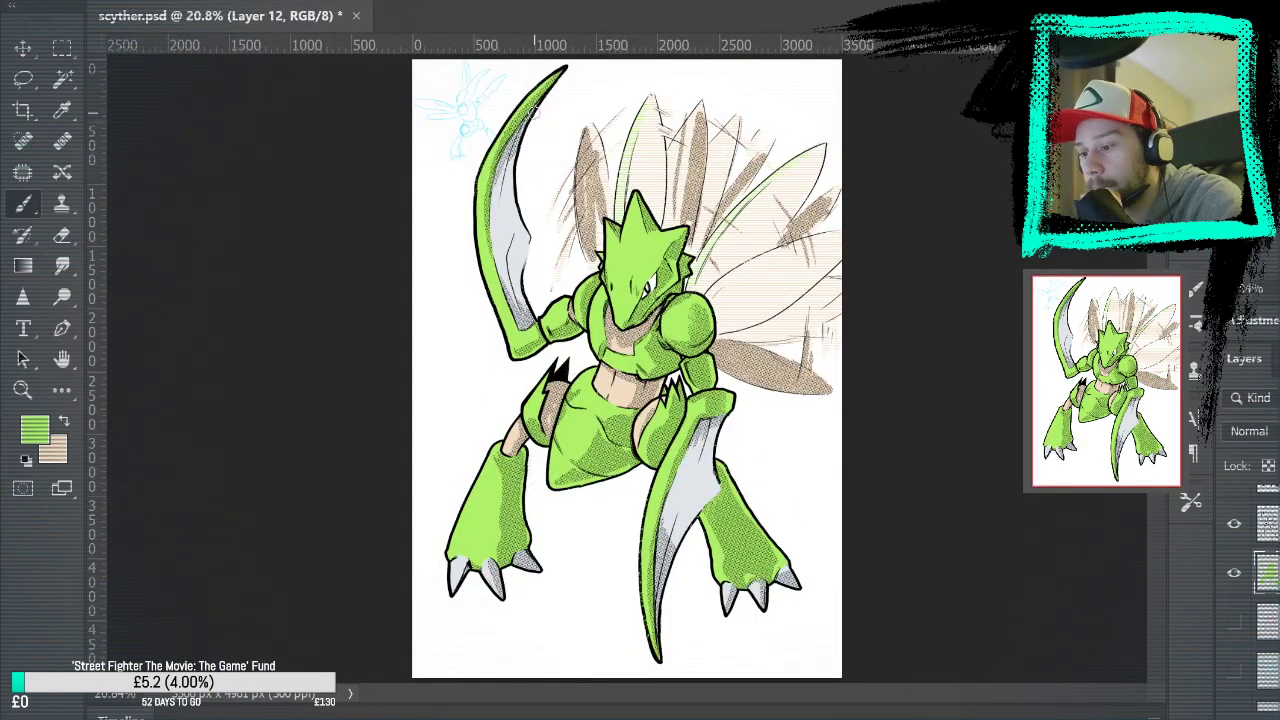
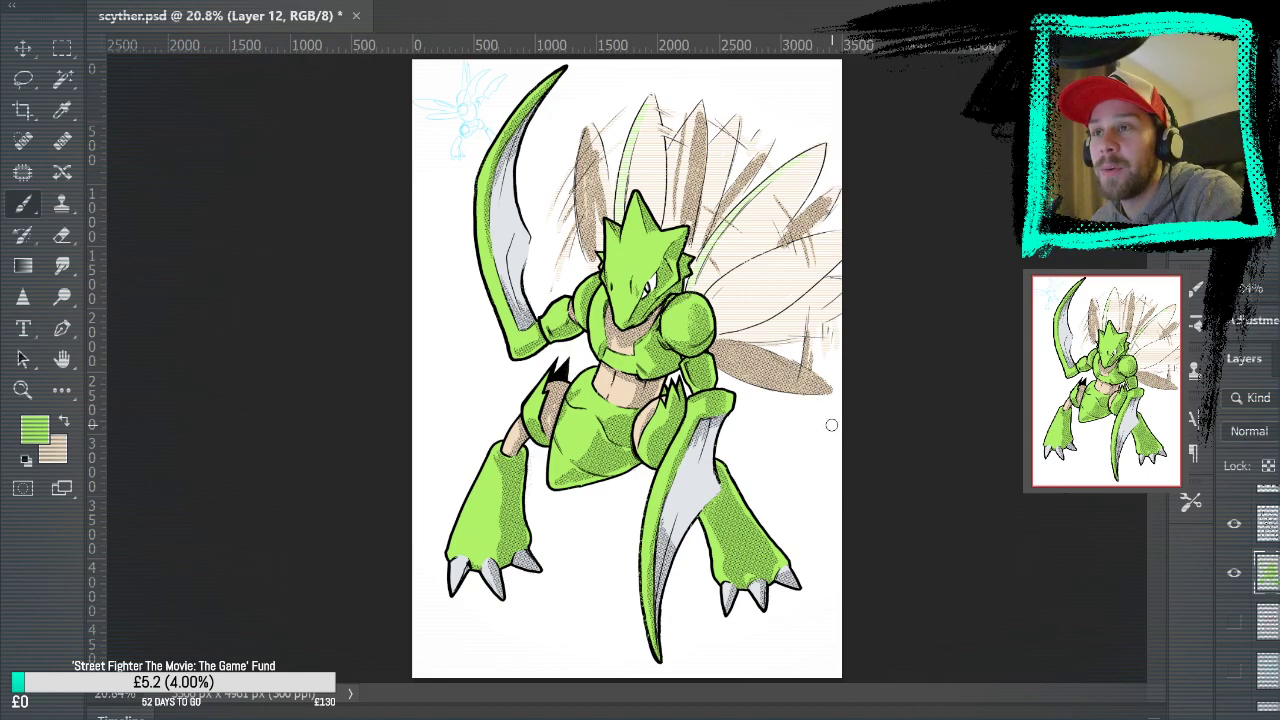
Show the hidden layer with the Scyther reference images beside the character and examine the reference colours
{"action": "key", "text": "z"}
{"action": "left_click", "coordinate": [686, 292]}
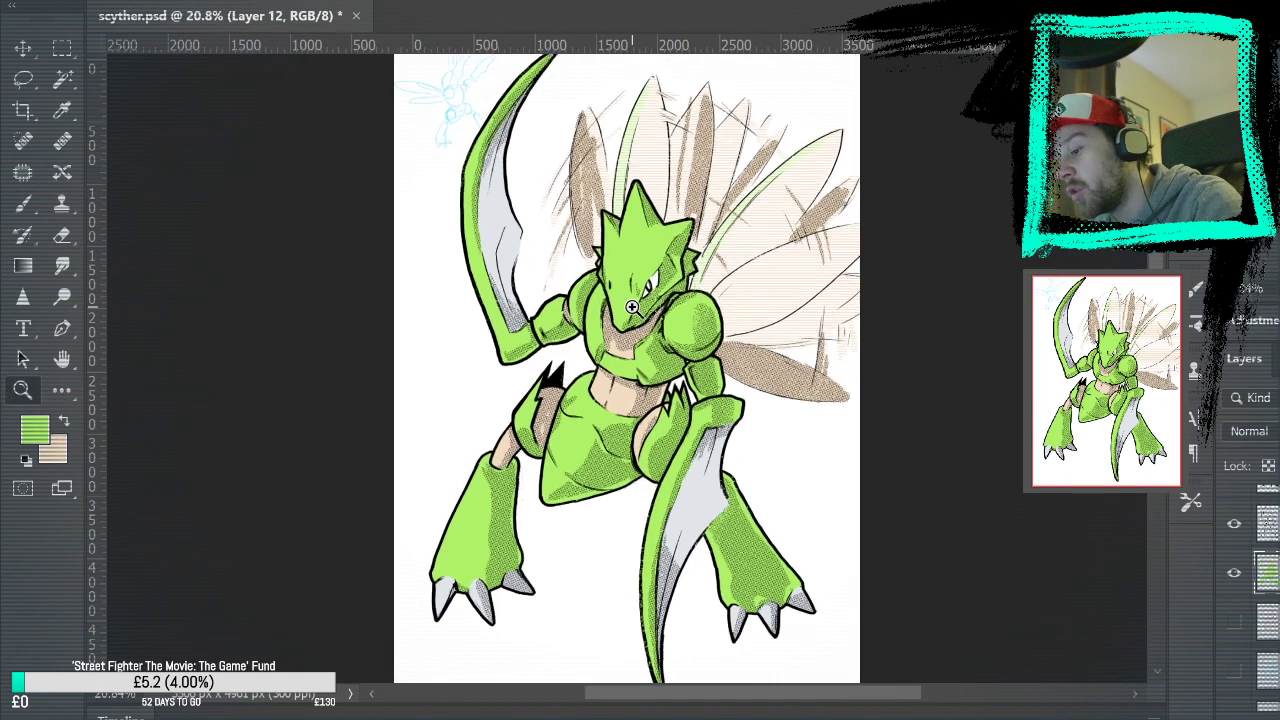
{"action": "left_click", "coordinate": [686, 292]}
{"action": "left_click", "coordinate": [686, 292]}
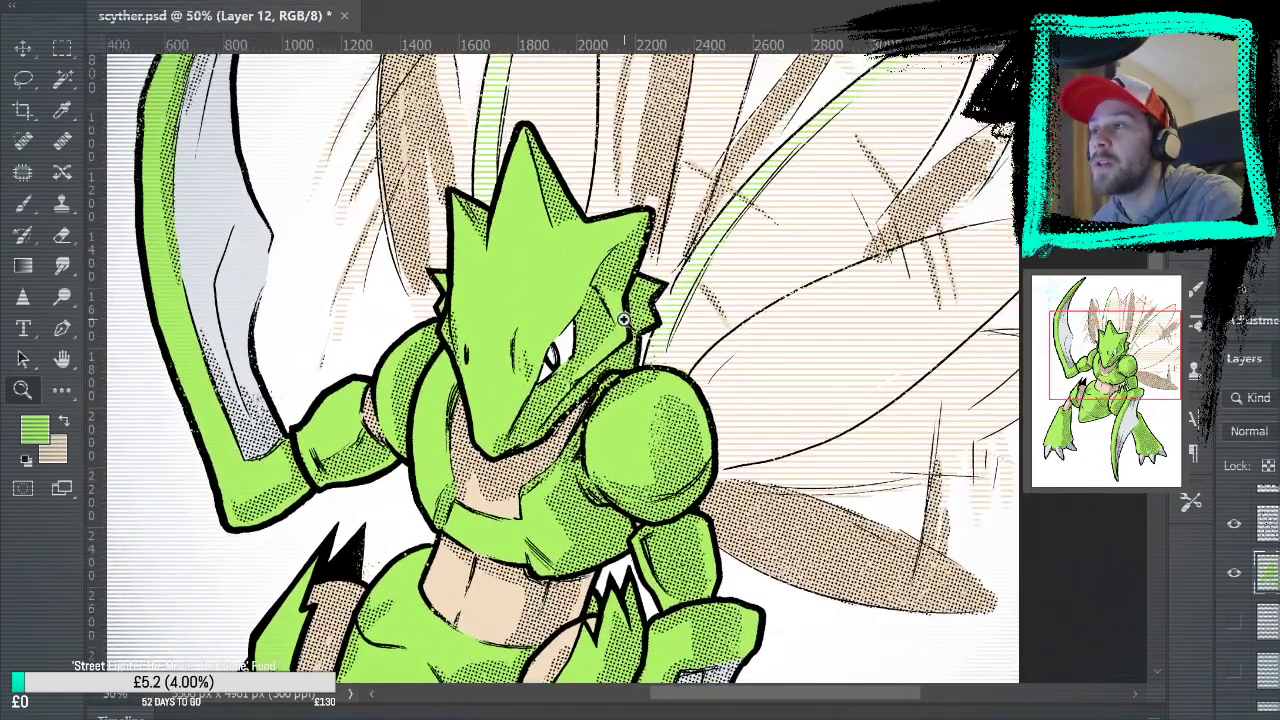
{"action": "left_click", "coordinate": [622, 345]}
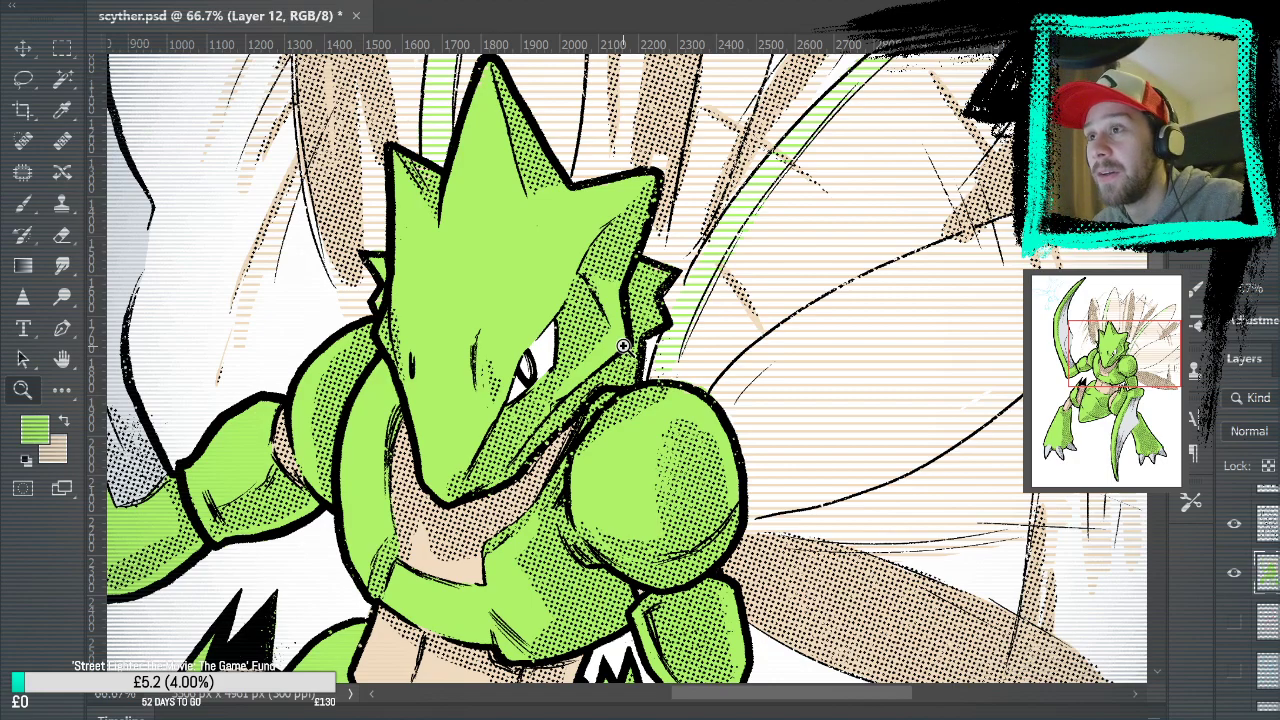
{"action": "scroll", "coordinate": [622, 345], "scroll_direction": "down", "scroll_amount": 5}
{"action": "scroll", "coordinate": [622, 345], "scroll_direction": "left", "scroll_amount": 4}
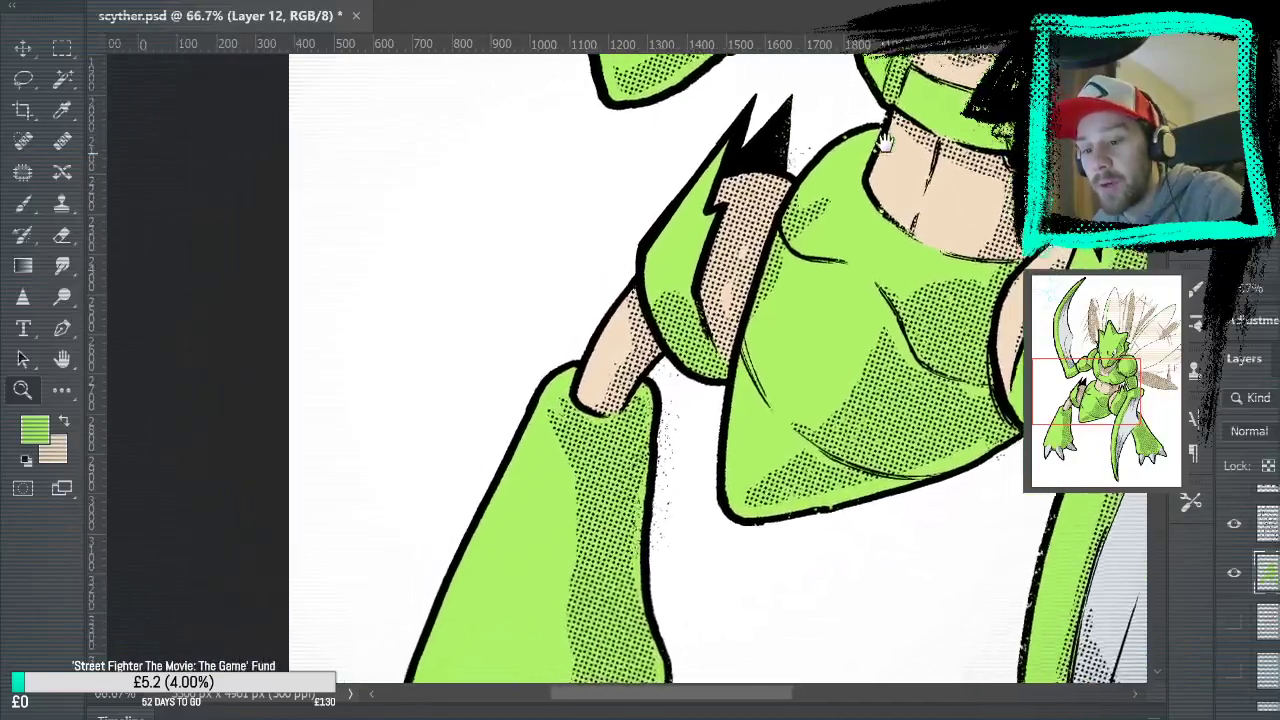
{"action": "scroll", "coordinate": [1248, 683], "scroll_direction": "down", "scroll_amount": 3}
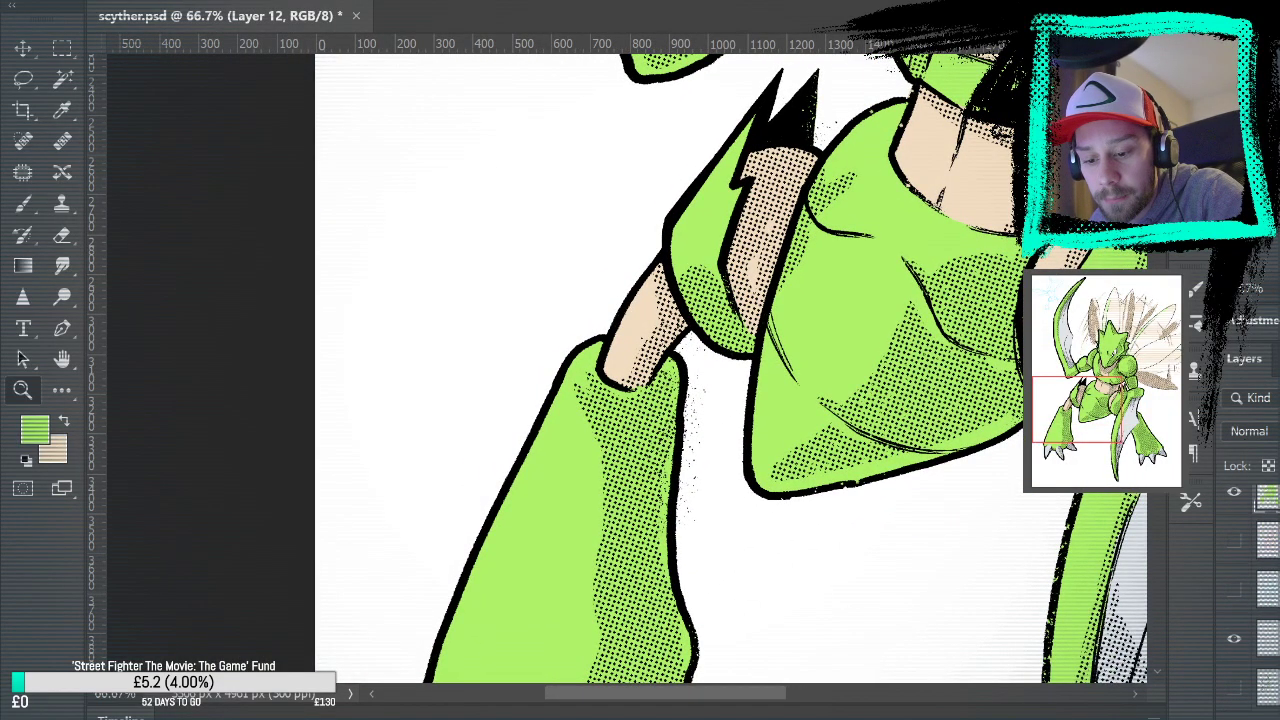
{"action": "left_click", "coordinate": [1234, 688]}
{"action": "scroll", "coordinate": [640, 453], "scroll_direction": "up", "scroll_amount": 4}
{"action": "scroll", "coordinate": [640, 453], "scroll_direction": "right", "scroll_amount": 2}
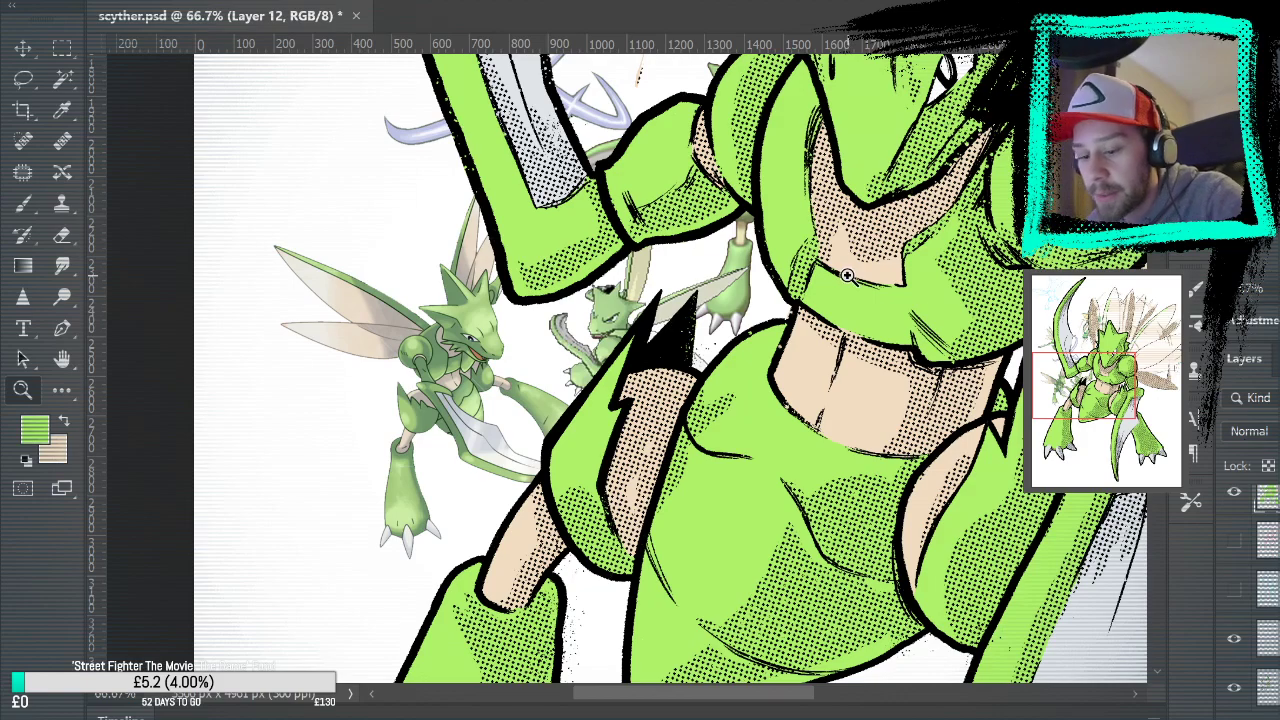
Sample a dark green from the reference Scyther and hide the reference image layer
{"action": "left_click", "coordinate": [1234, 687]}
{"action": "left_click_drag", "start_coordinate": [983, 427], "coordinate": [898, 497]}
{"action": "left_click", "coordinate": [1233, 686]}
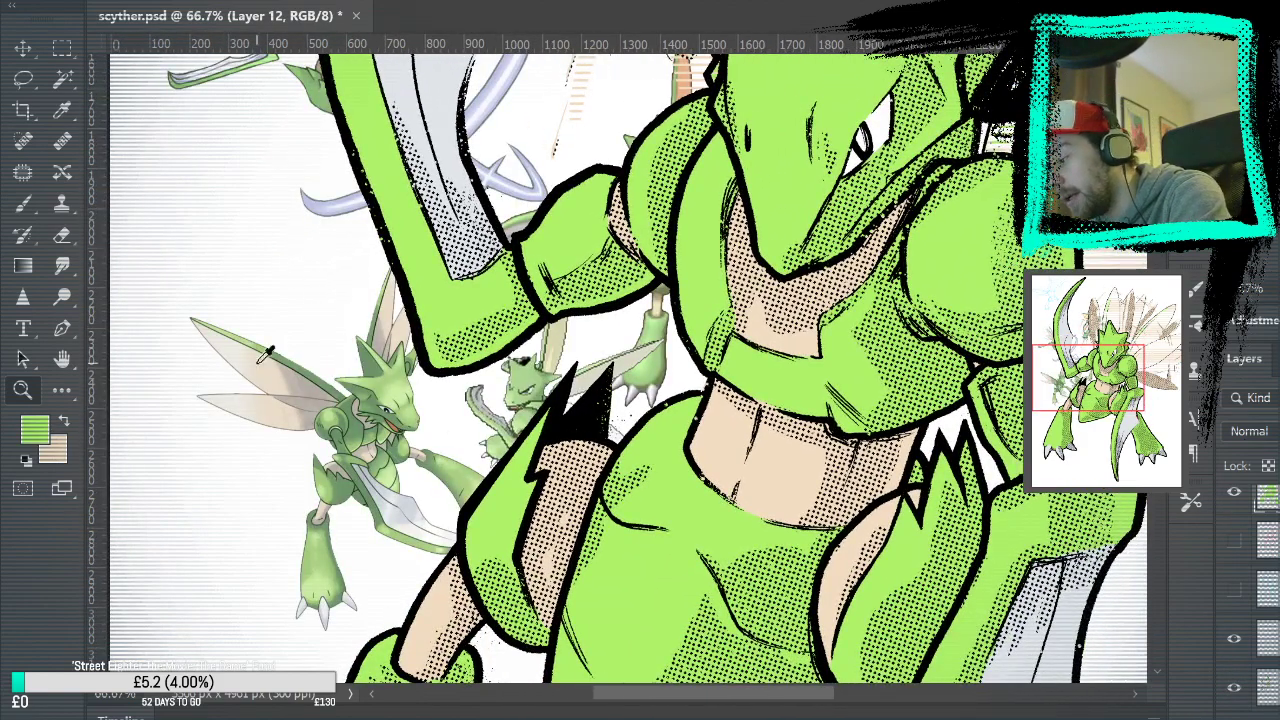
{"action": "key", "text": "i"}
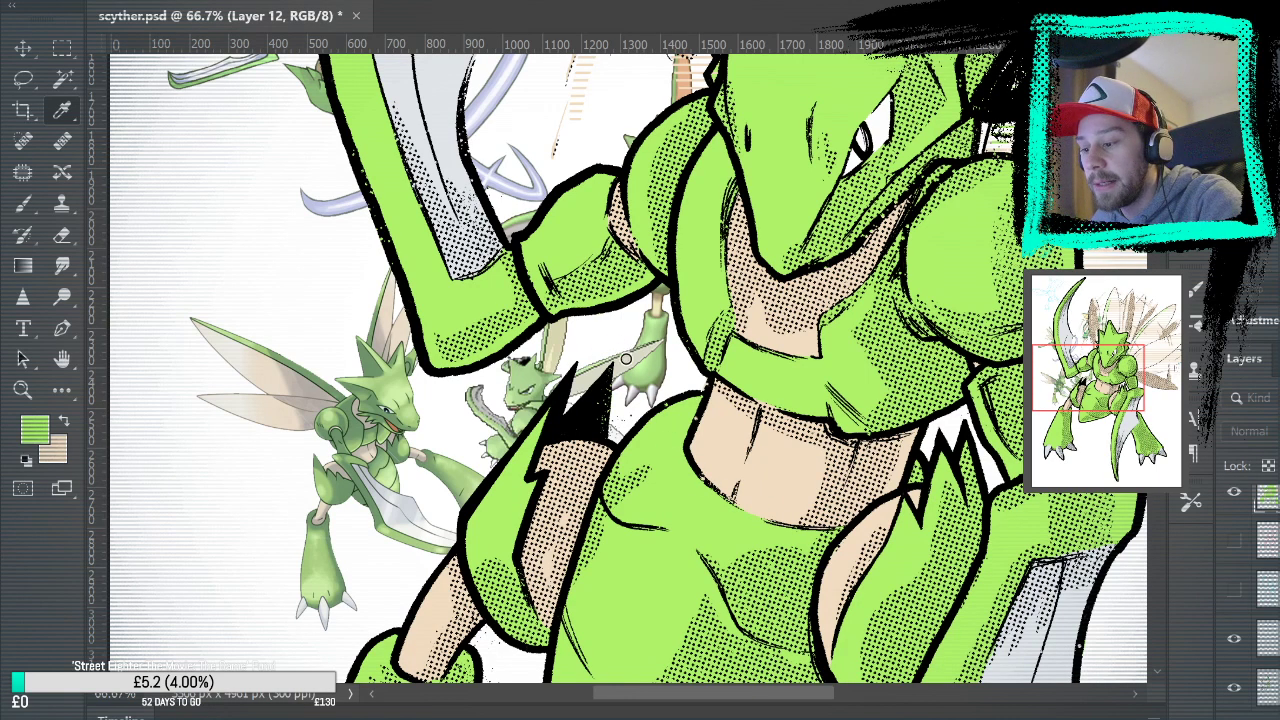
{"action": "key", "text": "z"}
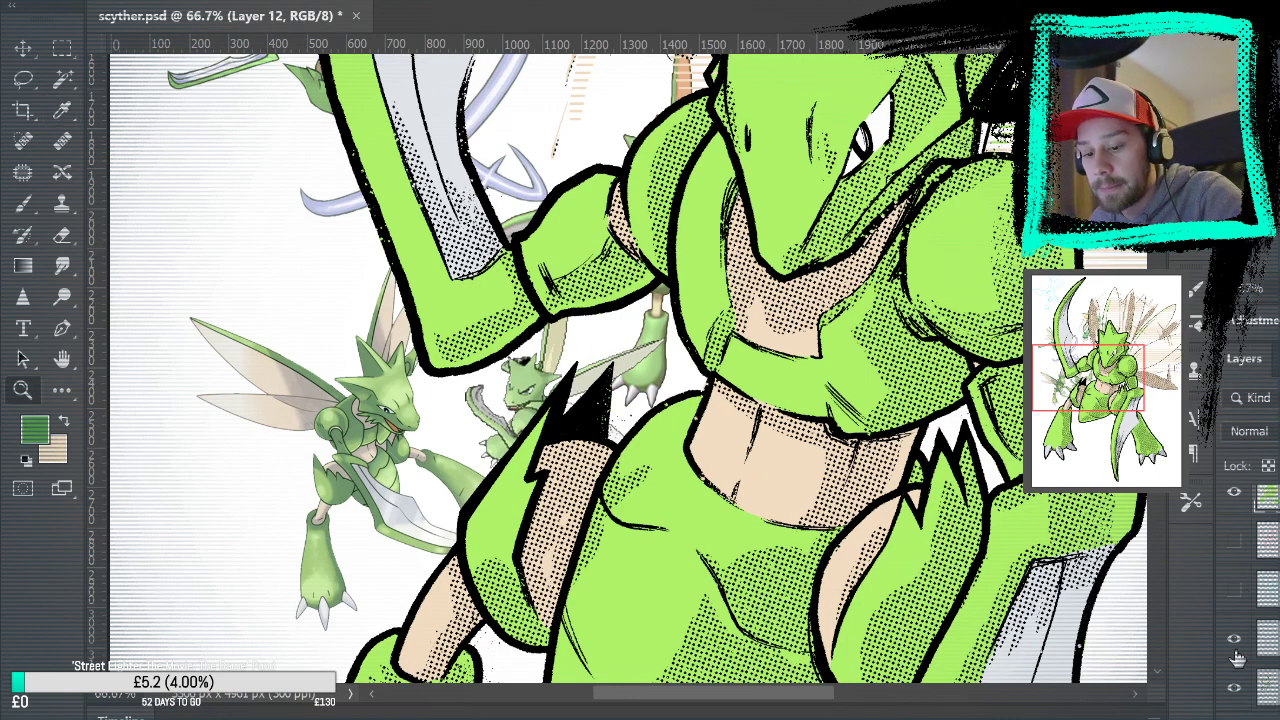
{"action": "left_click", "coordinate": [1234, 700]}
Brush dark green shading along the side of the chest, from beneath the head down to the beige waist
{"action": "left_click", "coordinate": [22, 203]}
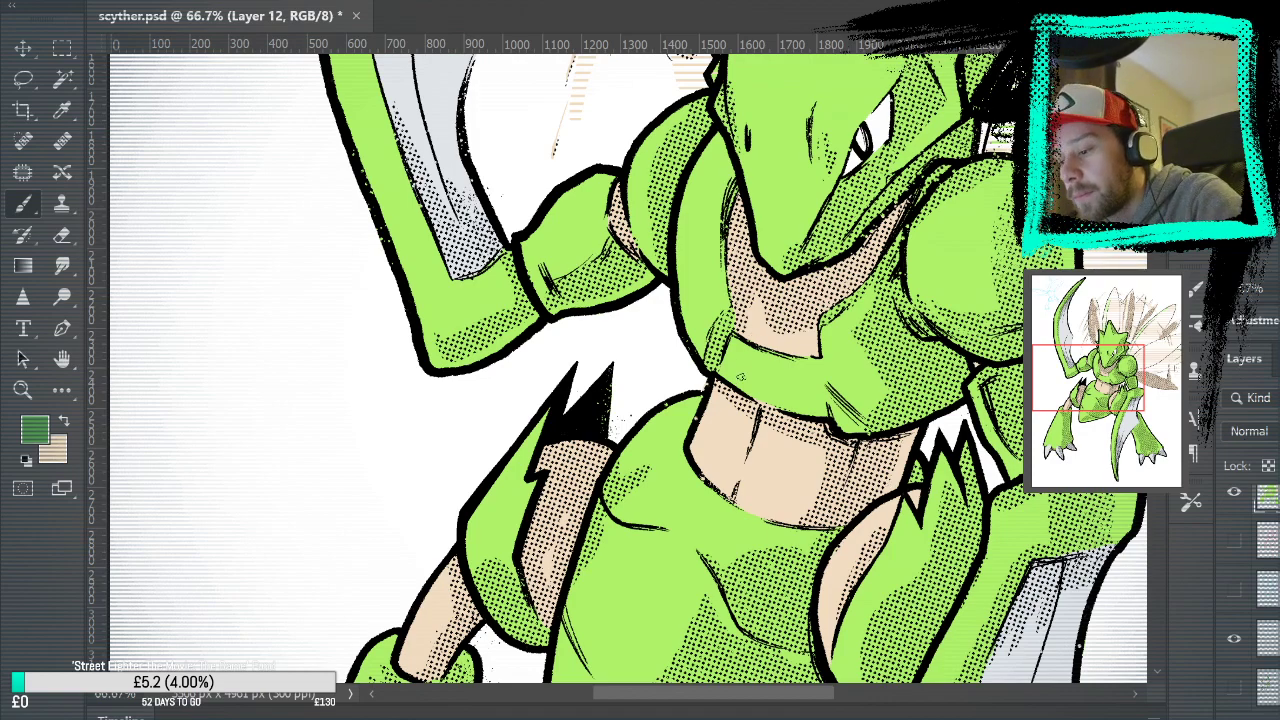
{"action": "mouse_move", "coordinate": [712, 366]}
{"action": "left_mouse_down"}
{"action": "mouse_move", "coordinate": [724, 314]}
{"action": "mouse_move", "coordinate": [734, 363]}
{"action": "mouse_move", "coordinate": [714, 326]}
{"action": "mouse_move", "coordinate": [706, 368]}
{"action": "mouse_move", "coordinate": [732, 312]}
{"action": "mouse_move", "coordinate": [718, 366]}
{"action": "left_mouse_up"}
{"action": "key", "text": "ctrl+z"}
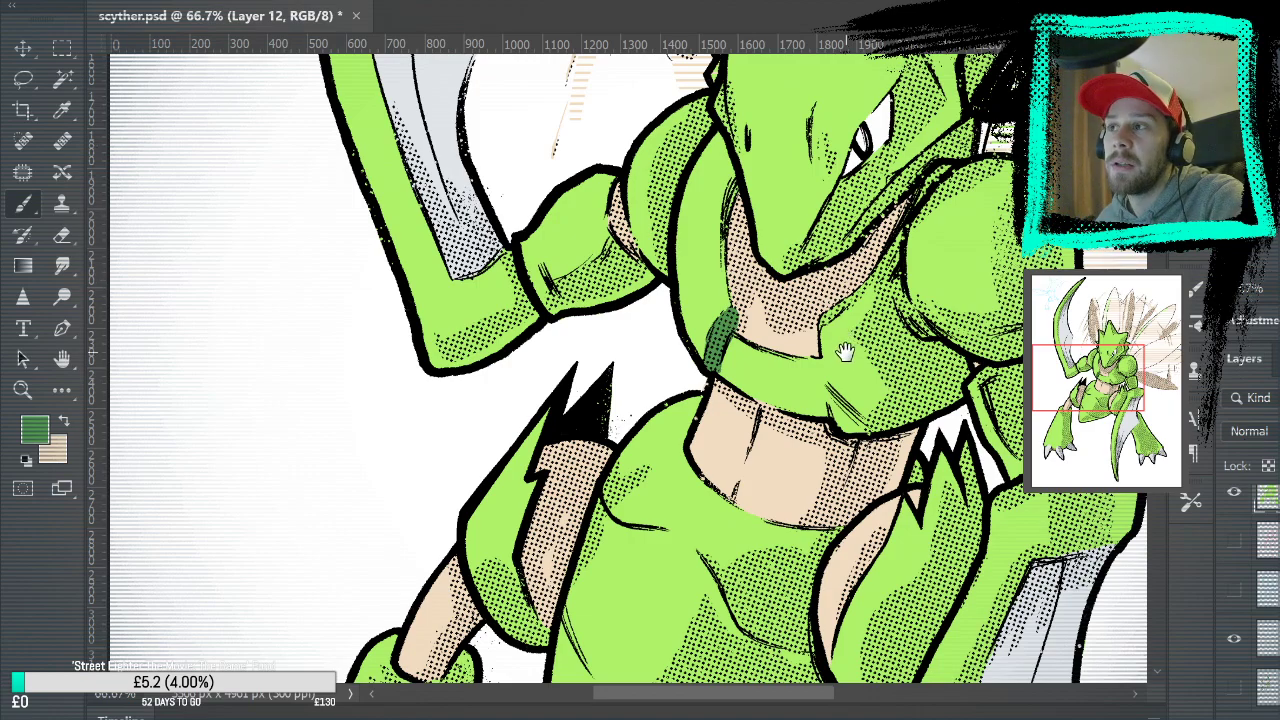
{"action": "left_click_drag", "start_coordinate": [845, 349], "coordinate": [837, 451]}
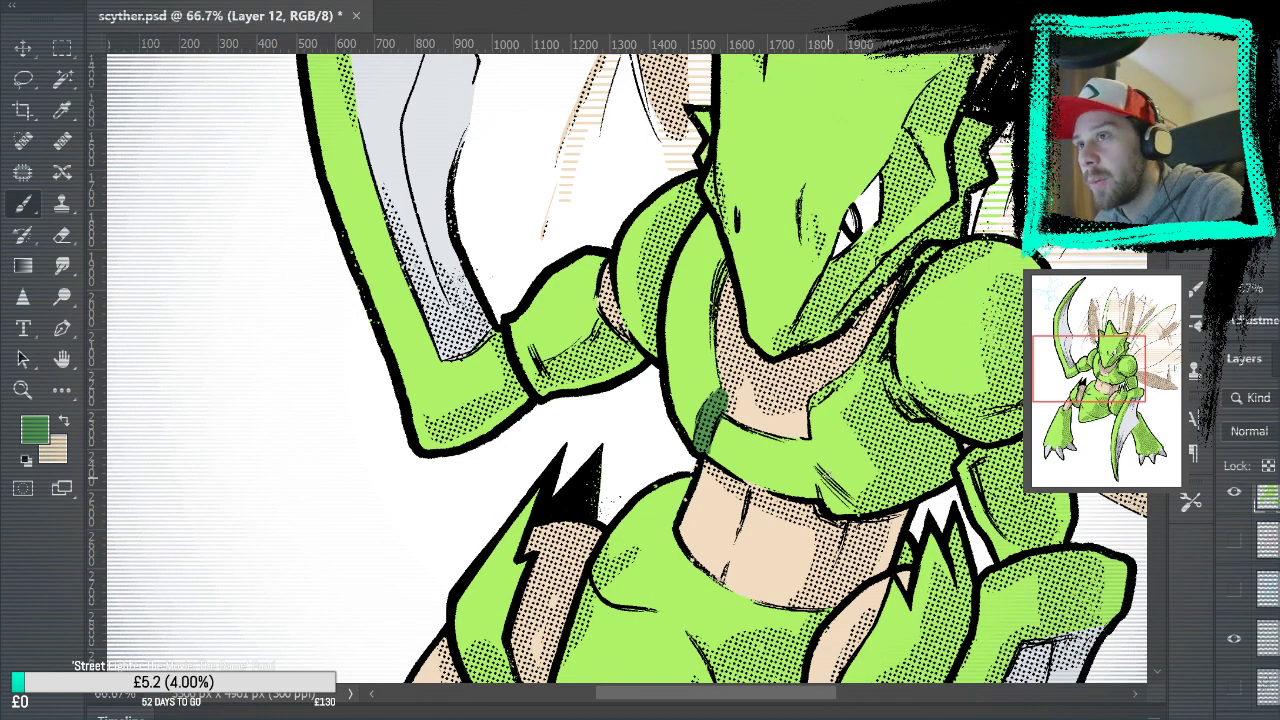
{"action": "mouse_move", "coordinate": [688, 234]}
{"action": "left_mouse_down"}
{"action": "mouse_move", "coordinate": [690, 332]}
{"action": "mouse_move", "coordinate": [716, 392]}
{"action": "left_mouse_up"}
{"action": "left_click_drag", "start_coordinate": [705, 296], "coordinate": [710, 400]}
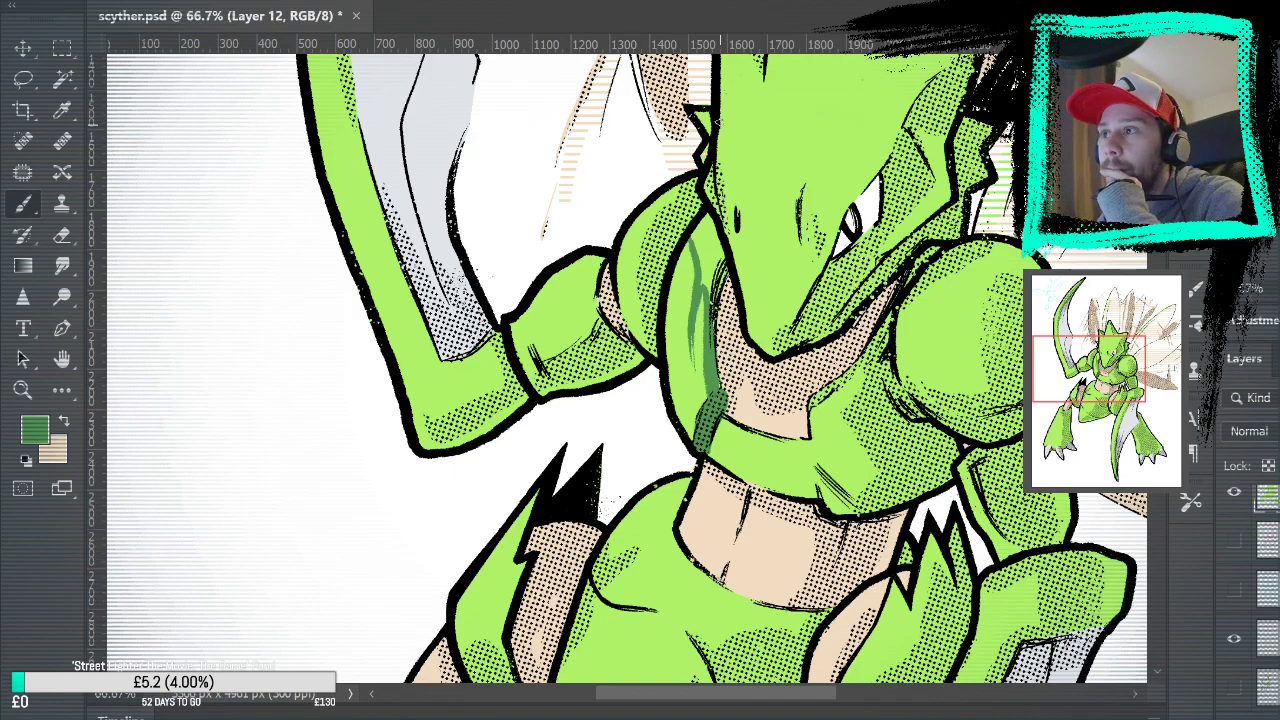
{"action": "mouse_move", "coordinate": [716, 300]}
{"action": "left_mouse_down"}
{"action": "mouse_move", "coordinate": [724, 258]}
{"action": "mouse_move", "coordinate": [703, 216]}
{"action": "mouse_move", "coordinate": [707, 284]}
{"action": "mouse_move", "coordinate": [714, 250]}
{"action": "mouse_move", "coordinate": [724, 270]}
{"action": "left_mouse_up"}
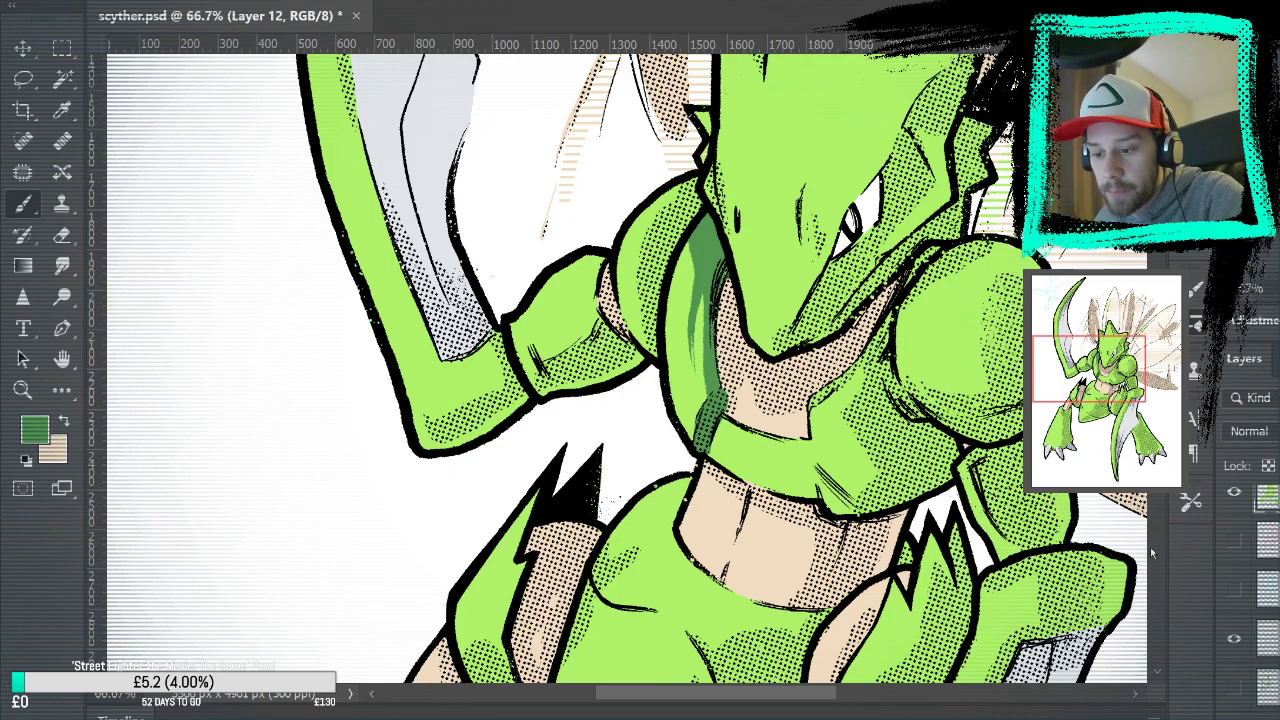
Try softening the chest's dark green shading with stippled dots and light green strokes
{"action": "mouse_move", "coordinate": [687, 256]}
{"action": "left_mouse_down"}
{"action": "mouse_move", "coordinate": [687, 340]}
{"action": "mouse_move", "coordinate": [714, 430]}
{"action": "mouse_move", "coordinate": [675, 320]}
{"action": "left_mouse_up"}
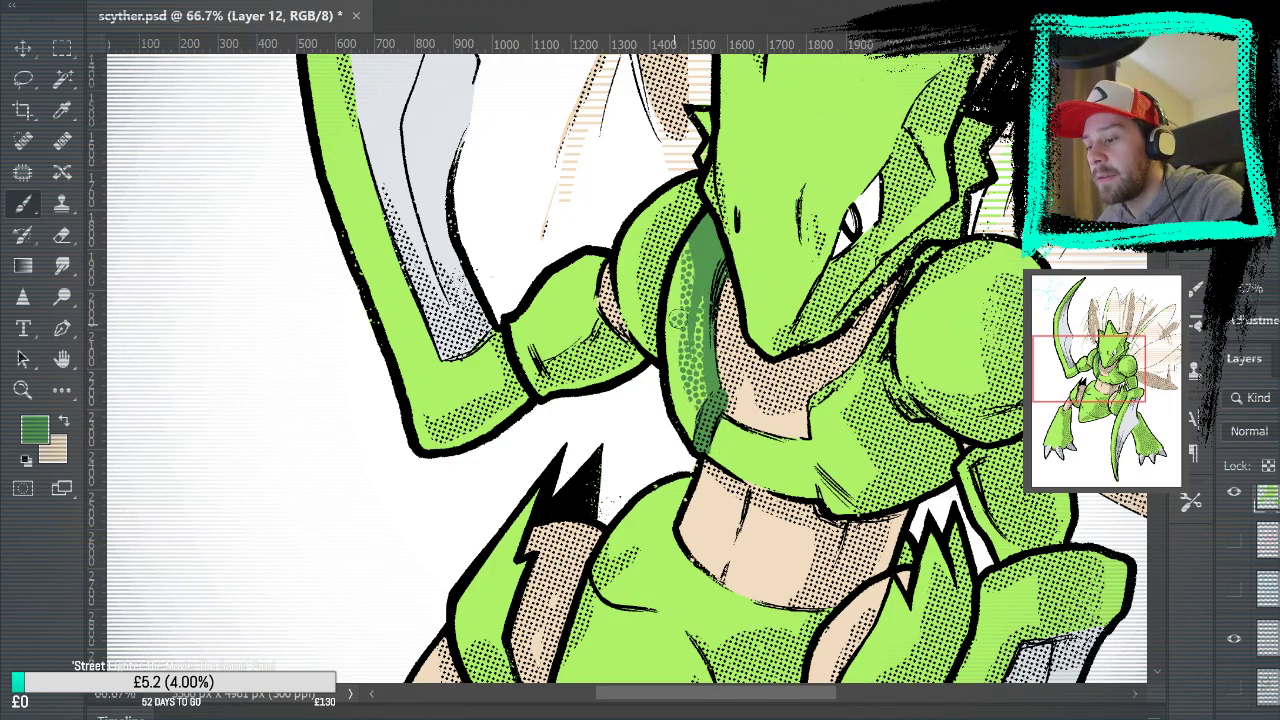
{"action": "key", "text": "ctrl+z"}
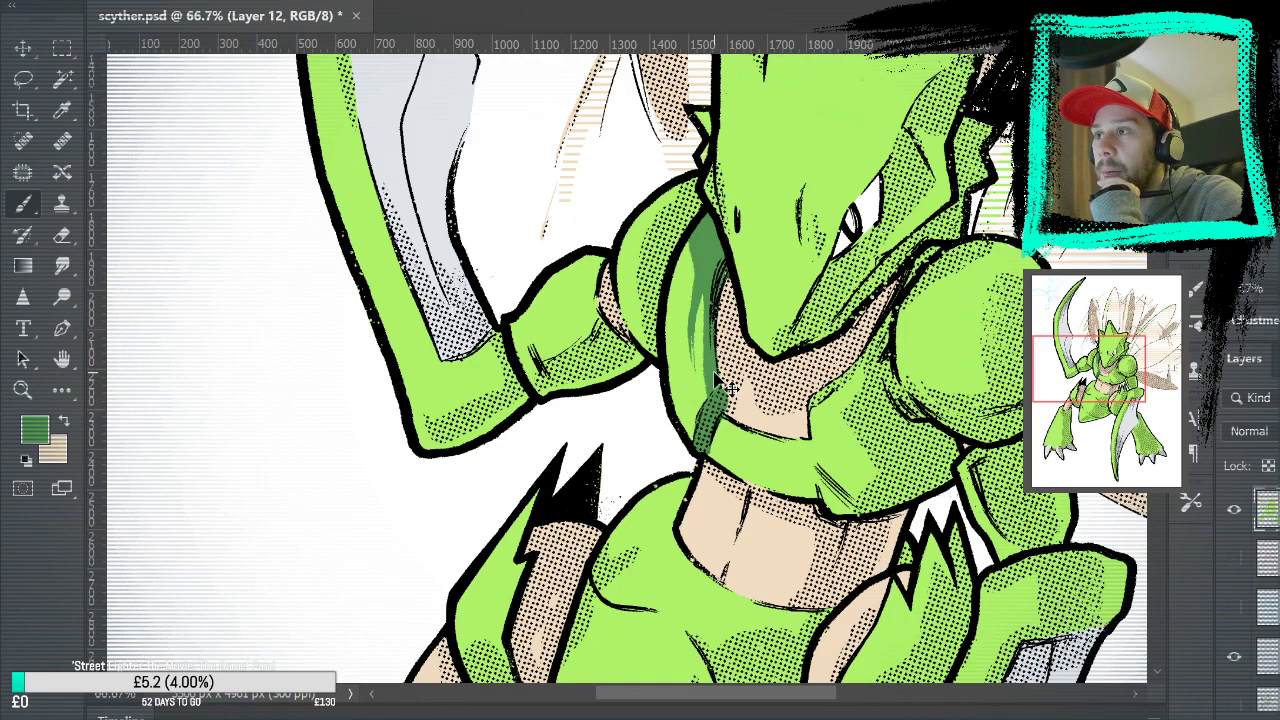
{"action": "left_click", "coordinate": [691, 286], "text": "alt"}
{"action": "left_click_drag", "start_coordinate": [693, 244], "coordinate": [695, 296]}
{"action": "left_click_drag", "start_coordinate": [708, 224], "coordinate": [691, 342]}
{"action": "key", "text": "ctrl+z"}
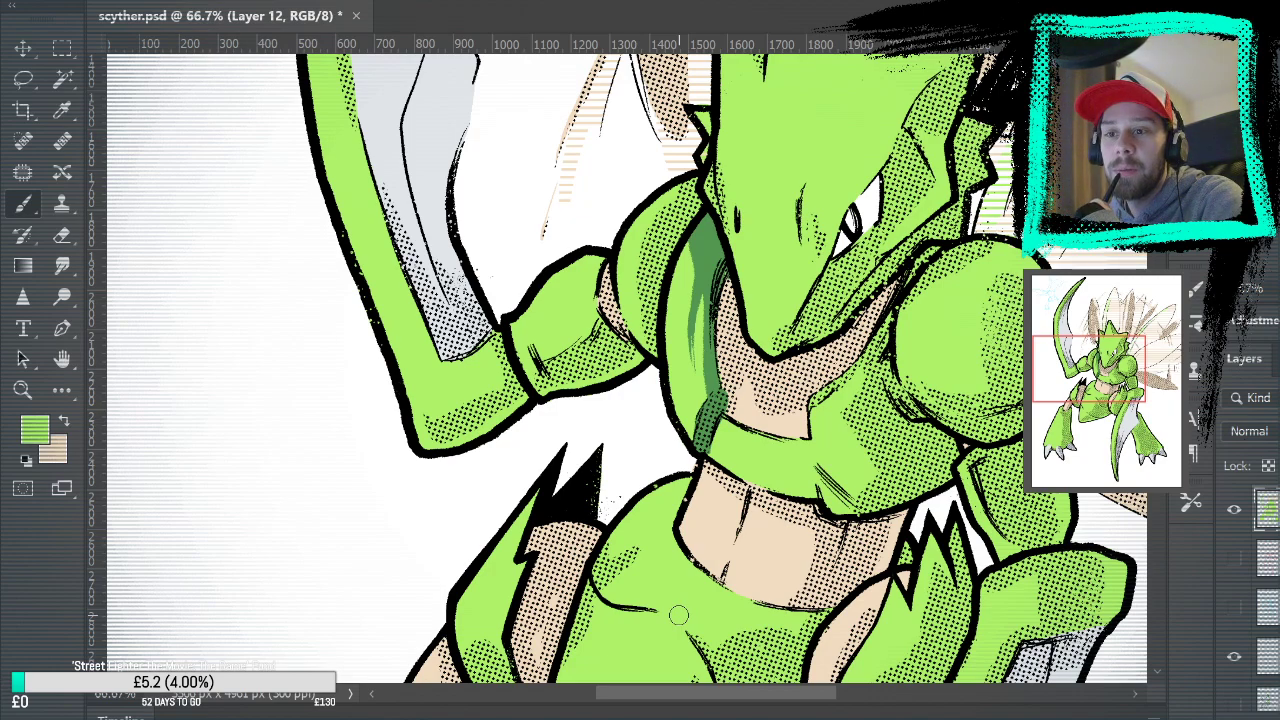
Pick a mid green between the chest's light and dark greens and test it with strokes beside the shading
{"action": "left_click", "coordinate": [712, 258], "text": "alt"}
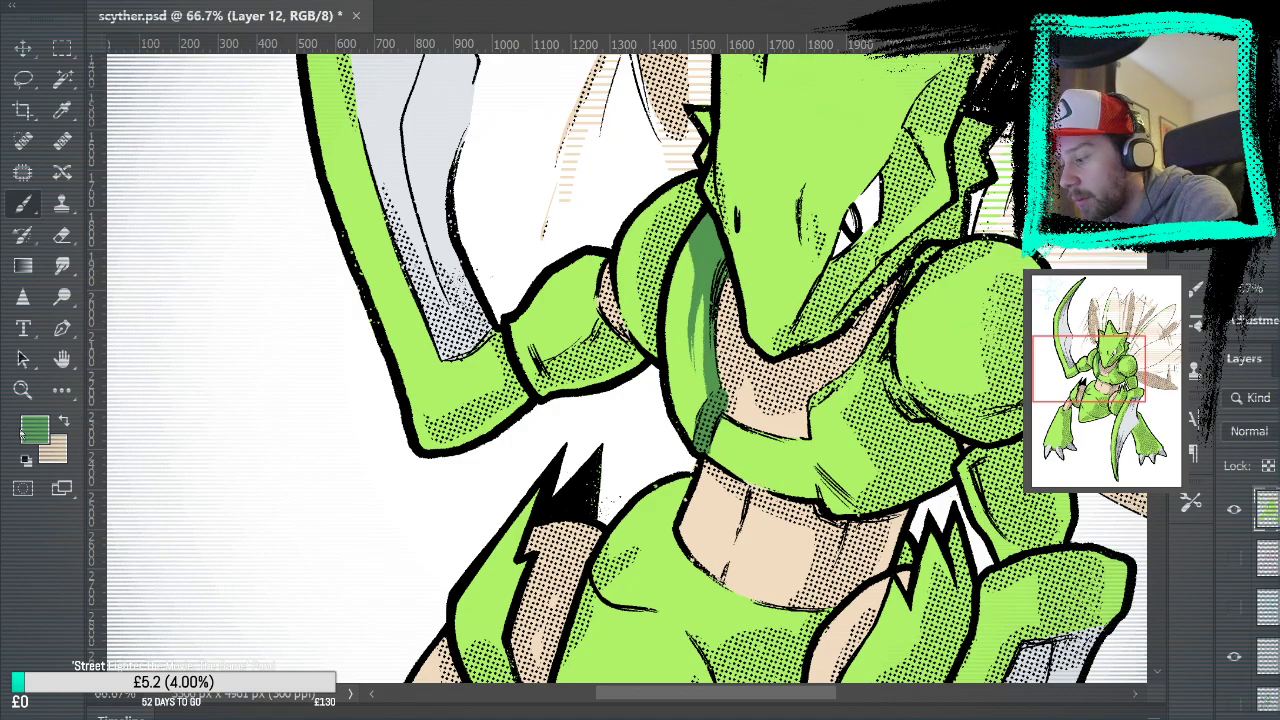
{"action": "key", "text": "i"}
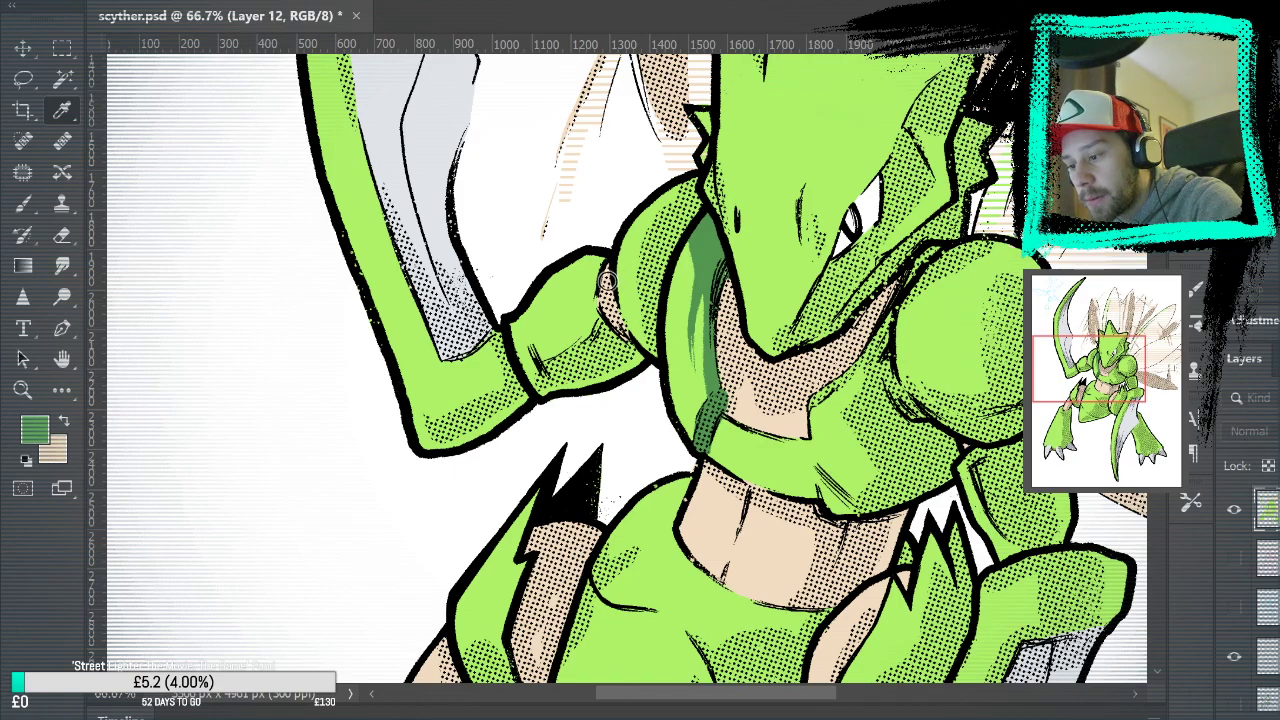
{"action": "key", "text": "b"}
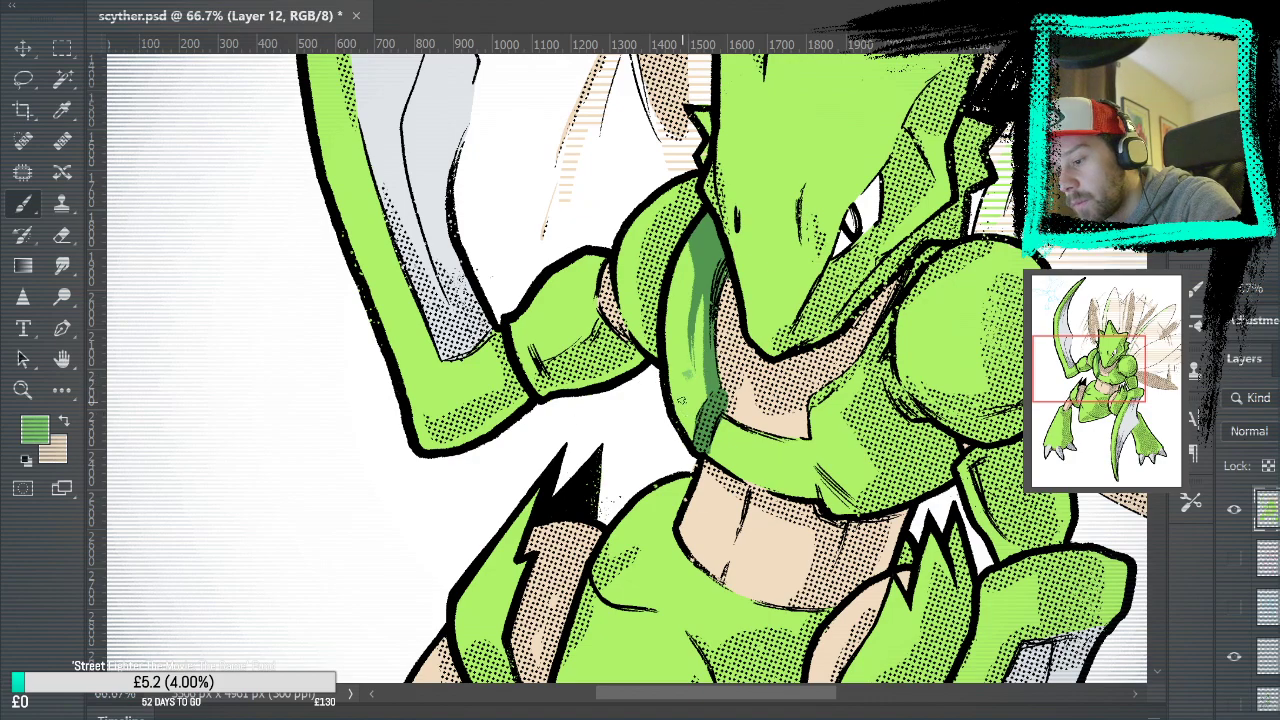
{"action": "left_click", "coordinate": [694, 396], "text": "alt"}
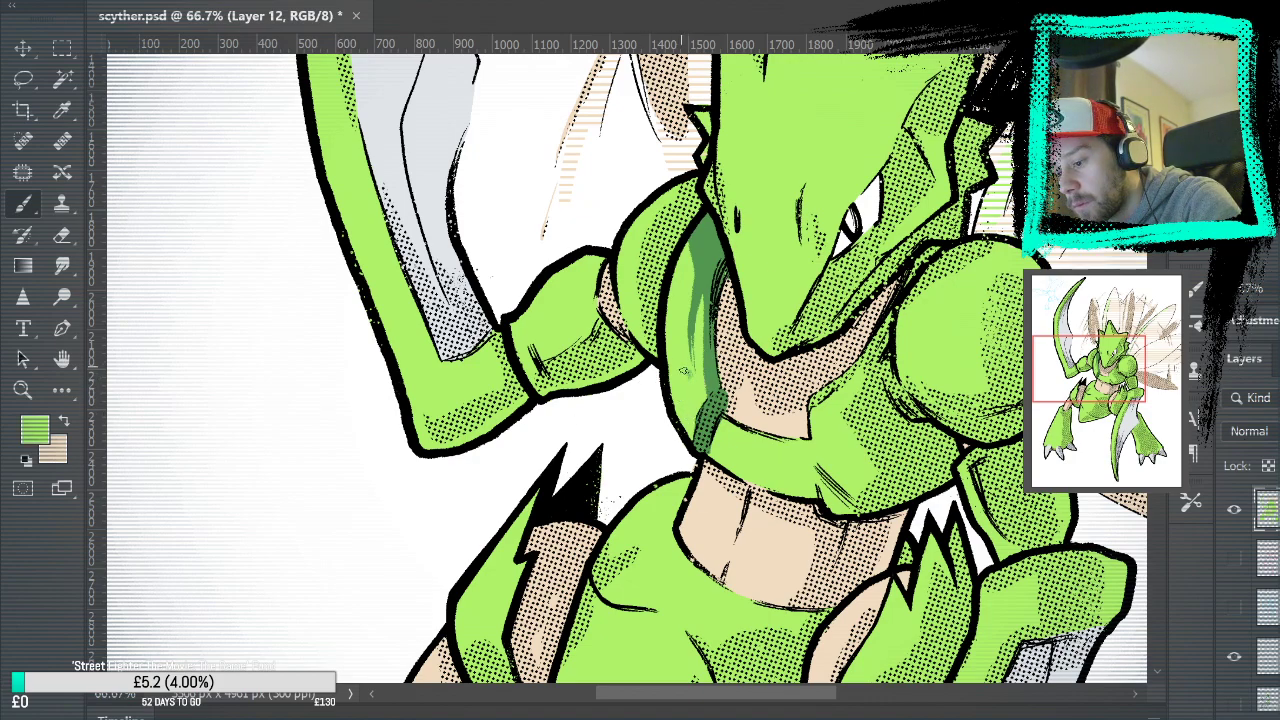
{"action": "key", "text": "i"}
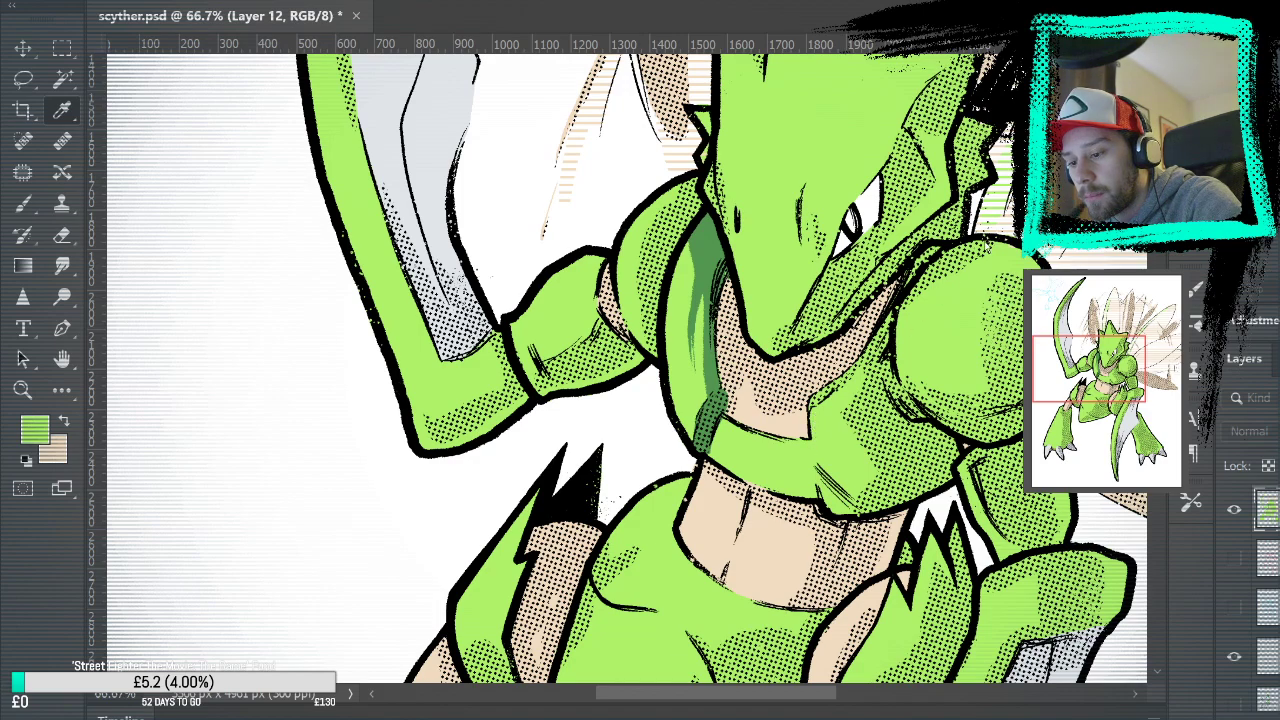
{"action": "key", "text": "b"}
{"action": "left_click_drag", "start_coordinate": [678, 302], "coordinate": [684, 388]}
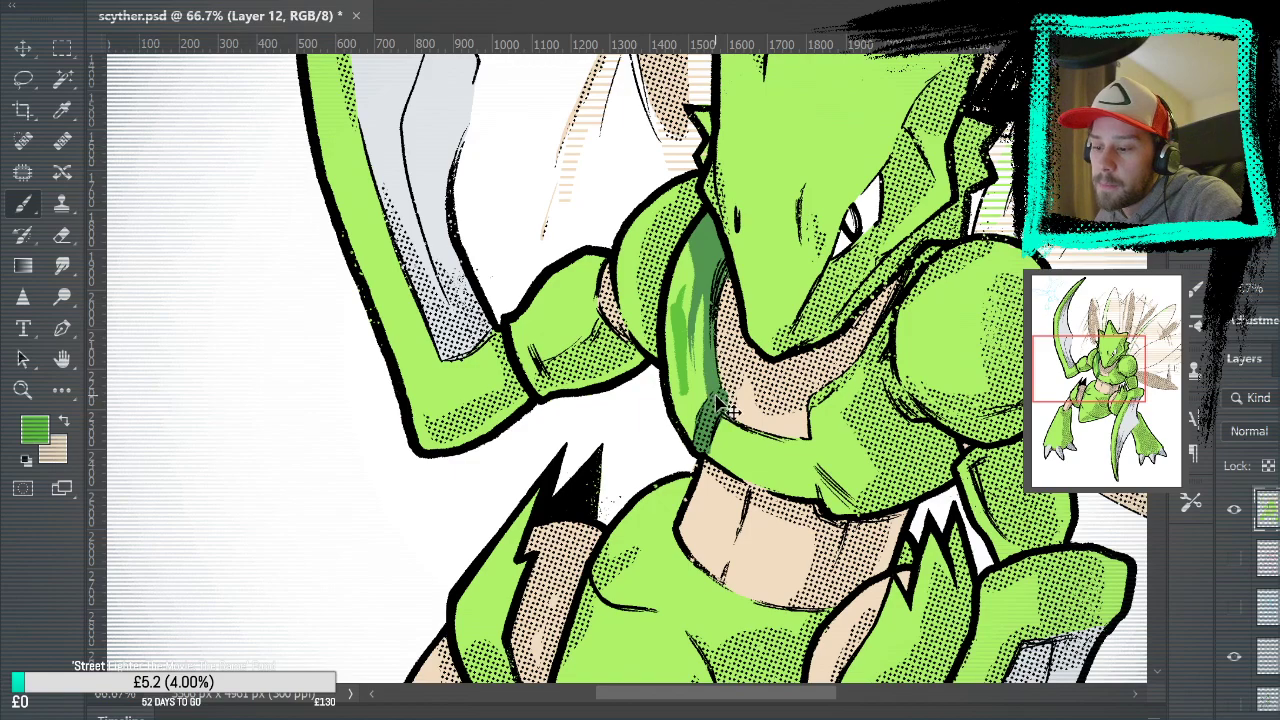
{"action": "key", "text": "ctrl+z"}
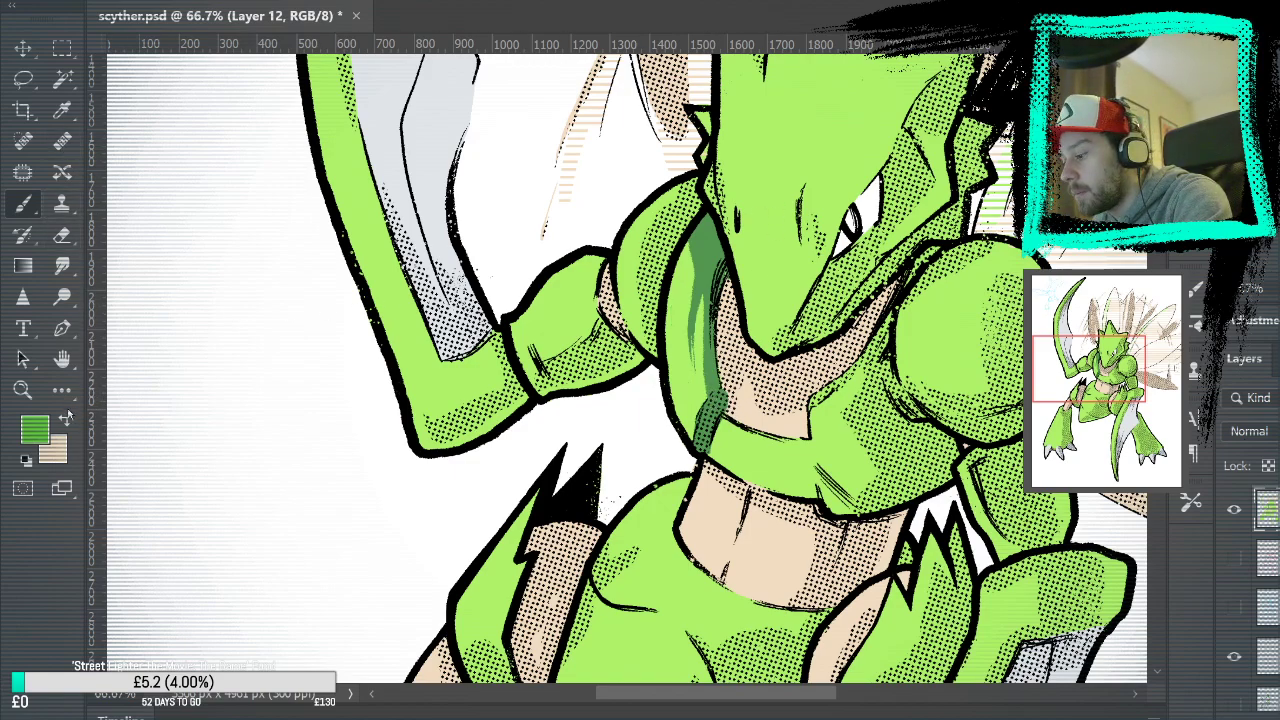
Recolour the chest's dark green shading with the mid green using the Paint Bucket and check the whole illustration
{"action": "left_click", "coordinate": [62, 390]}
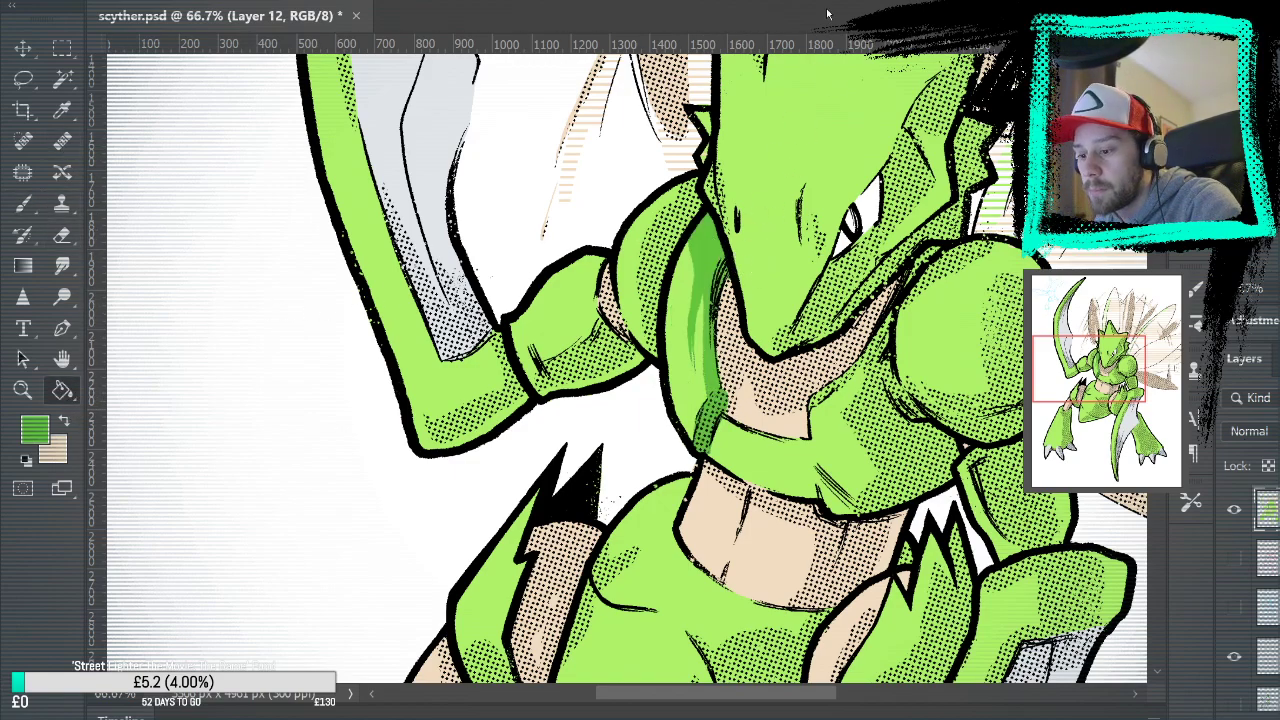
{"action": "key", "text": "b"}
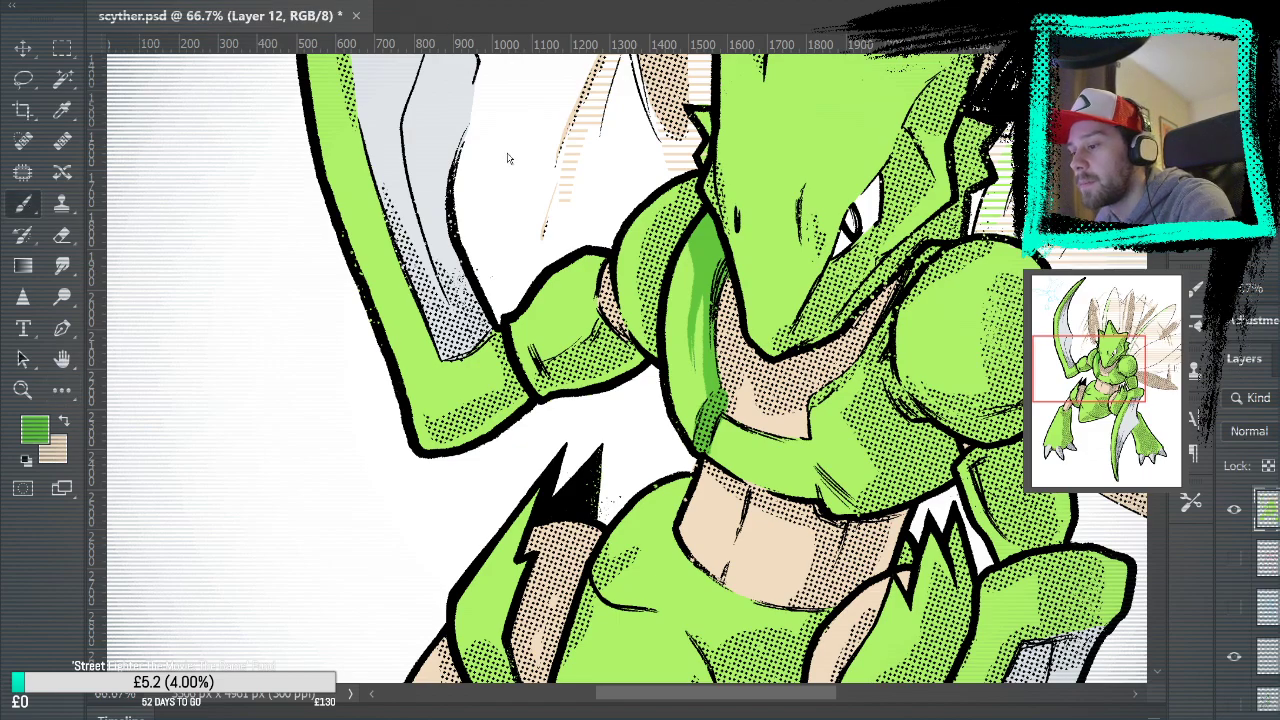
{"action": "key", "text": "ctrl+0"}
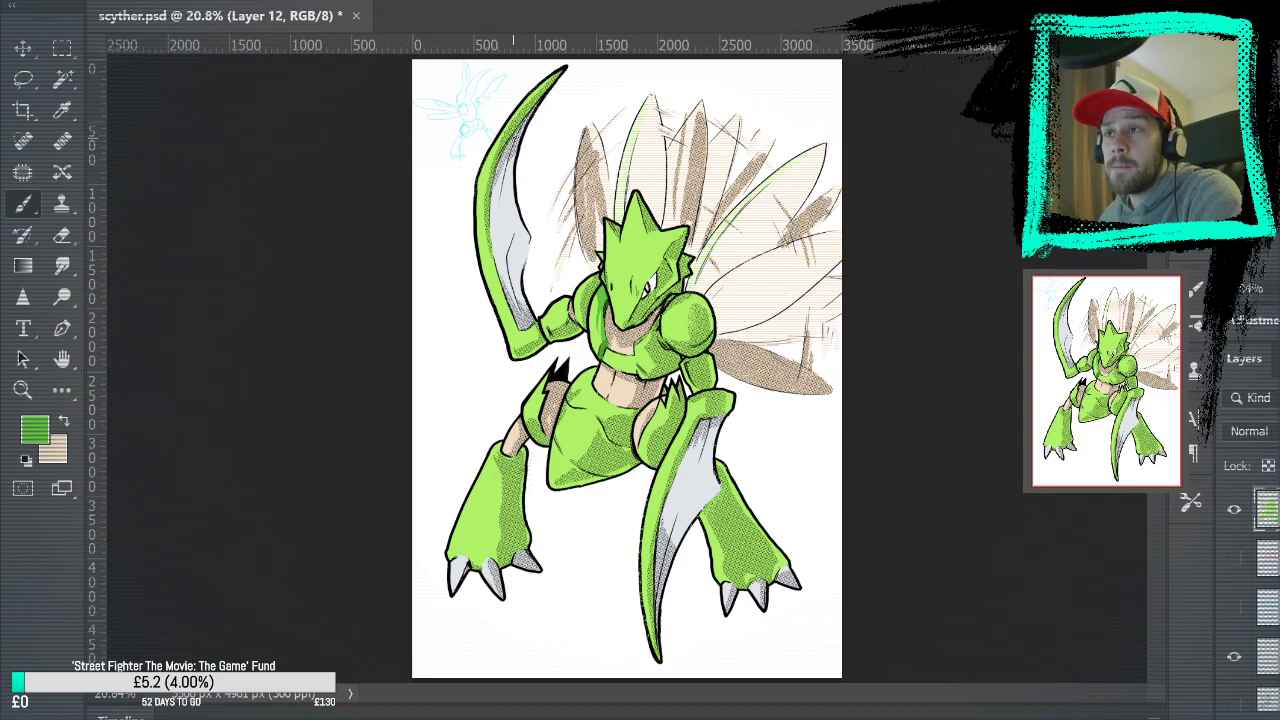
Brush mid green shading onto the chest below the beige neck patch and along its shoulder-side edge, sampling the beige and green for touch-ups
{"action": "key", "text": "alt"}
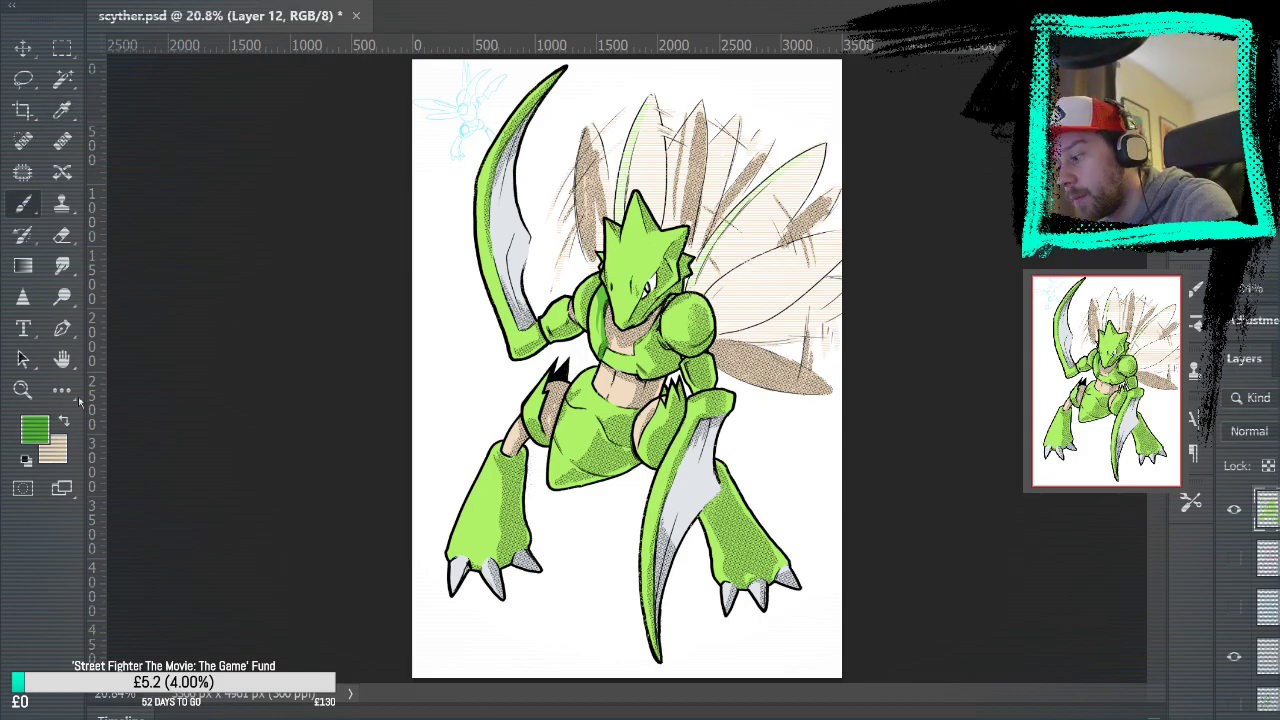
{"action": "key", "text": "g"}
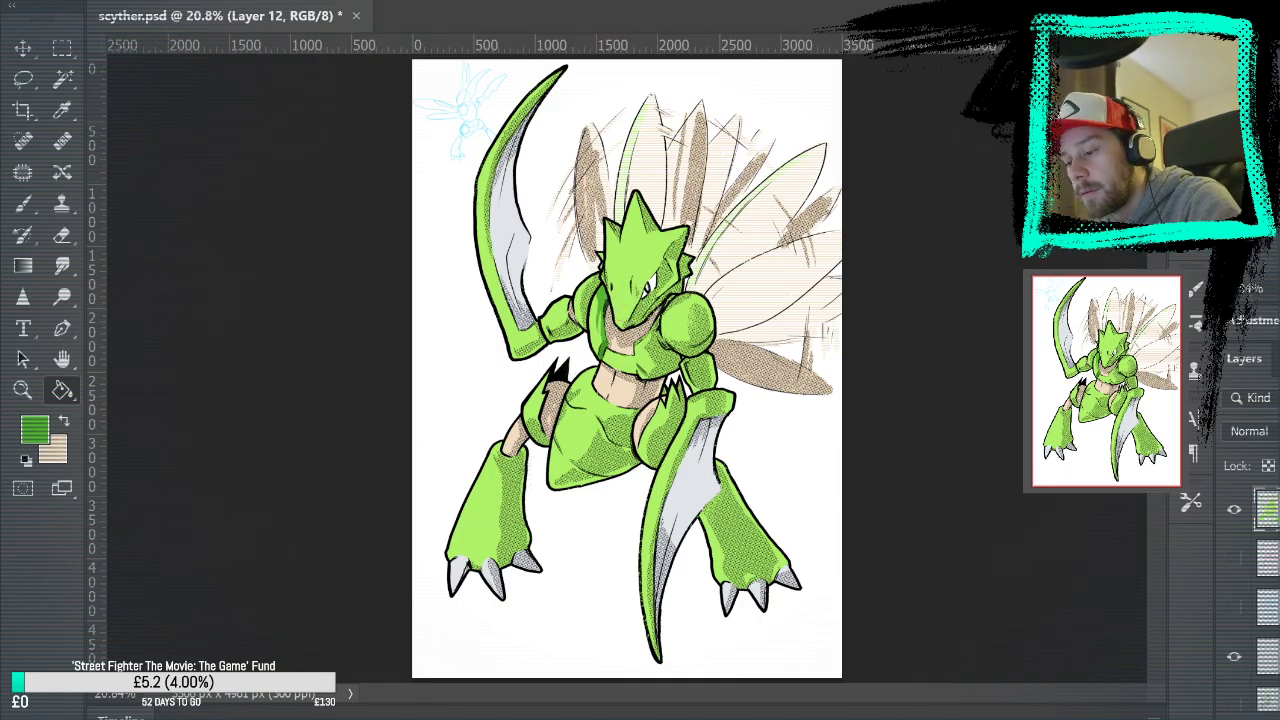
{"action": "key", "text": "z"}
{"action": "left_click_drag", "start_coordinate": [648, 302], "coordinate": [663, 392]}
{"action": "key", "text": "b"}
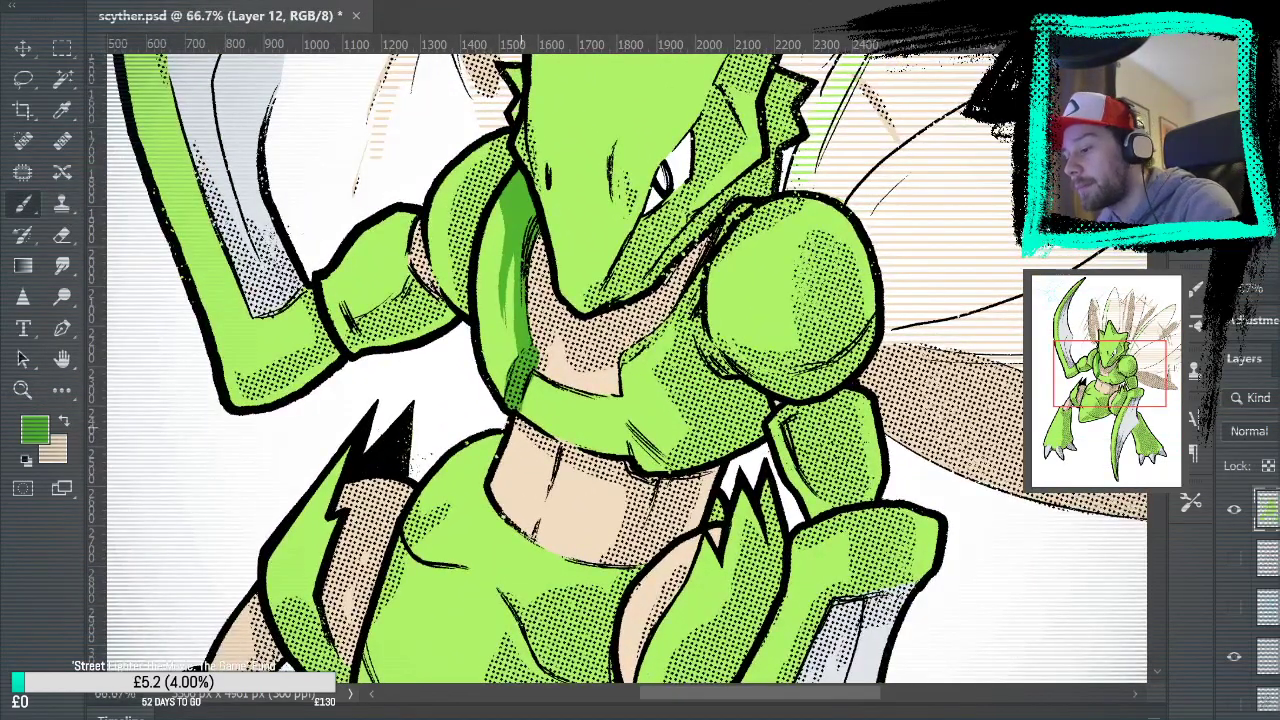
{"action": "mouse_move", "coordinate": [533, 385]}
{"action": "left_mouse_down"}
{"action": "mouse_move", "coordinate": [530, 400]}
{"action": "mouse_move", "coordinate": [527, 384]}
{"action": "left_mouse_up"}
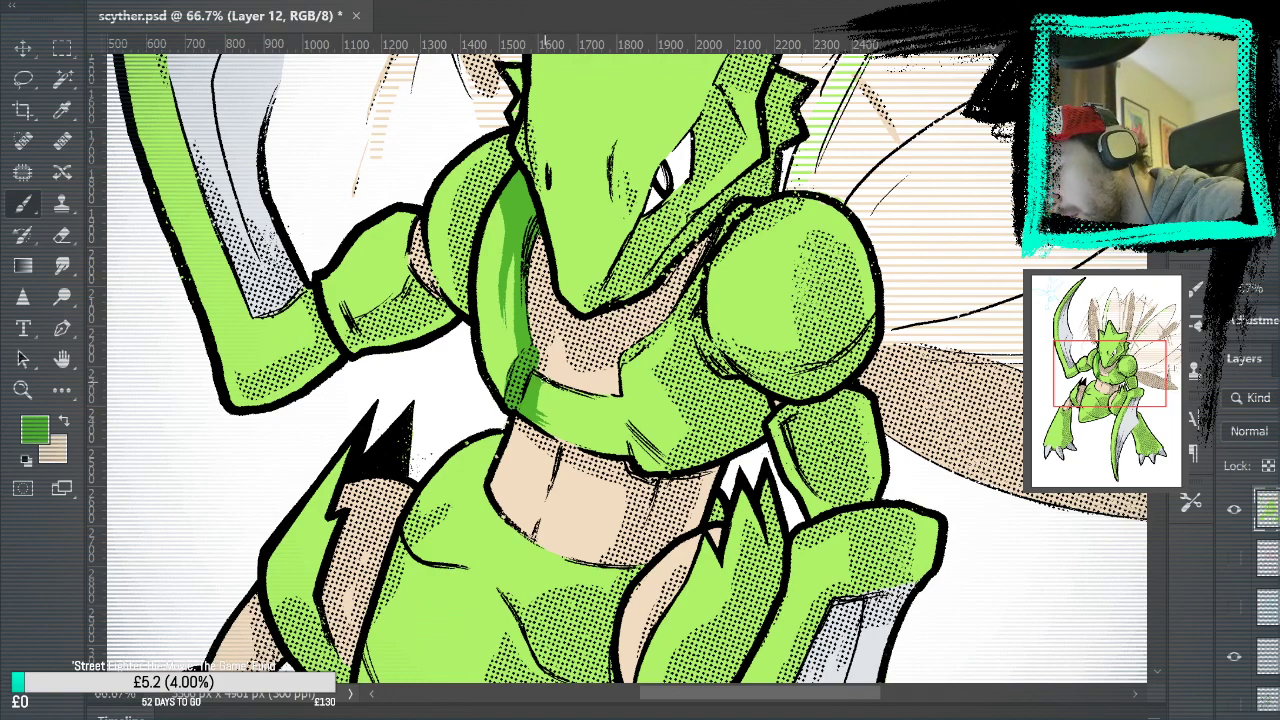
{"action": "mouse_move", "coordinate": [545, 379]}
{"action": "left_mouse_down"}
{"action": "mouse_move", "coordinate": [584, 398]}
{"action": "mouse_move", "coordinate": [658, 390]}
{"action": "left_mouse_up"}
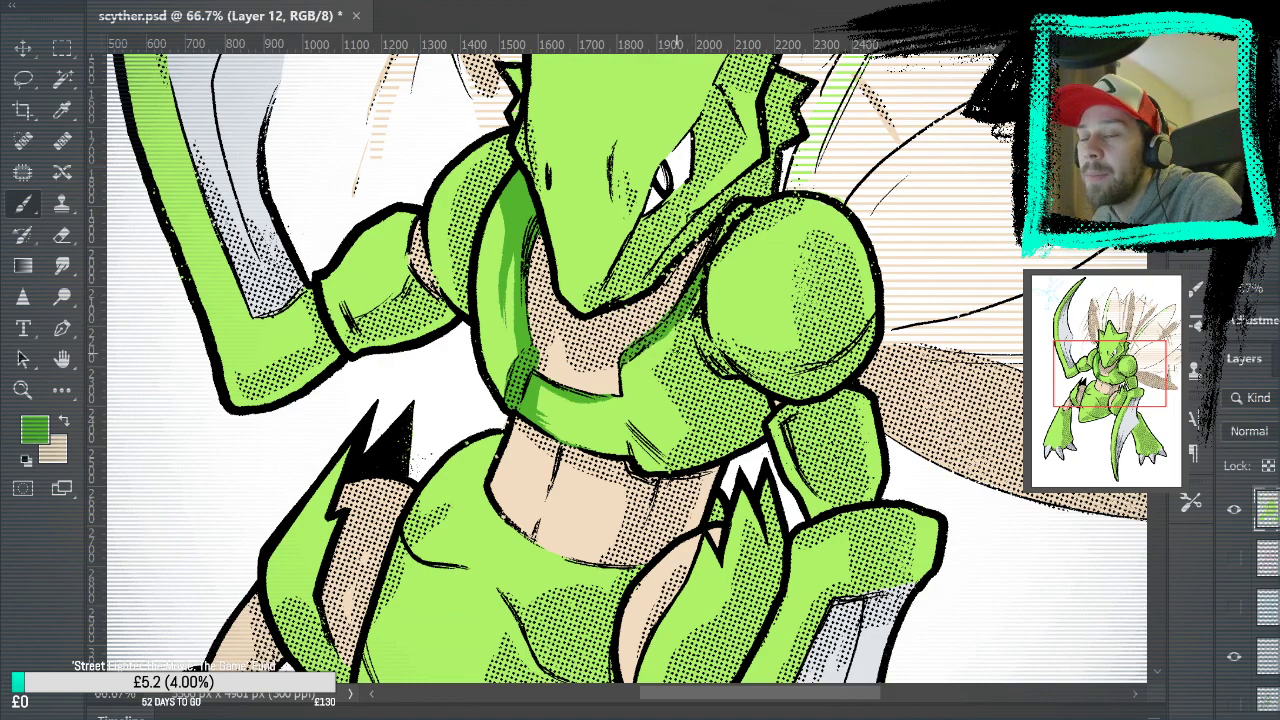
{"action": "left_click", "coordinate": [598, 370], "text": "alt"}
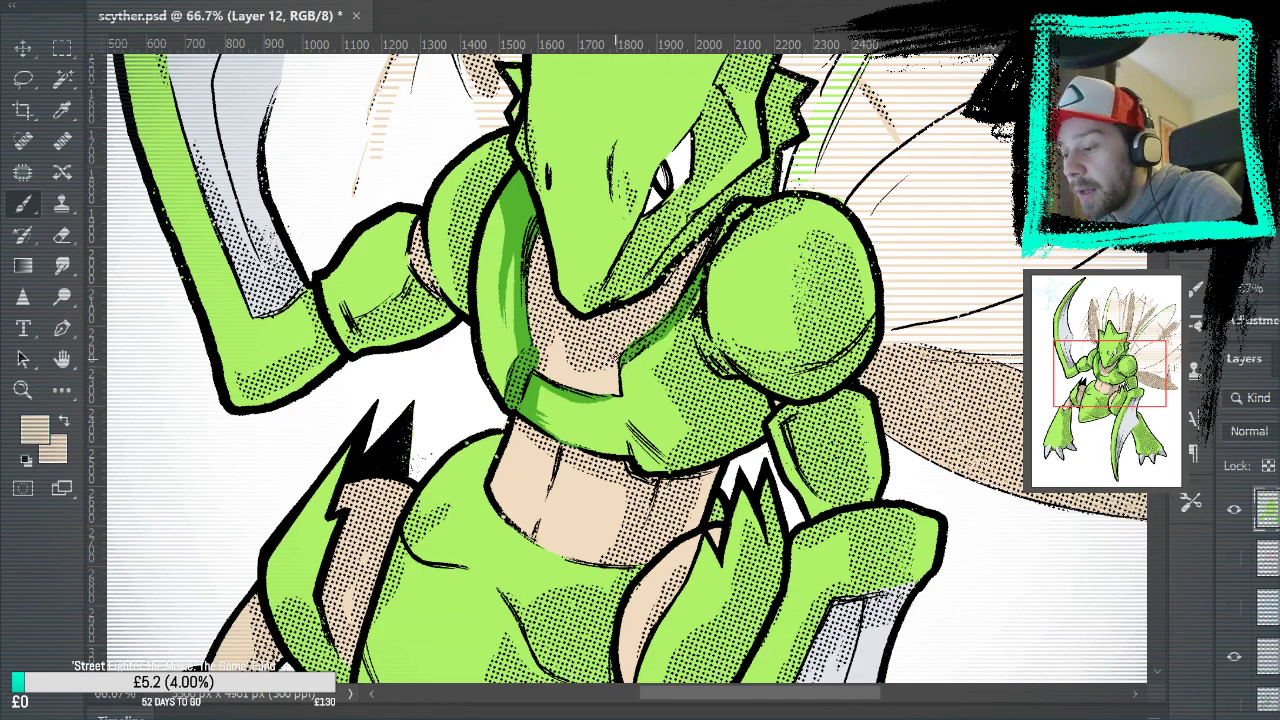
{"action": "left_click", "coordinate": [541, 388], "text": "alt"}
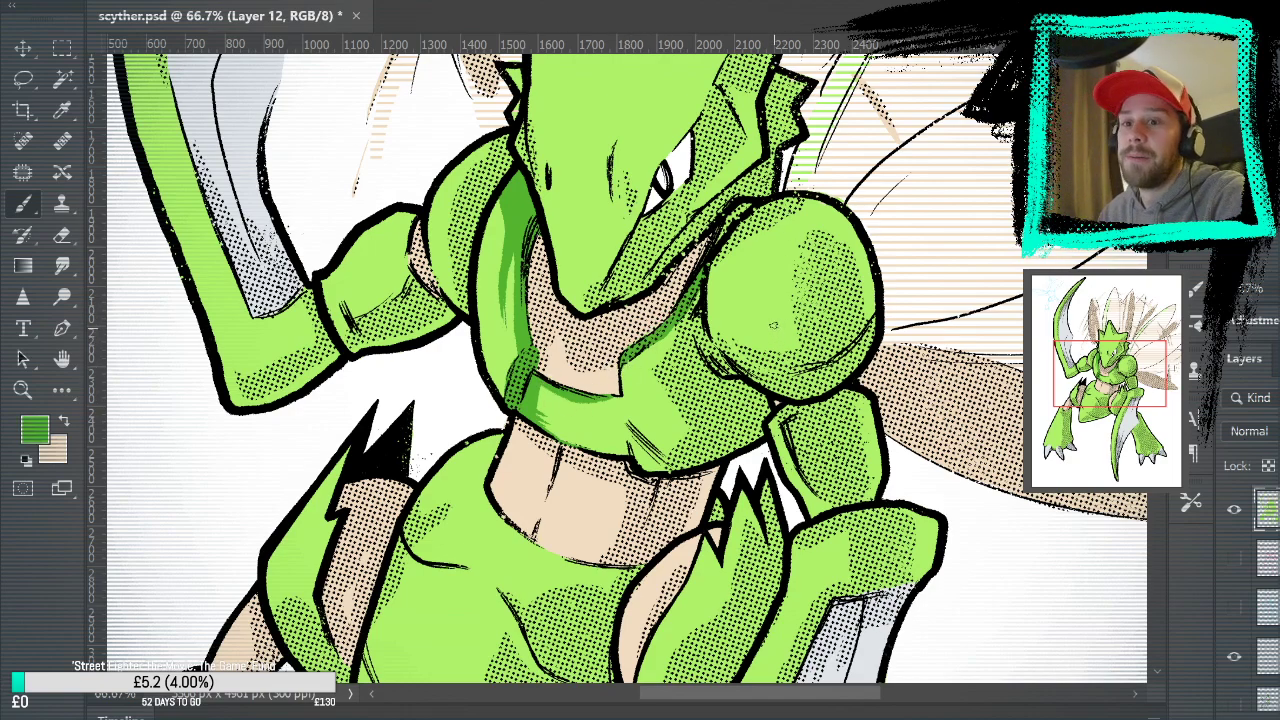
Outline a shadow area in dark green on the chest beside the round shoulder, curving down to the chest's lower edge
{"action": "mouse_move", "coordinate": [652, 346]}
{"action": "left_mouse_down"}
{"action": "mouse_move", "coordinate": [661, 410]}
{"action": "mouse_move", "coordinate": [641, 383]}
{"action": "mouse_move", "coordinate": [660, 349]}
{"action": "left_mouse_up"}
{"action": "key", "text": "ctrl+z"}
{"action": "key", "text": "ctrl+z"}
{"action": "left_click_drag", "start_coordinate": [635, 396], "coordinate": [659, 356]}
{"action": "key", "text": "ctrl+z"}
{"action": "key", "text": "ctrl+z"}
{"action": "left_click_drag", "start_coordinate": [632, 401], "coordinate": [661, 348]}
{"action": "mouse_move", "coordinate": [633, 404]}
{"action": "left_mouse_down"}
{"action": "mouse_move", "coordinate": [658, 363]}
{"action": "mouse_move", "coordinate": [640, 404]}
{"action": "mouse_move", "coordinate": [655, 372]}
{"action": "mouse_move", "coordinate": [662, 454]}
{"action": "mouse_move", "coordinate": [630, 420]}
{"action": "mouse_move", "coordinate": [664, 466]}
{"action": "left_mouse_up"}
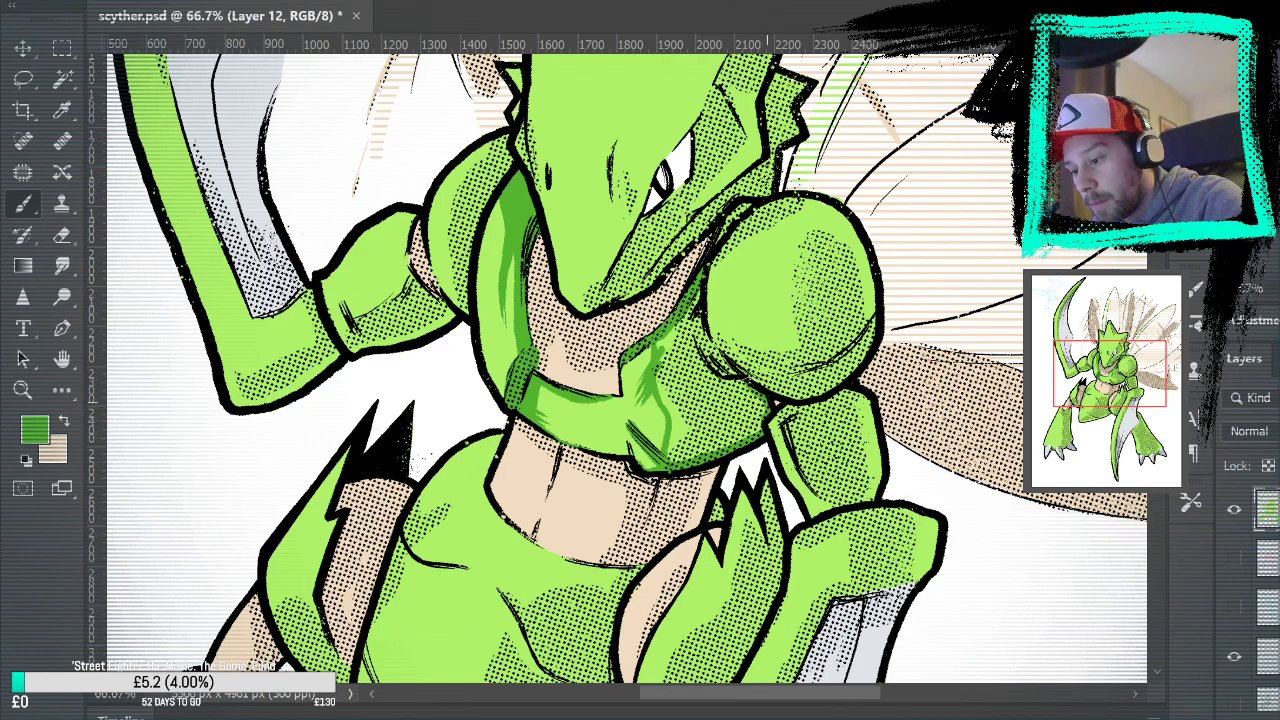
Paint the gap between chest and round shoulder beige and fill the outlined chest shadow with dark green
{"action": "key", "text": "x"}
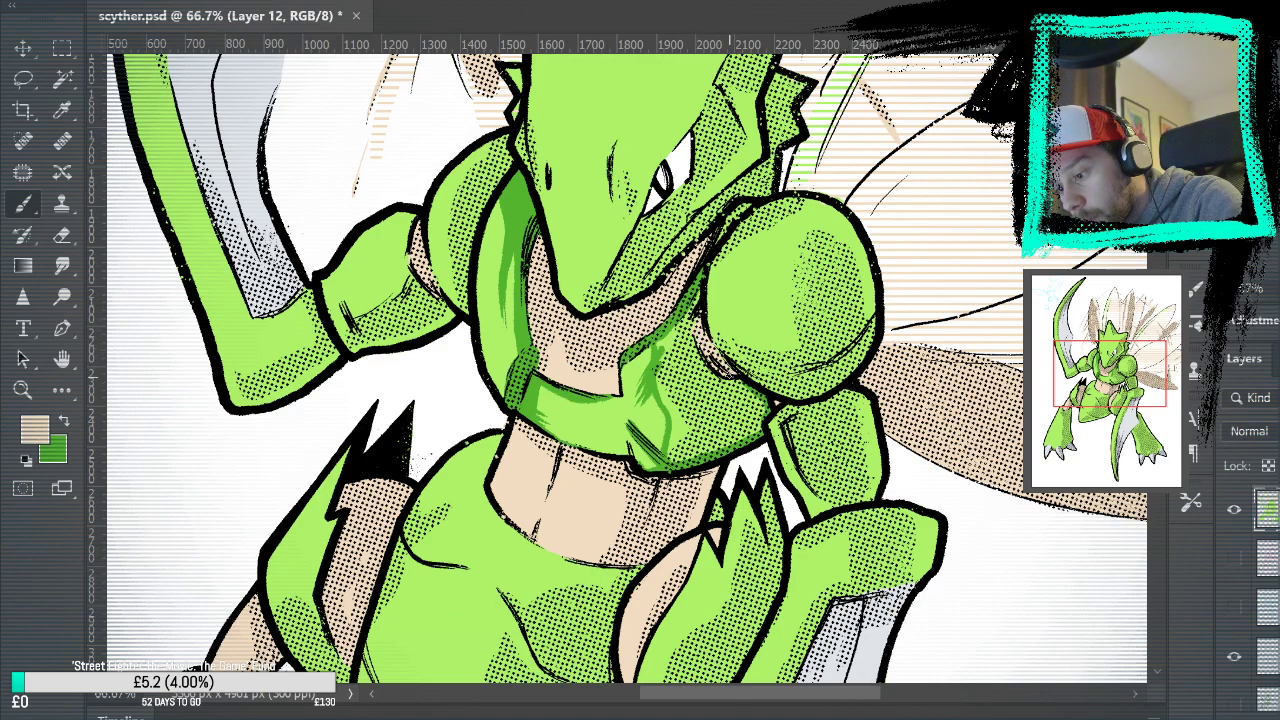
{"action": "key", "text": "x"}
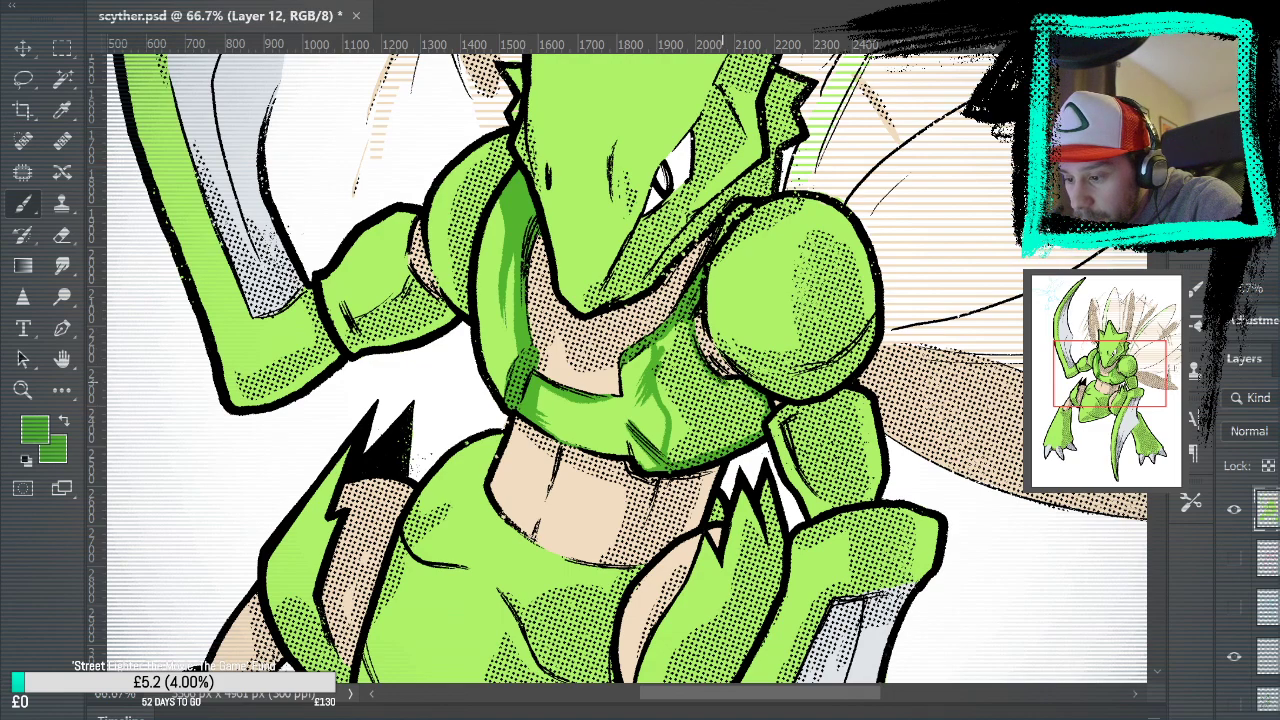
{"action": "left_click", "coordinate": [60, 392]}
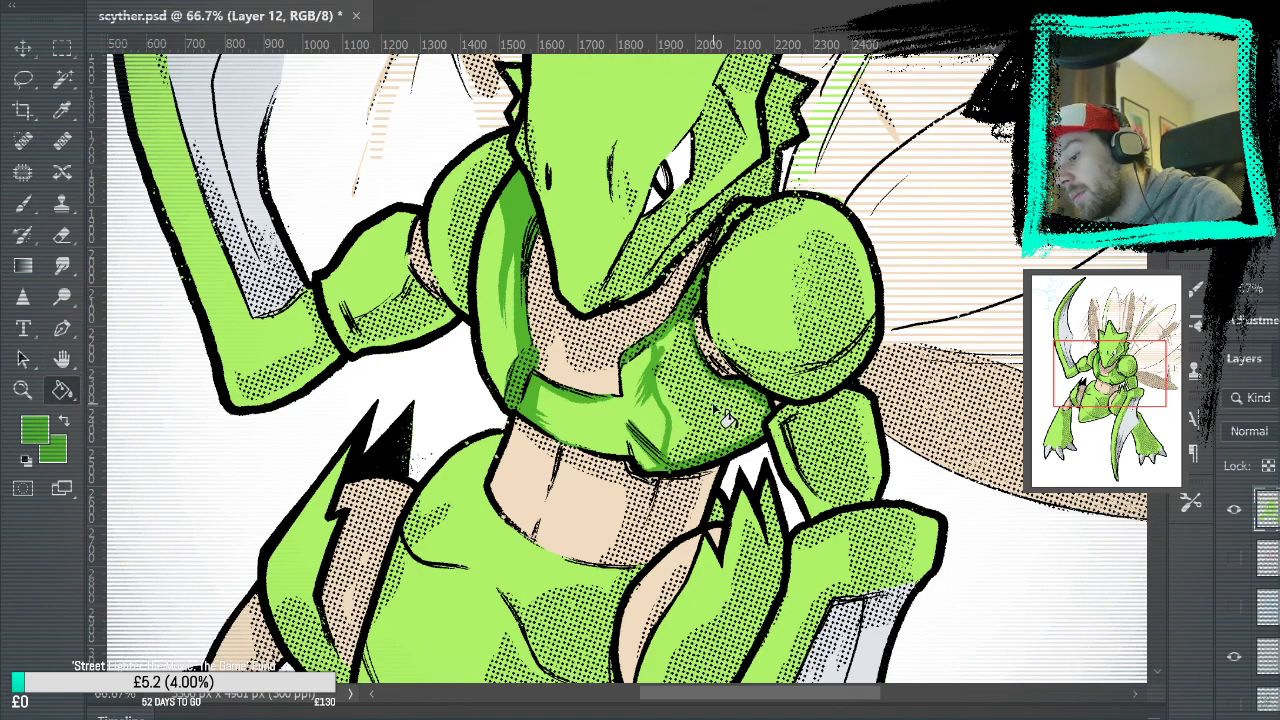
{"action": "left_click", "coordinate": [697, 362]}
{"action": "left_click", "coordinate": [23, 203]}
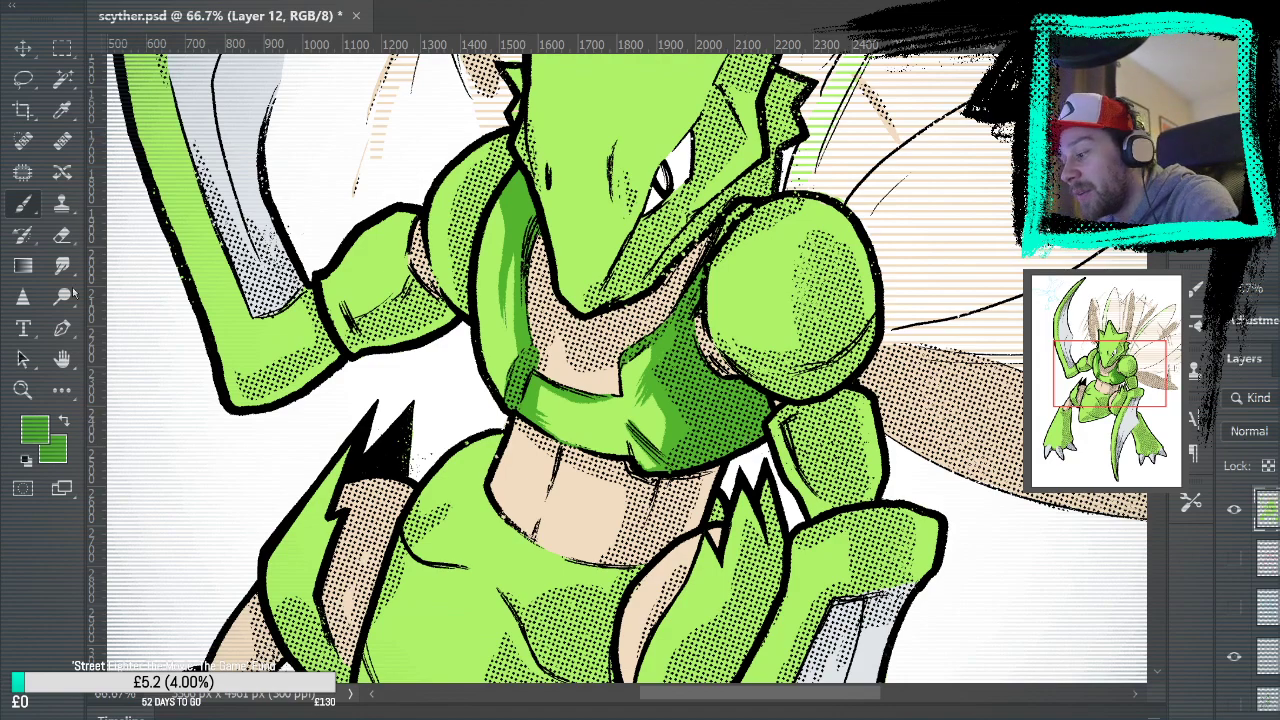
Blend the edge of the chest shadow into the light green with sampled green brush strokes
{"action": "left_click", "coordinate": [62, 234]}
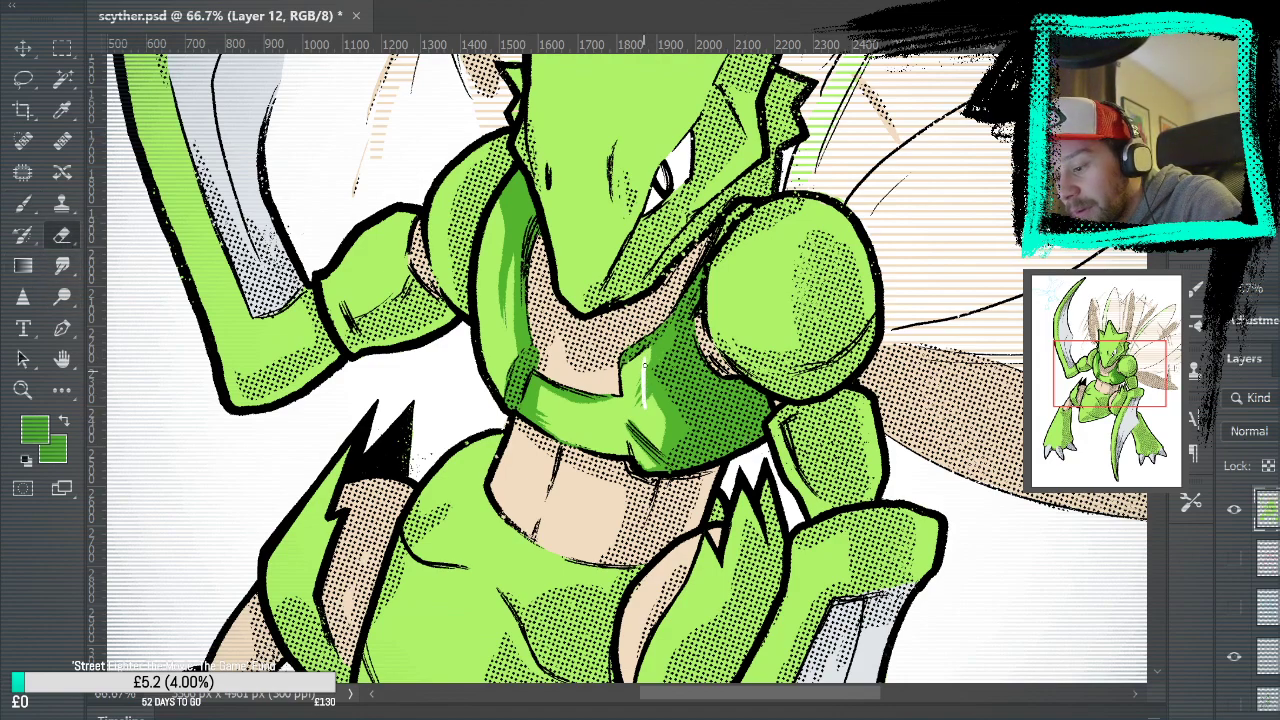
{"action": "left_click", "coordinate": [23, 203]}
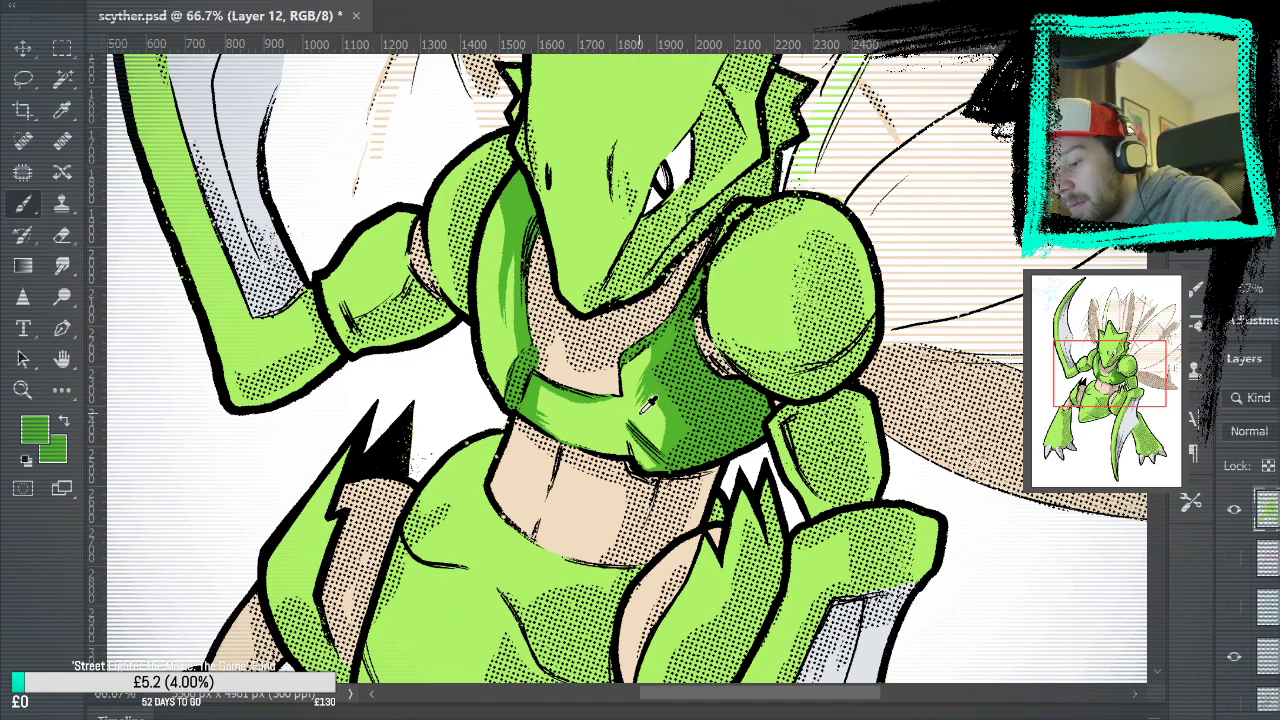
{"action": "left_click_drag", "start_coordinate": [650, 350], "coordinate": [642, 396]}
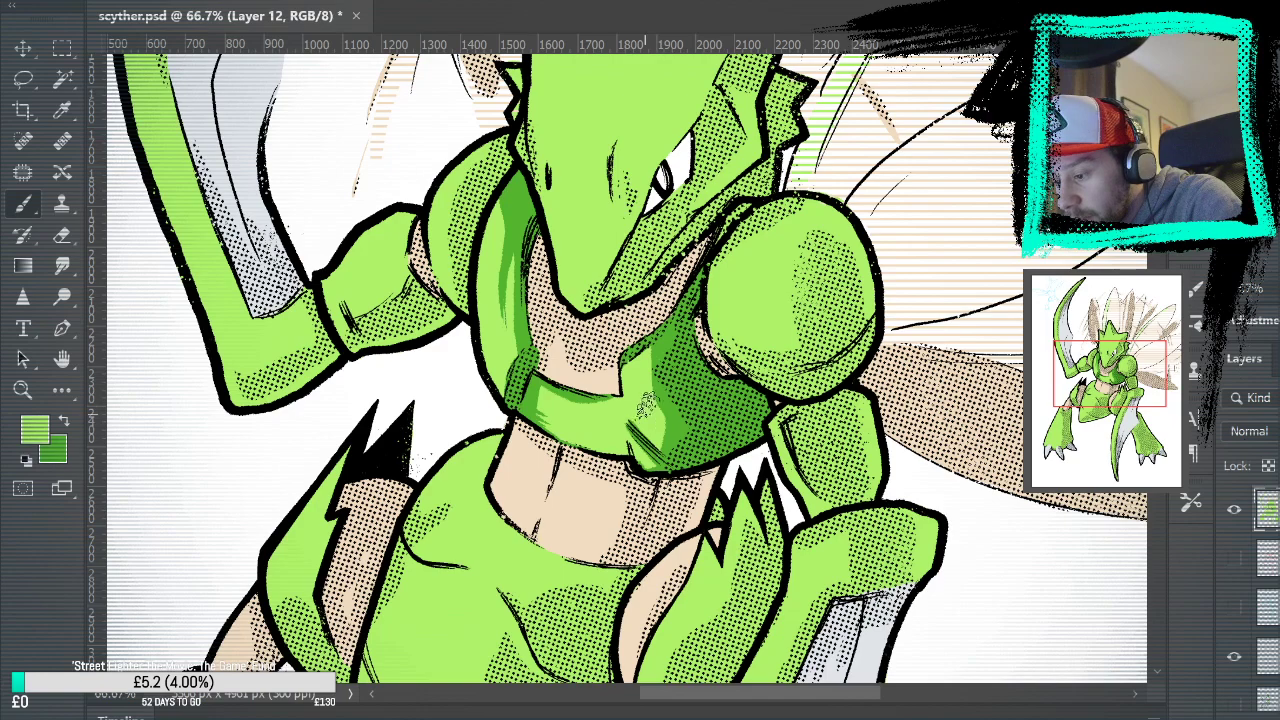
{"action": "left_click", "coordinate": [668, 388], "text": "alt"}
{"action": "mouse_move", "coordinate": [662, 394]}
{"action": "left_mouse_down"}
{"action": "mouse_move", "coordinate": [642, 420]}
{"action": "mouse_move", "coordinate": [655, 362]}
{"action": "left_mouse_up"}
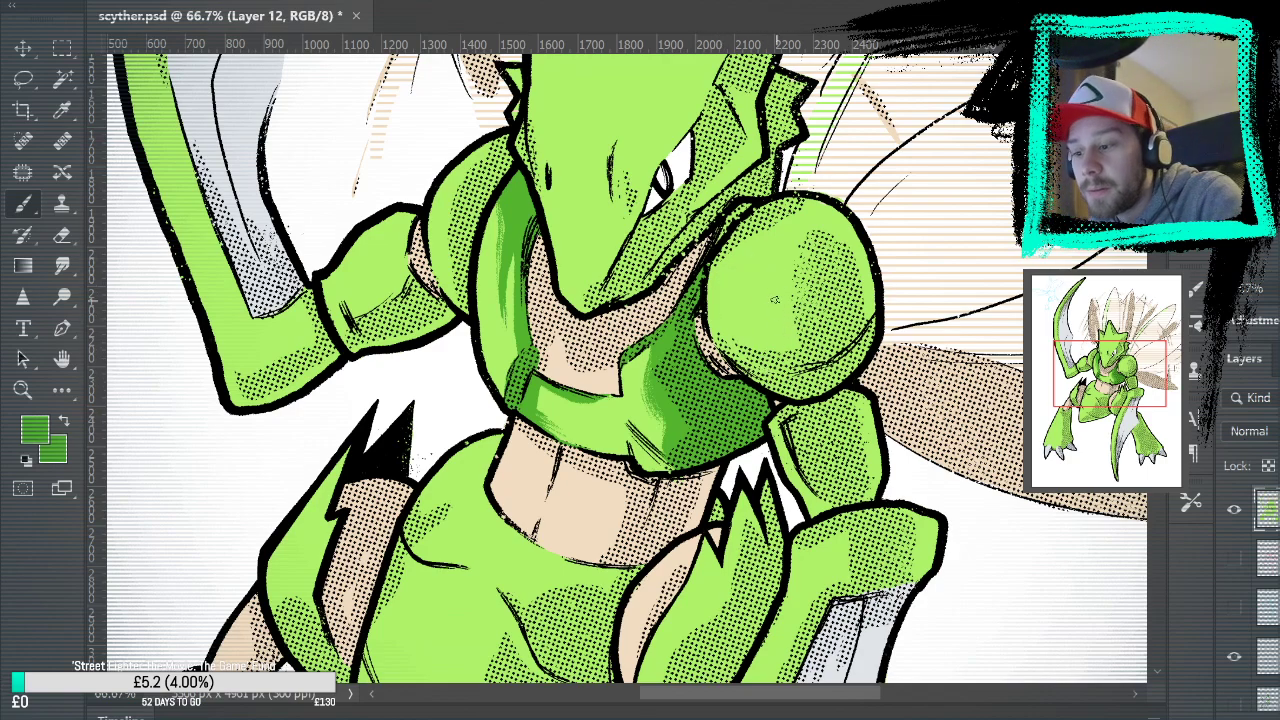
{"action": "mouse_move", "coordinate": [744, 256]}
{"action": "left_mouse_down"}
{"action": "mouse_move", "coordinate": [748, 284]}
{"action": "mouse_move", "coordinate": [784, 290]}
{"action": "mouse_move", "coordinate": [826, 214]}
{"action": "mouse_move", "coordinate": [770, 216]}
{"action": "left_mouse_up"}
{"action": "key", "text": "ctrl+z"}
{"action": "mouse_move", "coordinate": [742, 262]}
{"action": "left_mouse_down"}
{"action": "mouse_move", "coordinate": [770, 266]}
{"action": "mouse_move", "coordinate": [762, 244]}
{"action": "mouse_move", "coordinate": [746, 256]}
{"action": "left_mouse_up"}
{"action": "key", "text": "ctrl+z"}
{"action": "mouse_move", "coordinate": [790, 216]}
{"action": "left_mouse_down"}
{"action": "mouse_move", "coordinate": [750, 262]}
{"action": "mouse_move", "coordinate": [808, 218]}
{"action": "left_mouse_up"}
{"action": "key", "text": "ctrl+z"}
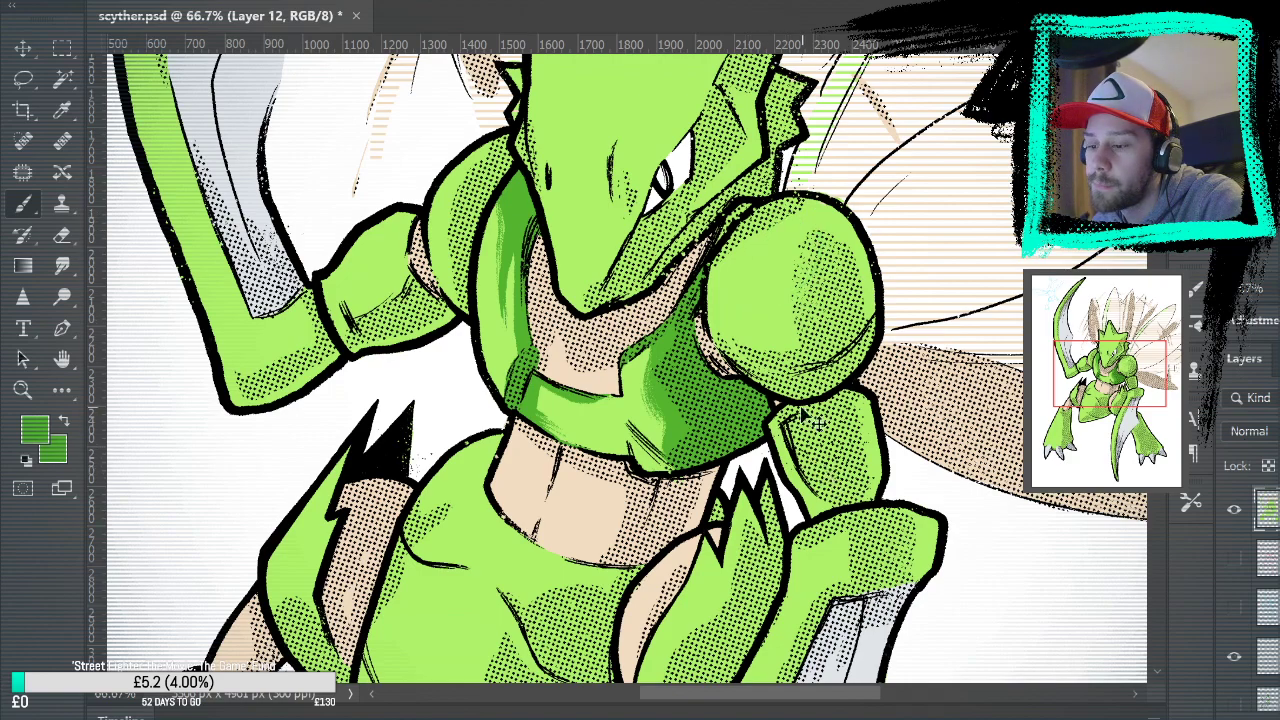
{"action": "mouse_move", "coordinate": [755, 252]}
{"action": "left_mouse_down"}
{"action": "mouse_move", "coordinate": [729, 277]}
{"action": "mouse_move", "coordinate": [740, 297]}
{"action": "mouse_move", "coordinate": [730, 312]}
{"action": "mouse_move", "coordinate": [770, 340]}
{"action": "mouse_move", "coordinate": [787, 296]}
{"action": "mouse_move", "coordinate": [750, 256]}
{"action": "left_mouse_up"}
{"action": "key", "text": "ctrl+z"}
{"action": "mouse_move", "coordinate": [780, 336]}
{"action": "left_mouse_down"}
{"action": "mouse_move", "coordinate": [772, 268]}
{"action": "mouse_move", "coordinate": [744, 255]}
{"action": "mouse_move", "coordinate": [781, 342]}
{"action": "left_mouse_up"}
{"action": "key", "text": "ctrl+z"}
{"action": "key", "text": "ctrl+z"}
{"action": "mouse_move", "coordinate": [744, 260]}
{"action": "left_mouse_down"}
{"action": "mouse_move", "coordinate": [773, 335]}
{"action": "mouse_move", "coordinate": [748, 325]}
{"action": "mouse_move", "coordinate": [765, 250]}
{"action": "left_mouse_up"}
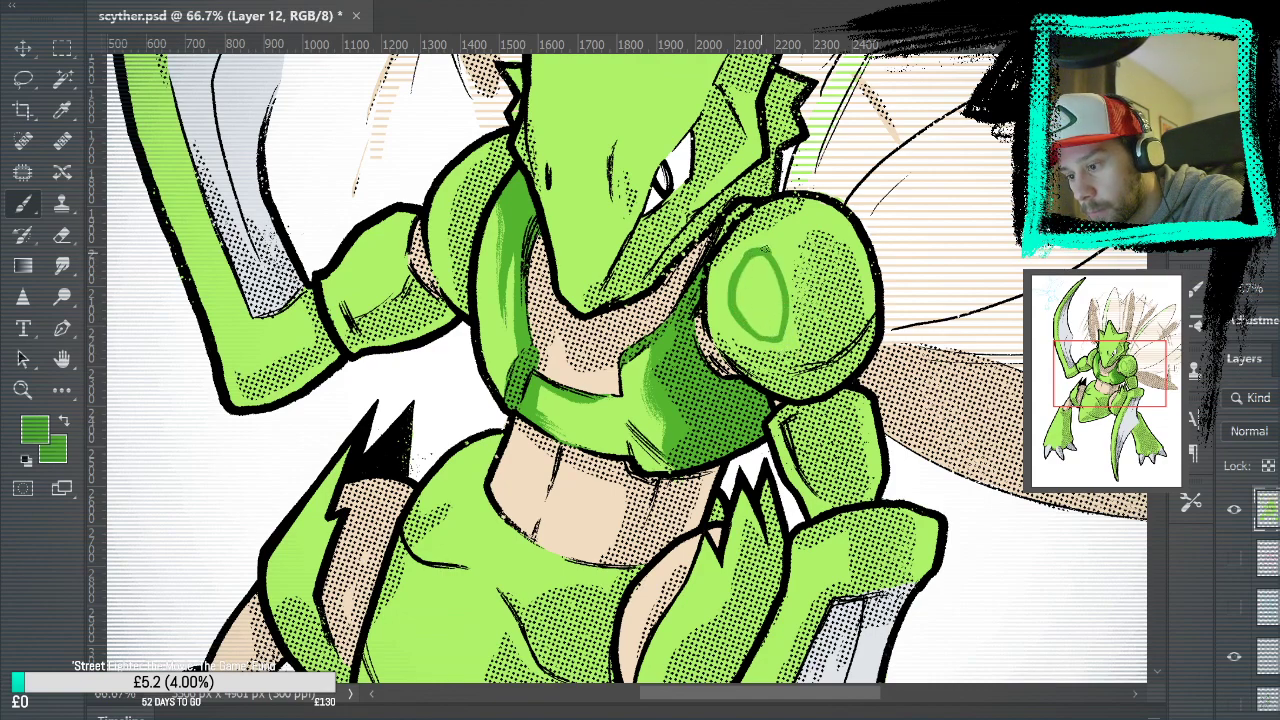
{"action": "mouse_move", "coordinate": [790, 322]}
{"action": "left_mouse_down"}
{"action": "mouse_move", "coordinate": [748, 322]}
{"action": "mouse_move", "coordinate": [733, 265]}
{"action": "left_mouse_up"}
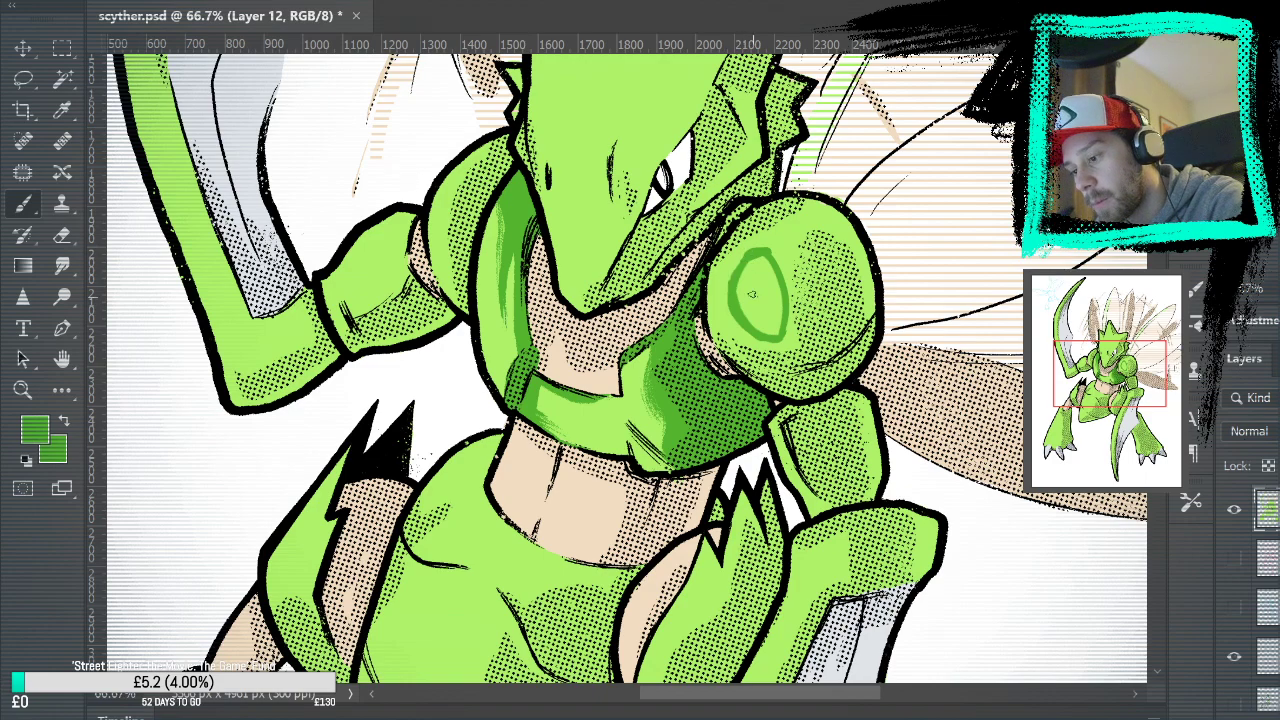
{"action": "key", "text": "ctrl+z"}
{"action": "key", "text": "ctrl+z"}
{"action": "key", "text": "ctrl+z"}
{"action": "key", "text": "ctrl+z"}
{"action": "key", "text": "ctrl+z"}
{"action": "key", "text": "ctrl+z"}
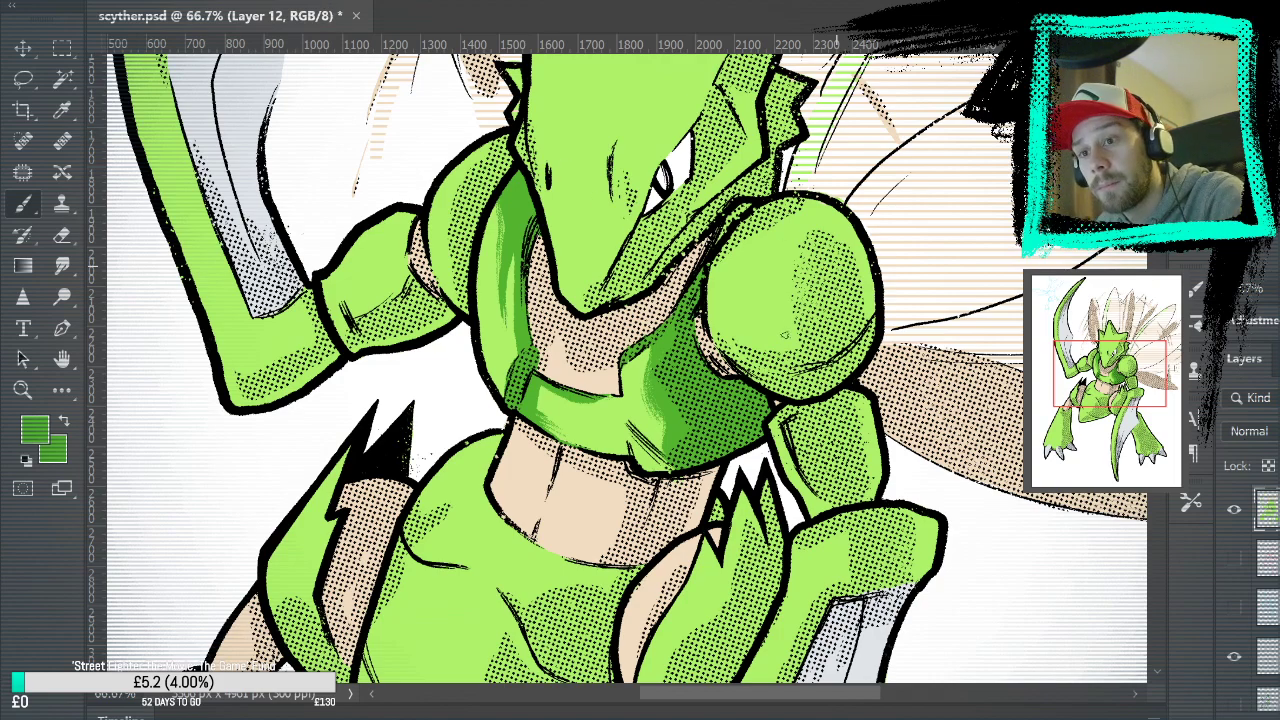
{"action": "mouse_move", "coordinate": [754, 261]}
{"action": "left_mouse_down"}
{"action": "mouse_move", "coordinate": [742, 270]}
{"action": "mouse_move", "coordinate": [772, 330]}
{"action": "left_mouse_up"}
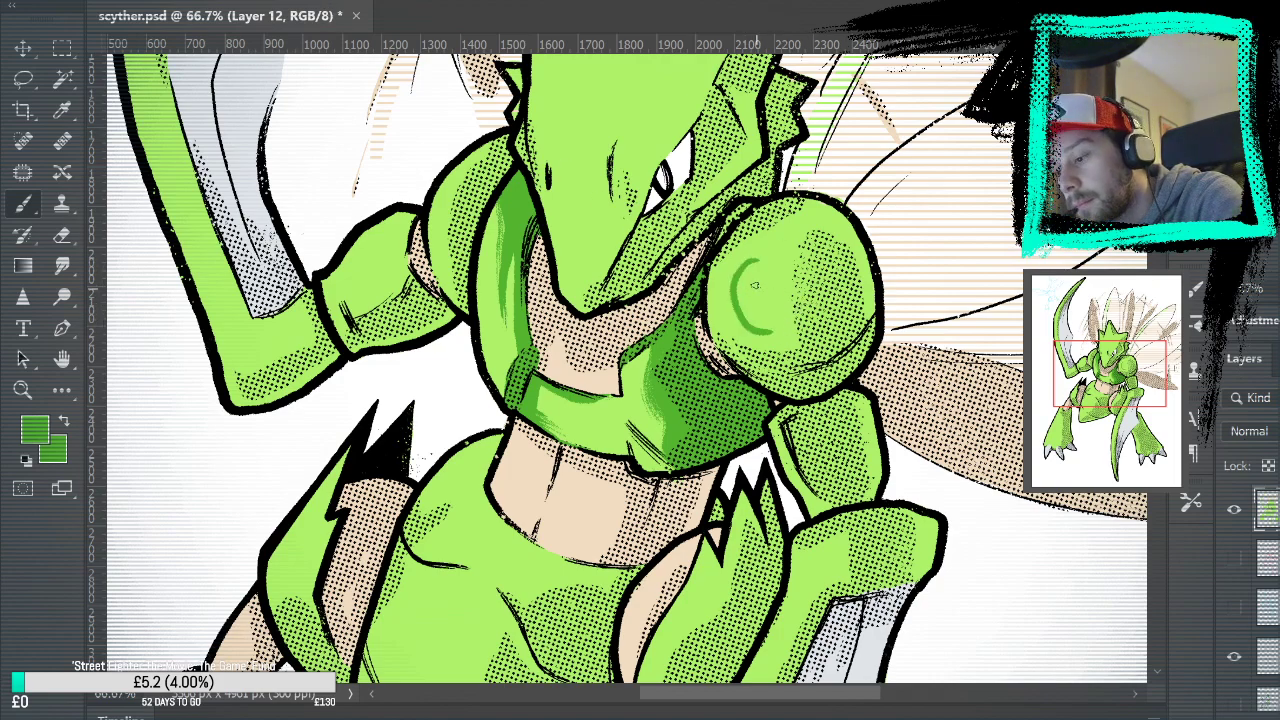
{"action": "key", "text": "ctrl+z"}
Outline an oval highlight and the edge of the round shoulder in green, and fill the area around the highlight with dark green
{"action": "mouse_move", "coordinate": [752, 256]}
{"action": "left_mouse_down"}
{"action": "mouse_move", "coordinate": [770, 330]}
{"action": "mouse_move", "coordinate": [785, 268]}
{"action": "mouse_move", "coordinate": [769, 330]}
{"action": "left_mouse_up"}
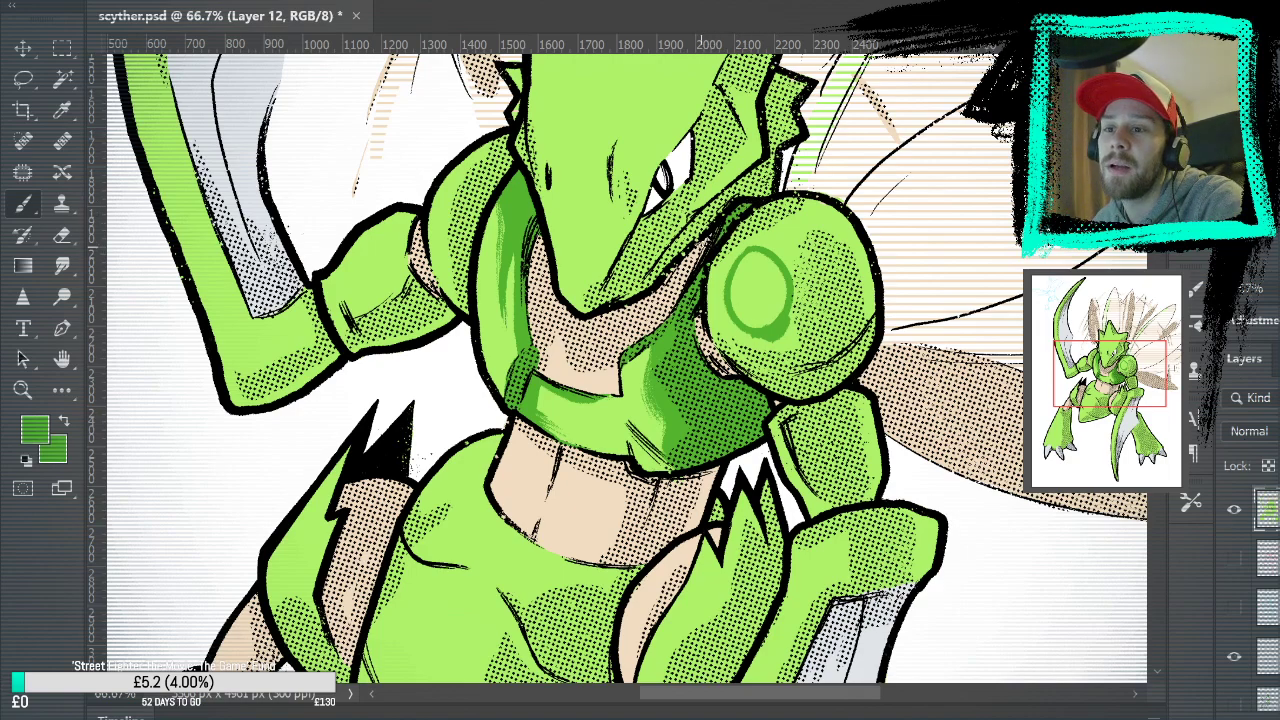
{"action": "mouse_move", "coordinate": [711, 328]}
{"action": "left_mouse_down"}
{"action": "mouse_move", "coordinate": [712, 258]}
{"action": "mouse_move", "coordinate": [727, 232]}
{"action": "mouse_move", "coordinate": [770, 205]}
{"action": "mouse_move", "coordinate": [831, 200]}
{"action": "mouse_move", "coordinate": [875, 283]}
{"action": "mouse_move", "coordinate": [873, 268]}
{"action": "mouse_move", "coordinate": [872, 344]}
{"action": "mouse_move", "coordinate": [844, 377]}
{"action": "mouse_move", "coordinate": [773, 390]}
{"action": "mouse_move", "coordinate": [710, 324]}
{"action": "mouse_move", "coordinate": [747, 371]}
{"action": "mouse_move", "coordinate": [804, 394]}
{"action": "left_mouse_up"}
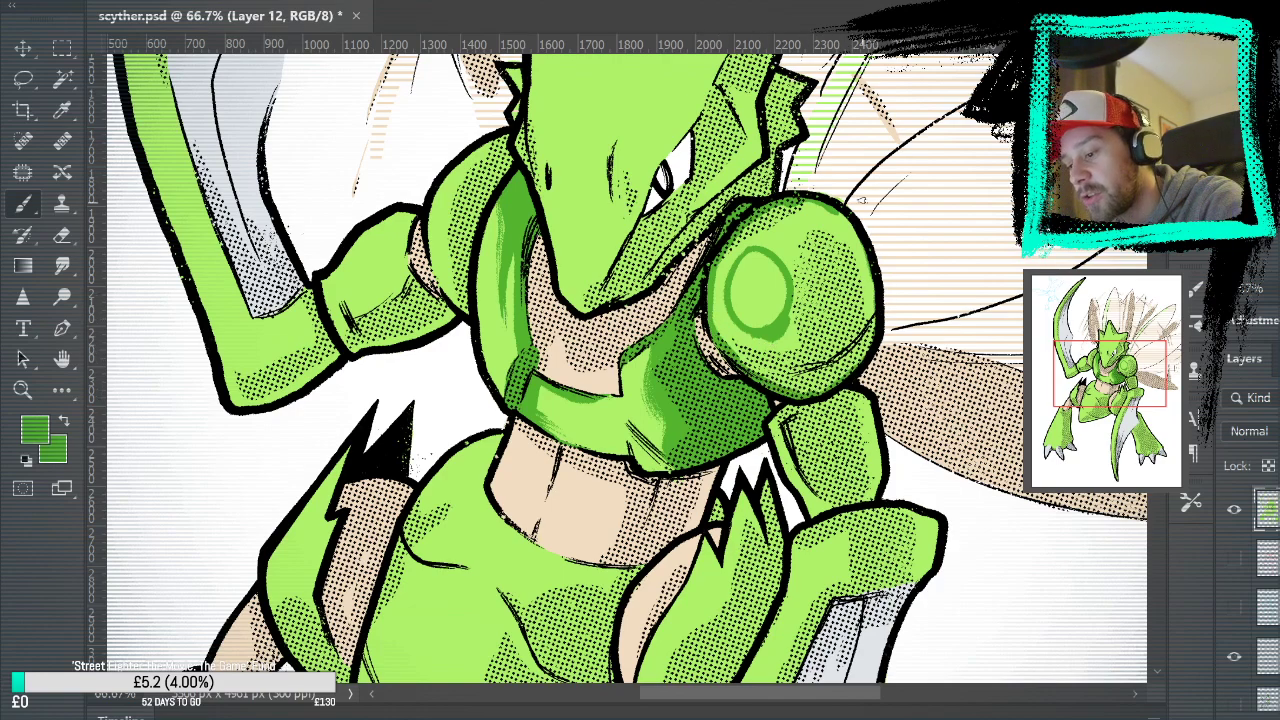
{"action": "left_click", "coordinate": [61, 390]}
{"action": "left_click", "coordinate": [830, 315]}
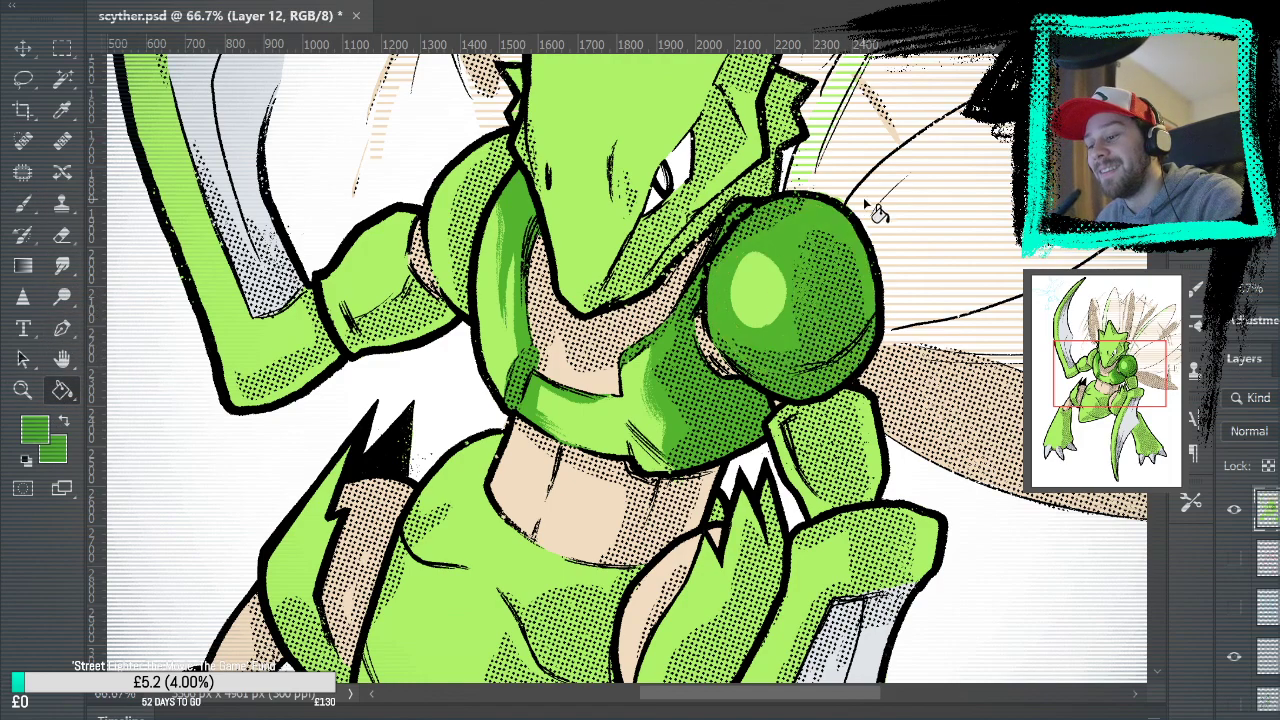
Paint a thin light green rim on the shoulder's outer edge and round off and soften the oval highlight
{"action": "left_click", "coordinate": [23, 203]}
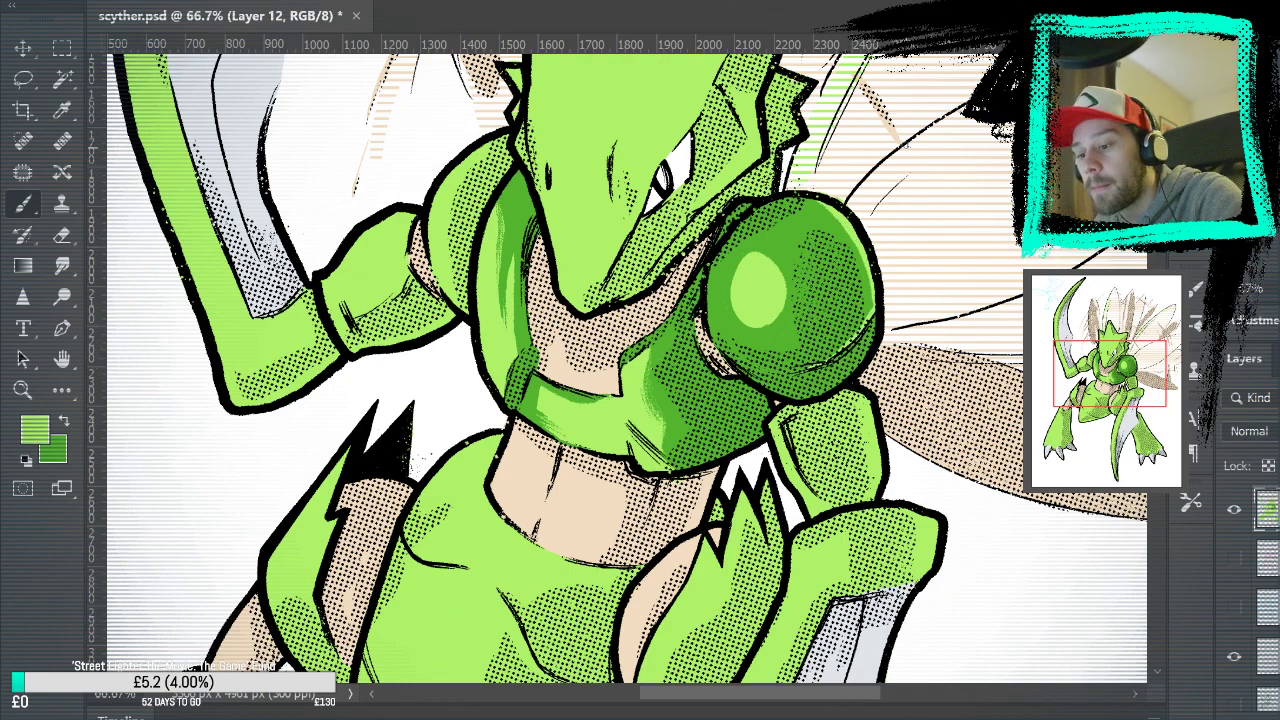
{"action": "left_click_drag", "start_coordinate": [740, 262], "coordinate": [749, 321]}
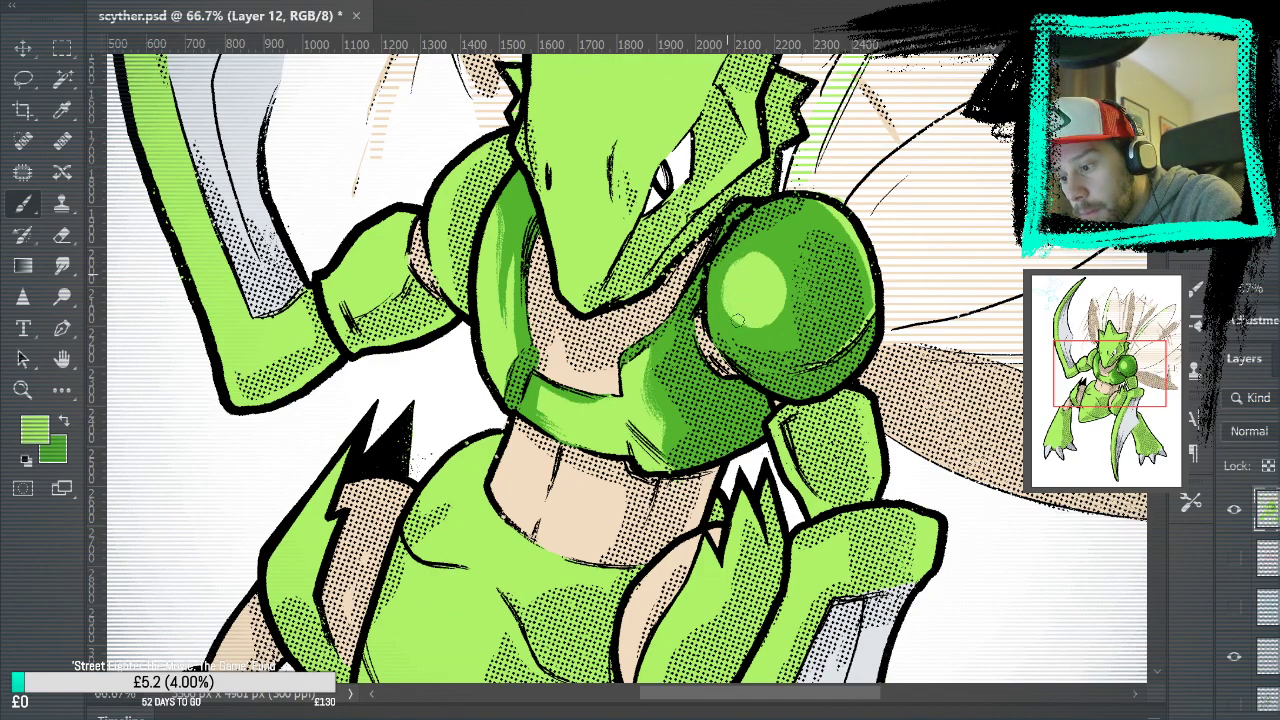
{"action": "mouse_move", "coordinate": [754, 328]}
{"action": "left_mouse_down"}
{"action": "mouse_move", "coordinate": [785, 312]}
{"action": "mouse_move", "coordinate": [758, 337]}
{"action": "mouse_move", "coordinate": [785, 320]}
{"action": "mouse_move", "coordinate": [761, 332]}
{"action": "mouse_move", "coordinate": [775, 262]}
{"action": "mouse_move", "coordinate": [783, 270]}
{"action": "mouse_move", "coordinate": [731, 251]}
{"action": "mouse_move", "coordinate": [775, 273]}
{"action": "mouse_move", "coordinate": [796, 234]}
{"action": "mouse_move", "coordinate": [772, 260]}
{"action": "left_mouse_up"}
{"action": "mouse_move", "coordinate": [776, 338]}
{"action": "left_mouse_down"}
{"action": "mouse_move", "coordinate": [781, 235]}
{"action": "mouse_move", "coordinate": [757, 336]}
{"action": "mouse_move", "coordinate": [784, 289]}
{"action": "mouse_move", "coordinate": [768, 327]}
{"action": "left_mouse_up"}
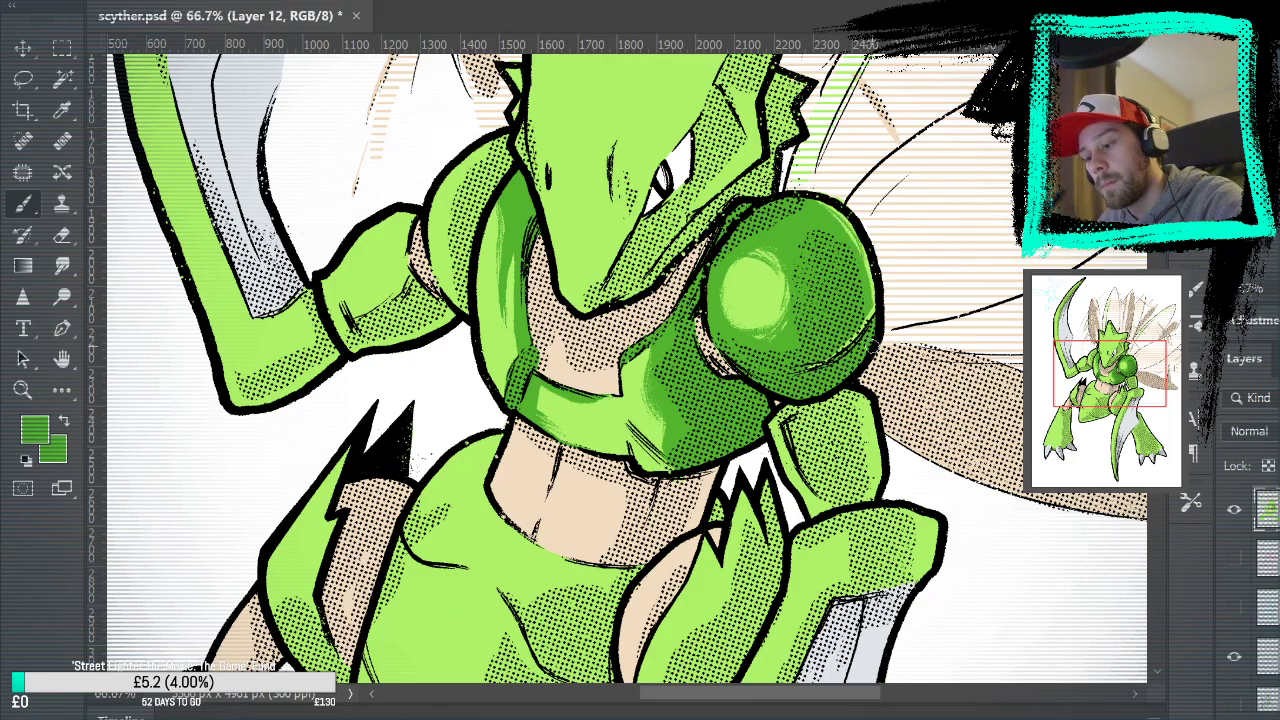
Shade the arm segment below the round shoulder and the top of the lowered scythe arm in dark green, leaving light edges
{"action": "left_click_drag", "start_coordinate": [906, 428], "coordinate": [952, 287]}
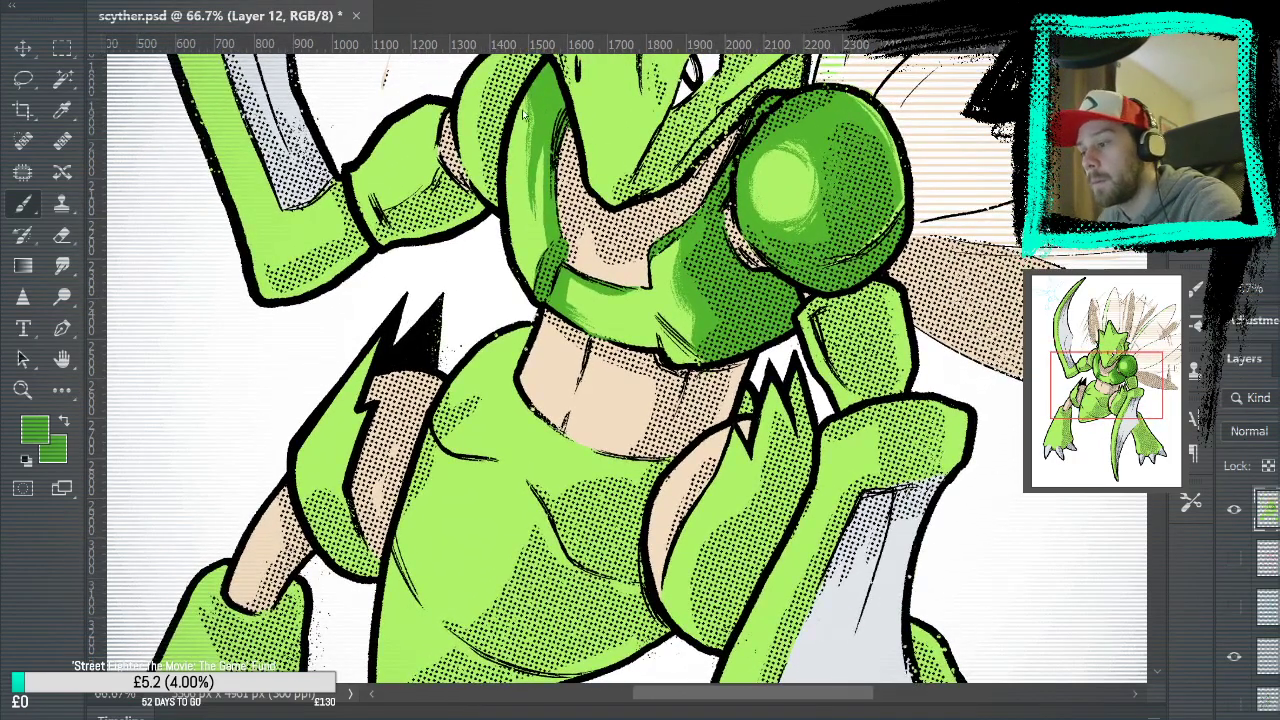
{"action": "key", "text": "ctrl+0"}
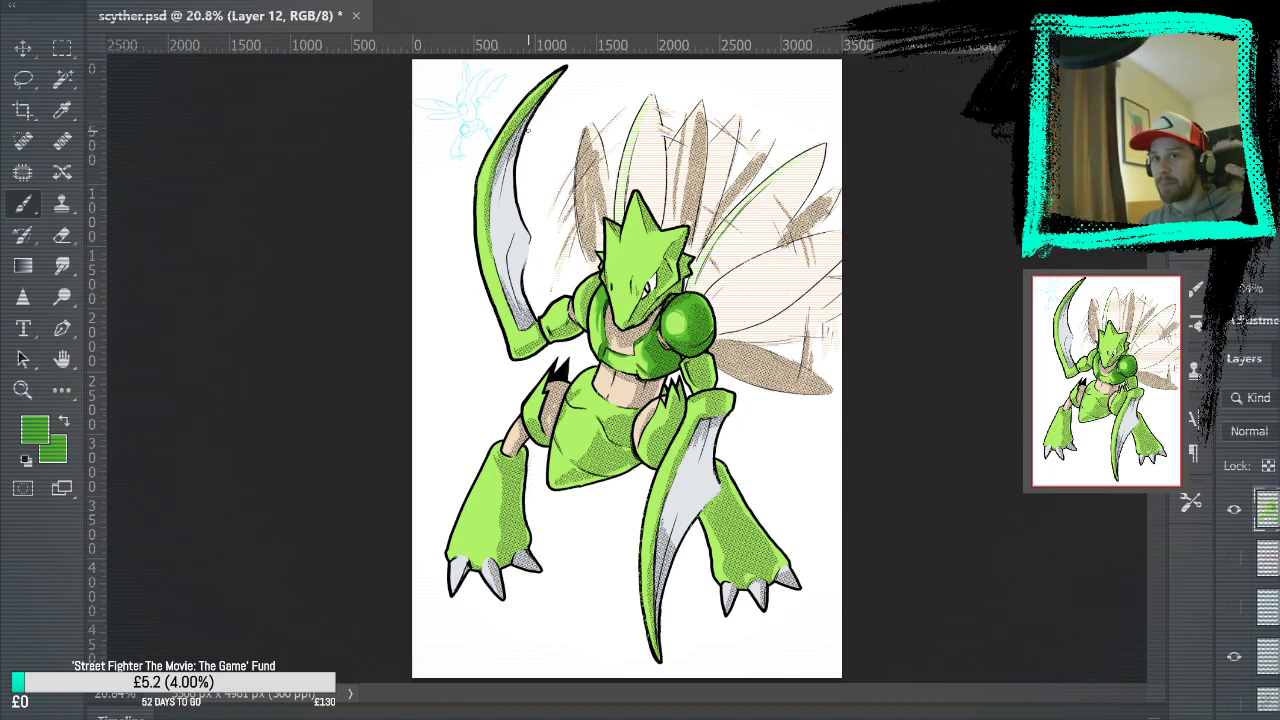
{"action": "left_click", "coordinate": [22, 390]}
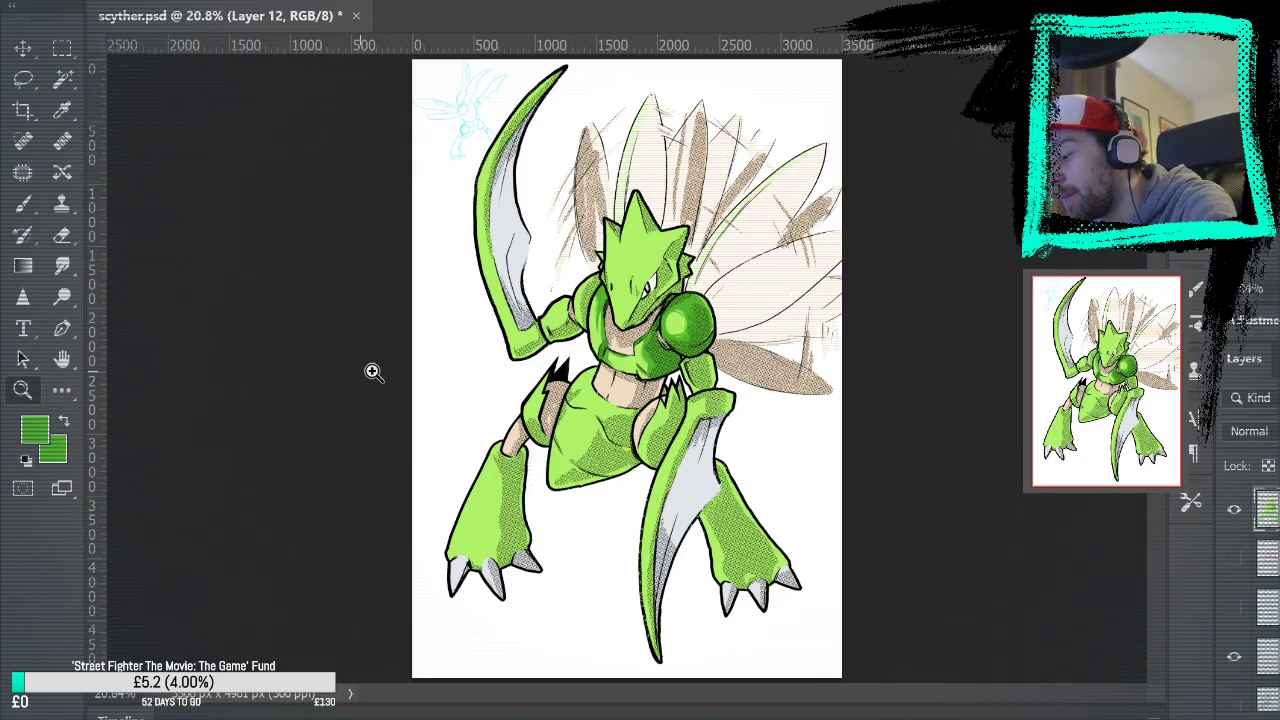
{"action": "left_click", "coordinate": [712, 426]}
{"action": "left_click", "coordinate": [712, 370]}
{"action": "left_click", "coordinate": [710, 345]}
{"action": "left_click", "coordinate": [710, 340]}
{"action": "key", "text": "b"}
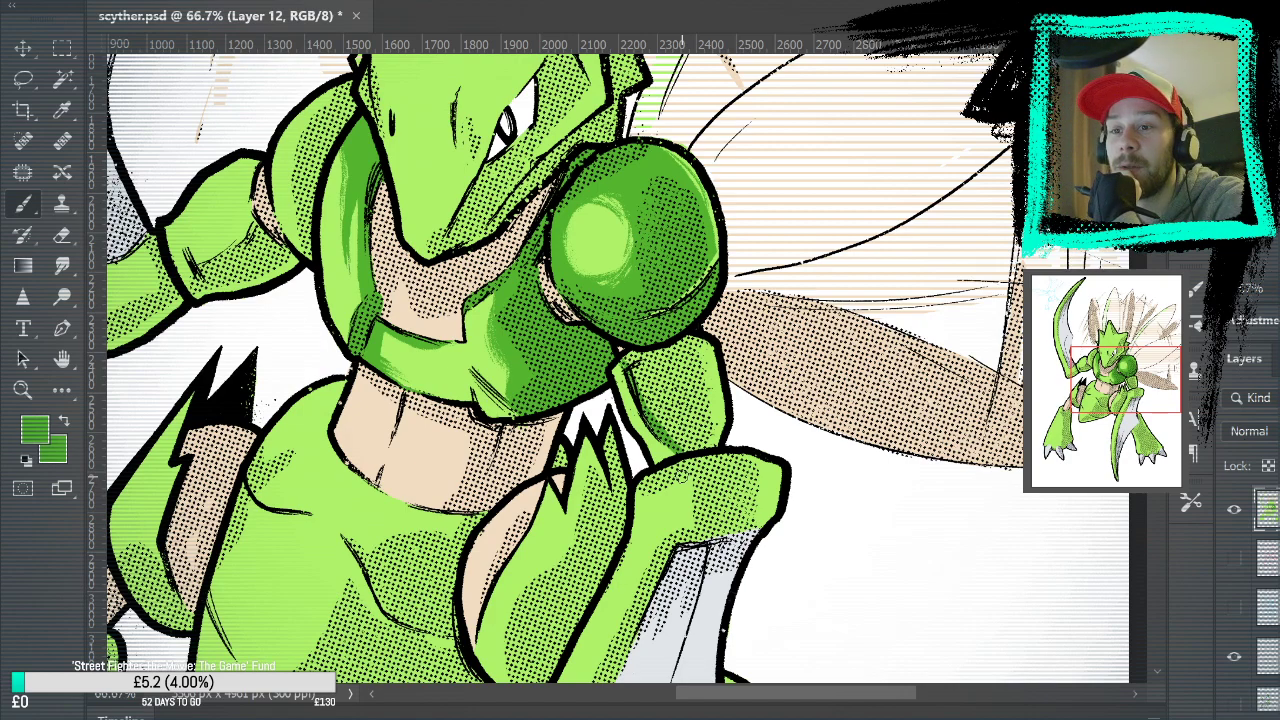
{"action": "mouse_move", "coordinate": [706, 452]}
{"action": "left_mouse_down"}
{"action": "mouse_move", "coordinate": [700, 338]}
{"action": "mouse_move", "coordinate": [708, 346]}
{"action": "mouse_move", "coordinate": [630, 348]}
{"action": "mouse_move", "coordinate": [662, 430]}
{"action": "mouse_move", "coordinate": [668, 400]}
{"action": "mouse_move", "coordinate": [655, 400]}
{"action": "mouse_move", "coordinate": [680, 420]}
{"action": "mouse_move", "coordinate": [694, 350]}
{"action": "left_mouse_up"}
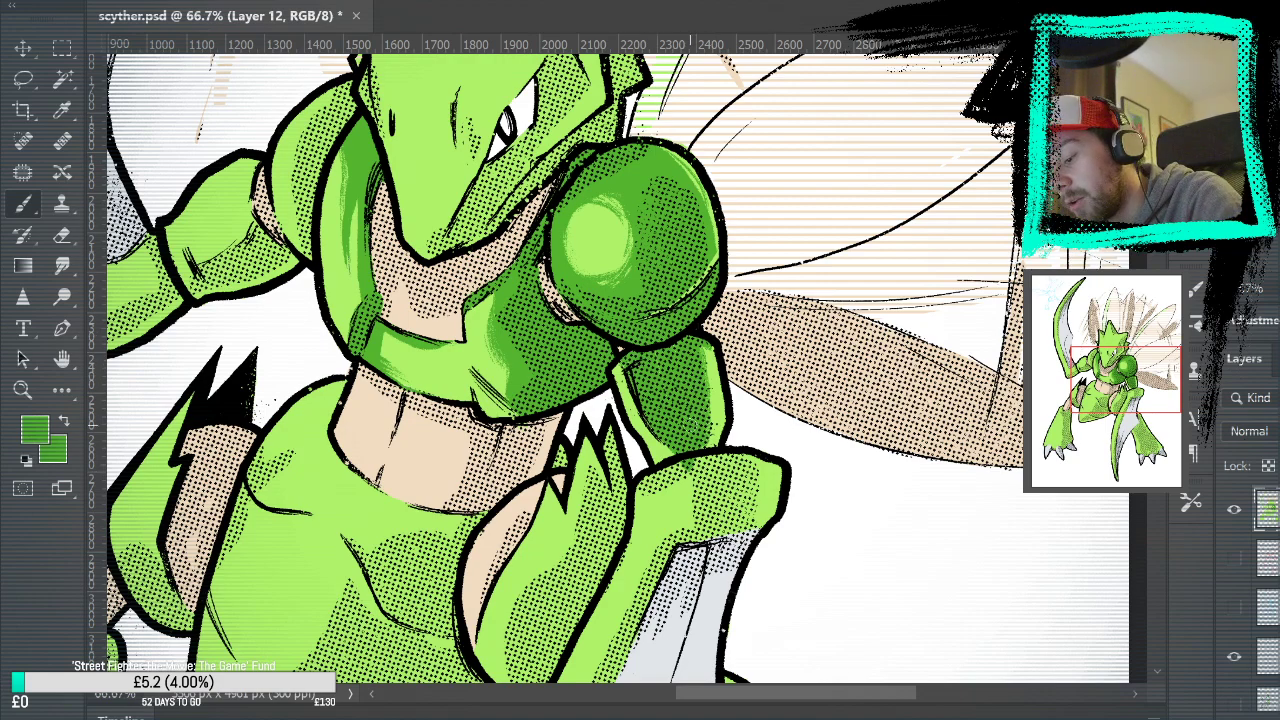
{"action": "mouse_move", "coordinate": [691, 480]}
{"action": "left_mouse_down"}
{"action": "mouse_move", "coordinate": [694, 534]}
{"action": "mouse_move", "coordinate": [757, 476]}
{"action": "left_mouse_up"}
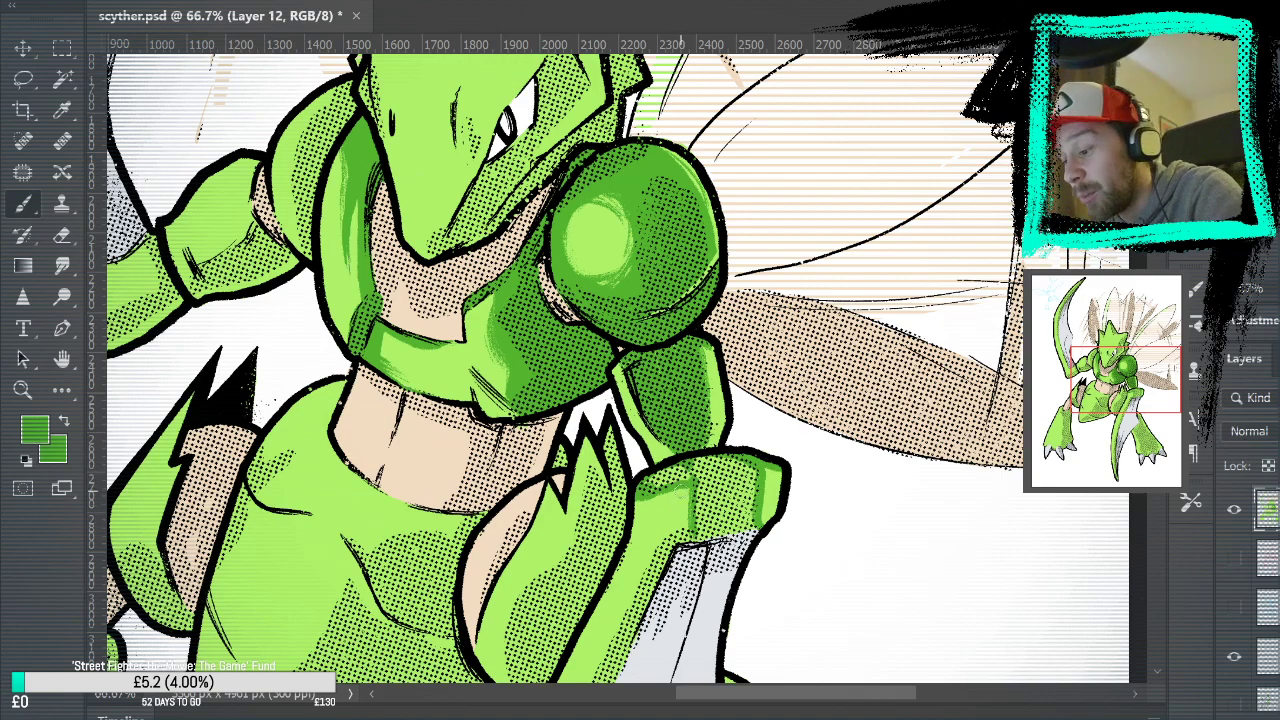
{"action": "mouse_move", "coordinate": [704, 458]}
{"action": "left_mouse_down"}
{"action": "mouse_move", "coordinate": [698, 530]}
{"action": "mouse_move", "coordinate": [750, 525]}
{"action": "mouse_move", "coordinate": [730, 535]}
{"action": "mouse_move", "coordinate": [746, 480]}
{"action": "mouse_move", "coordinate": [745, 500]}
{"action": "mouse_move", "coordinate": [730, 490]}
{"action": "mouse_move", "coordinate": [712, 505]}
{"action": "left_mouse_up"}
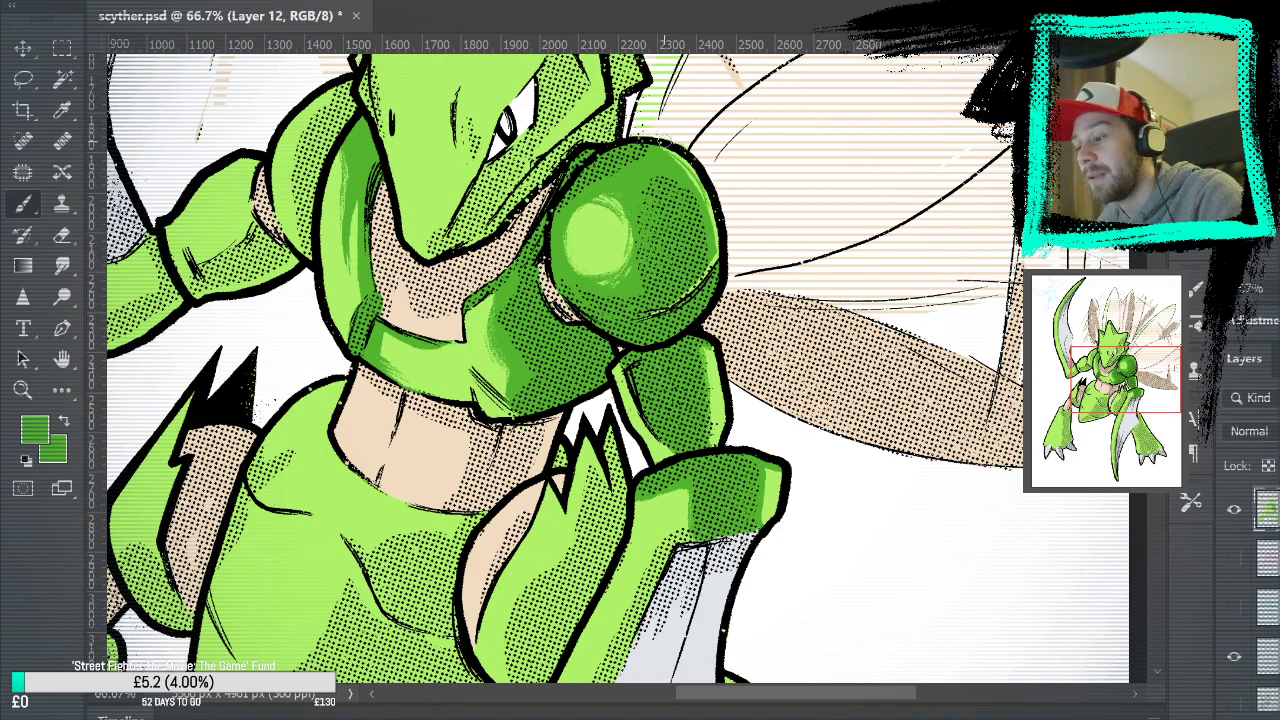
Blend the inner shadow edge at the top of the lowered scythe arm with a sampled green
{"action": "key", "text": "ctrl+0"}
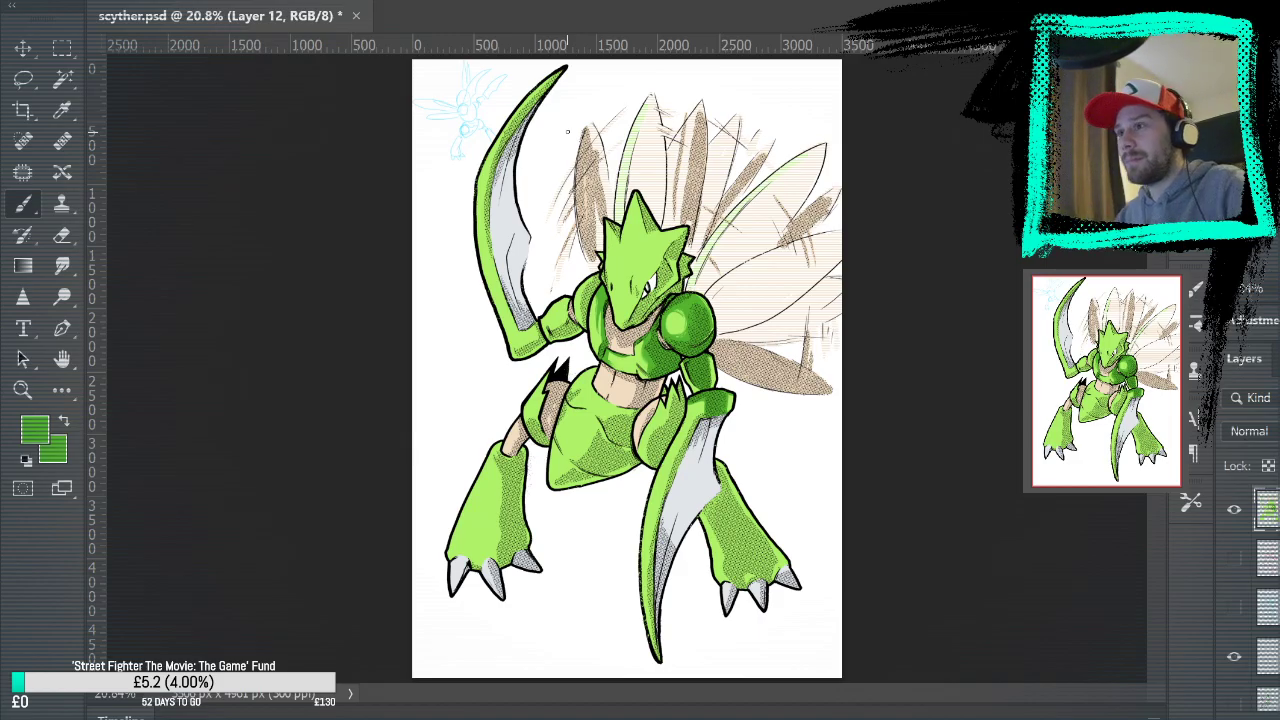
{"action": "left_click", "coordinate": [22, 390]}
{"action": "left_click", "coordinate": [725, 453]}
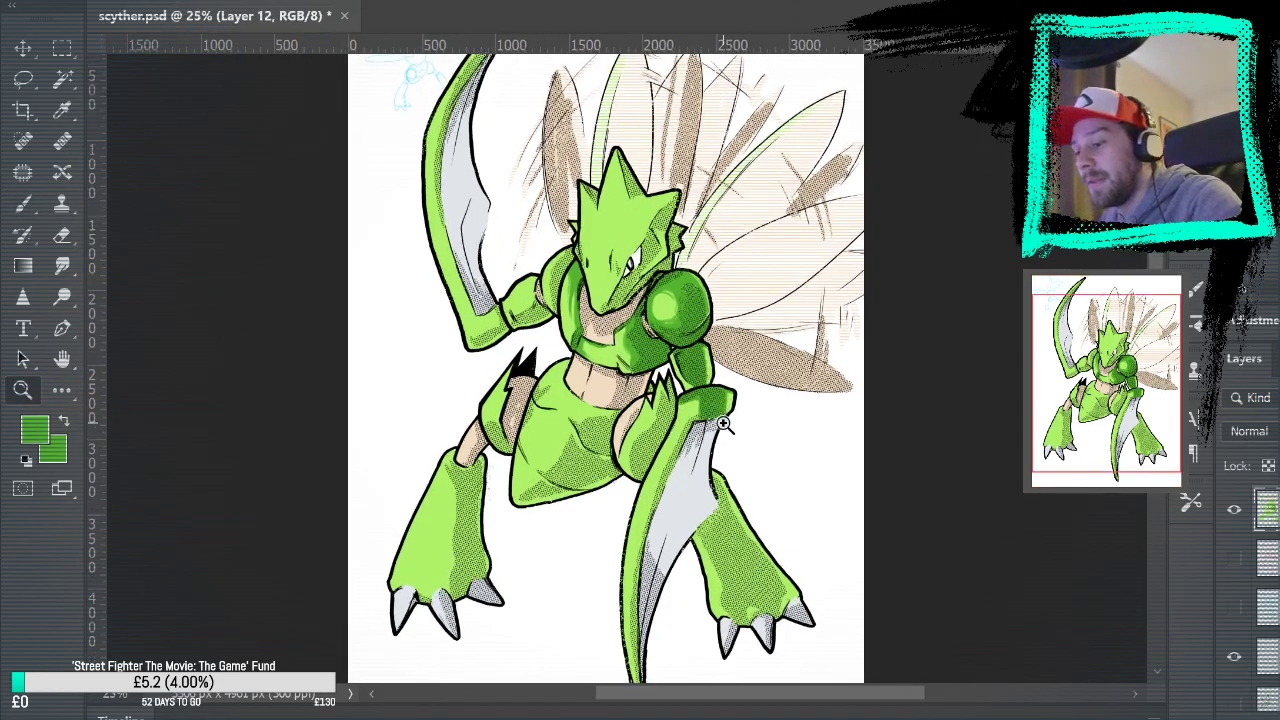
{"action": "left_click", "coordinate": [725, 453]}
{"action": "left_click", "coordinate": [725, 453]}
{"action": "left_click", "coordinate": [706, 374]}
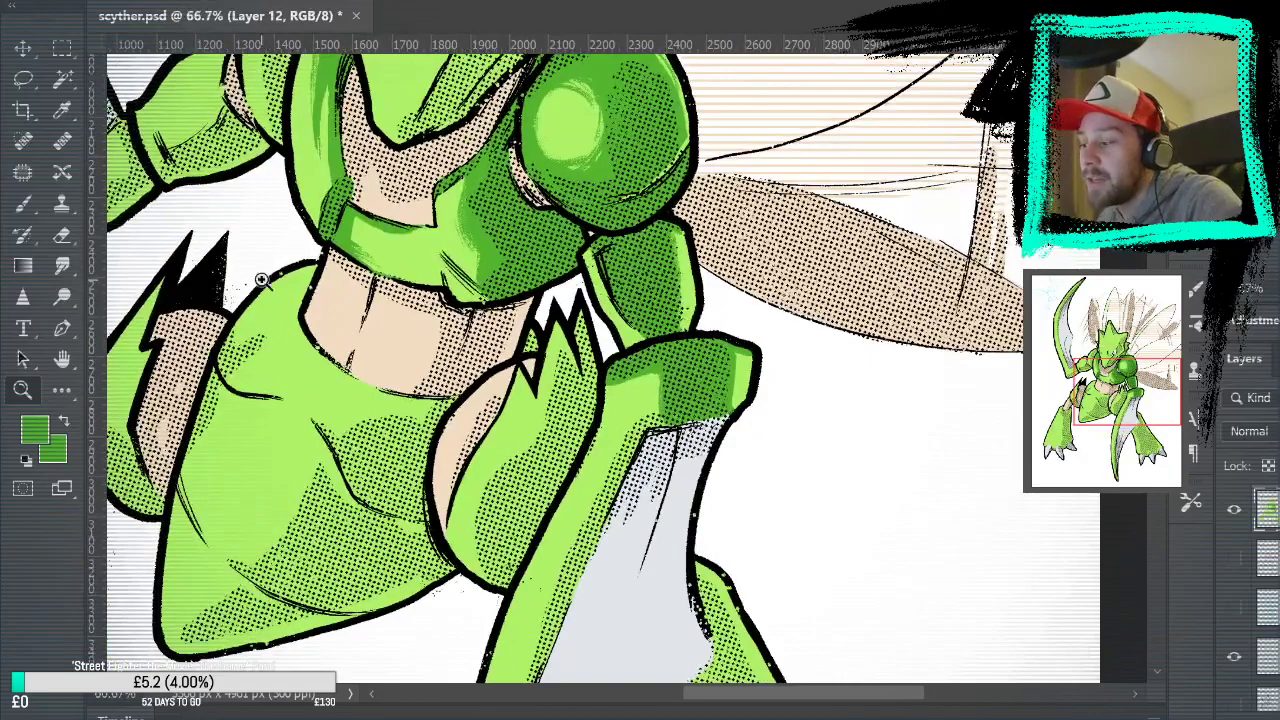
{"action": "key", "text": "b"}
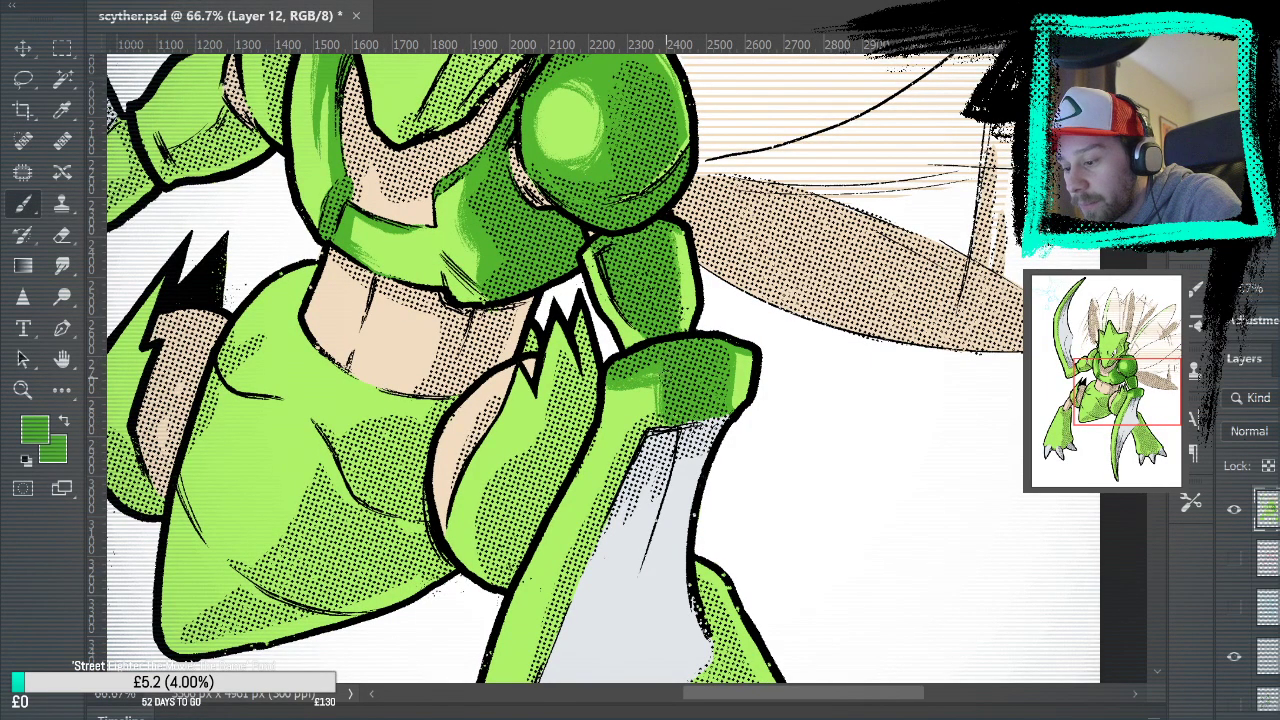
{"action": "left_click", "coordinate": [613, 415], "text": "alt"}
{"action": "left_click_drag", "start_coordinate": [640, 386], "coordinate": [613, 385]}
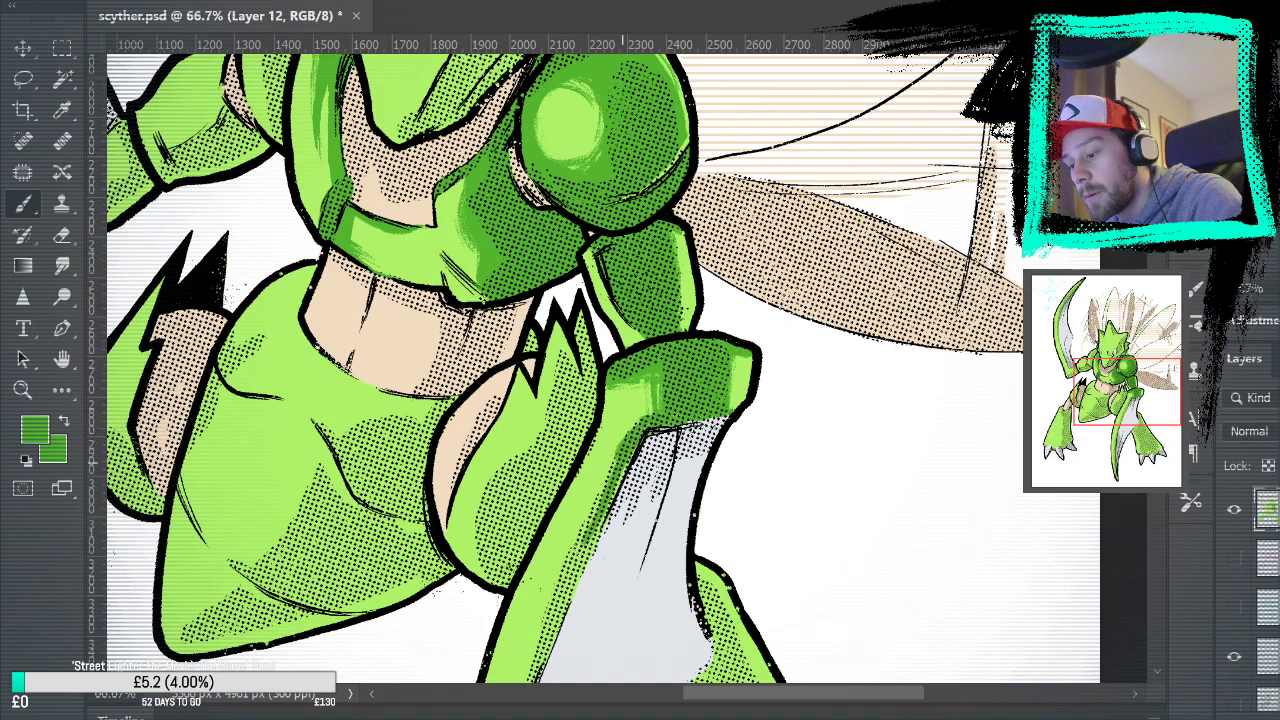
Shade the green strip along the lowered scythe's blade with darker green strokes, keeping its outer edge light
{"action": "left_click_drag", "start_coordinate": [662, 405], "coordinate": [570, 570]}
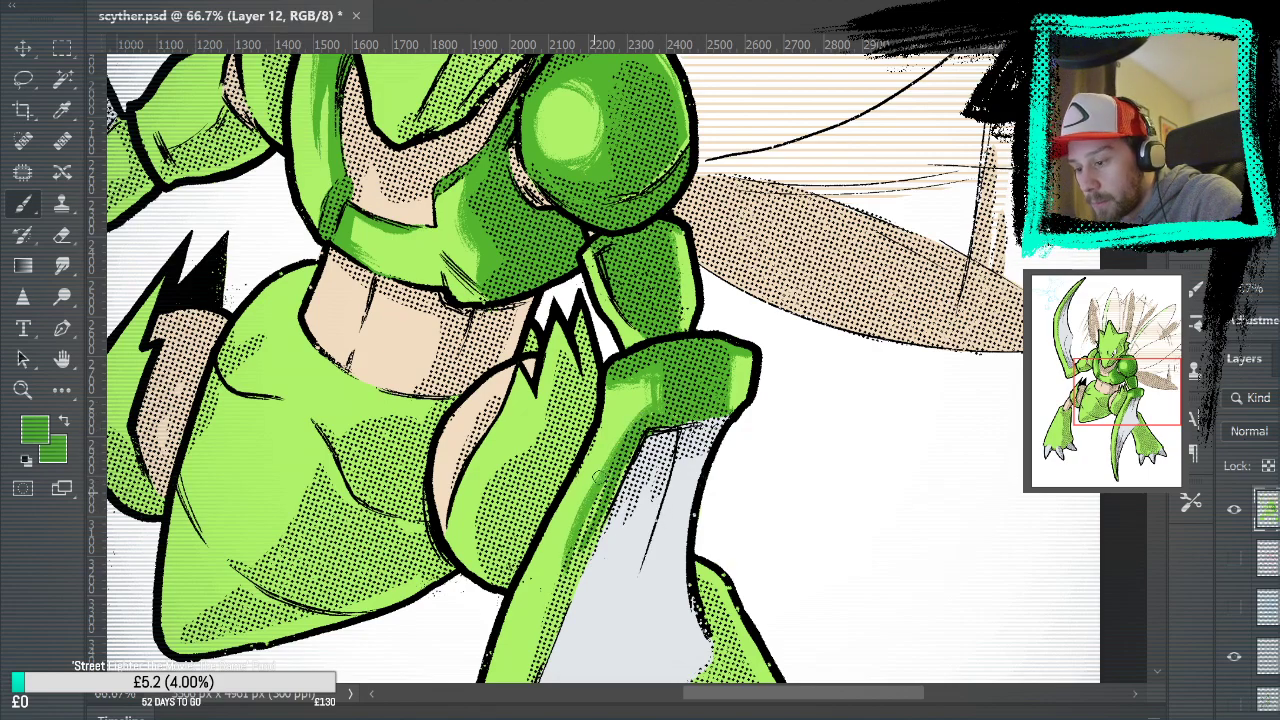
{"action": "mouse_move", "coordinate": [551, 539]}
{"action": "left_mouse_down"}
{"action": "mouse_move", "coordinate": [634, 243]}
{"action": "mouse_move", "coordinate": [568, 310]}
{"action": "mouse_move", "coordinate": [548, 385]}
{"action": "left_mouse_up"}
{"action": "left_click_drag", "start_coordinate": [600, 190], "coordinate": [548, 395]}
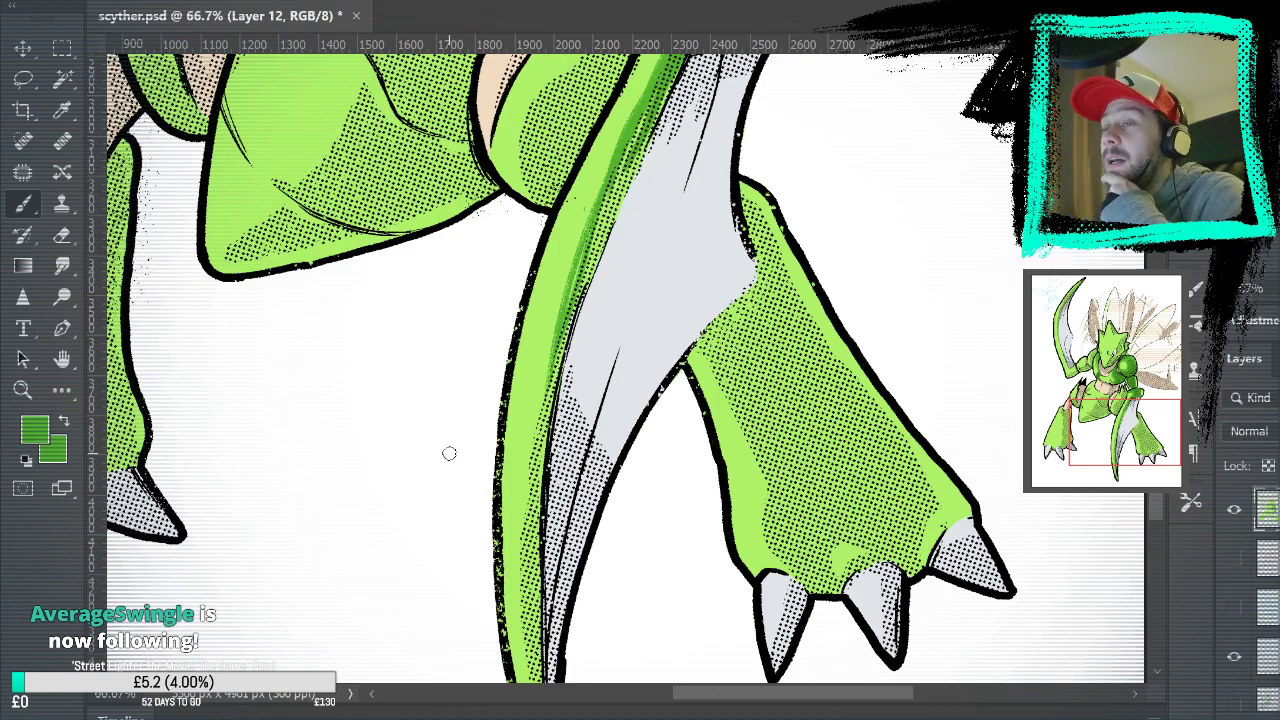
{"action": "left_click_drag", "start_coordinate": [542, 398], "coordinate": [585, 250]}
{"action": "left_click_drag", "start_coordinate": [560, 336], "coordinate": [673, 78]}
{"action": "left_click_drag", "start_coordinate": [602, 245], "coordinate": [648, 104]}
{"action": "left_click_drag", "start_coordinate": [607, 208], "coordinate": [628, 150]}
{"action": "left_click_drag", "start_coordinate": [614, 214], "coordinate": [646, 128]}
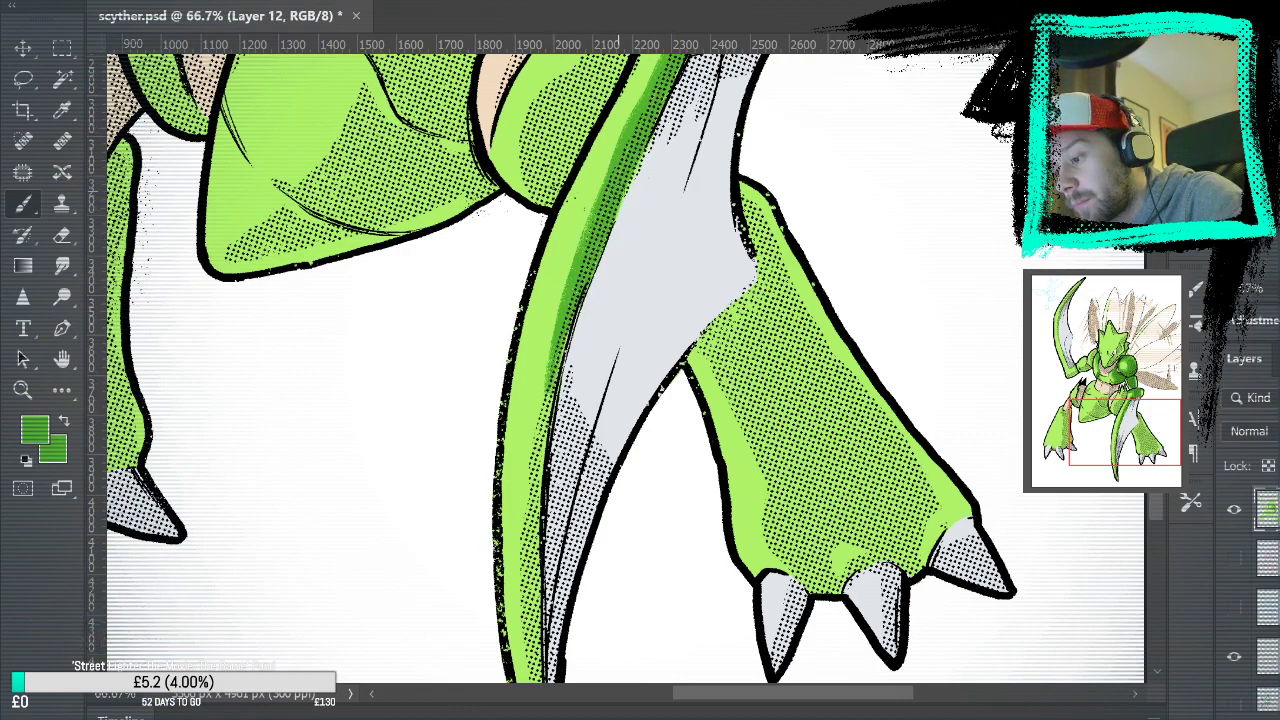
Extend the dark green shadow down the lowered scythe's green strip to its tip, keeping the outer edge light
{"action": "left_click_drag", "start_coordinate": [655, 231], "coordinate": [602, 531]}
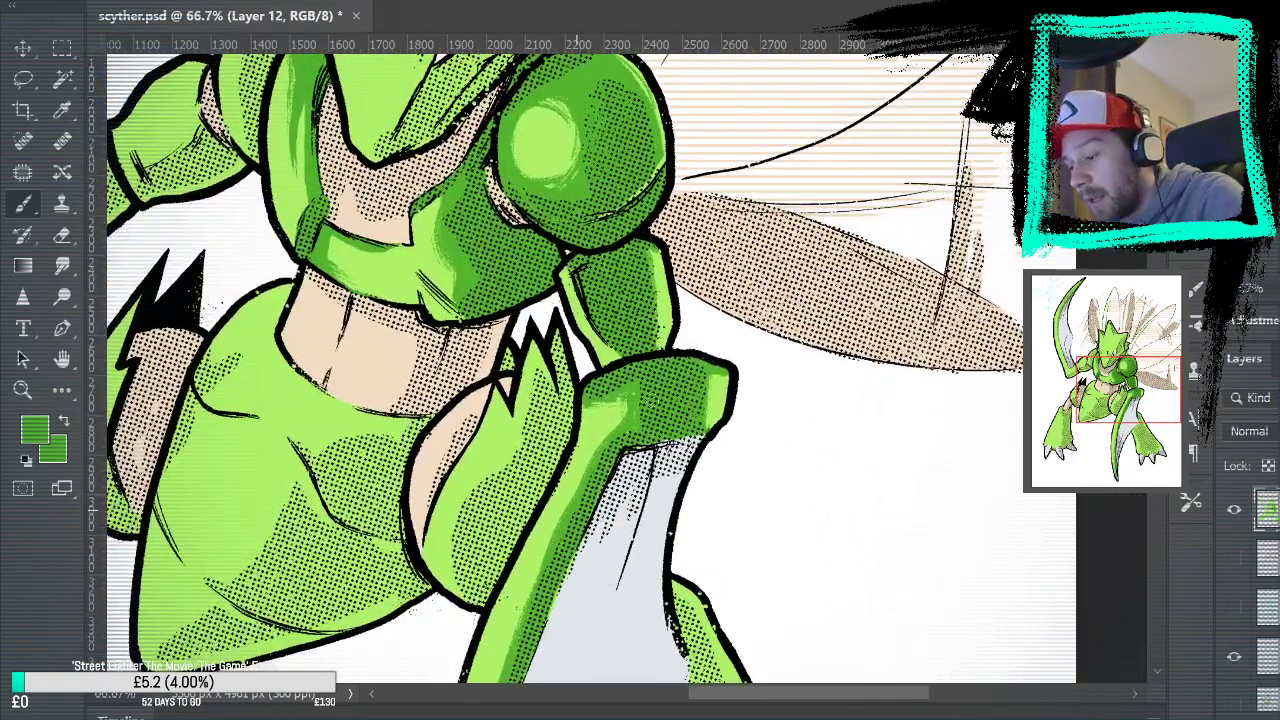
{"action": "scroll", "coordinate": [657, 298], "scroll_direction": "down", "scroll_amount": 10}
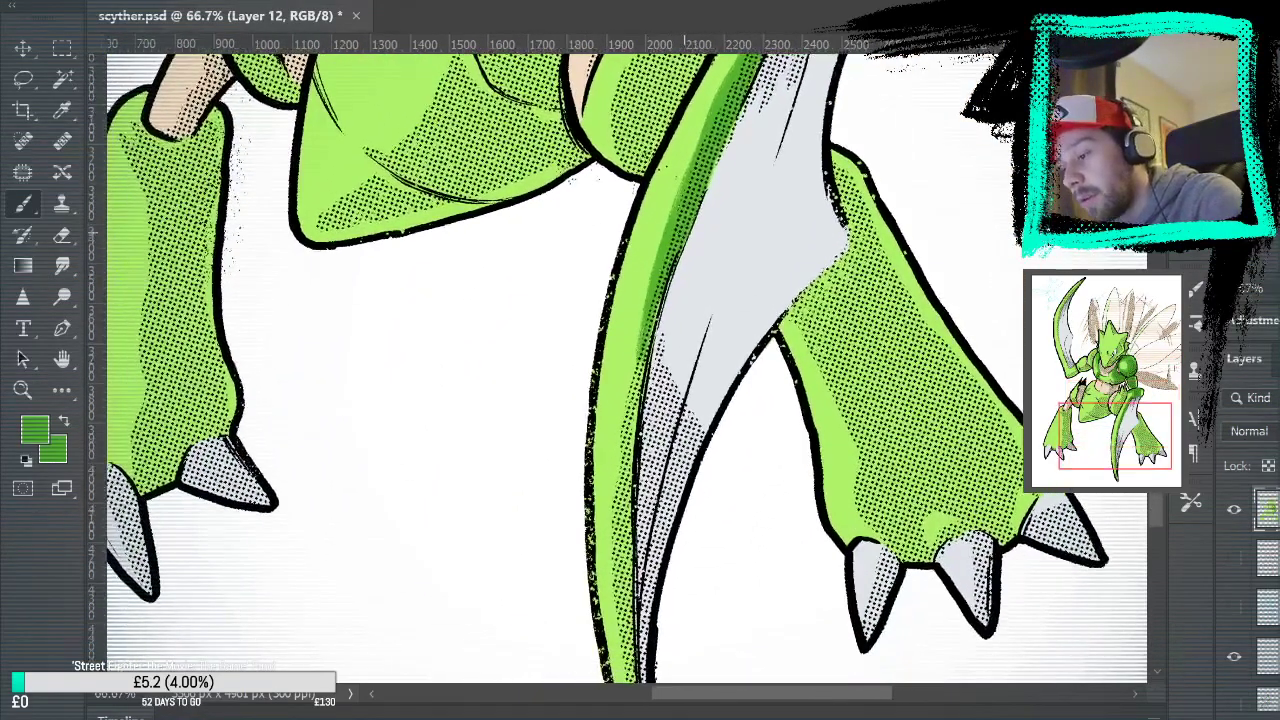
{"action": "left_click_drag", "start_coordinate": [645, 340], "coordinate": [577, 608]}
{"action": "key", "text": "ctrl+z"}
{"action": "mouse_move", "coordinate": [640, 372]}
{"action": "left_mouse_down"}
{"action": "mouse_move", "coordinate": [588, 576]}
{"action": "mouse_move", "coordinate": [600, 606]}
{"action": "mouse_move", "coordinate": [628, 442]}
{"action": "mouse_move", "coordinate": [616, 606]}
{"action": "left_mouse_up"}
{"action": "scroll", "coordinate": [629, 363], "scroll_direction": "down", "scroll_amount": 5}
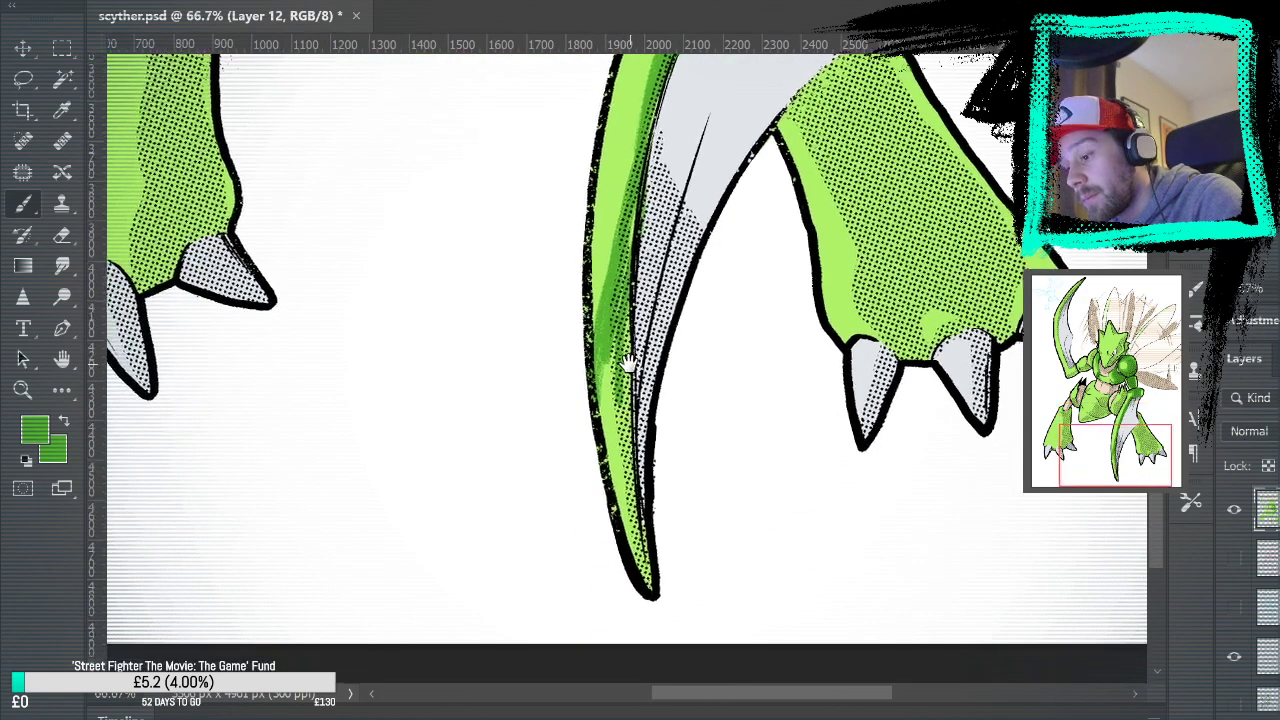
{"action": "mouse_move", "coordinate": [636, 212]}
{"action": "left_mouse_down"}
{"action": "mouse_move", "coordinate": [600, 420]}
{"action": "mouse_move", "coordinate": [622, 310]}
{"action": "left_mouse_up"}
{"action": "mouse_move", "coordinate": [630, 400]}
{"action": "left_mouse_down"}
{"action": "mouse_move", "coordinate": [614, 488]}
{"action": "mouse_move", "coordinate": [606, 462]}
{"action": "mouse_move", "coordinate": [616, 524]}
{"action": "left_mouse_up"}
{"action": "mouse_move", "coordinate": [608, 460]}
{"action": "left_mouse_down"}
{"action": "mouse_move", "coordinate": [640, 585]}
{"action": "mouse_move", "coordinate": [630, 485]}
{"action": "mouse_move", "coordinate": [652, 594]}
{"action": "mouse_move", "coordinate": [648, 570]}
{"action": "left_mouse_up"}
Smooth the shadow edge at the top of the lowered scythe arm with green brush strokes
{"action": "left_click_drag", "start_coordinate": [791, 229], "coordinate": [834, 551]}
{"action": "left_click_drag", "start_coordinate": [830, 120], "coordinate": [825, 257]}
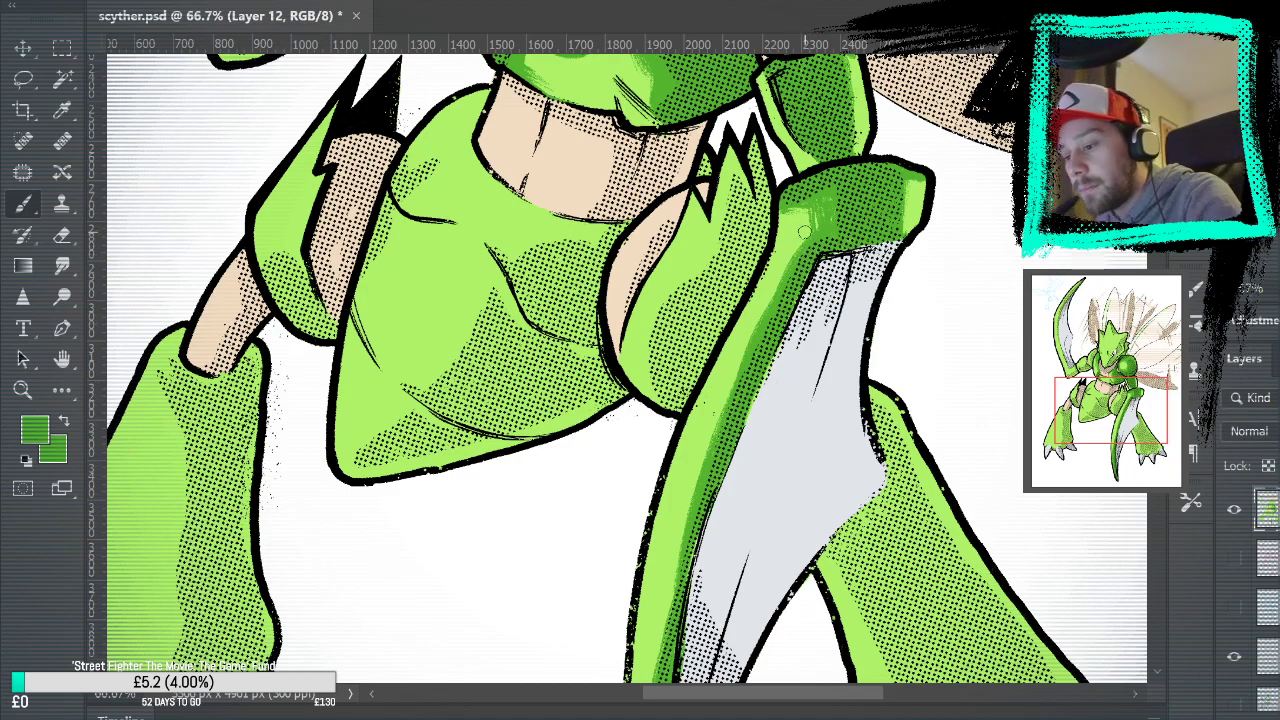
{"action": "mouse_move", "coordinate": [808, 230]}
{"action": "left_mouse_down"}
{"action": "mouse_move", "coordinate": [806, 187]}
{"action": "mouse_move", "coordinate": [813, 201]}
{"action": "left_mouse_up"}
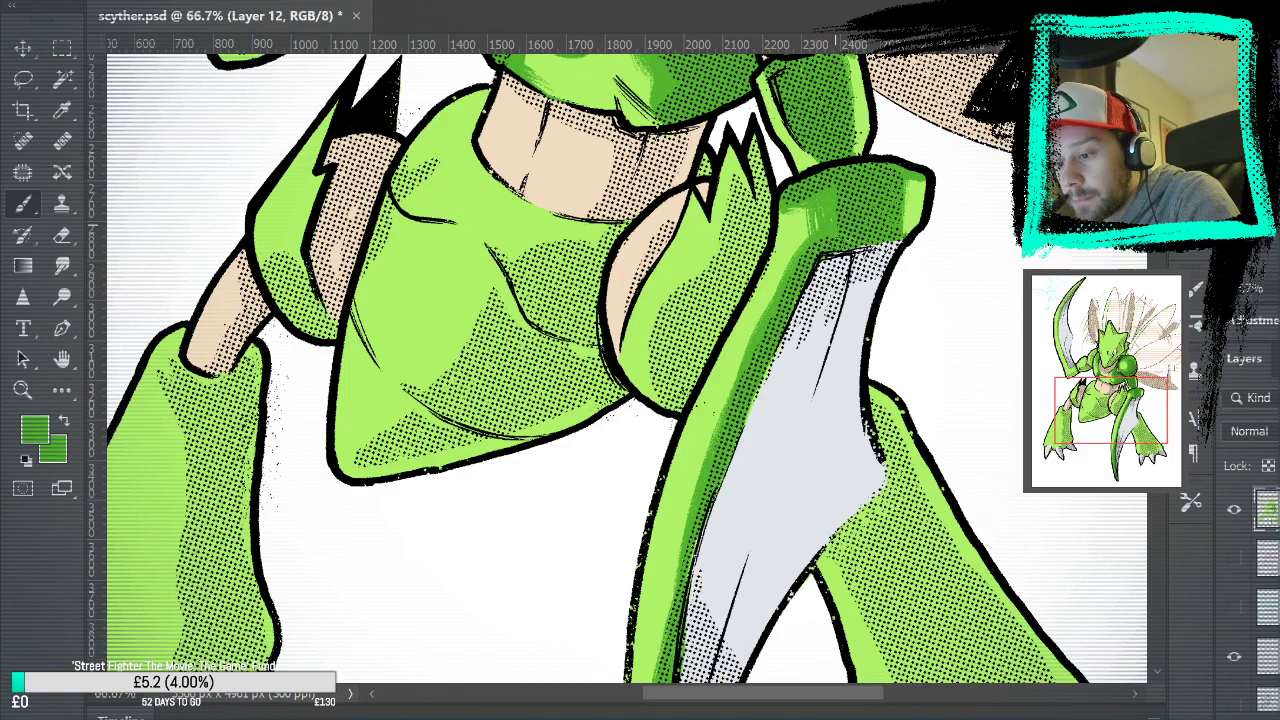
Undo the last three brush strokes on the lowered scythe arm
{"action": "key", "text": "ctrl+0"}
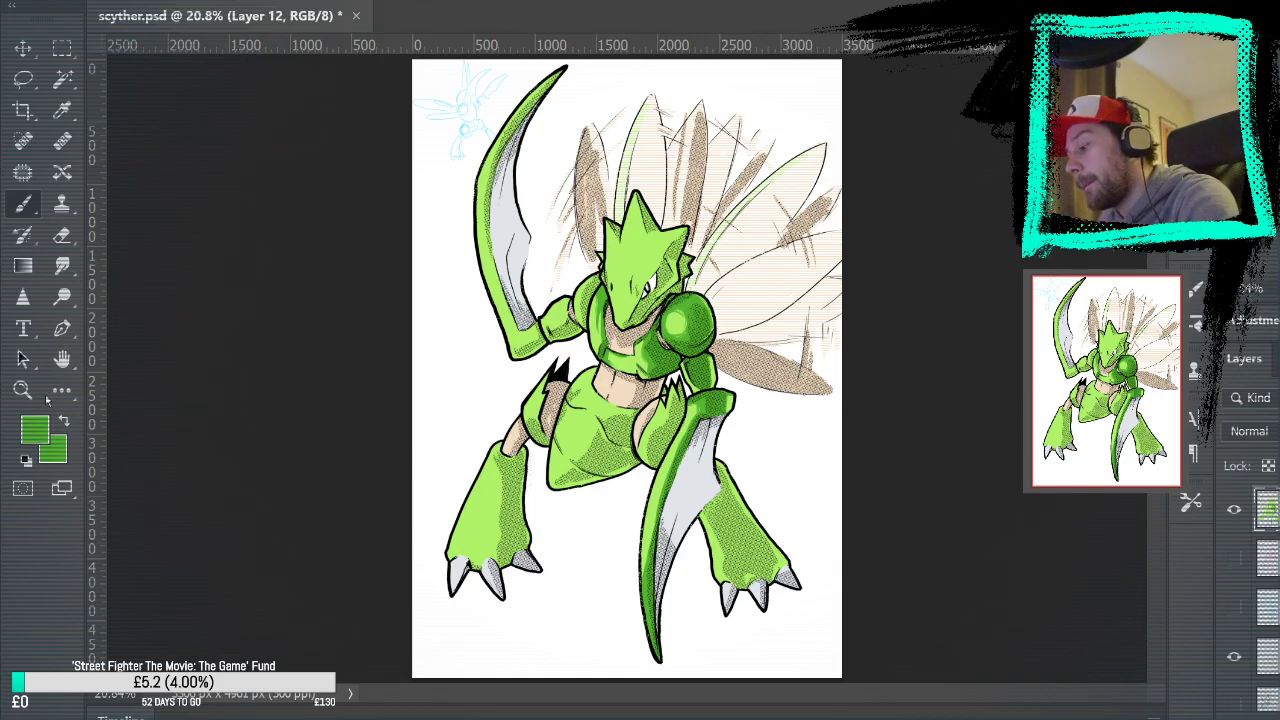
{"action": "key", "text": "z"}
{"action": "mouse_move", "coordinate": [700, 412]}
{"action": "left_mouse_down"}
{"action": "mouse_move", "coordinate": [797, 278]}
{"action": "mouse_move", "coordinate": [794, 237]}
{"action": "mouse_move", "coordinate": [763, 349]}
{"action": "mouse_move", "coordinate": [760, 330]}
{"action": "mouse_move", "coordinate": [793, 302]}
{"action": "left_mouse_up"}
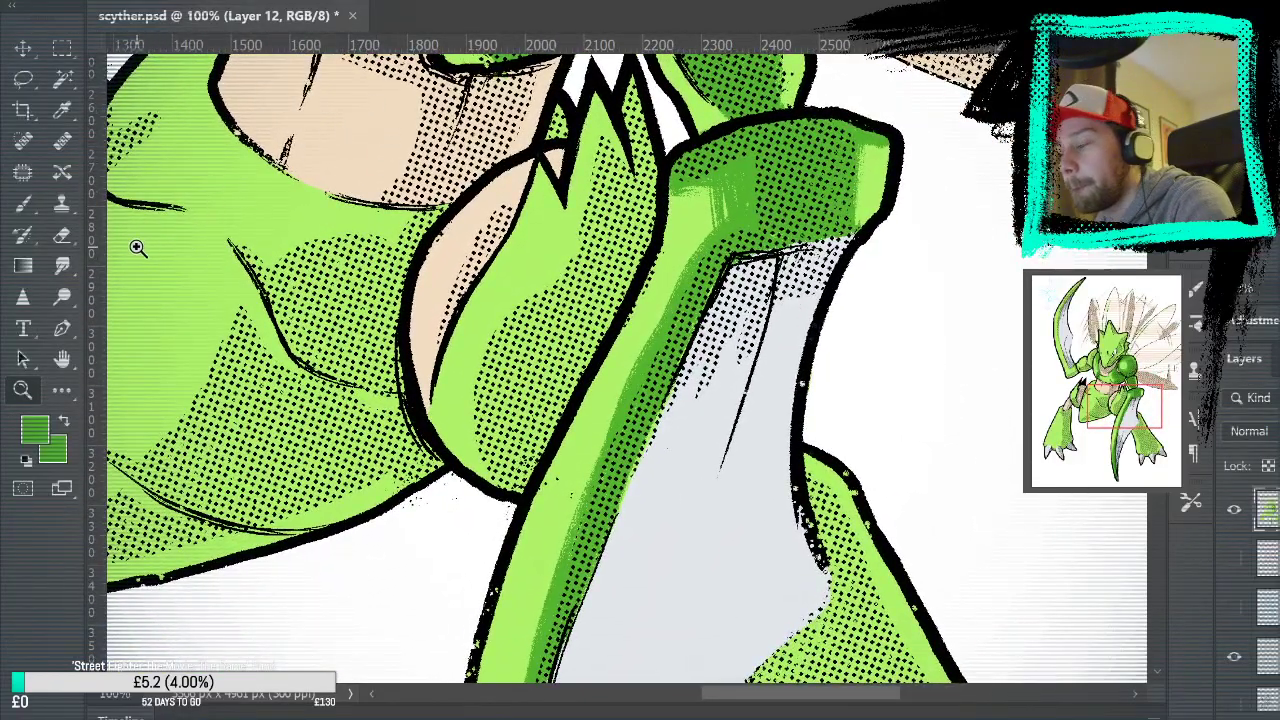
{"action": "key", "text": "b"}
{"action": "key", "text": "ctrl+z"}
{"action": "key", "text": "ctrl+z"}
{"action": "key", "text": "ctrl+z"}
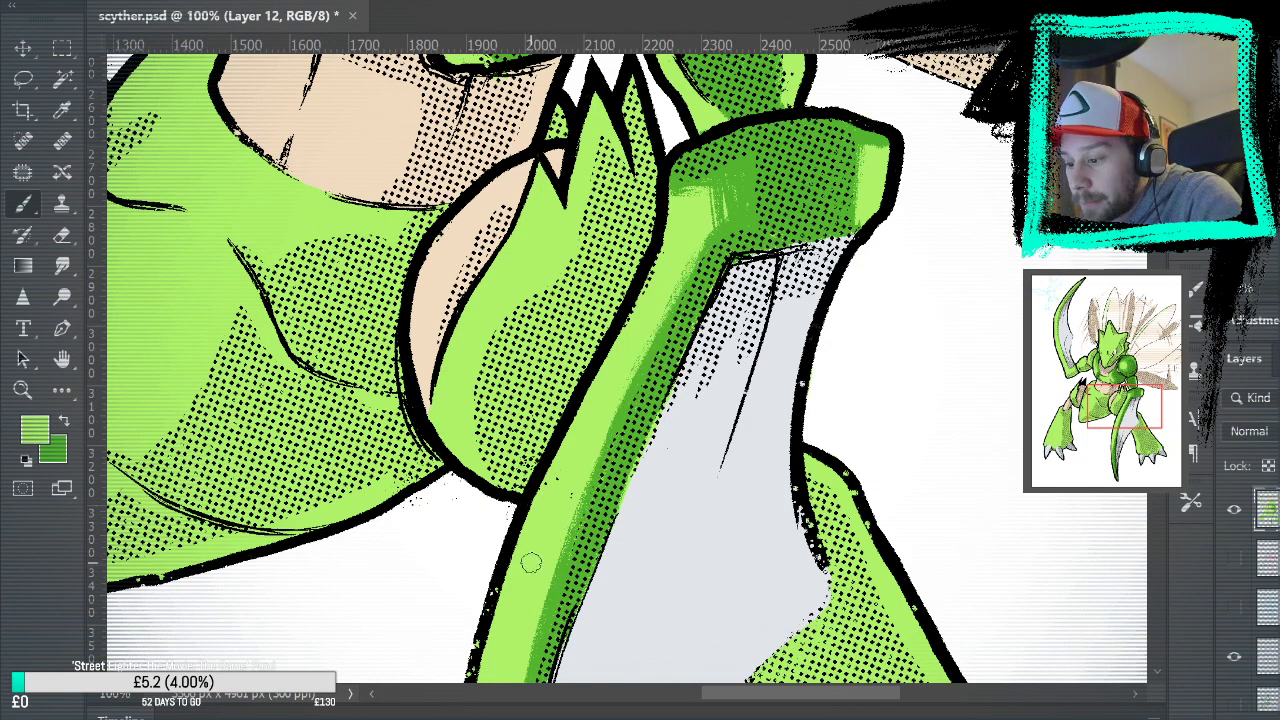
Widen the dark green shadow on the lower half of the lowered scythe's strip and roughen its edge with light green
{"action": "left_click_drag", "start_coordinate": [640, 514], "coordinate": [680, 166]}
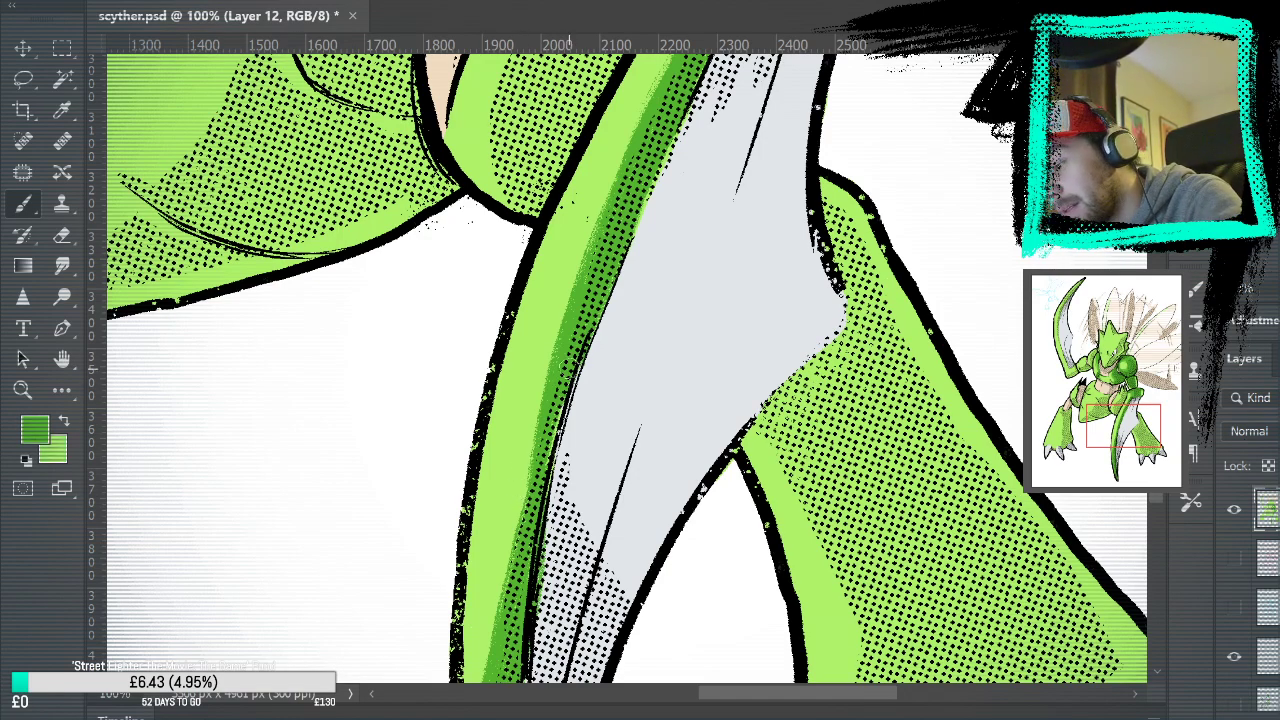
{"action": "left_click_drag", "start_coordinate": [518, 585], "coordinate": [512, 485]}
{"action": "left_click_drag", "start_coordinate": [535, 375], "coordinate": [500, 590]}
{"action": "left_click_drag", "start_coordinate": [500, 540], "coordinate": [485, 650]}
{"action": "scroll", "coordinate": [496, 551], "scroll_direction": "down", "scroll_amount": 5}
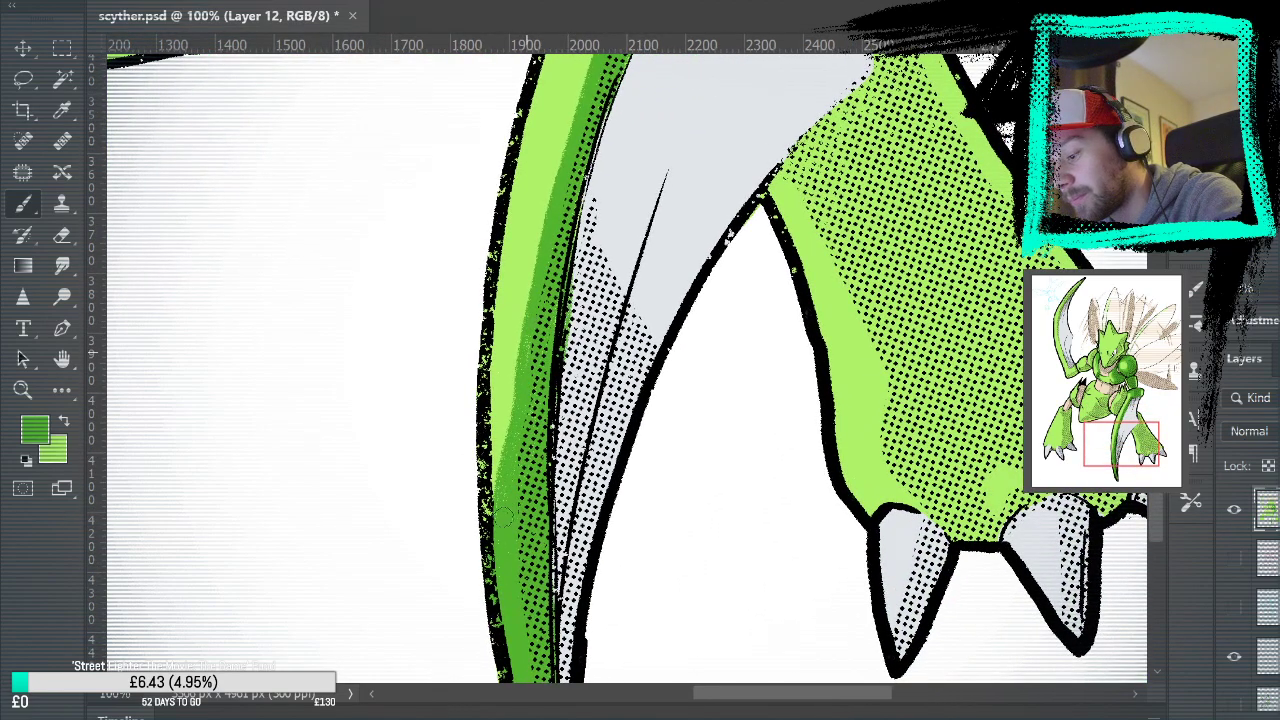
{"action": "left_click_drag", "start_coordinate": [505, 427], "coordinate": [547, 225]}
{"action": "left_click_drag", "start_coordinate": [492, 505], "coordinate": [570, 136]}
{"action": "left_click_drag", "start_coordinate": [524, 395], "coordinate": [476, 680]}
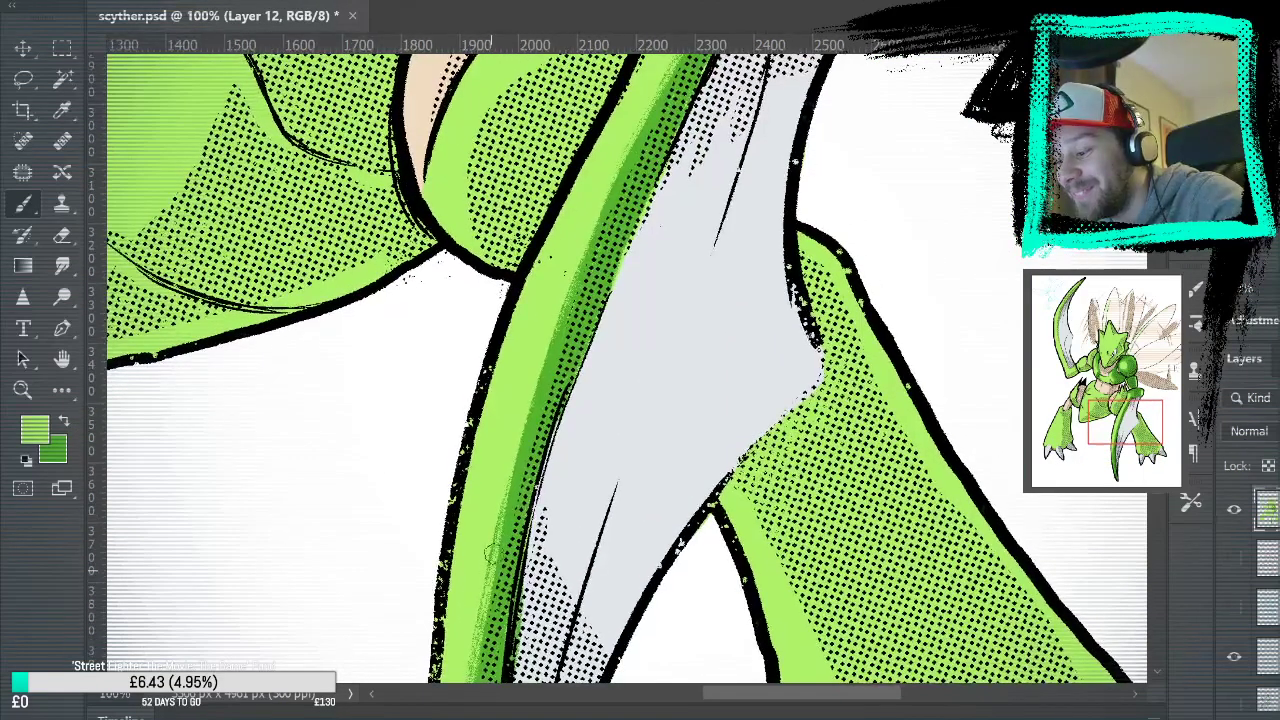
{"action": "left_click_drag", "start_coordinate": [681, 251], "coordinate": [606, 451]}
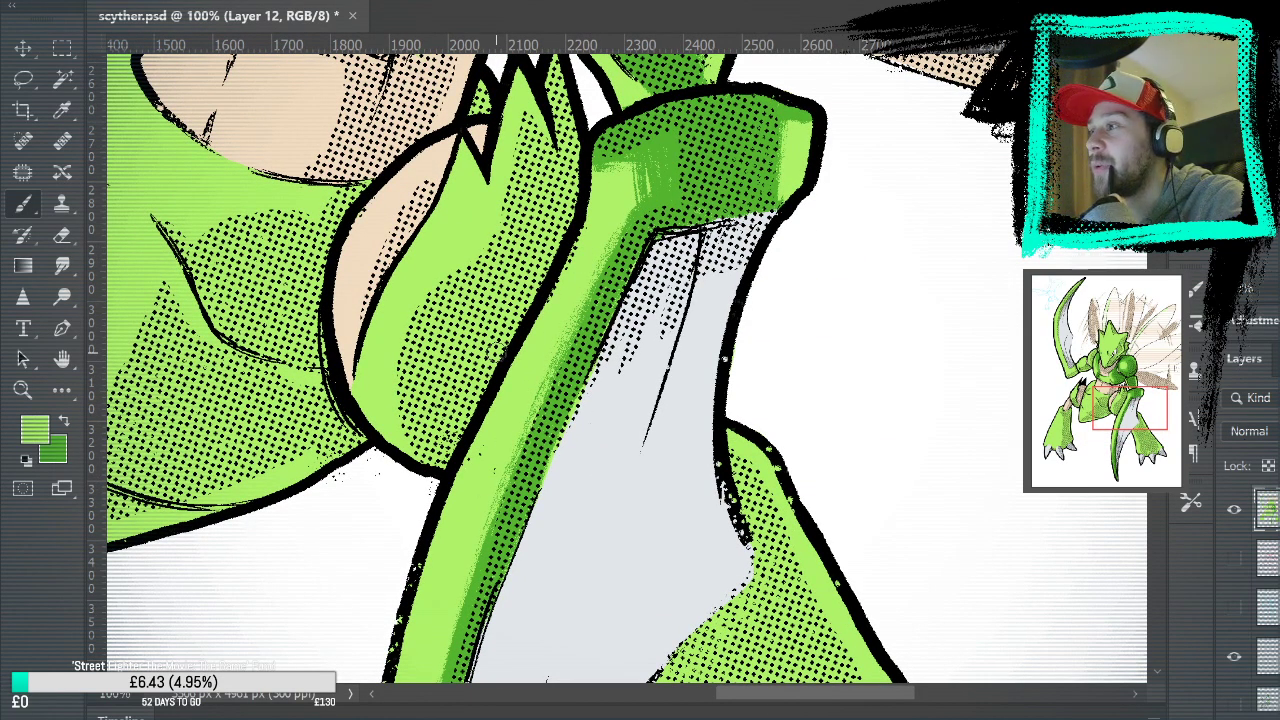
{"action": "left_click_drag", "start_coordinate": [496, 352], "coordinate": [612, 340]}
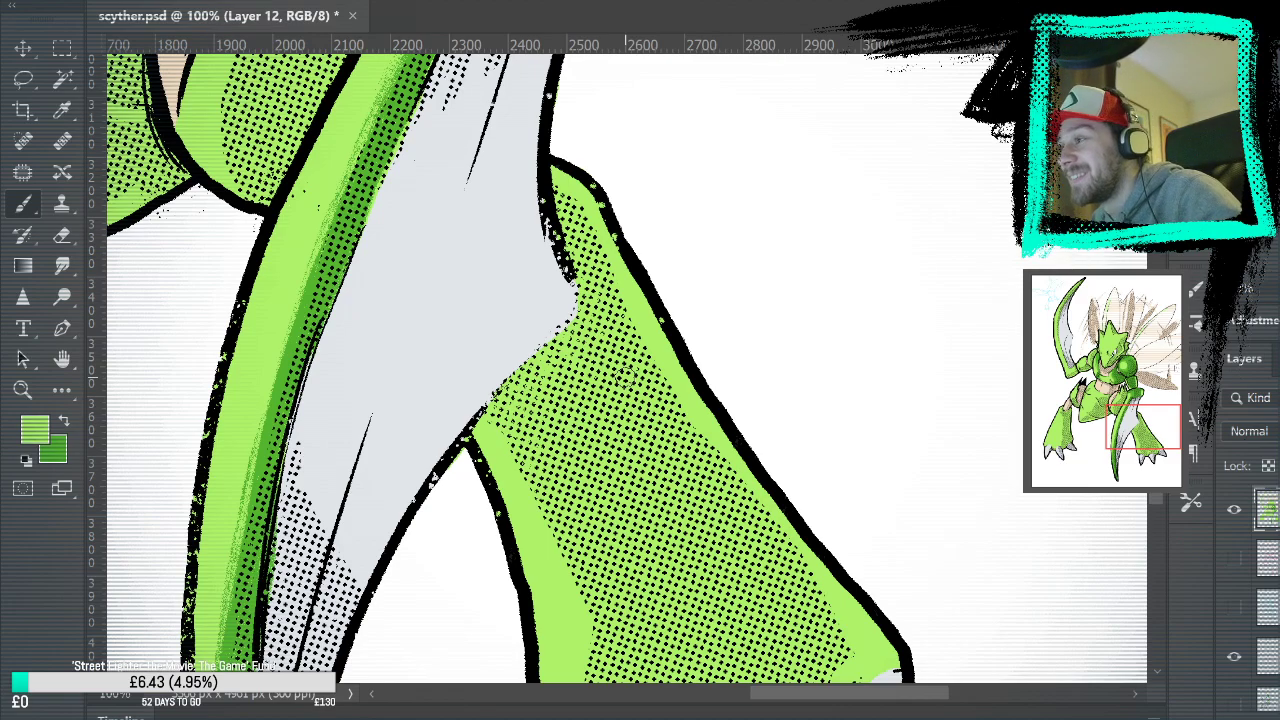
Outline and fill the shadow on the spiked thigh beside the lowered scythe in dark green, leaving its inner side light
{"action": "left_click_drag", "start_coordinate": [625, 375], "coordinate": [652, 454]}
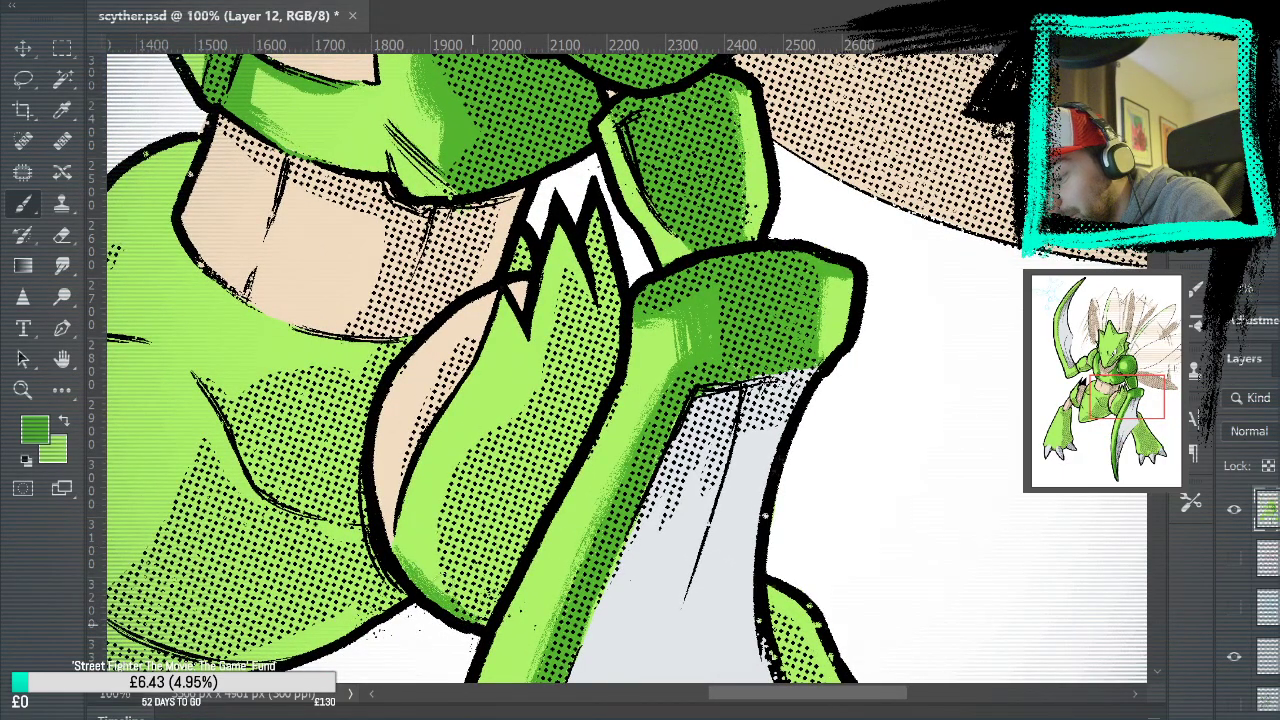
{"action": "mouse_move", "coordinate": [462, 468]}
{"action": "left_mouse_down"}
{"action": "mouse_move", "coordinate": [513, 405]}
{"action": "mouse_move", "coordinate": [548, 300]}
{"action": "left_mouse_up"}
{"action": "left_click_drag", "start_coordinate": [535, 361], "coordinate": [554, 291]}
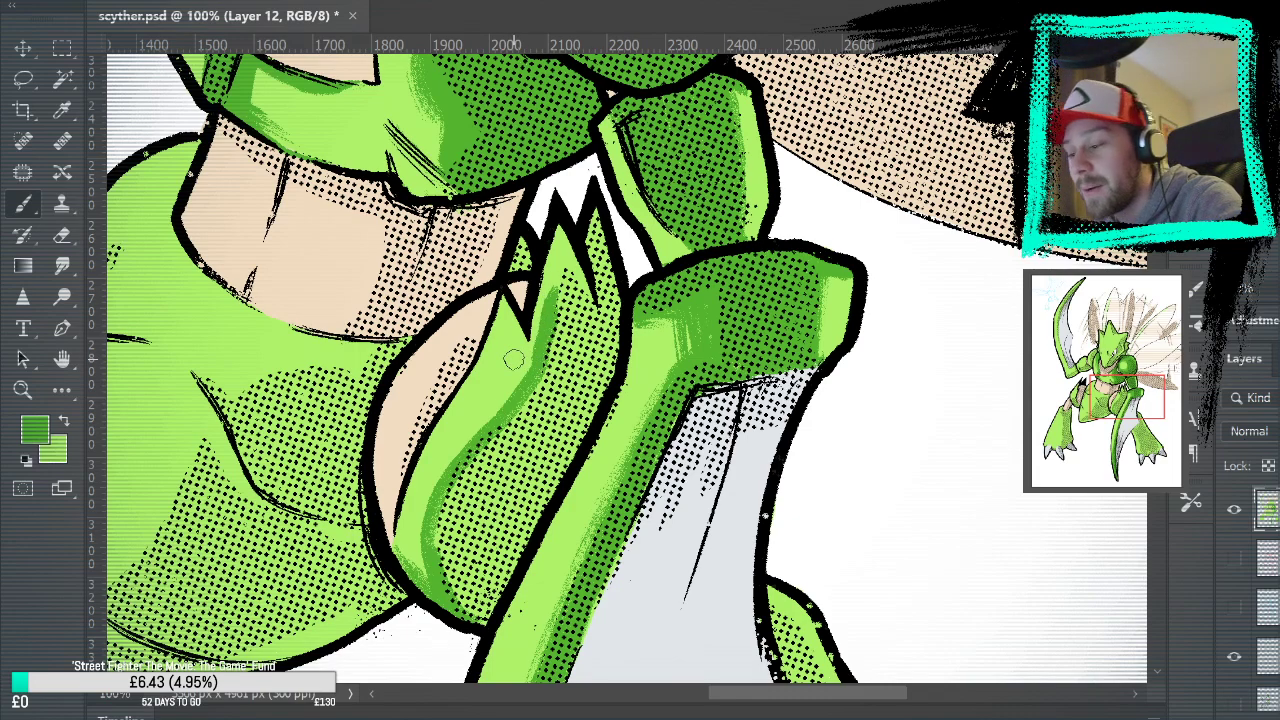
{"action": "mouse_move", "coordinate": [558, 314]}
{"action": "left_mouse_down"}
{"action": "mouse_move", "coordinate": [567, 232]}
{"action": "mouse_move", "coordinate": [580, 300]}
{"action": "mouse_move", "coordinate": [595, 285]}
{"action": "mouse_move", "coordinate": [596, 200]}
{"action": "mouse_move", "coordinate": [608, 410]}
{"action": "mouse_move", "coordinate": [505, 545]}
{"action": "mouse_move", "coordinate": [478, 605]}
{"action": "left_mouse_up"}
{"action": "mouse_move", "coordinate": [520, 540]}
{"action": "left_mouse_down"}
{"action": "mouse_move", "coordinate": [486, 612]}
{"action": "mouse_move", "coordinate": [455, 600]}
{"action": "mouse_move", "coordinate": [444, 500]}
{"action": "mouse_move", "coordinate": [478, 468]}
{"action": "mouse_move", "coordinate": [566, 288]}
{"action": "mouse_move", "coordinate": [590, 395]}
{"action": "mouse_move", "coordinate": [482, 476]}
{"action": "left_mouse_up"}
{"action": "mouse_move", "coordinate": [560, 395]}
{"action": "left_mouse_down"}
{"action": "mouse_move", "coordinate": [475, 590]}
{"action": "mouse_move", "coordinate": [470, 480]}
{"action": "mouse_move", "coordinate": [455, 560]}
{"action": "left_mouse_up"}
{"action": "left_click_drag", "start_coordinate": [465, 511], "coordinate": [449, 612]}
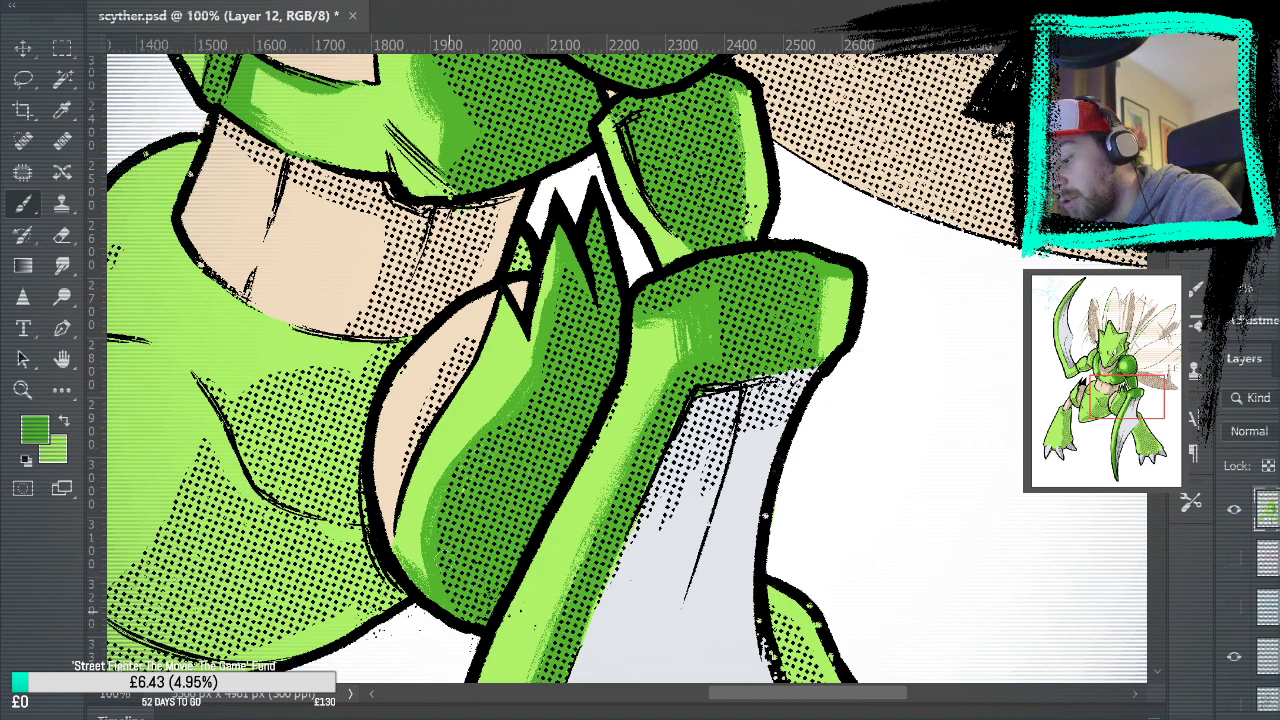
{"action": "left_click_drag", "start_coordinate": [559, 228], "coordinate": [543, 334]}
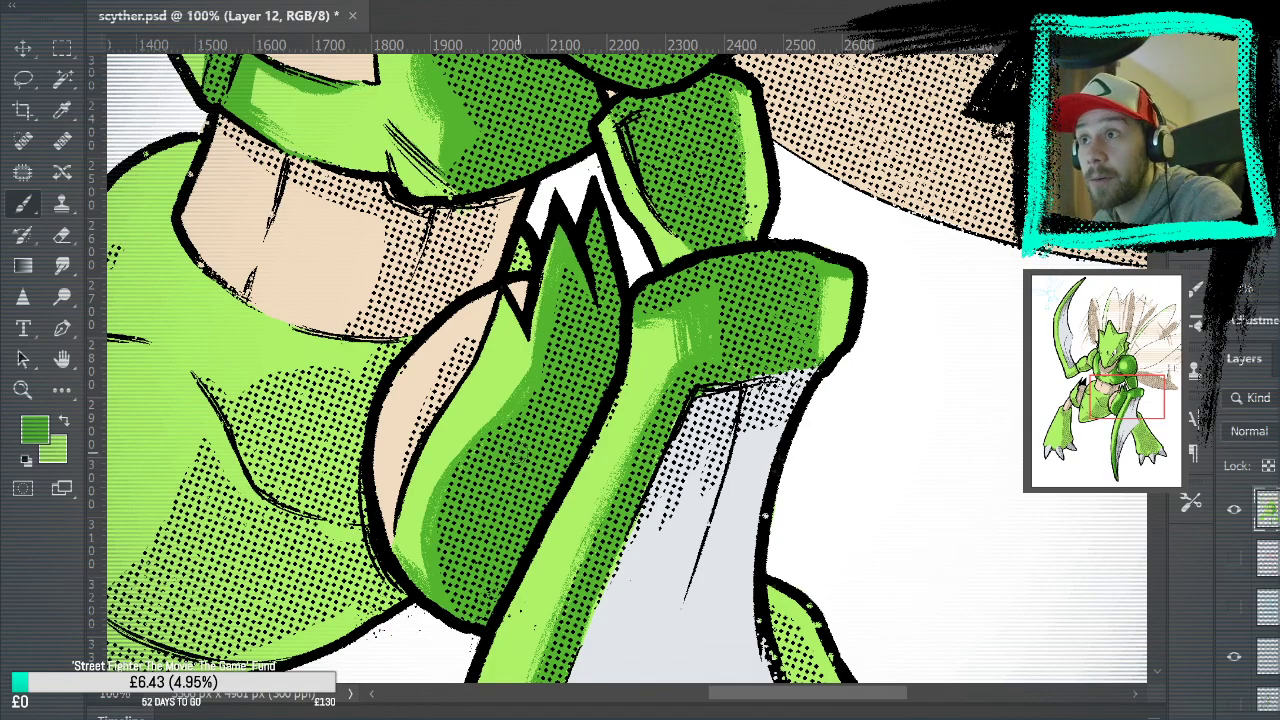
Add a pointed shadow below the notch between the thigh's spikes and soften the shadow edge with a sampled green
{"action": "mouse_move", "coordinate": [530, 372]}
{"action": "left_mouse_down"}
{"action": "mouse_move", "coordinate": [513, 337]}
{"action": "mouse_move", "coordinate": [505, 410]}
{"action": "left_mouse_up"}
{"action": "mouse_move", "coordinate": [505, 410]}
{"action": "left_mouse_down"}
{"action": "mouse_move", "coordinate": [503, 328]}
{"action": "mouse_move", "coordinate": [528, 400]}
{"action": "left_mouse_up"}
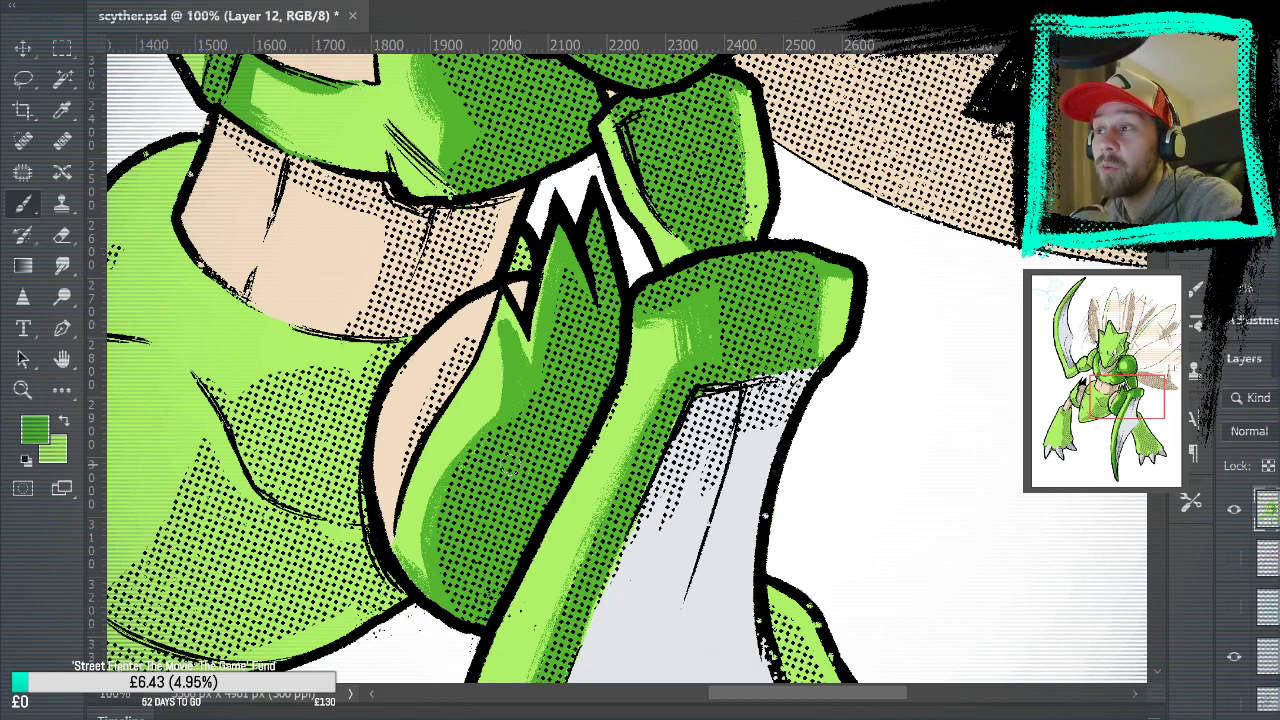
{"action": "mouse_move", "coordinate": [517, 371]}
{"action": "left_mouse_down"}
{"action": "mouse_move", "coordinate": [495, 383]}
{"action": "mouse_move", "coordinate": [498, 340]}
{"action": "mouse_move", "coordinate": [519, 339]}
{"action": "left_mouse_up"}
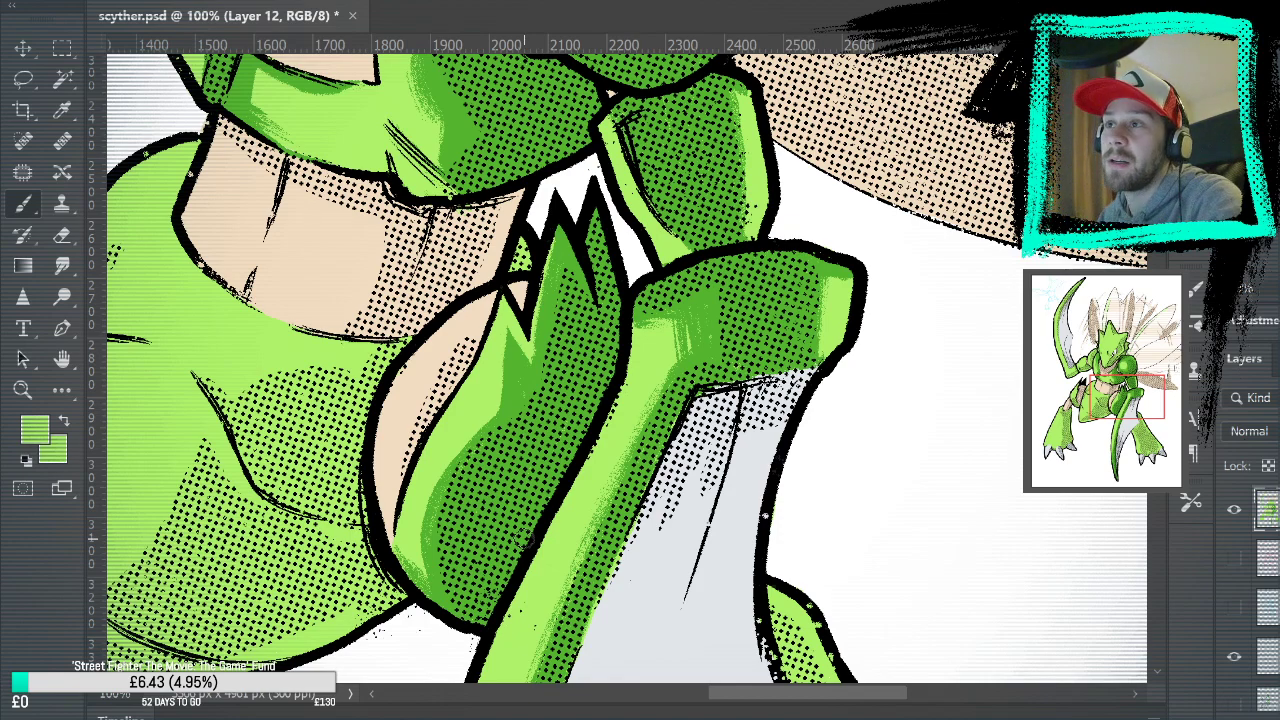
{"action": "left_click", "coordinate": [513, 376], "text": "alt"}
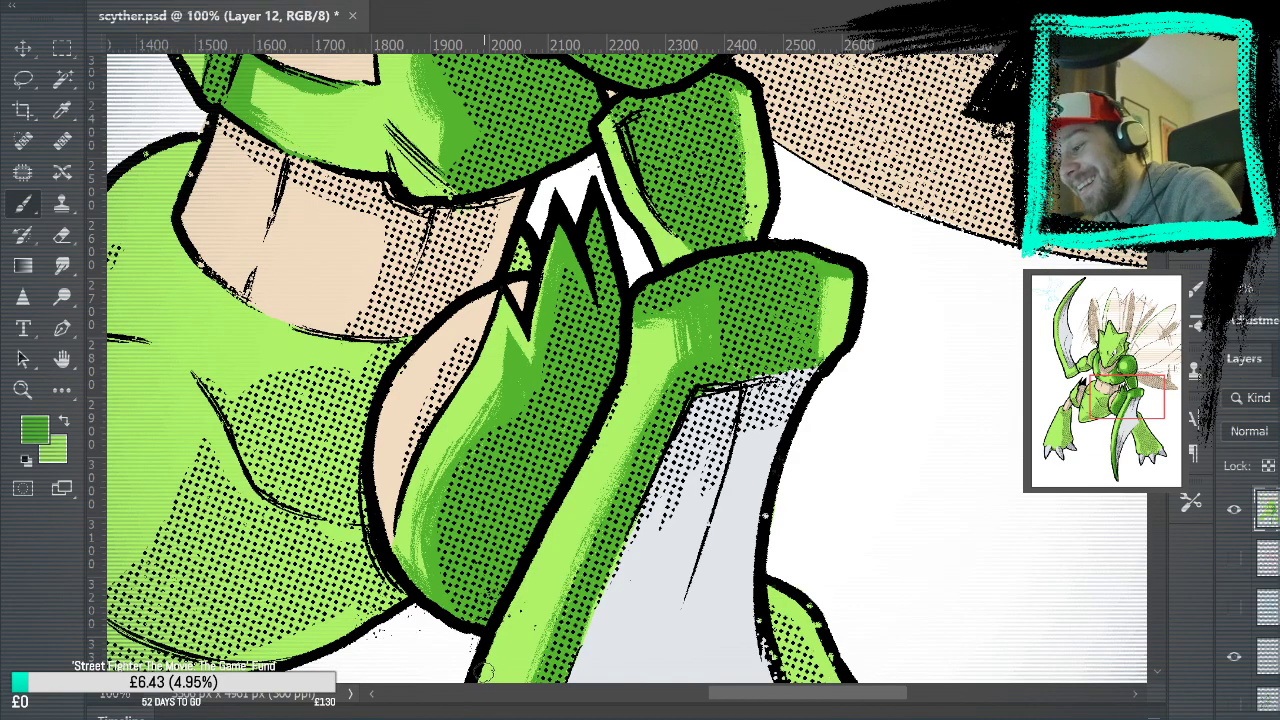
{"action": "left_click_drag", "start_coordinate": [643, 500], "coordinate": [863, 550]}
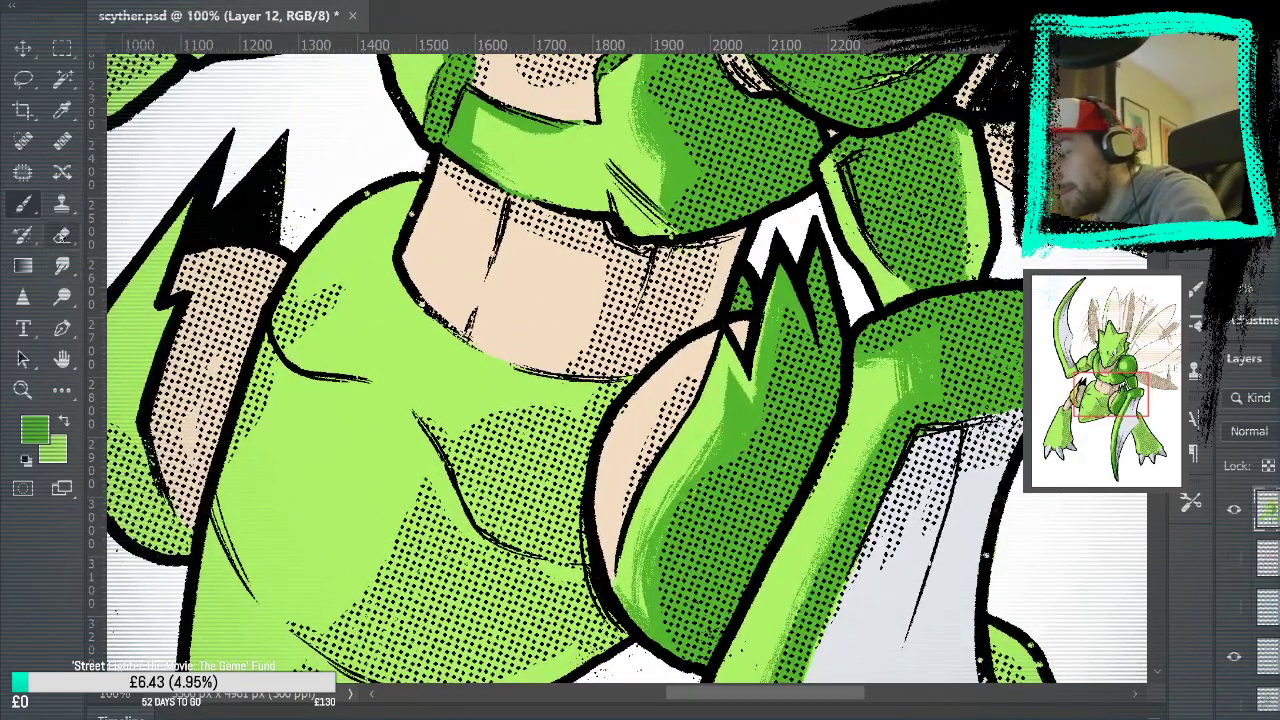
{"action": "key", "text": "e"}
{"action": "key", "text": "b"}
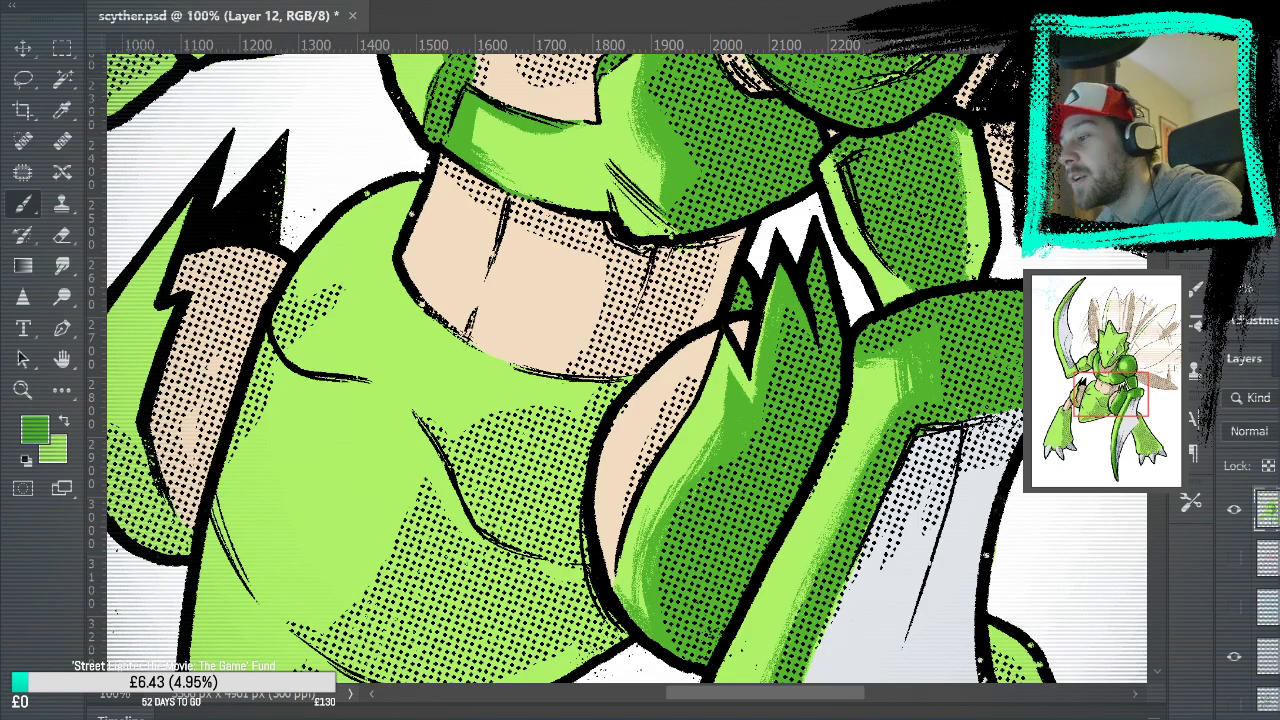
{"action": "key", "text": "ctrl+0"}
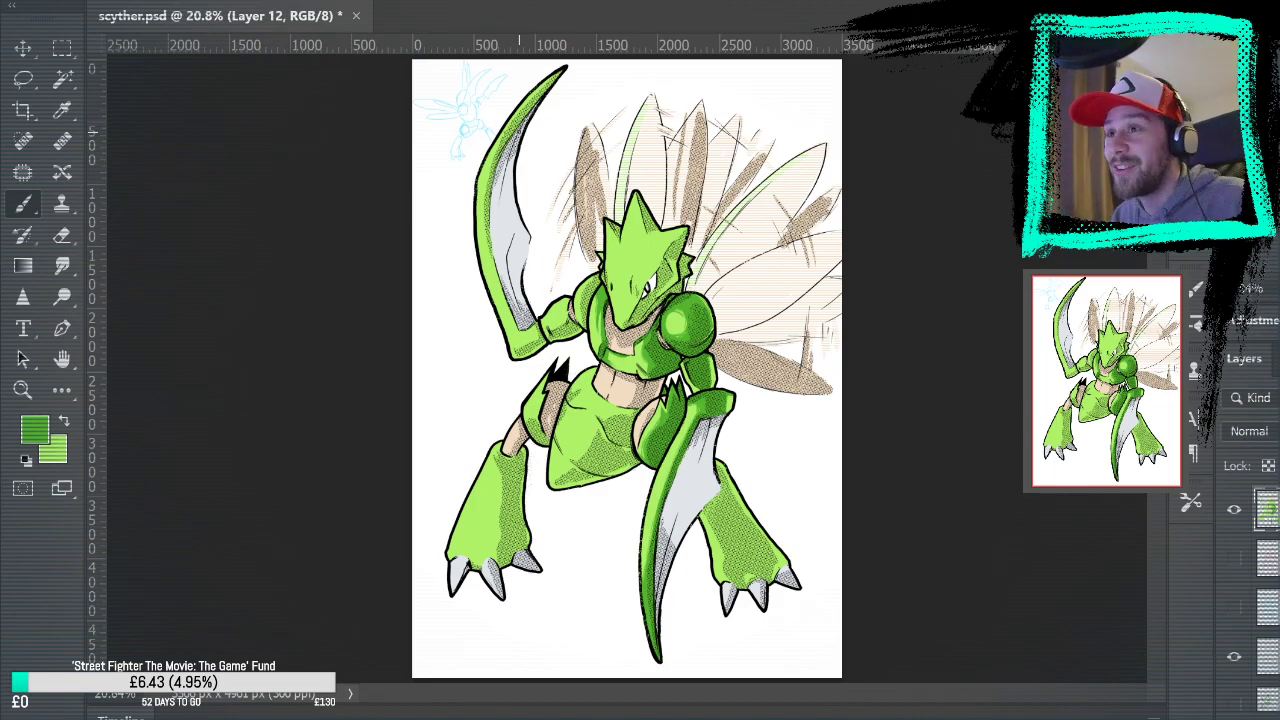
Paint thin dark green shadows along the abdomen's lower edge and thigh side, plus a curved shadow line near its lower tip
{"action": "key", "text": "z"}
{"action": "left_click", "coordinate": [593, 313]}
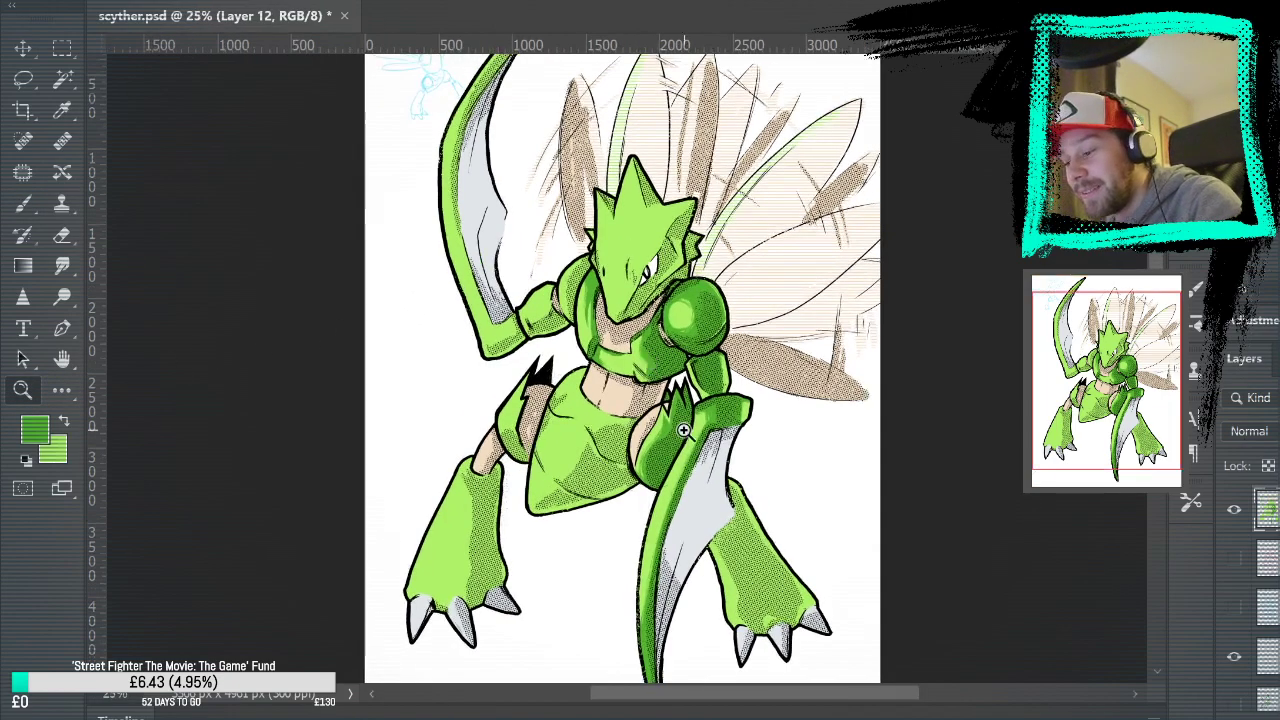
{"action": "left_click", "coordinate": [593, 313]}
{"action": "left_click", "coordinate": [593, 313]}
{"action": "left_click", "coordinate": [618, 505]}
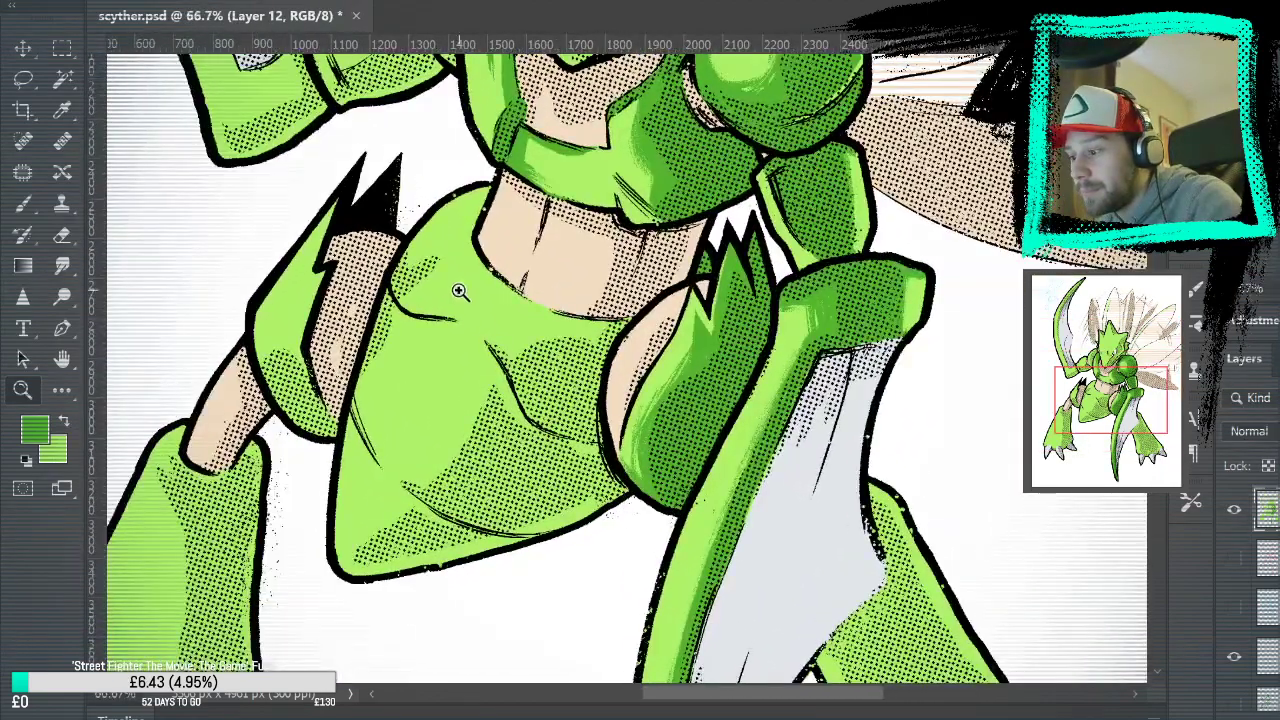
{"action": "left_click", "coordinate": [34, 207]}
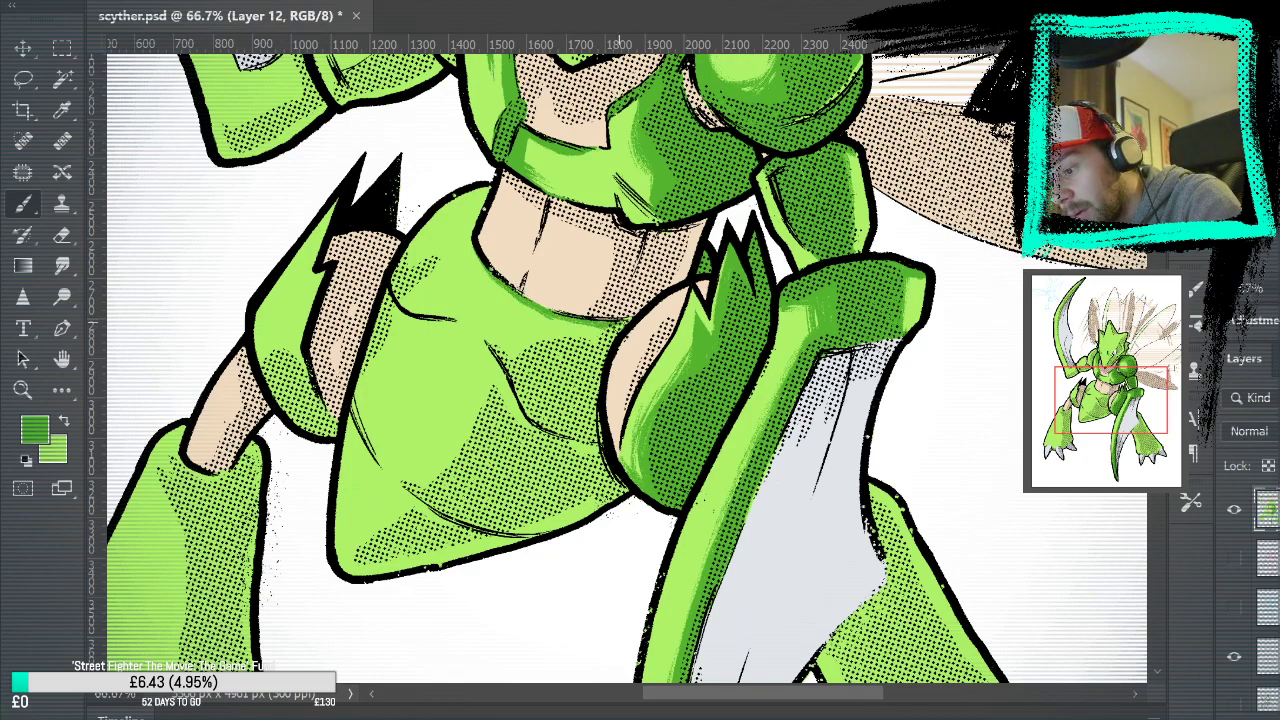
{"action": "mouse_move", "coordinate": [622, 318]}
{"action": "left_mouse_down"}
{"action": "mouse_move", "coordinate": [590, 410]}
{"action": "mouse_move", "coordinate": [615, 490]}
{"action": "mouse_move", "coordinate": [570, 508]}
{"action": "left_mouse_up"}
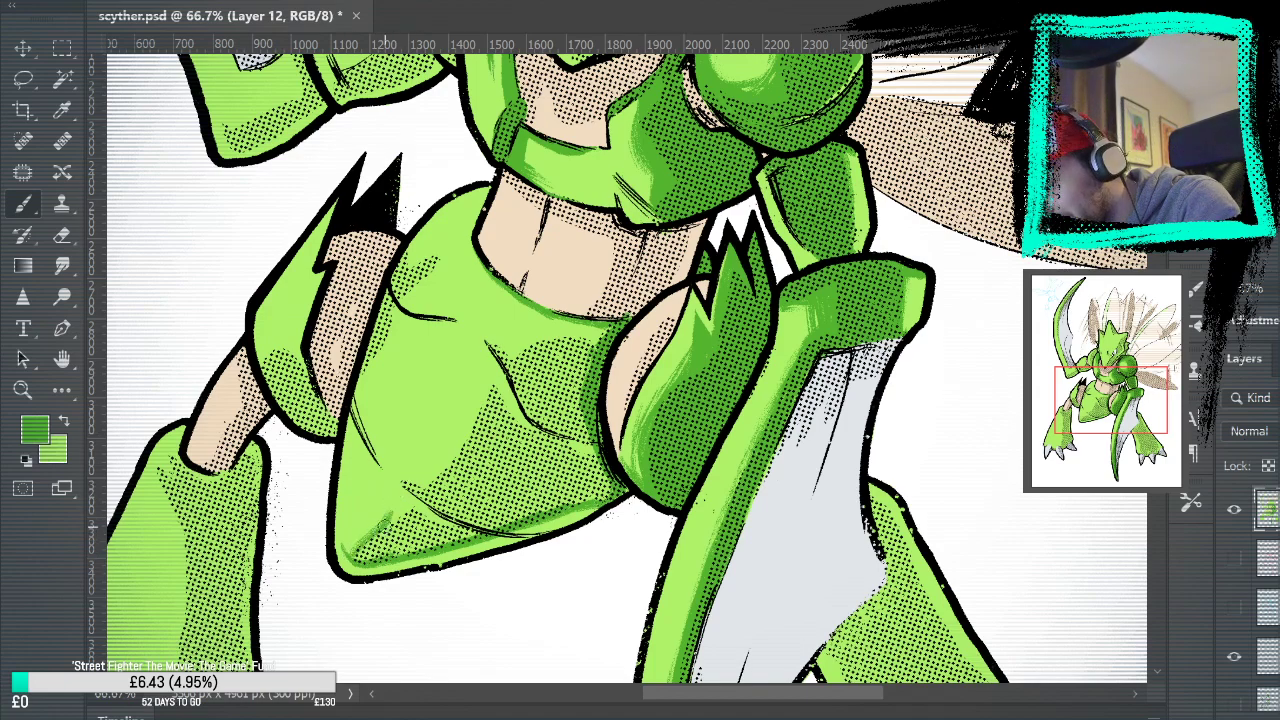
{"action": "mouse_move", "coordinate": [408, 492]}
{"action": "left_mouse_down"}
{"action": "mouse_move", "coordinate": [389, 469]}
{"action": "mouse_move", "coordinate": [470, 420]}
{"action": "mouse_move", "coordinate": [490, 355]}
{"action": "left_mouse_up"}
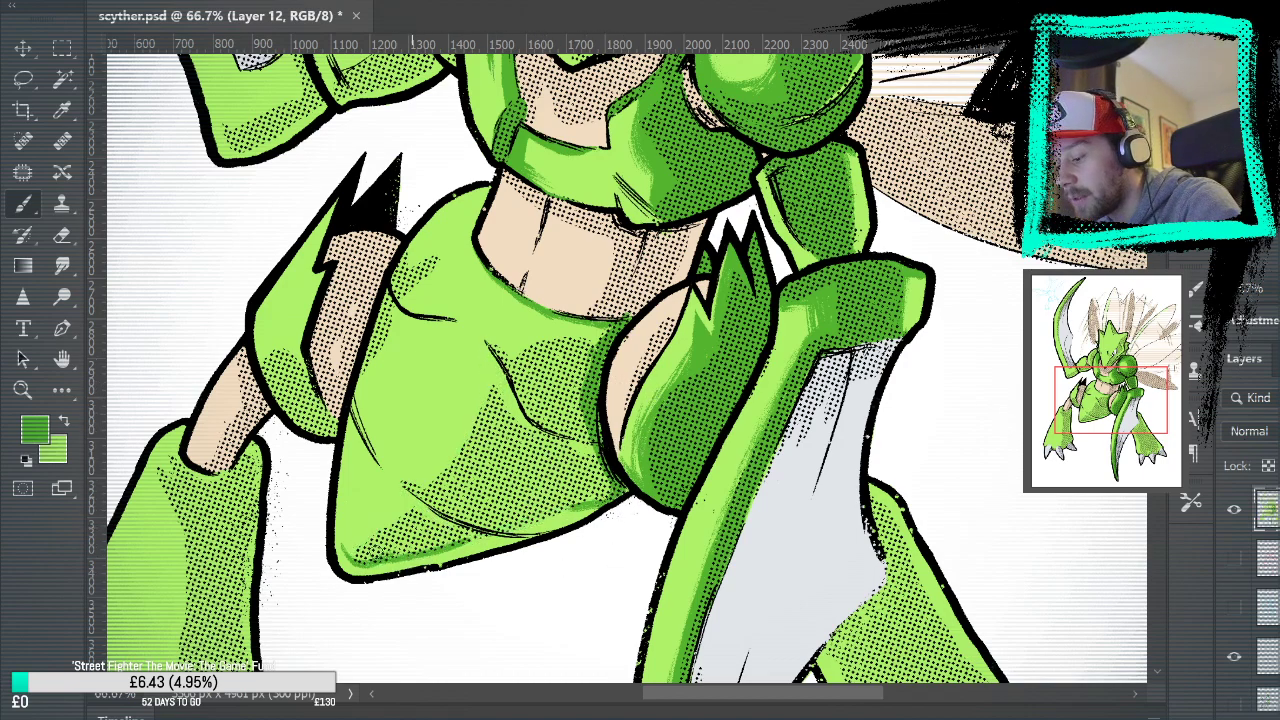
{"action": "mouse_move", "coordinate": [345, 555]}
{"action": "left_mouse_down"}
{"action": "mouse_move", "coordinate": [346, 501]}
{"action": "mouse_move", "coordinate": [346, 545]}
{"action": "mouse_move", "coordinate": [365, 460]}
{"action": "left_mouse_up"}
{"action": "mouse_move", "coordinate": [510, 440]}
{"action": "left_mouse_down"}
{"action": "mouse_move", "coordinate": [500, 465]}
{"action": "mouse_move", "coordinate": [452, 430]}
{"action": "mouse_move", "coordinate": [440, 470]}
{"action": "mouse_move", "coordinate": [440, 445]}
{"action": "mouse_move", "coordinate": [468, 492]}
{"action": "mouse_move", "coordinate": [495, 430]}
{"action": "mouse_move", "coordinate": [490, 502]}
{"action": "left_mouse_up"}
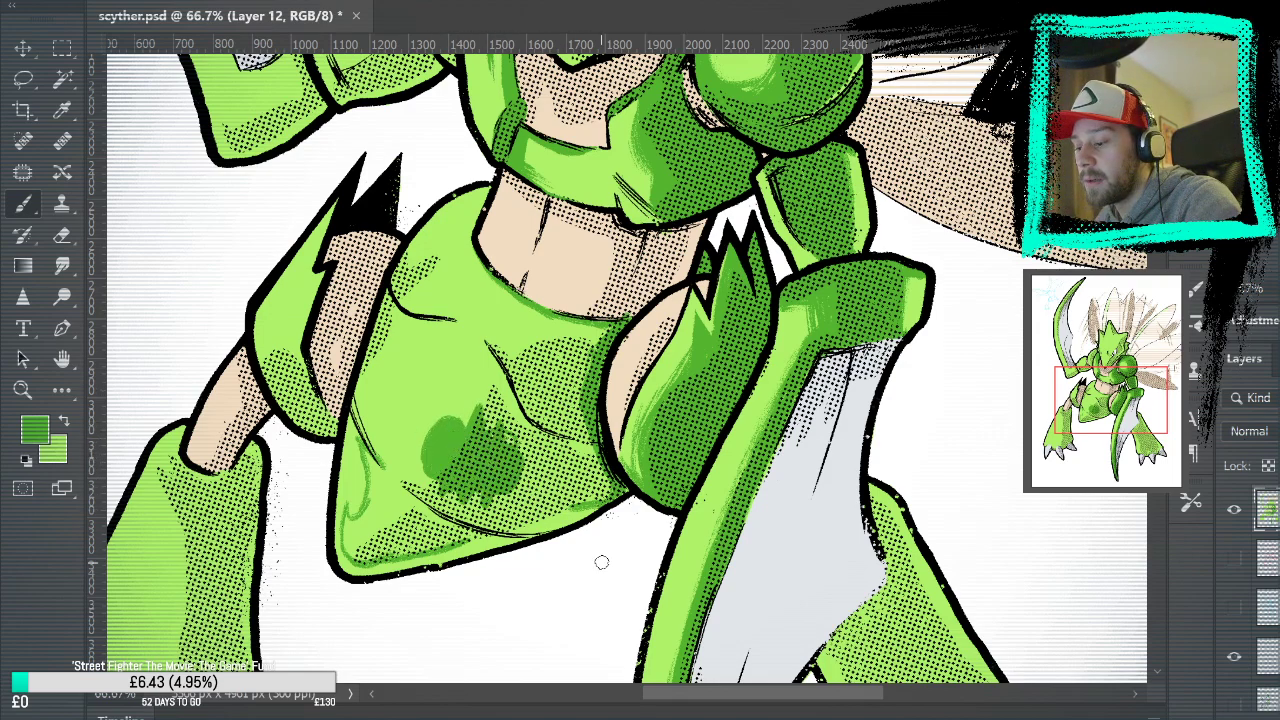
{"action": "key", "text": "ctrl+z"}
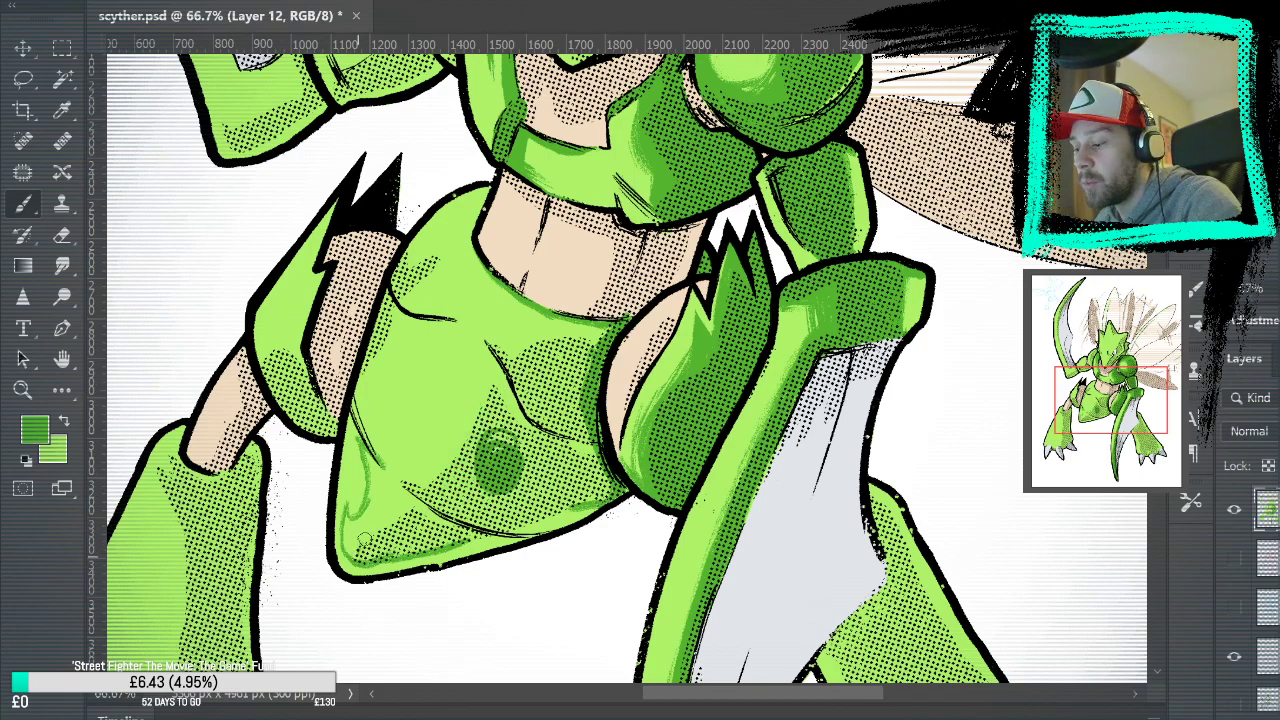
{"action": "key", "text": "ctrl+z"}
{"action": "key", "text": "ctrl+z"}
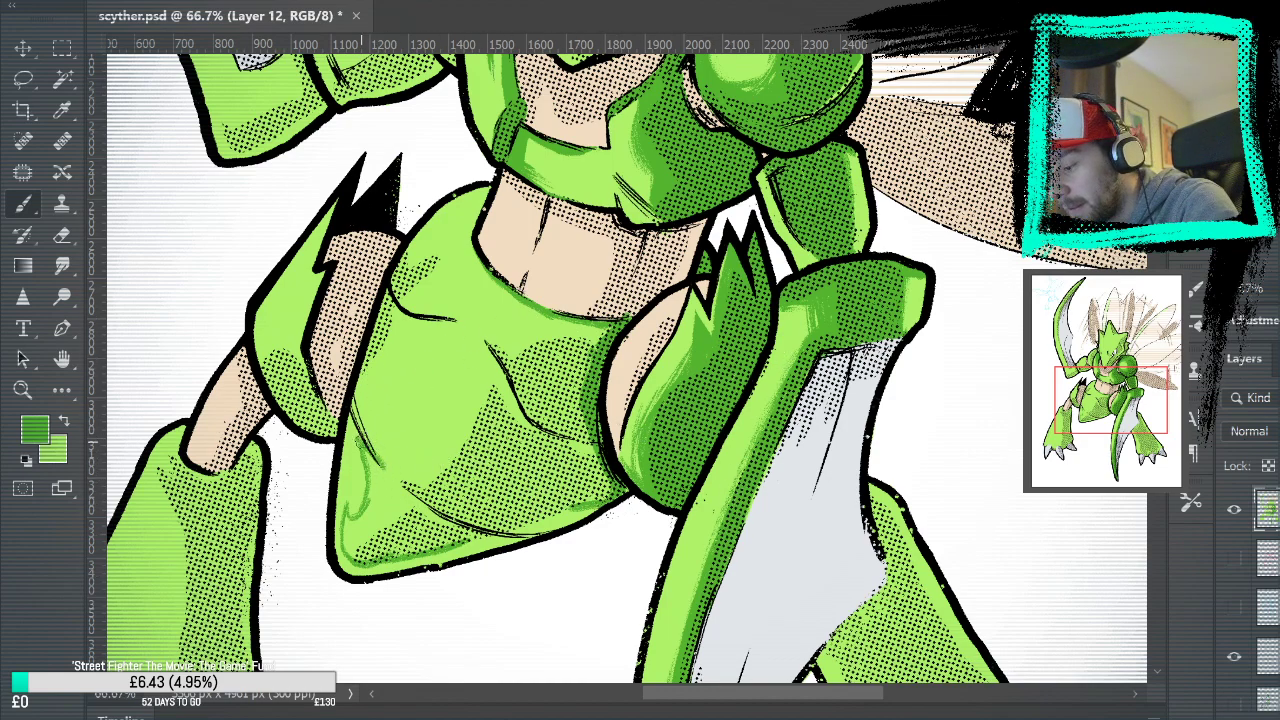
Outline the wavy shadow boundary across the middle of the abdomen in dark green
{"action": "mouse_move", "coordinate": [372, 452]}
{"action": "left_mouse_down"}
{"action": "mouse_move", "coordinate": [412, 466]}
{"action": "mouse_move", "coordinate": [470, 342]}
{"action": "left_mouse_up"}
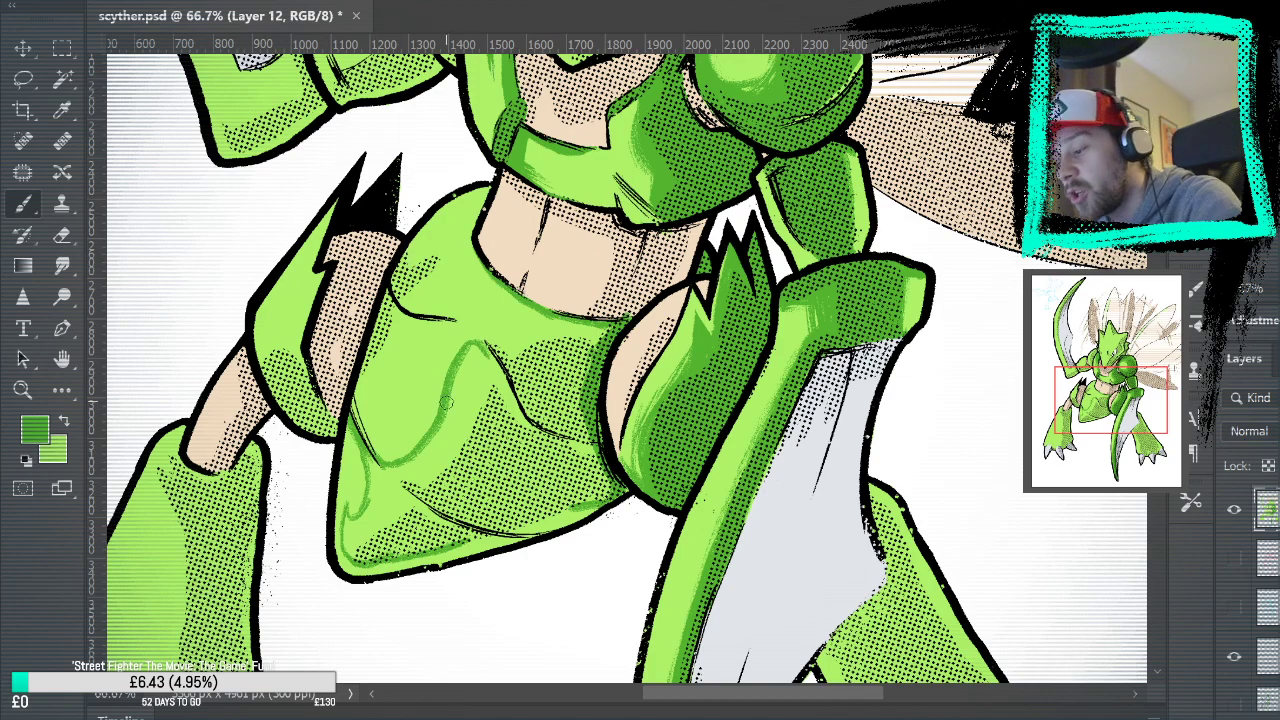
{"action": "left_click_drag", "start_coordinate": [426, 326], "coordinate": [482, 351]}
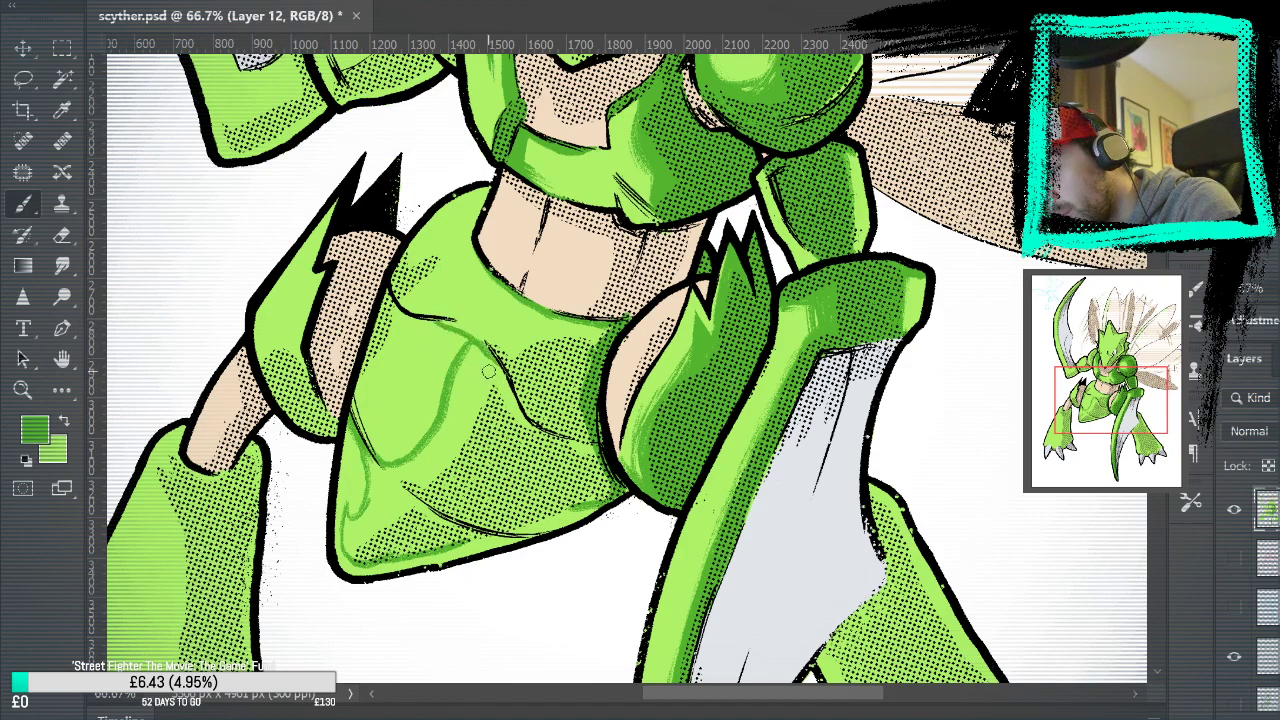
{"action": "left_click_drag", "start_coordinate": [428, 320], "coordinate": [475, 356]}
{"action": "key", "text": "ctrl+z"}
{"action": "left_click_drag", "start_coordinate": [424, 320], "coordinate": [496, 376]}
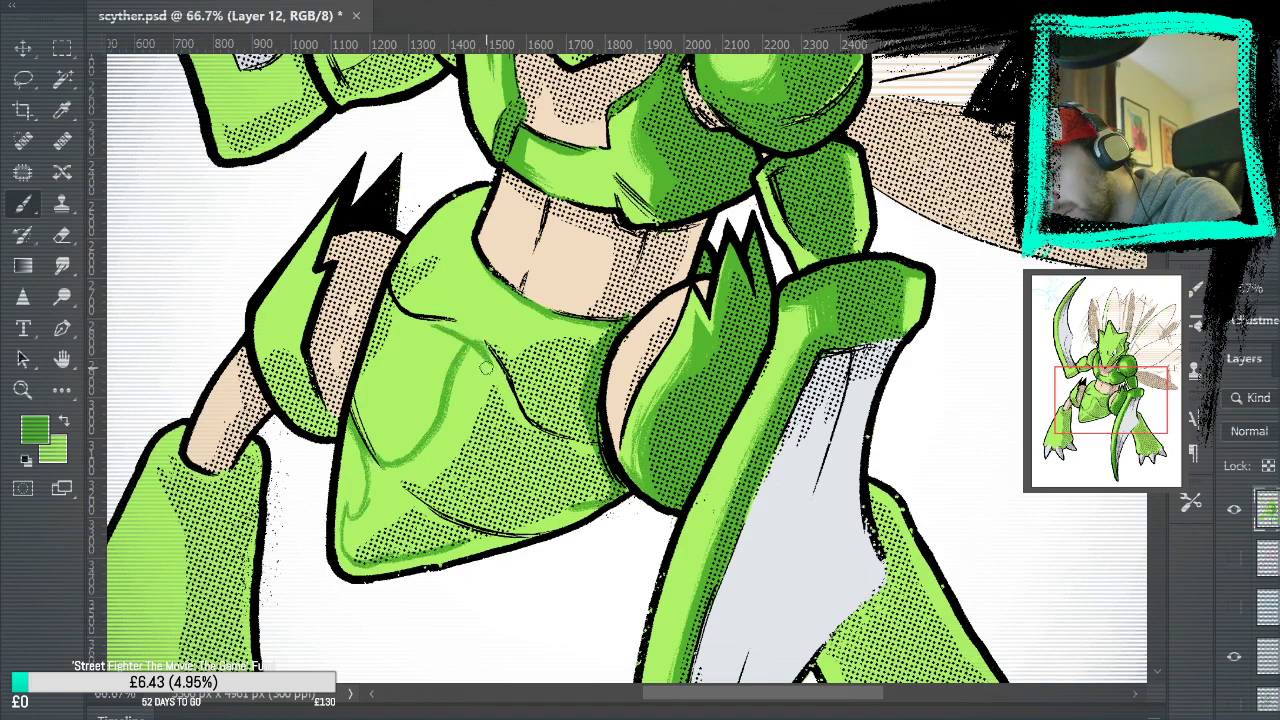
{"action": "key", "text": "ctrl+z"}
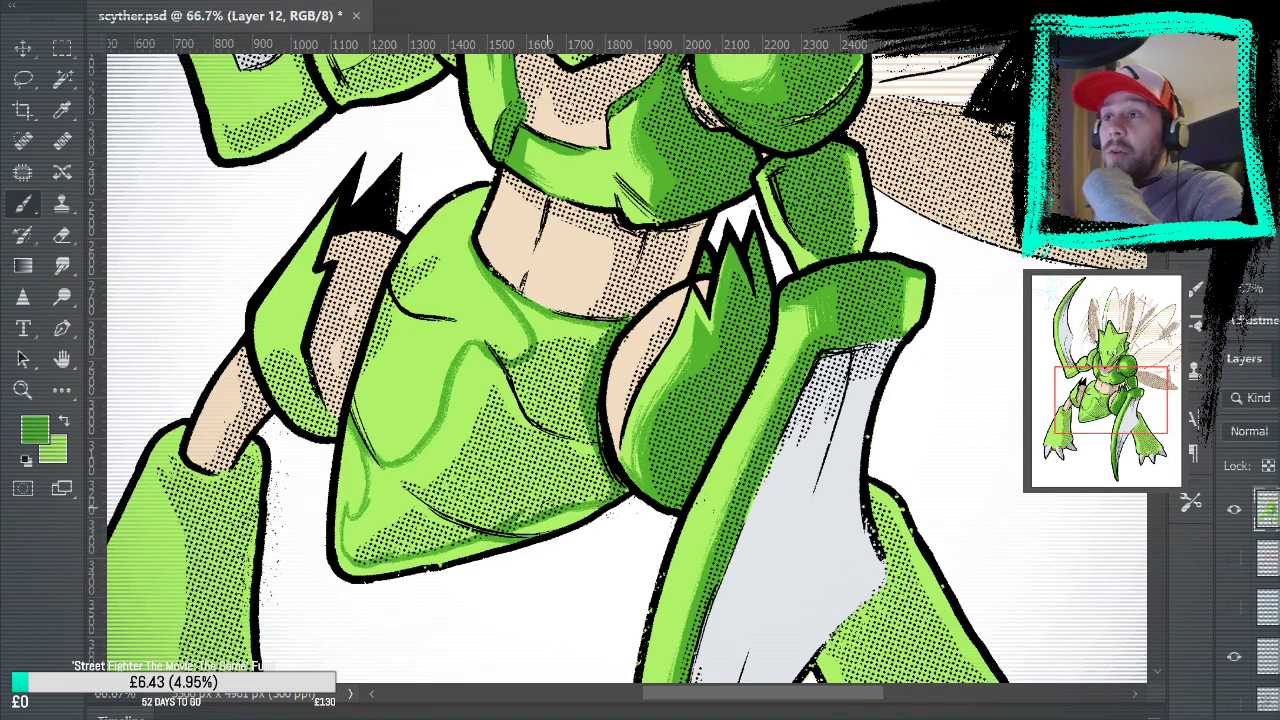
Paint a jagged dark green shadow patch on the abdomen's upper corner, just above the short crease line
{"action": "left_click_drag", "start_coordinate": [416, 318], "coordinate": [384, 290]}
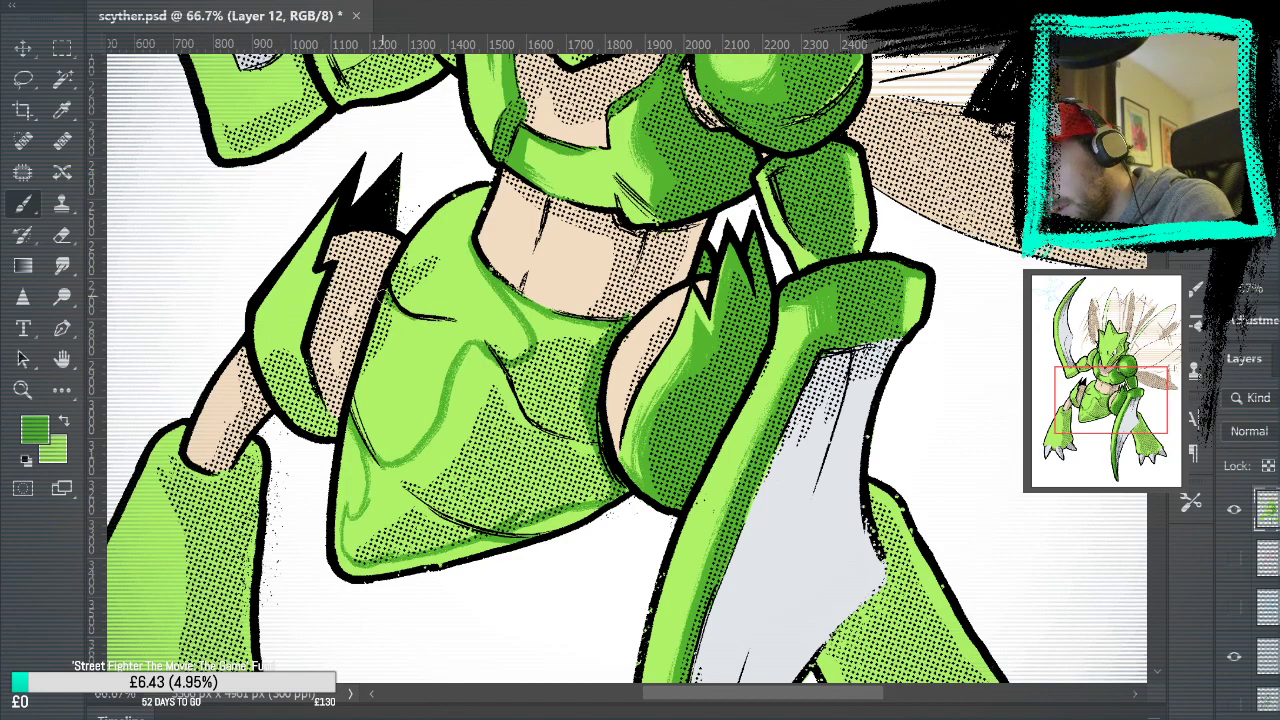
{"action": "mouse_move", "coordinate": [362, 362]}
{"action": "left_mouse_down"}
{"action": "mouse_move", "coordinate": [393, 300]}
{"action": "mouse_move", "coordinate": [461, 248]}
{"action": "mouse_move", "coordinate": [429, 275]}
{"action": "mouse_move", "coordinate": [451, 226]}
{"action": "left_mouse_up"}
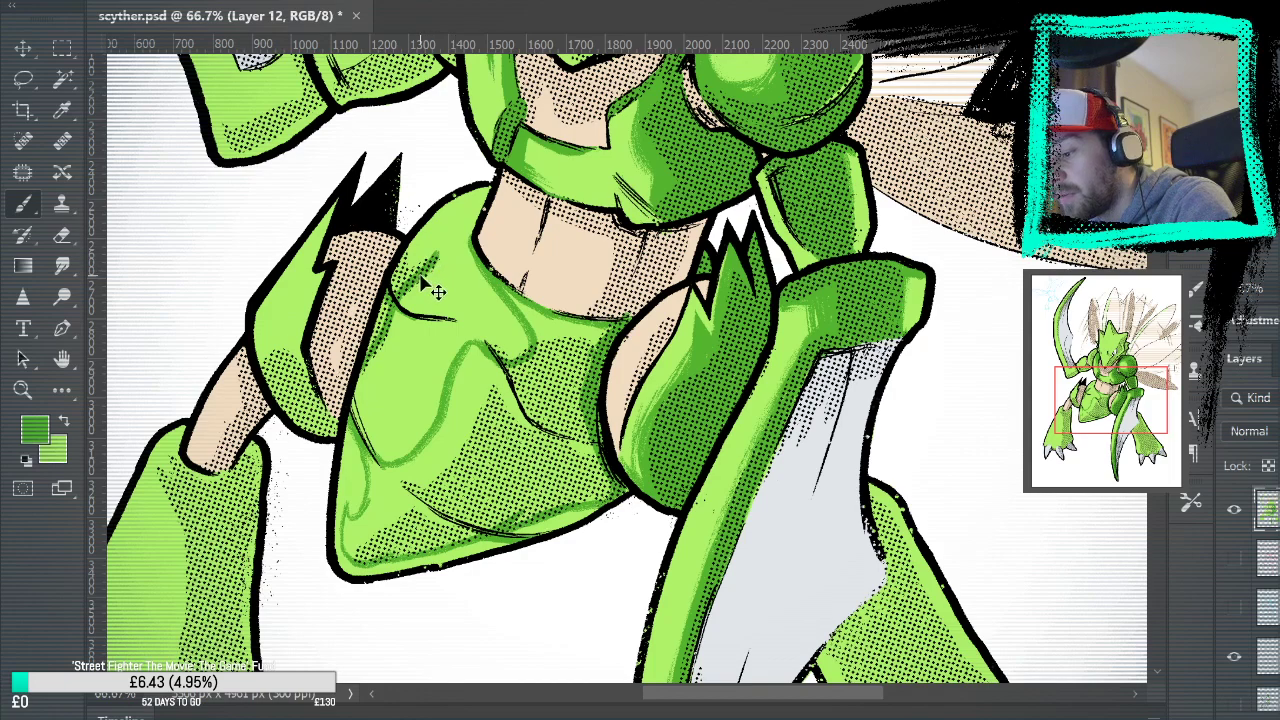
{"action": "mouse_move", "coordinate": [398, 292]}
{"action": "left_mouse_down"}
{"action": "mouse_move", "coordinate": [452, 255]}
{"action": "mouse_move", "coordinate": [426, 245]}
{"action": "mouse_move", "coordinate": [439, 255]}
{"action": "mouse_move", "coordinate": [409, 262]}
{"action": "mouse_move", "coordinate": [447, 250]}
{"action": "left_mouse_up"}
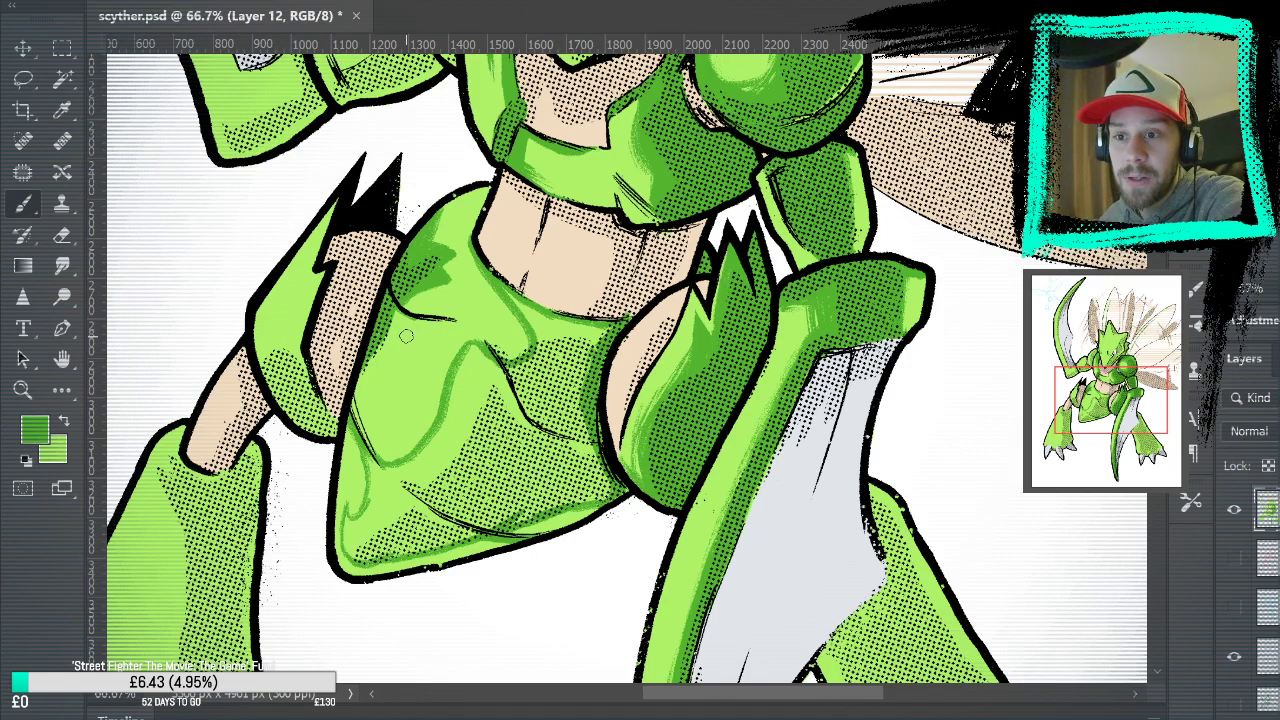
Close the shadow outline below the waist, fill the abdomen's shadow with dark green, and refine it along the lower edge
{"action": "mouse_move", "coordinate": [522, 318]}
{"action": "left_mouse_down"}
{"action": "mouse_move", "coordinate": [532, 326]}
{"action": "mouse_move", "coordinate": [510, 295]}
{"action": "mouse_move", "coordinate": [560, 335]}
{"action": "mouse_move", "coordinate": [605, 329]}
{"action": "left_mouse_up"}
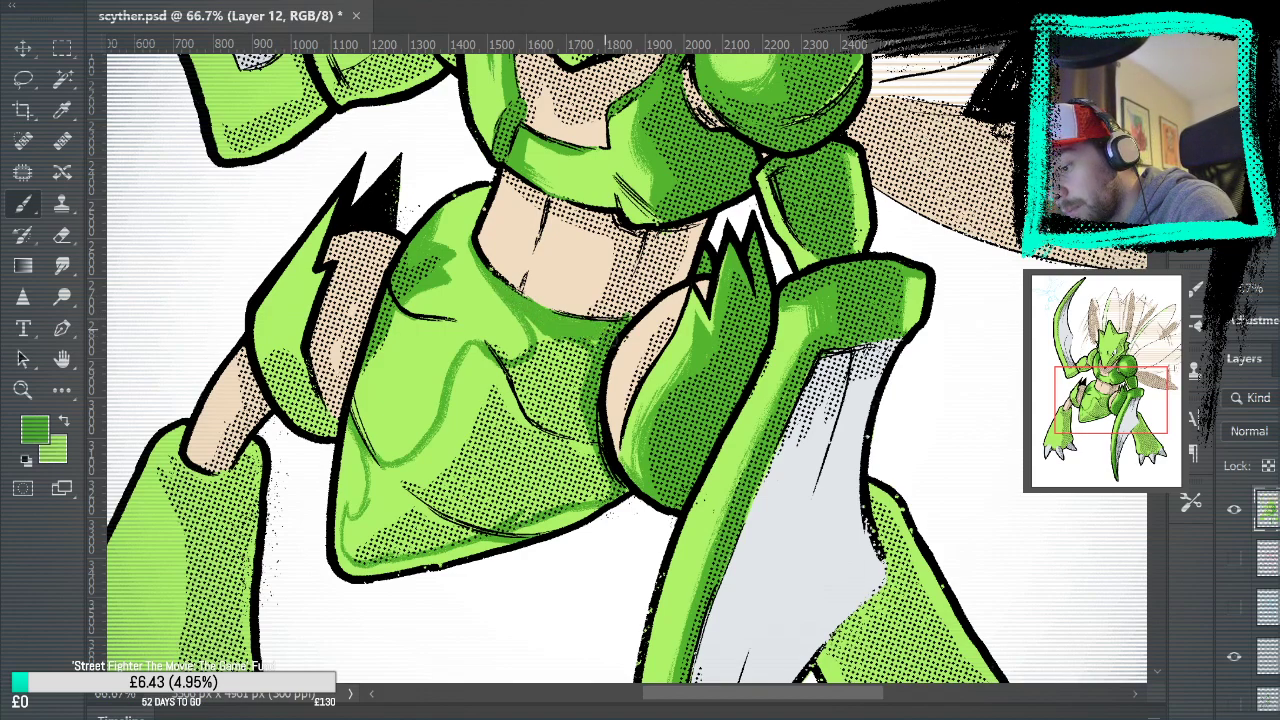
{"action": "key", "text": "g"}
{"action": "left_click", "coordinate": [537, 480]}
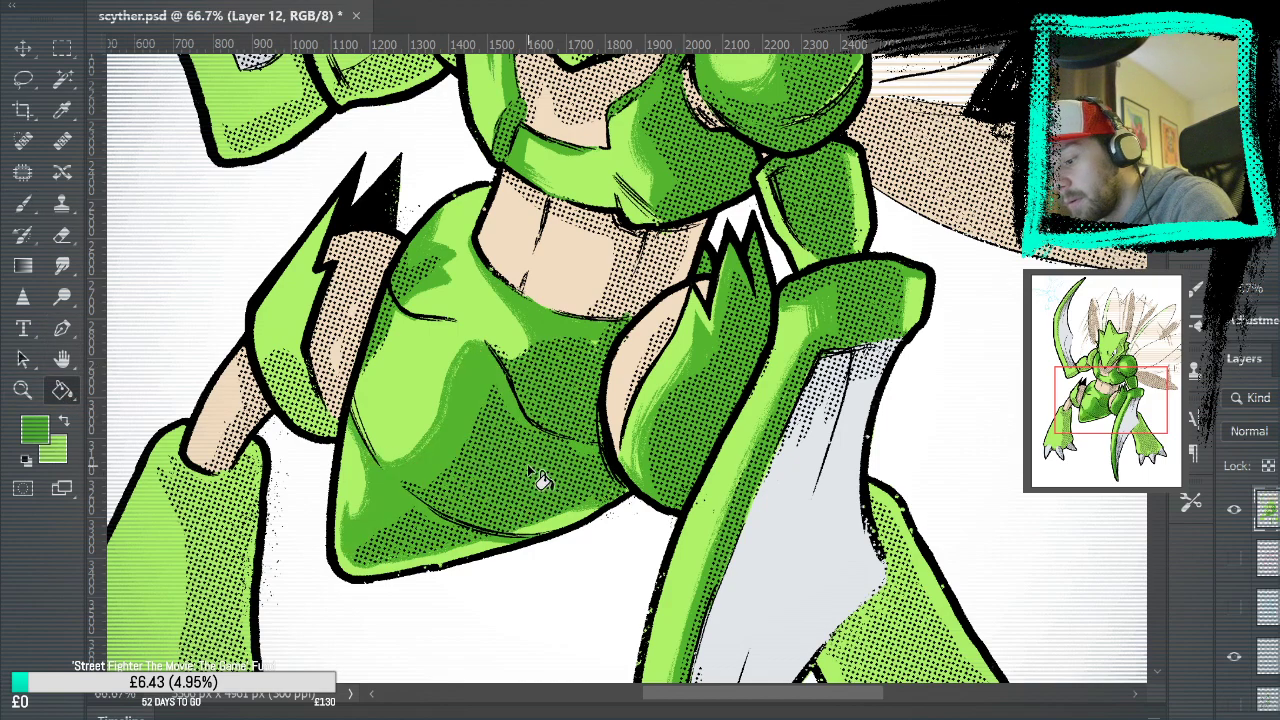
{"action": "left_click", "coordinate": [22, 203]}
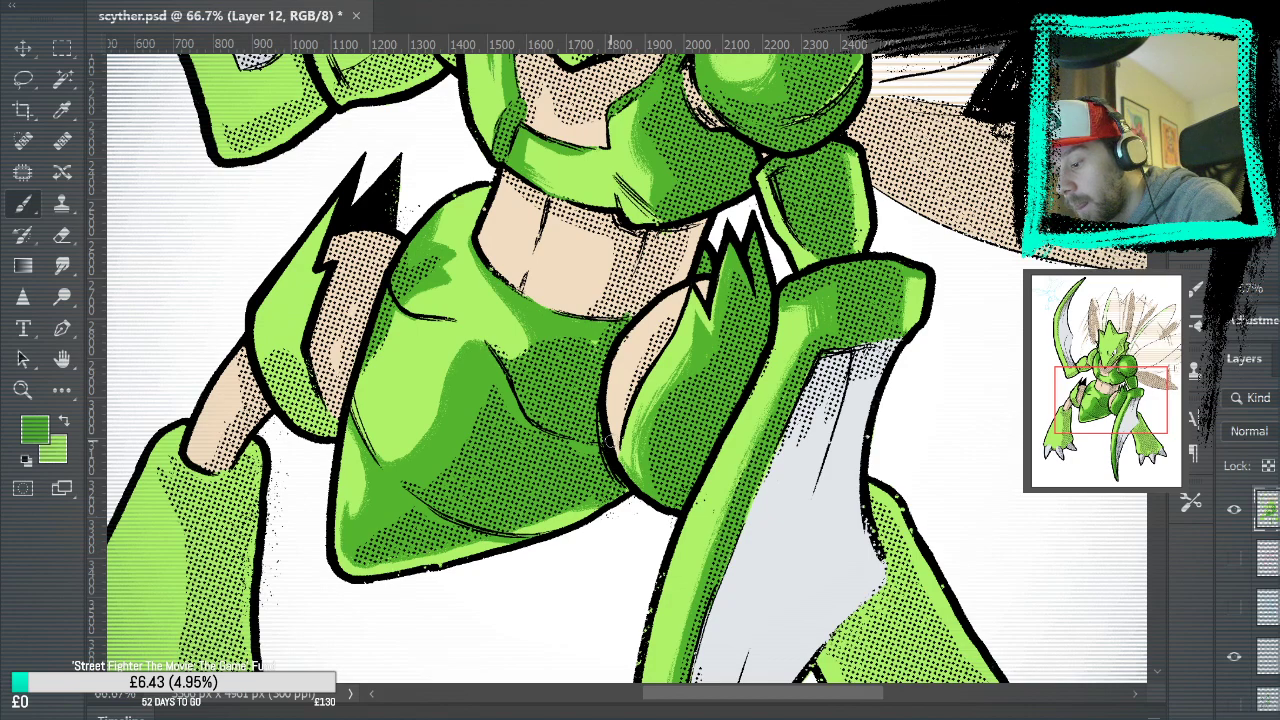
{"action": "mouse_move", "coordinate": [484, 542]}
{"action": "left_mouse_down"}
{"action": "mouse_move", "coordinate": [379, 565]}
{"action": "mouse_move", "coordinate": [533, 529]}
{"action": "mouse_move", "coordinate": [624, 488]}
{"action": "left_mouse_up"}
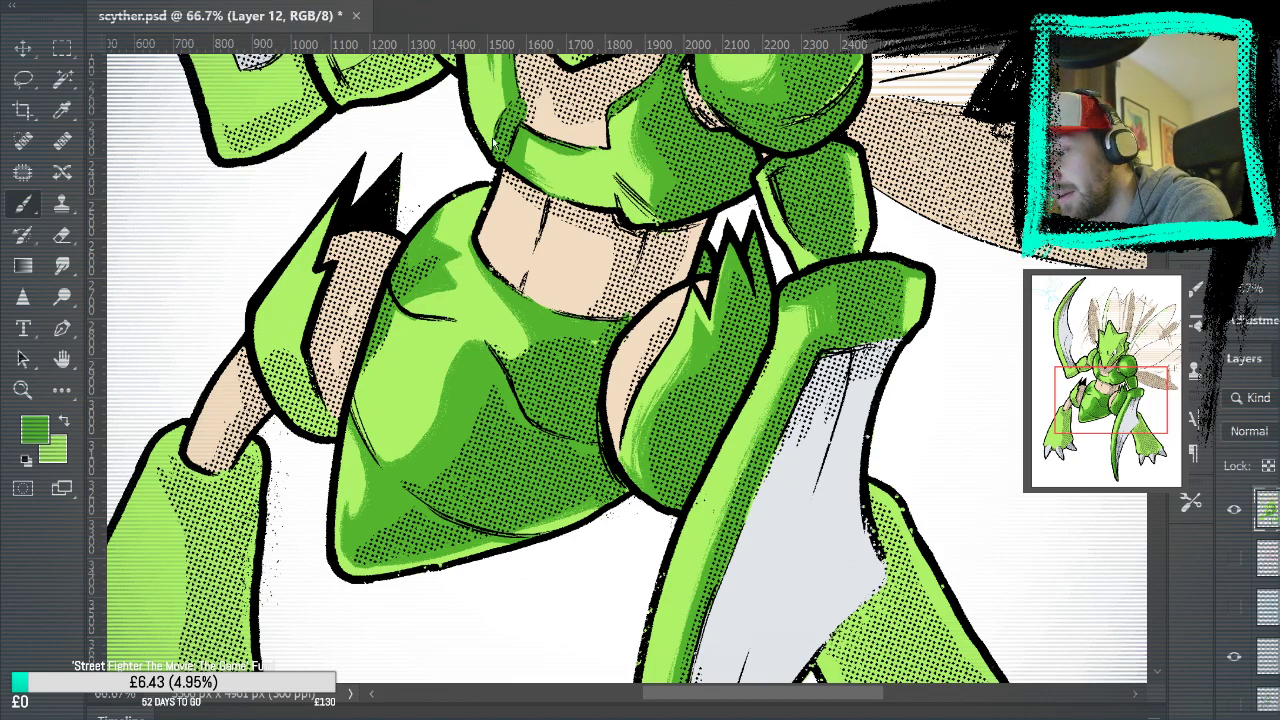
Outline and fill the lower leg behind the lowered scythe in dark green, leaving a light strip along its inner edge
{"action": "key", "text": "ctrl+0"}
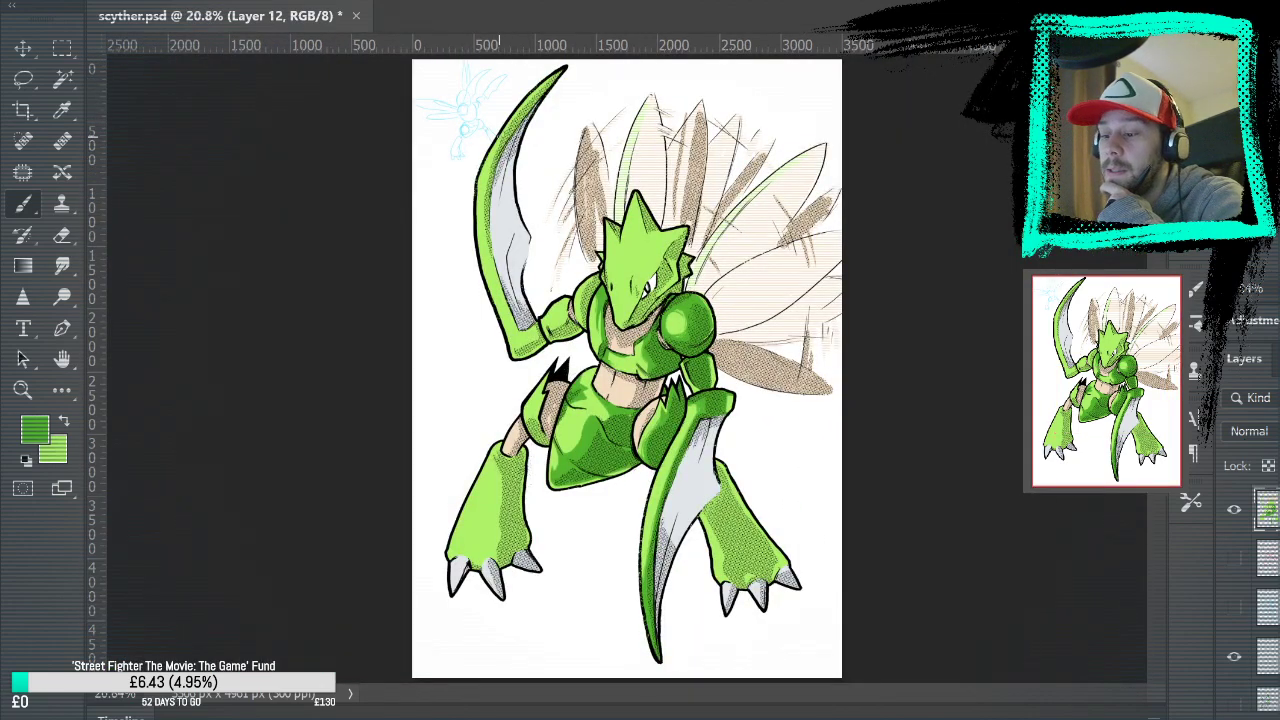
{"action": "key", "text": "z"}
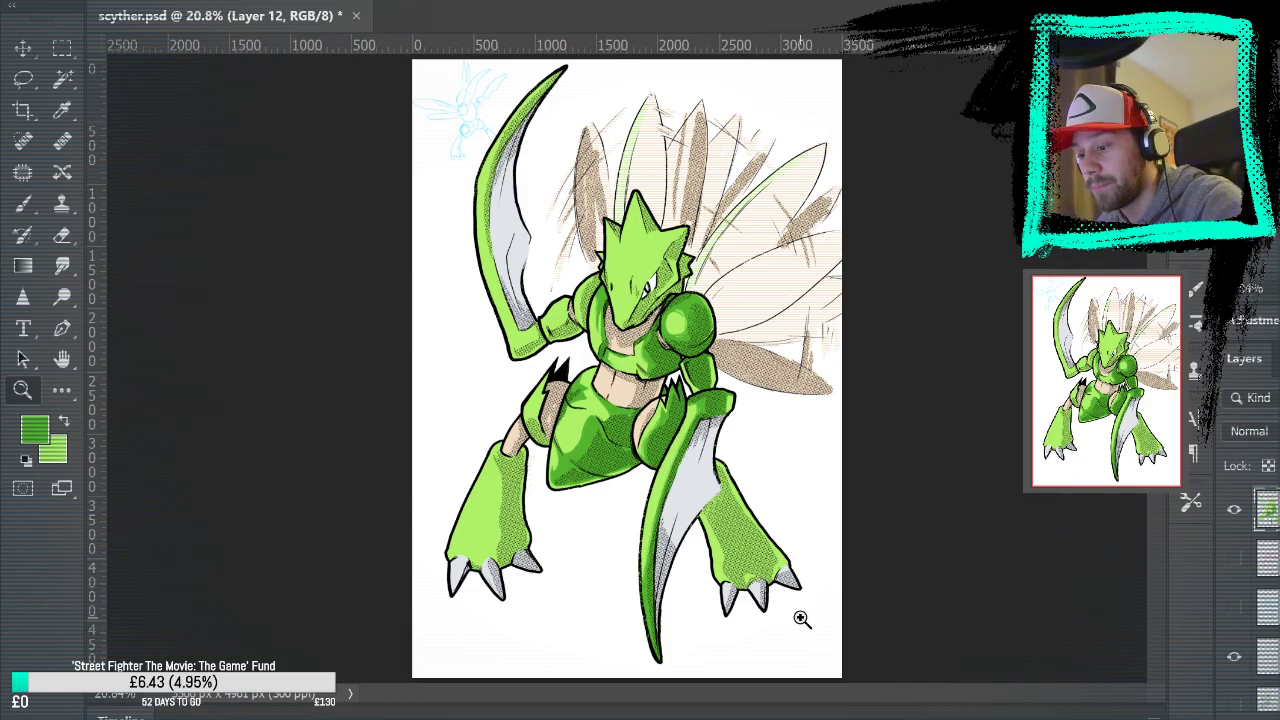
{"action": "left_click", "coordinate": [731, 518]}
{"action": "left_click", "coordinate": [668, 428]}
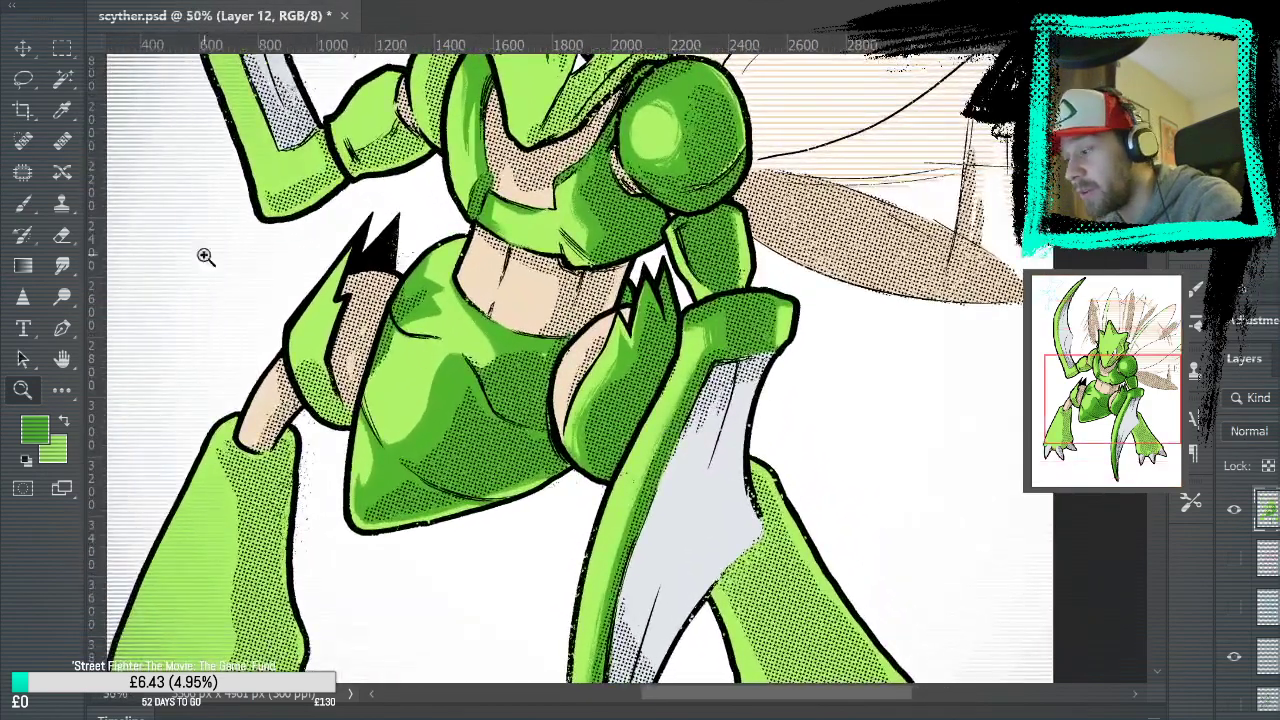
{"action": "key", "text": "b"}
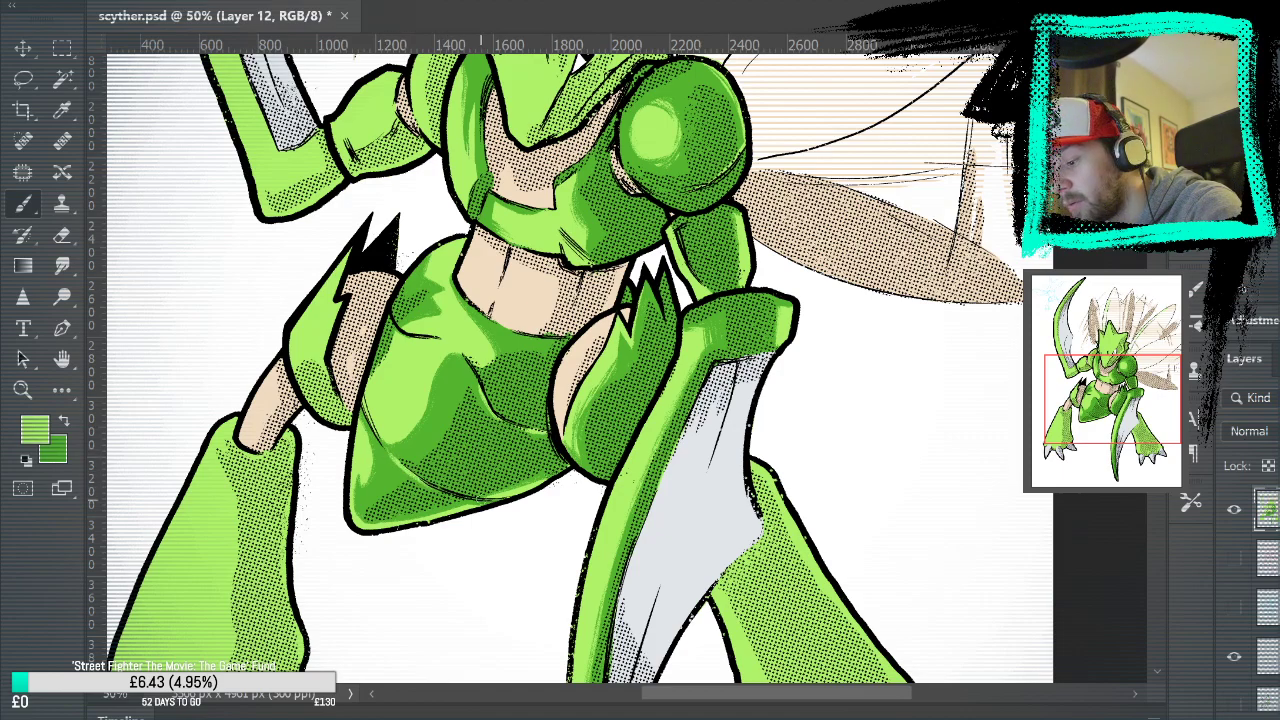
{"action": "left_click_drag", "start_coordinate": [827, 491], "coordinate": [740, 153]}
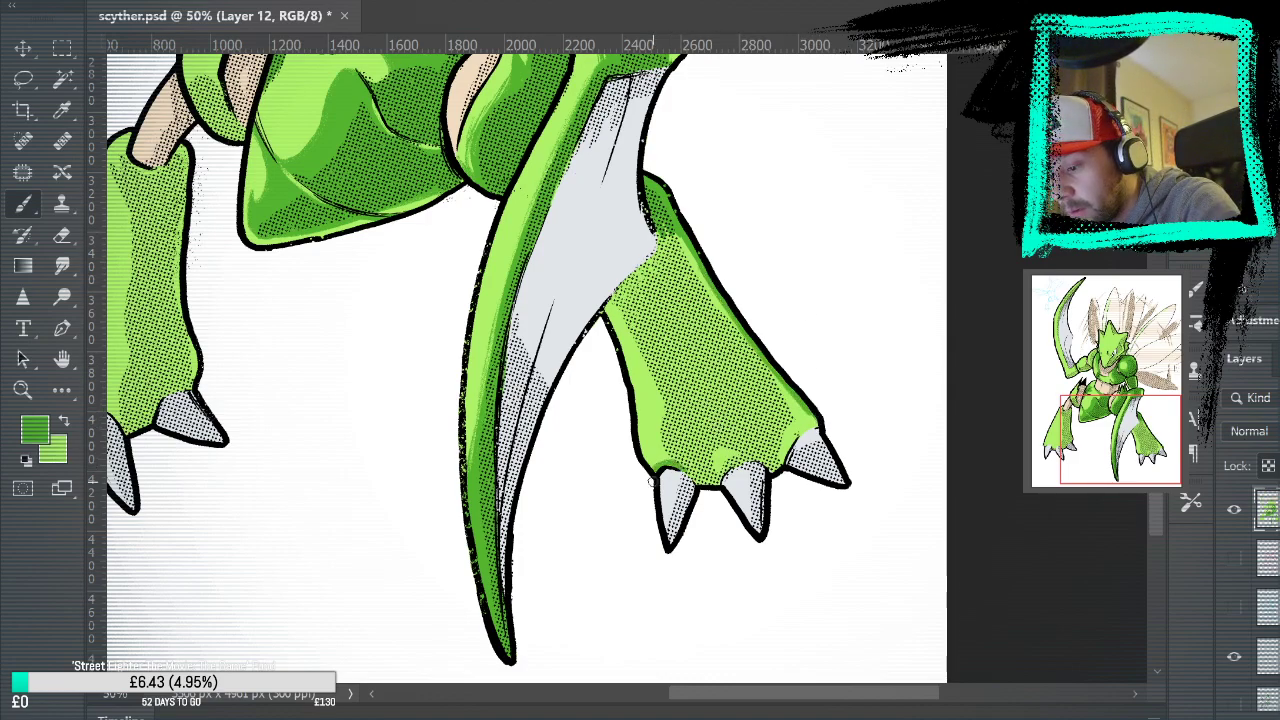
{"action": "mouse_move", "coordinate": [656, 466]}
{"action": "left_mouse_down"}
{"action": "mouse_move", "coordinate": [652, 412]}
{"action": "mouse_move", "coordinate": [612, 318]}
{"action": "left_mouse_up"}
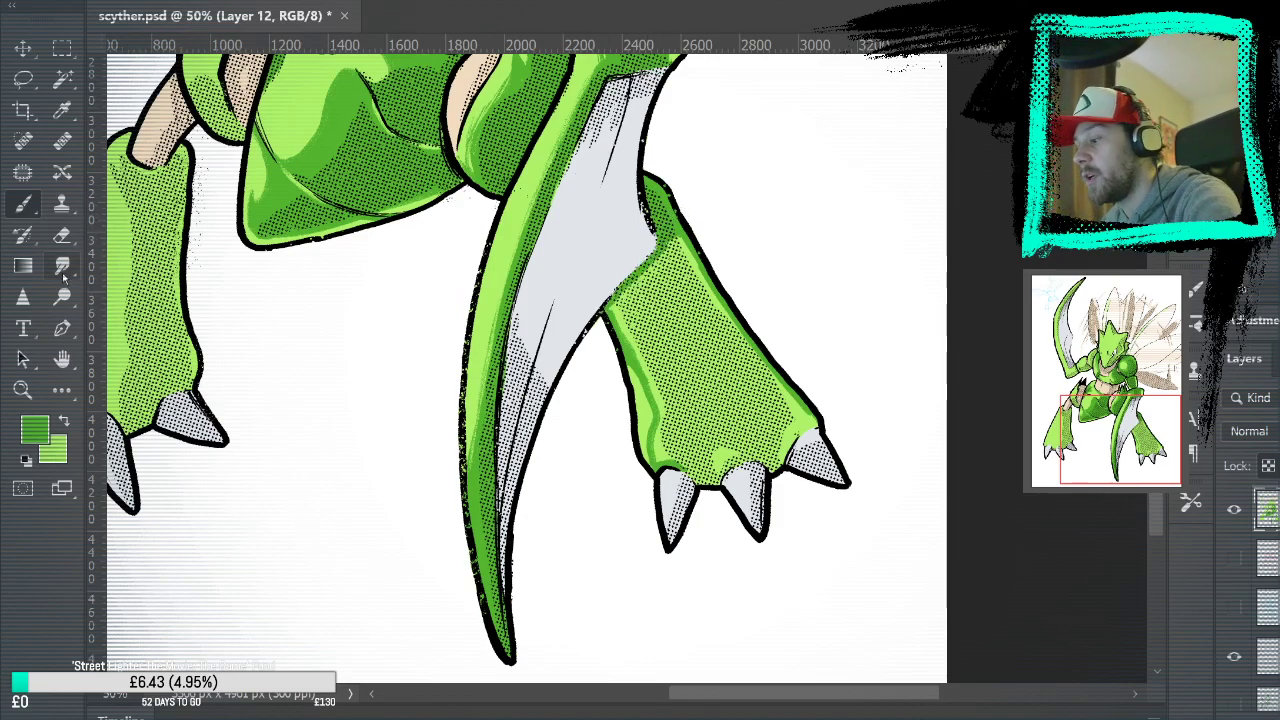
{"action": "left_click", "coordinate": [62, 390]}
{"action": "left_click", "coordinate": [733, 382]}
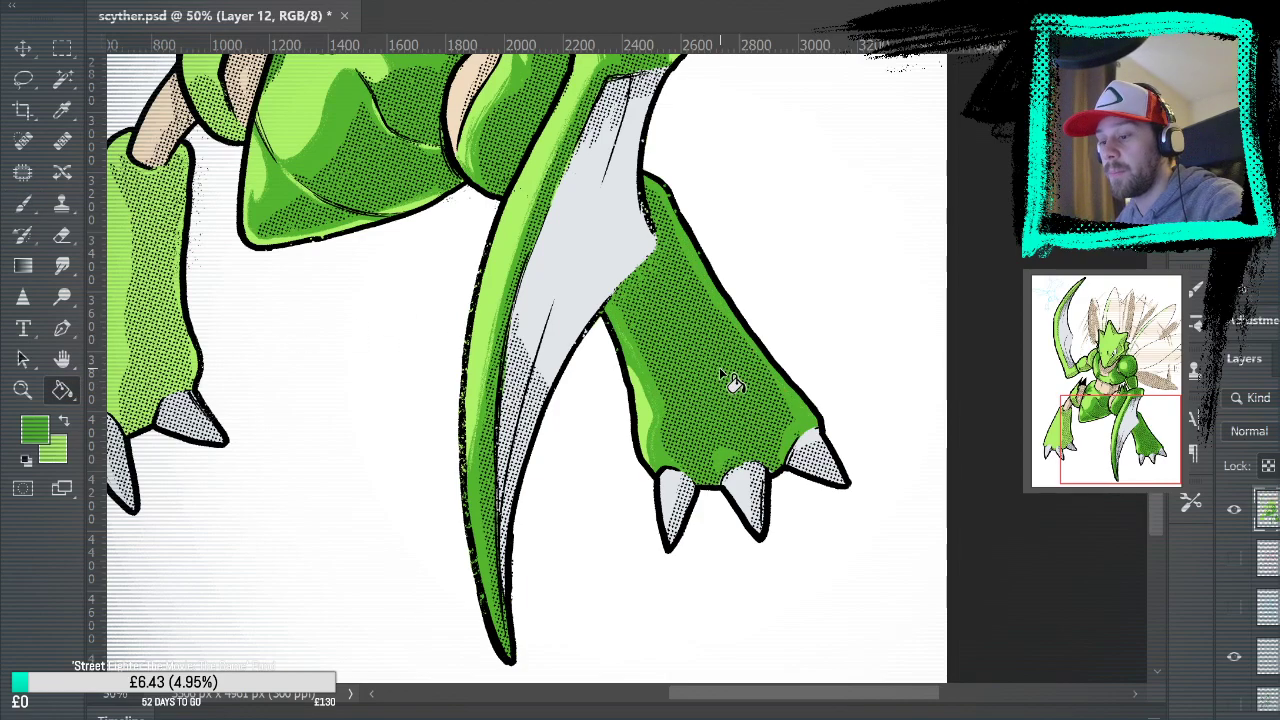
Add small light green highlights above the middle and outer claws of the foot beside the lowered scythe
{"action": "key", "text": "b"}
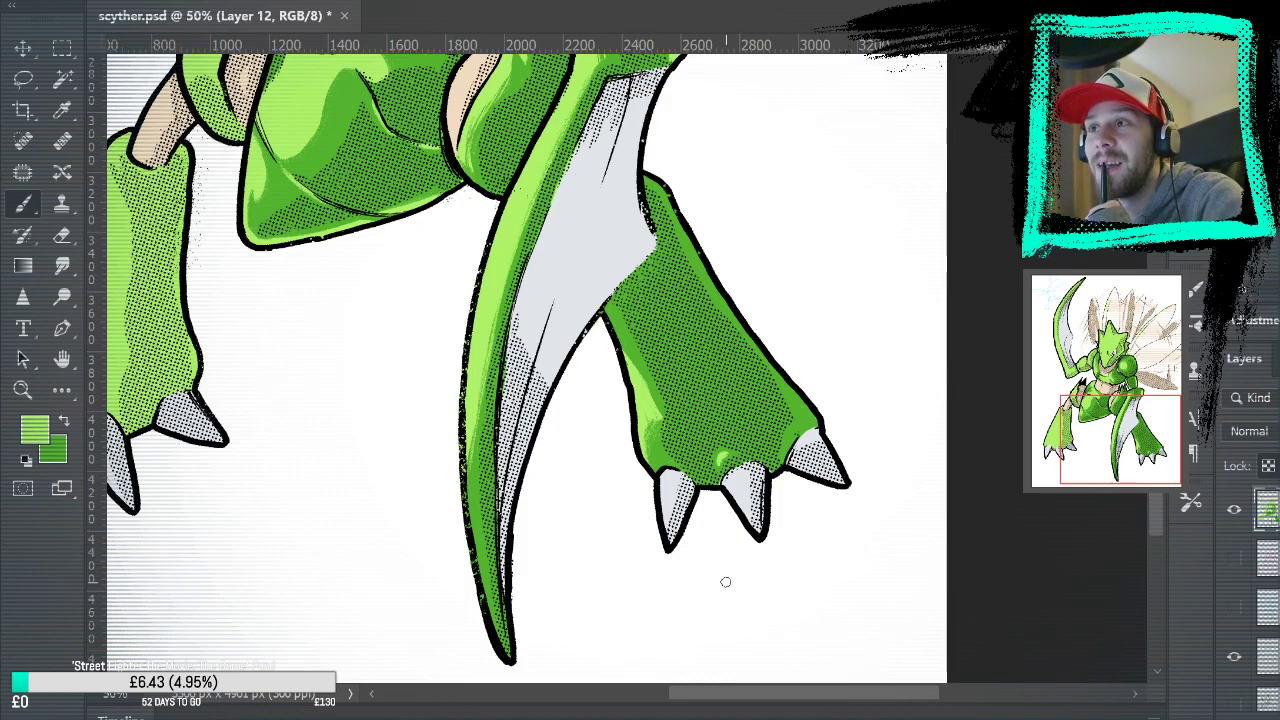
{"action": "key", "text": "x"}
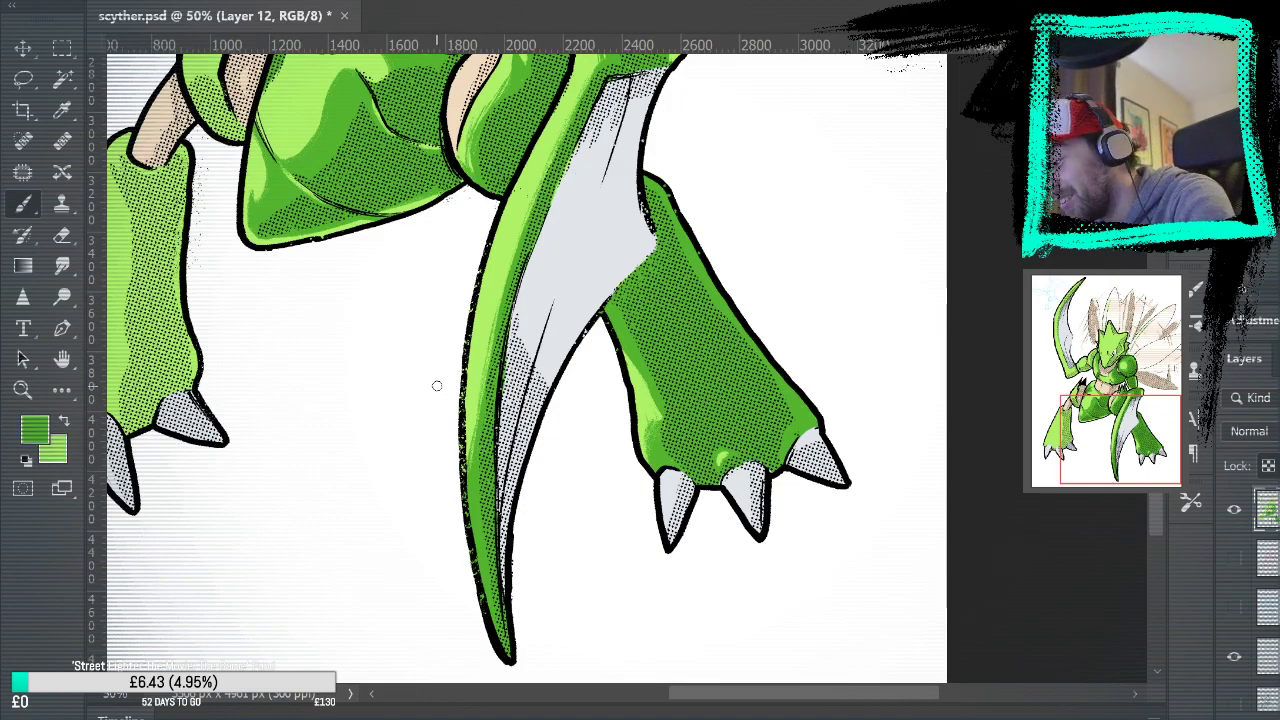
{"action": "key", "text": "x"}
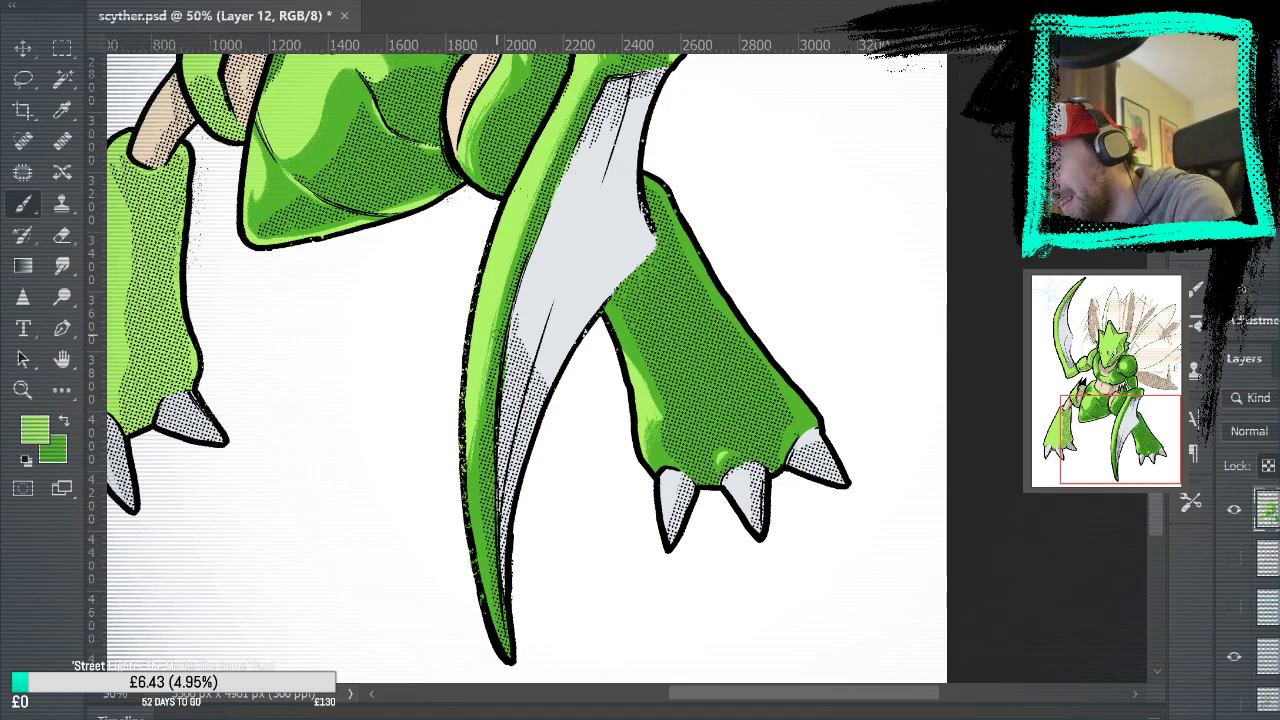
{"action": "left_click_drag", "start_coordinate": [786, 446], "coordinate": [797, 414]}
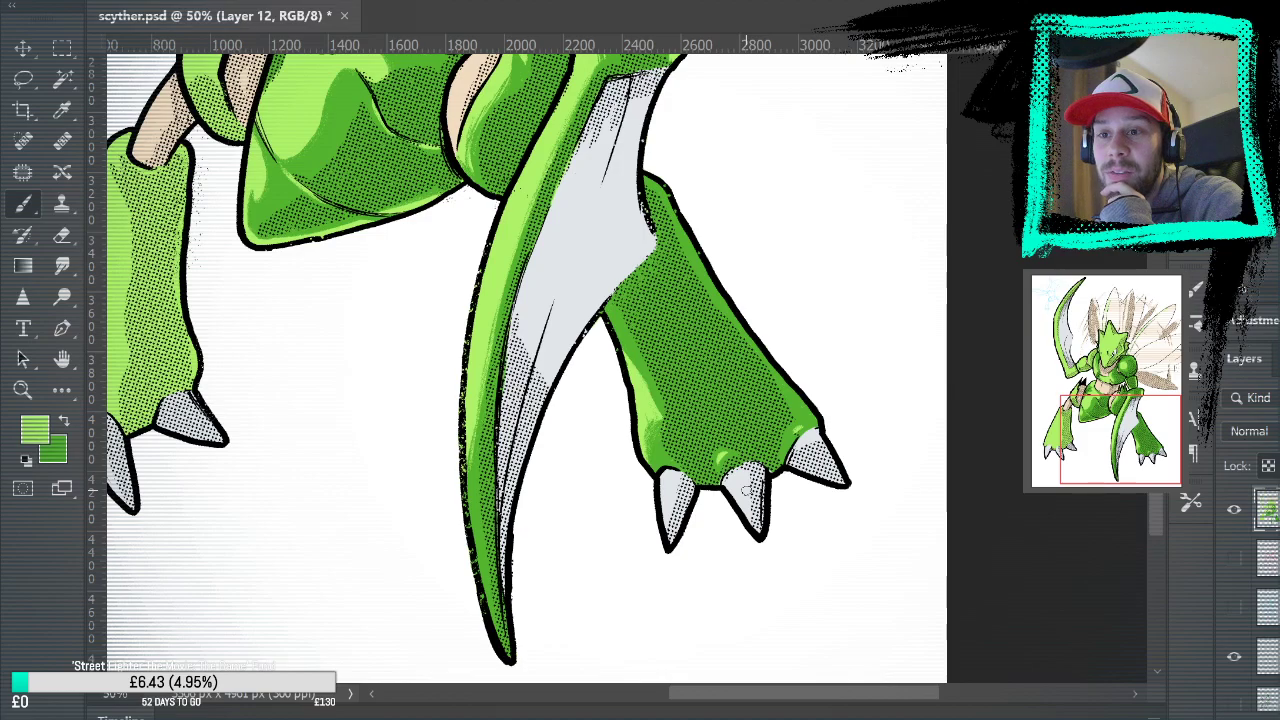
{"action": "left_click_drag", "start_coordinate": [650, 254], "coordinate": [865, 291]}
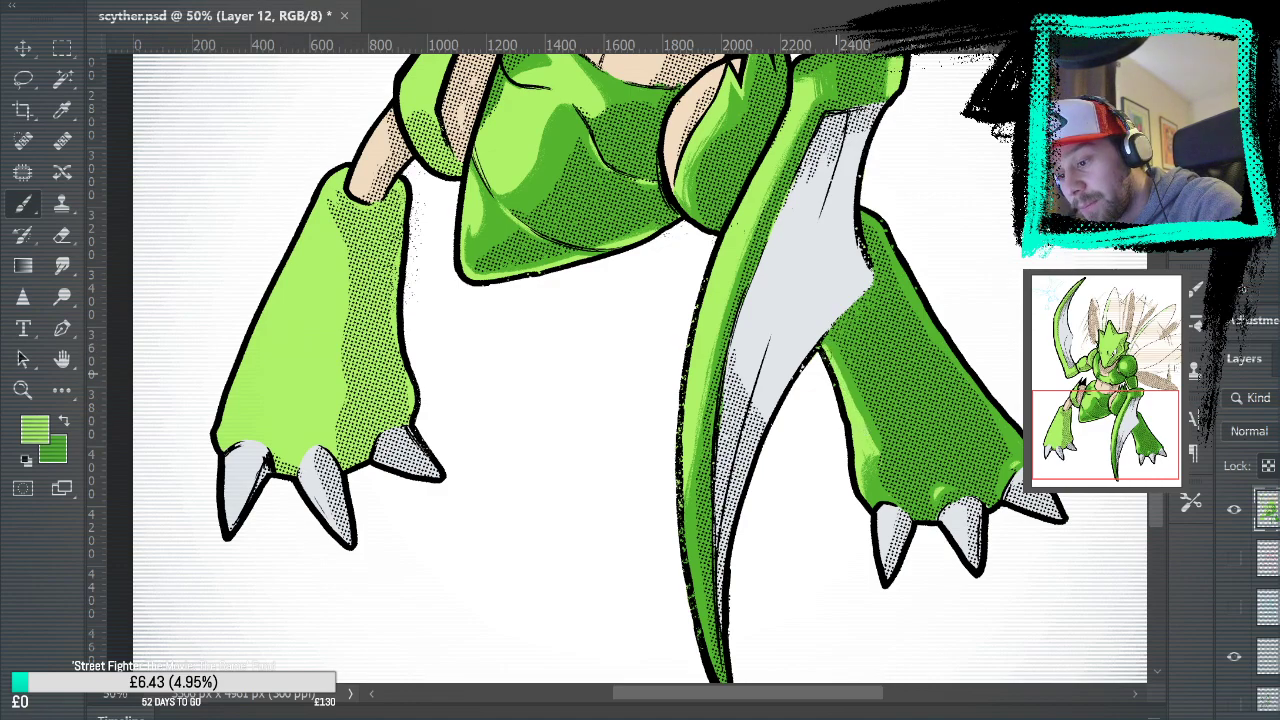
{"action": "left_click_drag", "start_coordinate": [927, 324], "coordinate": [914, 274]}
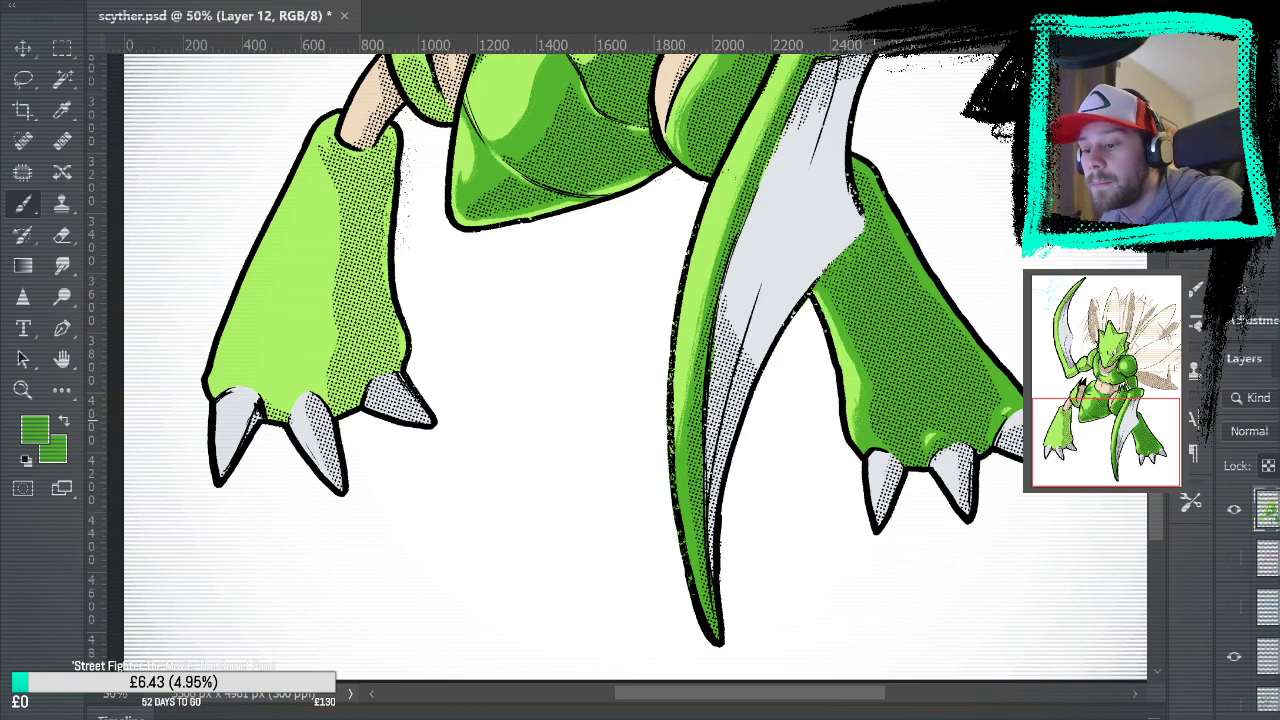
{"action": "left_click_drag", "start_coordinate": [1033, 263], "coordinate": [1007, 213]}
{"action": "left_click_drag", "start_coordinate": [1007, 214], "coordinate": [952, 205]}
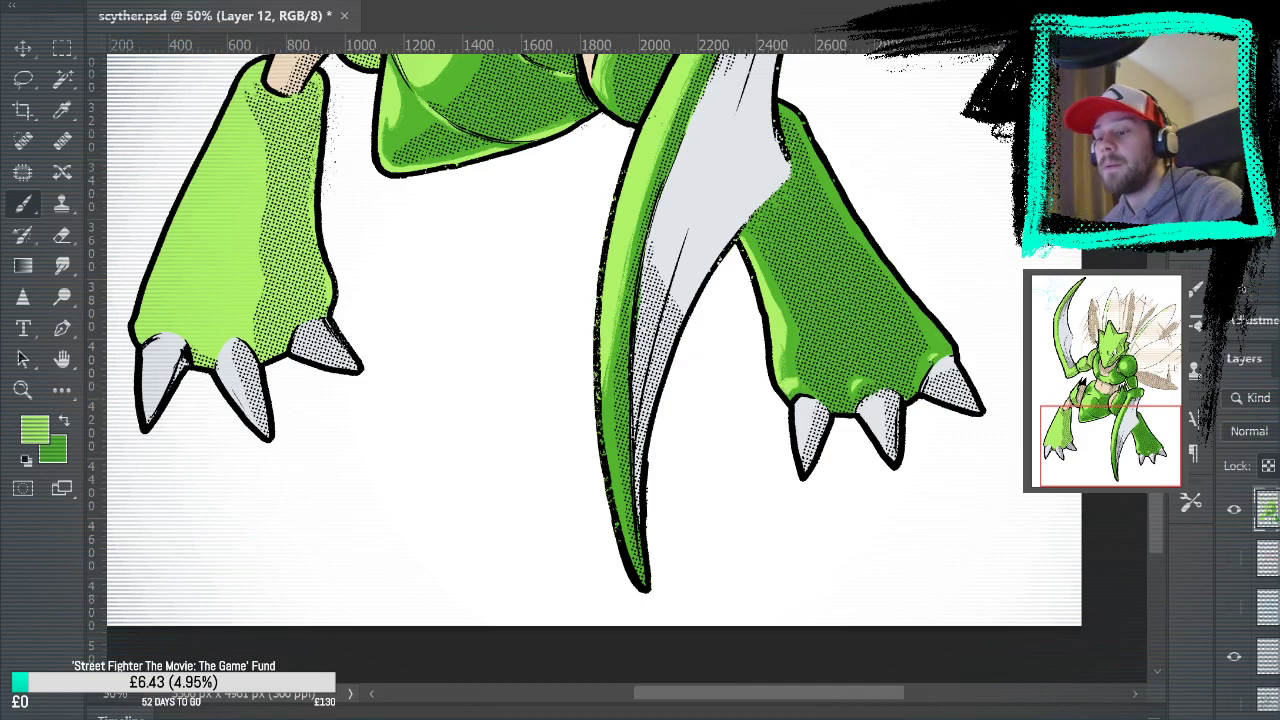
{"action": "left_click_drag", "start_coordinate": [732, 445], "coordinate": [757, 500]}
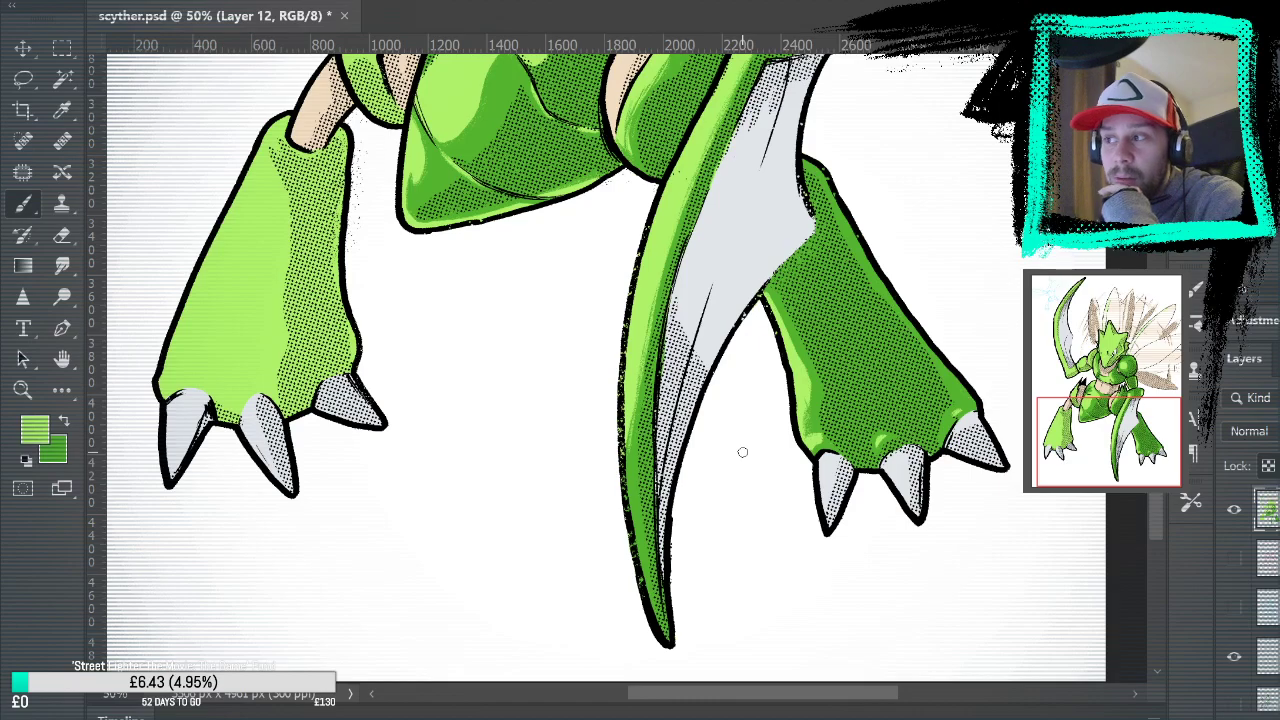
Outline and fill a dark green shadow along the inner and lower side of the spiked thigh with the black spikes
{"action": "mouse_move", "coordinate": [480, 189]}
{"action": "left_mouse_down"}
{"action": "mouse_move", "coordinate": [574, 623]}
{"action": "mouse_move", "coordinate": [562, 447]}
{"action": "left_mouse_up"}
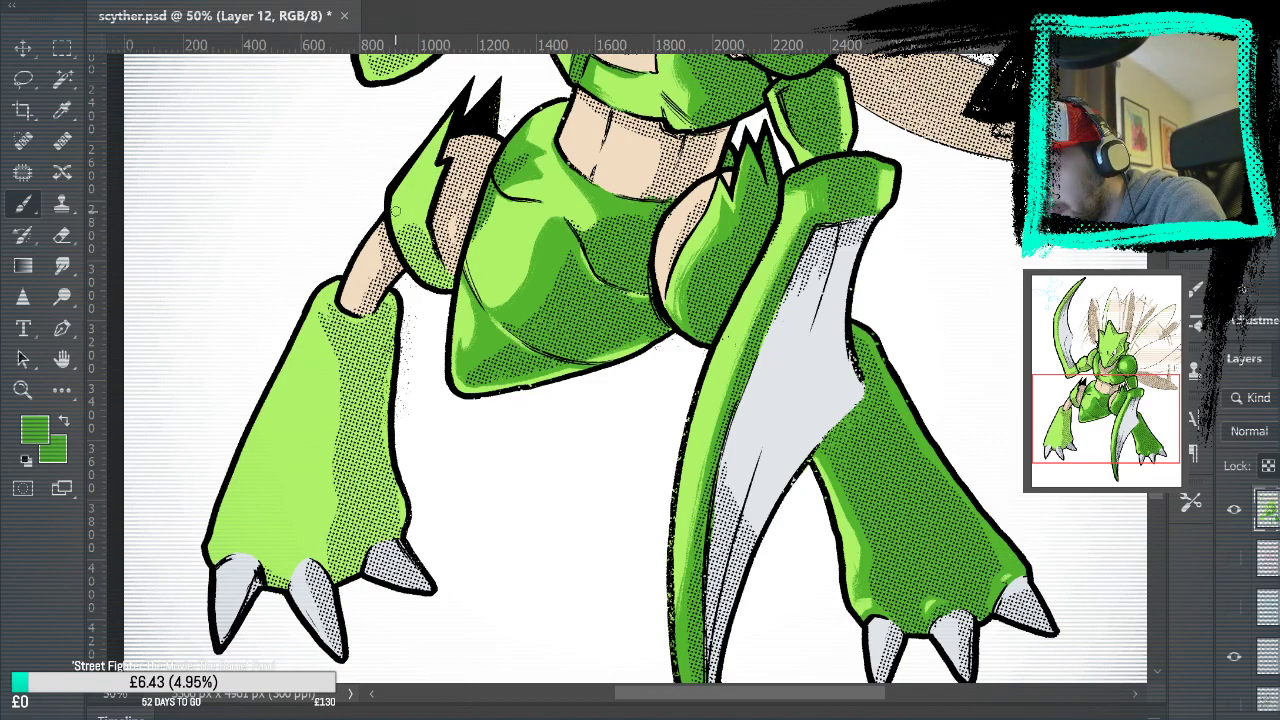
{"action": "left_click_drag", "start_coordinate": [397, 217], "coordinate": [429, 172]}
{"action": "key", "text": "ctrl+z"}
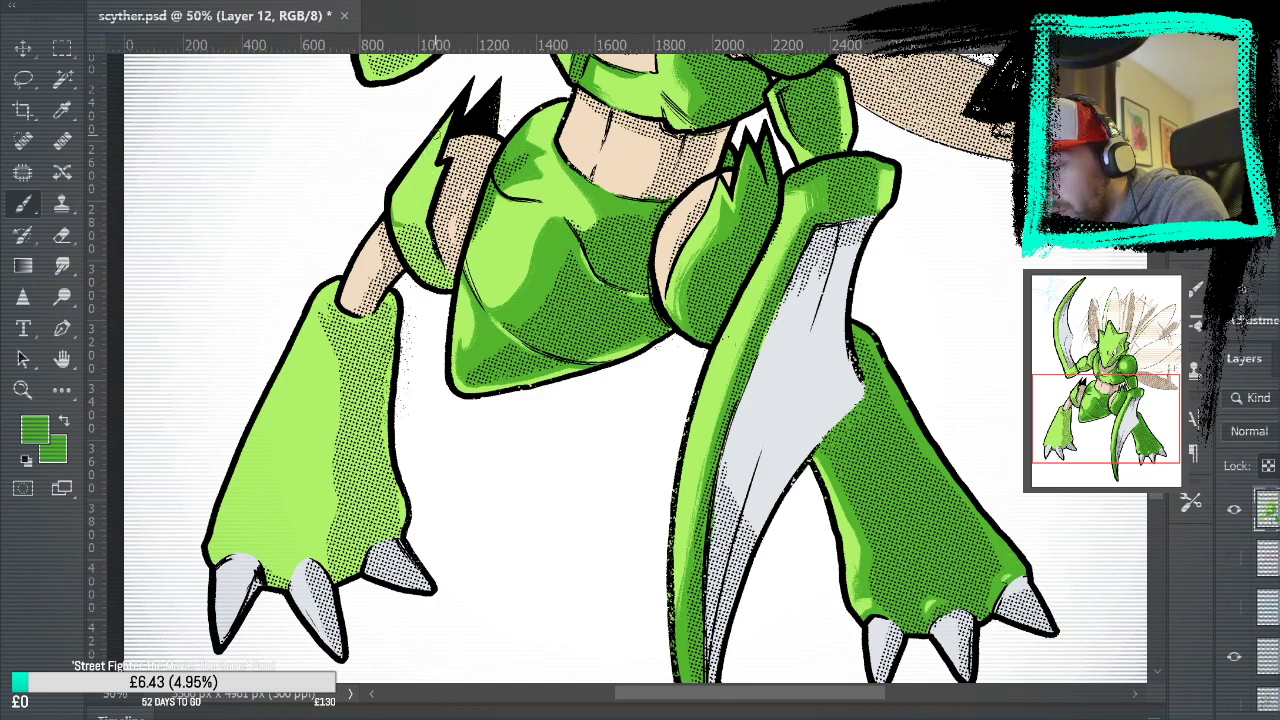
{"action": "left_click_drag", "start_coordinate": [428, 175], "coordinate": [411, 219]}
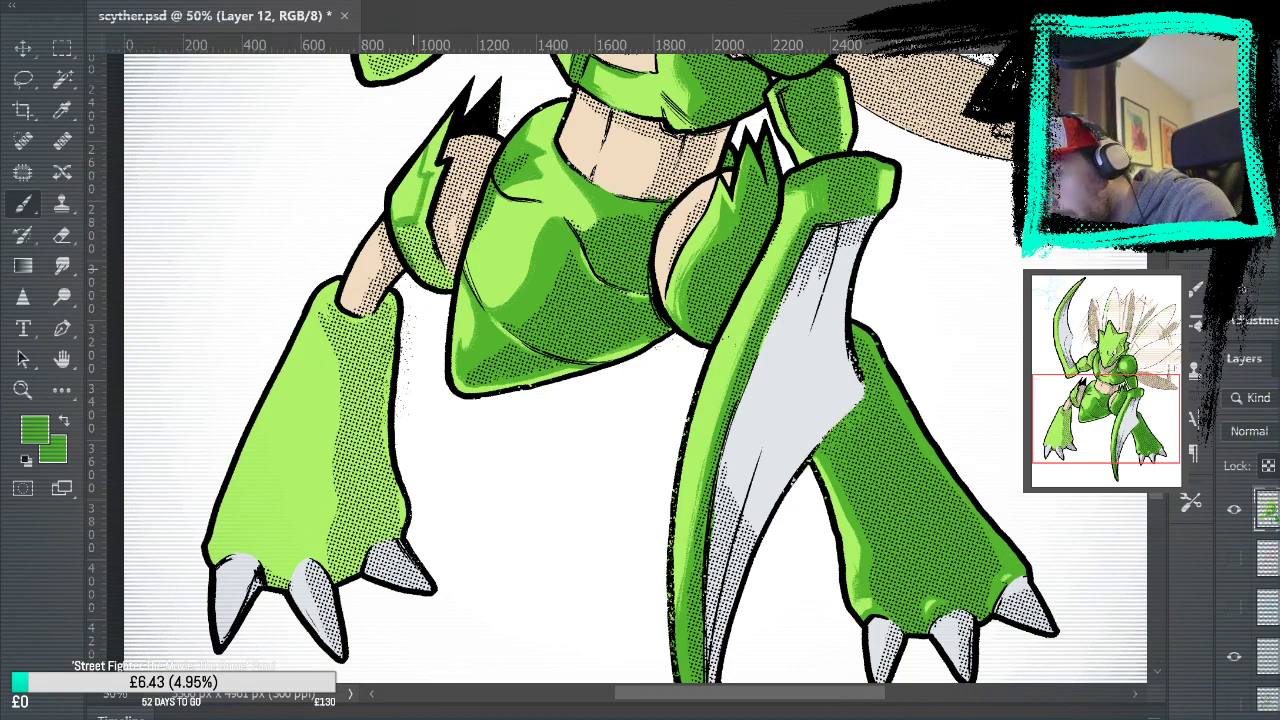
{"action": "mouse_move", "coordinate": [454, 285]}
{"action": "left_mouse_down"}
{"action": "mouse_move", "coordinate": [422, 204]}
{"action": "mouse_move", "coordinate": [448, 120]}
{"action": "mouse_move", "coordinate": [424, 172]}
{"action": "left_mouse_up"}
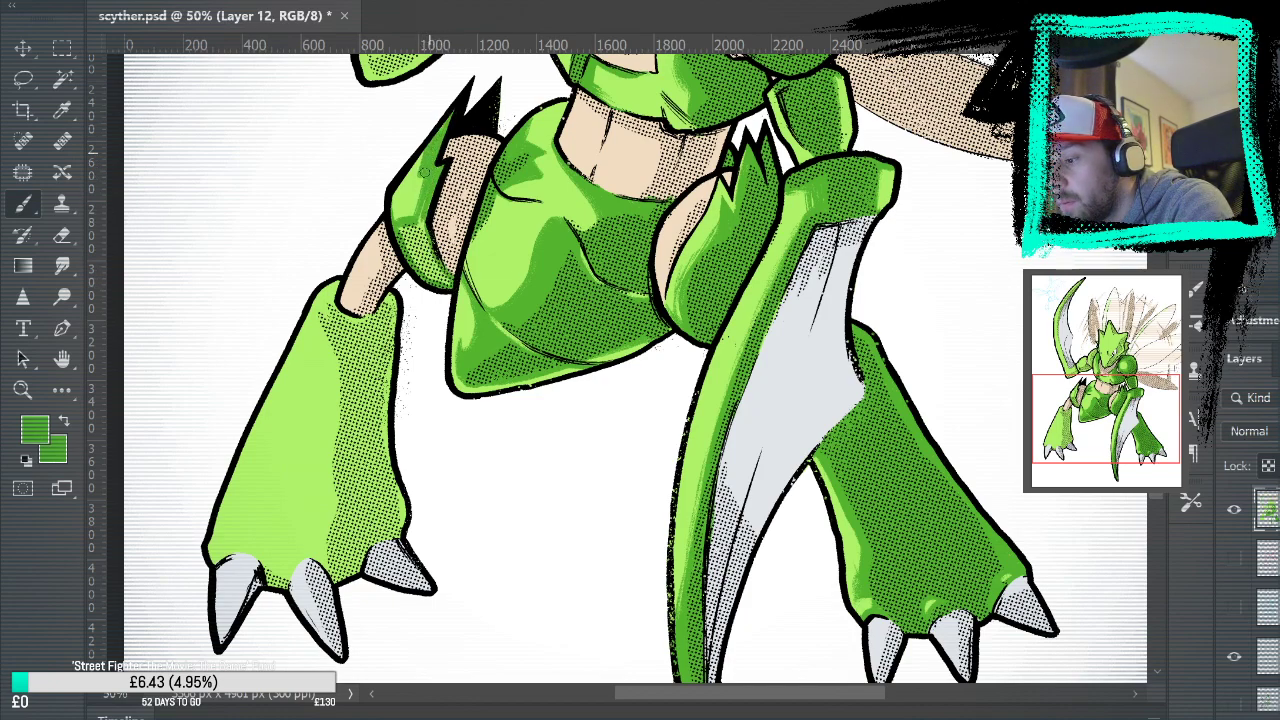
{"action": "mouse_move", "coordinate": [425, 232]}
{"action": "left_mouse_down"}
{"action": "mouse_move", "coordinate": [408, 238]}
{"action": "mouse_move", "coordinate": [414, 258]}
{"action": "mouse_move", "coordinate": [440, 278]}
{"action": "left_mouse_up"}
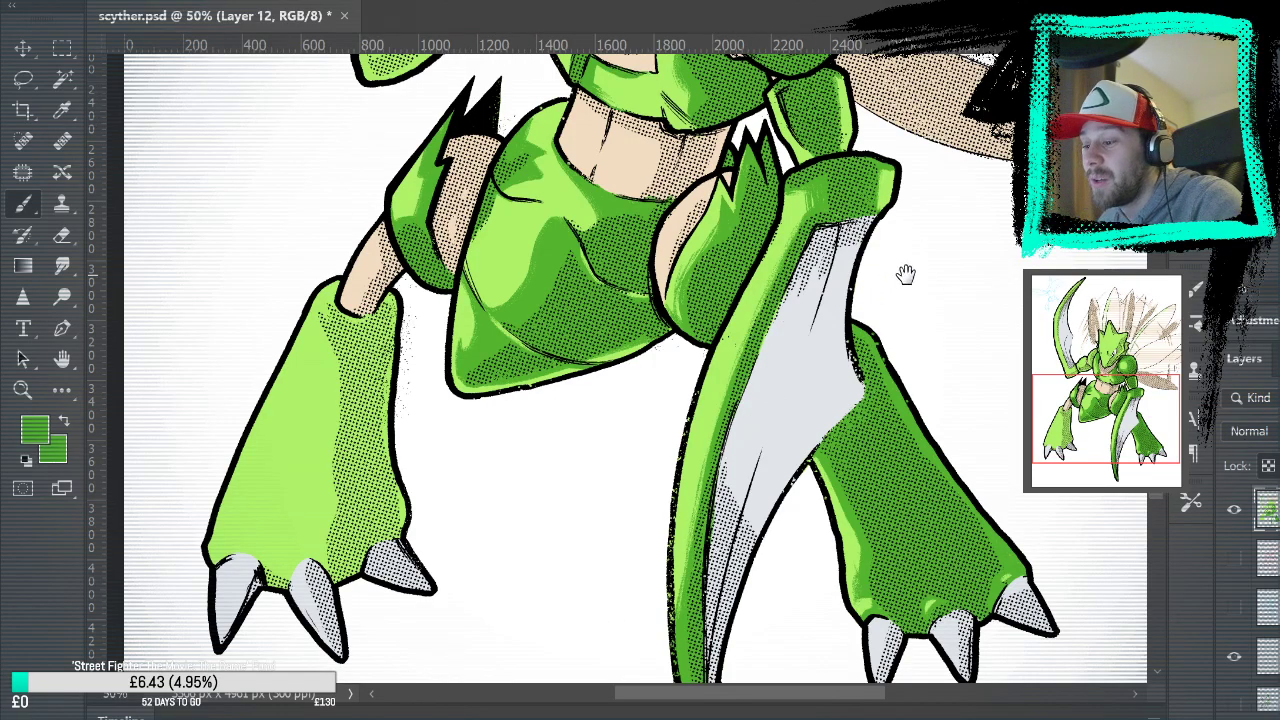
Sample light green from the spiked thigh and touch up its lit area along the shadow edge
{"action": "scroll", "coordinate": [900, 320], "scroll_direction": "left", "scroll_amount": 2}
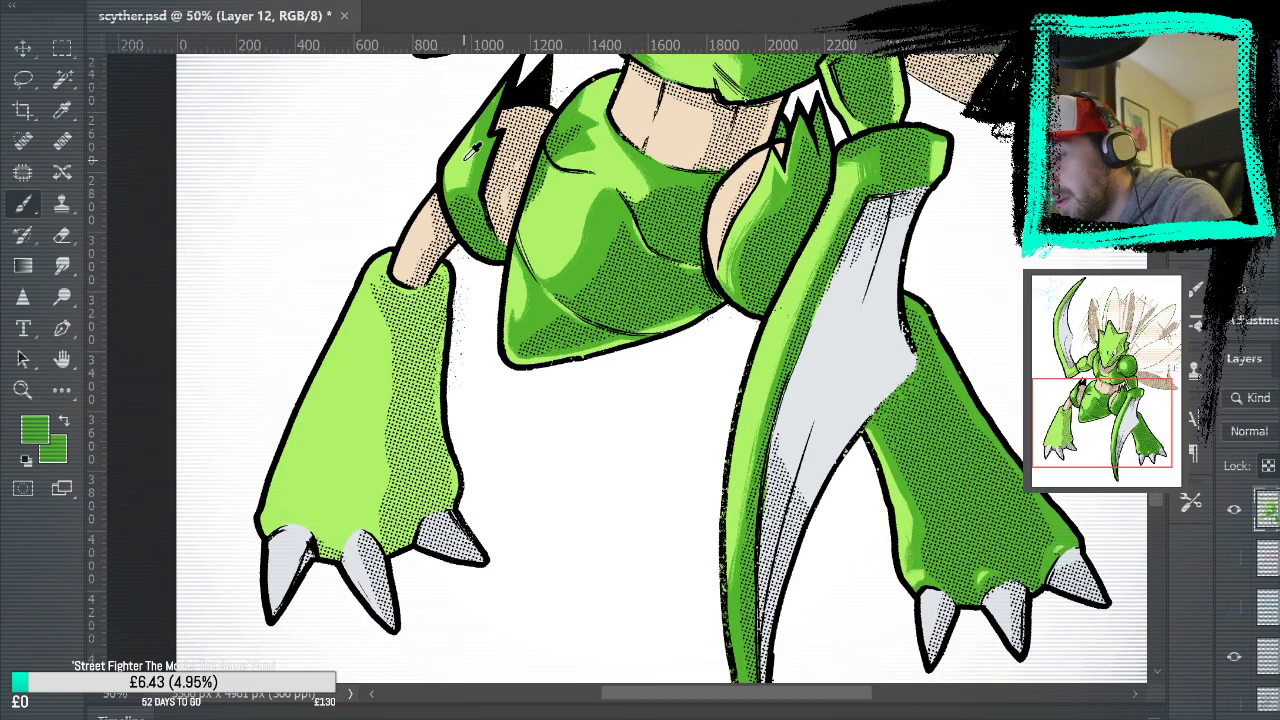
{"action": "left_click", "coordinate": [472, 155], "text": "alt"}
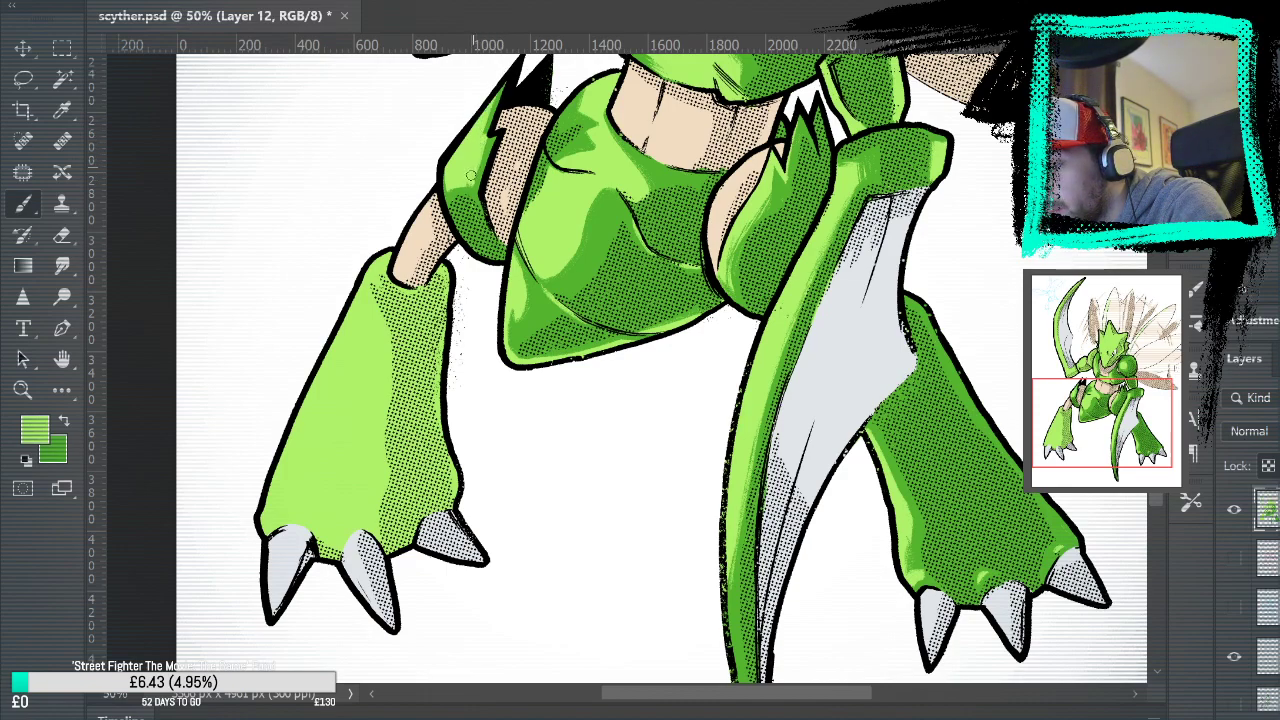
{"action": "key", "text": "z"}
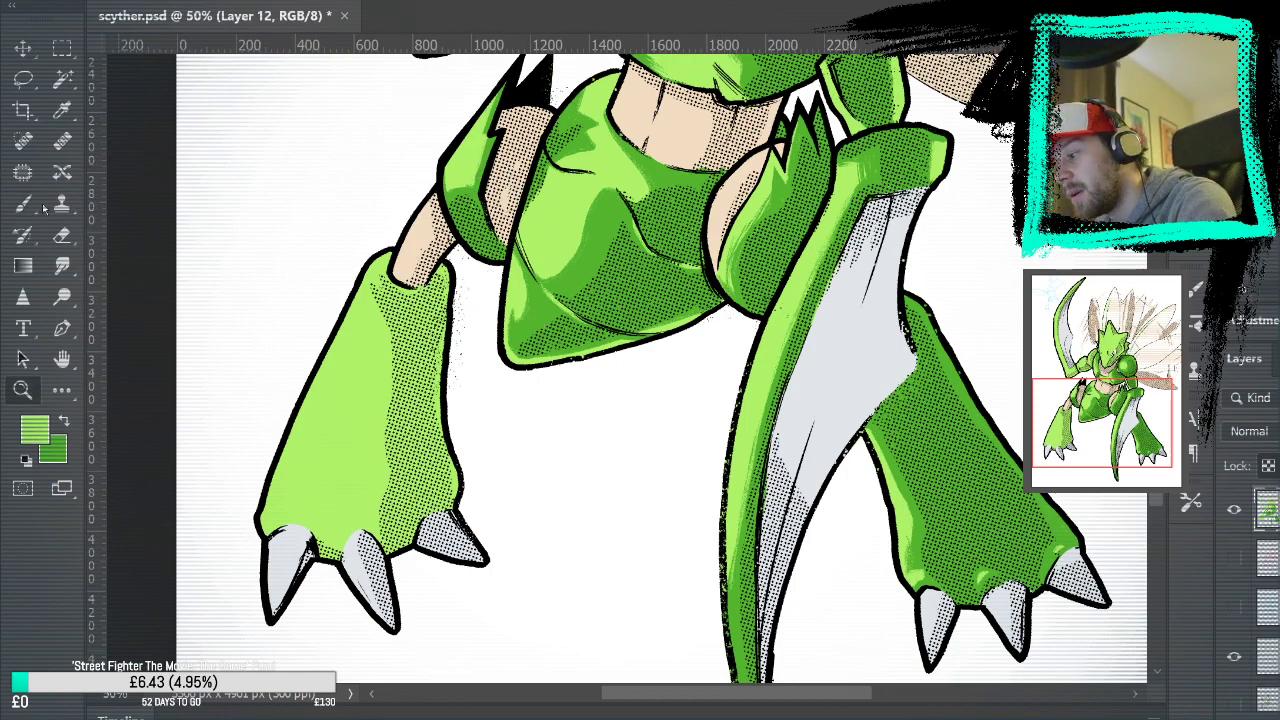
{"action": "key", "text": "b"}
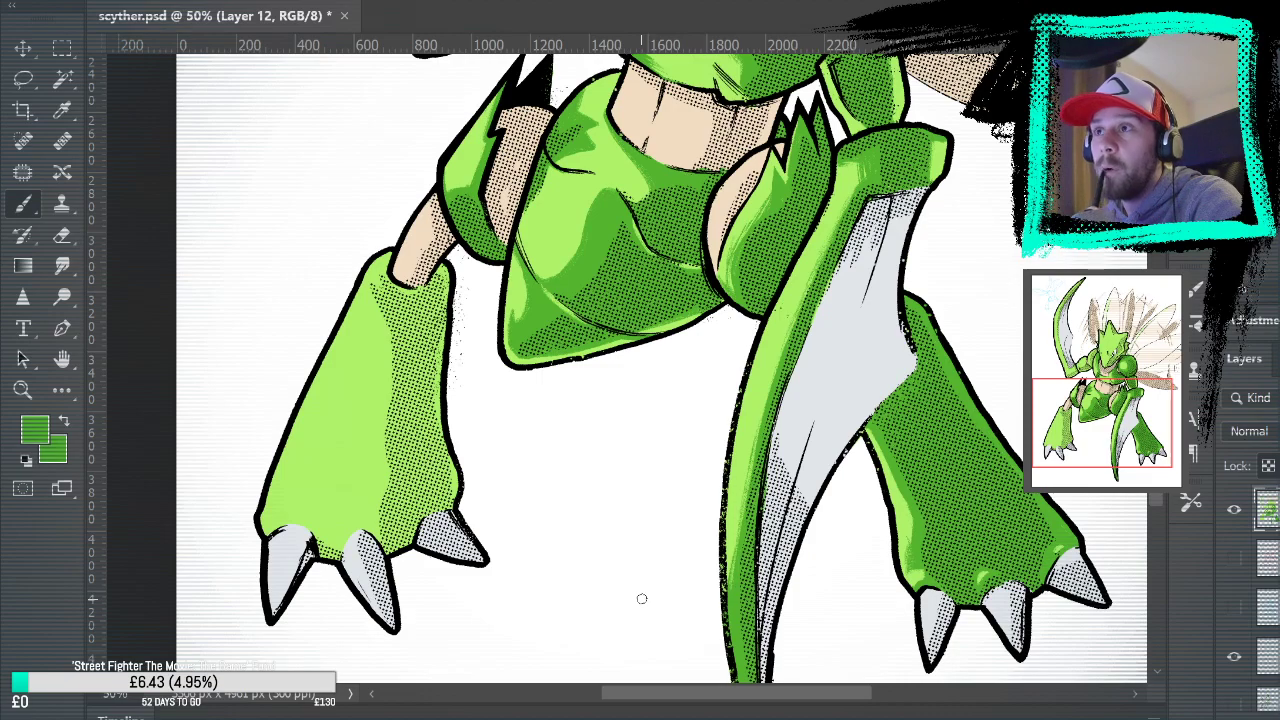
Outline the shadow on the unobstructed lower leg from the knee rim to the claws and fill it with dark green
{"action": "left_click_drag", "start_coordinate": [642, 598], "coordinate": [739, 484]}
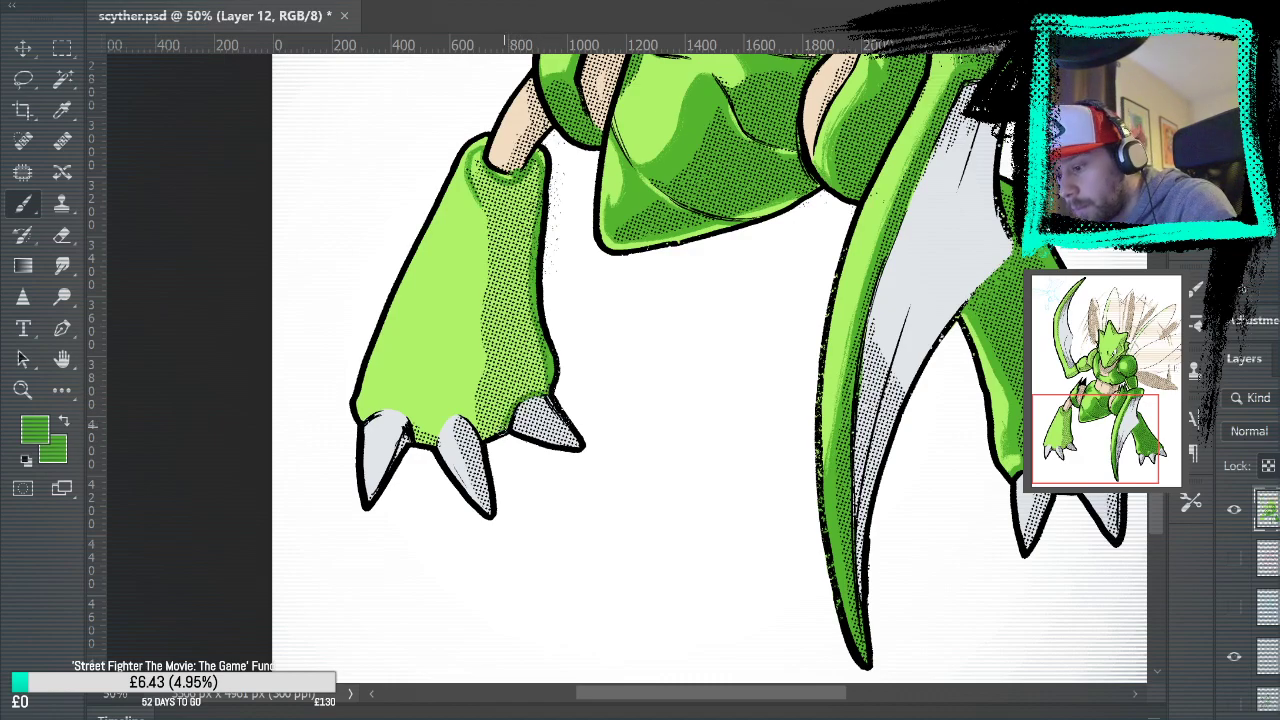
{"action": "mouse_move", "coordinate": [415, 432]}
{"action": "left_mouse_down"}
{"action": "mouse_move", "coordinate": [374, 406]}
{"action": "mouse_move", "coordinate": [424, 353]}
{"action": "mouse_move", "coordinate": [455, 286]}
{"action": "mouse_move", "coordinate": [488, 136]}
{"action": "left_mouse_up"}
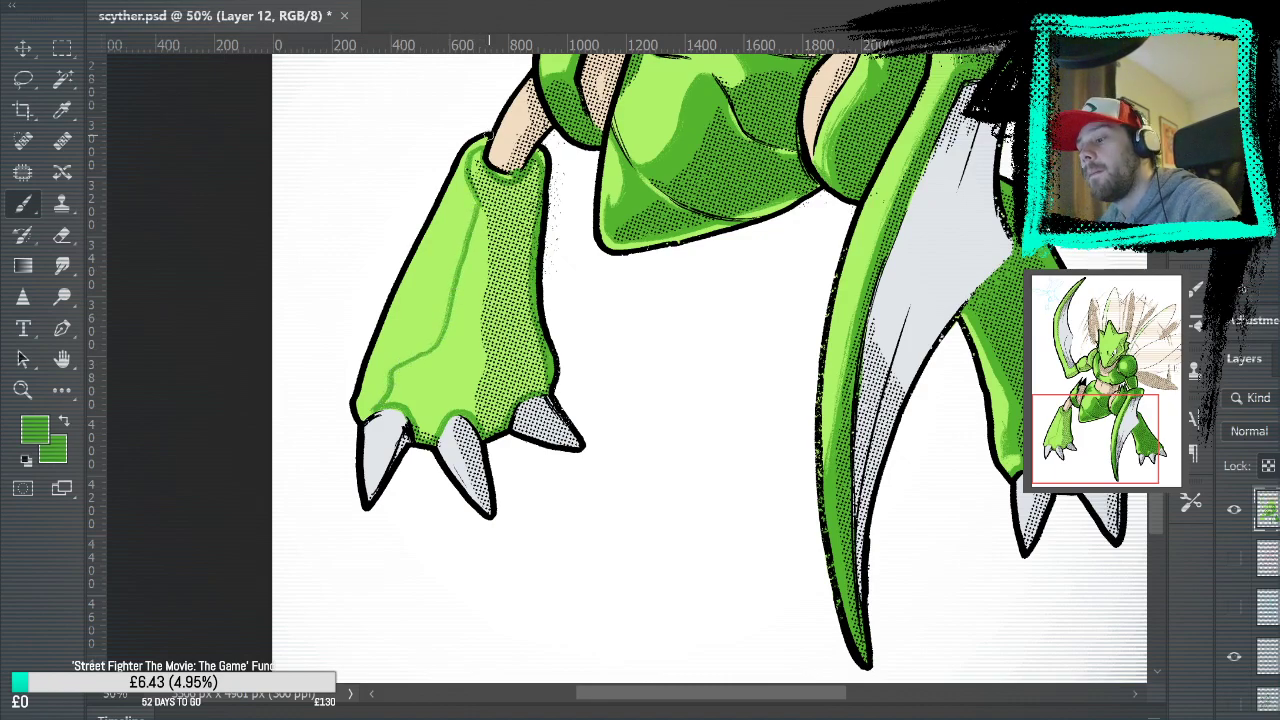
{"action": "left_click", "coordinate": [62, 390]}
{"action": "left_click", "coordinate": [487, 375]}
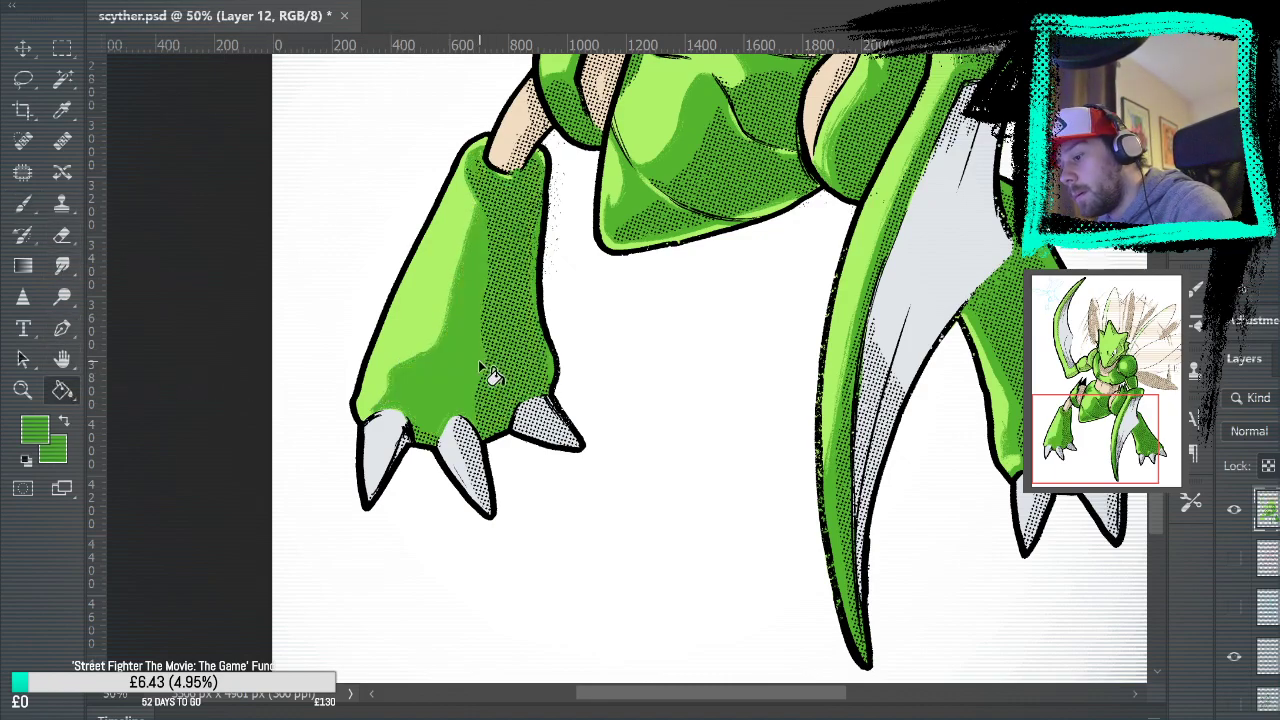
Smooth the shadow edge along that lower leg with dark green strokes and sample its light green for touch-ups
{"action": "left_click", "coordinate": [23, 203]}
{"action": "left_click_drag", "start_coordinate": [393, 381], "coordinate": [448, 328]}
{"action": "left_click_drag", "start_coordinate": [472, 238], "coordinate": [479, 202]}
{"action": "left_click", "coordinate": [424, 303], "text": "alt"}
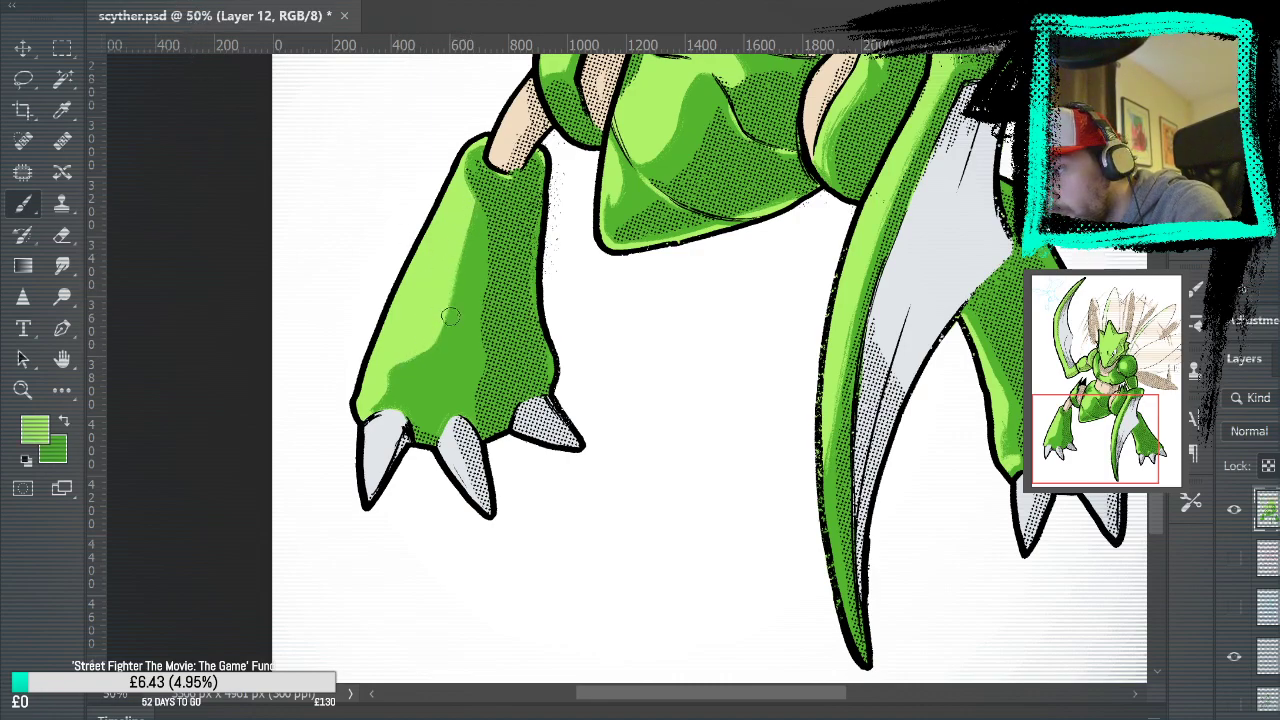
Blend light green strokes along the shadow edge of the unobstructed lower leg and sample its dark green
{"action": "mouse_move", "coordinate": [435, 333]}
{"action": "left_mouse_down"}
{"action": "mouse_move", "coordinate": [472, 203]}
{"action": "mouse_move", "coordinate": [439, 343]}
{"action": "mouse_move", "coordinate": [474, 222]}
{"action": "mouse_move", "coordinate": [448, 332]}
{"action": "mouse_move", "coordinate": [426, 344]}
{"action": "mouse_move", "coordinate": [455, 261]}
{"action": "left_mouse_up"}
{"action": "left_click", "coordinate": [447, 365], "text": "alt"}
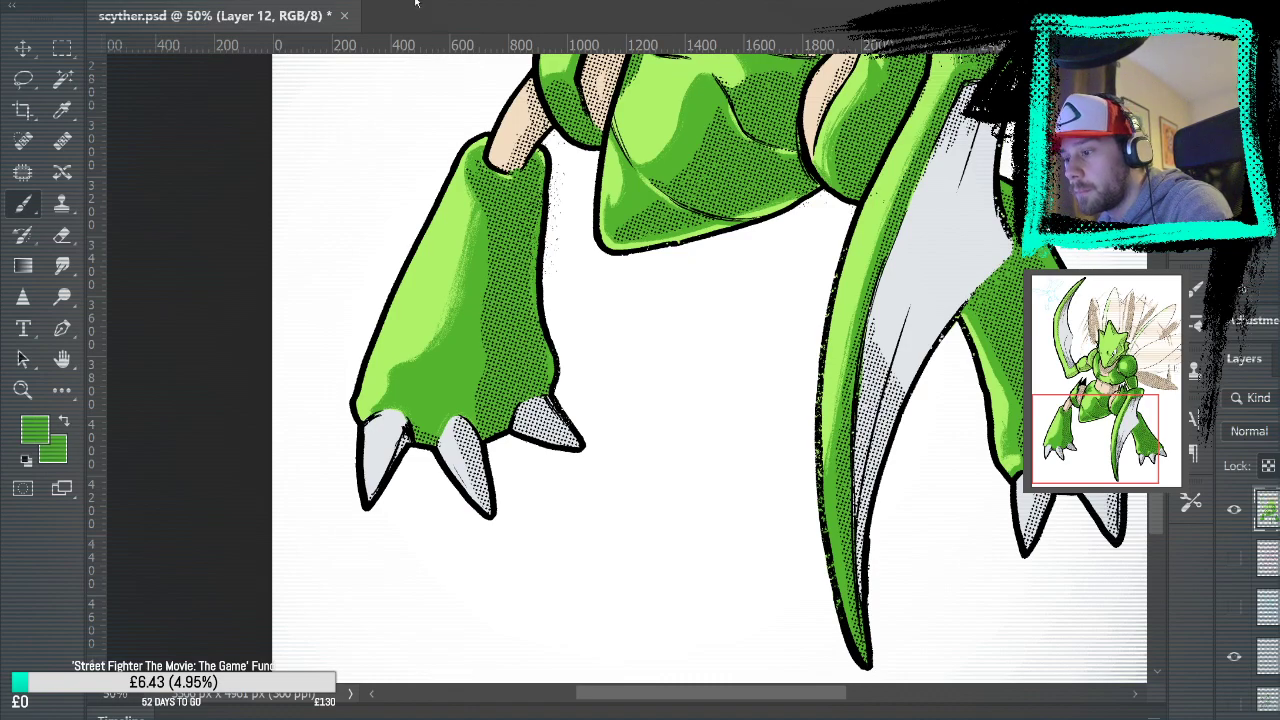
{"action": "key", "text": "ctrl+0"}
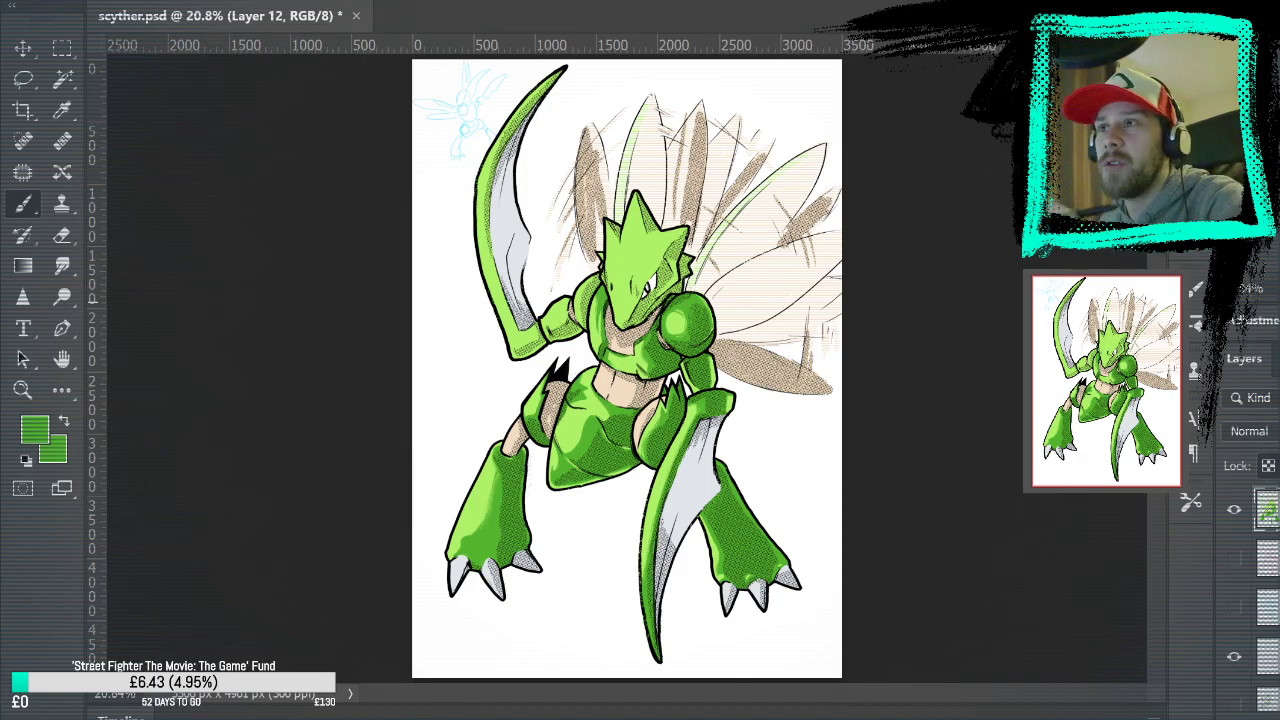
Paint dark green shading on the forearm beside the raised scythe, along its underside and near the elbow joint
{"action": "key", "text": "z"}
{"action": "left_click", "coordinate": [553, 292]}
{"action": "left_click", "coordinate": [553, 292]}
{"action": "left_click", "coordinate": [634, 296]}
{"action": "left_click", "coordinate": [622, 331]}
{"action": "key", "text": "b"}
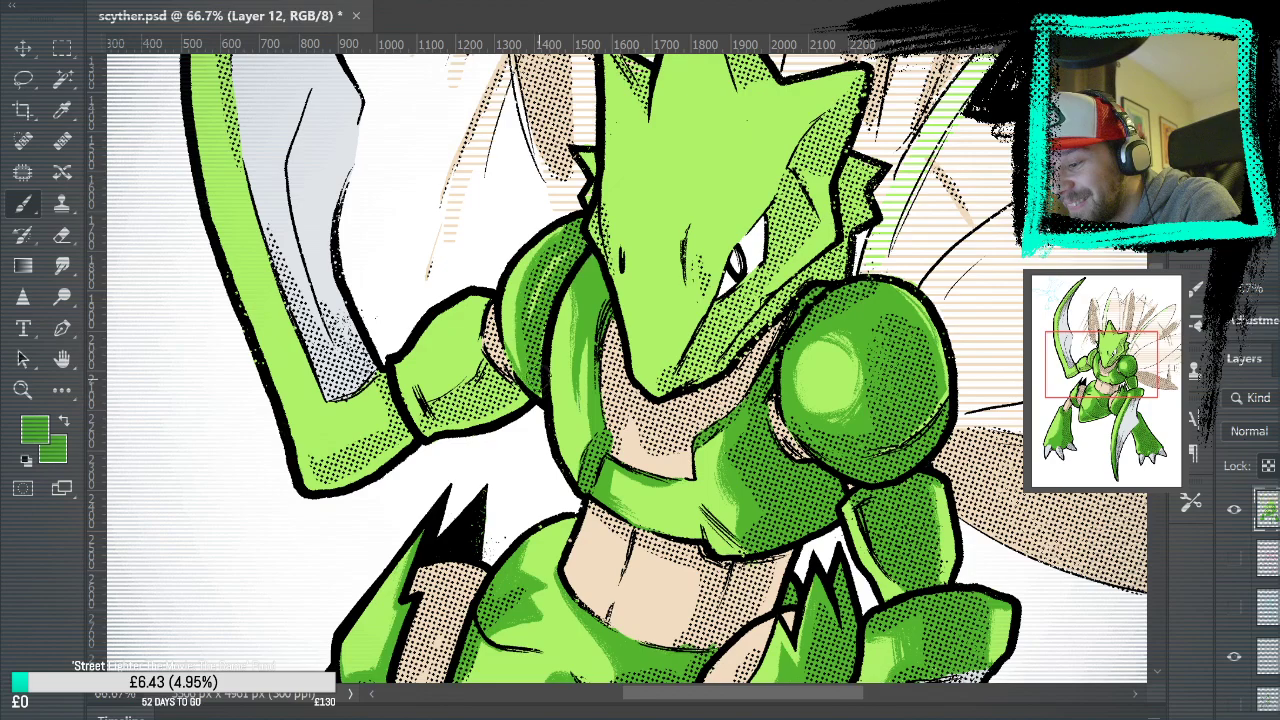
{"action": "left_click_drag", "start_coordinate": [775, 478], "coordinate": [838, 411]}
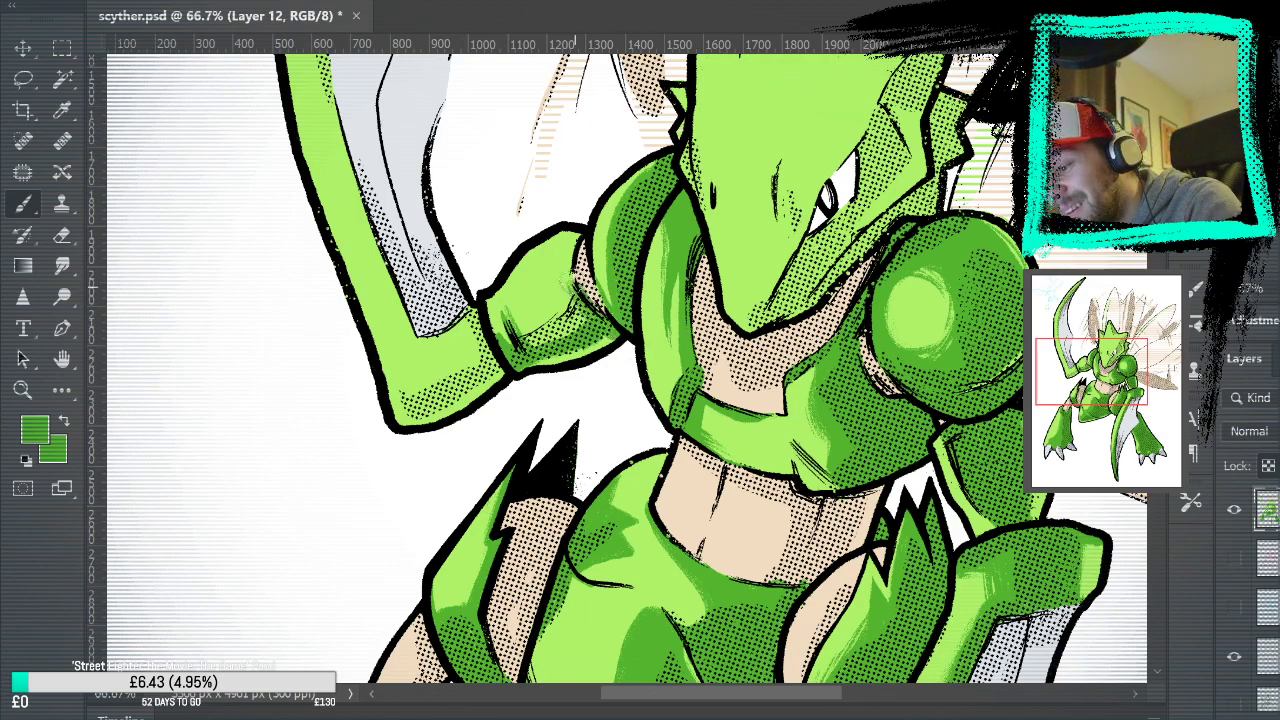
{"action": "left_click_drag", "start_coordinate": [566, 280], "coordinate": [534, 330]}
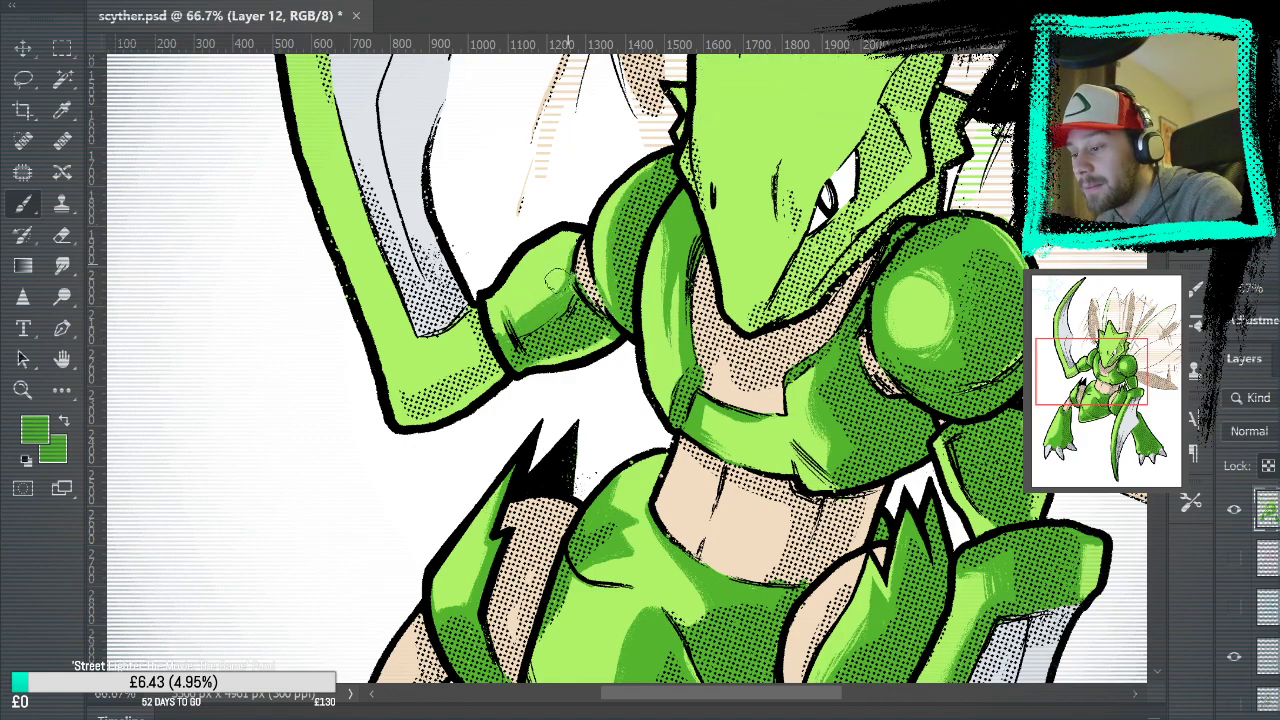
Blend the forearm's shadow edge by alternating strokes of sampled light and dark green
{"action": "mouse_move", "coordinate": [577, 247]}
{"action": "left_mouse_down"}
{"action": "mouse_move", "coordinate": [560, 313]}
{"action": "mouse_move", "coordinate": [522, 314]}
{"action": "mouse_move", "coordinate": [534, 309]}
{"action": "left_mouse_up"}
{"action": "left_click", "coordinate": [545, 268], "text": "alt"}
{"action": "left_click", "coordinate": [556, 304], "text": "alt"}
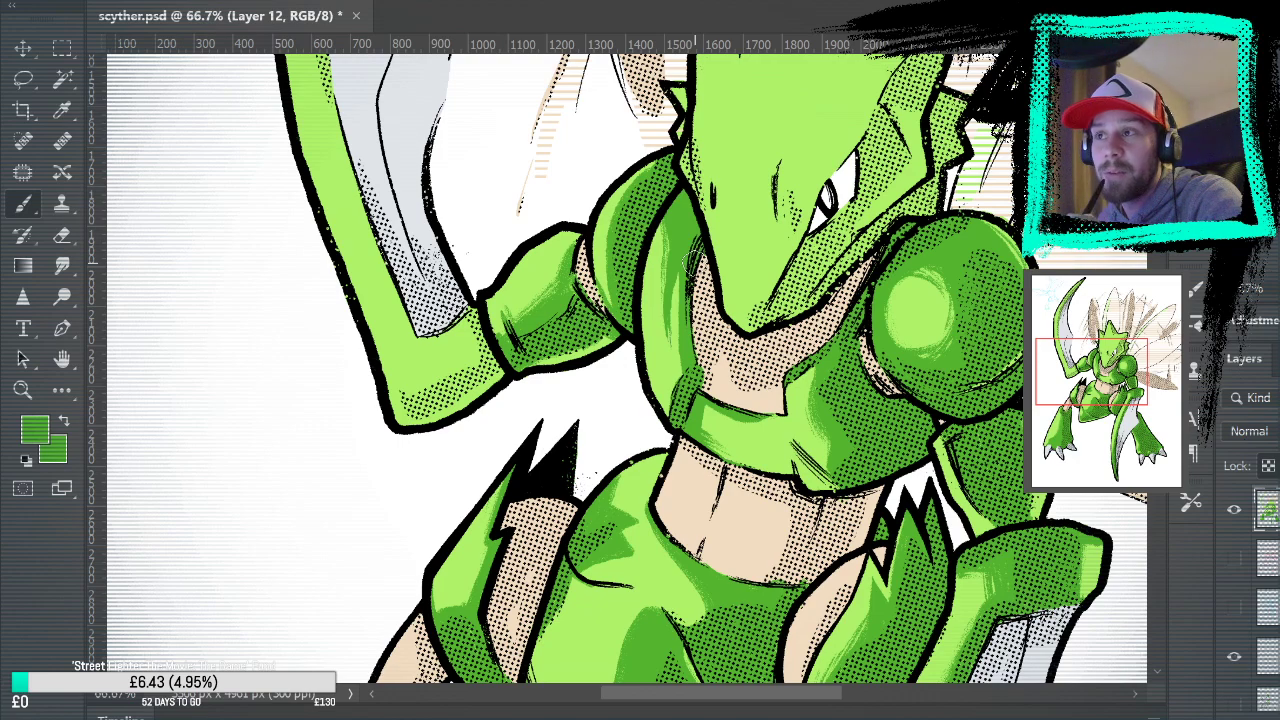
{"action": "left_click", "coordinate": [563, 278], "text": "alt"}
{"action": "left_click_drag", "start_coordinate": [540, 362], "coordinate": [620, 316]}
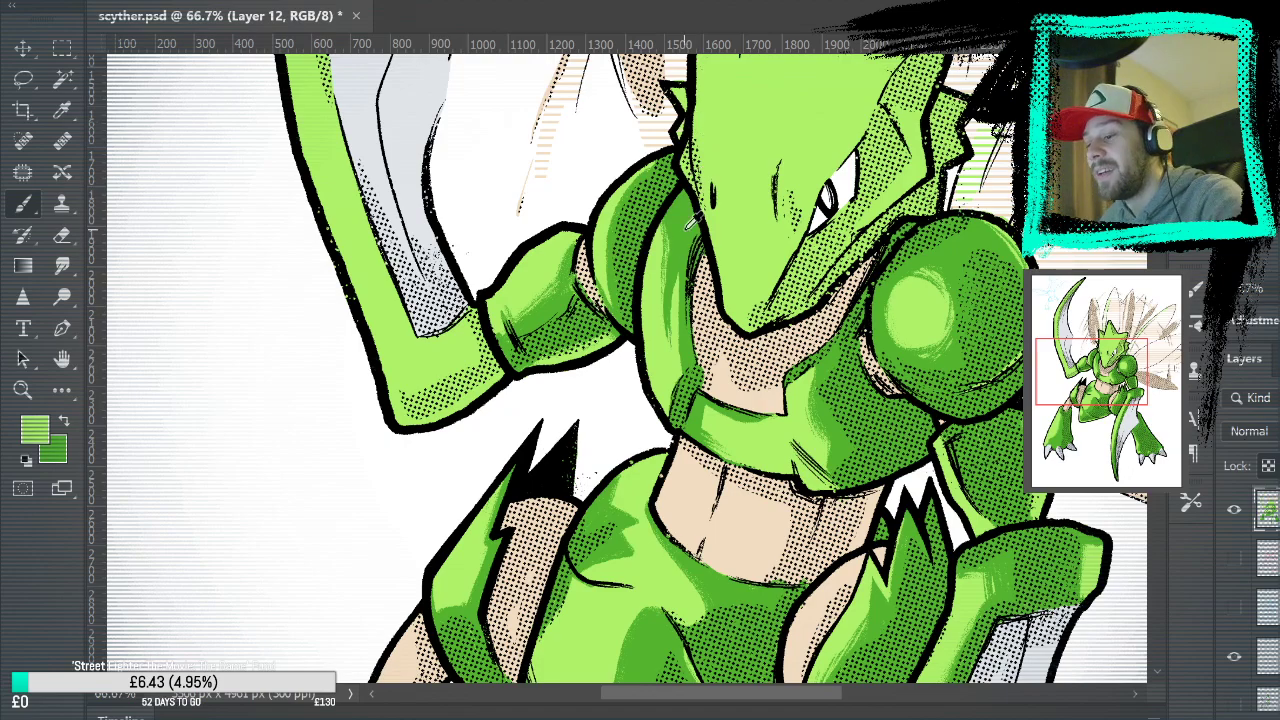
{"action": "left_click_drag", "start_coordinate": [735, 516], "coordinate": [830, 536]}
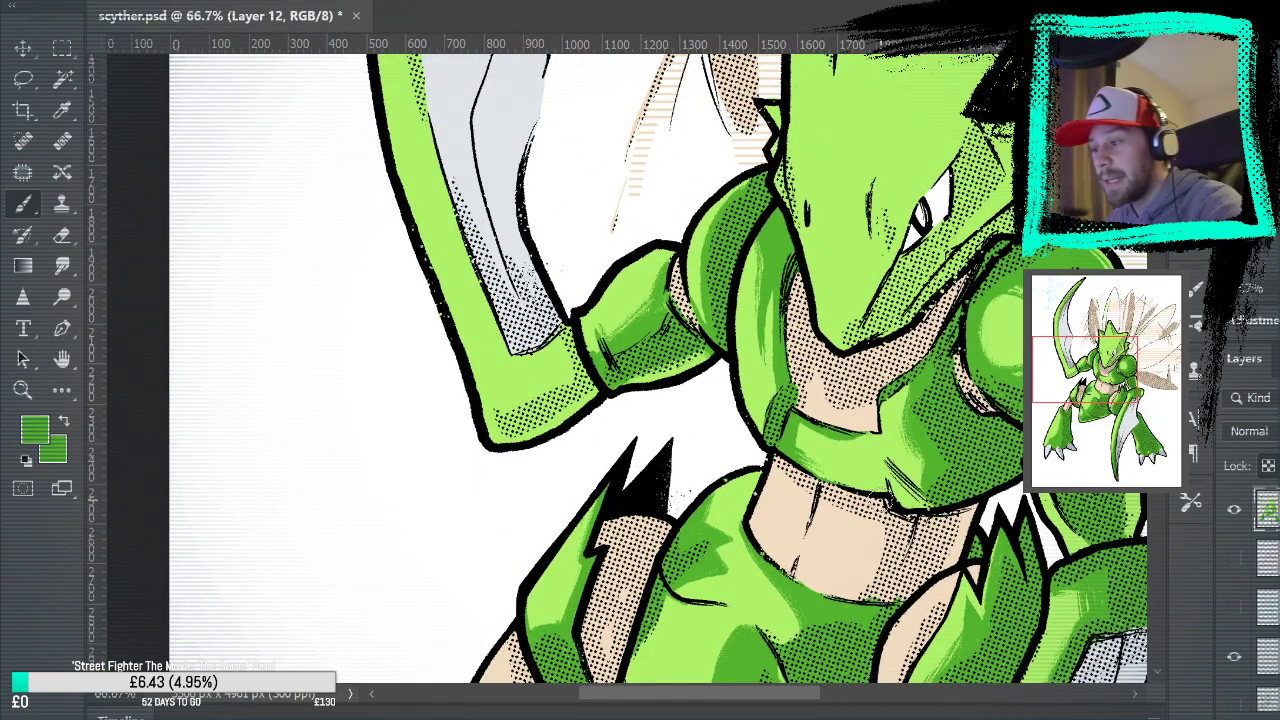
Shade the base and outer edge of the raised scythe's green arm with dark green
{"action": "key", "text": "ctrl+0"}
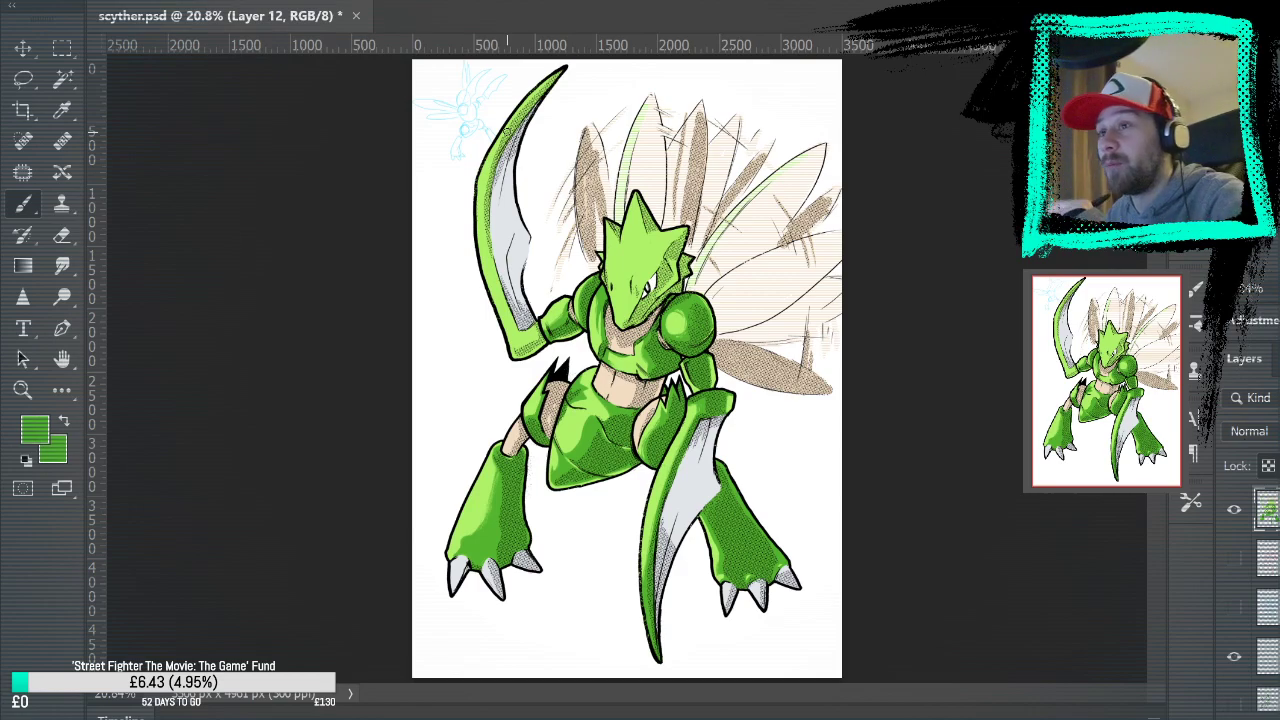
{"action": "key", "text": "z"}
{"action": "left_click", "coordinate": [538, 412]}
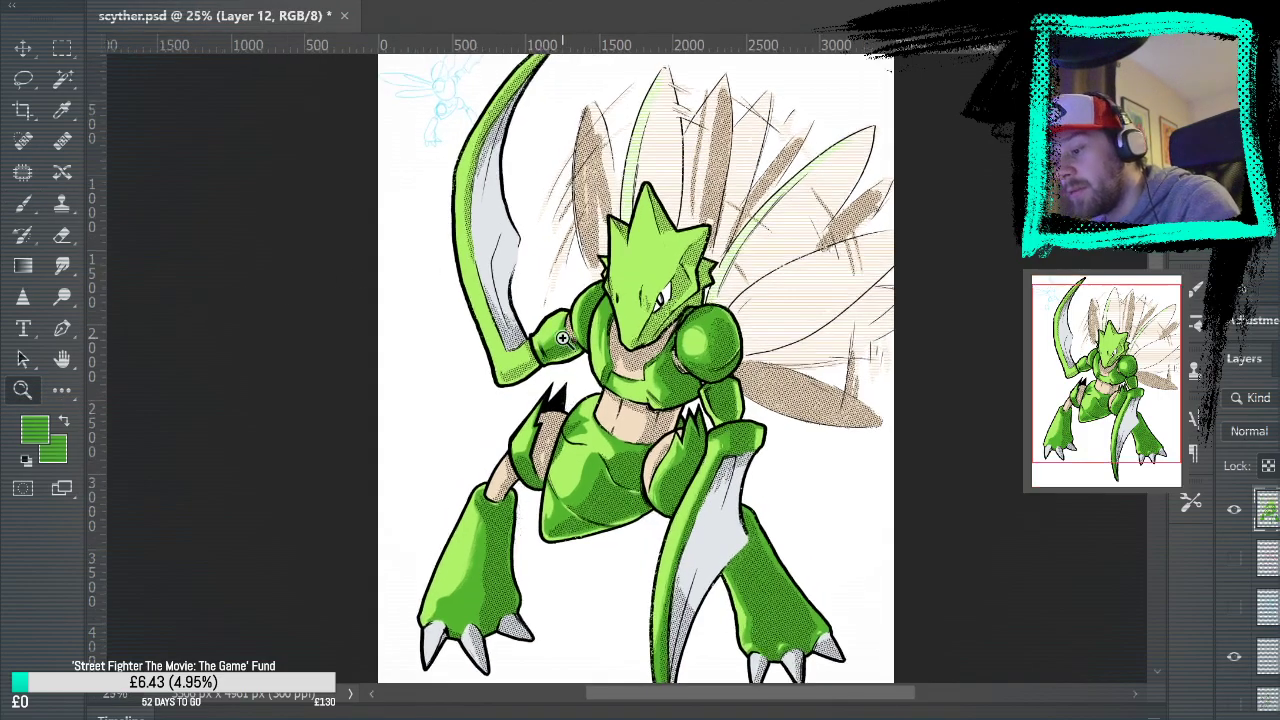
{"action": "left_click", "coordinate": [538, 412]}
{"action": "left_click", "coordinate": [538, 412]}
{"action": "left_click", "coordinate": [580, 428]}
{"action": "key", "text": "b"}
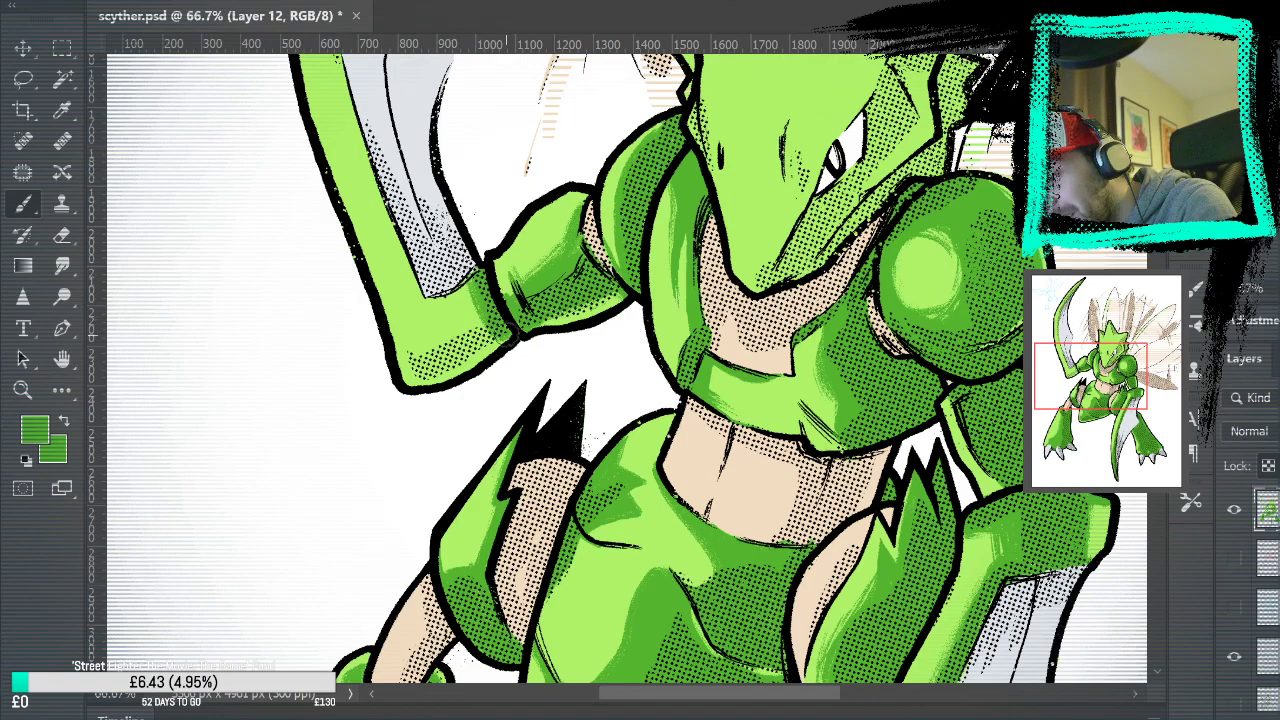
{"action": "mouse_move", "coordinate": [908, 340]}
{"action": "left_mouse_down"}
{"action": "mouse_move", "coordinate": [823, 443]}
{"action": "mouse_move", "coordinate": [1005, 292]}
{"action": "left_mouse_up"}
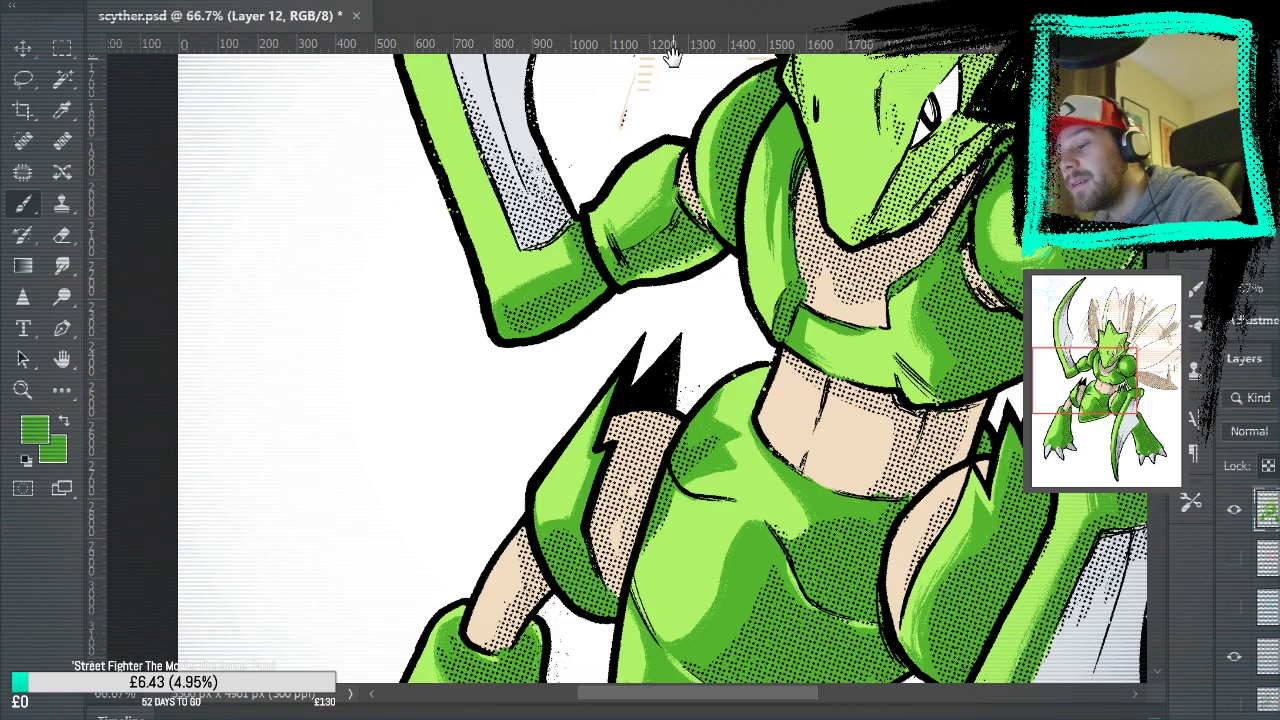
{"action": "left_click_drag", "start_coordinate": [738, 295], "coordinate": [845, 505]}
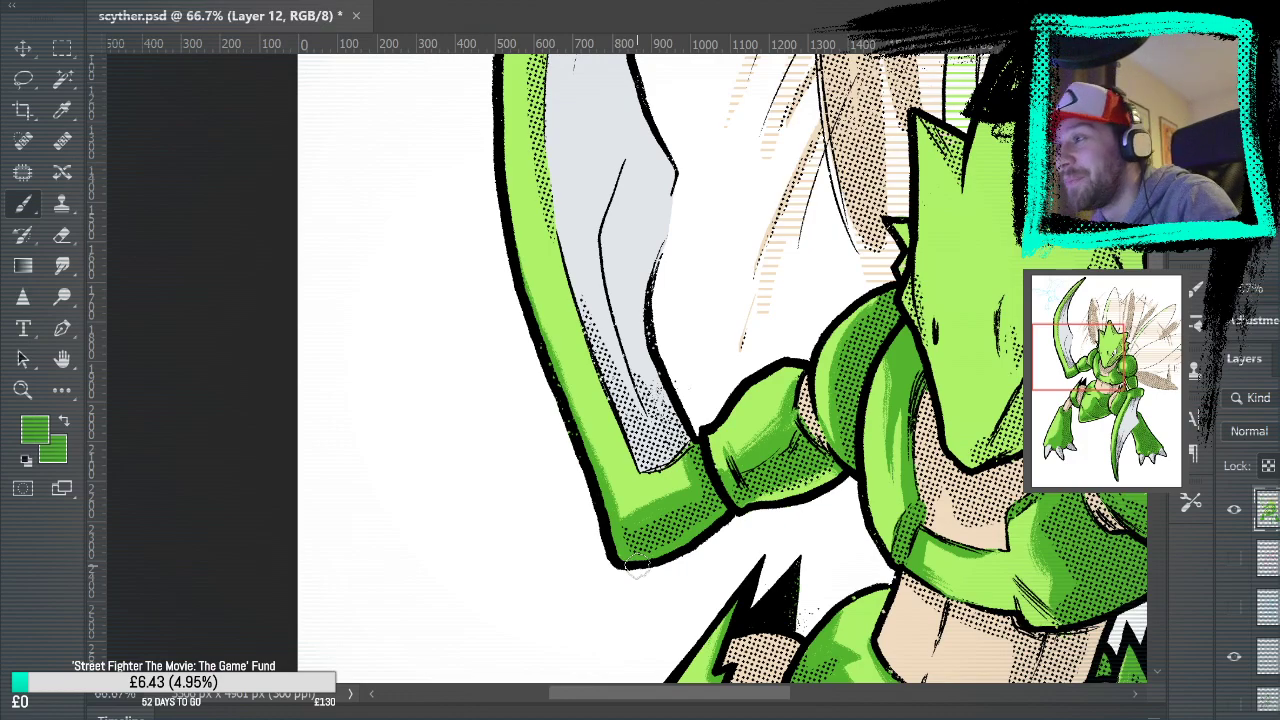
{"action": "left_click_drag", "start_coordinate": [572, 243], "coordinate": [577, 338]}
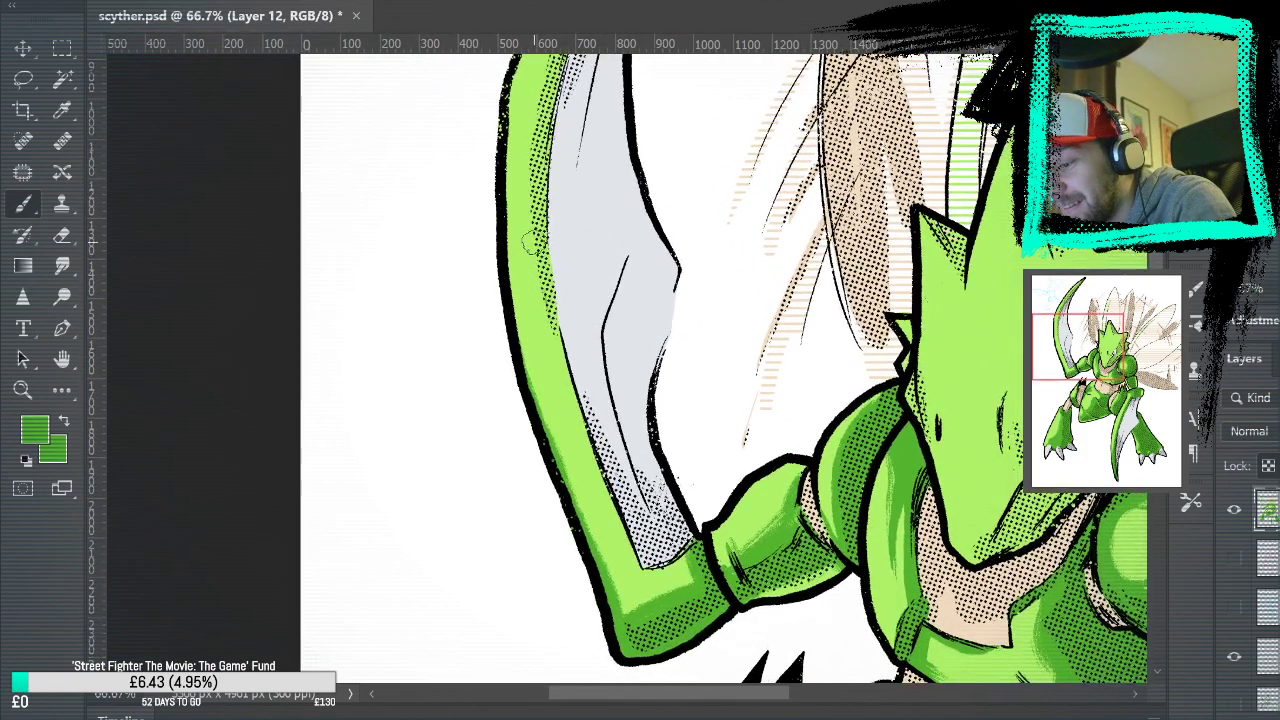
{"action": "left_click_drag", "start_coordinate": [818, 458], "coordinate": [596, 403]}
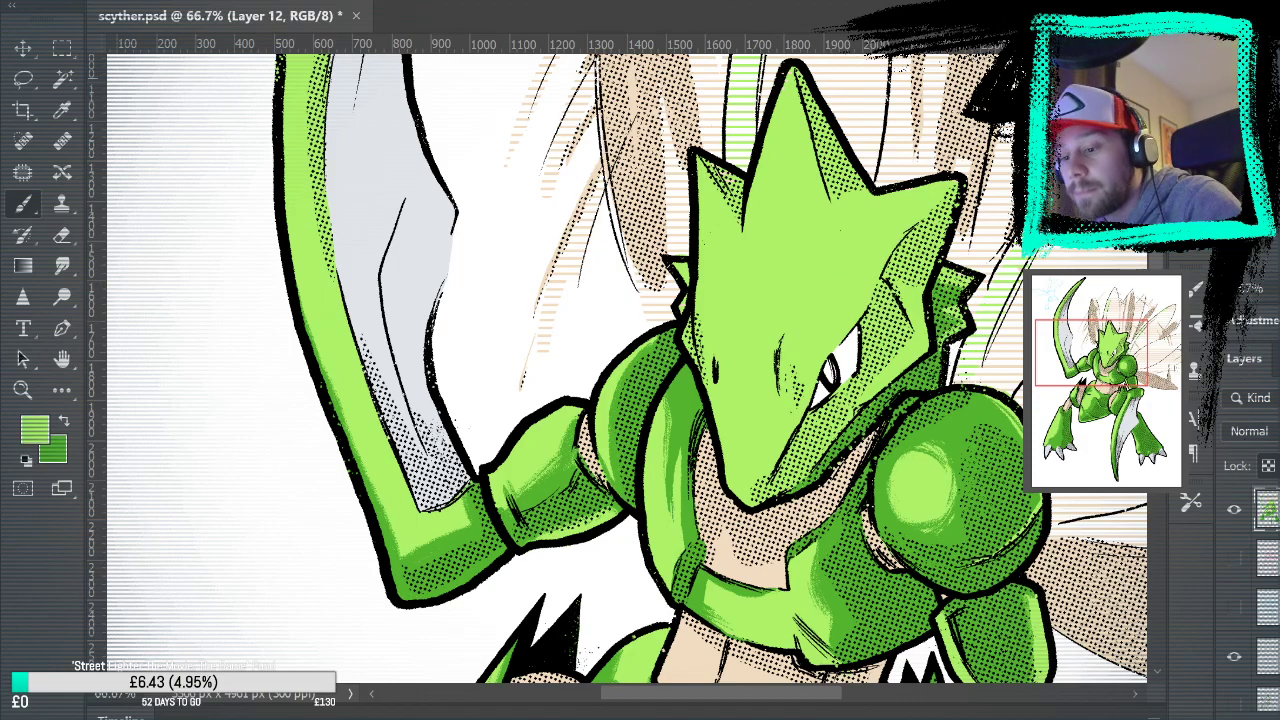
Shade the snout, cheek and area around the eye with dark green, and save the document
{"action": "left_click_drag", "start_coordinate": [985, 385], "coordinate": [990, 247]}
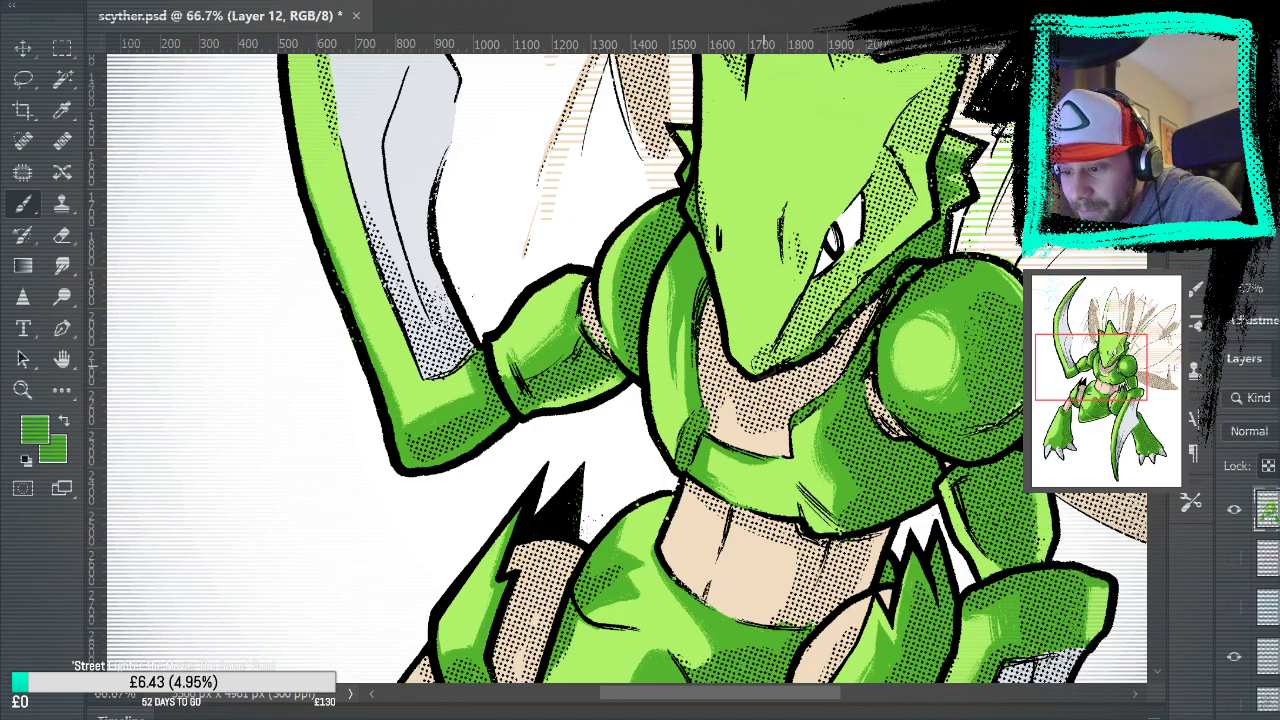
{"action": "mouse_move", "coordinate": [762, 330]}
{"action": "left_mouse_down"}
{"action": "mouse_move", "coordinate": [788, 300]}
{"action": "mouse_move", "coordinate": [797, 200]}
{"action": "mouse_move", "coordinate": [790, 325]}
{"action": "left_mouse_up"}
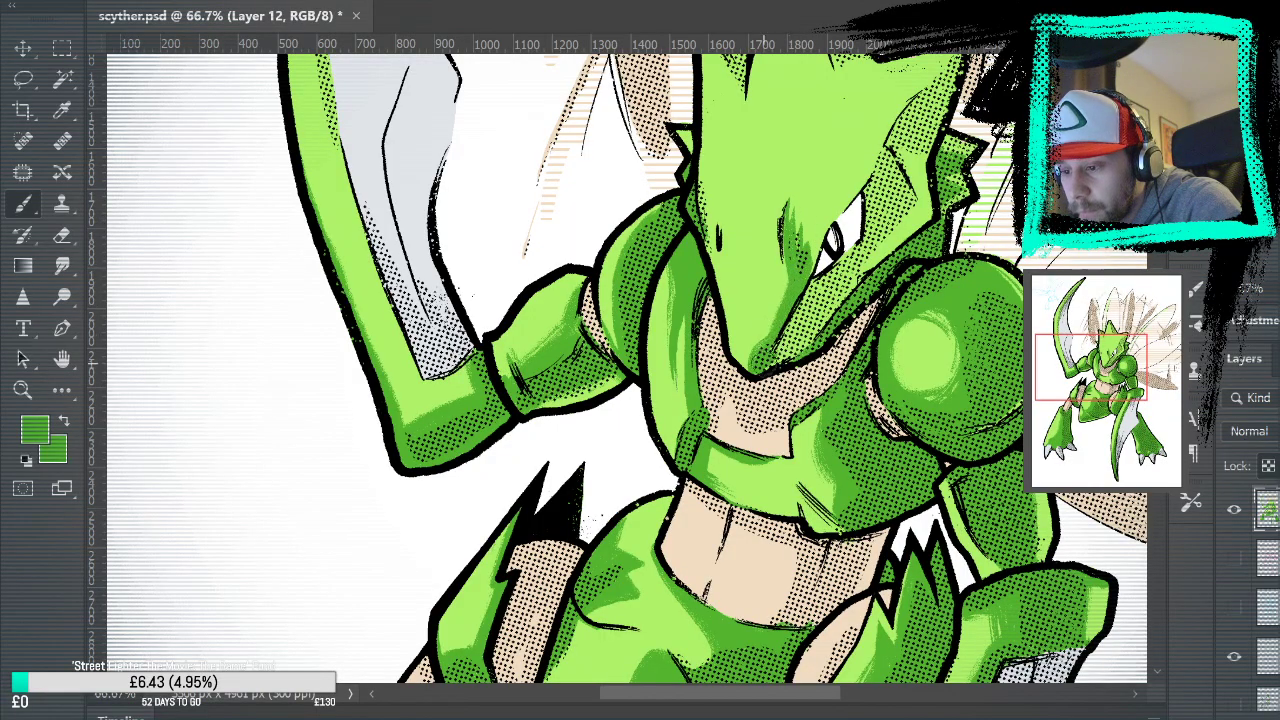
{"action": "mouse_move", "coordinate": [867, 373]}
{"action": "left_mouse_down"}
{"action": "mouse_move", "coordinate": [703, 519]}
{"action": "mouse_move", "coordinate": [712, 553]}
{"action": "mouse_move", "coordinate": [790, 420]}
{"action": "left_mouse_up"}
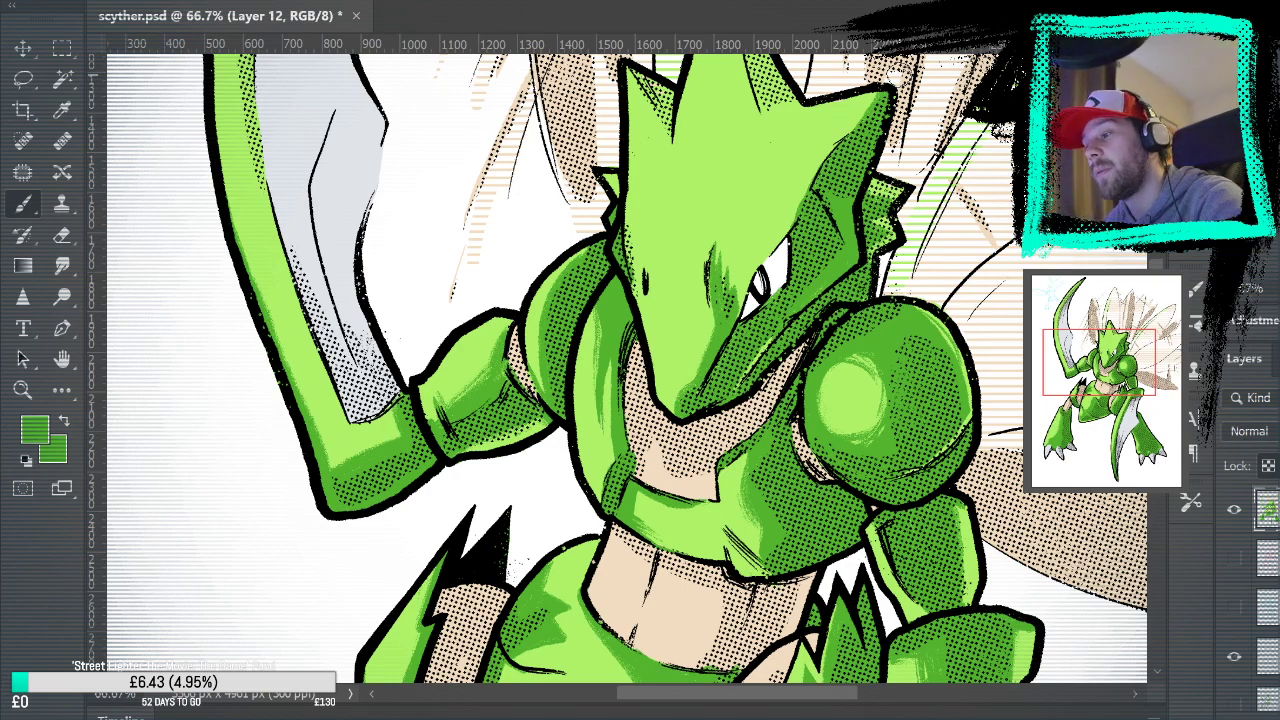
{"action": "key", "text": "ctrl+0"}
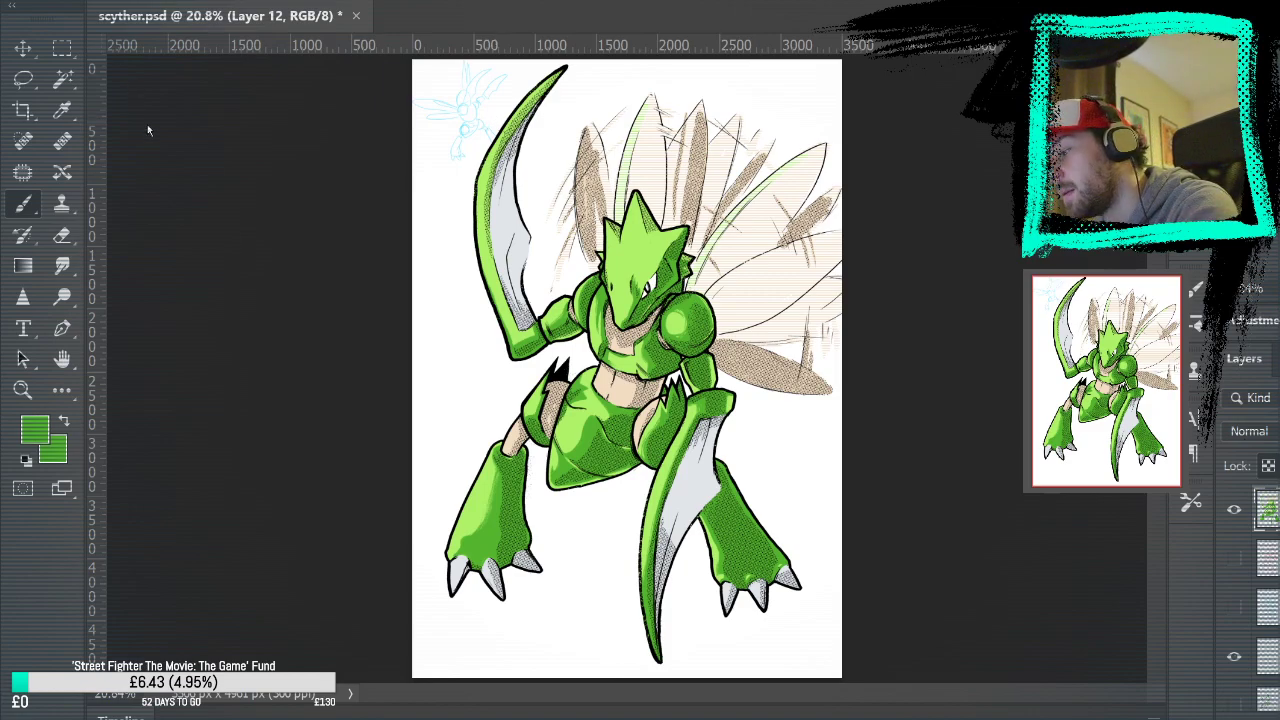
{"action": "key", "text": "ctrl+s"}
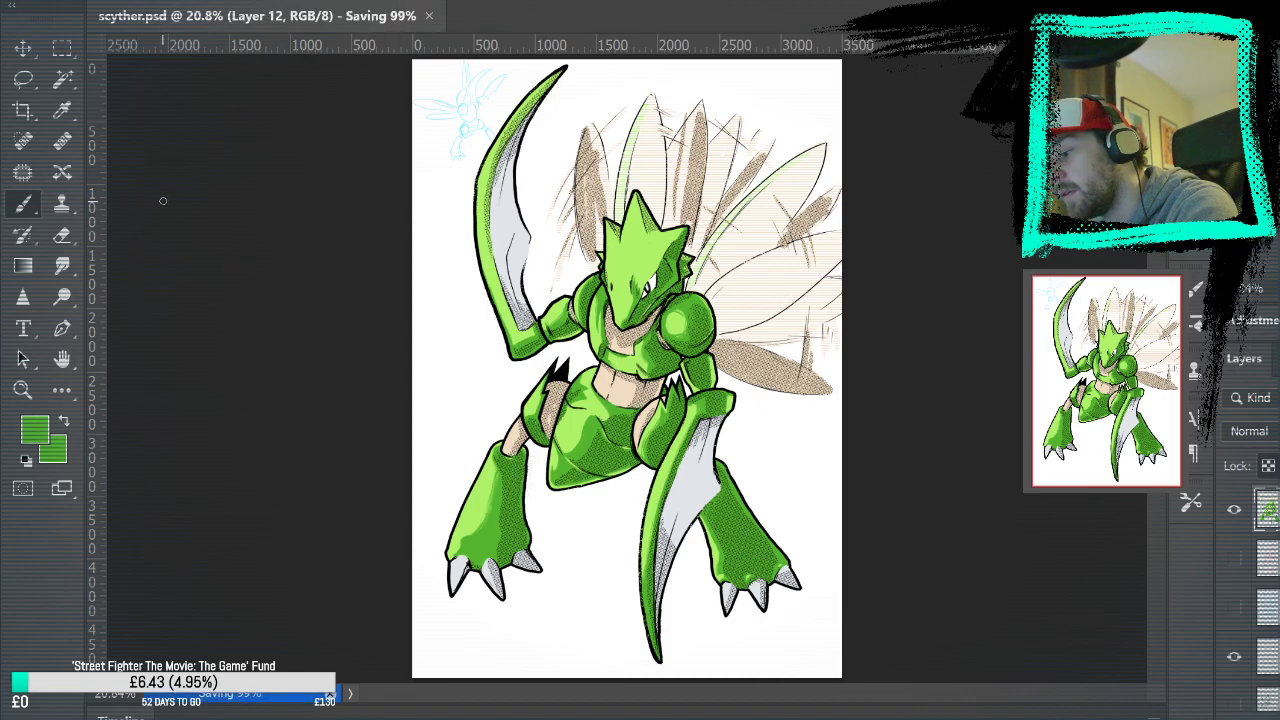
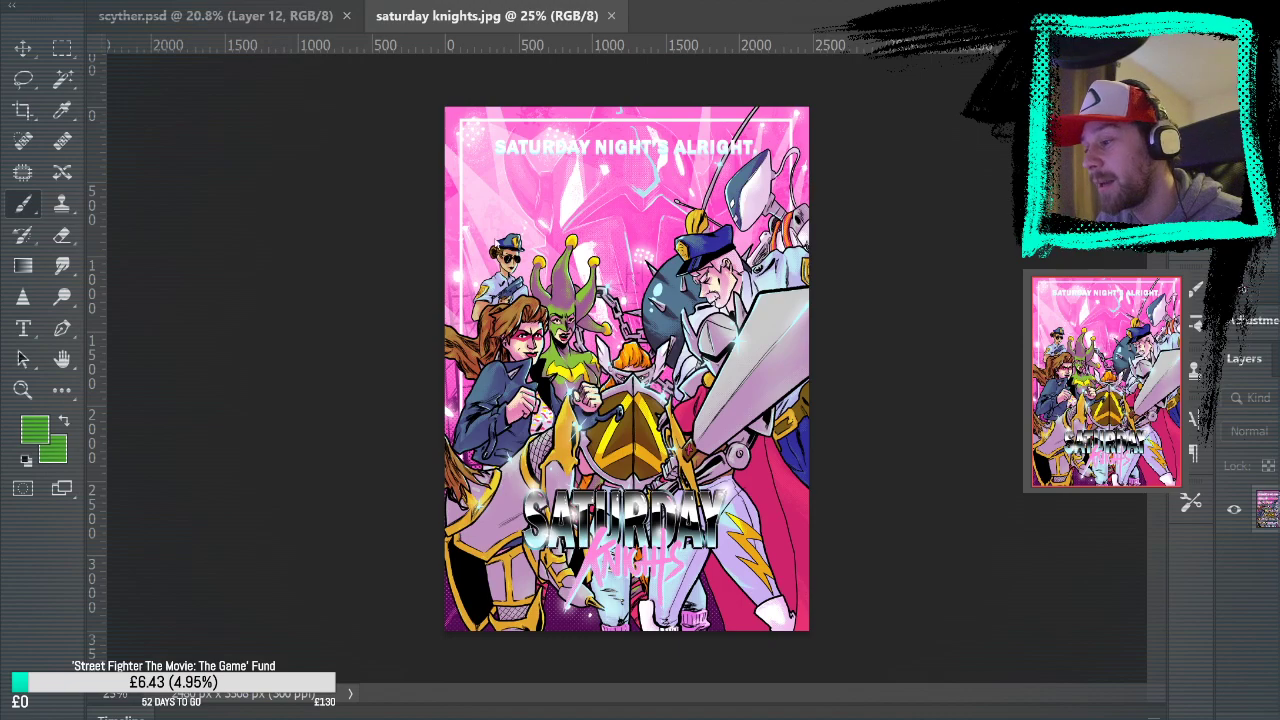
Look over saturday knights.jpg and perseus.jpg, closing each file after viewing it
{"action": "key", "text": "ctrl+0"}
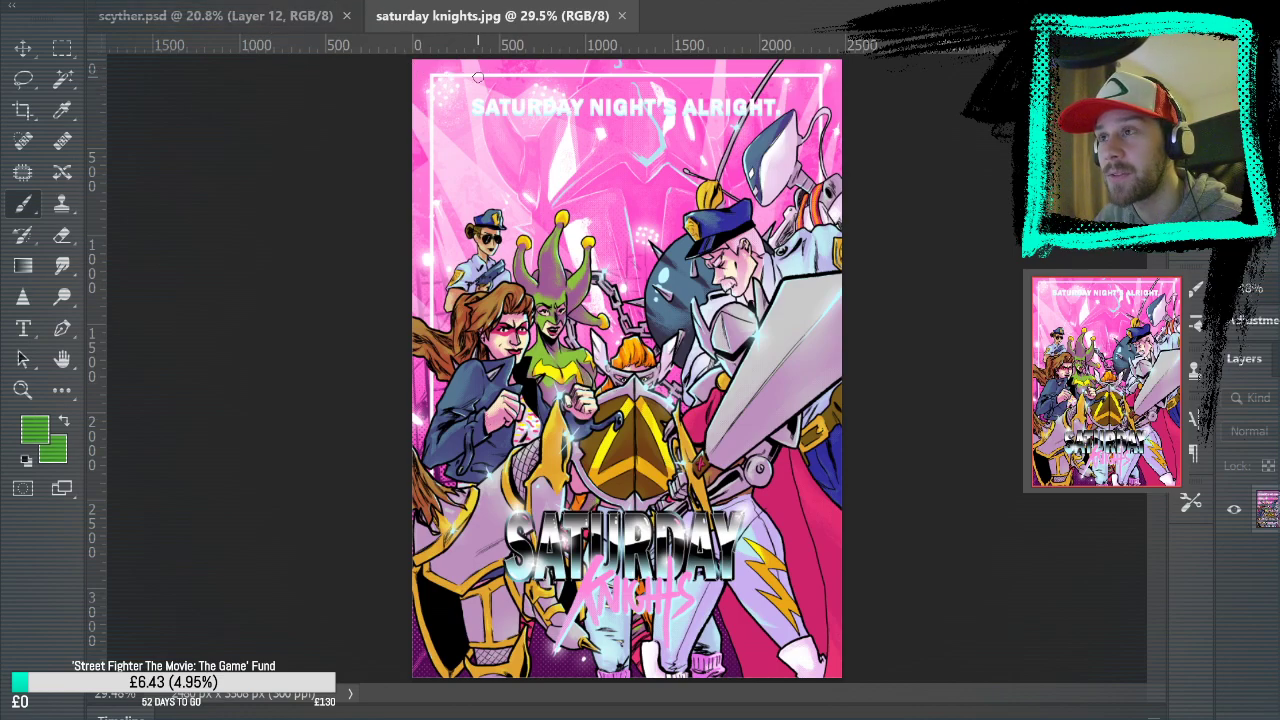
{"action": "left_click", "coordinate": [621, 16]}
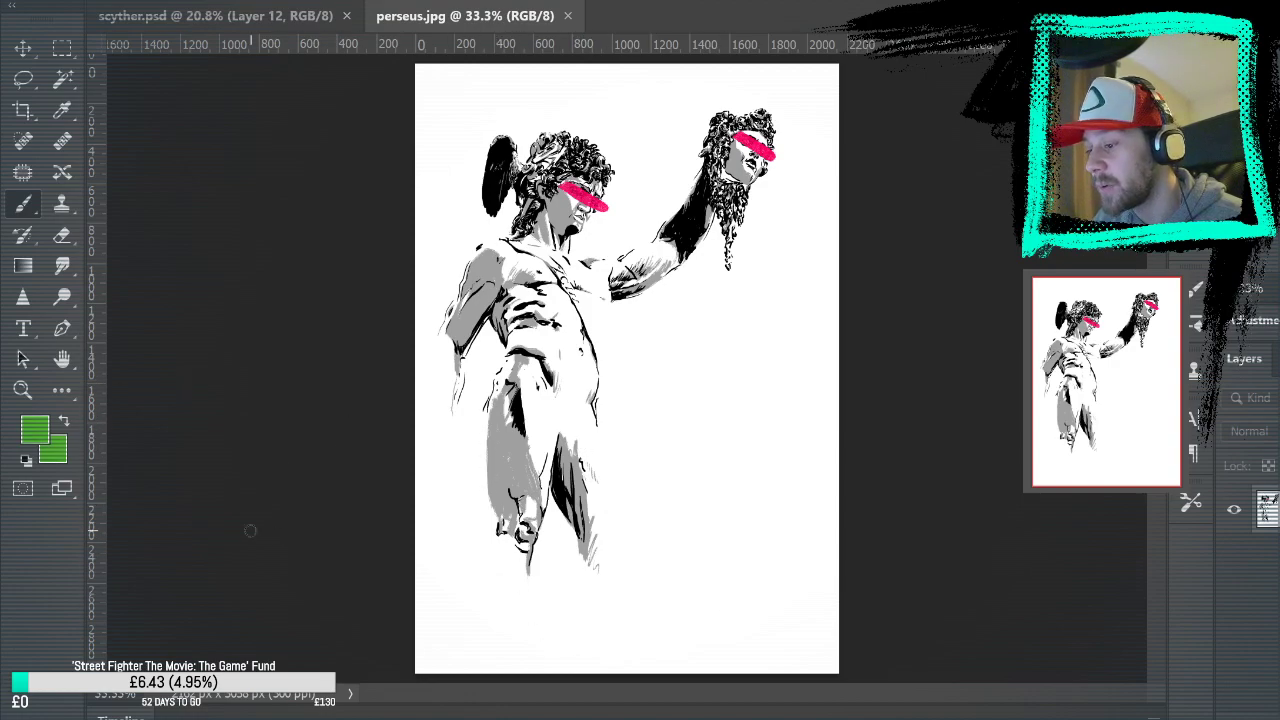
{"action": "left_click", "coordinate": [23, 389]}
{"action": "left_click", "coordinate": [645, 340]}
{"action": "left_click", "coordinate": [630, 335]}
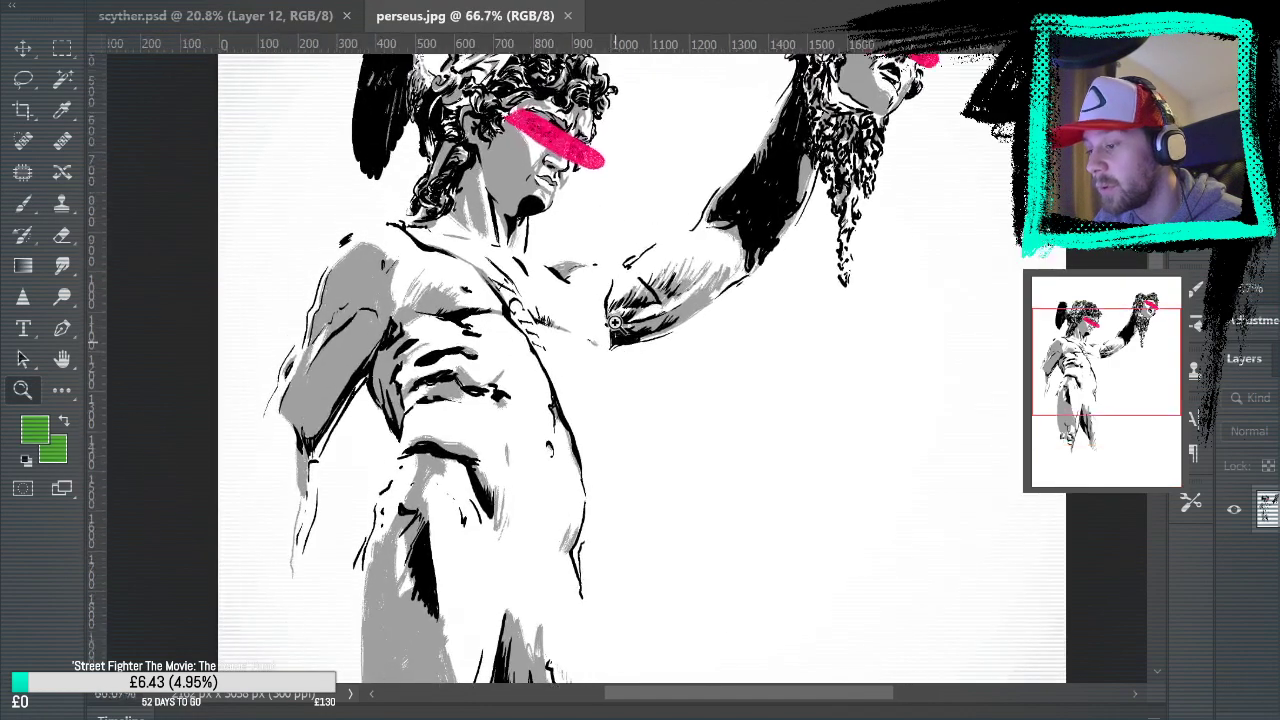
{"action": "scroll", "coordinate": [618, 325], "scroll_direction": "up", "scroll_amount": 2}
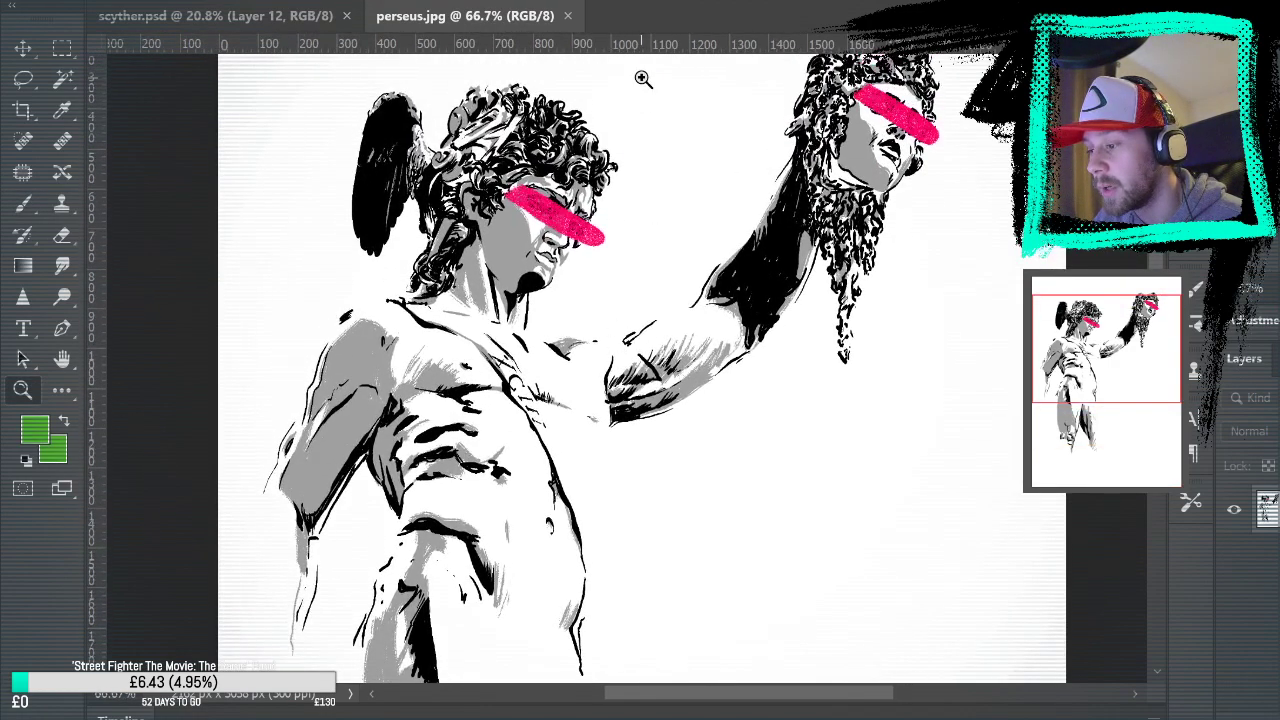
{"action": "left_click", "coordinate": [568, 16]}
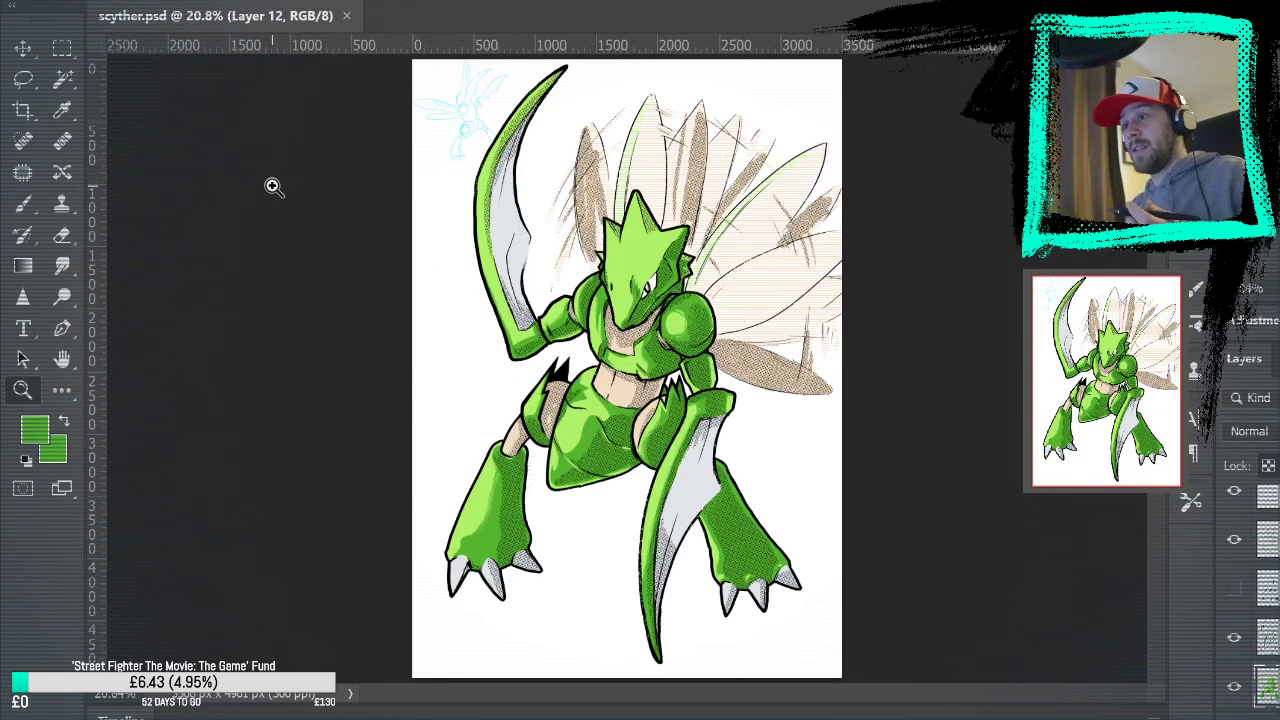
Paint a dark green shadow over the dotted inner edge of the raised scythe's green band, up to the tip
{"action": "left_click", "coordinate": [542, 260]}
{"action": "left_click", "coordinate": [714, 393]}
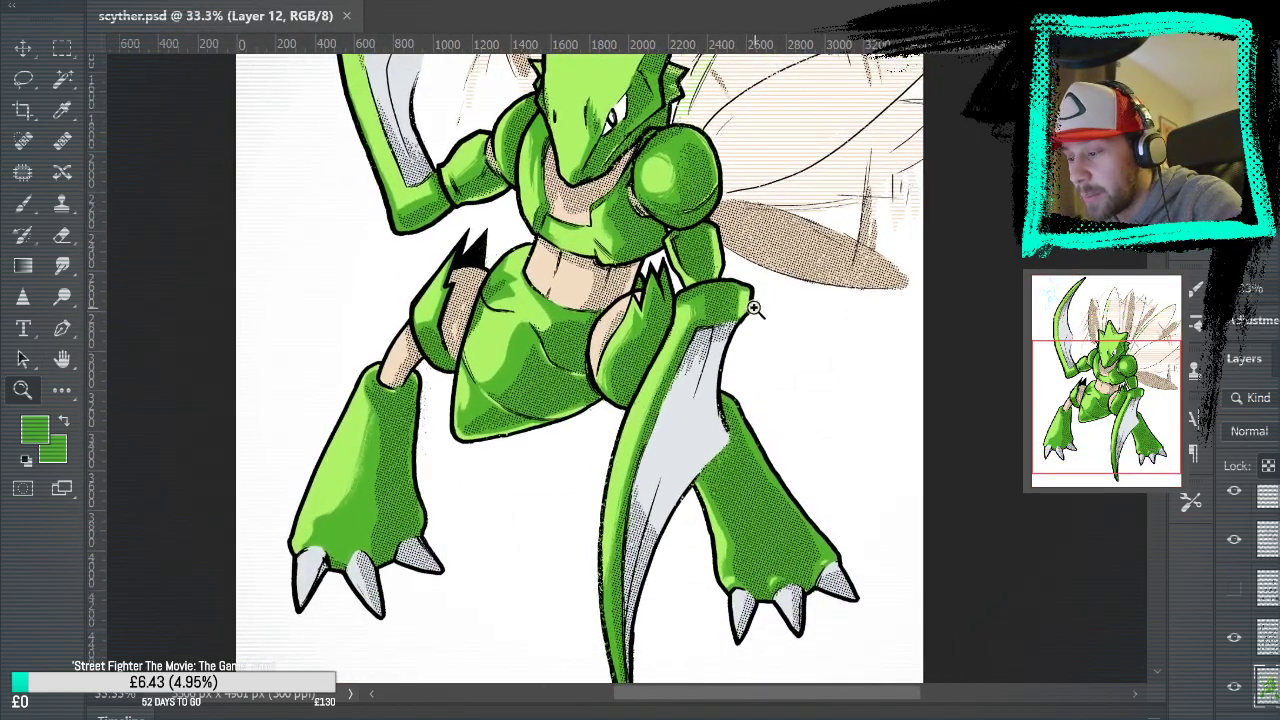
{"action": "left_click_drag", "start_coordinate": [774, 268], "coordinate": [808, 368]}
{"action": "left_click", "coordinate": [588, 332]}
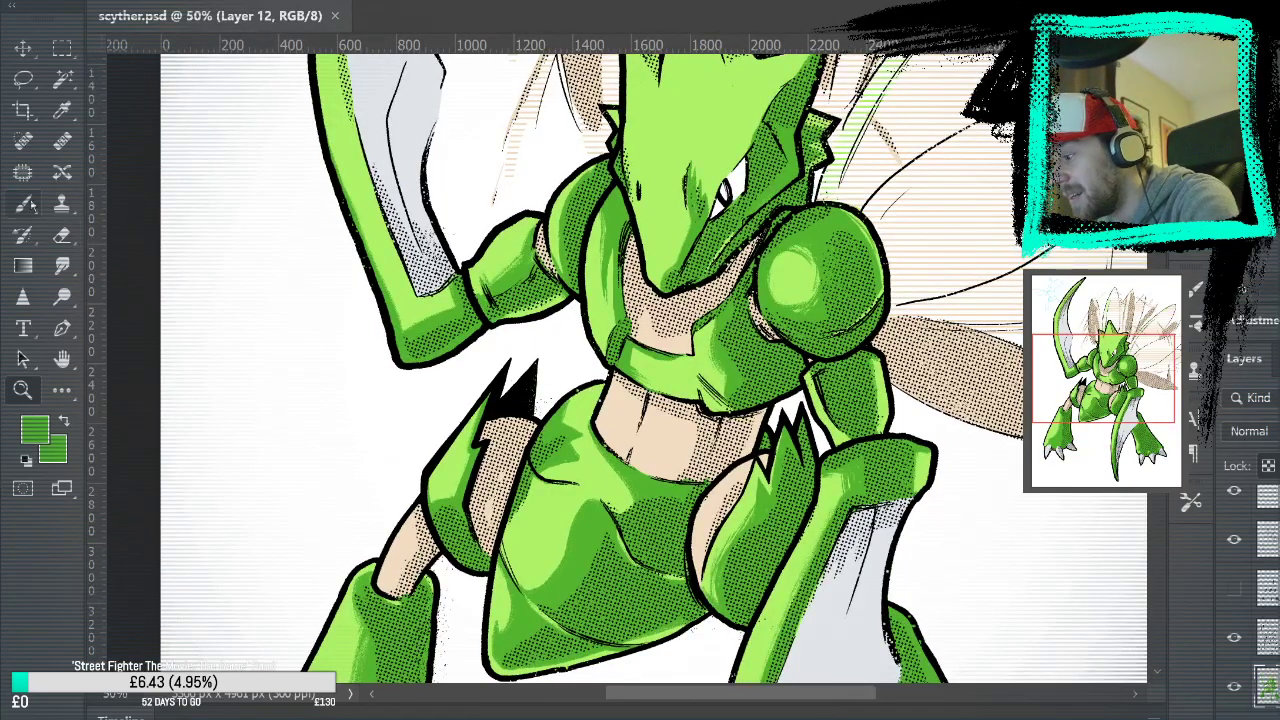
{"action": "key", "text": "b"}
{"action": "left_click", "coordinate": [490, 319]}
{"action": "left_click_drag", "start_coordinate": [523, 350], "coordinate": [605, 480]}
{"action": "mouse_move", "coordinate": [494, 304]}
{"action": "left_mouse_down"}
{"action": "mouse_move", "coordinate": [534, 351]}
{"action": "mouse_move", "coordinate": [635, 648]}
{"action": "left_mouse_up"}
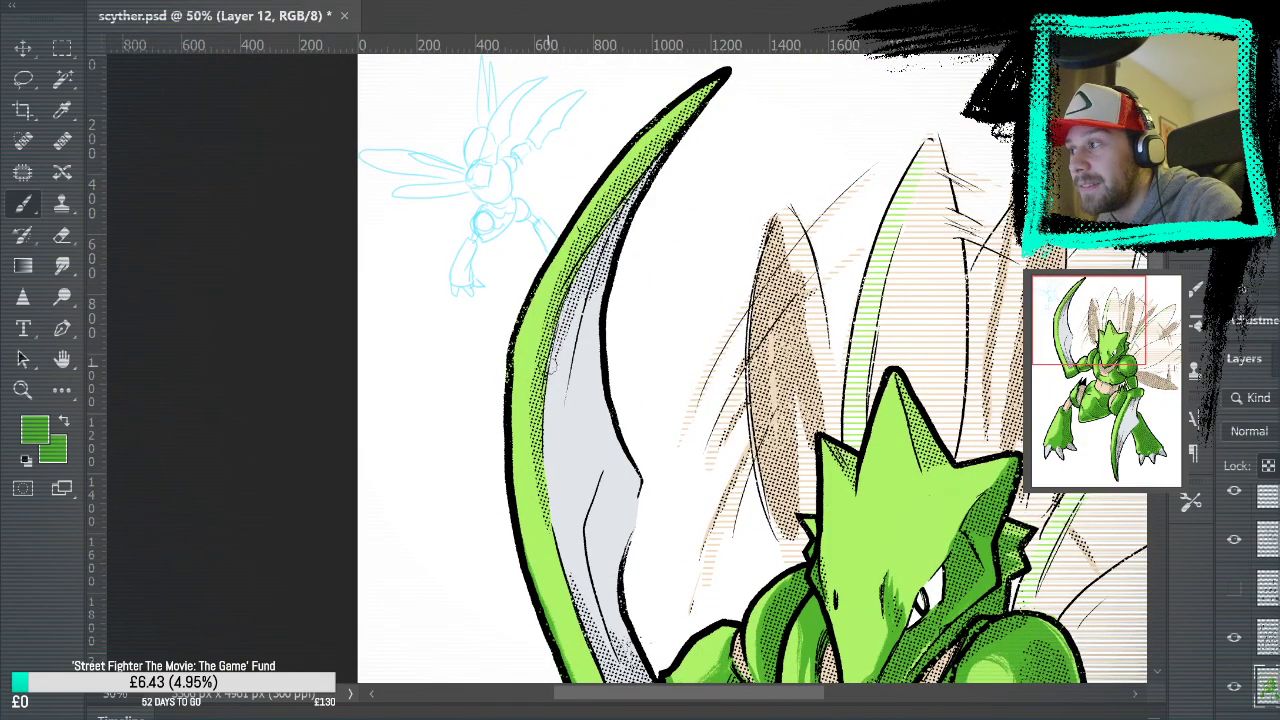
{"action": "mouse_move", "coordinate": [548, 540]}
{"action": "left_mouse_down"}
{"action": "mouse_move", "coordinate": [529, 397]}
{"action": "mouse_move", "coordinate": [545, 292]}
{"action": "left_mouse_up"}
{"action": "mouse_move", "coordinate": [548, 487]}
{"action": "left_mouse_down"}
{"action": "mouse_move", "coordinate": [540, 405]}
{"action": "mouse_move", "coordinate": [568, 282]}
{"action": "left_mouse_up"}
{"action": "mouse_move", "coordinate": [543, 450]}
{"action": "left_mouse_down"}
{"action": "mouse_move", "coordinate": [541, 405]}
{"action": "mouse_move", "coordinate": [582, 258]}
{"action": "mouse_move", "coordinate": [625, 190]}
{"action": "left_mouse_up"}
{"action": "left_click_drag", "start_coordinate": [555, 300], "coordinate": [692, 110]}
{"action": "left_click_drag", "start_coordinate": [612, 205], "coordinate": [716, 82]}
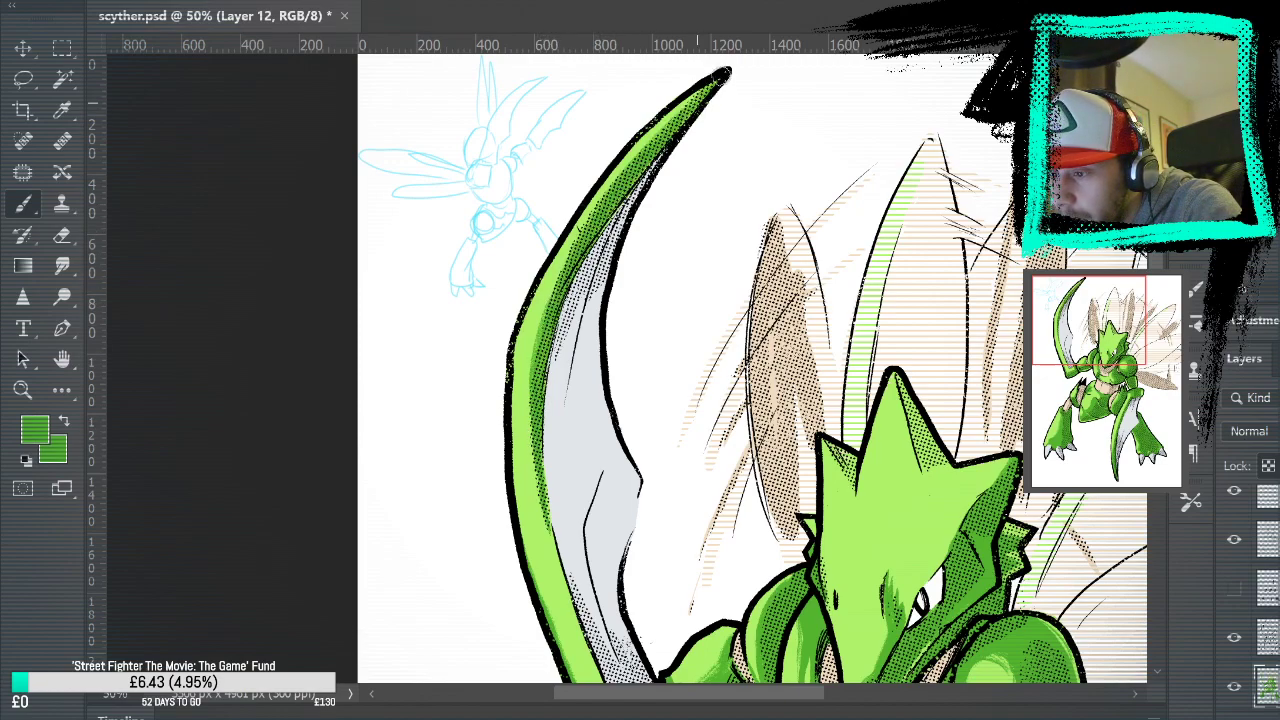
{"action": "mouse_move", "coordinate": [676, 128]}
{"action": "left_mouse_down"}
{"action": "mouse_move", "coordinate": [711, 83]}
{"action": "mouse_move", "coordinate": [652, 142]}
{"action": "left_mouse_up"}
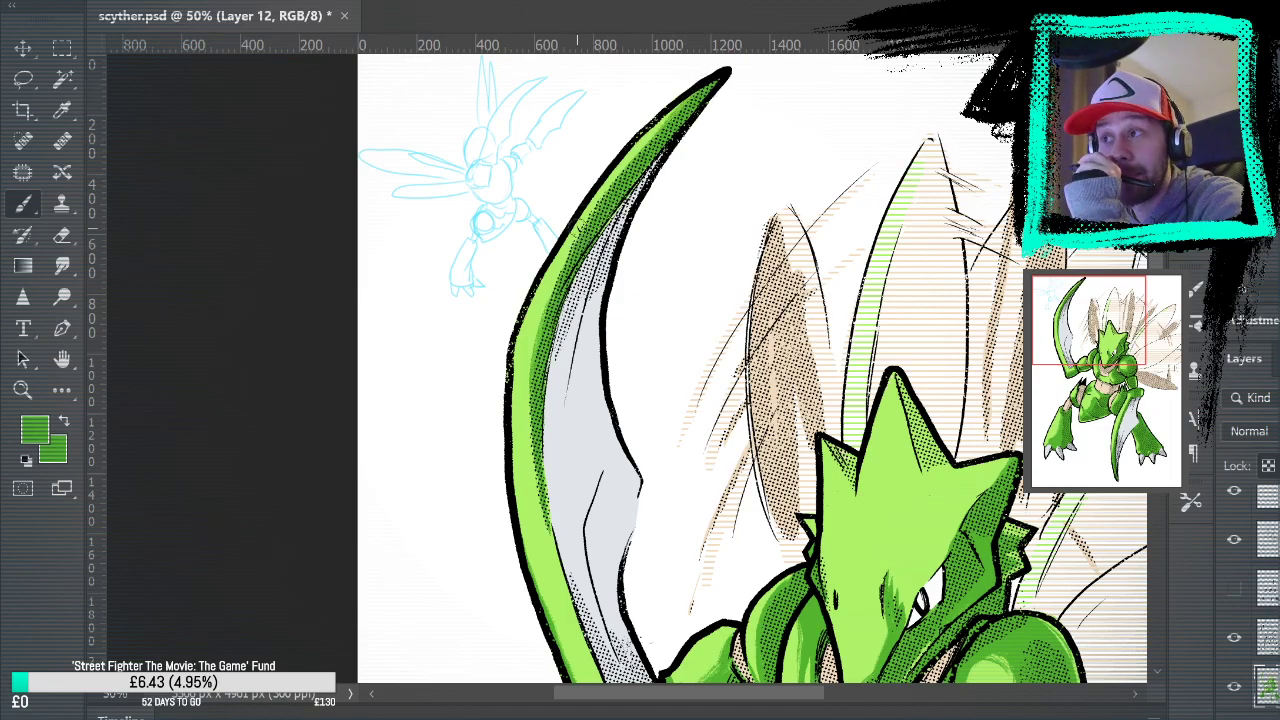
Extend dark green strokes from the raised scythe's tip down along the length of its green band
{"action": "left_click_drag", "start_coordinate": [692, 96], "coordinate": [546, 304]}
{"action": "left_click_drag", "start_coordinate": [676, 112], "coordinate": [533, 367]}
{"action": "mouse_move", "coordinate": [657, 120]}
{"action": "left_mouse_down"}
{"action": "mouse_move", "coordinate": [550, 340]}
{"action": "mouse_move", "coordinate": [535, 518]}
{"action": "left_mouse_up"}
{"action": "left_click_drag", "start_coordinate": [530, 452], "coordinate": [570, 602]}
{"action": "mouse_move", "coordinate": [546, 484]}
{"action": "left_mouse_down"}
{"action": "mouse_move", "coordinate": [578, 615]}
{"action": "mouse_move", "coordinate": [548, 550]}
{"action": "mouse_move", "coordinate": [588, 655]}
{"action": "left_mouse_up"}
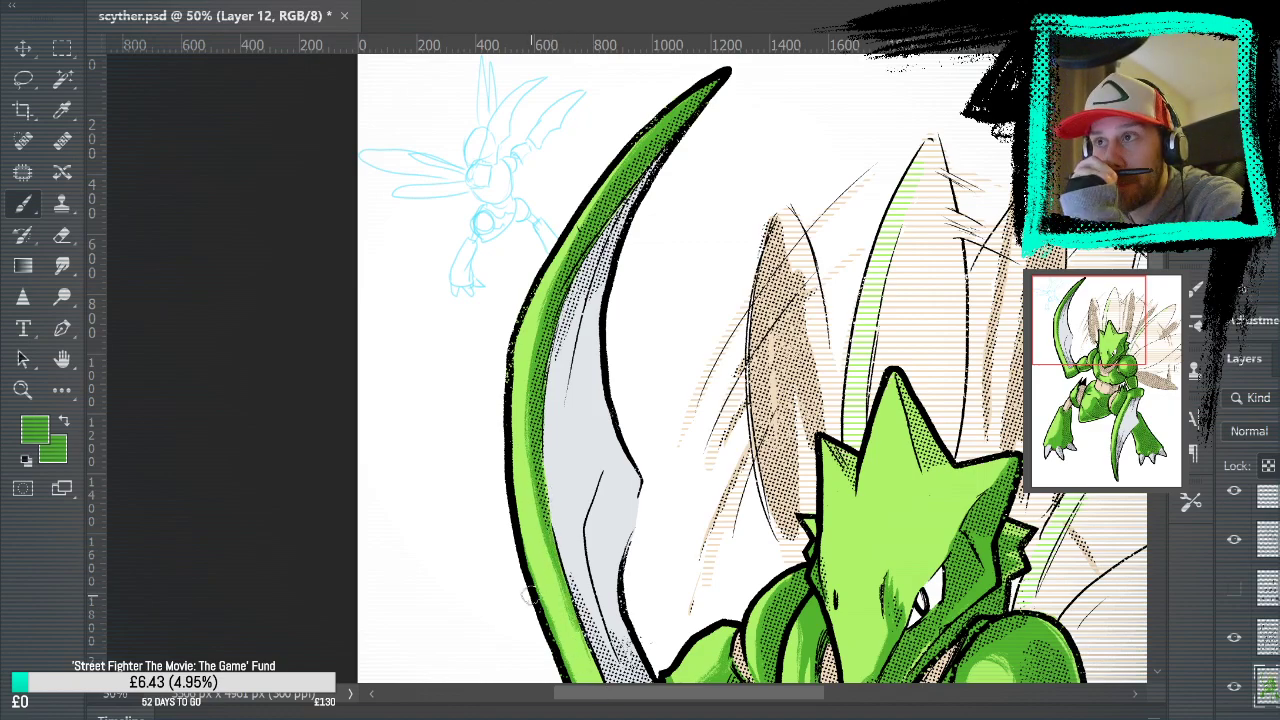
Sample green from the raised scythe's lower band and touch up its shading toward the base
{"action": "left_click", "coordinate": [531, 532], "text": "alt"}
{"action": "left_click_drag", "start_coordinate": [533, 518], "coordinate": [594, 664]}
{"action": "mouse_move", "coordinate": [574, 592]}
{"action": "left_mouse_down"}
{"action": "mouse_move", "coordinate": [545, 522]}
{"action": "mouse_move", "coordinate": [586, 663]}
{"action": "mouse_move", "coordinate": [556, 558]}
{"action": "mouse_move", "coordinate": [560, 616]}
{"action": "mouse_move", "coordinate": [612, 665]}
{"action": "left_mouse_up"}
{"action": "left_click", "coordinate": [559, 540], "text": "alt"}
Sample green from the head's dotted side and touch up the shading around the eye
{"action": "left_click_drag", "start_coordinate": [976, 660], "coordinate": [777, 463]}
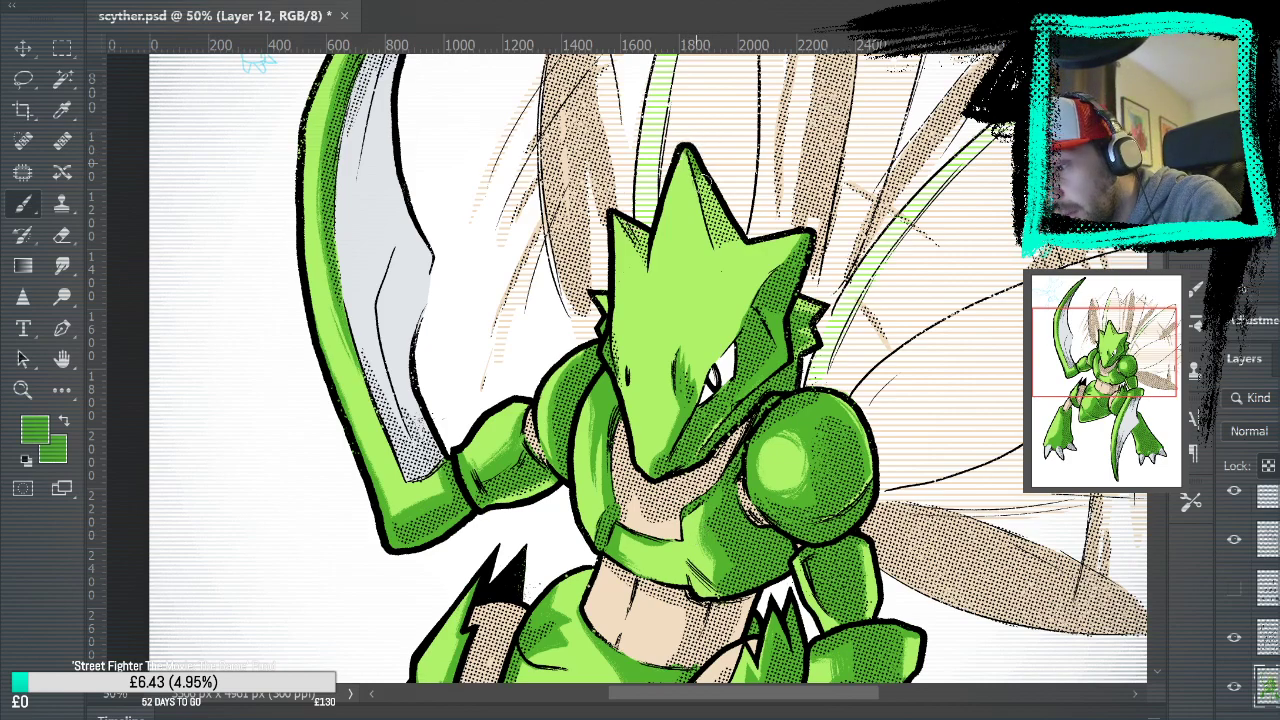
{"action": "mouse_move", "coordinate": [700, 180]}
{"action": "left_mouse_down"}
{"action": "mouse_move", "coordinate": [715, 245]}
{"action": "mouse_move", "coordinate": [740, 235]}
{"action": "mouse_move", "coordinate": [720, 200]}
{"action": "mouse_move", "coordinate": [745, 157]}
{"action": "left_mouse_up"}
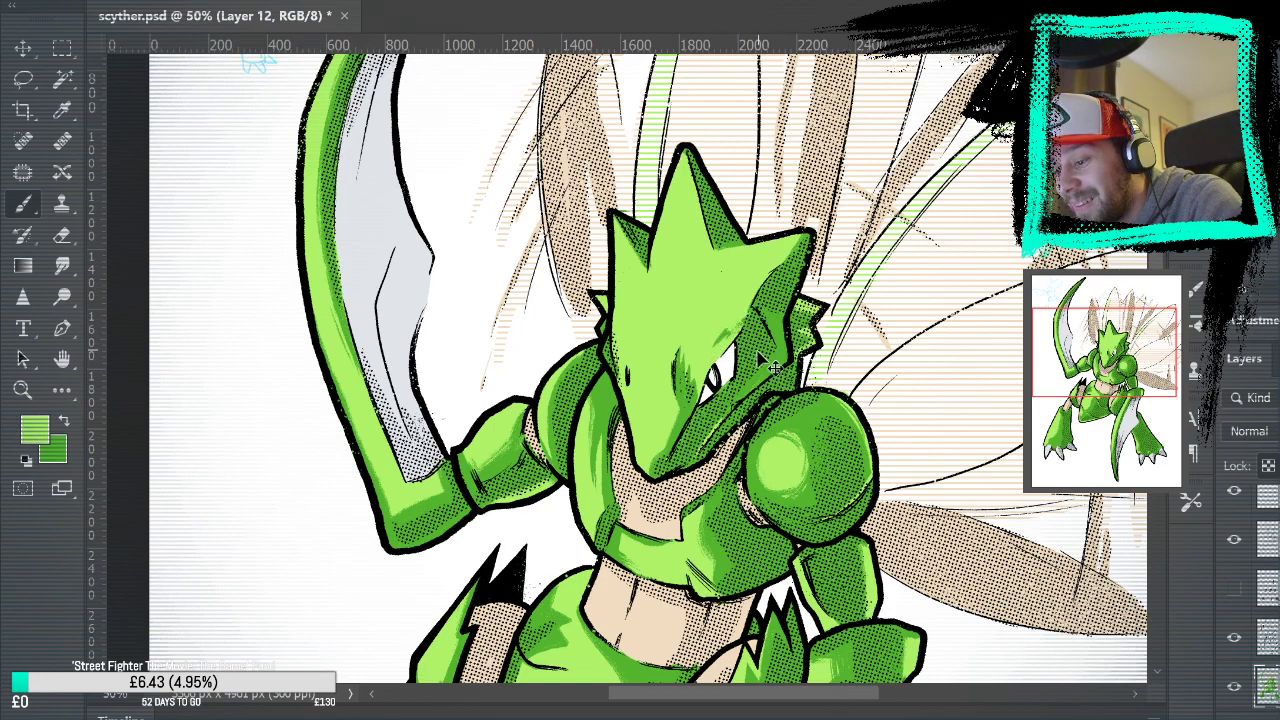
{"action": "left_click", "coordinate": [781, 312], "text": "alt"}
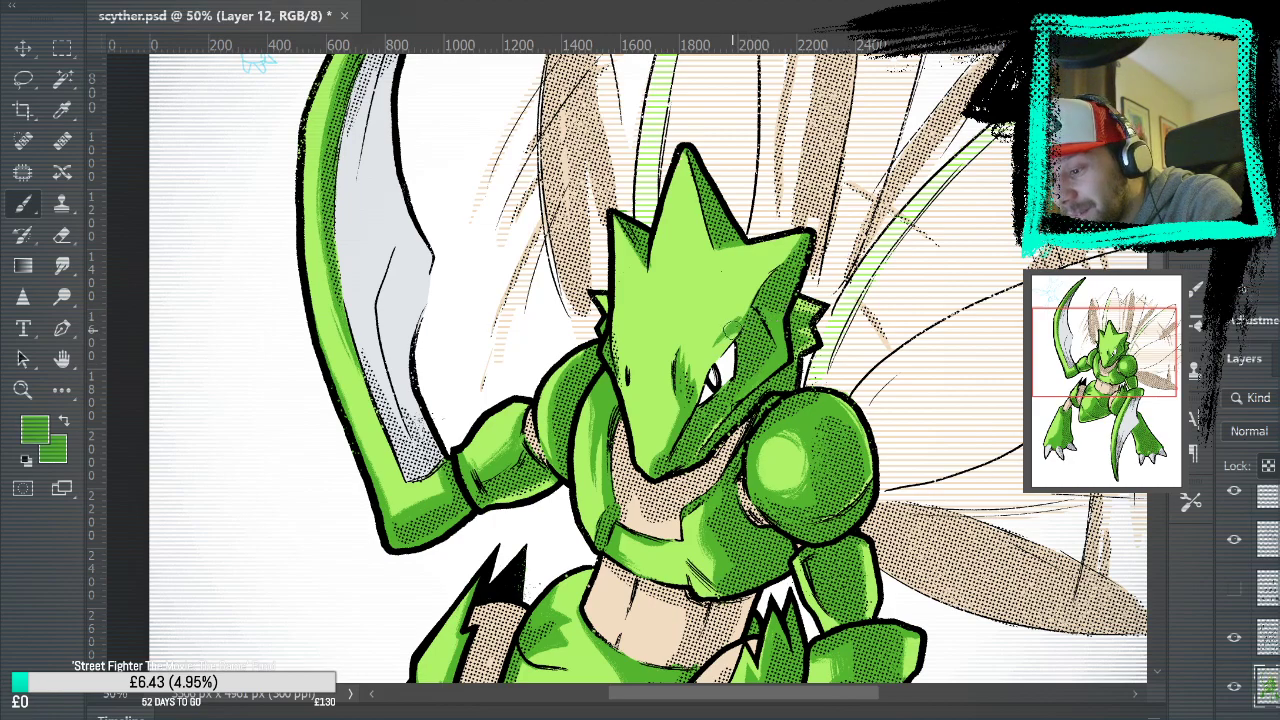
{"action": "left_click_drag", "start_coordinate": [857, 329], "coordinate": [841, 220]}
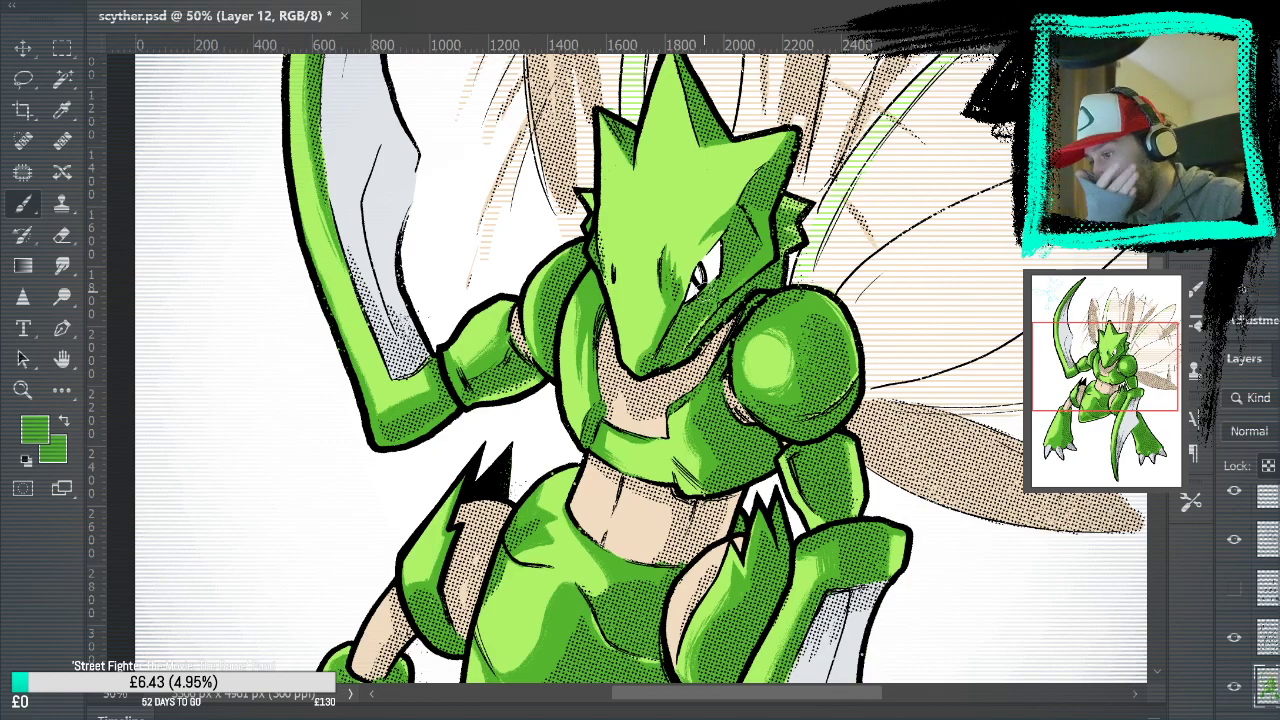
{"action": "key", "text": "ctrl+0"}
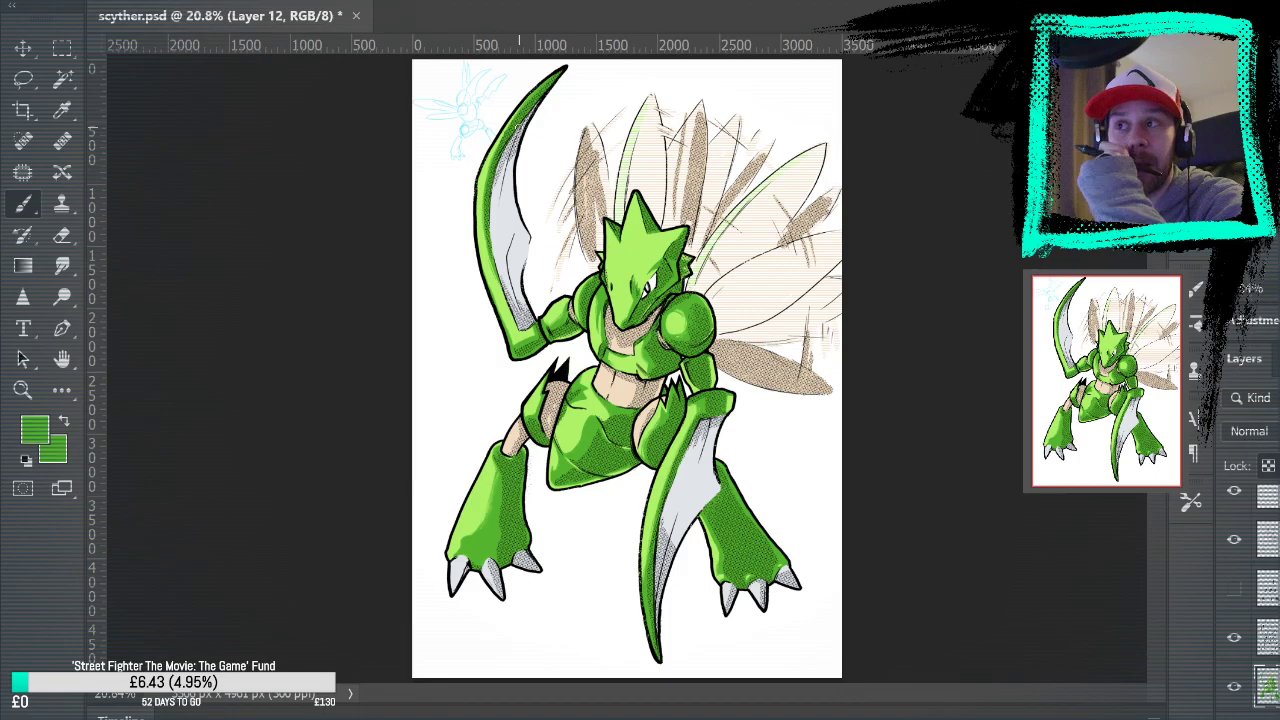
Sample white from the background and paint highlights on the first two claws of the foot below the raised scythe
{"action": "key", "text": "z"}
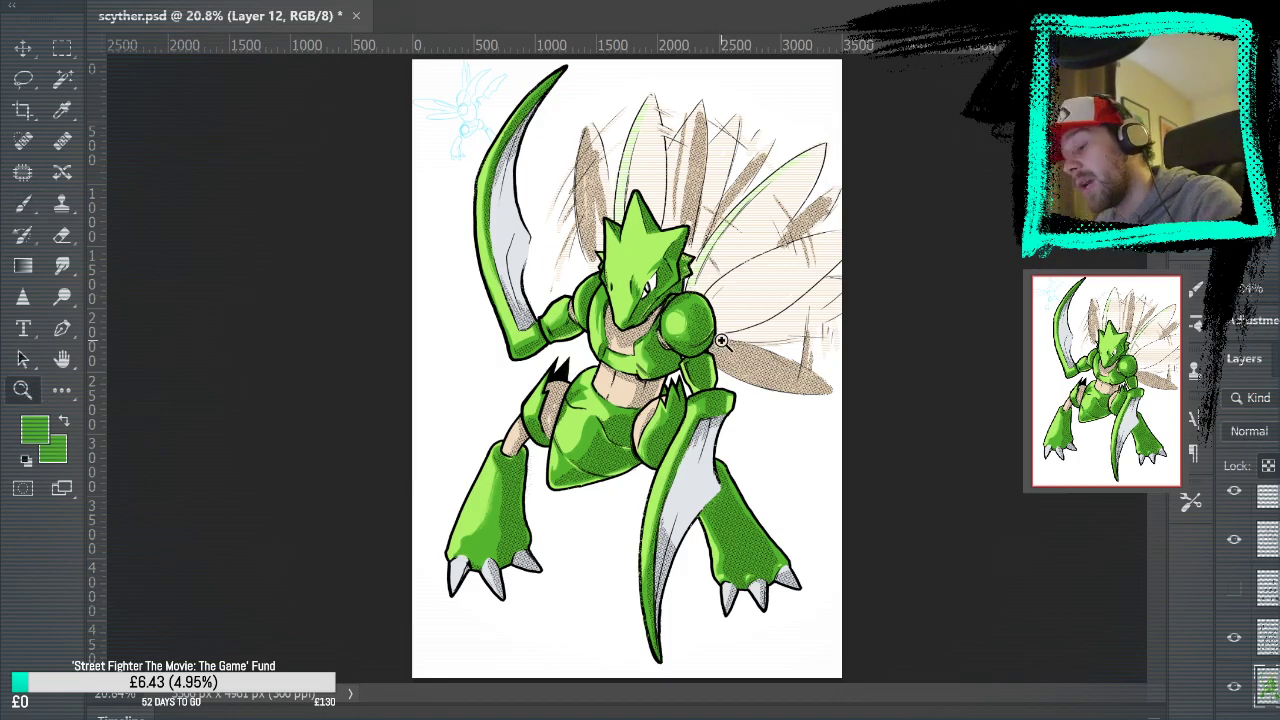
{"action": "left_click", "coordinate": [646, 413]}
{"action": "left_click", "coordinate": [630, 521]}
{"action": "left_click", "coordinate": [630, 521]}
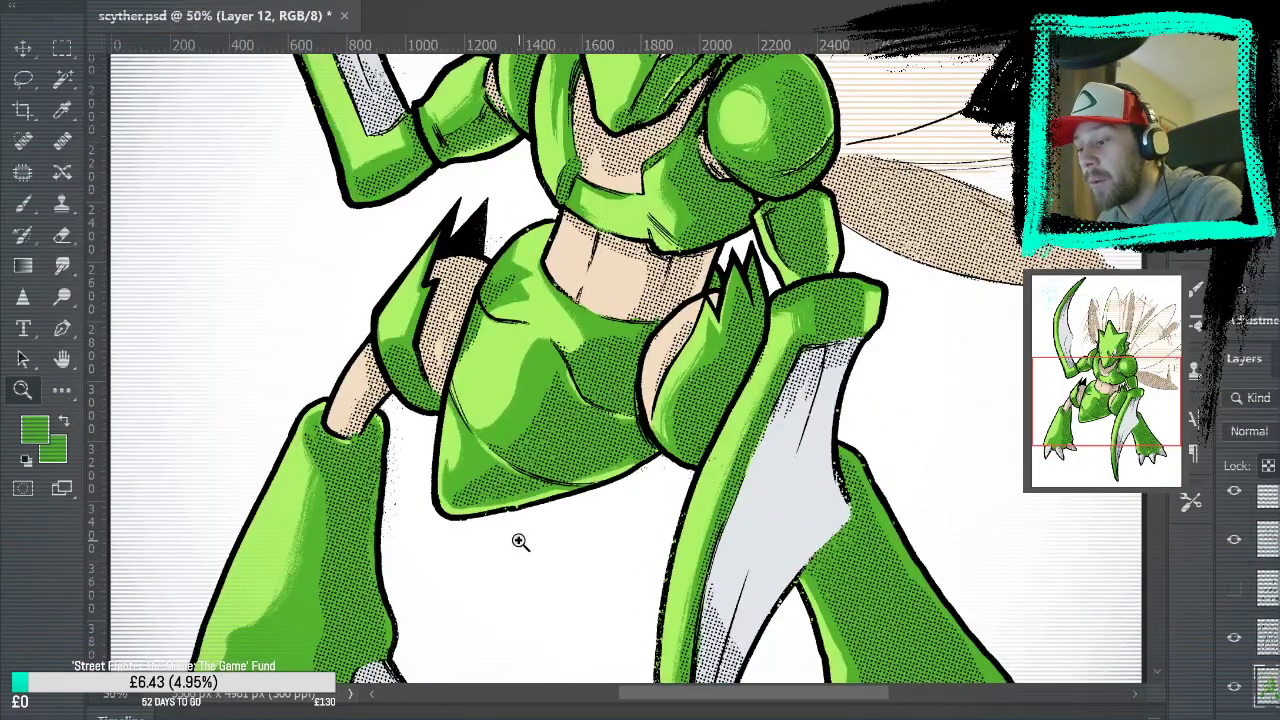
{"action": "left_click_drag", "start_coordinate": [574, 543], "coordinate": [655, 320]}
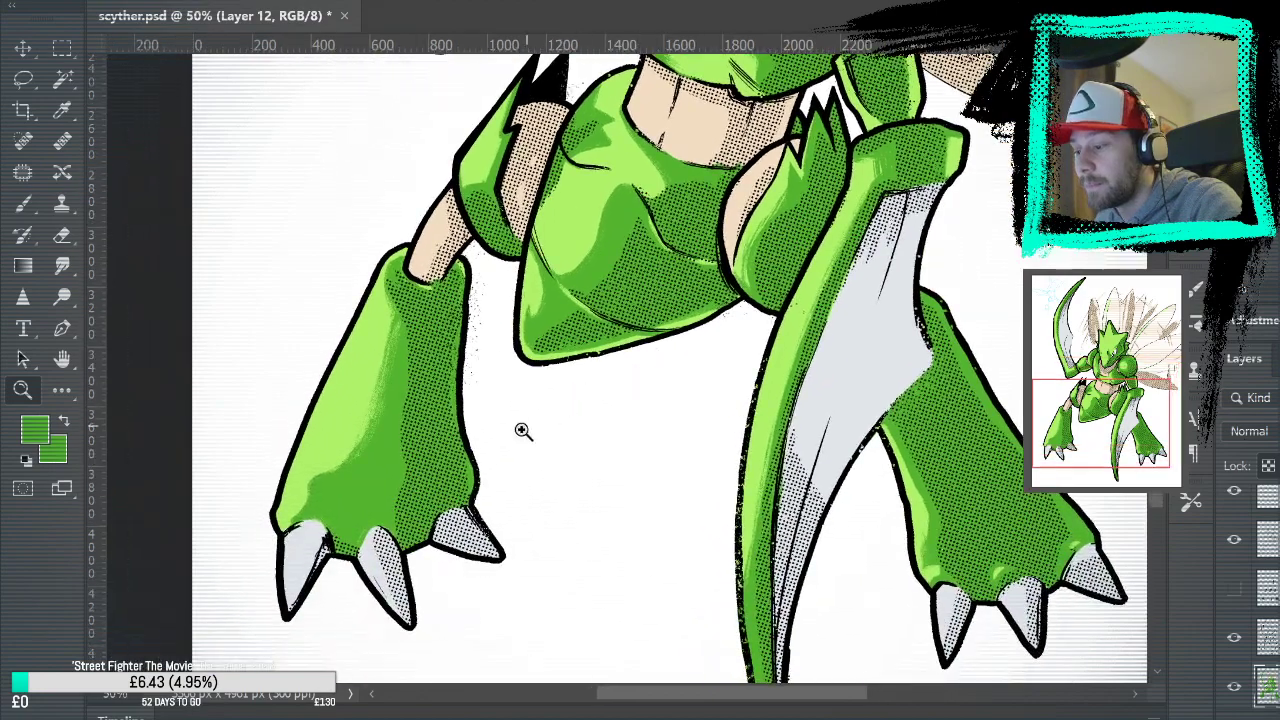
{"action": "left_click", "coordinate": [457, 563]}
{"action": "left_click_drag", "start_coordinate": [491, 611], "coordinate": [676, 354]}
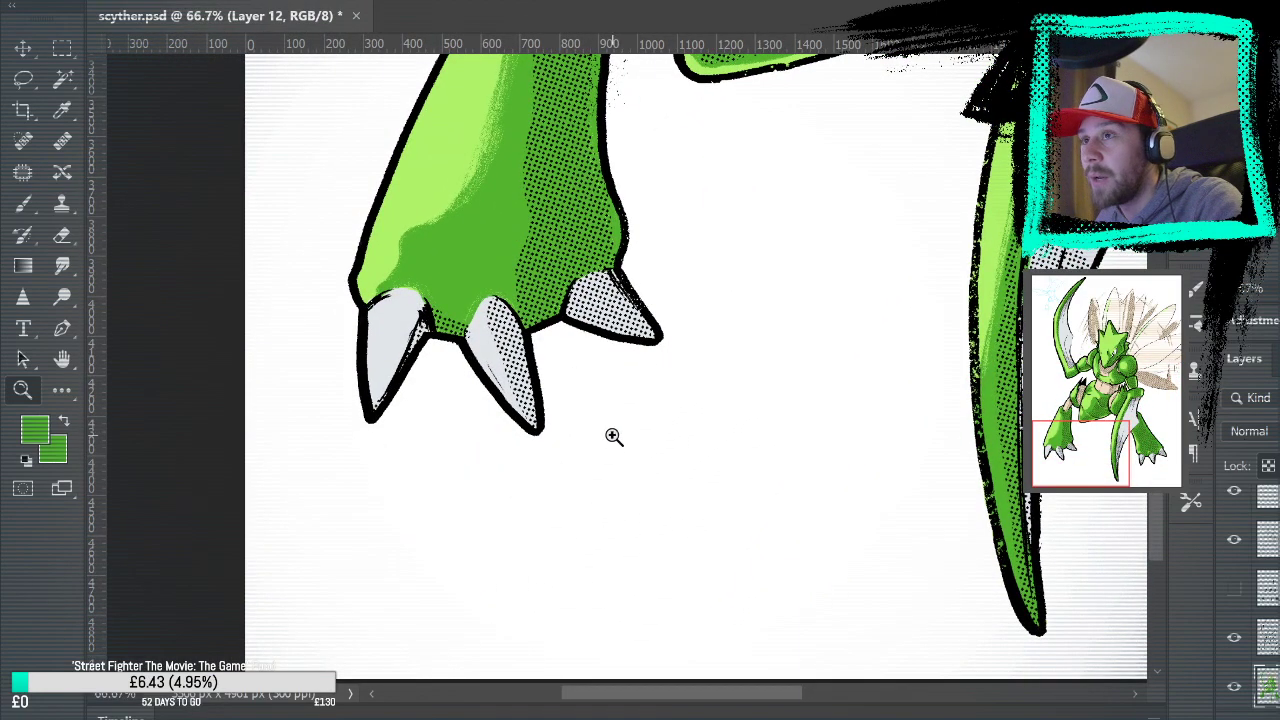
{"action": "key", "text": "b"}
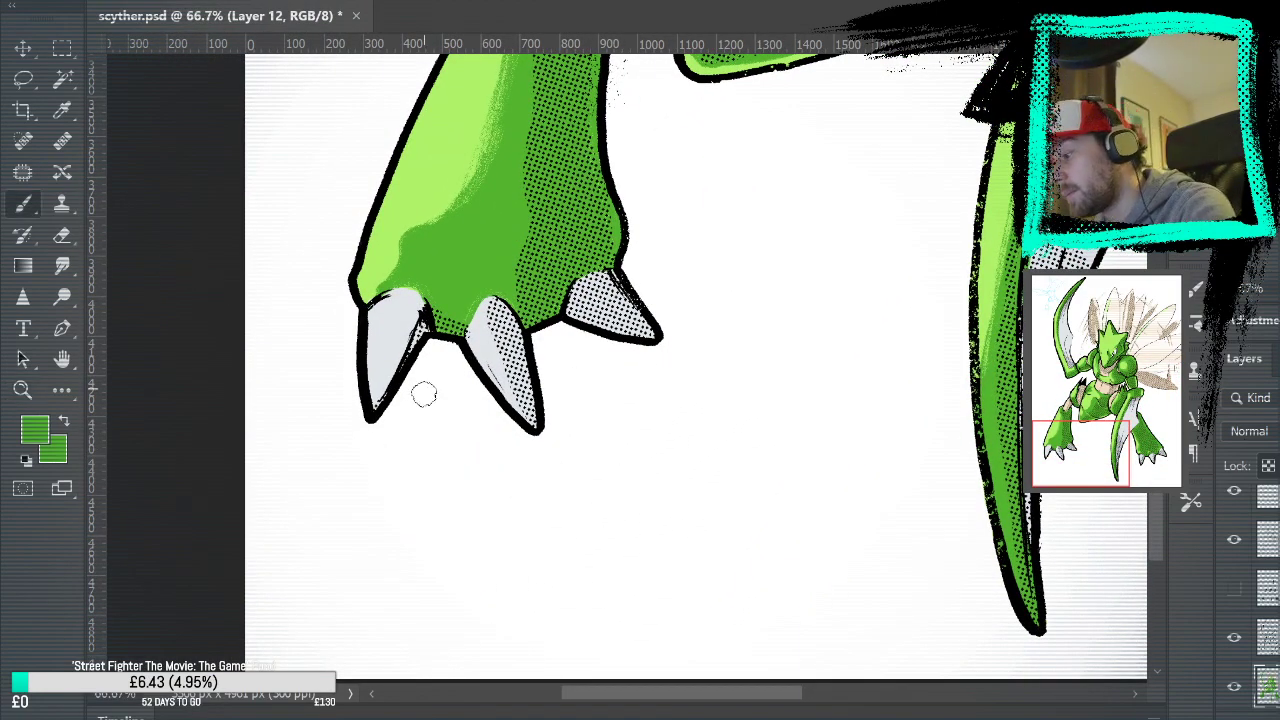
{"action": "left_click", "coordinate": [412, 452], "text": "alt"}
{"action": "mouse_move", "coordinate": [366, 430]}
{"action": "left_mouse_down"}
{"action": "mouse_move", "coordinate": [384, 382]}
{"action": "mouse_move", "coordinate": [371, 404]}
{"action": "mouse_move", "coordinate": [376, 340]}
{"action": "mouse_move", "coordinate": [369, 407]}
{"action": "mouse_move", "coordinate": [383, 314]}
{"action": "left_mouse_up"}
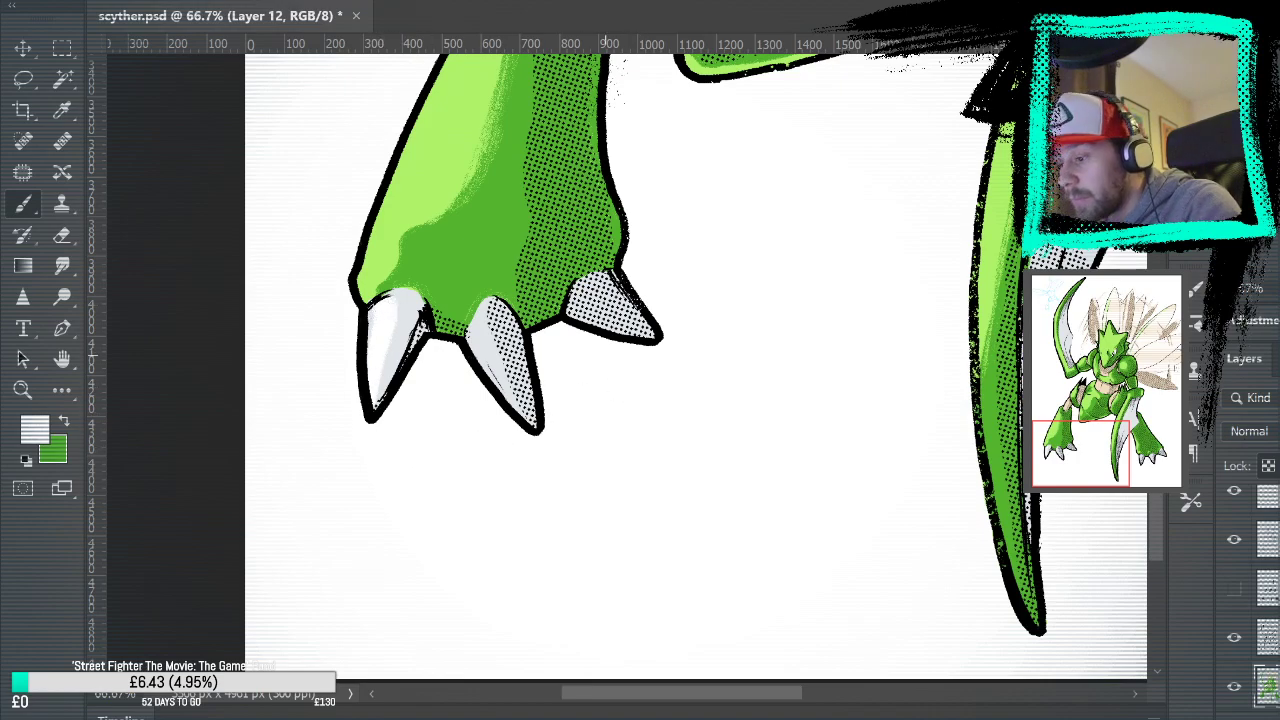
{"action": "left_click_drag", "start_coordinate": [470, 342], "coordinate": [538, 428]}
{"action": "left_click_drag", "start_coordinate": [472, 338], "coordinate": [542, 446]}
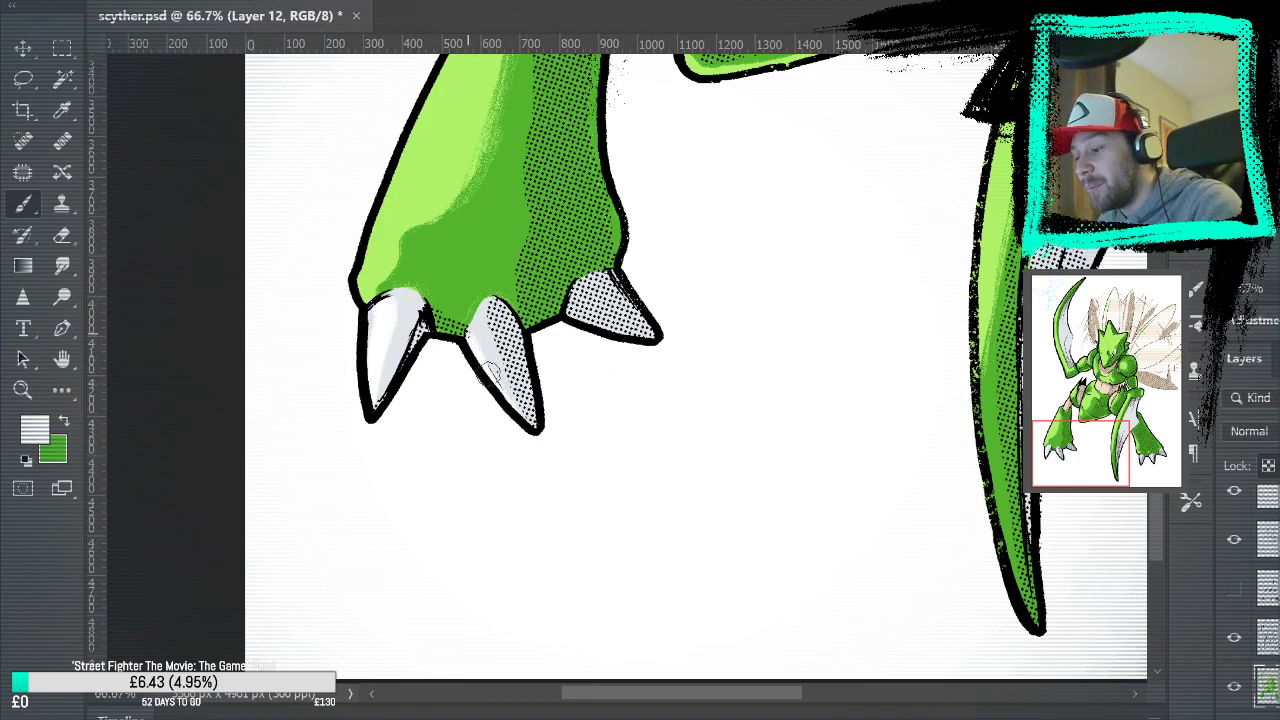
Paint white highlights on the claws of the other foot, beside the lowered scythe
{"action": "left_click_drag", "start_coordinate": [808, 466], "coordinate": [580, 457]}
{"action": "left_click_drag", "start_coordinate": [784, 508], "coordinate": [614, 480]}
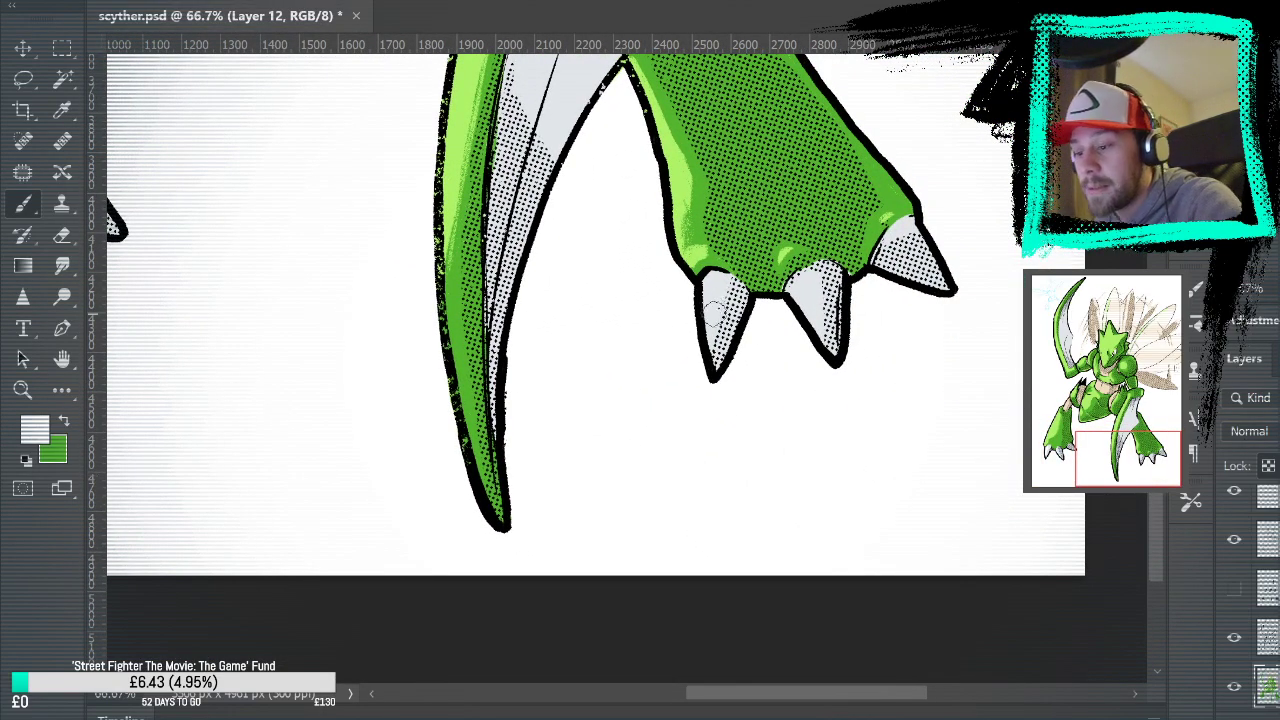
{"action": "mouse_move", "coordinate": [800, 351]}
{"action": "left_mouse_down"}
{"action": "mouse_move", "coordinate": [806, 300]}
{"action": "mouse_move", "coordinate": [806, 312]}
{"action": "left_mouse_up"}
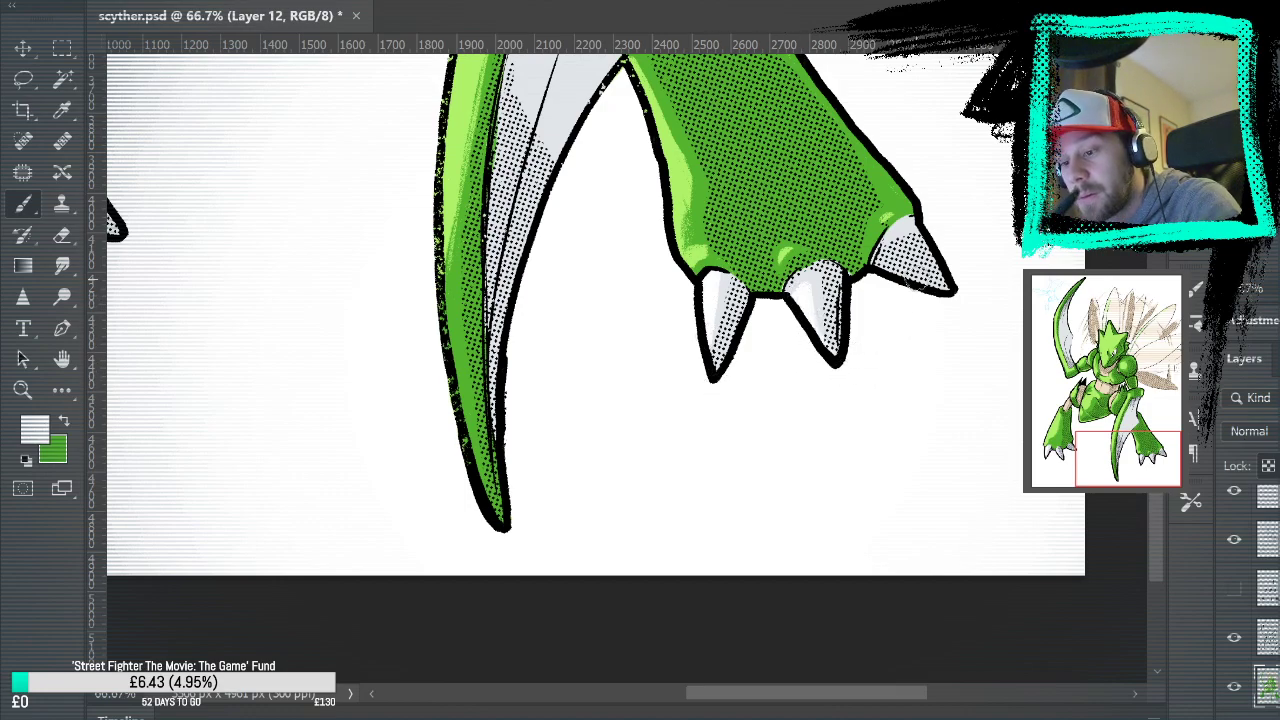
Paint thin white highlight streaks along the middle of the lowered scythe's blade, and close in brightest day.jpg
{"action": "left_click_drag", "start_coordinate": [929, 311], "coordinate": [979, 586]}
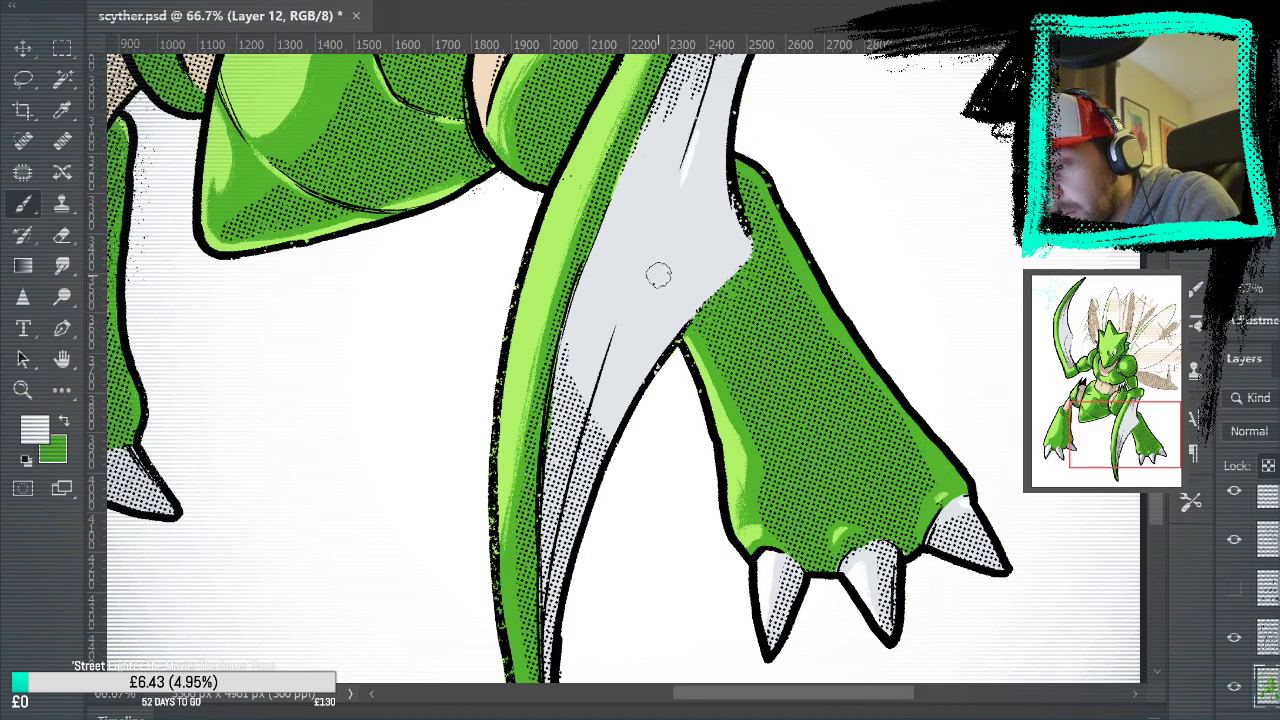
{"action": "mouse_move", "coordinate": [697, 121]}
{"action": "left_mouse_down"}
{"action": "mouse_move", "coordinate": [677, 214]}
{"action": "mouse_move", "coordinate": [598, 405]}
{"action": "left_mouse_up"}
{"action": "key", "text": "ctrl+z"}
{"action": "left_click_drag", "start_coordinate": [657, 238], "coordinate": [597, 395]}
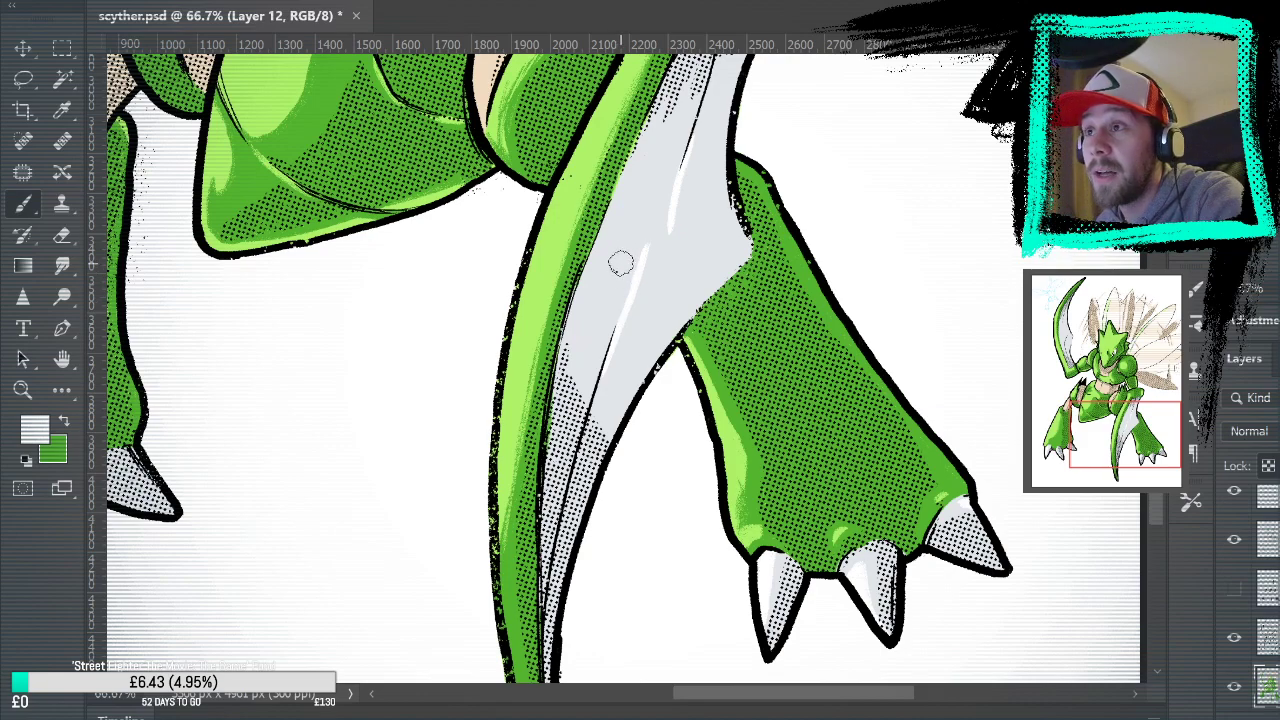
{"action": "left_click_drag", "start_coordinate": [632, 198], "coordinate": [628, 255]}
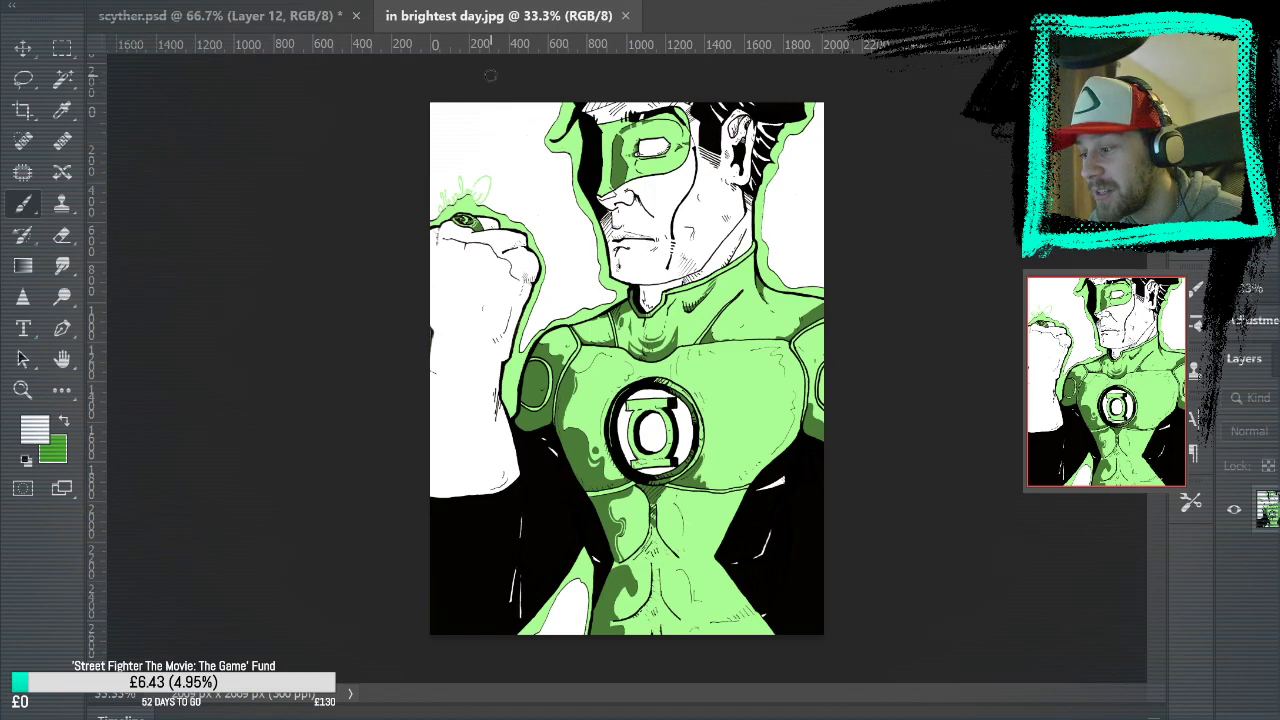
{"action": "left_click", "coordinate": [625, 16]}
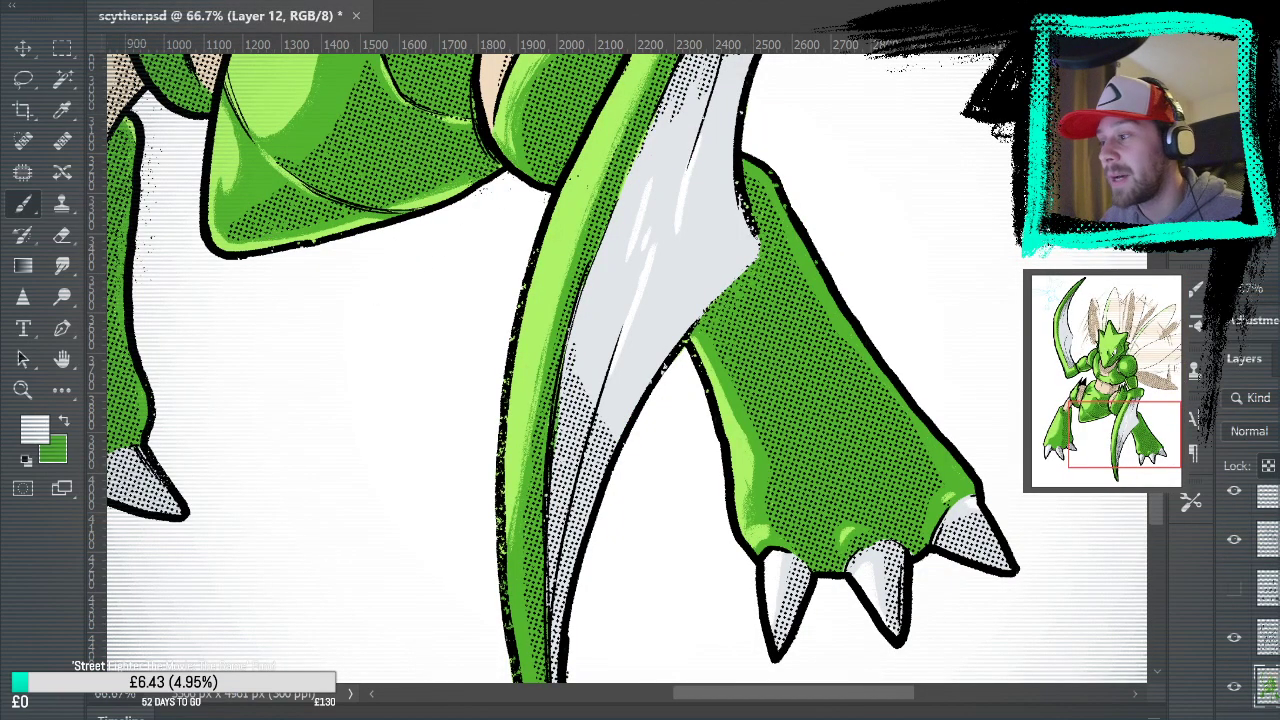
Check the whole figure, and examine the white streaks on the lowered scythe's blade up close
{"action": "key", "text": "ctrl+0"}
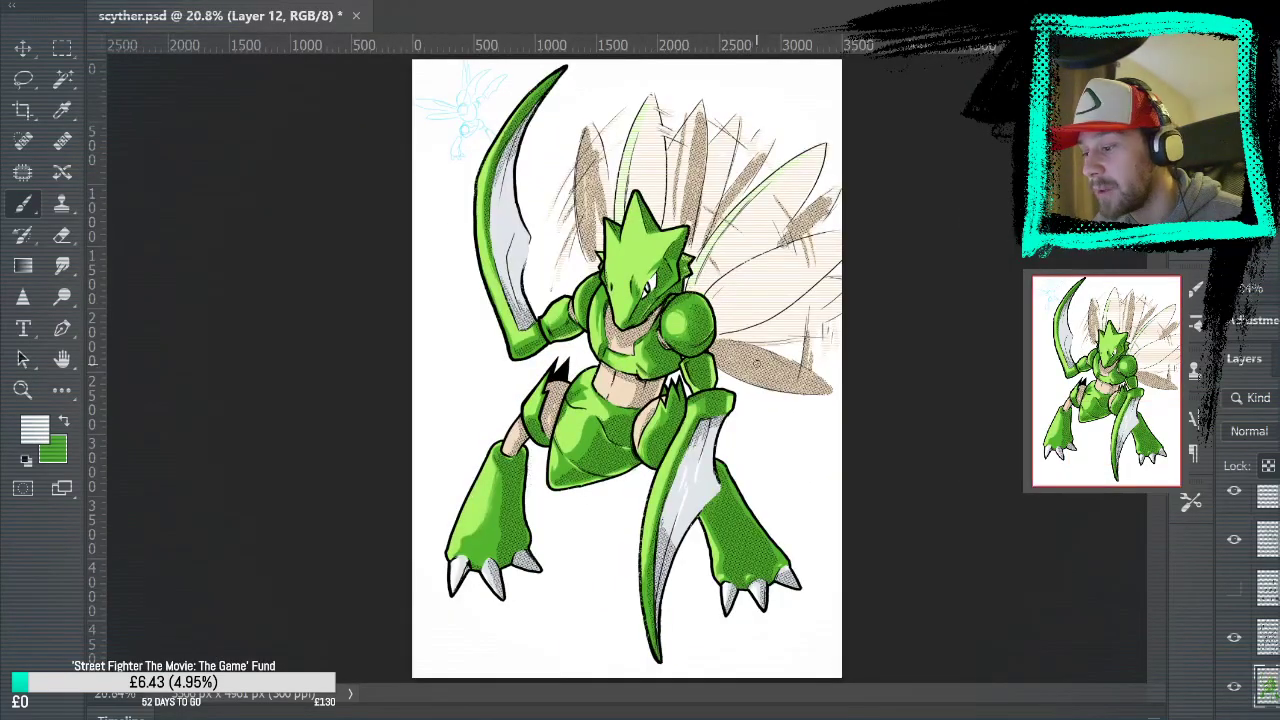
{"action": "left_click", "coordinate": [22, 390]}
{"action": "left_click", "coordinate": [769, 520]}
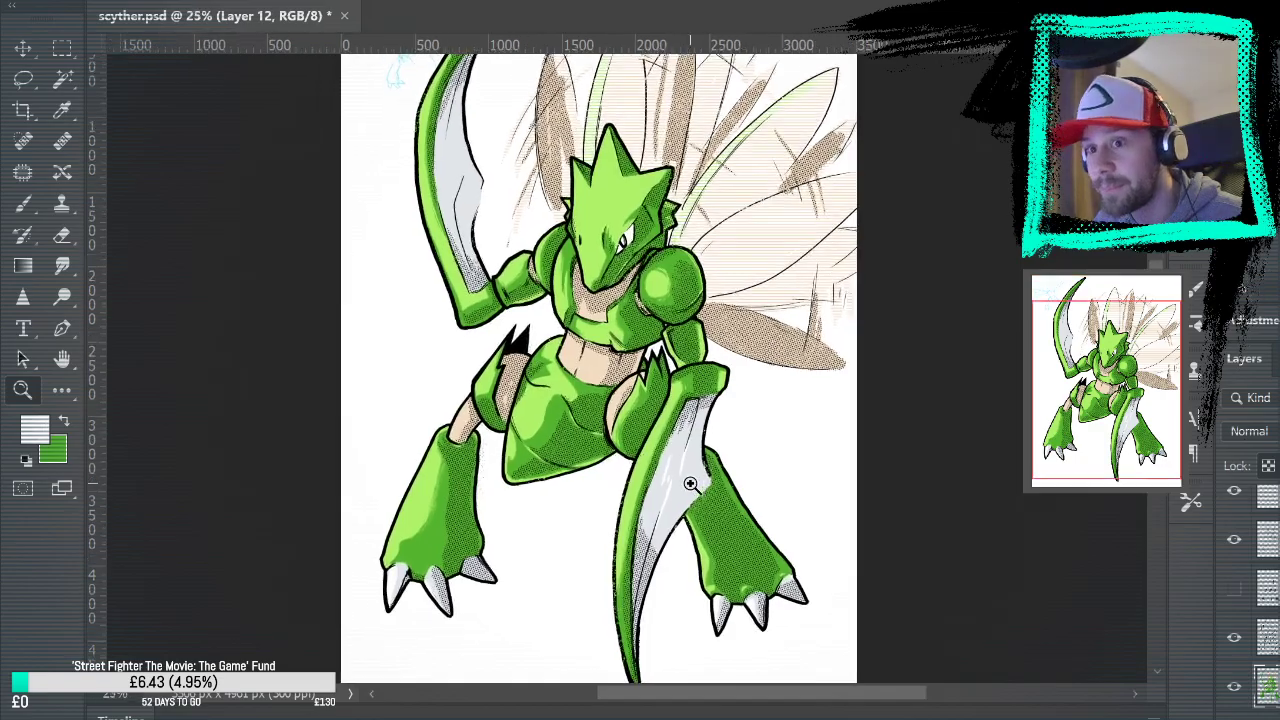
{"action": "left_click", "coordinate": [686, 486]}
{"action": "left_click", "coordinate": [650, 478]}
{"action": "left_click", "coordinate": [634, 472]}
{"action": "scroll", "coordinate": [632, 474], "scroll_direction": "down", "scroll_amount": 2}
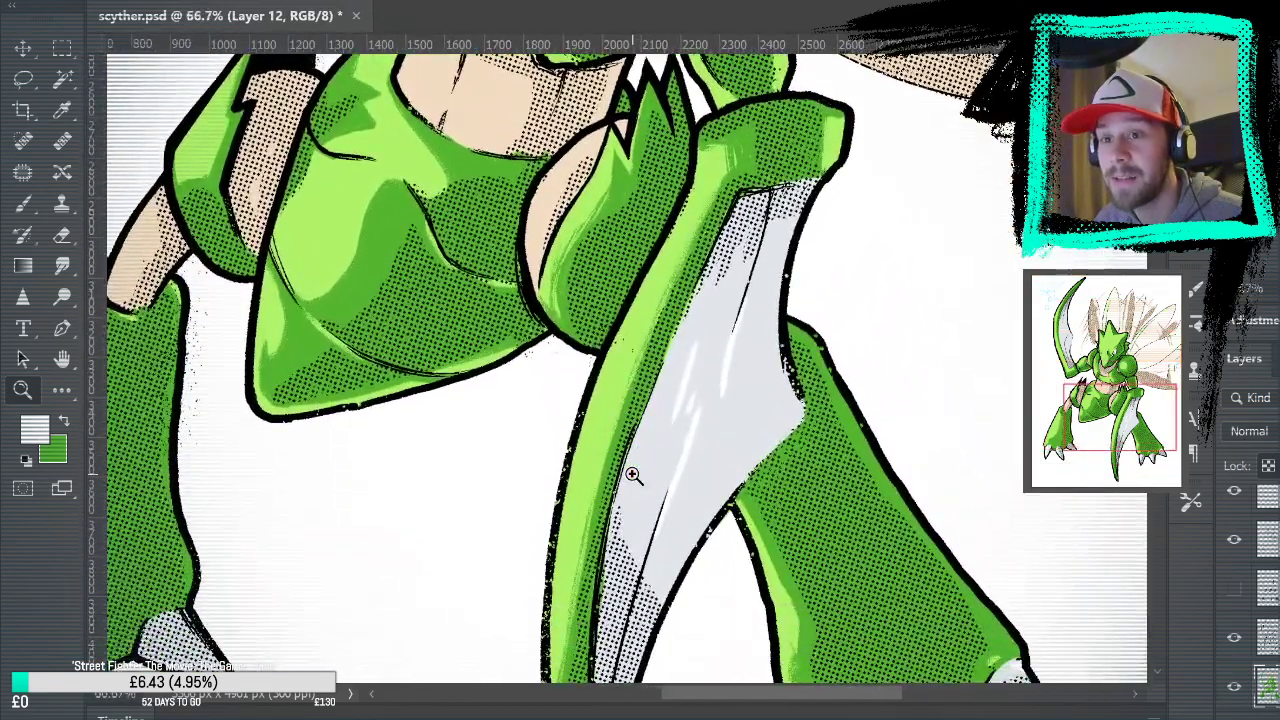
{"action": "scroll", "coordinate": [691, 428], "scroll_direction": "down", "scroll_amount": 2}
{"action": "scroll", "coordinate": [691, 428], "scroll_direction": "up", "scroll_amount": 1}
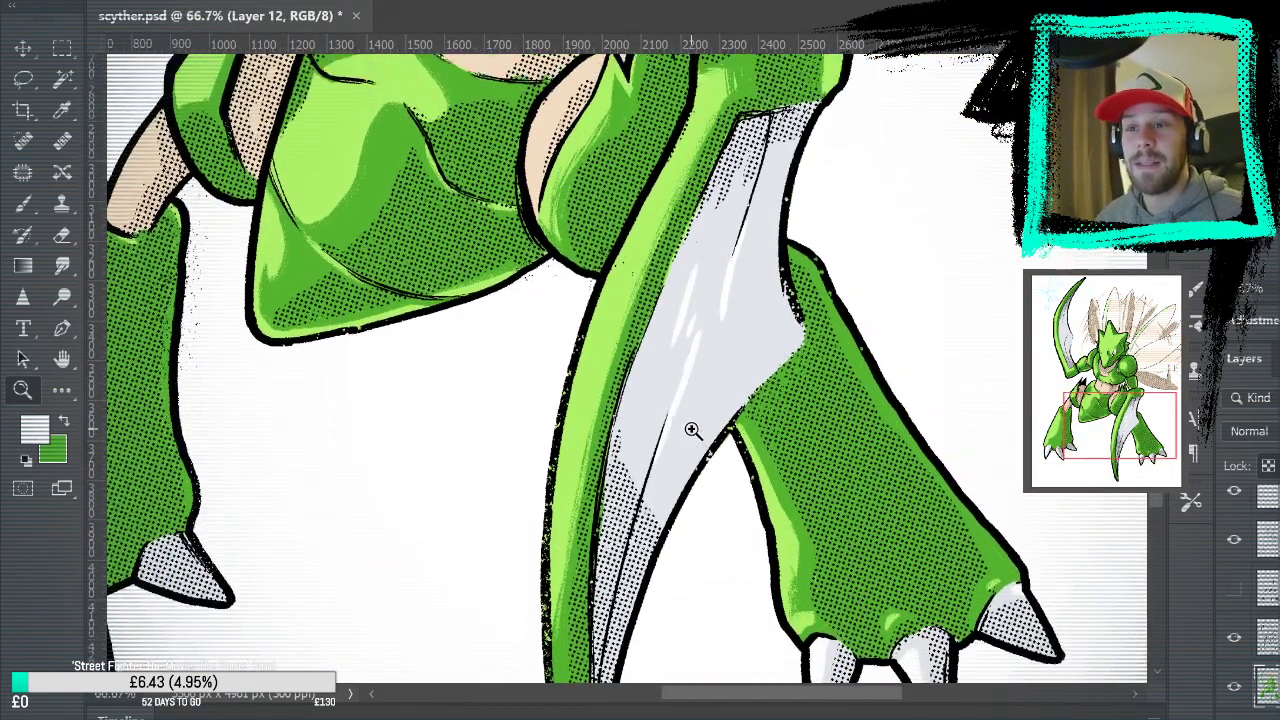
{"action": "scroll", "coordinate": [691, 428], "scroll_direction": "down", "scroll_amount": 1}
{"action": "scroll", "coordinate": [691, 428], "scroll_direction": "down", "scroll_amount": 3}
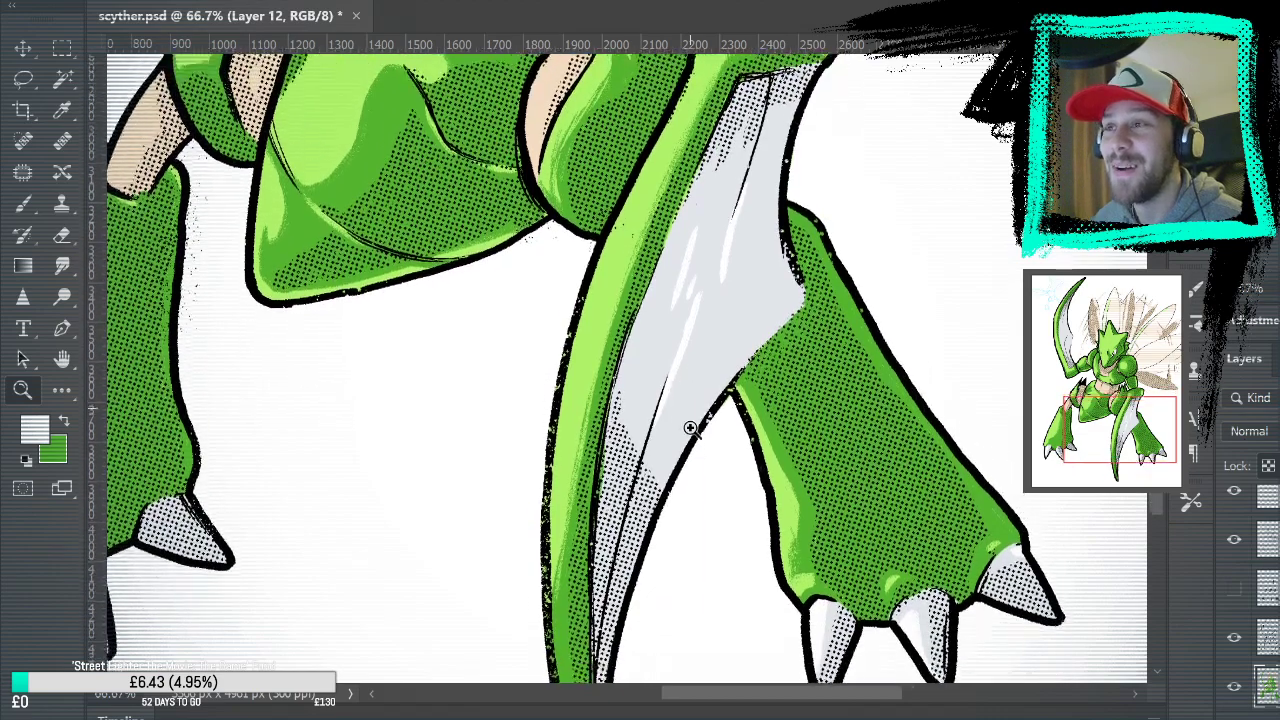
{"action": "scroll", "coordinate": [691, 428], "scroll_direction": "up", "scroll_amount": 1}
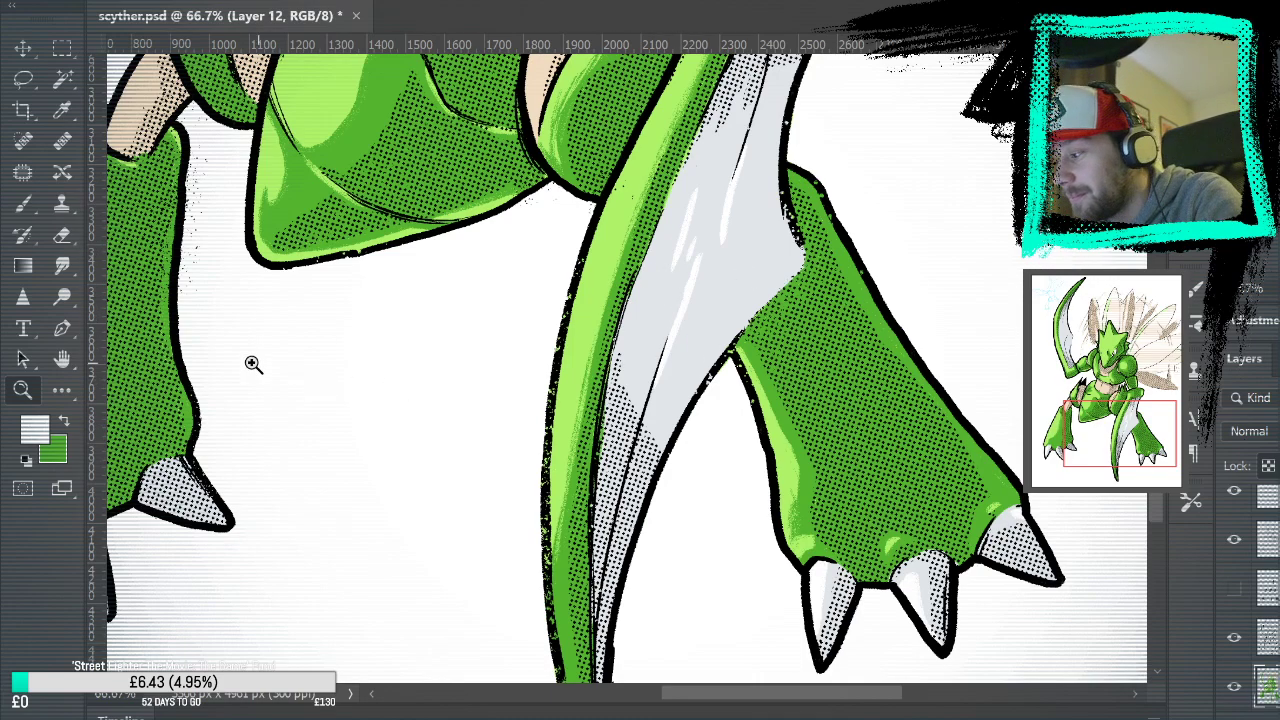
Paint a broad white highlight across the middle of the lowered scythe's grey blade, out to its pointed edge
{"action": "key", "text": "b"}
{"action": "left_click_drag", "start_coordinate": [694, 143], "coordinate": [648, 305]}
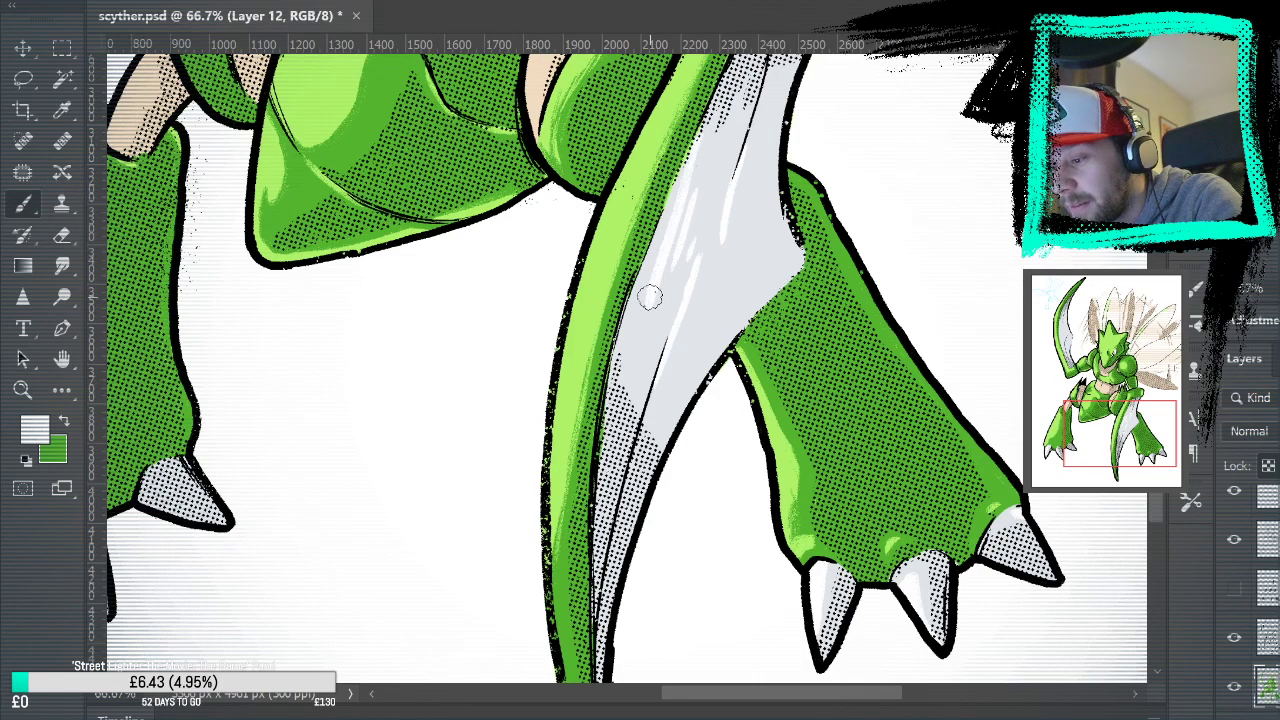
{"action": "key", "text": "ctrl+z"}
{"action": "left_click_drag", "start_coordinate": [702, 132], "coordinate": [629, 300]}
{"action": "mouse_move", "coordinate": [652, 258]}
{"action": "left_mouse_down"}
{"action": "mouse_move", "coordinate": [625, 342]}
{"action": "mouse_move", "coordinate": [670, 218]}
{"action": "mouse_move", "coordinate": [644, 305]}
{"action": "mouse_move", "coordinate": [670, 326]}
{"action": "mouse_move", "coordinate": [673, 308]}
{"action": "mouse_move", "coordinate": [681, 345]}
{"action": "mouse_move", "coordinate": [665, 279]}
{"action": "mouse_move", "coordinate": [694, 356]}
{"action": "mouse_move", "coordinate": [689, 413]}
{"action": "mouse_move", "coordinate": [652, 270]}
{"action": "mouse_move", "coordinate": [658, 404]}
{"action": "mouse_move", "coordinate": [656, 281]}
{"action": "mouse_move", "coordinate": [667, 379]}
{"action": "mouse_move", "coordinate": [692, 370]}
{"action": "mouse_move", "coordinate": [664, 375]}
{"action": "mouse_move", "coordinate": [786, 252]}
{"action": "mouse_move", "coordinate": [702, 346]}
{"action": "mouse_move", "coordinate": [717, 328]}
{"action": "mouse_move", "coordinate": [703, 375]}
{"action": "mouse_move", "coordinate": [724, 330]}
{"action": "mouse_move", "coordinate": [697, 383]}
{"action": "mouse_move", "coordinate": [795, 262]}
{"action": "mouse_move", "coordinate": [784, 132]}
{"action": "mouse_move", "coordinate": [757, 200]}
{"action": "mouse_move", "coordinate": [736, 205]}
{"action": "mouse_move", "coordinate": [714, 274]}
{"action": "mouse_move", "coordinate": [726, 194]}
{"action": "mouse_move", "coordinate": [714, 171]}
{"action": "mouse_move", "coordinate": [690, 195]}
{"action": "mouse_move", "coordinate": [660, 283]}
{"action": "mouse_move", "coordinate": [691, 177]}
{"action": "mouse_move", "coordinate": [713, 194]}
{"action": "mouse_move", "coordinate": [711, 220]}
{"action": "mouse_move", "coordinate": [706, 209]}
{"action": "mouse_move", "coordinate": [734, 220]}
{"action": "mouse_move", "coordinate": [772, 207]}
{"action": "mouse_move", "coordinate": [789, 263]}
{"action": "mouse_move", "coordinate": [749, 305]}
{"action": "mouse_move", "coordinate": [760, 214]}
{"action": "mouse_move", "coordinate": [706, 271]}
{"action": "mouse_move", "coordinate": [691, 242]}
{"action": "mouse_move", "coordinate": [757, 351]}
{"action": "left_mouse_up"}
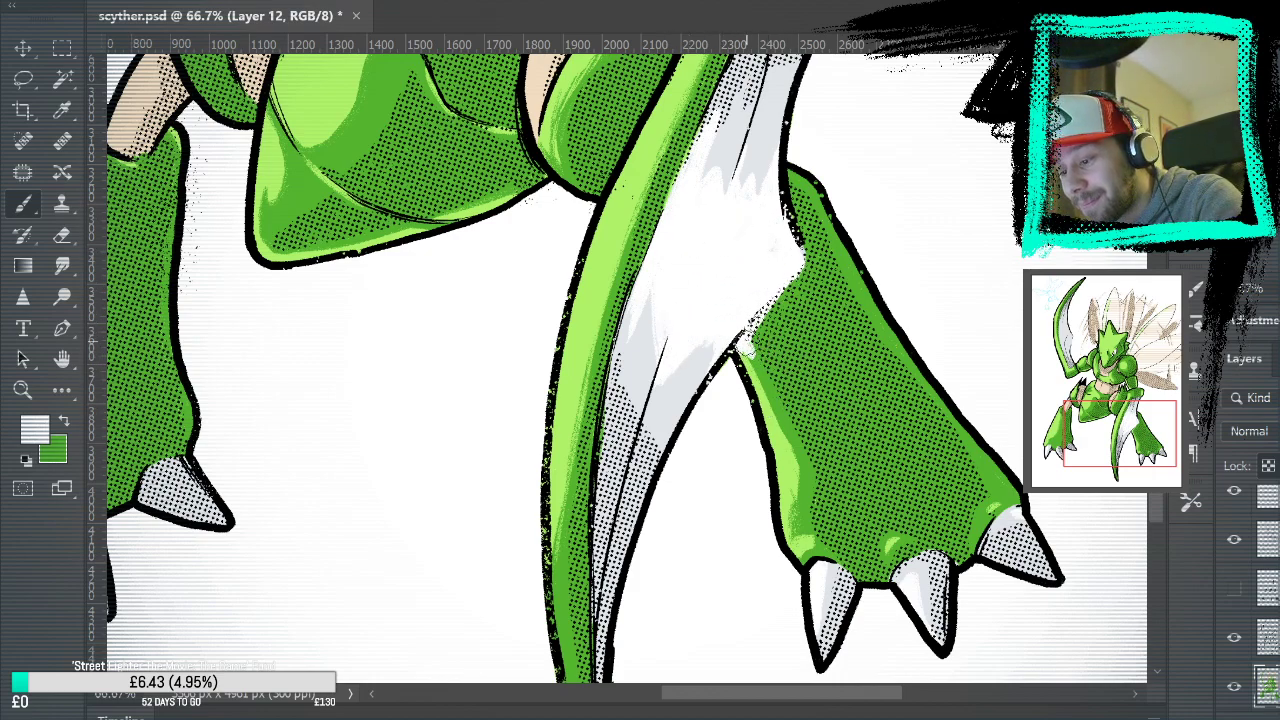
Cover the white spill on the leg with green, and clean up the white highlight along the lowered blade's edge
{"action": "key", "text": "x"}
{"action": "mouse_move", "coordinate": [748, 345]}
{"action": "left_mouse_down"}
{"action": "mouse_move", "coordinate": [795, 278]}
{"action": "mouse_move", "coordinate": [762, 390]}
{"action": "mouse_move", "coordinate": [742, 348]}
{"action": "mouse_move", "coordinate": [746, 360]}
{"action": "mouse_move", "coordinate": [750, 328]}
{"action": "mouse_move", "coordinate": [798, 276]}
{"action": "mouse_move", "coordinate": [766, 357]}
{"action": "mouse_move", "coordinate": [748, 350]}
{"action": "mouse_move", "coordinate": [756, 314]}
{"action": "mouse_move", "coordinate": [804, 260]}
{"action": "mouse_move", "coordinate": [768, 320]}
{"action": "left_mouse_up"}
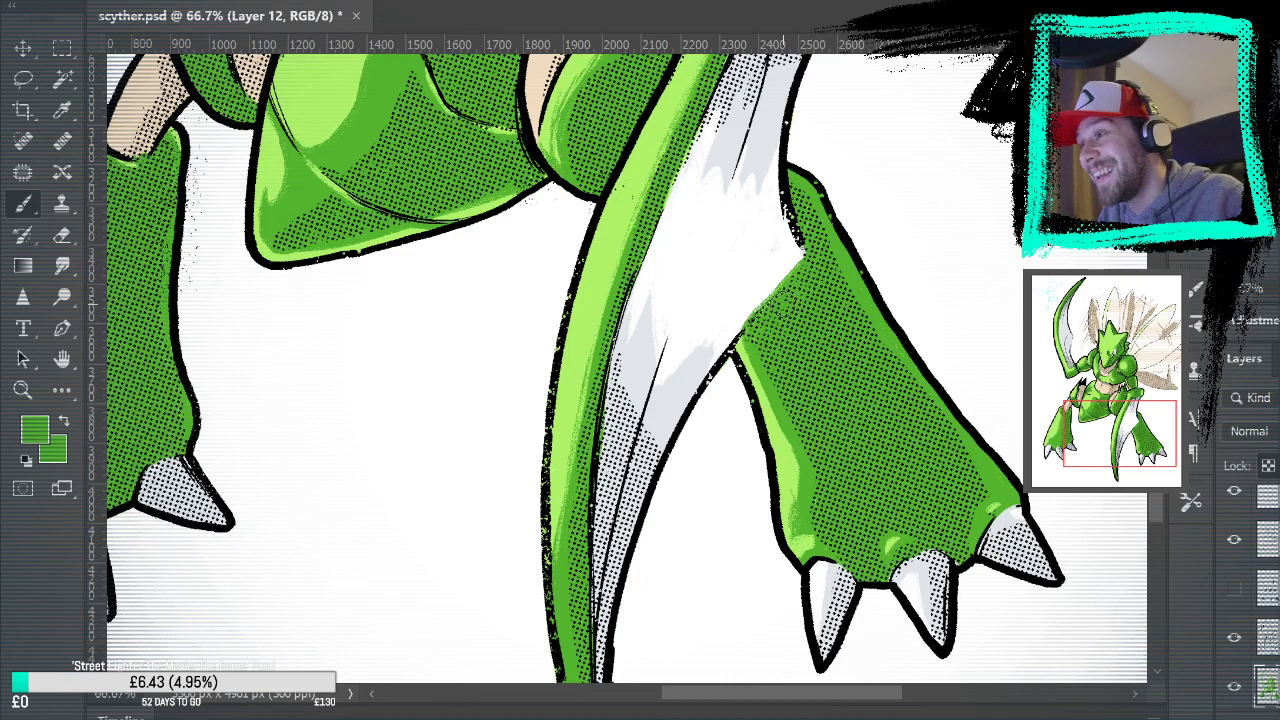
{"action": "left_click", "coordinate": [750, 278], "text": "alt"}
{"action": "left_click_drag", "start_coordinate": [735, 335], "coordinate": [792, 258]}
{"action": "left_click_drag", "start_coordinate": [852, 229], "coordinate": [716, 347]}
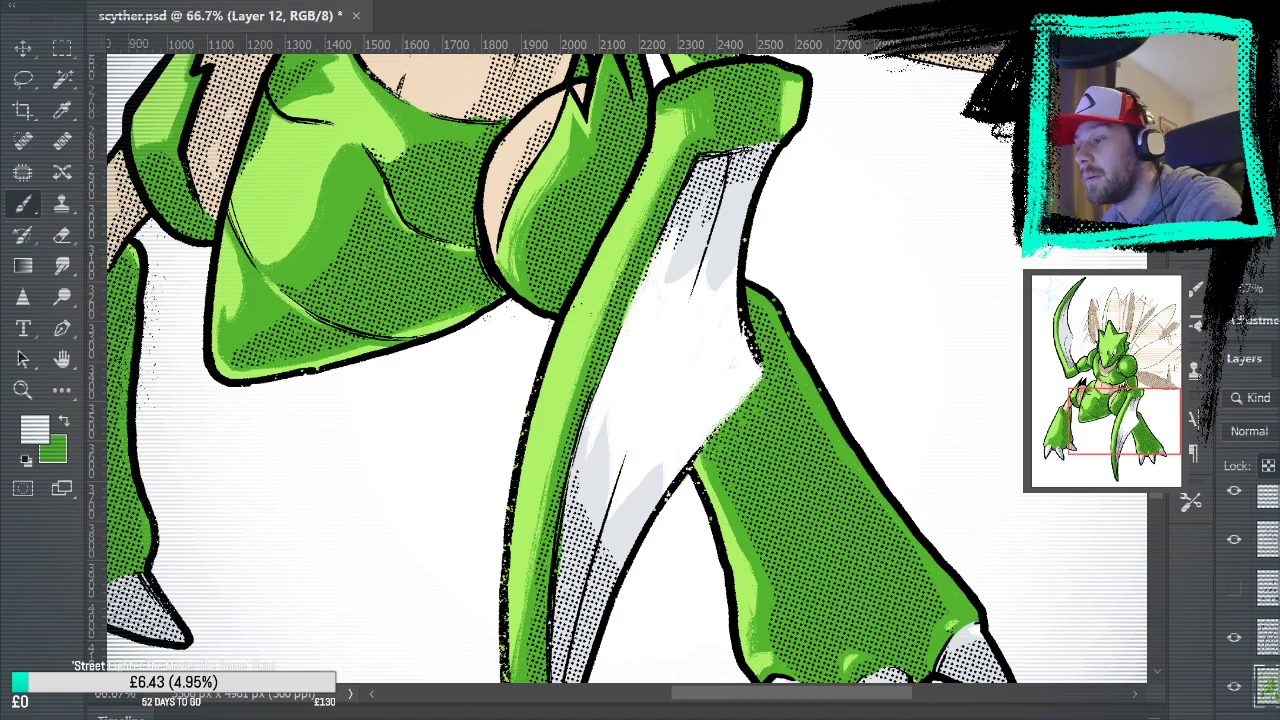
Review the whole illustration and examine the raised scythe's blade up close
{"action": "key", "text": "ctrl+0"}
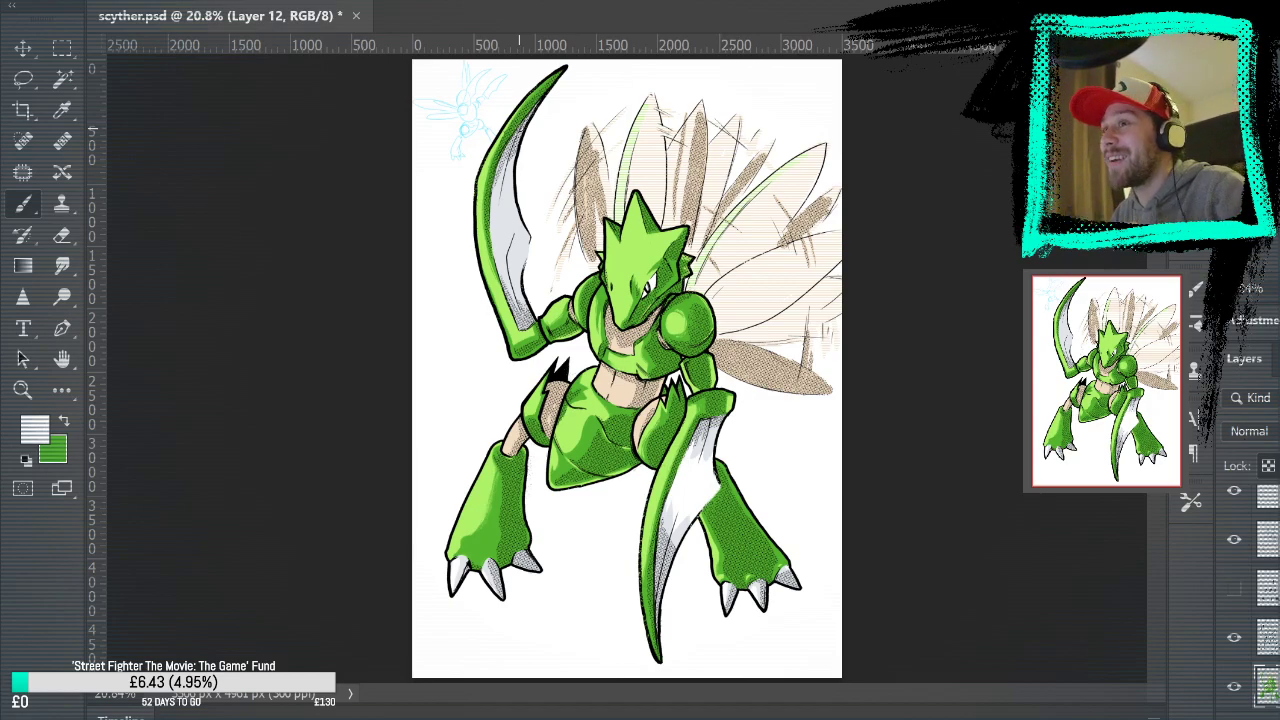
{"action": "left_click", "coordinate": [22, 390]}
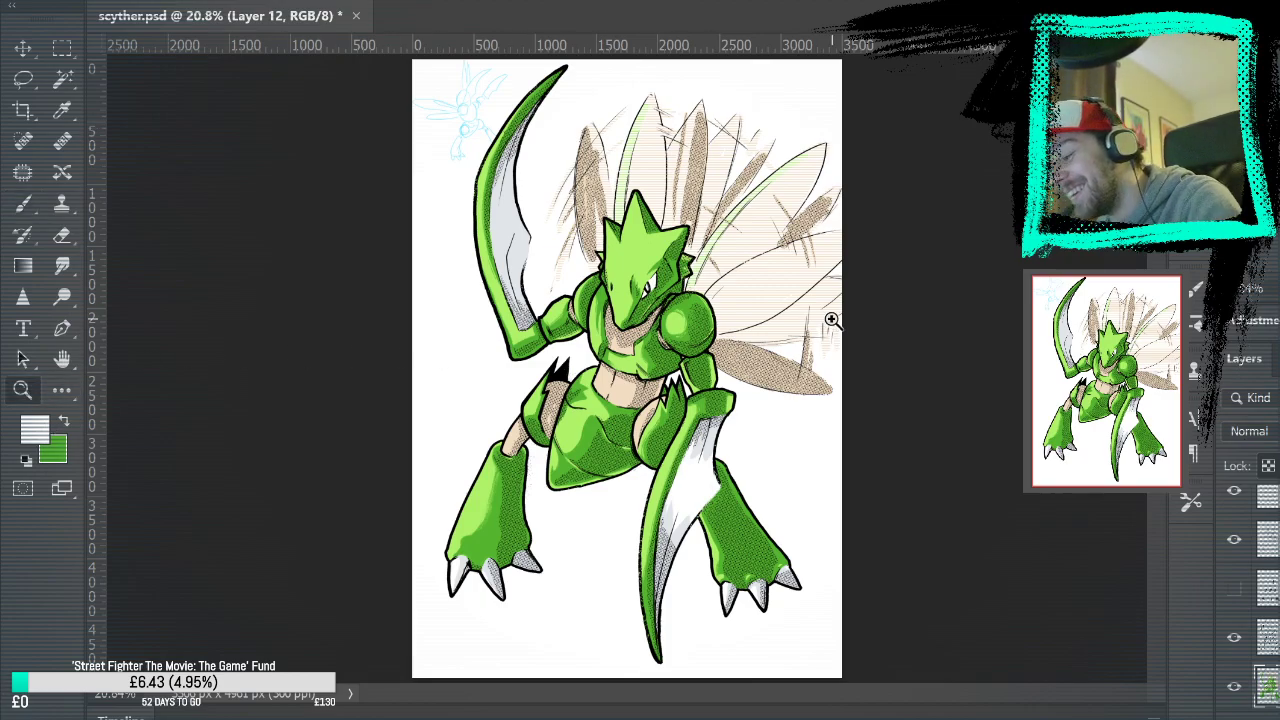
{"action": "left_click", "coordinate": [536, 244]}
{"action": "left_click", "coordinate": [528, 248]}
{"action": "left_click", "coordinate": [528, 248]}
{"action": "left_click", "coordinate": [528, 248]}
{"action": "key", "text": "b"}
{"action": "left_click_drag", "start_coordinate": [510, 232], "coordinate": [537, 367]}
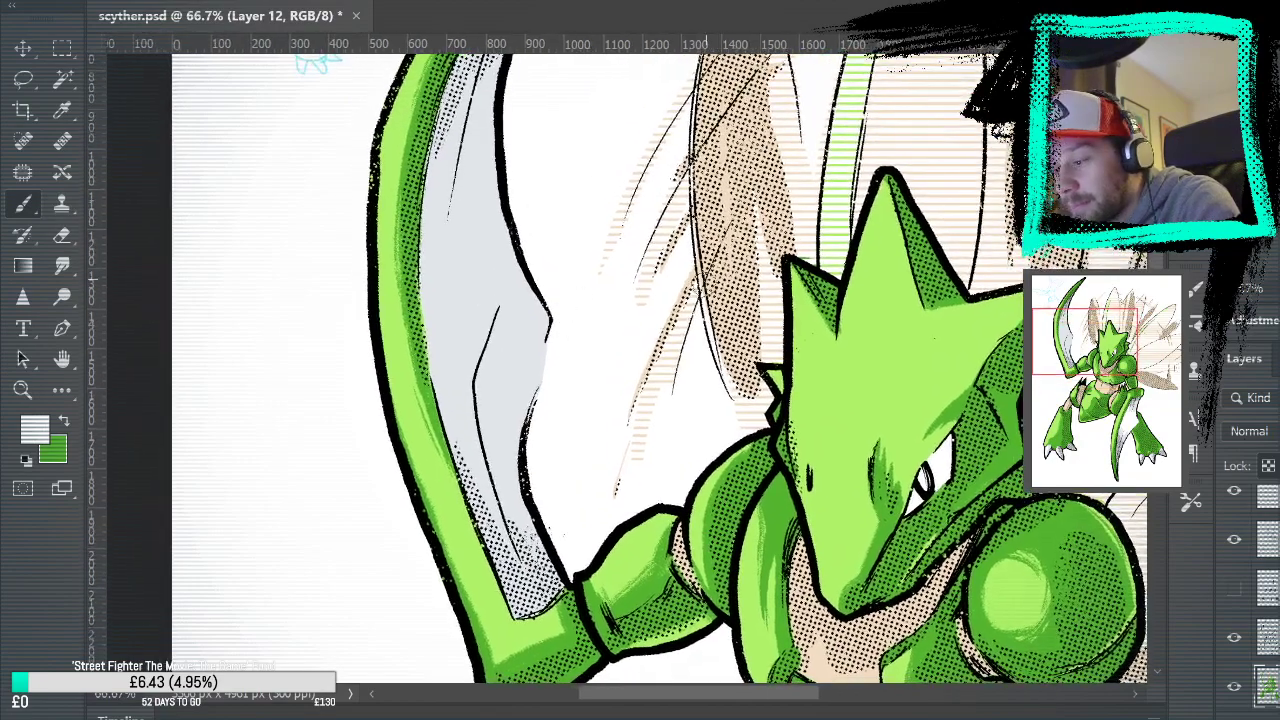
{"action": "left_click_drag", "start_coordinate": [428, 352], "coordinate": [402, 378]}
{"action": "key", "text": "ctrl+z"}
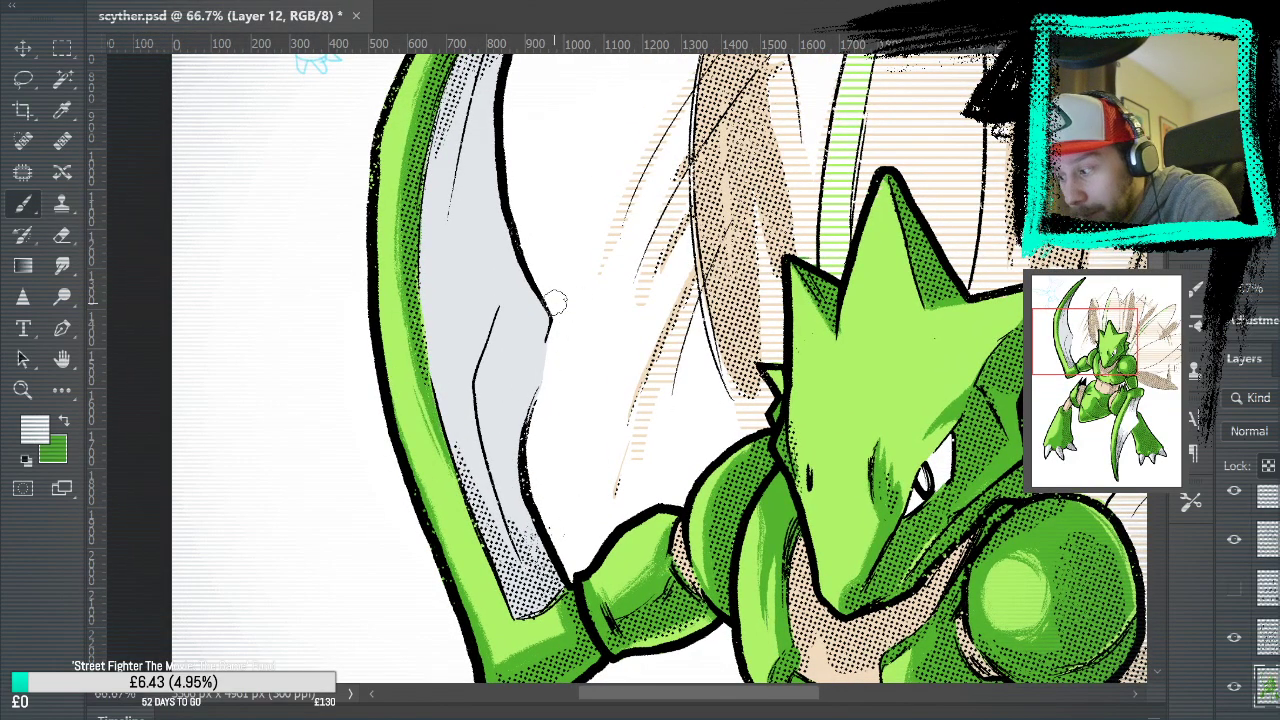
{"action": "left_click", "coordinate": [66, 423]}
{"action": "left_click_drag", "start_coordinate": [514, 234], "coordinate": [422, 330]}
{"action": "left_click_drag", "start_coordinate": [526, 270], "coordinate": [438, 420]}
{"action": "key", "text": "ctrl+z"}
{"action": "key", "text": "ctrl+z"}
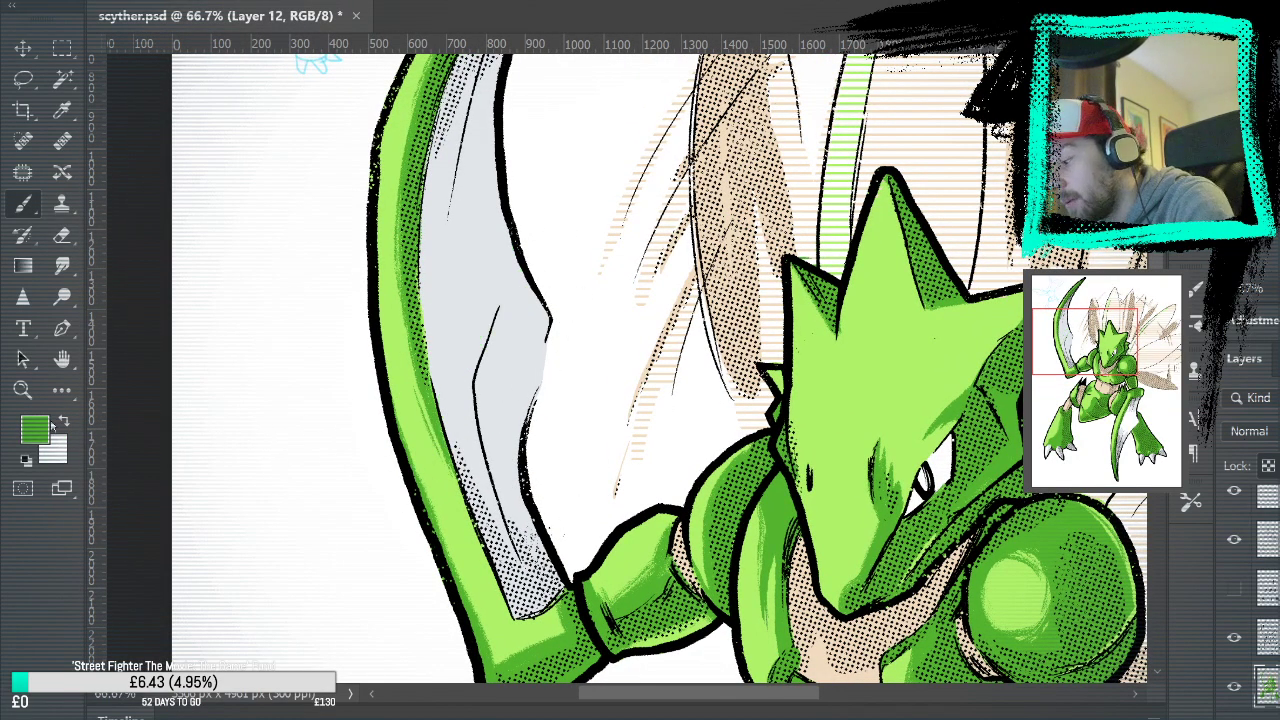
{"action": "key", "text": "x"}
Paint a broad white highlight across the middle of the raised scythe's grey blade, leaving grey towards both ends
{"action": "left_click_drag", "start_coordinate": [508, 264], "coordinate": [524, 343]}
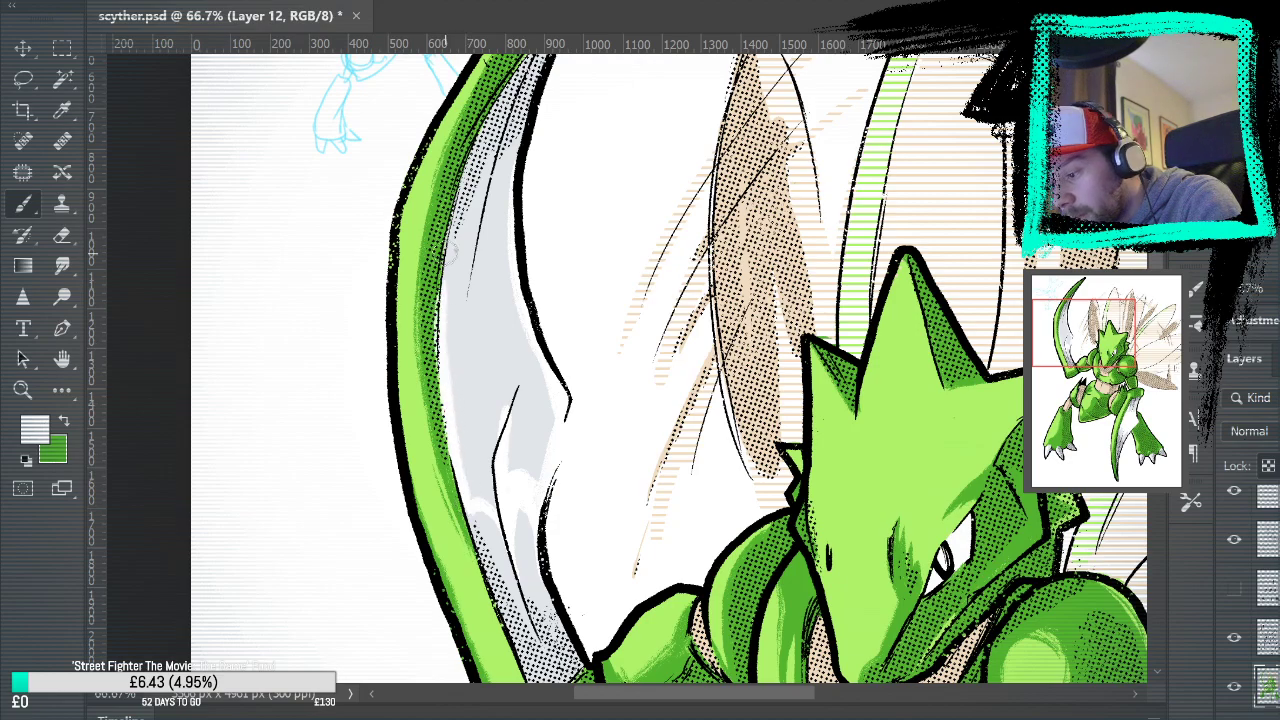
{"action": "left_click_drag", "start_coordinate": [473, 315], "coordinate": [480, 478]}
{"action": "mouse_move", "coordinate": [456, 430]}
{"action": "left_mouse_down"}
{"action": "mouse_move", "coordinate": [494, 446]}
{"action": "mouse_move", "coordinate": [515, 358]}
{"action": "left_mouse_up"}
{"action": "left_click_drag", "start_coordinate": [504, 438], "coordinate": [515, 352]}
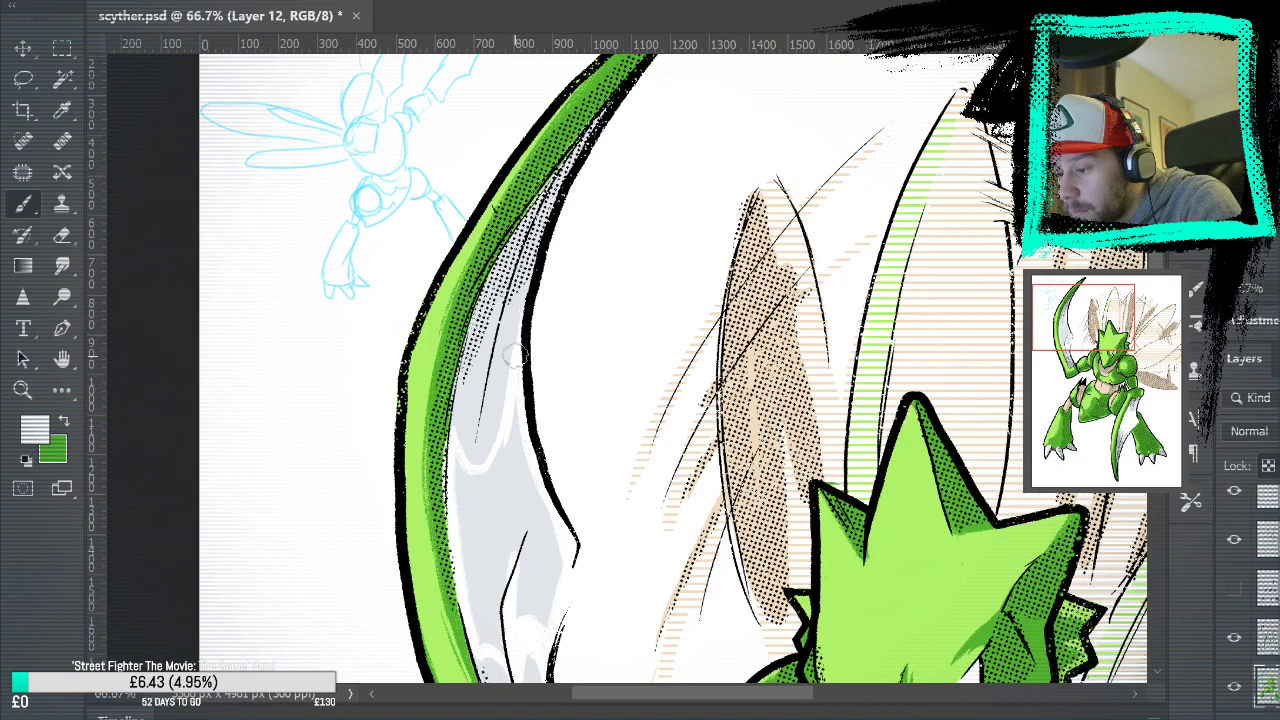
{"action": "mouse_move", "coordinate": [520, 397]}
{"action": "left_mouse_down"}
{"action": "mouse_move", "coordinate": [506, 427]}
{"action": "mouse_move", "coordinate": [516, 422]}
{"action": "mouse_move", "coordinate": [542, 604]}
{"action": "mouse_move", "coordinate": [556, 562]}
{"action": "left_mouse_up"}
{"action": "mouse_move", "coordinate": [539, 518]}
{"action": "left_mouse_down"}
{"action": "mouse_move", "coordinate": [512, 560]}
{"action": "mouse_move", "coordinate": [494, 451]}
{"action": "mouse_move", "coordinate": [457, 466]}
{"action": "mouse_move", "coordinate": [461, 498]}
{"action": "mouse_move", "coordinate": [480, 491]}
{"action": "left_mouse_up"}
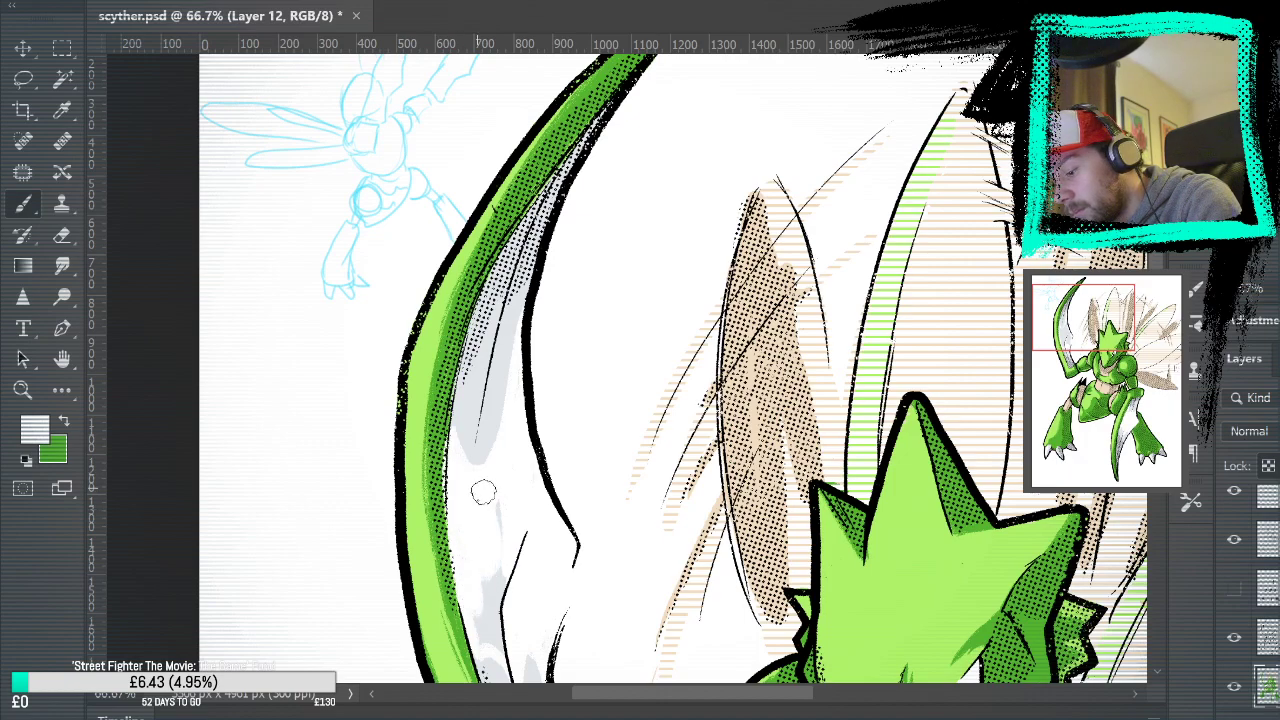
{"action": "mouse_move", "coordinate": [506, 532]}
{"action": "left_mouse_down"}
{"action": "mouse_move", "coordinate": [500, 409]}
{"action": "mouse_move", "coordinate": [470, 410]}
{"action": "mouse_move", "coordinate": [455, 434]}
{"action": "left_mouse_up"}
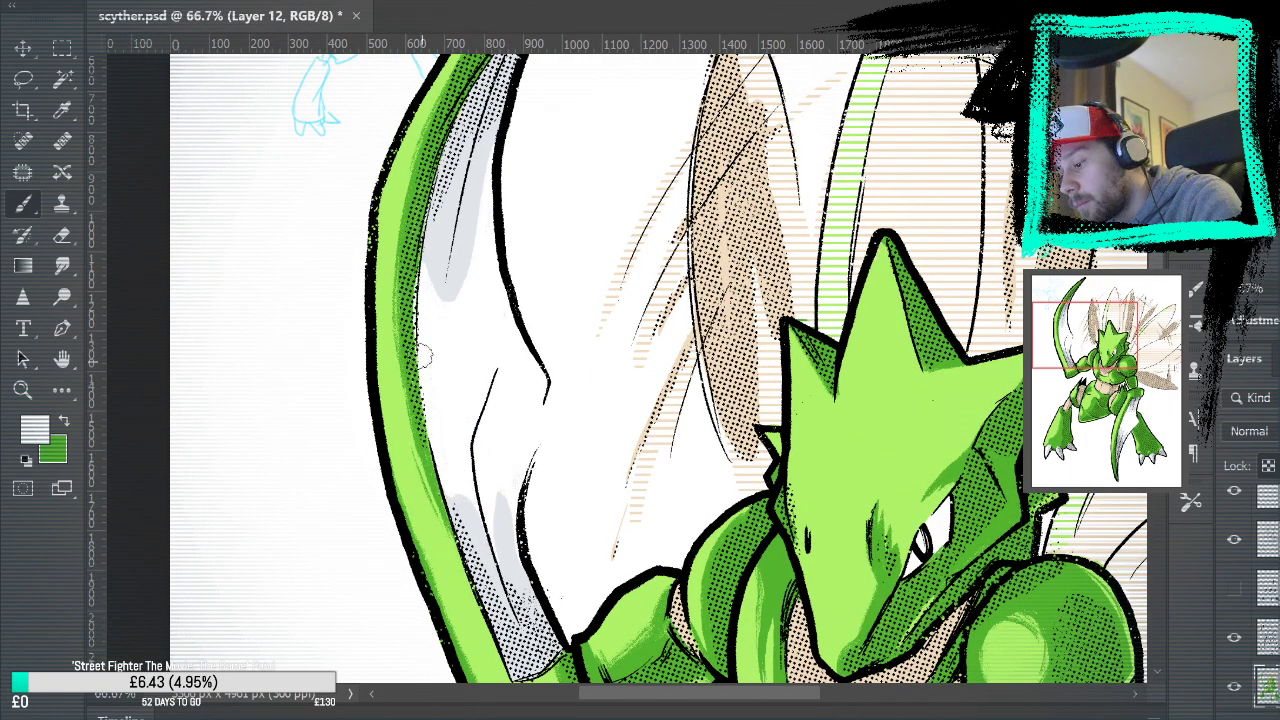
Sample the blade's grey and extend thin grey streaks from the shading into the white highlights of both scythe blades
{"action": "left_click", "coordinate": [449, 240], "text": "alt"}
{"action": "left_click_drag", "start_coordinate": [443, 346], "coordinate": [445, 280]}
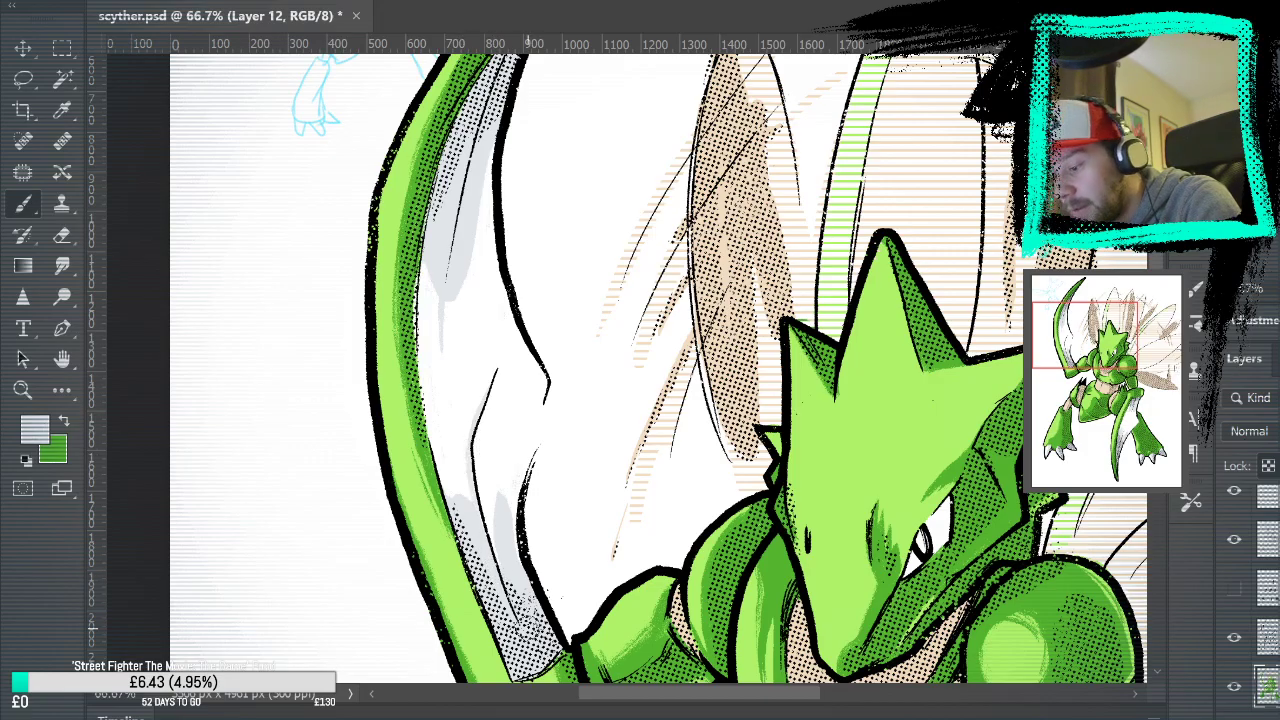
{"action": "left_click_drag", "start_coordinate": [569, 523], "coordinate": [585, 428]}
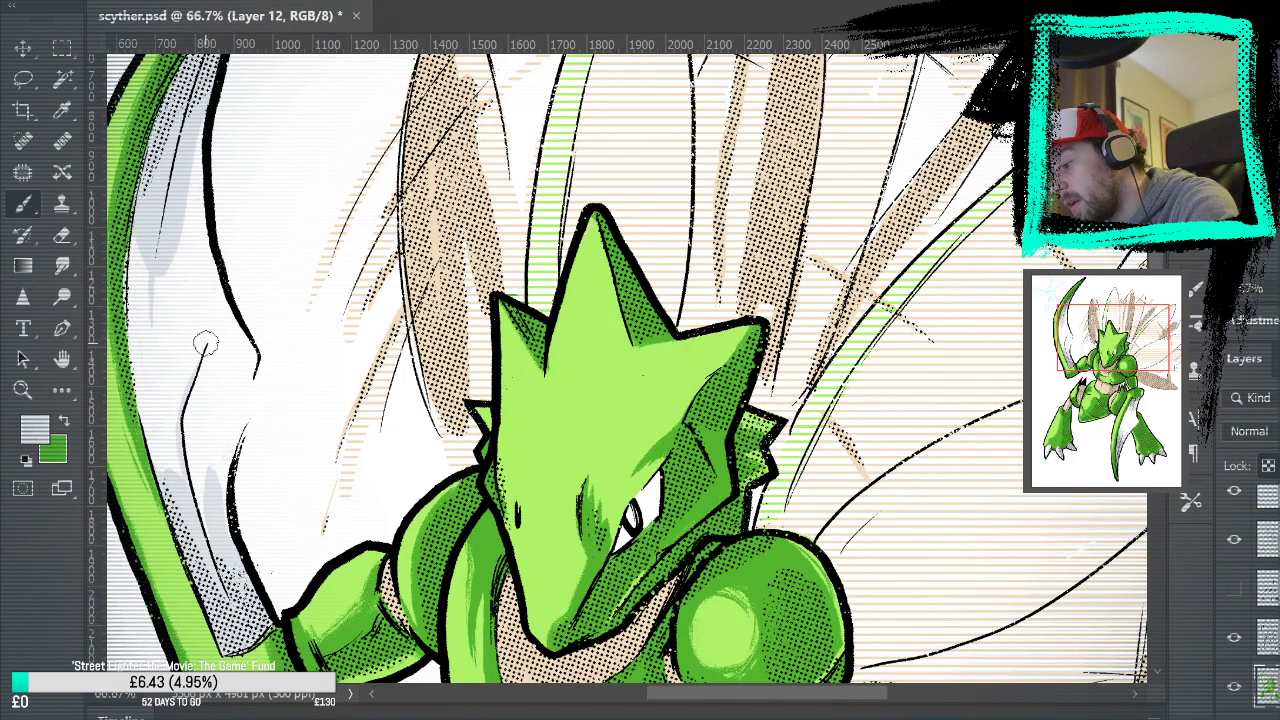
{"action": "mouse_move", "coordinate": [857, 566]}
{"action": "left_mouse_down"}
{"action": "mouse_move", "coordinate": [719, 332]}
{"action": "mouse_move", "coordinate": [638, 258]}
{"action": "mouse_move", "coordinate": [766, 171]}
{"action": "left_mouse_up"}
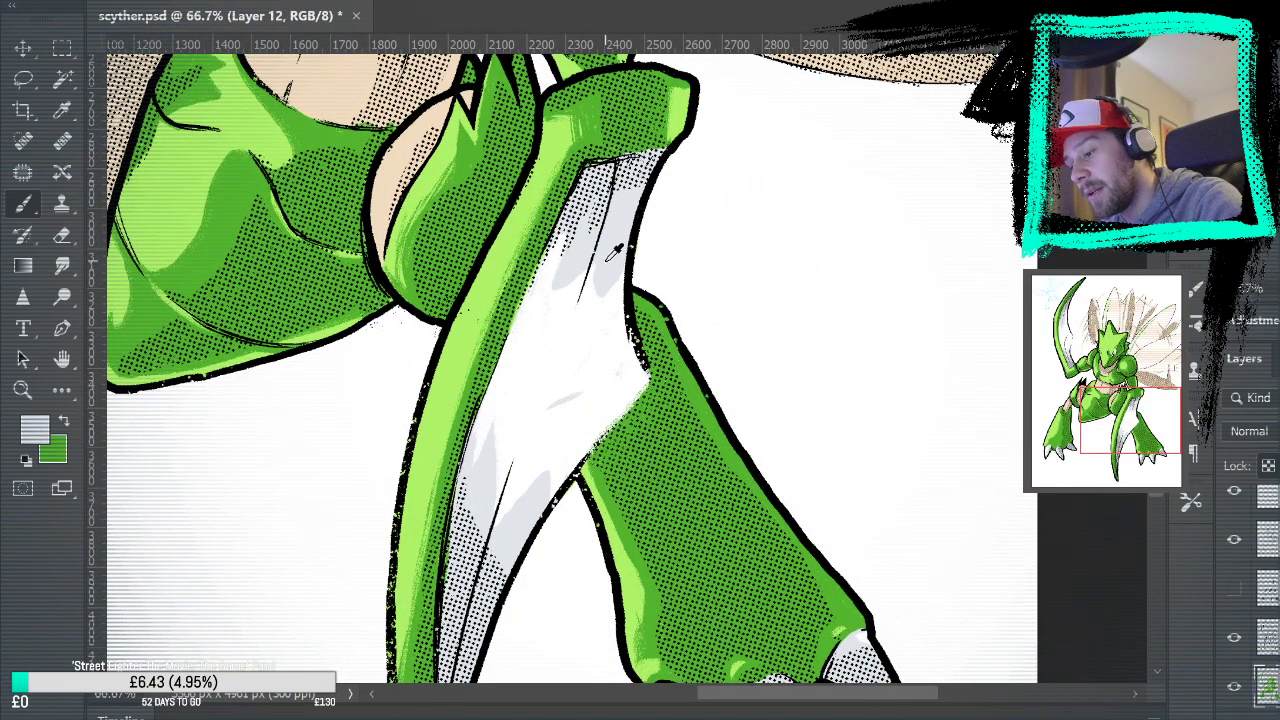
{"action": "mouse_move", "coordinate": [590, 258]}
{"action": "left_mouse_down"}
{"action": "mouse_move", "coordinate": [548, 378]}
{"action": "mouse_move", "coordinate": [596, 282]}
{"action": "mouse_move", "coordinate": [615, 186]}
{"action": "left_mouse_up"}
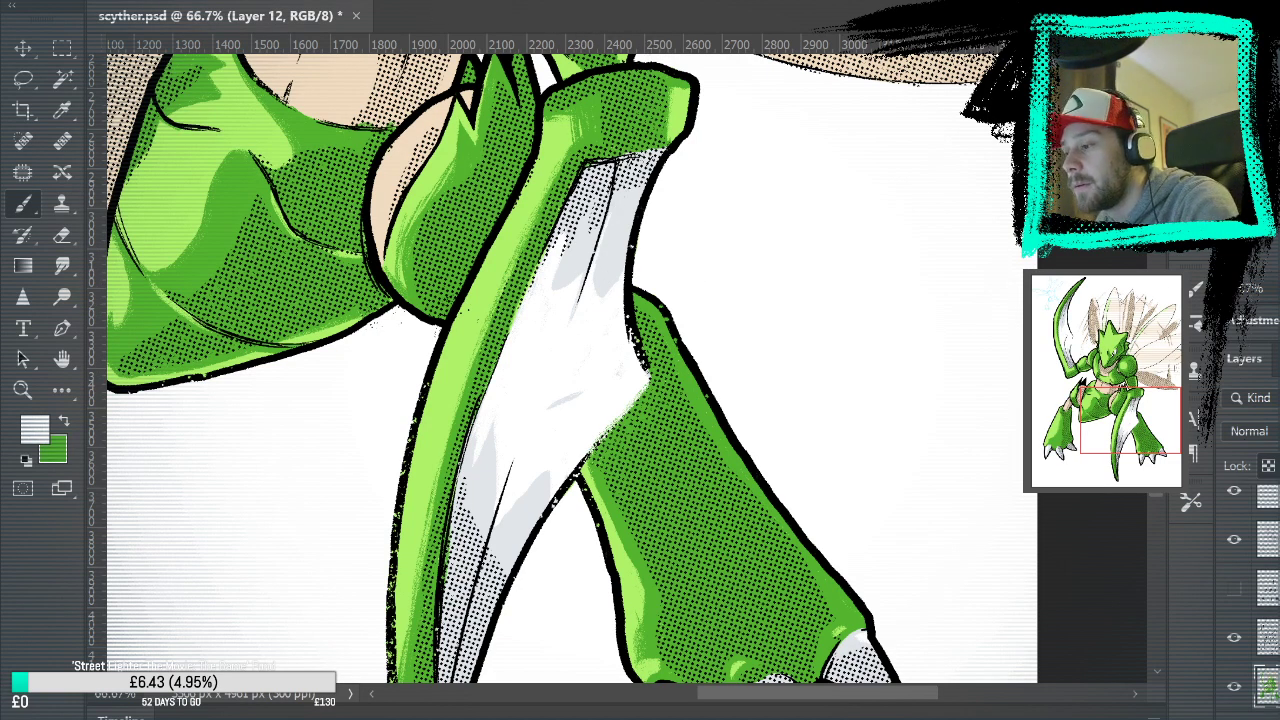
Sample the head's light green and set the brush to a paler tint of it for highlights
{"action": "key", "text": "ctrl+0"}
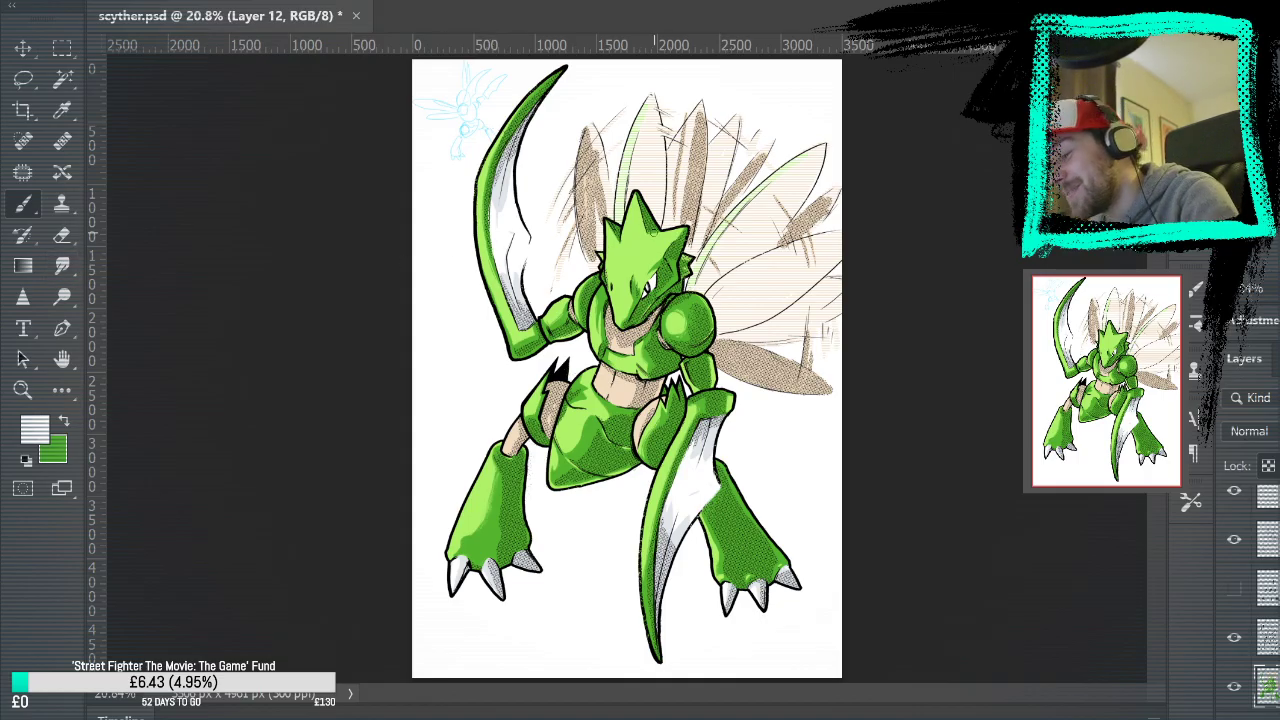
{"action": "left_click", "coordinate": [642, 248], "text": "alt"}
{"action": "key", "text": "z"}
{"action": "left_click", "coordinate": [663, 297]}
{"action": "left_click", "coordinate": [665, 298]}
{"action": "left_click", "coordinate": [663, 371]}
{"action": "left_click_drag", "start_coordinate": [660, 380], "coordinate": [680, 360]}
{"action": "left_click_drag", "start_coordinate": [681, 461], "coordinate": [648, 360]}
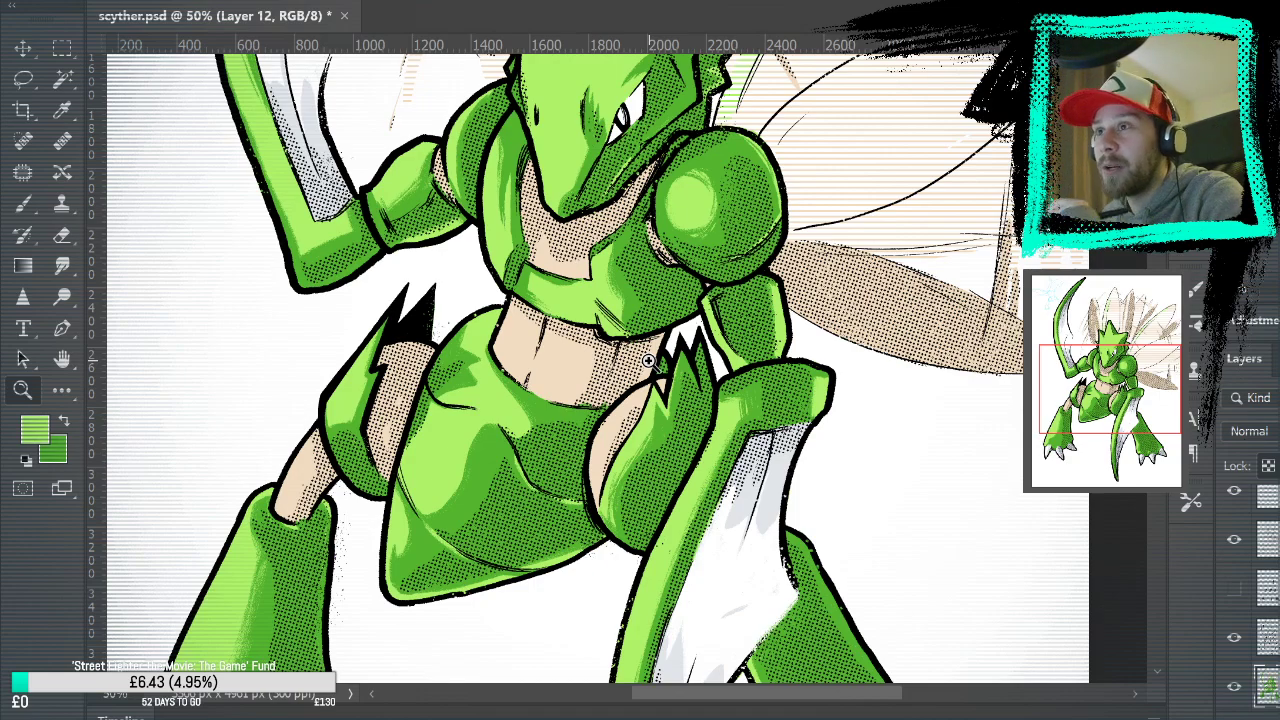
{"action": "scroll", "coordinate": [648, 360], "scroll_direction": "up", "scroll_amount": 5}
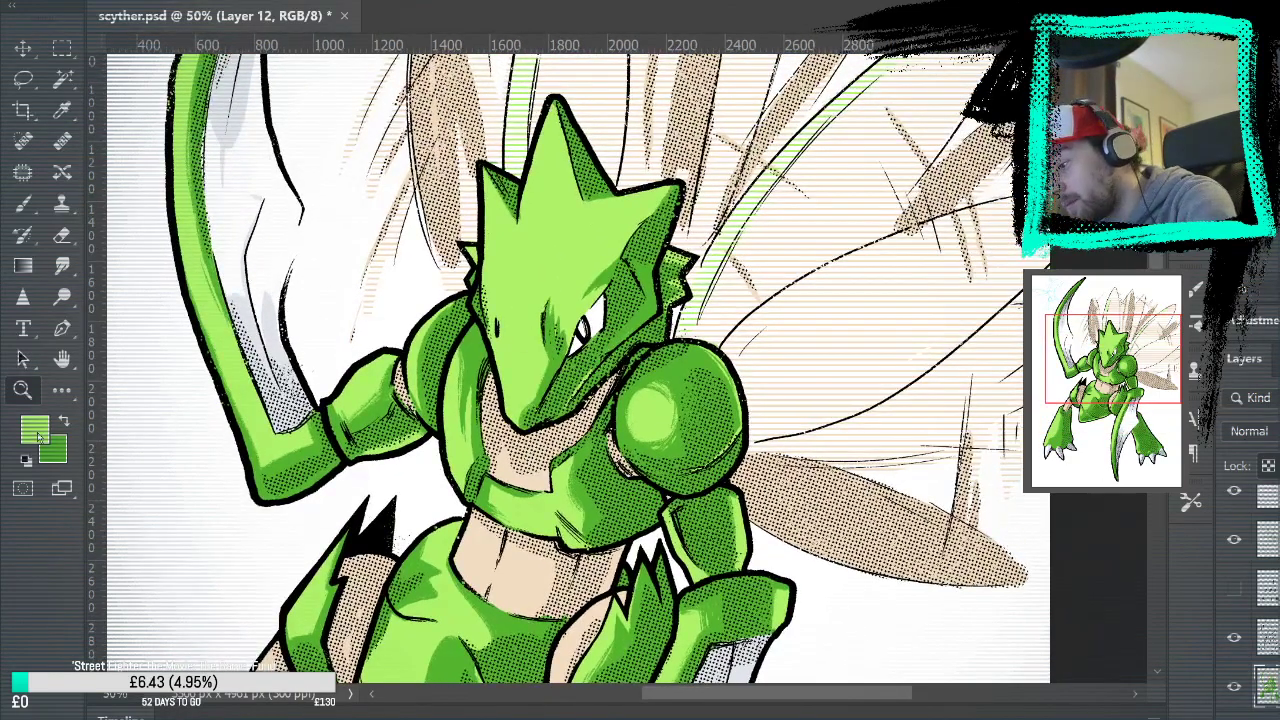
{"action": "key", "text": "i"}
{"action": "key", "text": "z"}
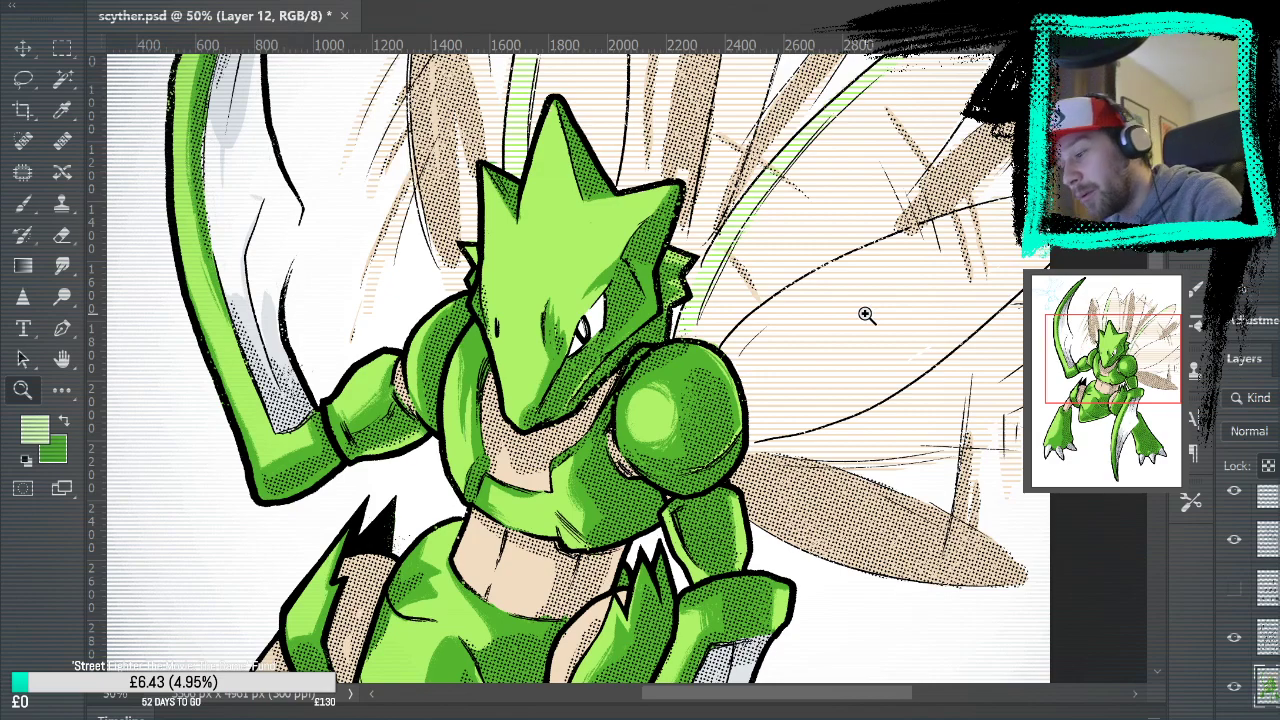
{"action": "key", "text": "b"}
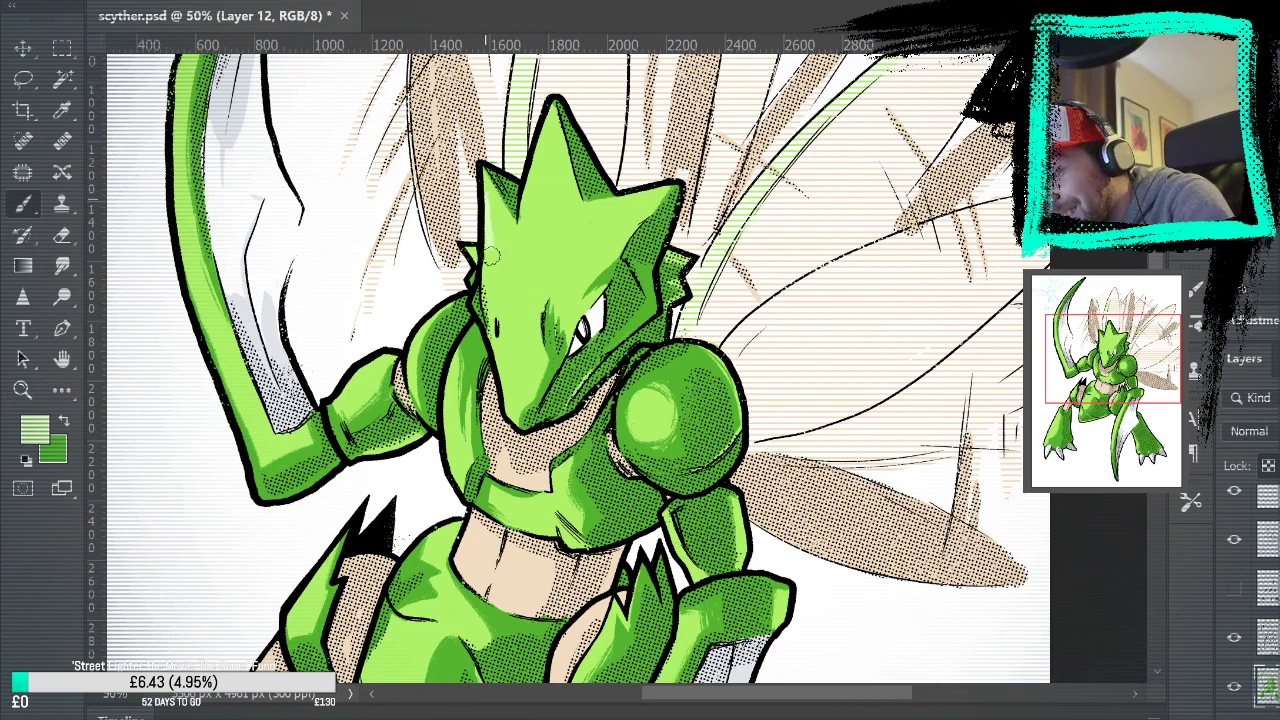
Paint pale green highlights on the head's central crest spike, the side of the face and the snout
{"action": "left_click_drag", "start_coordinate": [763, 500], "coordinate": [790, 520]}
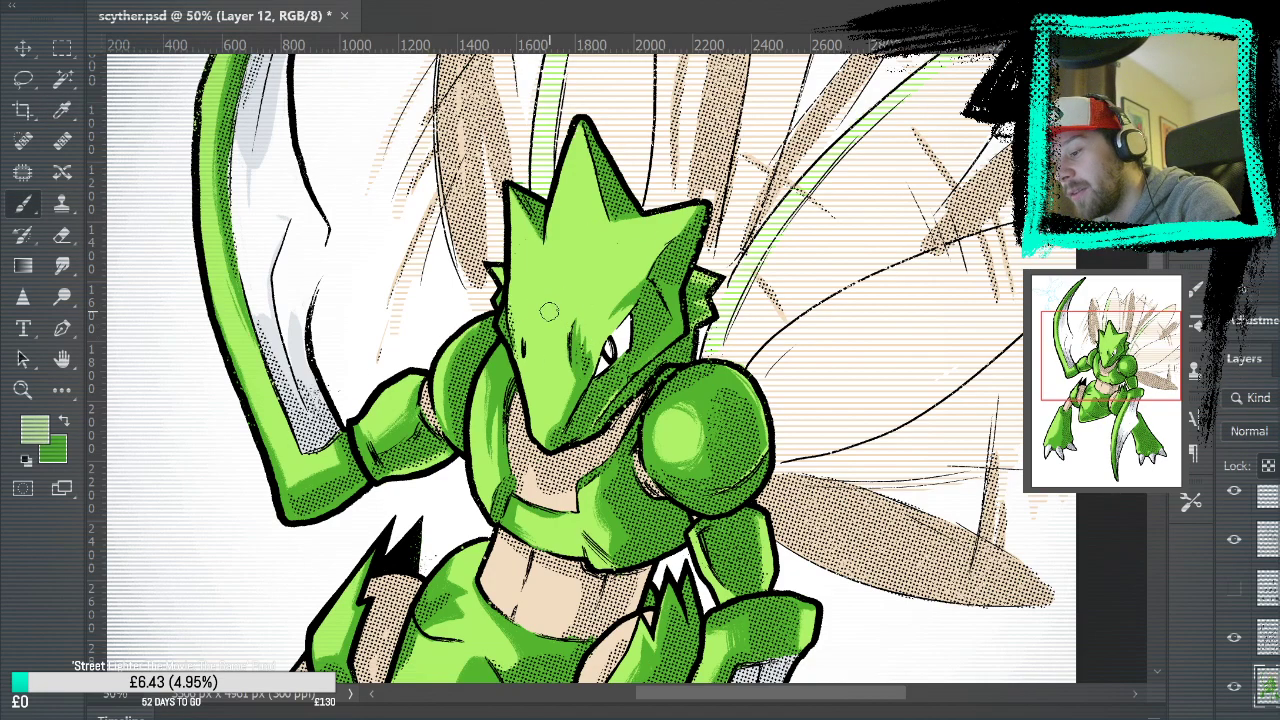
{"action": "key", "text": "i"}
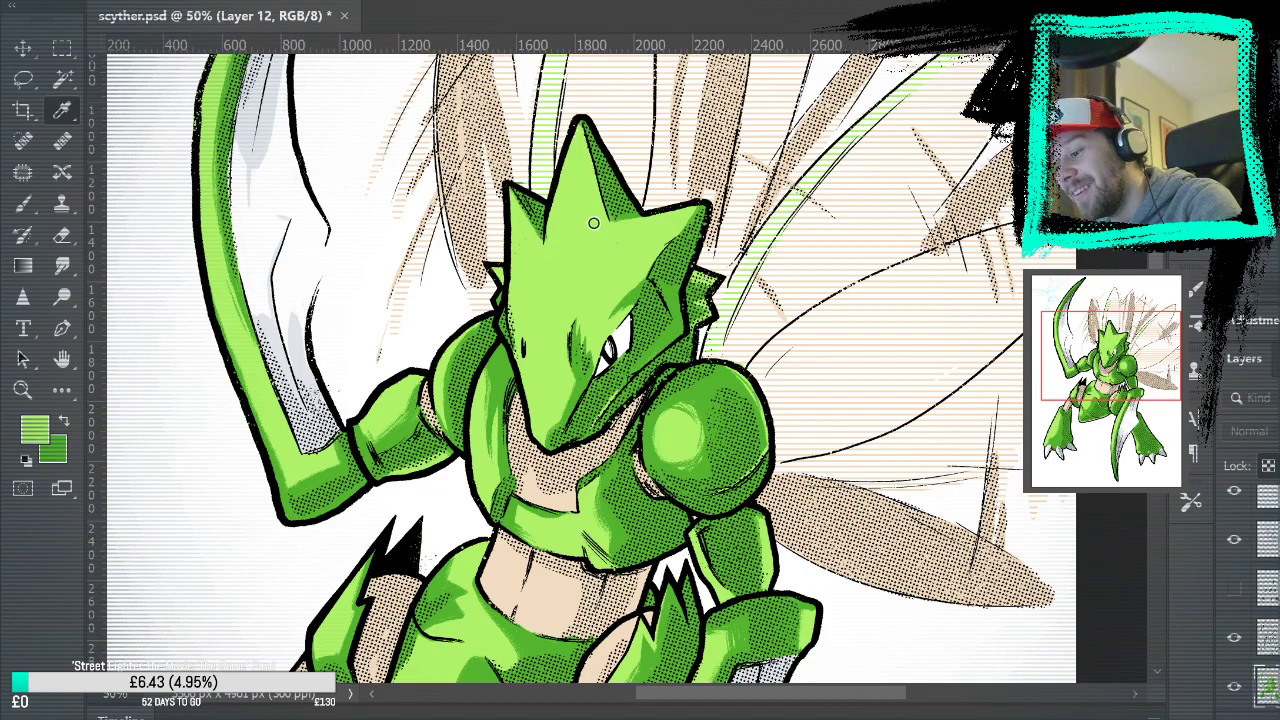
{"action": "key", "text": "b"}
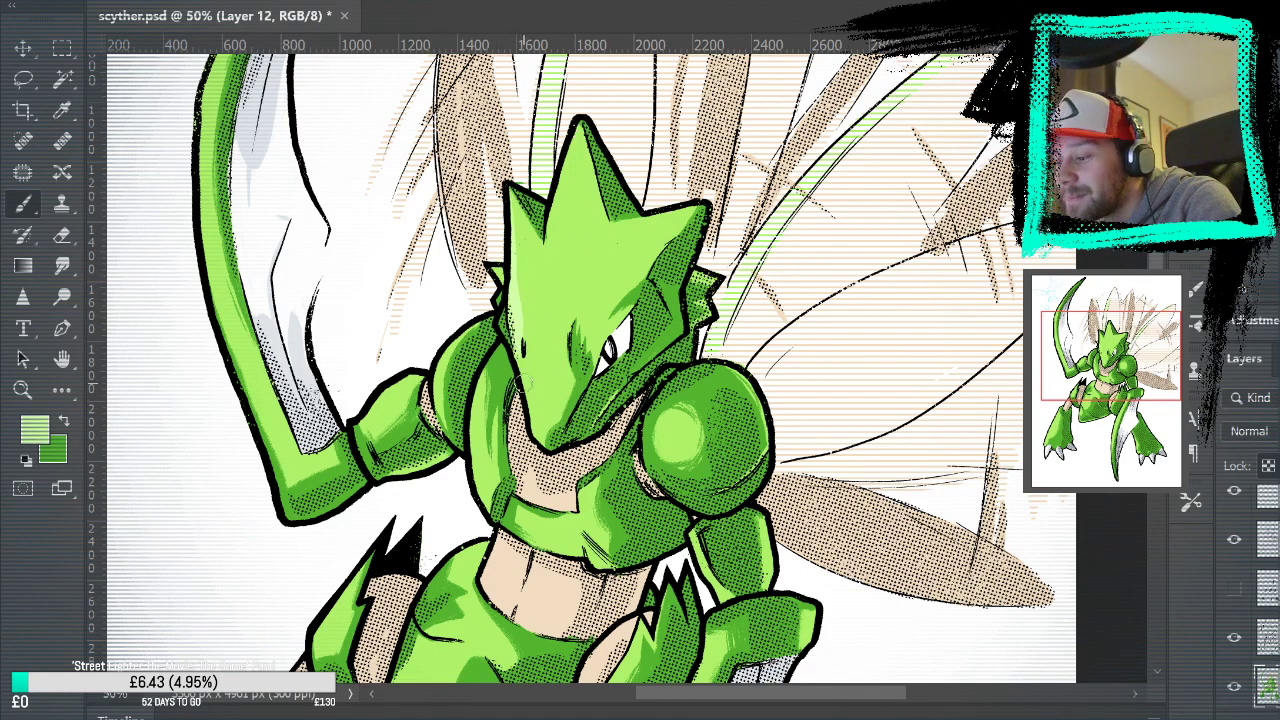
{"action": "left_click_drag", "start_coordinate": [760, 451], "coordinate": [772, 357]}
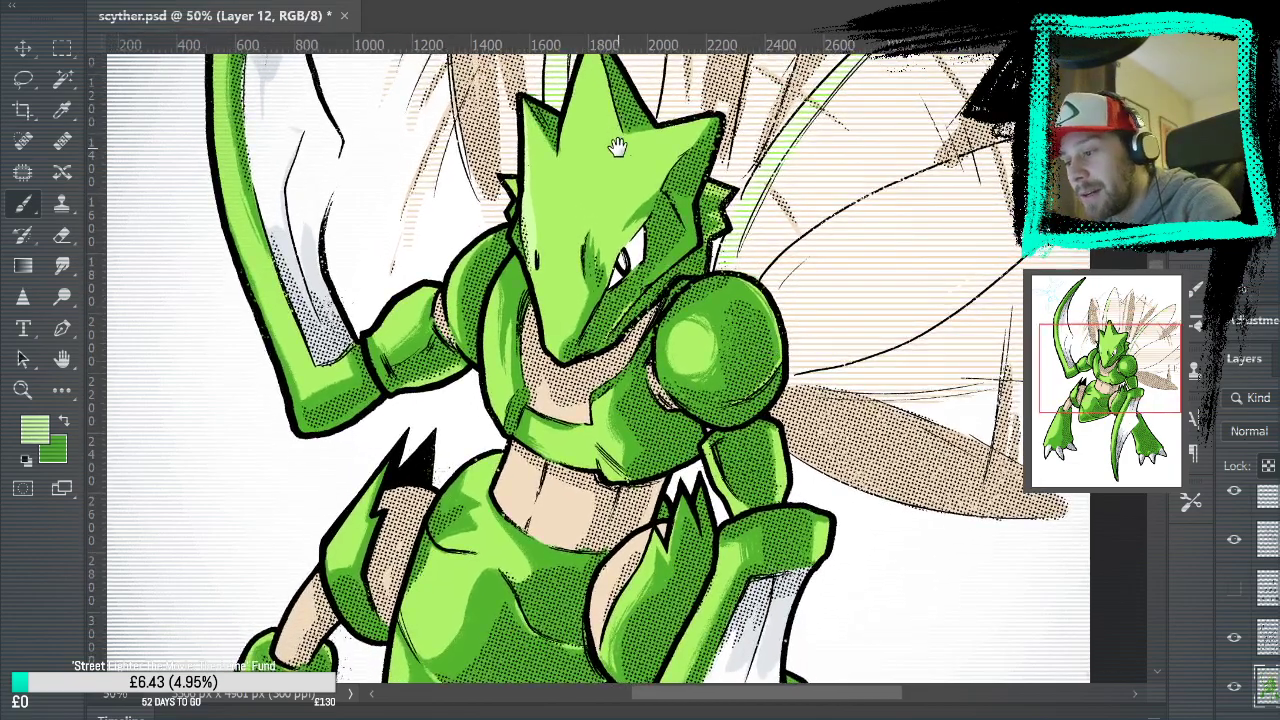
{"action": "left_click_drag", "start_coordinate": [589, 126], "coordinate": [580, 200]}
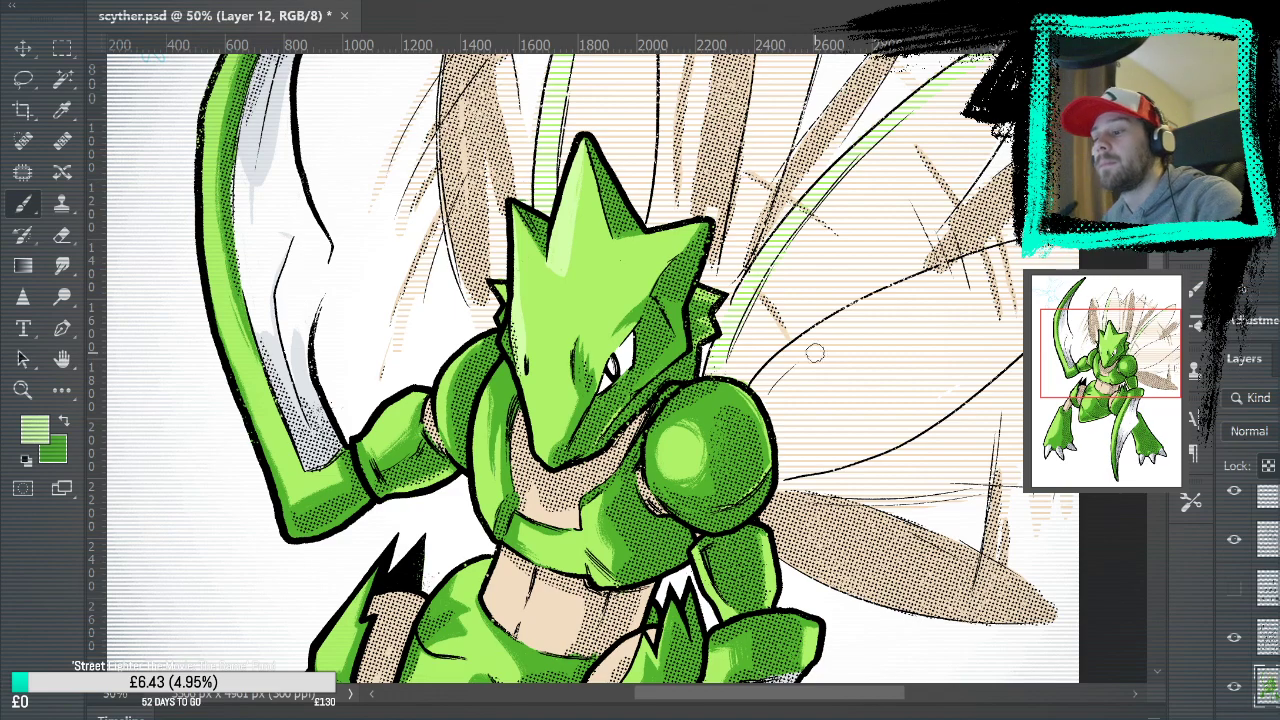
{"action": "left_click", "coordinate": [555, 290], "text": "alt"}
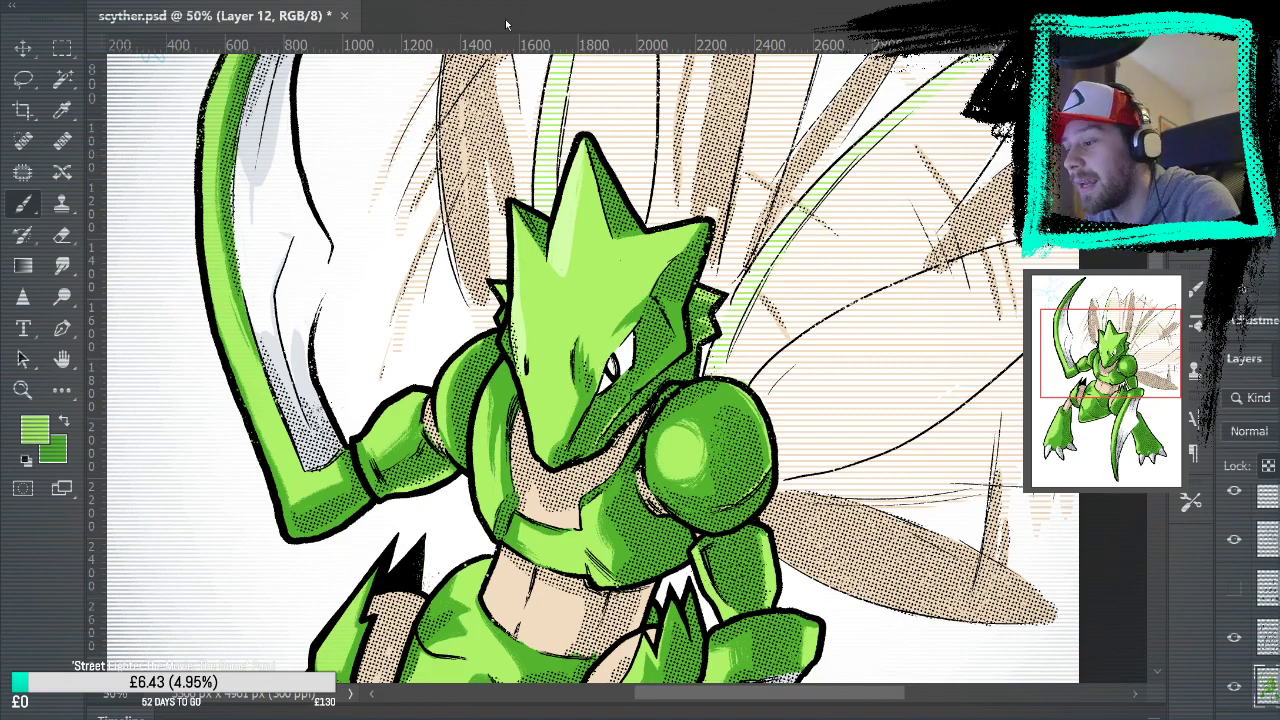
Sample the pale green from the face's edge and add a small highlight to the round shoulder
{"action": "key", "text": "ctrl+0"}
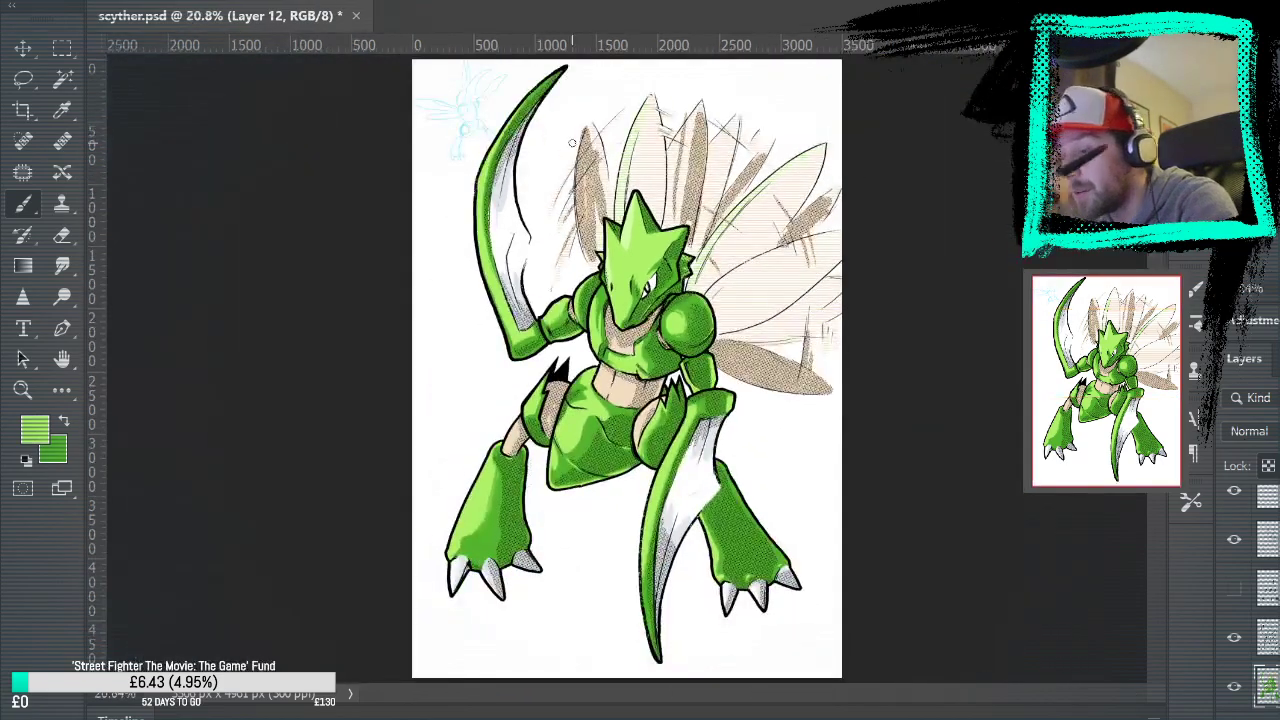
{"action": "key", "text": "z"}
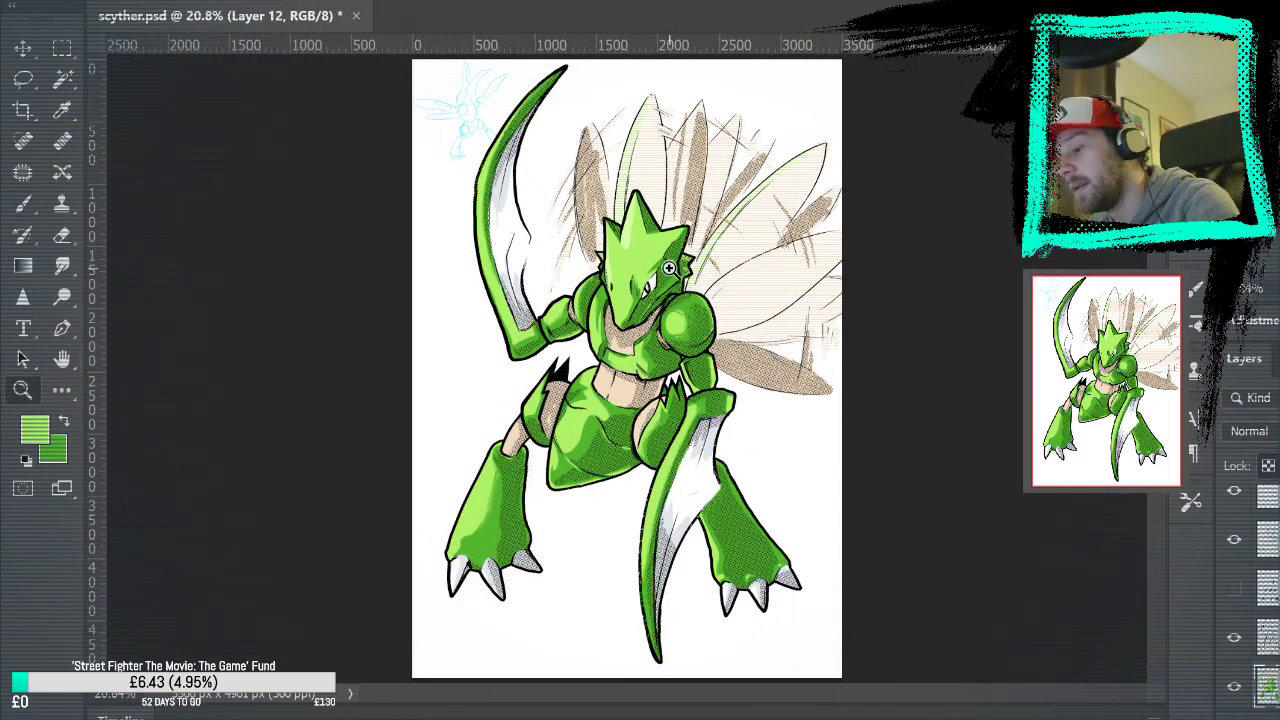
{"action": "left_click", "coordinate": [651, 320]}
{"action": "left_click", "coordinate": [651, 320]}
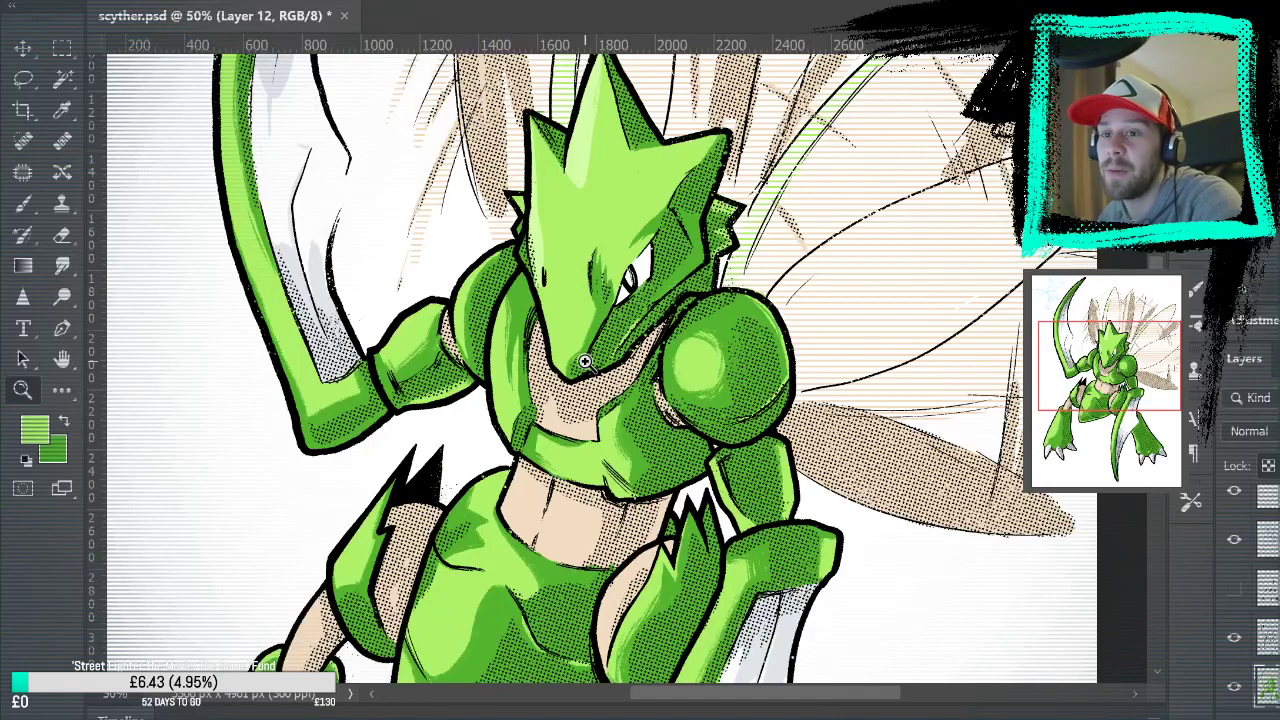
{"action": "key", "text": "b"}
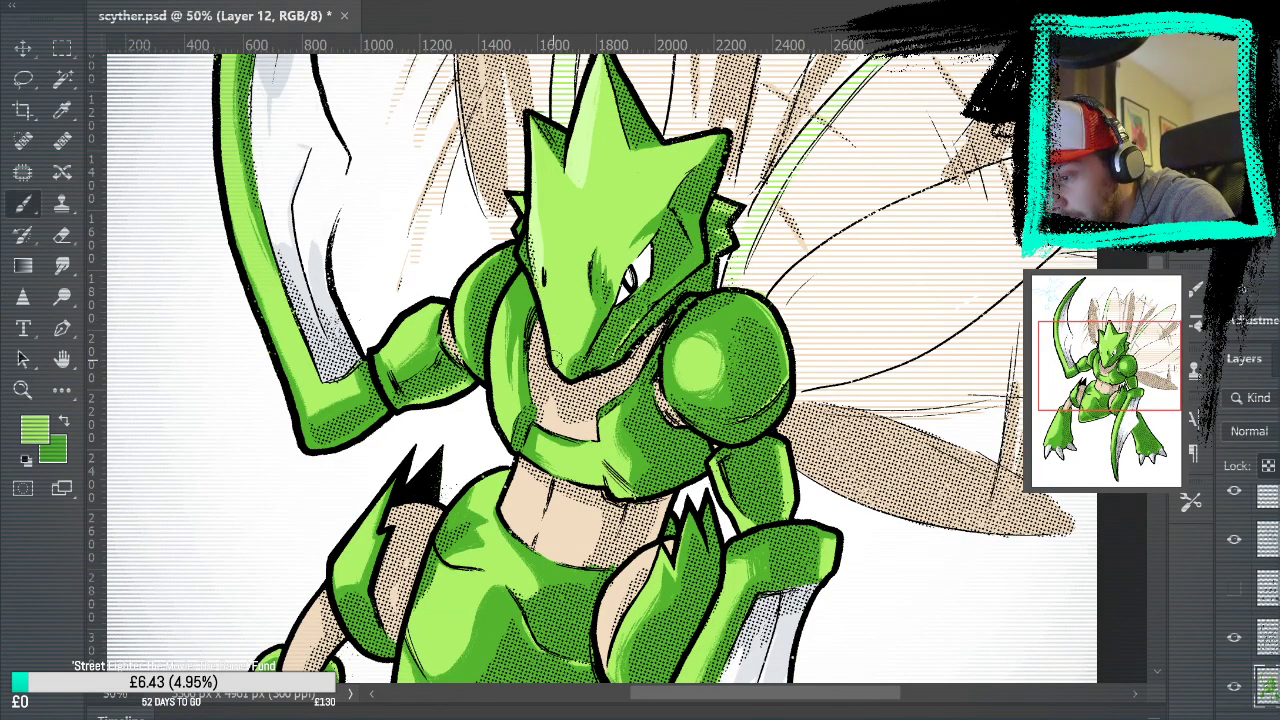
{"action": "left_click", "coordinate": [541, 255], "text": "alt"}
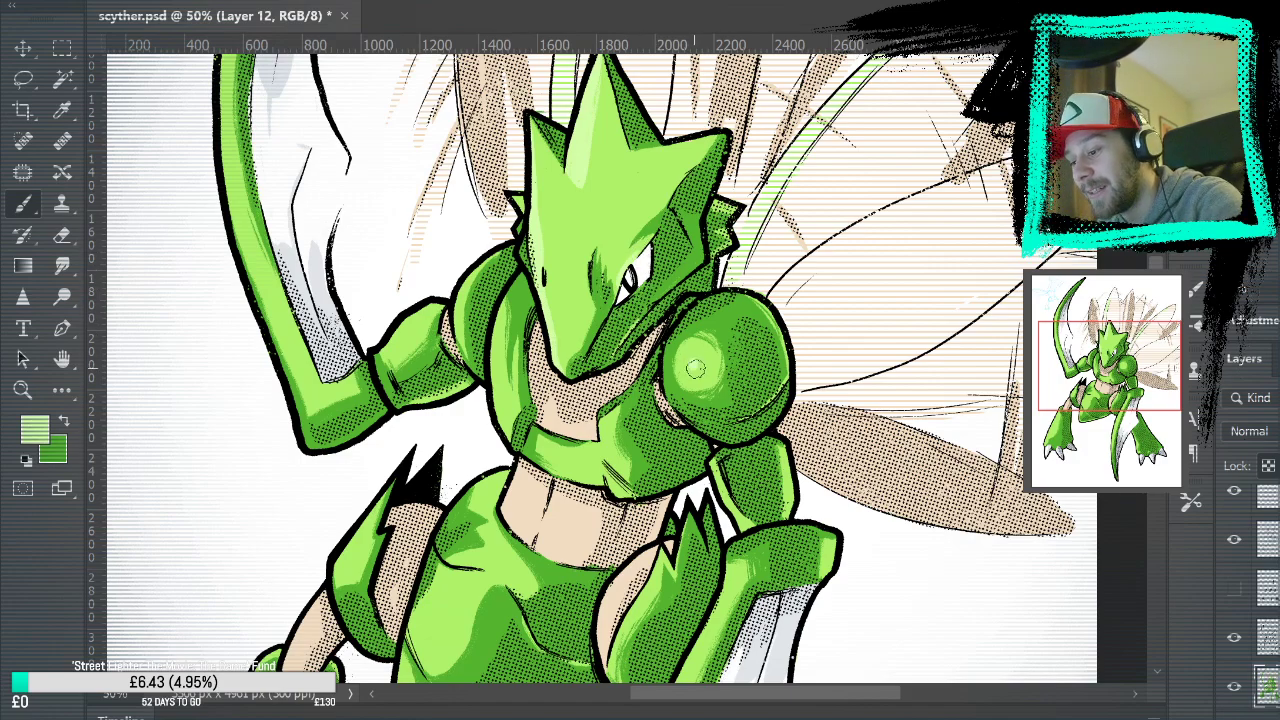
Paint pale green highlights along the chest plate's outer side and its lower band
{"action": "left_click_drag", "start_coordinate": [815, 495], "coordinate": [820, 430]}
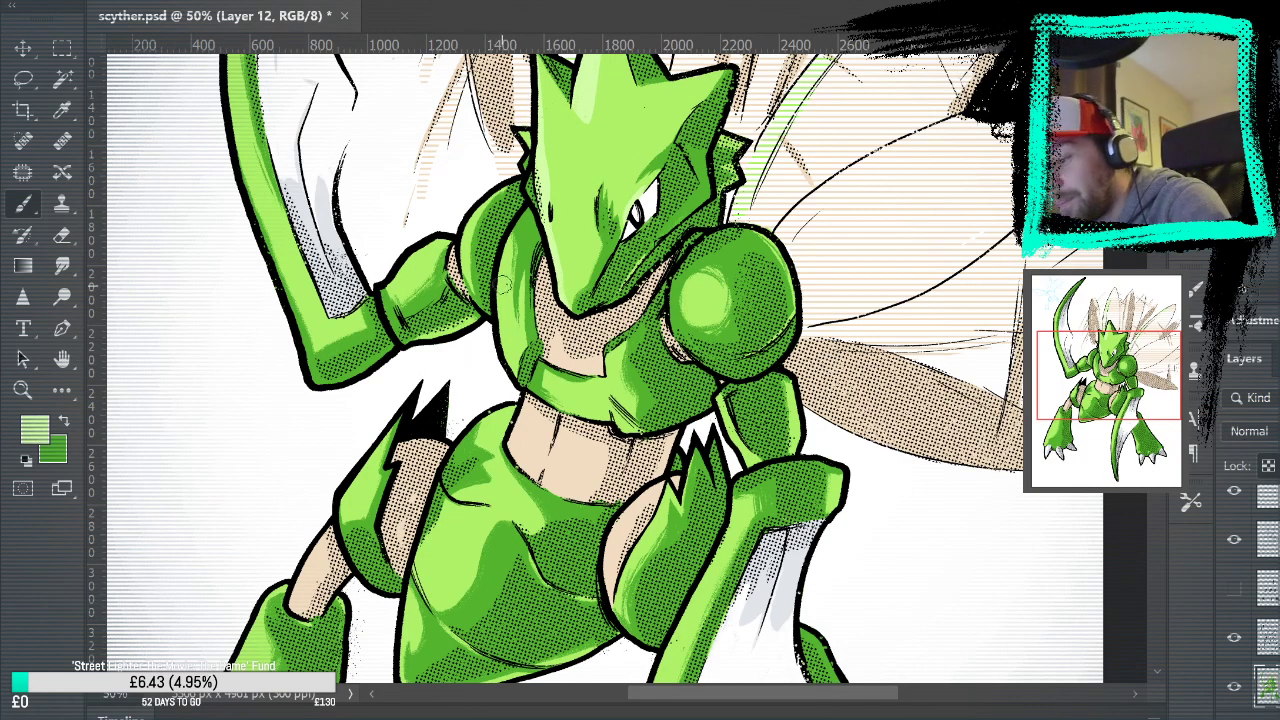
{"action": "key", "text": "ctrl+z"}
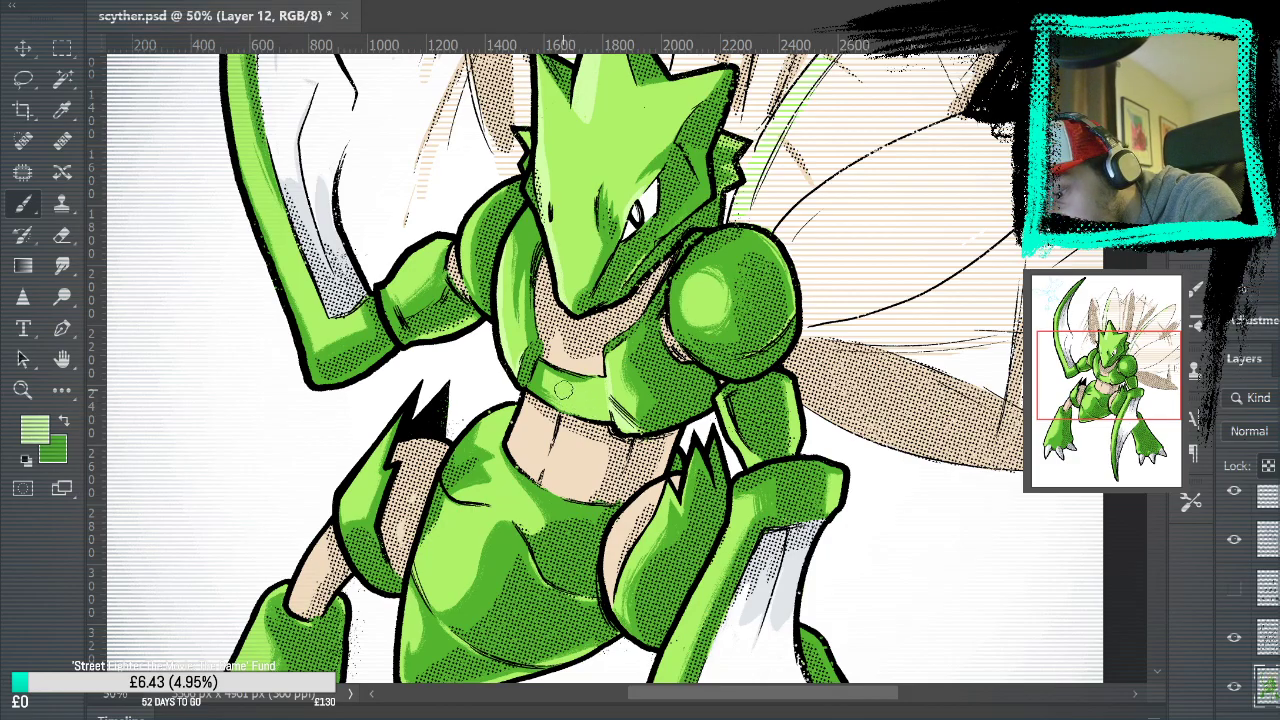
{"action": "left_click_drag", "start_coordinate": [789, 477], "coordinate": [932, 571]}
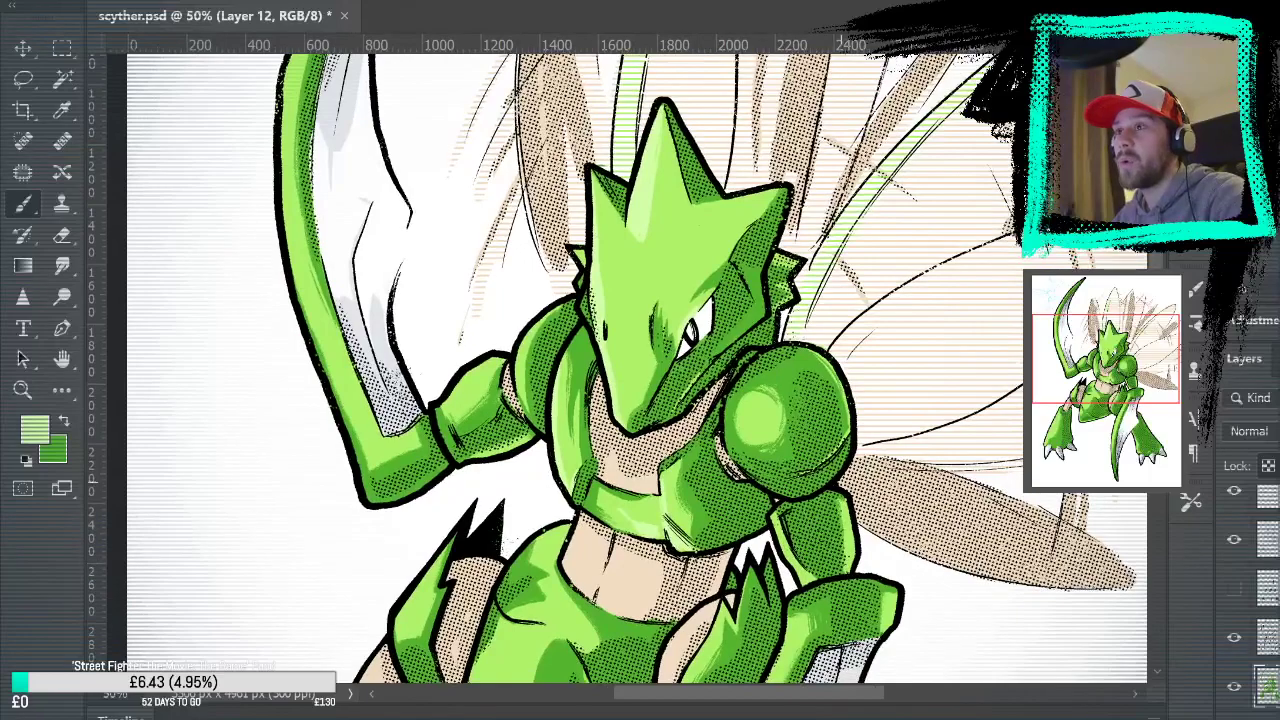
{"action": "left_click_drag", "start_coordinate": [773, 428], "coordinate": [800, 293]}
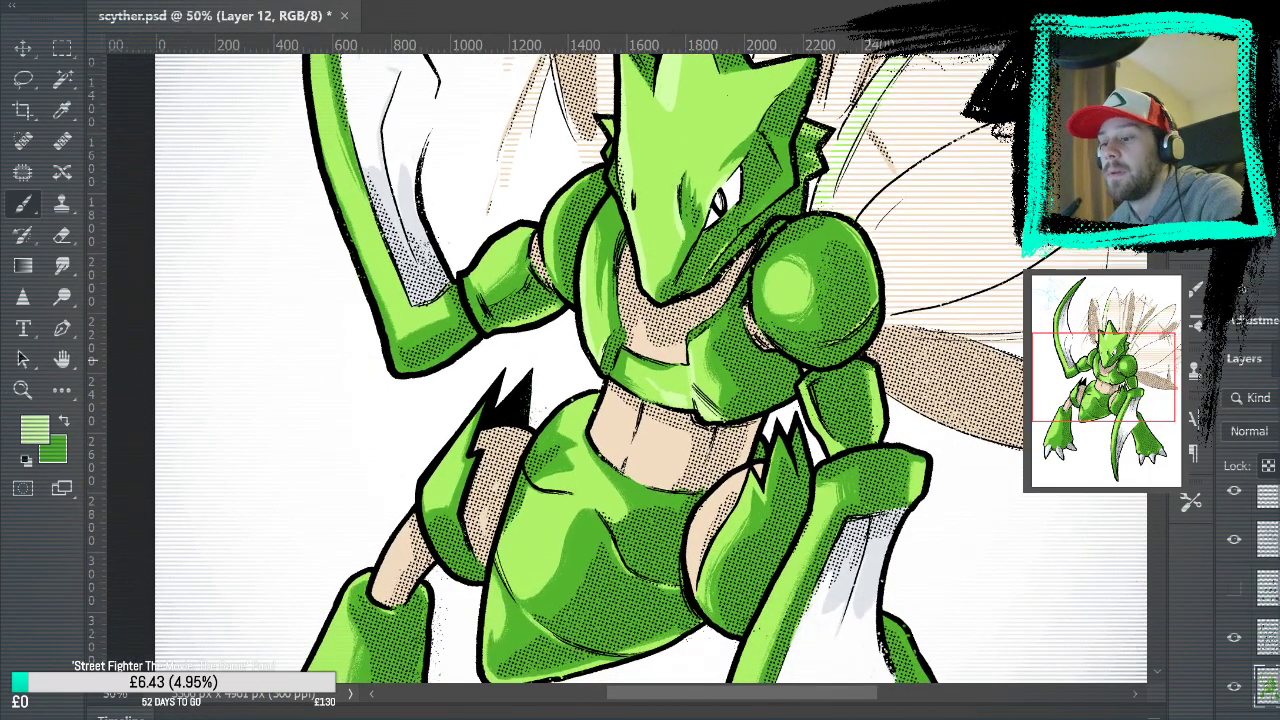
{"action": "key", "text": "ctrl+0"}
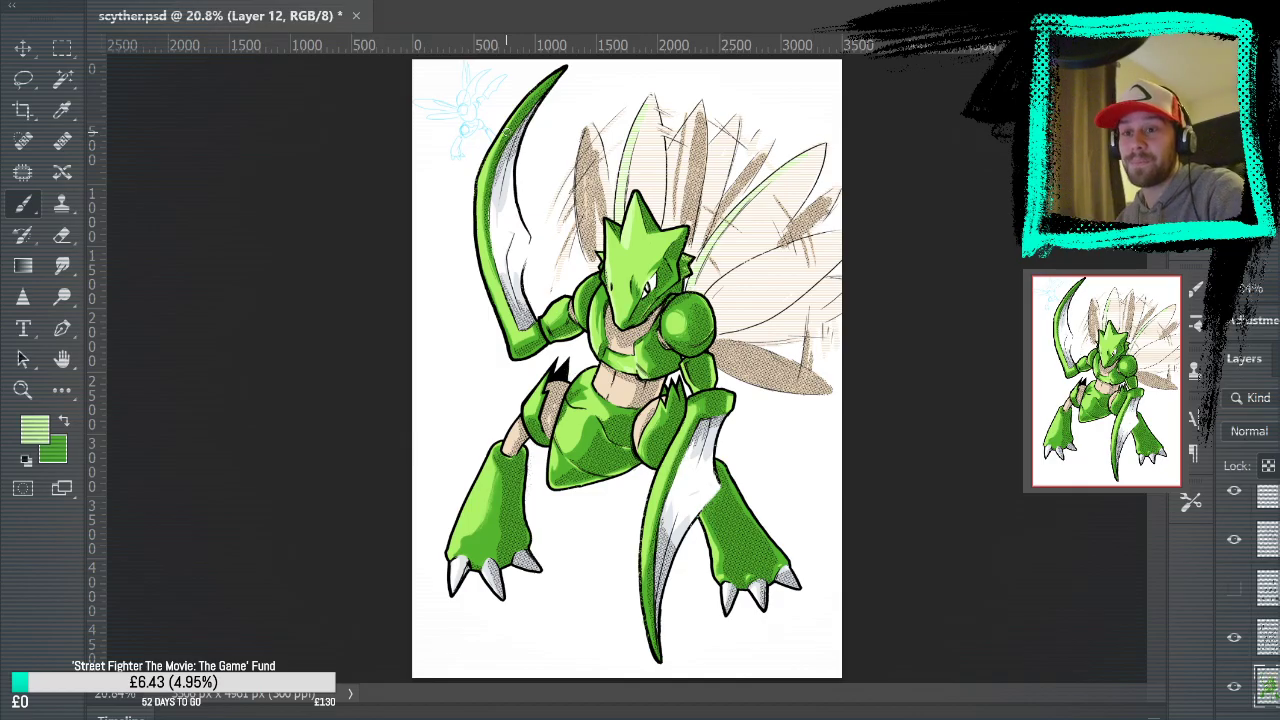
Paint a pale green highlight along the green outer edge of the lowered scythe
{"action": "key", "text": "z"}
{"action": "left_click", "coordinate": [700, 458]}
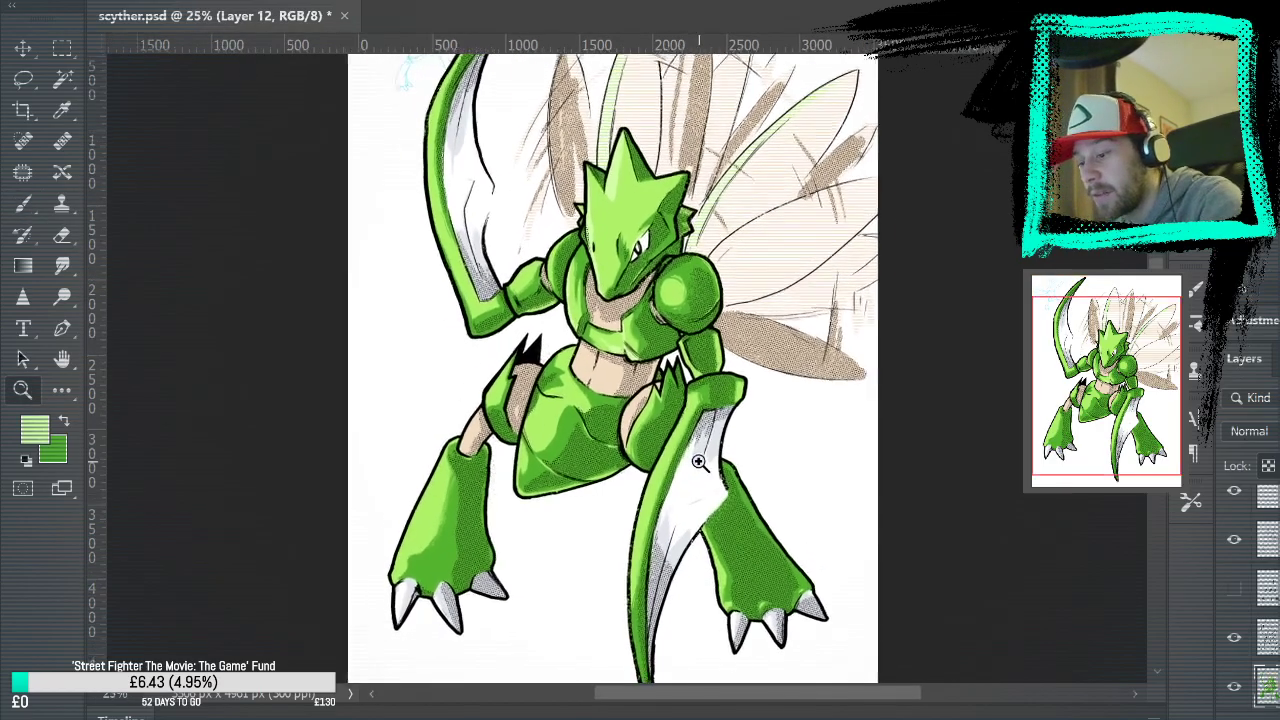
{"action": "left_click", "coordinate": [706, 476]}
{"action": "left_click", "coordinate": [706, 476]}
{"action": "left_click", "coordinate": [706, 476]}
{"action": "key", "text": "b"}
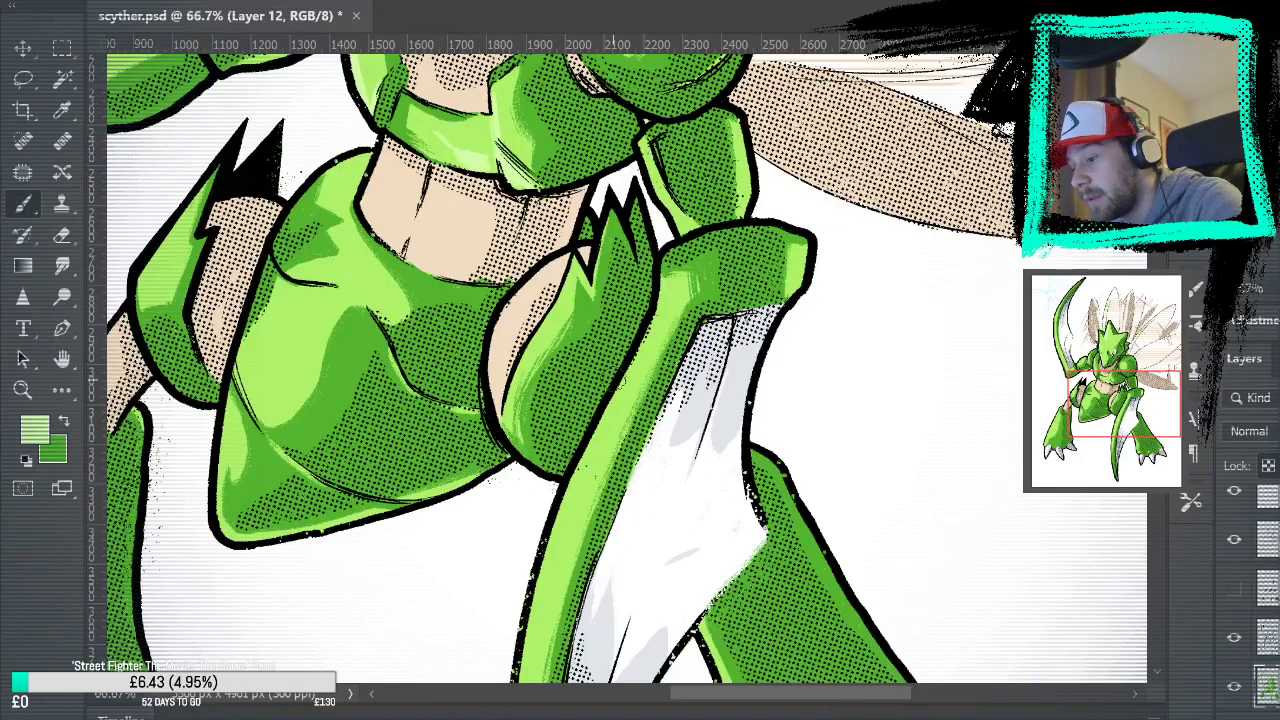
{"action": "mouse_move", "coordinate": [563, 514]}
{"action": "left_mouse_down"}
{"action": "mouse_move", "coordinate": [634, 189]}
{"action": "mouse_move", "coordinate": [586, 384]}
{"action": "left_mouse_up"}
{"action": "left_click_drag", "start_coordinate": [599, 270], "coordinate": [622, 660]}
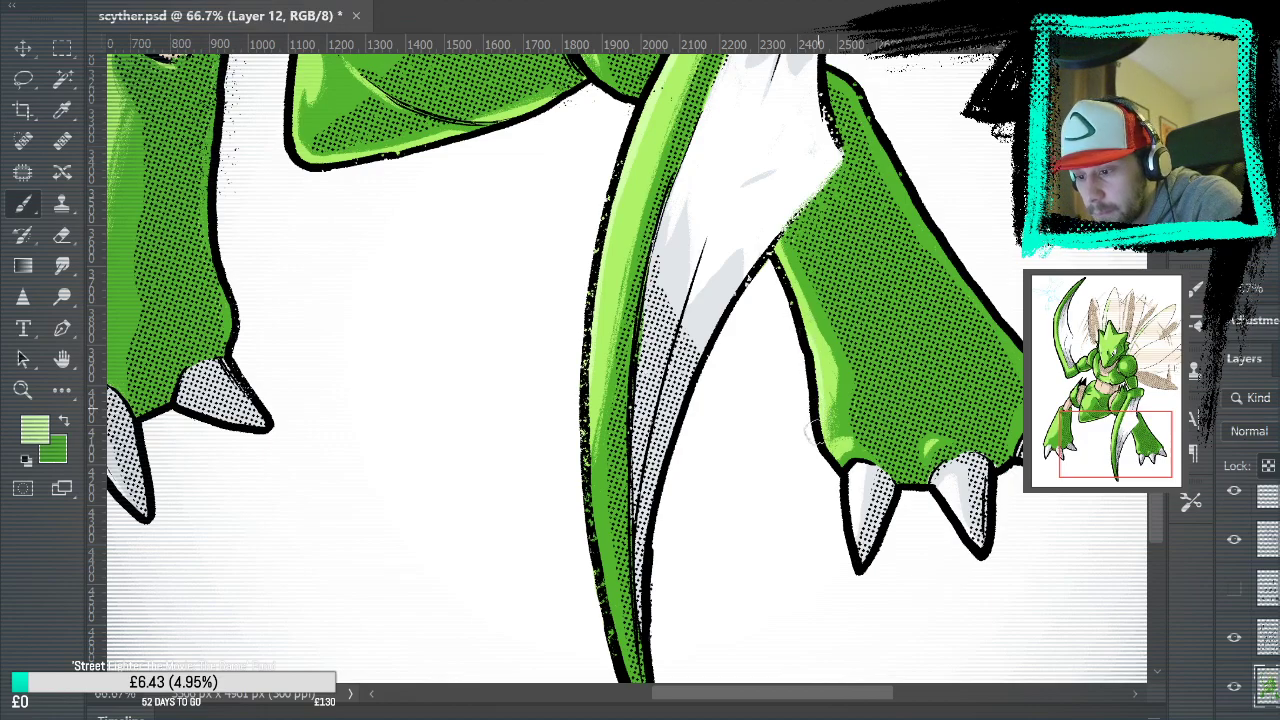
Try a curved pale green highlight streak on the light area of the abdomen
{"action": "left_click_drag", "start_coordinate": [695, 305], "coordinate": [855, 573]}
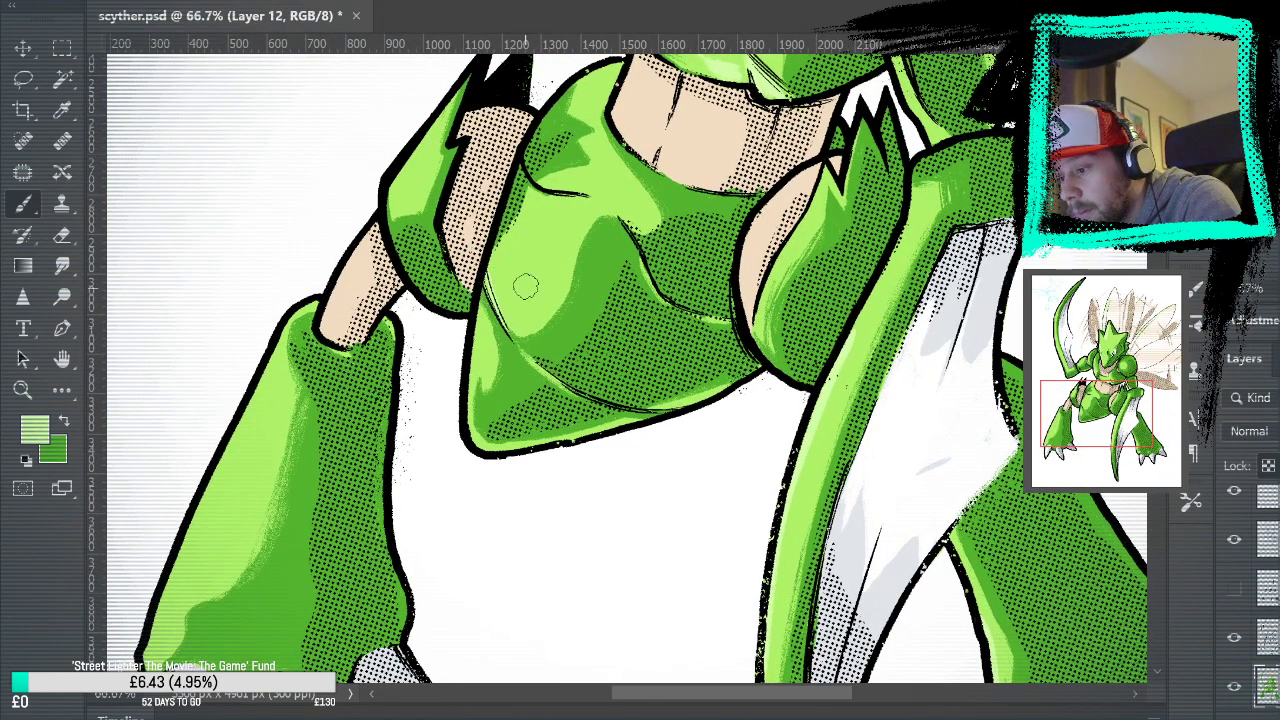
{"action": "left_click_drag", "start_coordinate": [508, 286], "coordinate": [566, 217]}
{"action": "left_click_drag", "start_coordinate": [513, 285], "coordinate": [570, 205]}
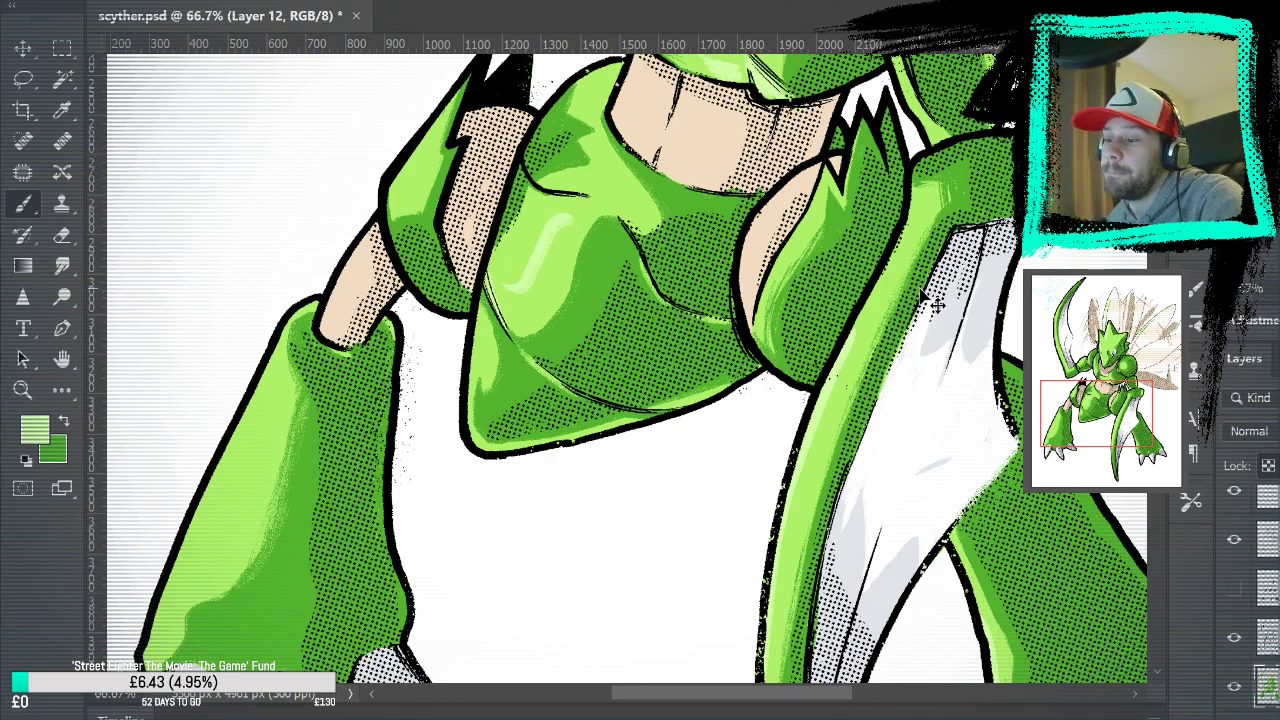
{"action": "key", "text": "ctrl+z"}
{"action": "left_click_drag", "start_coordinate": [622, 282], "coordinate": [657, 186]}
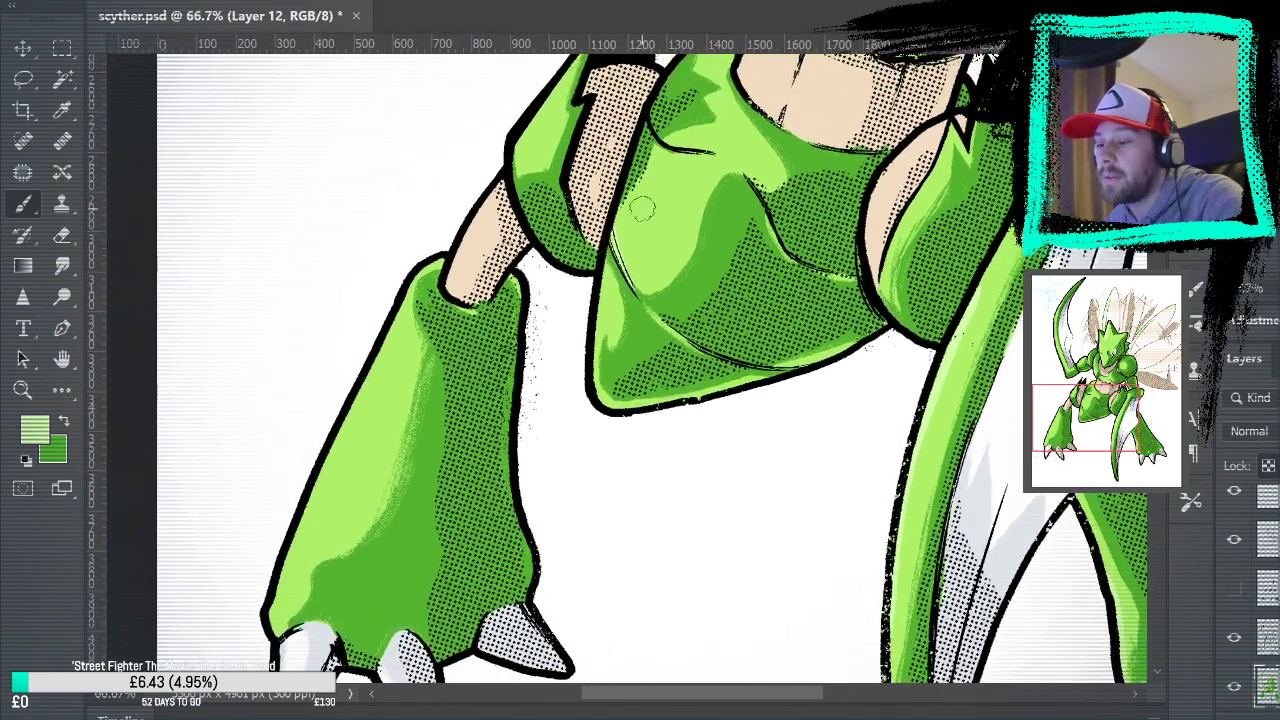
Paint a broad pale green highlight down the outer side of the lower leg beside the abdomen
{"action": "left_click_drag", "start_coordinate": [720, 129], "coordinate": [653, 387]}
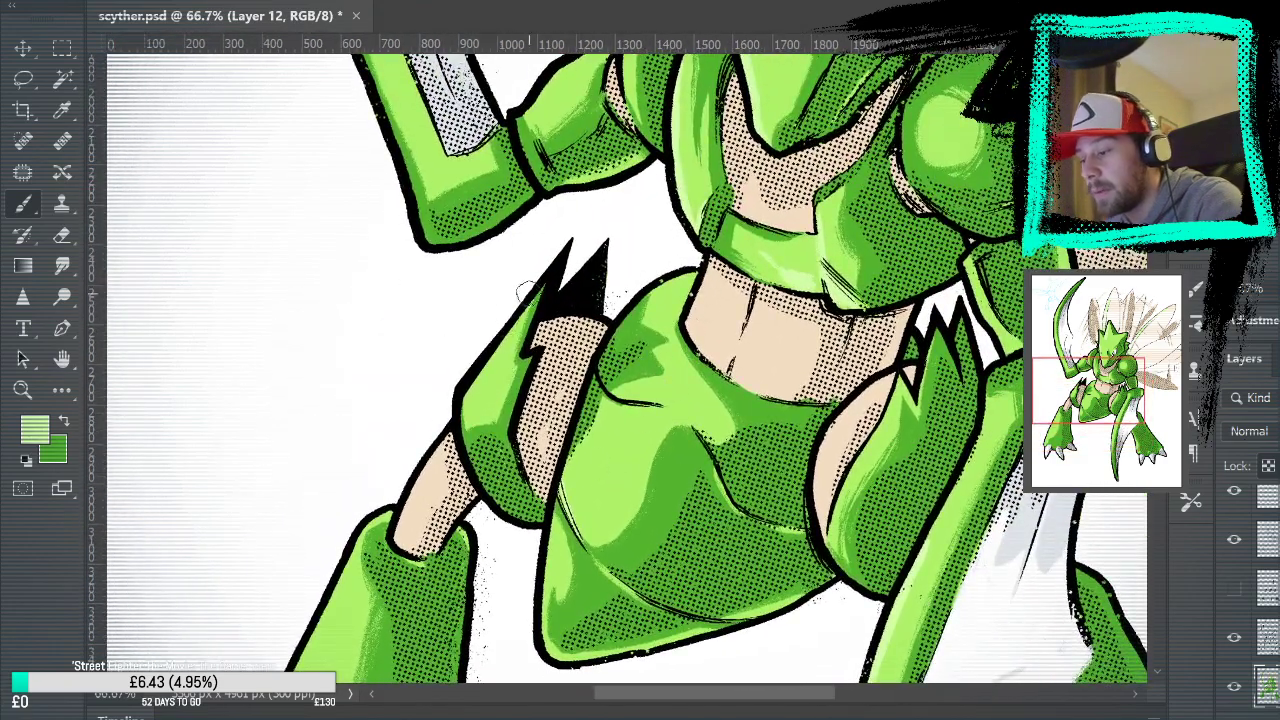
{"action": "left_click_drag", "start_coordinate": [543, 571], "coordinate": [811, 157]}
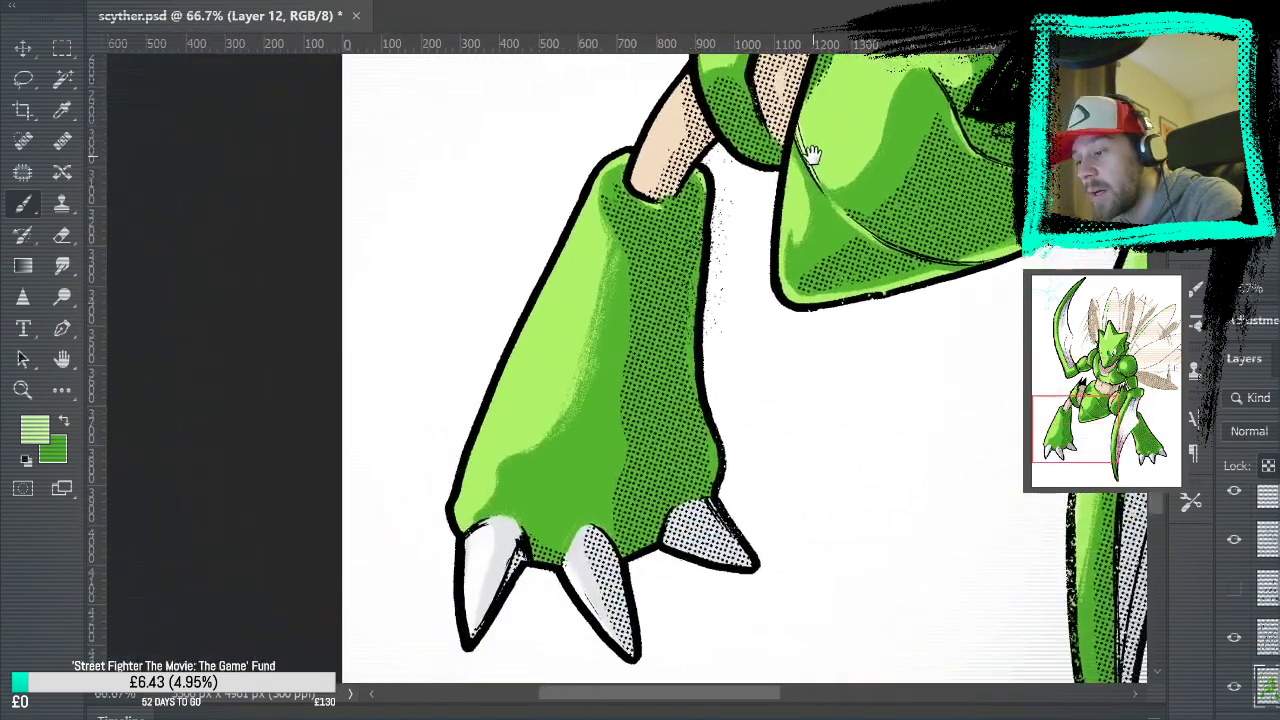
{"action": "left_click_drag", "start_coordinate": [586, 208], "coordinate": [470, 425]}
{"action": "mouse_move", "coordinate": [566, 289]}
{"action": "left_mouse_down"}
{"action": "mouse_move", "coordinate": [509, 417]}
{"action": "mouse_move", "coordinate": [454, 492]}
{"action": "left_mouse_up"}
{"action": "left_click_drag", "start_coordinate": [563, 294], "coordinate": [514, 384]}
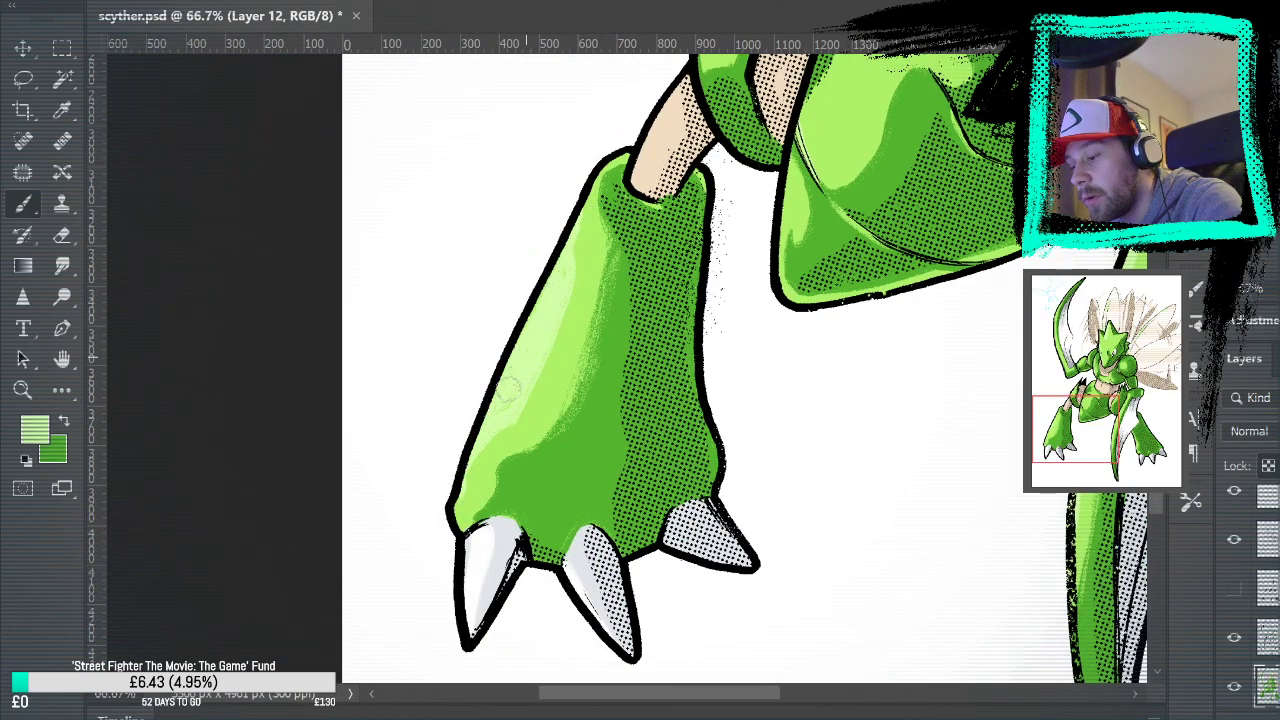
{"action": "left_click_drag", "start_coordinate": [562, 266], "coordinate": [514, 358]}
Examine the highlights across the torso, head and raised scythe, and review the whole illustration
{"action": "left_click_drag", "start_coordinate": [905, 148], "coordinate": [593, 498]}
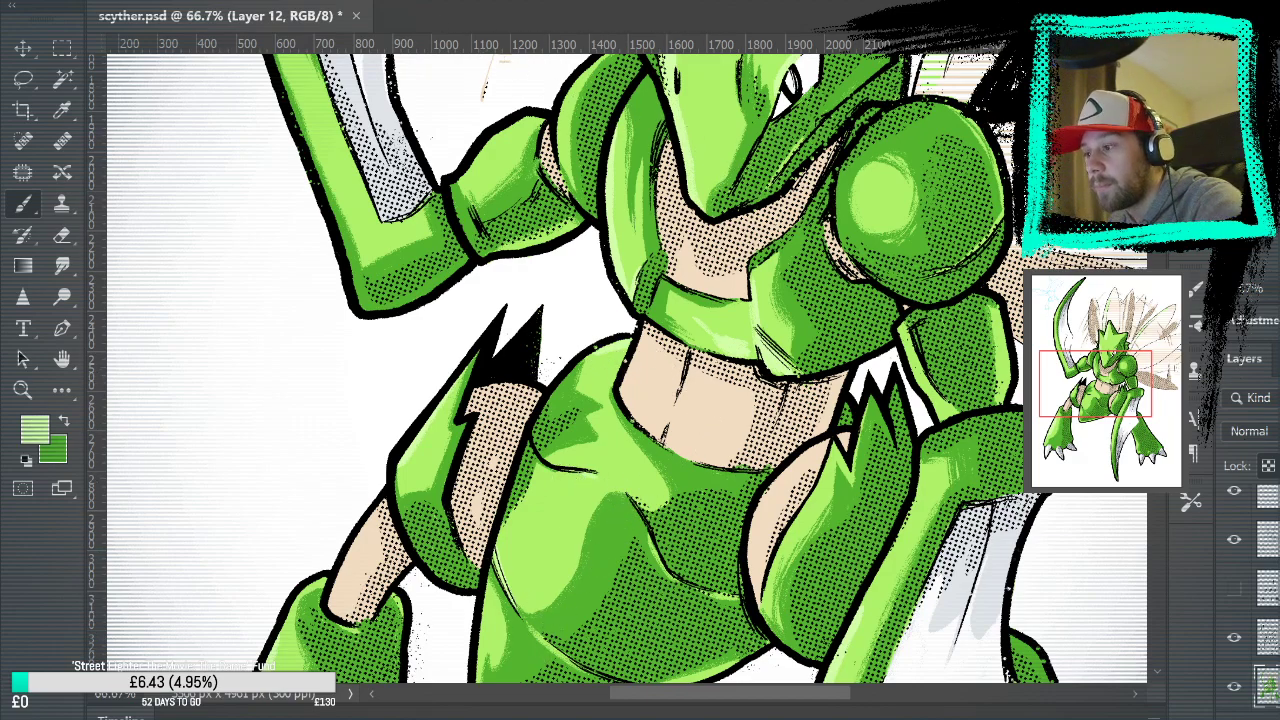
{"action": "key", "text": "ctrl+0"}
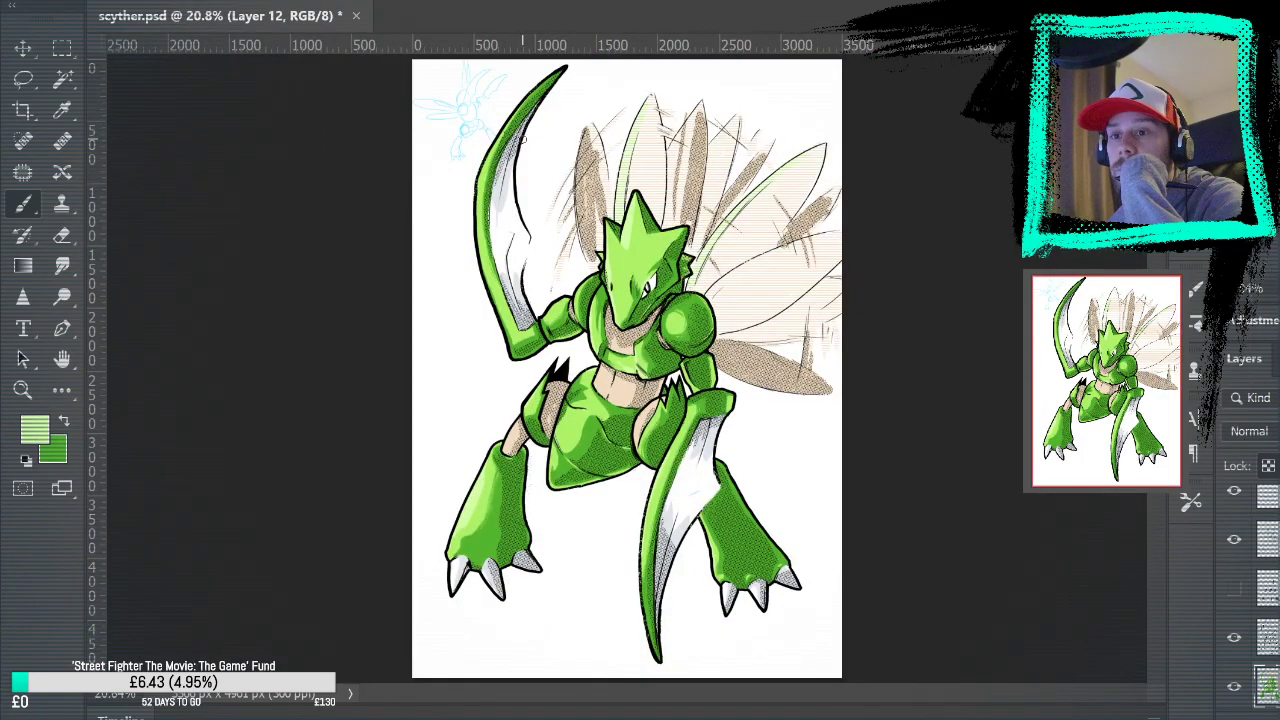
{"action": "key", "text": "z"}
{"action": "left_click", "coordinate": [536, 299]}
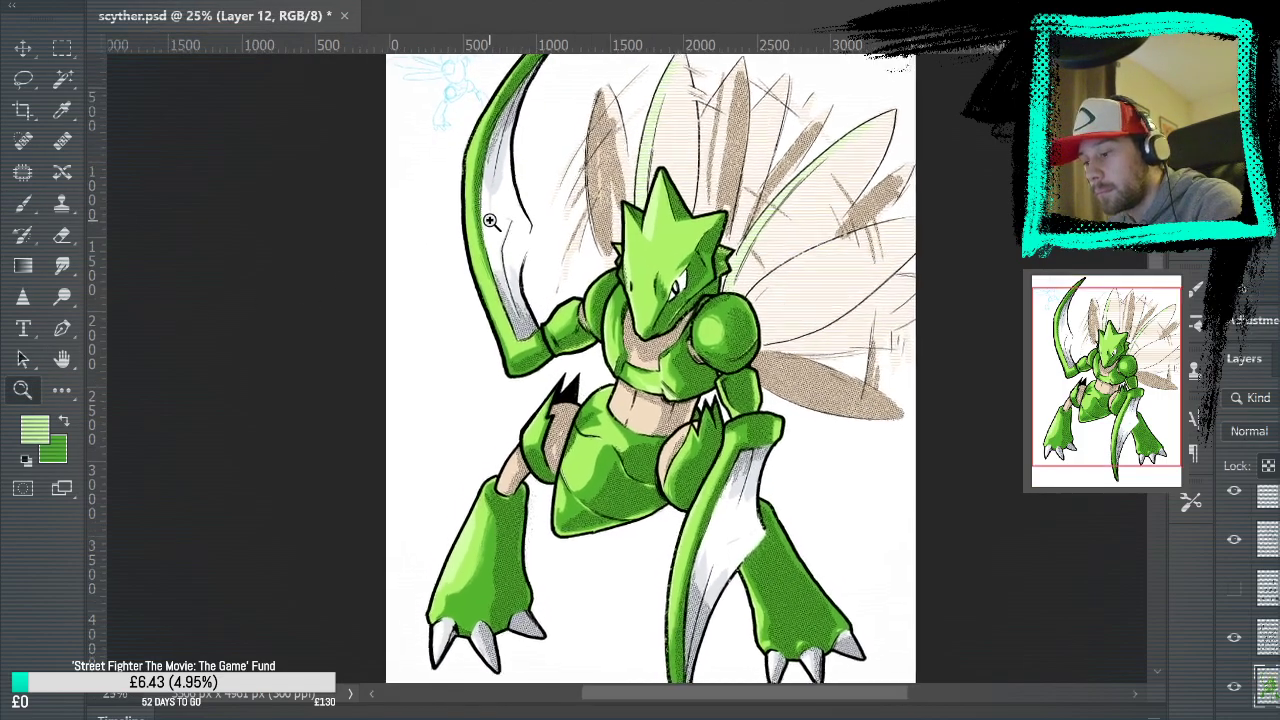
{"action": "left_click", "coordinate": [490, 221]}
{"action": "left_click", "coordinate": [490, 221]}
{"action": "key", "text": "b"}
{"action": "left_click_drag", "start_coordinate": [371, 300], "coordinate": [457, 357]}
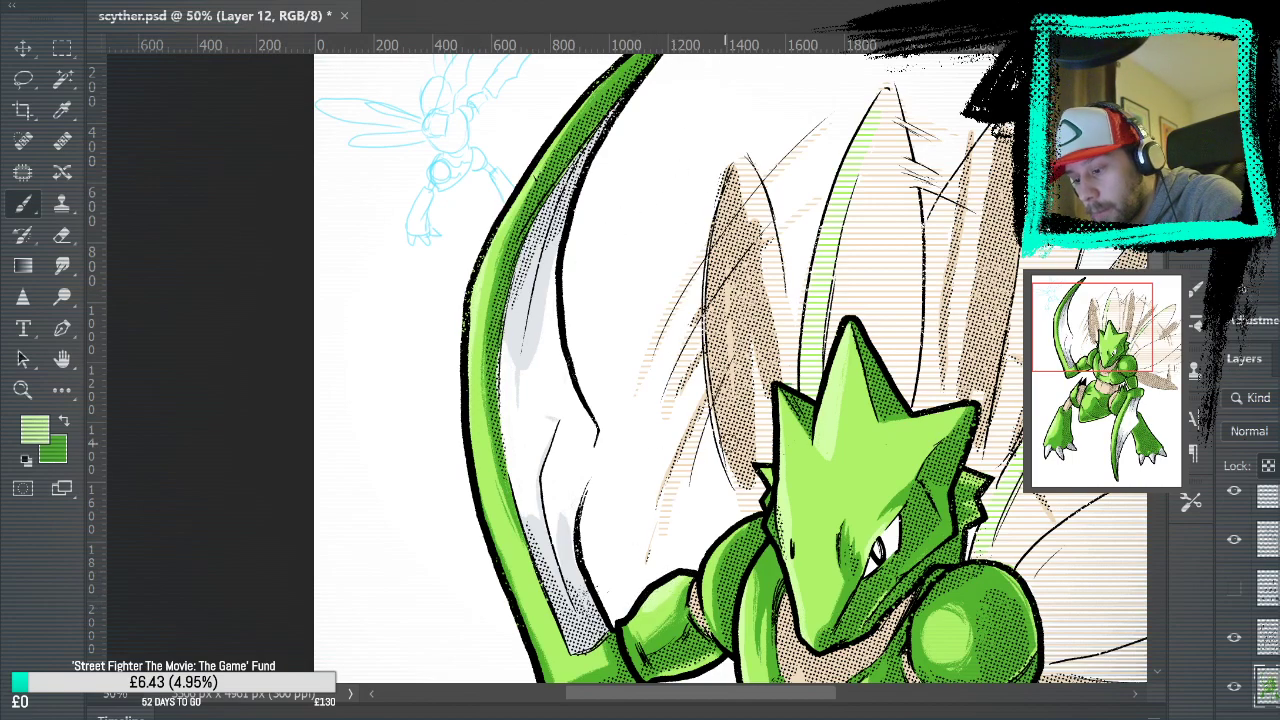
{"action": "left_click_drag", "start_coordinate": [850, 560], "coordinate": [802, 235]}
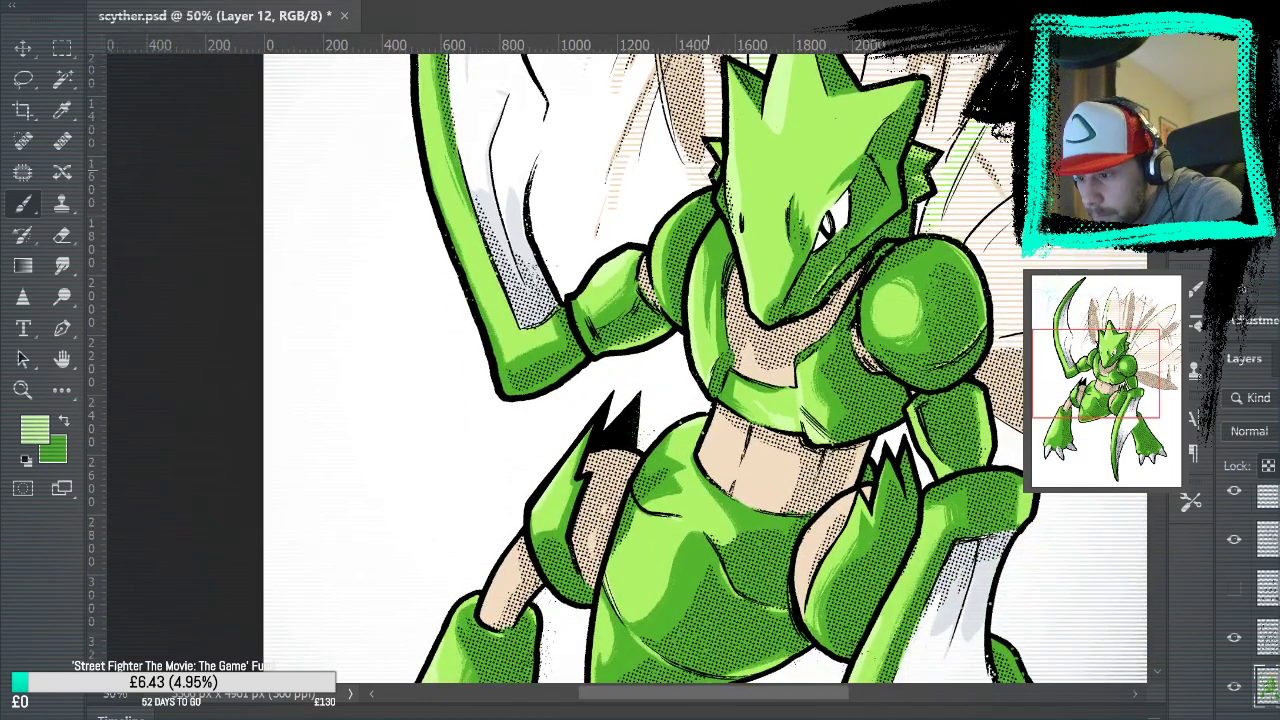
{"action": "left_click_drag", "start_coordinate": [973, 210], "coordinate": [940, 525]}
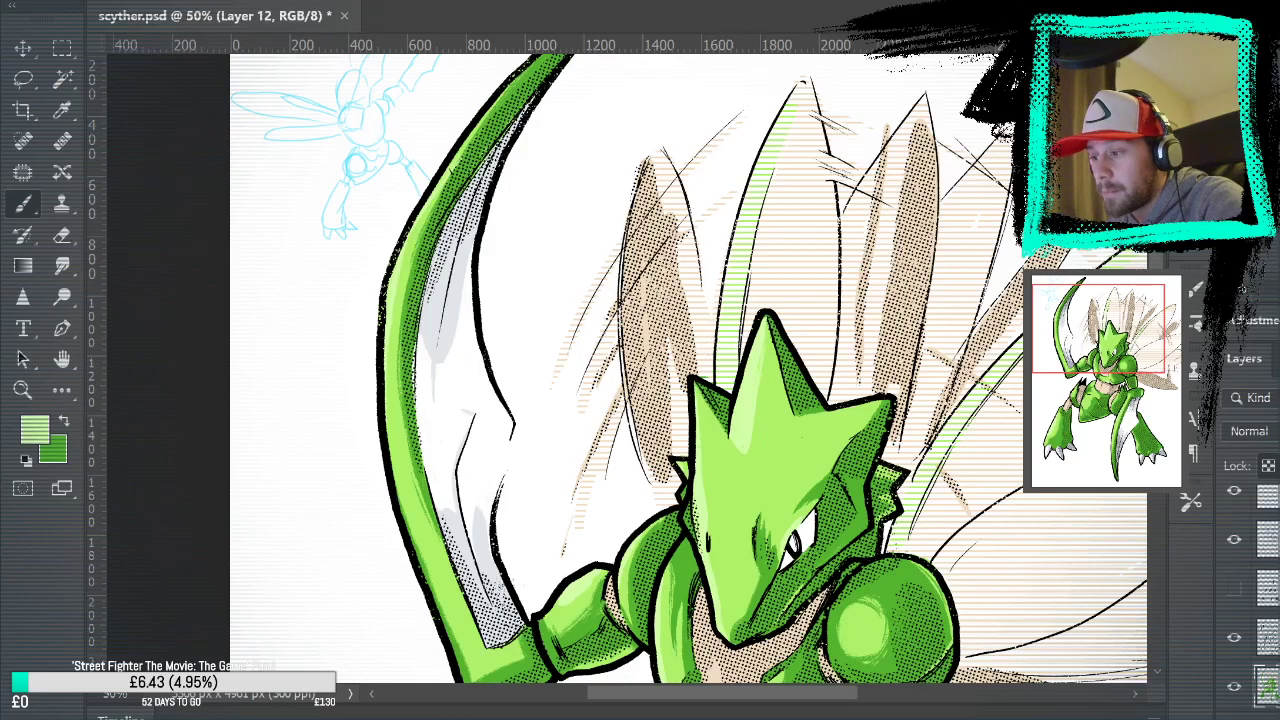
{"action": "key", "text": "ctrl+0"}
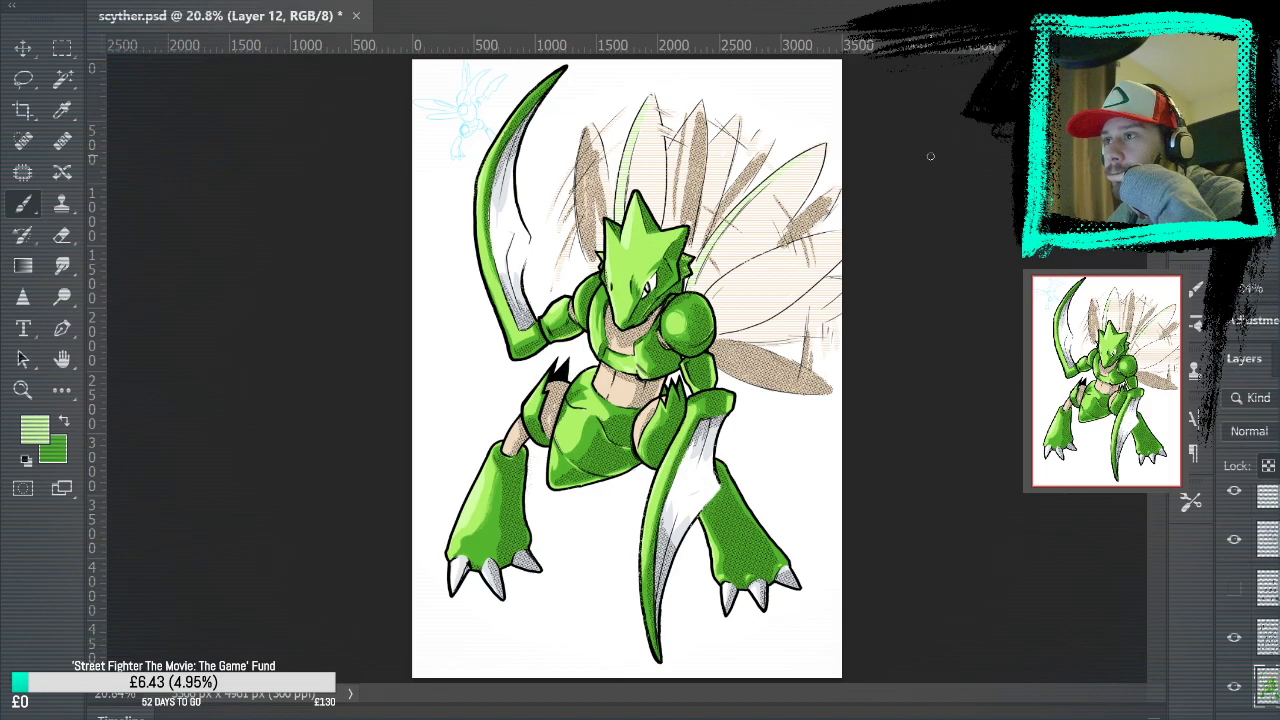
Compare the artwork with the line art layer hidden and then with the colour layer hidden, restoring both
{"action": "left_click", "coordinate": [1234, 637]}
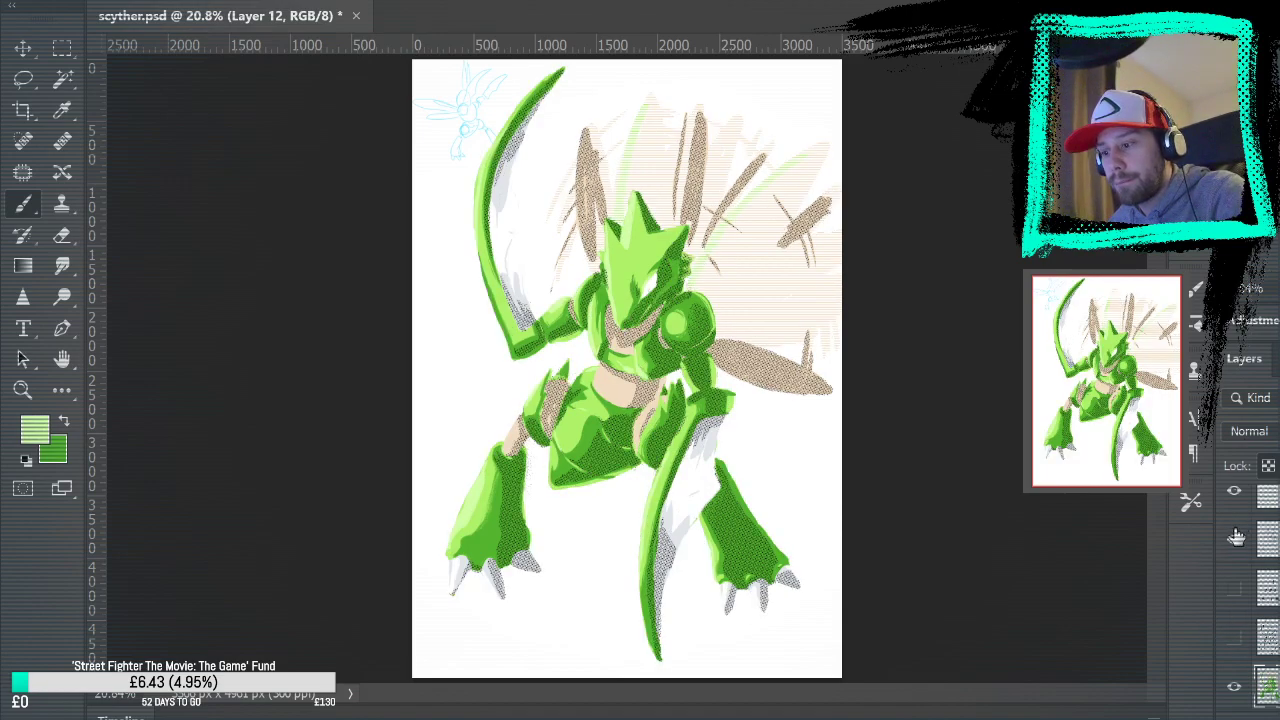
{"action": "left_click", "coordinate": [1234, 637]}
{"action": "left_click", "coordinate": [1234, 690]}
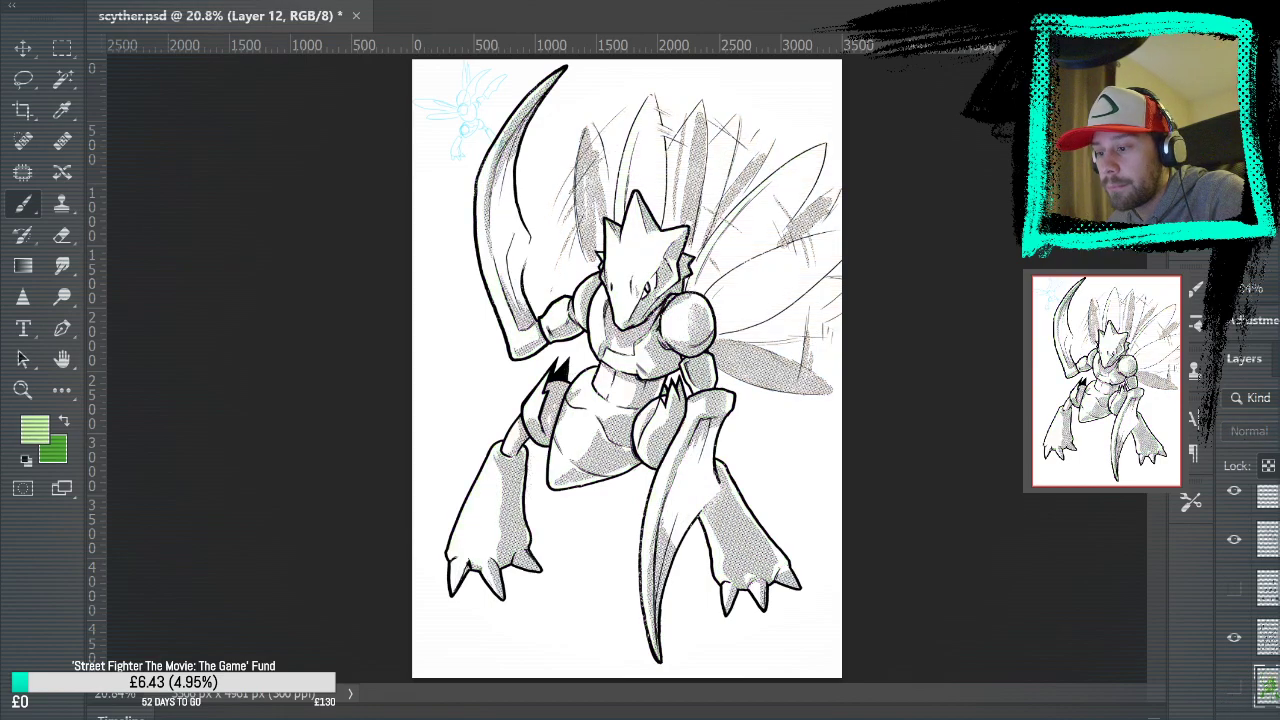
{"action": "left_click", "coordinate": [1234, 690]}
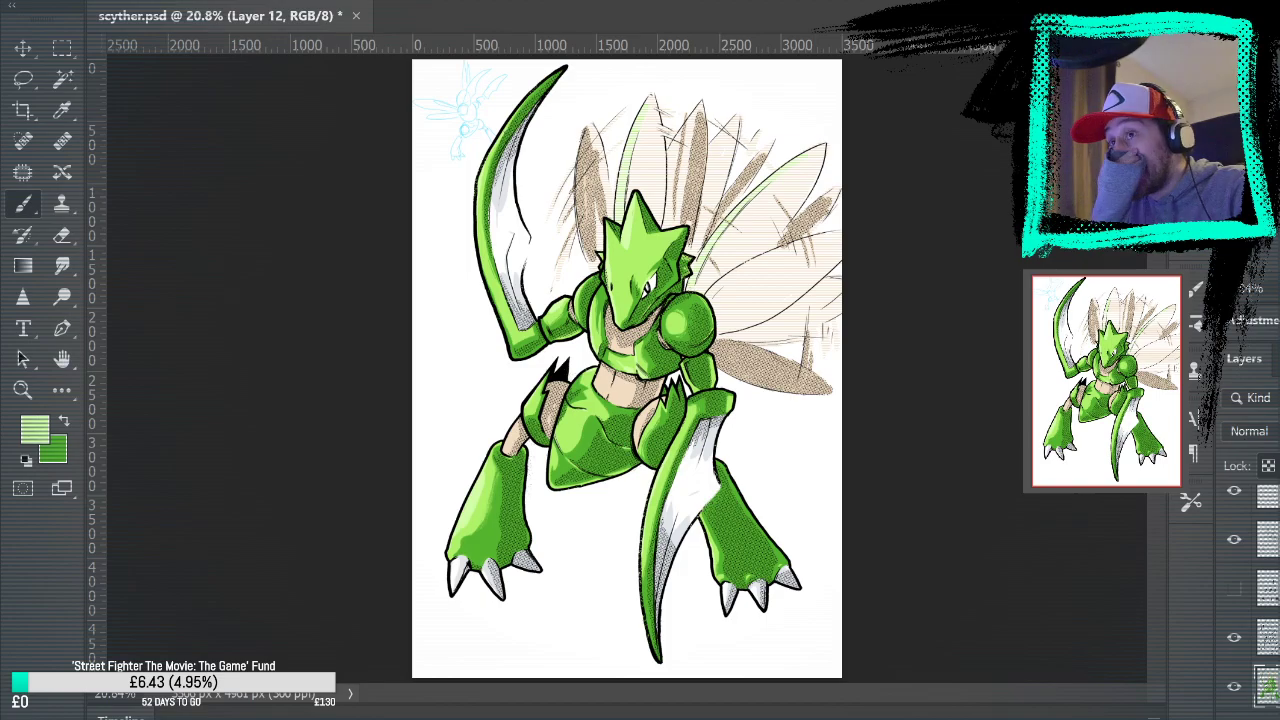
Try darker green halftone dots on the light area of the abdomen, then undo them
{"action": "key", "text": "z"}
{"action": "left_click_drag", "start_coordinate": [640, 470], "coordinate": [672, 470]}
{"action": "left_click", "coordinate": [672, 470]}
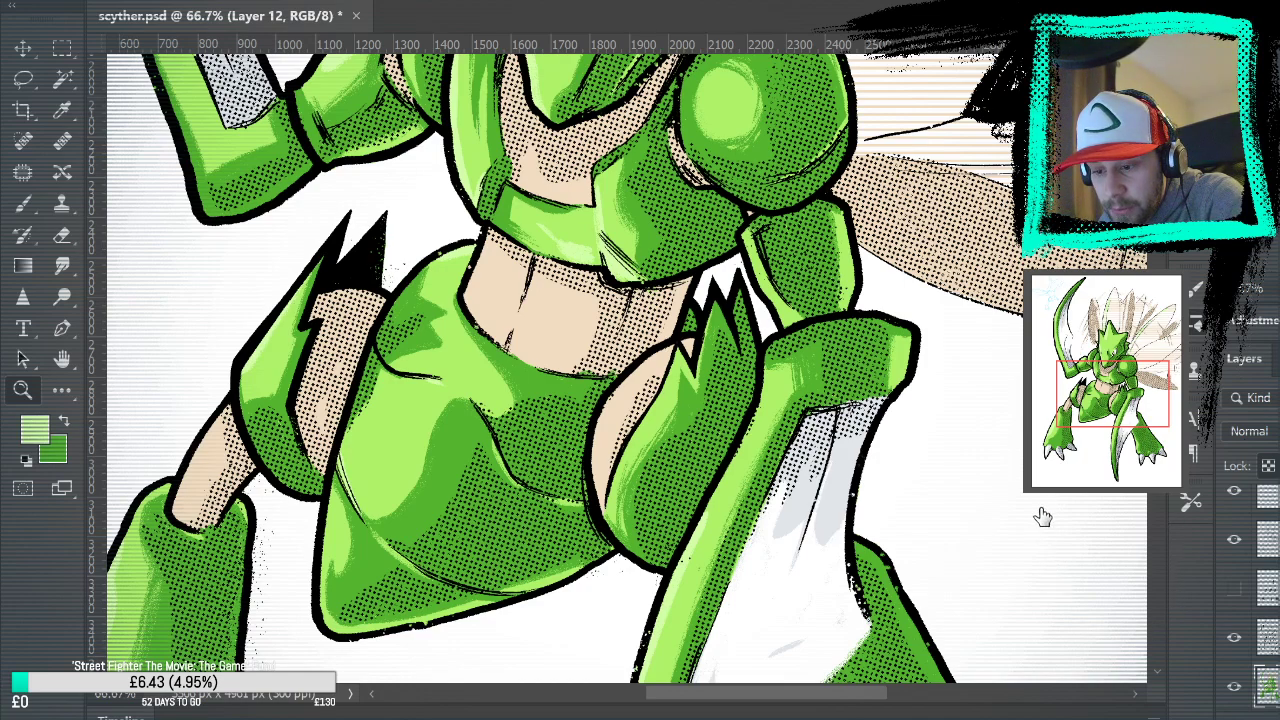
{"action": "key", "text": "b"}
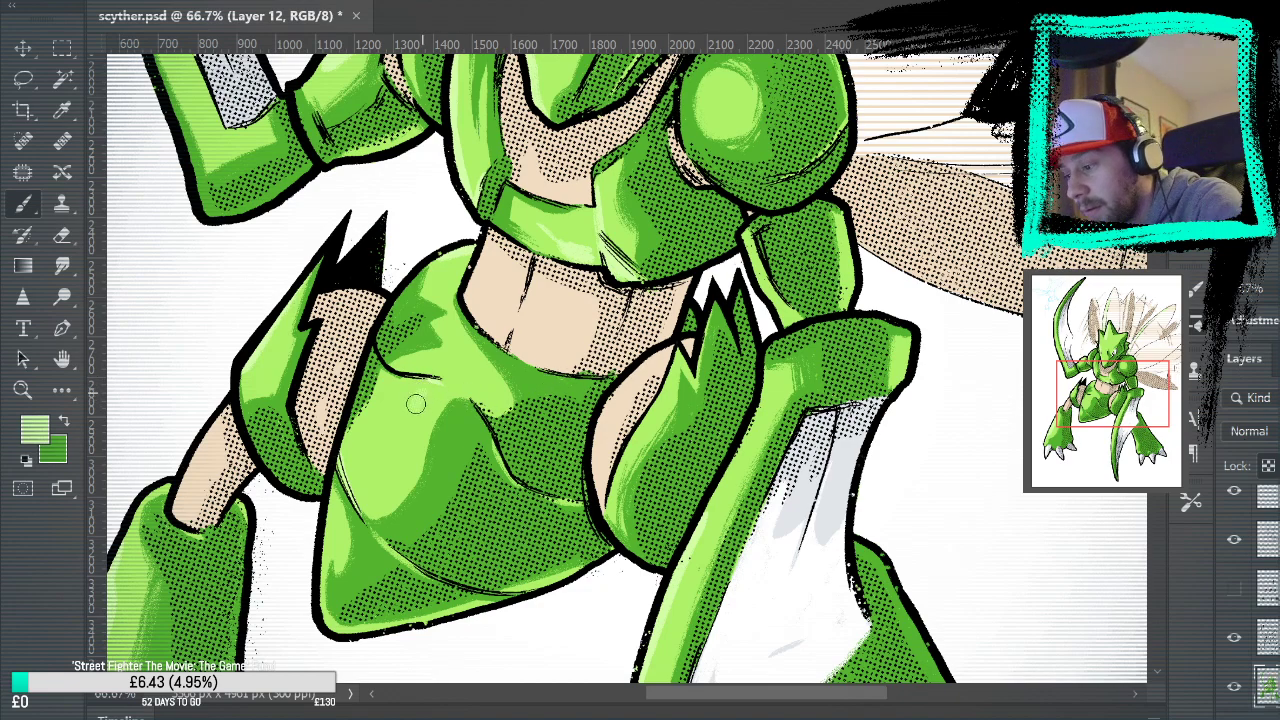
{"action": "left_click", "coordinate": [64, 422]}
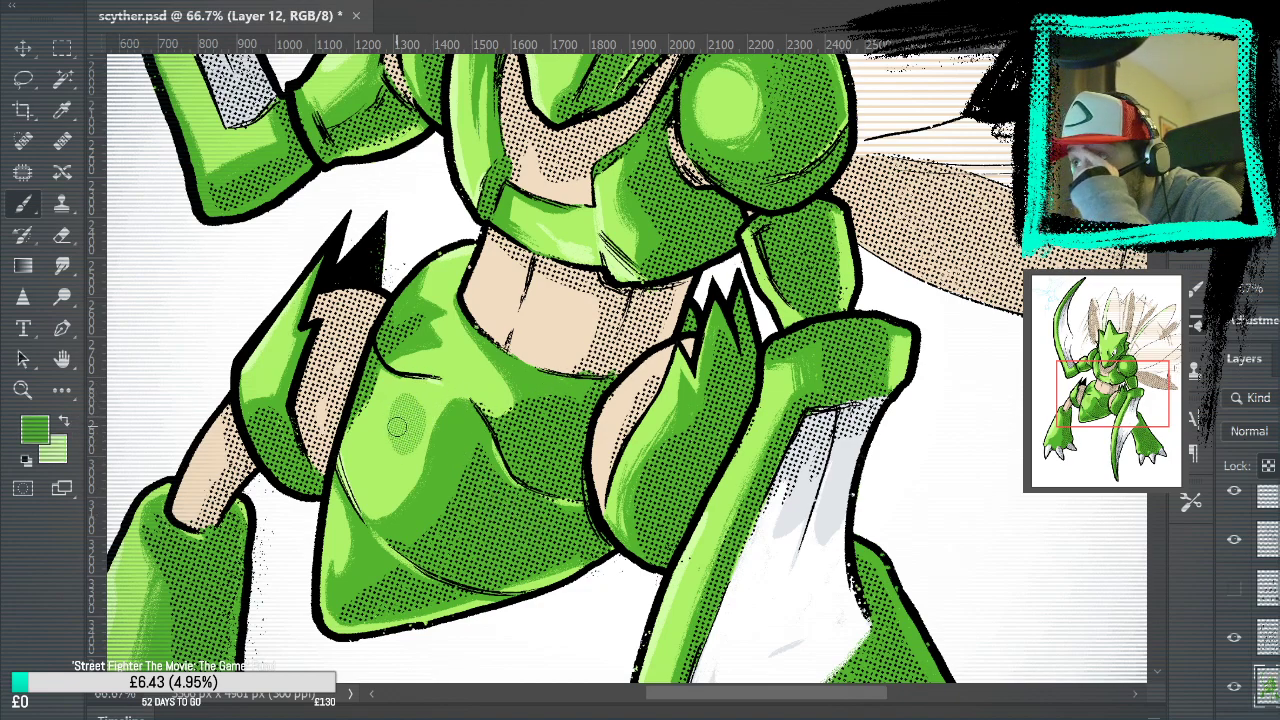
{"action": "key", "text": "ctrl+z"}
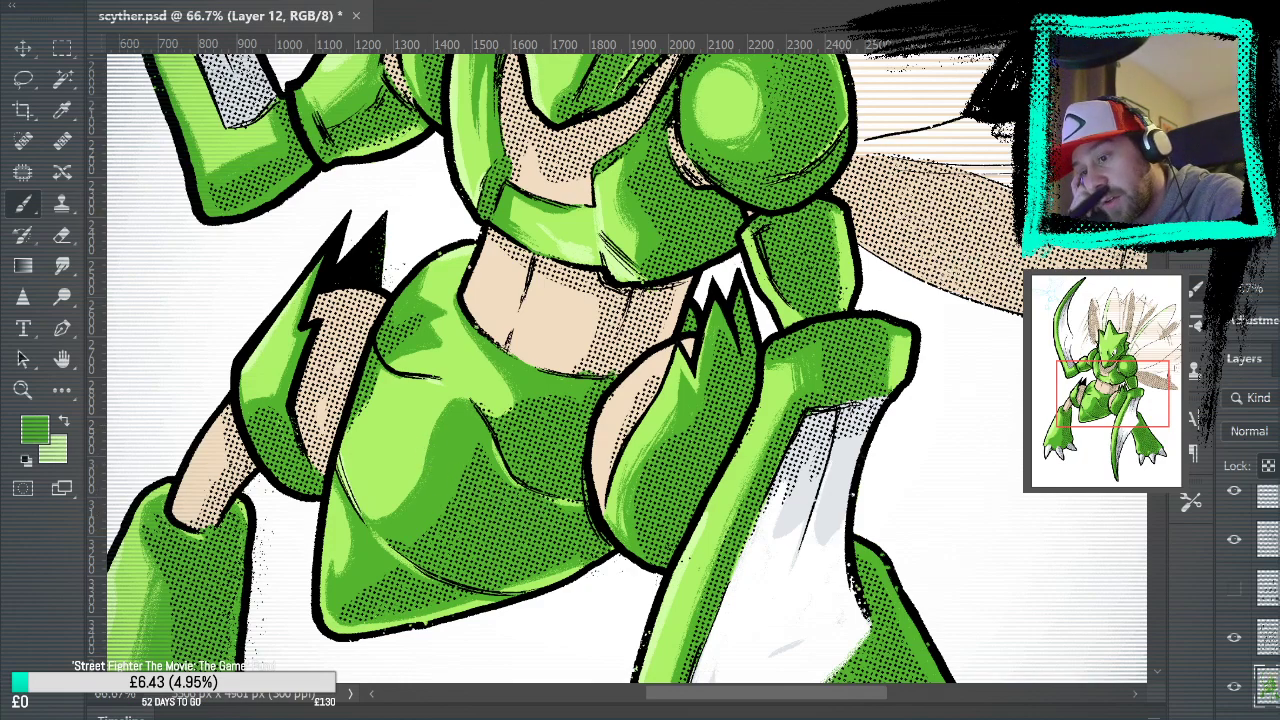
{"action": "mouse_move", "coordinate": [405, 435]}
{"action": "left_mouse_down"}
{"action": "mouse_move", "coordinate": [385, 410]}
{"action": "mouse_move", "coordinate": [365, 415]}
{"action": "left_mouse_up"}
{"action": "key", "text": "ctrl+z"}
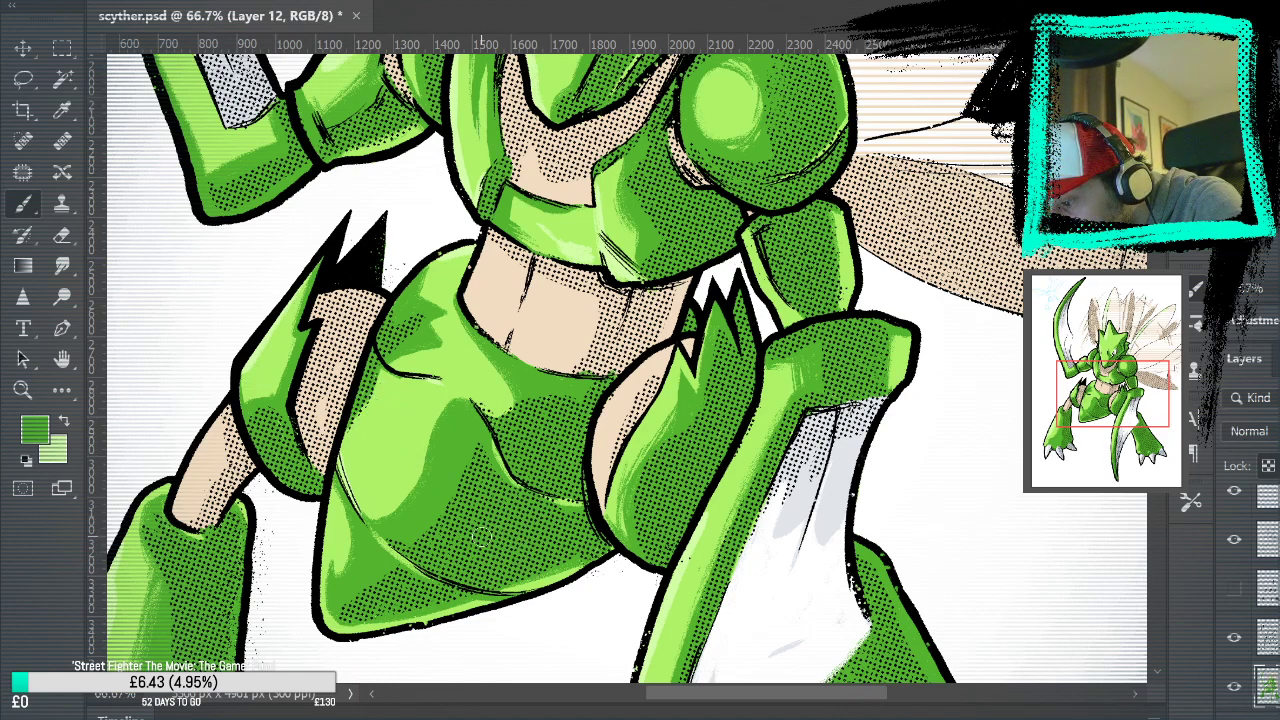
Try pale green halftone dots in the shaded lower part of the abdomen, then undo them
{"action": "left_click", "coordinate": [63, 424]}
{"action": "mouse_move", "coordinate": [470, 530]}
{"action": "left_mouse_down"}
{"action": "mouse_move", "coordinate": [445, 505]}
{"action": "mouse_move", "coordinate": [470, 532]}
{"action": "left_mouse_up"}
{"action": "key", "text": "ctrl+z"}
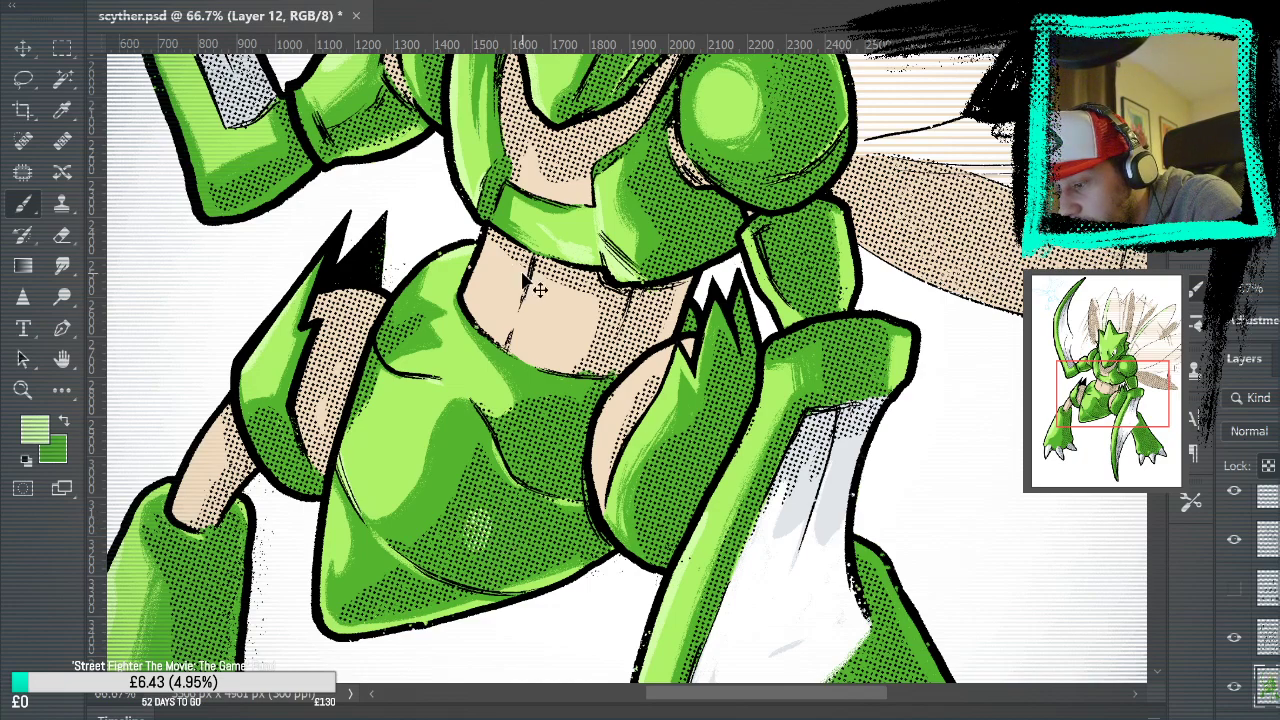
{"action": "left_click_drag", "start_coordinate": [472, 535], "coordinate": [535, 545]}
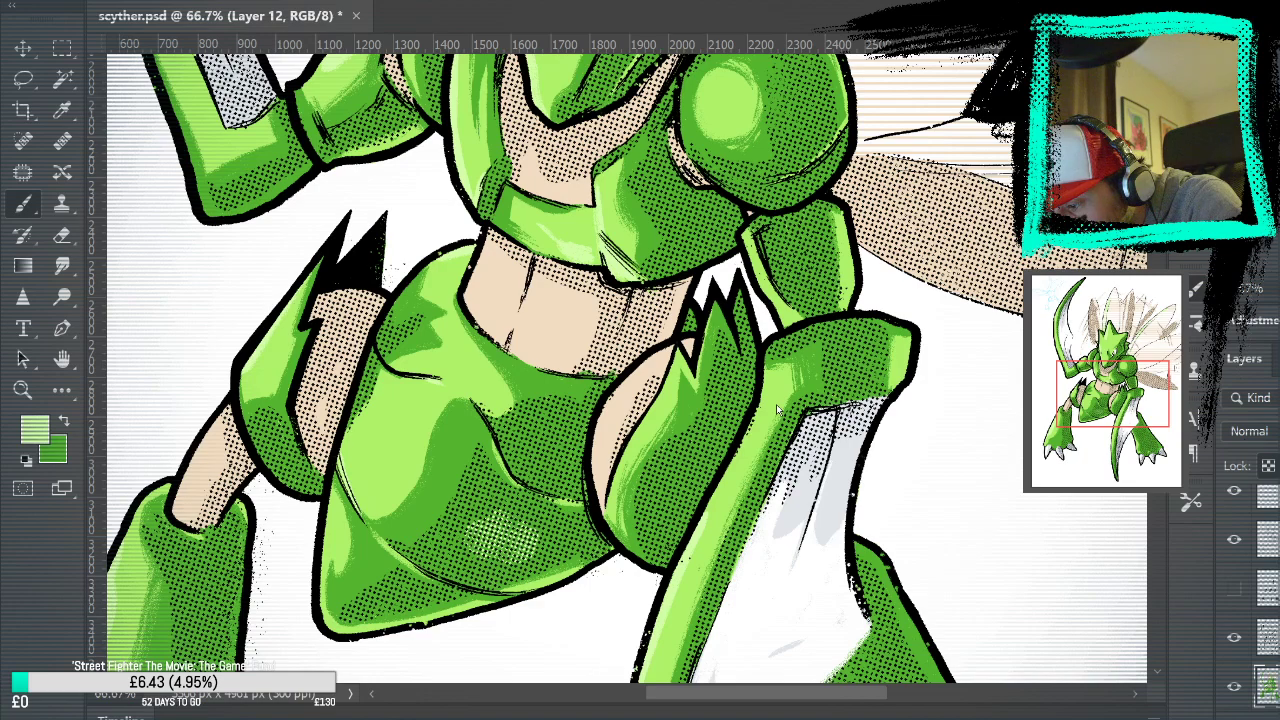
{"action": "key", "text": "ctrl+z"}
{"action": "left_click_drag", "start_coordinate": [500, 528], "coordinate": [510, 545]}
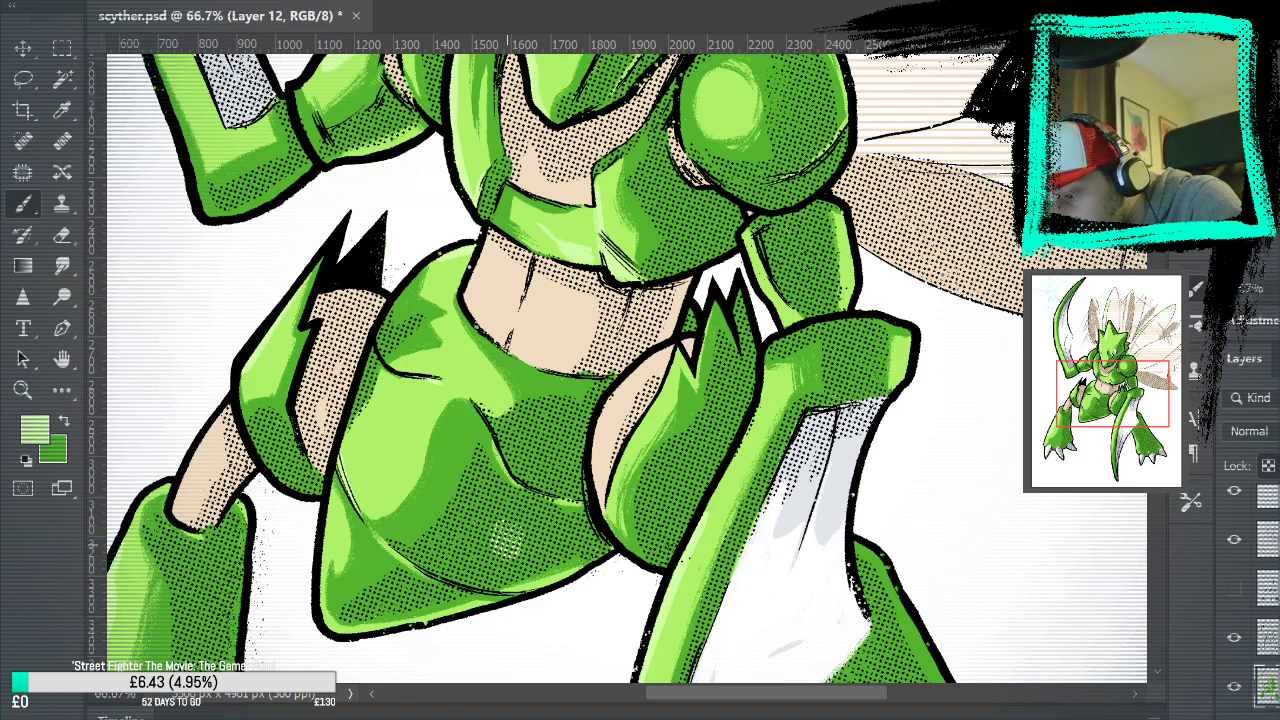
{"action": "key", "text": "ctrl+z"}
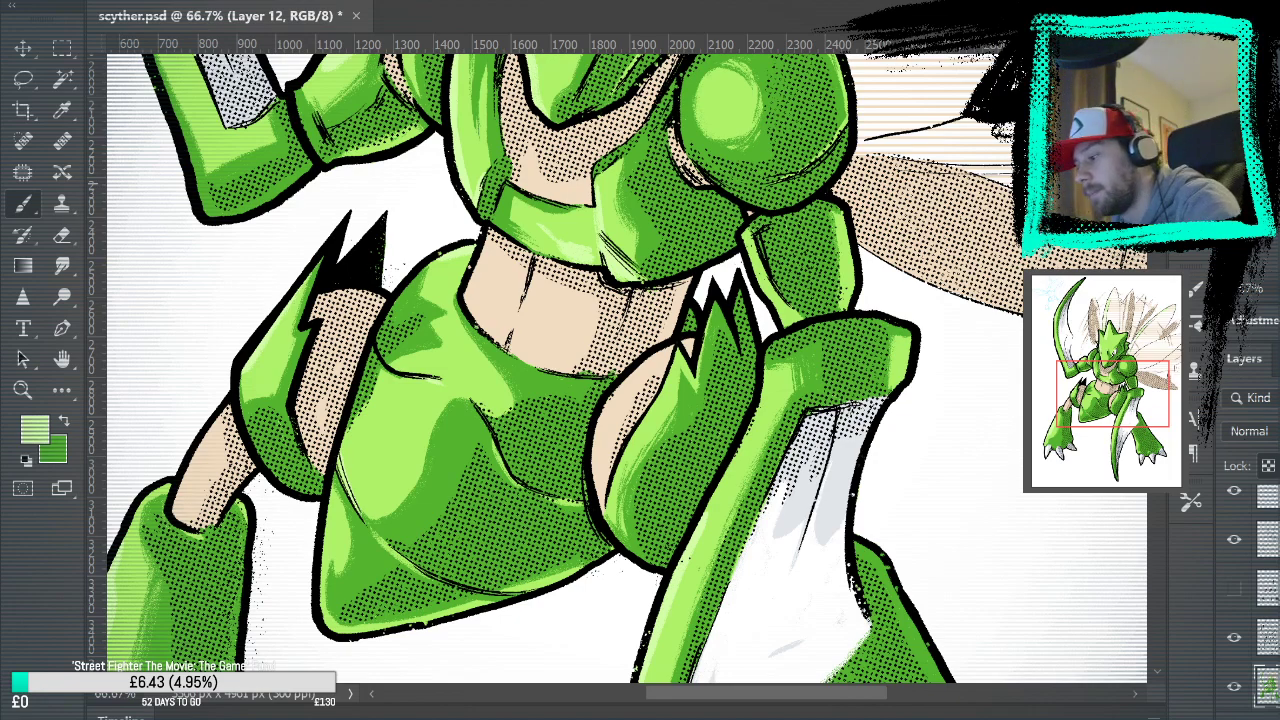
Paint darker green halftone dots over the abdomen's light areas and along its lower edge to soften the shading transitions
{"action": "left_click", "coordinate": [64, 421]}
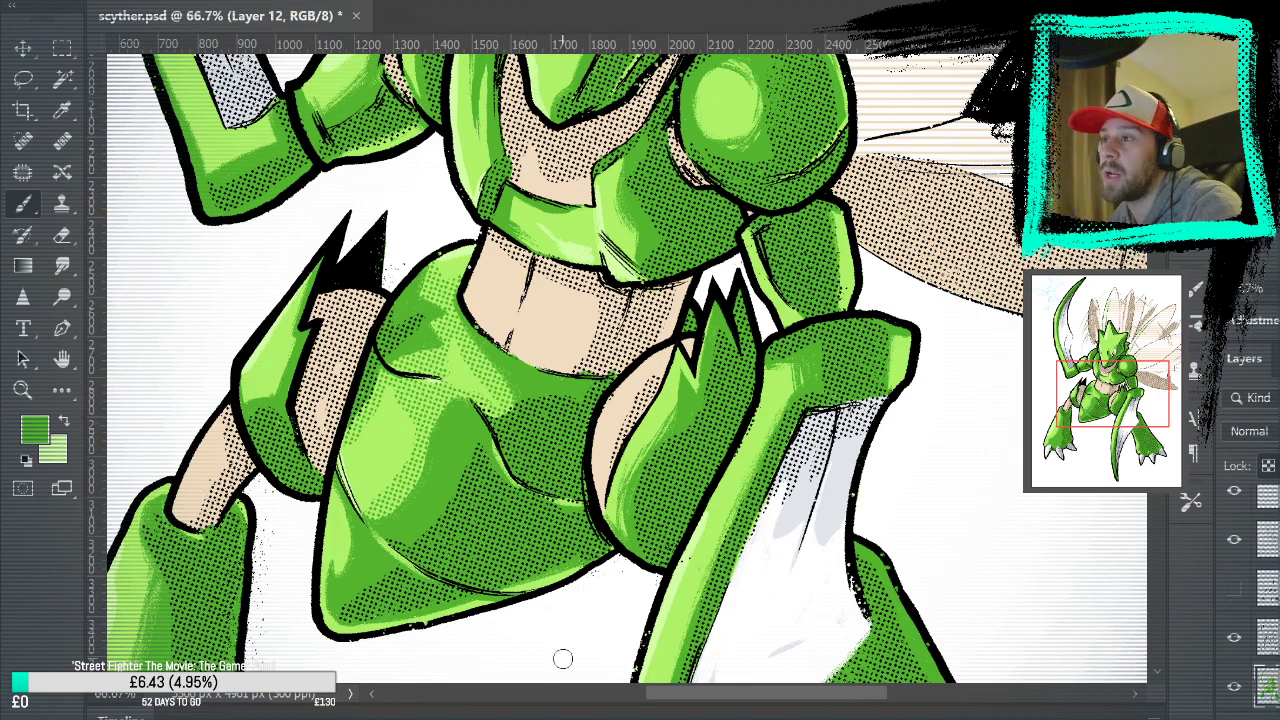
{"action": "left_click_drag", "start_coordinate": [563, 660], "coordinate": [714, 305]}
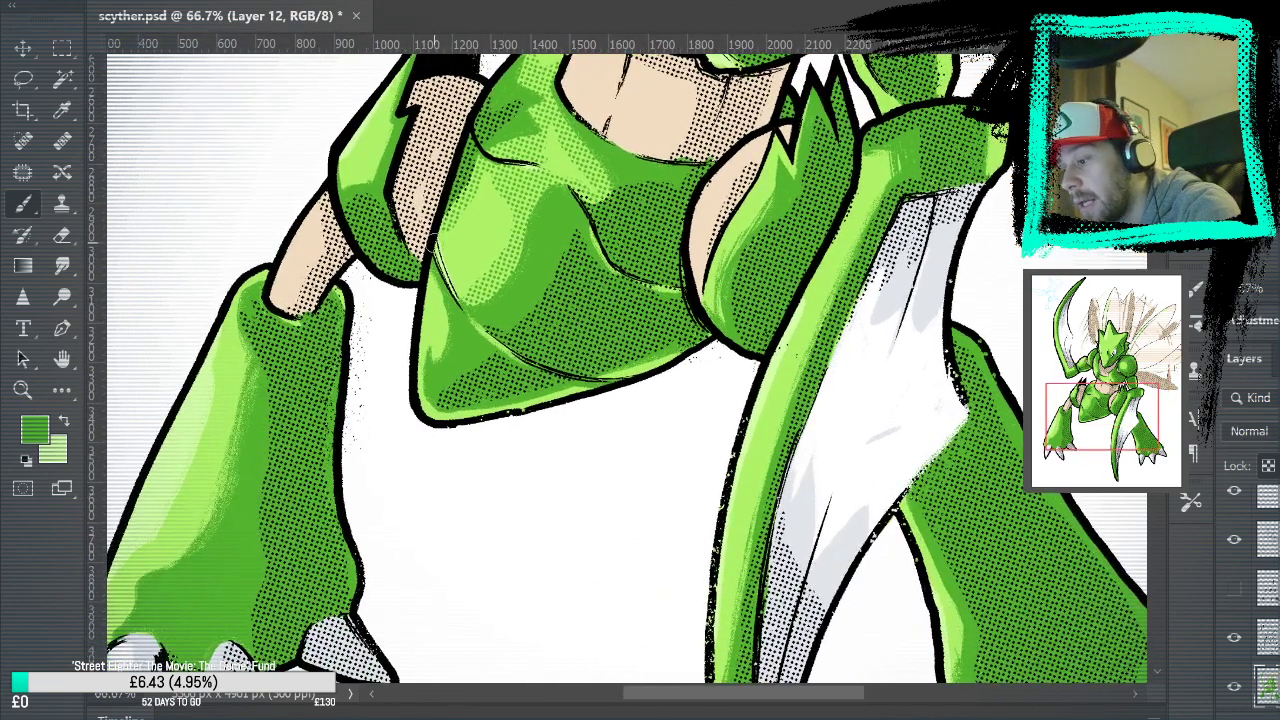
{"action": "left_click_drag", "start_coordinate": [438, 225], "coordinate": [476, 312]}
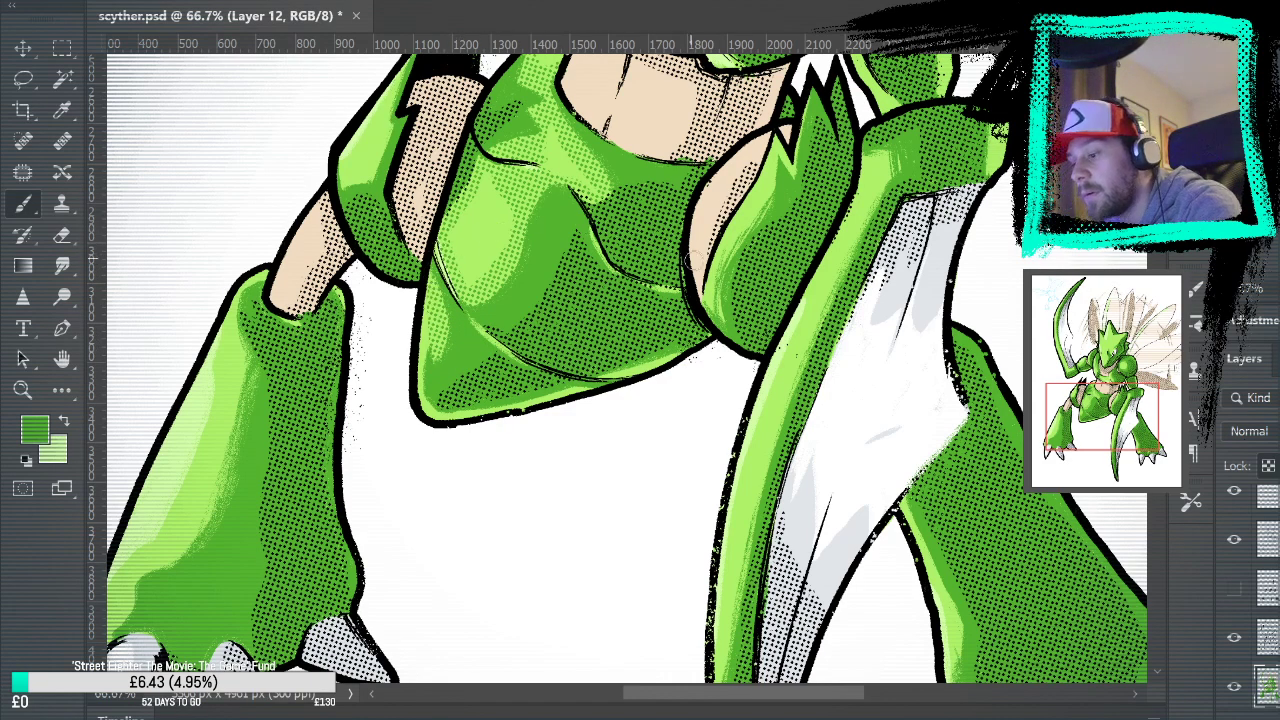
{"action": "left_click_drag", "start_coordinate": [425, 412], "coordinate": [545, 394]}
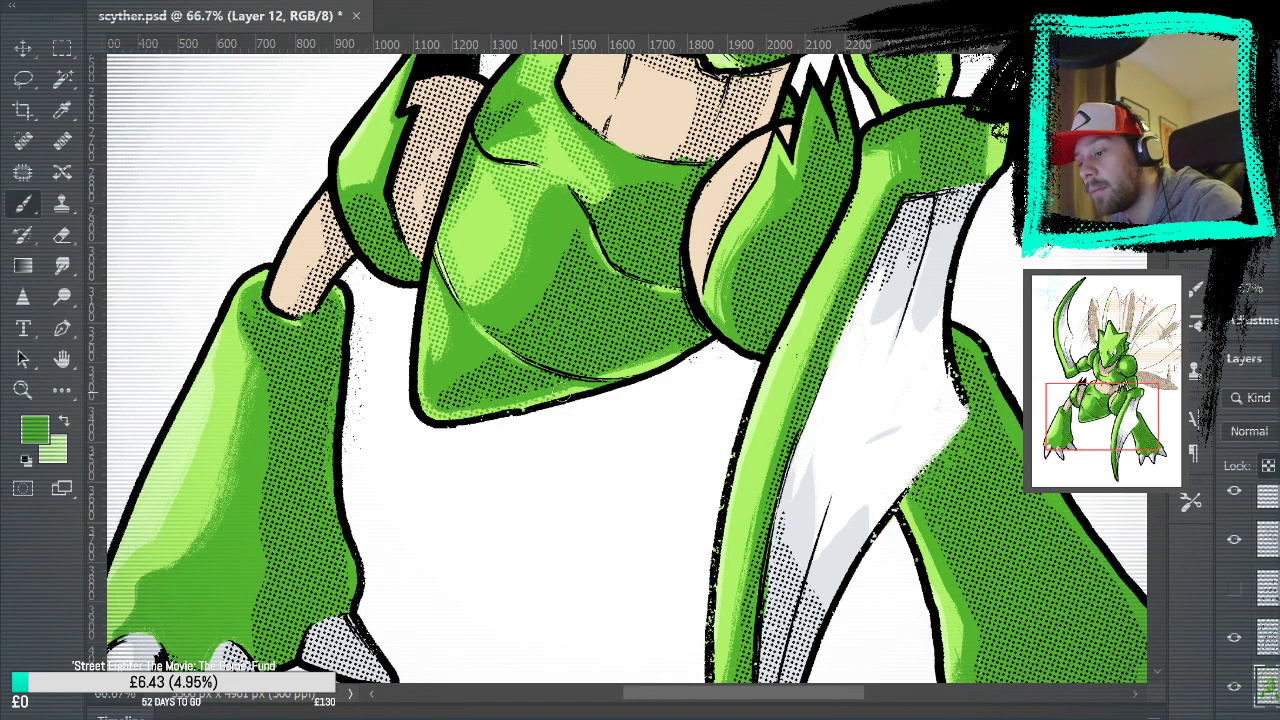
{"action": "mouse_move", "coordinate": [740, 372]}
{"action": "left_mouse_down"}
{"action": "mouse_move", "coordinate": [731, 585]}
{"action": "mouse_move", "coordinate": [881, 510]}
{"action": "left_mouse_up"}
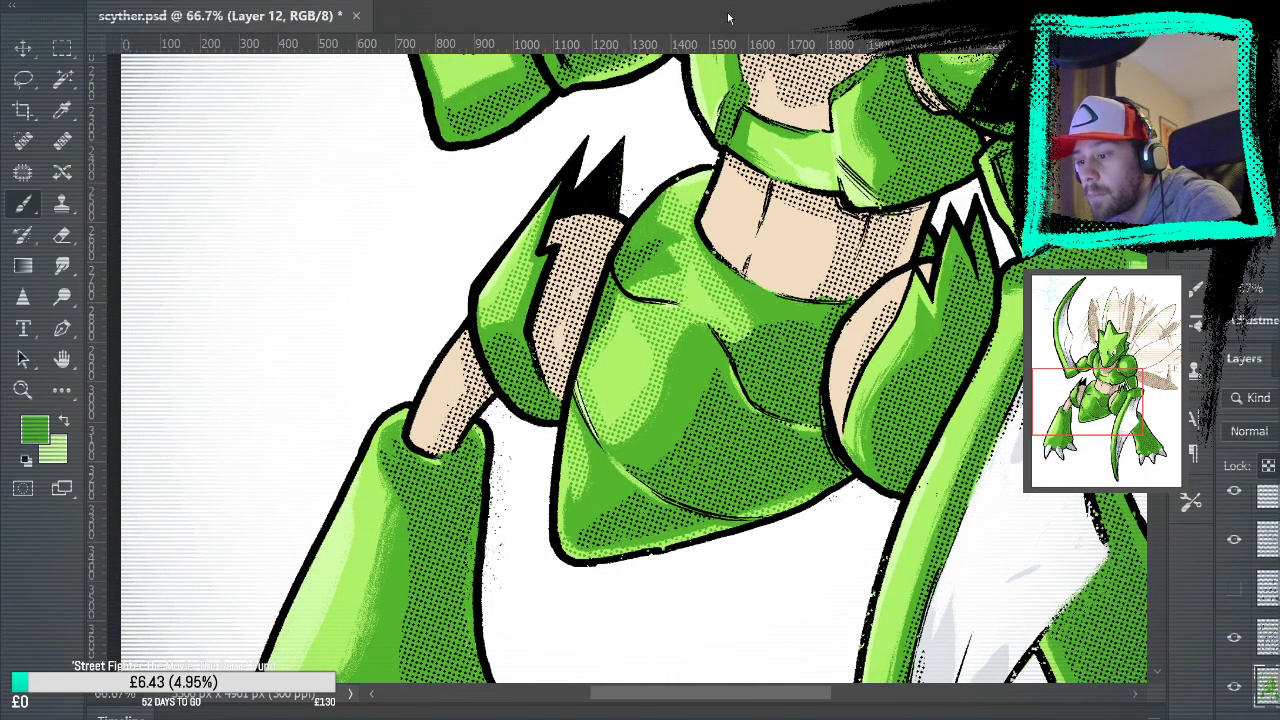
Examine the halftone shading on the woman's face in the webposter.jpg reference, then close that file
{"action": "key", "text": "ctrl+0"}
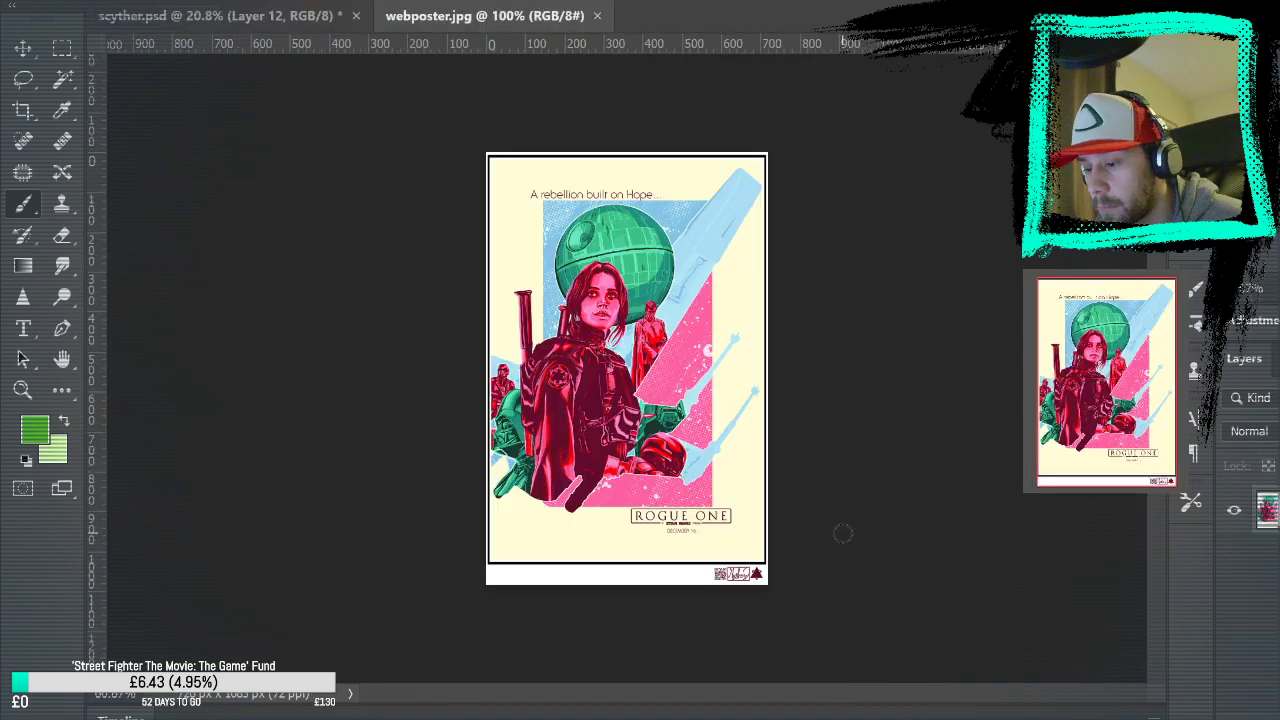
{"action": "left_click", "coordinate": [22, 390]}
{"action": "left_click_drag", "start_coordinate": [607, 300], "coordinate": [605, 300]}
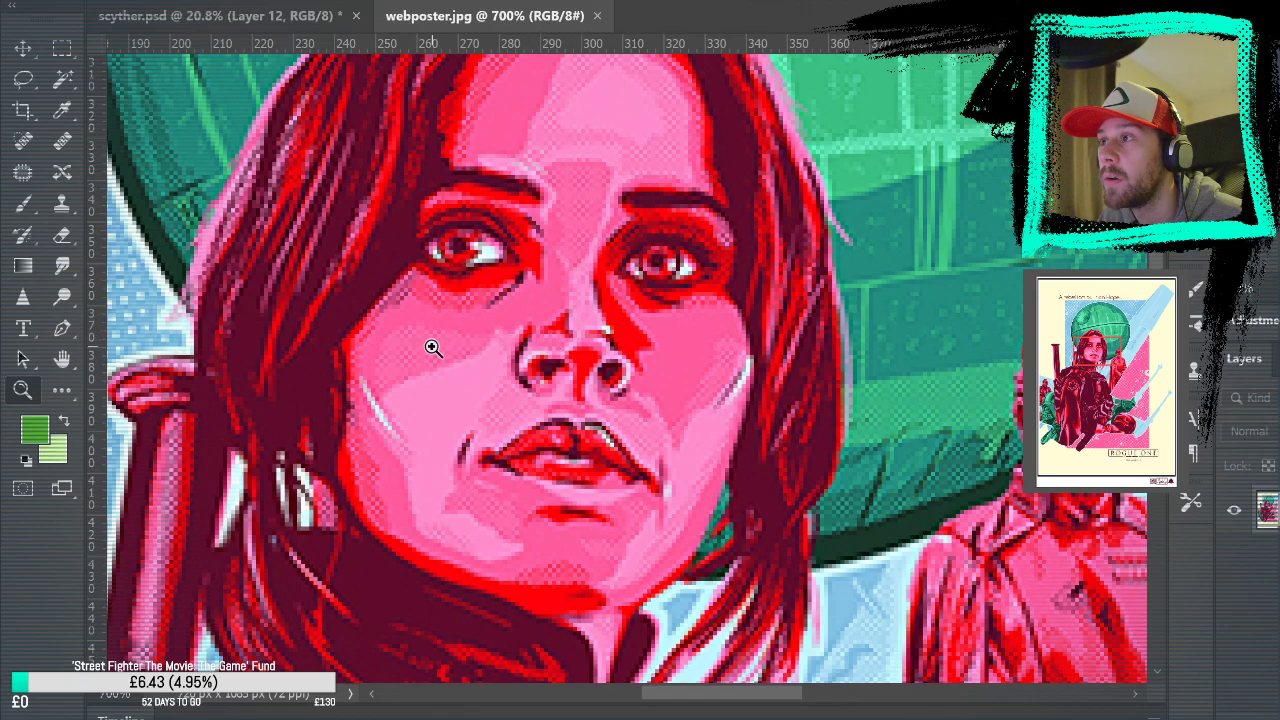
{"action": "scroll", "coordinate": [503, 355], "scroll_direction": "up", "scroll_amount": 2}
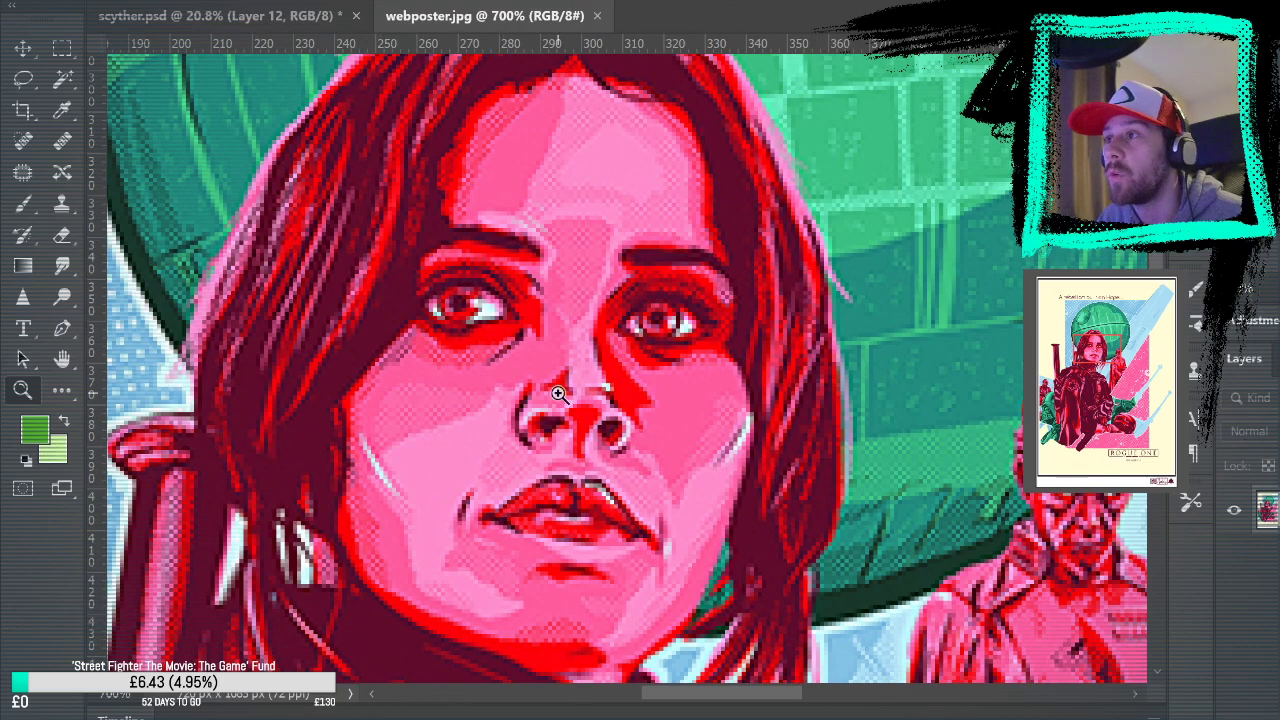
{"action": "left_click", "coordinate": [597, 16]}
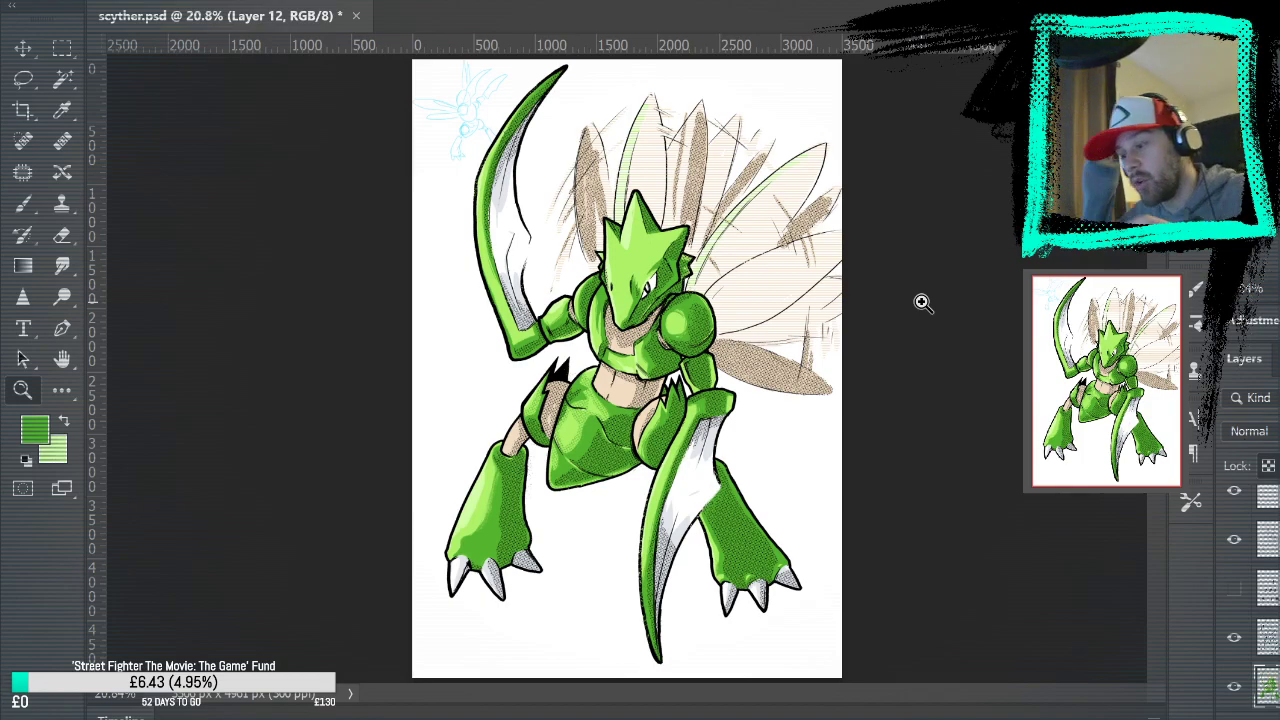
Paint darker green halftone dots along the boundary between light and mid green on the highlighted lower leg
{"action": "left_click", "coordinate": [661, 430]}
{"action": "left_click", "coordinate": [661, 430]}
{"action": "left_click", "coordinate": [661, 430]}
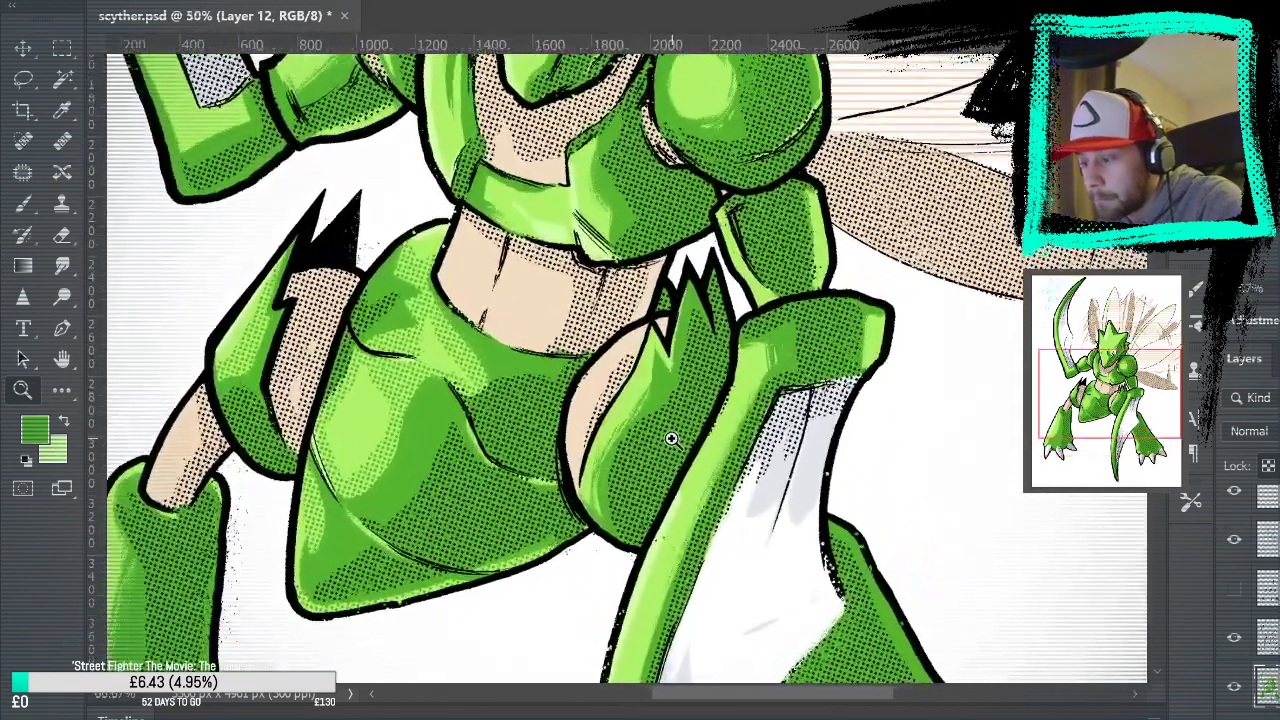
{"action": "left_click", "coordinate": [661, 430]}
{"action": "left_click", "coordinate": [23, 204]}
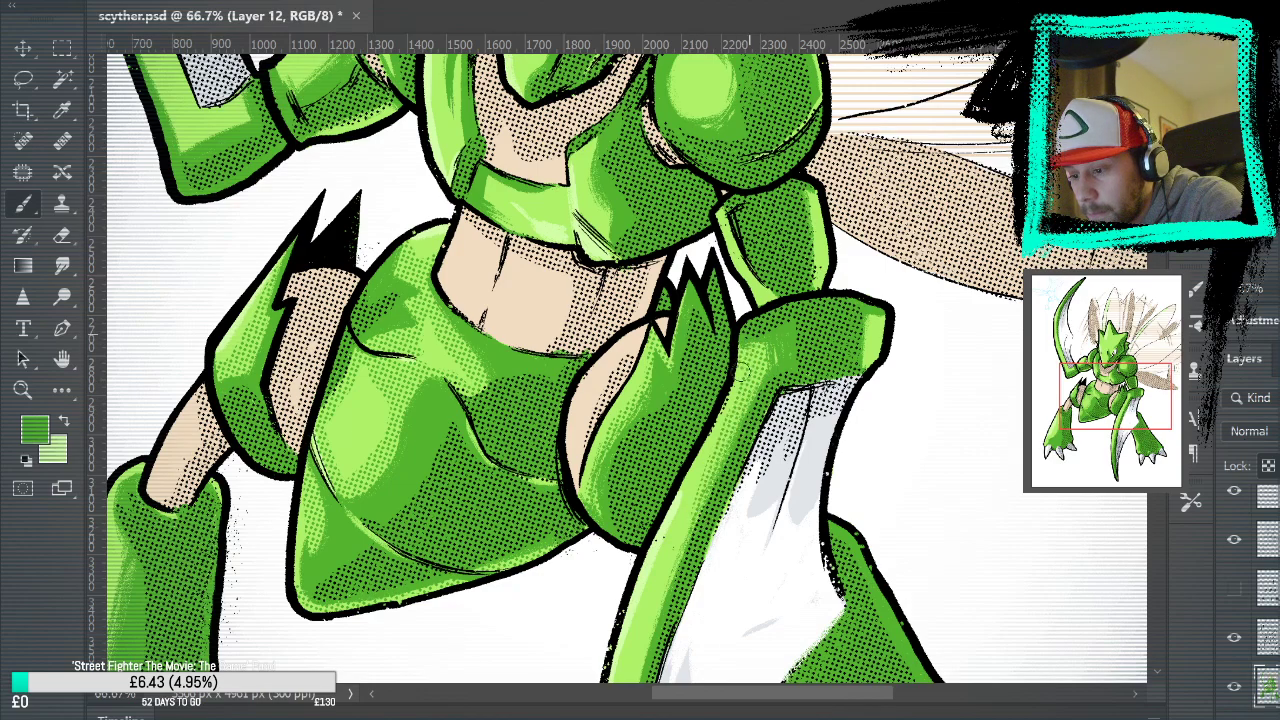
{"action": "left_click_drag", "start_coordinate": [737, 490], "coordinate": [829, 158]}
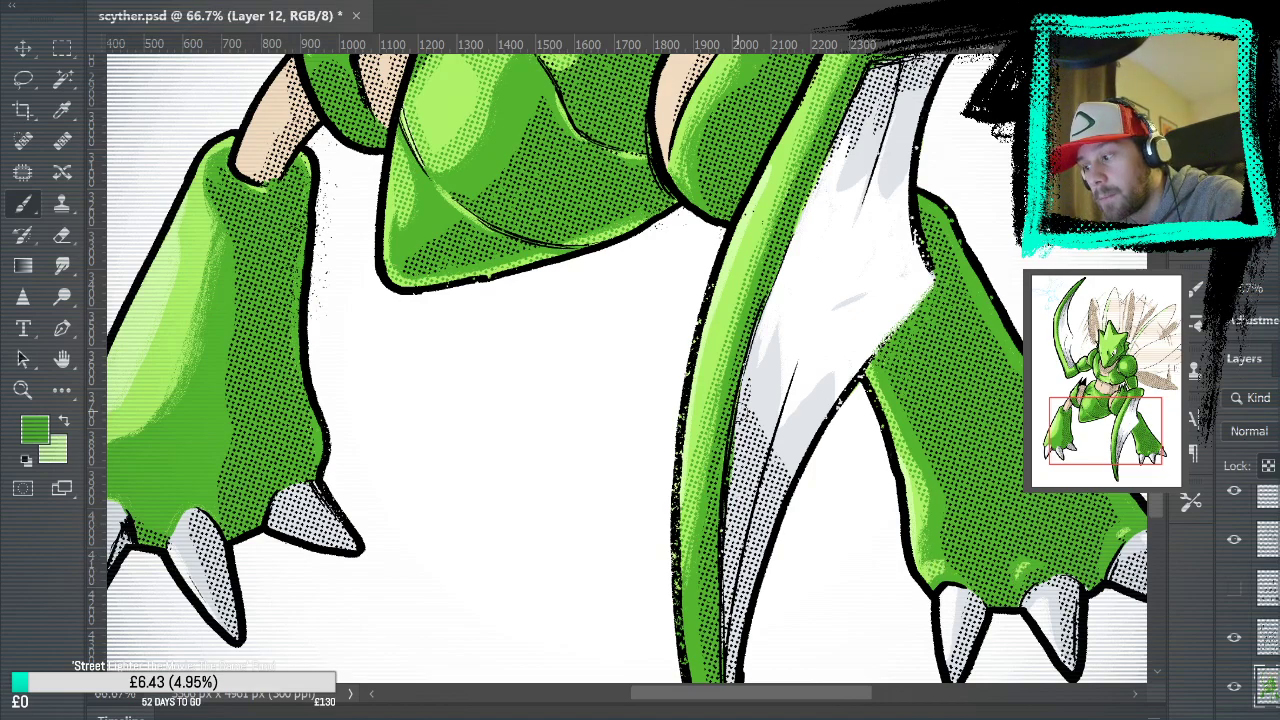
{"action": "left_click_drag", "start_coordinate": [345, 413], "coordinate": [677, 451]}
{"action": "mouse_move", "coordinate": [433, 513]}
{"action": "left_mouse_down"}
{"action": "mouse_move", "coordinate": [497, 418]}
{"action": "mouse_move", "coordinate": [524, 321]}
{"action": "mouse_move", "coordinate": [502, 435]}
{"action": "mouse_move", "coordinate": [515, 395]}
{"action": "left_mouse_up"}
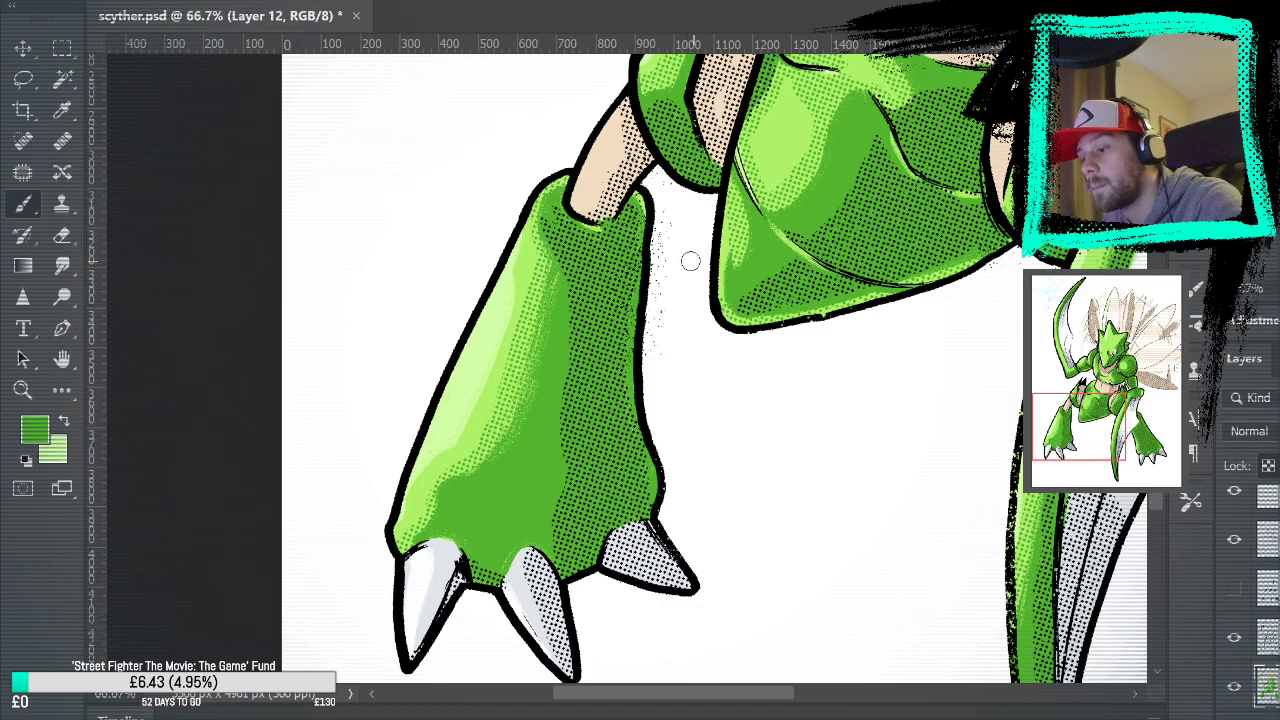
Paint darker green halftone dots along the shading boundaries on the raised scythe arm and the green back of its blade
{"action": "left_click_drag", "start_coordinate": [737, 263], "coordinate": [648, 660]}
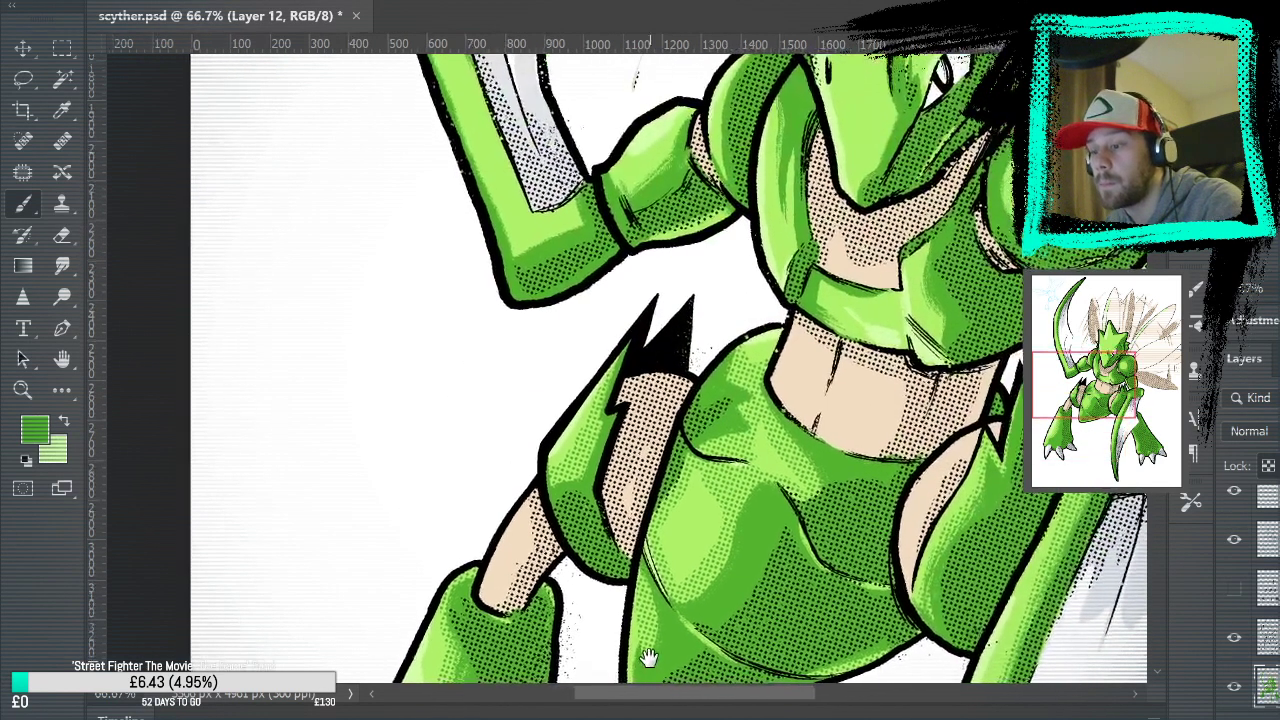
{"action": "left_click_drag", "start_coordinate": [651, 200], "coordinate": [720, 409]}
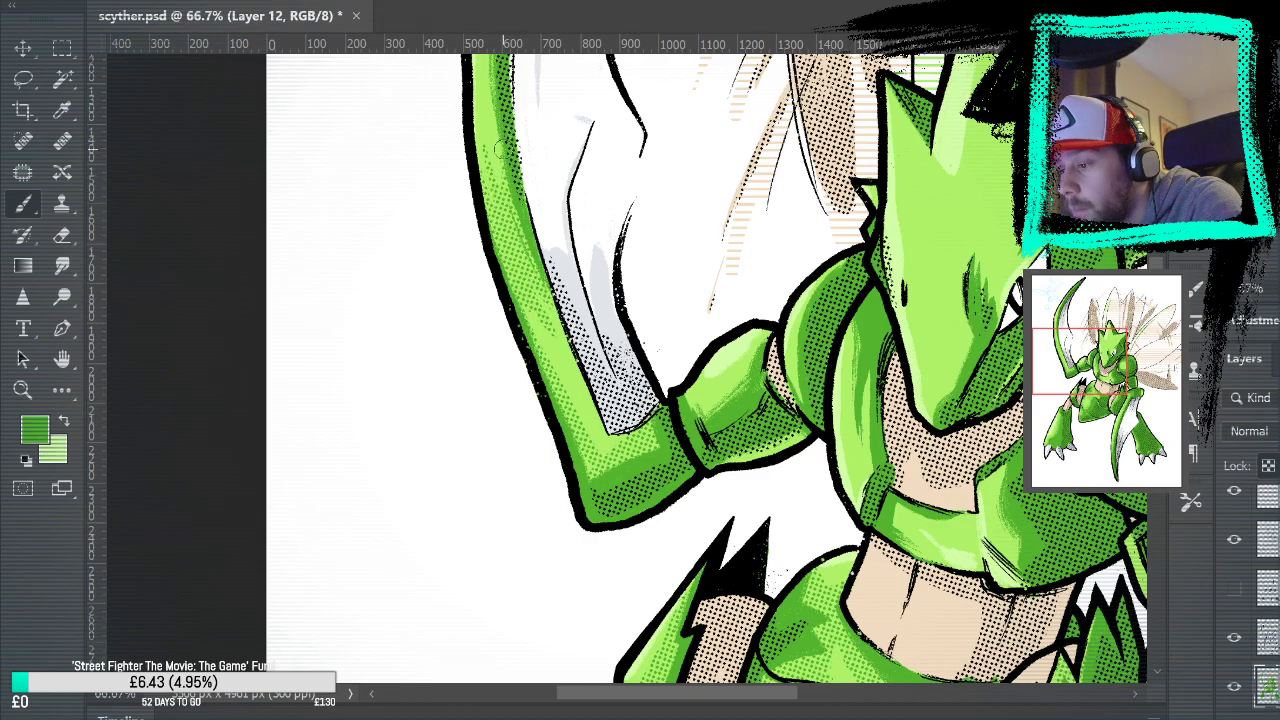
{"action": "mouse_move", "coordinate": [504, 190]}
{"action": "left_mouse_down"}
{"action": "mouse_move", "coordinate": [620, 374]}
{"action": "mouse_move", "coordinate": [626, 458]}
{"action": "left_mouse_up"}
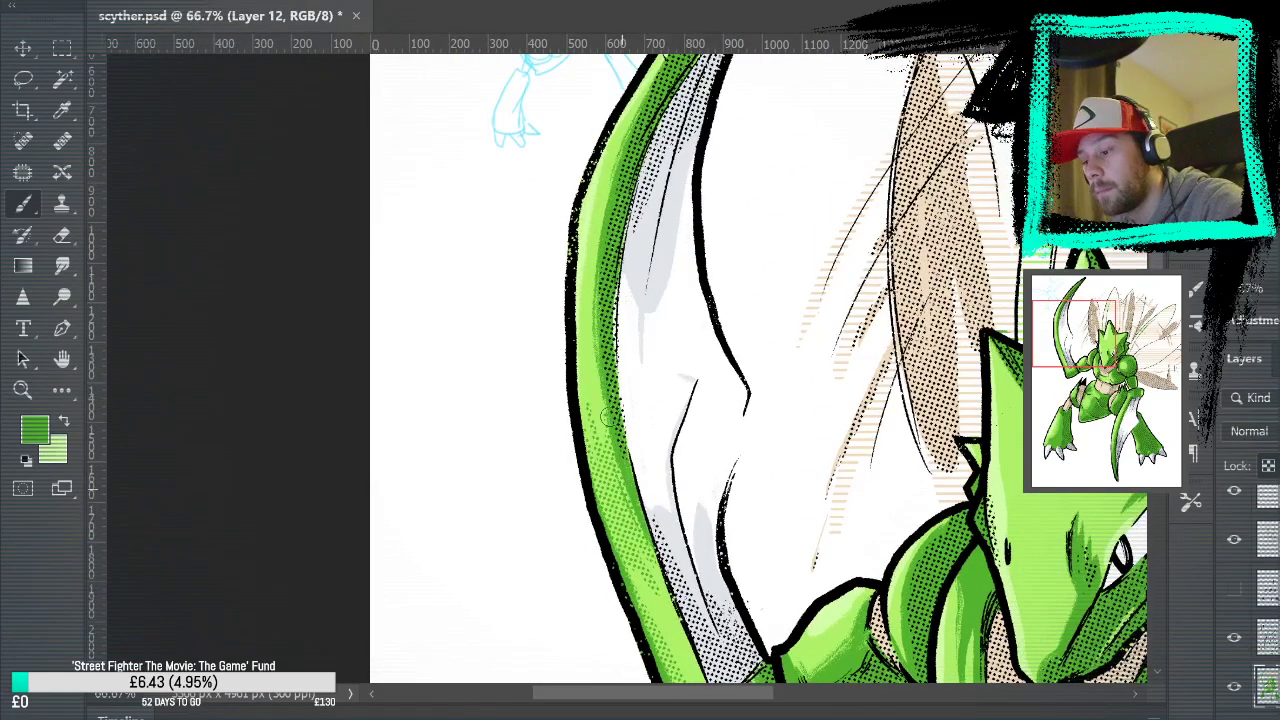
{"action": "scroll", "coordinate": [608, 277], "scroll_direction": "up", "scroll_amount": 5}
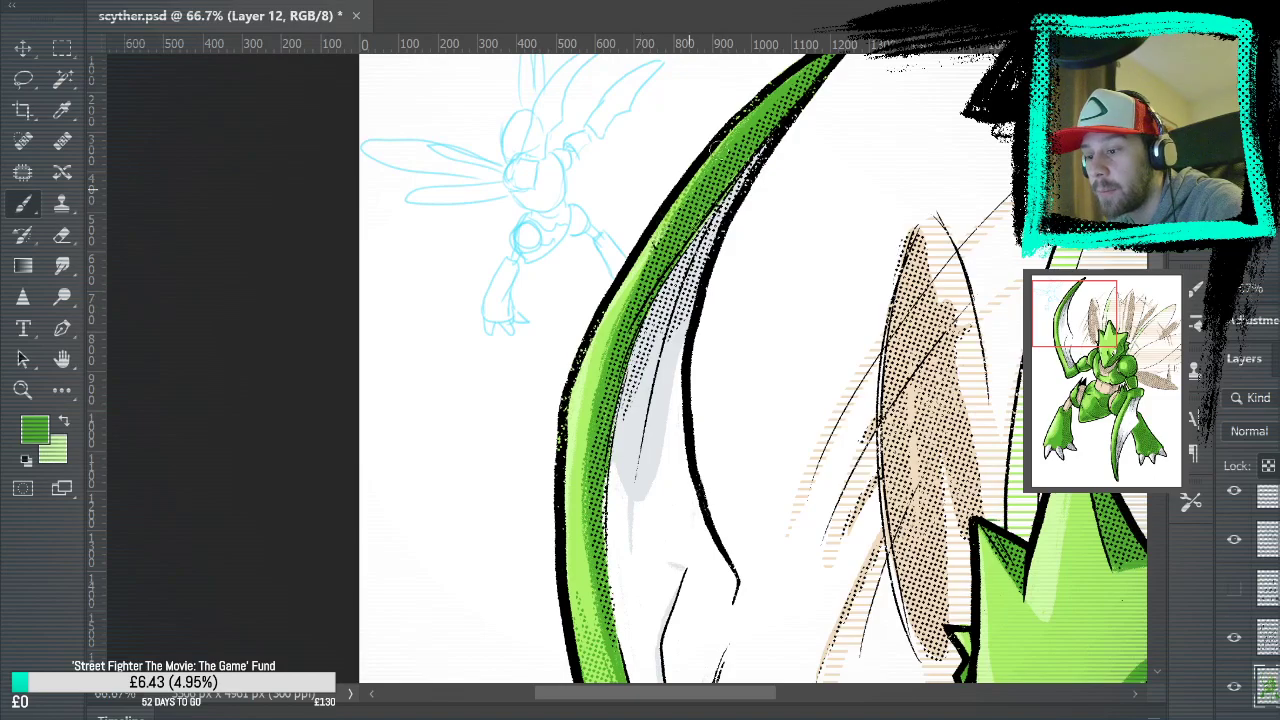
{"action": "scroll", "coordinate": [711, 340], "scroll_direction": "down", "scroll_amount": 10}
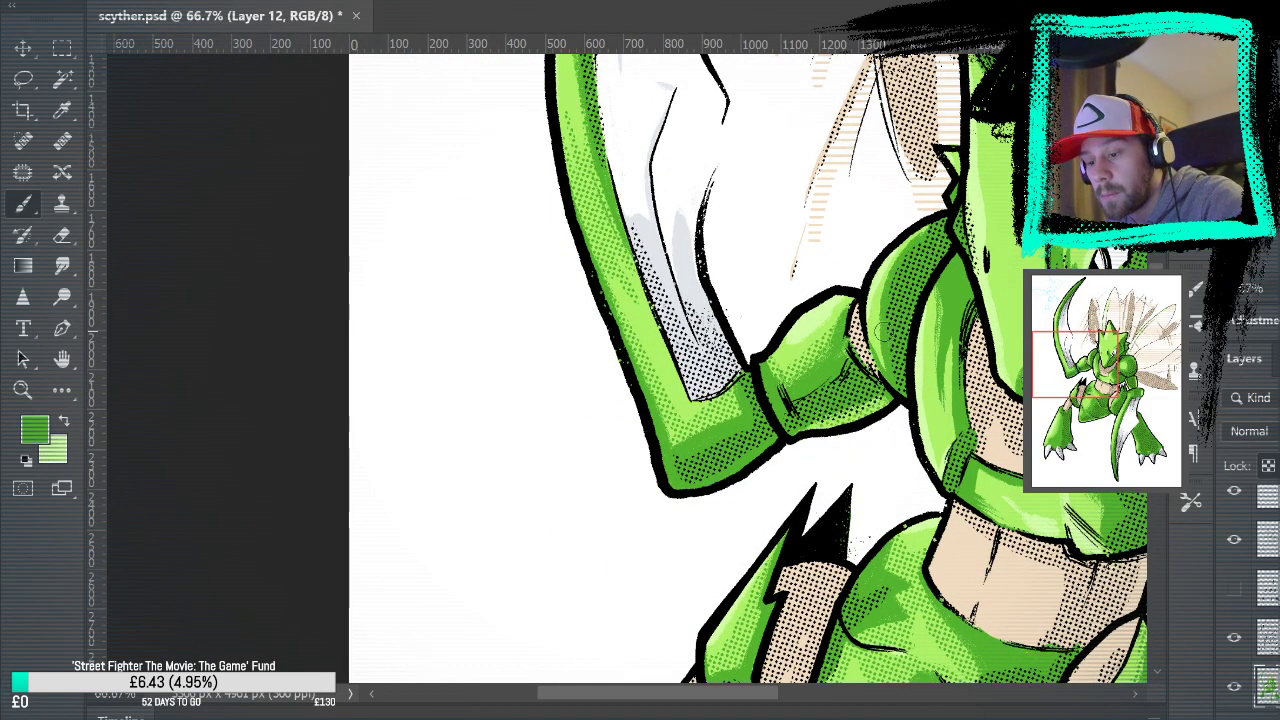
Paint darker green halftone dots over the shading transitions on the head and forearm, and around the shoulder's round highlight
{"action": "scroll", "coordinate": [860, 320], "scroll_direction": "up", "scroll_amount": 2}
{"action": "scroll", "coordinate": [760, 290], "scroll_direction": "right", "scroll_amount": 7}
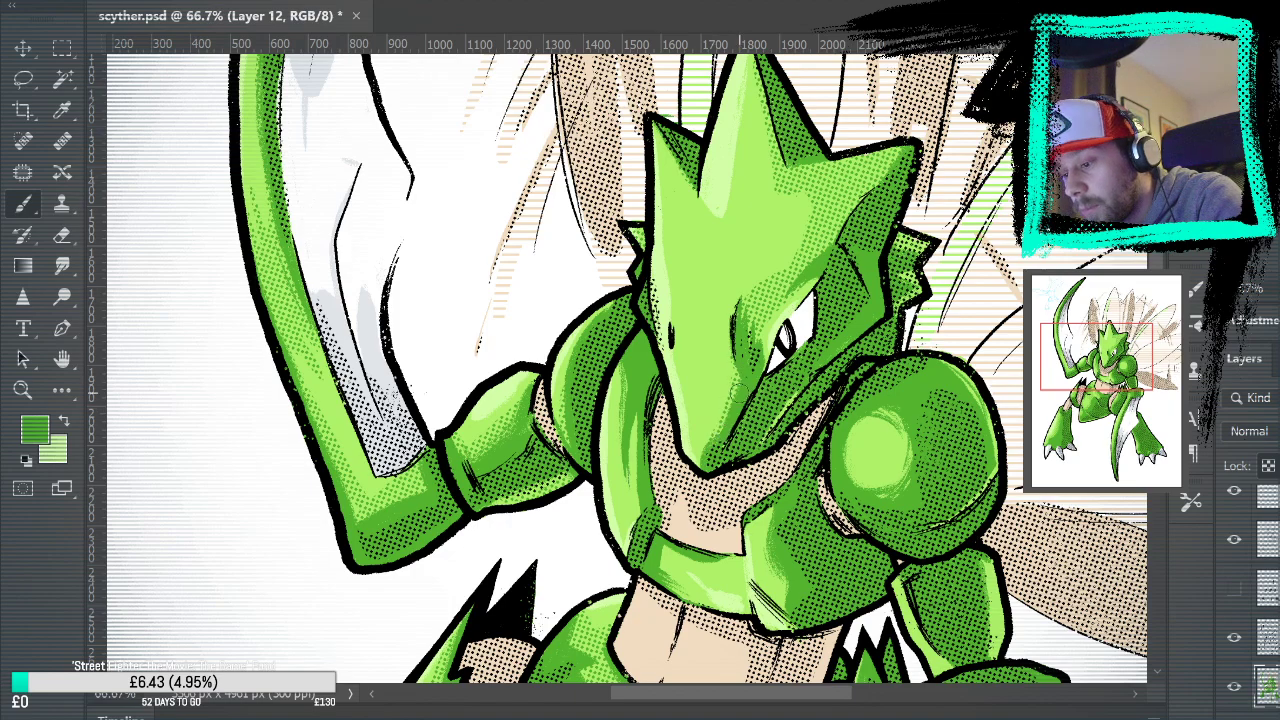
{"action": "left_click_drag", "start_coordinate": [875, 379], "coordinate": [850, 362]}
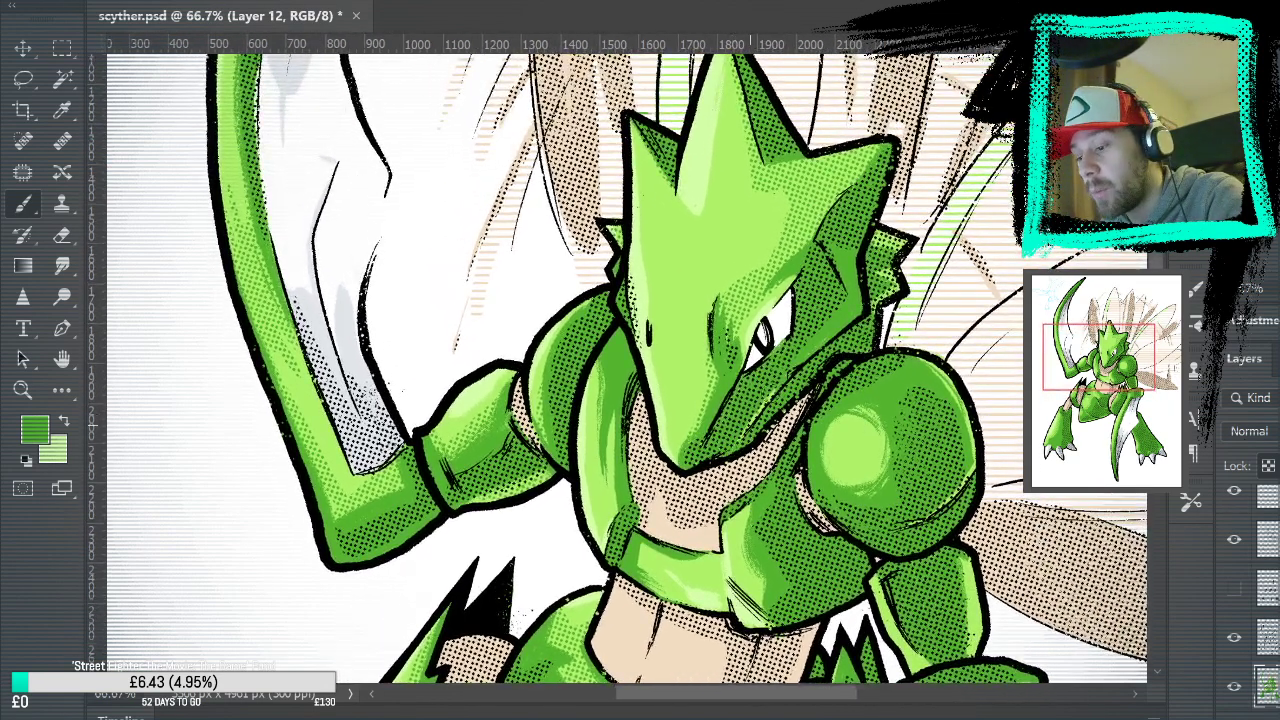
{"action": "mouse_move", "coordinate": [860, 440]}
{"action": "left_mouse_down"}
{"action": "mouse_move", "coordinate": [838, 484]}
{"action": "mouse_move", "coordinate": [879, 429]}
{"action": "mouse_move", "coordinate": [826, 448]}
{"action": "mouse_move", "coordinate": [872, 460]}
{"action": "mouse_move", "coordinate": [843, 415]}
{"action": "mouse_move", "coordinate": [871, 468]}
{"action": "mouse_move", "coordinate": [865, 422]}
{"action": "mouse_move", "coordinate": [869, 472]}
{"action": "mouse_move", "coordinate": [846, 414]}
{"action": "mouse_move", "coordinate": [869, 486]}
{"action": "mouse_move", "coordinate": [873, 443]}
{"action": "left_mouse_up"}
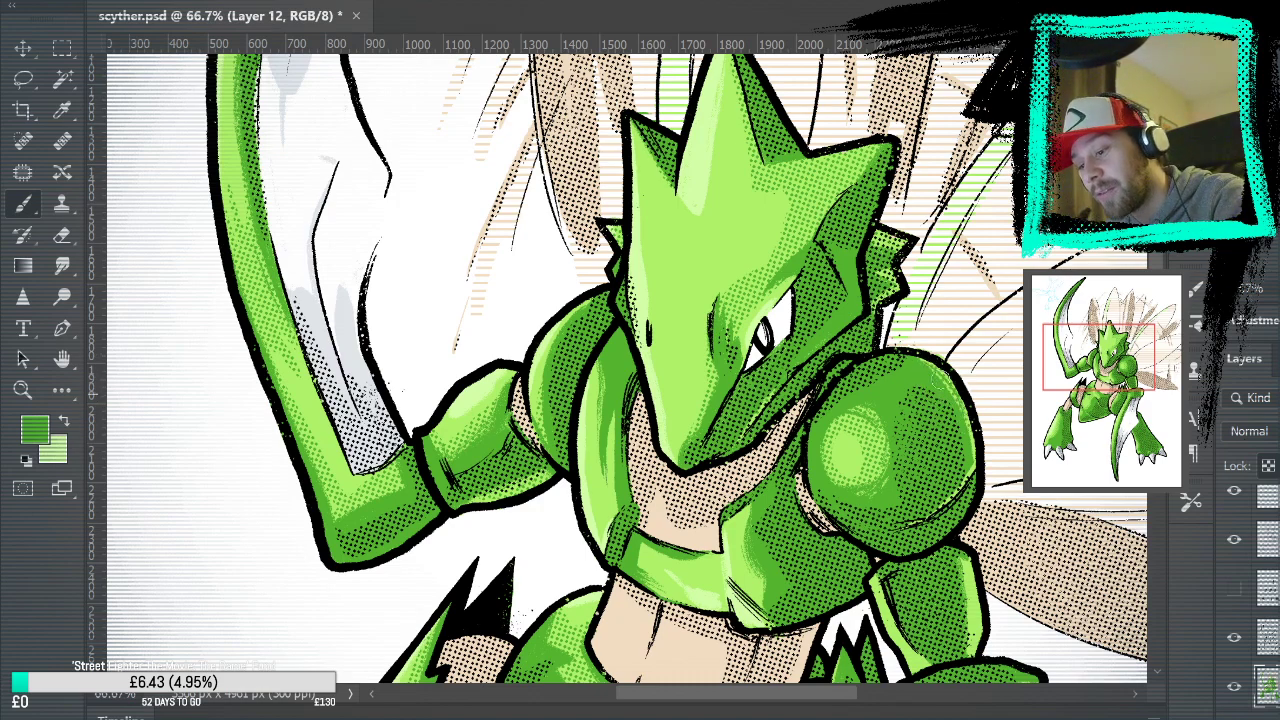
{"action": "left_click_drag", "start_coordinate": [940, 479], "coordinate": [953, 489]}
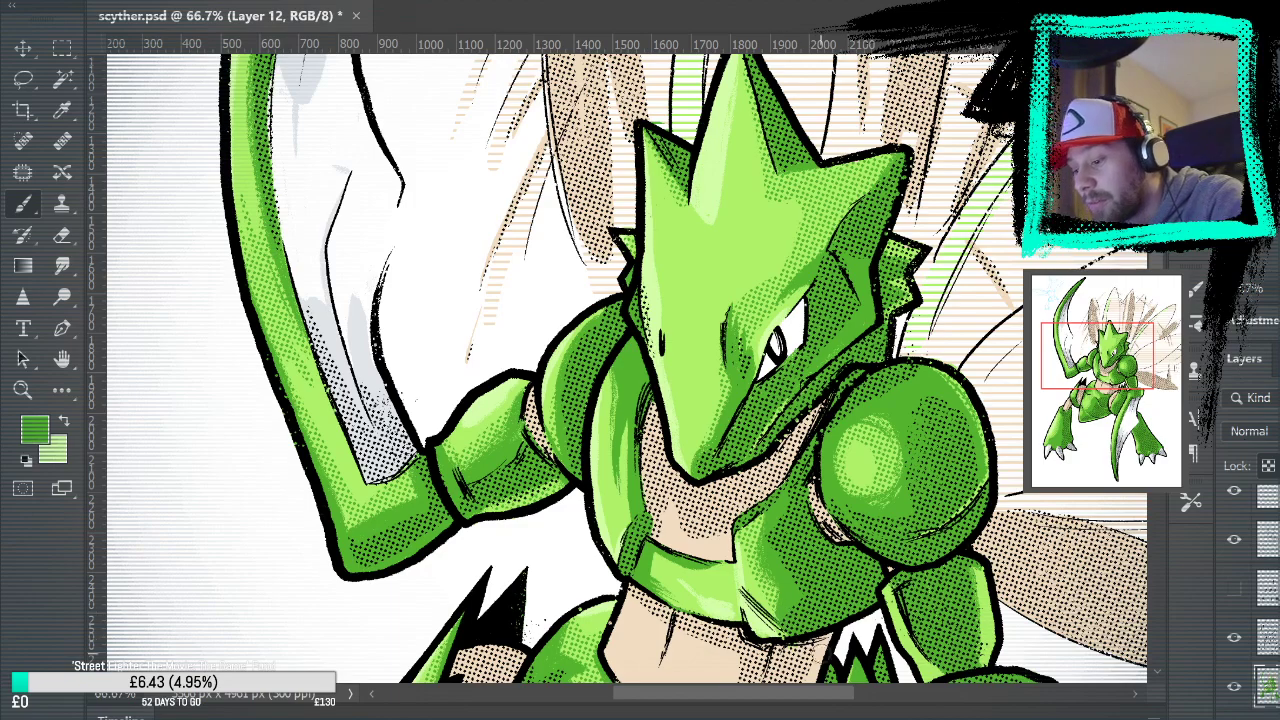
Paint darker green halftone dots along the remaining light edges of the chest, lowered scythe arm and far lower leg, and save the file
{"action": "left_click_drag", "start_coordinate": [926, 510], "coordinate": [866, 335]}
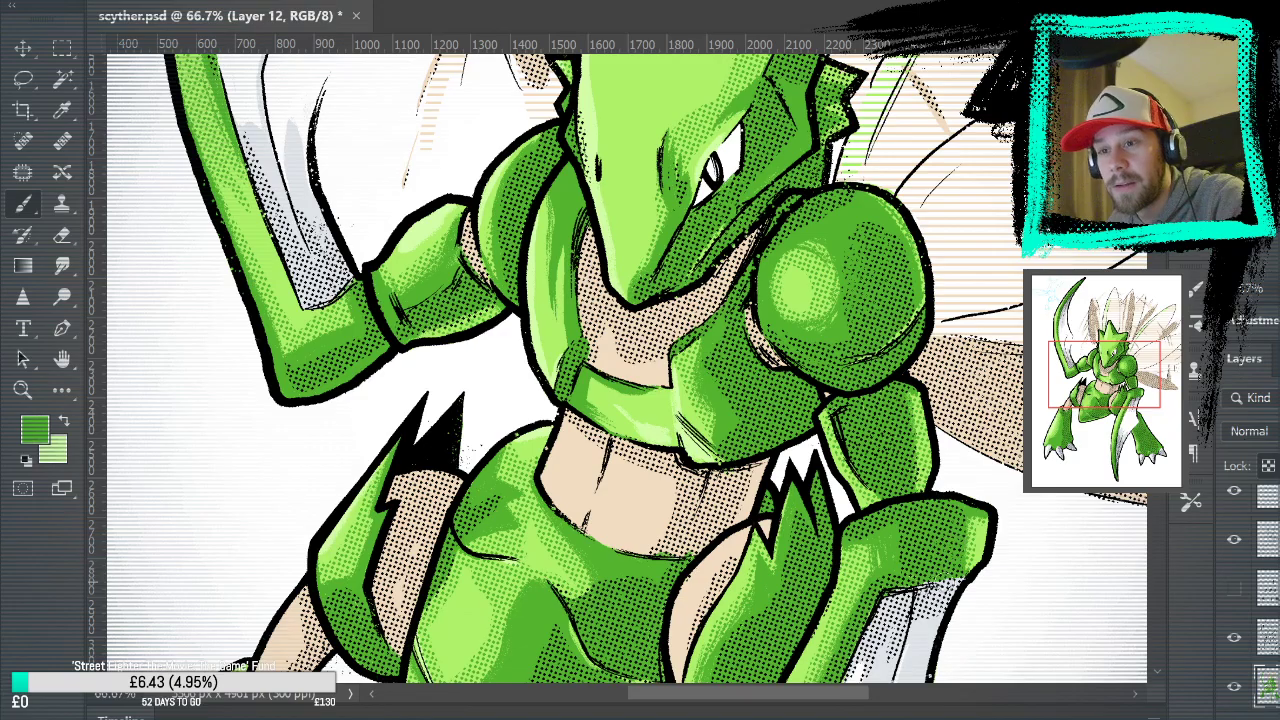
{"action": "left_click_drag", "start_coordinate": [890, 590], "coordinate": [989, 430]}
{"action": "left_click_drag", "start_coordinate": [606, 407], "coordinate": [686, 646]}
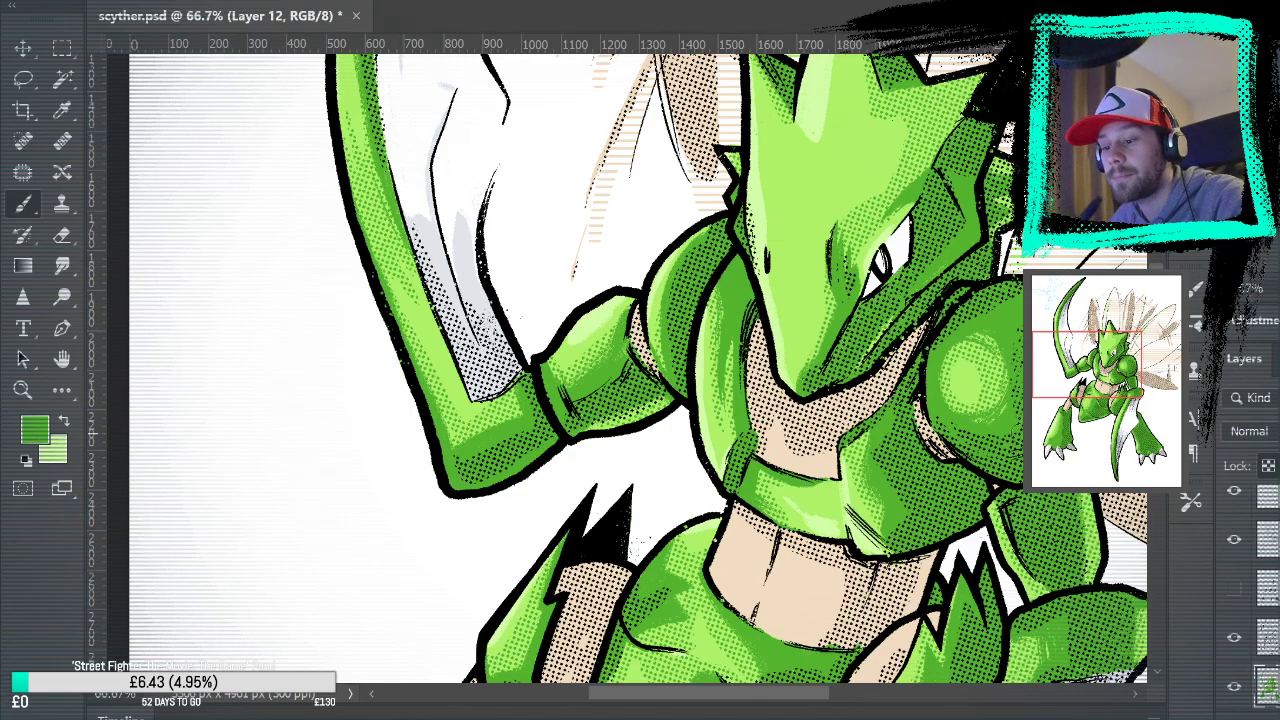
{"action": "left_click_drag", "start_coordinate": [1016, 521], "coordinate": [966, 209]}
{"action": "mouse_move", "coordinate": [964, 518]}
{"action": "left_mouse_down"}
{"action": "mouse_move", "coordinate": [960, 353]}
{"action": "mouse_move", "coordinate": [889, 214]}
{"action": "left_mouse_up"}
{"action": "mouse_move", "coordinate": [1122, 540]}
{"action": "left_mouse_down"}
{"action": "mouse_move", "coordinate": [966, 377]}
{"action": "mouse_move", "coordinate": [1008, 455]}
{"action": "left_mouse_up"}
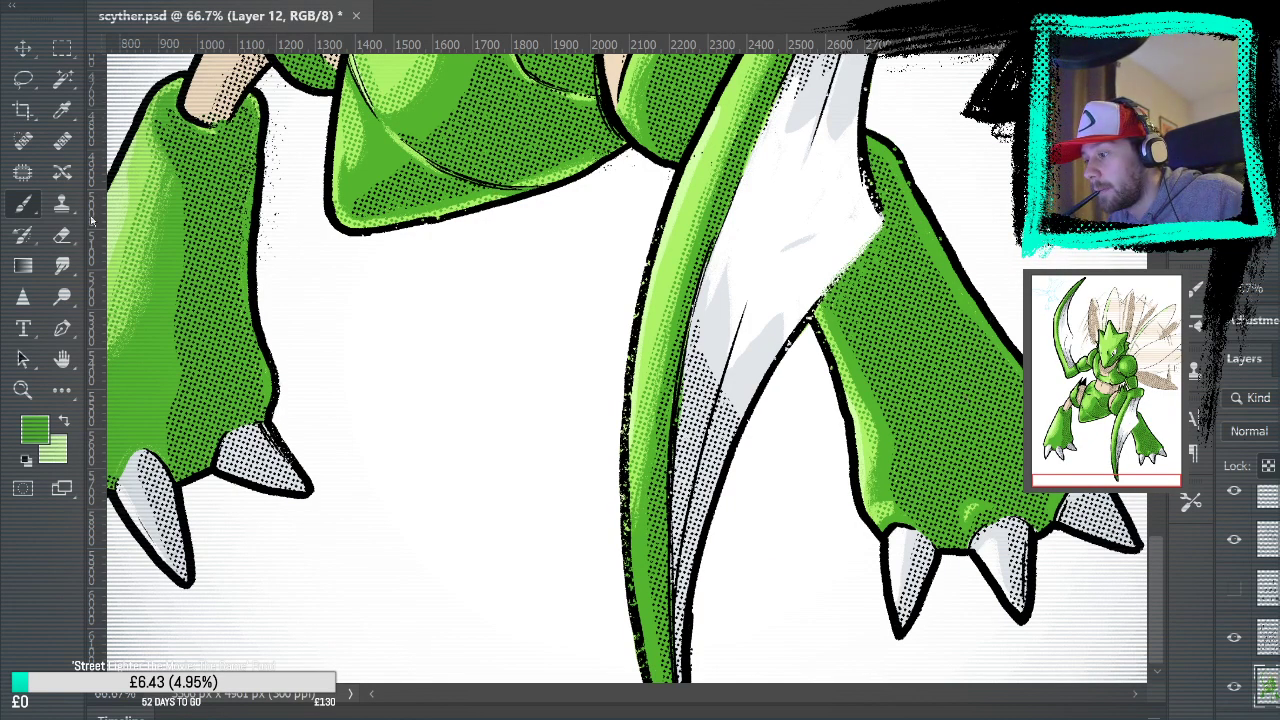
{"action": "key", "text": "ctrl+s"}
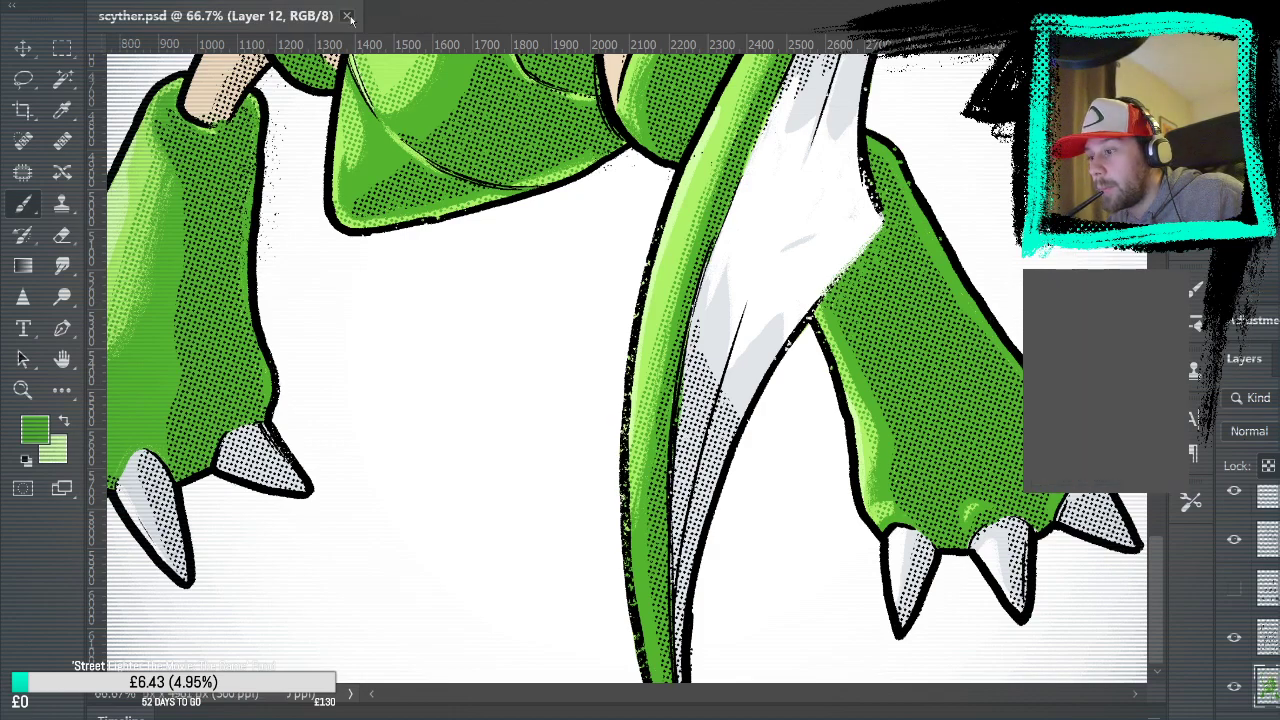
Examine the whole illustration, and inspect the halftone shading on the head and upper body at 50% zoom
{"action": "left_click", "coordinate": [421, 17]}
{"action": "left_click", "coordinate": [467, 619]}
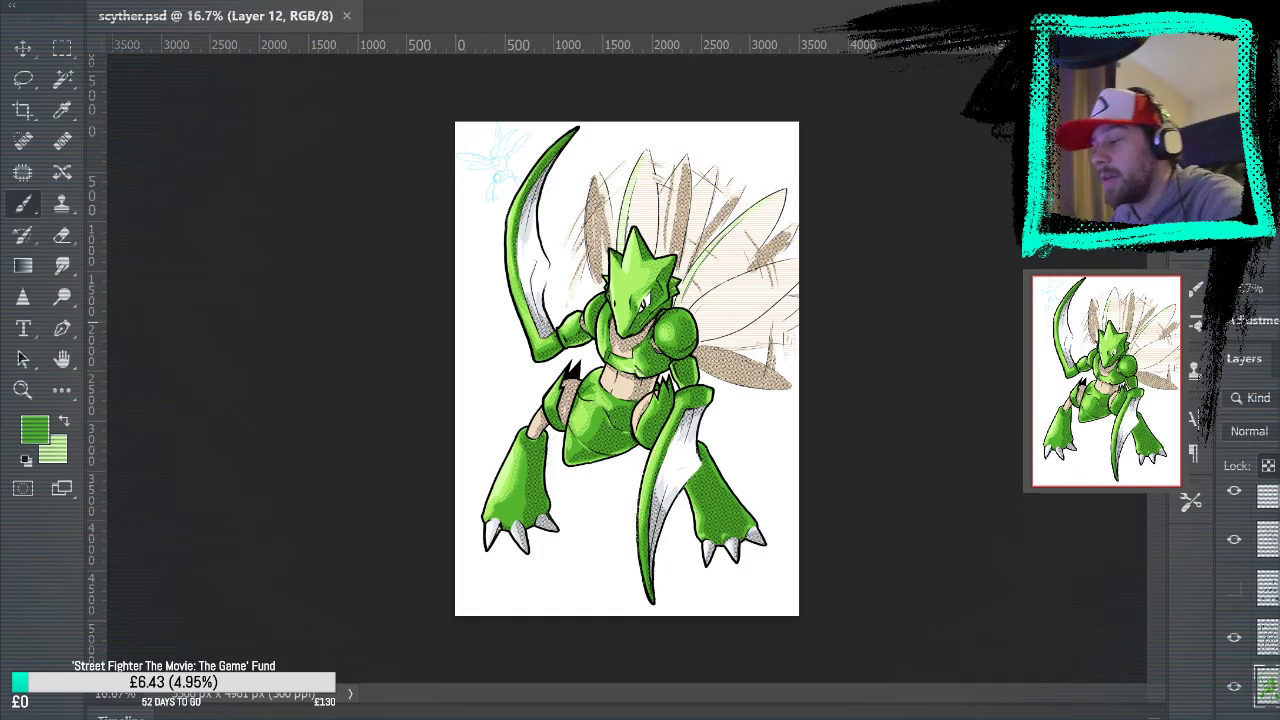
{"action": "left_click", "coordinate": [22, 390]}
{"action": "left_click_drag", "start_coordinate": [645, 326], "coordinate": [687, 347]}
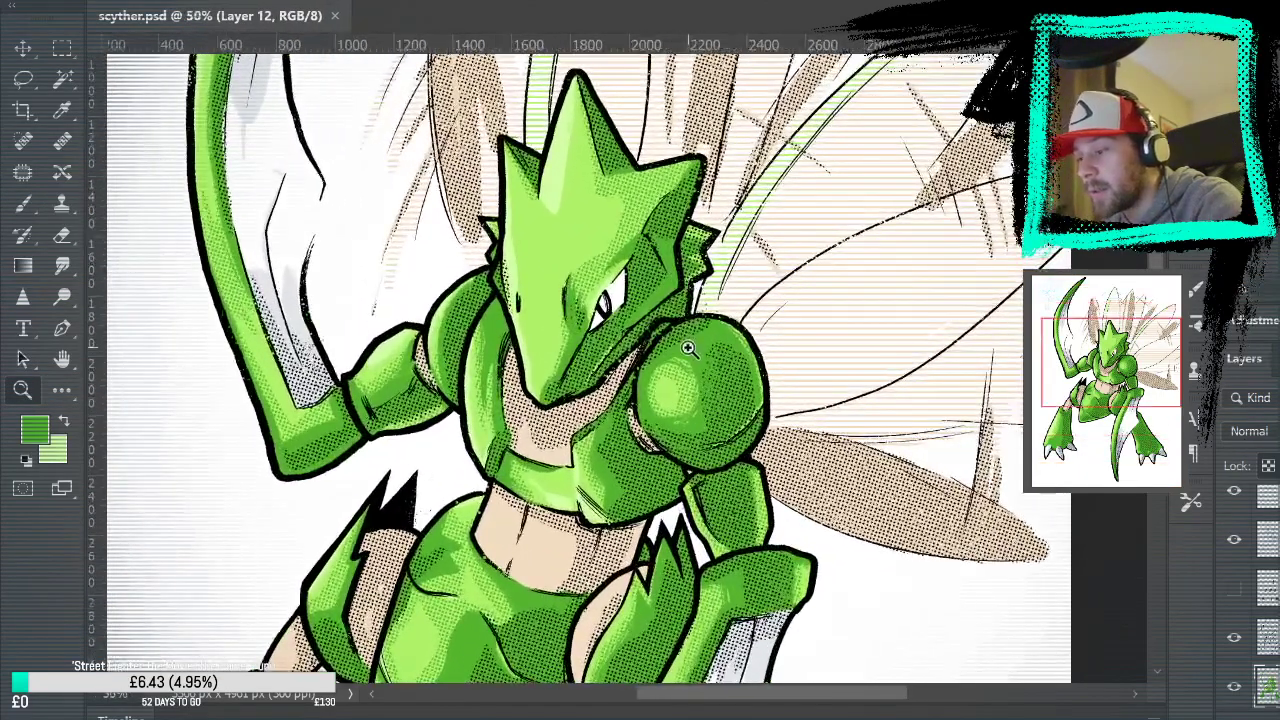
{"action": "scroll", "coordinate": [766, 330], "scroll_direction": "down", "scroll_amount": 5}
{"action": "scroll", "coordinate": [766, 300], "scroll_direction": "up", "scroll_amount": 5}
{"action": "left_click_drag", "start_coordinate": [763, 313], "coordinate": [769, 315]}
{"action": "left_click", "coordinate": [23, 203]}
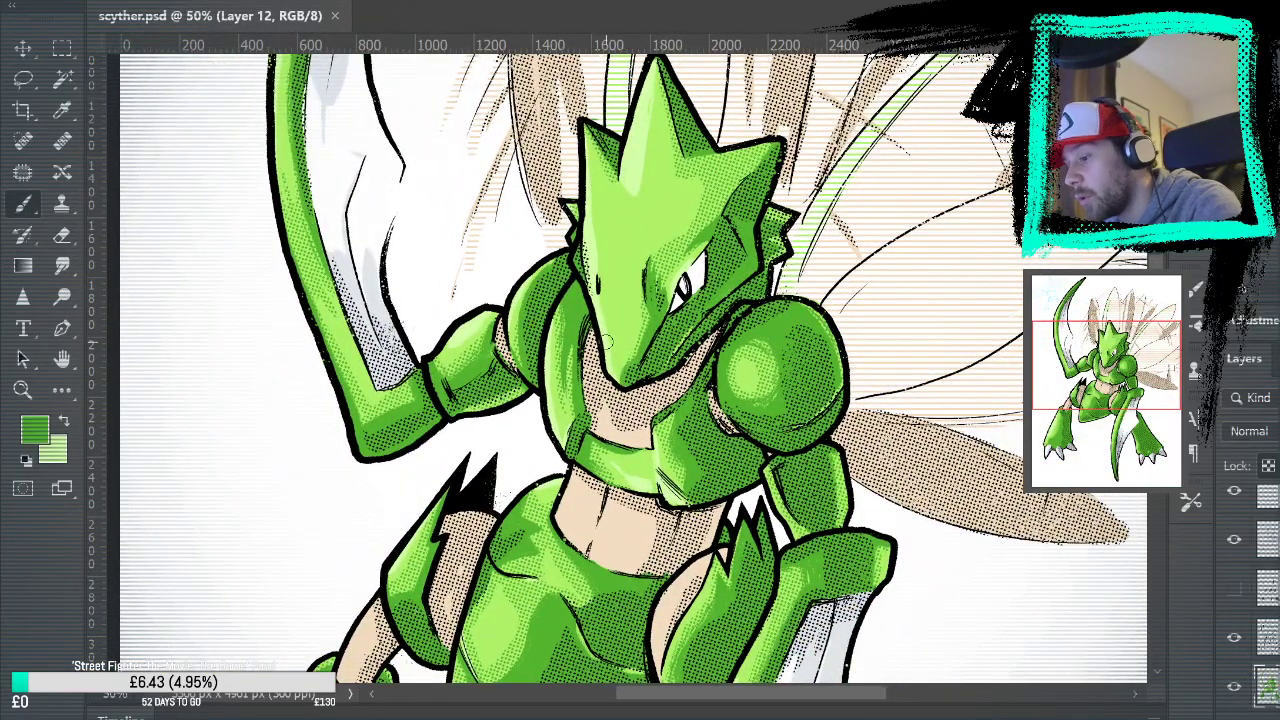
Sample the light green from the head and paint halftone dots into the mid-green areas of the body and lower legs
{"action": "left_click", "coordinate": [652, 213], "text": "alt"}
{"action": "left_click", "coordinate": [844, 267]}
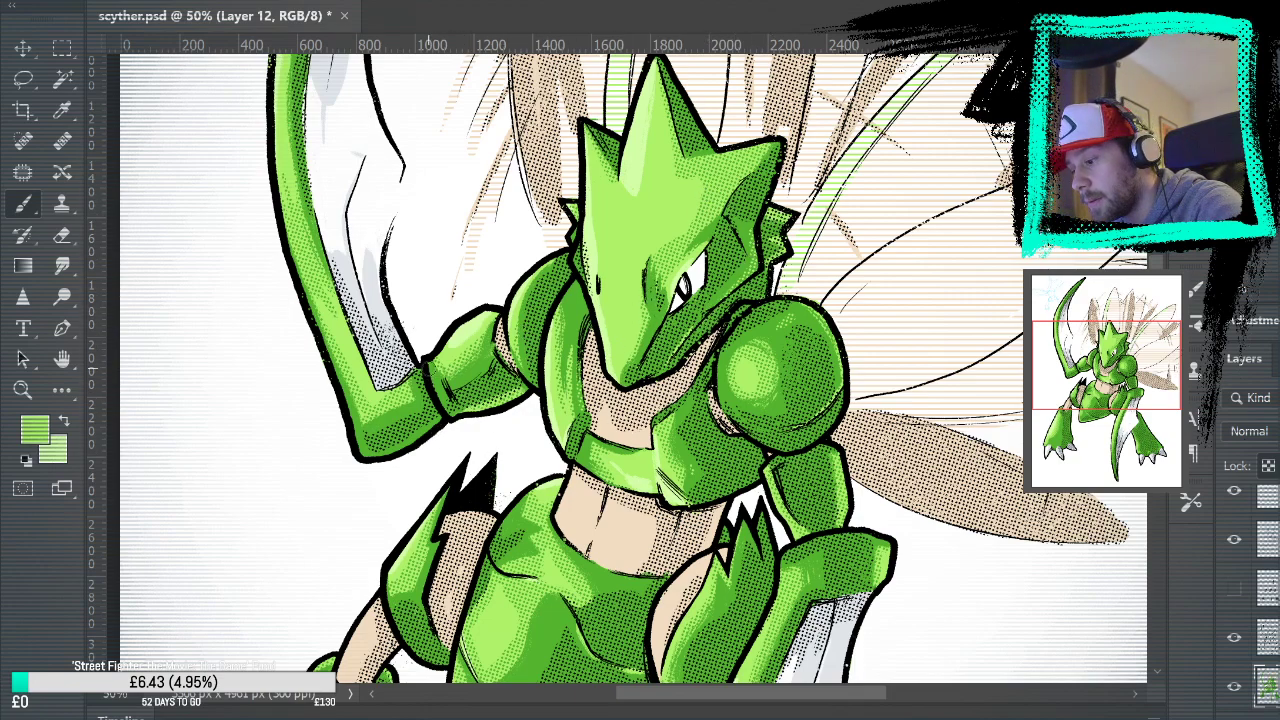
{"action": "left_click_drag", "start_coordinate": [559, 535], "coordinate": [643, 218]}
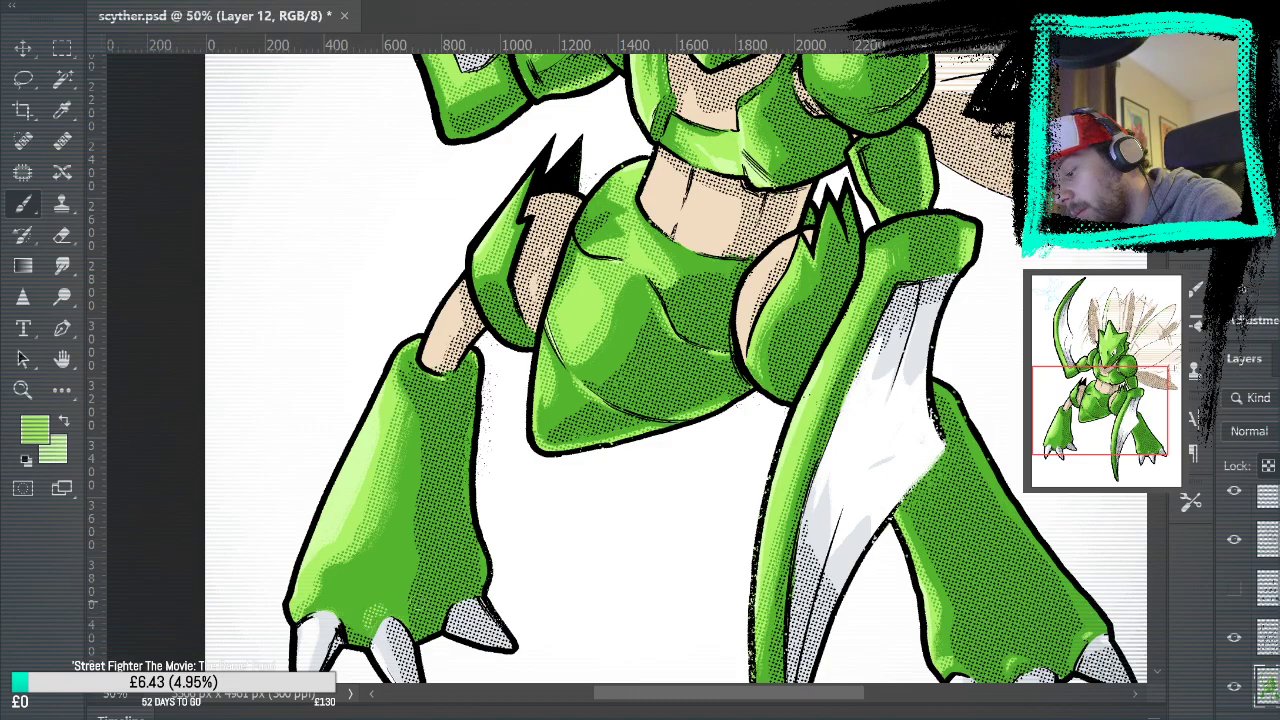
{"action": "left_click_drag", "start_coordinate": [882, 506], "coordinate": [854, 274]}
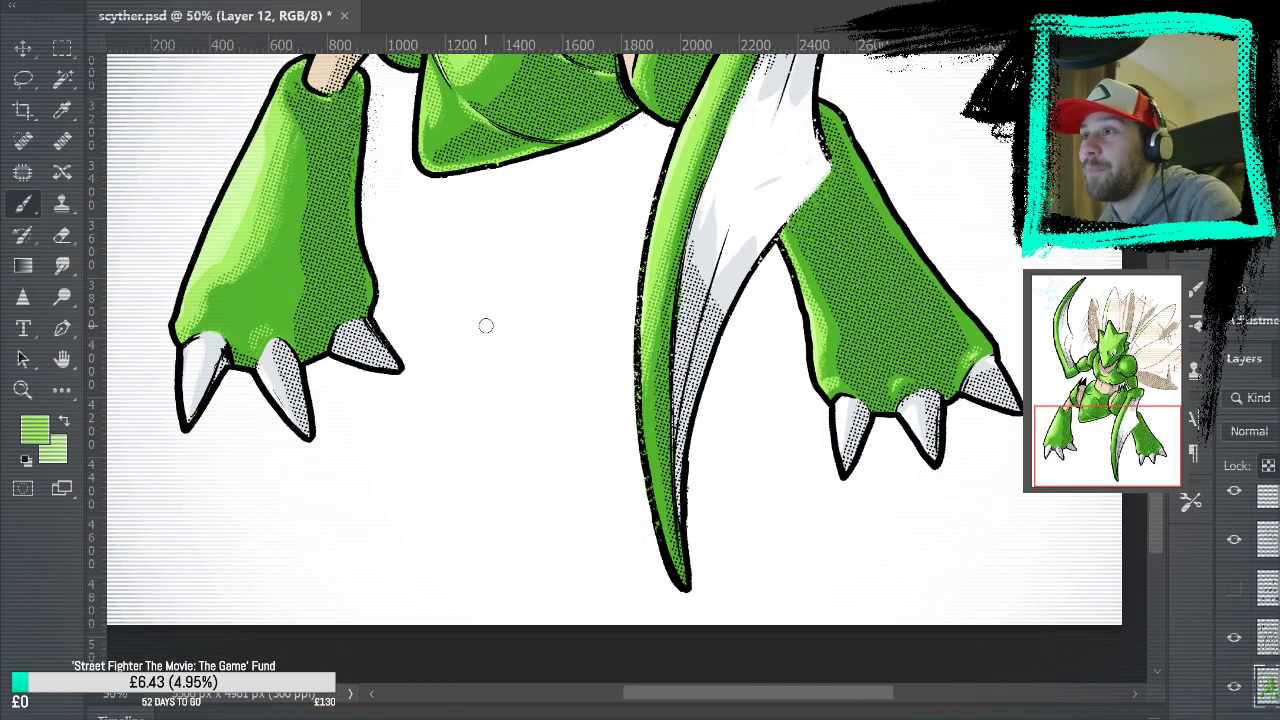
Examine the halftone dots across the legs, lowered scythe, abdomen and torso for transitions that still need softening
{"action": "left_click_drag", "start_coordinate": [523, 313], "coordinate": [577, 426]}
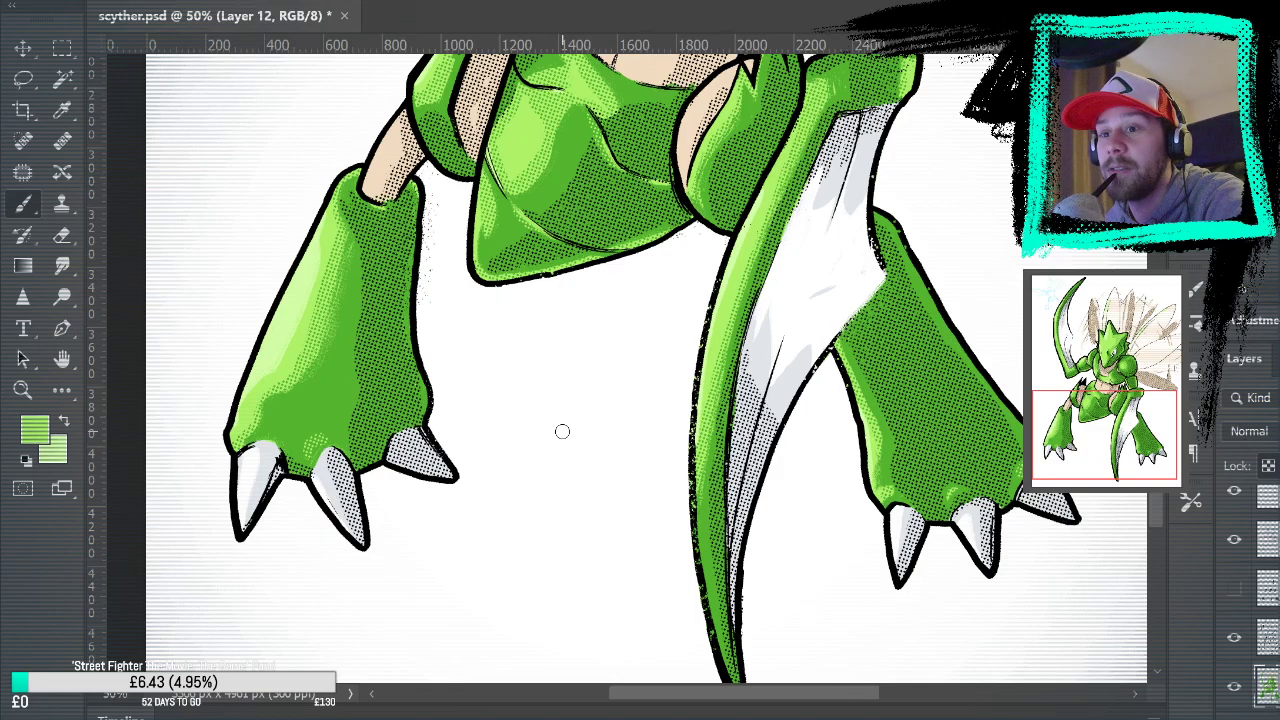
{"action": "left_click_drag", "start_coordinate": [563, 431], "coordinate": [611, 547]}
{"action": "left_click_drag", "start_coordinate": [693, 617], "coordinate": [634, 274]}
{"action": "left_click_drag", "start_coordinate": [811, 509], "coordinate": [690, 555]}
{"action": "left_click_drag", "start_coordinate": [791, 300], "coordinate": [879, 521]}
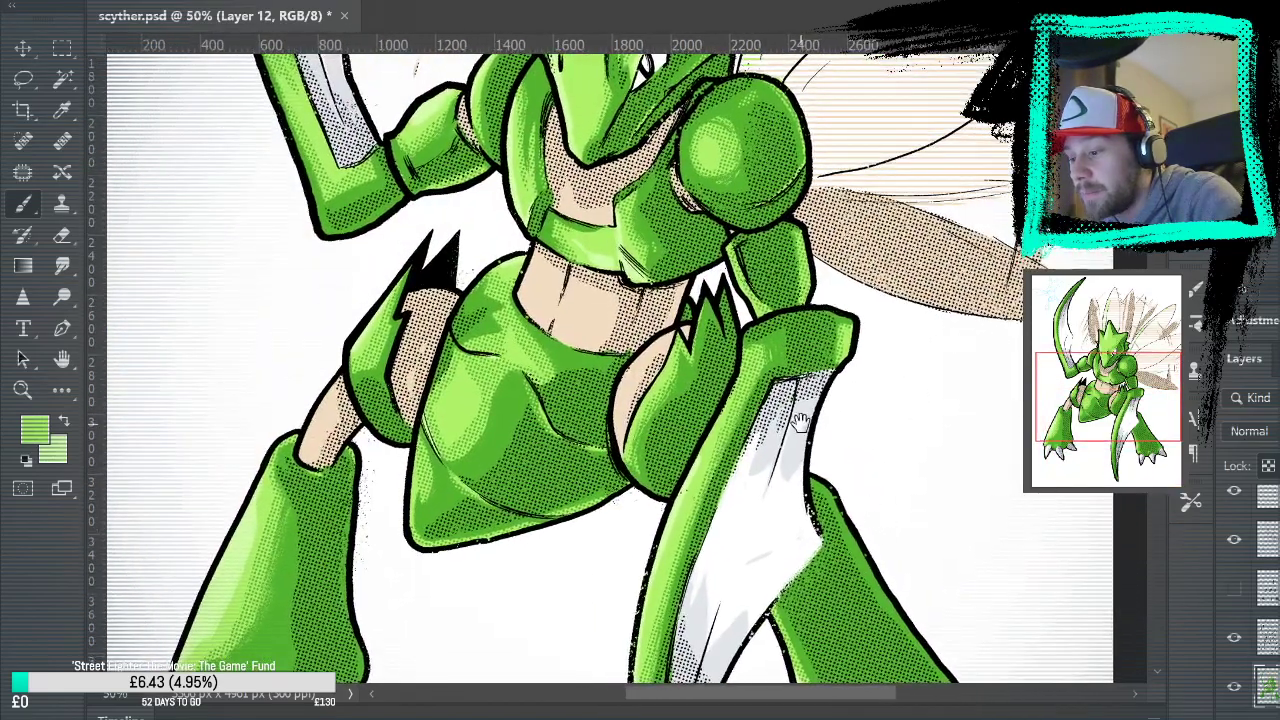
{"action": "left_click_drag", "start_coordinate": [800, 350], "coordinate": [869, 310]}
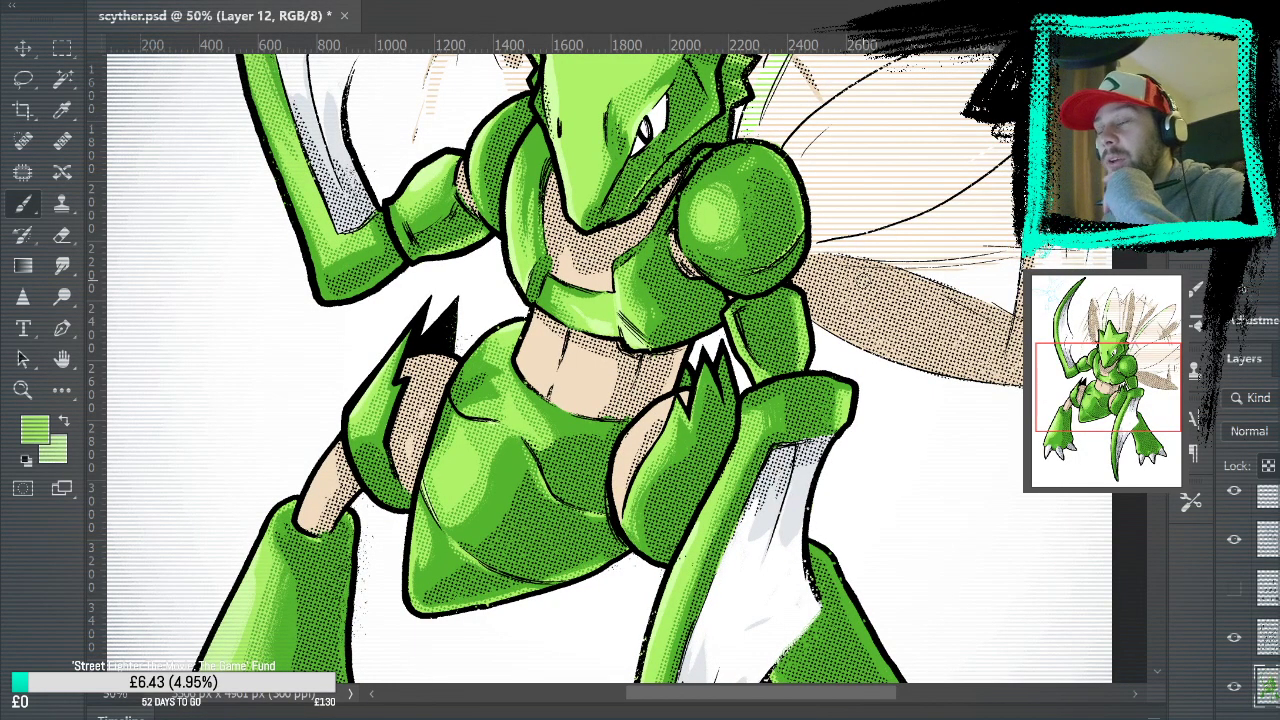
{"action": "left_click_drag", "start_coordinate": [686, 480], "coordinate": [809, 251]}
{"action": "left_click_drag", "start_coordinate": [740, 319], "coordinate": [760, 569]}
{"action": "left_click_drag", "start_coordinate": [760, 300], "coordinate": [820, 560]}
{"action": "left_click_drag", "start_coordinate": [915, 332], "coordinate": [863, 162]}
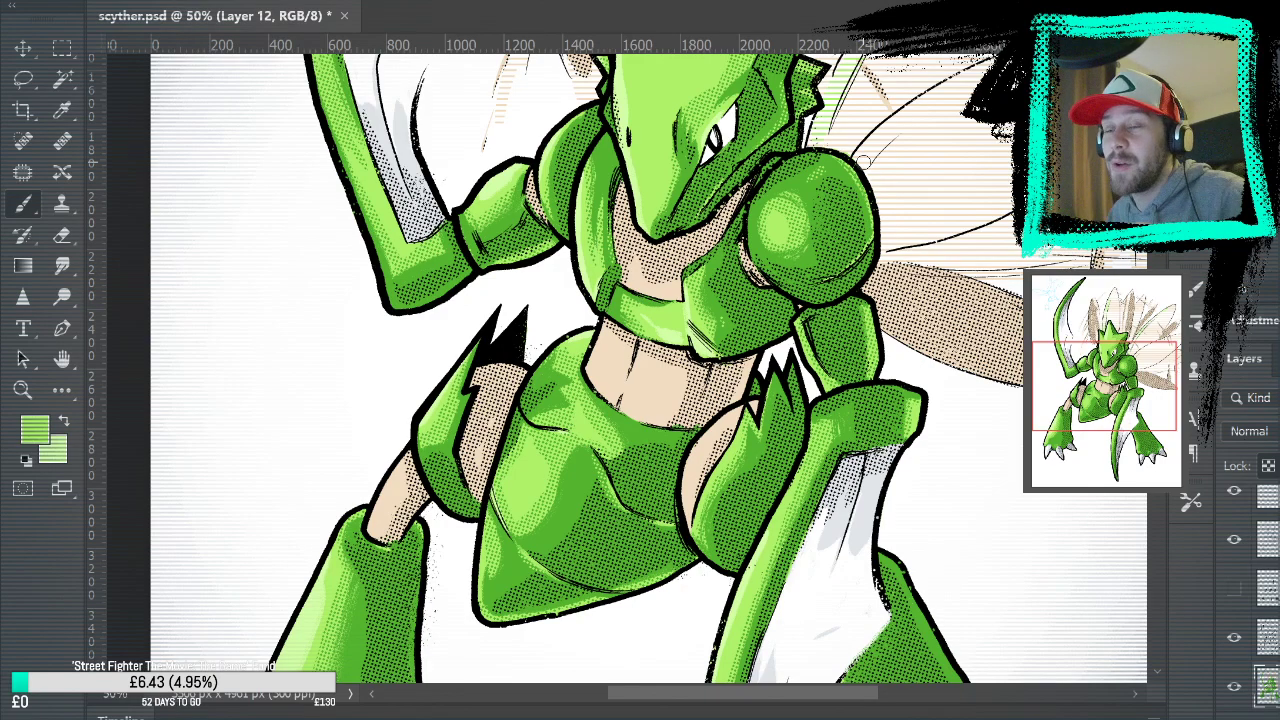
{"action": "left_click_drag", "start_coordinate": [862, 160], "coordinate": [915, 458]}
Sample the pale green highlight on the head and paint halftone dots around the head and lower-leg highlights
{"action": "left_click", "coordinate": [717, 171], "text": "alt"}
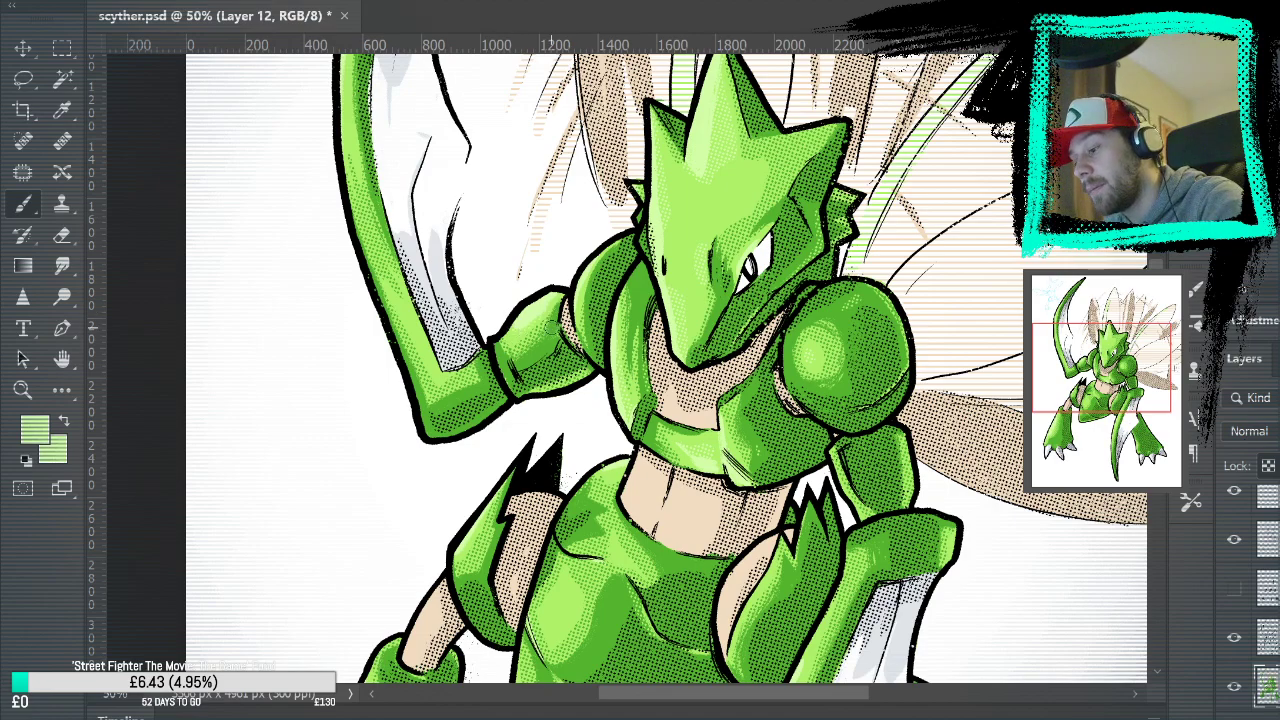
{"action": "left_click_drag", "start_coordinate": [633, 331], "coordinate": [831, 679]}
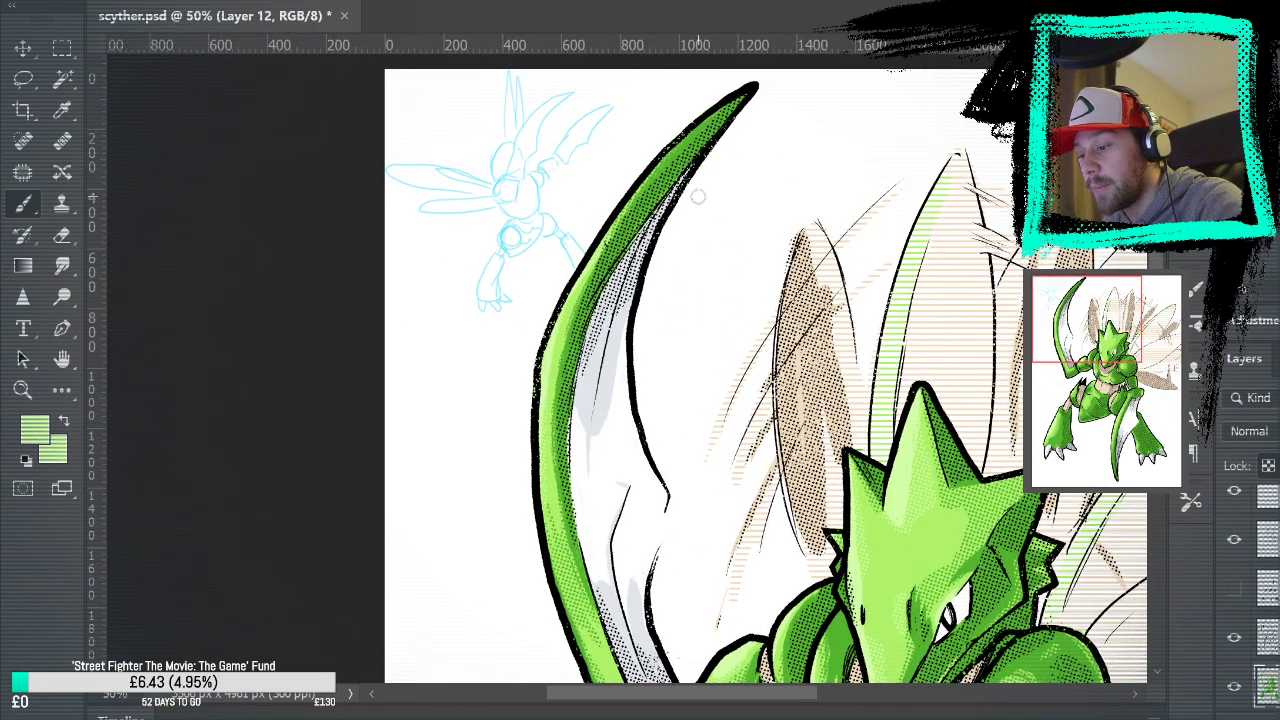
{"action": "left_click_drag", "start_coordinate": [897, 626], "coordinate": [848, 168]}
{"action": "left_click_drag", "start_coordinate": [852, 500], "coordinate": [840, 152]}
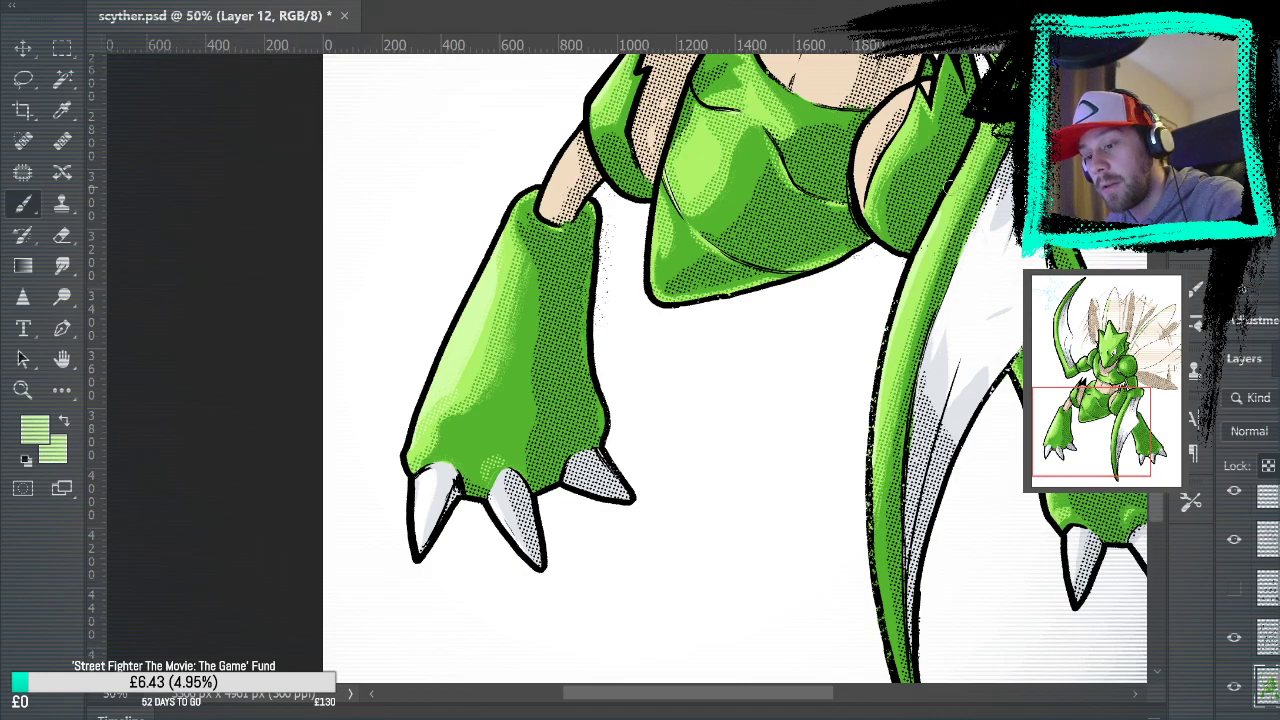
{"action": "left_click_drag", "start_coordinate": [1008, 518], "coordinate": [831, 471]}
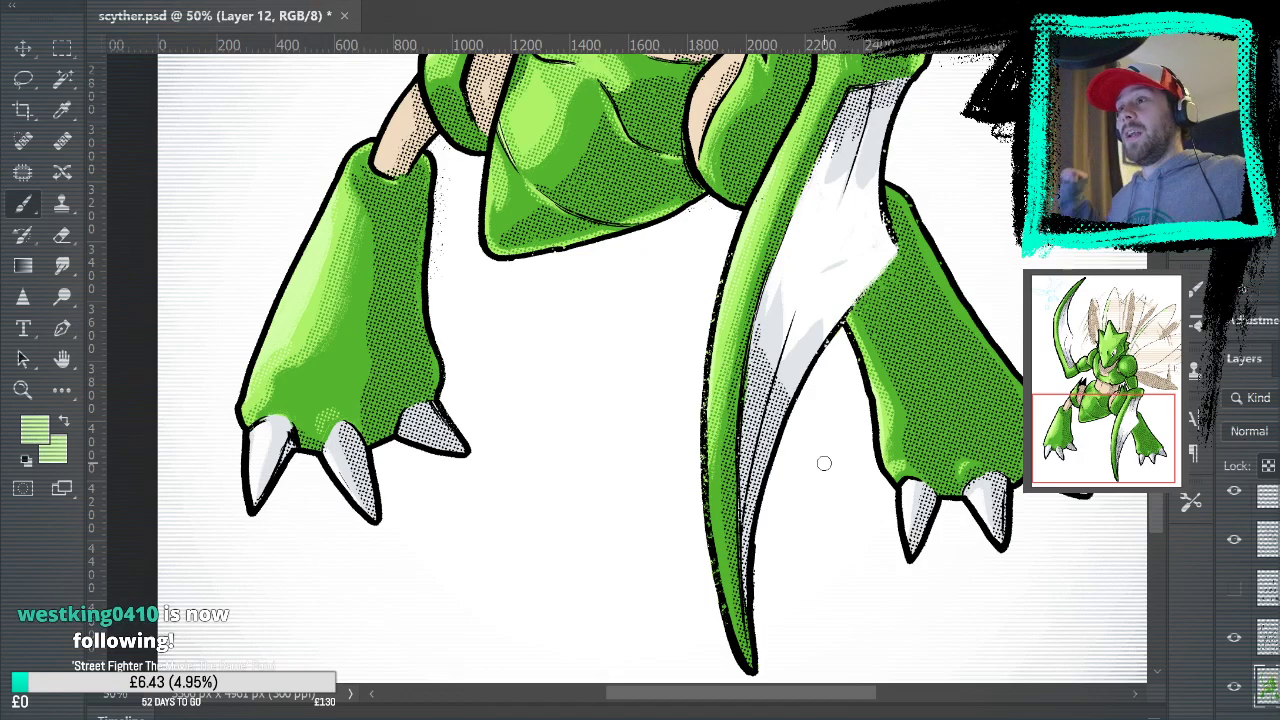
Paint pale green halftone dots within the light areas of the abdomen and rounded shoulder, and check the whole figure
{"action": "left_click_drag", "start_coordinate": [840, 373], "coordinate": [680, 312]}
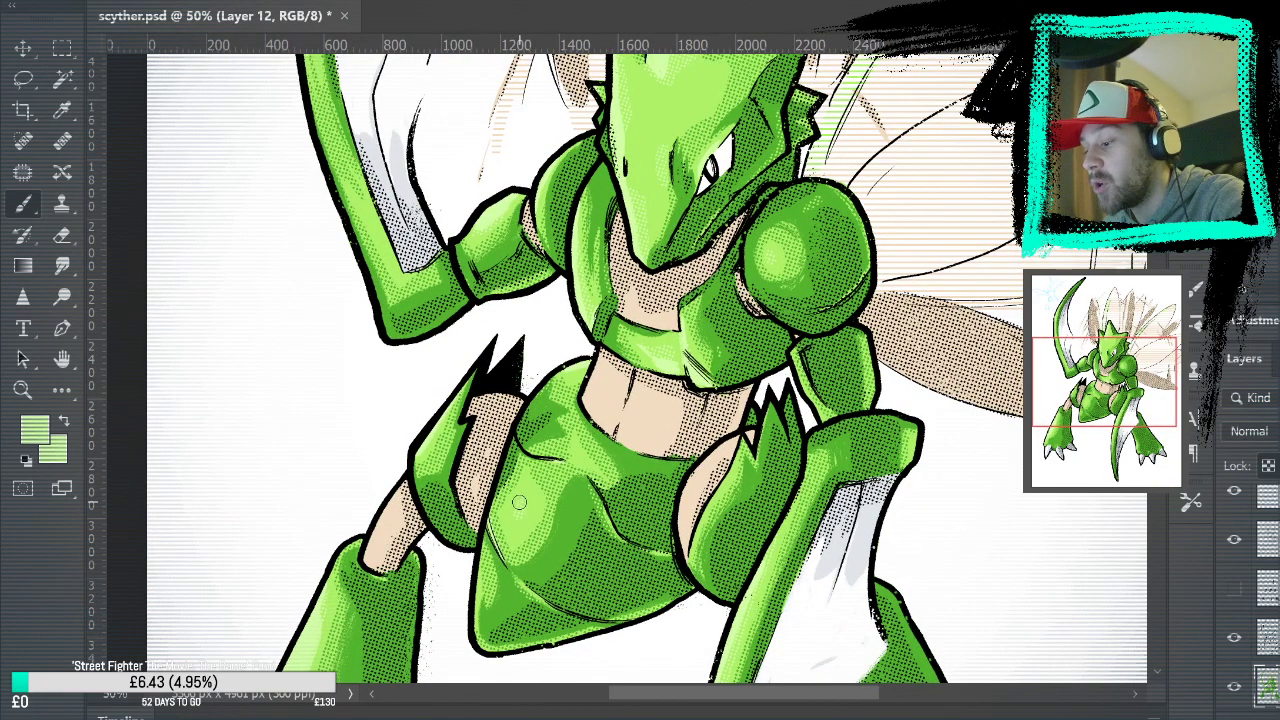
{"action": "left_click_drag", "start_coordinate": [817, 243], "coordinate": [887, 433]}
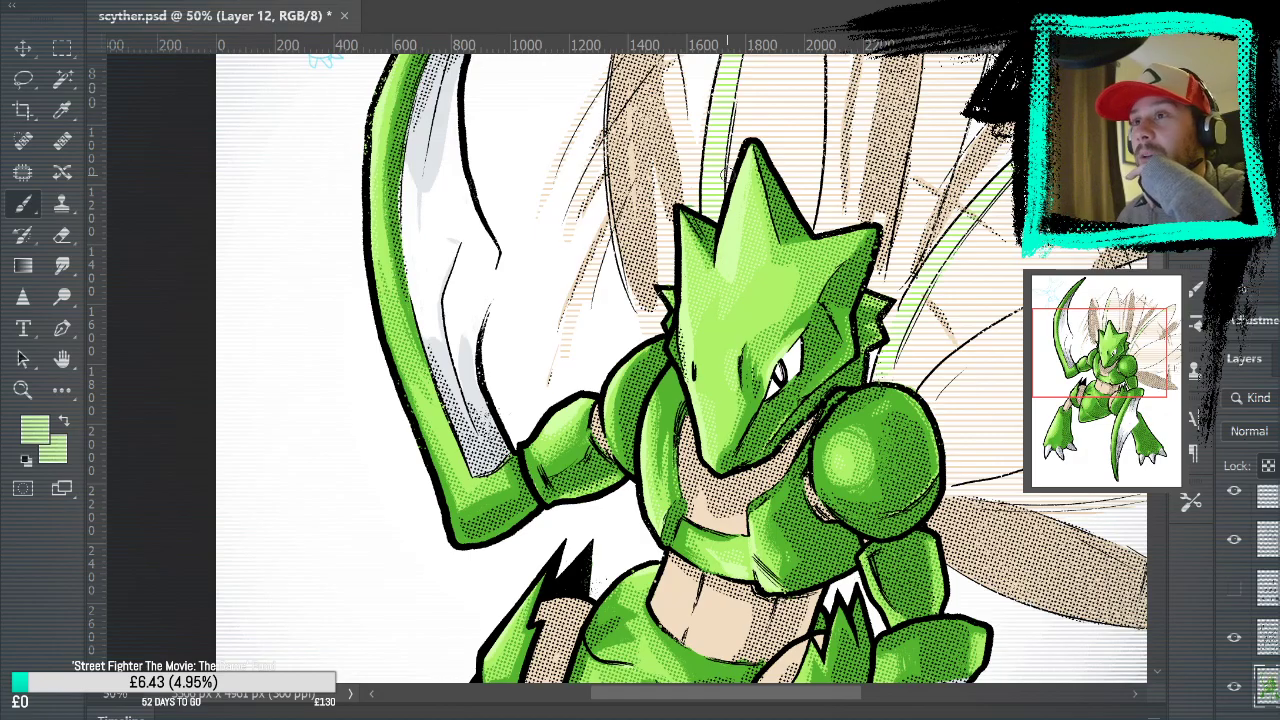
{"action": "left_click_drag", "start_coordinate": [835, 690], "coordinate": [855, 497]}
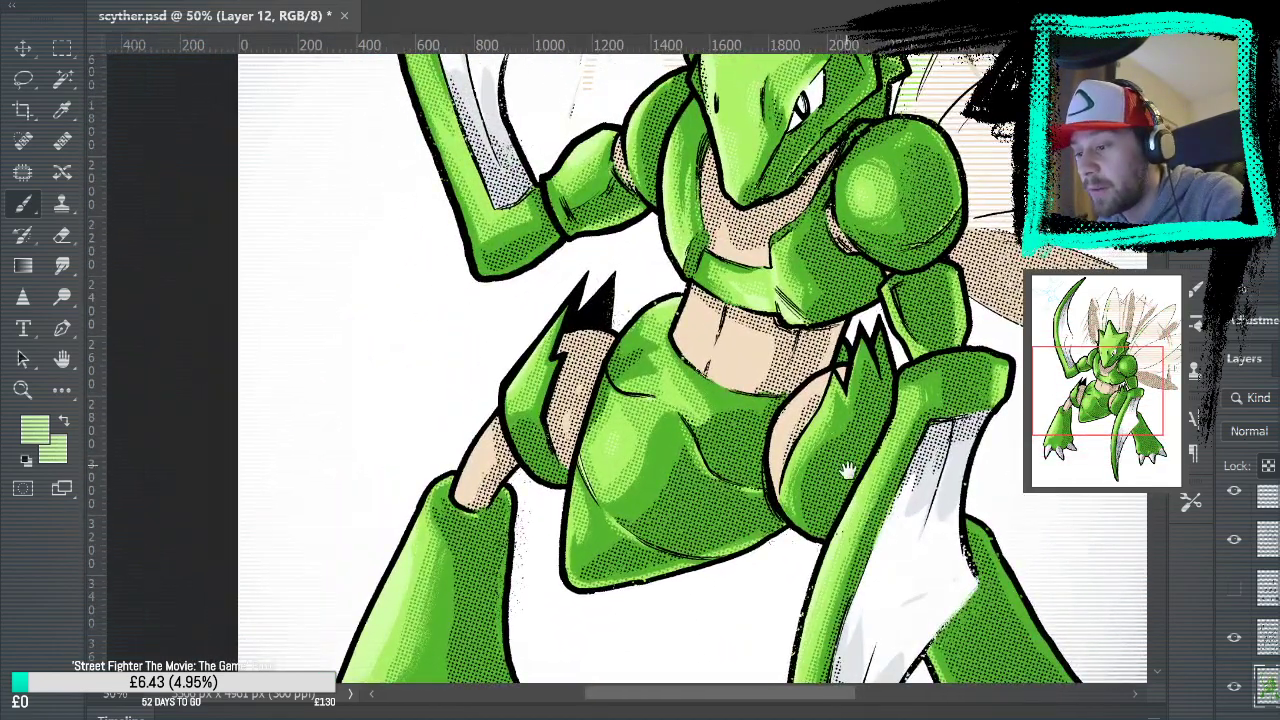
{"action": "left_click_drag", "start_coordinate": [841, 450], "coordinate": [795, 265]}
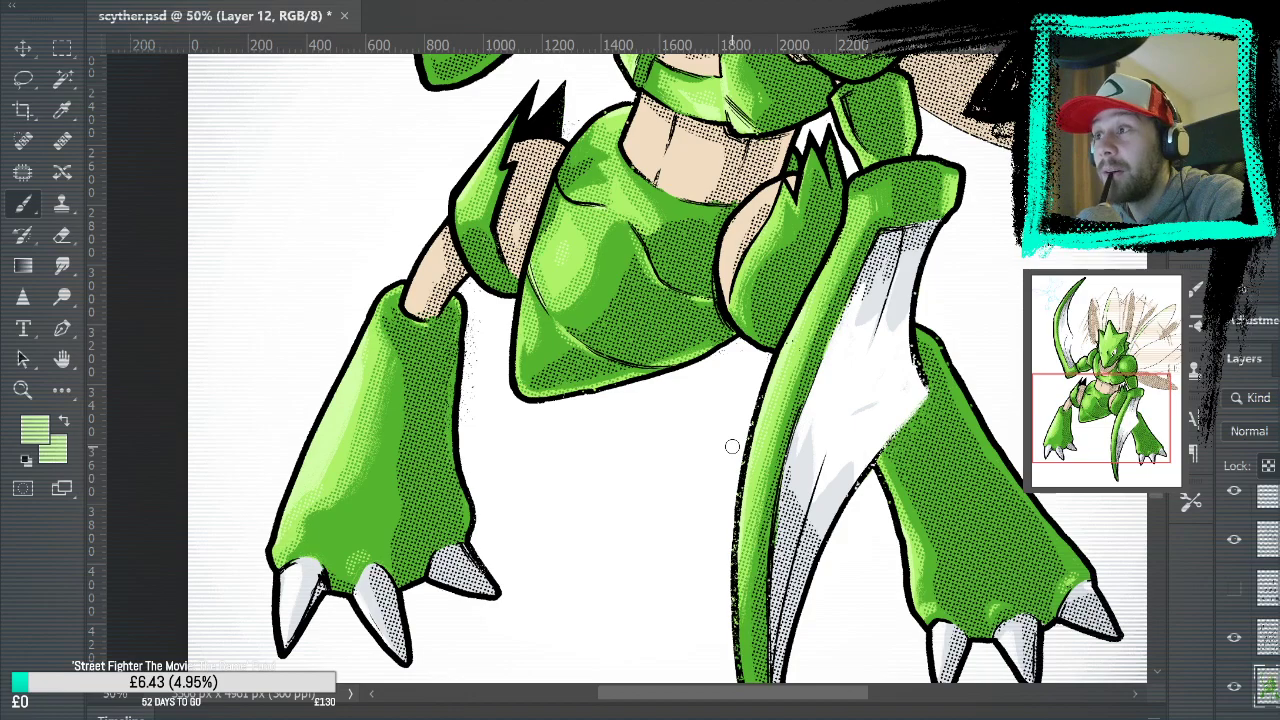
{"action": "key", "text": "ctrl+minus"}
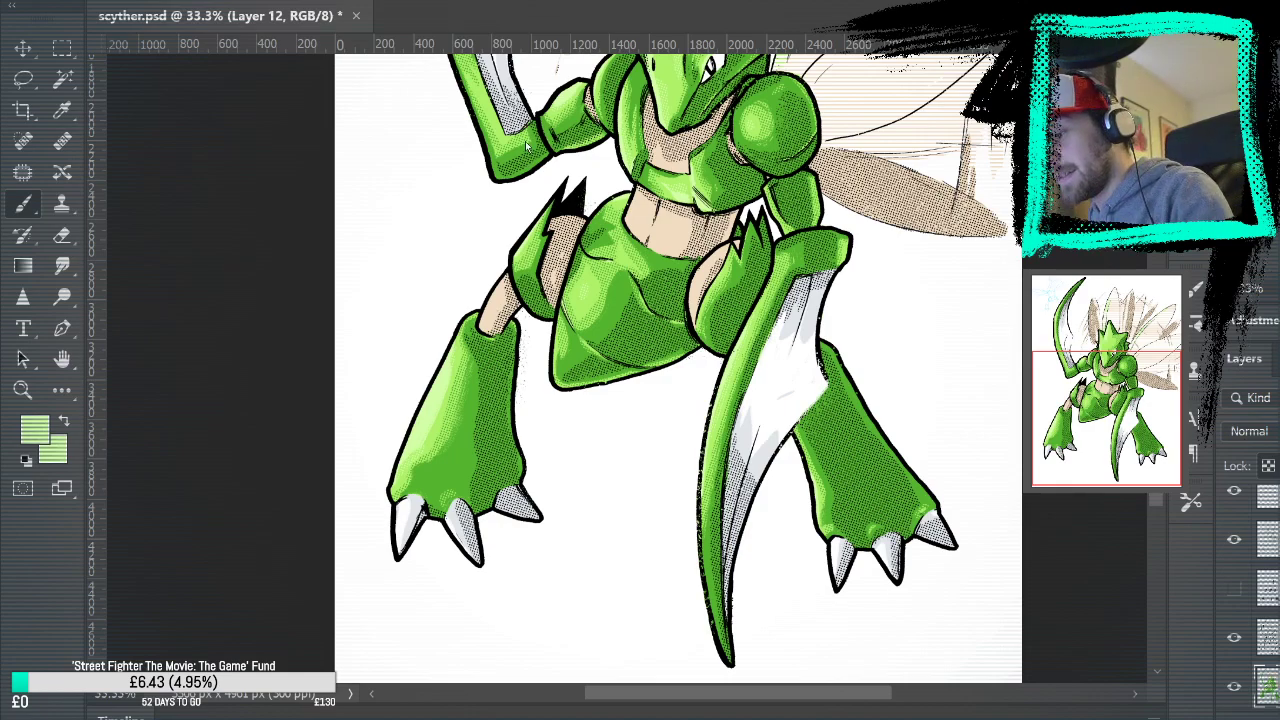
{"action": "scroll", "coordinate": [525, 140], "scroll_direction": "down", "scroll_amount": 2}
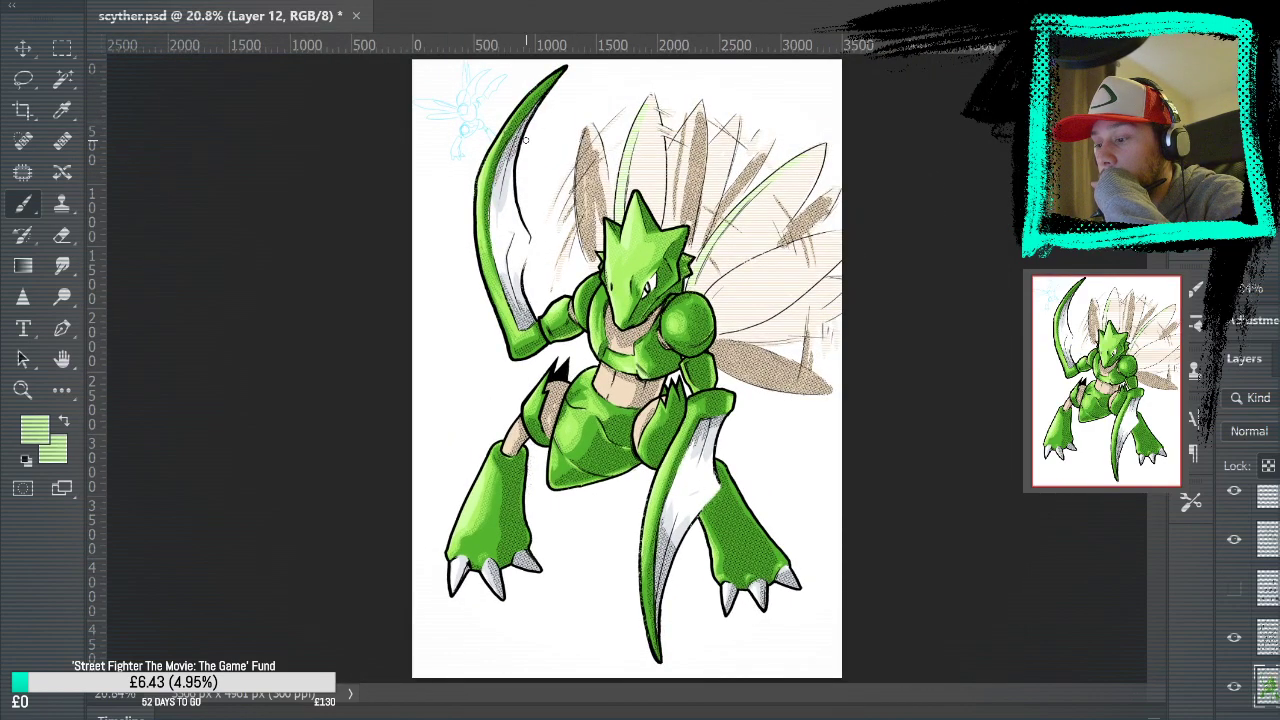
Paste the red, black and white Poké Ball card frame over the artwork and hide its layer
{"action": "key", "text": "ctrl+v"}
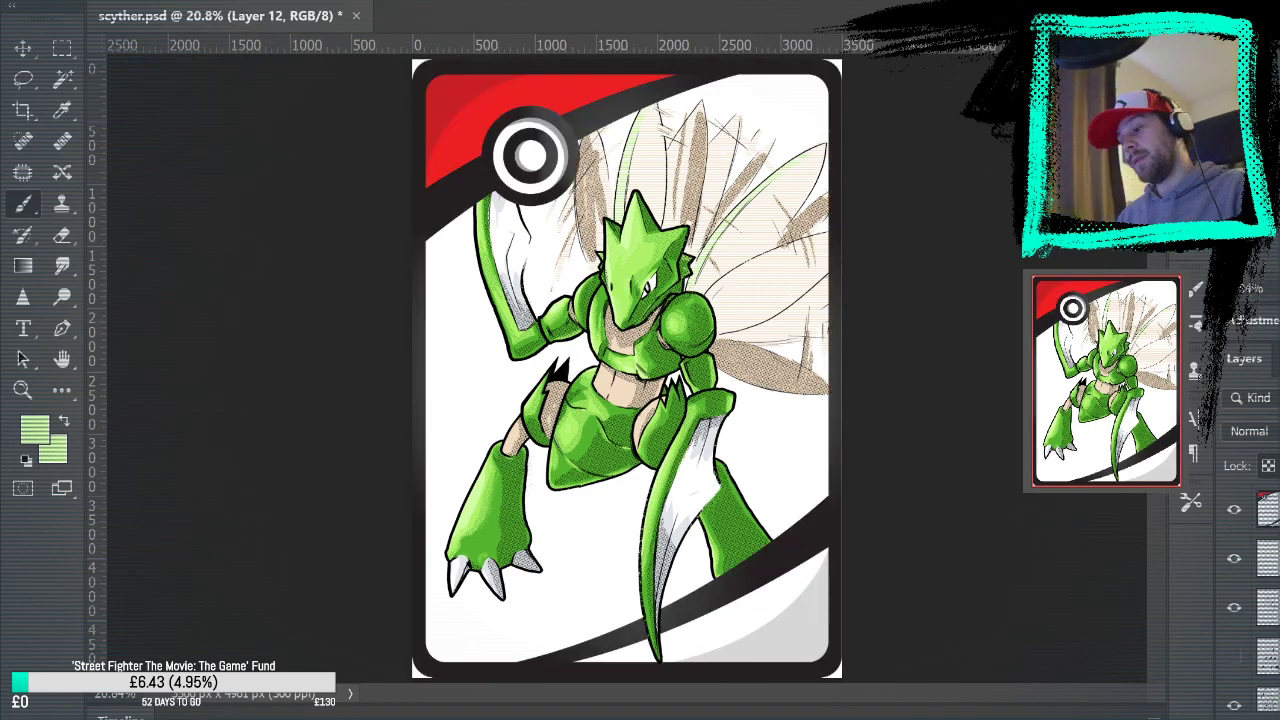
{"action": "left_click", "coordinate": [1234, 508]}
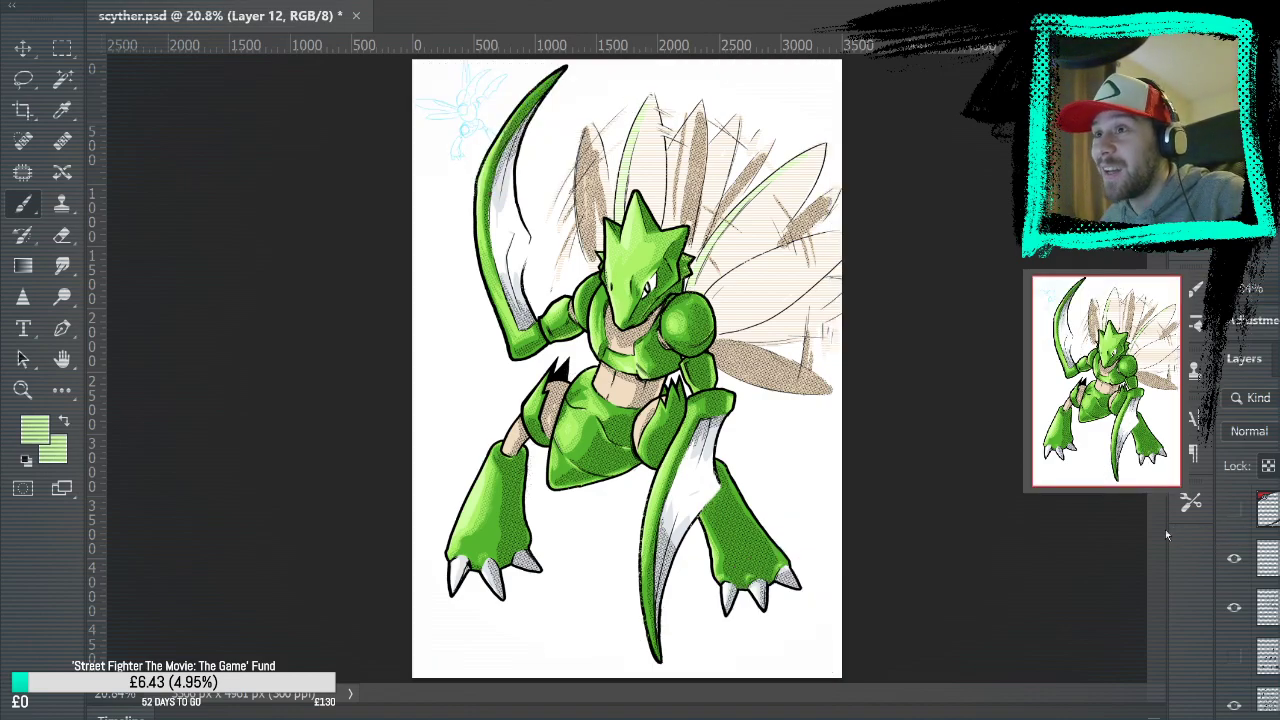
Examine the Scyther illustration up close, from the clawed feet to the torso, head and raised scythe, and as a whole
{"action": "key", "text": "z"}
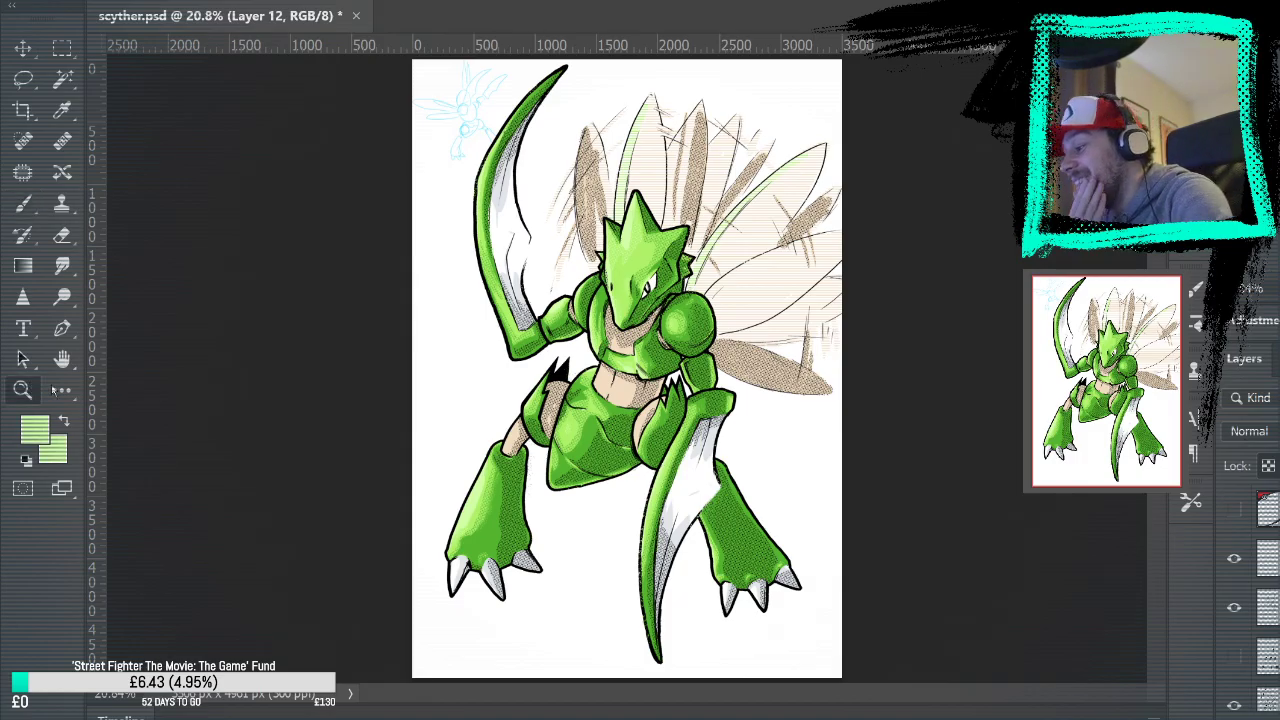
{"action": "left_click", "coordinate": [615, 424]}
{"action": "left_click", "coordinate": [615, 424]}
{"action": "left_click", "coordinate": [742, 303]}
{"action": "left_click_drag", "start_coordinate": [742, 303], "coordinate": [830, 70]}
{"action": "scroll", "coordinate": [809, 206], "scroll_direction": "down", "scroll_amount": 5}
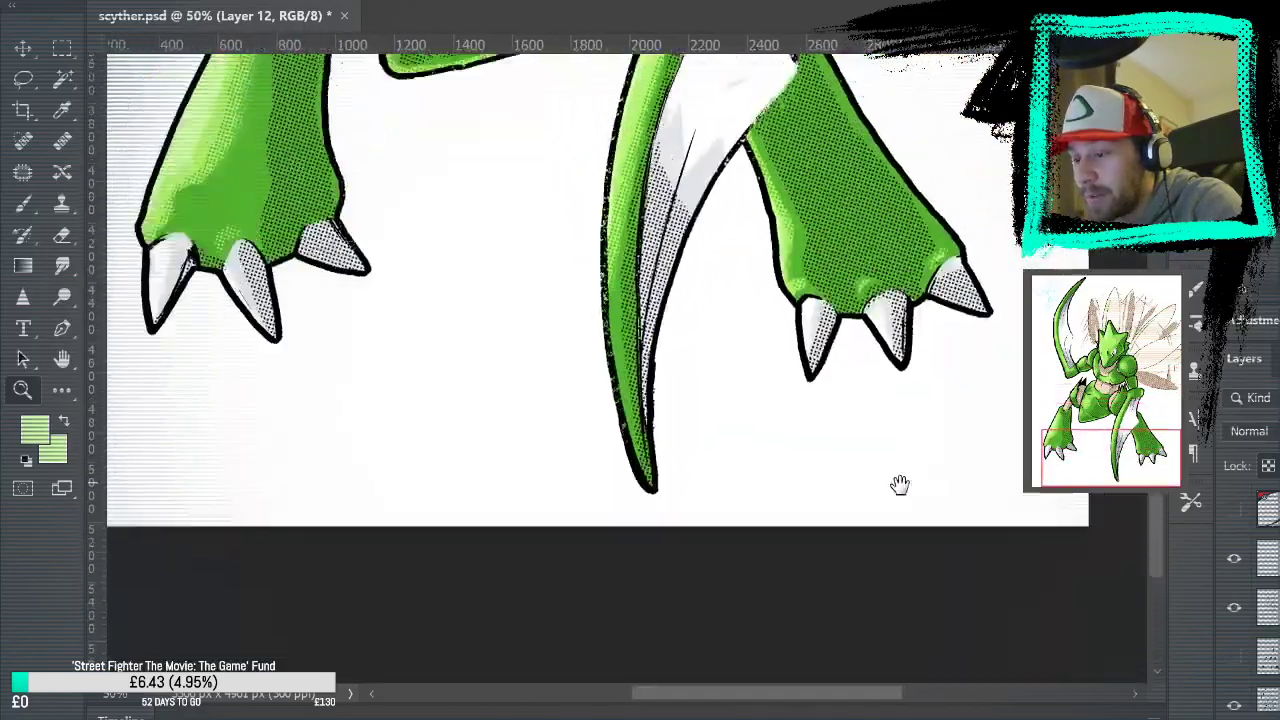
{"action": "scroll", "coordinate": [894, 429], "scroll_direction": "up", "scroll_amount": 10}
{"action": "scroll", "coordinate": [860, 350], "scroll_direction": "up", "scroll_amount": 5}
{"action": "scroll", "coordinate": [851, 229], "scroll_direction": "down", "scroll_amount": 5}
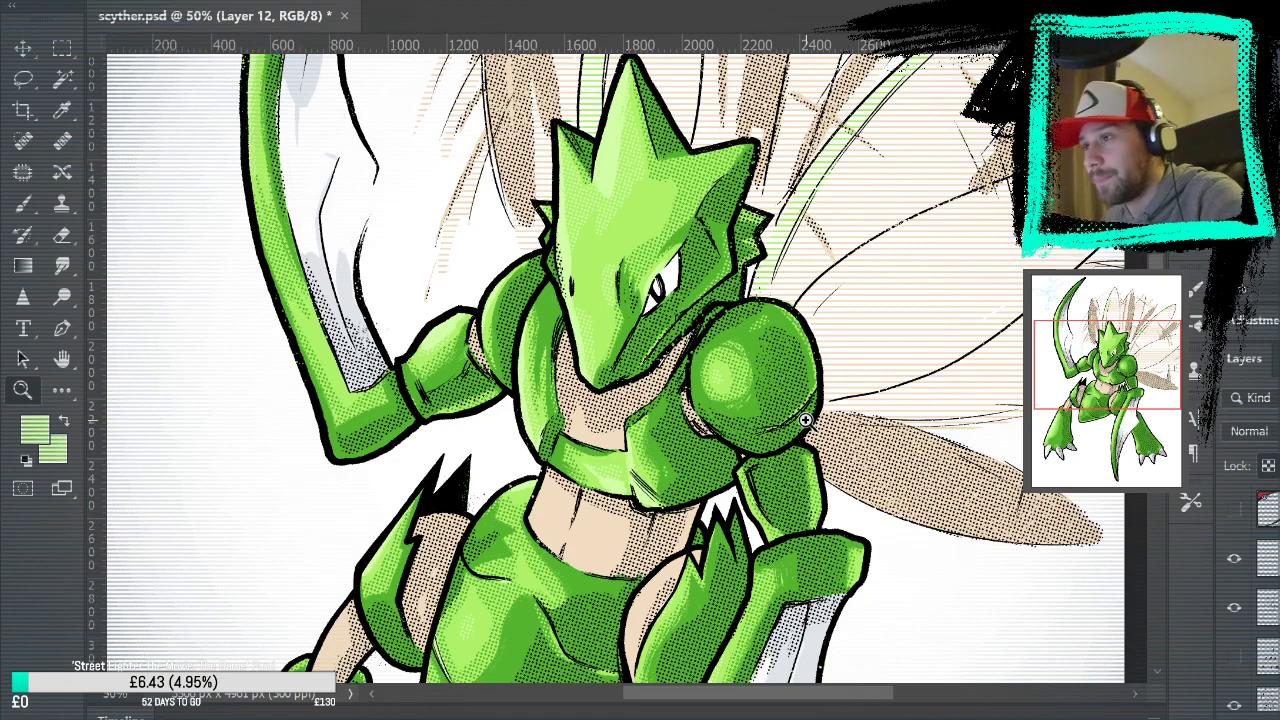
{"action": "left_click_drag", "start_coordinate": [878, 636], "coordinate": [904, 576]}
{"action": "left_click_drag", "start_coordinate": [752, 297], "coordinate": [811, 712]}
{"action": "left_click_drag", "start_coordinate": [700, 655], "coordinate": [725, 455]}
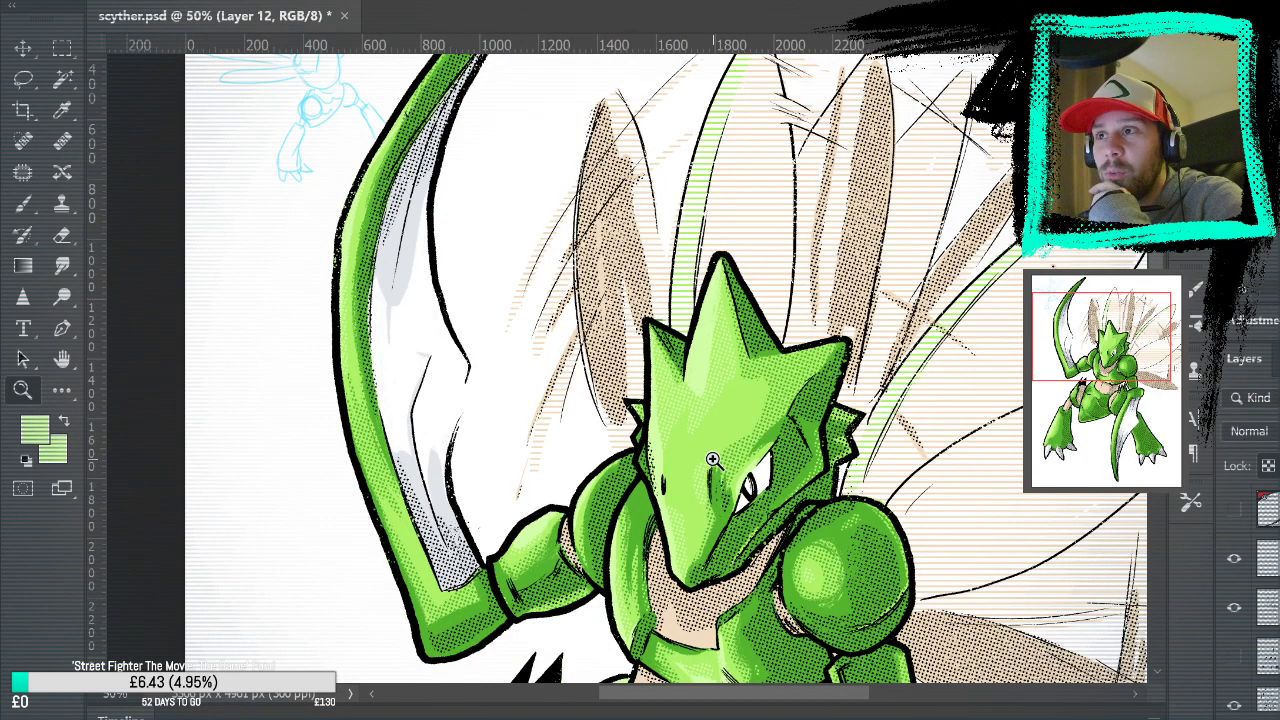
{"action": "left_click_drag", "start_coordinate": [713, 459], "coordinate": [729, 368]}
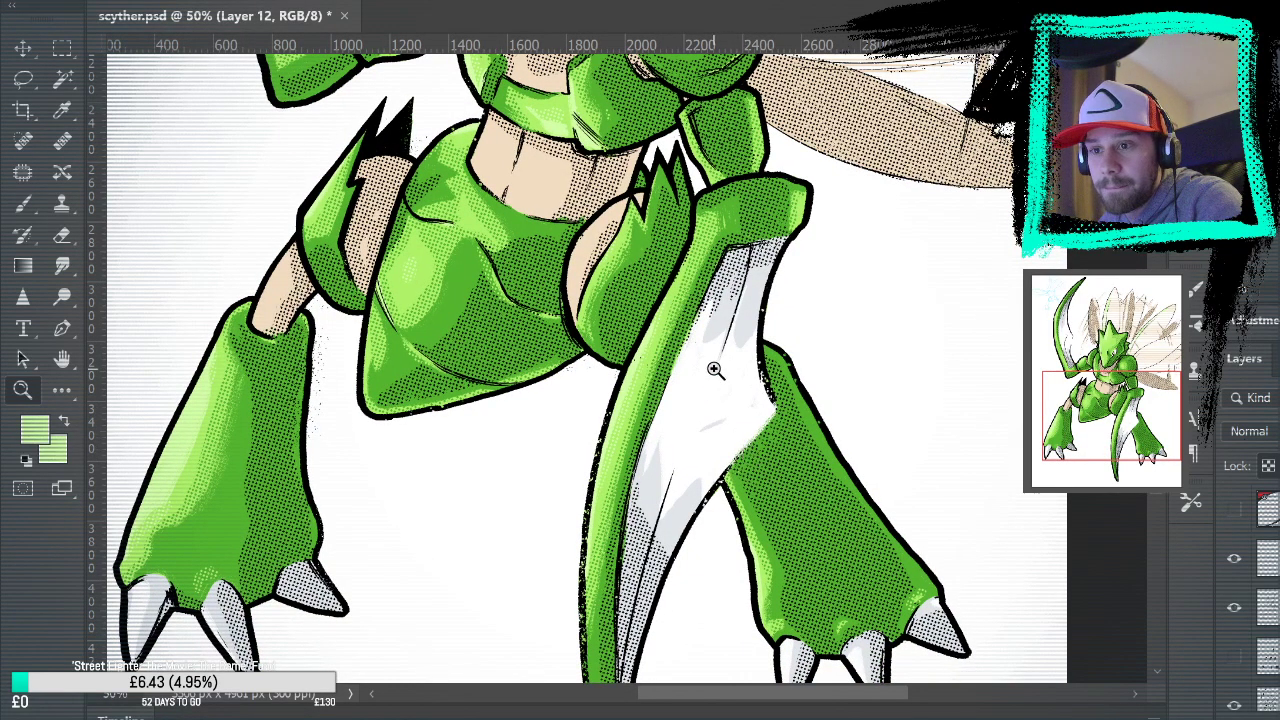
{"action": "left_click_drag", "start_coordinate": [719, 381], "coordinate": [806, 534]}
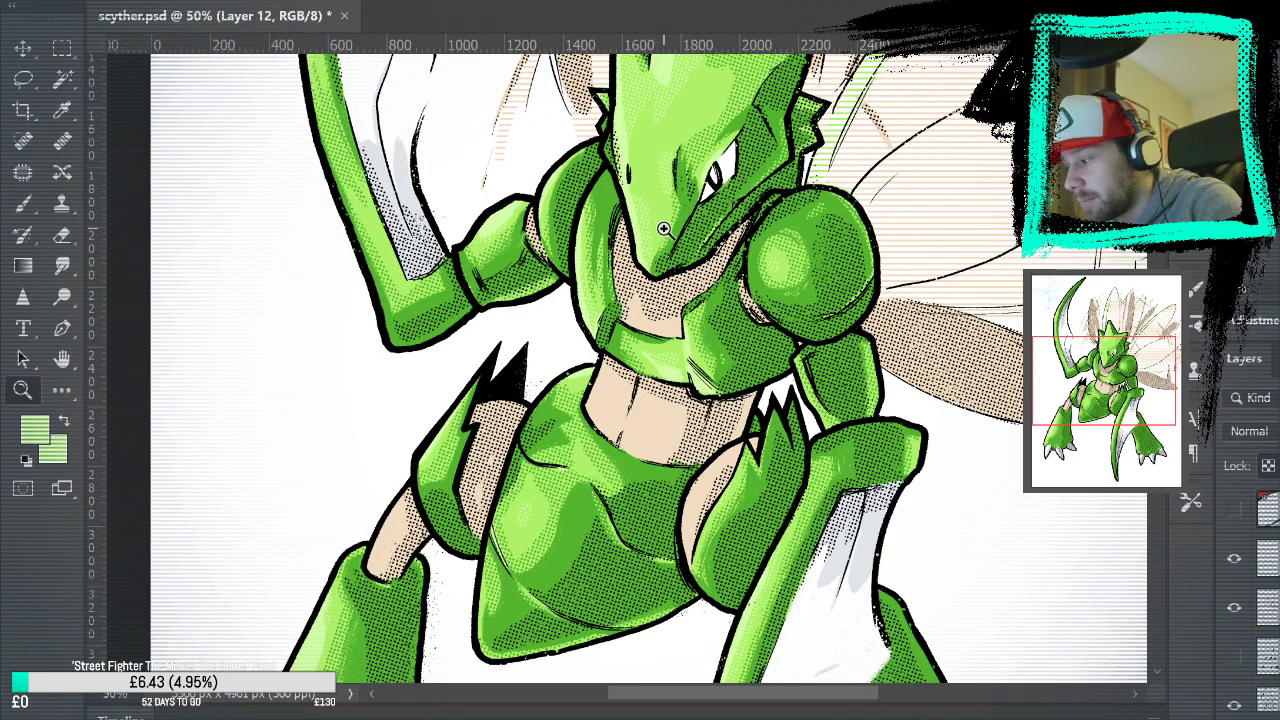
{"action": "key", "text": "b"}
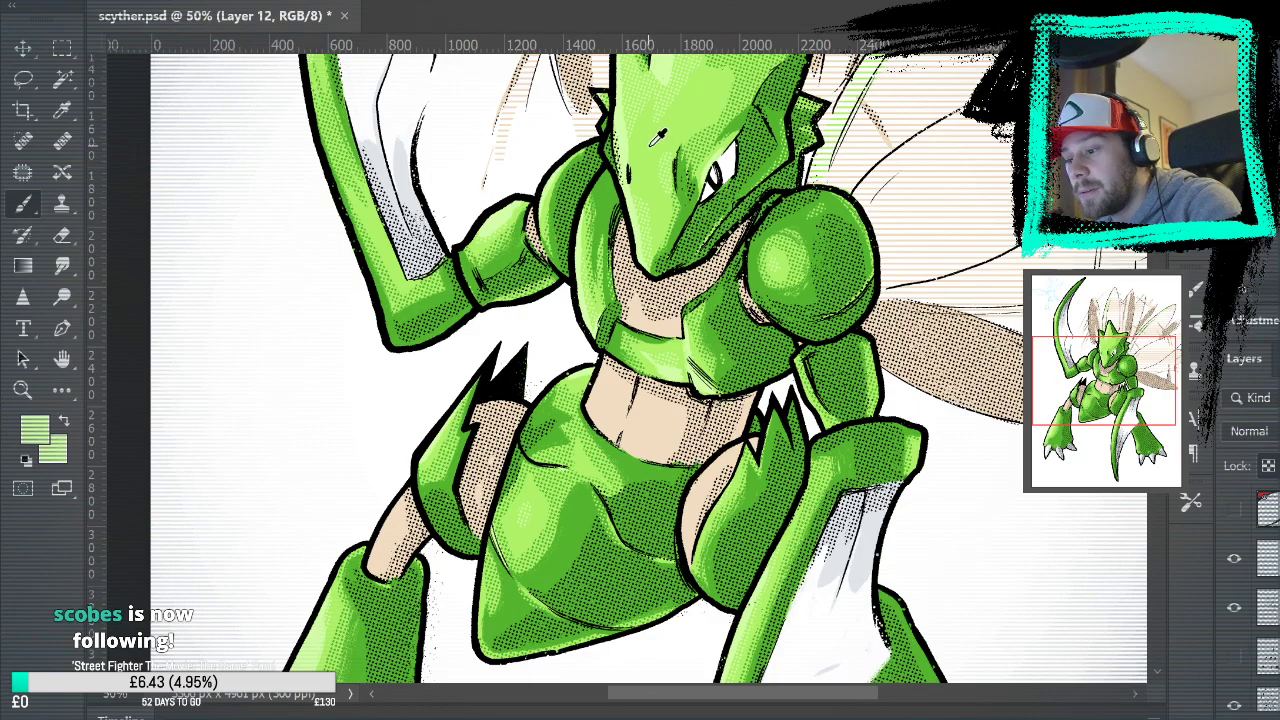
{"action": "left_click_drag", "start_coordinate": [745, 345], "coordinate": [718, 400]}
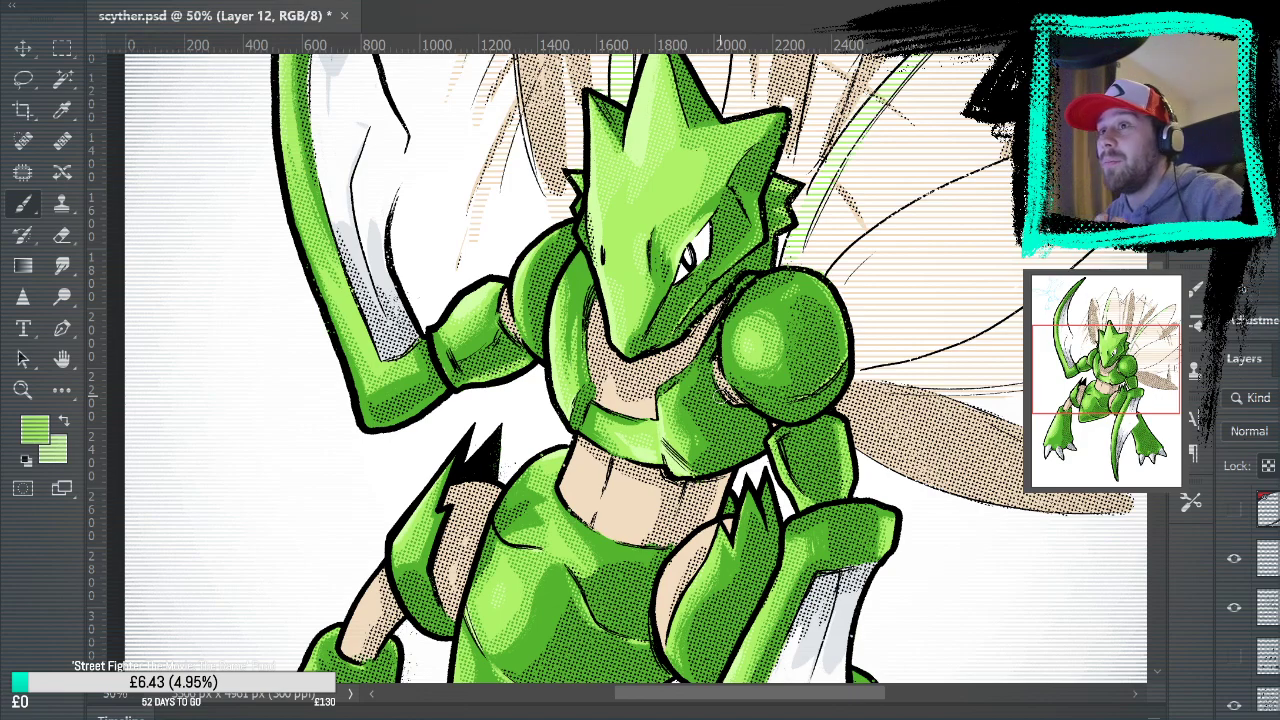
{"action": "key", "text": "ctrl+0"}
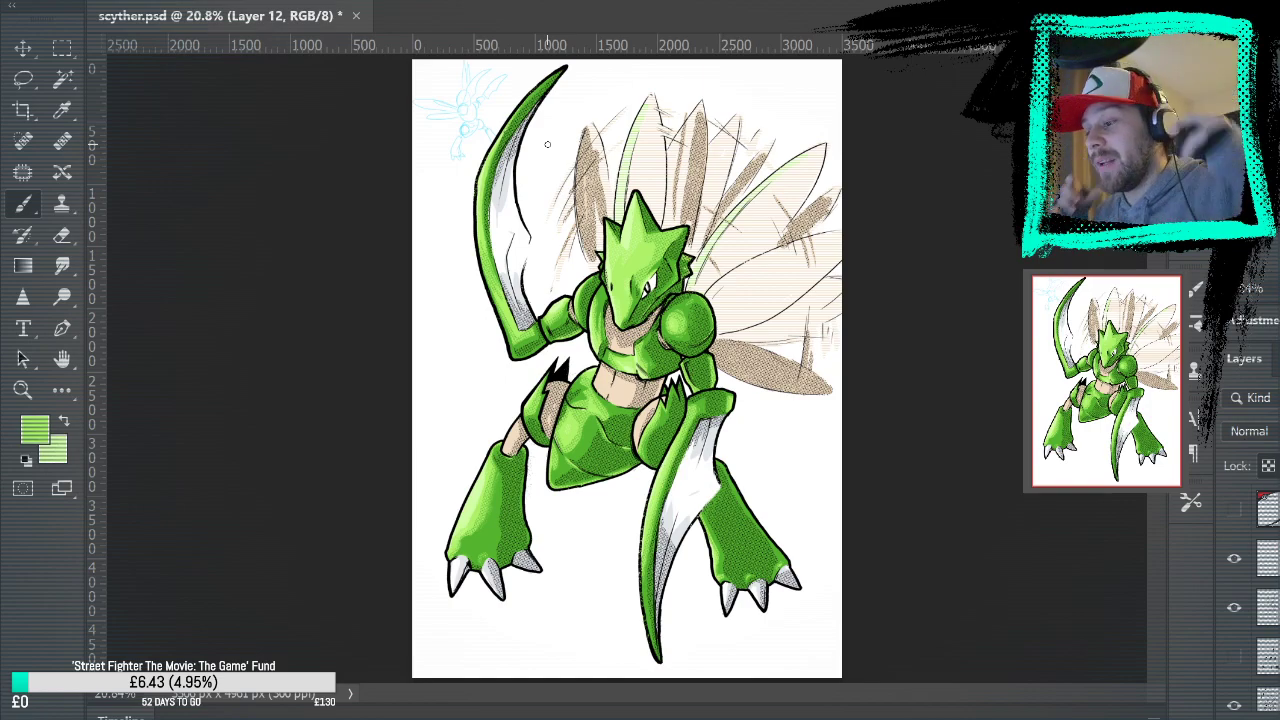
Inspect the shading of the head, abdomen, lower scythe and legs at 50% zoom
{"action": "key", "text": "z"}
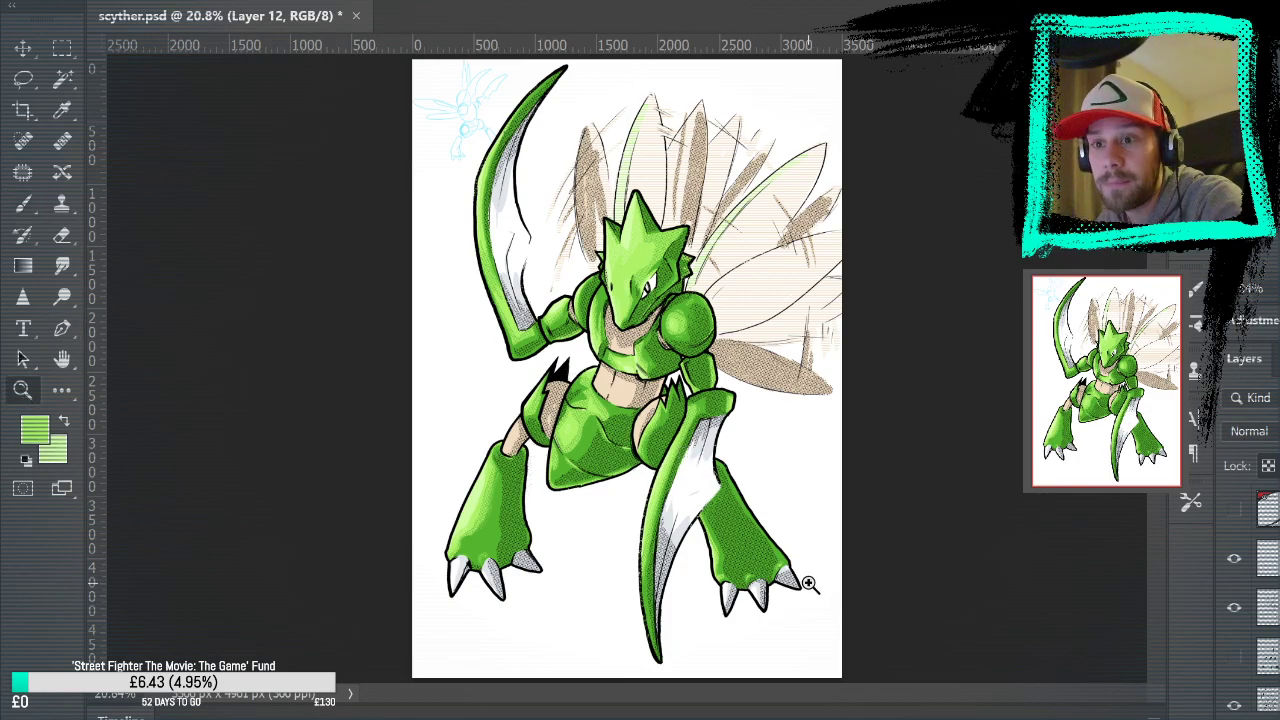
{"action": "left_click", "coordinate": [698, 470]}
{"action": "left_click", "coordinate": [783, 343]}
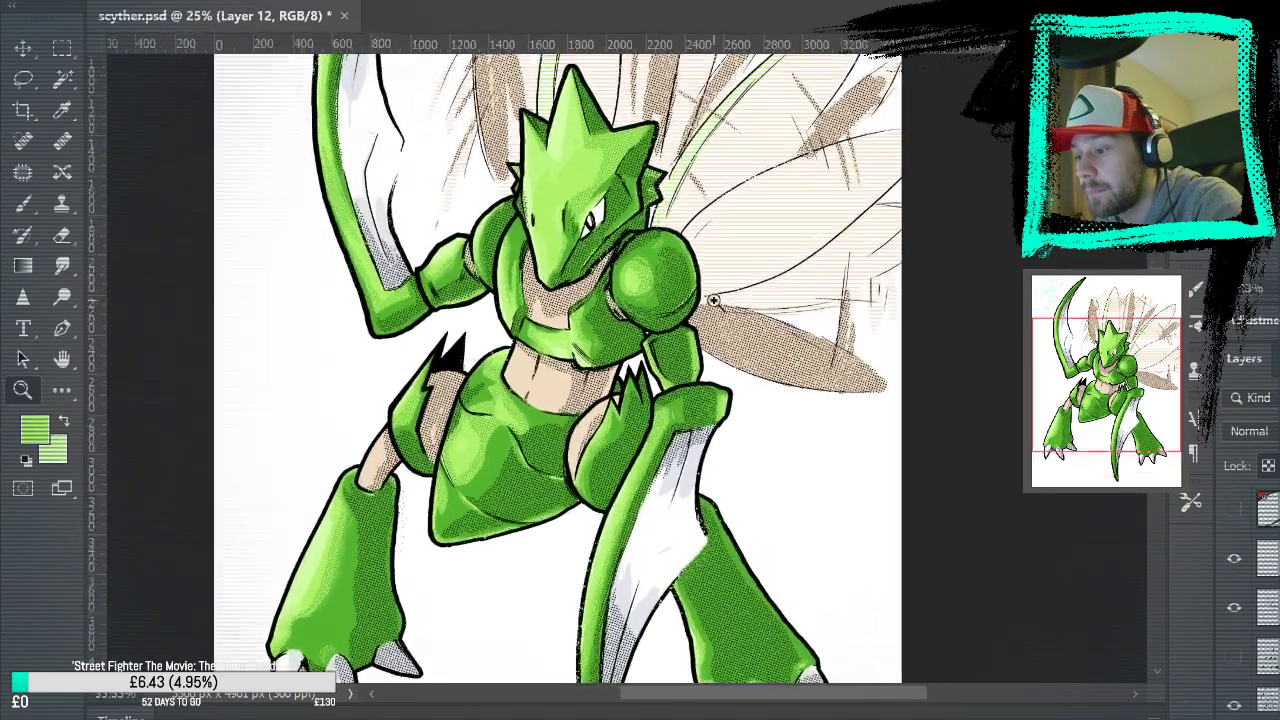
{"action": "left_click", "coordinate": [669, 257]}
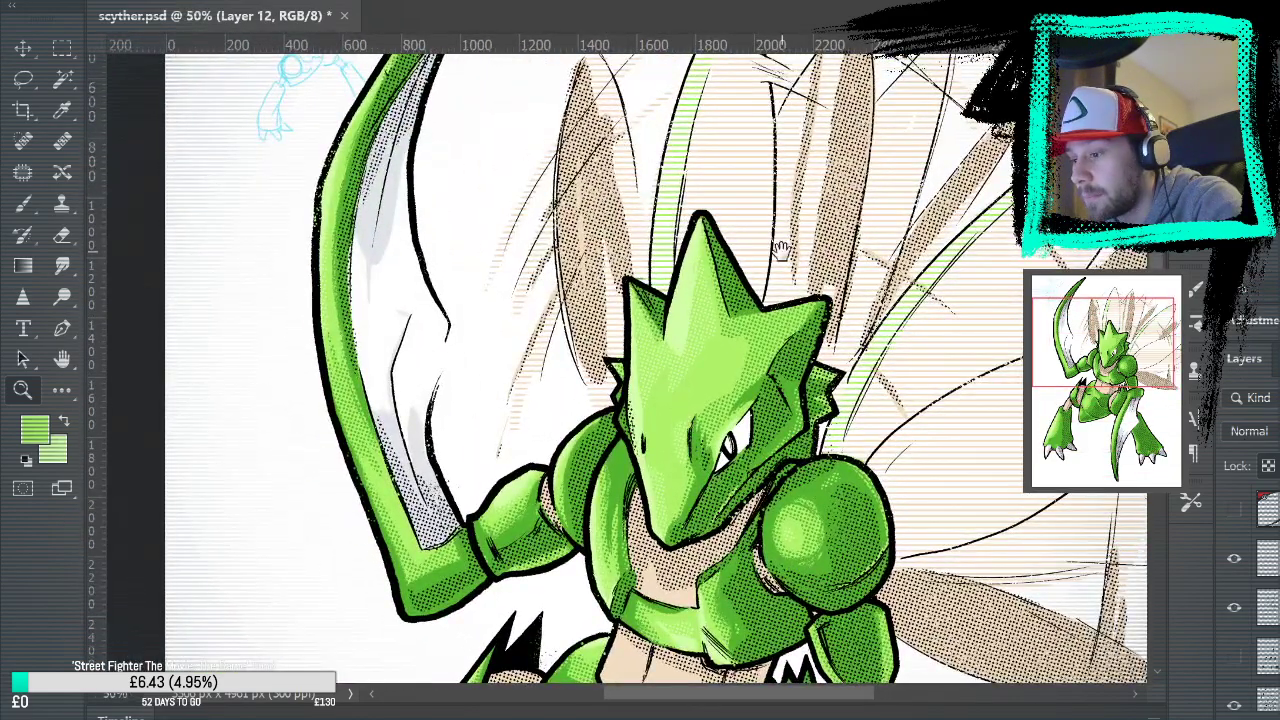
{"action": "left_click_drag", "start_coordinate": [775, 251], "coordinate": [770, 400]}
{"action": "left_click_drag", "start_coordinate": [720, 650], "coordinate": [600, 220]}
{"action": "left_click_drag", "start_coordinate": [800, 330], "coordinate": [762, 220]}
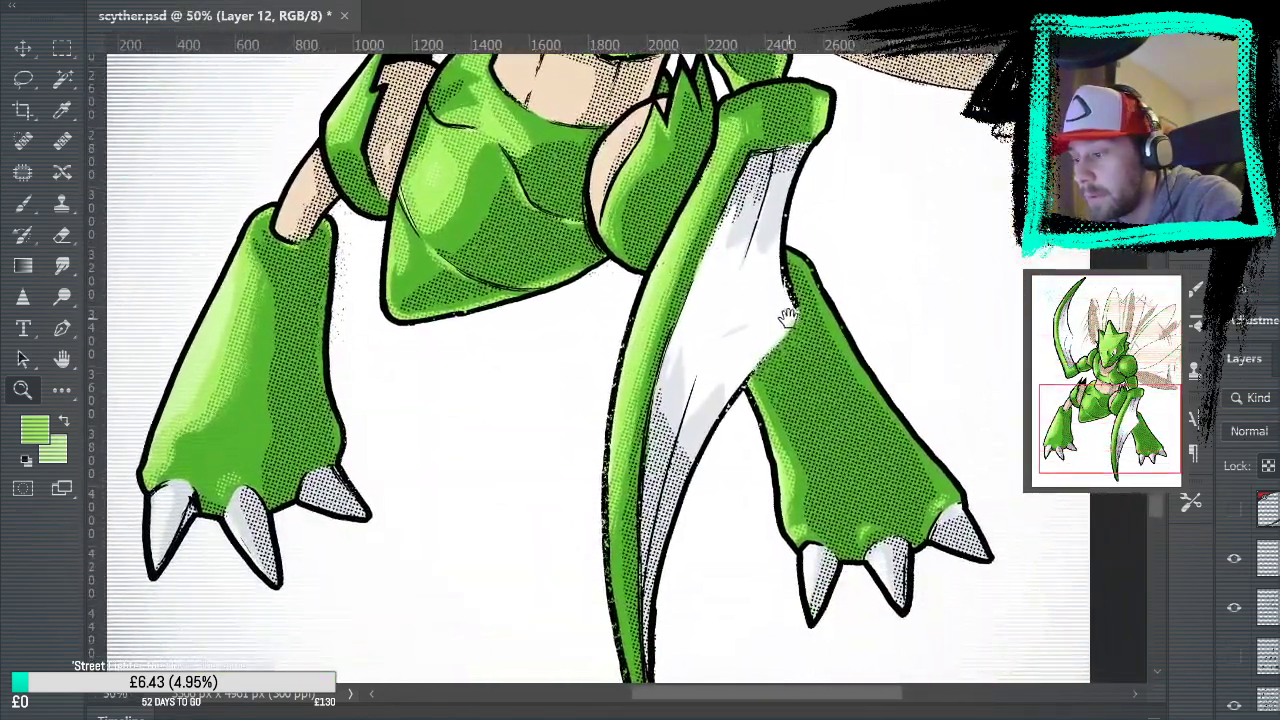
{"action": "left_click_drag", "start_coordinate": [943, 389], "coordinate": [949, 570]}
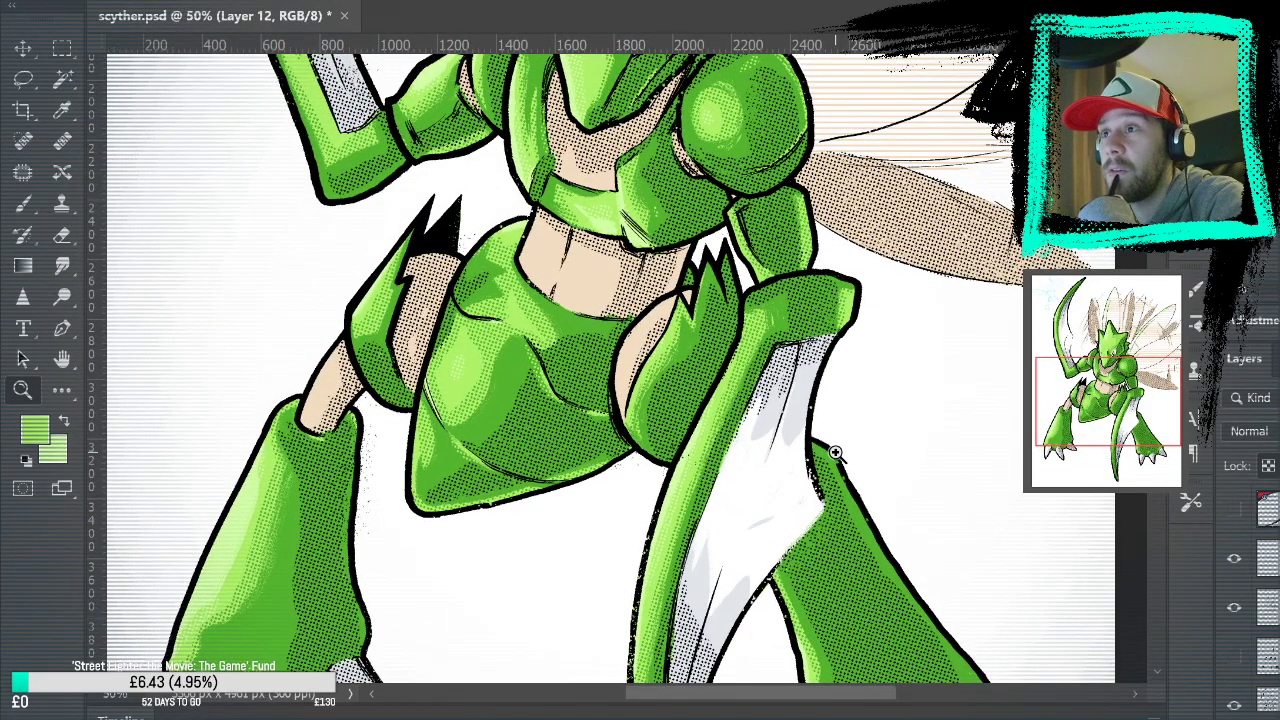
{"action": "mouse_move", "coordinate": [655, 232]}
{"action": "left_mouse_down"}
{"action": "mouse_move", "coordinate": [640, 597]}
{"action": "mouse_move", "coordinate": [674, 220]}
{"action": "mouse_move", "coordinate": [668, 230]}
{"action": "left_mouse_up"}
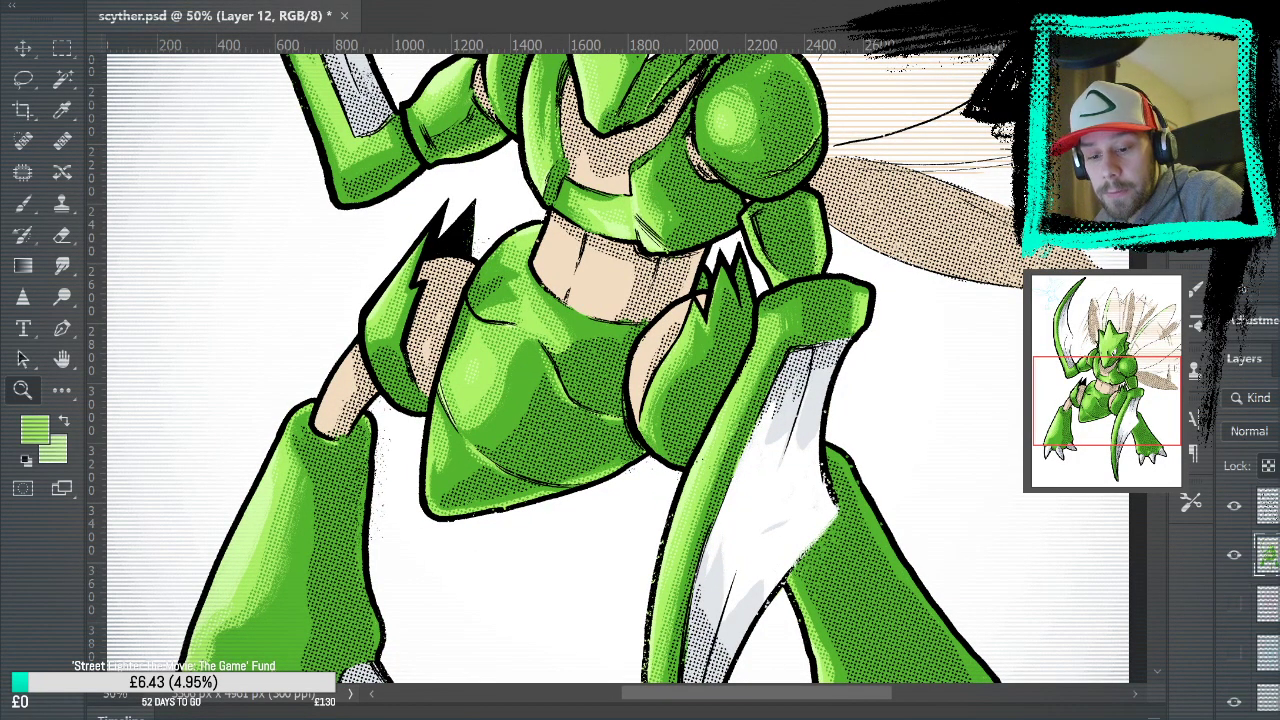
Show the layer with the Scyther reference images and sample a grey brush colour from the reference
{"action": "scroll", "coordinate": [1240, 620], "scroll_direction": "down", "scroll_amount": 2}
{"action": "left_click", "coordinate": [1235, 640]}
{"action": "left_click_drag", "start_coordinate": [425, 344], "coordinate": [536, 451]}
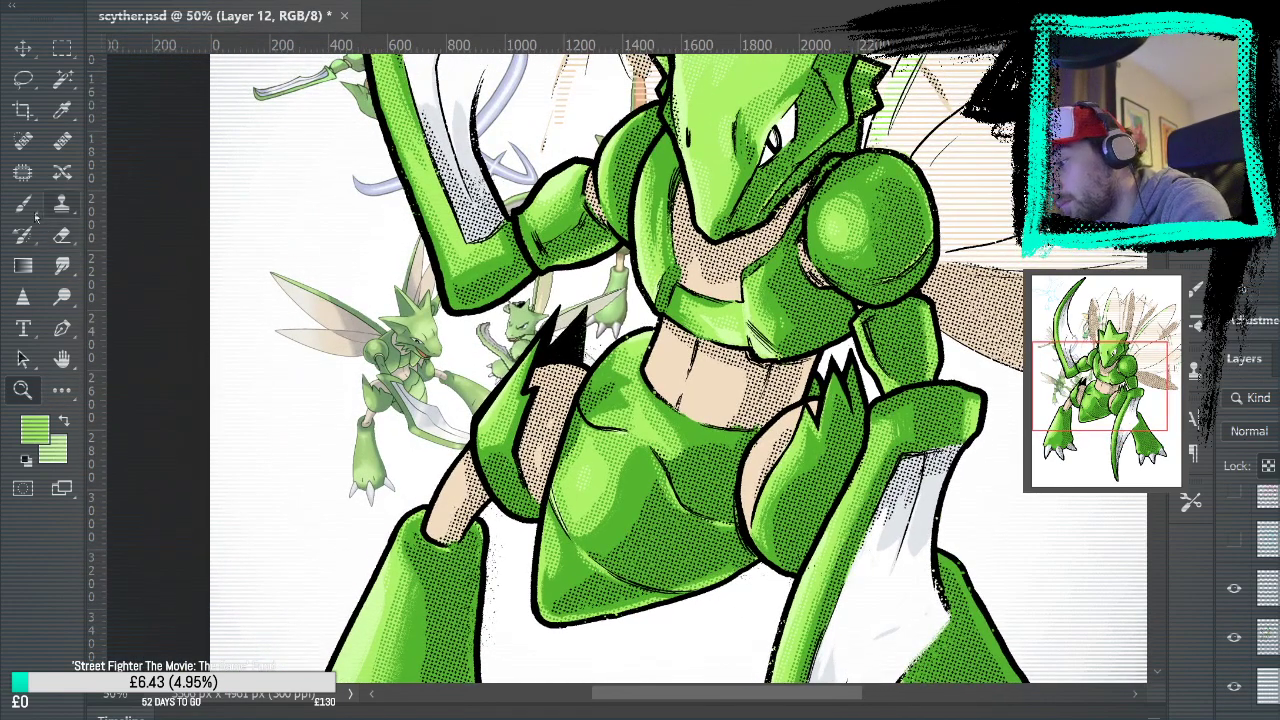
{"action": "key", "text": "b"}
{"action": "left_click", "coordinate": [363, 310], "text": "alt"}
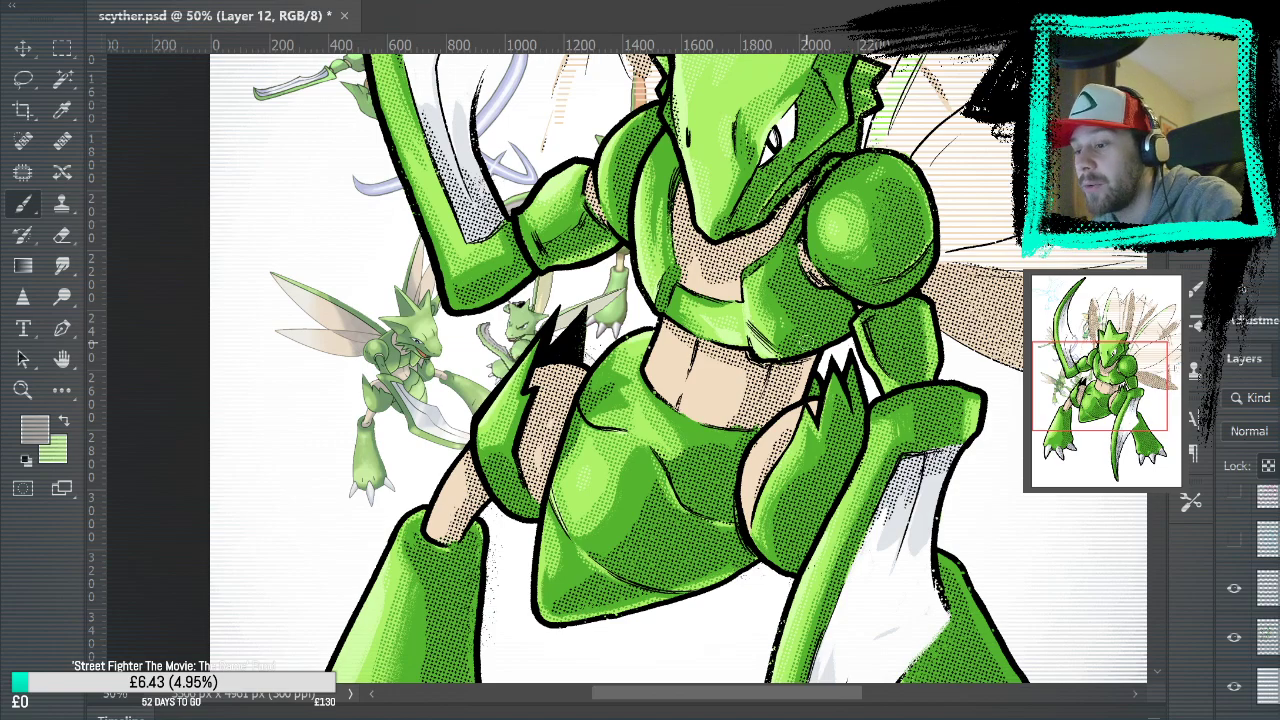
Outline the shadow area on the beige midriff with grey brush strokes along its edges and across its centre
{"action": "left_click_drag", "start_coordinate": [790, 428], "coordinate": [740, 330]}
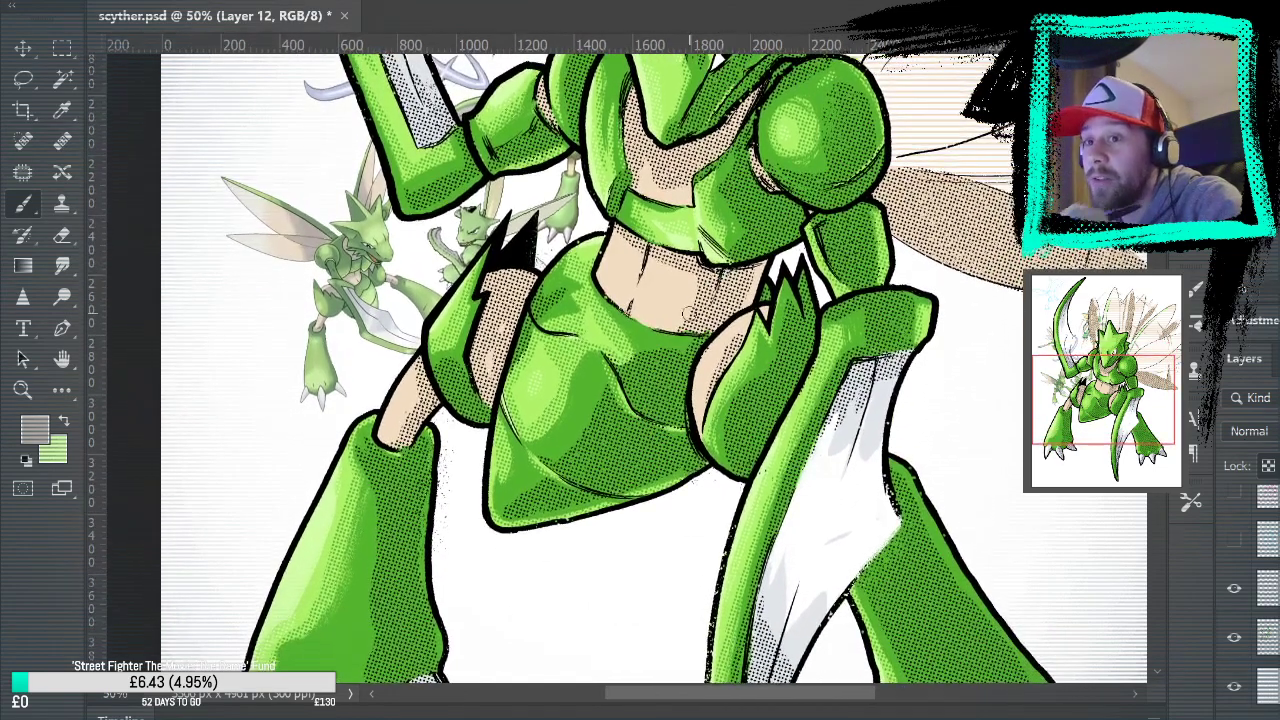
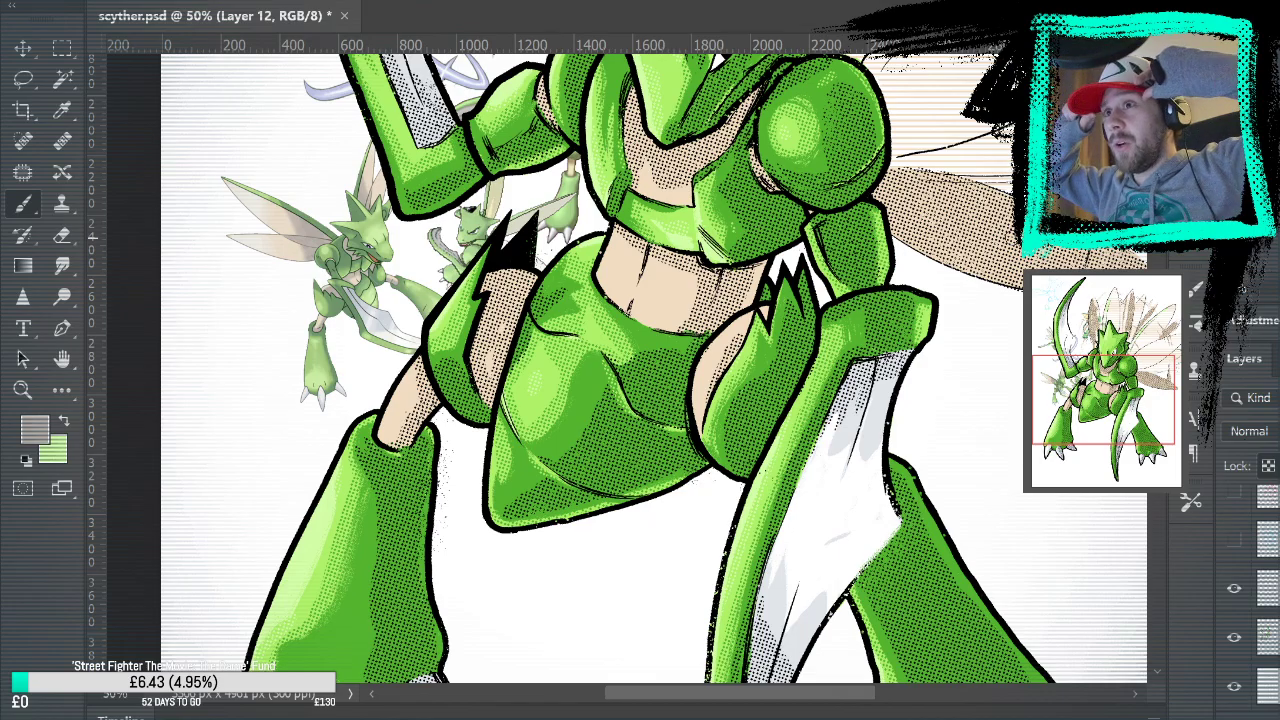
{"action": "mouse_move", "coordinate": [580, 207]}
{"action": "left_mouse_down"}
{"action": "mouse_move", "coordinate": [560, 340]}
{"action": "mouse_move", "coordinate": [480, 60]}
{"action": "mouse_move", "coordinate": [494, 176]}
{"action": "mouse_move", "coordinate": [349, 128]}
{"action": "left_mouse_up"}
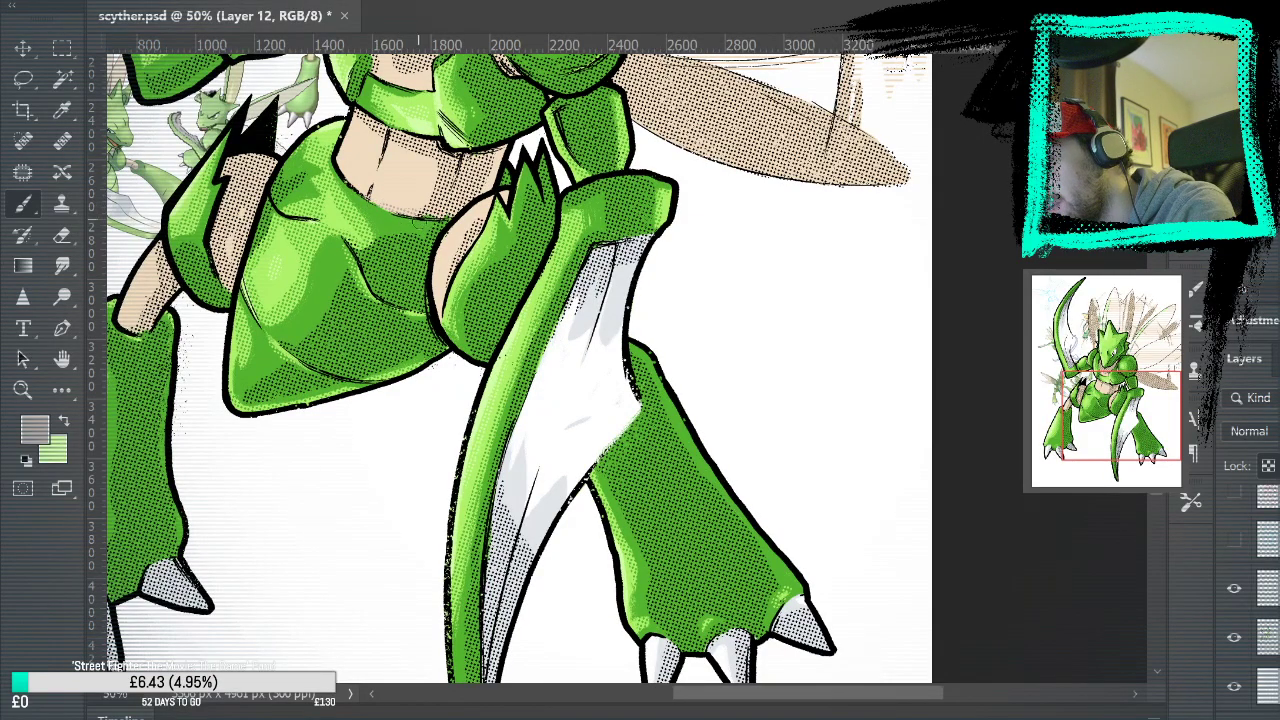
{"action": "left_click_drag", "start_coordinate": [706, 309], "coordinate": [857, 516]}
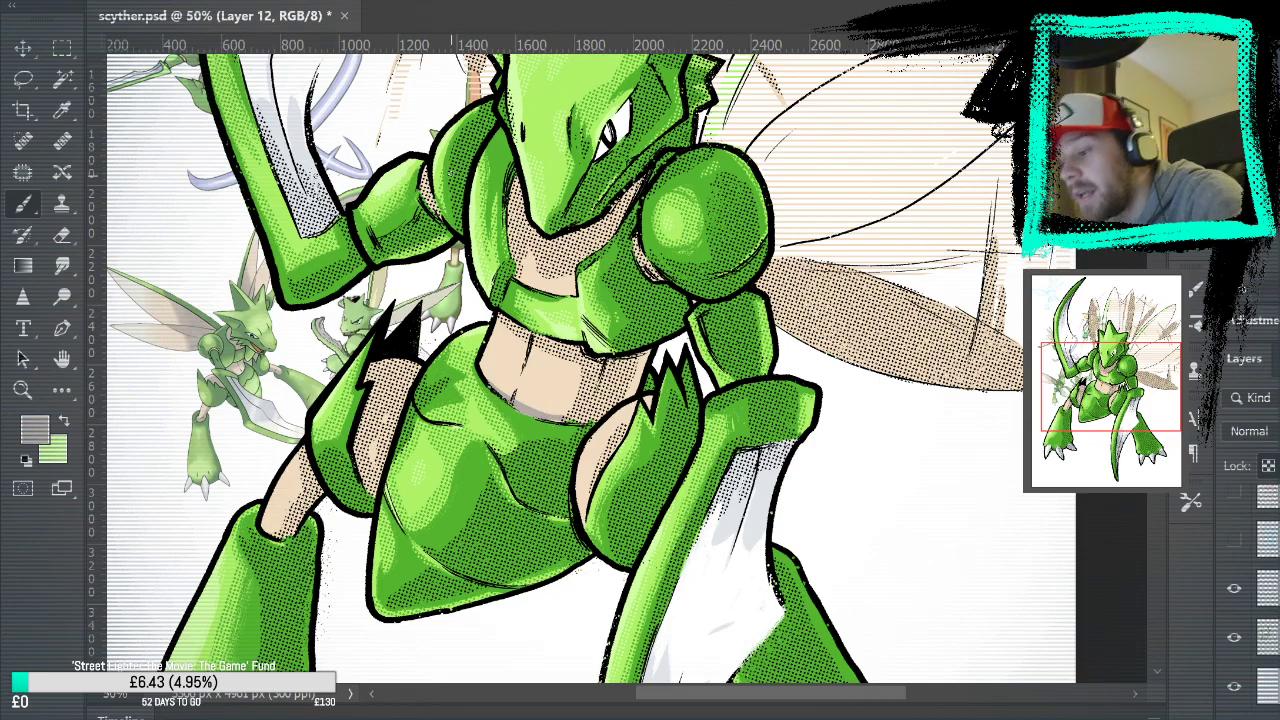
{"action": "left_click_drag", "start_coordinate": [891, 426], "coordinate": [794, 240]}
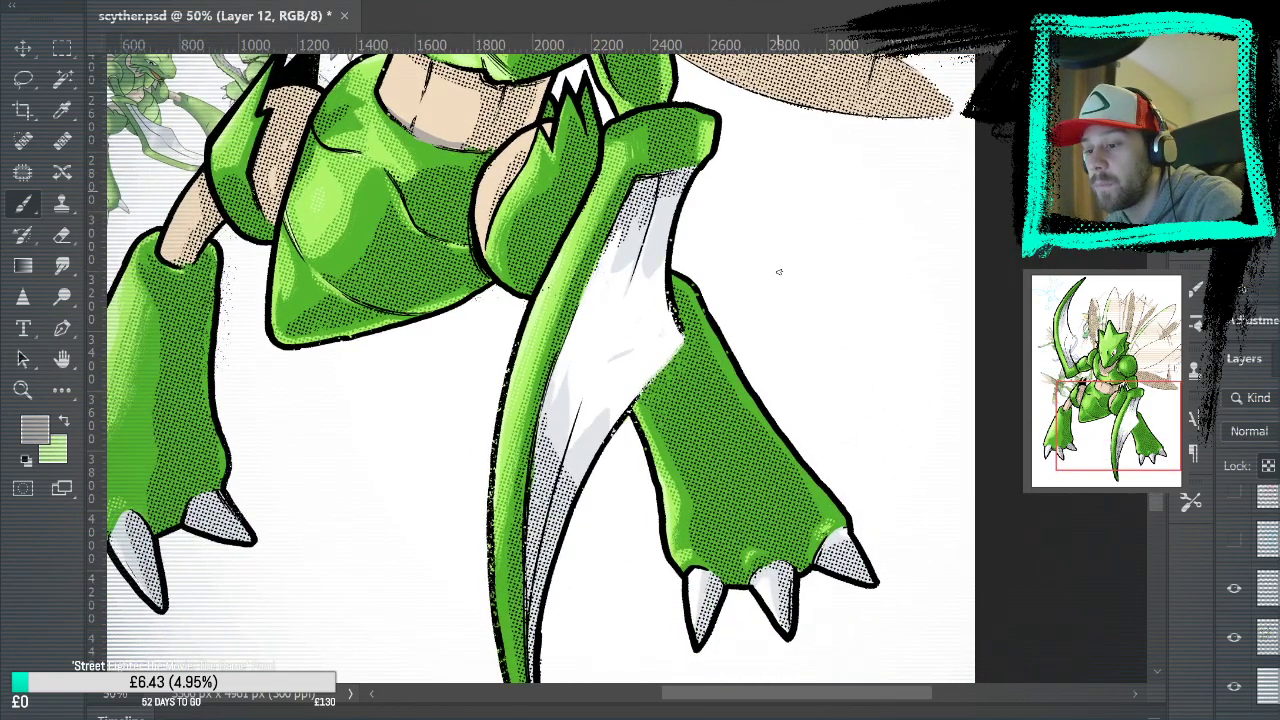
{"action": "left_click_drag", "start_coordinate": [607, 158], "coordinate": [803, 362]}
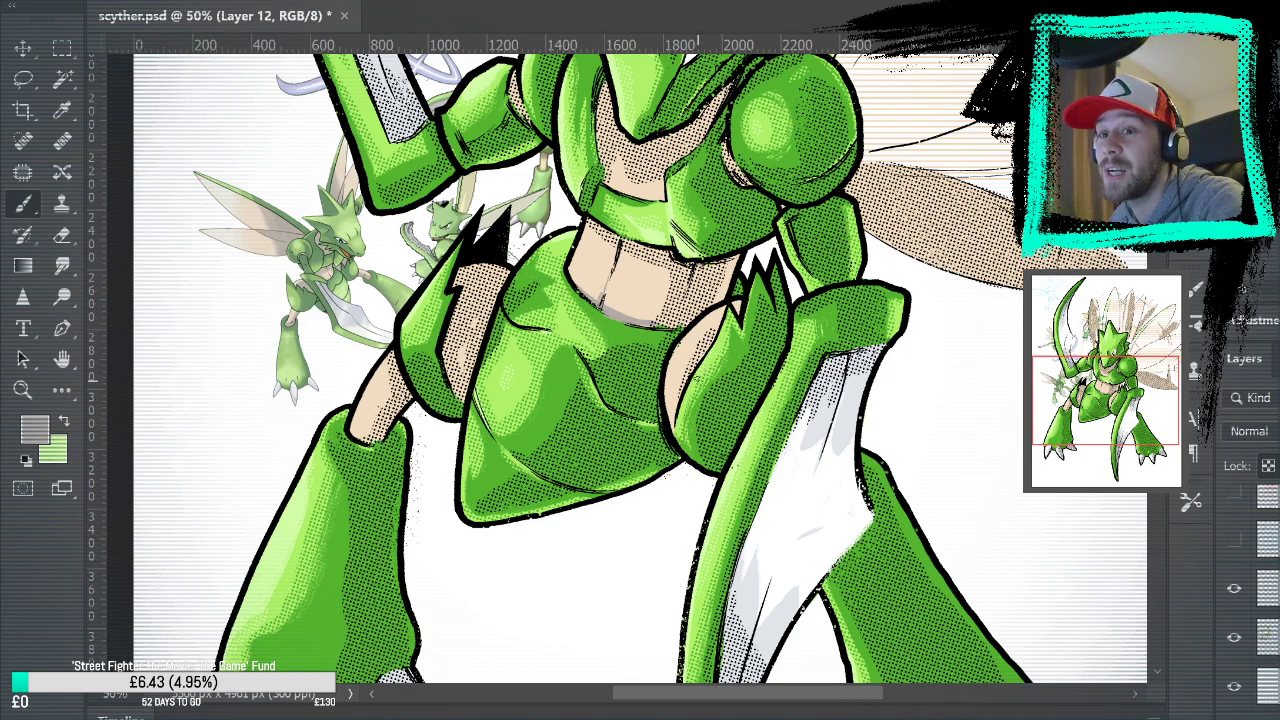
{"action": "left_click_drag", "start_coordinate": [649, 319], "coordinate": [600, 240]}
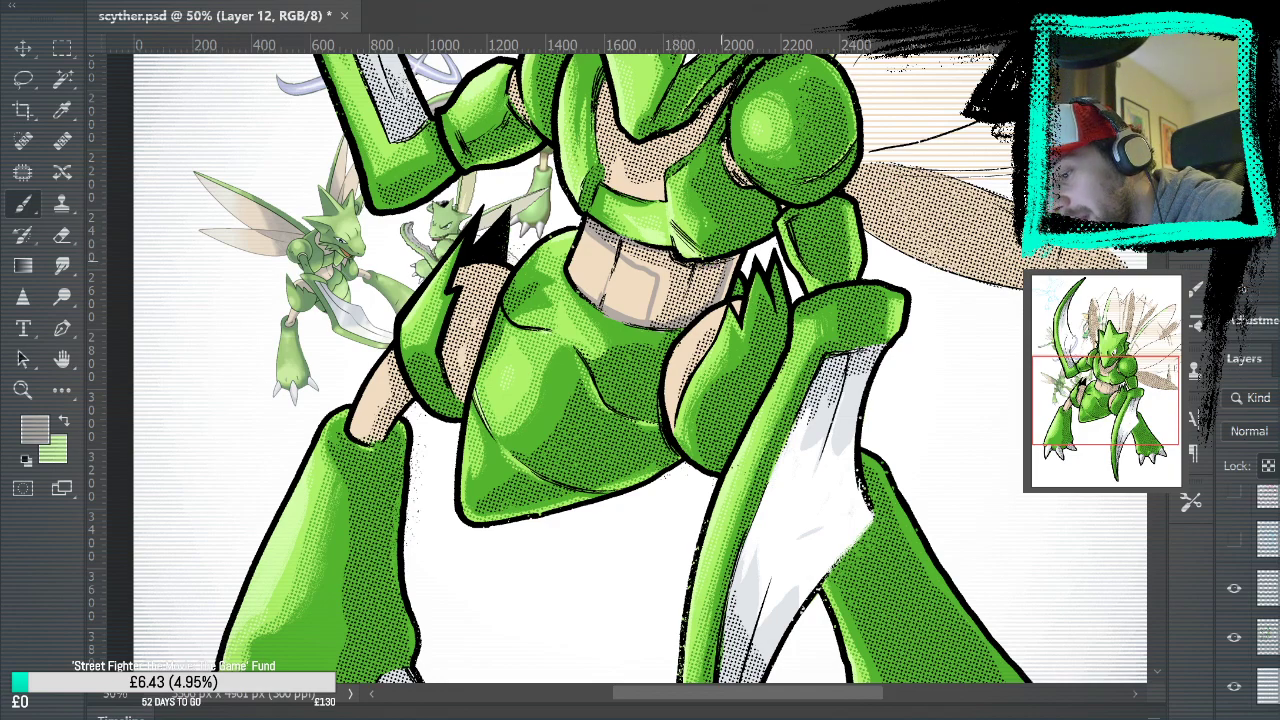
Fill the outlined midriff shadow with grey using the Paint Bucket and save scyther.psd
{"action": "left_click", "coordinate": [62, 390]}
{"action": "left_click", "coordinate": [700, 314]}
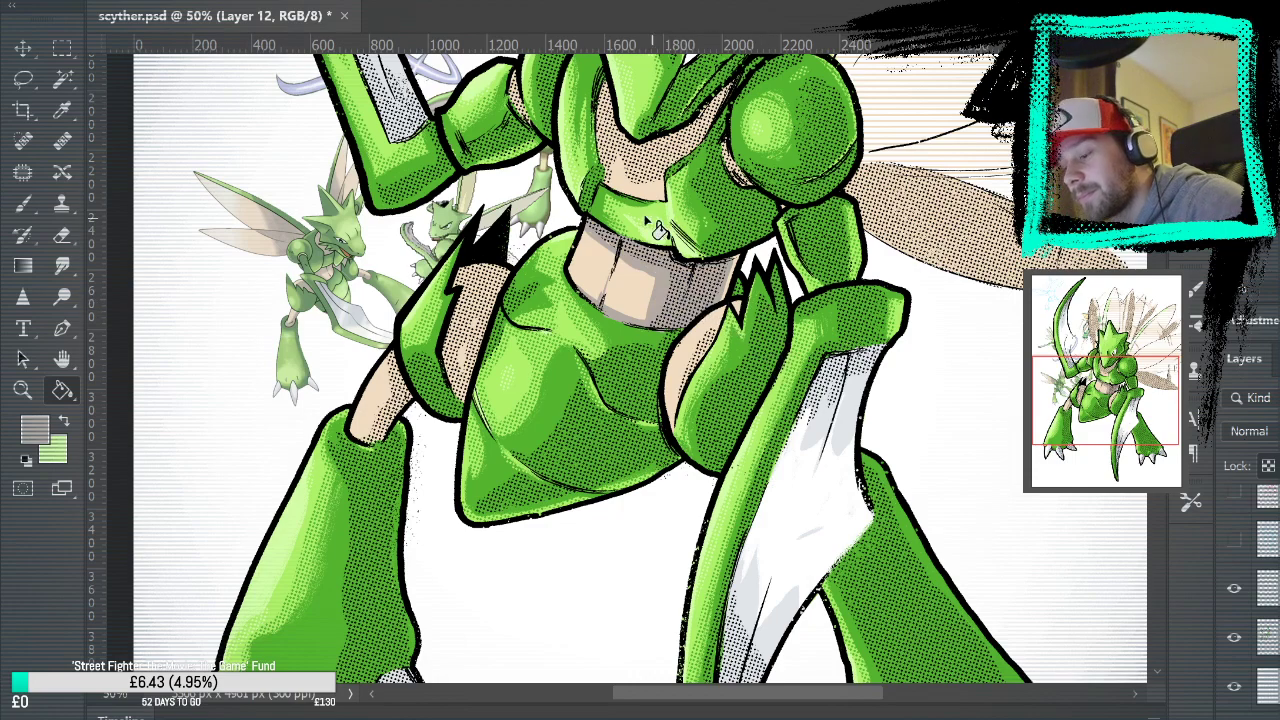
{"action": "left_click", "coordinate": [22, 203]}
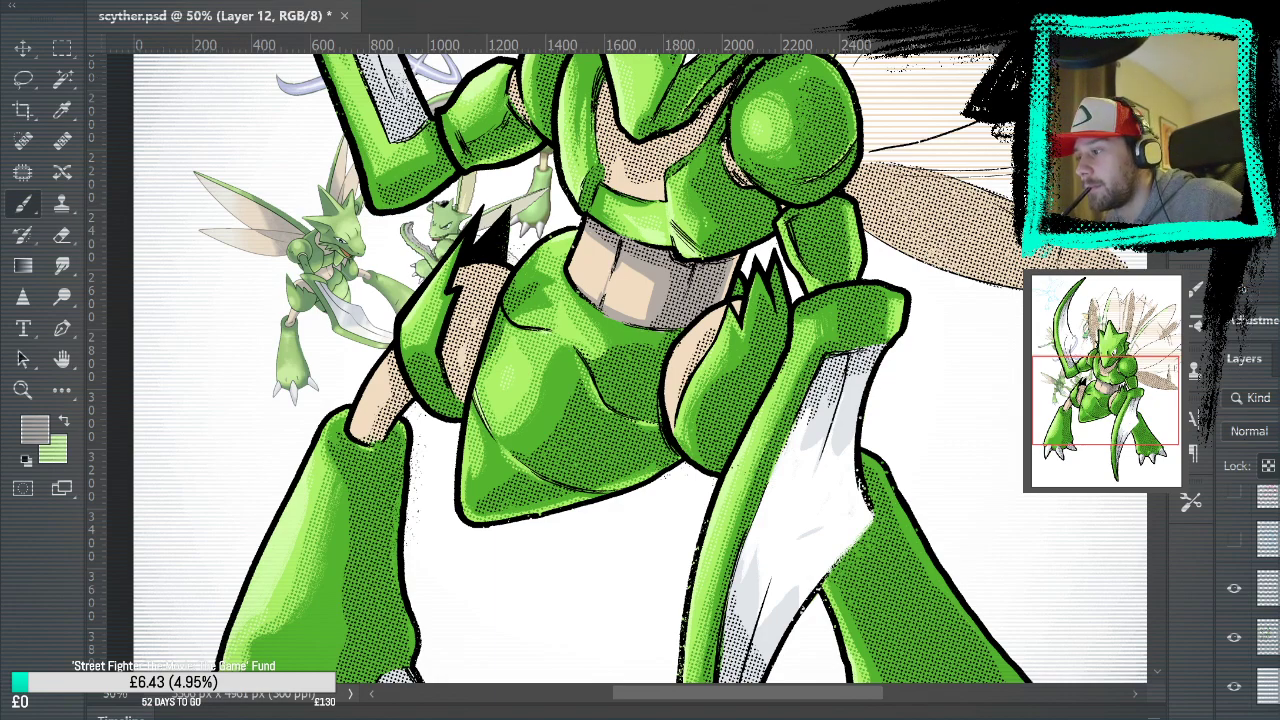
{"action": "key", "text": "ctrl+s"}
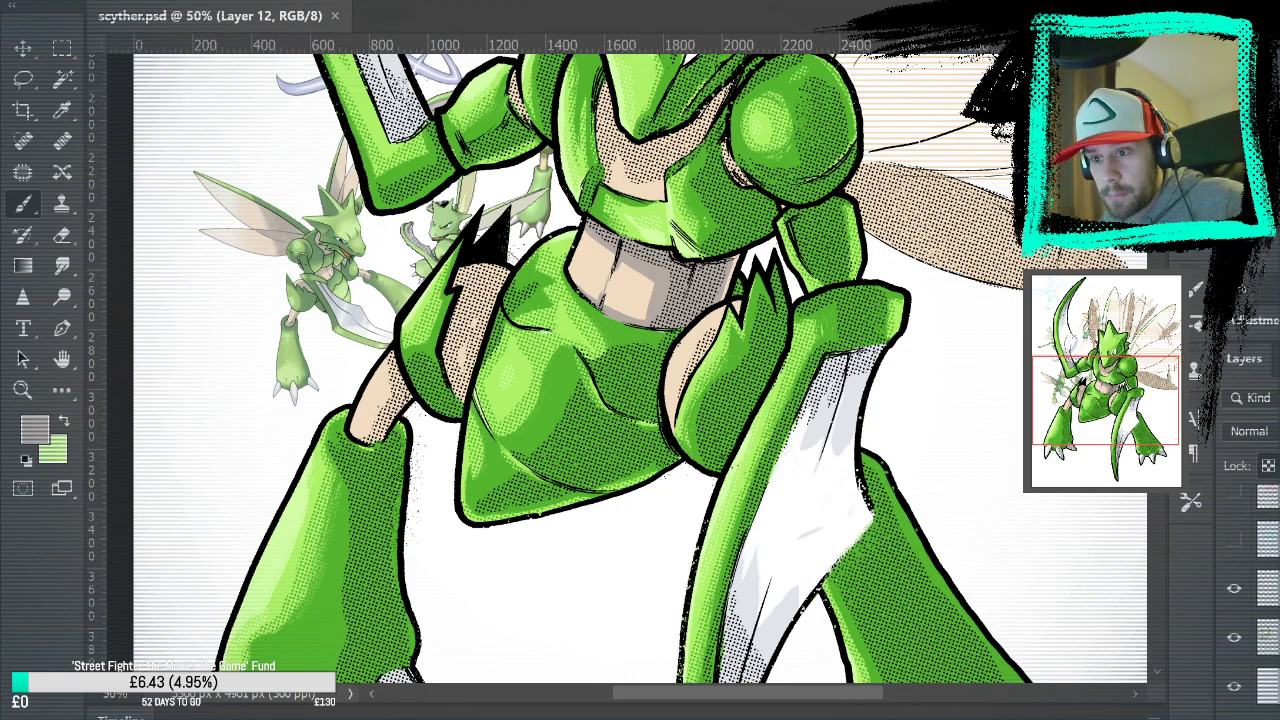
Paste the purple-capped WAH face image above the top layer and enlarge it to cover the Scyther's torso
{"action": "scroll", "coordinate": [1255, 600], "scroll_direction": "down", "scroll_amount": 1}
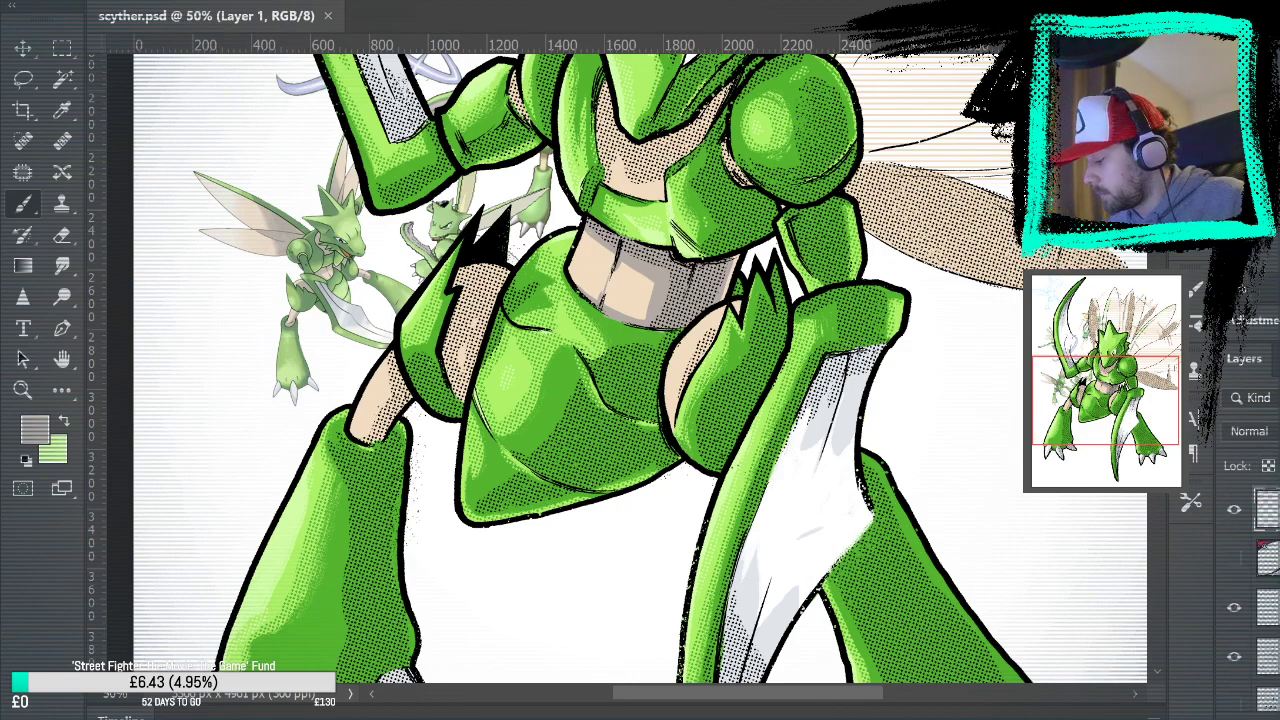
{"action": "key", "text": "ctrl+v"}
{"action": "key", "text": "ctrl+t"}
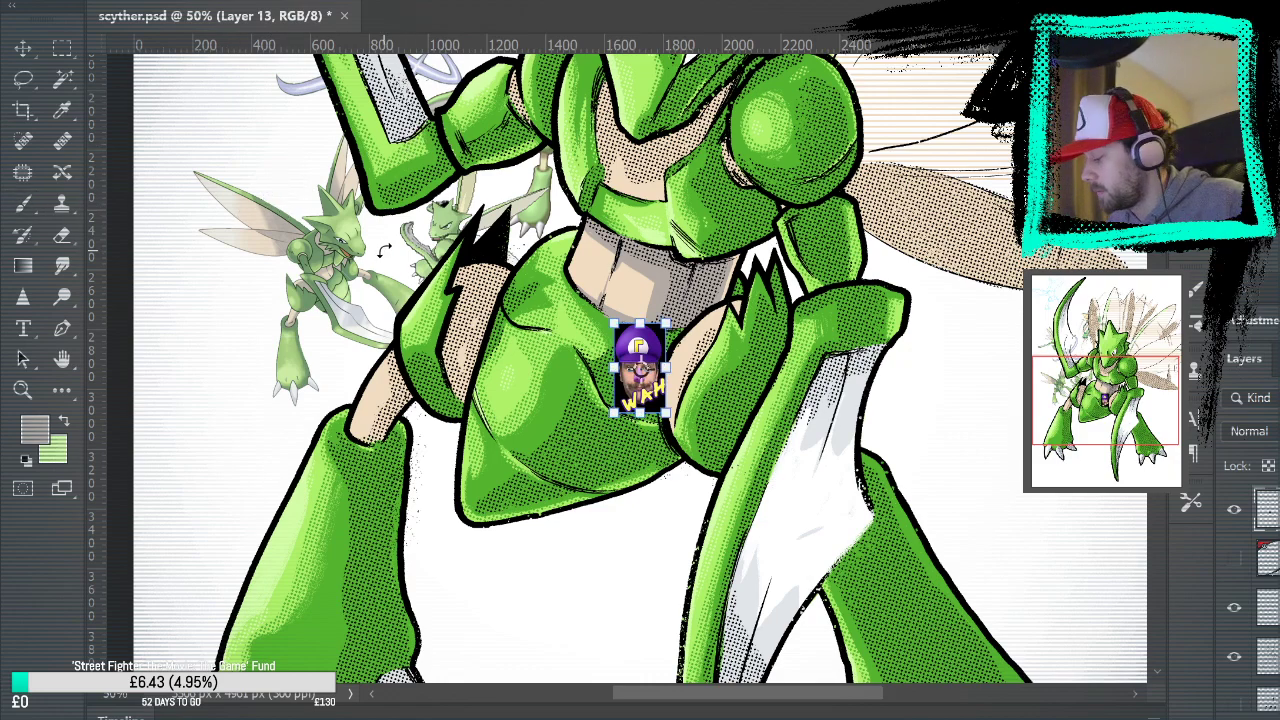
{"action": "left_click_drag", "start_coordinate": [661, 321], "coordinate": [798, 93]}
{"action": "key", "text": "Return"}
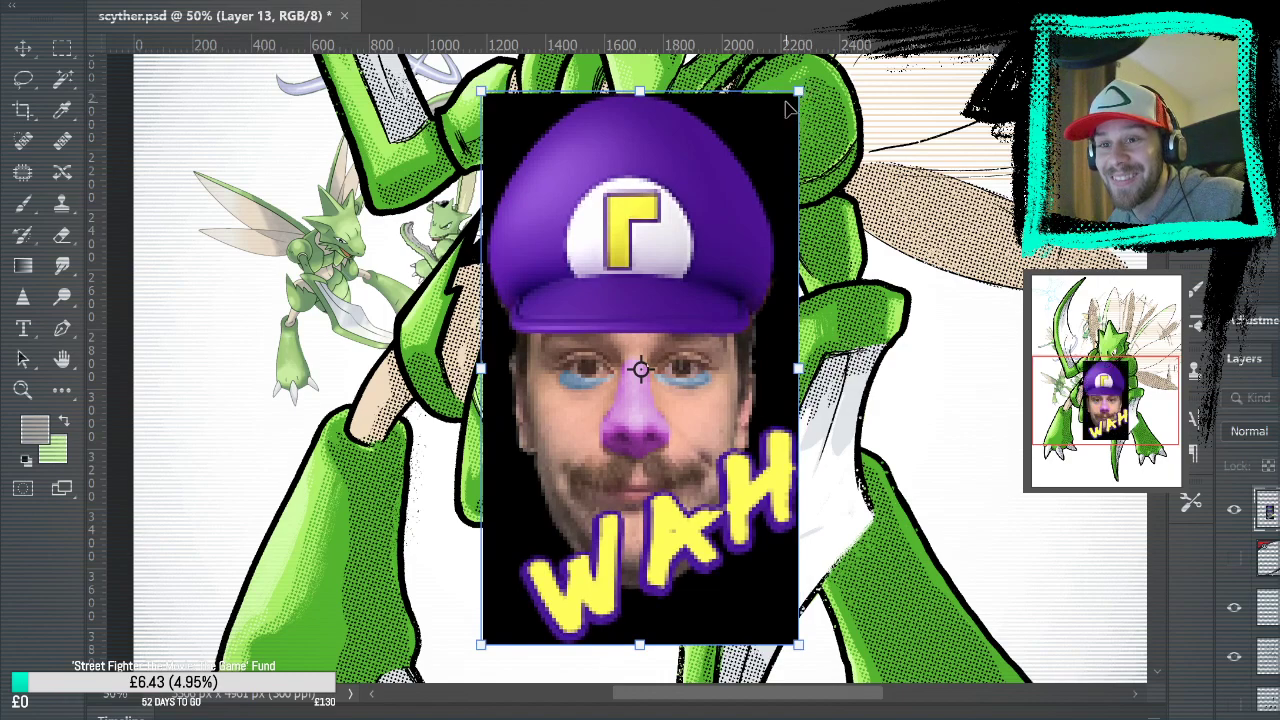
Delete the black background on both sides of the pasted WAH image using the Magic Wand and clear the selection
{"action": "key", "text": "w"}
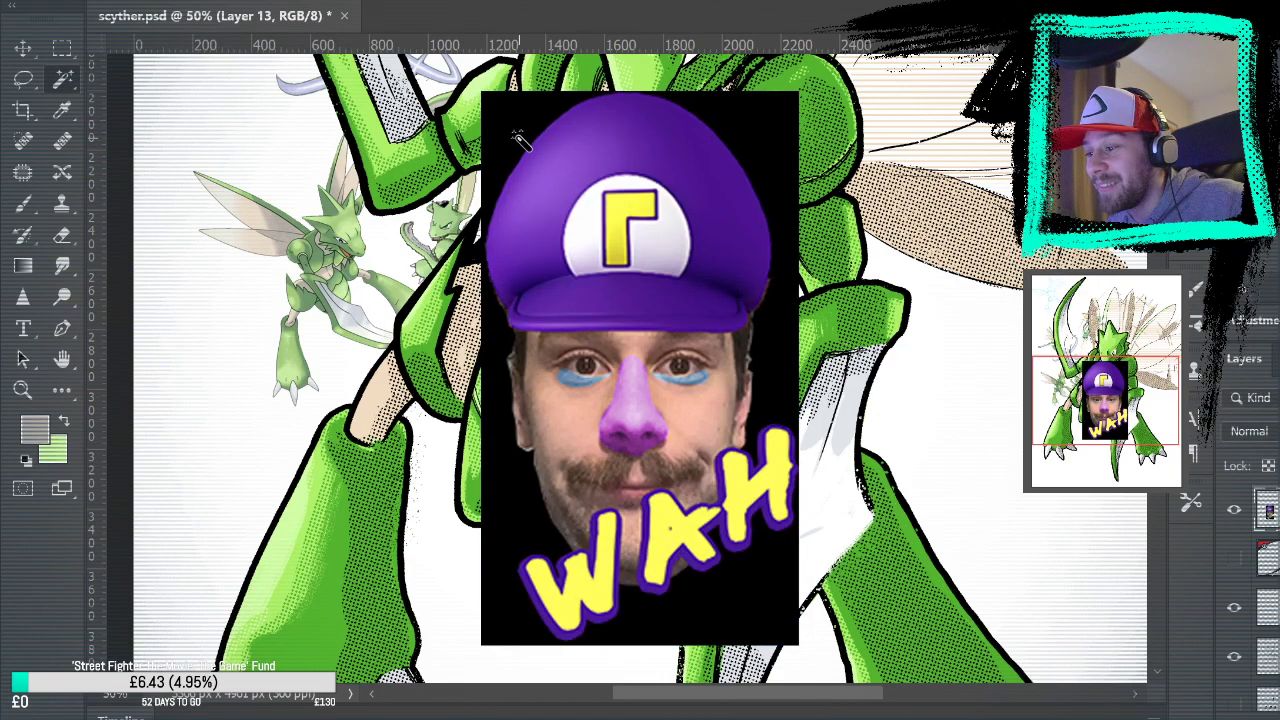
{"action": "key", "text": "Delete"}
{"action": "left_click", "coordinate": [747, 120]}
{"action": "key", "text": "Delete"}
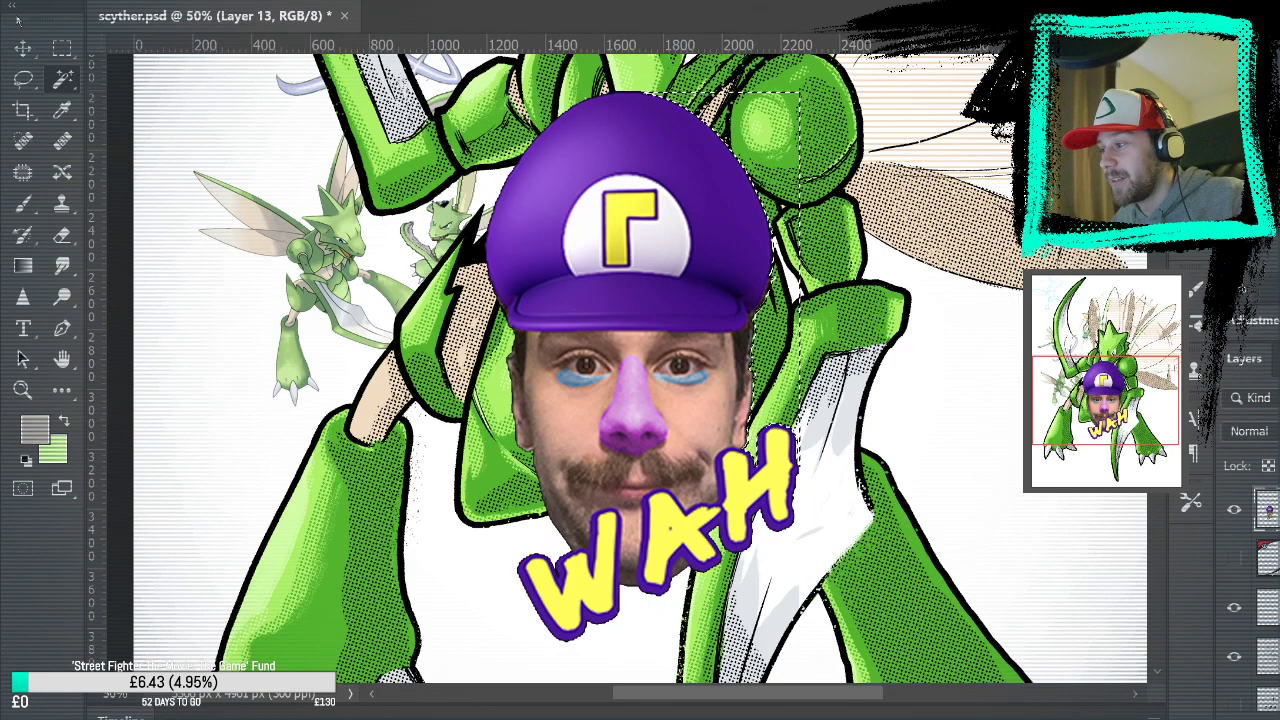
{"action": "key", "text": "m"}
{"action": "key", "text": "ctrl+d"}
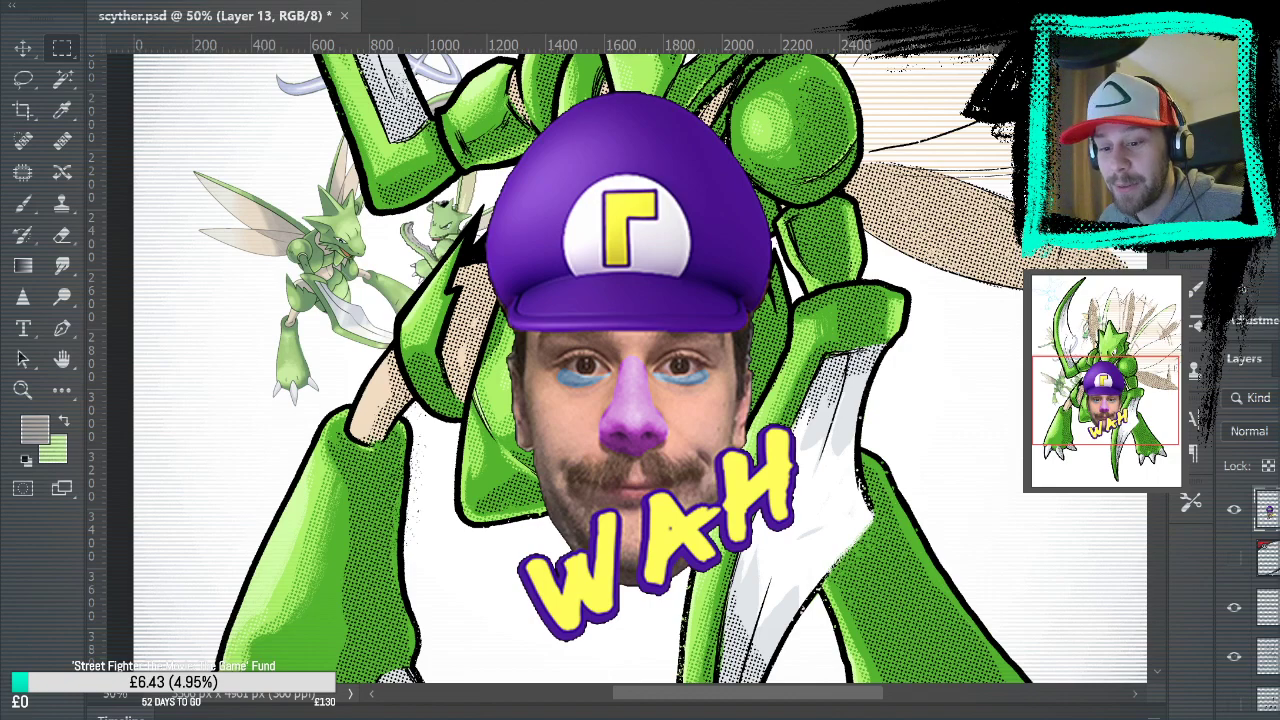
Hide the WAH face image layer and brush grey shadows over the beige chest and shoulder joints on Layer 12
{"action": "left_click", "coordinate": [1234, 512]}
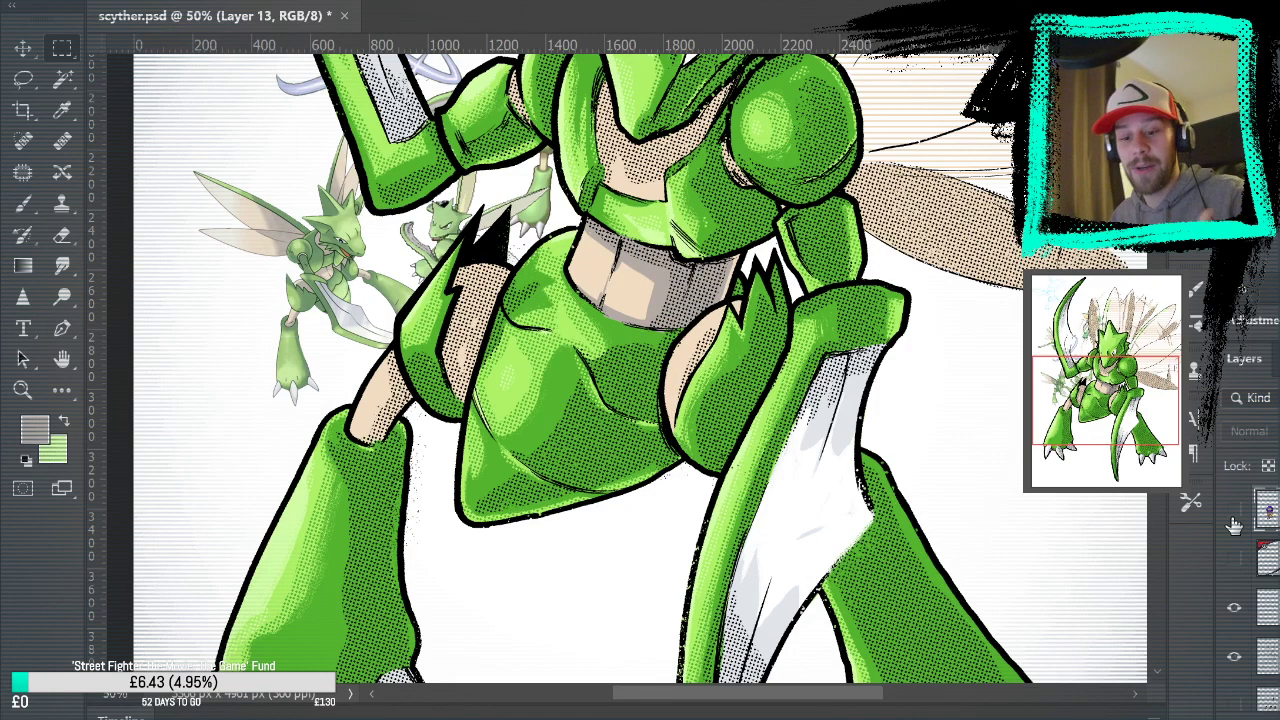
{"action": "key", "text": "Delete"}
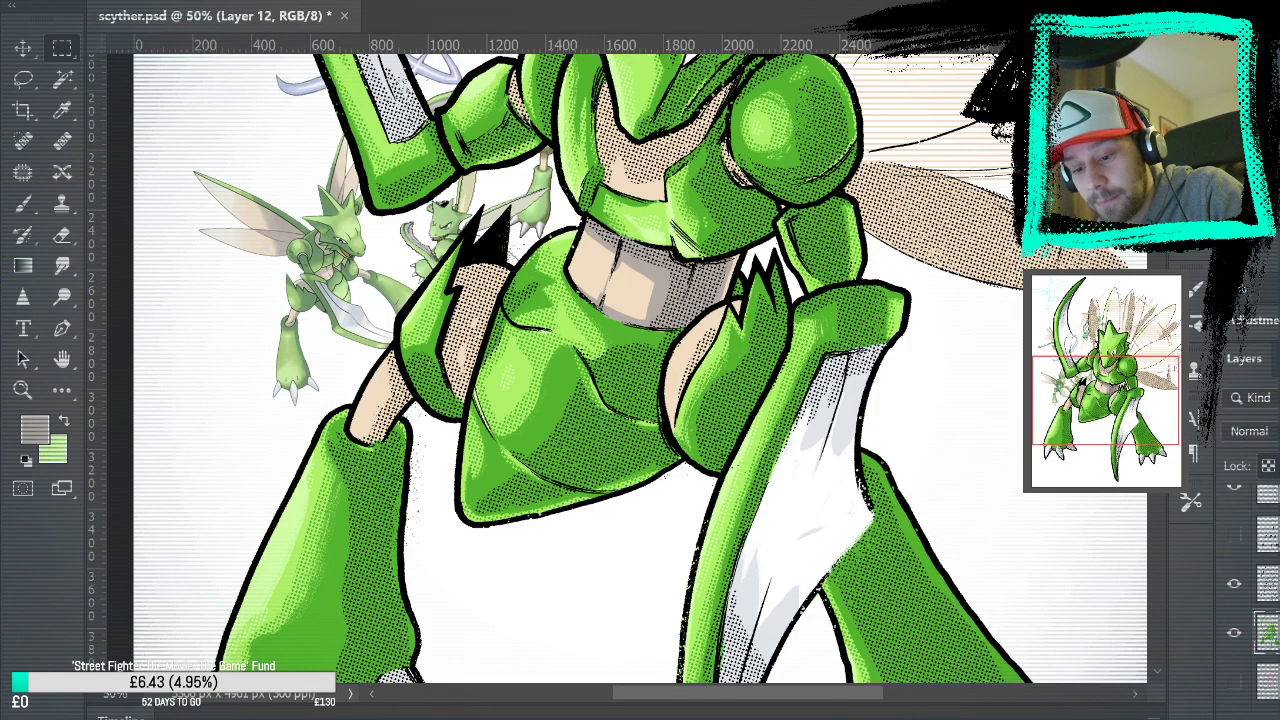
{"action": "key", "text": "b"}
{"action": "left_click_drag", "start_coordinate": [753, 318], "coordinate": [749, 423]}
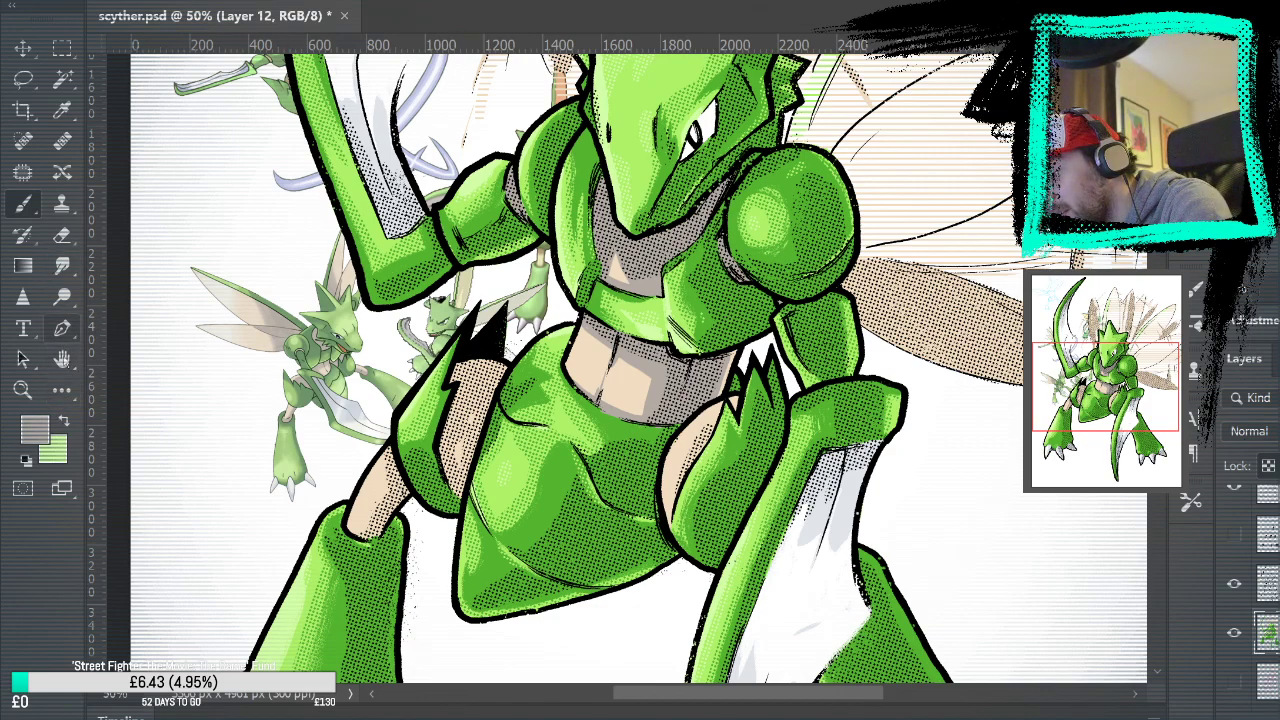
Fill the beige thigh beside the black spikes with grey, and outline and fill a grey shadow on the opposite thigh
{"action": "key", "text": "g"}
{"action": "left_click", "coordinate": [490, 455]}
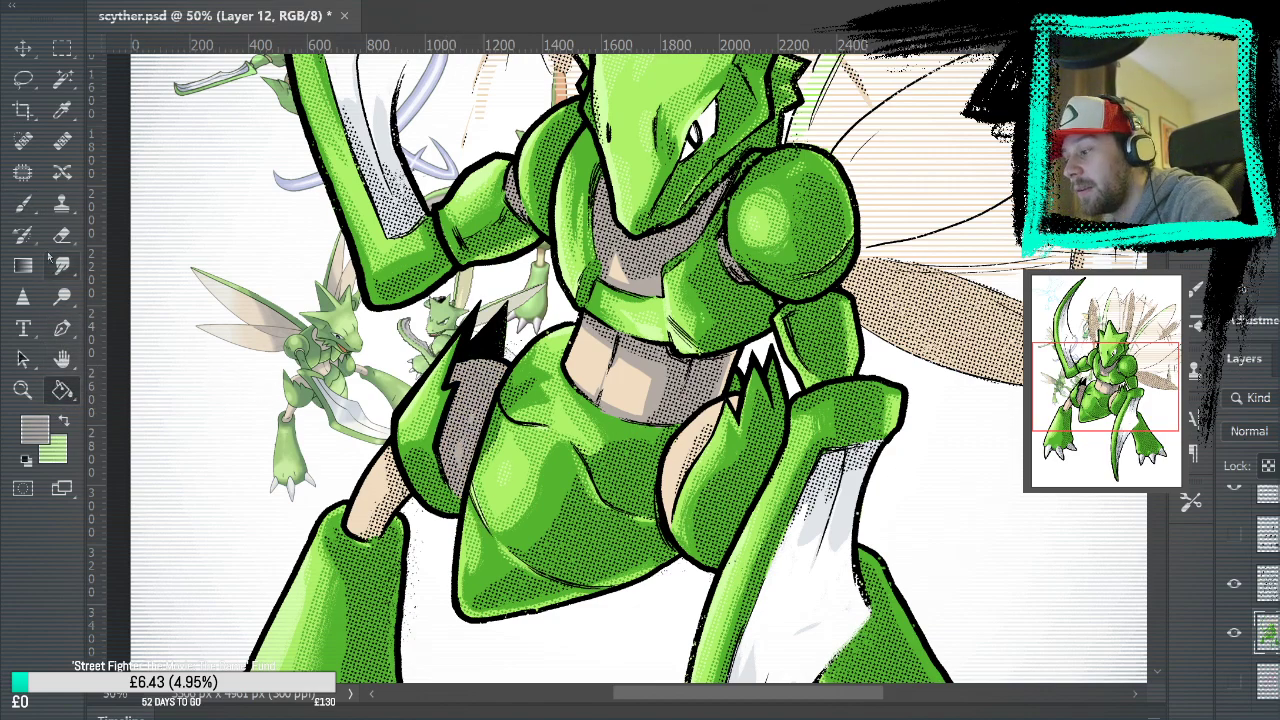
{"action": "key", "text": "b"}
{"action": "left_click_drag", "start_coordinate": [954, 562], "coordinate": [944, 535]}
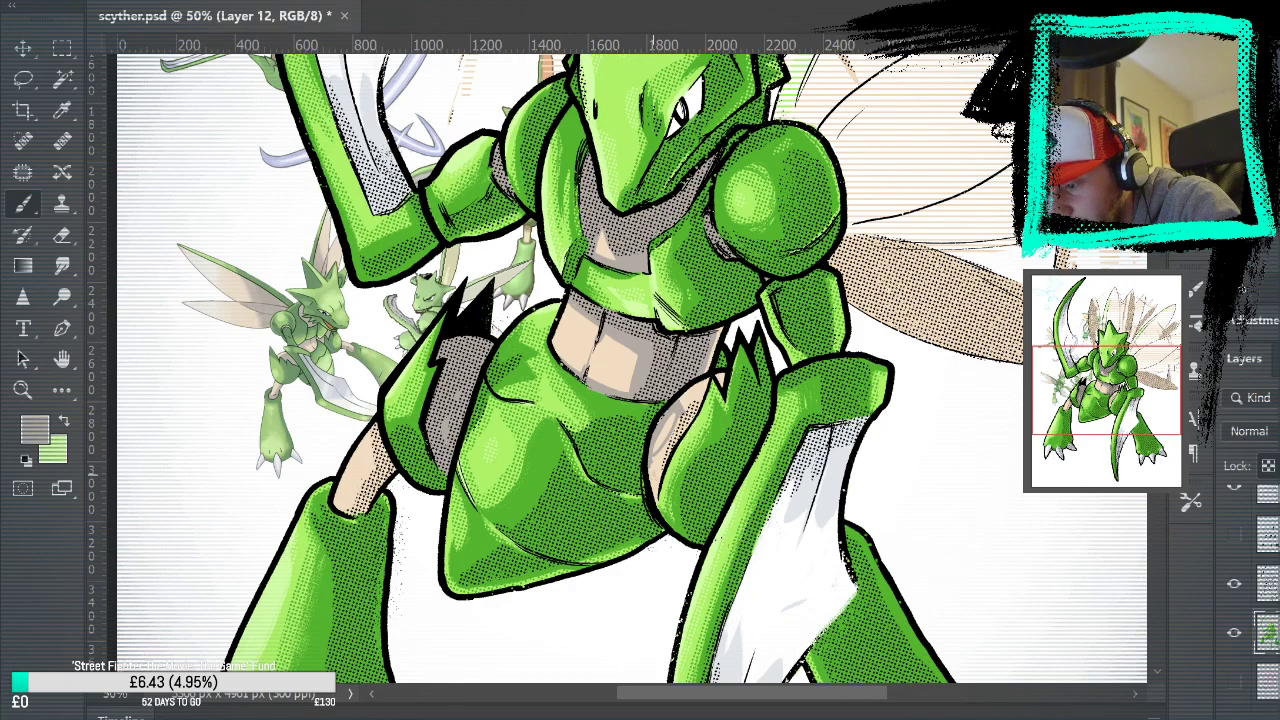
{"action": "left_click", "coordinate": [62, 390]}
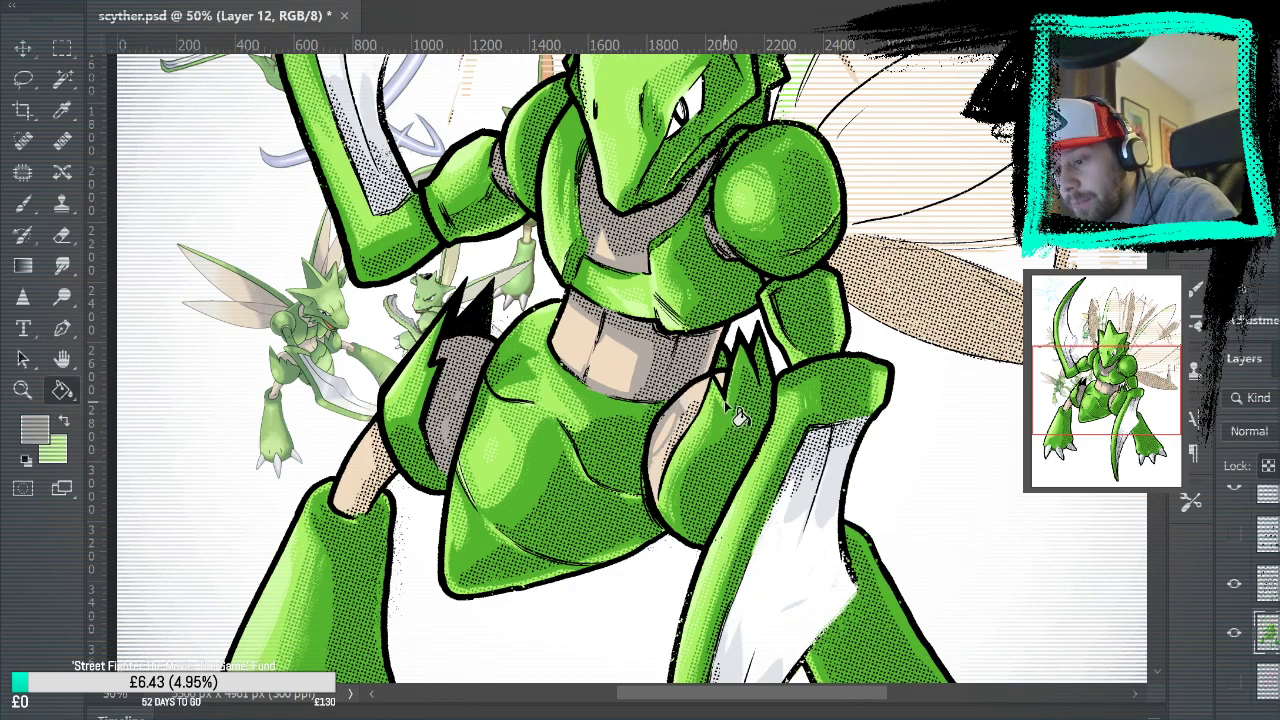
{"action": "key", "text": "b"}
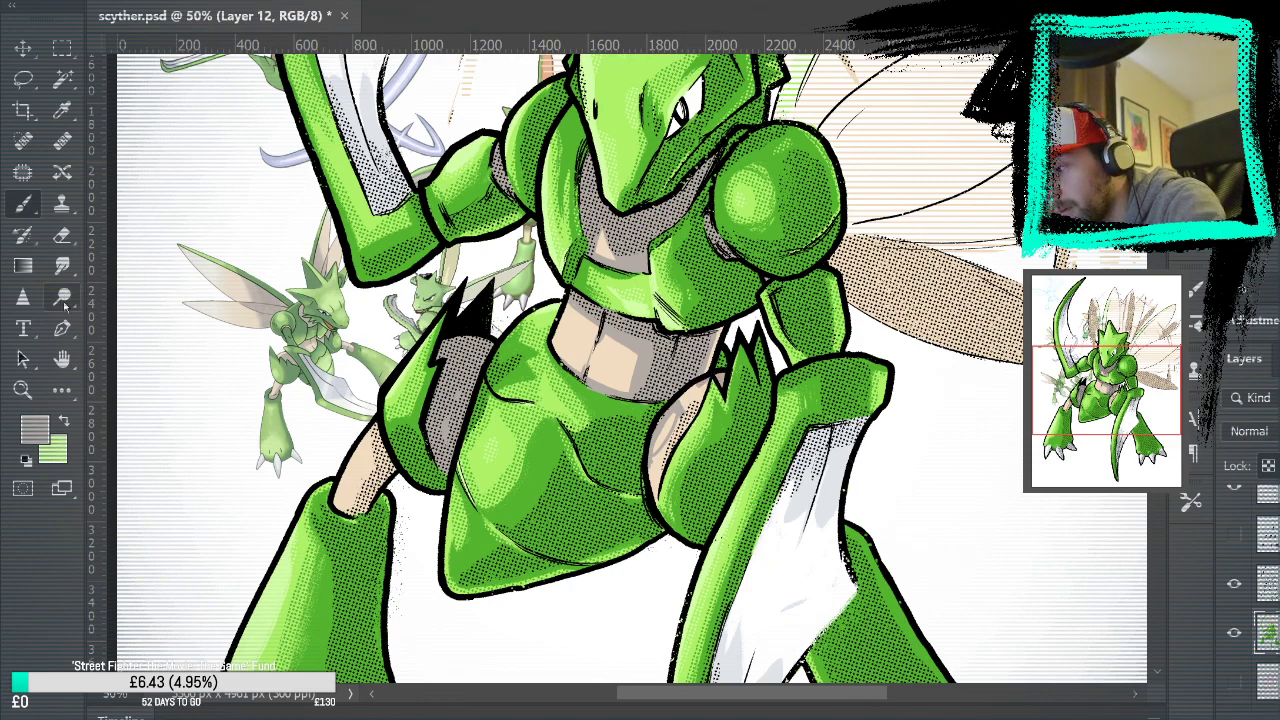
{"action": "left_click", "coordinate": [62, 390]}
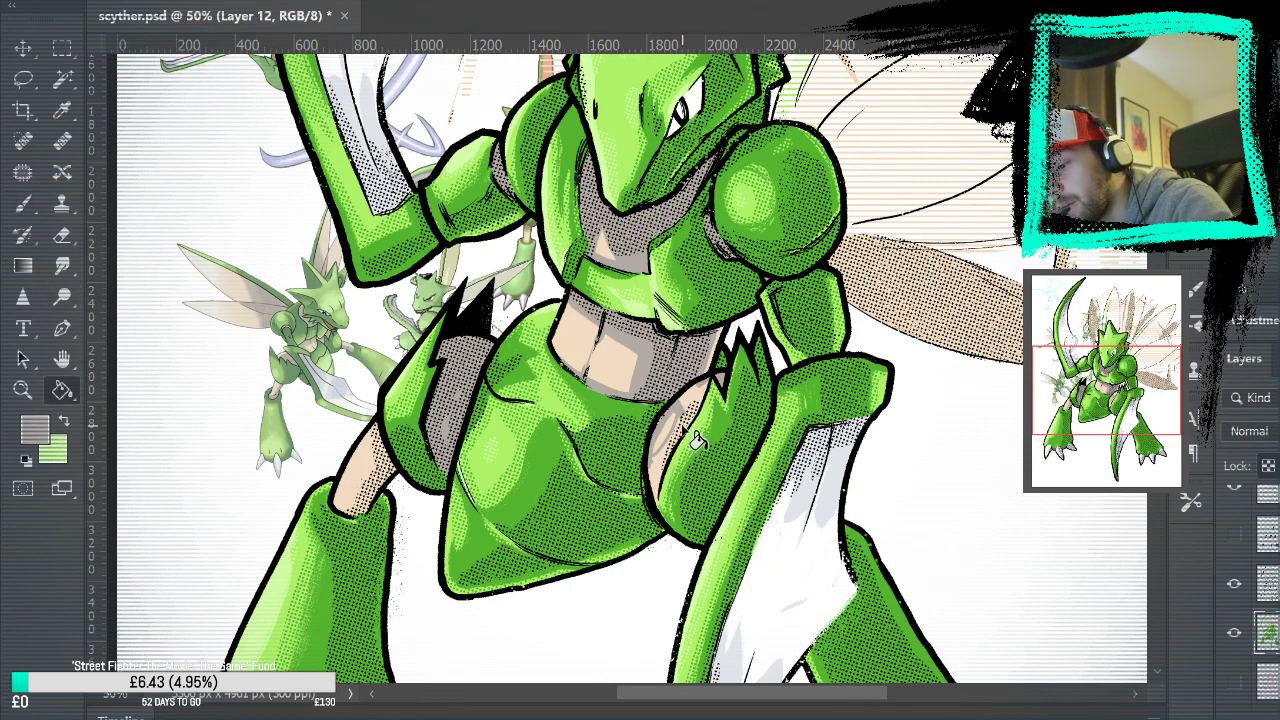
{"action": "left_click", "coordinate": [758, 550]}
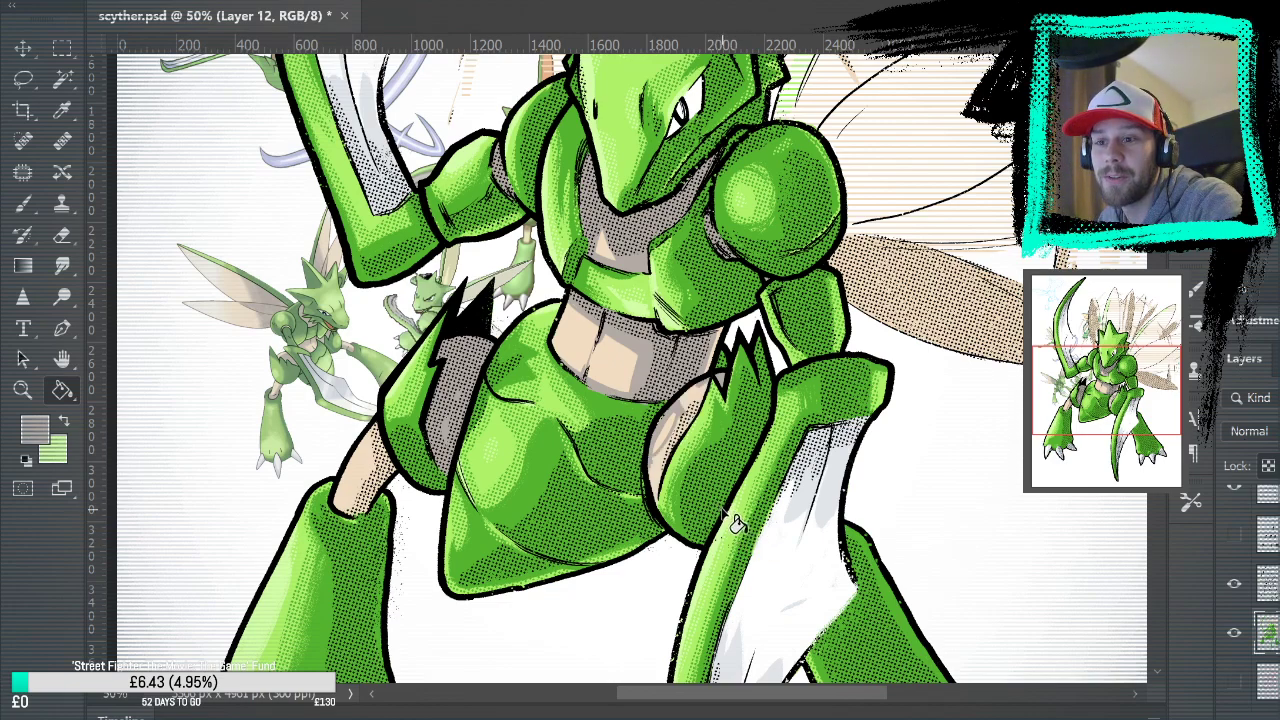
{"action": "left_click", "coordinate": [694, 395]}
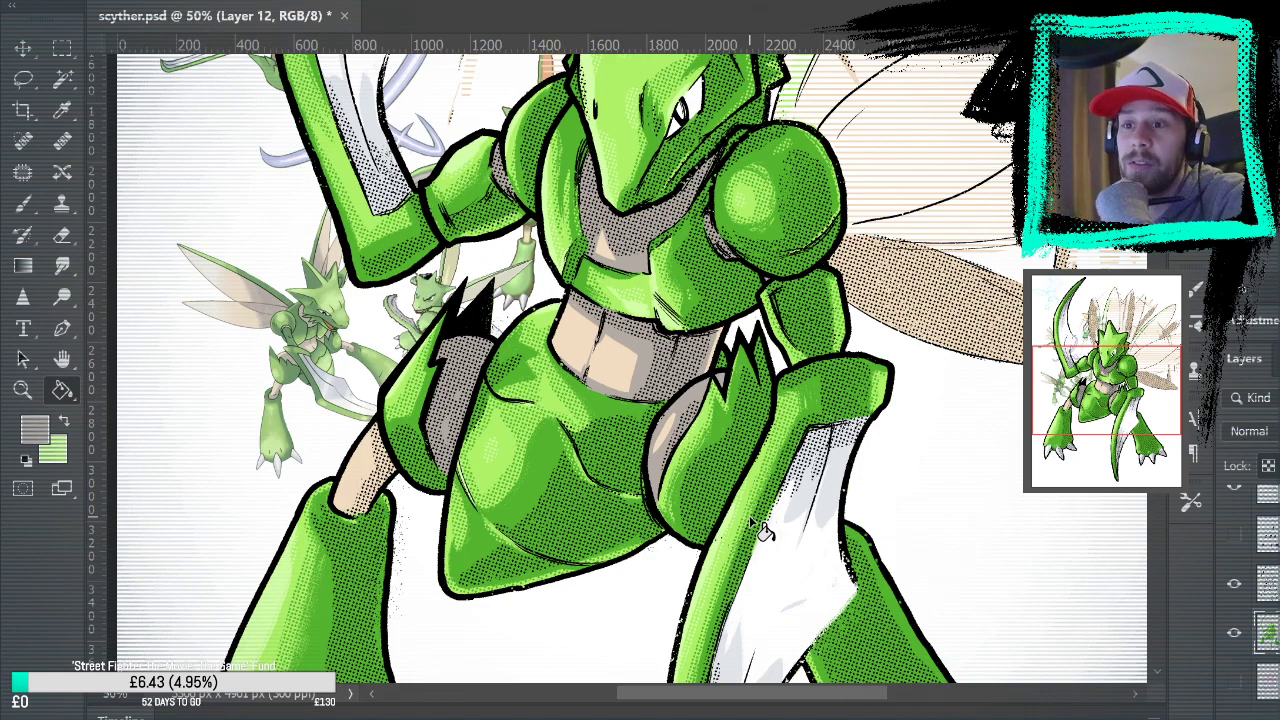
Outline a shadow on the beige lower leg above the clawed foot and fill it with grey, leaving a beige highlight
{"action": "key", "text": "b"}
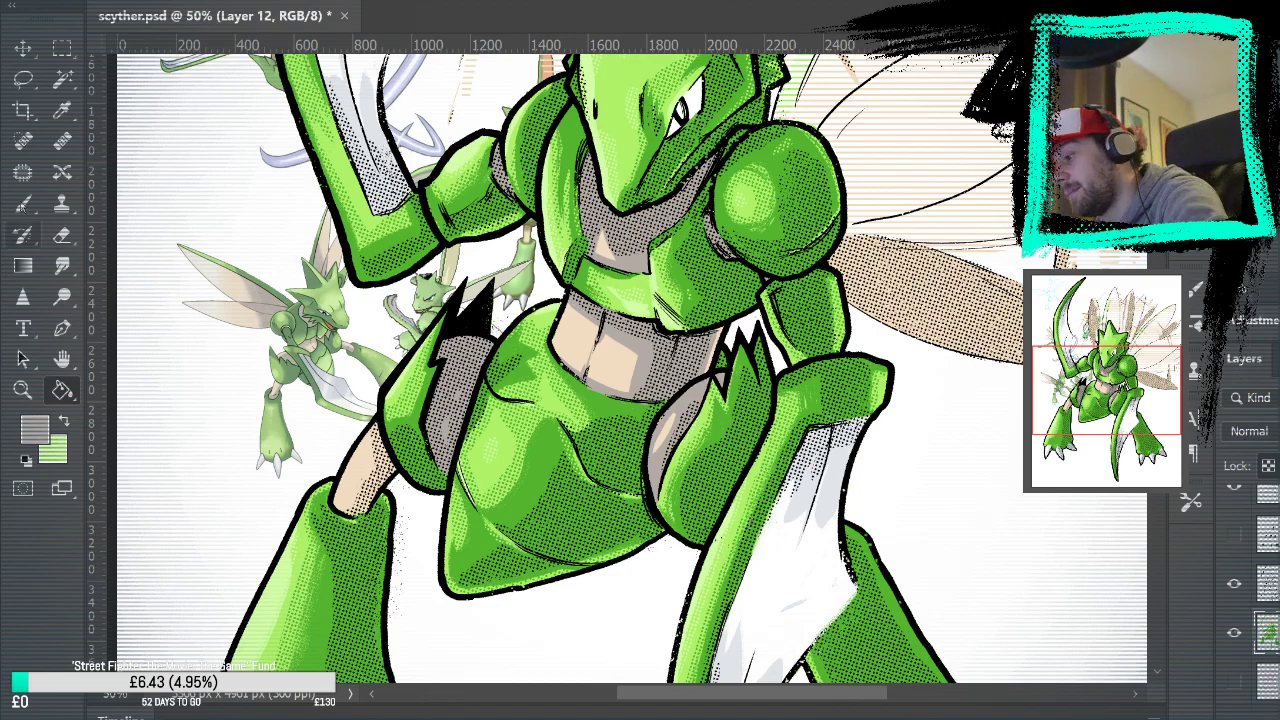
{"action": "left_click_drag", "start_coordinate": [653, 574], "coordinate": [691, 344]}
{"action": "left_click_drag", "start_coordinate": [623, 175], "coordinate": [667, 245]}
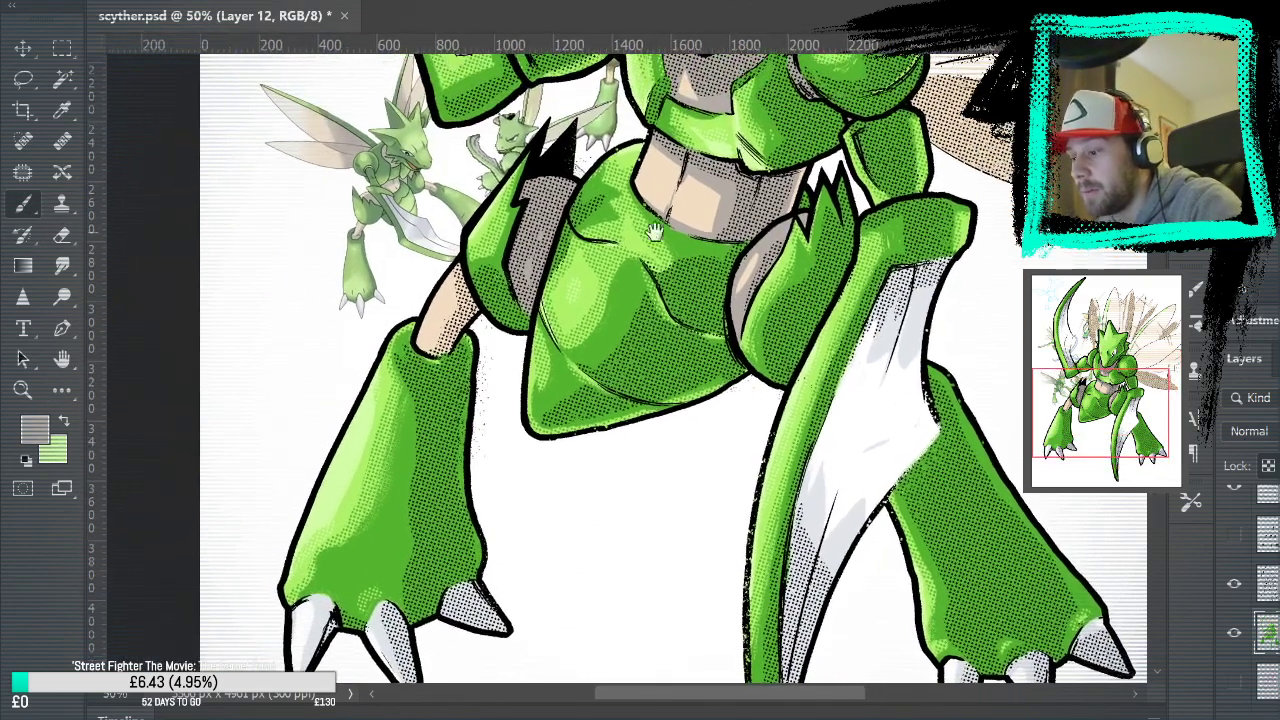
{"action": "mouse_move", "coordinate": [420, 342]}
{"action": "left_mouse_down"}
{"action": "mouse_move", "coordinate": [438, 340]}
{"action": "mouse_move", "coordinate": [448, 276]}
{"action": "left_mouse_up"}
{"action": "mouse_move", "coordinate": [428, 338]}
{"action": "left_mouse_down"}
{"action": "mouse_move", "coordinate": [450, 300]}
{"action": "mouse_move", "coordinate": [446, 276]}
{"action": "left_mouse_up"}
{"action": "left_click", "coordinate": [64, 390]}
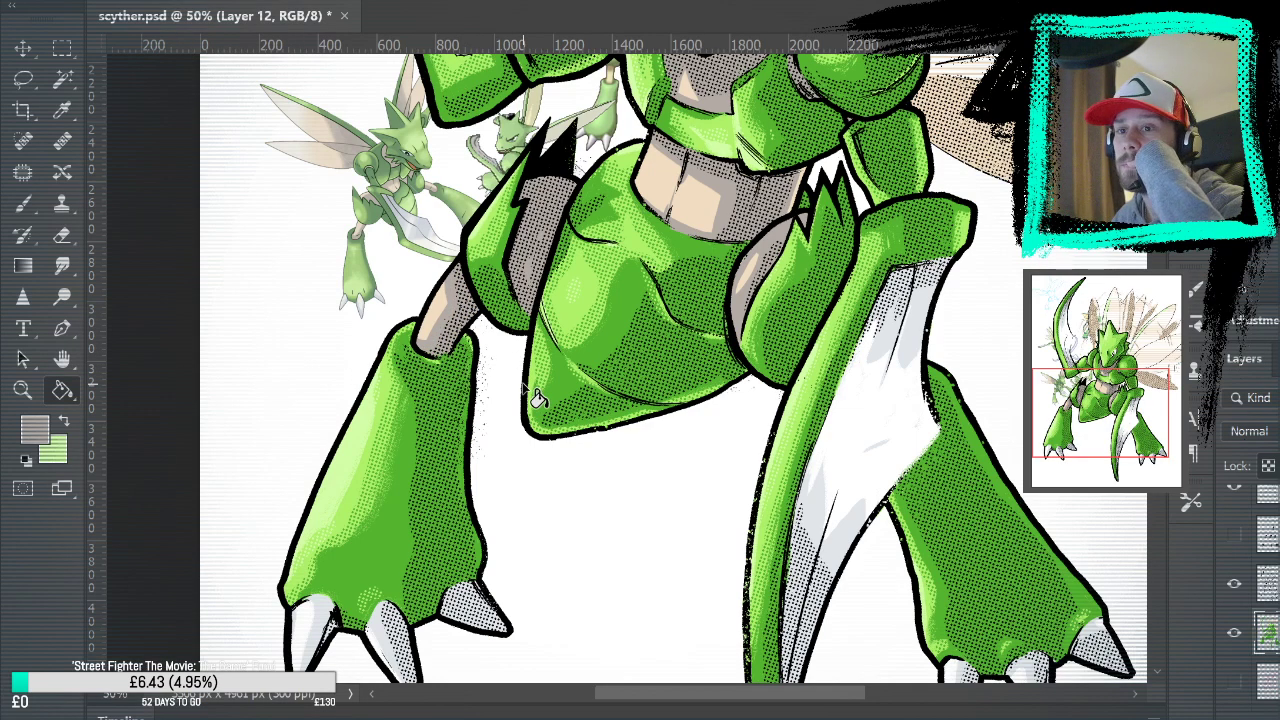
{"action": "key", "text": "b"}
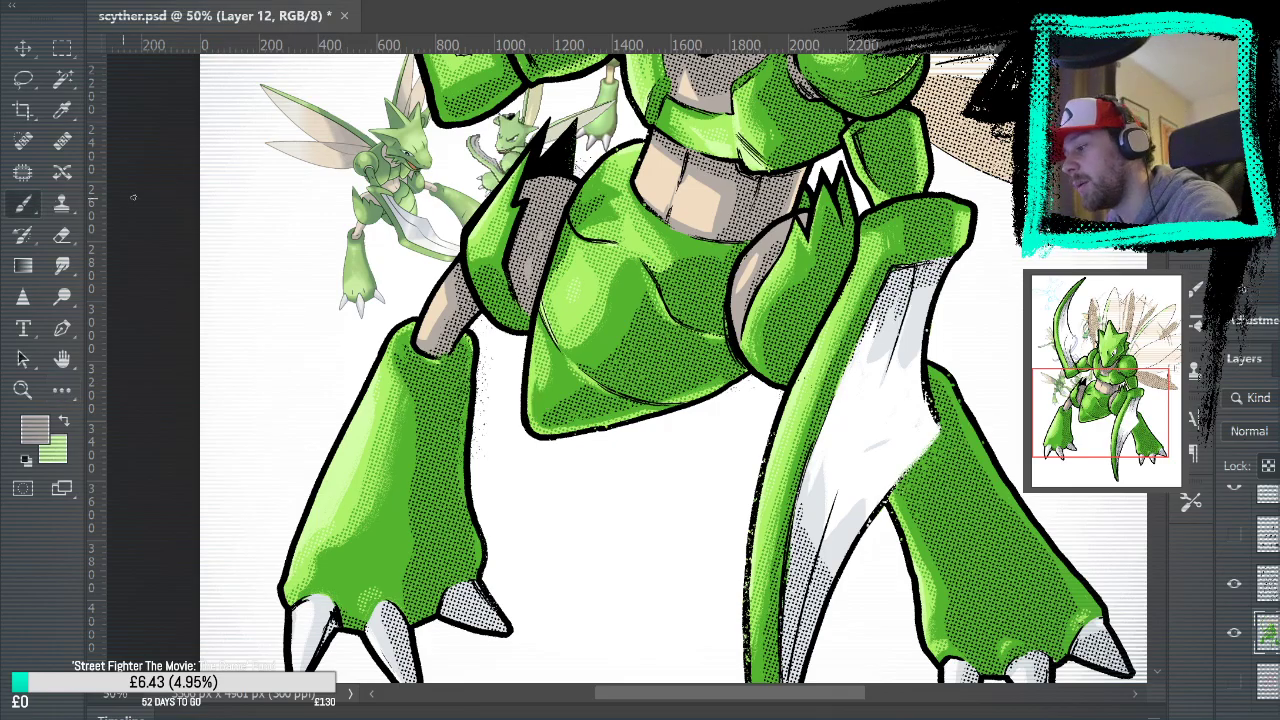
Recolour the grey shadows on the beige body areas with a warmer grey-brown using the Paint Bucket
{"action": "scroll", "coordinate": [777, 449], "scroll_direction": "down", "scroll_amount": 5}
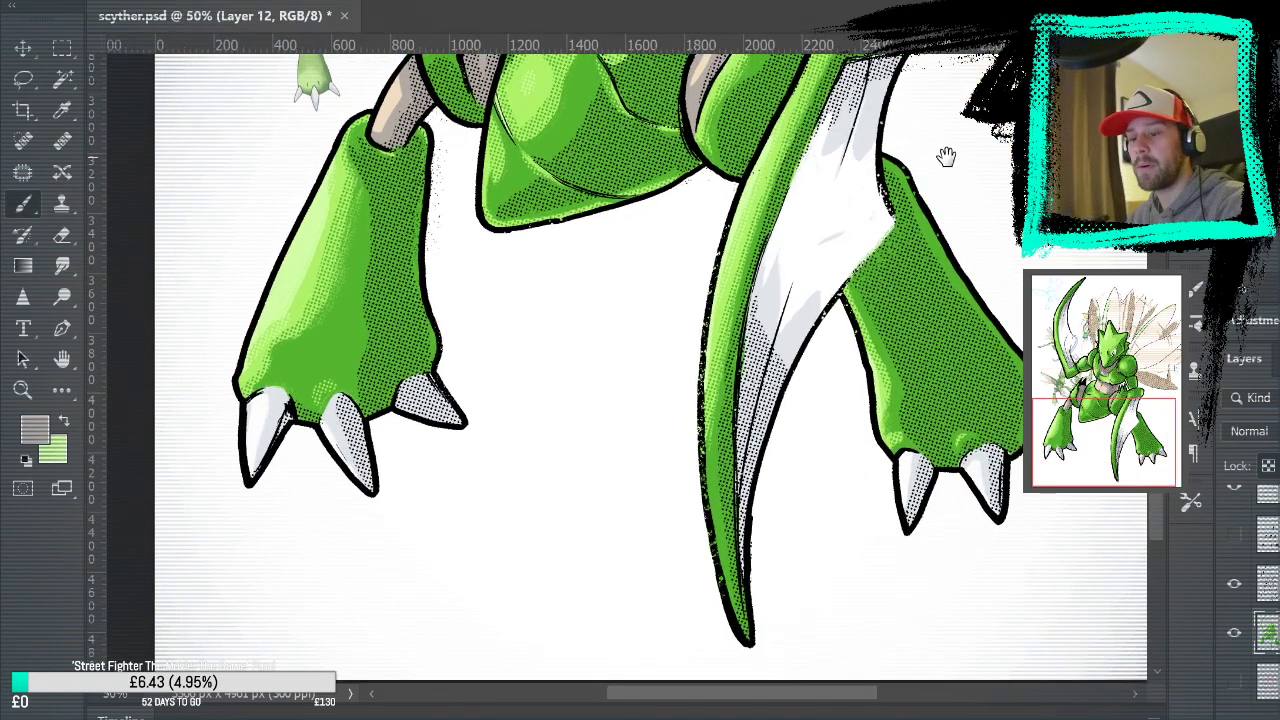
{"action": "left_click_drag", "start_coordinate": [947, 160], "coordinate": [927, 527]}
{"action": "left_click_drag", "start_coordinate": [890, 232], "coordinate": [935, 438]}
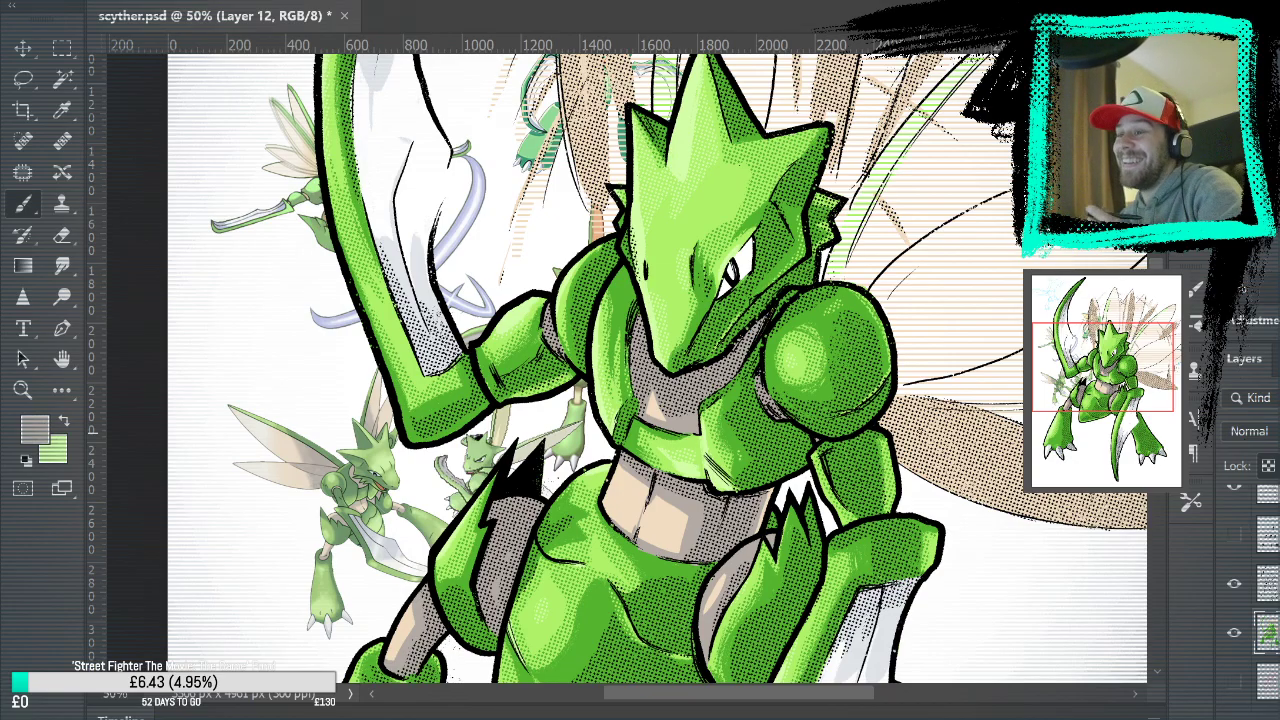
{"action": "left_click_drag", "start_coordinate": [843, 249], "coordinate": [674, 269]}
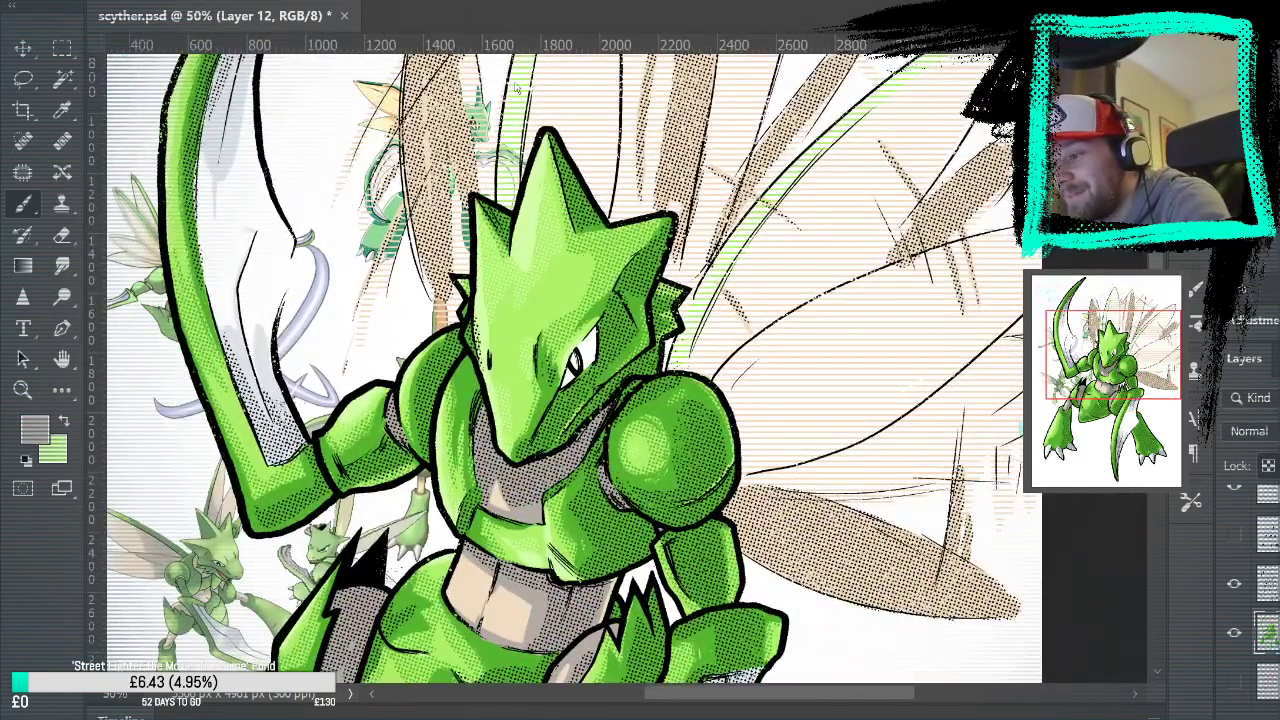
{"action": "key", "text": "ctrl+0"}
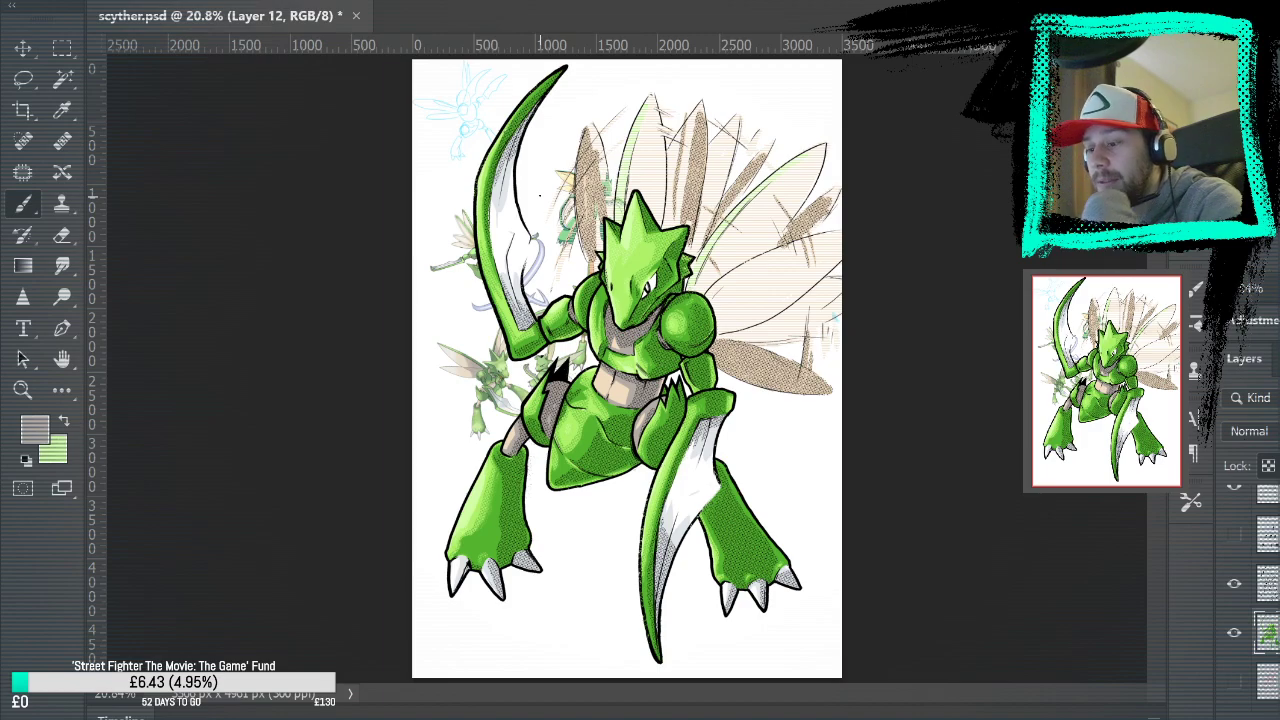
{"action": "key", "text": "i"}
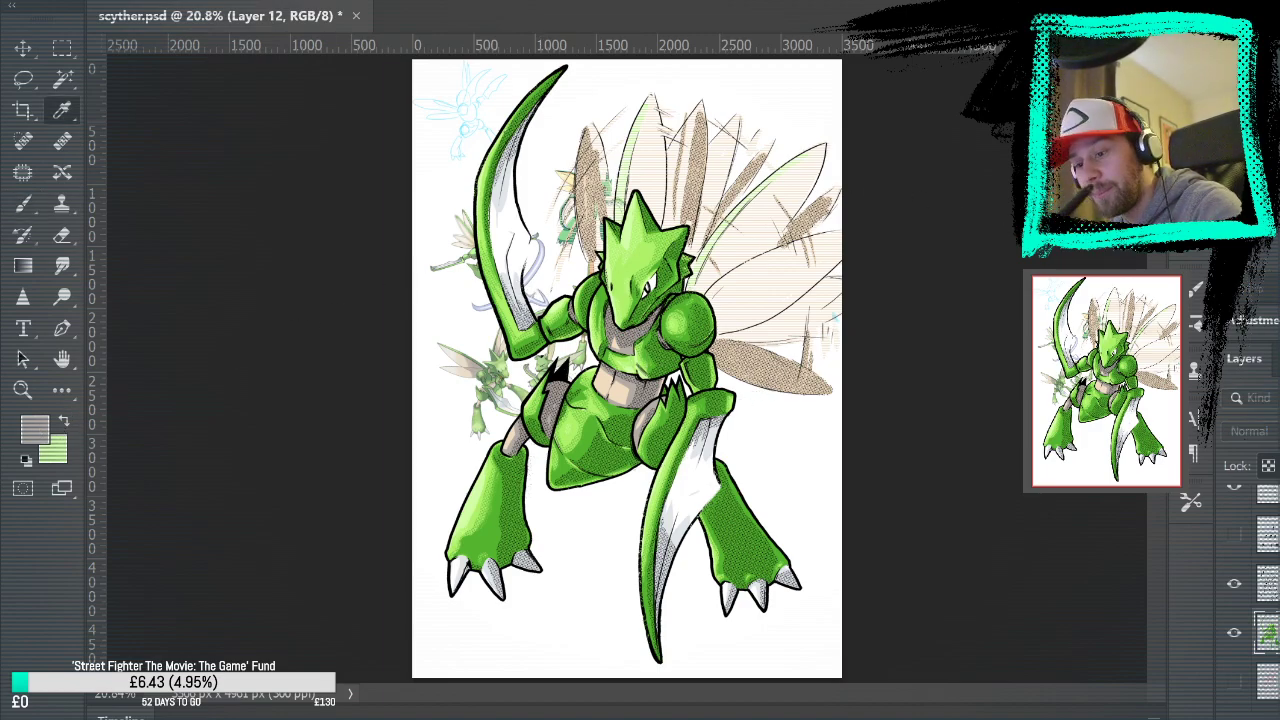
{"action": "key", "text": "b"}
{"action": "left_click", "coordinate": [62, 390]}
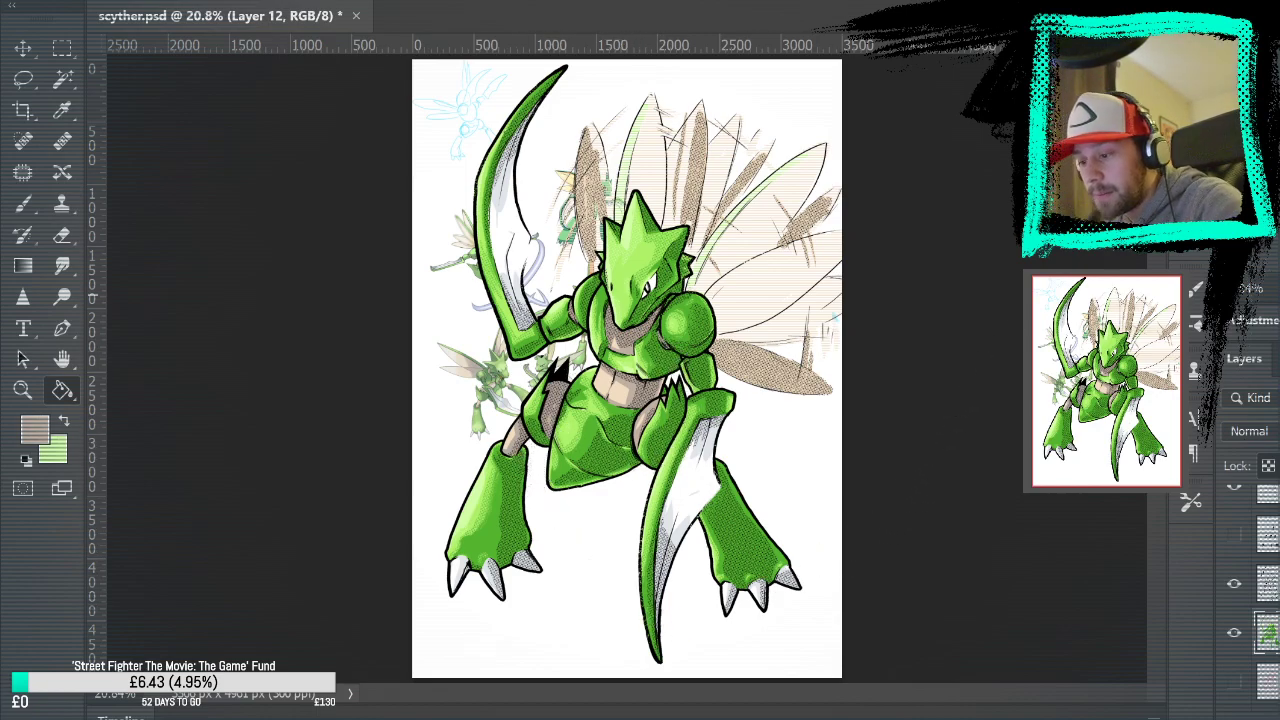
Toggle the visibility of the line-art and halftone layers to examine the flat colours beneath them
{"action": "left_click", "coordinate": [1236, 587]}
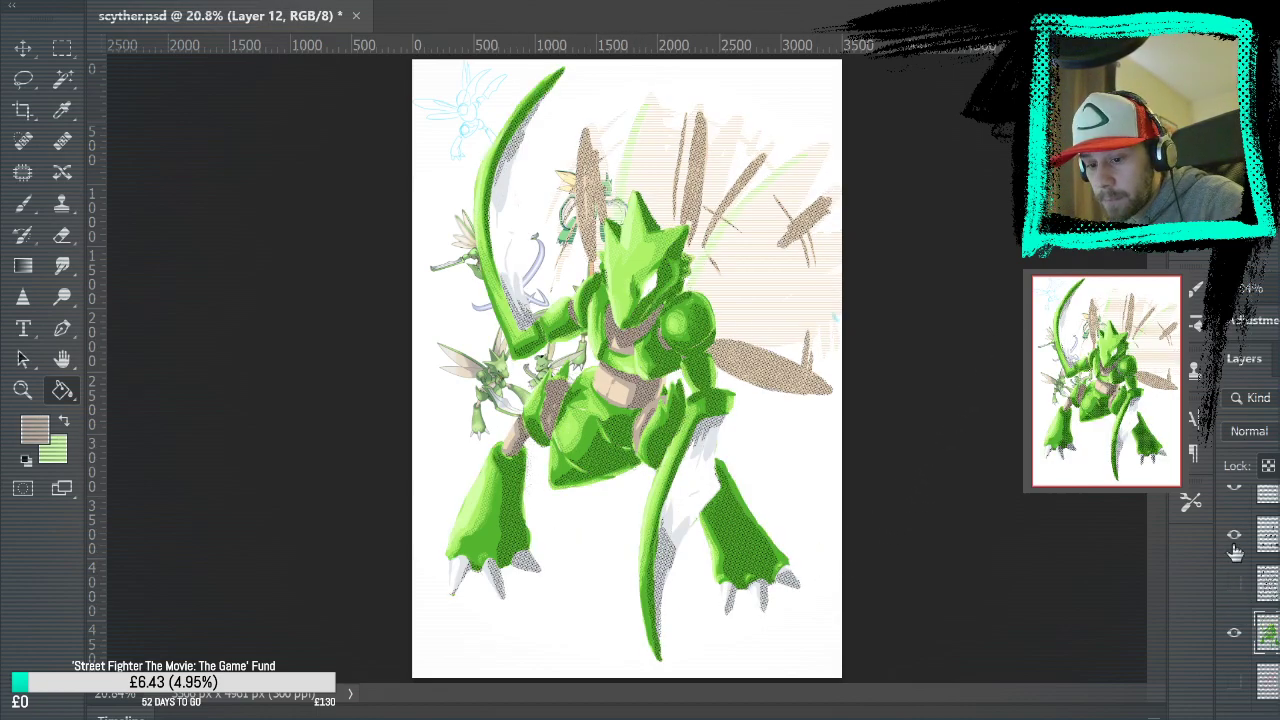
{"action": "left_click", "coordinate": [1235, 582]}
{"action": "left_click", "coordinate": [1238, 538]}
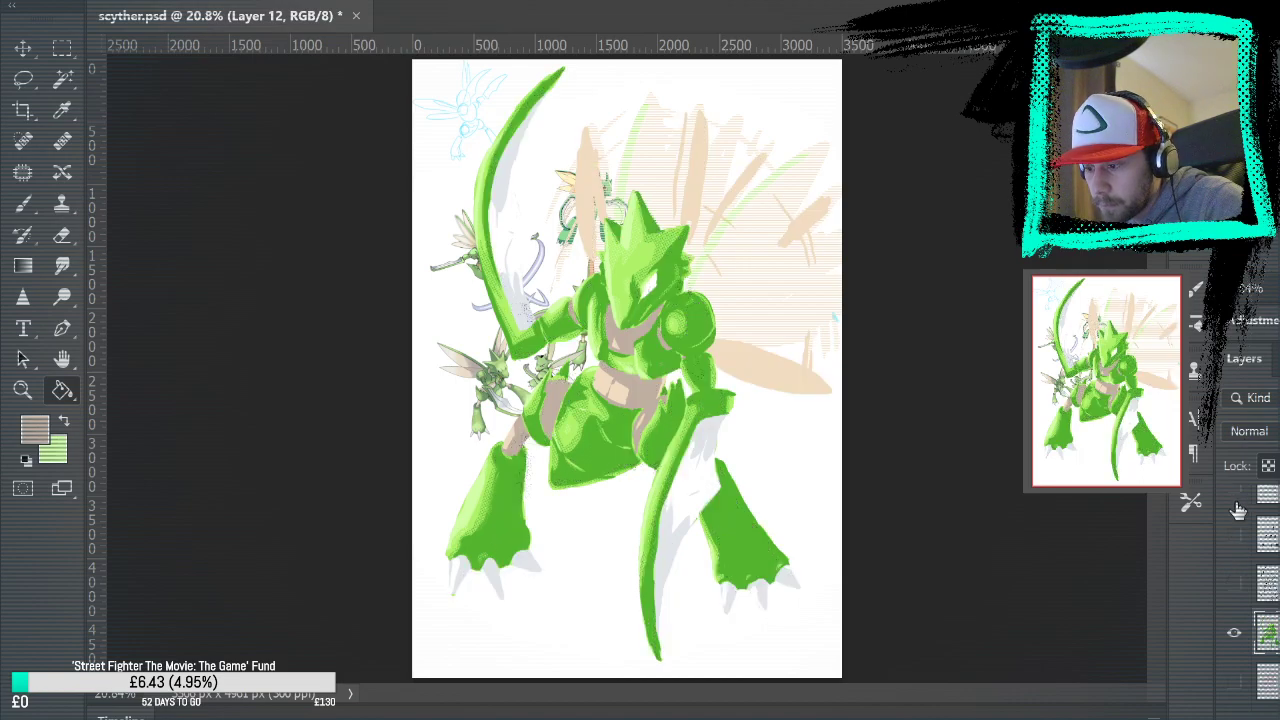
{"action": "left_click", "coordinate": [1236, 583]}
{"action": "left_click", "coordinate": [1236, 487]}
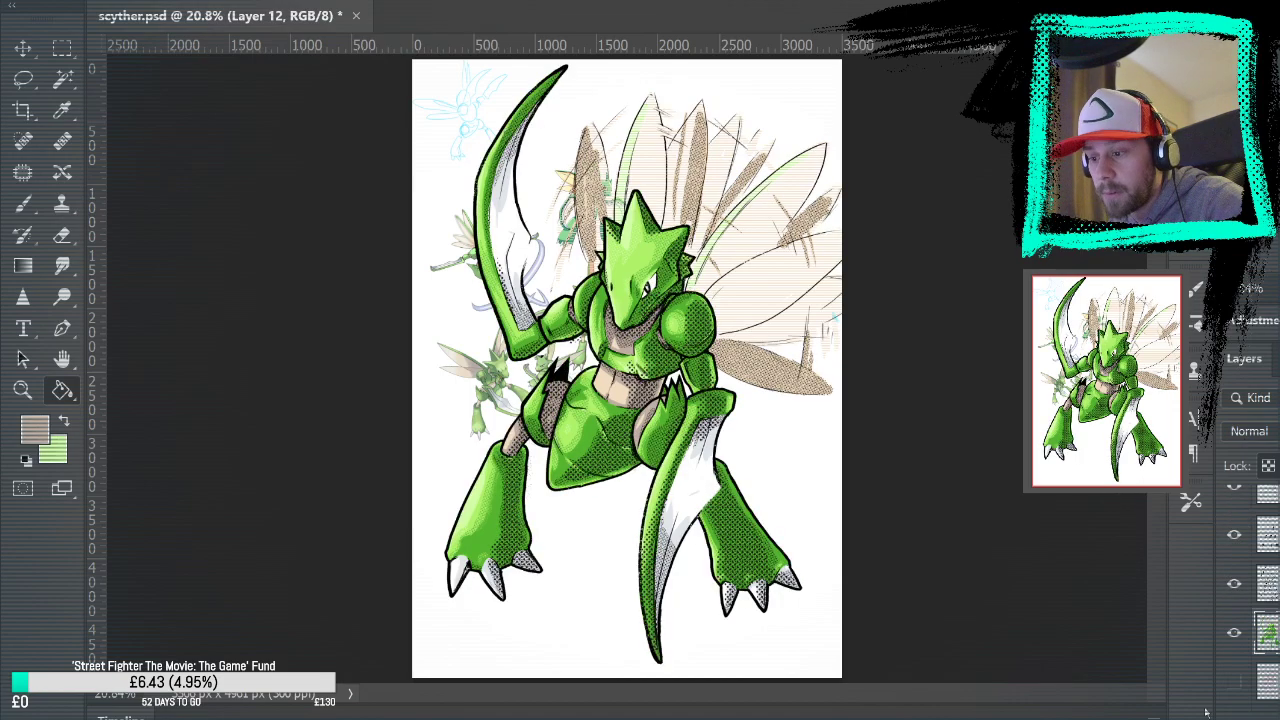
{"action": "left_click", "coordinate": [1236, 545]}
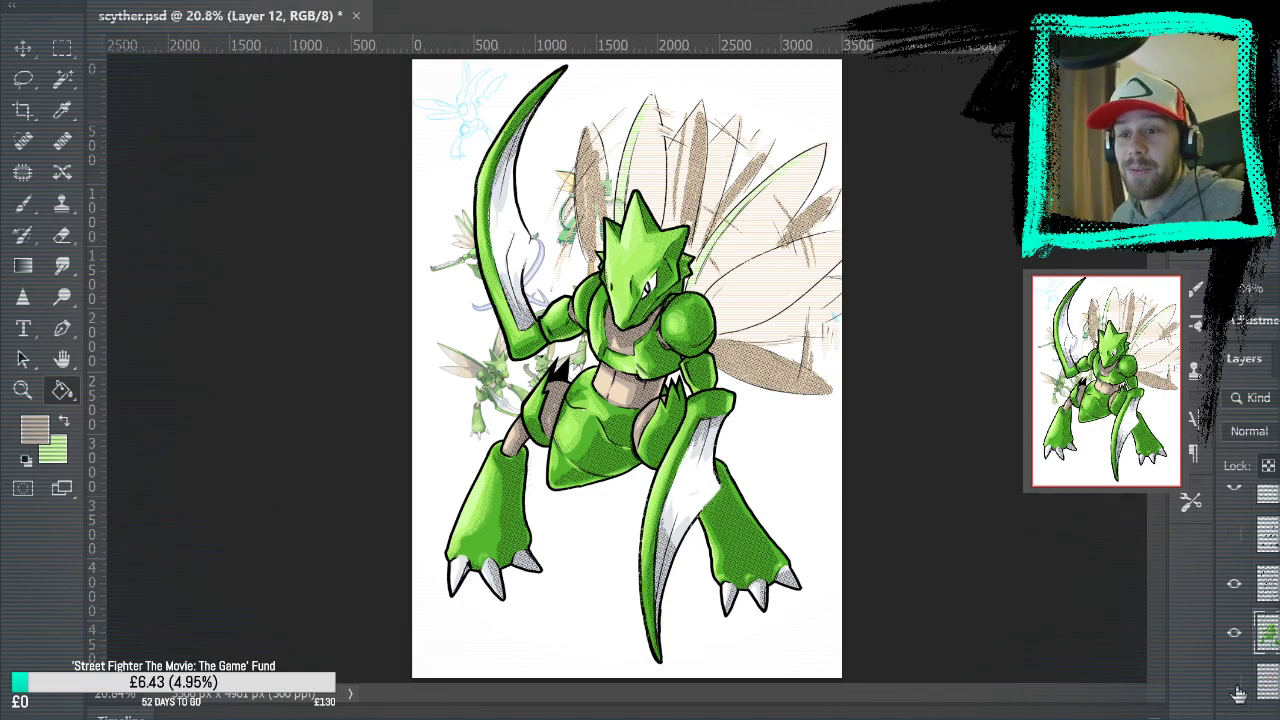
Hide the layer with the Scyther reference pictures behind the illustration
{"action": "scroll", "coordinate": [1250, 600], "scroll_direction": "down", "scroll_amount": 1}
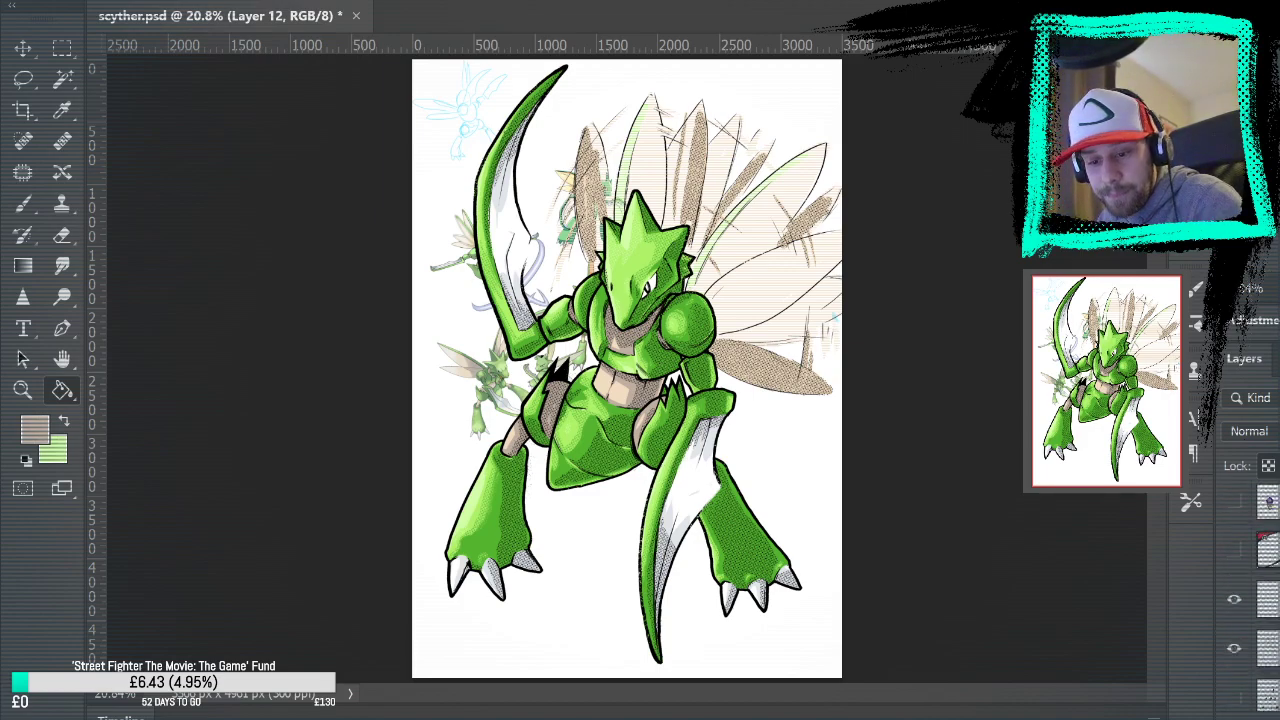
{"action": "scroll", "coordinate": [1232, 664], "scroll_direction": "down", "scroll_amount": 2}
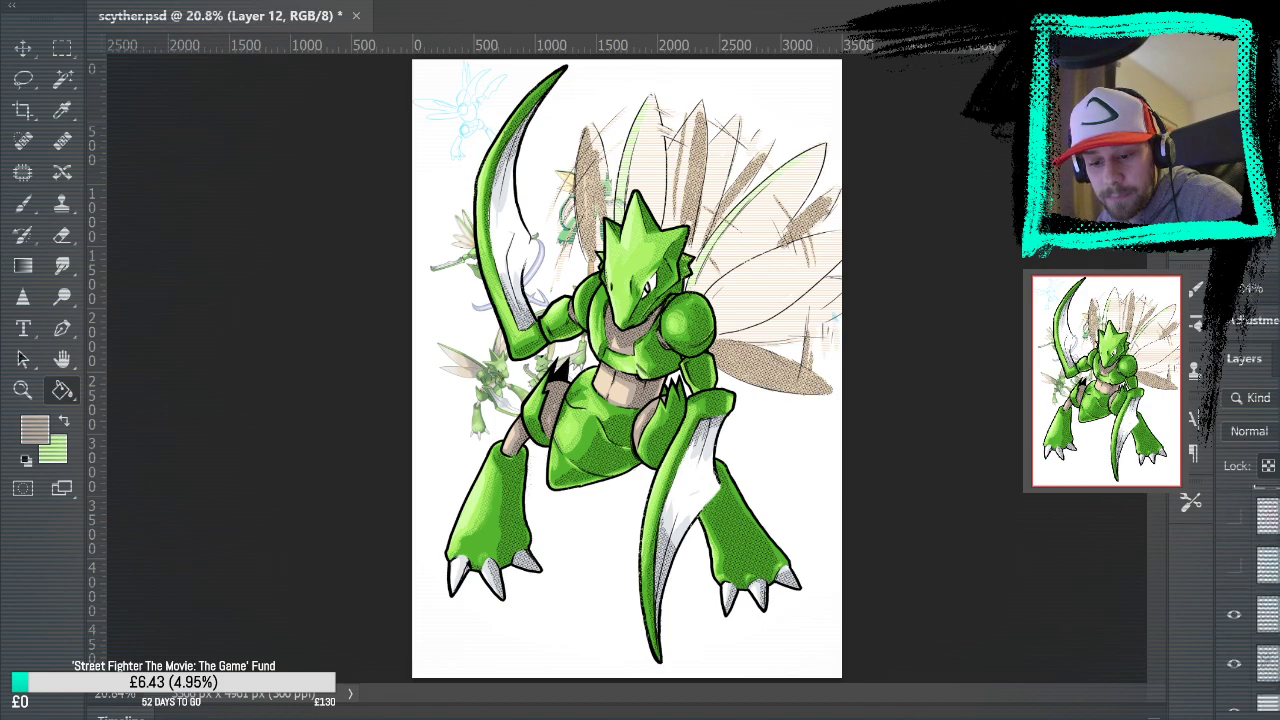
{"action": "left_click", "coordinate": [1232, 664]}
{"action": "scroll", "coordinate": [1232, 664], "scroll_direction": "up", "scroll_amount": 4}
{"action": "scroll", "coordinate": [1250, 600], "scroll_direction": "down", "scroll_amount": 1}
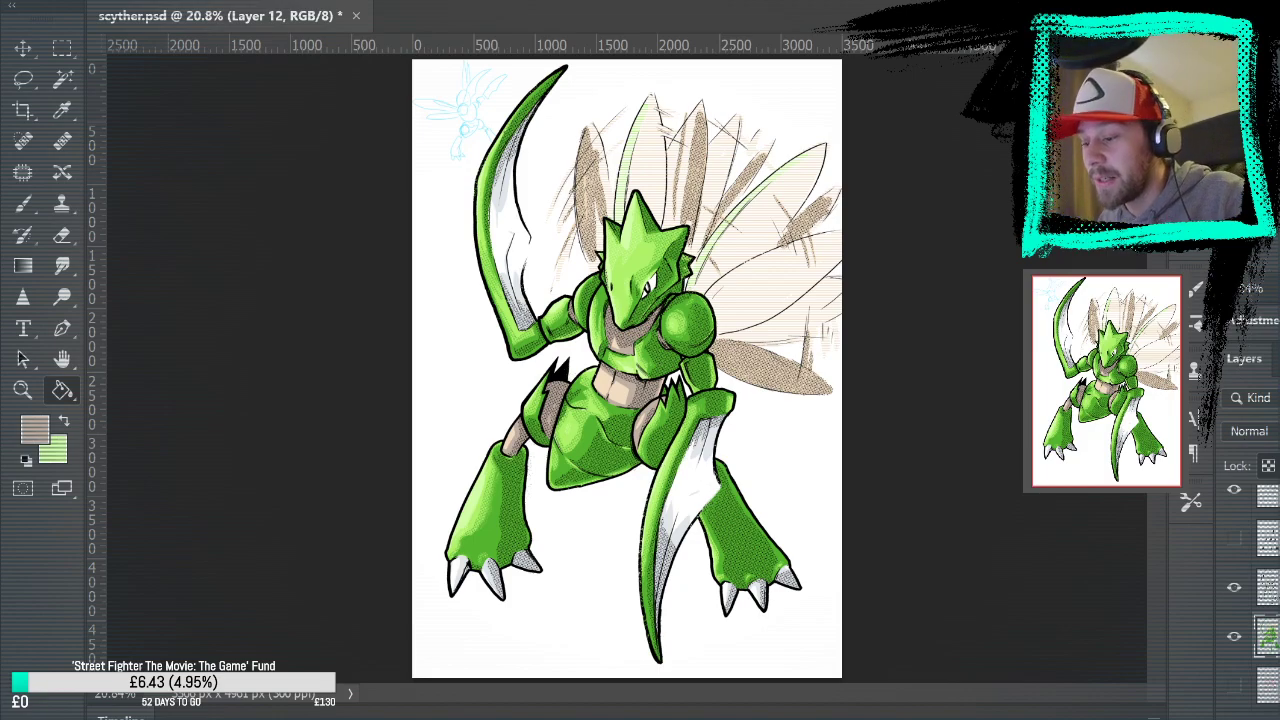
Toggle the red frame layer's visibility to check it against the illustration
{"action": "scroll", "coordinate": [1250, 600], "scroll_direction": "up", "scroll_amount": 1}
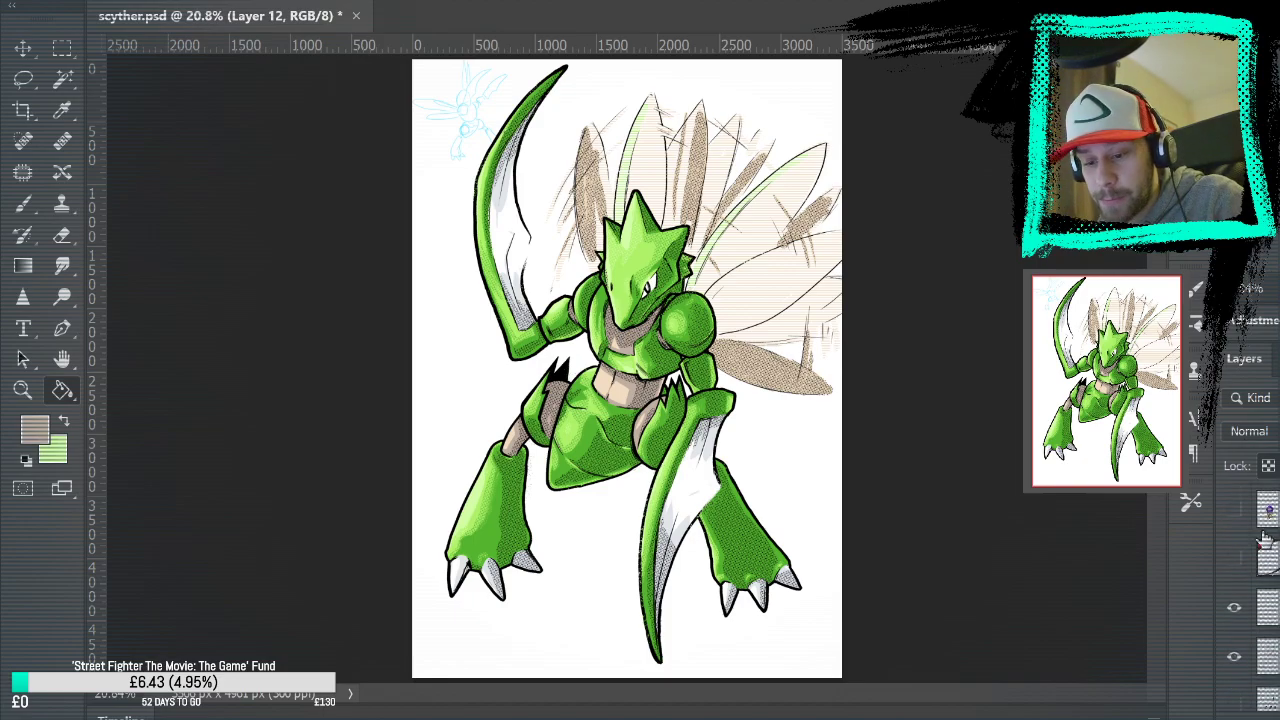
{"action": "left_click", "coordinate": [1234, 560]}
{"action": "left_click", "coordinate": [1234, 558]}
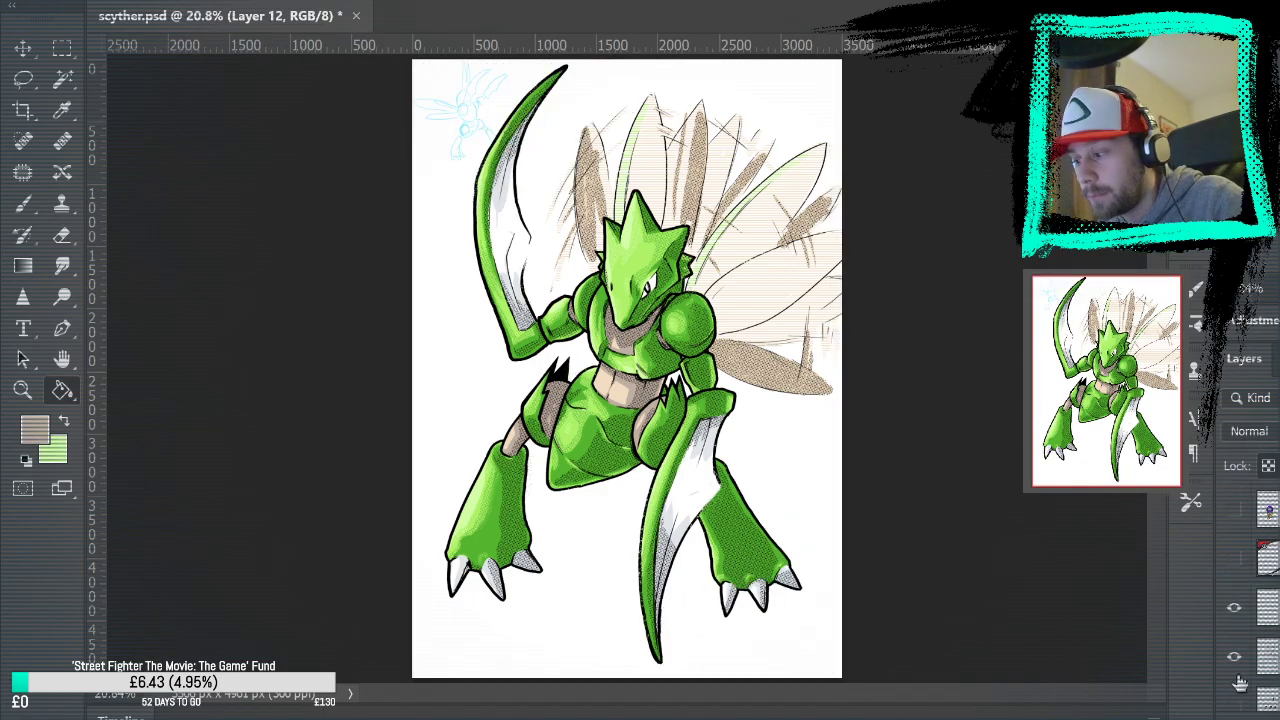
Brush a beige mid-tone between the highlights and grey-brown shadows on the midriff
{"action": "key", "text": "z"}
{"action": "left_click_drag", "start_coordinate": [633, 386], "coordinate": [700, 579]}
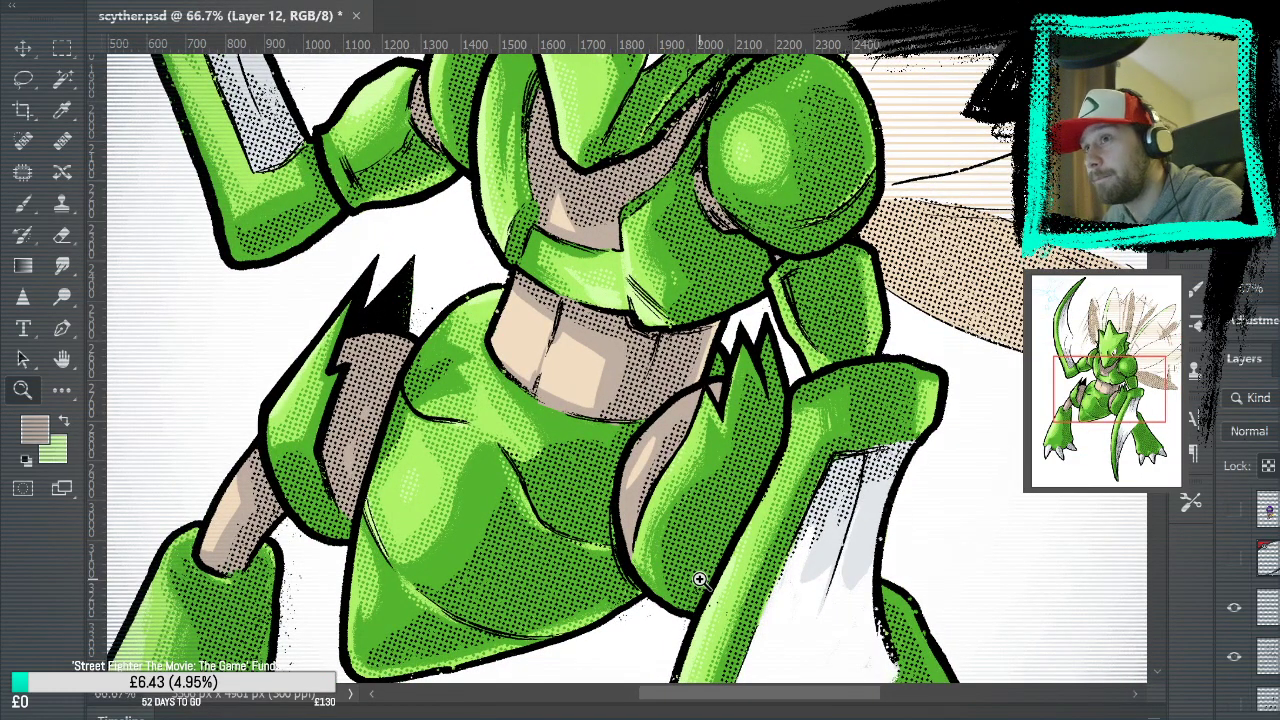
{"action": "key", "text": "b"}
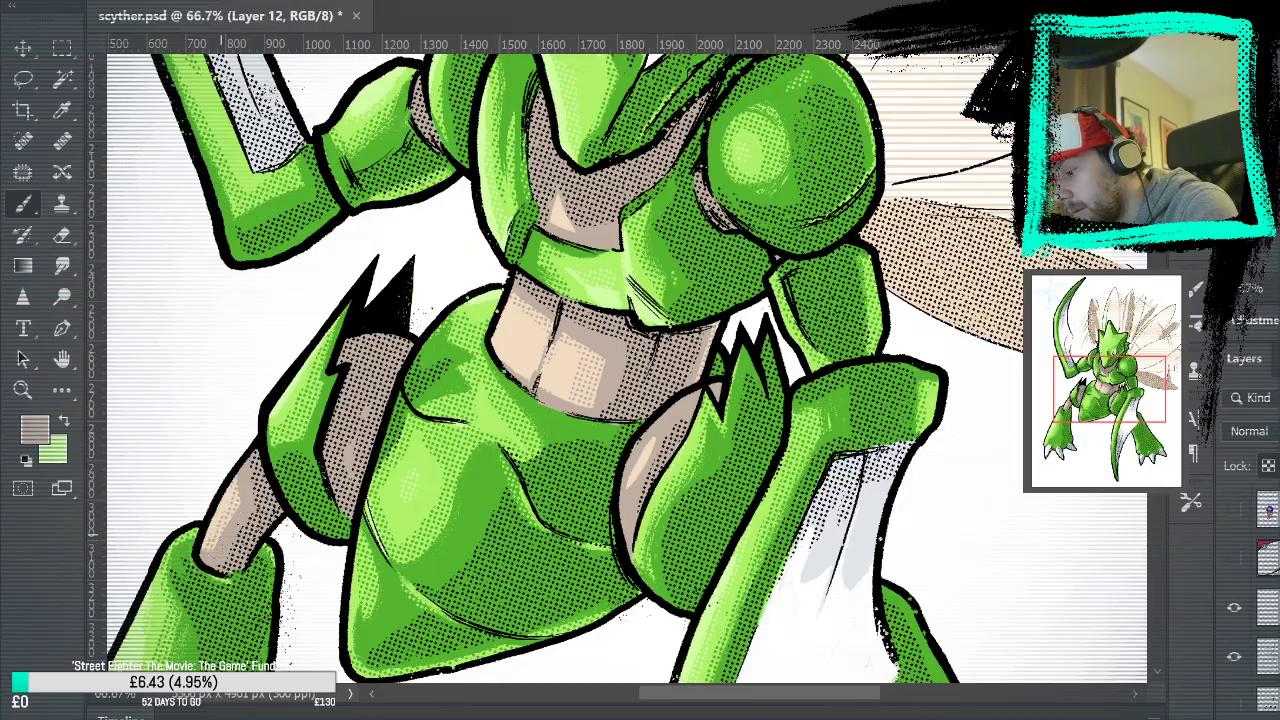
{"action": "left_click_drag", "start_coordinate": [645, 598], "coordinate": [749, 577]}
{"action": "left_click_drag", "start_coordinate": [749, 375], "coordinate": [620, 280]}
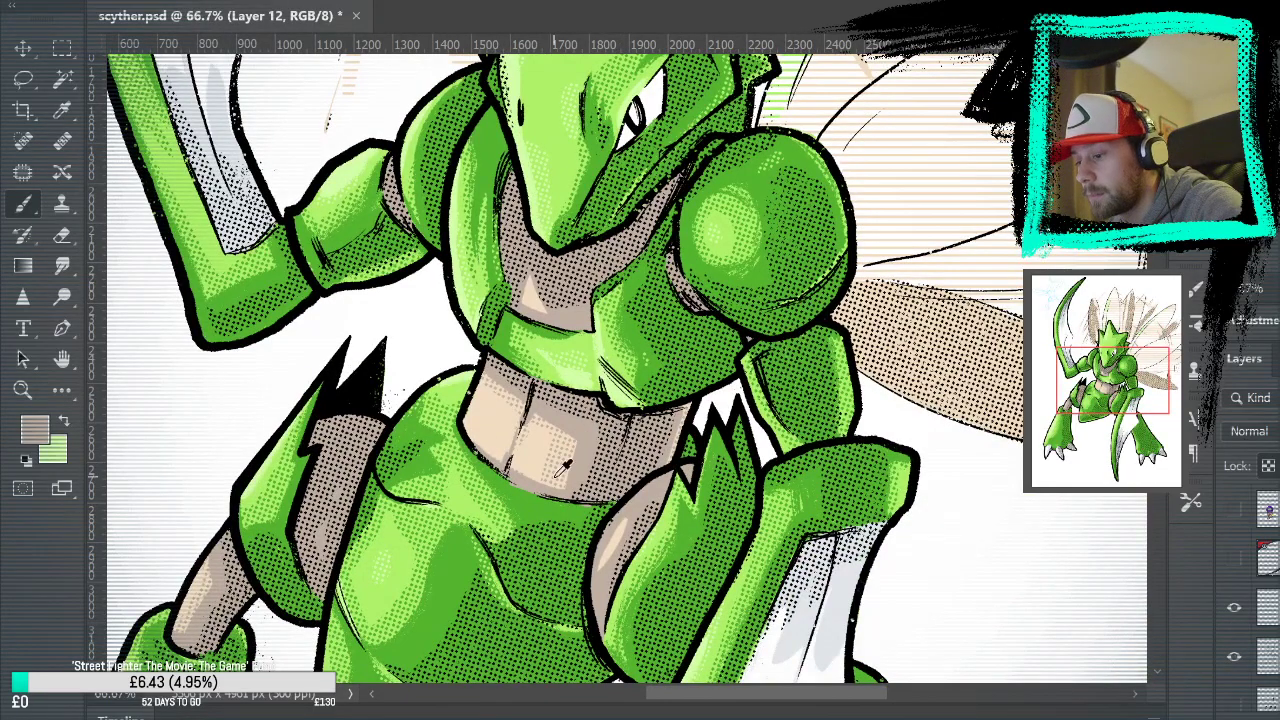
Sample the beige mid-tone from the midriff and brush it along the shadow edge of the beige chest
{"action": "left_click", "coordinate": [560, 462], "text": "alt"}
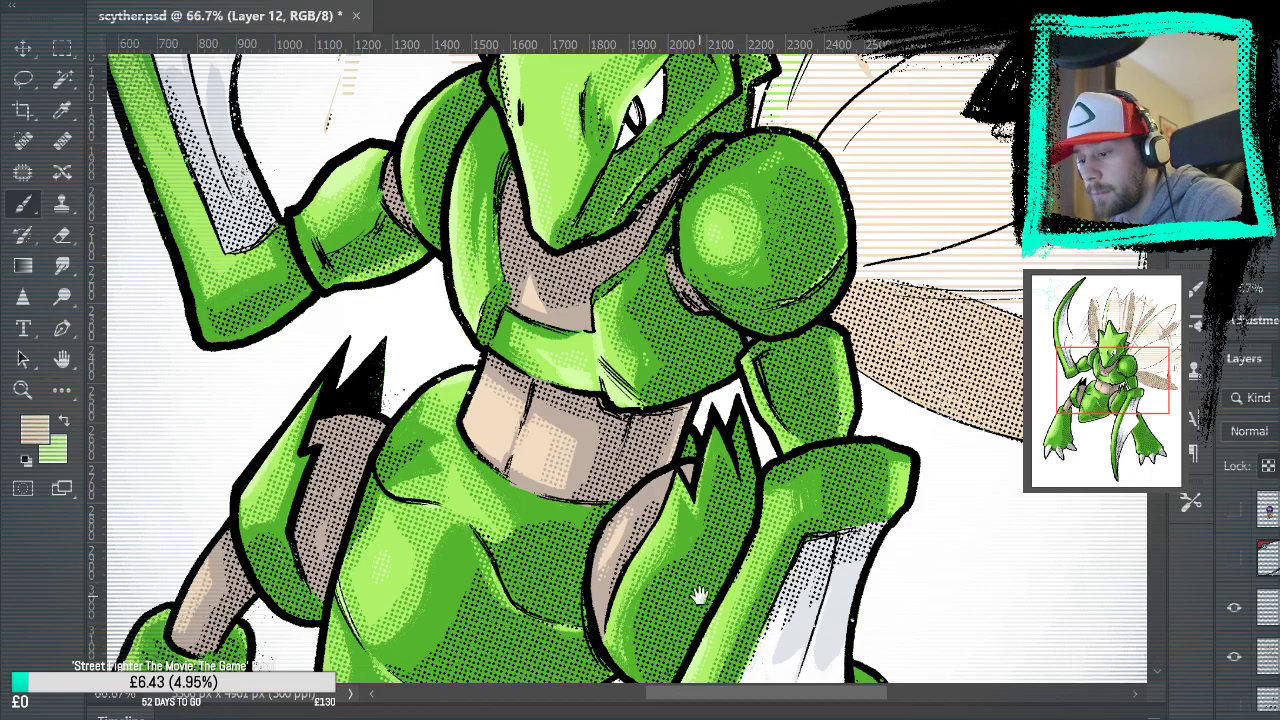
{"action": "left_click_drag", "start_coordinate": [777, 443], "coordinate": [916, 242]}
{"action": "mouse_move", "coordinate": [614, 476]}
{"action": "left_mouse_down"}
{"action": "mouse_move", "coordinate": [631, 203]}
{"action": "mouse_move", "coordinate": [876, 572]}
{"action": "mouse_move", "coordinate": [834, 377]}
{"action": "mouse_move", "coordinate": [820, 400]}
{"action": "left_mouse_up"}
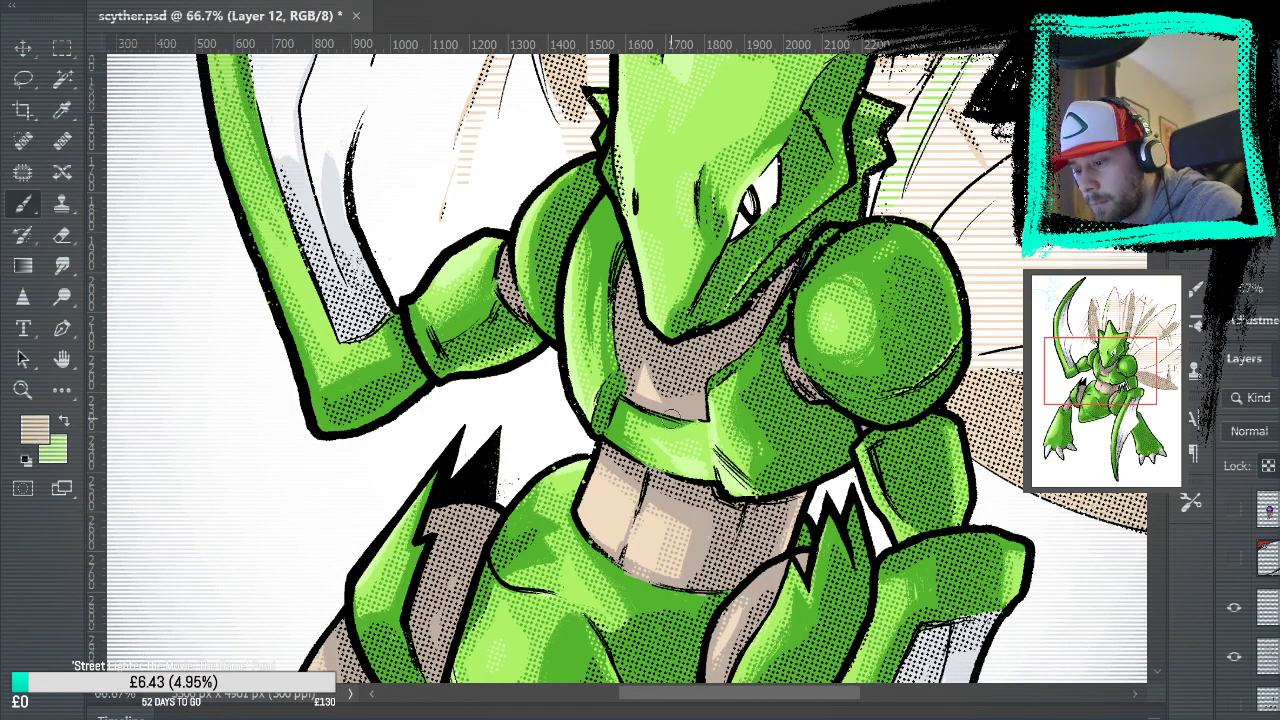
{"action": "left_click_drag", "start_coordinate": [803, 345], "coordinate": [745, 423]}
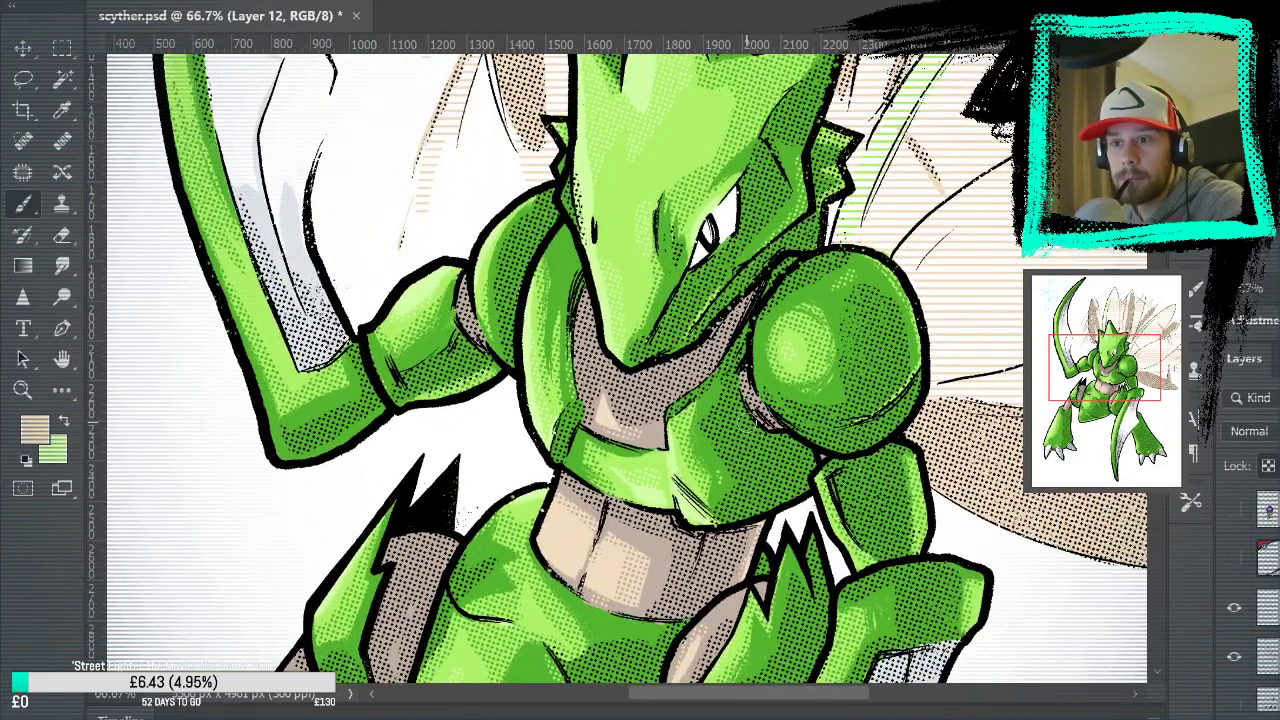
Examine the shading on the head, scythes, torso and midriff, both close up and with the whole illustration in view
{"action": "left_click_drag", "start_coordinate": [809, 326], "coordinate": [760, 491]}
{"action": "left_click_drag", "start_coordinate": [863, 280], "coordinate": [939, 462]}
{"action": "left_click_drag", "start_coordinate": [903, 258], "coordinate": [846, 620]}
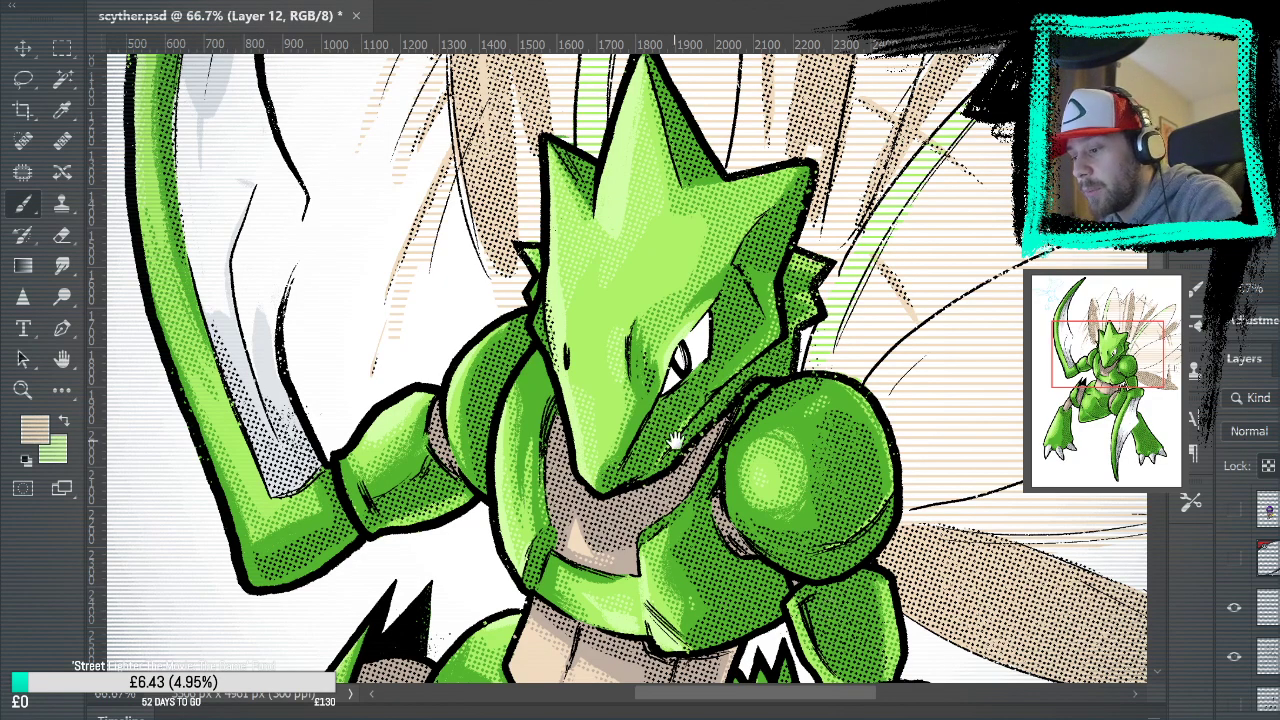
{"action": "scroll", "coordinate": [640, 370], "scroll_direction": "down", "scroll_amount": 5}
{"action": "scroll", "coordinate": [640, 370], "scroll_direction": "up", "scroll_amount": 7}
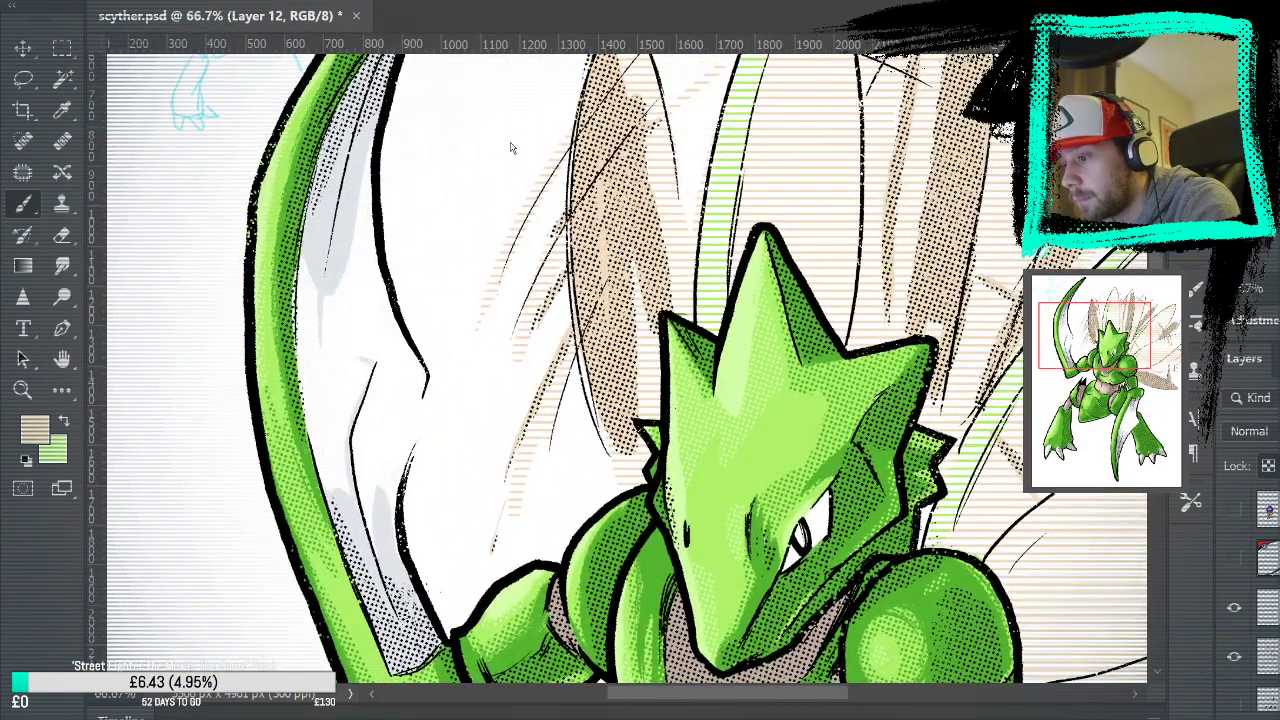
{"action": "key", "text": "ctrl+0"}
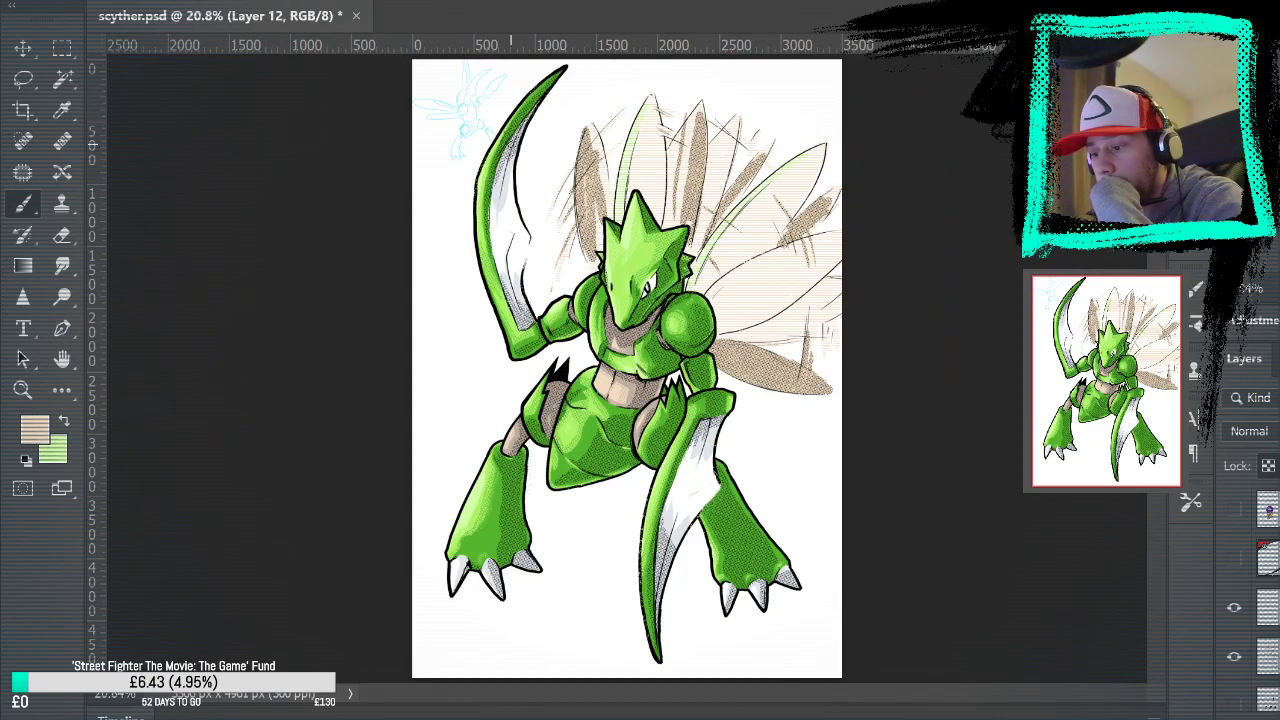
{"action": "key", "text": "z"}
{"action": "left_click", "coordinate": [676, 376]}
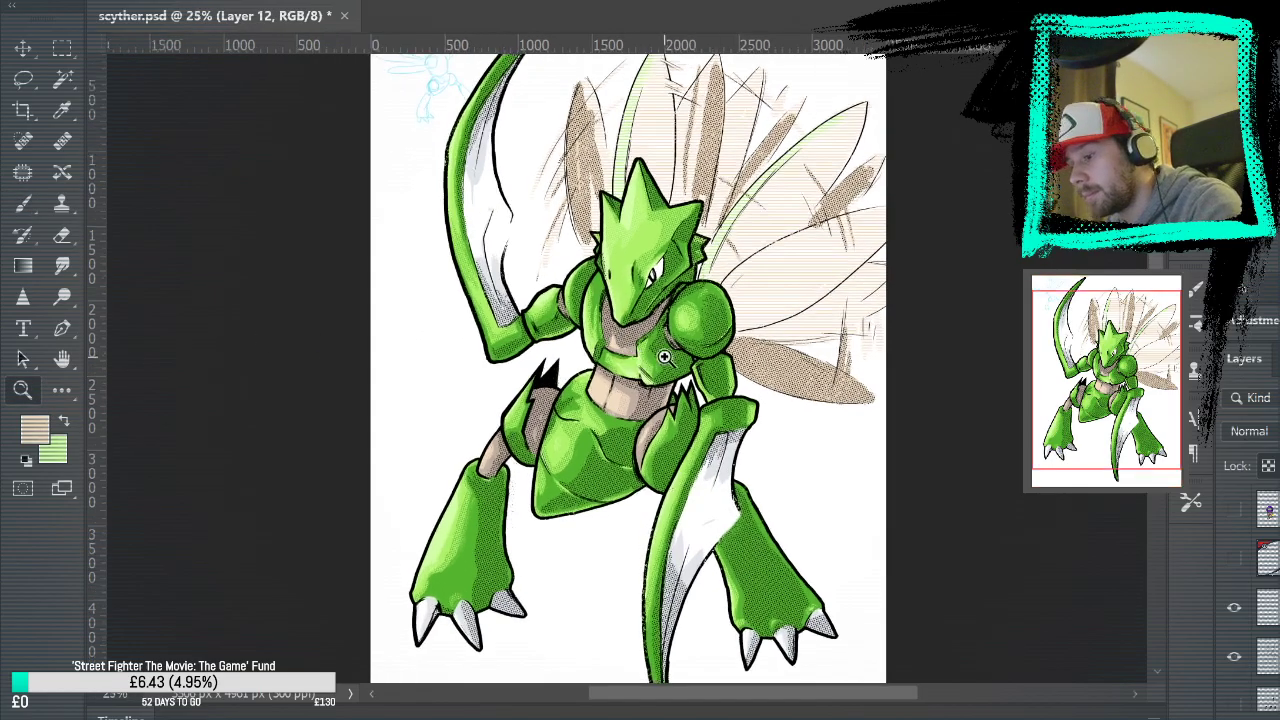
{"action": "left_click", "coordinate": [676, 376]}
{"action": "left_click", "coordinate": [676, 376]}
{"action": "key", "text": "b"}
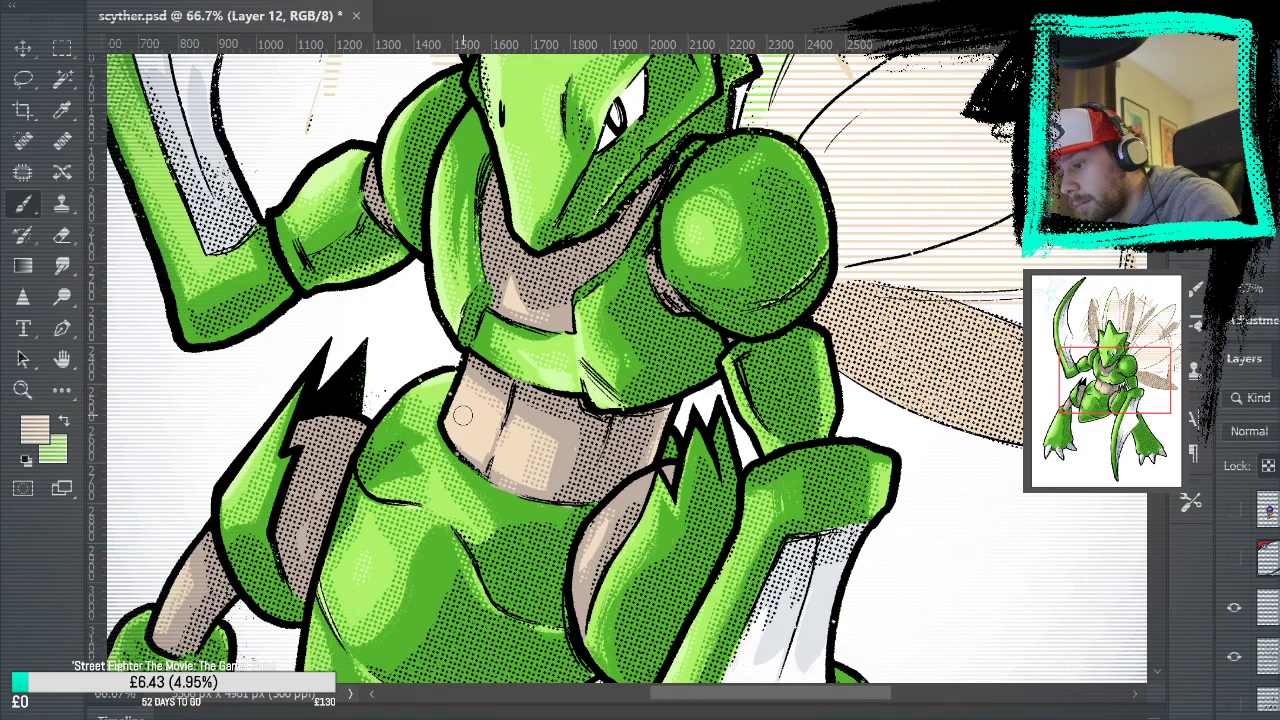
{"action": "left_click_drag", "start_coordinate": [503, 445], "coordinate": [494, 248]}
{"action": "mouse_move", "coordinate": [1050, 453]}
{"action": "left_mouse_down"}
{"action": "mouse_move", "coordinate": [855, 385]}
{"action": "mouse_move", "coordinate": [804, 338]}
{"action": "mouse_move", "coordinate": [785, 480]}
{"action": "left_mouse_up"}
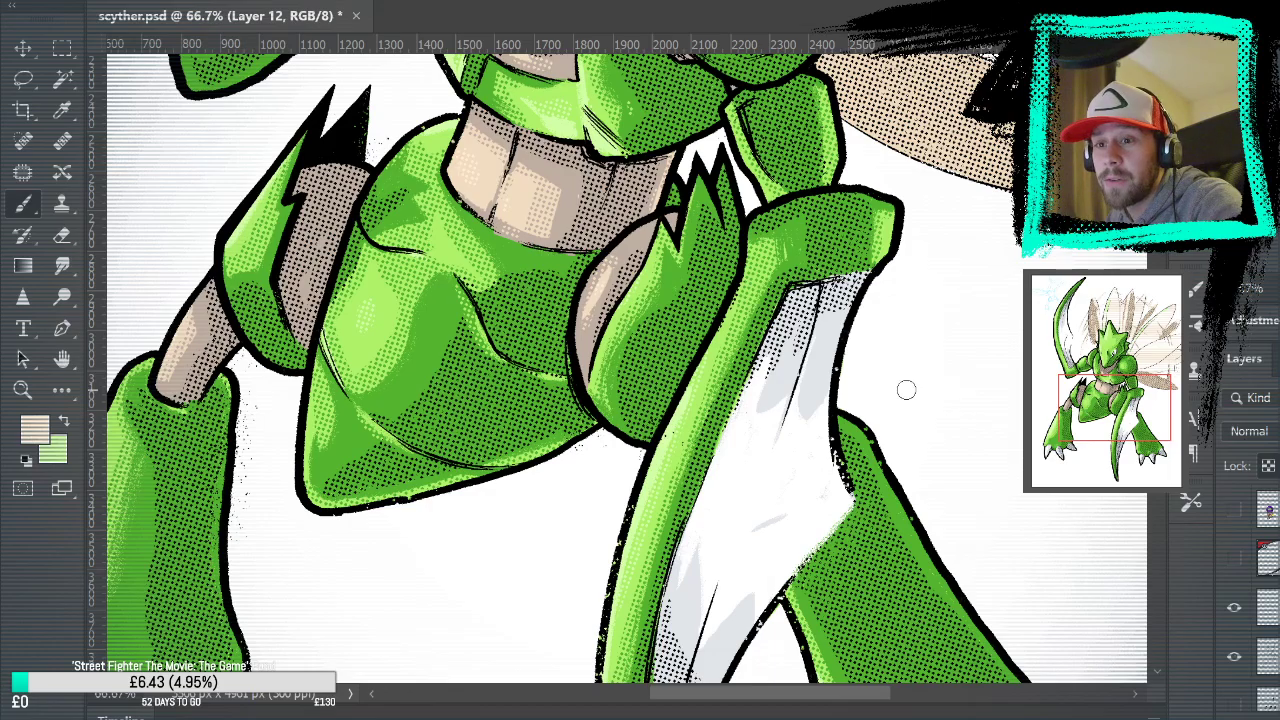
{"action": "left_click_drag", "start_coordinate": [806, 190], "coordinate": [883, 451]}
{"action": "left_click_drag", "start_coordinate": [843, 216], "coordinate": [749, 343]}
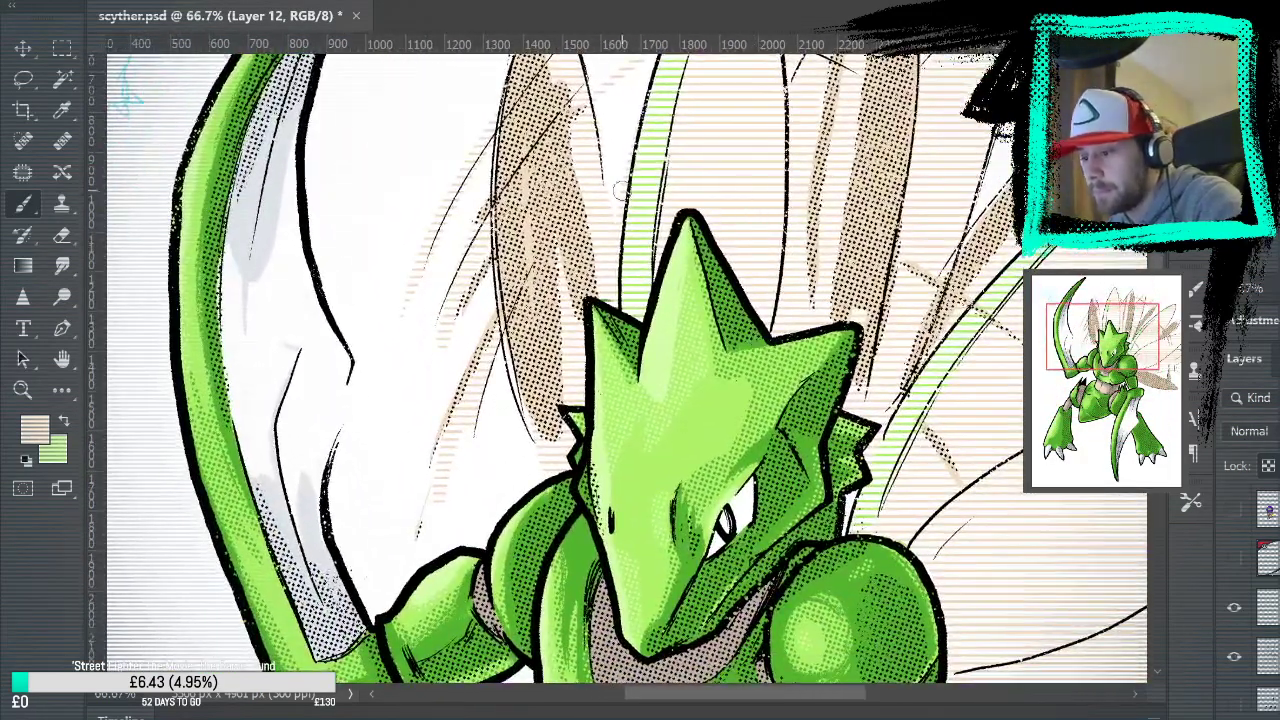
{"action": "left_click_drag", "start_coordinate": [806, 450], "coordinate": [773, 102]}
{"action": "left_click_drag", "start_coordinate": [880, 430], "coordinate": [805, 59]}
{"action": "key", "text": "ctrl+0"}
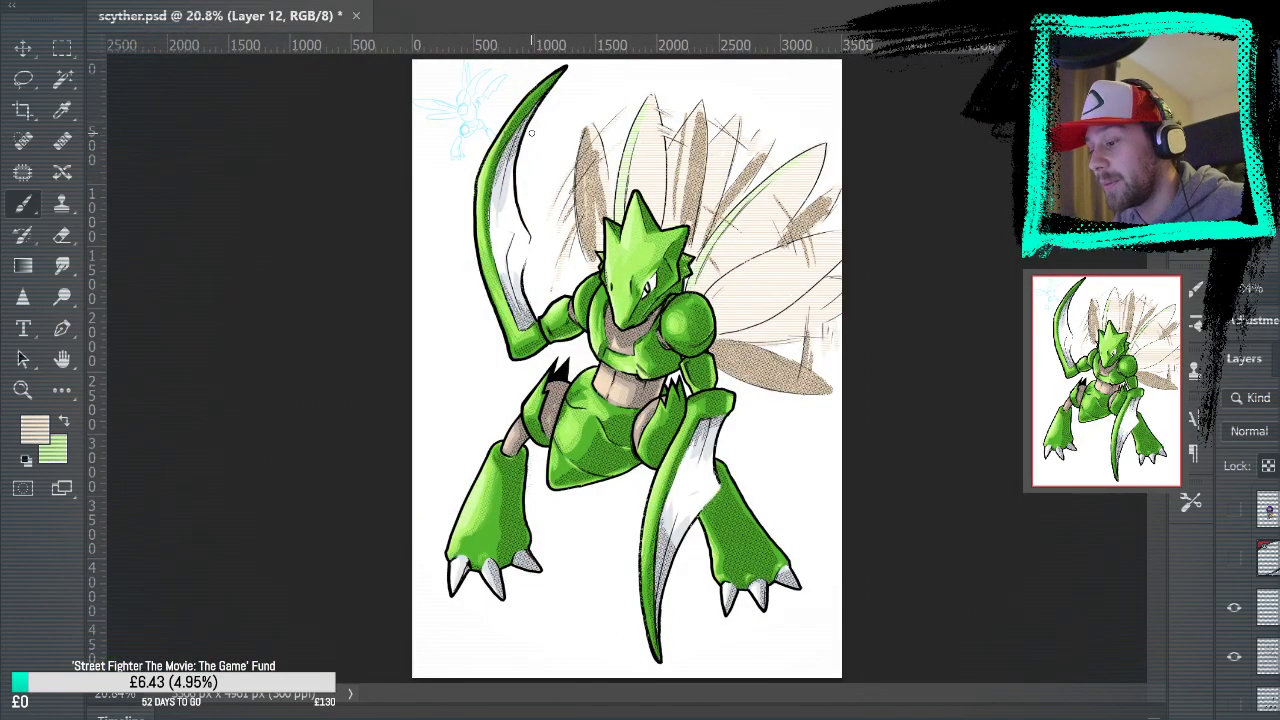
{"action": "key", "text": "z"}
{"action": "left_click_drag", "start_coordinate": [617, 376], "coordinate": [617, 376]}
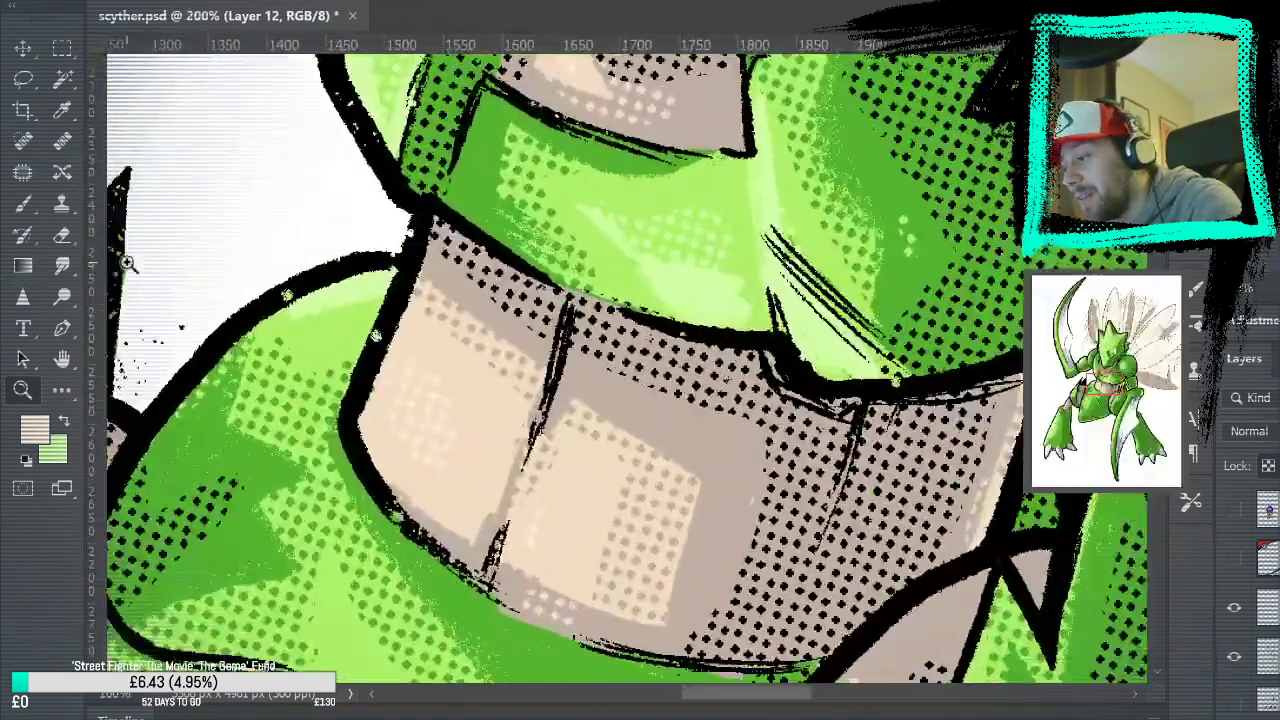
{"action": "key", "text": "b"}
{"action": "left_click_drag", "start_coordinate": [412, 225], "coordinate": [402, 255]}
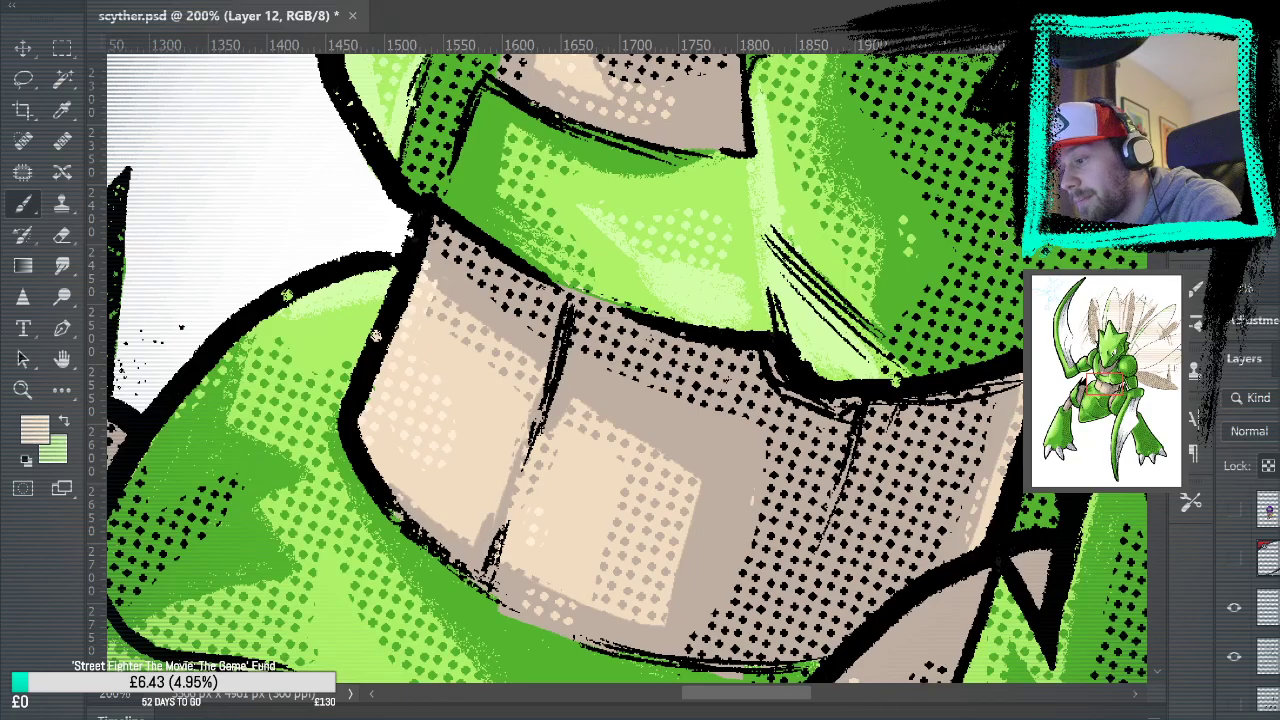
{"action": "key", "text": "ctrl+0"}
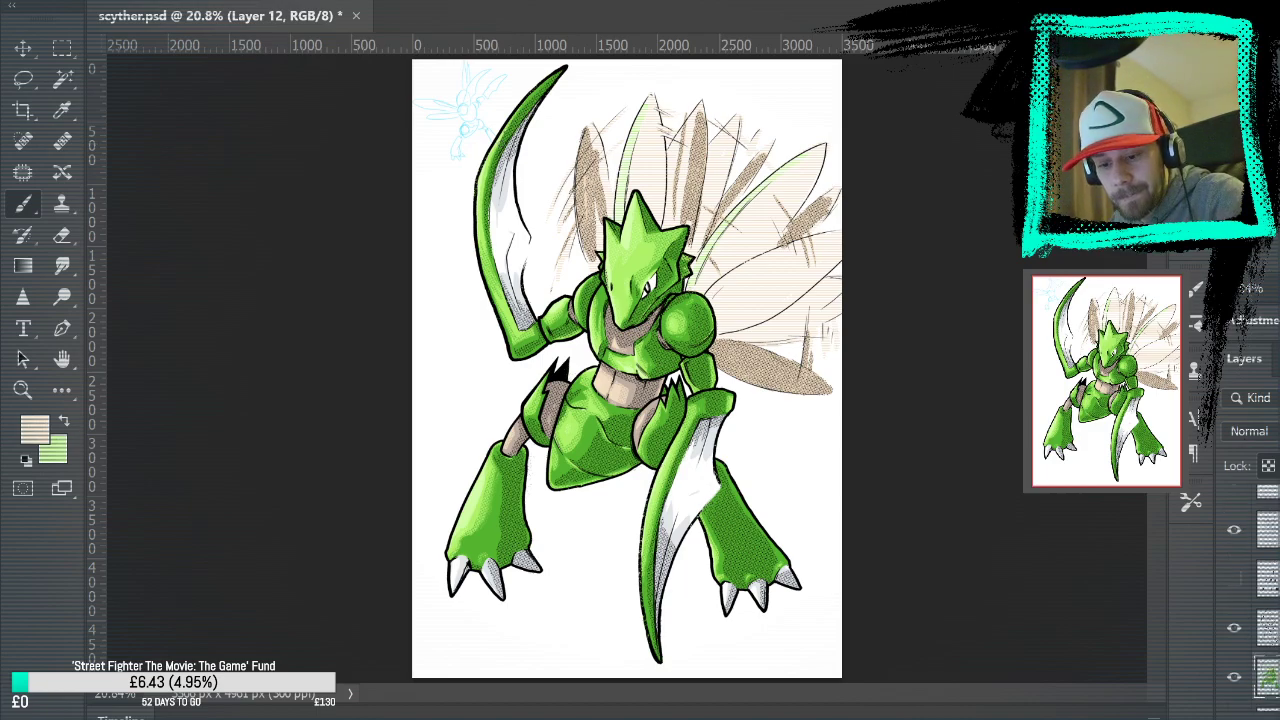
Hide the line art and halftone shadow layers to check the flat colours, and show them again with the coarser halftone layer
{"action": "left_click", "coordinate": [1233, 658]}
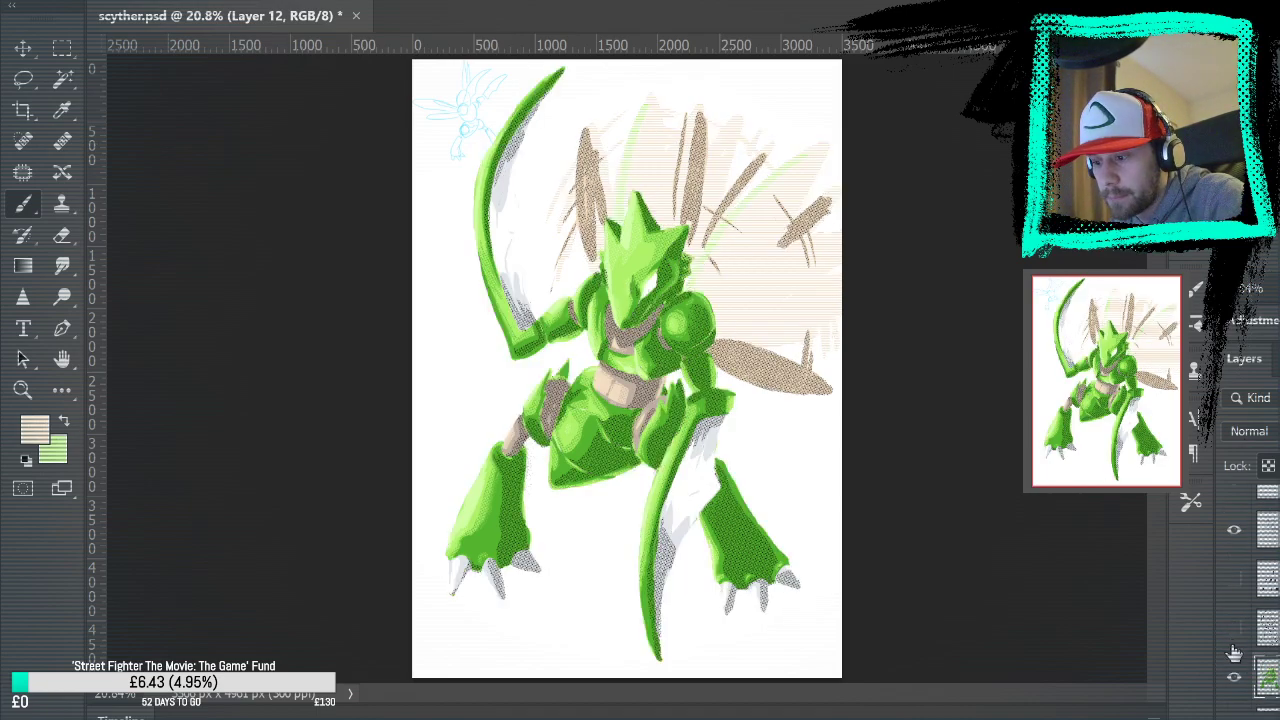
{"action": "left_click", "coordinate": [1234, 530]}
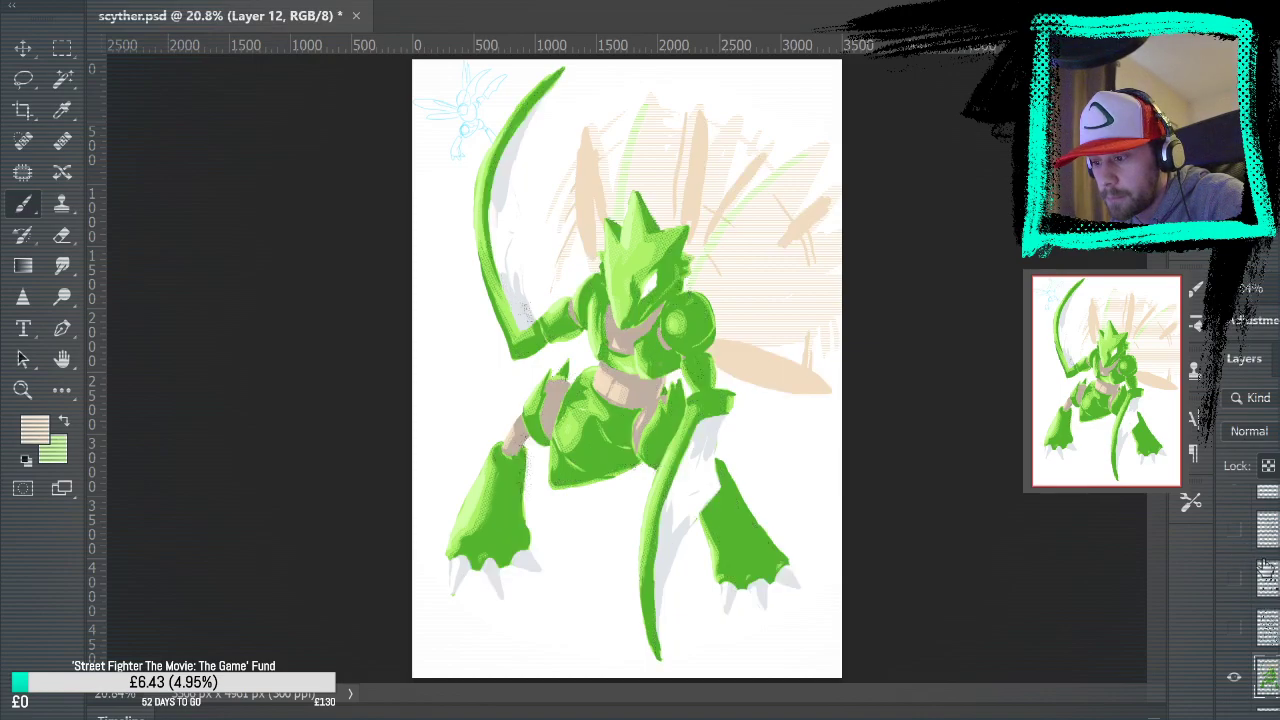
{"action": "left_click_drag", "start_coordinate": [1234, 530], "coordinate": [1240, 627]}
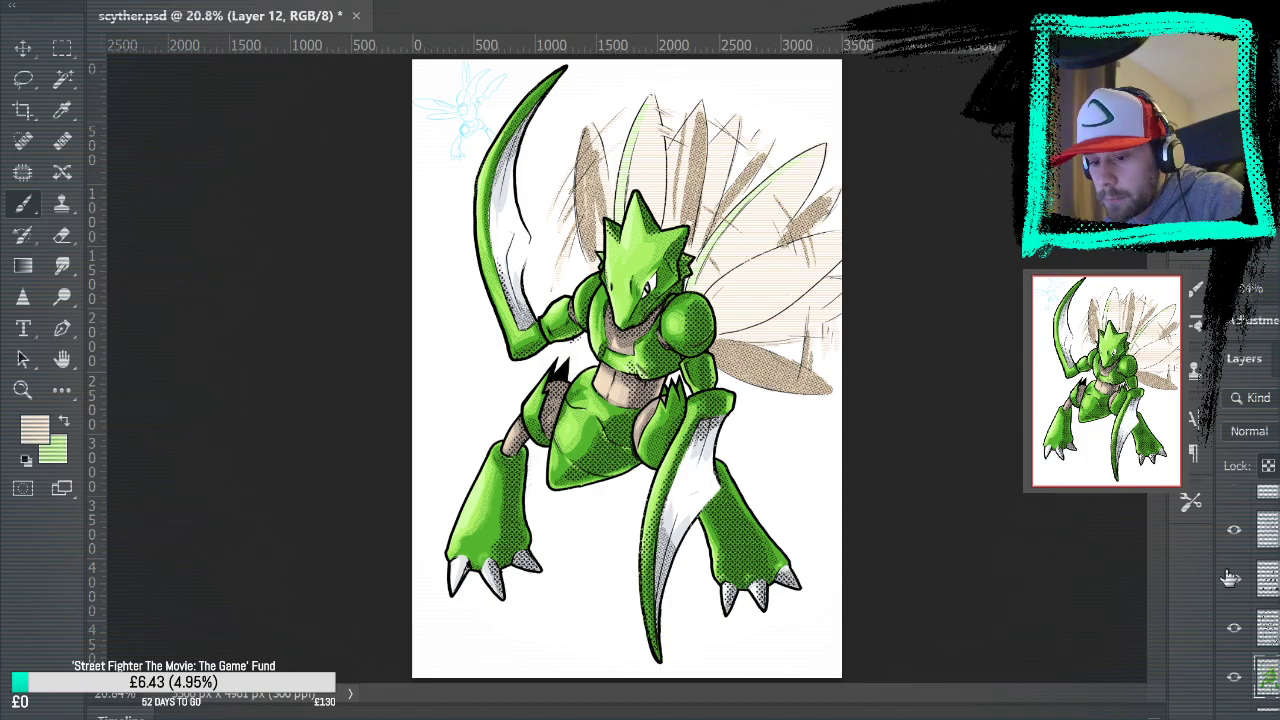
Toggle the coarser halftone shadow layer to compare it with the finer dots, and leave the coarser layer hidden
{"action": "left_click", "coordinate": [1232, 580]}
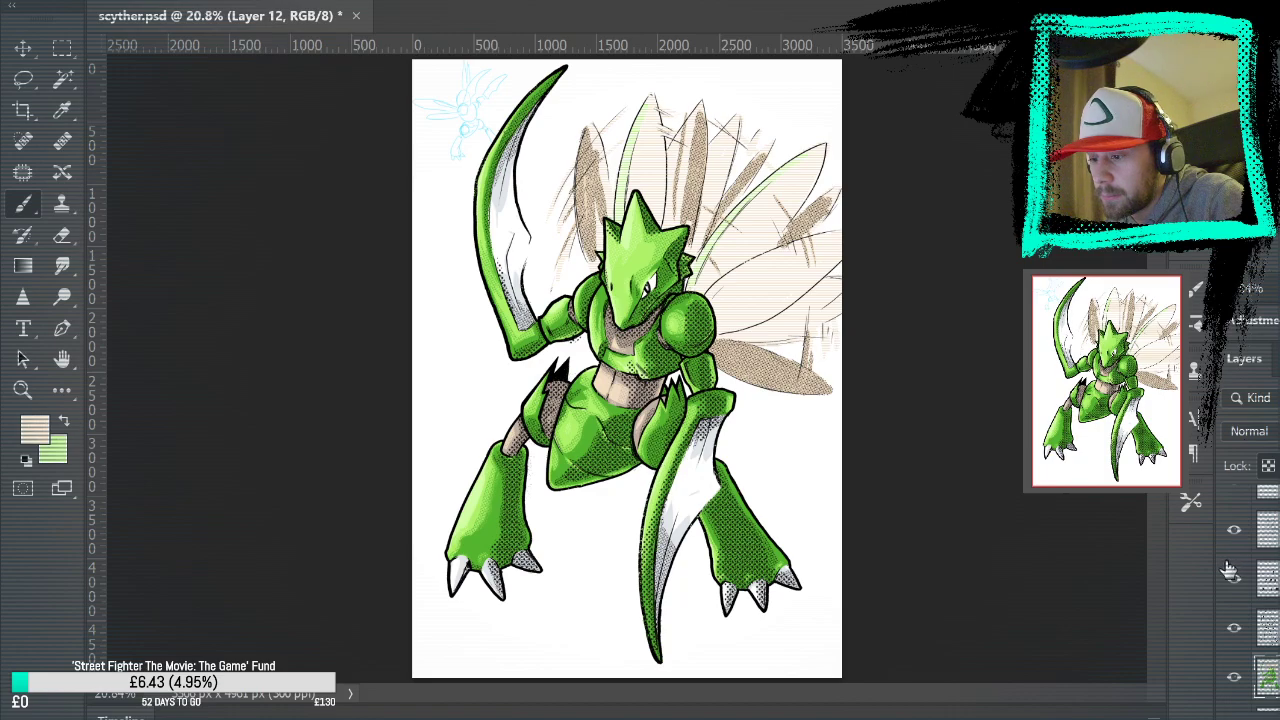
{"action": "left_click", "coordinate": [1234, 580]}
{"action": "left_click", "coordinate": [1234, 582]}
{"action": "left_click", "coordinate": [1238, 538]}
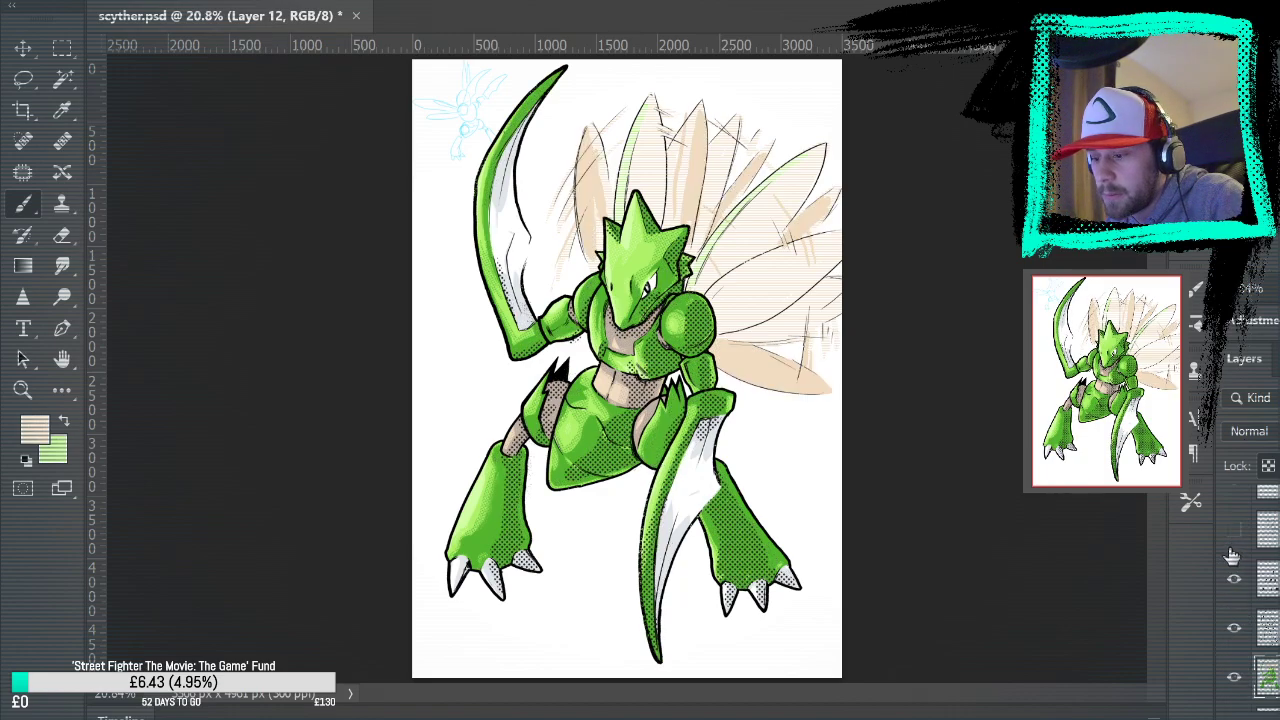
{"action": "left_click", "coordinate": [1234, 532]}
{"action": "left_click", "coordinate": [1230, 582]}
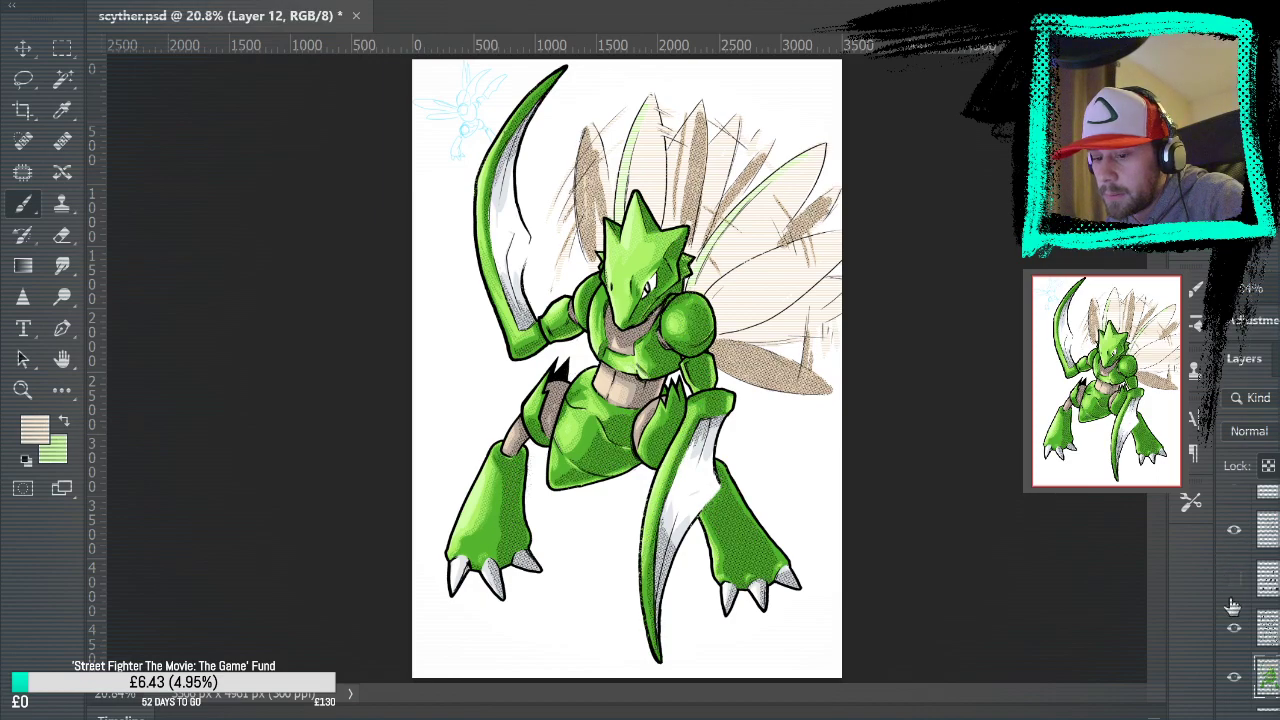
{"action": "left_click", "coordinate": [1232, 581]}
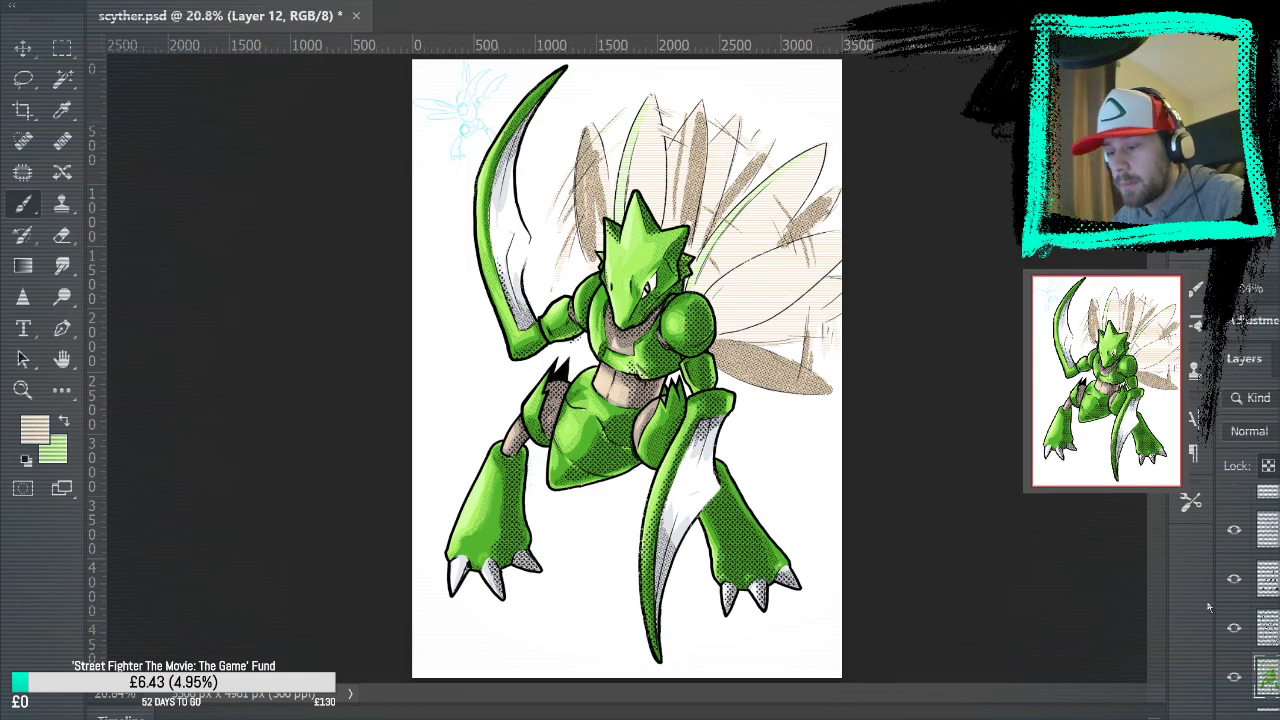
{"action": "left_click", "coordinate": [1234, 580]}
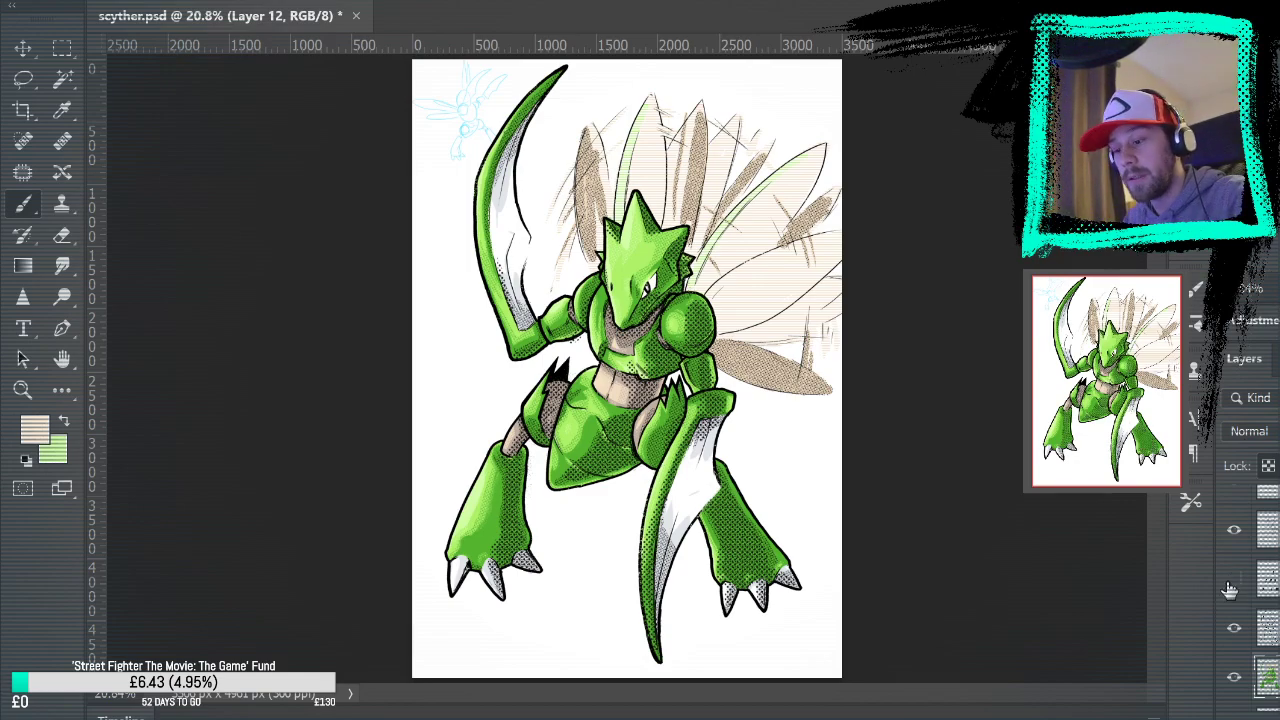
{"action": "left_click", "coordinate": [1232, 582]}
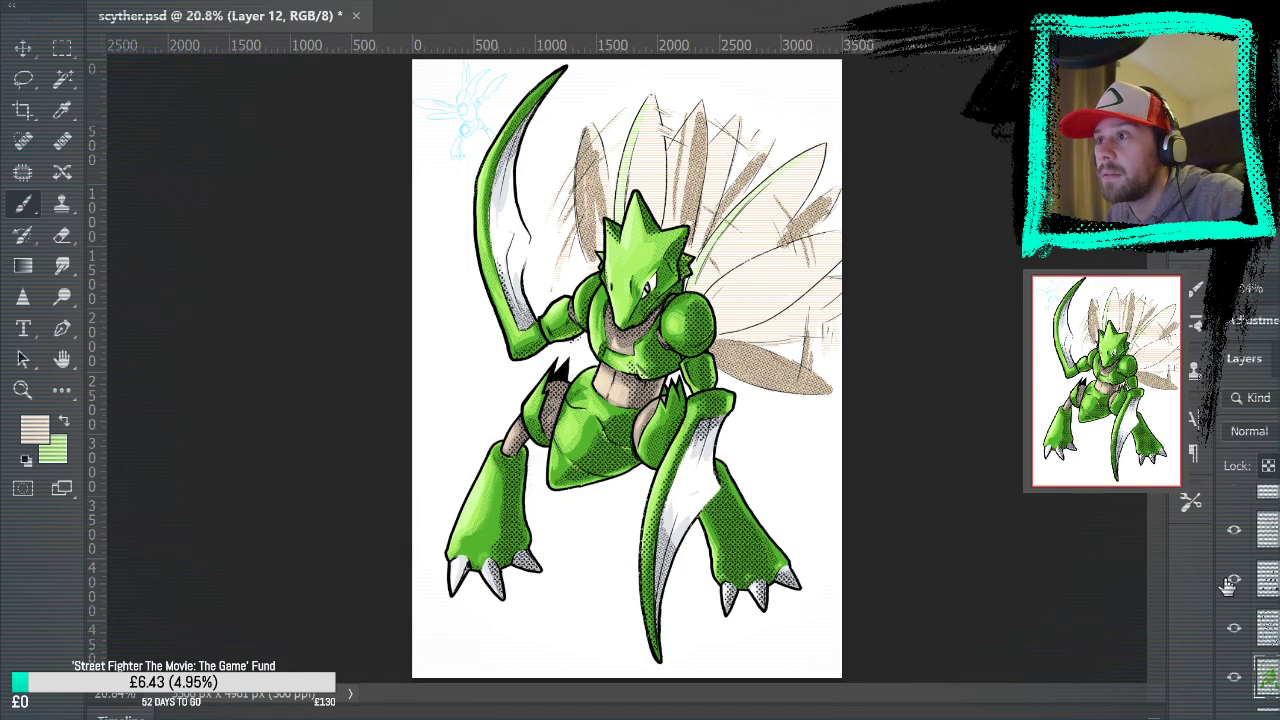
{"action": "left_click", "coordinate": [1230, 584]}
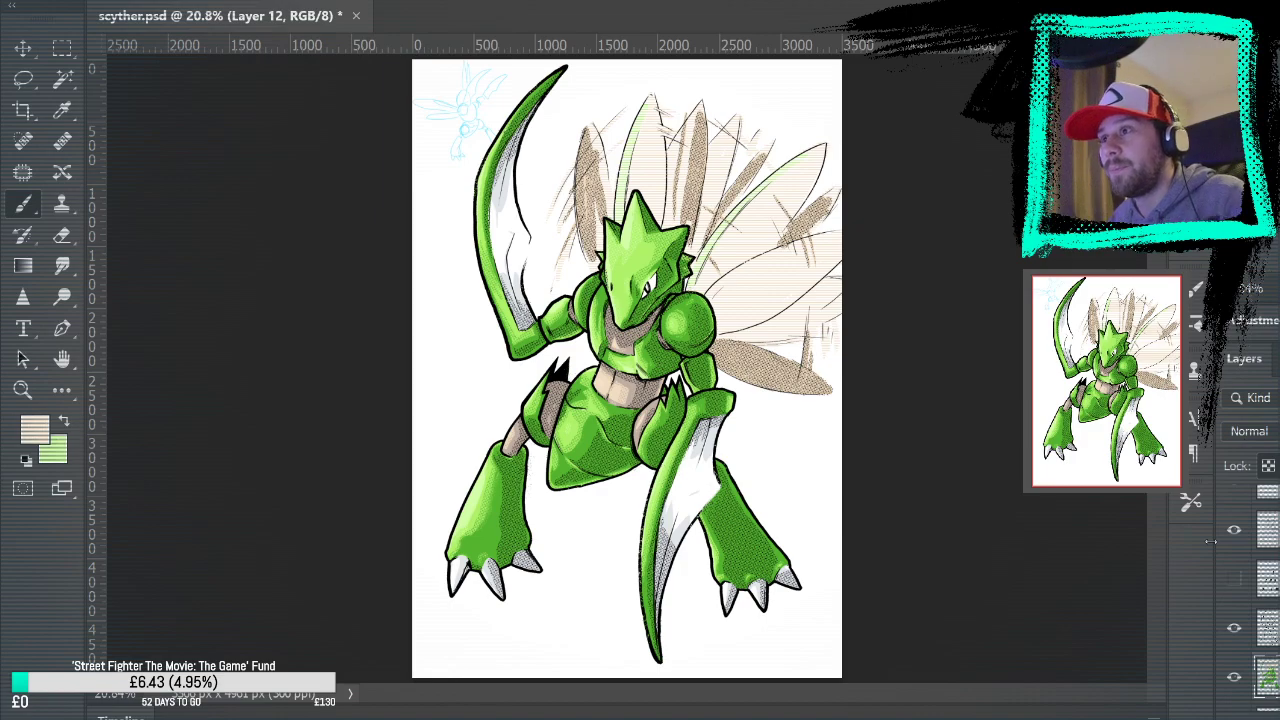
Show the red Poké Ball frame layer over the illustration
{"action": "scroll", "coordinate": [1250, 600], "scroll_direction": "down", "scroll_amount": 5}
{"action": "scroll", "coordinate": [1250, 600], "scroll_direction": "up", "scroll_amount": 3}
{"action": "scroll", "coordinate": [1250, 600], "scroll_direction": "up", "scroll_amount": 3}
{"action": "scroll", "coordinate": [1265, 600], "scroll_direction": "down", "scroll_amount": 3}
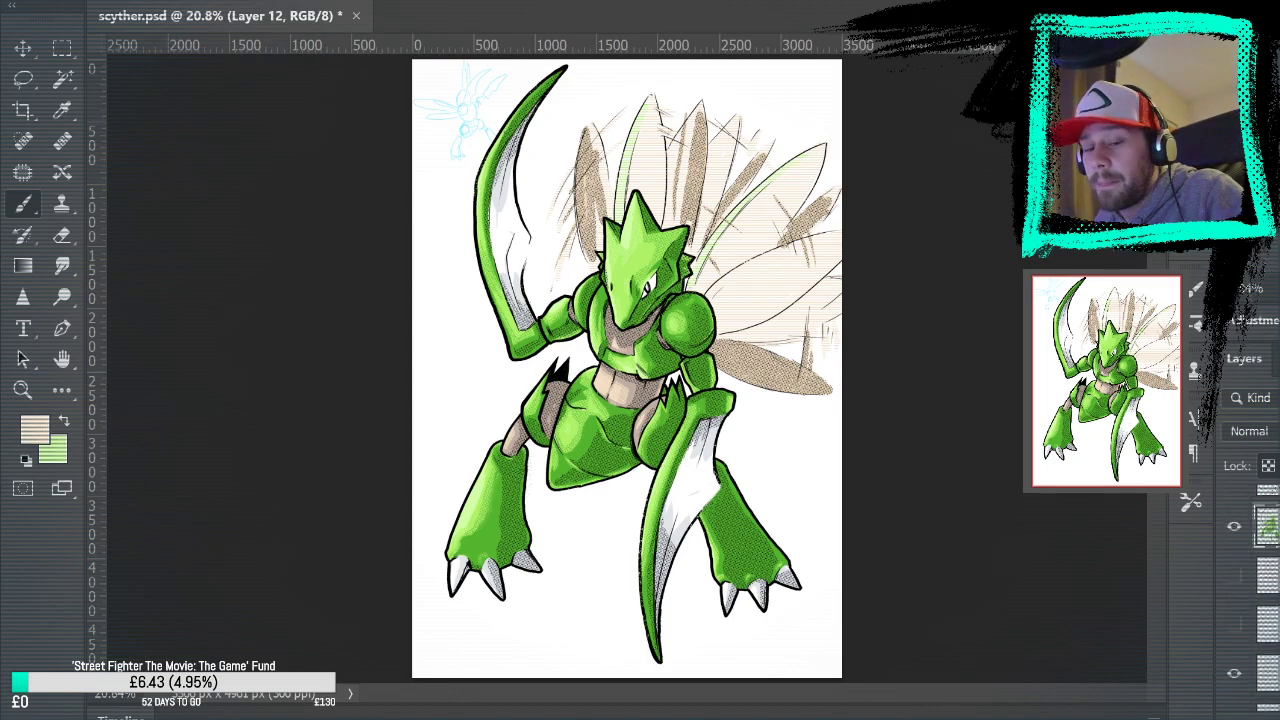
{"action": "scroll", "coordinate": [1265, 600], "scroll_direction": "up", "scroll_amount": 3}
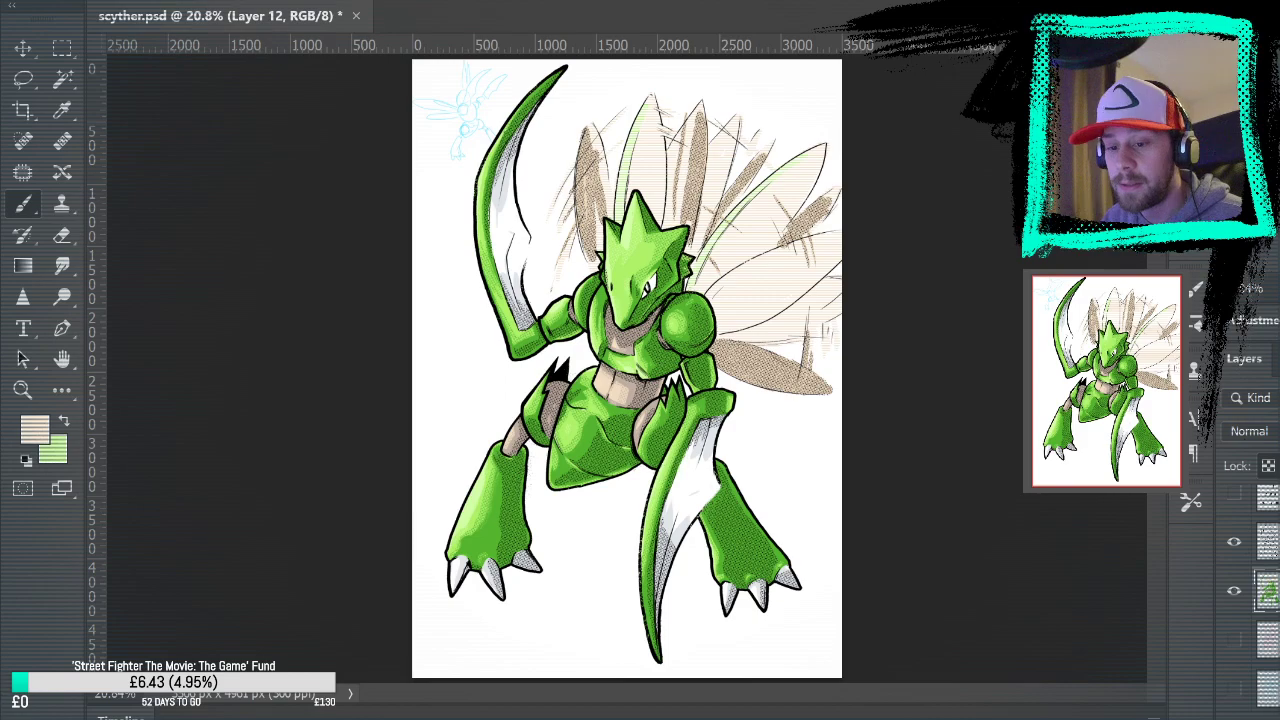
{"action": "left_click", "coordinate": [1234, 558]}
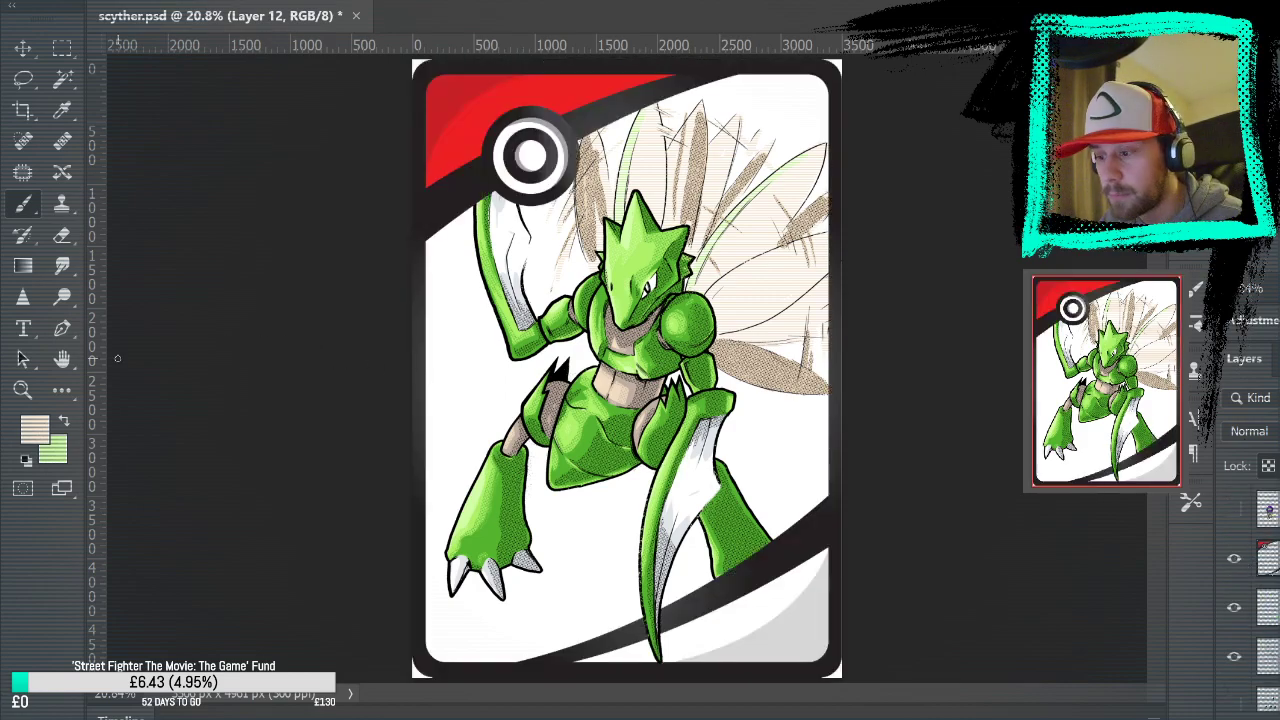
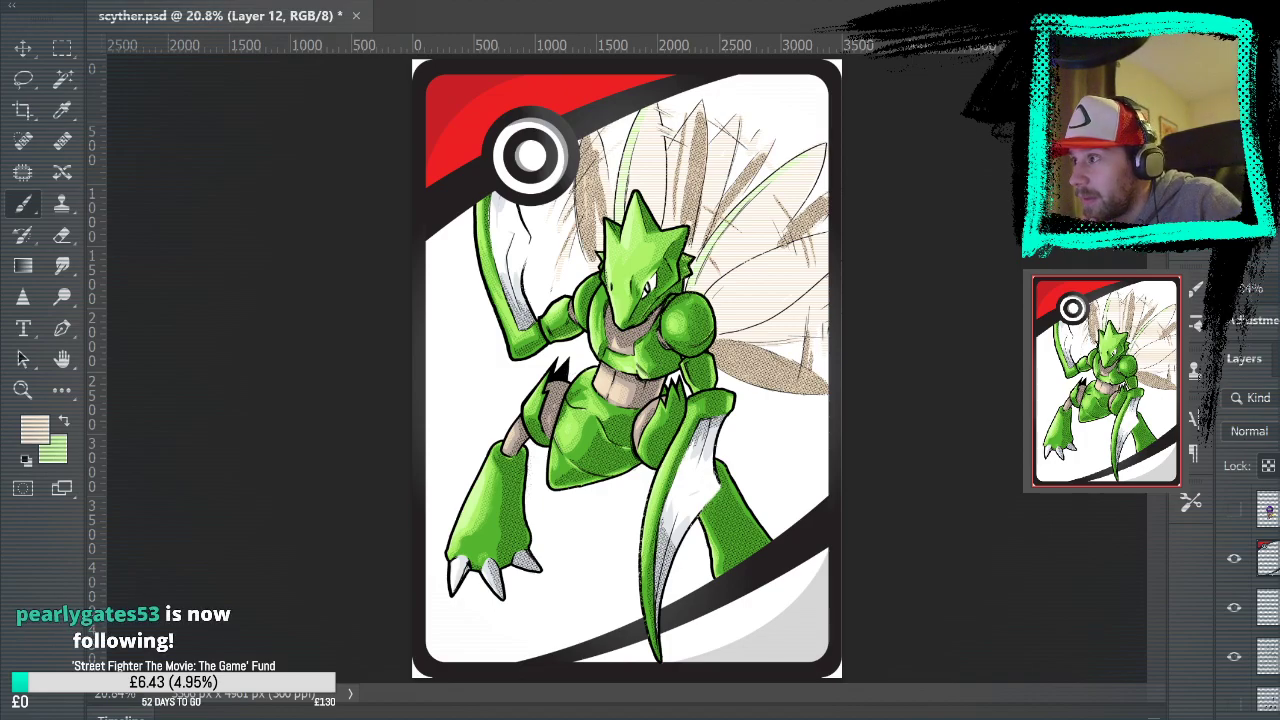
Sample the light grey from the raised scythe, brush dotted mid-tones along its white blade, and hide the red frame layer
{"action": "key", "text": "z"}
{"action": "left_click_drag", "start_coordinate": [505, 378], "coordinate": [554, 277]}
{"action": "left_click_drag", "start_coordinate": [711, 291], "coordinate": [643, 417]}
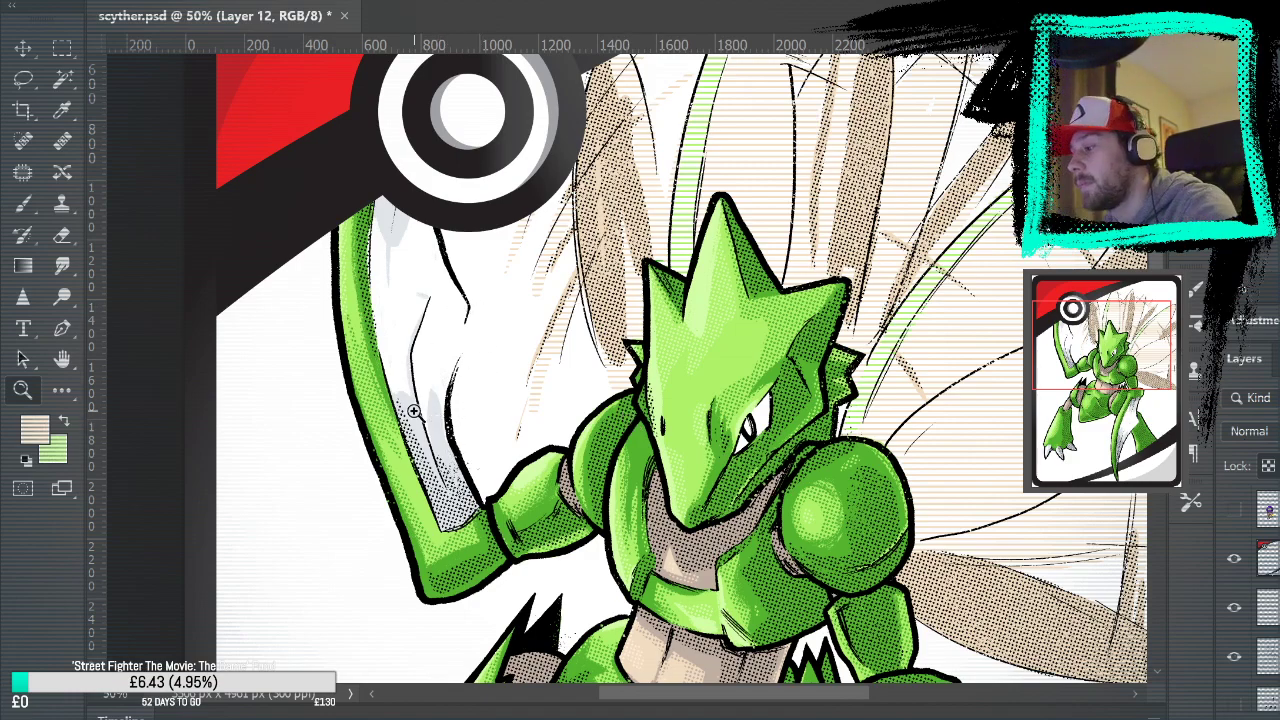
{"action": "key", "text": "b"}
{"action": "left_click", "coordinate": [450, 422], "text": "alt"}
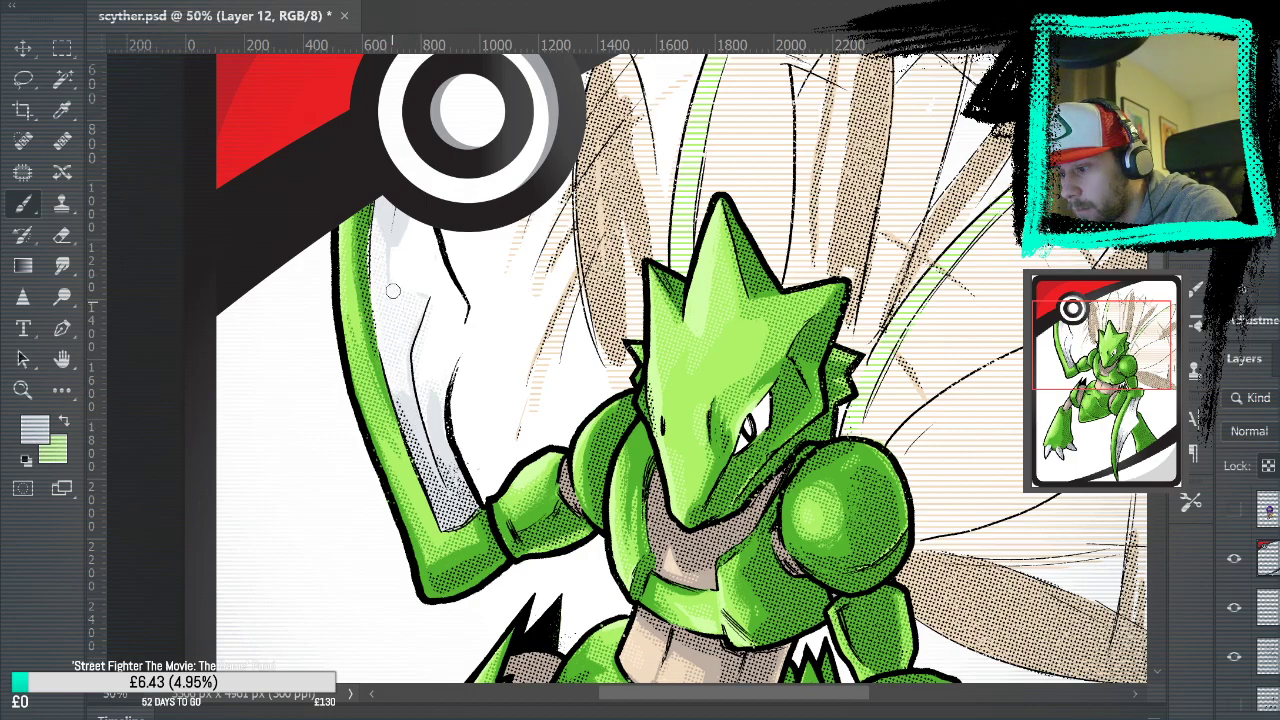
{"action": "left_click_drag", "start_coordinate": [807, 503], "coordinate": [821, 583]}
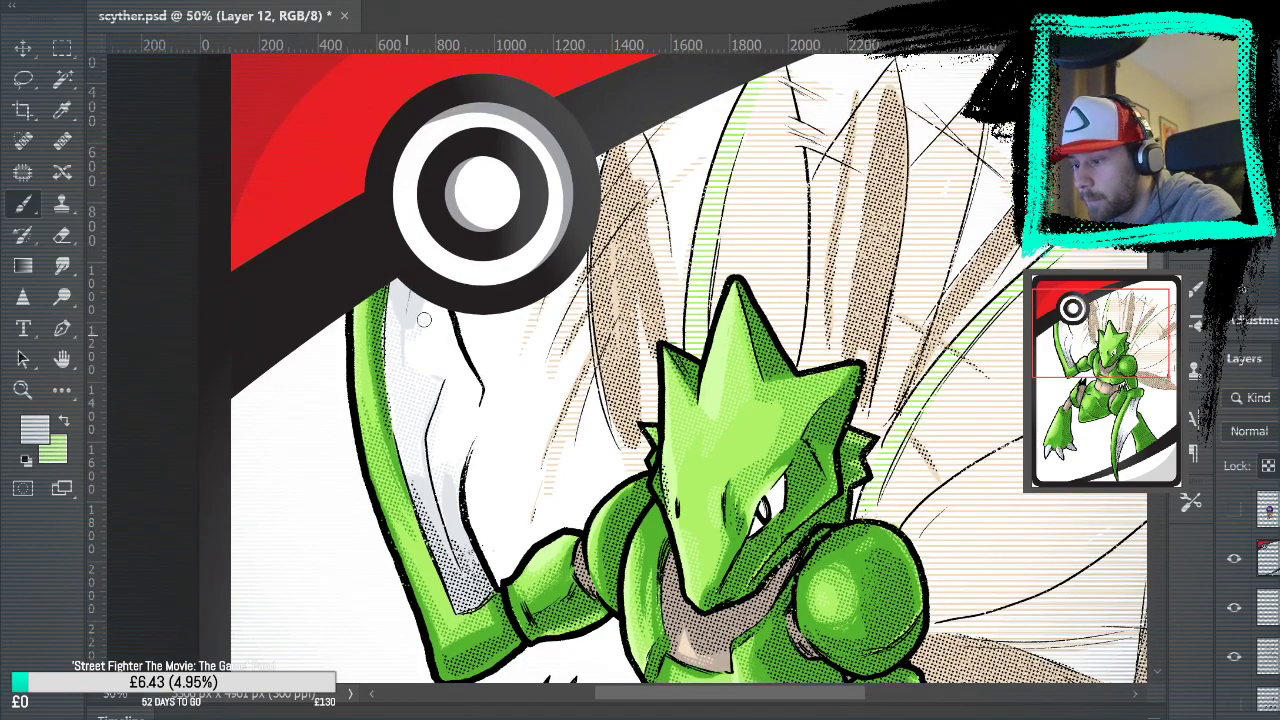
{"action": "left_click", "coordinate": [1234, 558]}
{"action": "scroll", "coordinate": [1245, 600], "scroll_direction": "down", "scroll_amount": 3}
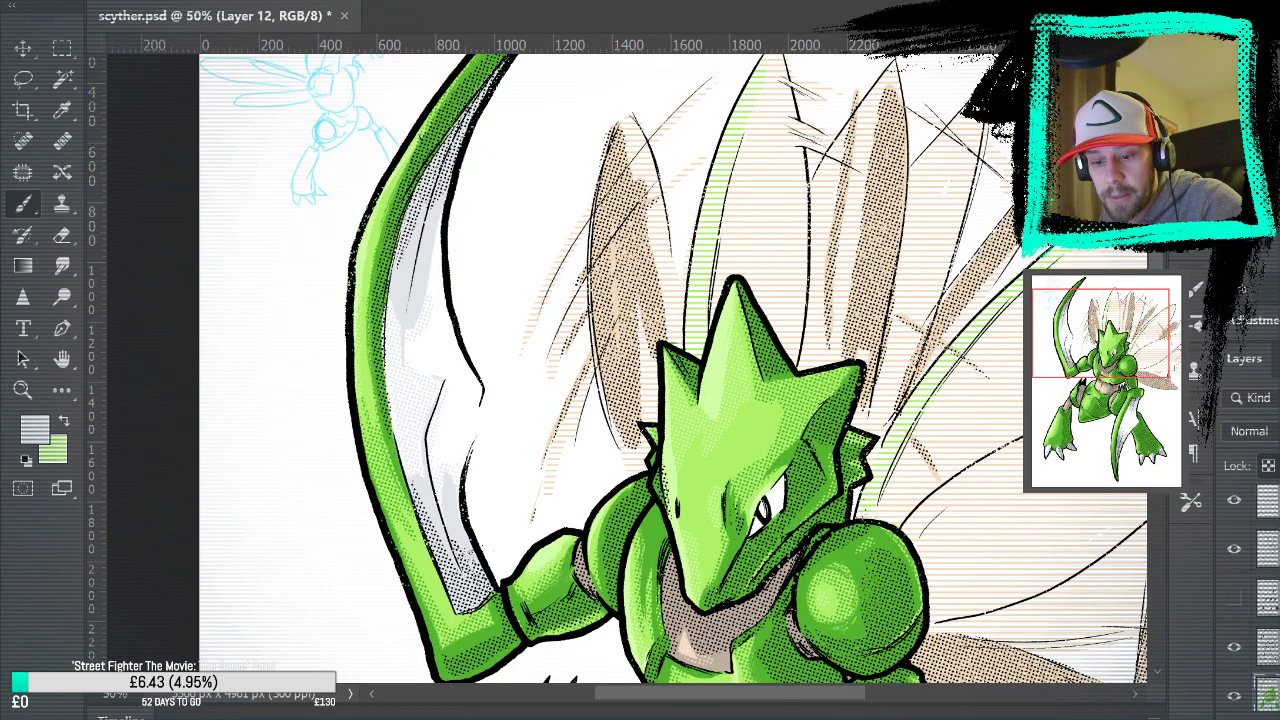
Brush light grey dotted mid-tones between the shadow and the white area of the lowered scythe's blade
{"action": "left_click_drag", "start_coordinate": [803, 598], "coordinate": [709, 298]}
{"action": "left_click_drag", "start_coordinate": [736, 408], "coordinate": [663, 78]}
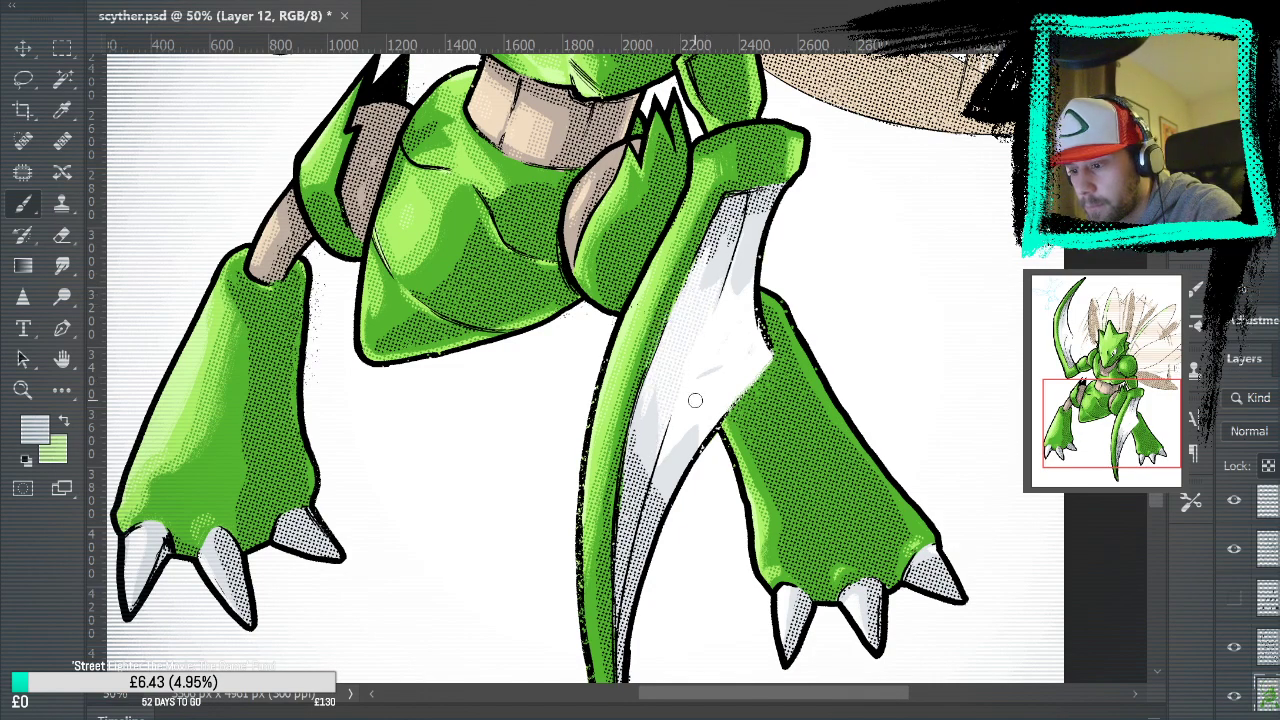
{"action": "left_click", "coordinate": [667, 420], "text": "ctrl"}
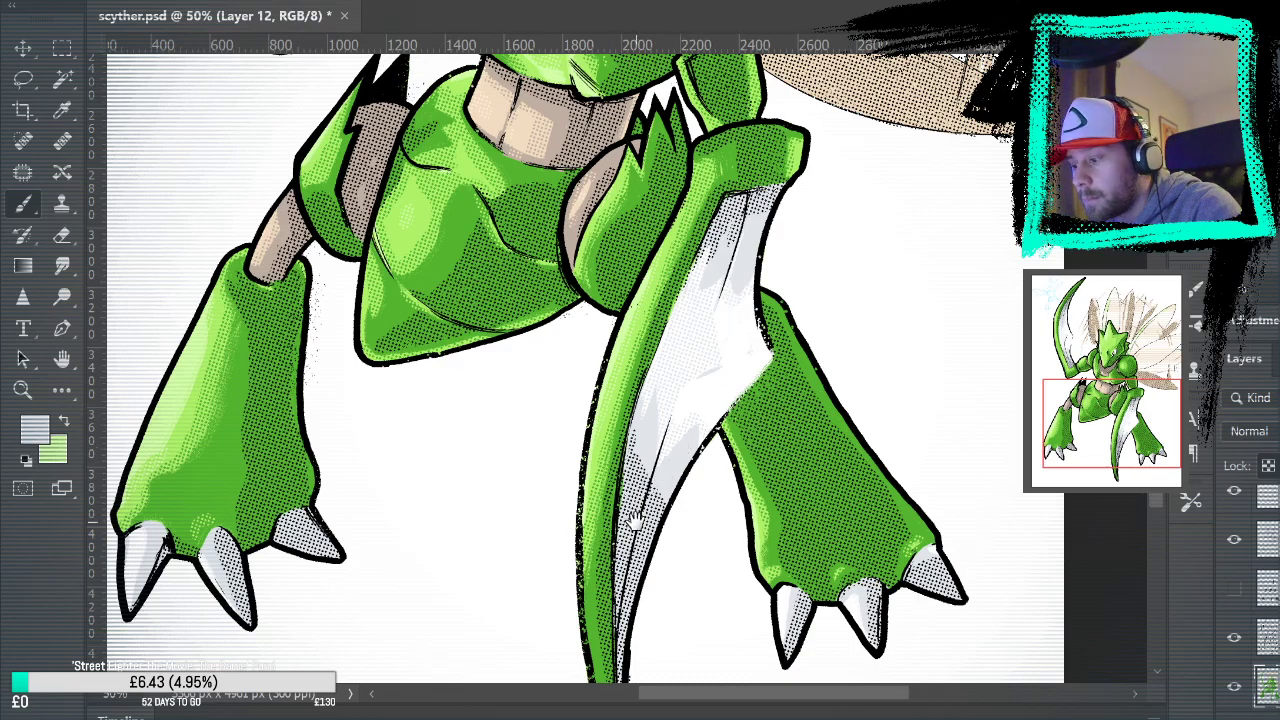
{"action": "left_click_drag", "start_coordinate": [634, 529], "coordinate": [712, 342]}
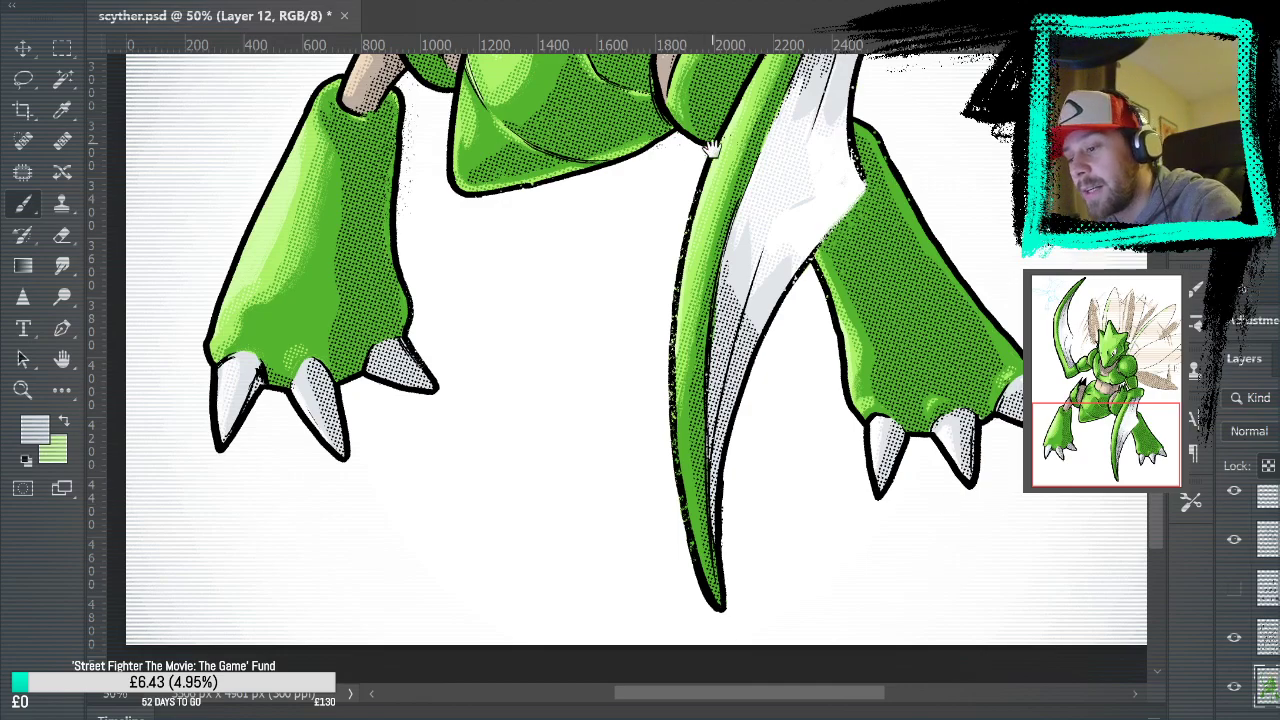
{"action": "scroll", "coordinate": [948, 503], "scroll_direction": "up", "scroll_amount": 8}
{"action": "scroll", "coordinate": [779, 541], "scroll_direction": "down", "scroll_amount": 8}
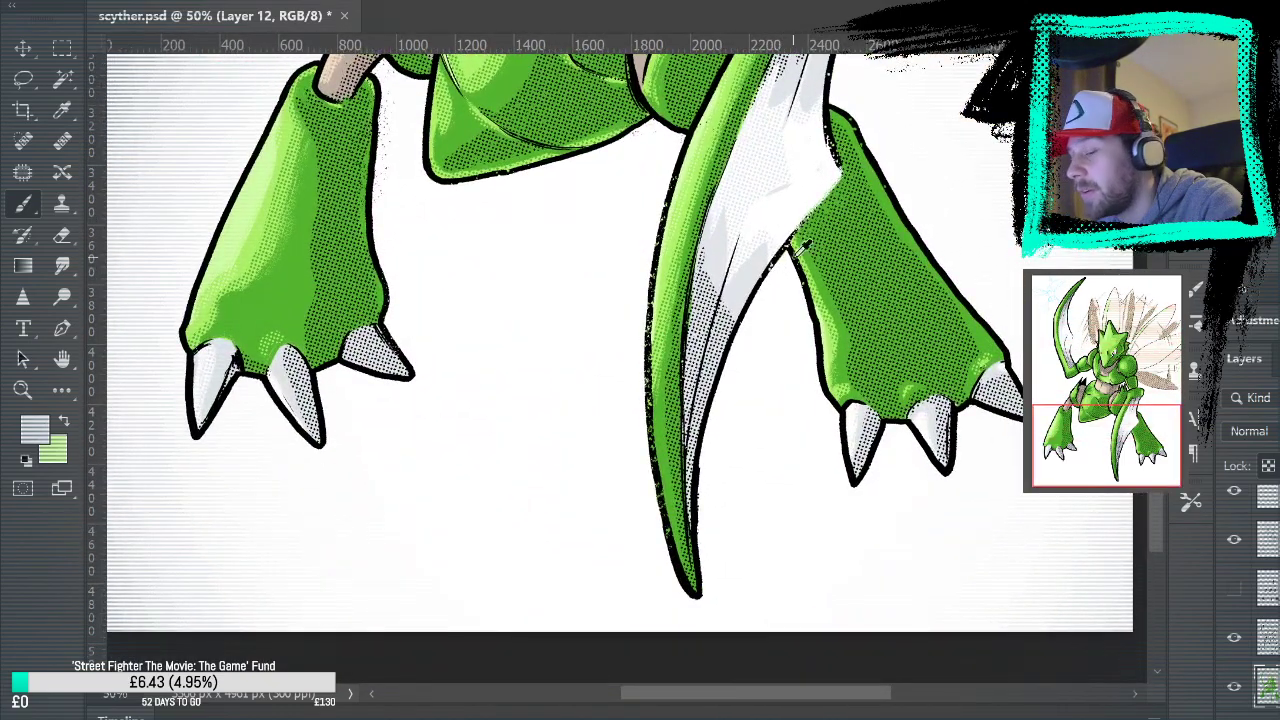
{"action": "scroll", "coordinate": [760, 325], "scroll_direction": "up", "scroll_amount": 5}
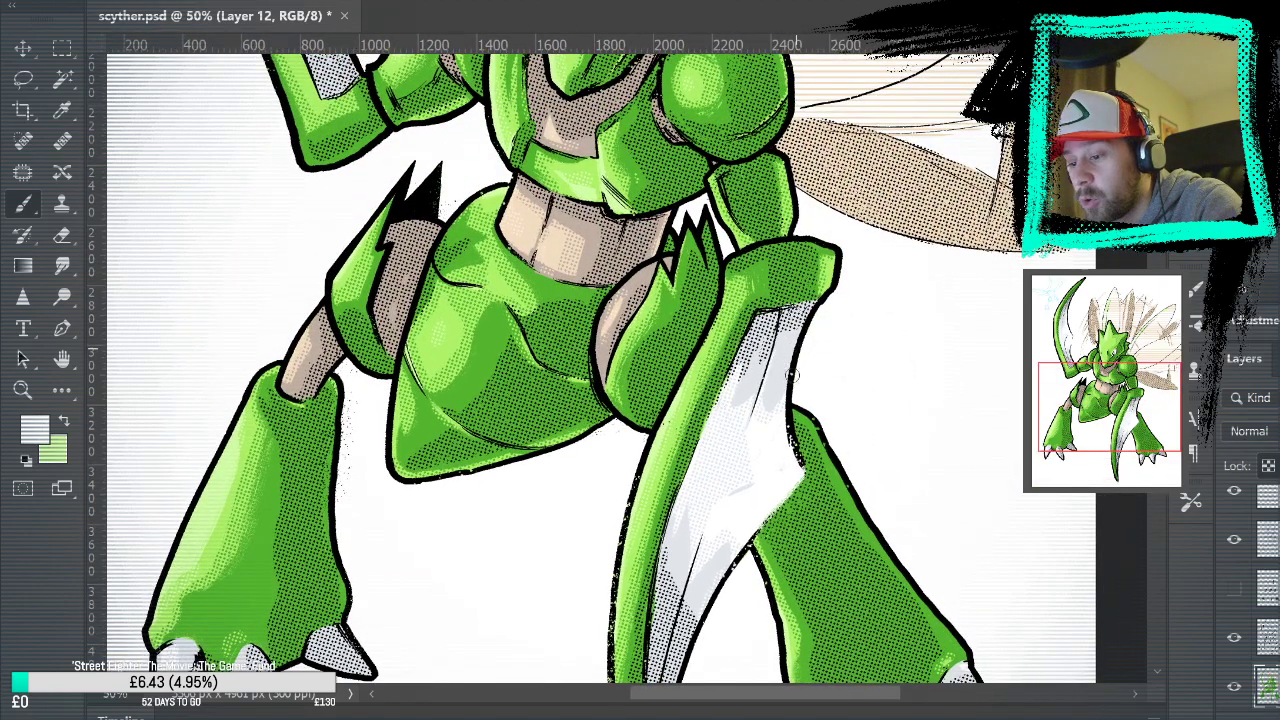
{"action": "scroll", "coordinate": [700, 320], "scroll_direction": "up", "scroll_amount": 3}
{"action": "left_click_drag", "start_coordinate": [684, 318], "coordinate": [800, 480]}
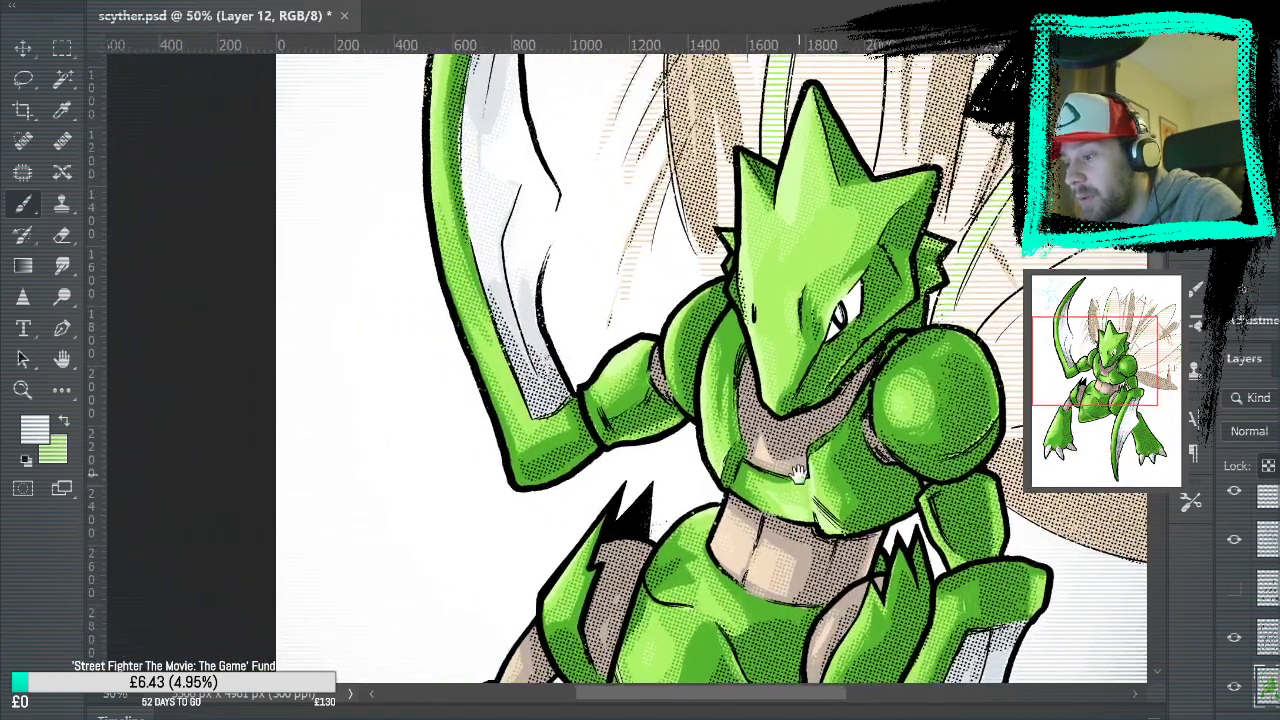
Review the blade shading from the raised scythe down to the feet, fit the whole illustration in view, and save the document
{"action": "mouse_move", "coordinate": [584, 320]}
{"action": "left_mouse_down"}
{"action": "mouse_move", "coordinate": [695, 387]}
{"action": "mouse_move", "coordinate": [683, 364]}
{"action": "left_mouse_up"}
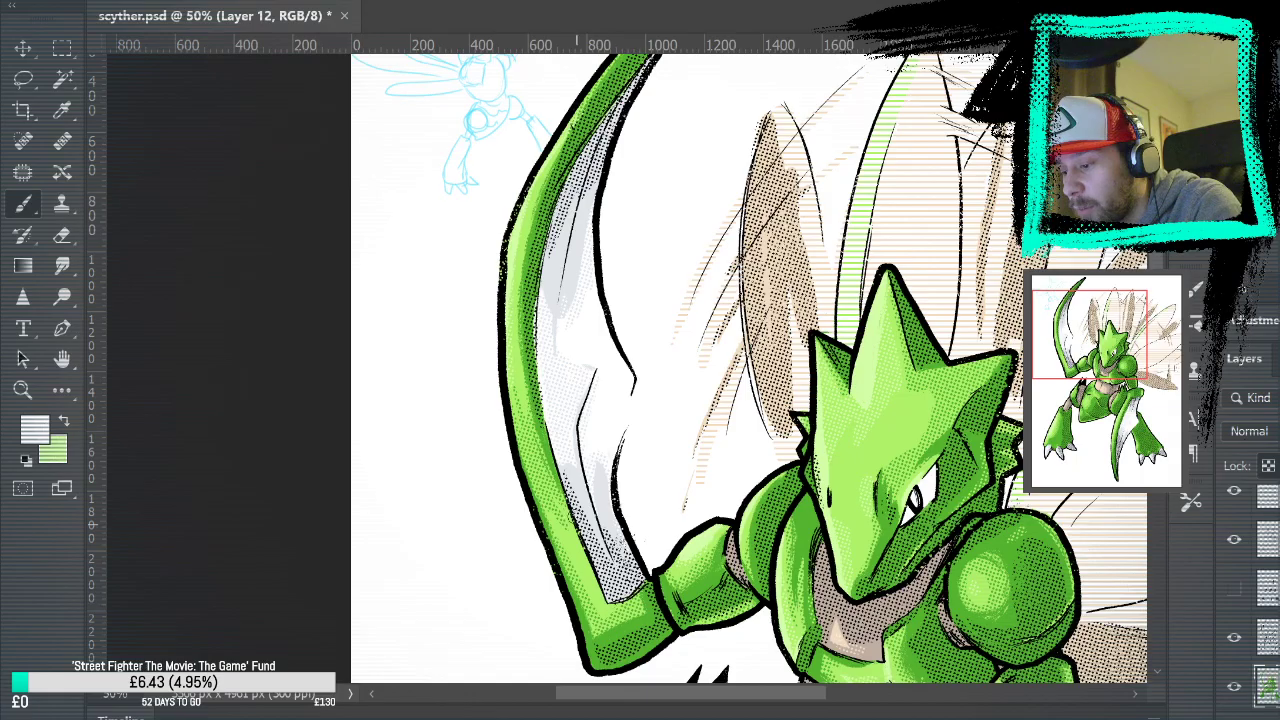
{"action": "left_click_drag", "start_coordinate": [854, 430], "coordinate": [725, 340]}
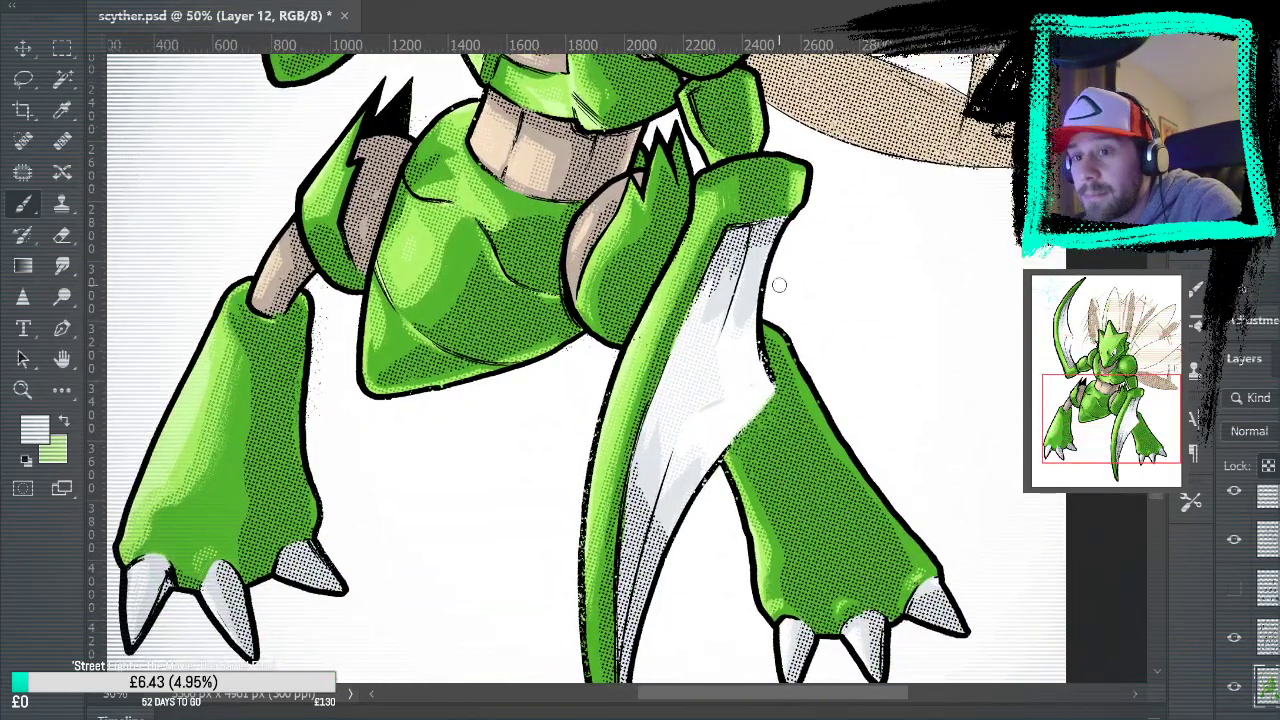
{"action": "left_click_drag", "start_coordinate": [894, 177], "coordinate": [880, 374]}
{"action": "left_click_drag", "start_coordinate": [881, 256], "coordinate": [868, 510]}
{"action": "key", "text": "ctrl+minus"}
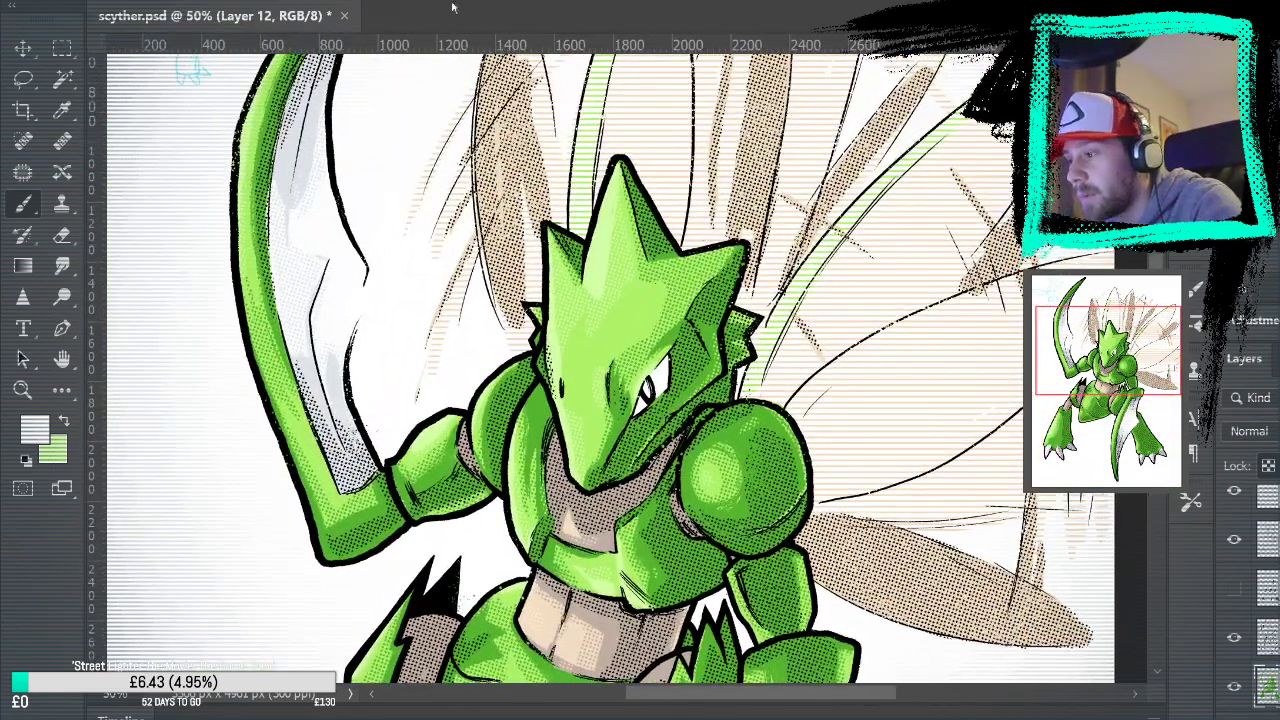
{"action": "key", "text": "ctrl+0"}
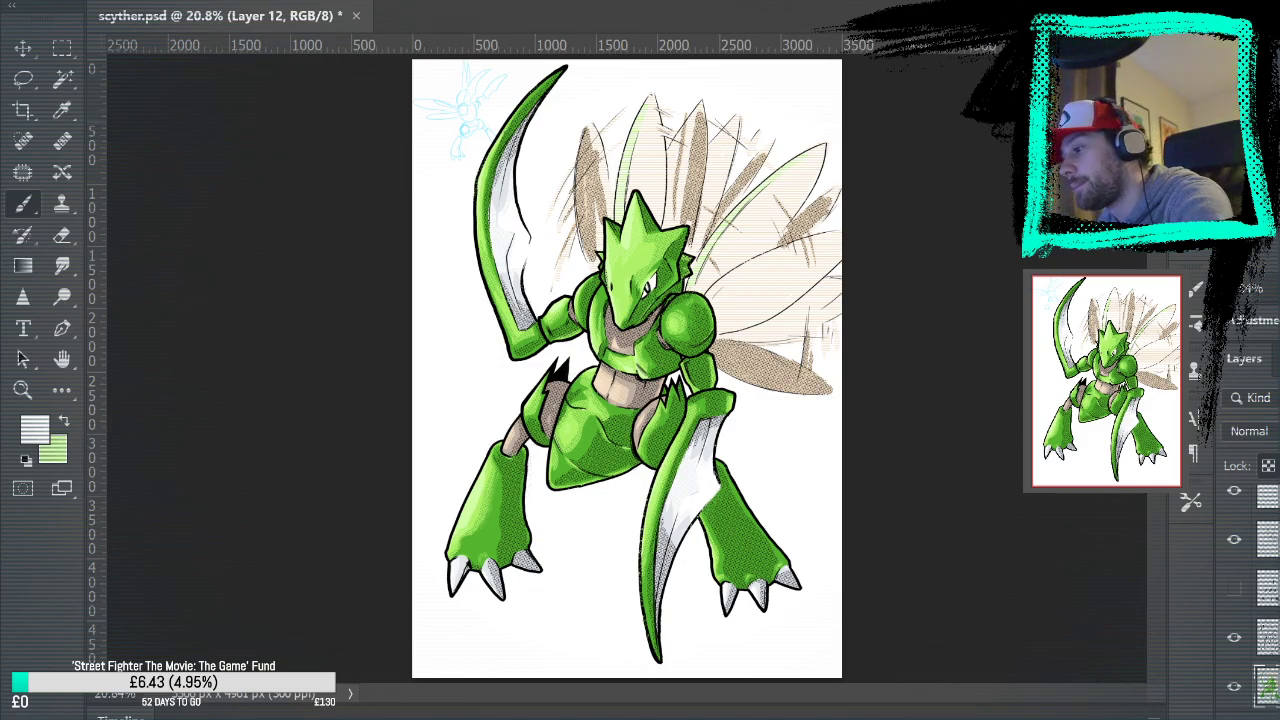
{"action": "key", "text": "ctrl+s"}
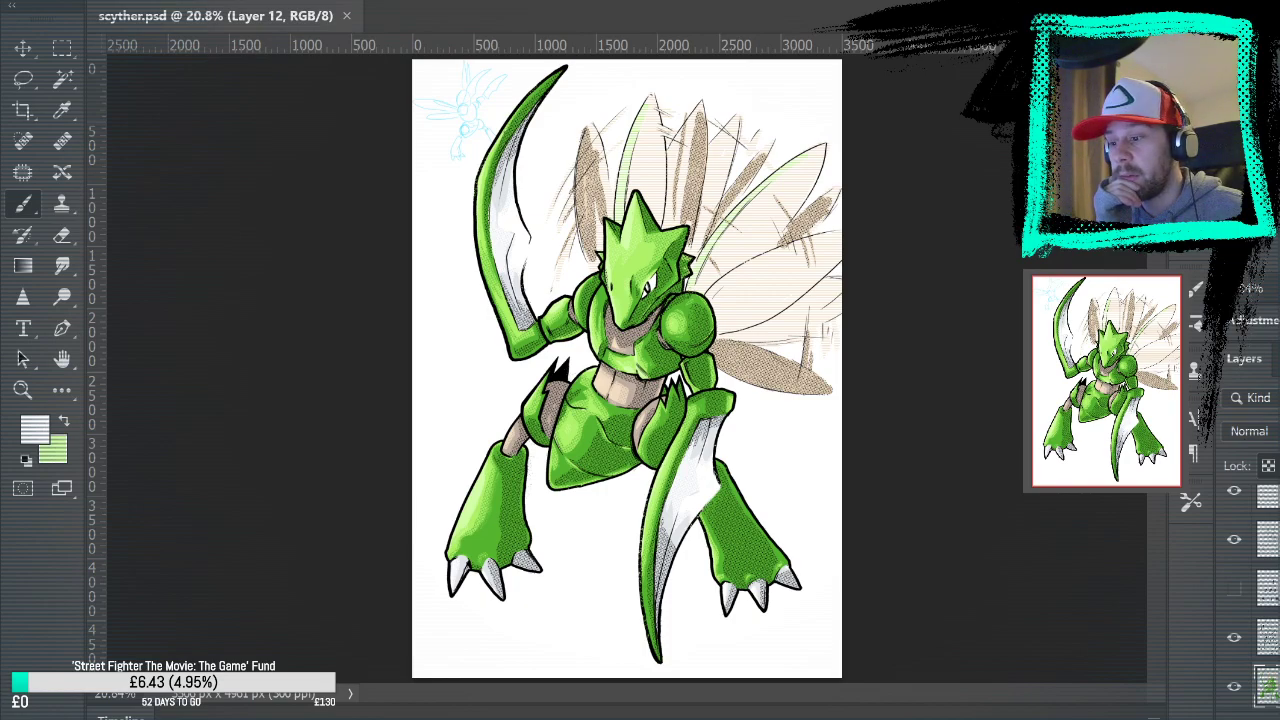
Show the red Poké Ball frame layer over the illustration to check the composition, and hide it again
{"action": "scroll", "coordinate": [1250, 595], "scroll_direction": "up", "scroll_amount": 3}
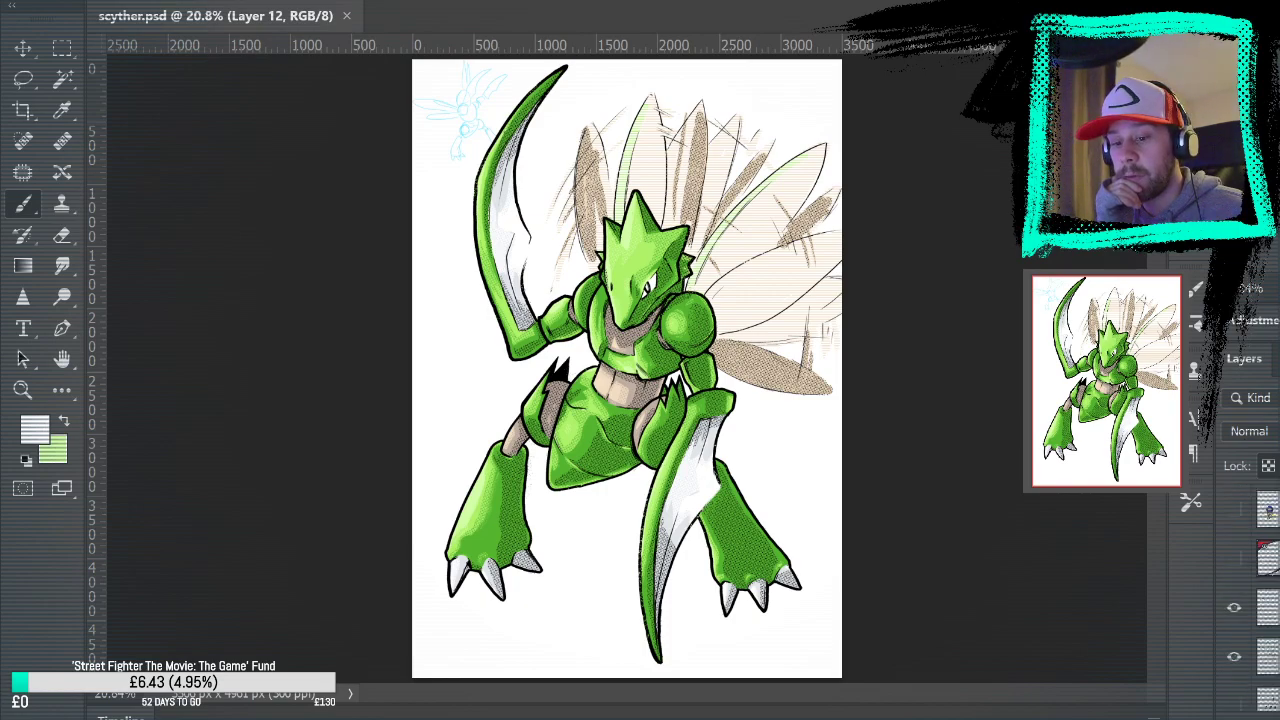
{"action": "left_click", "coordinate": [1234, 559]}
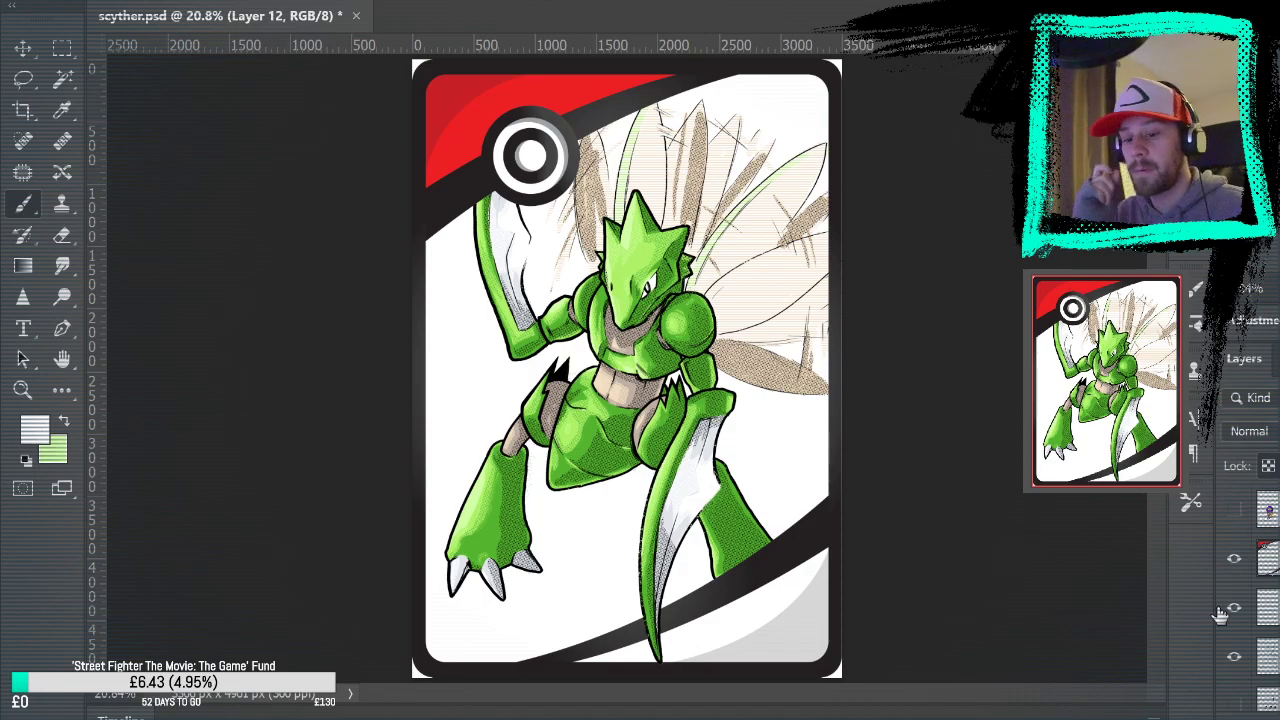
{"action": "left_click", "coordinate": [1234, 510]}
{"action": "left_click", "coordinate": [1234, 558]}
{"action": "left_click", "coordinate": [1234, 510]}
{"action": "scroll", "coordinate": [1250, 590], "scroll_direction": "down", "scroll_amount": 5}
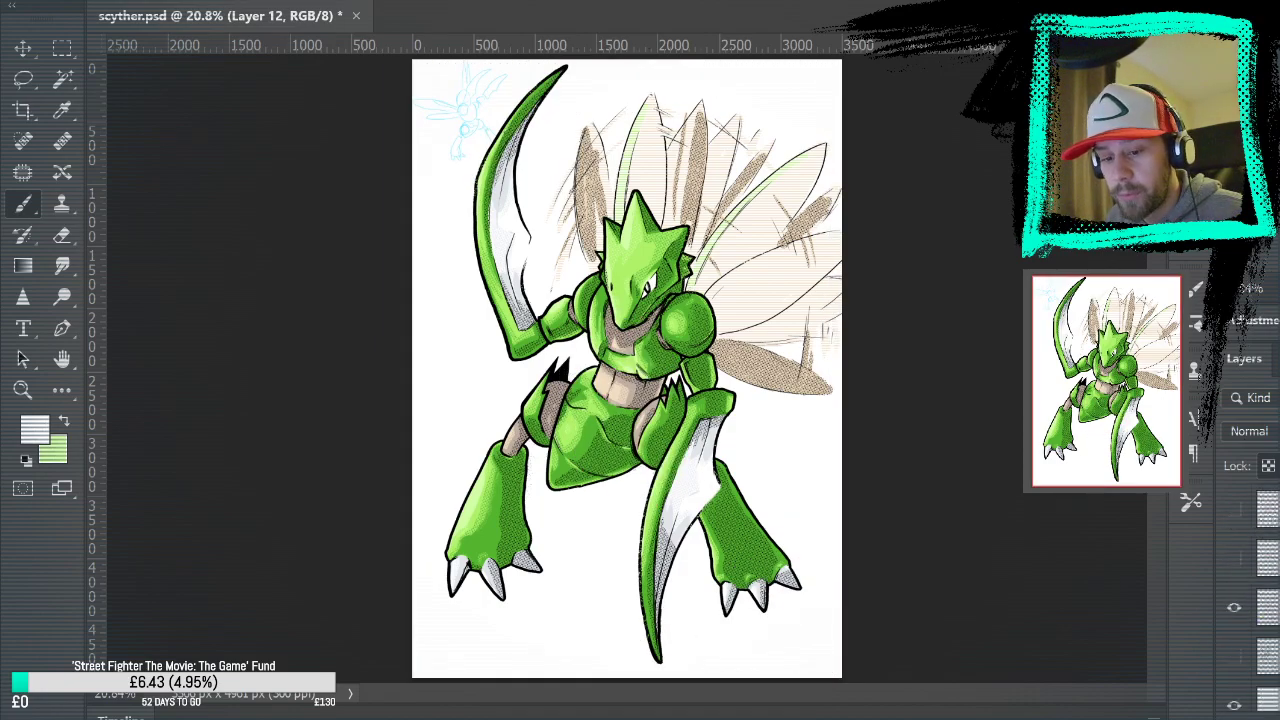
Add a new empty layer beneath the Scyther artwork for the background
{"action": "scroll", "coordinate": [1250, 590], "scroll_direction": "down", "scroll_amount": 1}
{"action": "left_click", "coordinate": [1267, 590]}
{"action": "left_click", "coordinate": [1234, 640]}
{"action": "left_click", "coordinate": [1234, 640]}
{"action": "left_click", "coordinate": [1265, 637]}
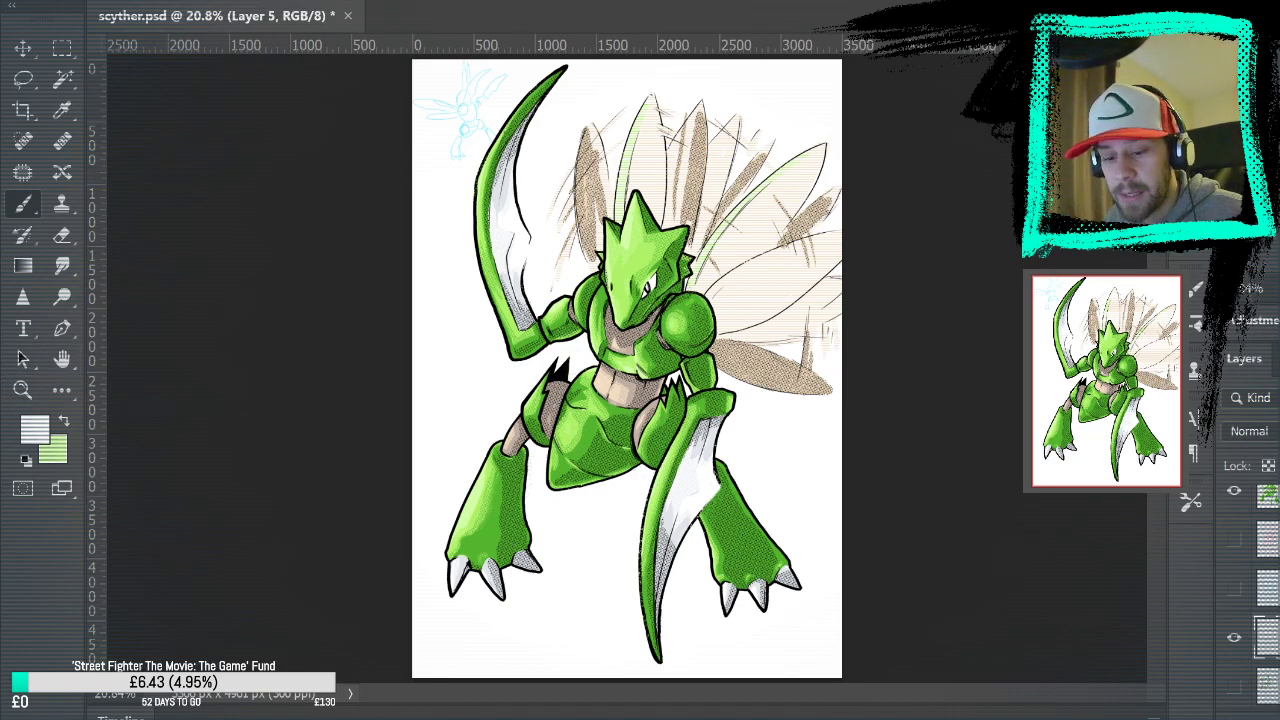
{"action": "left_click", "coordinate": [1266, 685]}
{"action": "key", "text": "ctrl+shift+alt+n"}
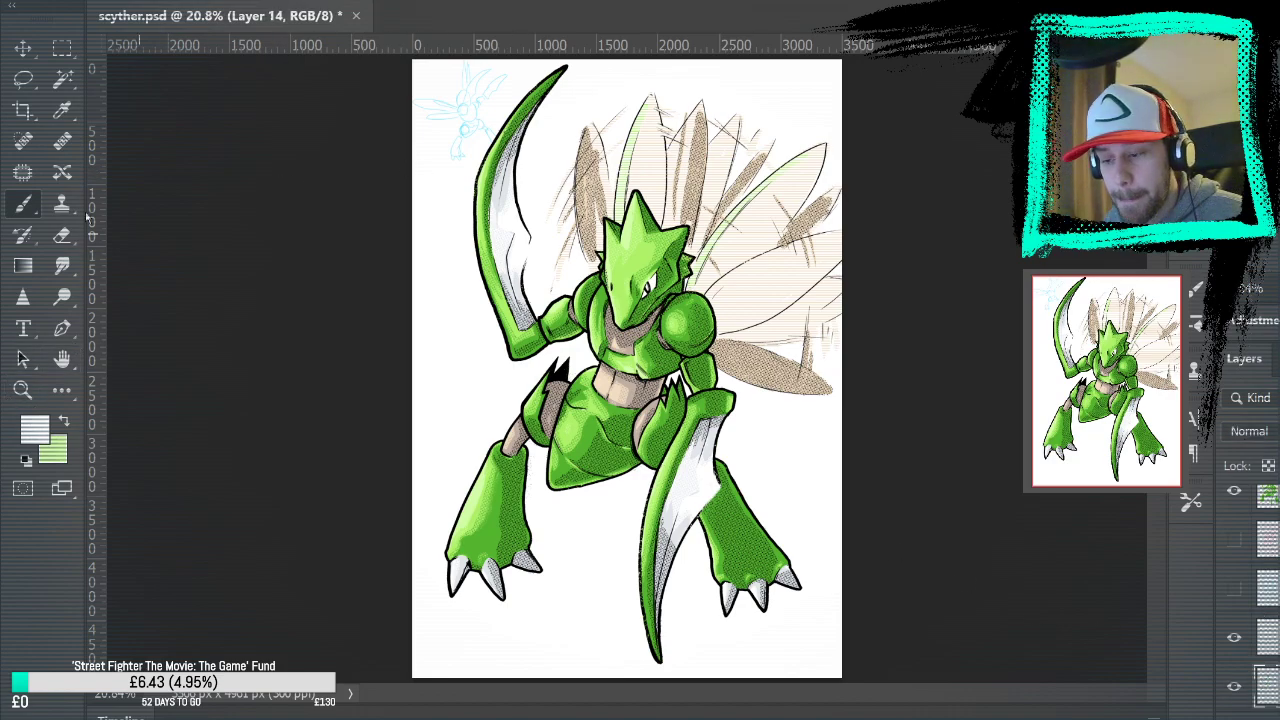
Sketch a rough light green foliage outline behind the figure and fill the ground area below it with light green
{"action": "left_click", "coordinate": [66, 427]}
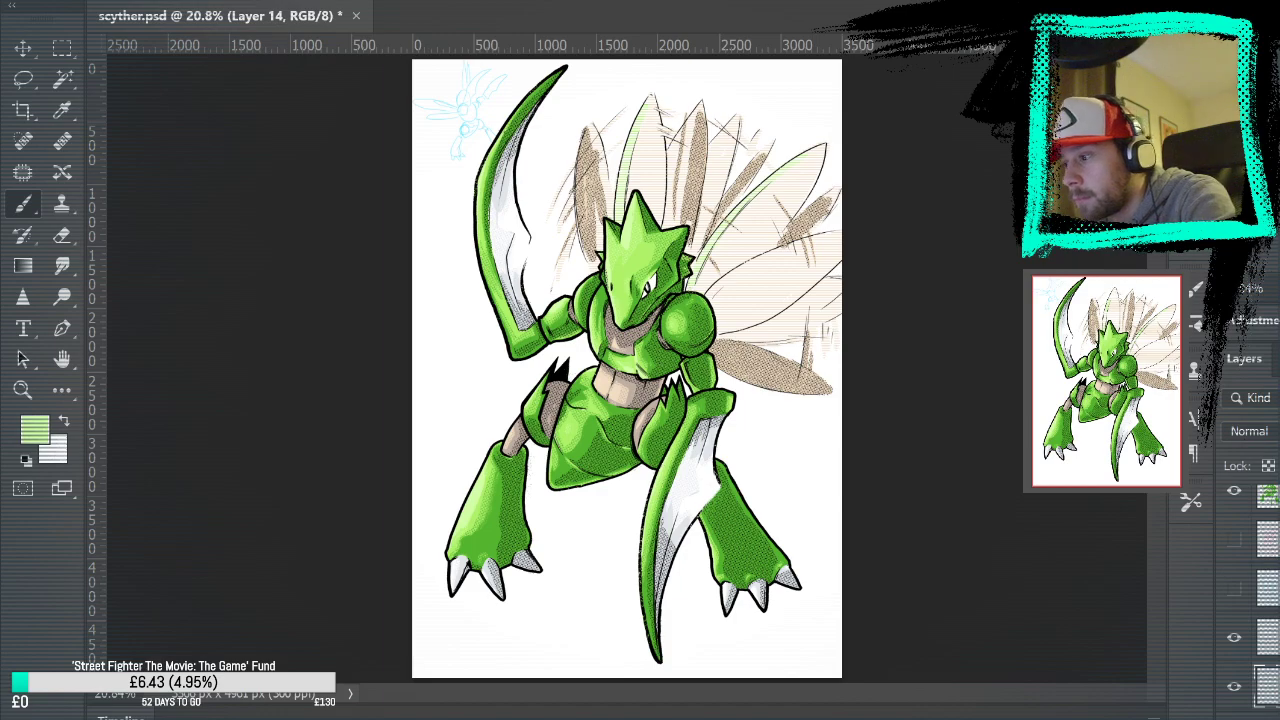
{"action": "mouse_move", "coordinate": [383, 418]}
{"action": "left_mouse_down"}
{"action": "mouse_move", "coordinate": [442, 308]}
{"action": "mouse_move", "coordinate": [474, 192]}
{"action": "mouse_move", "coordinate": [580, 344]}
{"action": "mouse_move", "coordinate": [660, 420]}
{"action": "left_mouse_up"}
{"action": "key", "text": "ctrl+z"}
{"action": "mouse_move", "coordinate": [410, 437]}
{"action": "left_mouse_down"}
{"action": "mouse_move", "coordinate": [429, 318]}
{"action": "mouse_move", "coordinate": [553, 366]}
{"action": "left_mouse_up"}
{"action": "left_click_drag", "start_coordinate": [737, 385], "coordinate": [767, 487]}
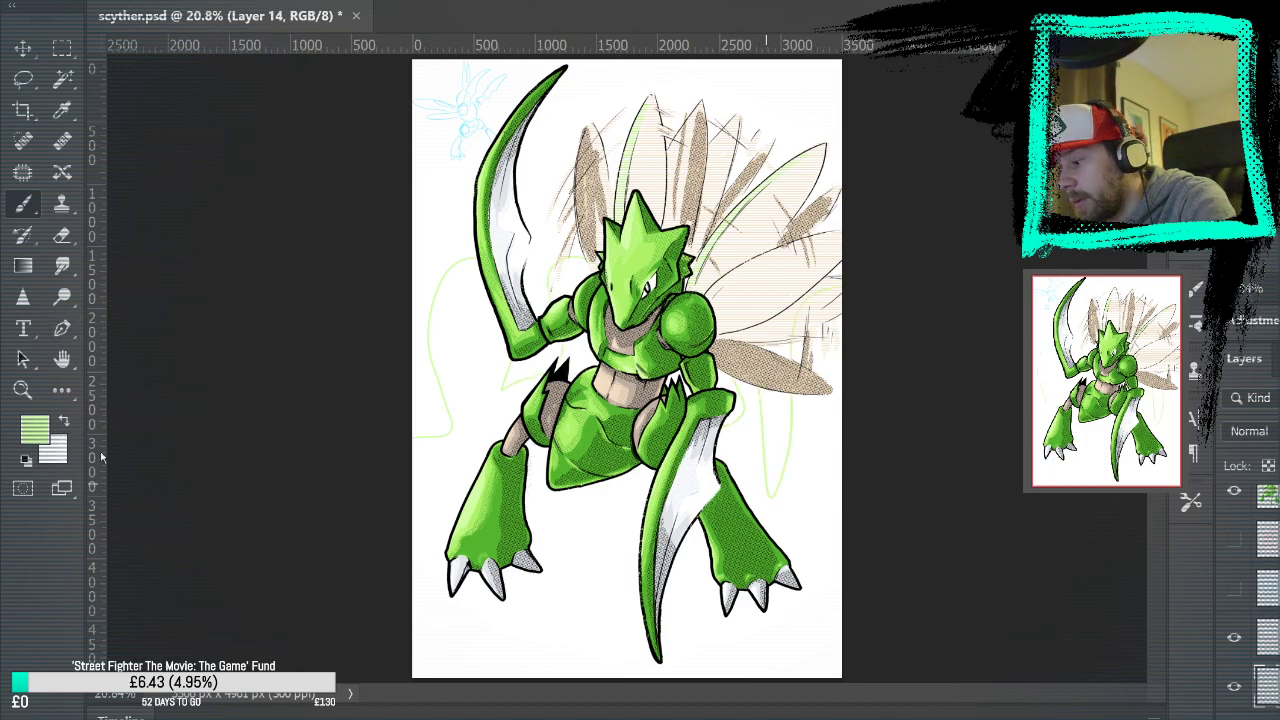
{"action": "key", "text": "g"}
{"action": "left_click", "coordinate": [585, 636]}
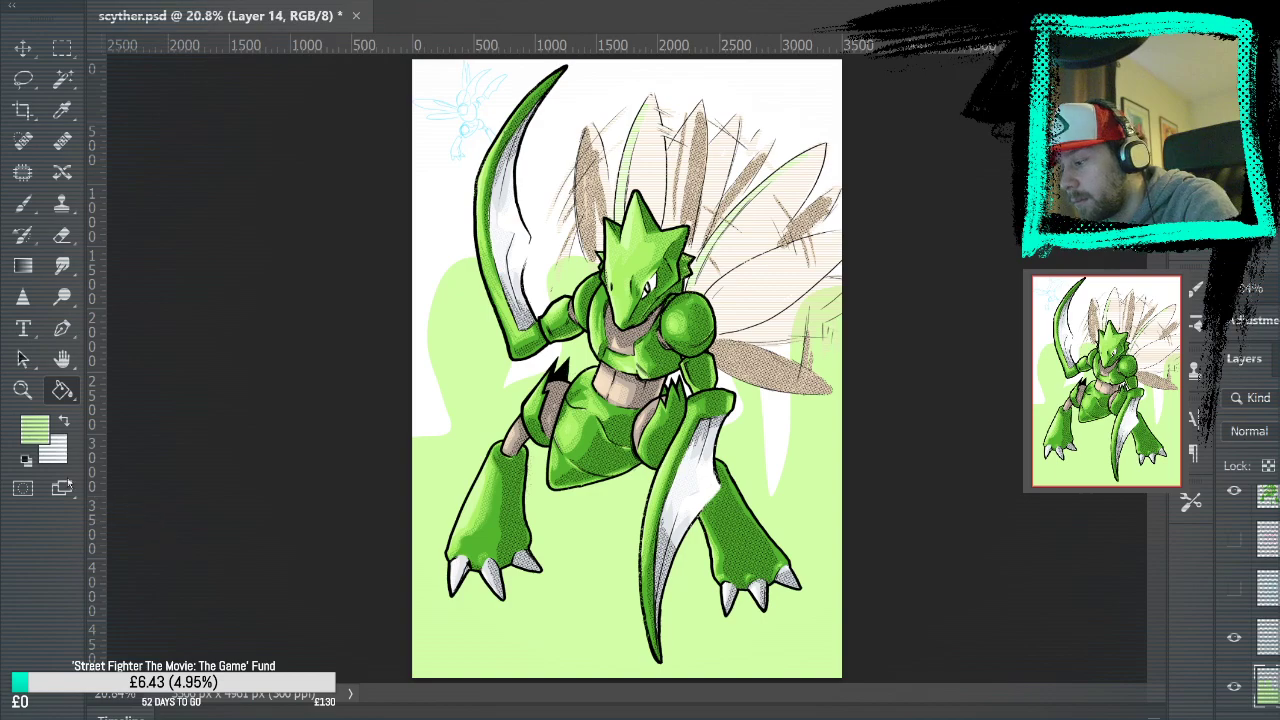
Fill the sky area behind the figure with light blue
{"action": "key", "text": "i"}
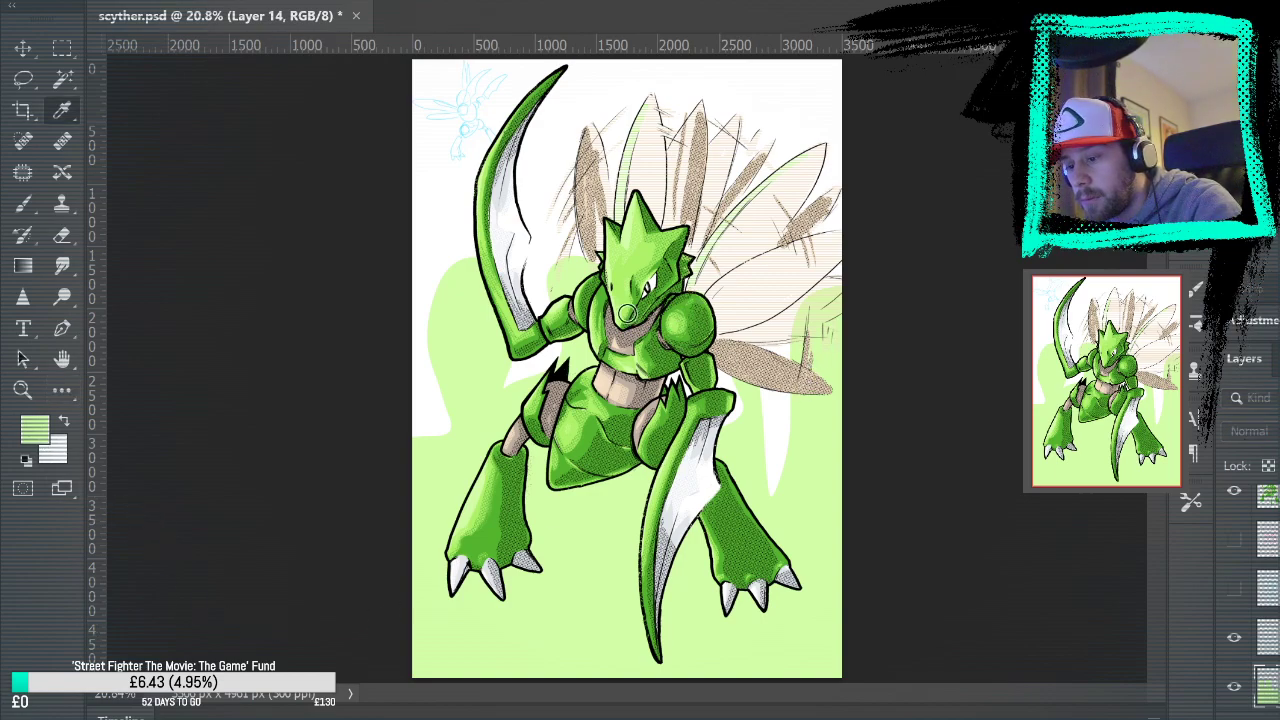
{"action": "key", "text": "g"}
{"action": "left_click", "coordinate": [690, 128]}
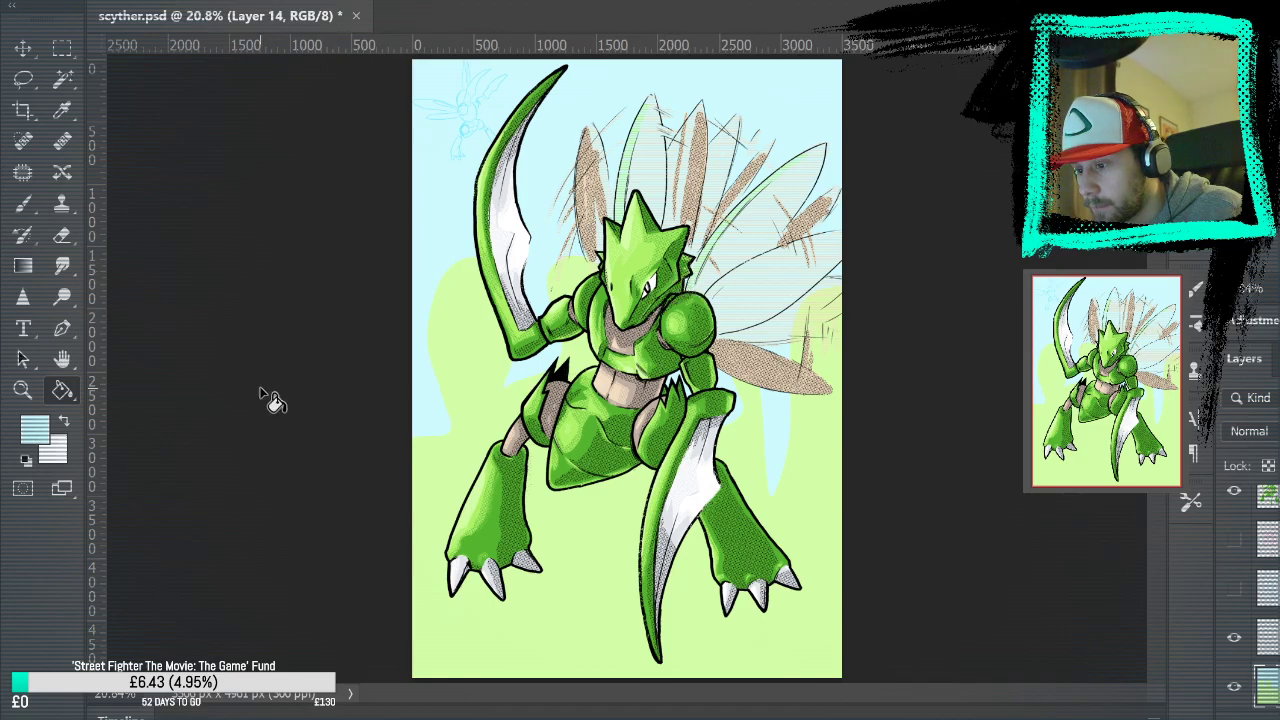
Examine the figure's halftone shading up close against the green and blue background, and return to the full page
{"action": "left_click", "coordinate": [40, 390]}
{"action": "left_click", "coordinate": [594, 391]}
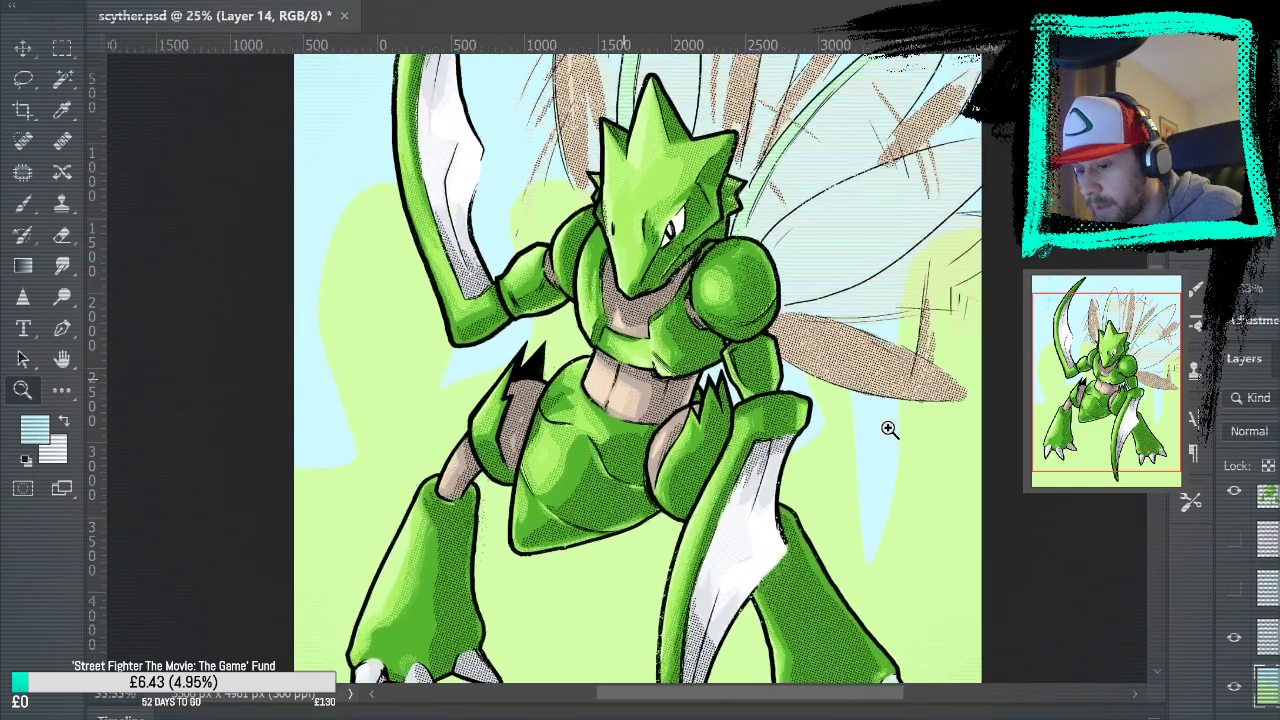
{"action": "left_click", "coordinate": [734, 376]}
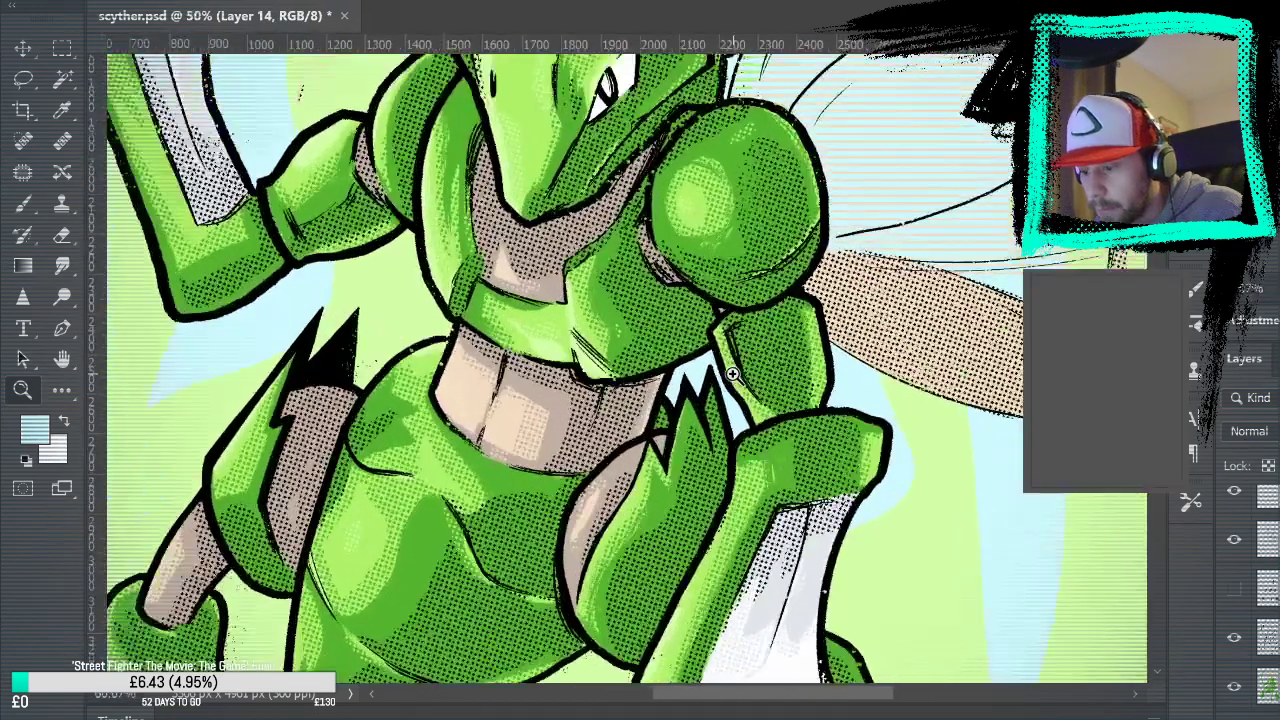
{"action": "left_click", "coordinate": [730, 378]}
{"action": "scroll", "coordinate": [663, 413], "scroll_direction": "down", "scroll_amount": 1}
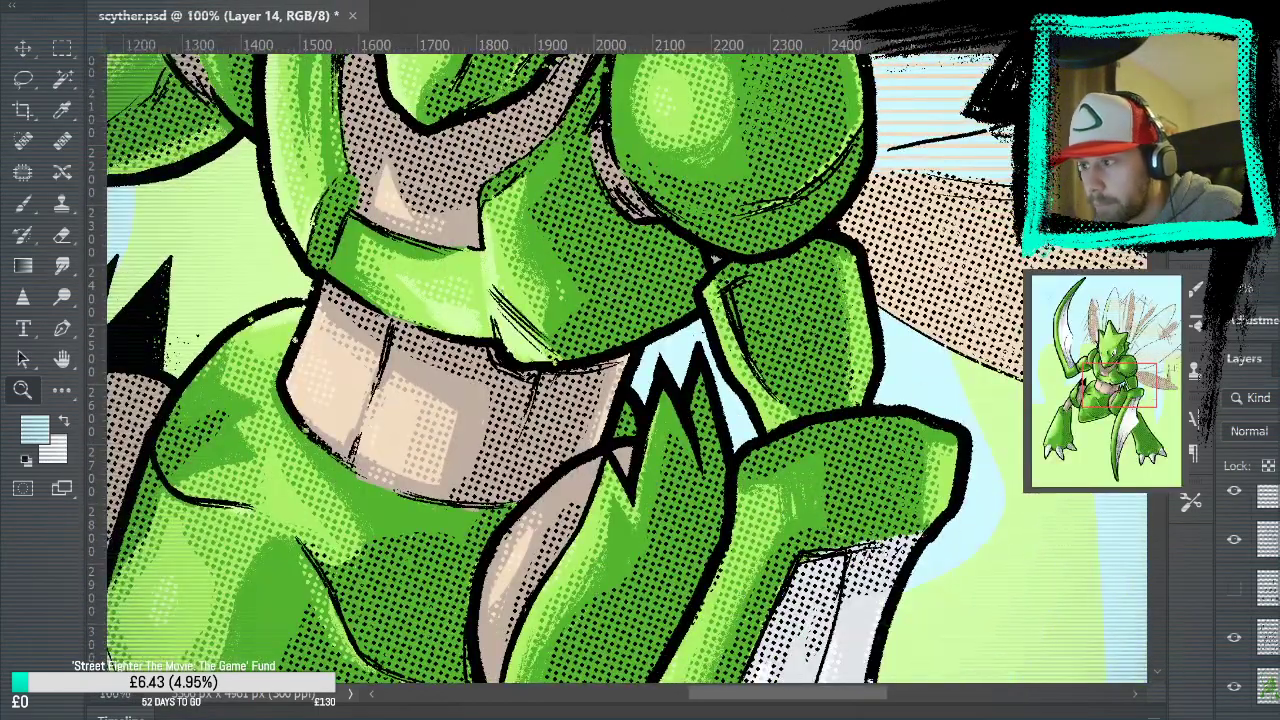
{"action": "key", "text": "ctrl+0"}
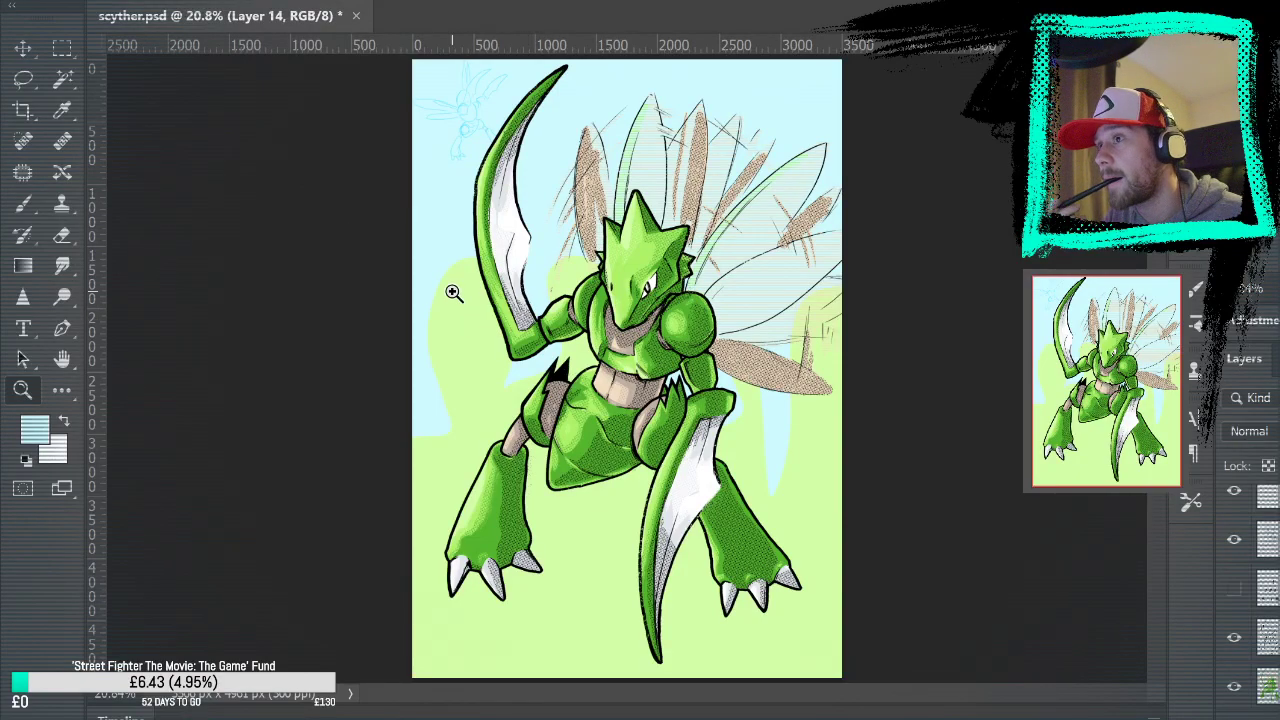
Remove the rough green and blue background fills from the background layer
{"action": "scroll", "coordinate": [1250, 590], "scroll_direction": "down", "scroll_amount": 2}
{"action": "scroll", "coordinate": [1250, 610], "scroll_direction": "up", "scroll_amount": 1}
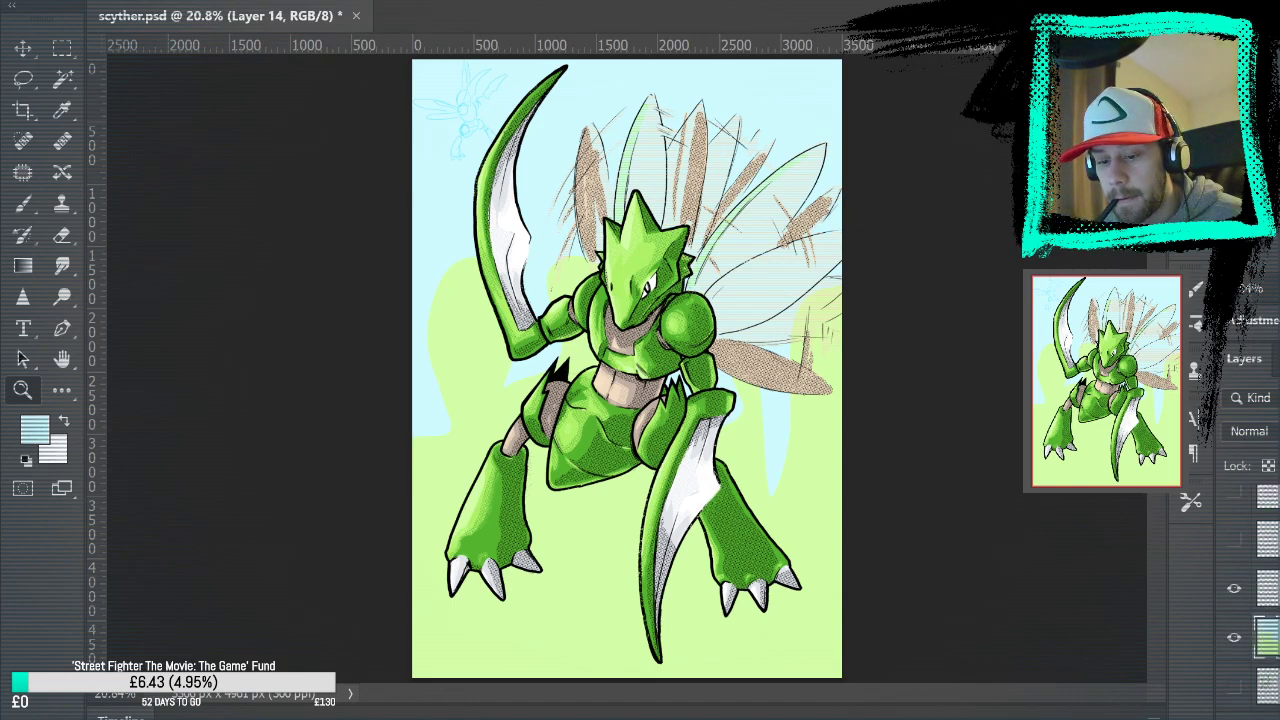
{"action": "key", "text": "Delete"}
{"action": "key", "text": "ctrl+z"}
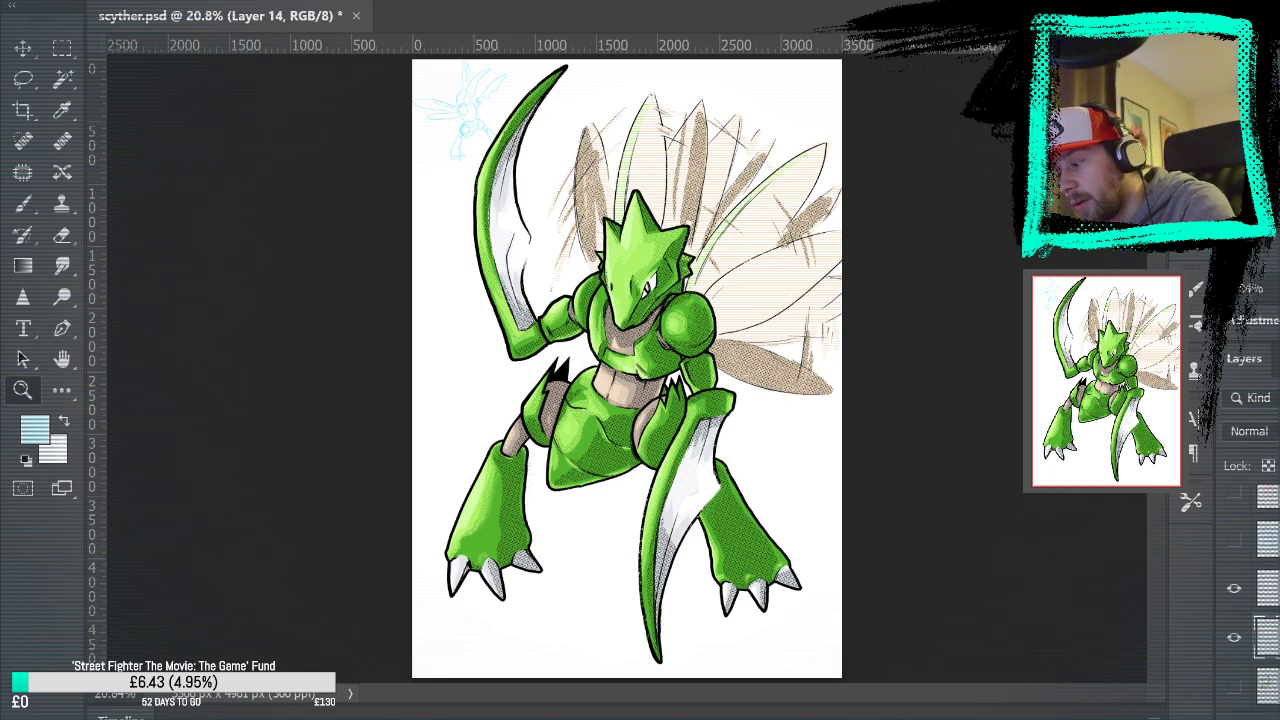
Choose a pale mint green and brush bush outlines from the page's left edge past the raised arm's elbow
{"action": "key", "text": "i"}
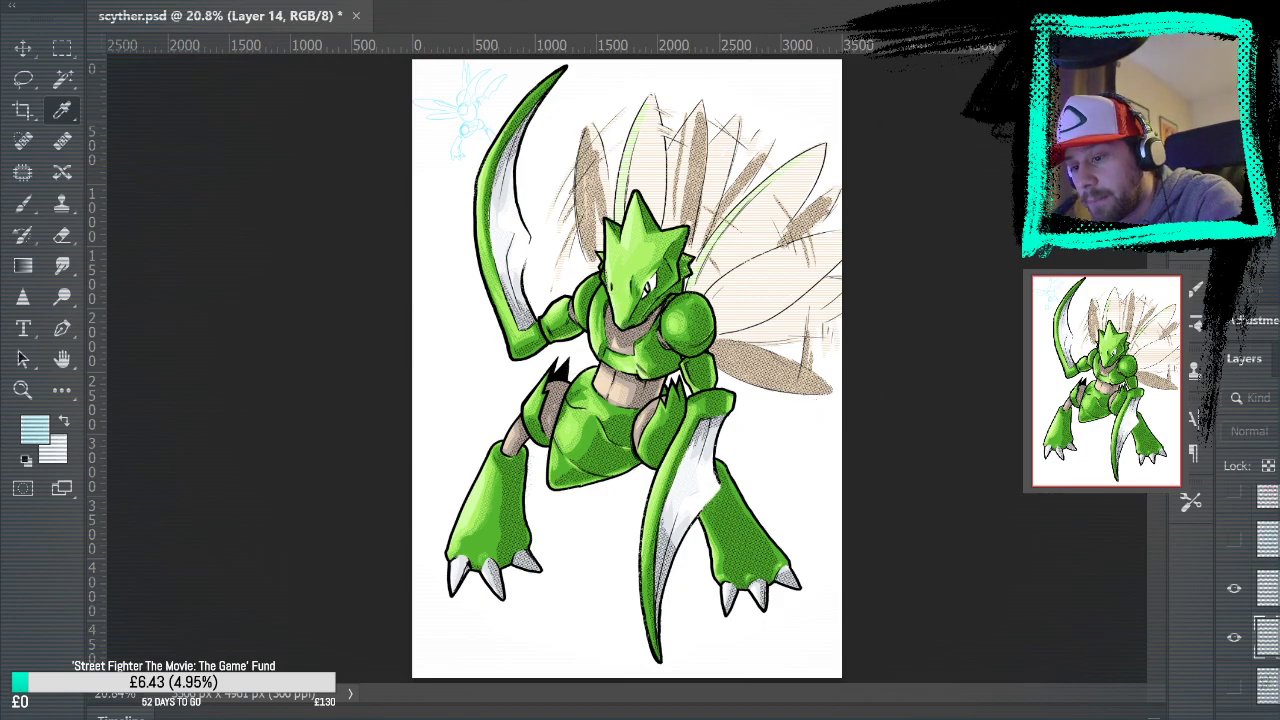
{"action": "key", "text": "Return"}
{"action": "left_click", "coordinate": [23, 204]}
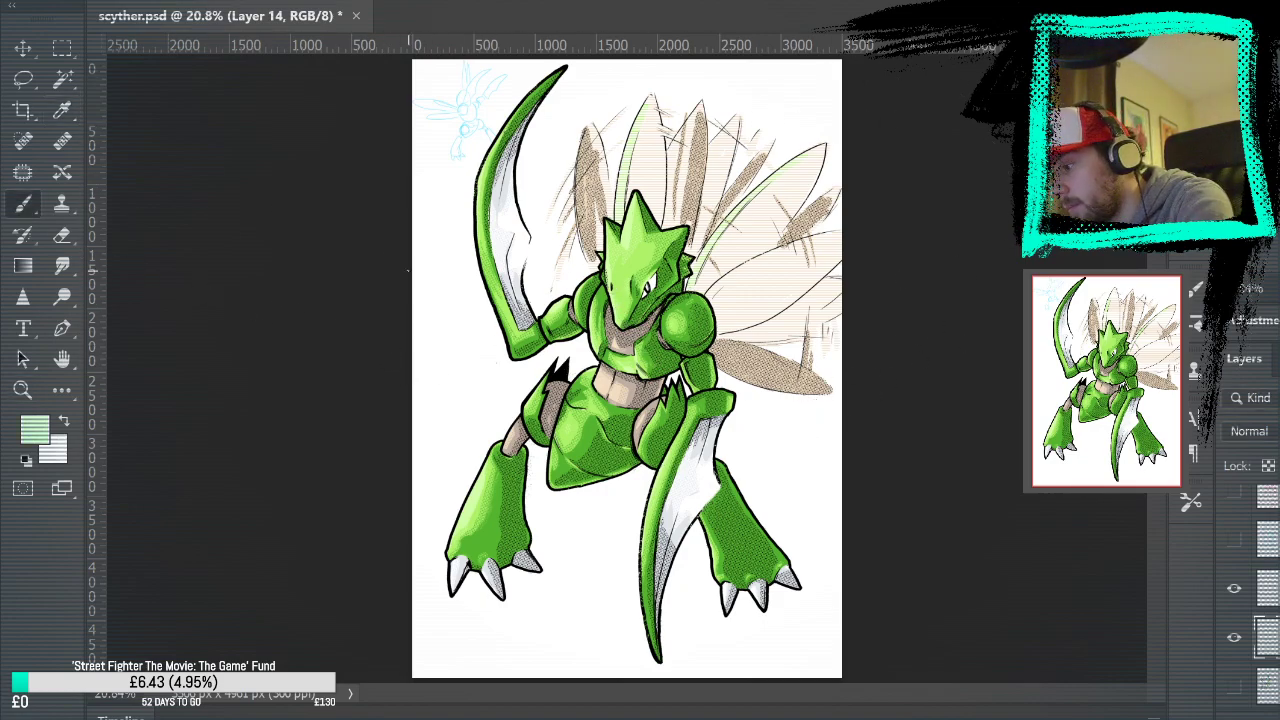
{"action": "left_click", "coordinate": [23, 395]}
{"action": "left_click", "coordinate": [547, 320]}
{"action": "left_click", "coordinate": [630, 337]}
{"action": "left_click", "coordinate": [628, 338]}
{"action": "left_click", "coordinate": [24, 202]}
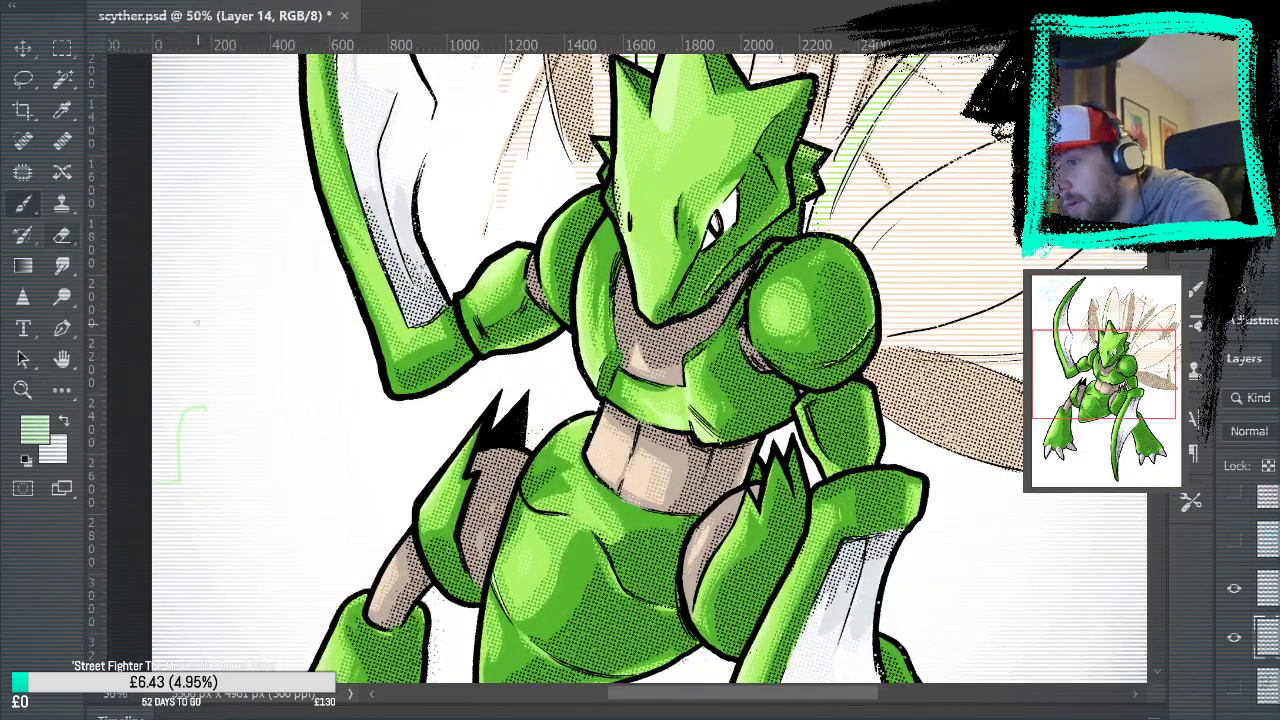
{"action": "left_click_drag", "start_coordinate": [443, 400], "coordinate": [586, 380]}
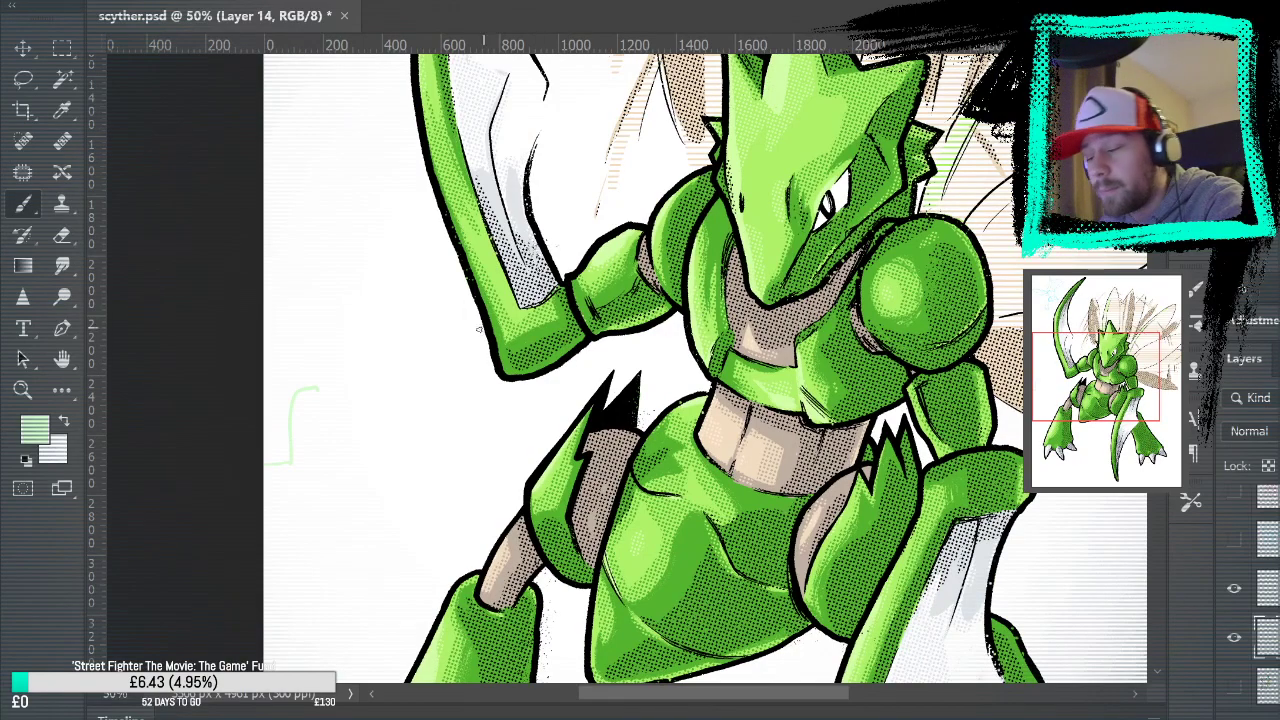
{"action": "mouse_move", "coordinate": [325, 366]}
{"action": "left_mouse_down"}
{"action": "mouse_move", "coordinate": [322, 317]}
{"action": "mouse_move", "coordinate": [361, 336]}
{"action": "mouse_move", "coordinate": [416, 249]}
{"action": "mouse_move", "coordinate": [425, 291]}
{"action": "mouse_move", "coordinate": [455, 322]}
{"action": "left_mouse_up"}
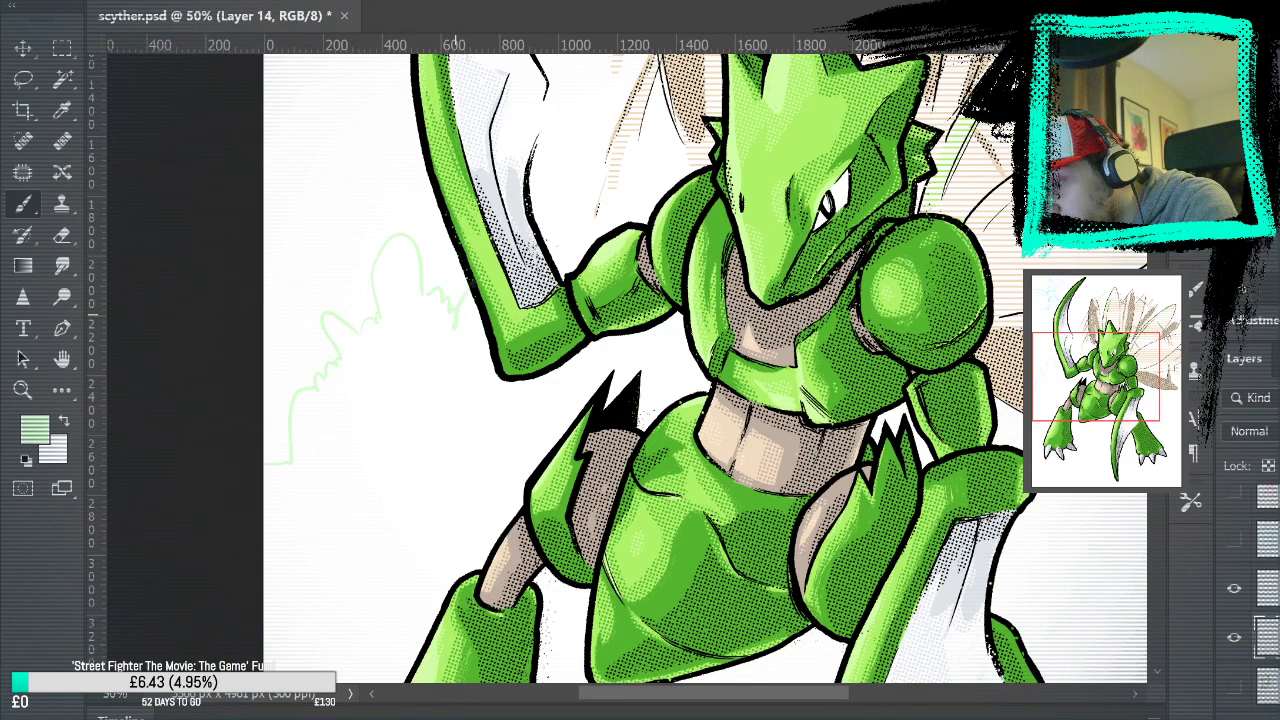
{"action": "mouse_move", "coordinate": [490, 372]}
{"action": "left_mouse_down"}
{"action": "mouse_move", "coordinate": [500, 410]}
{"action": "mouse_move", "coordinate": [526, 415]}
{"action": "mouse_move", "coordinate": [549, 404]}
{"action": "mouse_move", "coordinate": [562, 370]}
{"action": "left_mouse_up"}
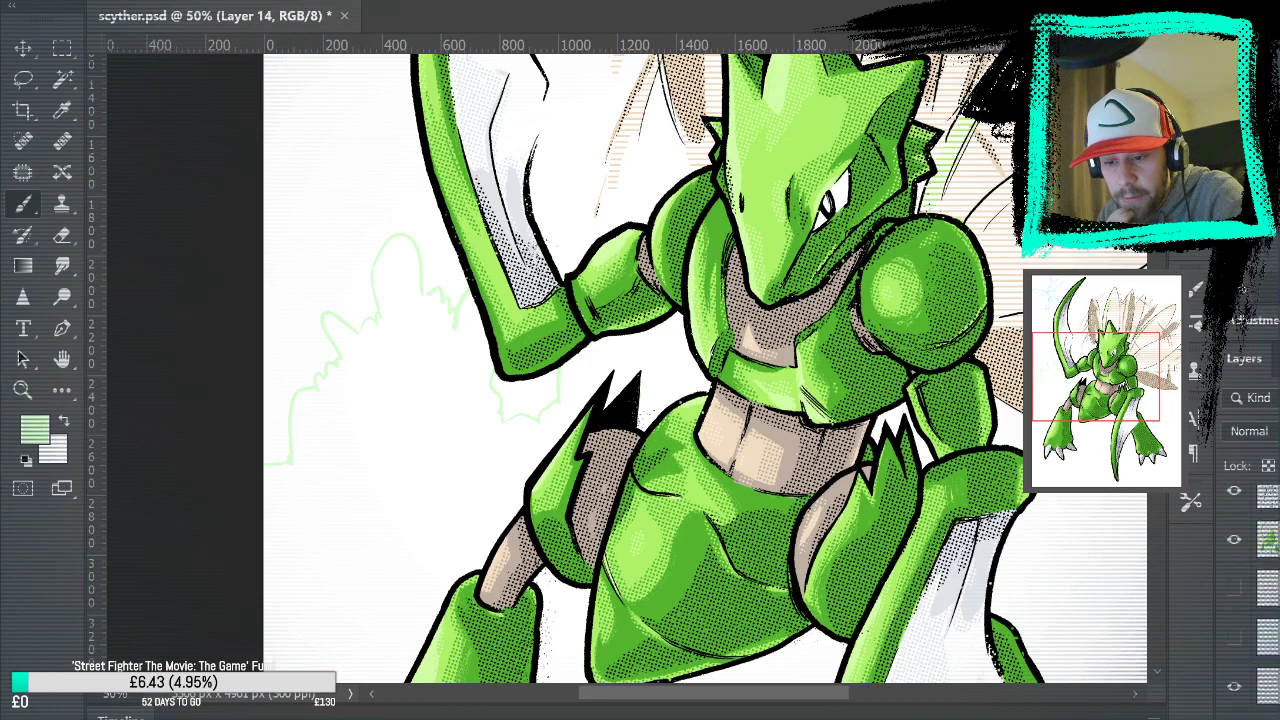
Hide the Scyther ink, colour and halftone layers, keeping the background outline layer visible
{"action": "left_click", "coordinate": [1234, 550], "text": "alt"}
{"action": "scroll", "coordinate": [1266, 588], "scroll_direction": "up", "scroll_amount": 2}
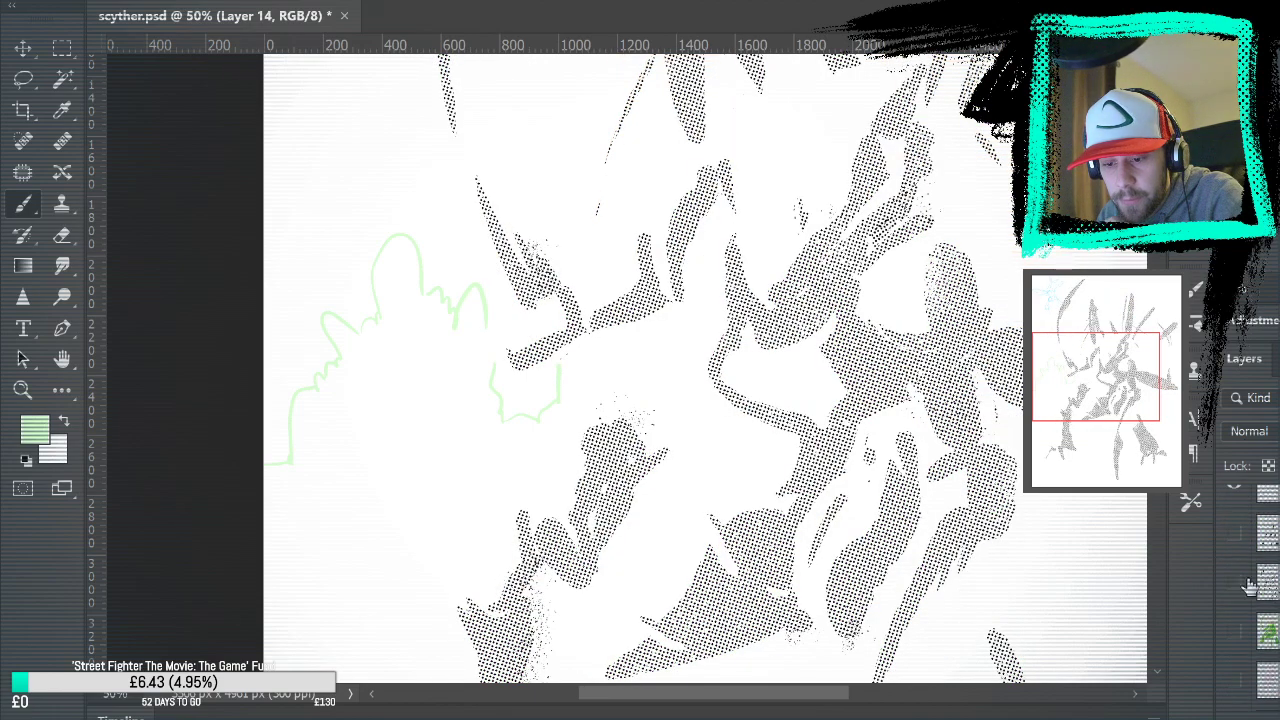
{"action": "left_click", "coordinate": [1236, 494]}
{"action": "scroll", "coordinate": [1266, 500], "scroll_direction": "down", "scroll_amount": 2}
{"action": "scroll", "coordinate": [1266, 590], "scroll_direction": "down", "scroll_amount": 2}
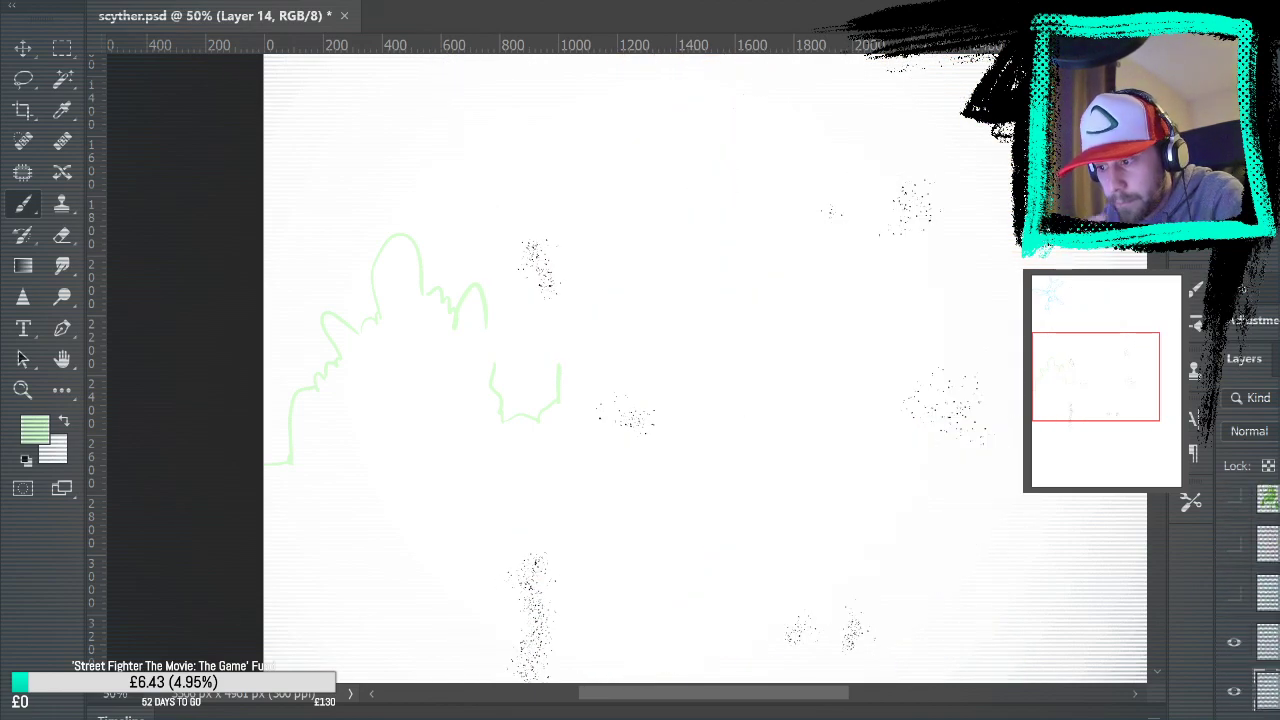
Join the gaps in the bush outline and extend it upward into a taller bush
{"action": "mouse_move", "coordinate": [484, 323]}
{"action": "left_mouse_down"}
{"action": "mouse_move", "coordinate": [558, 356]}
{"action": "mouse_move", "coordinate": [577, 315]}
{"action": "mouse_move", "coordinate": [561, 164]}
{"action": "mouse_move", "coordinate": [644, 177]}
{"action": "mouse_move", "coordinate": [657, 142]}
{"action": "mouse_move", "coordinate": [690, 180]}
{"action": "left_mouse_up"}
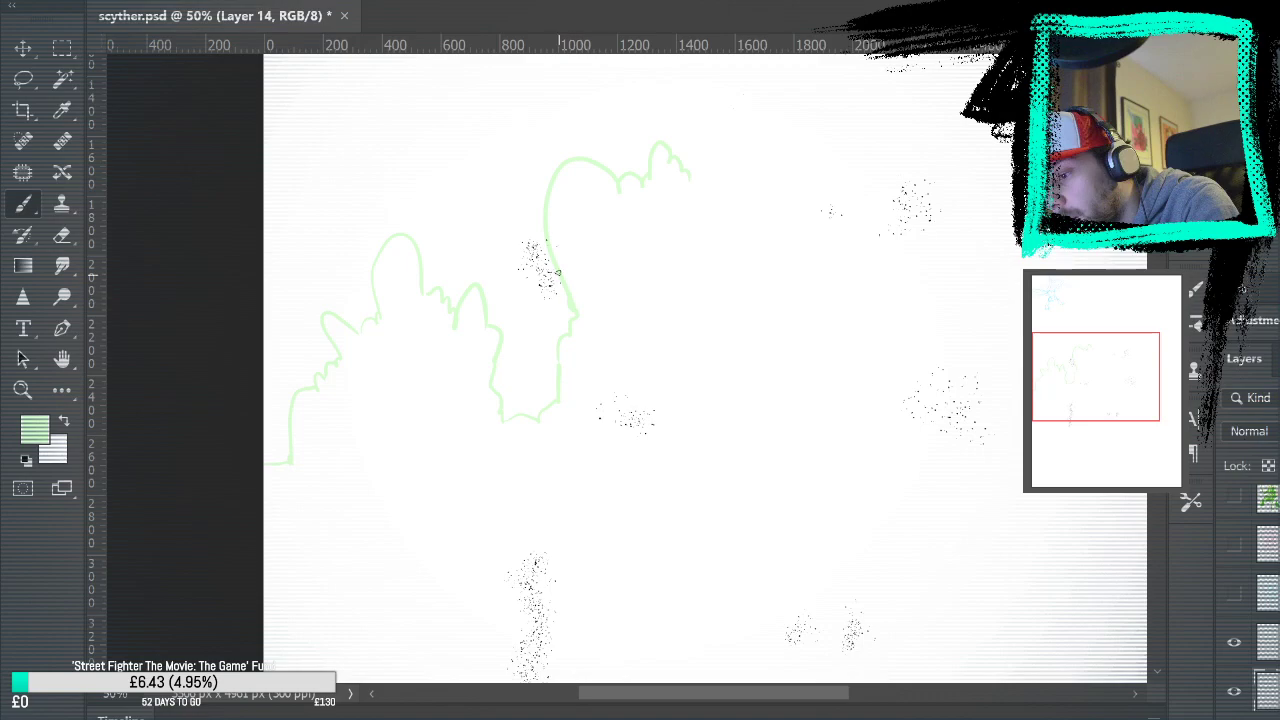
{"action": "mouse_move", "coordinate": [566, 160]}
{"action": "left_mouse_down"}
{"action": "mouse_move", "coordinate": [544, 238]}
{"action": "mouse_move", "coordinate": [548, 203]}
{"action": "left_mouse_up"}
Outline a tree with a thick trunk and wide leafy canopy, and continue the line into bushes toward the page's right edge
{"action": "scroll", "coordinate": [680, 526], "scroll_direction": "up", "scroll_amount": 3}
{"action": "scroll", "coordinate": [680, 526], "scroll_direction": "right", "scroll_amount": 5}
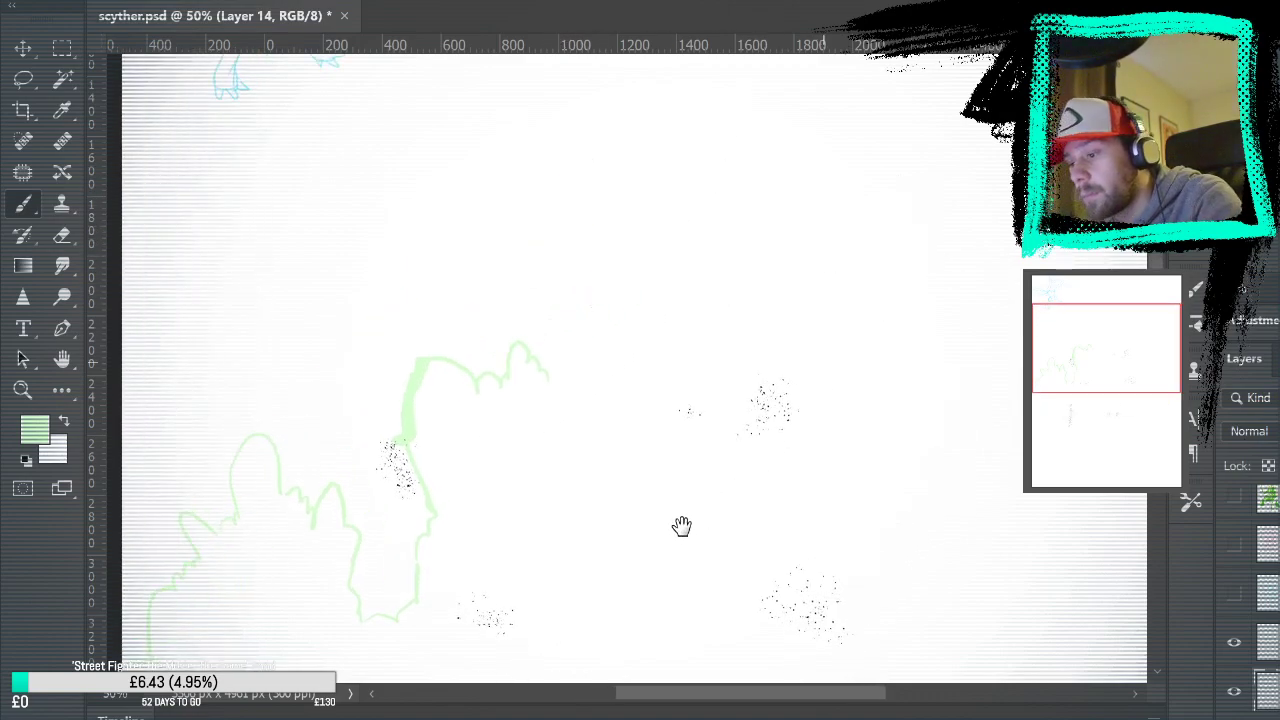
{"action": "mouse_move", "coordinate": [485, 366]}
{"action": "left_mouse_down"}
{"action": "mouse_move", "coordinate": [539, 376]}
{"action": "mouse_move", "coordinate": [540, 257]}
{"action": "mouse_move", "coordinate": [497, 239]}
{"action": "mouse_move", "coordinate": [466, 200]}
{"action": "mouse_move", "coordinate": [478, 212]}
{"action": "mouse_move", "coordinate": [432, 213]}
{"action": "mouse_move", "coordinate": [404, 196]}
{"action": "left_mouse_up"}
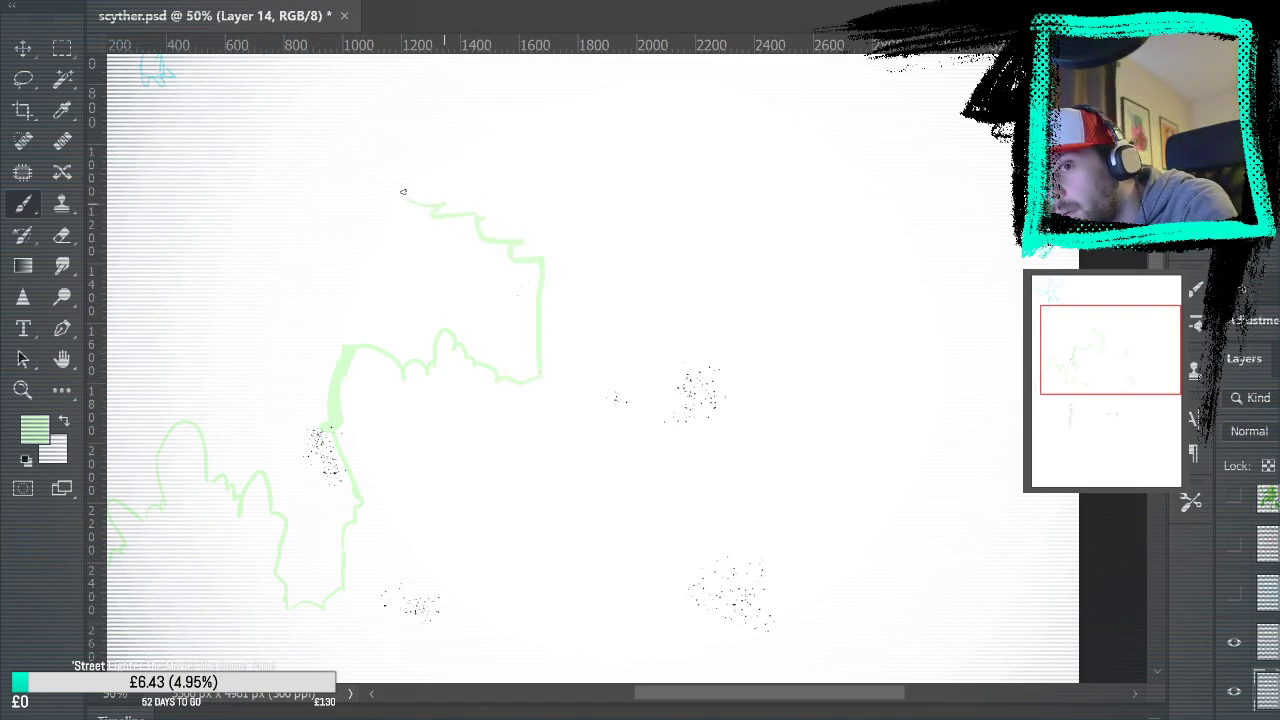
{"action": "left_click_drag", "start_coordinate": [529, 217], "coordinate": [523, 203]}
{"action": "mouse_move", "coordinate": [400, 191]}
{"action": "left_mouse_down"}
{"action": "mouse_move", "coordinate": [383, 175]}
{"action": "mouse_move", "coordinate": [440, 106]}
{"action": "mouse_move", "coordinate": [582, 75]}
{"action": "left_mouse_up"}
{"action": "left_click_drag", "start_coordinate": [373, 185], "coordinate": [407, 187]}
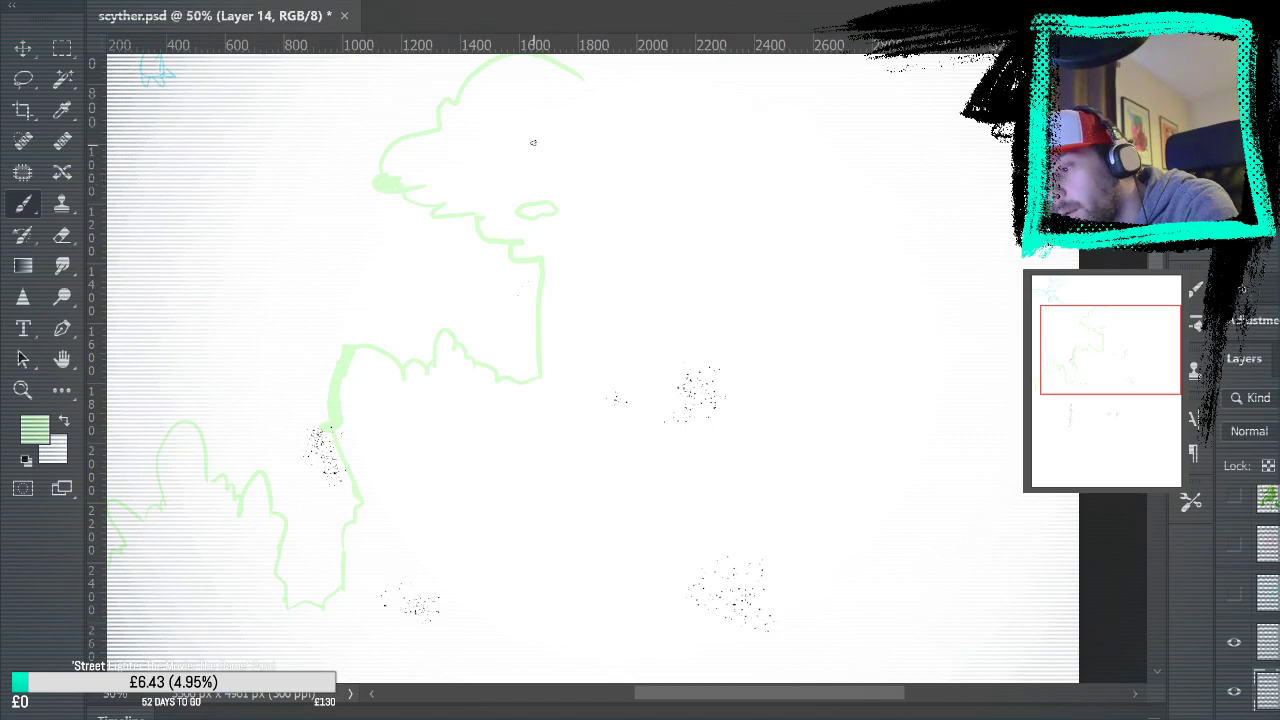
{"action": "mouse_move", "coordinate": [584, 76]}
{"action": "left_mouse_down"}
{"action": "mouse_move", "coordinate": [769, 125]}
{"action": "mouse_move", "coordinate": [748, 218]}
{"action": "mouse_move", "coordinate": [685, 282]}
{"action": "mouse_move", "coordinate": [641, 286]}
{"action": "mouse_move", "coordinate": [641, 376]}
{"action": "left_mouse_up"}
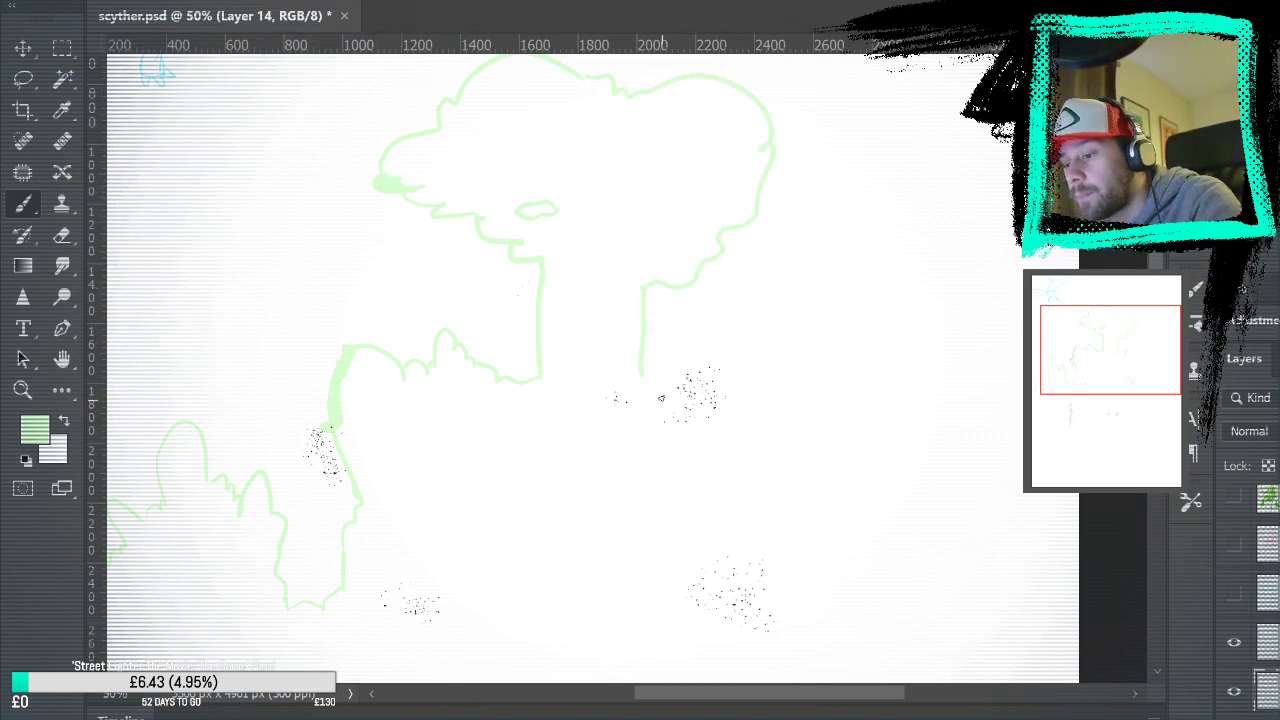
{"action": "left_click_drag", "start_coordinate": [763, 177], "coordinate": [775, 143]}
{"action": "mouse_move", "coordinate": [641, 376]}
{"action": "left_mouse_down"}
{"action": "mouse_move", "coordinate": [743, 313]}
{"action": "mouse_move", "coordinate": [756, 367]}
{"action": "mouse_move", "coordinate": [815, 415]}
{"action": "mouse_move", "coordinate": [801, 424]}
{"action": "mouse_move", "coordinate": [798, 401]}
{"action": "mouse_move", "coordinate": [835, 430]}
{"action": "mouse_move", "coordinate": [1001, 285]}
{"action": "mouse_move", "coordinate": [1020, 245]}
{"action": "left_mouse_up"}
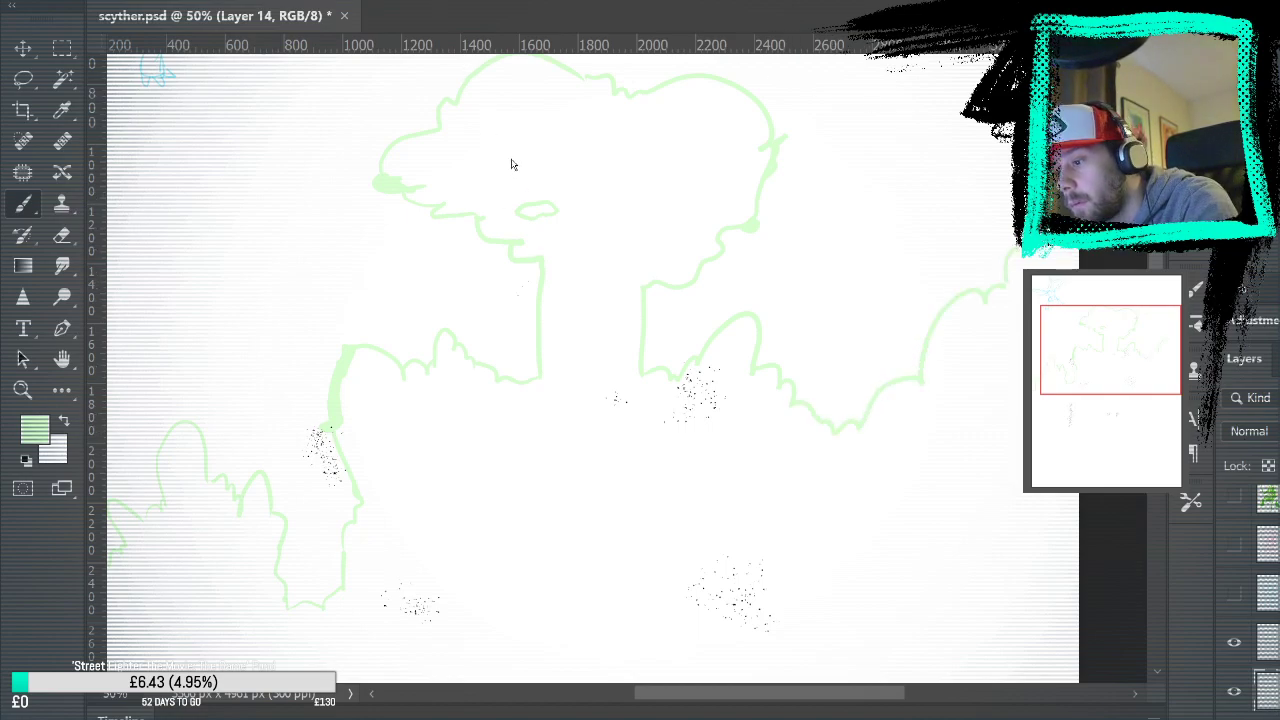
Try to fill the outlined bushes and tree with pale mint green
{"action": "key", "text": "ctrl+0"}
{"action": "key", "text": "g"}
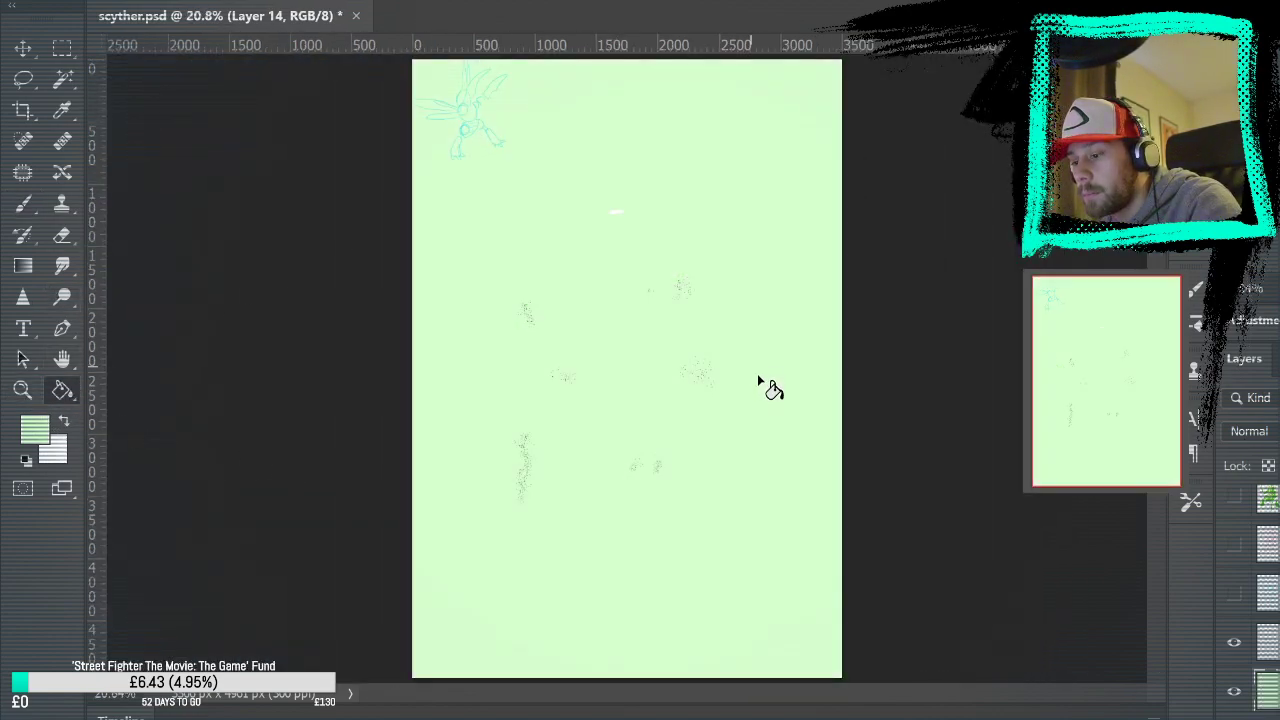
{"action": "key", "text": "ctrl+z"}
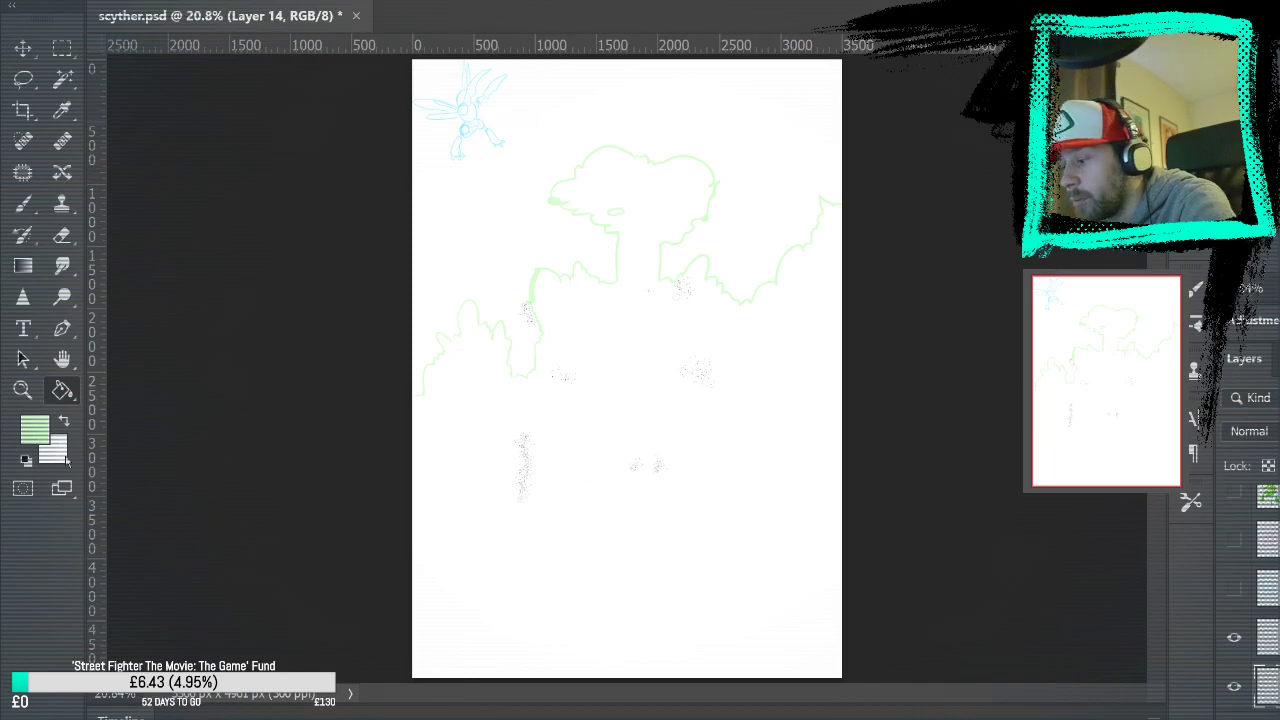
Close the gap in the bush outline beside the deep hollow near the page's left side with a brush stroke
{"action": "key", "text": "z"}
{"action": "left_click", "coordinate": [680, 290]}
{"action": "left_click", "coordinate": [705, 289]}
{"action": "left_click_drag", "start_coordinate": [463, 386], "coordinate": [475, 420]}
{"action": "left_click", "coordinate": [475, 420]}
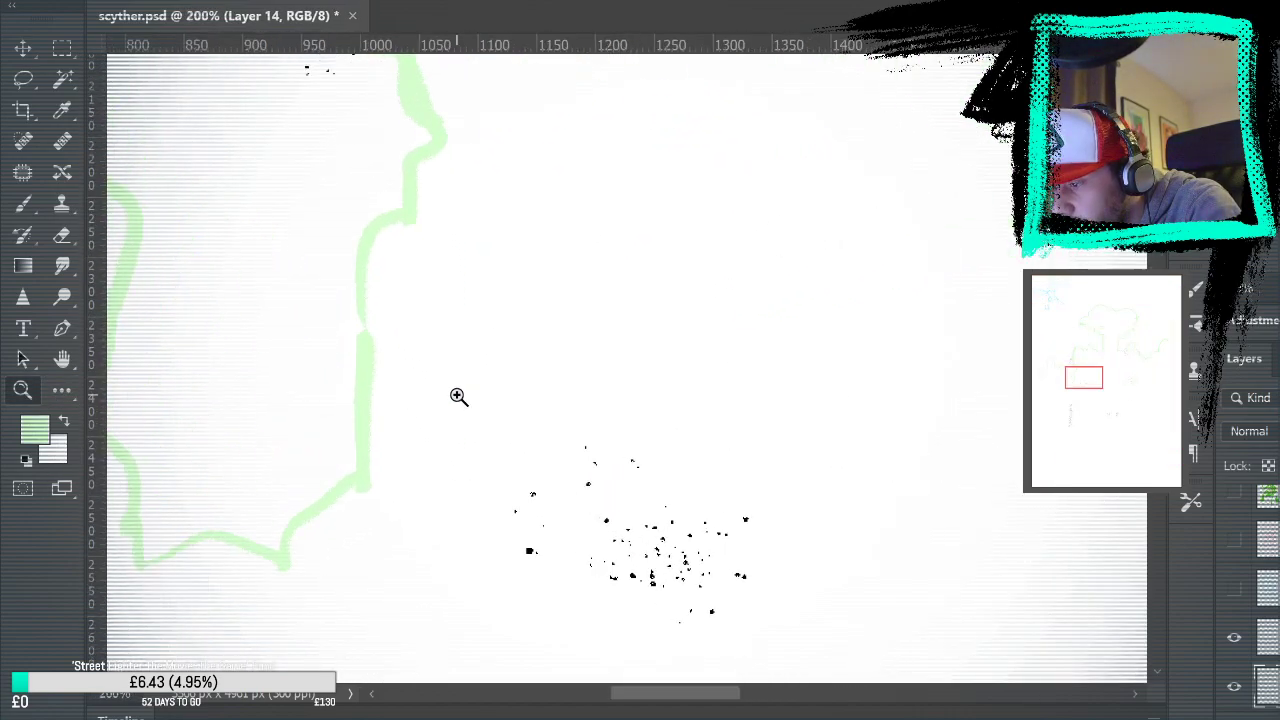
{"action": "key", "text": "b"}
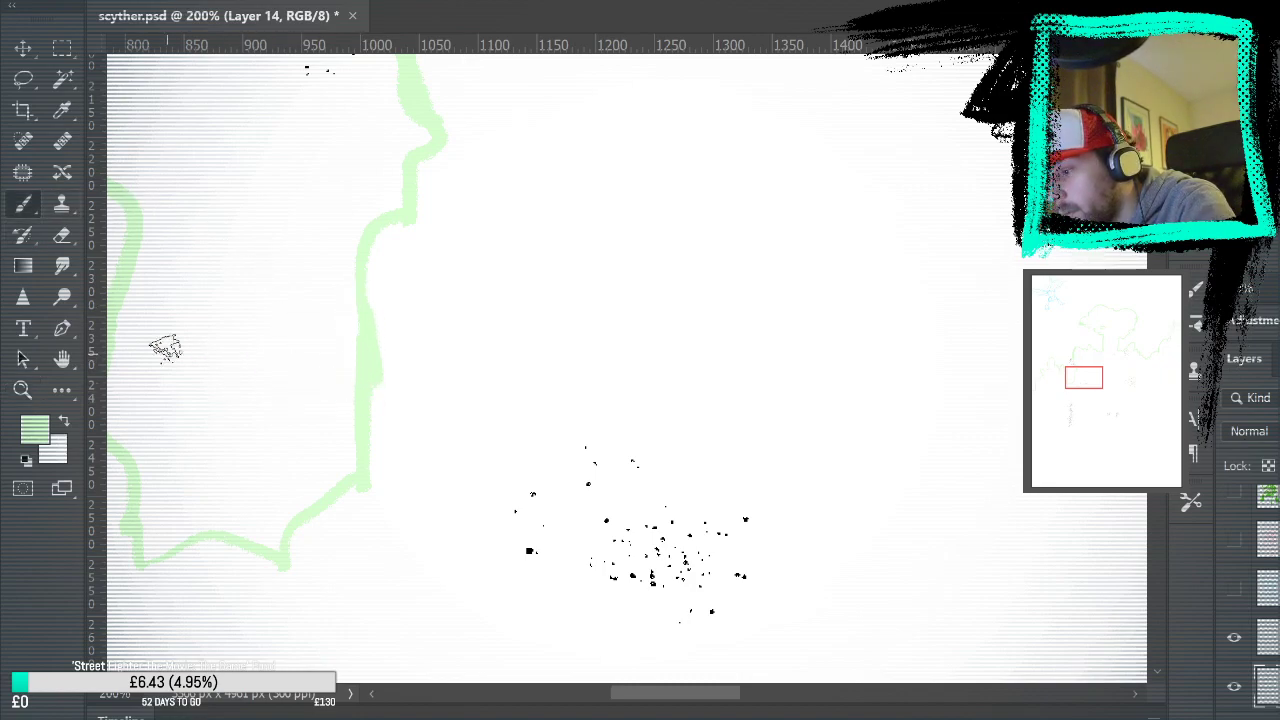
Try again to fill the area beneath the bush outline with pale mint green
{"action": "key", "text": "g"}
{"action": "left_click", "coordinate": [650, 366]}
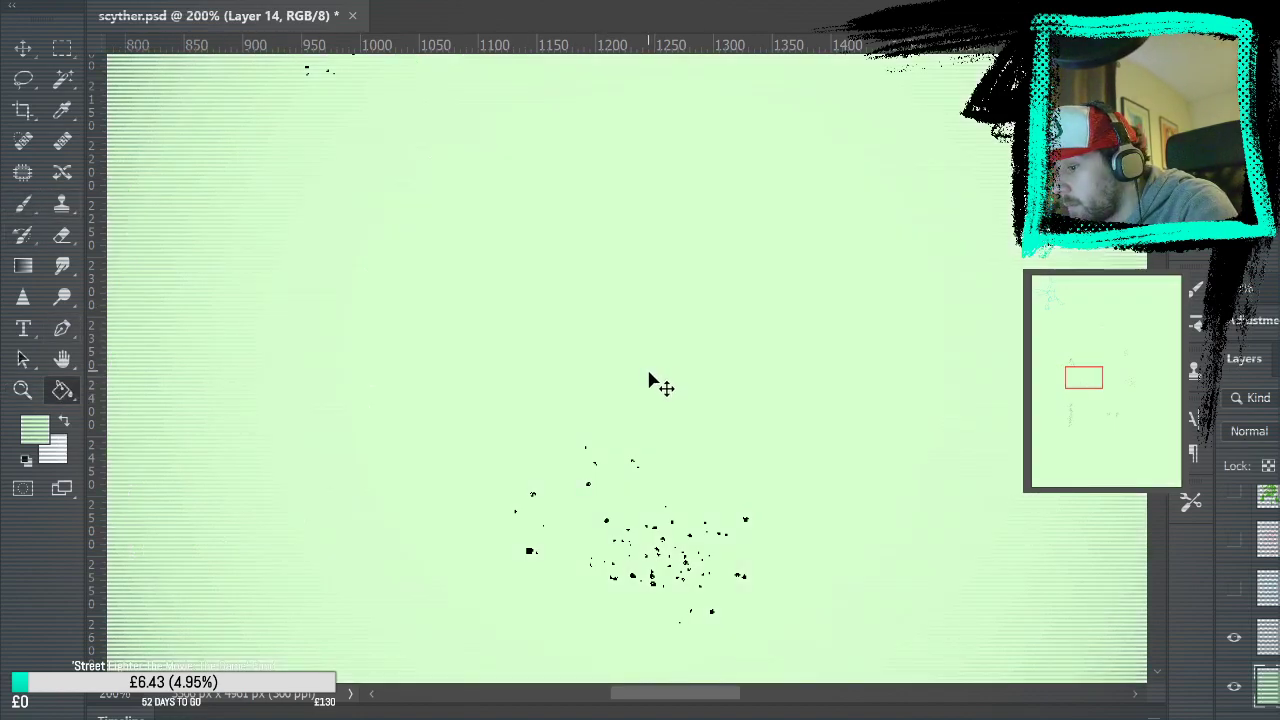
{"action": "key", "text": "ctrl+z"}
Brush over the remaining gaps in the left-hand bush outlines and along the top of the tree canopy
{"action": "mouse_move", "coordinate": [394, 434]}
{"action": "left_mouse_down"}
{"action": "mouse_move", "coordinate": [794, 466]}
{"action": "mouse_move", "coordinate": [759, 511]}
{"action": "mouse_move", "coordinate": [910, 541]}
{"action": "left_mouse_up"}
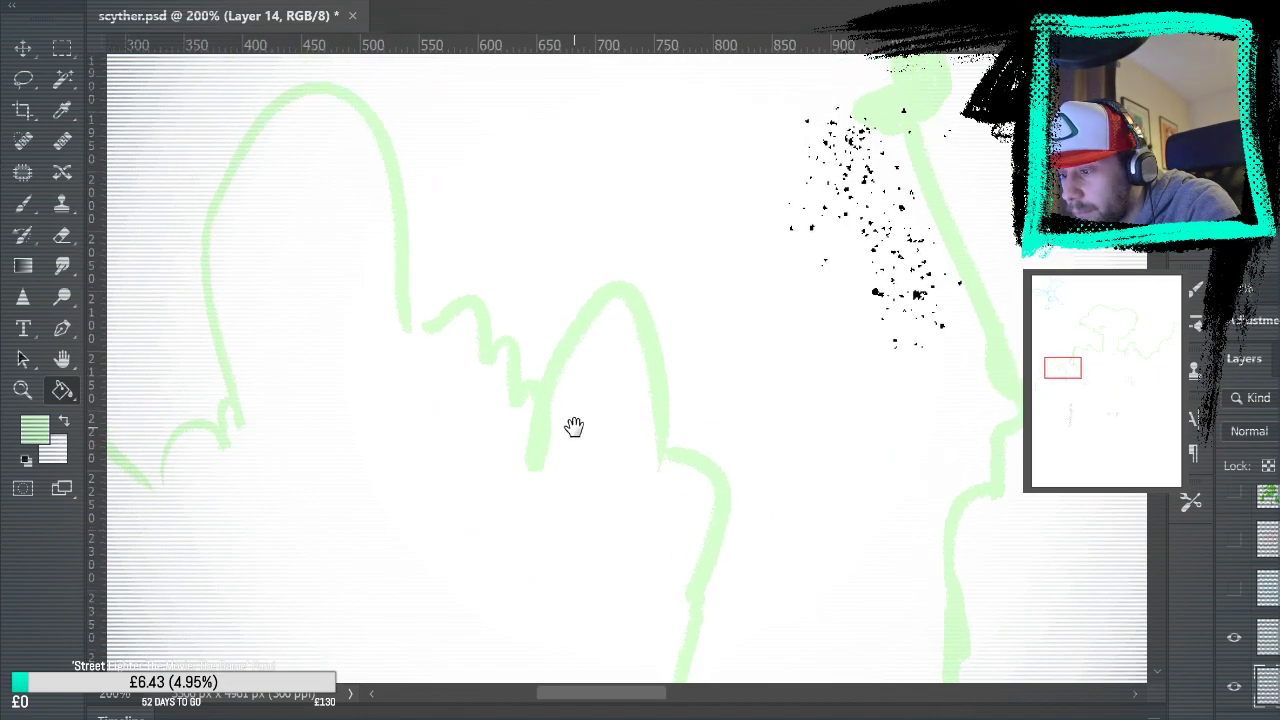
{"action": "key", "text": "b"}
{"action": "mouse_move", "coordinate": [243, 492]}
{"action": "left_mouse_down"}
{"action": "mouse_move", "coordinate": [543, 469]}
{"action": "mouse_move", "coordinate": [786, 306]}
{"action": "mouse_move", "coordinate": [754, 252]}
{"action": "mouse_move", "coordinate": [500, 489]}
{"action": "mouse_move", "coordinate": [391, 643]}
{"action": "mouse_move", "coordinate": [551, 551]}
{"action": "mouse_move", "coordinate": [641, 220]}
{"action": "mouse_move", "coordinate": [791, 377]}
{"action": "left_mouse_up"}
{"action": "mouse_move", "coordinate": [873, 514]}
{"action": "left_mouse_down"}
{"action": "mouse_move", "coordinate": [709, 354]}
{"action": "mouse_move", "coordinate": [683, 400]}
{"action": "mouse_move", "coordinate": [648, 410]}
{"action": "mouse_move", "coordinate": [637, 703]}
{"action": "left_mouse_up"}
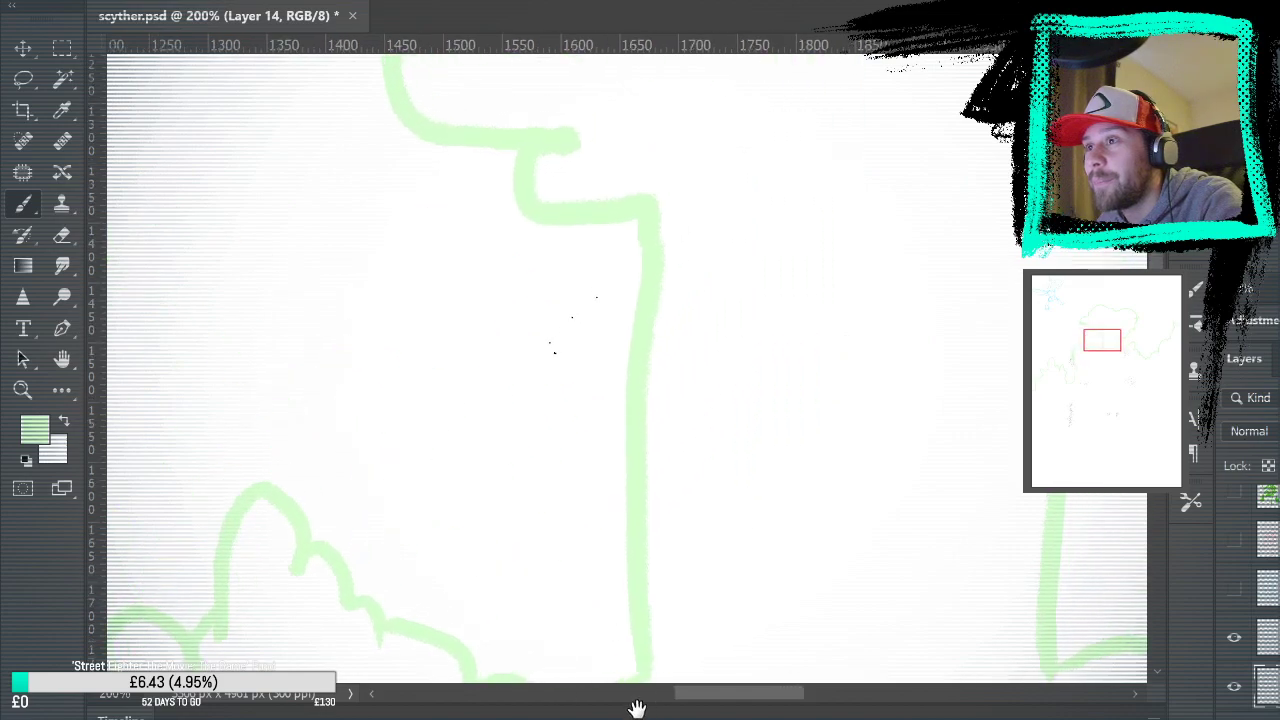
{"action": "mouse_move", "coordinate": [680, 400]}
{"action": "left_mouse_down"}
{"action": "mouse_move", "coordinate": [731, 500]}
{"action": "mouse_move", "coordinate": [877, 460]}
{"action": "mouse_move", "coordinate": [863, 417]}
{"action": "mouse_move", "coordinate": [749, 671]}
{"action": "mouse_move", "coordinate": [604, 642]}
{"action": "left_mouse_up"}
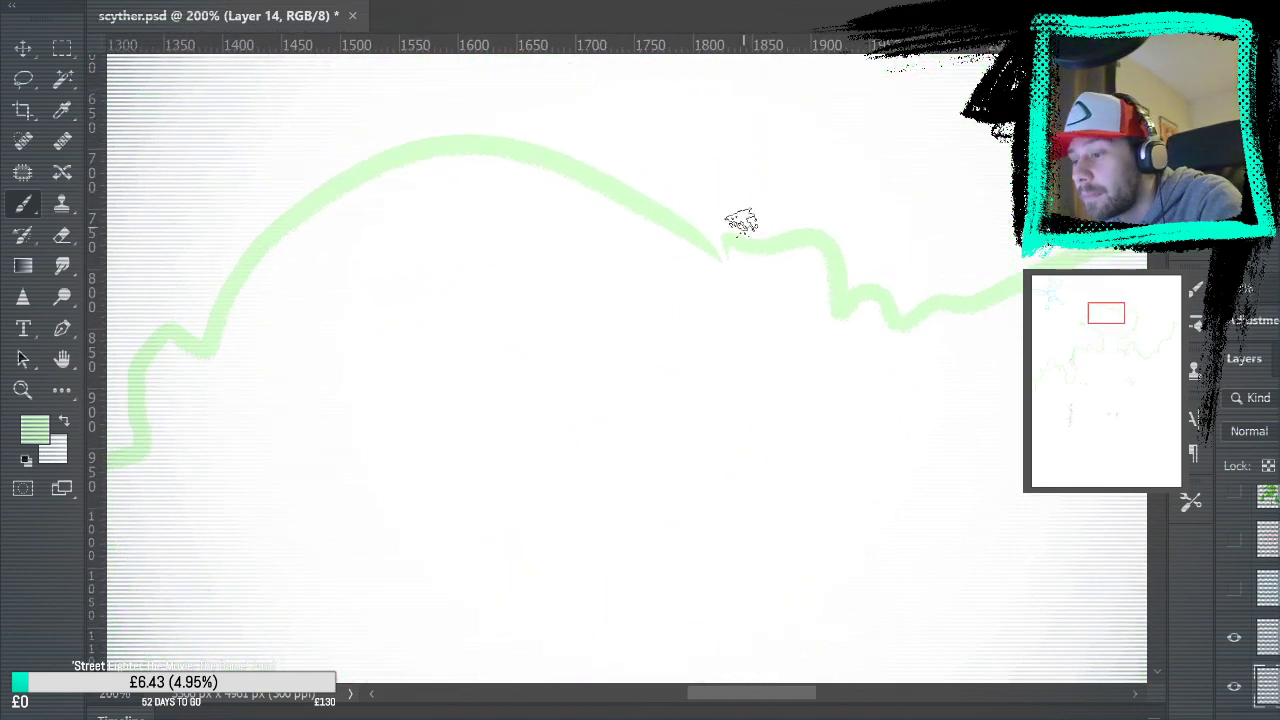
{"action": "scroll", "coordinate": [769, 217], "scroll_direction": "right", "scroll_amount": 15}
{"action": "scroll", "coordinate": [769, 217], "scroll_direction": "down", "scroll_amount": 2}
{"action": "scroll", "coordinate": [766, 387], "scroll_direction": "down", "scroll_amount": 6}
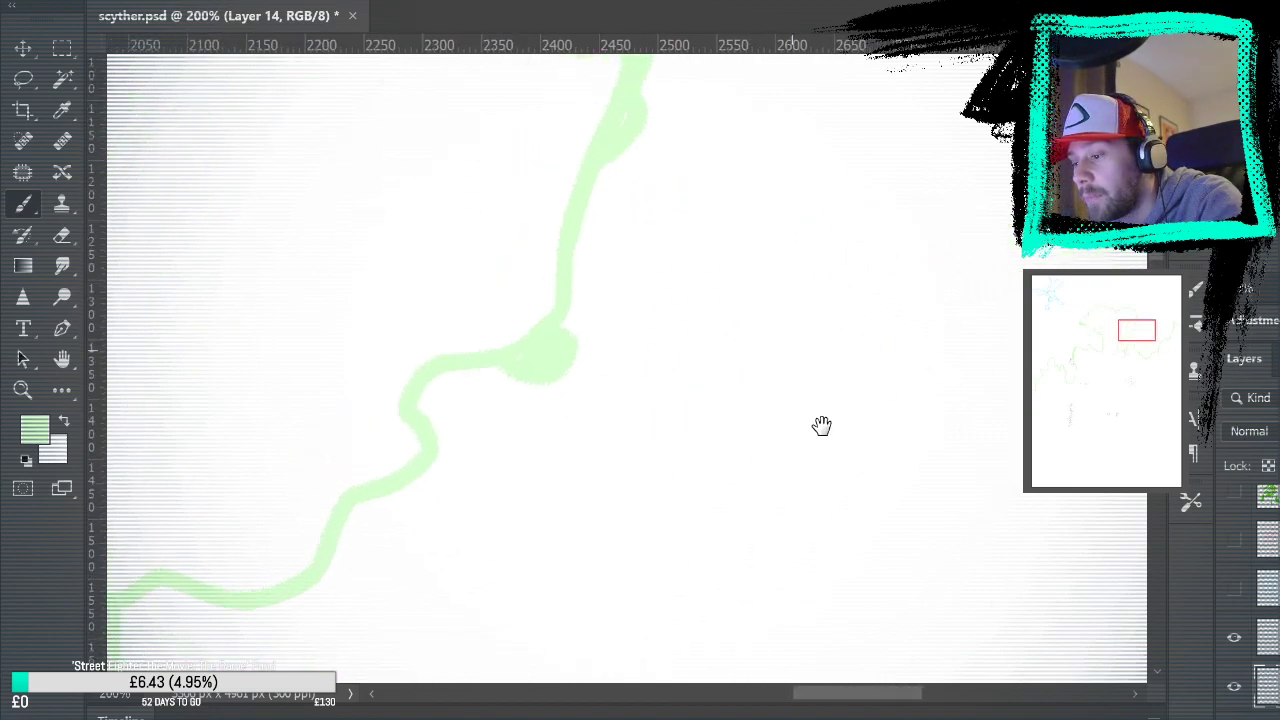
Strengthen the joins on the canopy's right side and in the bush outline from the trunk to the page's right edge
{"action": "scroll", "coordinate": [814, 417], "scroll_direction": "up", "scroll_amount": 1}
{"action": "scroll", "coordinate": [814, 417], "scroll_direction": "left", "scroll_amount": 1}
{"action": "left_click_drag", "start_coordinate": [555, 397], "coordinate": [978, 401]}
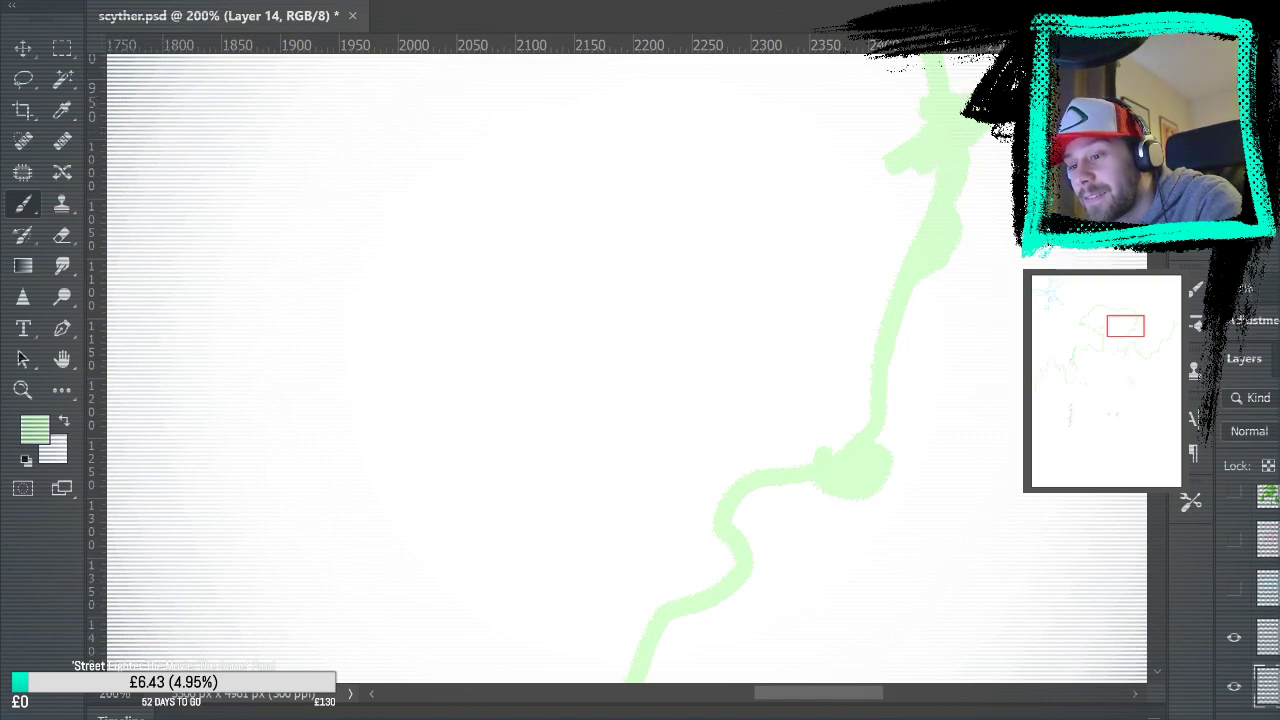
{"action": "mouse_move", "coordinate": [697, 479]}
{"action": "left_mouse_down"}
{"action": "mouse_move", "coordinate": [707, 404]}
{"action": "mouse_move", "coordinate": [817, 309]}
{"action": "left_mouse_up"}
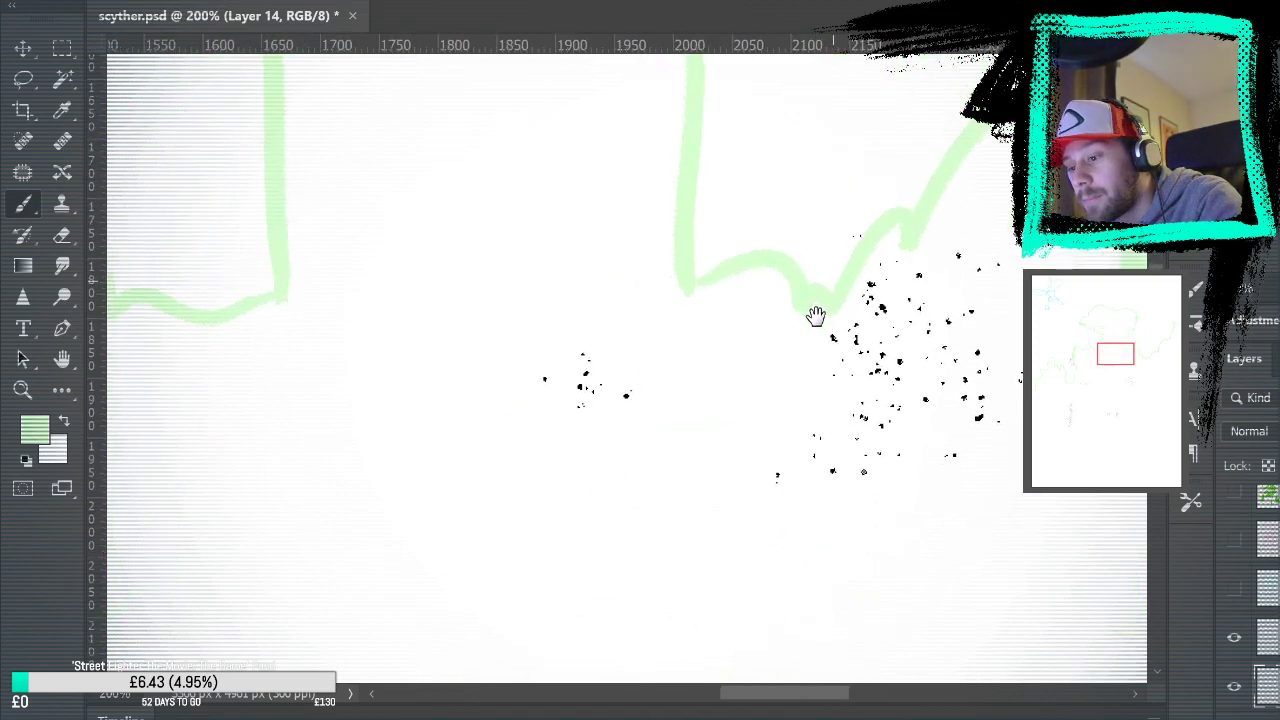
{"action": "left_click_drag", "start_coordinate": [727, 256], "coordinate": [686, 260]}
{"action": "mouse_move", "coordinate": [949, 292]}
{"action": "left_mouse_down"}
{"action": "mouse_move", "coordinate": [892, 346]}
{"action": "mouse_move", "coordinate": [569, 549]}
{"action": "mouse_move", "coordinate": [464, 359]}
{"action": "left_mouse_up"}
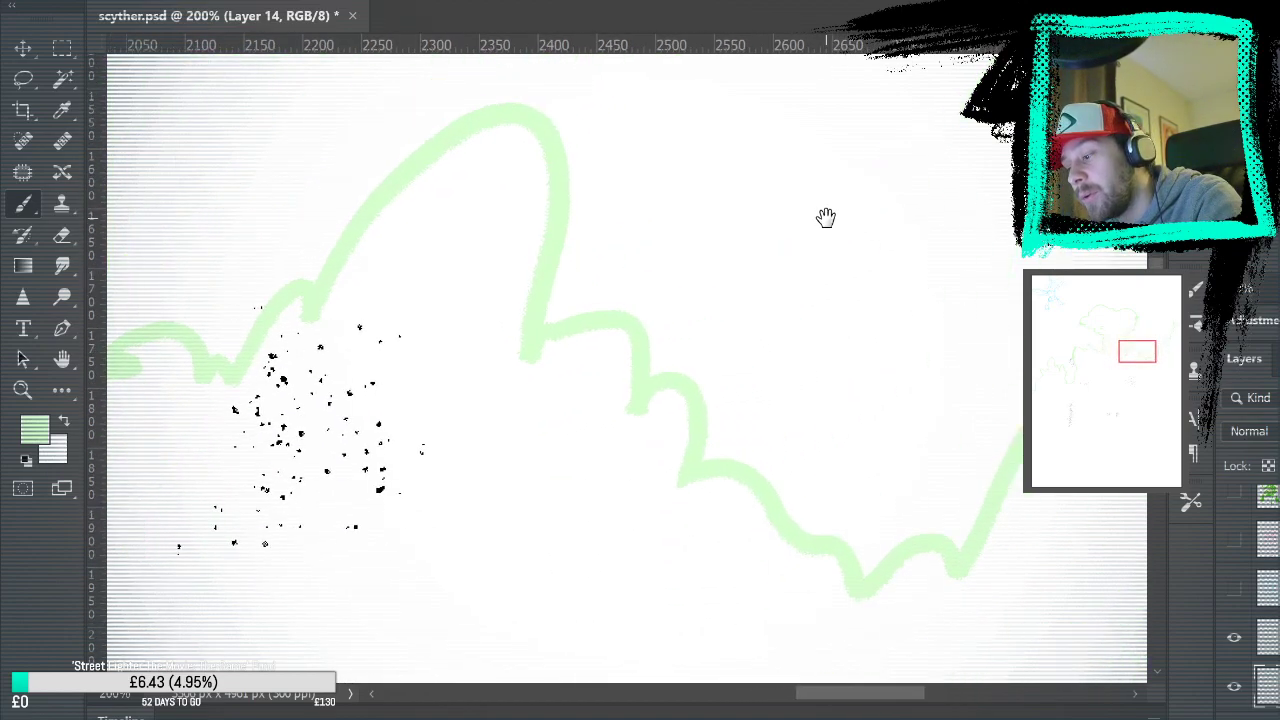
{"action": "mouse_move", "coordinate": [904, 454]}
{"action": "left_mouse_down"}
{"action": "mouse_move", "coordinate": [803, 266]}
{"action": "mouse_move", "coordinate": [683, 234]}
{"action": "mouse_move", "coordinate": [833, 542]}
{"action": "mouse_move", "coordinate": [723, 663]}
{"action": "mouse_move", "coordinate": [831, 563]}
{"action": "mouse_move", "coordinate": [792, 425]}
{"action": "left_mouse_up"}
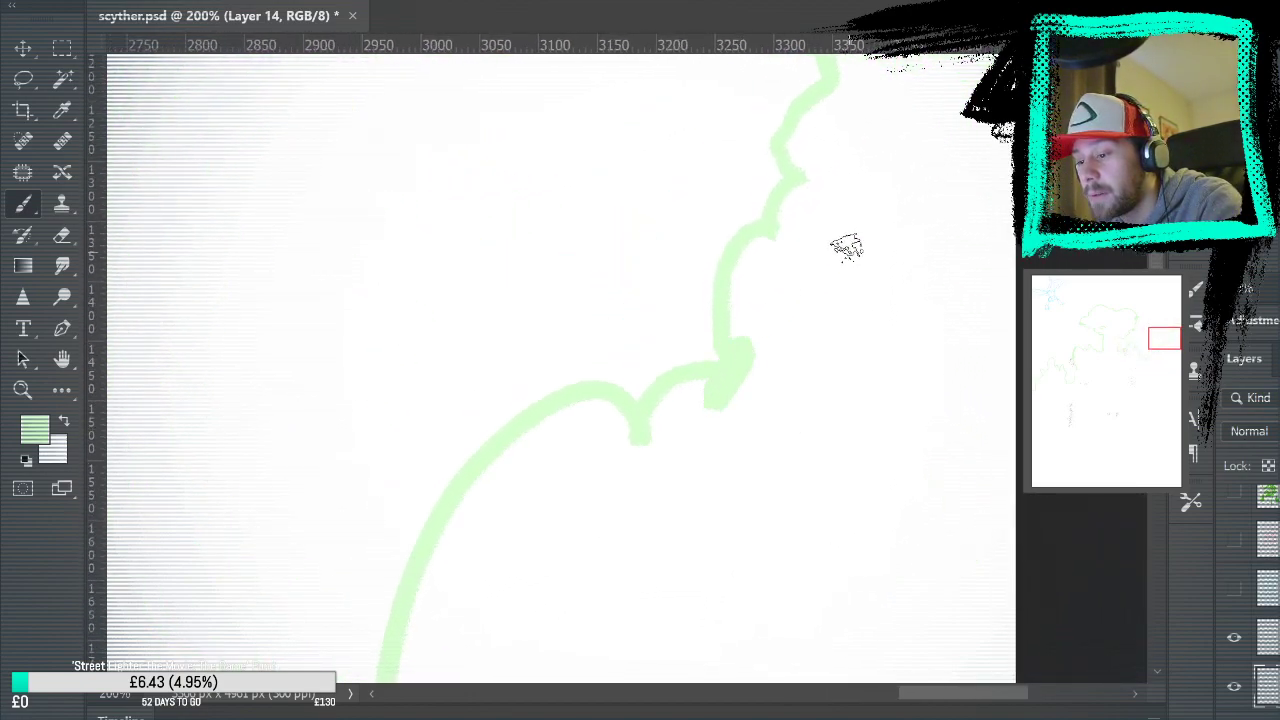
{"action": "scroll", "coordinate": [960, 317], "scroll_direction": "up", "scroll_amount": 5}
{"action": "left_click_drag", "start_coordinate": [960, 317], "coordinate": [966, 251]}
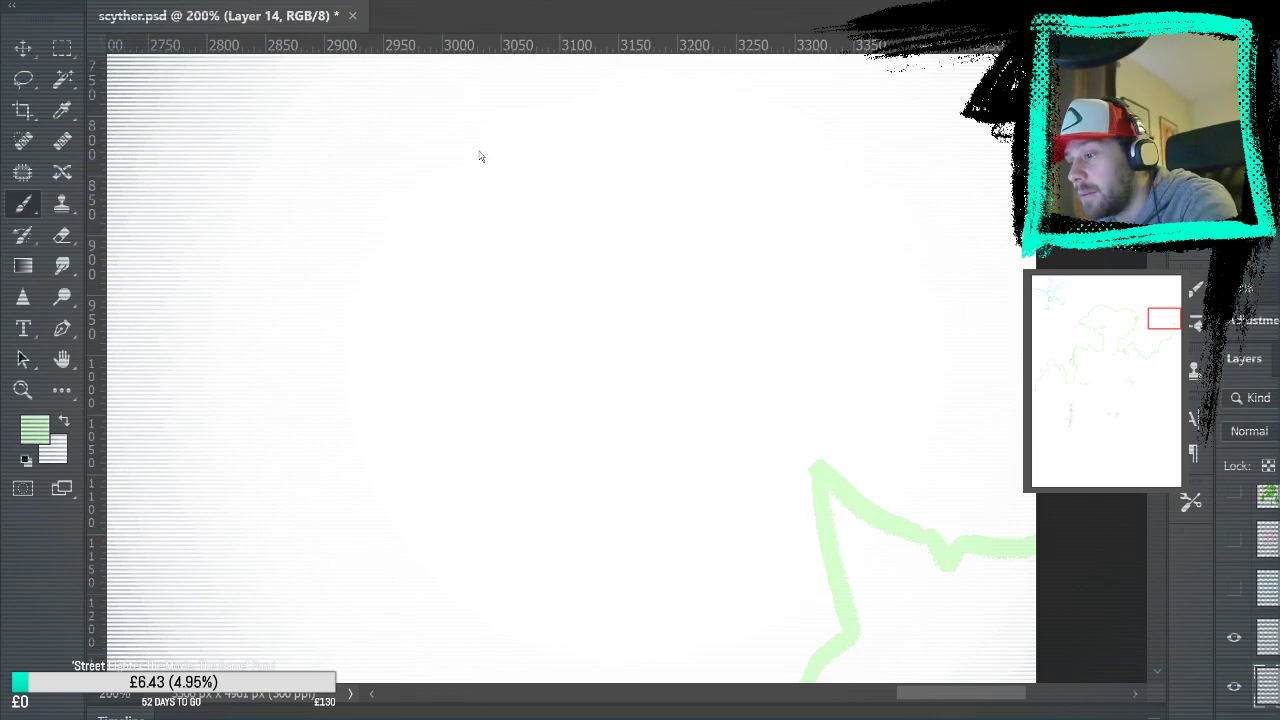
Fill the closed tree and bush silhouette down to the page's bottom edge with pale mint green
{"action": "key", "text": "ctrl+0"}
{"action": "key", "text": "g"}
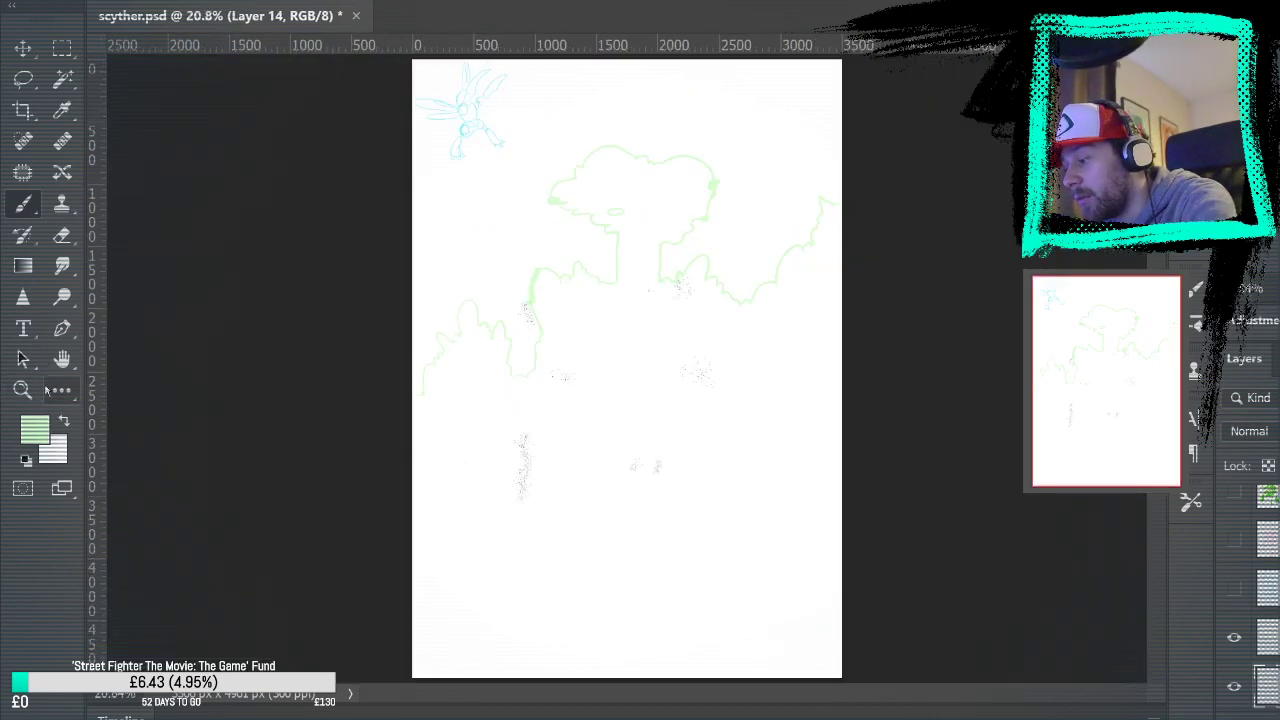
{"action": "left_click", "coordinate": [752, 442]}
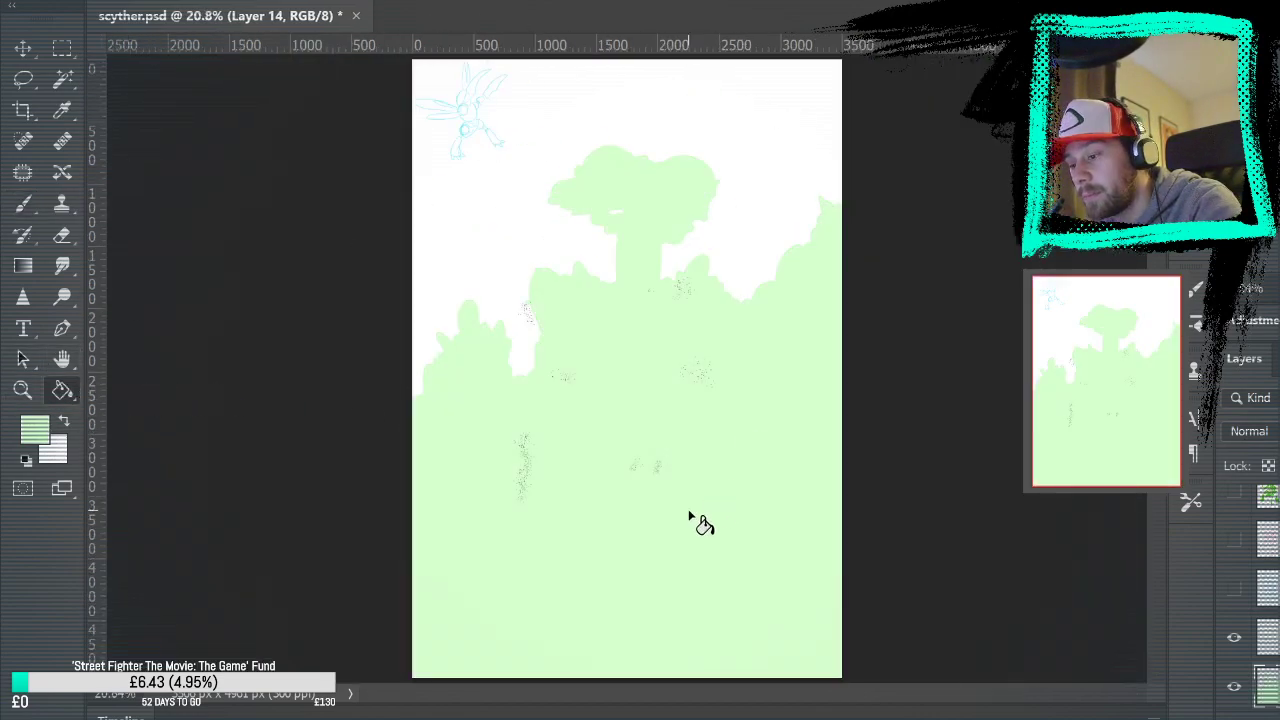
Move the green silhouette lower on the page and delete its tree with a lasso selection
{"action": "key", "text": "v"}
{"action": "left_click_drag", "start_coordinate": [741, 390], "coordinate": [757, 528]}
{"action": "key", "text": "l"}
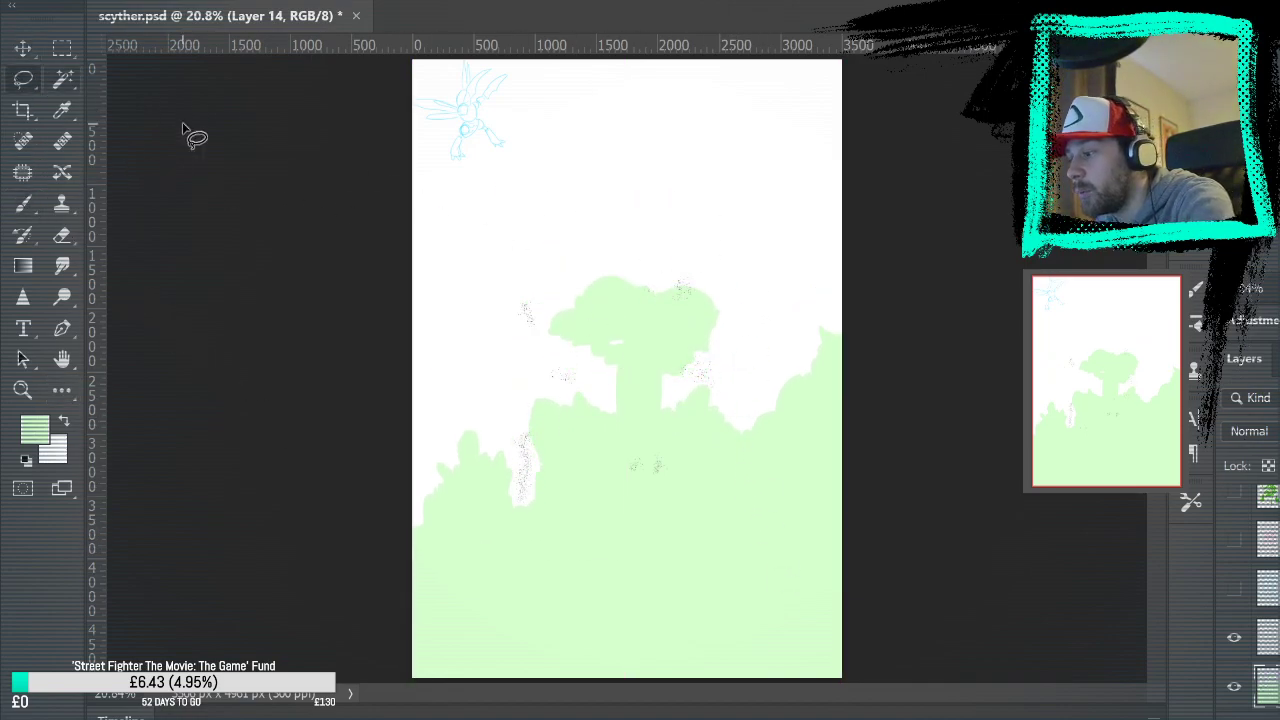
{"action": "mouse_move", "coordinate": [617, 240]}
{"action": "left_mouse_down"}
{"action": "mouse_move", "coordinate": [543, 343]}
{"action": "mouse_move", "coordinate": [620, 399]}
{"action": "mouse_move", "coordinate": [733, 334]}
{"action": "mouse_move", "coordinate": [538, 210]}
{"action": "left_mouse_up"}
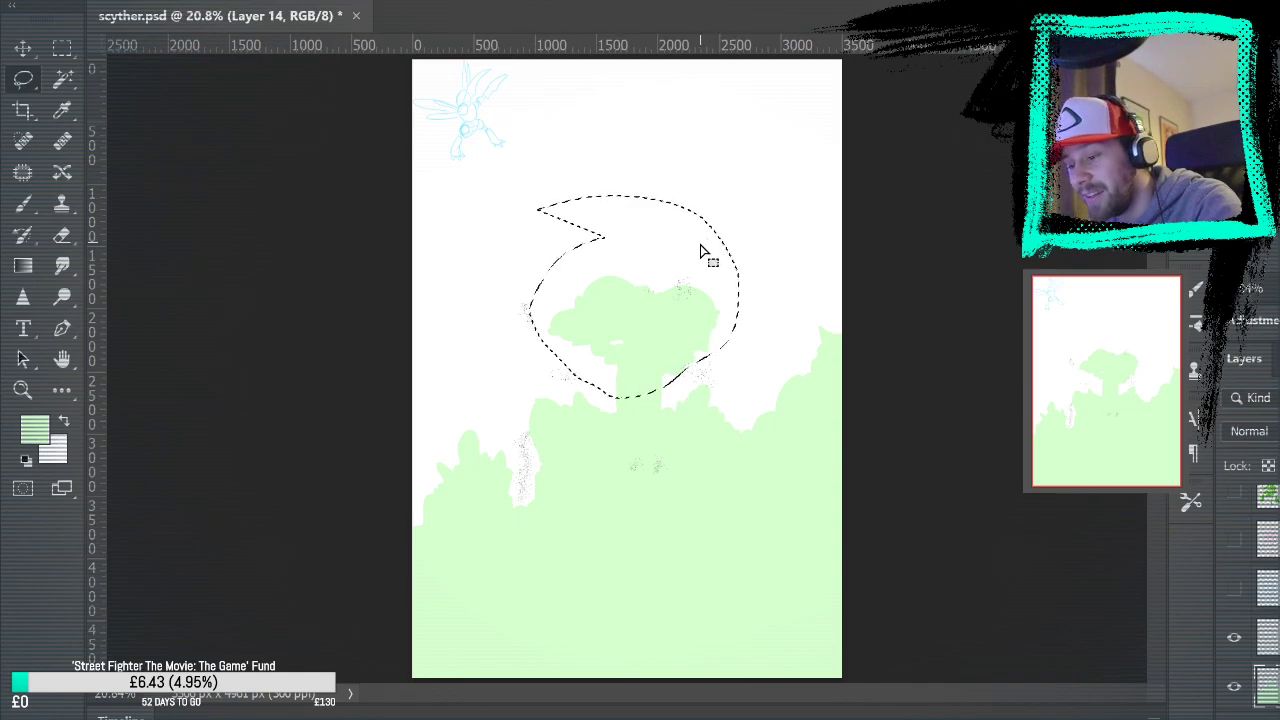
{"action": "key", "text": "Delete"}
{"action": "key", "text": "ctrl+d"}
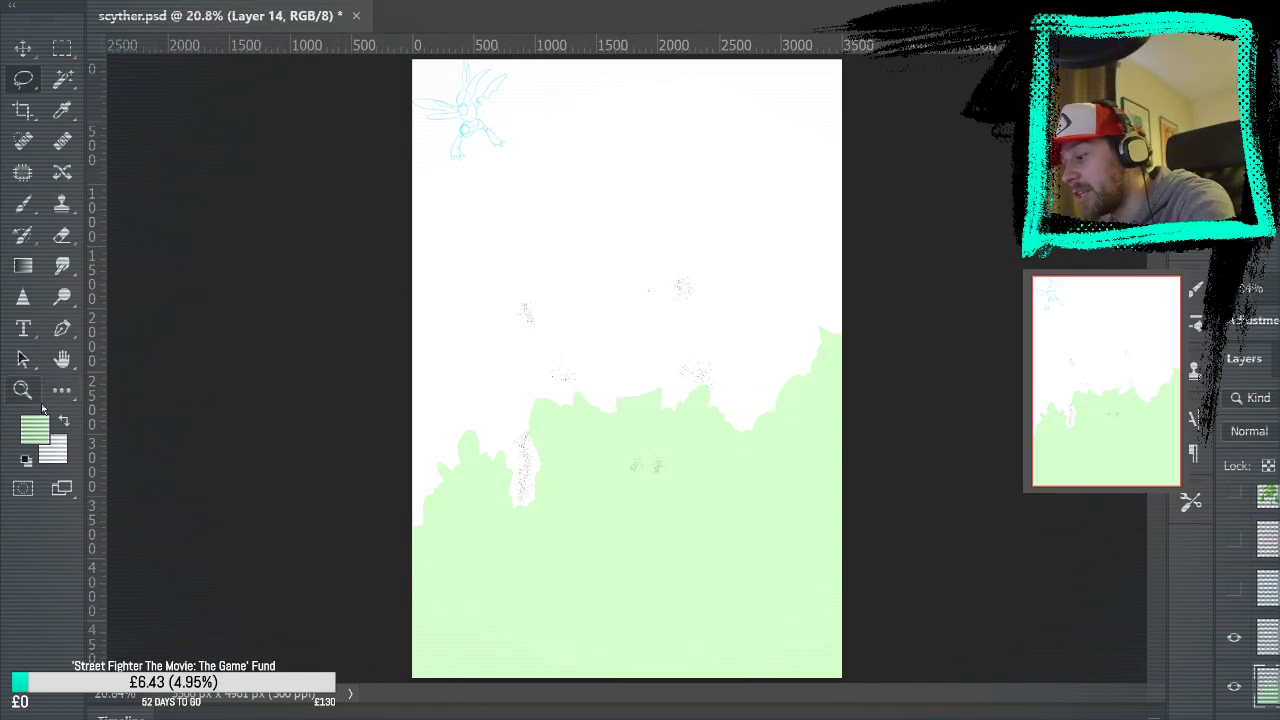
Brush rounded bush outlines over the cut-off tree trunk to connect the bushes on both sides
{"action": "key", "text": "z"}
{"action": "left_click", "coordinate": [651, 402]}
{"action": "left_click", "coordinate": [651, 402]}
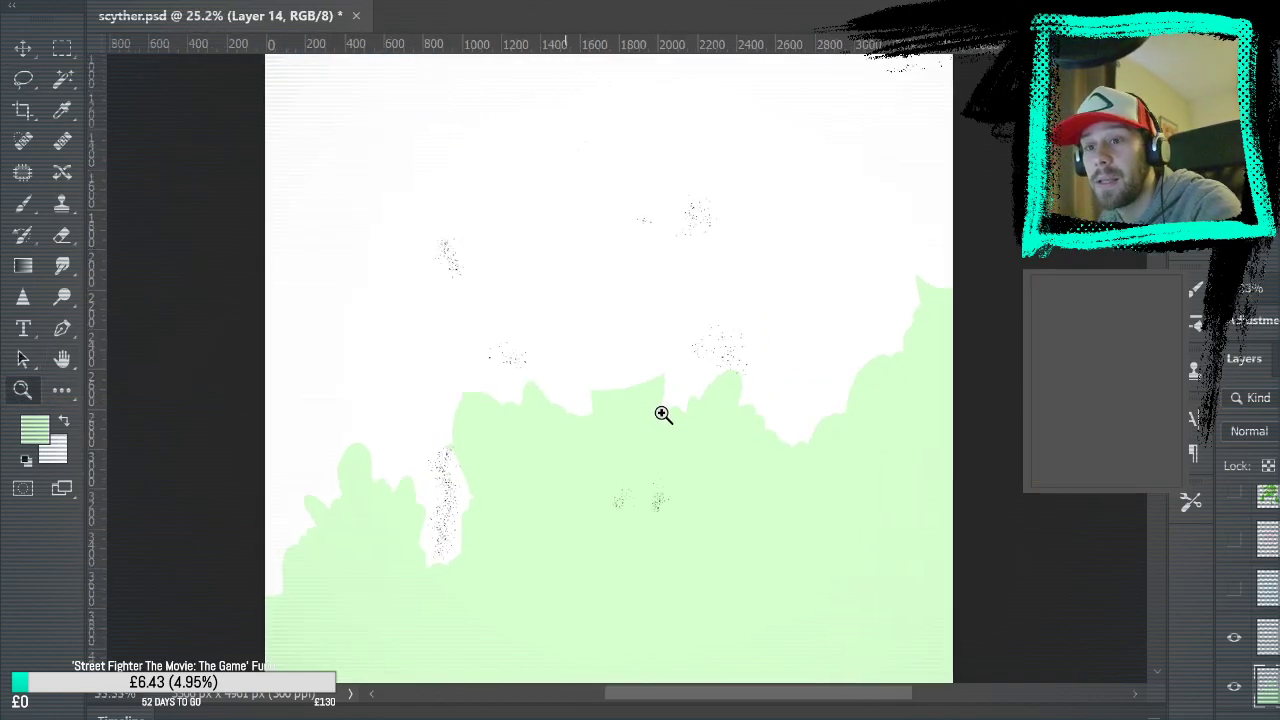
{"action": "left_click", "coordinate": [651, 402]}
{"action": "left_click", "coordinate": [651, 402]}
{"action": "left_click", "coordinate": [651, 402]}
{"action": "left_click", "coordinate": [30, 212]}
{"action": "mouse_move", "coordinate": [398, 408]}
{"action": "left_mouse_down"}
{"action": "mouse_move", "coordinate": [405, 355]}
{"action": "mouse_move", "coordinate": [453, 299]}
{"action": "mouse_move", "coordinate": [552, 314]}
{"action": "mouse_move", "coordinate": [511, 307]}
{"action": "mouse_move", "coordinate": [544, 324]}
{"action": "mouse_move", "coordinate": [650, 238]}
{"action": "mouse_move", "coordinate": [666, 409]}
{"action": "mouse_move", "coordinate": [684, 394]}
{"action": "mouse_move", "coordinate": [682, 332]}
{"action": "mouse_move", "coordinate": [660, 360]}
{"action": "left_mouse_up"}
{"action": "left_click_drag", "start_coordinate": [648, 313], "coordinate": [638, 226]}
Fill the new central bush outlines with the same pale mint green
{"action": "key", "text": "z"}
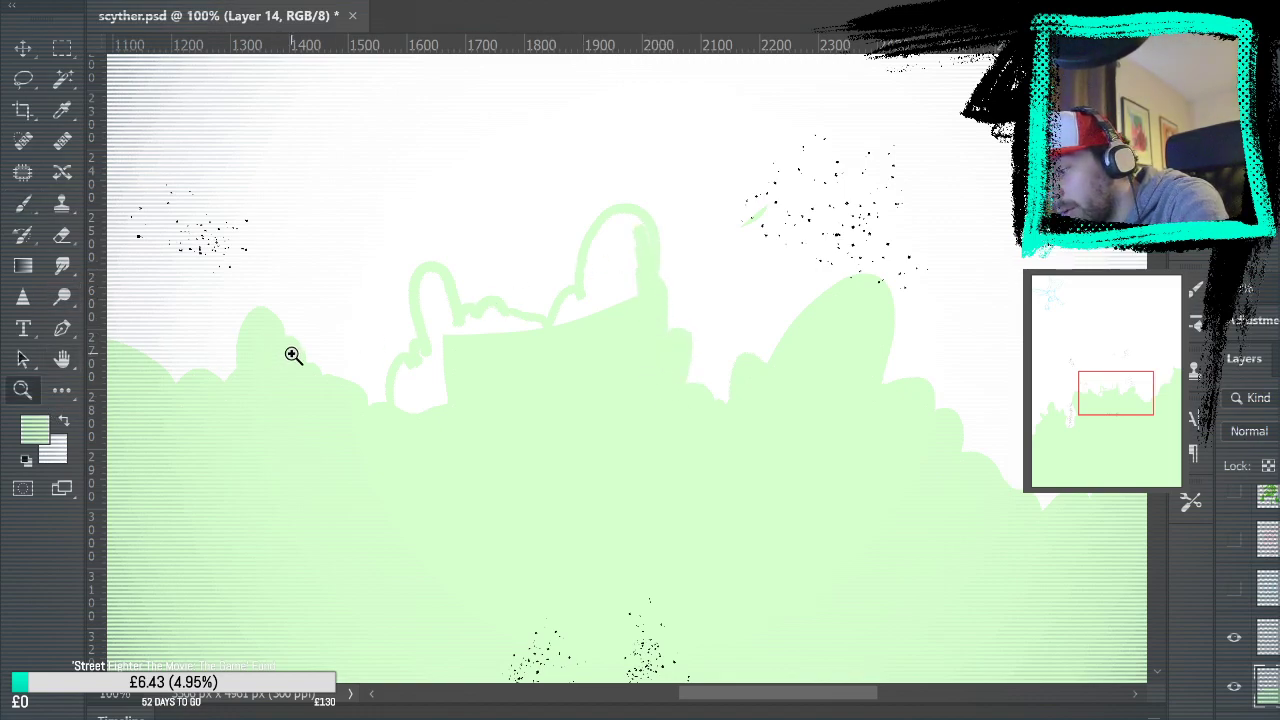
{"action": "key", "text": "g"}
{"action": "left_click", "coordinate": [626, 290]}
{"action": "left_click", "coordinate": [500, 340]}
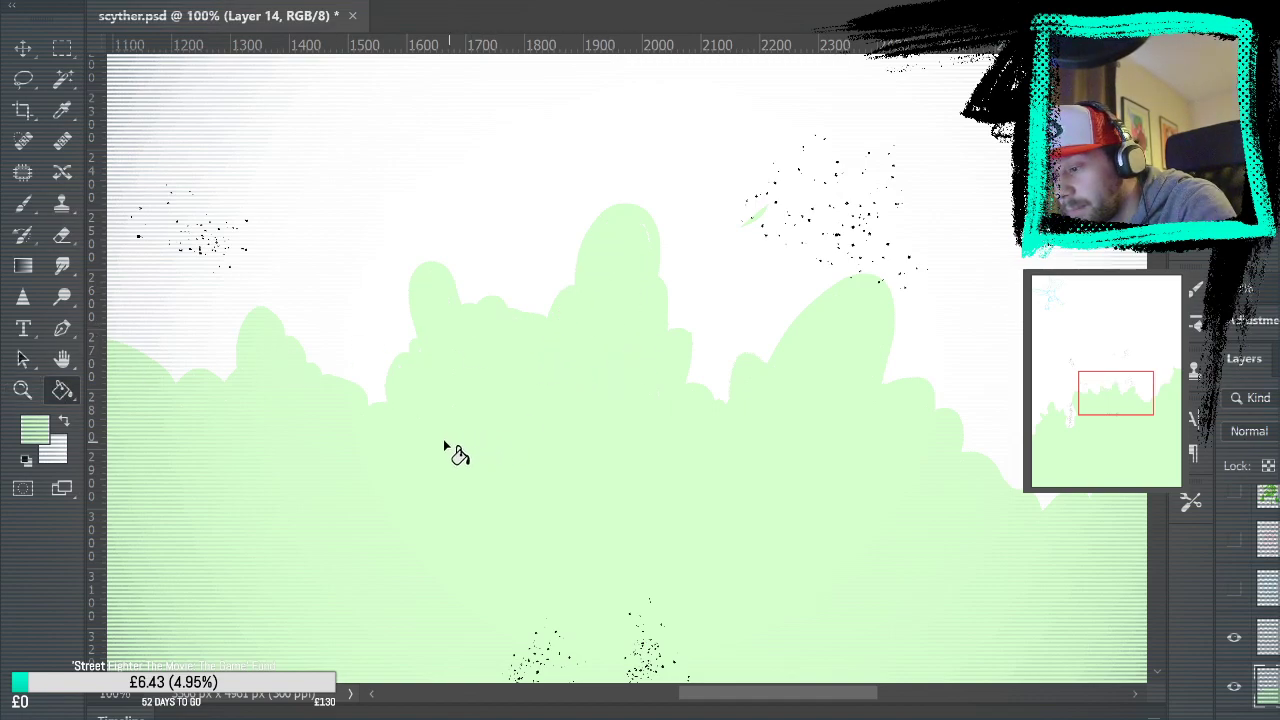
Outline an additional tall bush at the page's left edge and fill it with pale mint green
{"action": "left_click", "coordinate": [22, 203]}
{"action": "left_click_drag", "start_coordinate": [527, 462], "coordinate": [774, 428]}
{"action": "mouse_move", "coordinate": [315, 608]}
{"action": "left_mouse_down"}
{"action": "mouse_move", "coordinate": [267, 520]}
{"action": "mouse_move", "coordinate": [270, 385]}
{"action": "mouse_move", "coordinate": [211, 243]}
{"action": "left_mouse_up"}
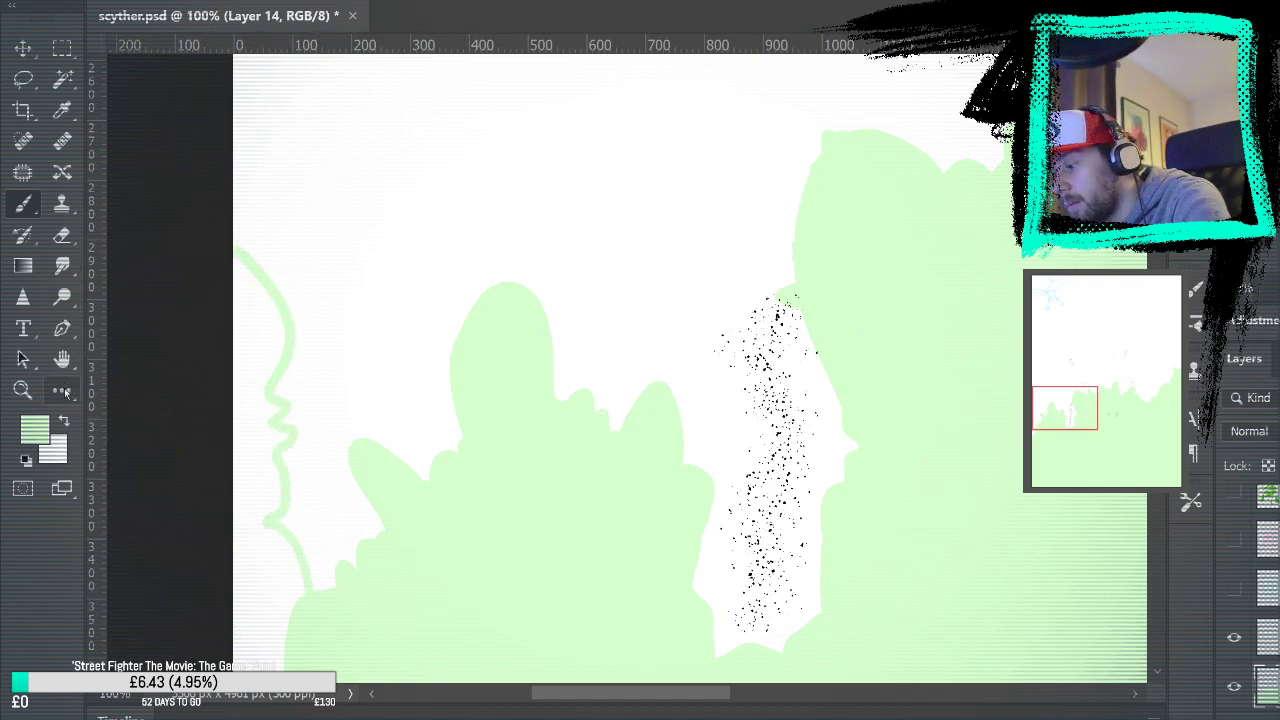
{"action": "key", "text": "g"}
{"action": "left_click", "coordinate": [264, 568]}
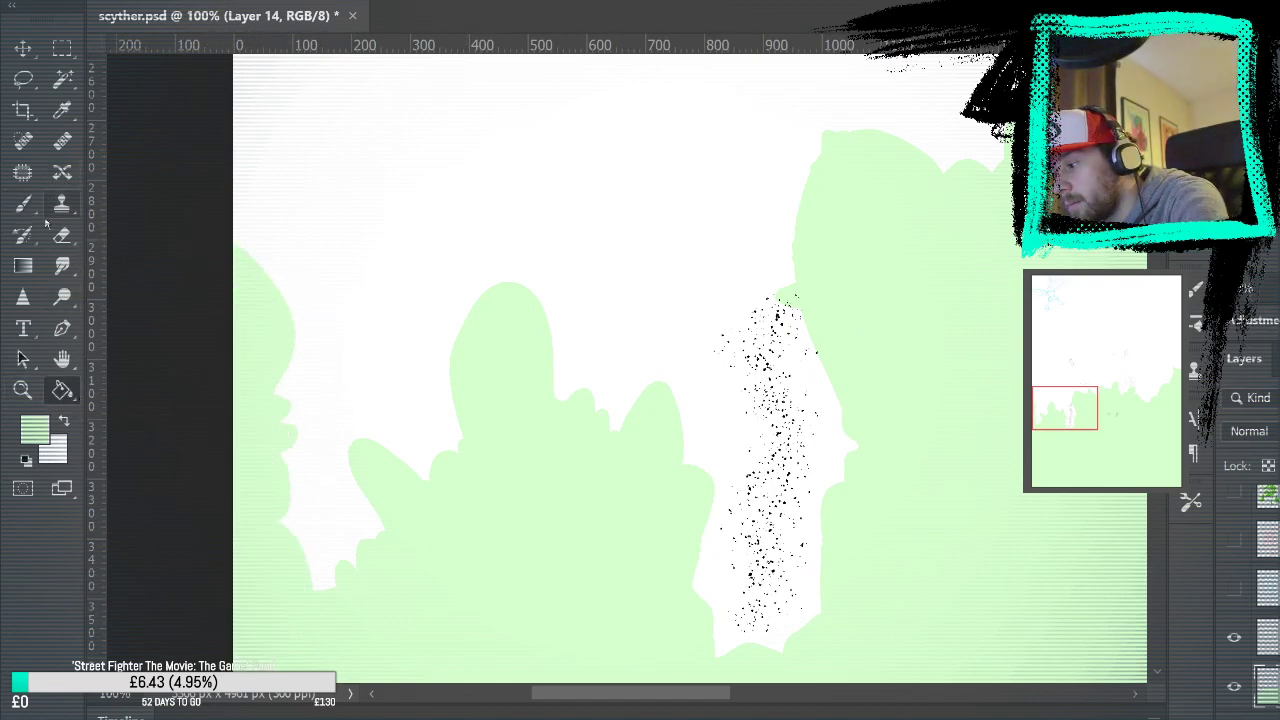
{"action": "key", "text": "b"}
{"action": "key", "text": "ctrl+0"}
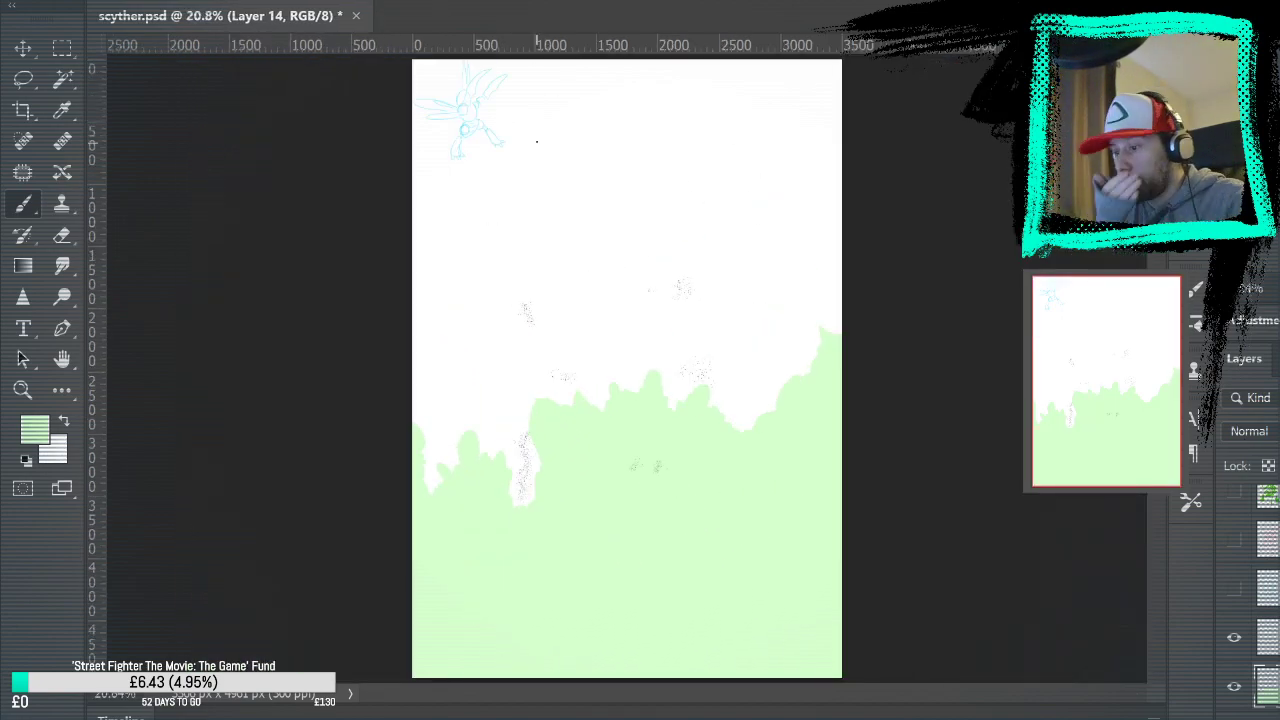
Try a pale blue fill for the sky above the bushes
{"action": "key", "text": "i"}
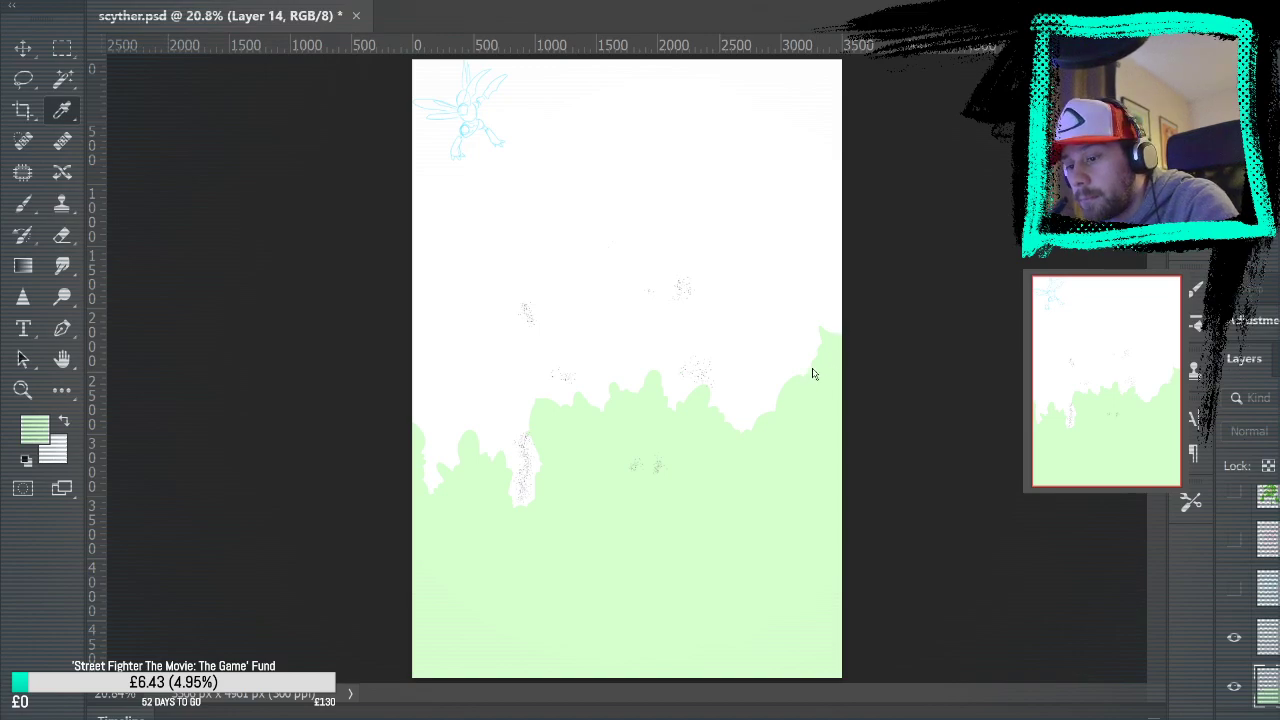
{"action": "left_click", "coordinate": [1024, 262]}
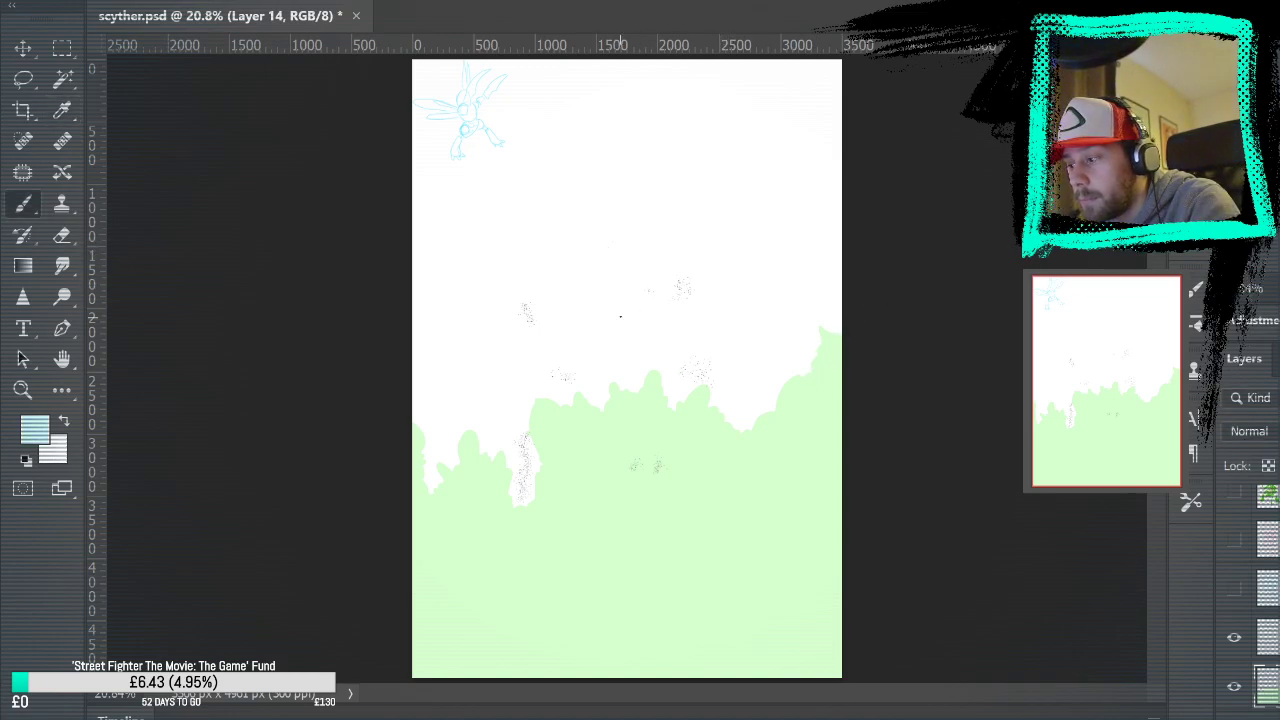
{"action": "key", "text": "g"}
{"action": "left_click", "coordinate": [640, 269]}
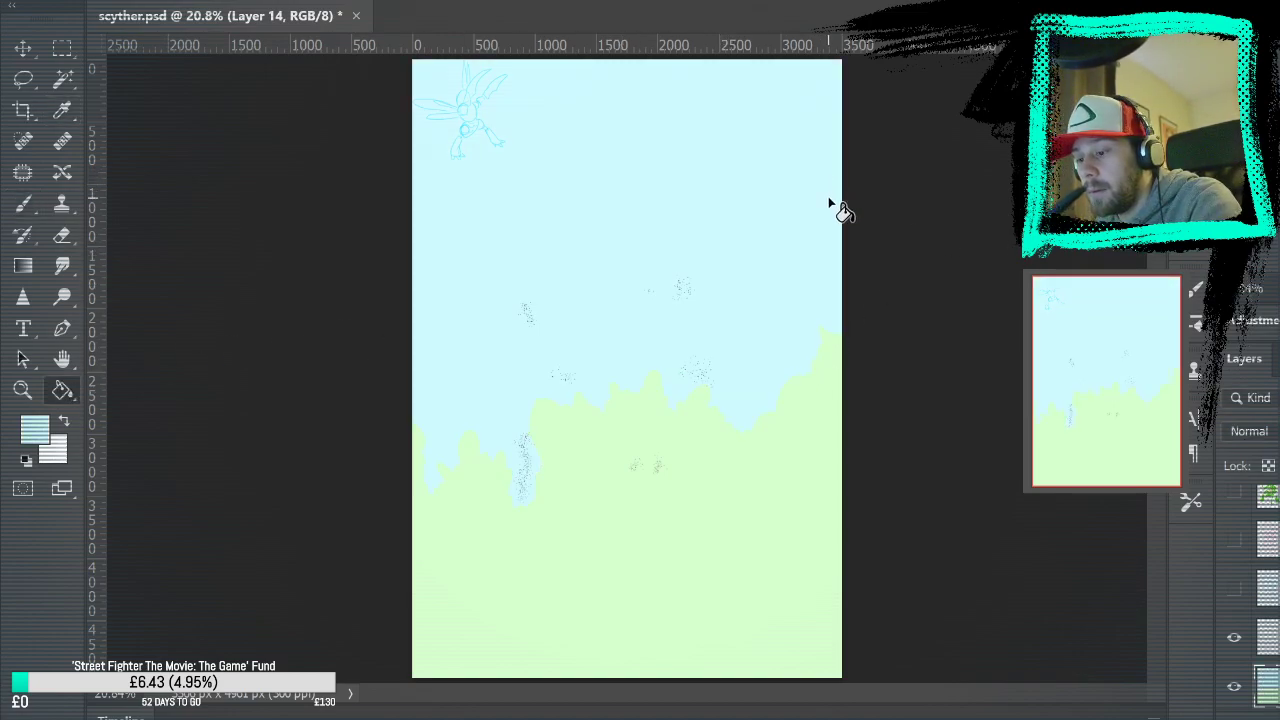
{"action": "key", "text": "ctrl+z"}
Try a pale aqua-green fill for the sky above the bushes
{"action": "key", "text": "i"}
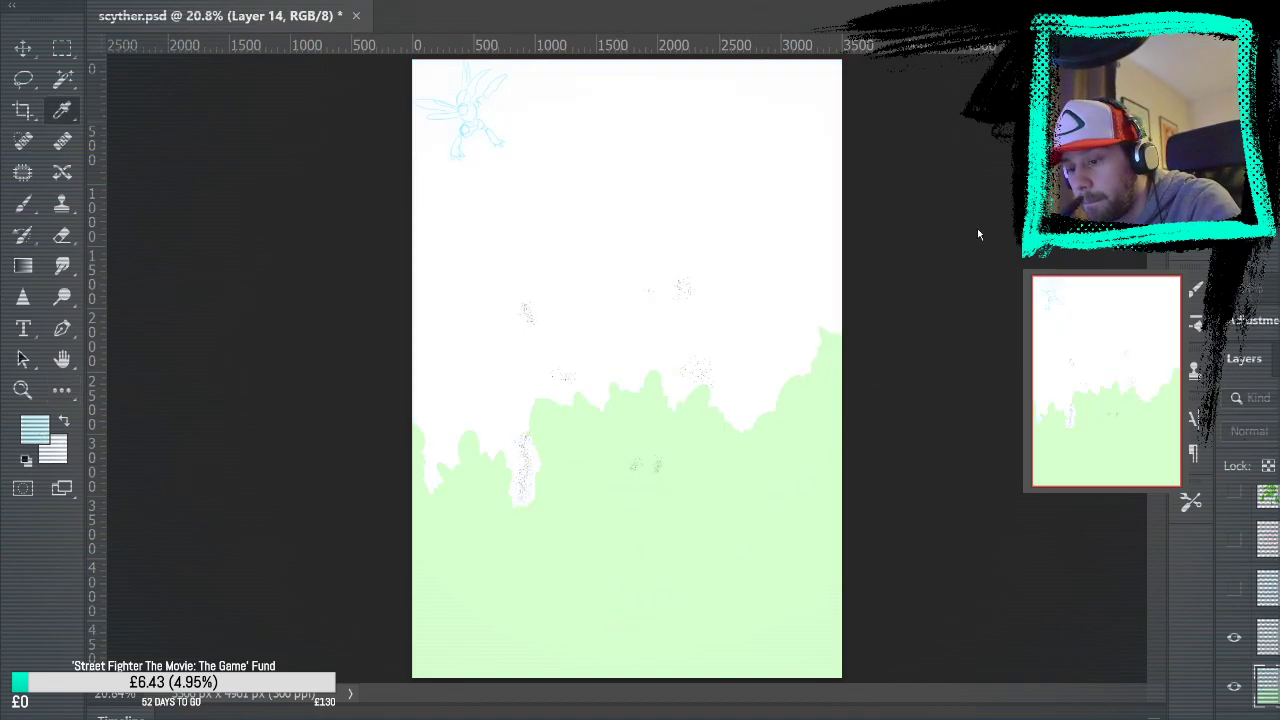
{"action": "key", "text": "g"}
{"action": "left_click", "coordinate": [814, 300]}
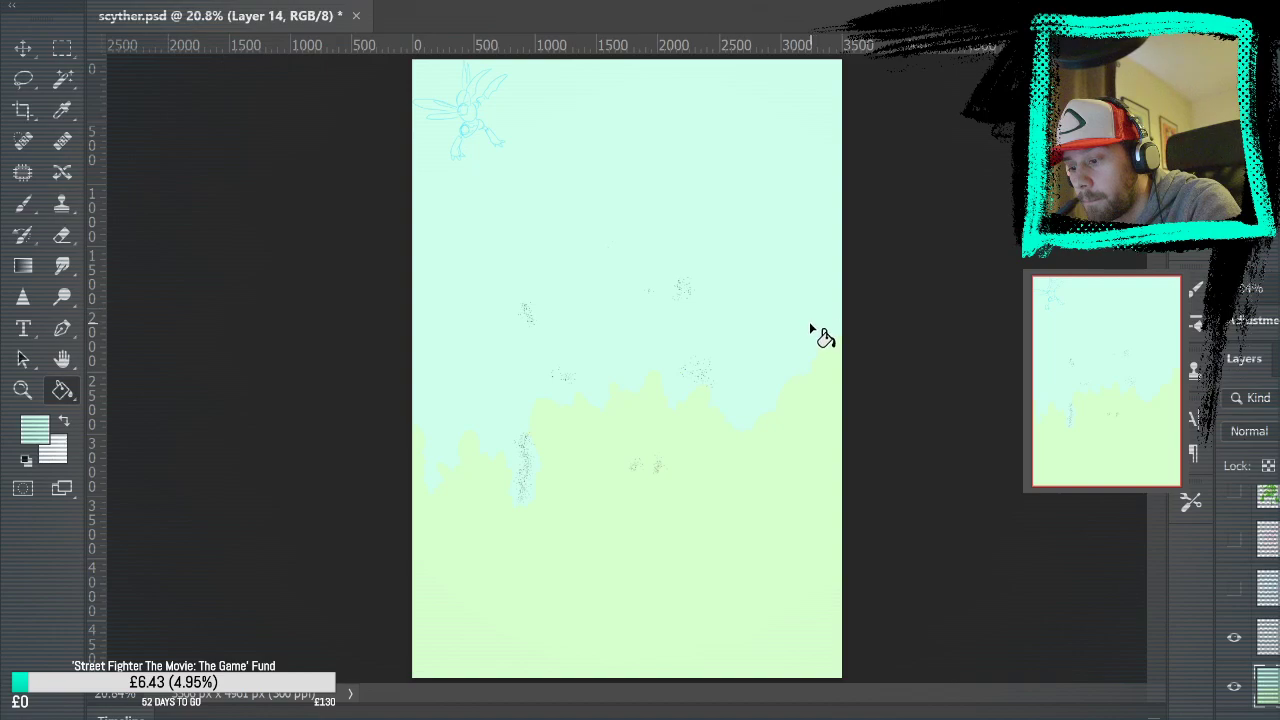
{"action": "key", "text": "ctrl+z"}
Fill the sky with a very pale cyan and blur the background layer to soften the bush edges
{"action": "key", "text": "i"}
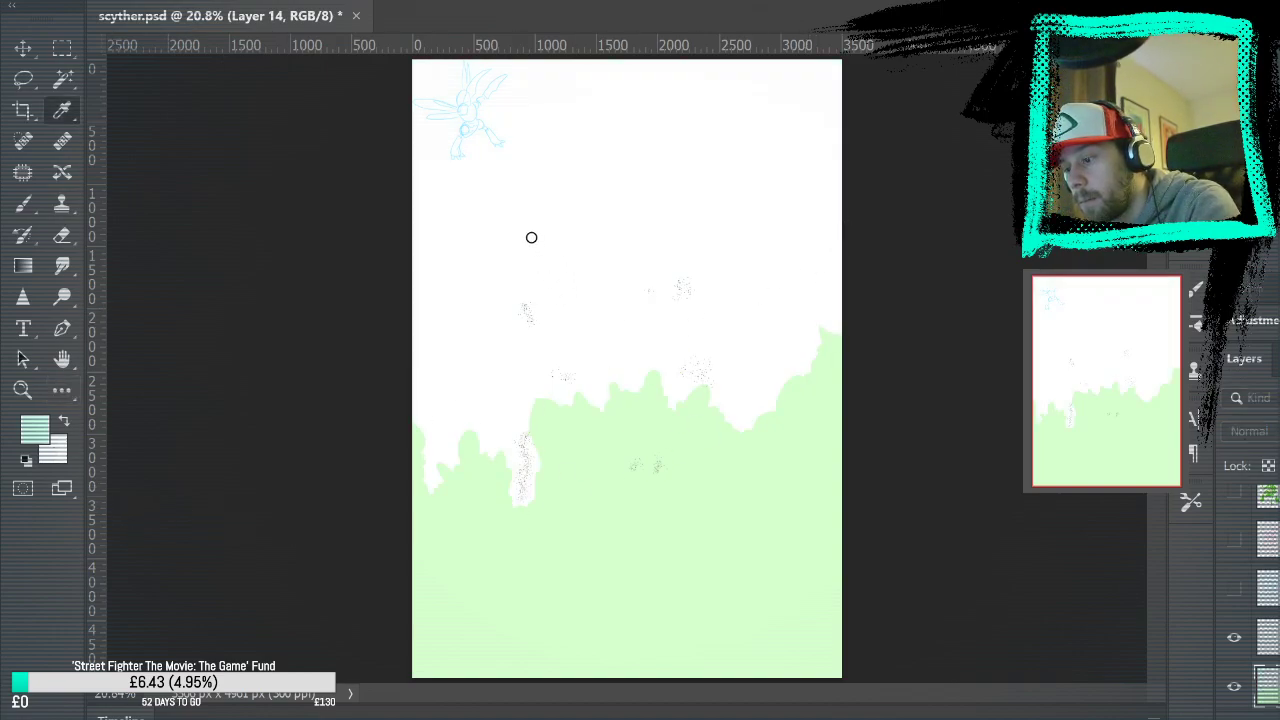
{"action": "key", "text": "g"}
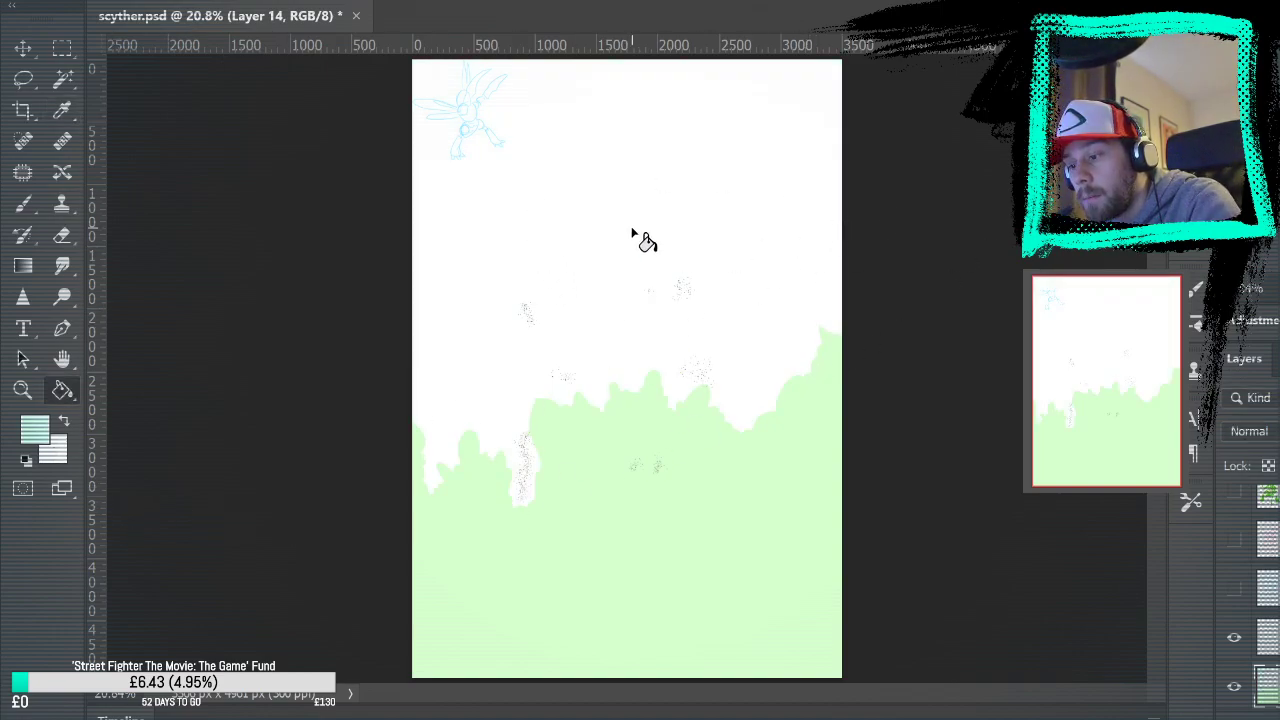
{"action": "left_click", "coordinate": [656, 230]}
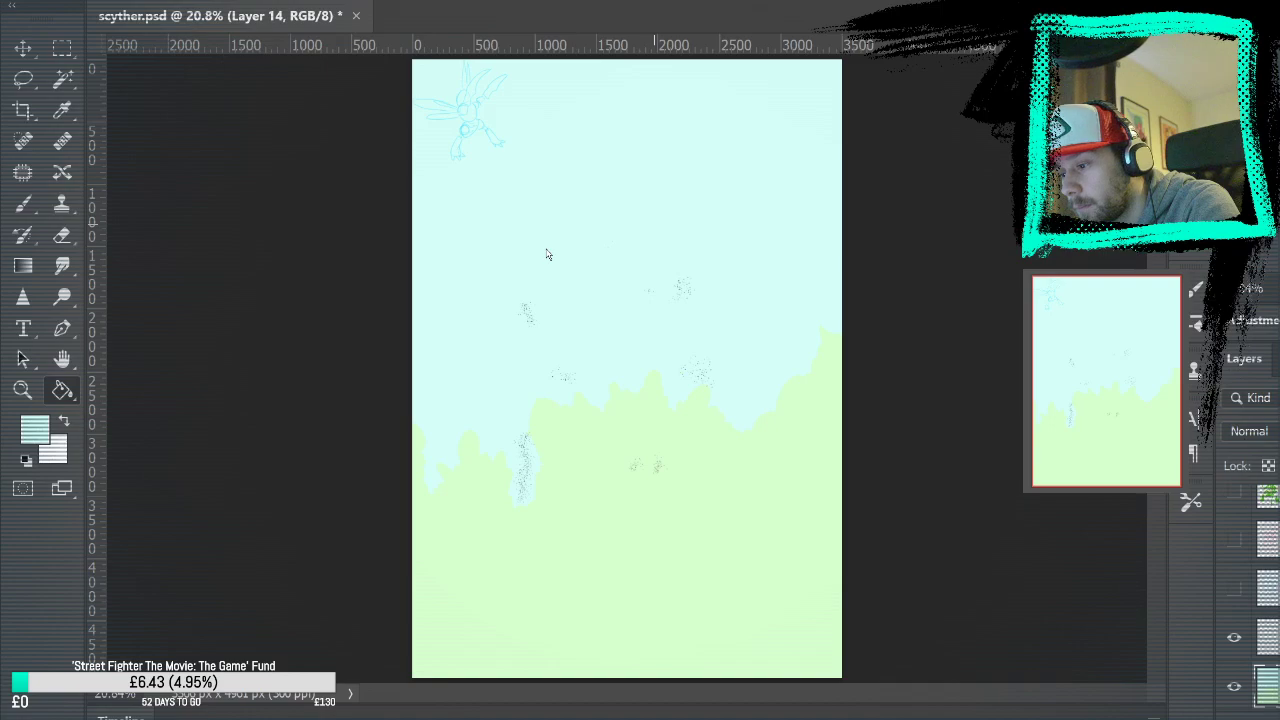
{"action": "key", "text": "space"}
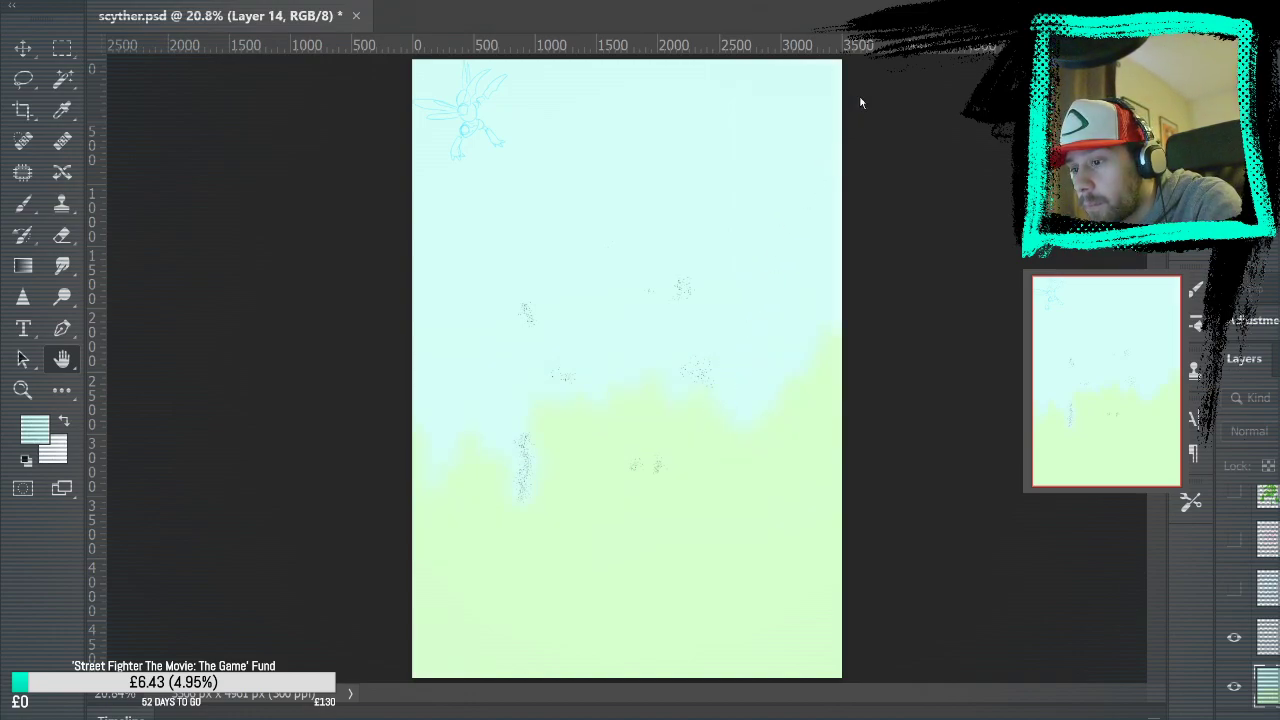
{"action": "key", "text": "g"}
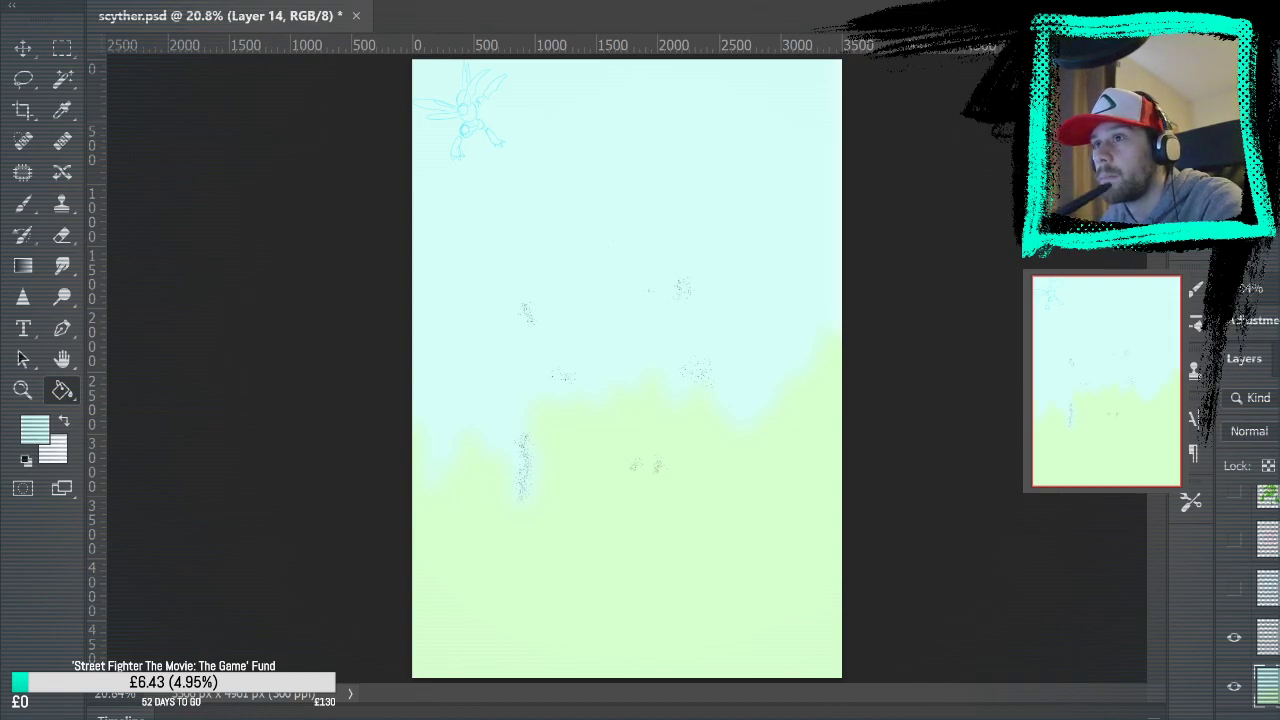
Outline several cloud shapes in white across the upper sky with the brush
{"action": "key", "text": "b"}
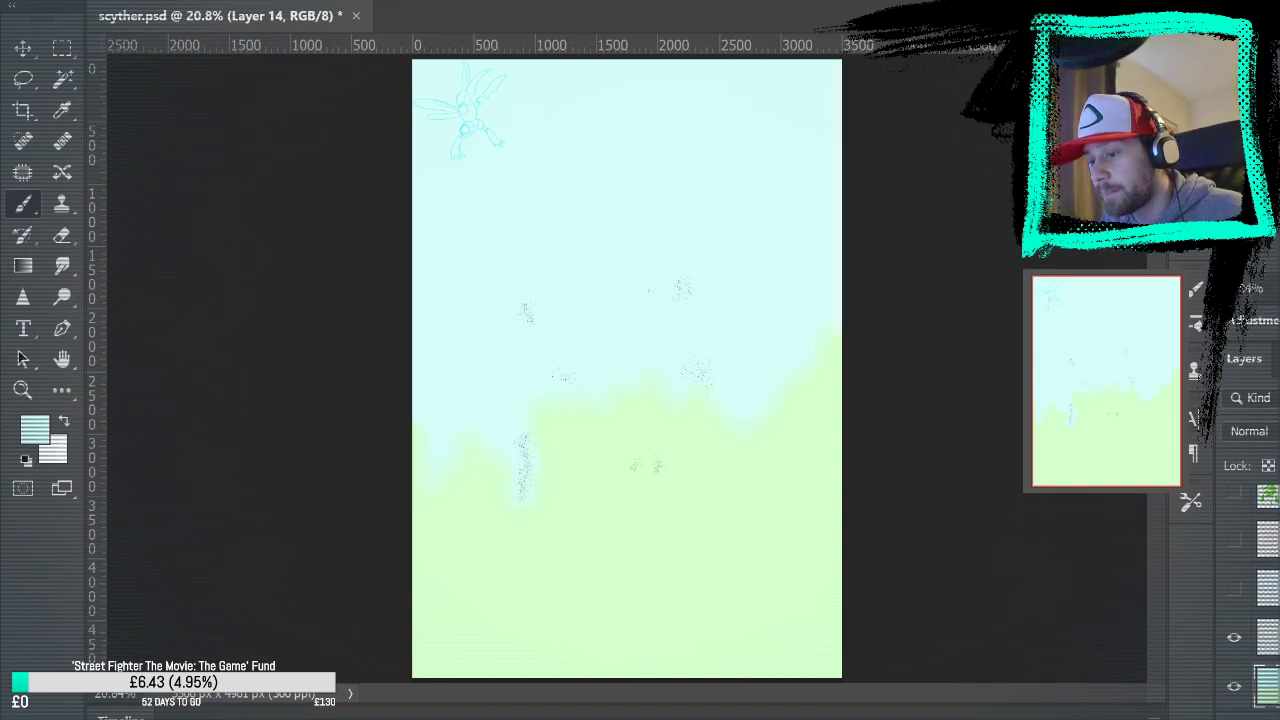
{"action": "left_click", "coordinate": [65, 424]}
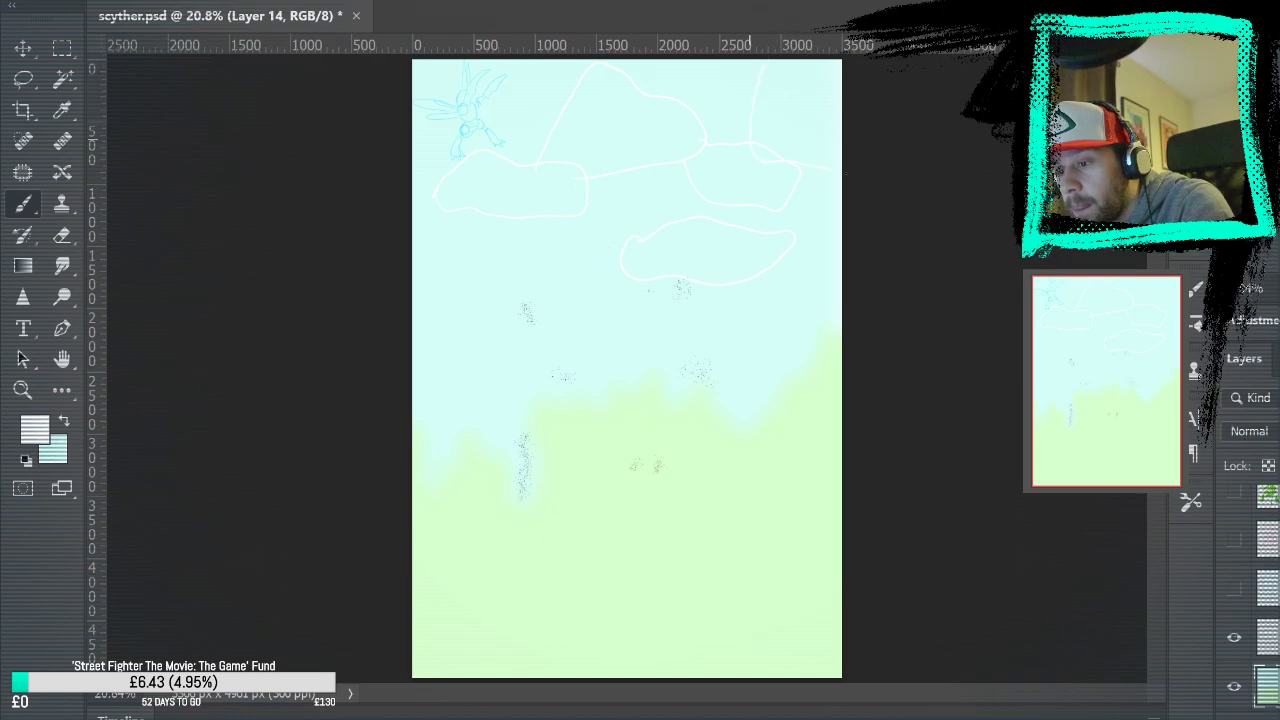
{"action": "left_click_drag", "start_coordinate": [760, 104], "coordinate": [830, 100]}
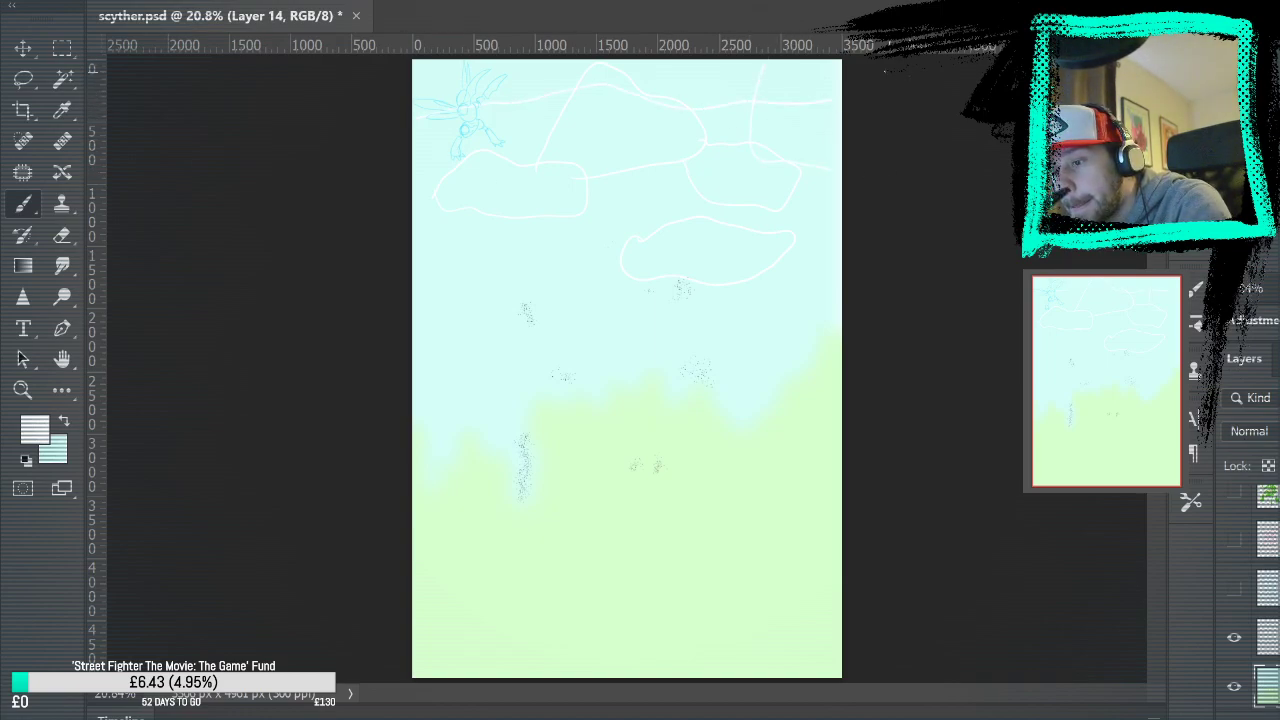
Fill the outlined cloud shapes with solid white using the Paint Bucket
{"action": "left_click", "coordinate": [62, 390]}
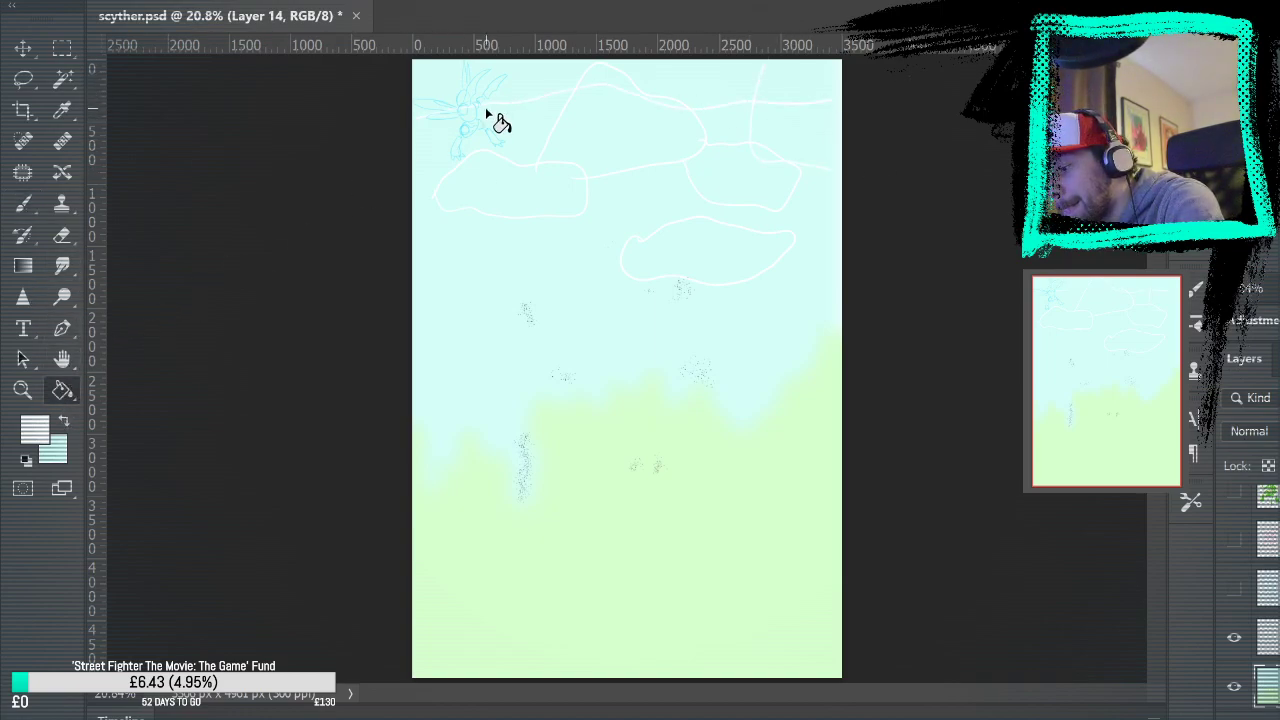
{"action": "left_click", "coordinate": [509, 97]}
{"action": "left_click", "coordinate": [655, 120]}
{"action": "left_click", "coordinate": [785, 170]}
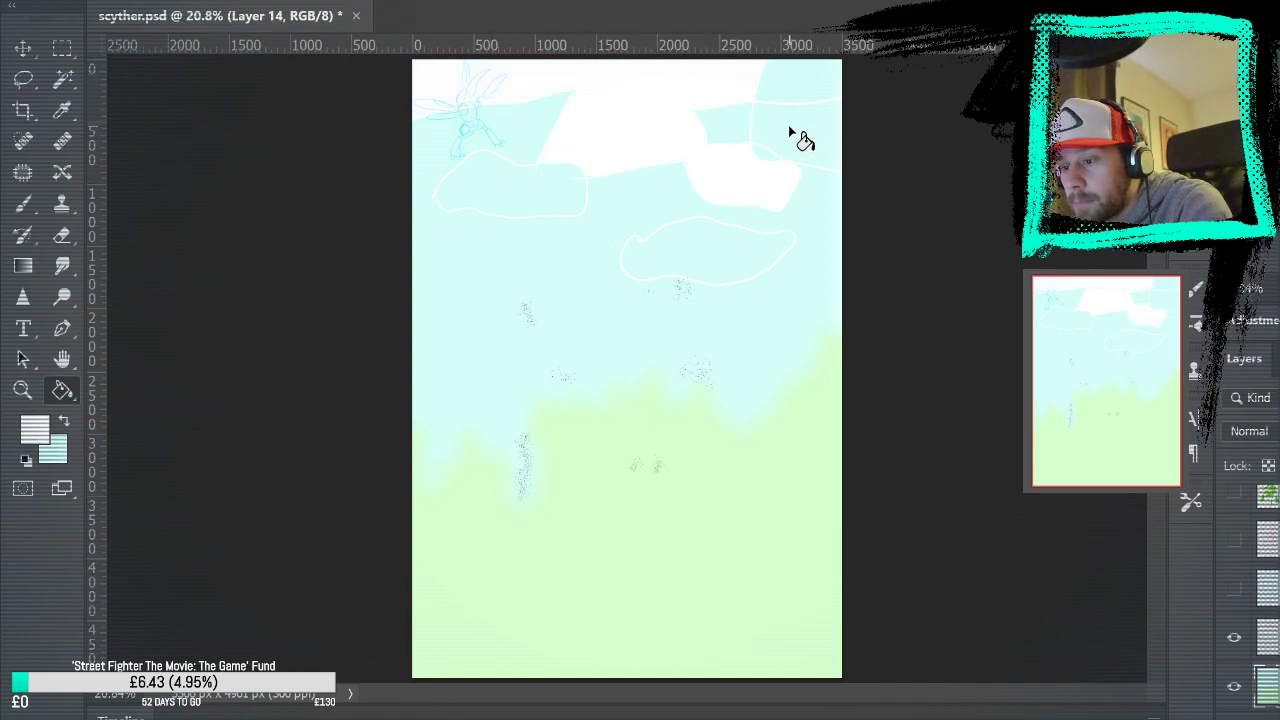
{"action": "left_click", "coordinate": [796, 135]}
{"action": "left_click", "coordinate": [690, 245]}
{"action": "left_click", "coordinate": [572, 196]}
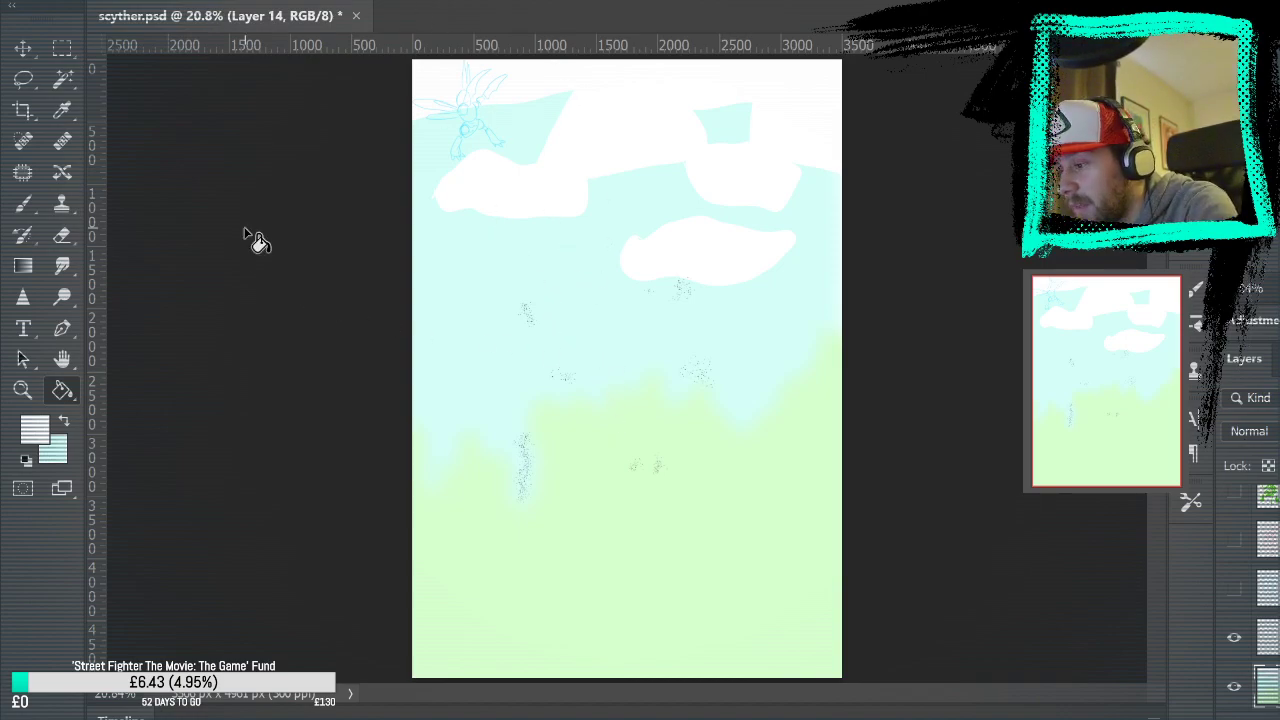
Undo the white cloud fills and their outlines
{"action": "key", "text": "ctrl+alt+z"}
{"action": "key", "text": "ctrl+alt+z"}
{"action": "key", "text": "ctrl+alt+z"}
{"action": "key", "text": "ctrl+alt+z"}
{"action": "key", "text": "ctrl+alt+z"}
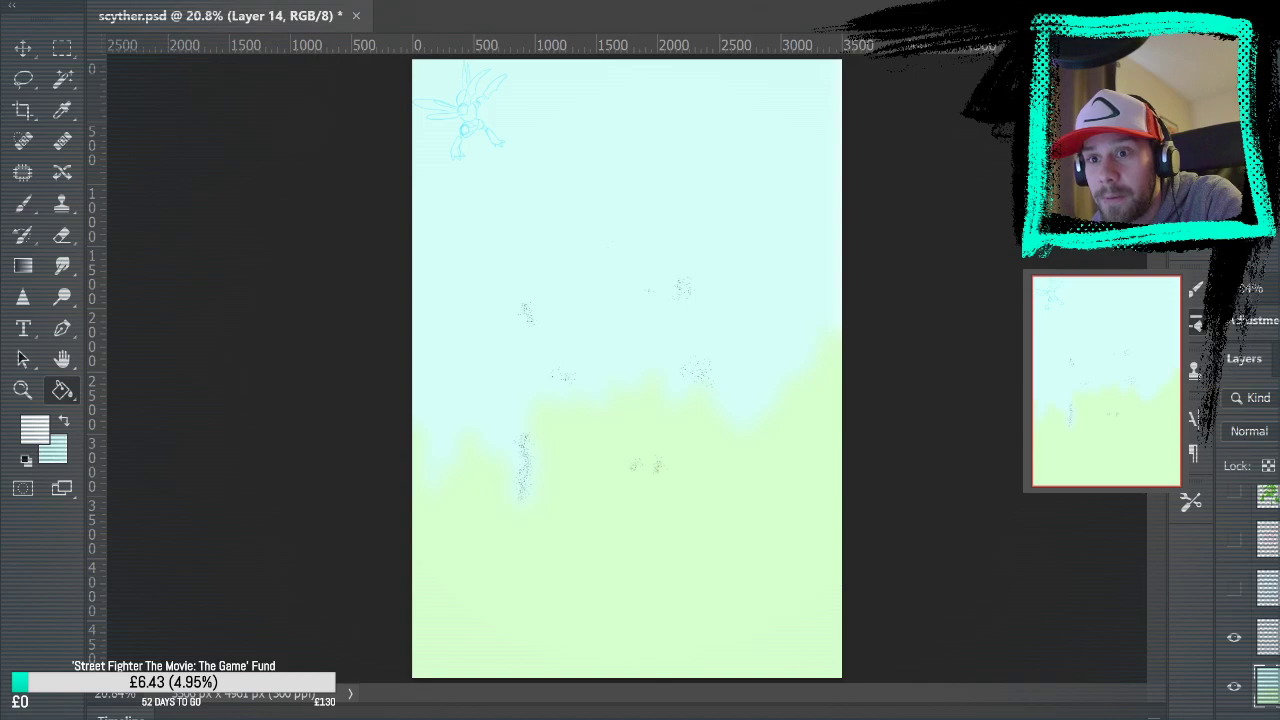
Paint a soft white cloud across the upper middle of the sky with a textured brush
{"action": "key", "text": "y"}
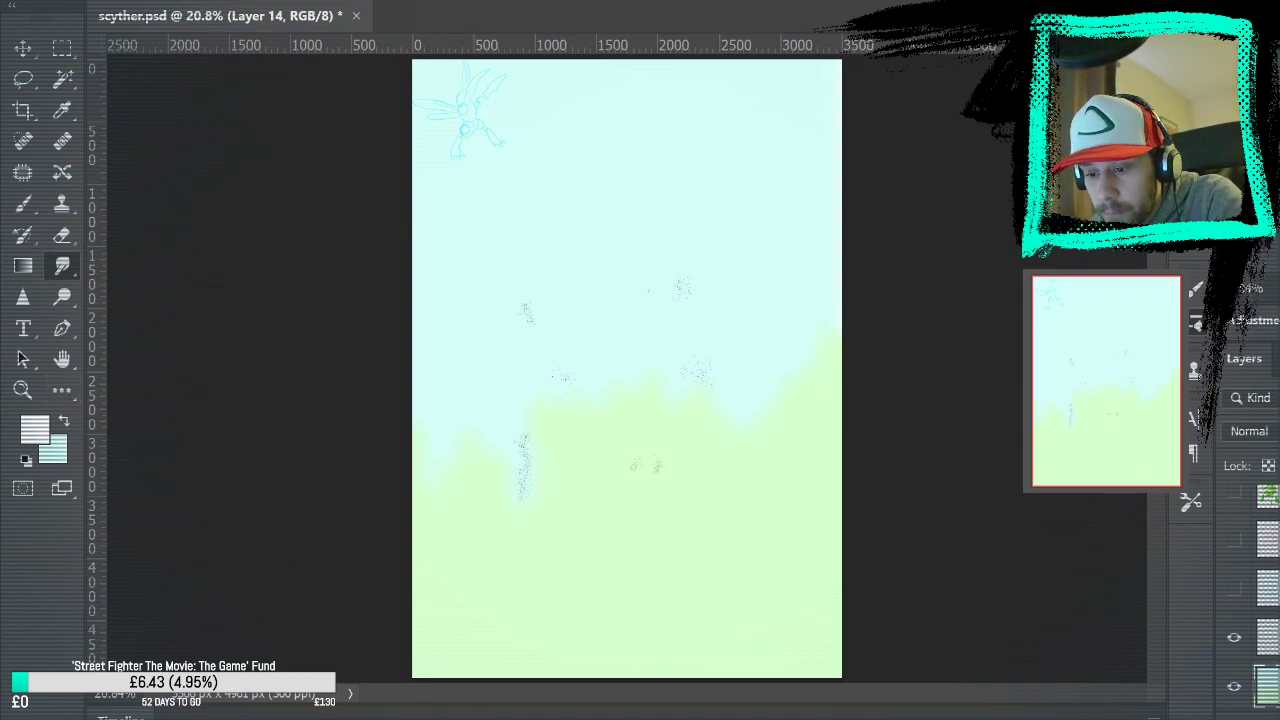
{"action": "key", "text": "b"}
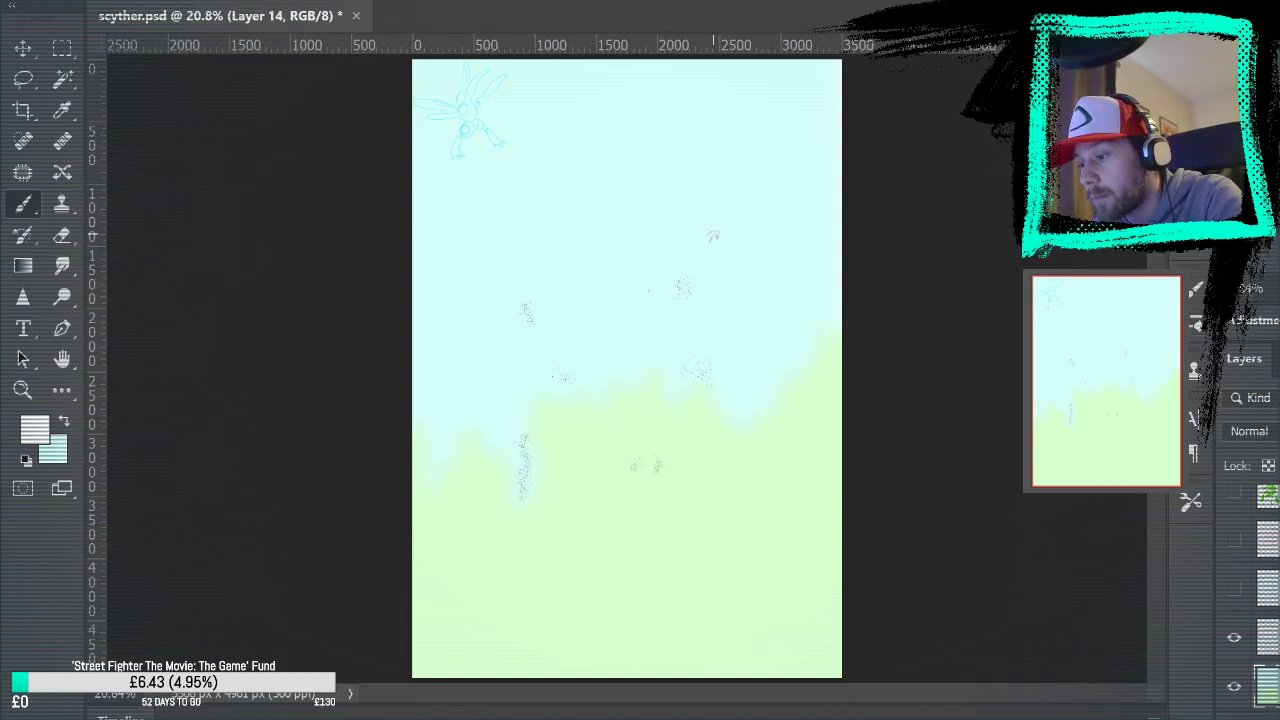
{"action": "key", "text": "ctrl+z"}
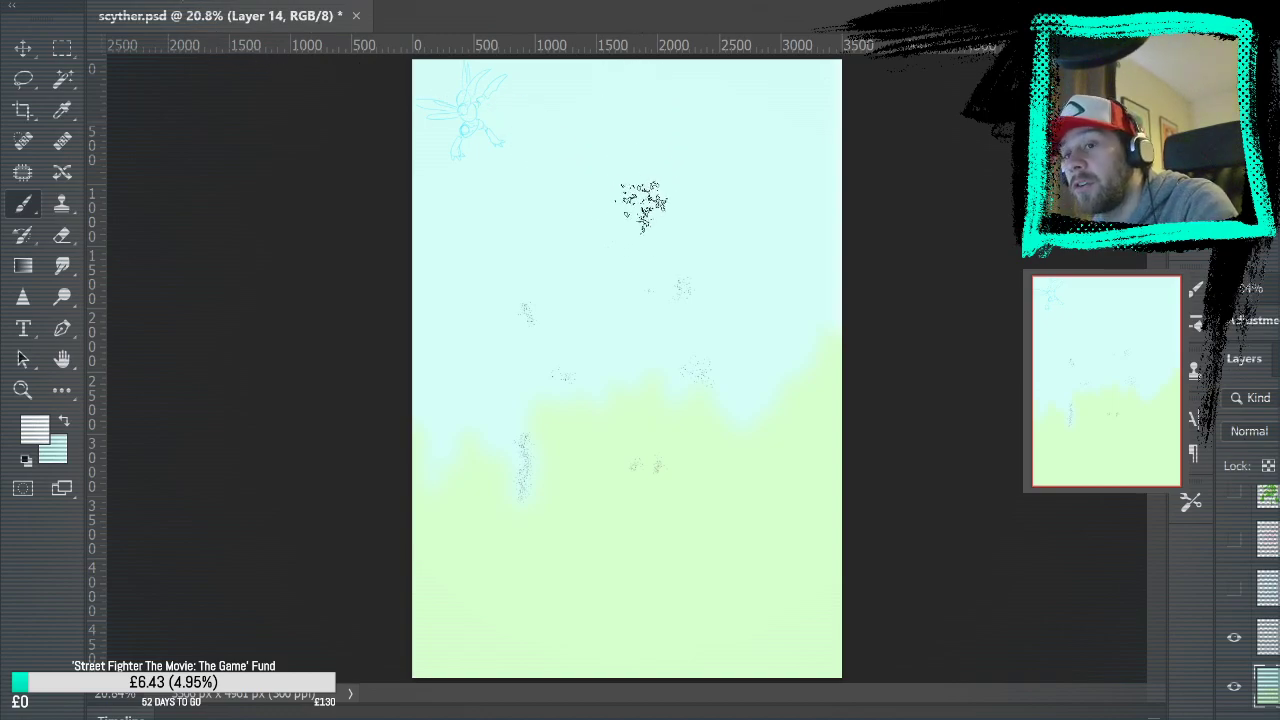
{"action": "left_click", "coordinate": [644, 148]}
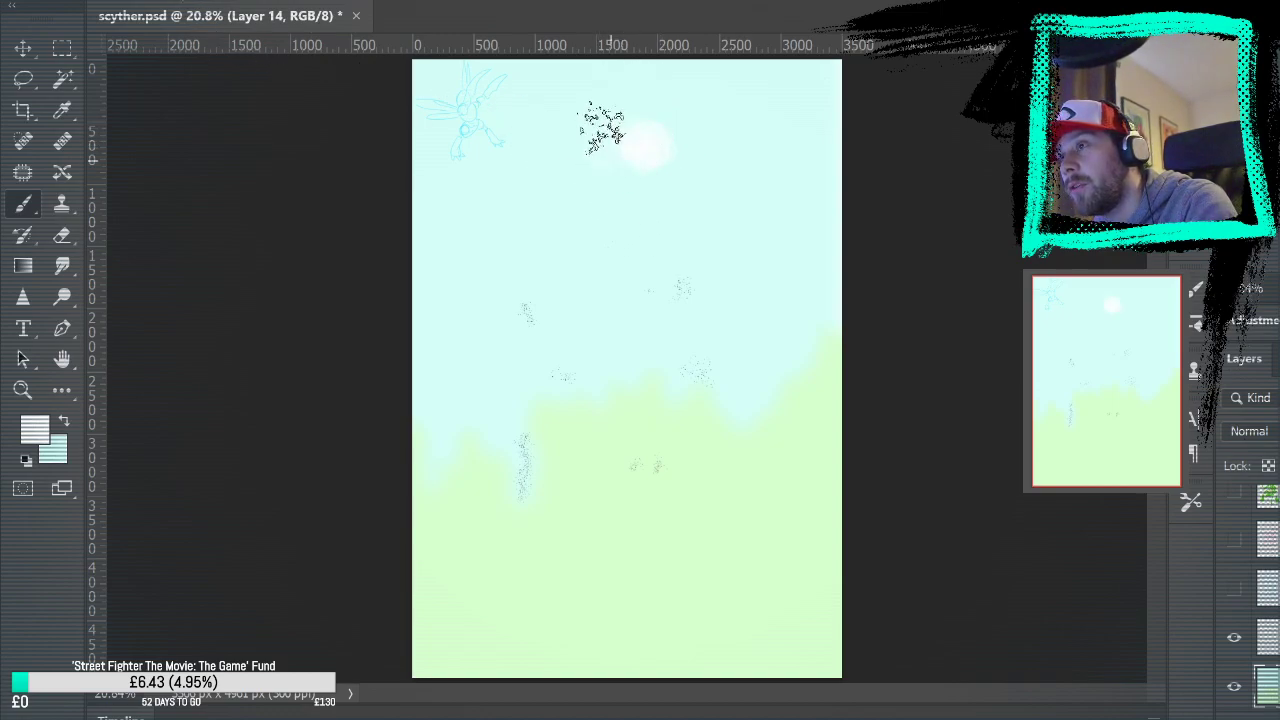
{"action": "mouse_move", "coordinate": [588, 122]}
{"action": "left_mouse_down"}
{"action": "mouse_move", "coordinate": [598, 78]}
{"action": "mouse_move", "coordinate": [613, 145]}
{"action": "mouse_move", "coordinate": [573, 92]}
{"action": "mouse_move", "coordinate": [524, 68]}
{"action": "mouse_move", "coordinate": [619, 160]}
{"action": "mouse_move", "coordinate": [624, 192]}
{"action": "mouse_move", "coordinate": [651, 182]}
{"action": "mouse_move", "coordinate": [549, 126]}
{"action": "left_mouse_up"}
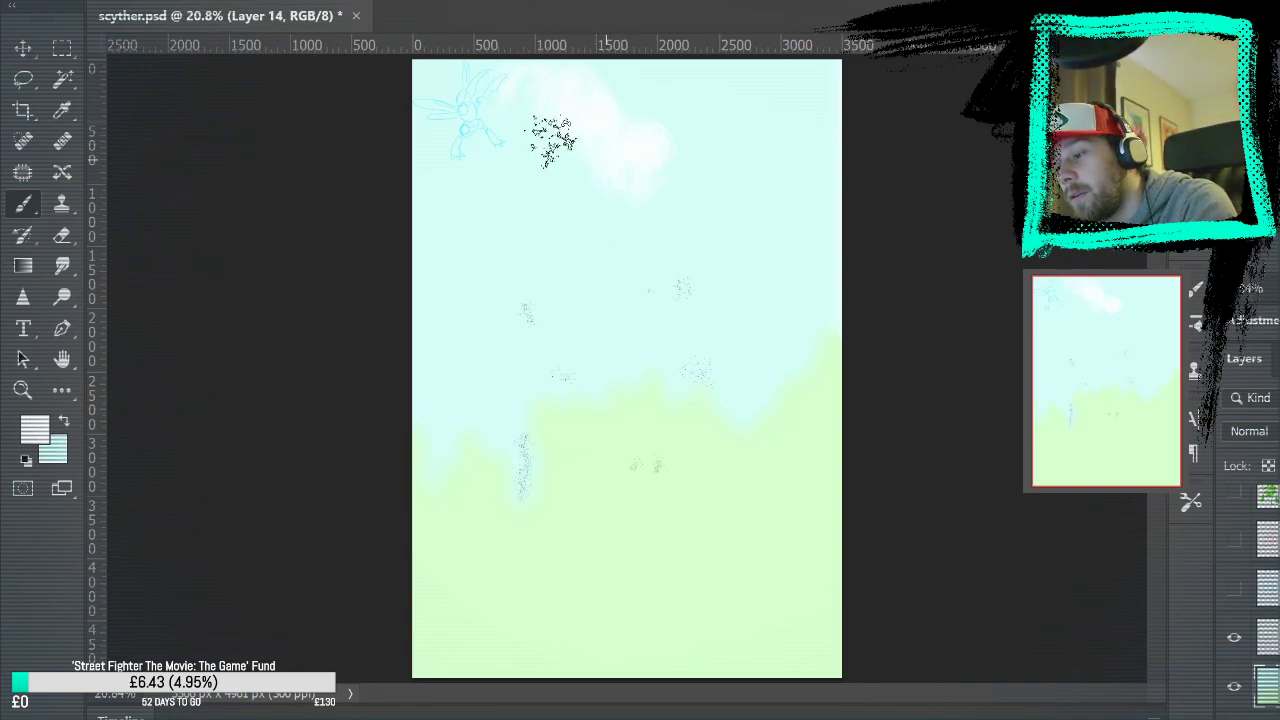
Brush textured white clouds along the right and left sides of the sky, plus fainter wisps around the right cloud
{"action": "mouse_move", "coordinate": [777, 209]}
{"action": "left_mouse_down"}
{"action": "mouse_move", "coordinate": [821, 118]}
{"action": "mouse_move", "coordinate": [723, 243]}
{"action": "mouse_move", "coordinate": [684, 228]}
{"action": "mouse_move", "coordinate": [651, 243]}
{"action": "left_mouse_up"}
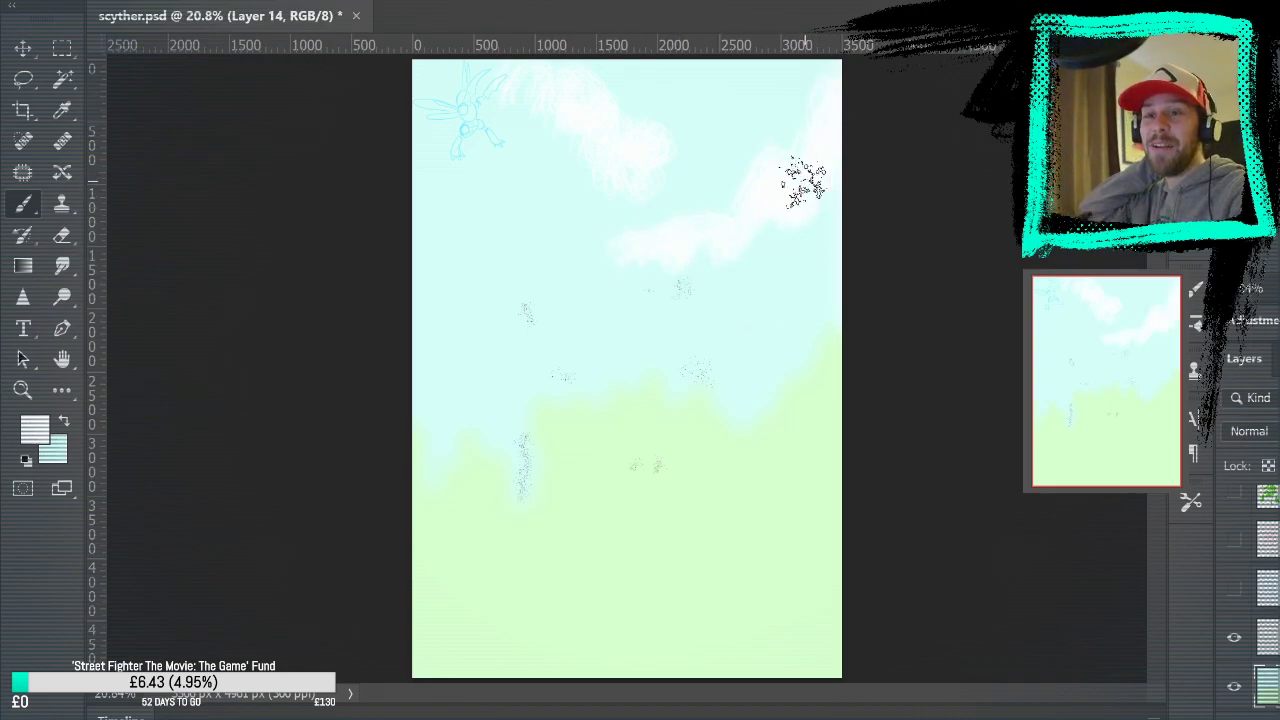
{"action": "mouse_move", "coordinate": [529, 223]}
{"action": "left_mouse_down"}
{"action": "mouse_move", "coordinate": [519, 170]}
{"action": "mouse_move", "coordinate": [493, 162]}
{"action": "mouse_move", "coordinate": [453, 200]}
{"action": "mouse_move", "coordinate": [481, 140]}
{"action": "mouse_move", "coordinate": [441, 212]}
{"action": "mouse_move", "coordinate": [414, 86]}
{"action": "left_mouse_up"}
{"action": "mouse_move", "coordinate": [400, 255]}
{"action": "left_mouse_down"}
{"action": "mouse_move", "coordinate": [546, 258]}
{"action": "mouse_move", "coordinate": [524, 280]}
{"action": "mouse_move", "coordinate": [434, 200]}
{"action": "mouse_move", "coordinate": [691, 228]}
{"action": "mouse_move", "coordinate": [465, 258]}
{"action": "left_mouse_up"}
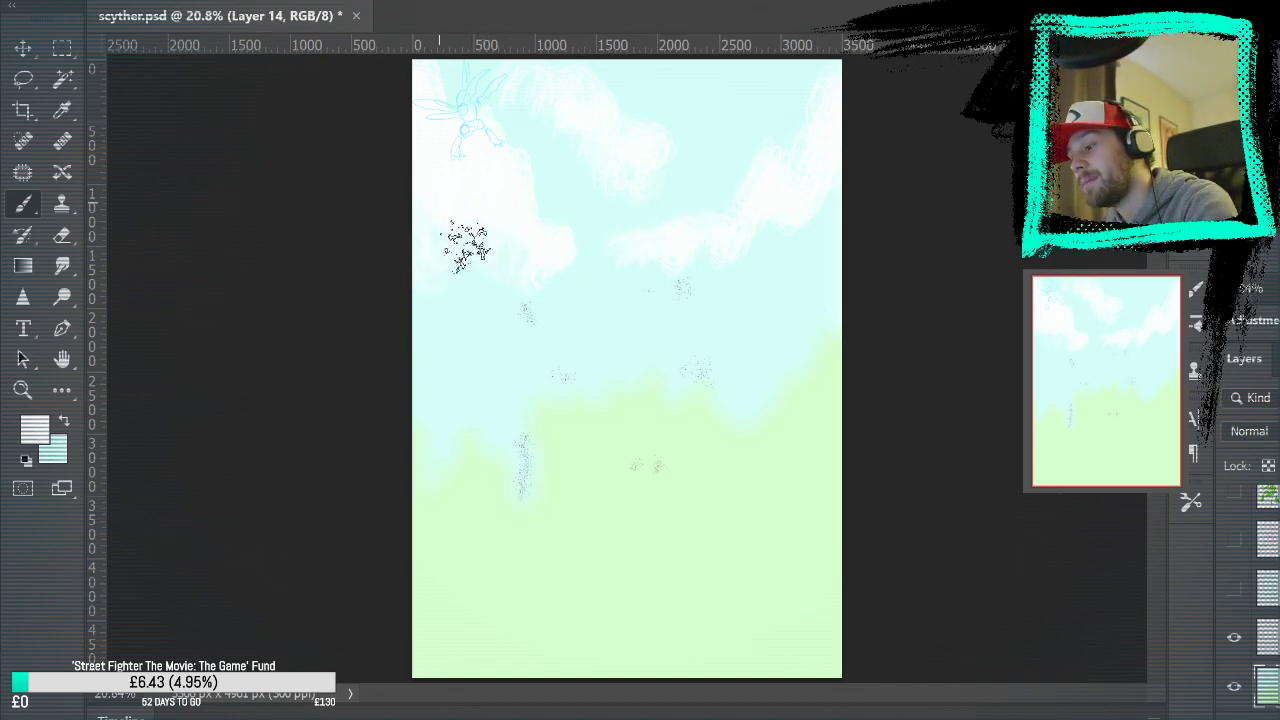
{"action": "mouse_move", "coordinate": [755, 210]}
{"action": "left_mouse_down"}
{"action": "mouse_move", "coordinate": [794, 162]}
{"action": "mouse_move", "coordinate": [786, 114]}
{"action": "mouse_move", "coordinate": [698, 150]}
{"action": "mouse_move", "coordinate": [775, 100]}
{"action": "mouse_move", "coordinate": [813, 110]}
{"action": "left_mouse_up"}
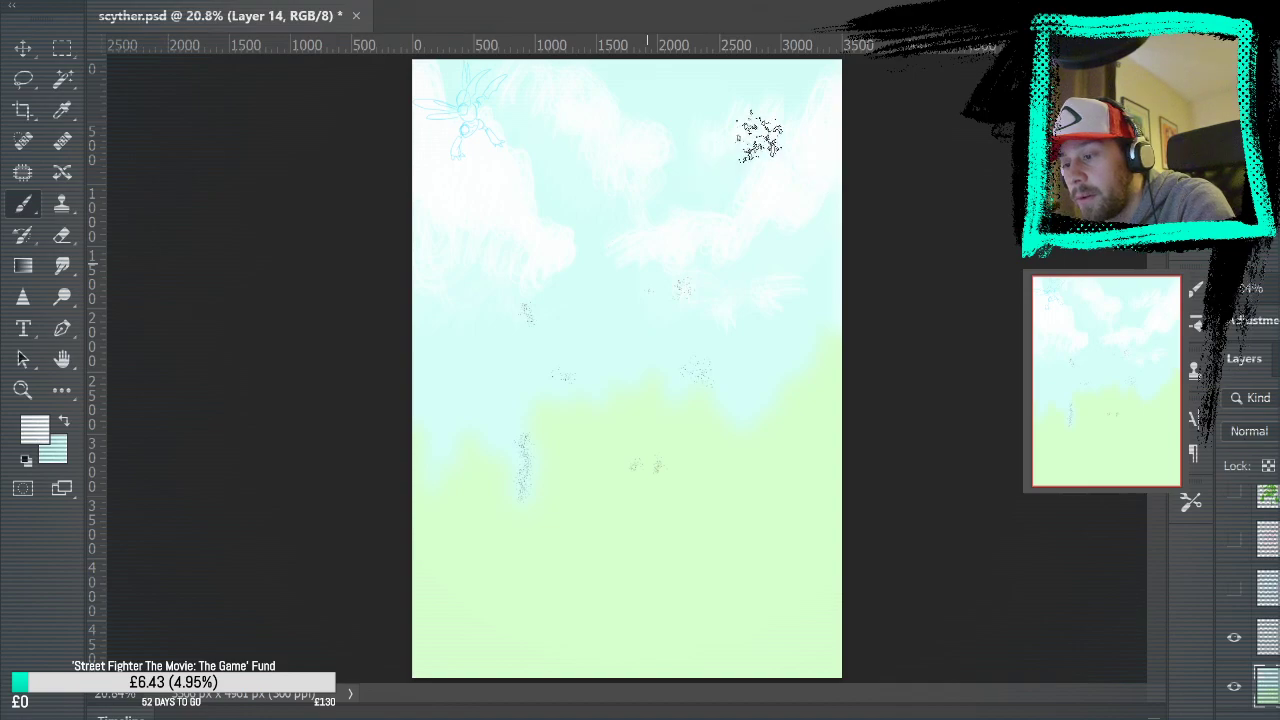
Sample the sky's pale cyan and break up the cloud edges, smudging them into the sky
{"action": "left_click", "coordinate": [597, 283], "text": "alt"}
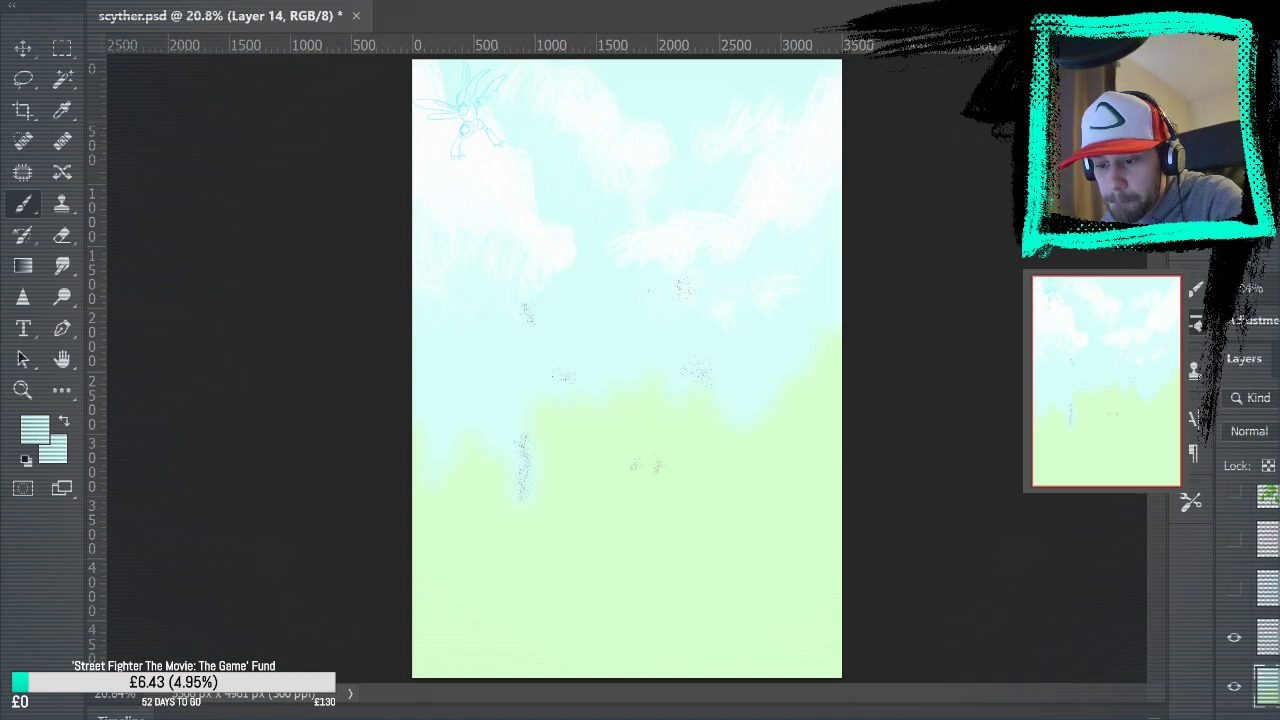
{"action": "key", "text": "r"}
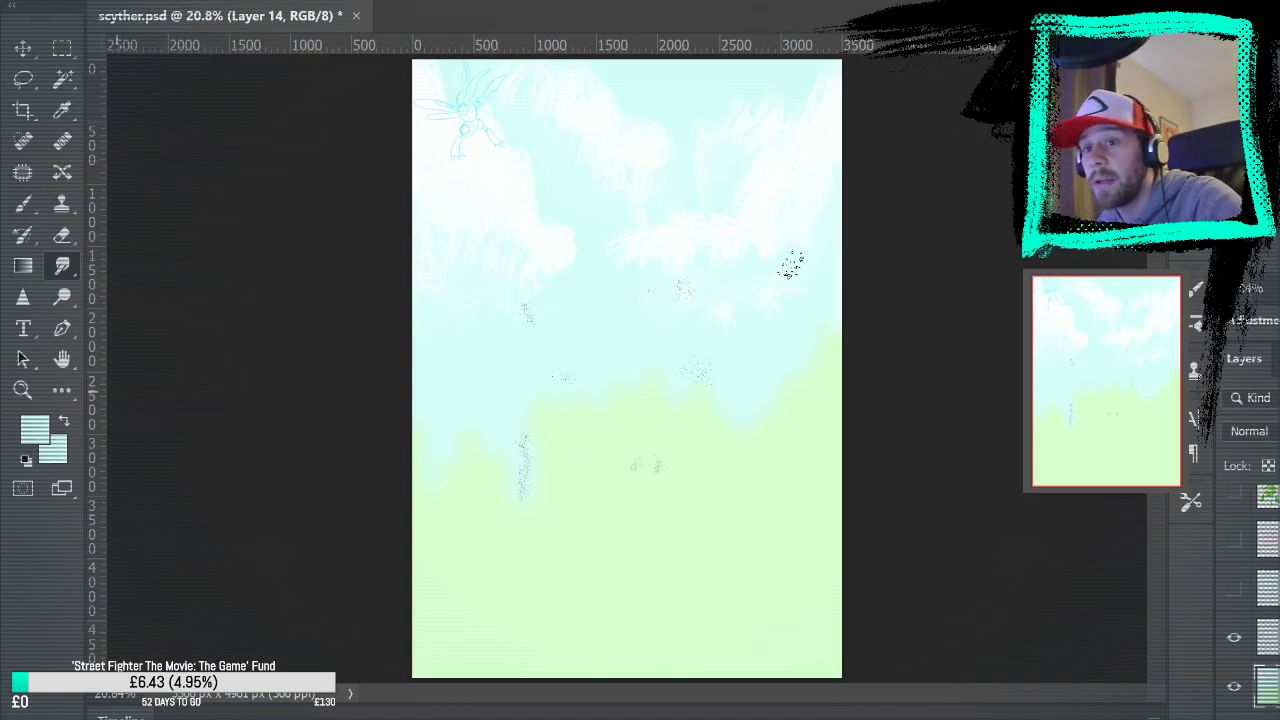
Blur the background layer to soften the brushed texture of the clouds
{"action": "key", "text": "z"}
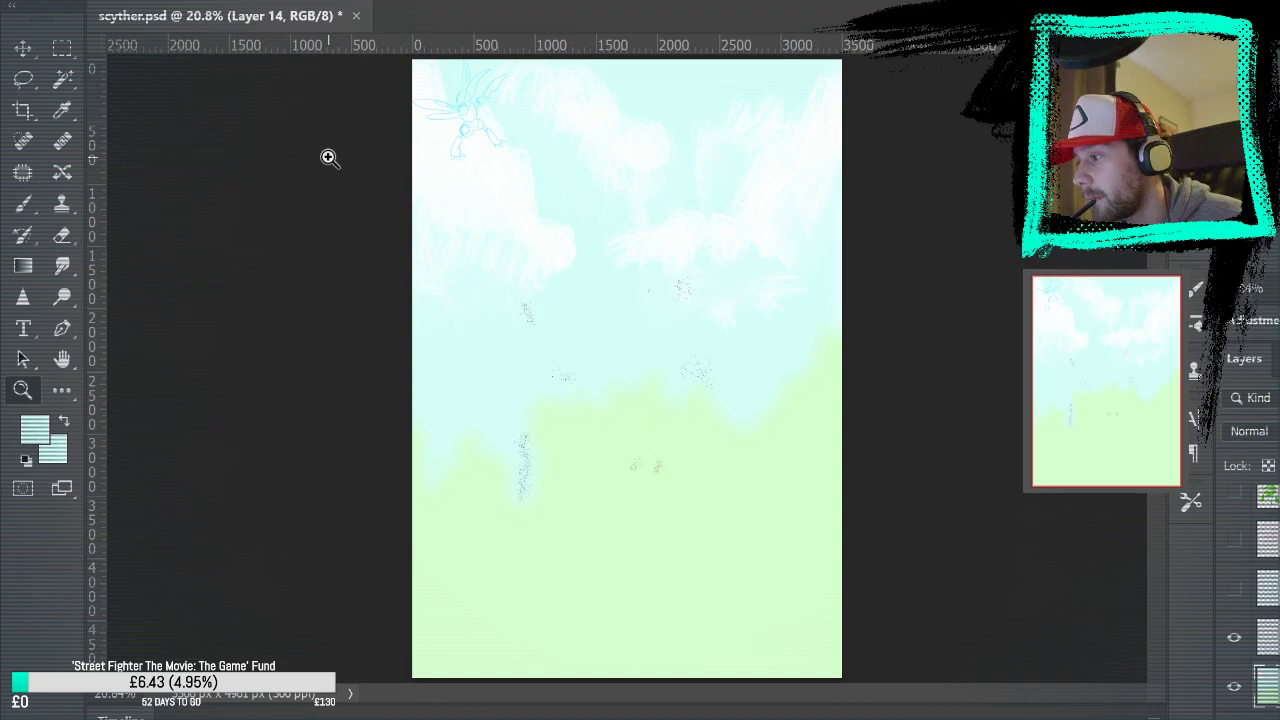
{"action": "left_click", "coordinate": [717, 151]}
{"action": "left_click", "coordinate": [710, 175]}
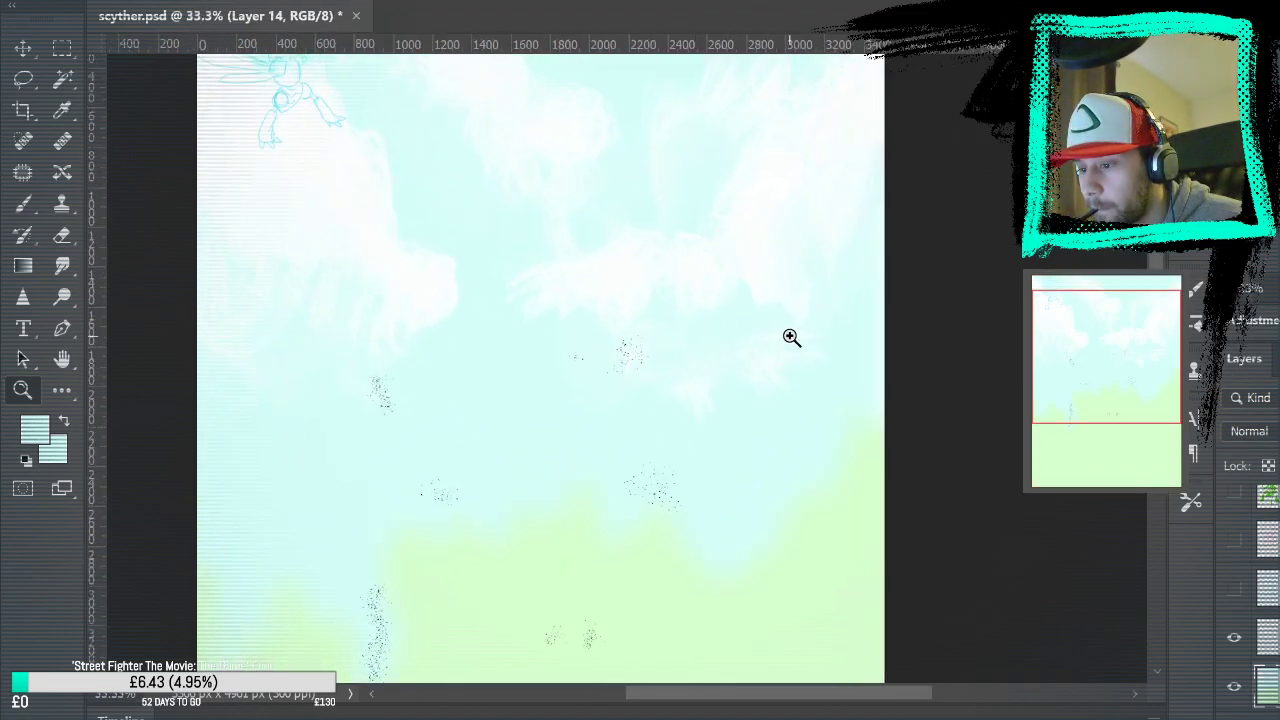
{"action": "left_click", "coordinate": [688, 294]}
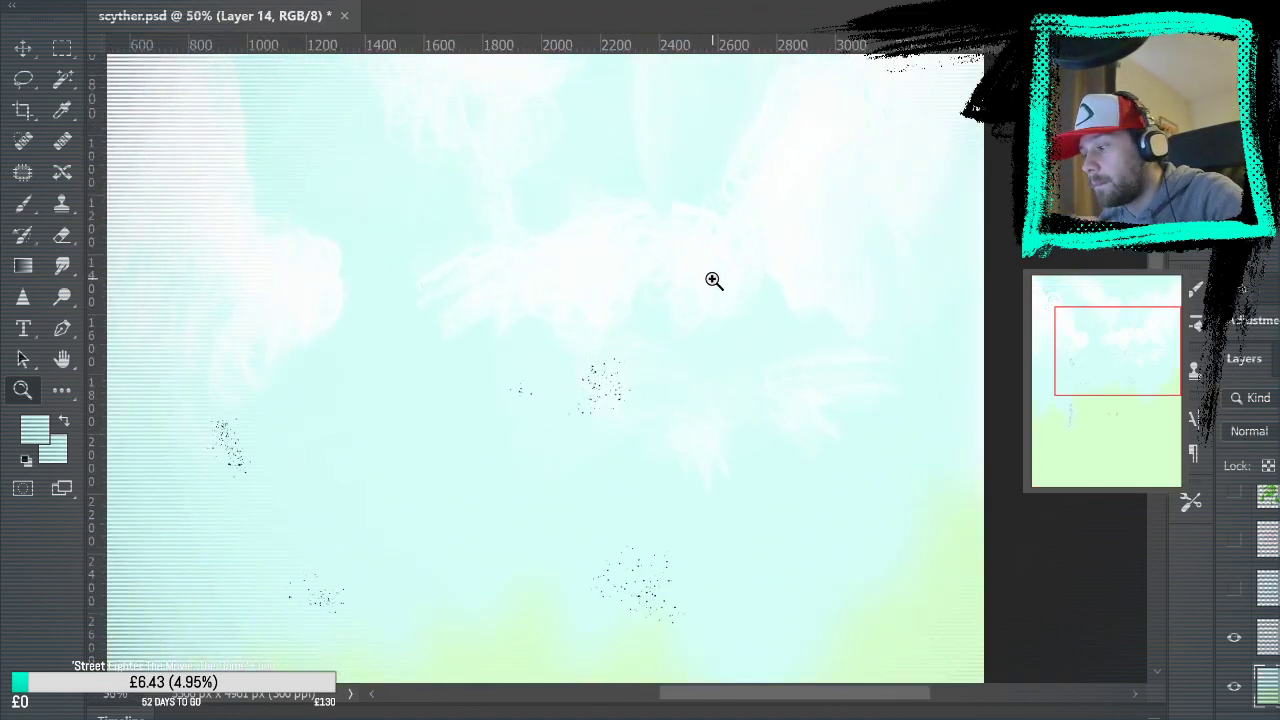
{"action": "left_click", "coordinate": [26, 206]}
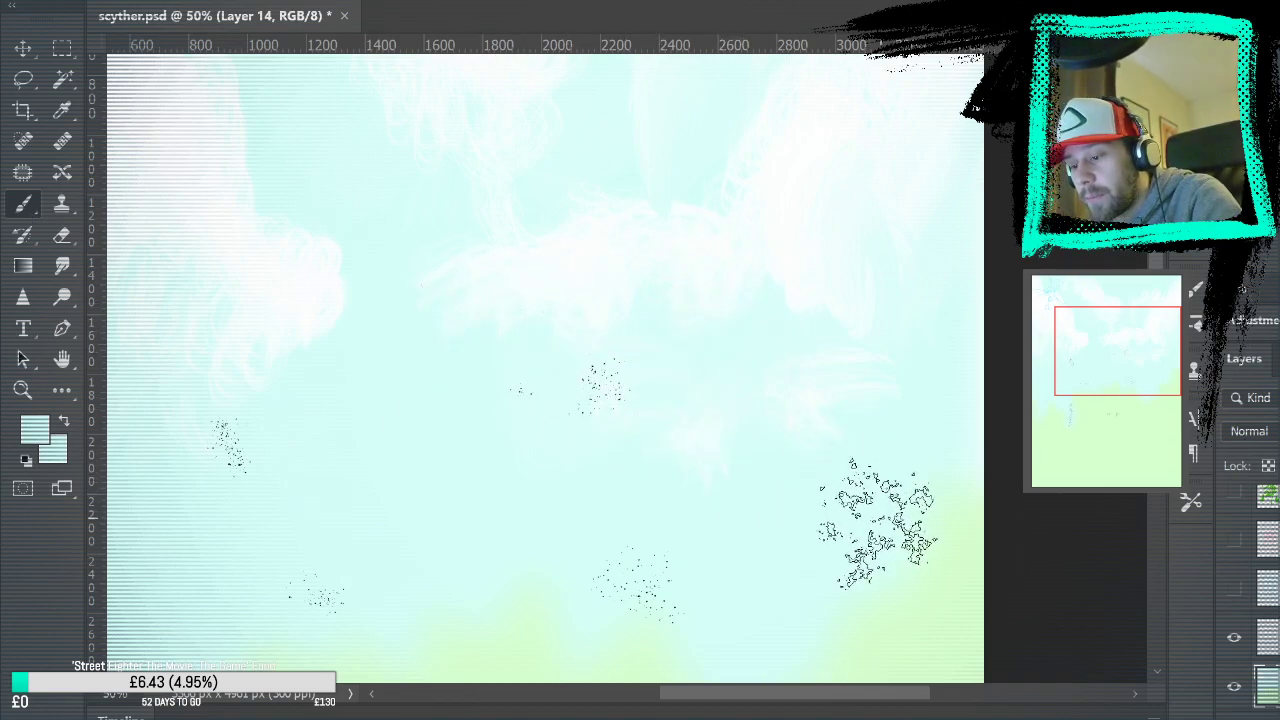
{"action": "mouse_move", "coordinate": [686, 234]}
{"action": "left_mouse_down"}
{"action": "mouse_move", "coordinate": [891, 506]}
{"action": "mouse_move", "coordinate": [956, 490]}
{"action": "left_mouse_up"}
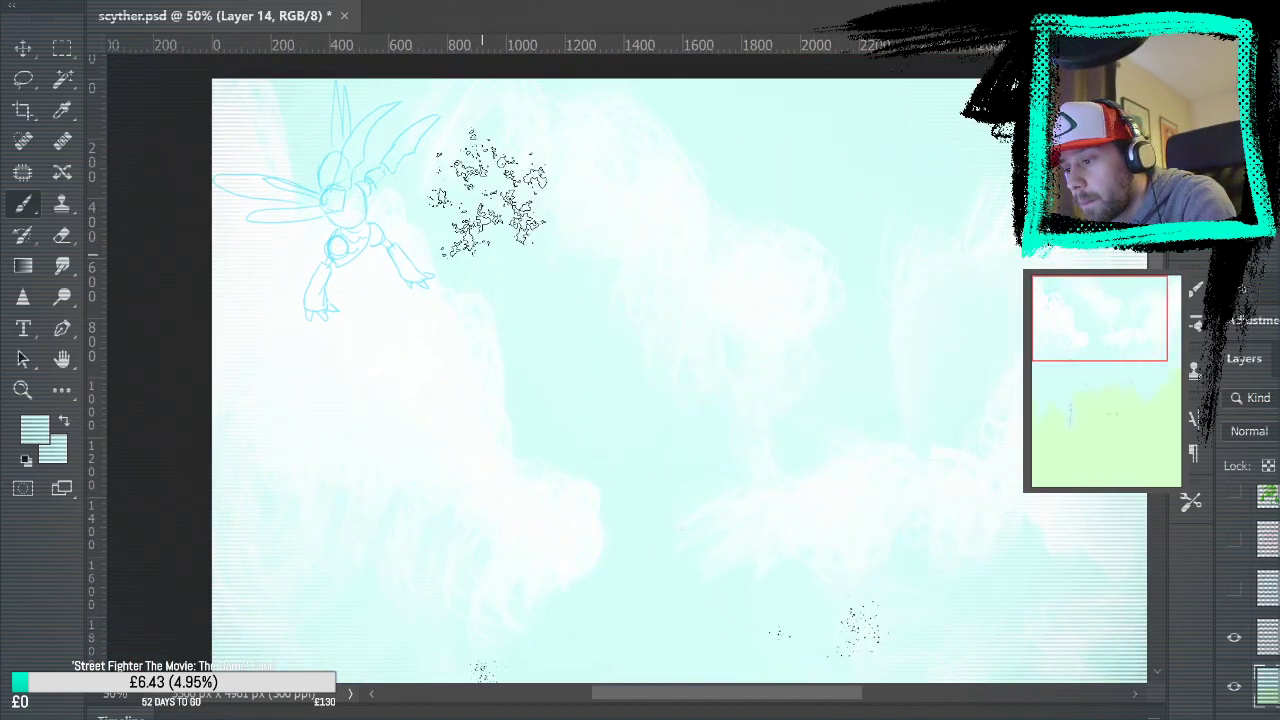
{"action": "left_click_drag", "start_coordinate": [857, 543], "coordinate": [763, 183]}
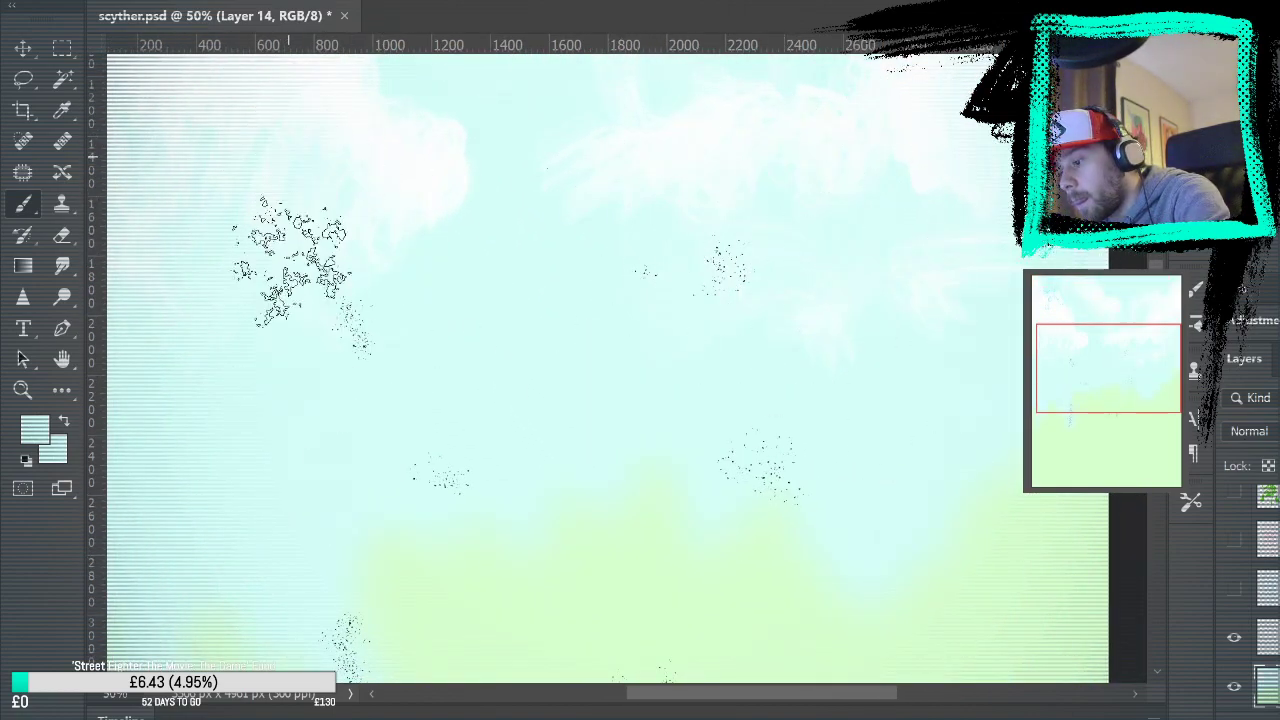
{"action": "left_click_drag", "start_coordinate": [419, 209], "coordinate": [640, 391]}
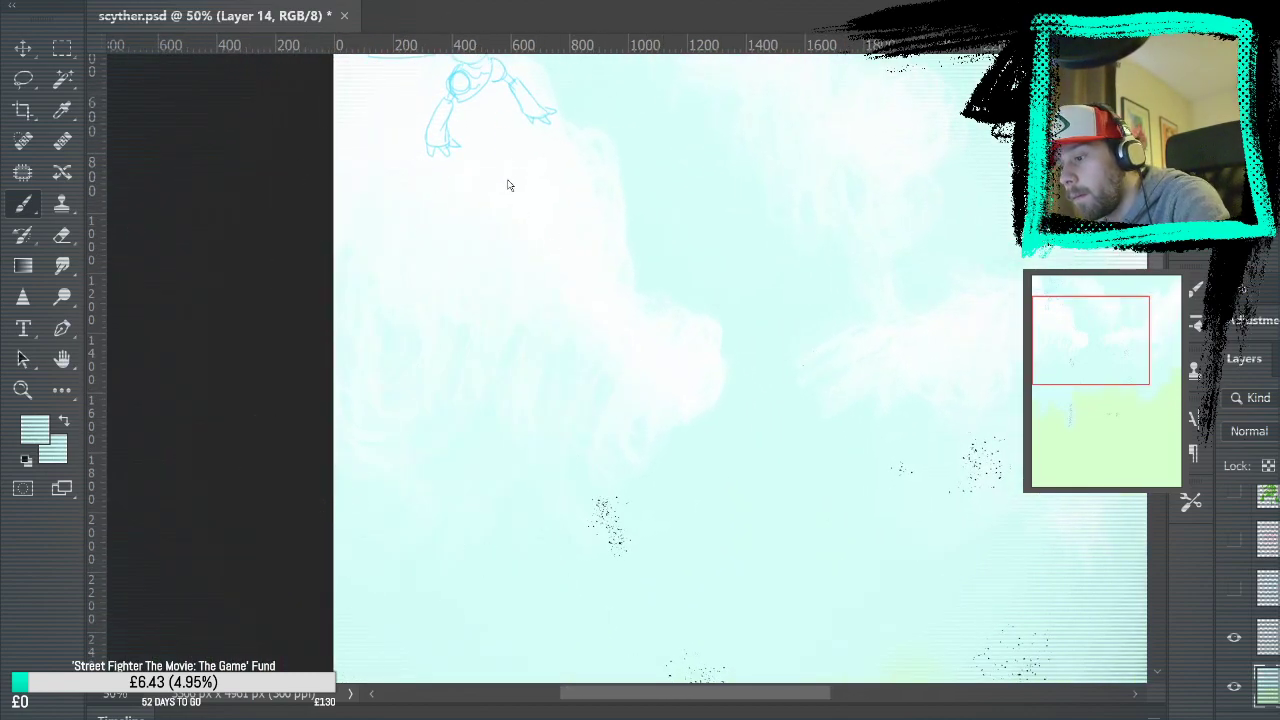
{"action": "key", "text": "ctrl+0"}
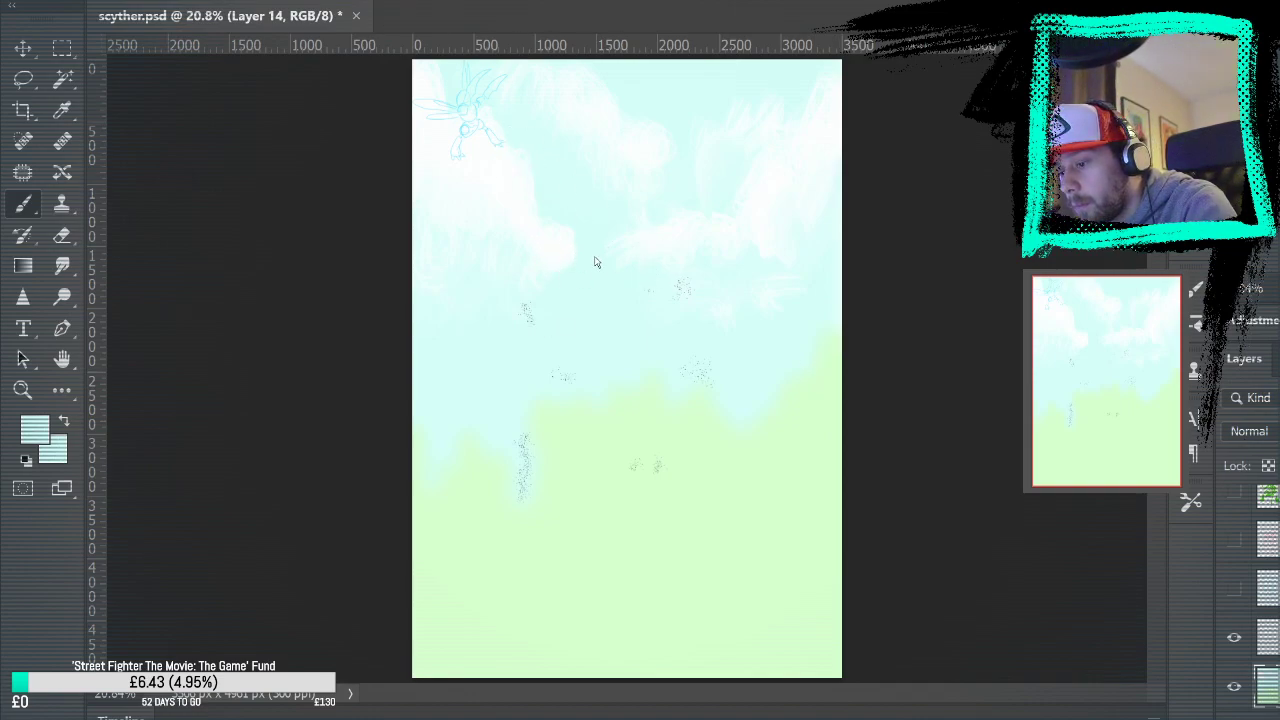
{"action": "key", "text": "h"}
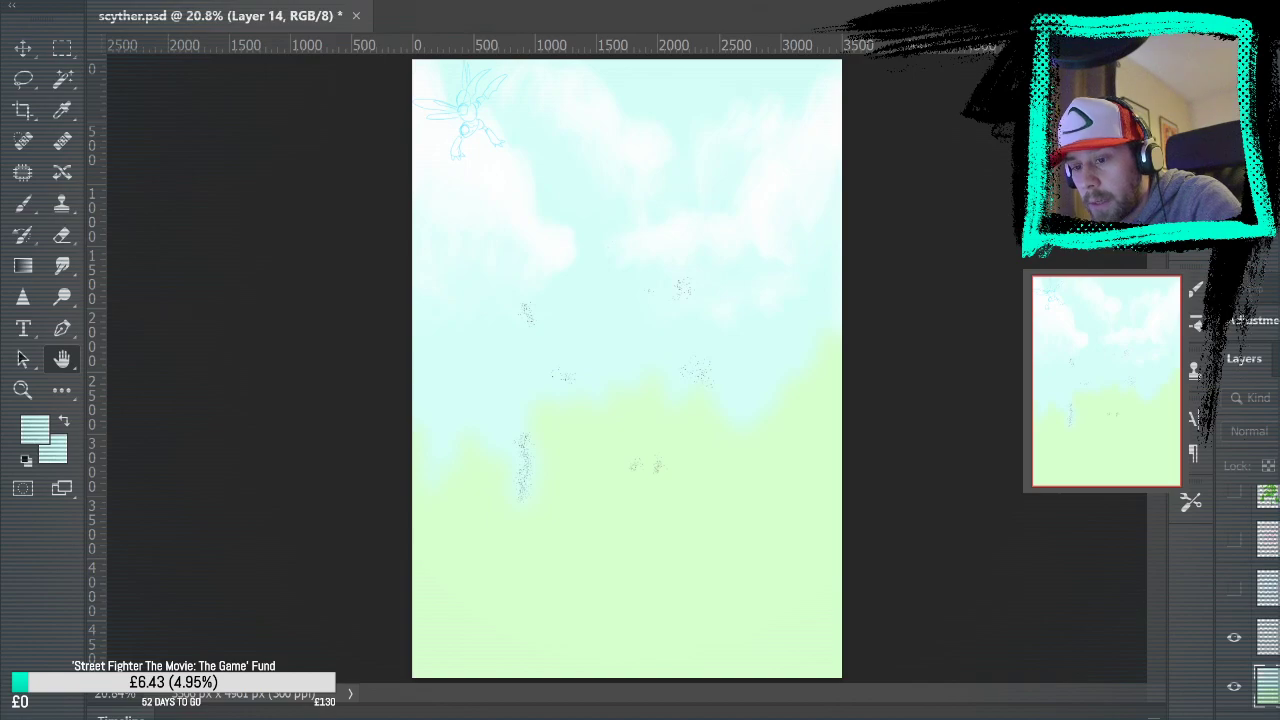
{"action": "key", "text": "b"}
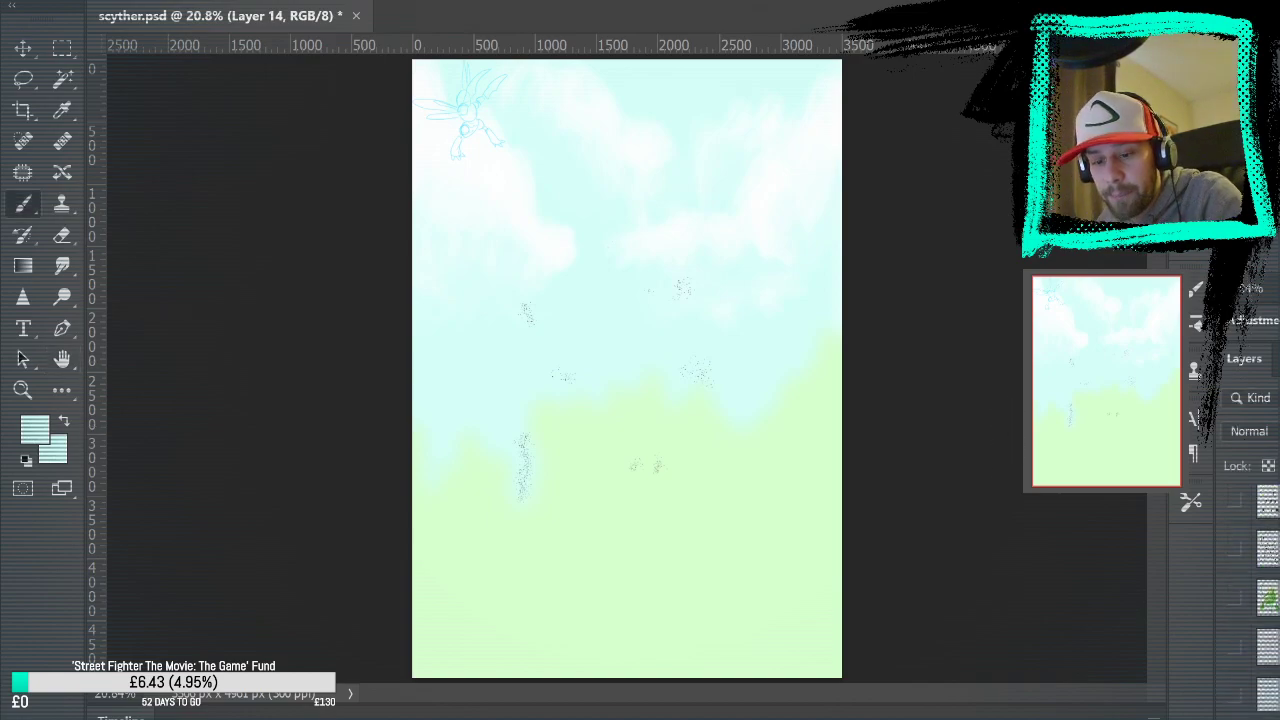
Show the Scyther's colour, line art and halftone shading layers over the background
{"action": "left_click", "coordinate": [1234, 597]}
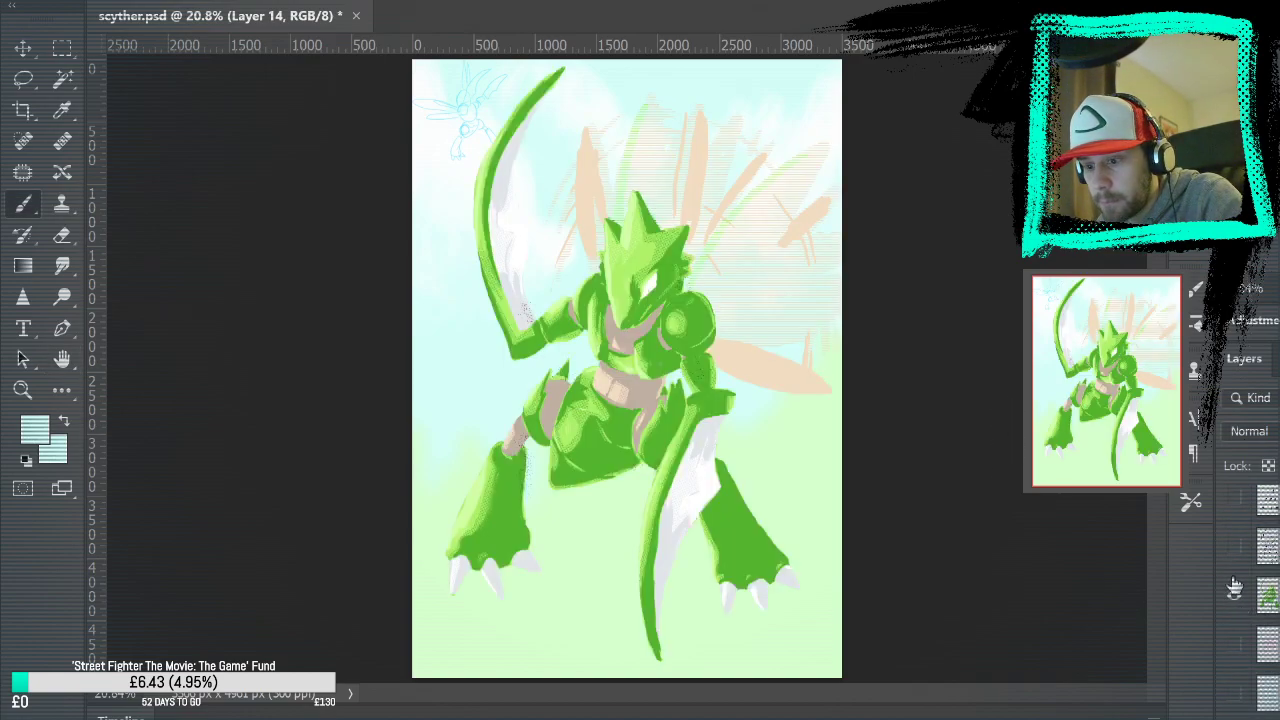
{"action": "left_click", "coordinate": [1234, 546]}
{"action": "left_click", "coordinate": [1237, 500]}
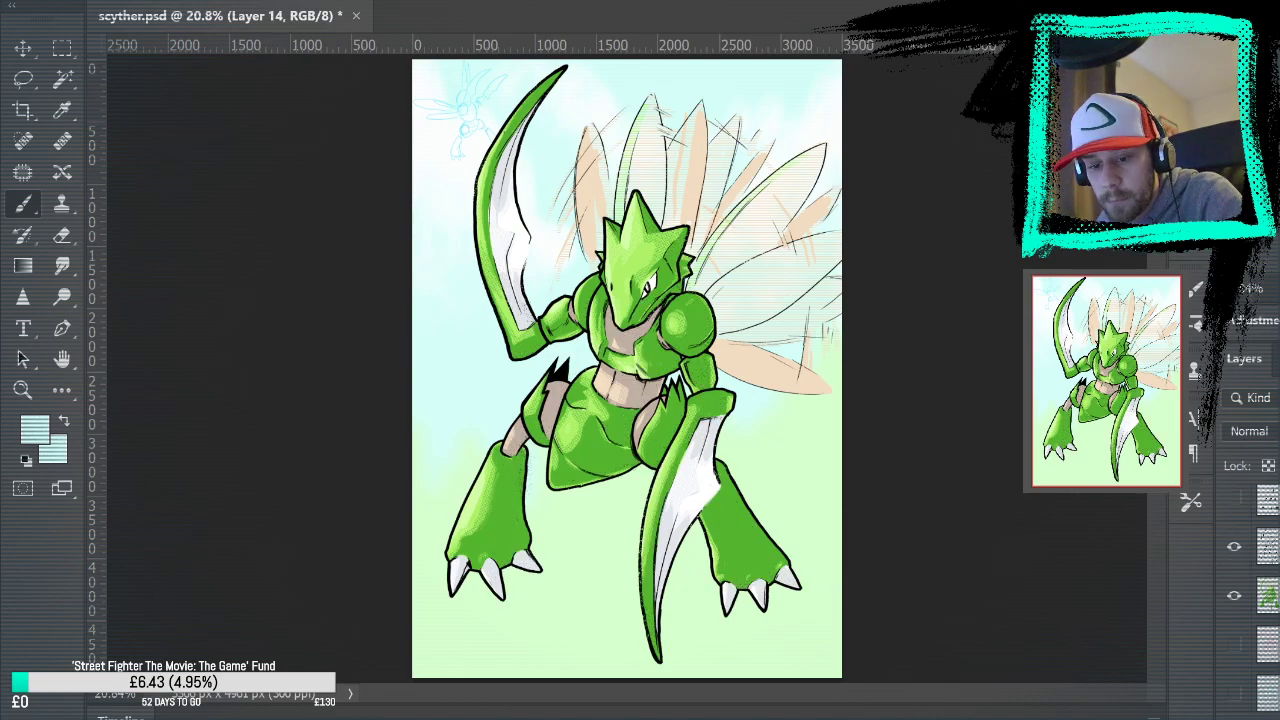
{"action": "scroll", "coordinate": [1268, 590], "scroll_direction": "up", "scroll_amount": 3}
{"action": "left_click", "coordinate": [1234, 565]}
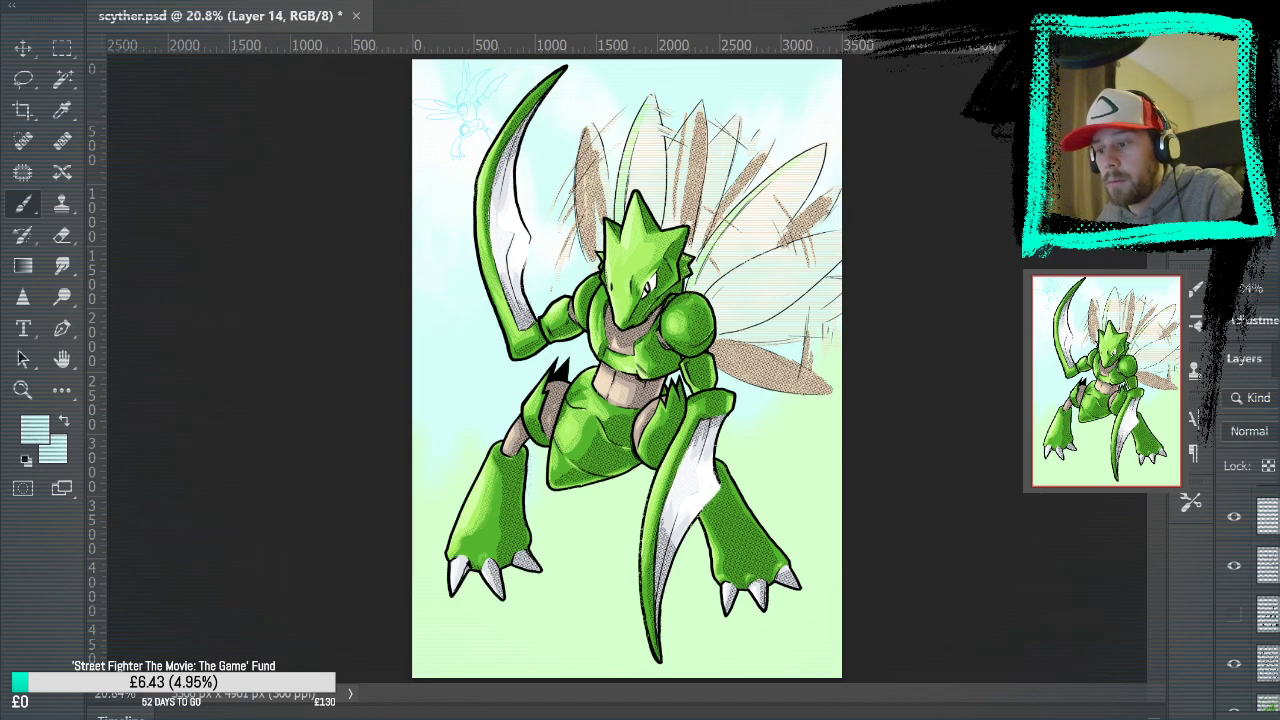
Show the Poké Ball card frame layer over the illustration and save the document
{"action": "scroll", "coordinate": [1244, 560], "scroll_direction": "up", "scroll_amount": 2}
{"action": "left_click", "coordinate": [1236, 558]}
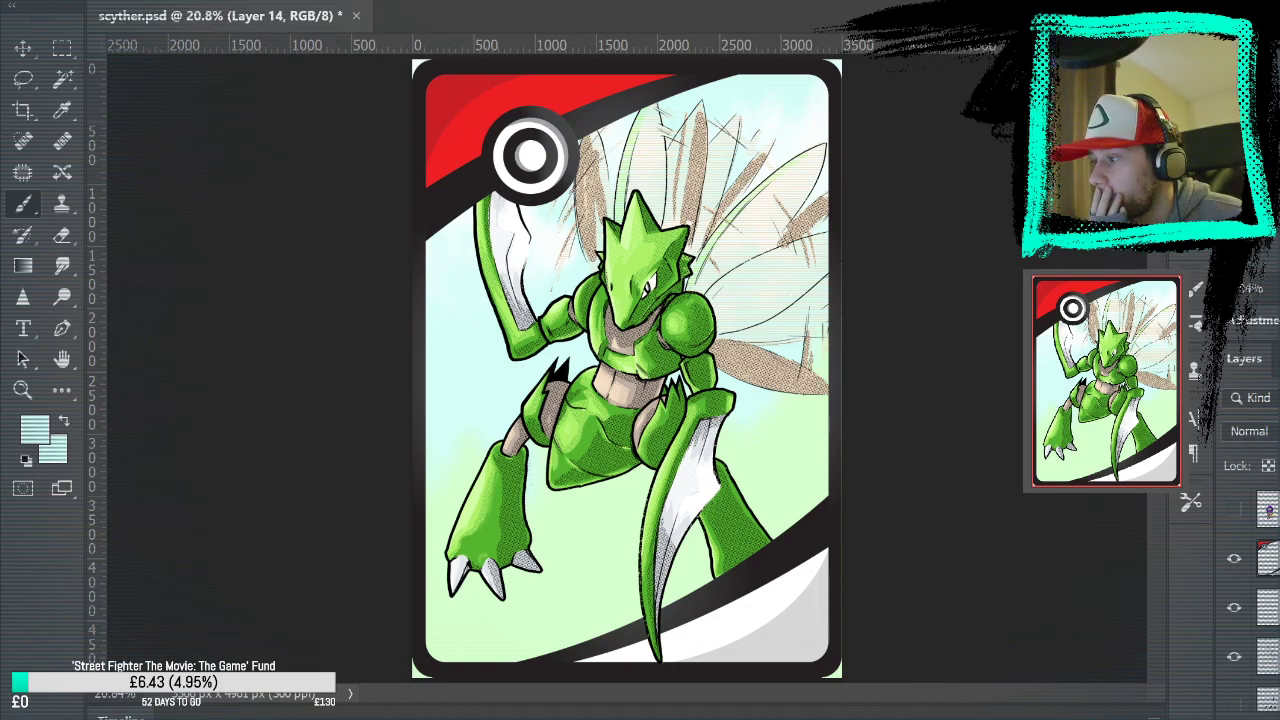
{"action": "key", "text": "ctrl+s"}
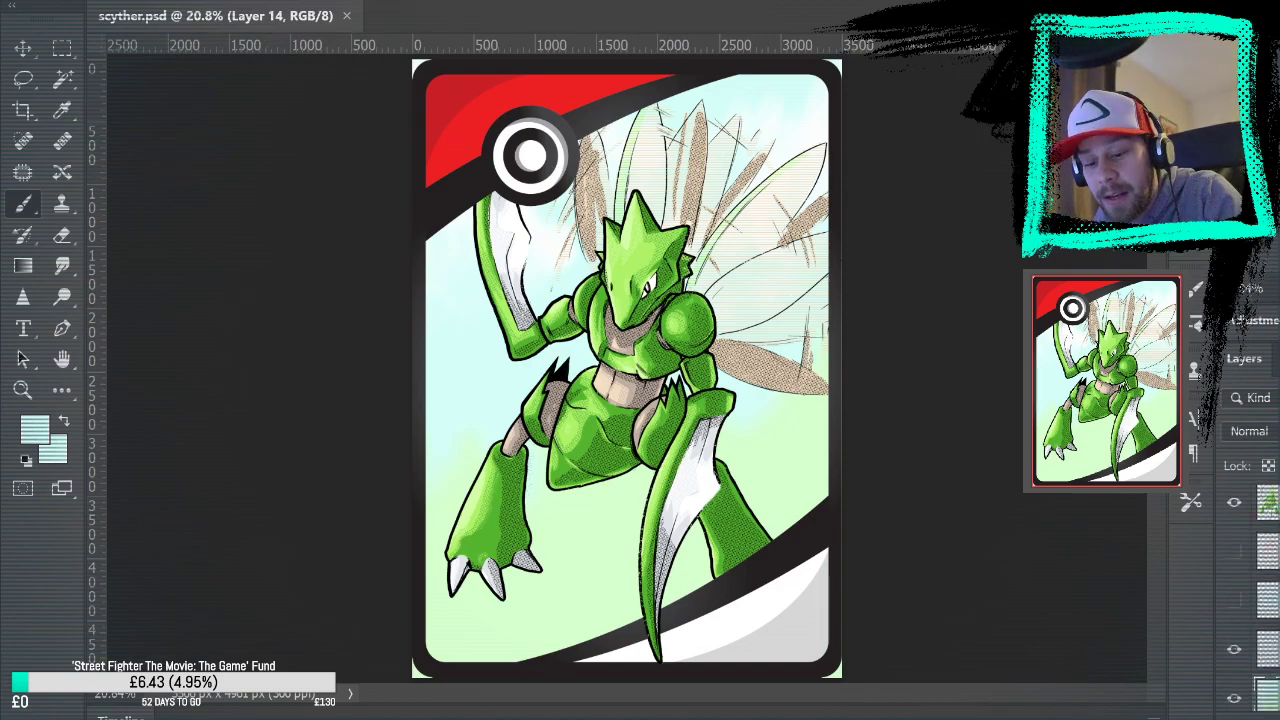
Hide the card frame layer and bring the small blue Scyther sketch in front of the coloured artwork
{"action": "left_click", "coordinate": [1234, 558]}
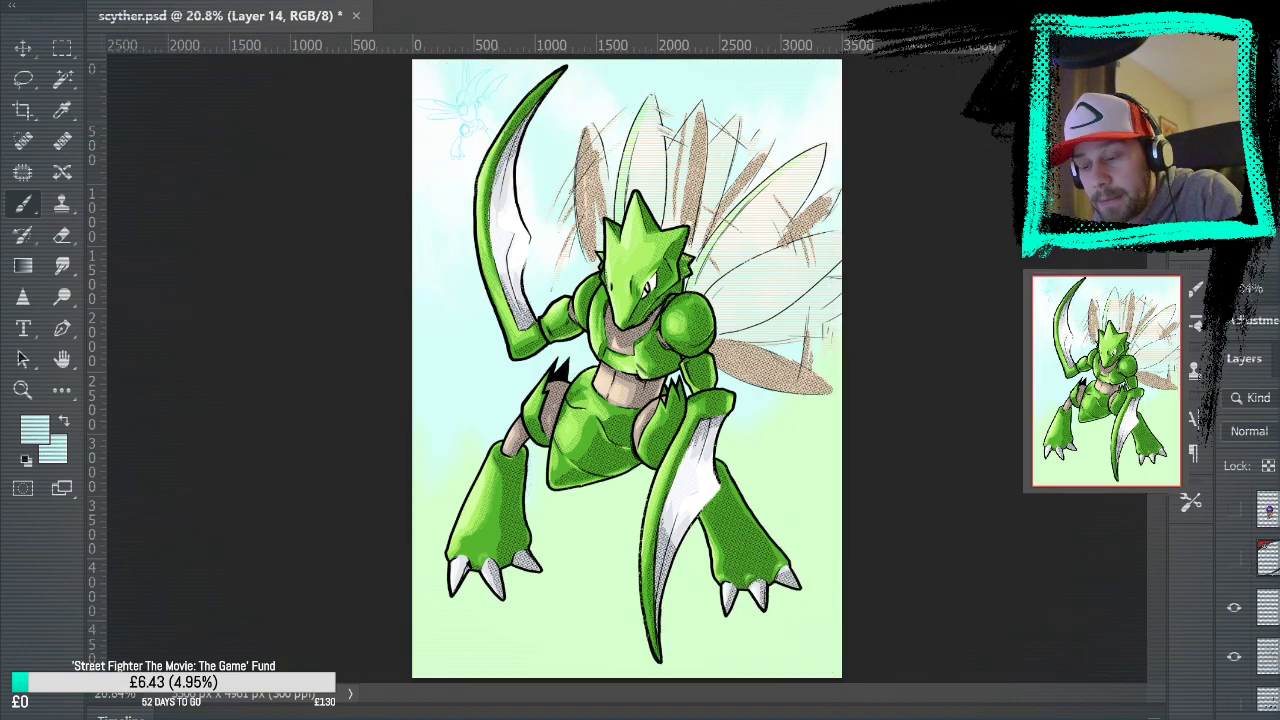
{"action": "scroll", "coordinate": [1240, 600], "scroll_direction": "down", "scroll_amount": 1}
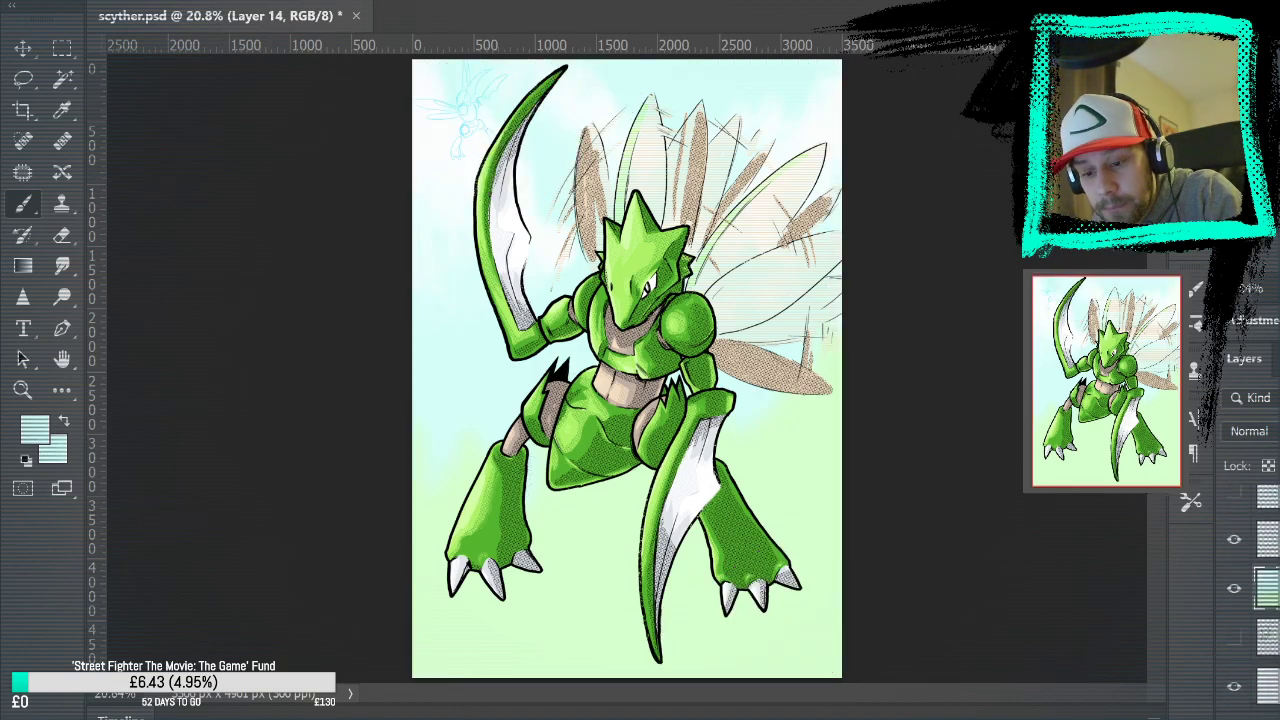
{"action": "left_click", "coordinate": [22, 390]}
{"action": "left_click", "coordinate": [471, 109]}
{"action": "left_click", "coordinate": [451, 109]}
{"action": "left_click", "coordinate": [490, 132]}
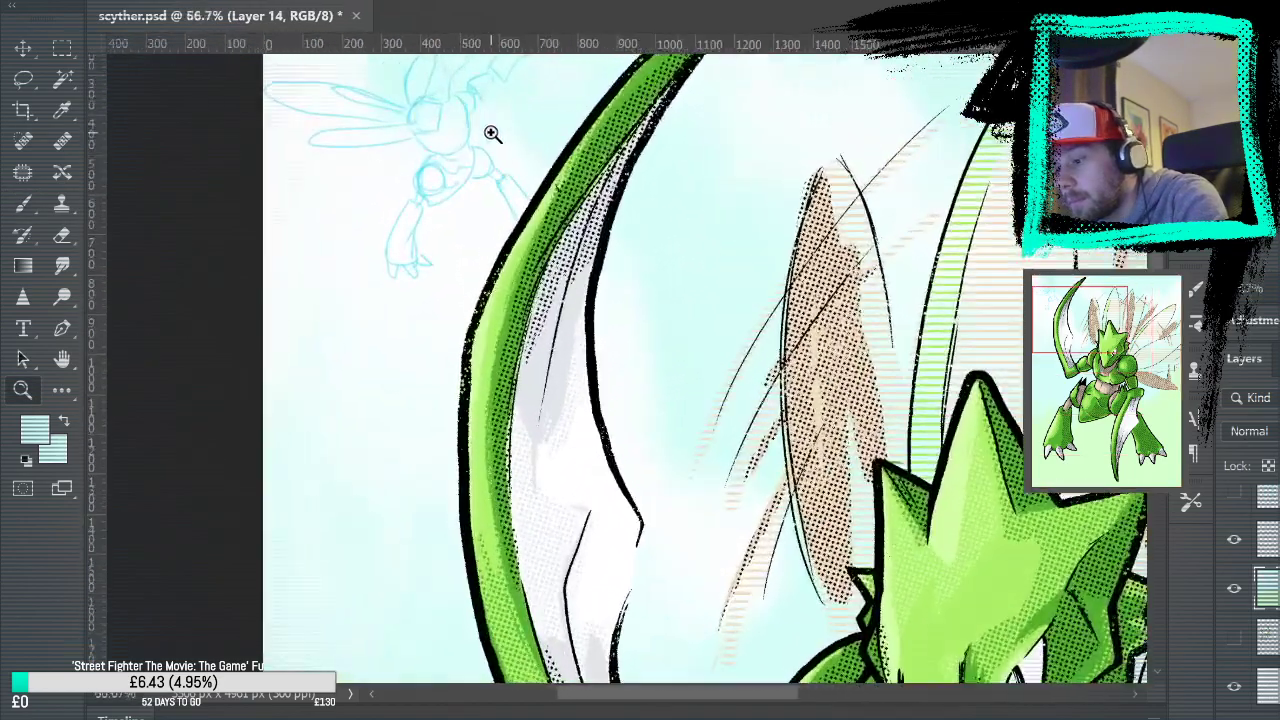
{"action": "left_click", "coordinate": [554, 289]}
{"action": "left_click", "coordinate": [574, 340]}
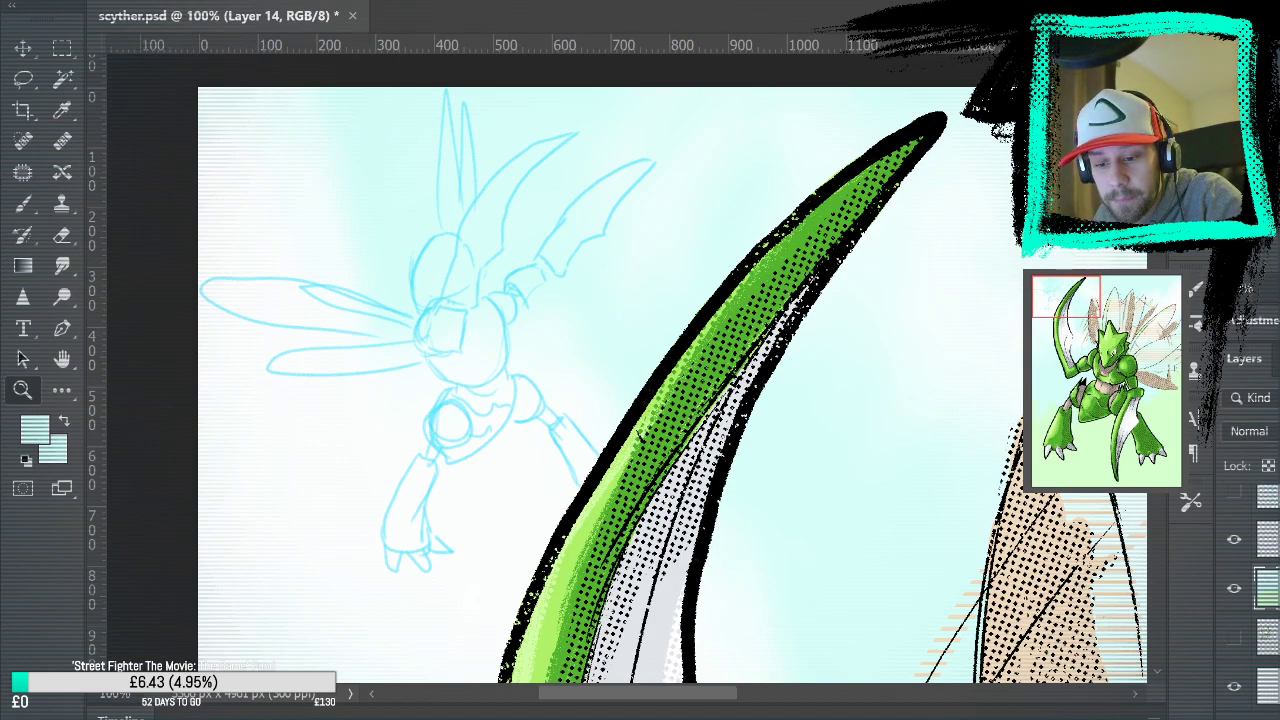
{"action": "left_click", "coordinate": [1265, 635]}
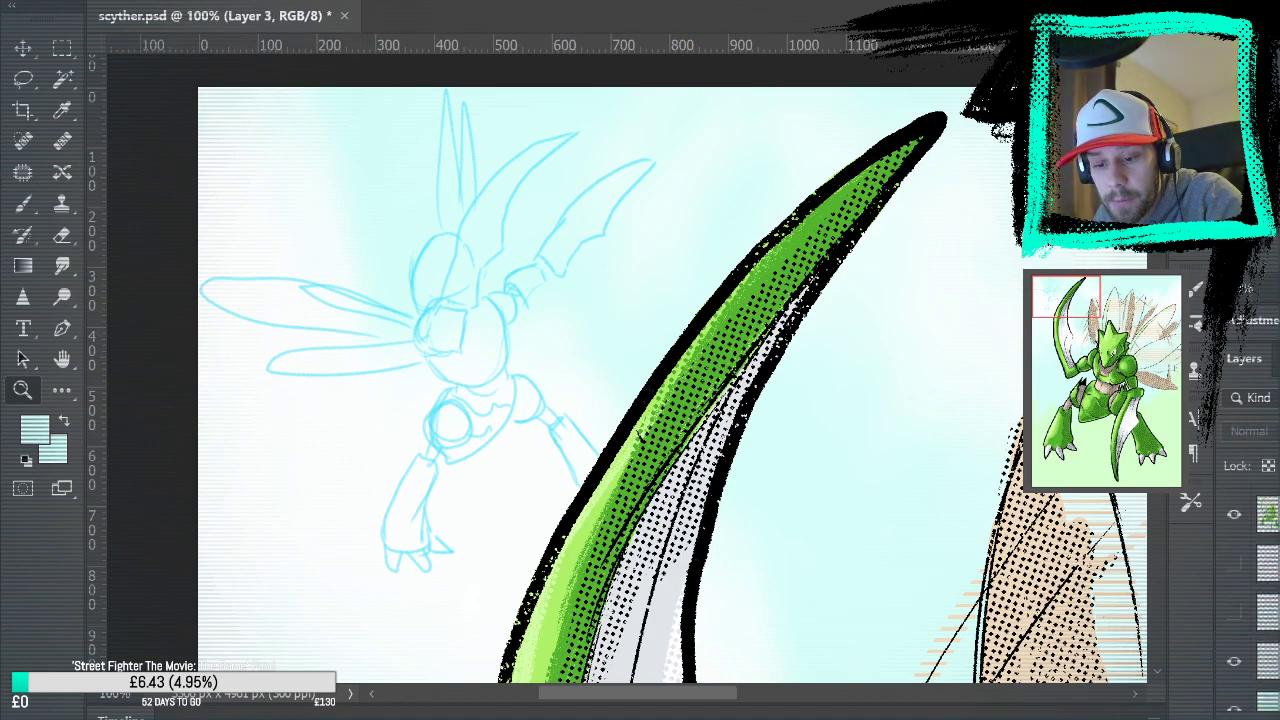
{"action": "left_click", "coordinate": [1265, 650]}
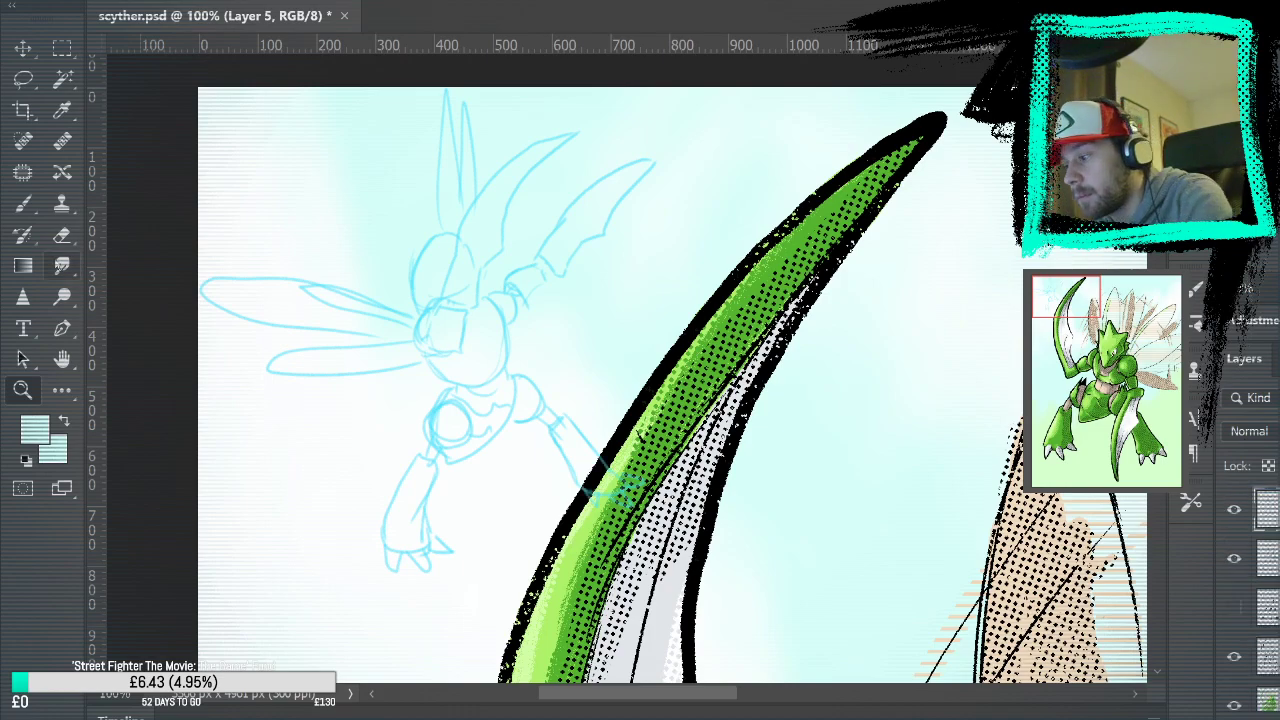
Set the foreground colour to black and ready the Brush tool for inking the small Scyther sketch
{"action": "left_click", "coordinate": [62, 110]}
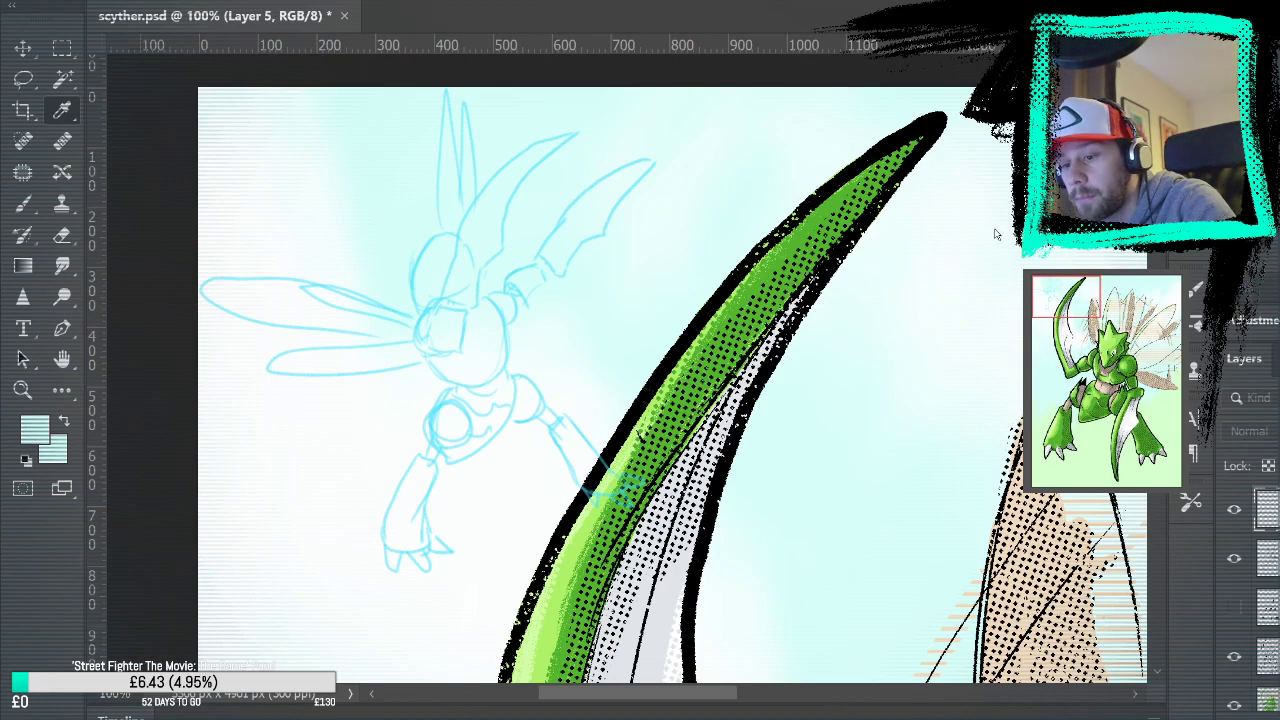
{"action": "key", "text": "b"}
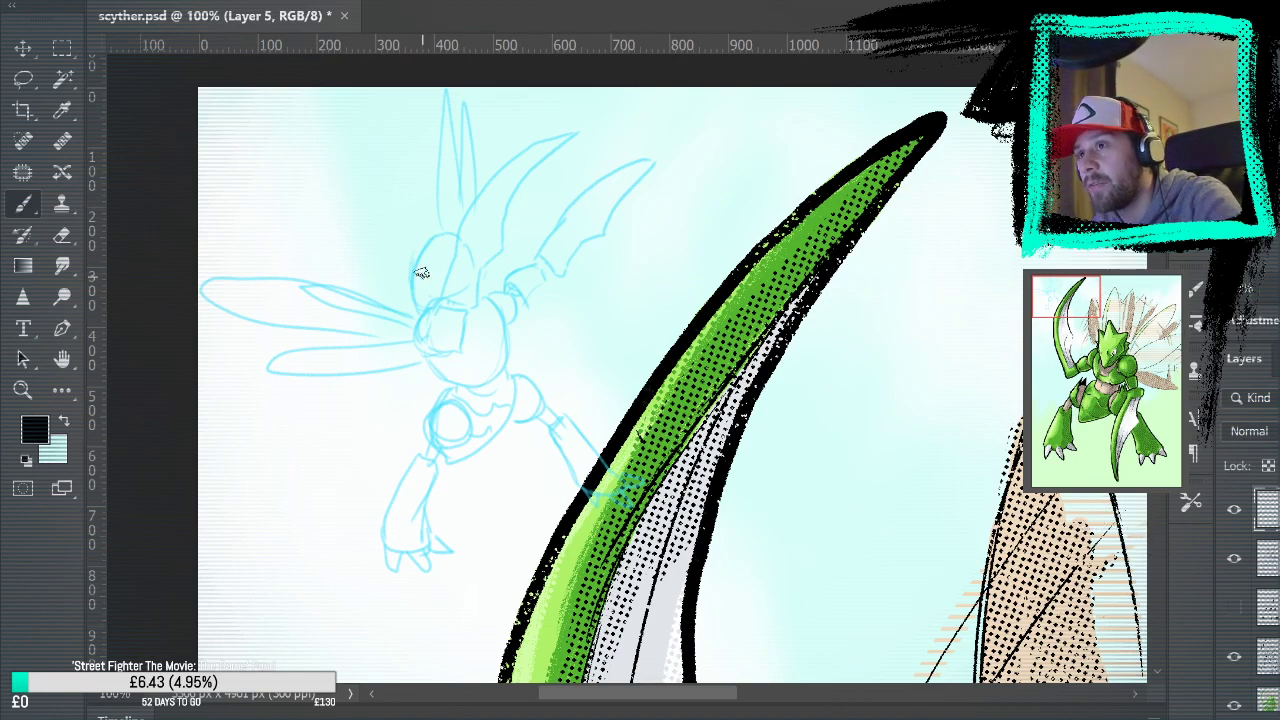
{"action": "left_click", "coordinate": [23, 390]}
{"action": "left_click", "coordinate": [23, 205]}
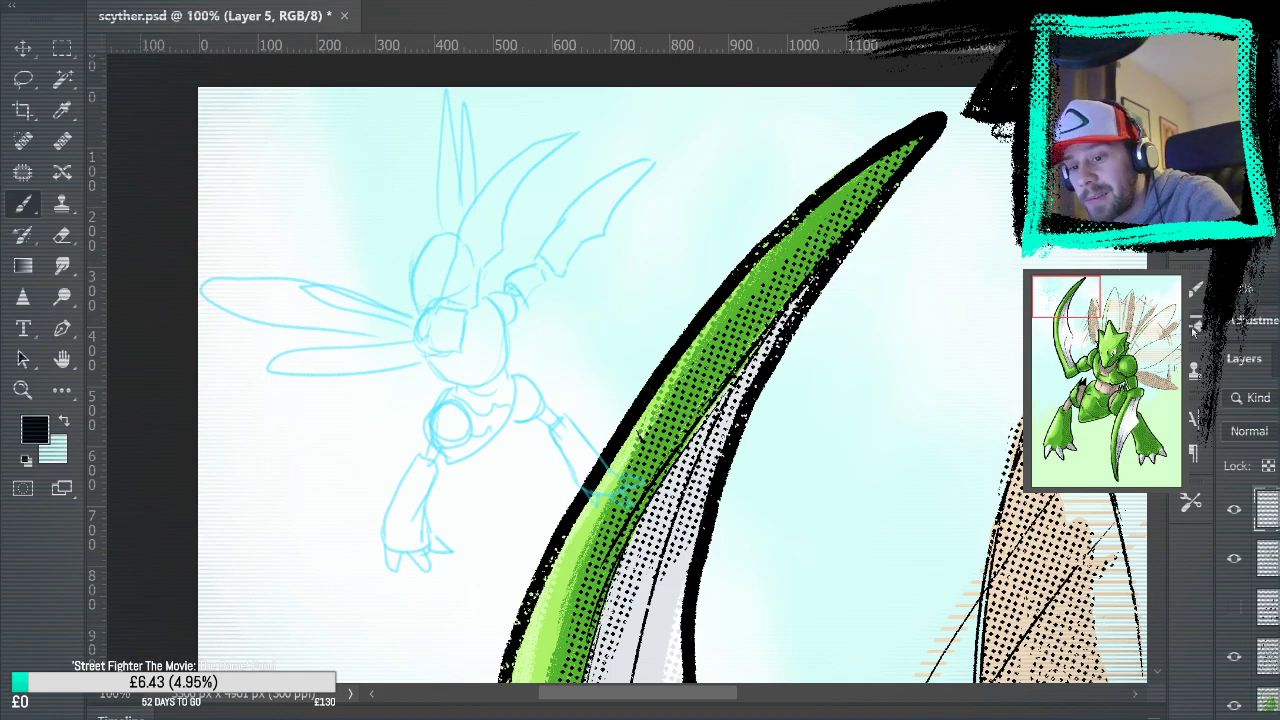
{"action": "left_click_drag", "start_coordinate": [465, 410], "coordinate": [562, 470]}
{"action": "key", "text": "ctrl+z"}
{"action": "mouse_move", "coordinate": [318, 368]}
{"action": "left_mouse_down"}
{"action": "mouse_move", "coordinate": [349, 280]}
{"action": "mouse_move", "coordinate": [505, 512]}
{"action": "left_mouse_up"}
{"action": "key", "text": "ctrl+z"}
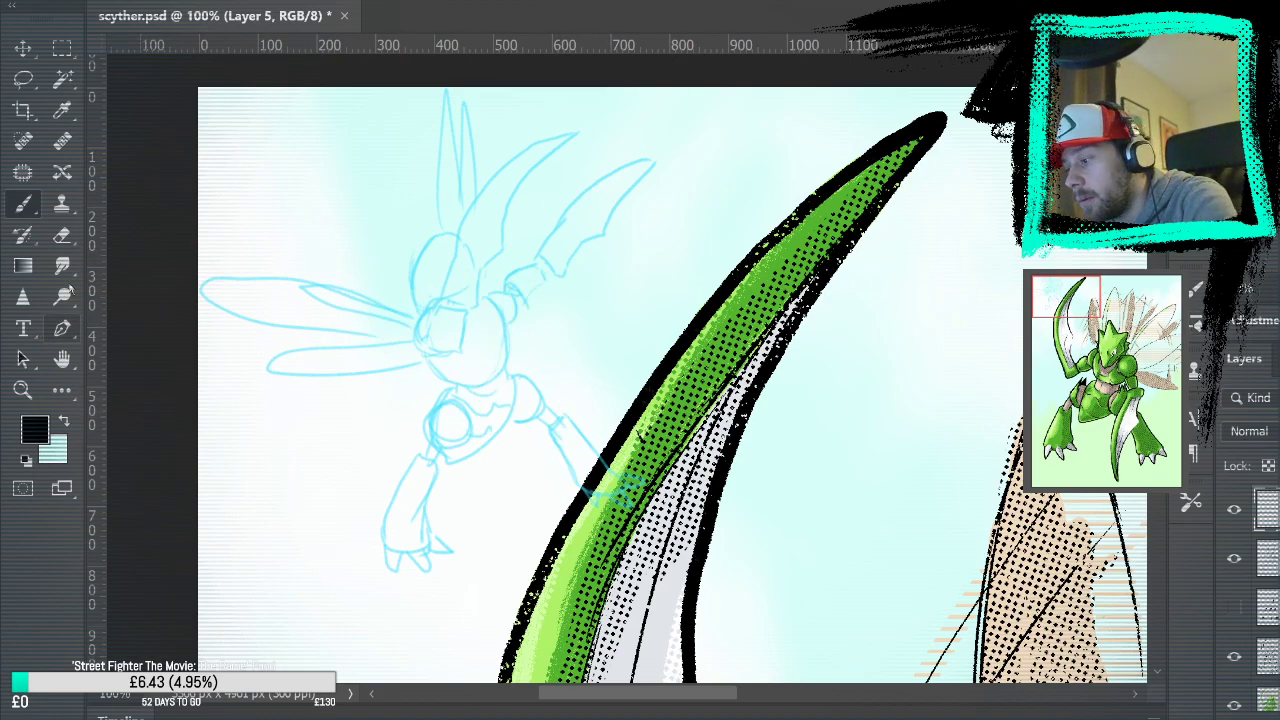
{"action": "mouse_move", "coordinate": [292, 586]}
{"action": "left_mouse_down"}
{"action": "mouse_move", "coordinate": [331, 493]}
{"action": "mouse_move", "coordinate": [407, 572]}
{"action": "left_mouse_up"}
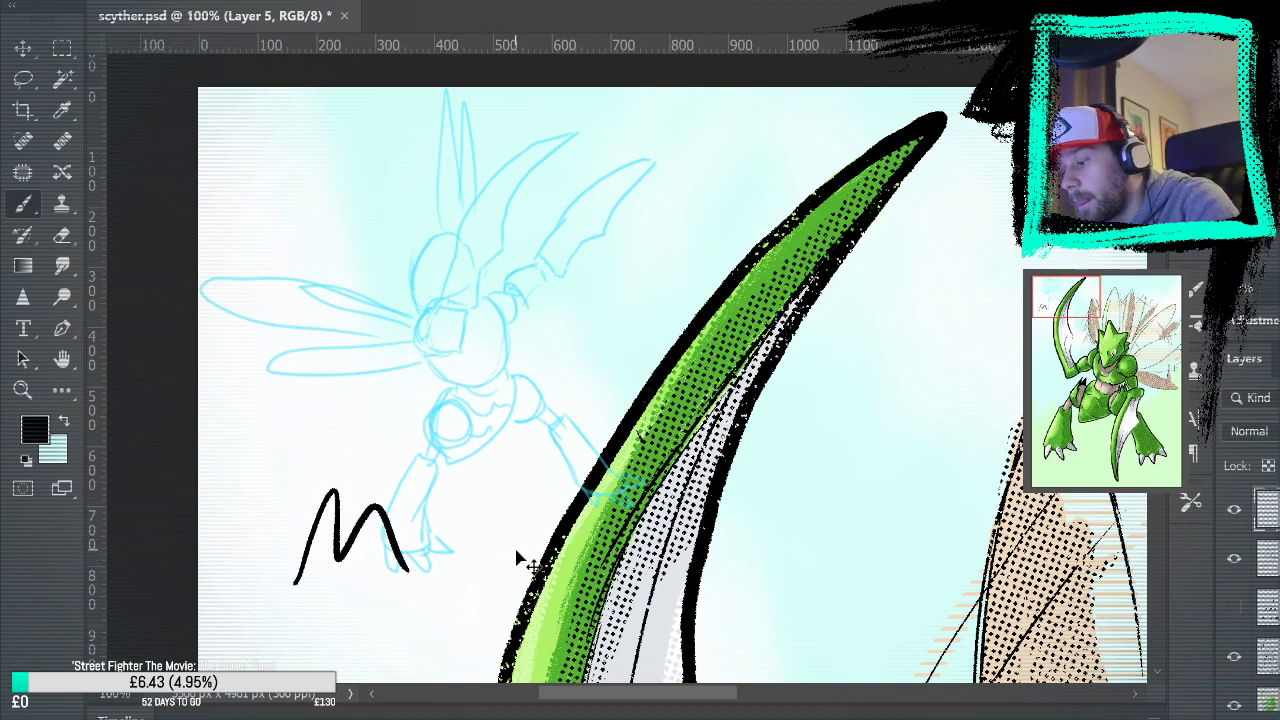
{"action": "key", "text": "ctrl+z"}
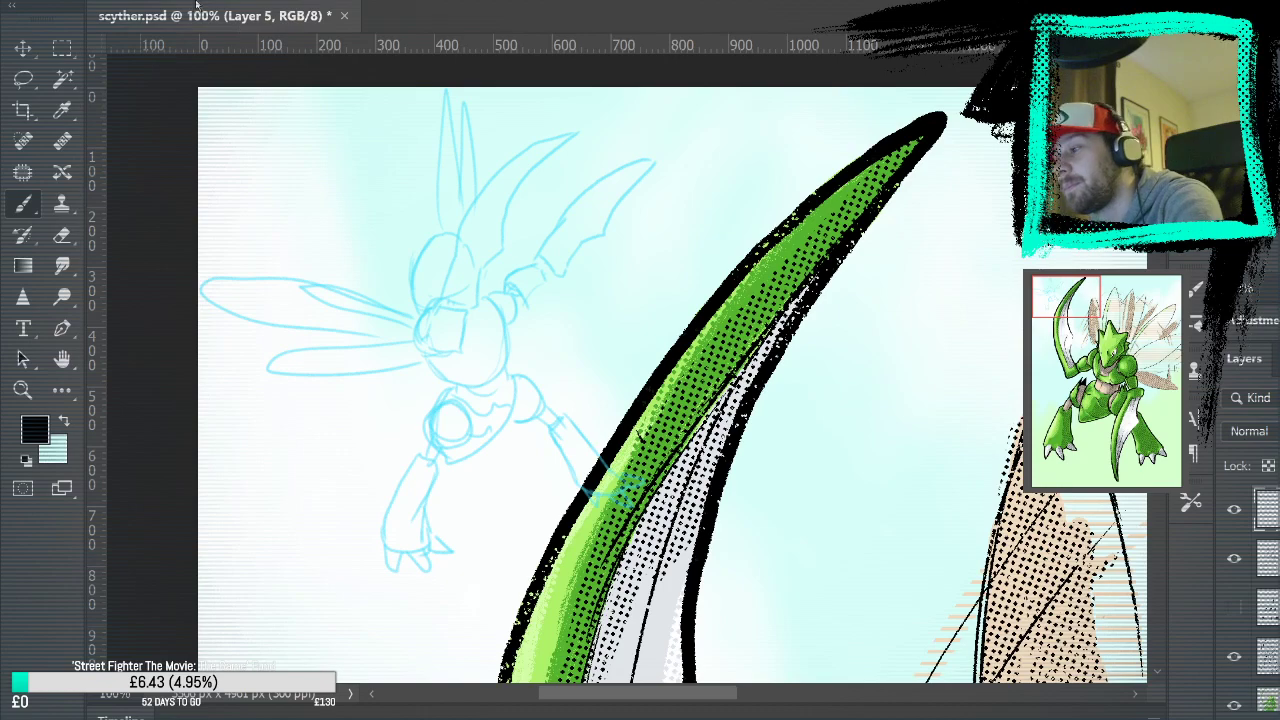
Ink the outer contour of the small Scyther's near raised scythe blade in black over the blue sketch
{"action": "key", "text": "z"}
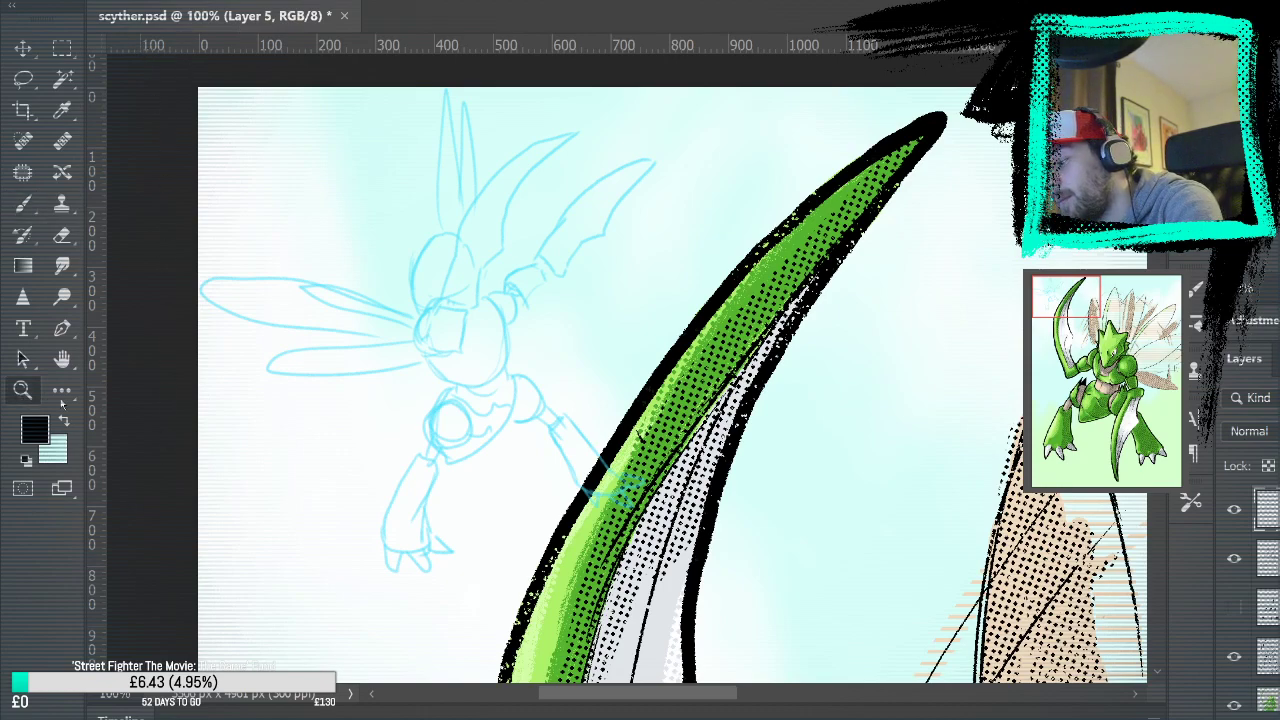
{"action": "left_click", "coordinate": [440, 350]}
{"action": "left_click_drag", "start_coordinate": [540, 244], "coordinate": [500, 404]}
{"action": "key", "text": "b"}
{"action": "left_click_drag", "start_coordinate": [567, 294], "coordinate": [559, 361]}
{"action": "left_click", "coordinate": [376, 484]}
{"action": "left_click_drag", "start_coordinate": [380, 487], "coordinate": [427, 308]}
{"action": "mouse_move", "coordinate": [424, 310]}
{"action": "left_mouse_down"}
{"action": "mouse_move", "coordinate": [533, 197]}
{"action": "mouse_move", "coordinate": [636, 152]}
{"action": "left_mouse_up"}
{"action": "key", "text": "ctrl+z"}
{"action": "mouse_move", "coordinate": [424, 312]}
{"action": "left_mouse_down"}
{"action": "mouse_move", "coordinate": [600, 155]}
{"action": "mouse_move", "coordinate": [658, 143]}
{"action": "mouse_move", "coordinate": [614, 180]}
{"action": "mouse_move", "coordinate": [502, 336]}
{"action": "left_mouse_up"}
{"action": "mouse_move", "coordinate": [416, 497]}
{"action": "left_mouse_down"}
{"action": "mouse_move", "coordinate": [448, 486]}
{"action": "mouse_move", "coordinate": [494, 378]}
{"action": "left_mouse_up"}
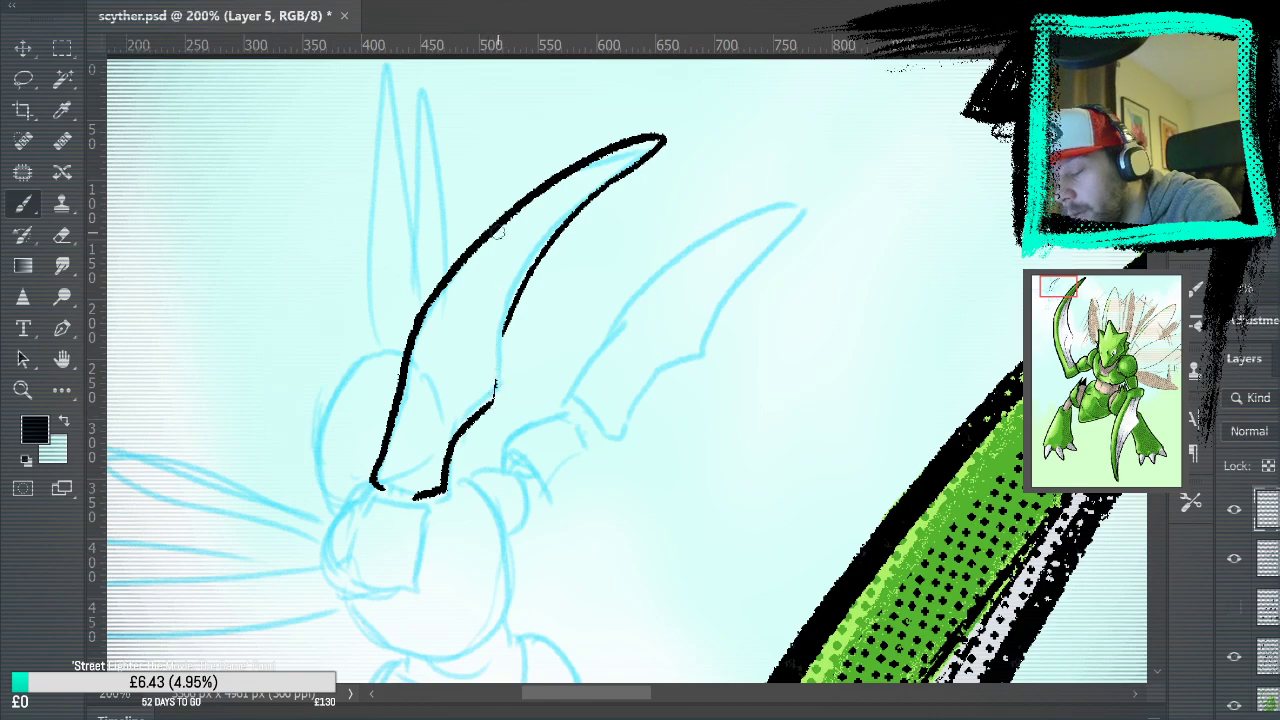
Add thin interior edge and crease lines inside the near scythe blade
{"action": "mouse_move", "coordinate": [412, 462]}
{"action": "left_mouse_down"}
{"action": "mouse_move", "coordinate": [419, 401]}
{"action": "mouse_move", "coordinate": [583, 175]}
{"action": "left_mouse_up"}
{"action": "left_click_drag", "start_coordinate": [418, 460], "coordinate": [448, 398]}
{"action": "mouse_move", "coordinate": [640, 147]}
{"action": "left_mouse_down"}
{"action": "mouse_move", "coordinate": [518, 248]}
{"action": "mouse_move", "coordinate": [473, 340]}
{"action": "left_mouse_up"}
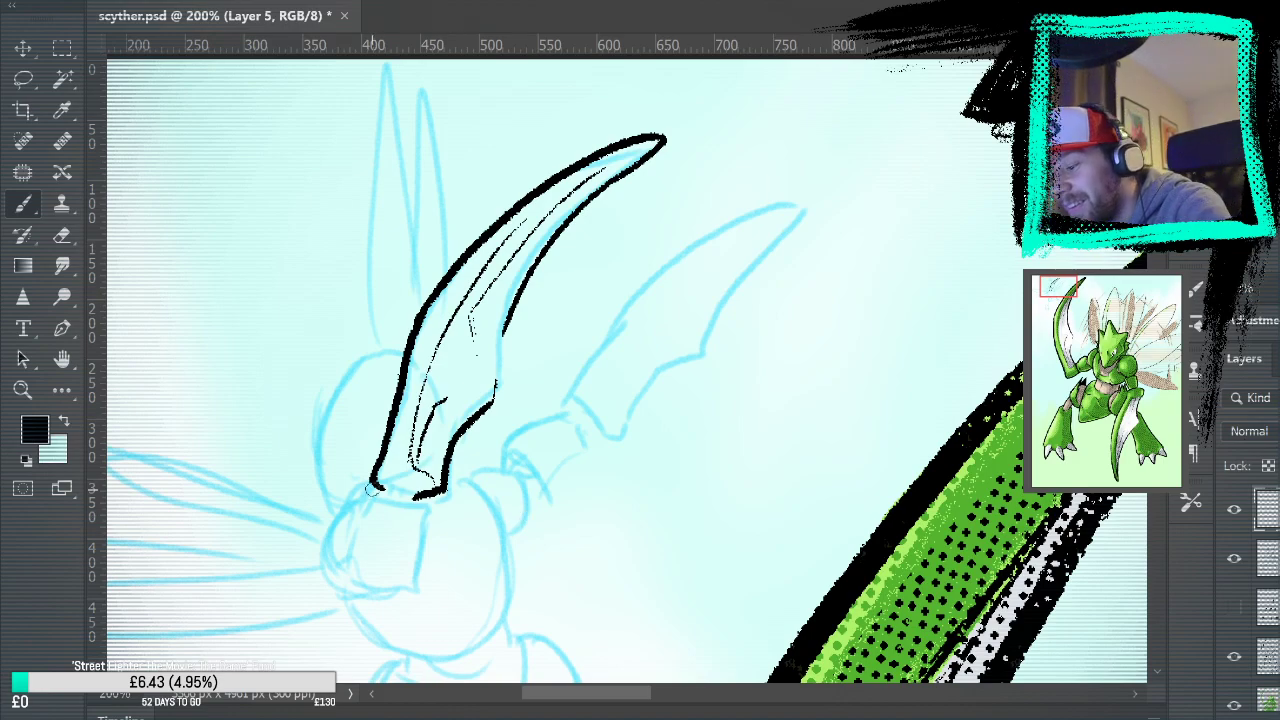
Ink the joint beneath the near scythe and the arm segment below it, adding short dark shading strokes
{"action": "mouse_move", "coordinate": [378, 490]}
{"action": "left_mouse_down"}
{"action": "mouse_move", "coordinate": [356, 580]}
{"action": "mouse_move", "coordinate": [419, 590]}
{"action": "mouse_move", "coordinate": [428, 510]}
{"action": "left_mouse_up"}
{"action": "mouse_move", "coordinate": [350, 555]}
{"action": "left_mouse_down"}
{"action": "mouse_move", "coordinate": [395, 589]}
{"action": "mouse_move", "coordinate": [355, 556]}
{"action": "mouse_move", "coordinate": [381, 576]}
{"action": "mouse_move", "coordinate": [394, 528]}
{"action": "mouse_move", "coordinate": [396, 560]}
{"action": "left_mouse_up"}
{"action": "mouse_move", "coordinate": [378, 502]}
{"action": "left_mouse_down"}
{"action": "mouse_move", "coordinate": [418, 490]}
{"action": "mouse_move", "coordinate": [430, 518]}
{"action": "left_mouse_up"}
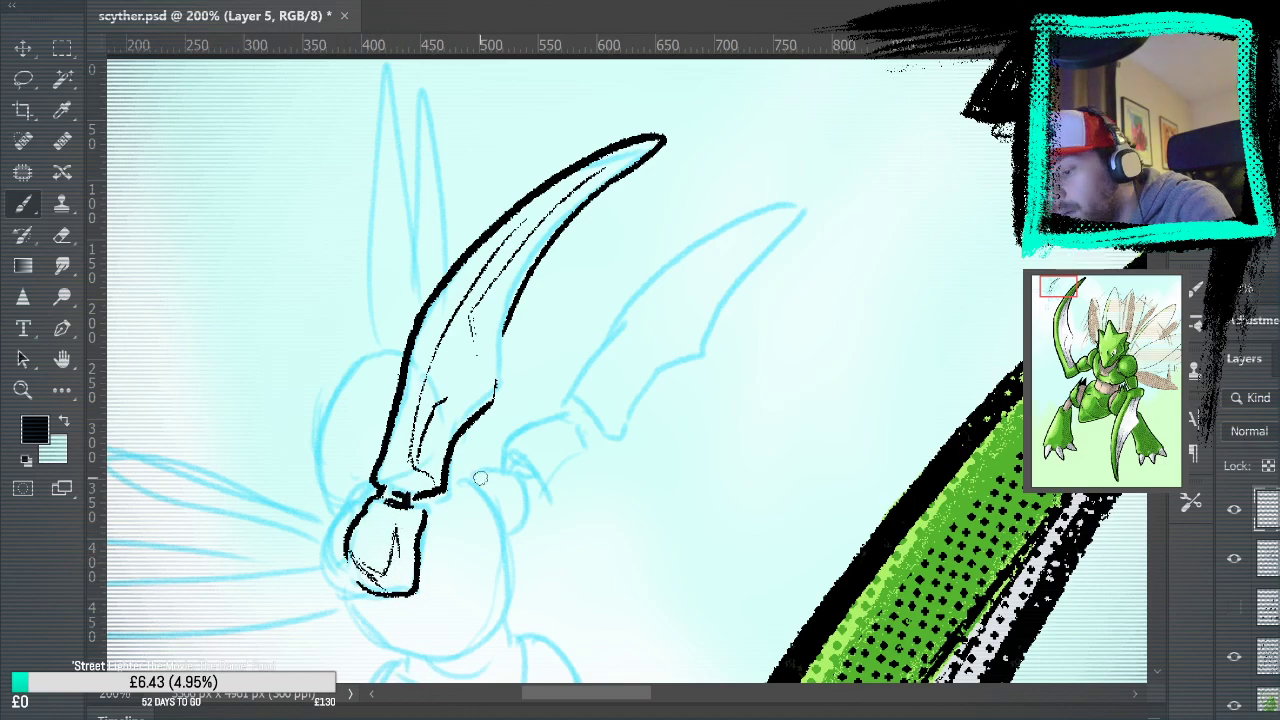
{"action": "left_click_drag", "start_coordinate": [554, 581], "coordinate": [645, 345]}
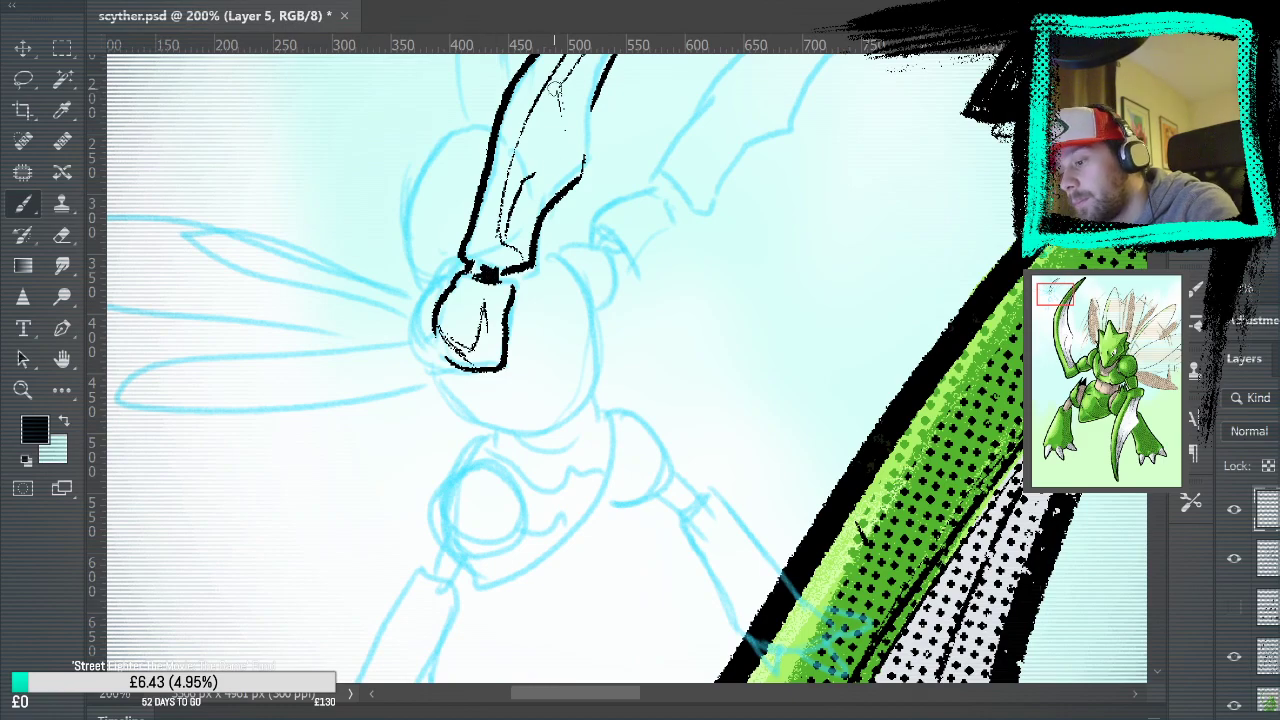
{"action": "left_click_drag", "start_coordinate": [478, 290], "coordinate": [484, 318]}
Ink the rounded near shoulder as a tight curve around the outer side of the arm segment
{"action": "mouse_move", "coordinate": [609, 327]}
{"action": "left_mouse_down"}
{"action": "mouse_move", "coordinate": [612, 508]}
{"action": "mouse_move", "coordinate": [708, 331]}
{"action": "left_mouse_up"}
{"action": "left_click_drag", "start_coordinate": [545, 370], "coordinate": [522, 290]}
{"action": "key", "text": "ctrl+z"}
{"action": "left_click_drag", "start_coordinate": [563, 386], "coordinate": [552, 282]}
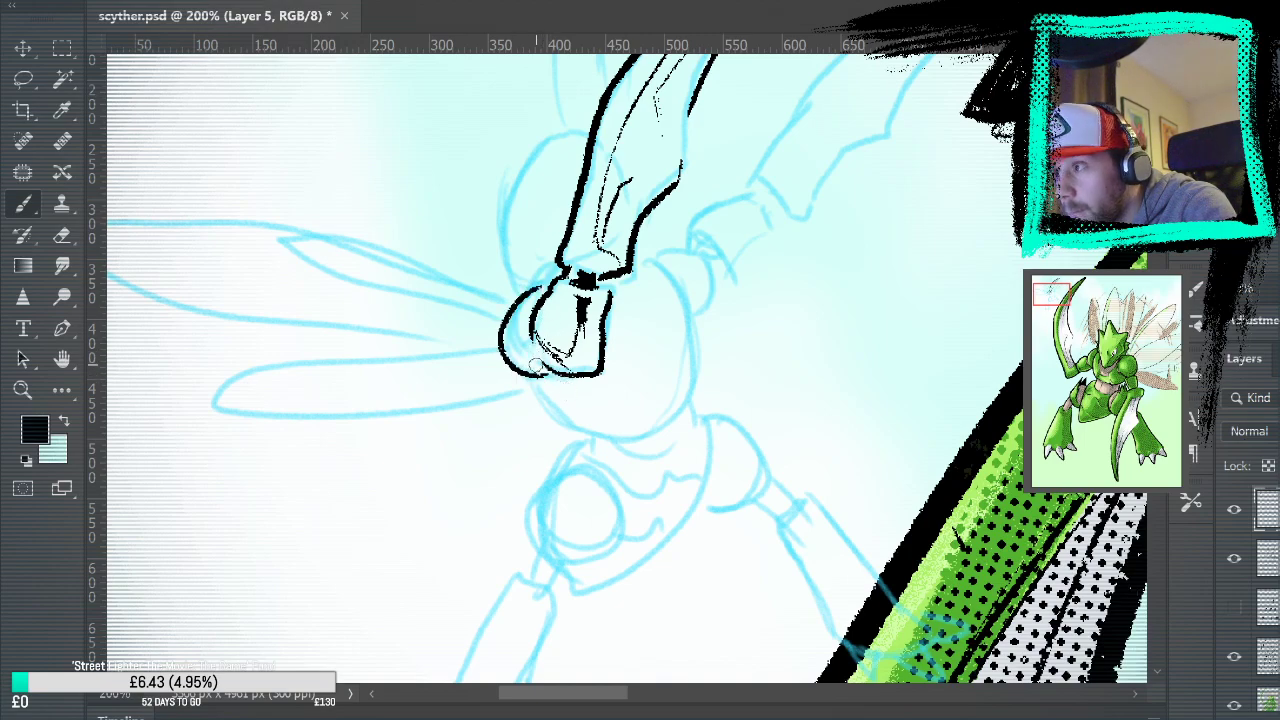
{"action": "key", "text": "ctrl+z"}
{"action": "mouse_move", "coordinate": [552, 382]}
{"action": "left_mouse_down"}
{"action": "mouse_move", "coordinate": [516, 357]}
{"action": "mouse_move", "coordinate": [552, 290]}
{"action": "left_mouse_up"}
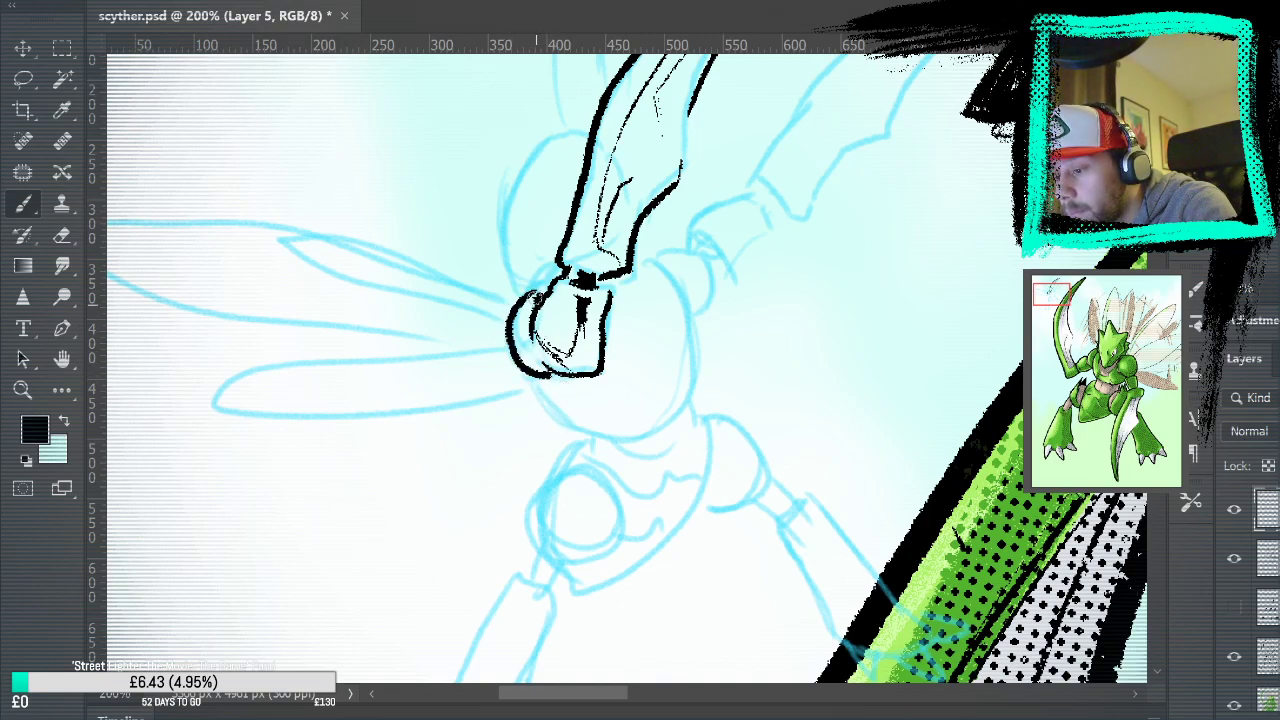
Ink the head behind the near scythe with its two-pointed crest, side spikes and facial detail
{"action": "mouse_move", "coordinate": [519, 282]}
{"action": "left_mouse_down"}
{"action": "mouse_move", "coordinate": [545, 60]}
{"action": "mouse_move", "coordinate": [549, 112]}
{"action": "mouse_move", "coordinate": [572, 146]}
{"action": "mouse_move", "coordinate": [555, 172]}
{"action": "mouse_move", "coordinate": [604, 117]}
{"action": "left_mouse_up"}
{"action": "key", "text": "ctrl+z"}
{"action": "mouse_move", "coordinate": [556, 170]}
{"action": "left_mouse_down"}
{"action": "mouse_move", "coordinate": [588, 97]}
{"action": "mouse_move", "coordinate": [600, 108]}
{"action": "left_mouse_up"}
{"action": "left_click_drag", "start_coordinate": [511, 226], "coordinate": [507, 244]}
{"action": "left_click_drag", "start_coordinate": [667, 203], "coordinate": [632, 272]}
{"action": "left_click_drag", "start_coordinate": [656, 228], "coordinate": [644, 262]}
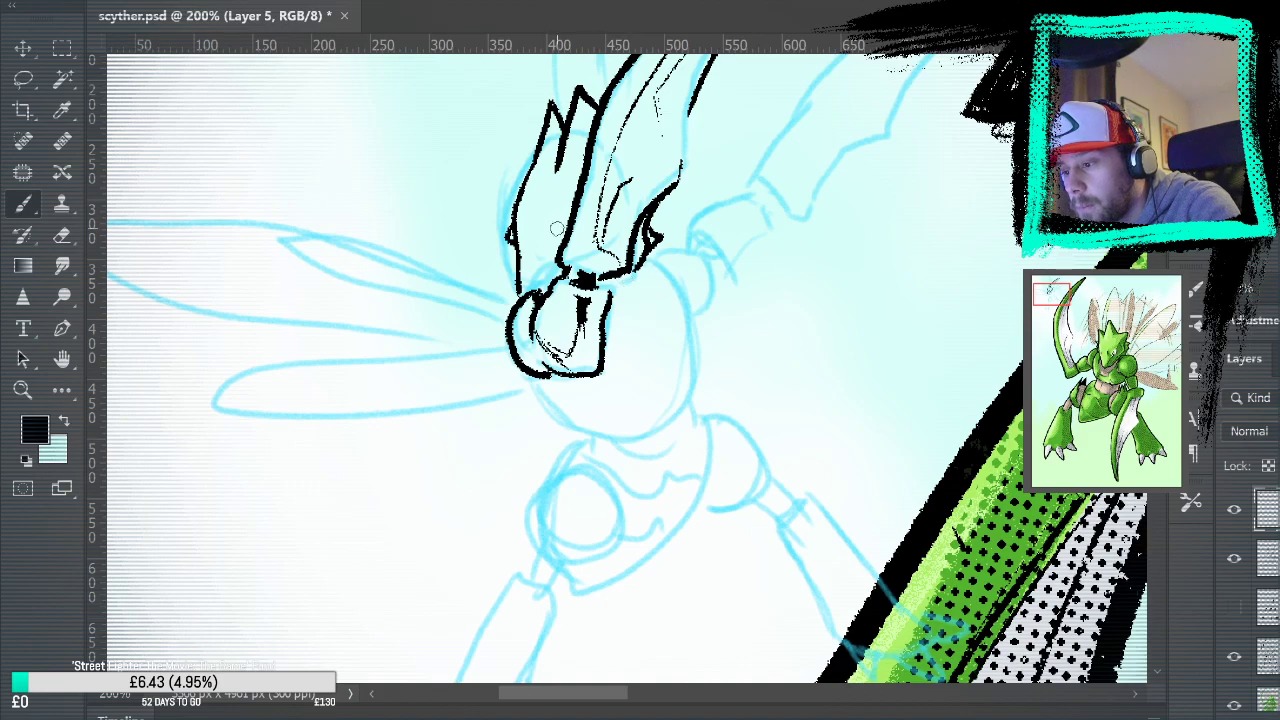
{"action": "mouse_move", "coordinate": [558, 205]}
{"action": "left_mouse_down"}
{"action": "mouse_move", "coordinate": [560, 230]}
{"action": "mouse_move", "coordinate": [578, 218]}
{"action": "left_mouse_up"}
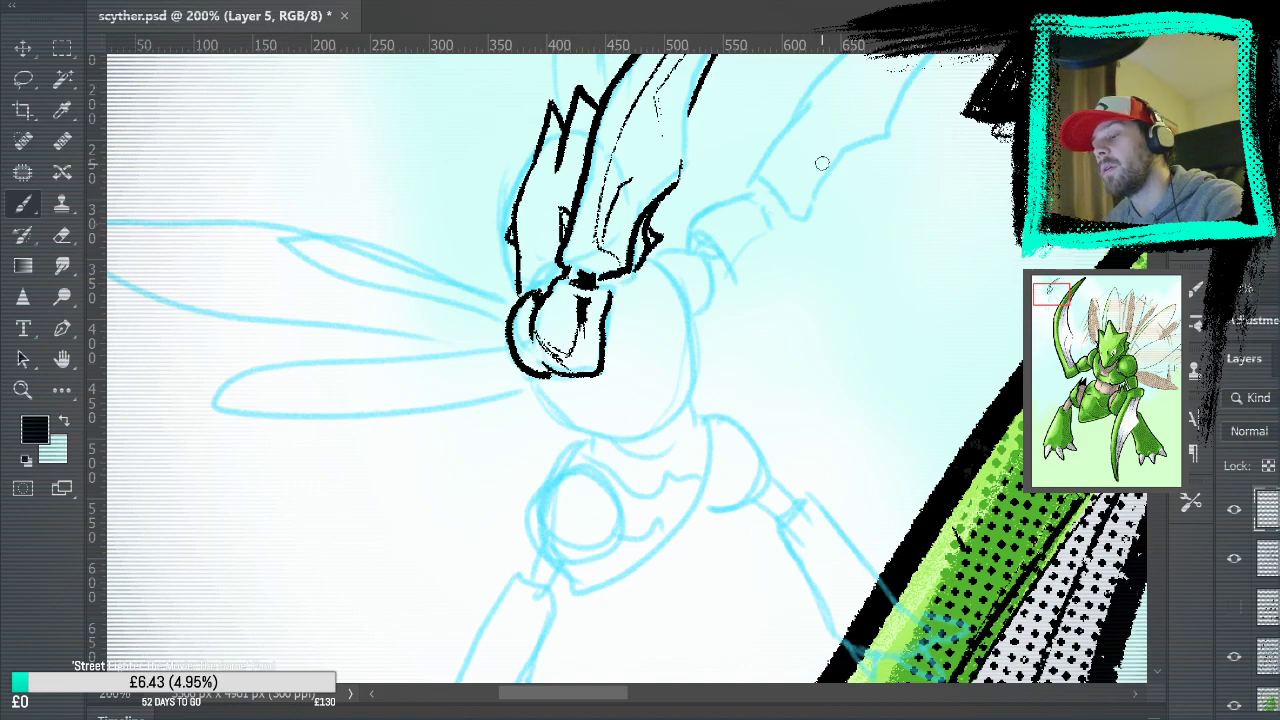
Ink the neck and the rounded torso outline, and divide the chest with thin segment lines
{"action": "mouse_move", "coordinate": [632, 280]}
{"action": "left_mouse_down"}
{"action": "mouse_move", "coordinate": [604, 290]}
{"action": "mouse_move", "coordinate": [610, 306]}
{"action": "left_mouse_up"}
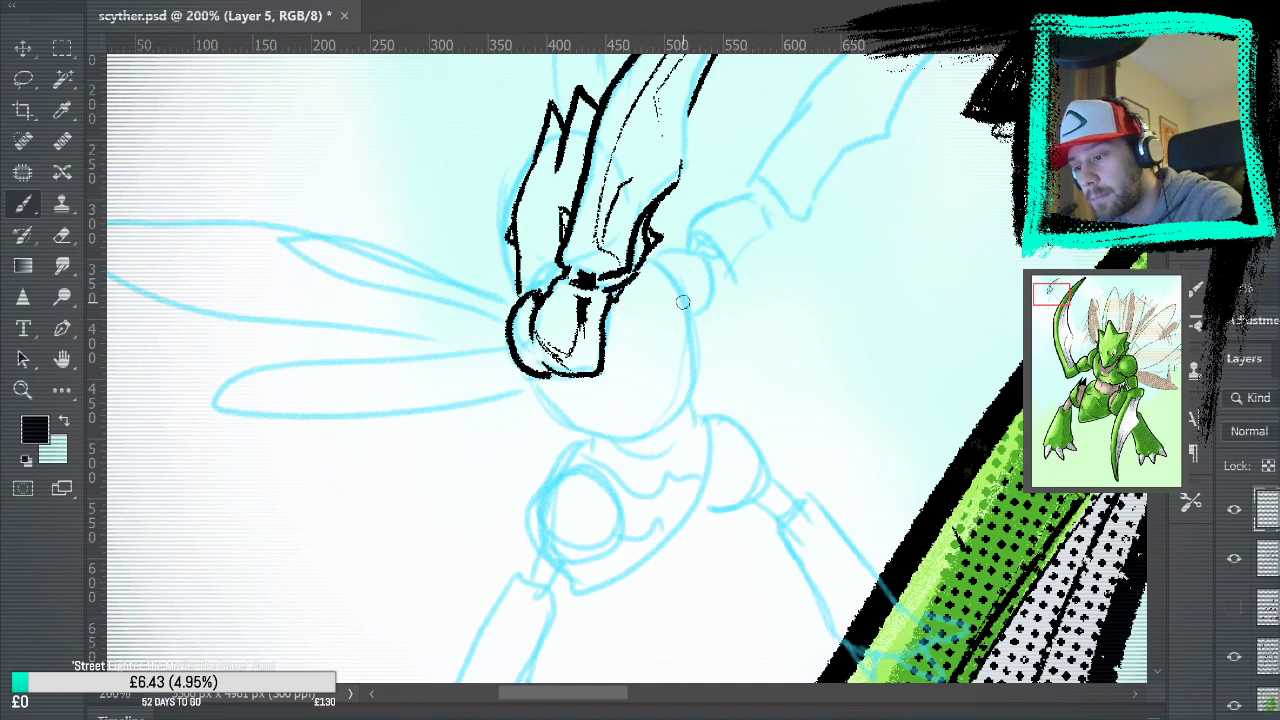
{"action": "mouse_move", "coordinate": [652, 258]}
{"action": "left_mouse_down"}
{"action": "mouse_move", "coordinate": [653, 392]}
{"action": "mouse_move", "coordinate": [659, 334]}
{"action": "mouse_move", "coordinate": [688, 388]}
{"action": "left_mouse_up"}
{"action": "mouse_move", "coordinate": [598, 332]}
{"action": "left_mouse_down"}
{"action": "mouse_move", "coordinate": [640, 346]}
{"action": "mouse_move", "coordinate": [642, 418]}
{"action": "mouse_move", "coordinate": [572, 420]}
{"action": "left_mouse_up"}
{"action": "mouse_move", "coordinate": [628, 334]}
{"action": "left_mouse_down"}
{"action": "mouse_move", "coordinate": [654, 377]}
{"action": "mouse_move", "coordinate": [643, 412]}
{"action": "mouse_move", "coordinate": [560, 416]}
{"action": "mouse_move", "coordinate": [527, 380]}
{"action": "mouse_move", "coordinate": [590, 431]}
{"action": "left_mouse_up"}
{"action": "mouse_move", "coordinate": [690, 398]}
{"action": "left_mouse_down"}
{"action": "mouse_move", "coordinate": [632, 240]}
{"action": "mouse_move", "coordinate": [690, 410]}
{"action": "left_mouse_up"}
{"action": "key", "text": "ctrl+z"}
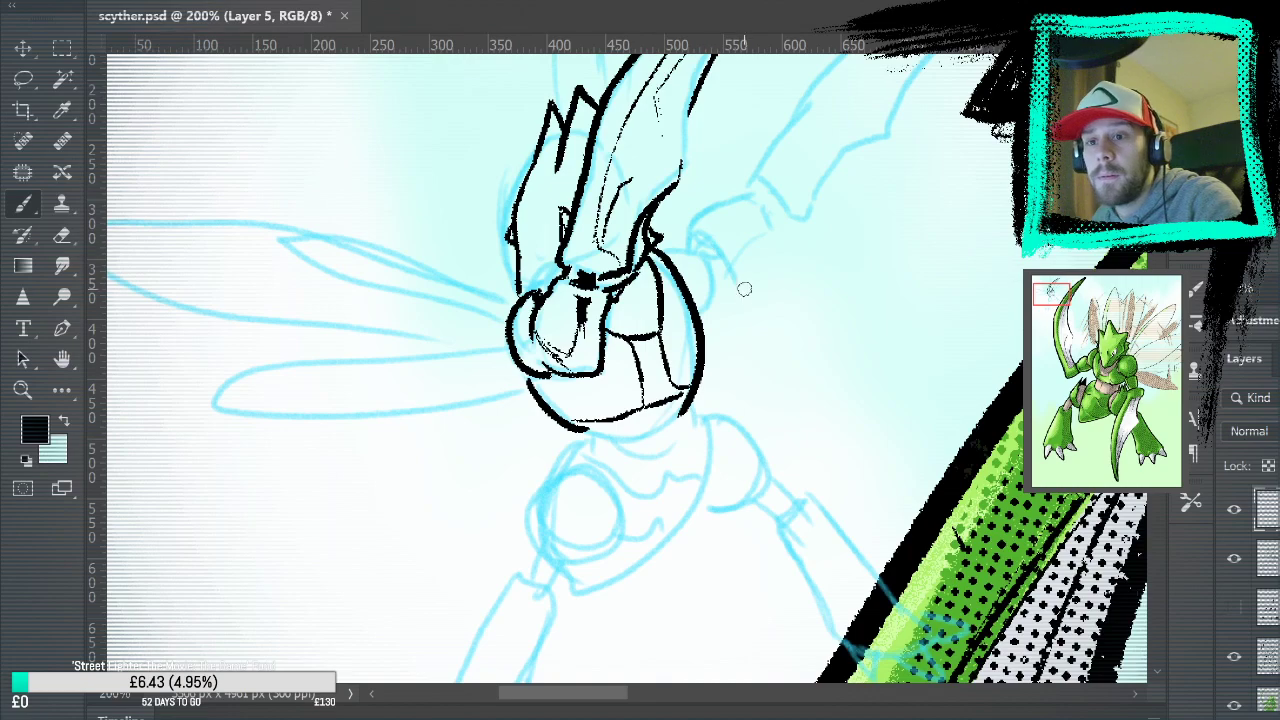
Ink the far arm from its shoulder and forearm to the scythe blade, including the blade's inner lines
{"action": "left_click_drag", "start_coordinate": [669, 252], "coordinate": [706, 316]}
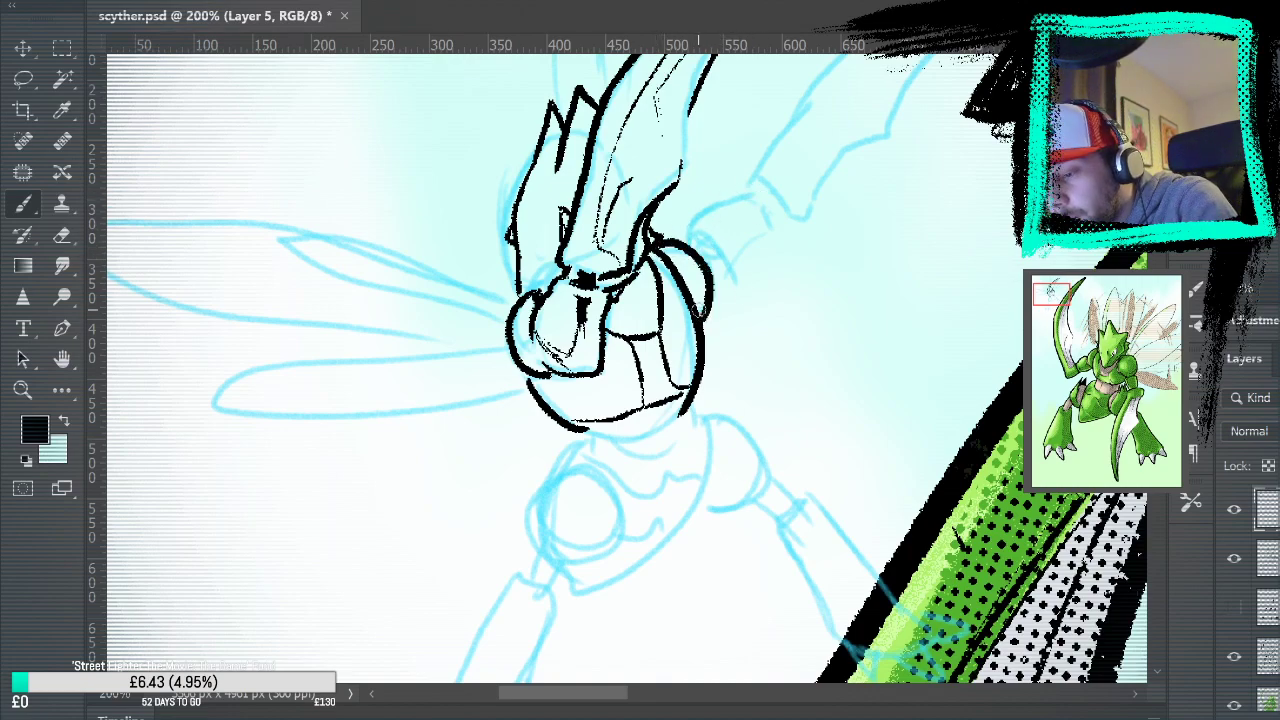
{"action": "mouse_move", "coordinate": [693, 244]}
{"action": "left_mouse_down"}
{"action": "mouse_move", "coordinate": [713, 268]}
{"action": "mouse_move", "coordinate": [697, 241]}
{"action": "mouse_move", "coordinate": [740, 270]}
{"action": "mouse_move", "coordinate": [770, 236]}
{"action": "mouse_move", "coordinate": [700, 224]}
{"action": "mouse_move", "coordinate": [748, 206]}
{"action": "left_mouse_up"}
{"action": "left_click_drag", "start_coordinate": [843, 273], "coordinate": [703, 443]}
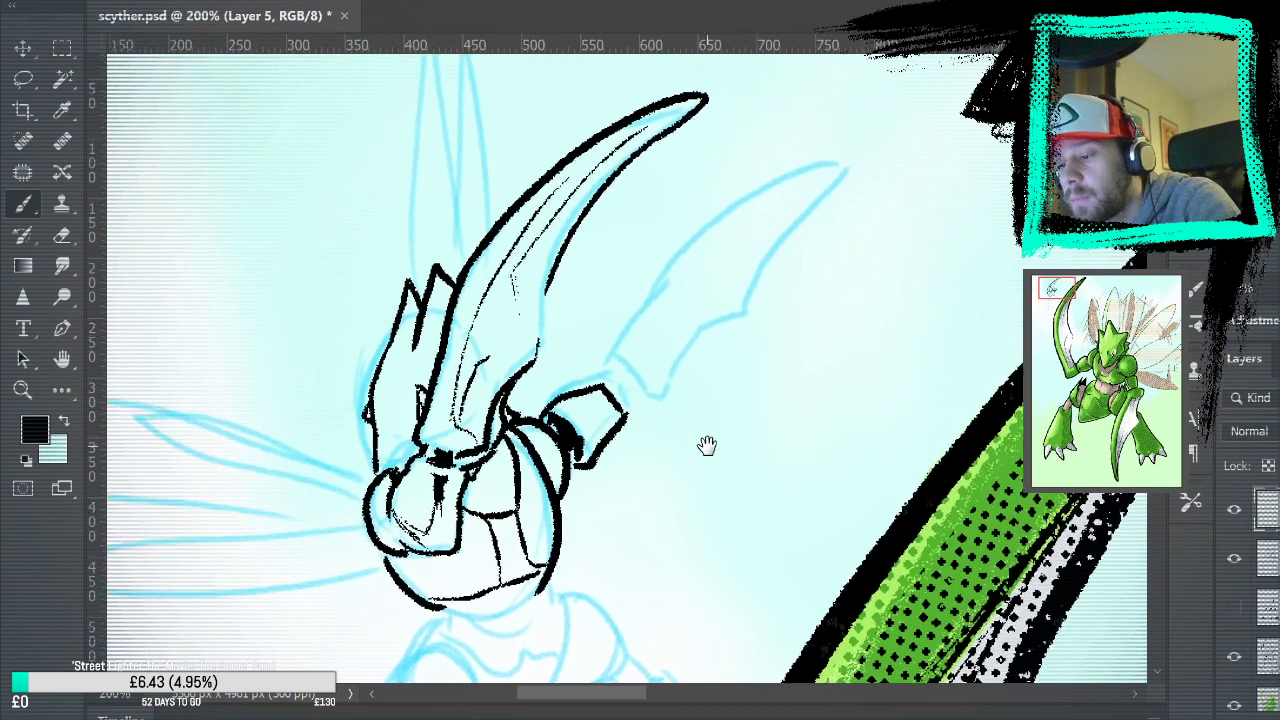
{"action": "left_click_drag", "start_coordinate": [600, 362], "coordinate": [846, 155]}
{"action": "mouse_move", "coordinate": [630, 408]}
{"action": "left_mouse_down"}
{"action": "mouse_move", "coordinate": [681, 340]}
{"action": "mouse_move", "coordinate": [655, 372]}
{"action": "mouse_move", "coordinate": [774, 277]}
{"action": "mouse_move", "coordinate": [752, 290]}
{"action": "mouse_move", "coordinate": [763, 252]}
{"action": "mouse_move", "coordinate": [842, 158]}
{"action": "left_mouse_up"}
{"action": "mouse_move", "coordinate": [620, 375]}
{"action": "left_mouse_down"}
{"action": "mouse_move", "coordinate": [634, 402]}
{"action": "mouse_move", "coordinate": [810, 169]}
{"action": "left_mouse_up"}
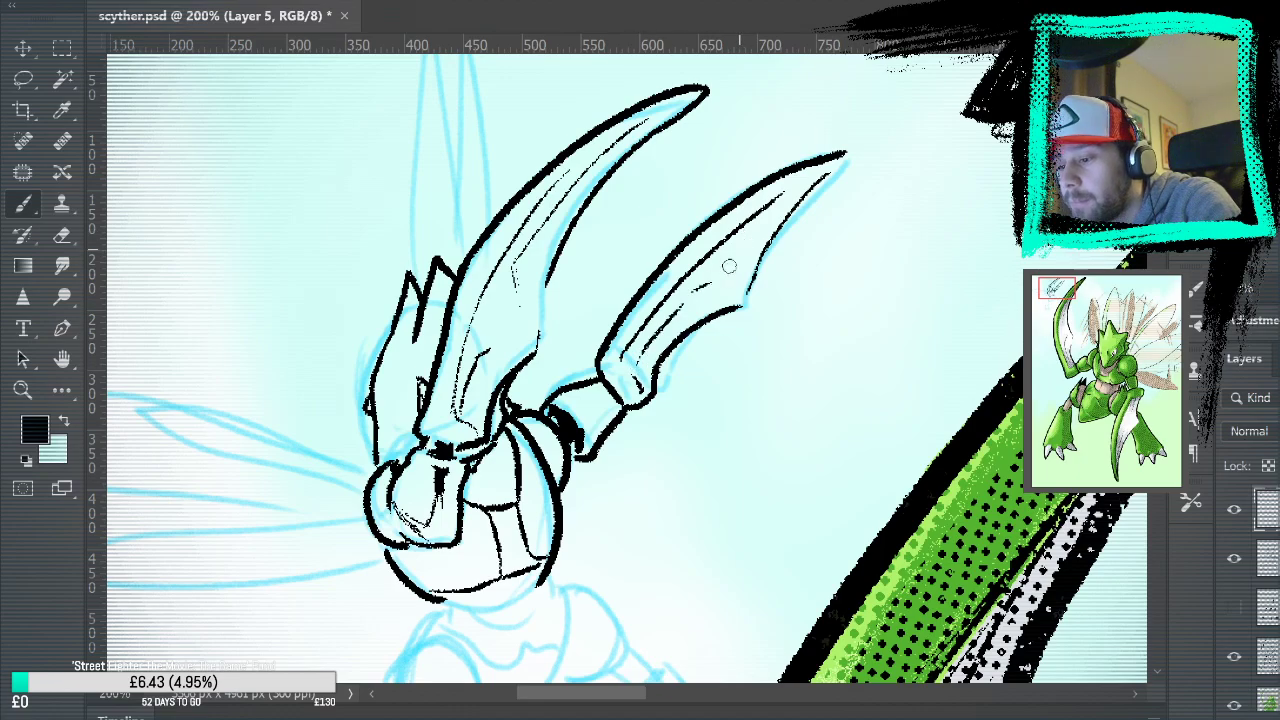
Fill in solid black shadows on the far forearm and shoulder and down the far side of the chest
{"action": "mouse_move", "coordinate": [755, 490]}
{"action": "left_mouse_down"}
{"action": "mouse_move", "coordinate": [891, 246]}
{"action": "mouse_move", "coordinate": [836, 402]}
{"action": "mouse_move", "coordinate": [834, 390]}
{"action": "left_mouse_up"}
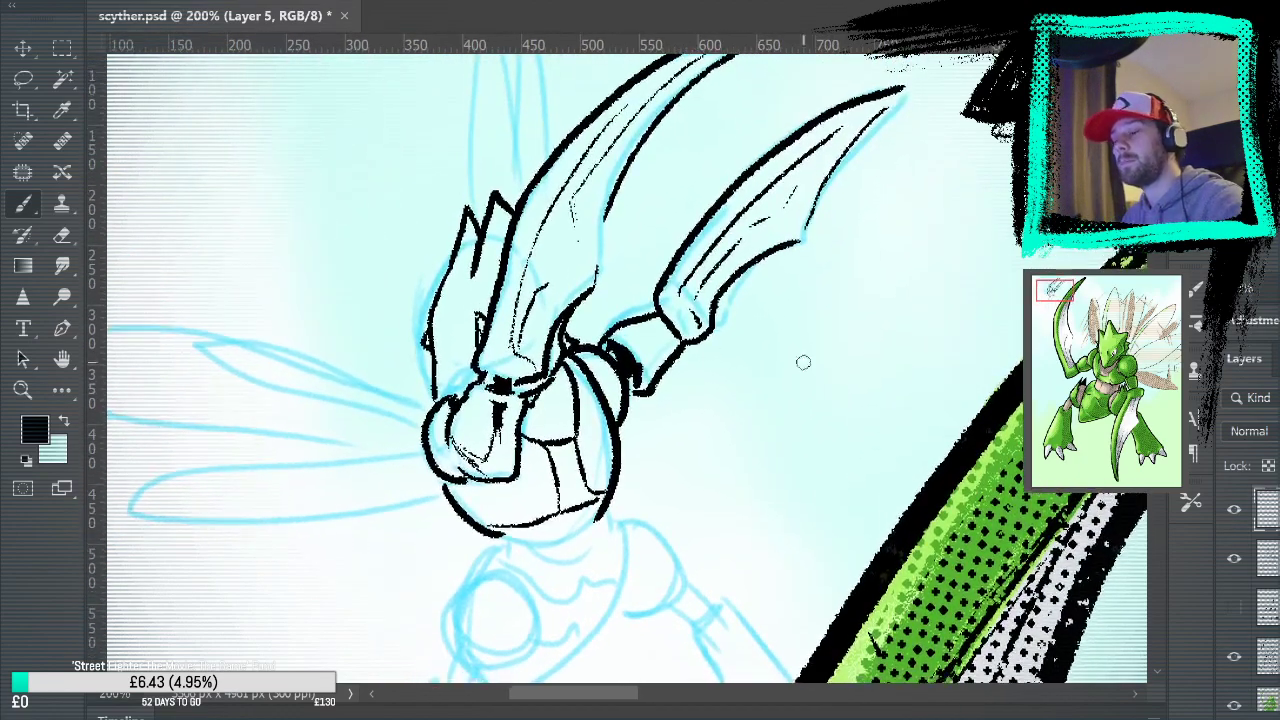
{"action": "mouse_move", "coordinate": [660, 325]}
{"action": "left_mouse_down"}
{"action": "mouse_move", "coordinate": [632, 341]}
{"action": "mouse_move", "coordinate": [646, 333]}
{"action": "mouse_move", "coordinate": [647, 354]}
{"action": "mouse_move", "coordinate": [636, 350]}
{"action": "mouse_move", "coordinate": [656, 389]}
{"action": "mouse_move", "coordinate": [636, 415]}
{"action": "mouse_move", "coordinate": [600, 372]}
{"action": "left_mouse_up"}
{"action": "left_click_drag", "start_coordinate": [754, 495], "coordinate": [818, 329]}
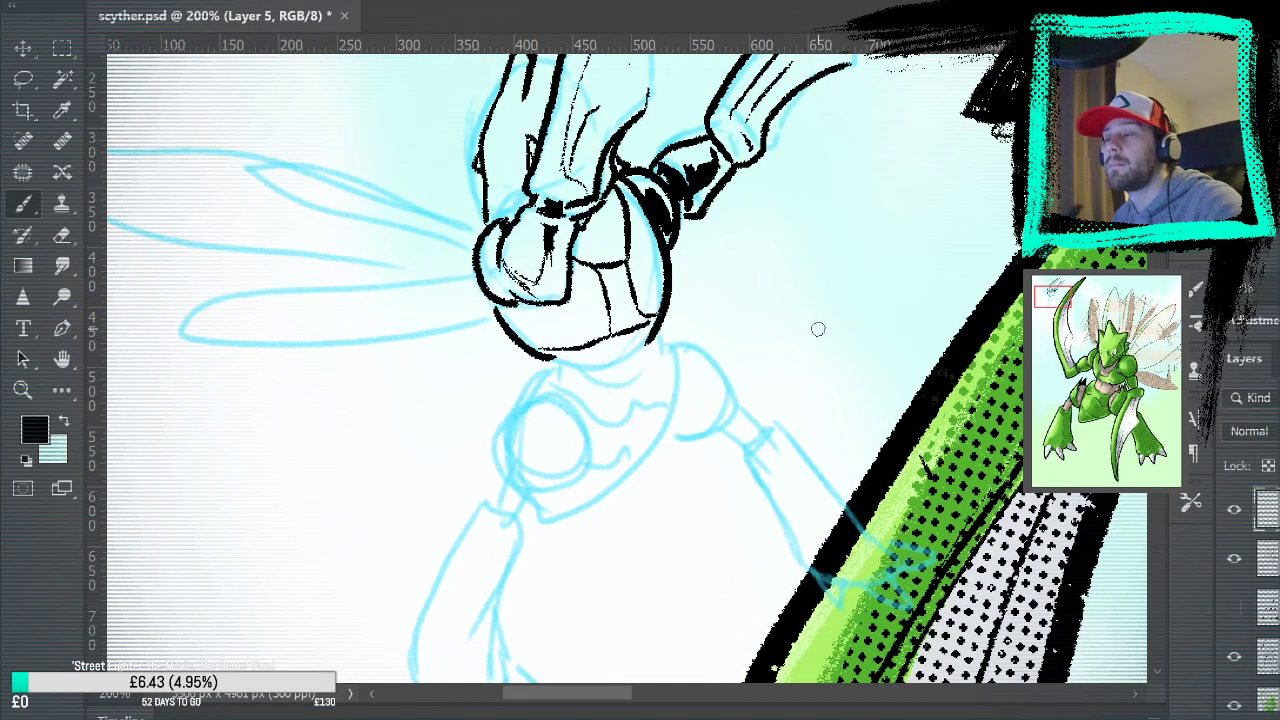
{"action": "mouse_move", "coordinate": [625, 297]}
{"action": "left_mouse_down"}
{"action": "mouse_move", "coordinate": [645, 318]}
{"action": "mouse_move", "coordinate": [628, 268]}
{"action": "mouse_move", "coordinate": [655, 305]}
{"action": "mouse_move", "coordinate": [652, 292]}
{"action": "left_mouse_up"}
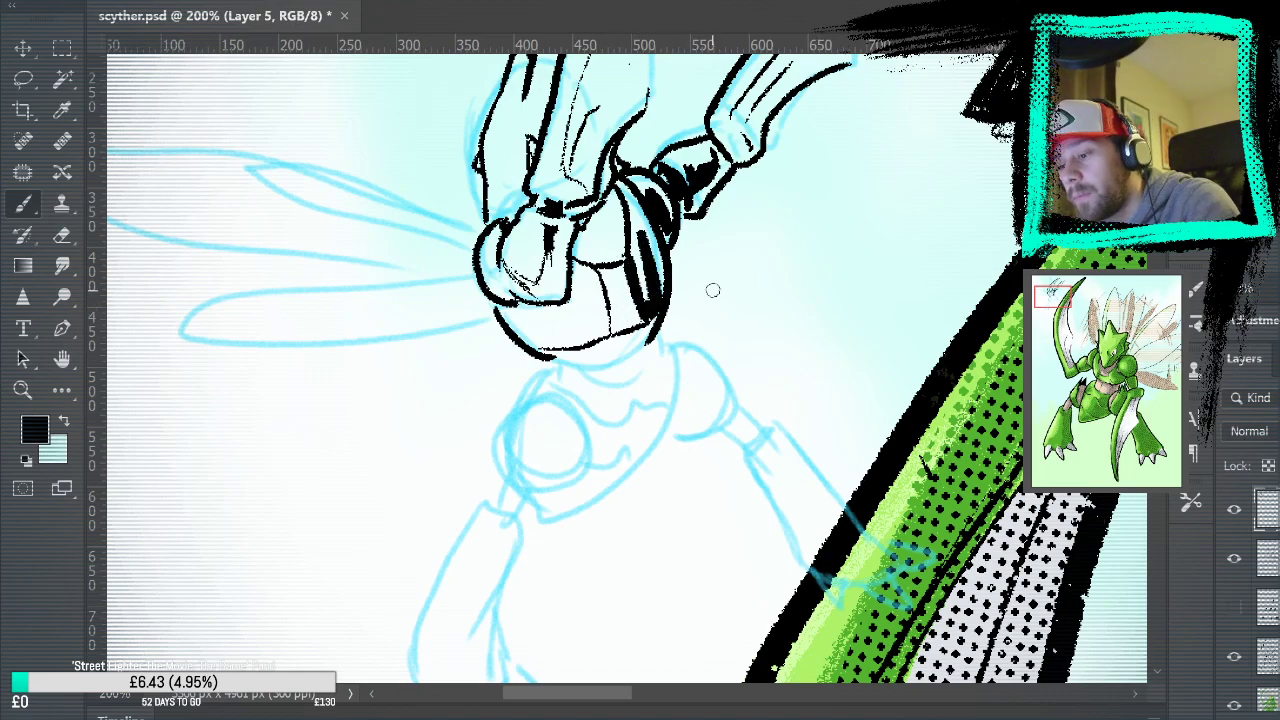
Ink the narrow waist below the chest and the curved far edge of the abdomen
{"action": "mouse_move", "coordinate": [618, 352]}
{"action": "left_mouse_down"}
{"action": "mouse_move", "coordinate": [644, 350]}
{"action": "mouse_move", "coordinate": [660, 375]}
{"action": "left_mouse_up"}
{"action": "left_click_drag", "start_coordinate": [552, 362], "coordinate": [553, 382]}
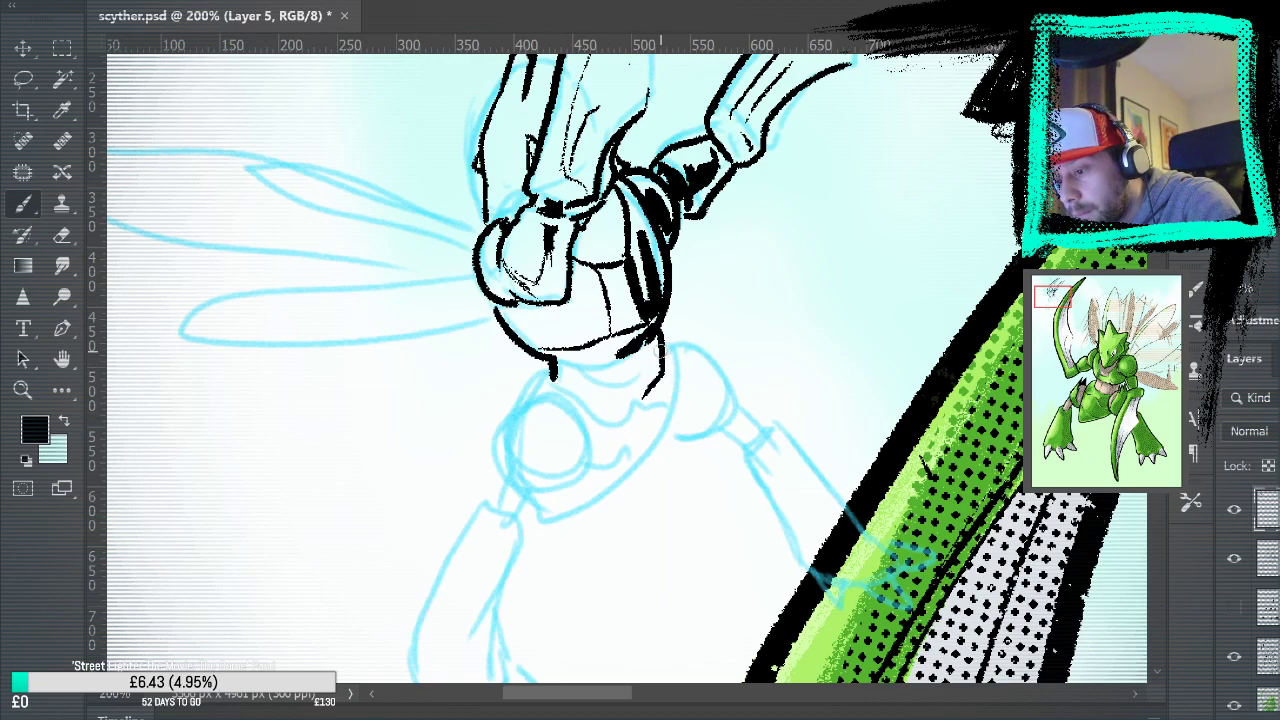
{"action": "left_click_drag", "start_coordinate": [662, 345], "coordinate": [556, 530]}
Ink the rounded near thigh with a contour line inside it and jagged spikes along its upper outer edge
{"action": "left_click_drag", "start_coordinate": [550, 396], "coordinate": [523, 493]}
{"action": "left_click_drag", "start_coordinate": [530, 430], "coordinate": [580, 458]}
{"action": "left_click_drag", "start_coordinate": [522, 404], "coordinate": [536, 440]}
{"action": "mouse_move", "coordinate": [518, 375]}
{"action": "left_mouse_down"}
{"action": "mouse_move", "coordinate": [502, 452]}
{"action": "mouse_move", "coordinate": [497, 437]}
{"action": "mouse_move", "coordinate": [518, 491]}
{"action": "mouse_move", "coordinate": [500, 387]}
{"action": "mouse_move", "coordinate": [511, 499]}
{"action": "left_mouse_up"}
{"action": "key", "text": "ctrl+z"}
{"action": "mouse_move", "coordinate": [502, 384]}
{"action": "left_mouse_down"}
{"action": "mouse_move", "coordinate": [494, 456]}
{"action": "mouse_move", "coordinate": [548, 406]}
{"action": "mouse_move", "coordinate": [514, 412]}
{"action": "left_mouse_up"}
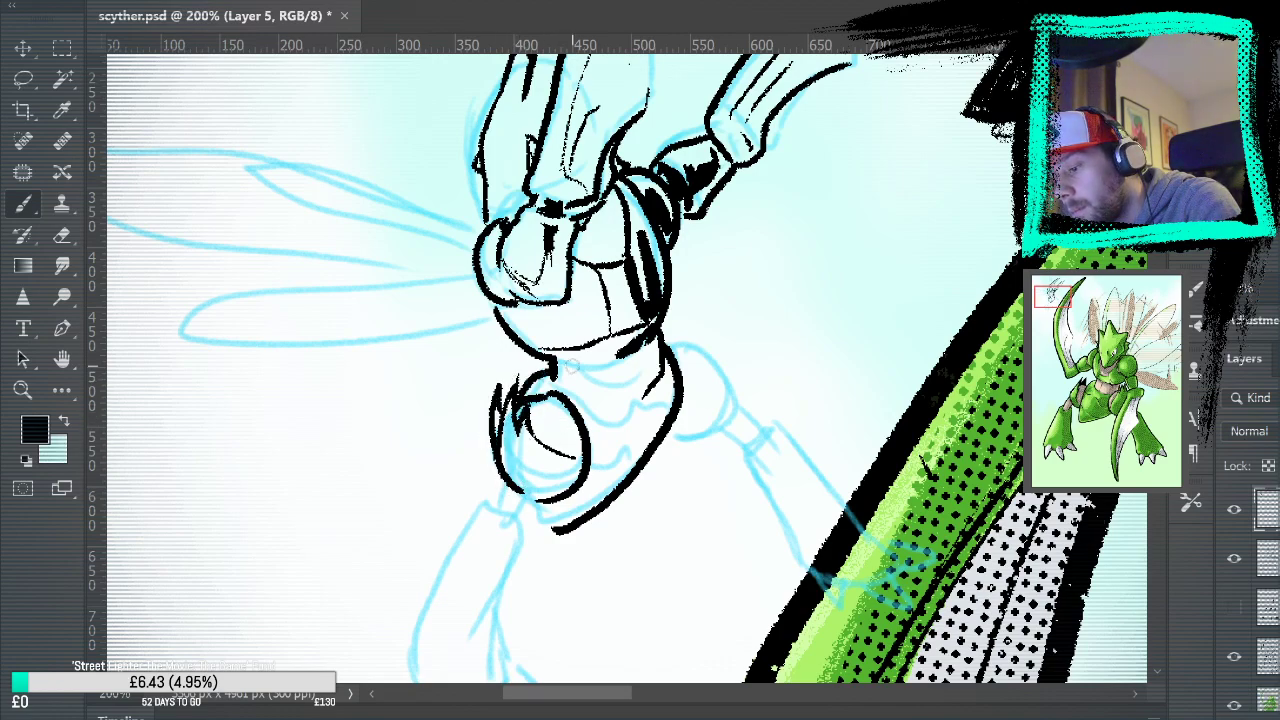
Ink the near leg below the thigh, covering the thin knee joint, flared shin and clawed foot
{"action": "left_click_drag", "start_coordinate": [504, 482], "coordinate": [497, 514]}
{"action": "left_click_drag", "start_coordinate": [534, 494], "coordinate": [522, 541]}
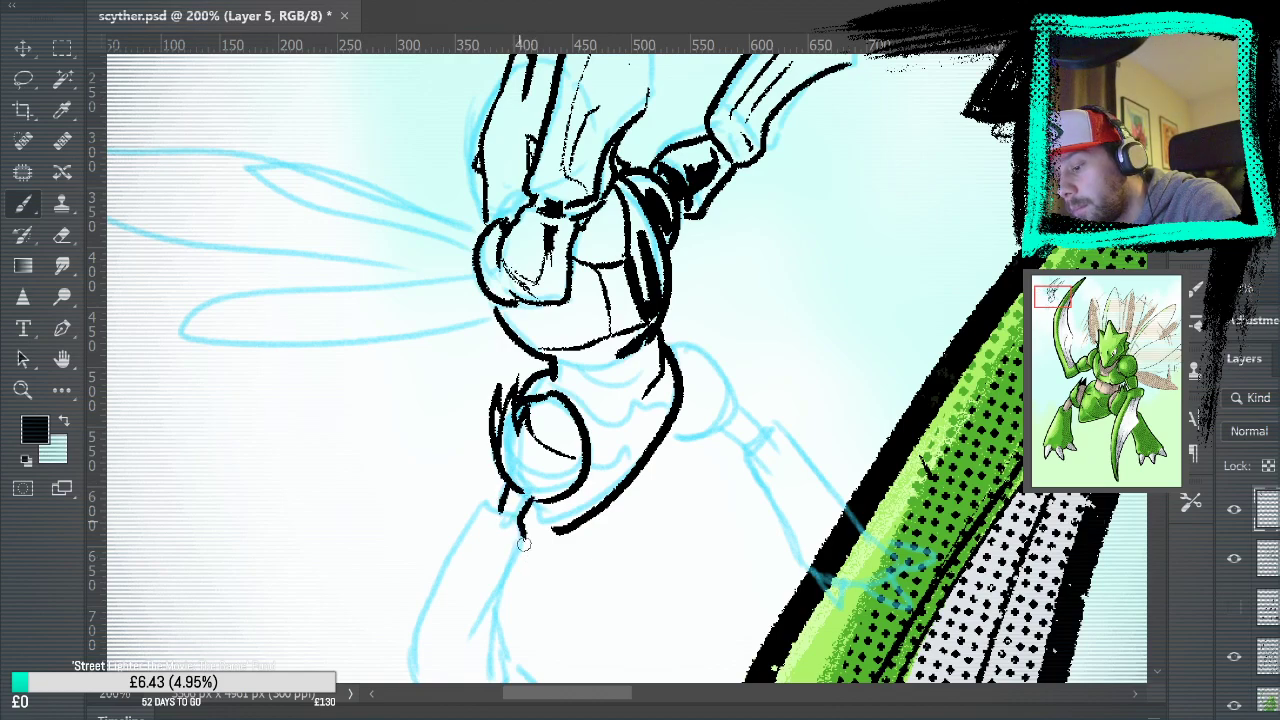
{"action": "left_click_drag", "start_coordinate": [586, 583], "coordinate": [690, 256]}
{"action": "left_click_drag", "start_coordinate": [608, 222], "coordinate": [600, 348]}
{"action": "mouse_move", "coordinate": [588, 188]}
{"action": "left_mouse_down"}
{"action": "mouse_move", "coordinate": [498, 352]}
{"action": "mouse_move", "coordinate": [522, 420]}
{"action": "mouse_move", "coordinate": [590, 386]}
{"action": "mouse_move", "coordinate": [604, 351]}
{"action": "left_mouse_up"}
{"action": "key", "text": "ctrl+z"}
Ink the far leg with its rounded thigh, thin knee joint, long shin and clawed foot
{"action": "left_click_drag", "start_coordinate": [835, 265], "coordinate": [676, 501]}
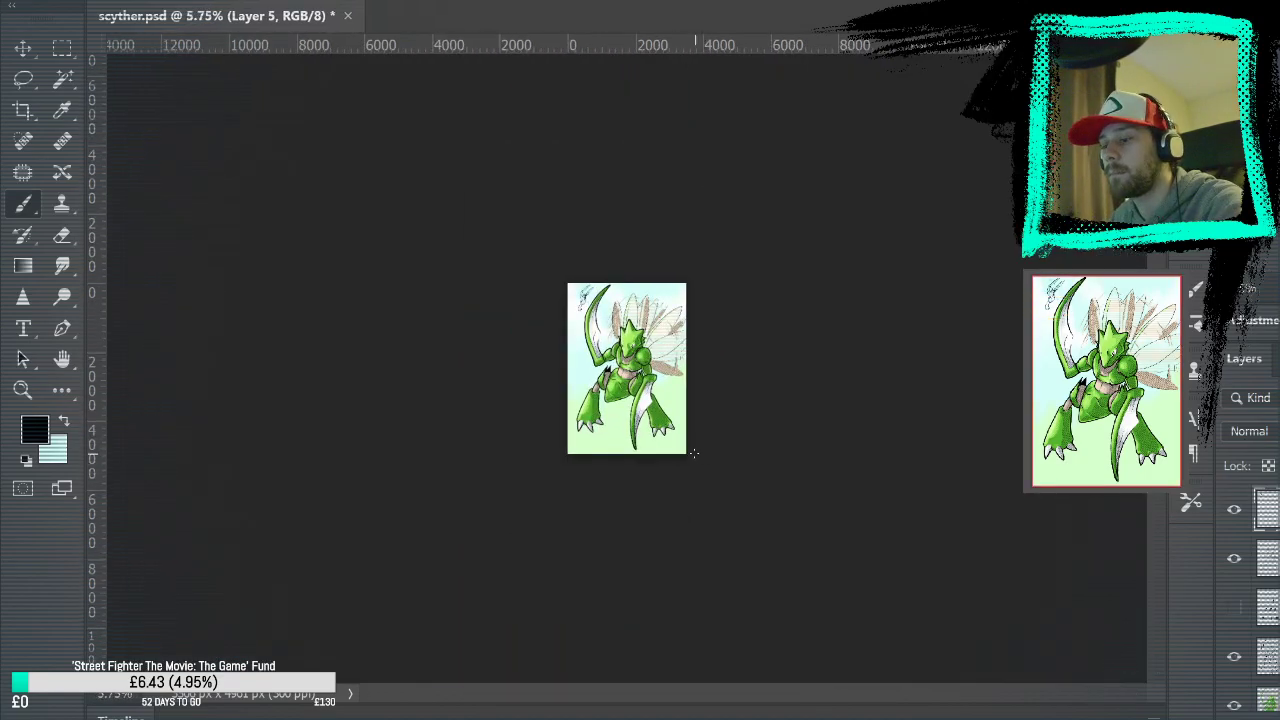
{"action": "mouse_move", "coordinate": [580, 295]}
{"action": "left_mouse_down"}
{"action": "mouse_move", "coordinate": [797, 183]}
{"action": "mouse_move", "coordinate": [754, 209]}
{"action": "left_mouse_up"}
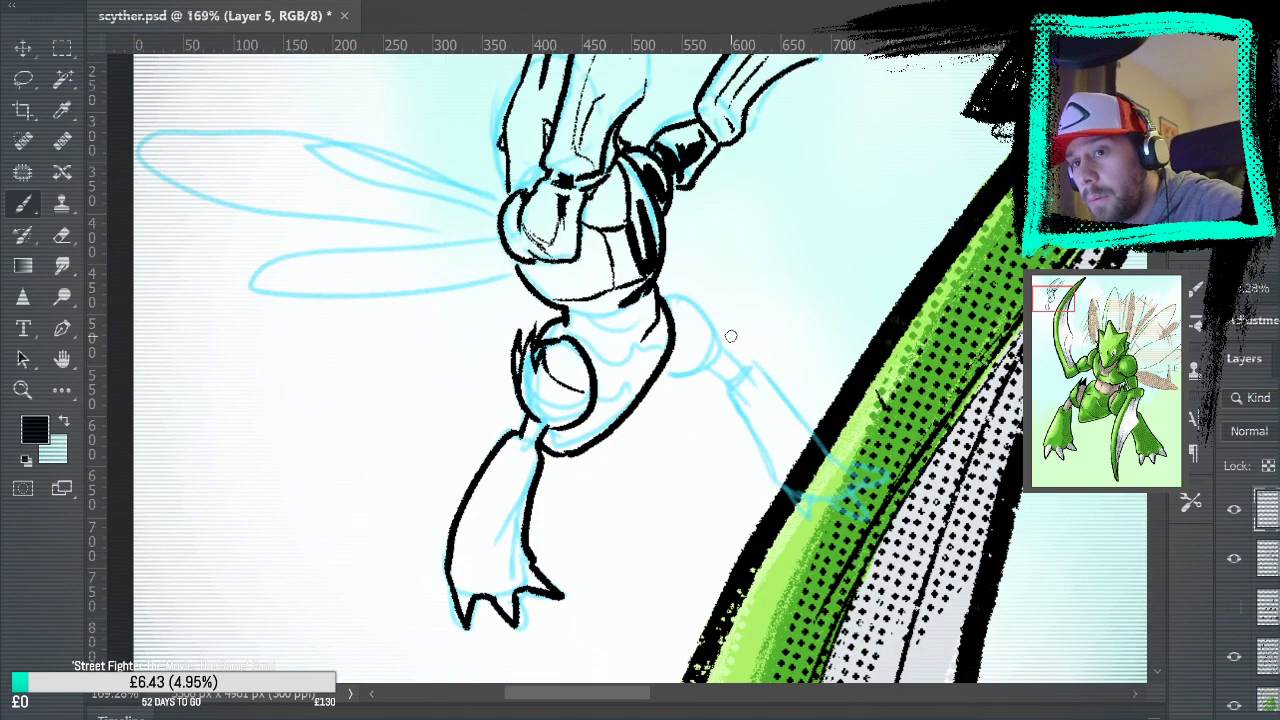
{"action": "mouse_move", "coordinate": [664, 297]}
{"action": "left_mouse_down"}
{"action": "mouse_move", "coordinate": [667, 359]}
{"action": "mouse_move", "coordinate": [759, 401]}
{"action": "mouse_move", "coordinate": [780, 490]}
{"action": "mouse_move", "coordinate": [818, 533]}
{"action": "mouse_move", "coordinate": [824, 484]}
{"action": "mouse_move", "coordinate": [850, 506]}
{"action": "mouse_move", "coordinate": [894, 466]}
{"action": "mouse_move", "coordinate": [760, 358]}
{"action": "left_mouse_up"}
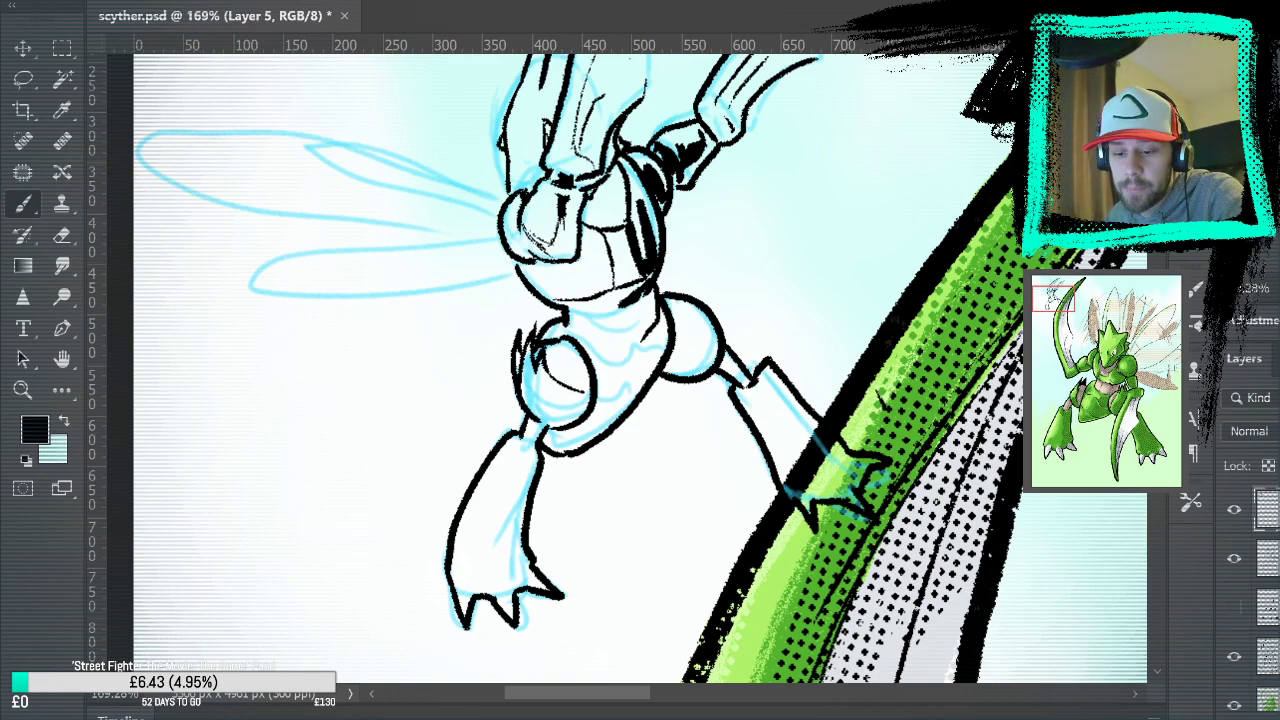
Move the small Scyther's layer down the layer stack, behind the main Scyther's raised scythe
{"action": "key", "text": "ctrl+["}
{"action": "key", "text": "ctrl+["}
{"action": "key", "text": "ctrl+["}
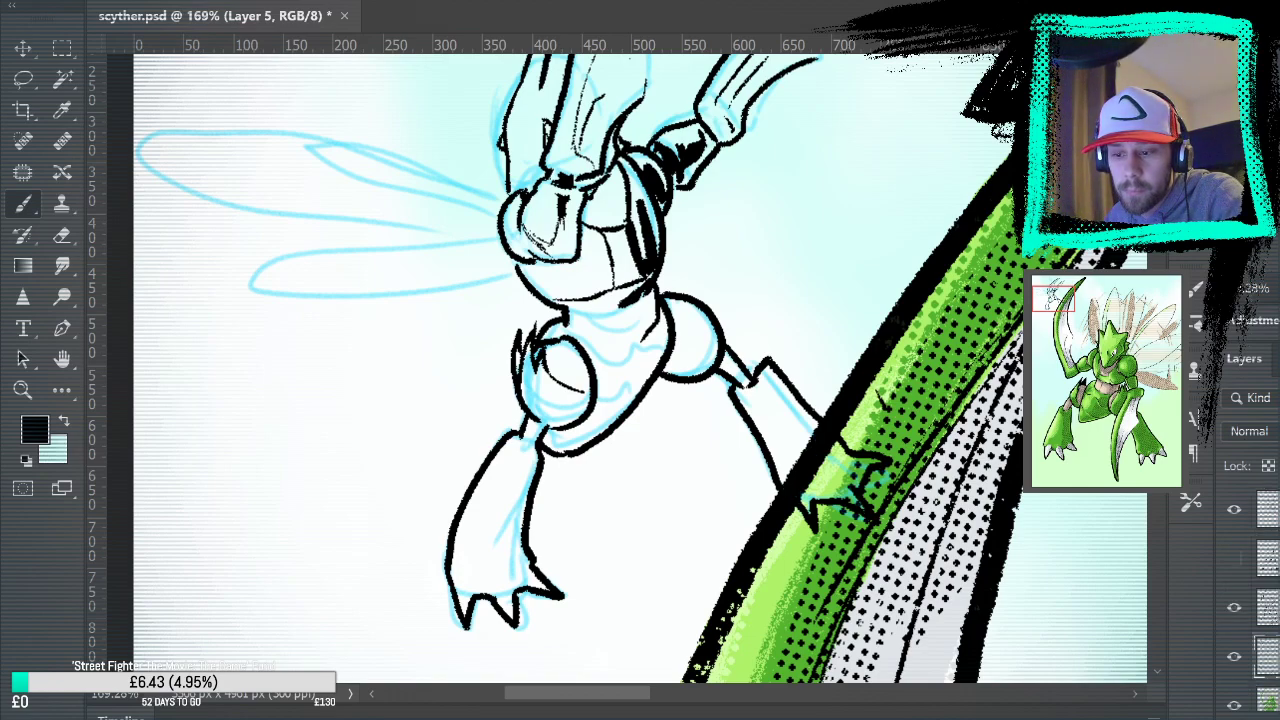
{"action": "scroll", "coordinate": [1250, 600], "scroll_direction": "down", "scroll_amount": 3}
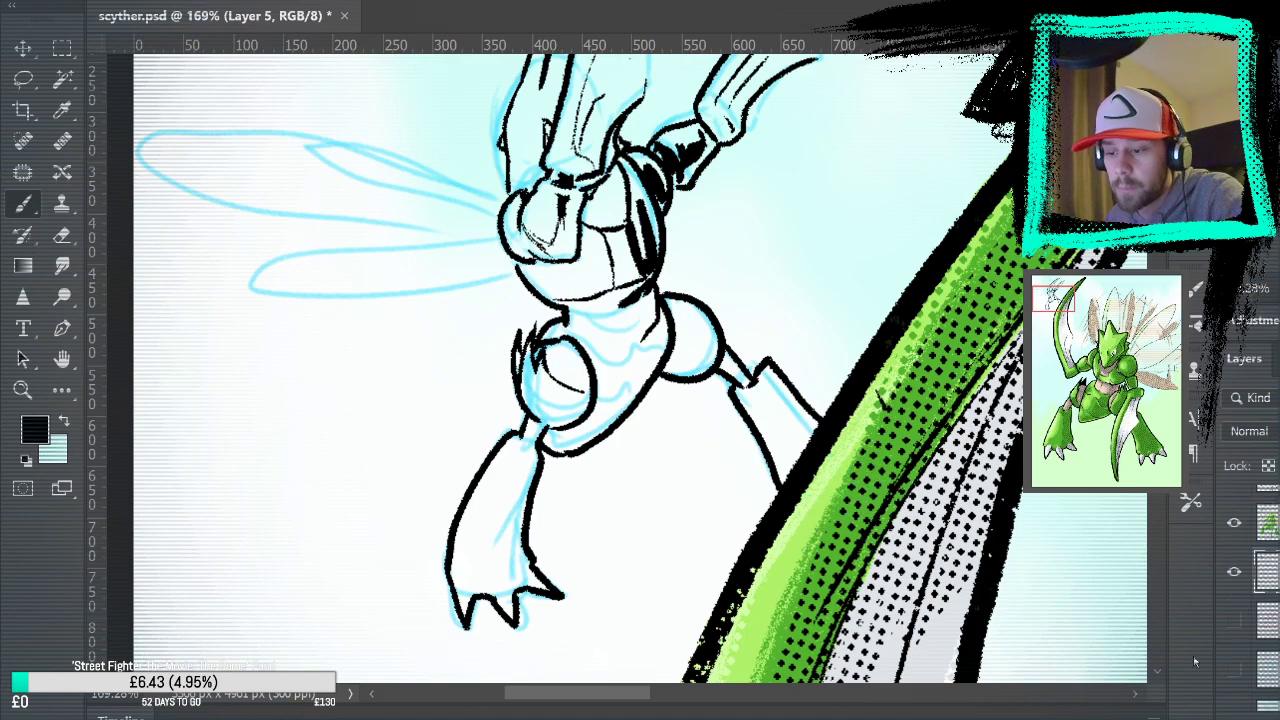
Ink the two narrow upright wings rising behind the small Scyther's head
{"action": "left_click_drag", "start_coordinate": [700, 220], "coordinate": [711, 429]}
{"action": "mouse_move", "coordinate": [614, 171]}
{"action": "left_mouse_down"}
{"action": "mouse_move", "coordinate": [634, 411]}
{"action": "mouse_move", "coordinate": [597, 405]}
{"action": "mouse_move", "coordinate": [579, 367]}
{"action": "mouse_move", "coordinate": [597, 390]}
{"action": "mouse_move", "coordinate": [600, 193]}
{"action": "mouse_move", "coordinate": [613, 415]}
{"action": "left_mouse_up"}
{"action": "key", "text": "ctrl+z"}
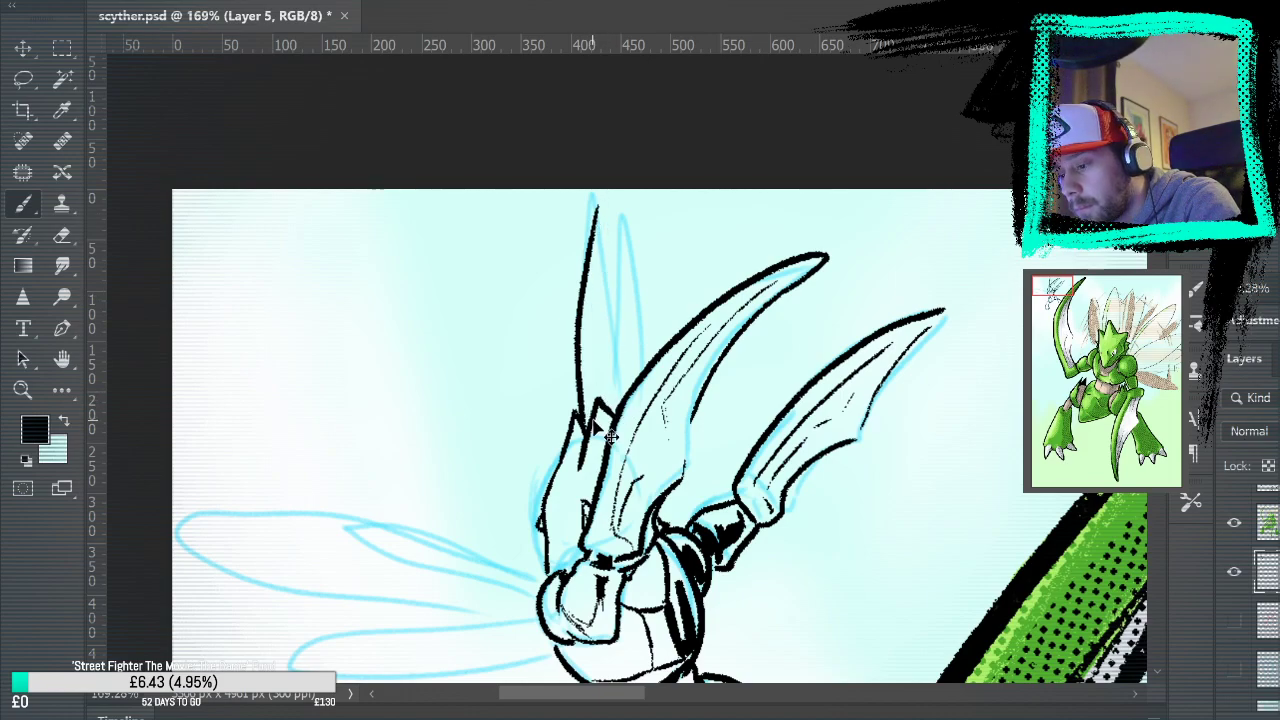
{"action": "mouse_move", "coordinate": [598, 200]}
{"action": "left_mouse_down"}
{"action": "mouse_move", "coordinate": [620, 382]}
{"action": "mouse_move", "coordinate": [633, 352]}
{"action": "left_mouse_up"}
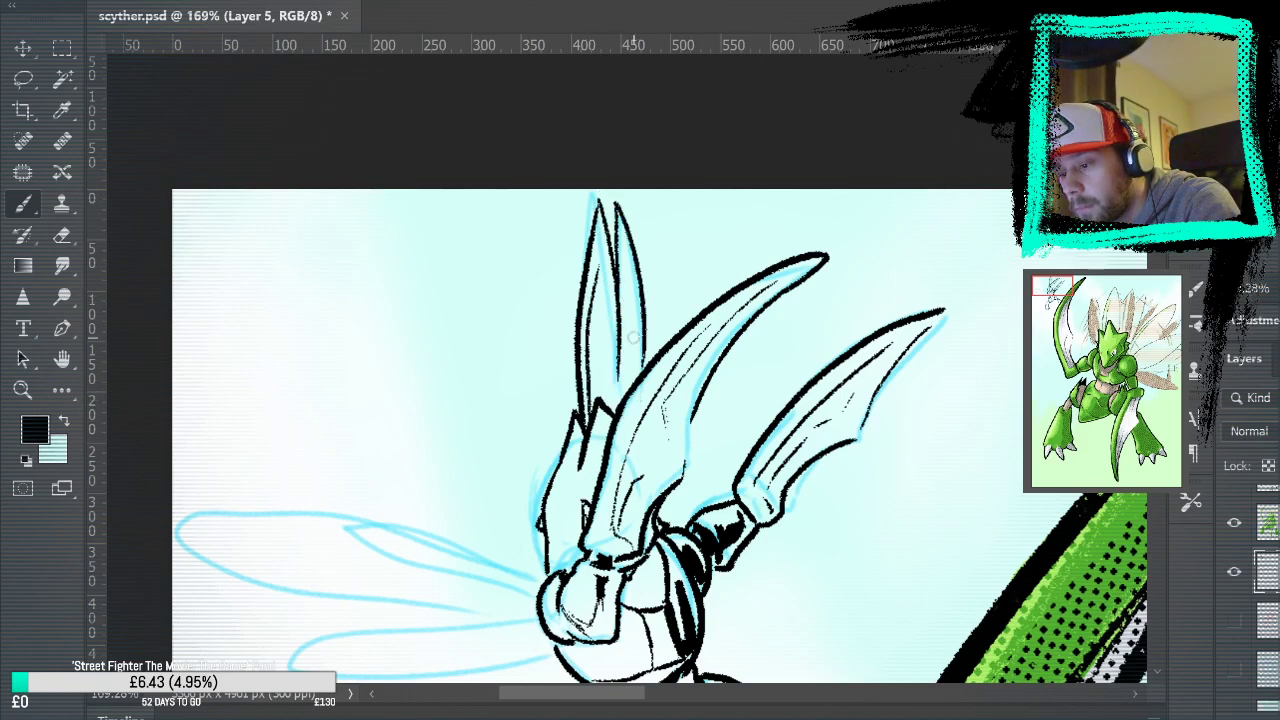
Ink the small Scyther's two outstretched side wings with pointed tips, adding an inner line along the upper wing's top edge
{"action": "left_click_drag", "start_coordinate": [598, 494], "coordinate": [903, 204]}
{"action": "mouse_move", "coordinate": [850, 283]}
{"action": "left_mouse_down"}
{"action": "mouse_move", "coordinate": [557, 217]}
{"action": "mouse_move", "coordinate": [808, 336]}
{"action": "left_mouse_up"}
{"action": "left_click_drag", "start_coordinate": [518, 233], "coordinate": [850, 290]}
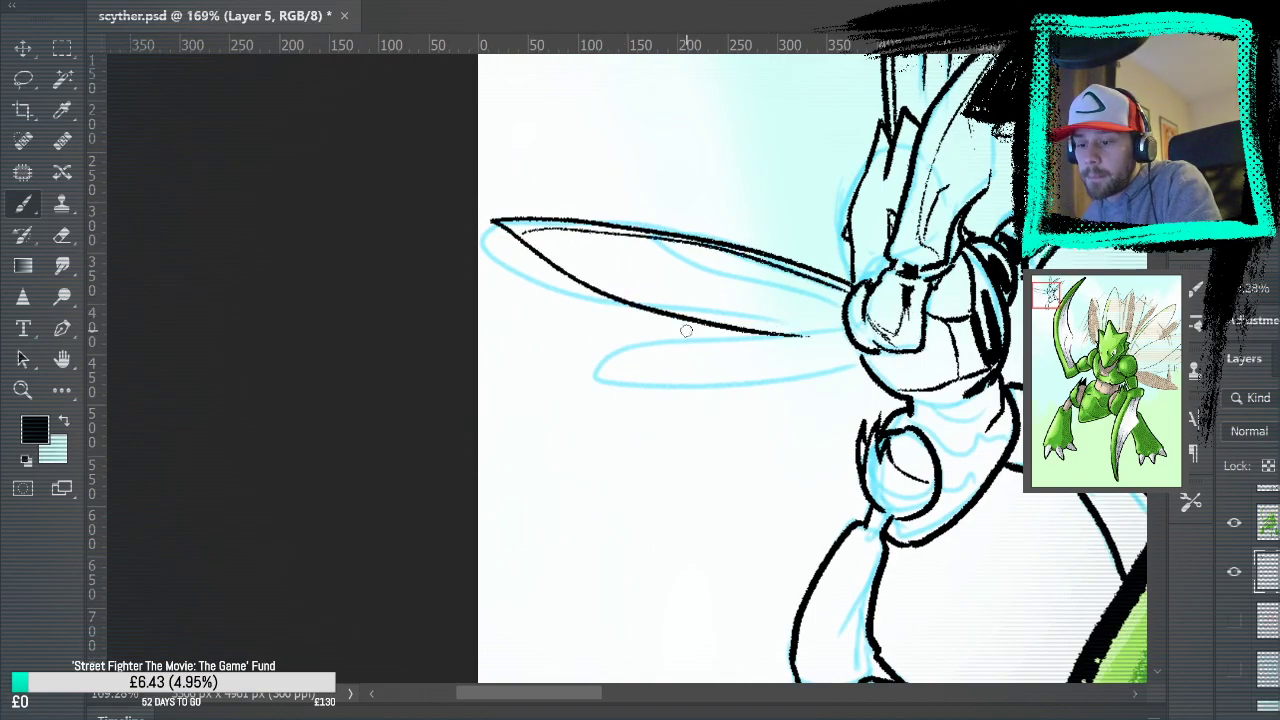
{"action": "mouse_move", "coordinate": [682, 320]}
{"action": "left_mouse_down"}
{"action": "mouse_move", "coordinate": [572, 385]}
{"action": "mouse_move", "coordinate": [845, 387]}
{"action": "left_mouse_up"}
{"action": "left_click_drag", "start_coordinate": [1022, 513], "coordinate": [732, 410]}
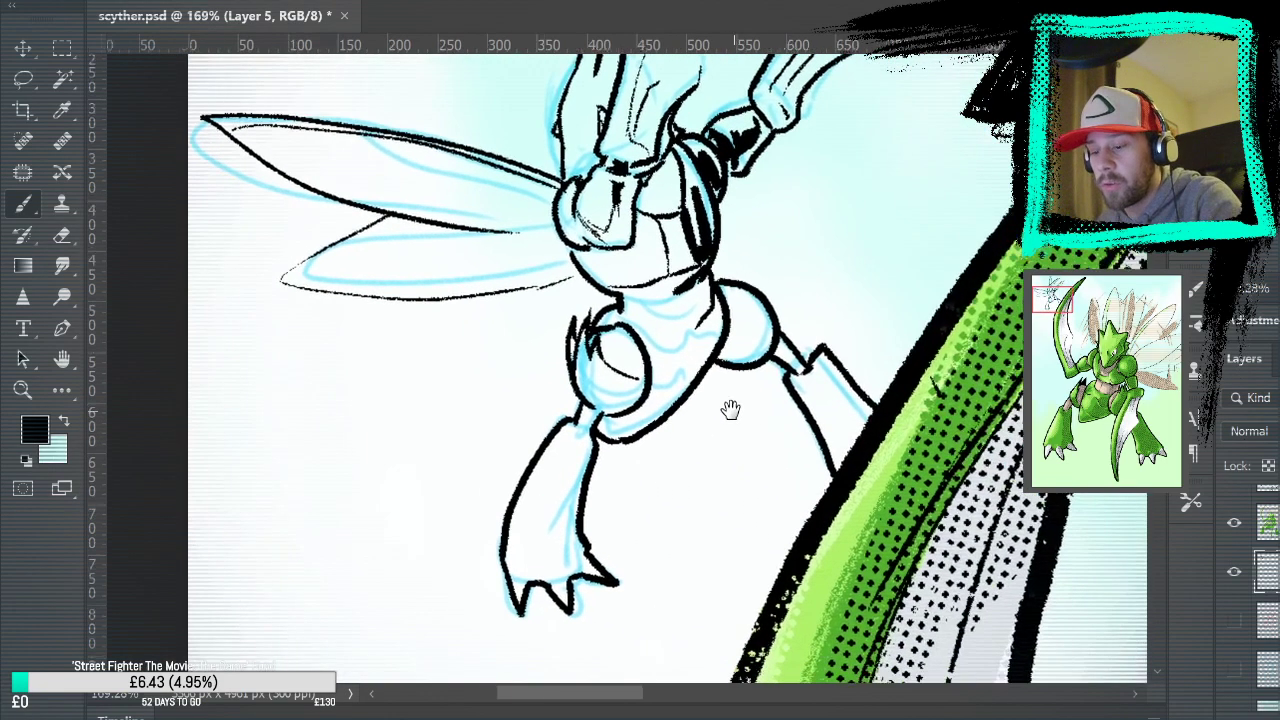
Ink the small Scyther's belly contour and fill solid black shadows on its waist, abdomen edge, far thigh and far shin
{"action": "left_click_drag", "start_coordinate": [636, 362], "coordinate": [704, 340]}
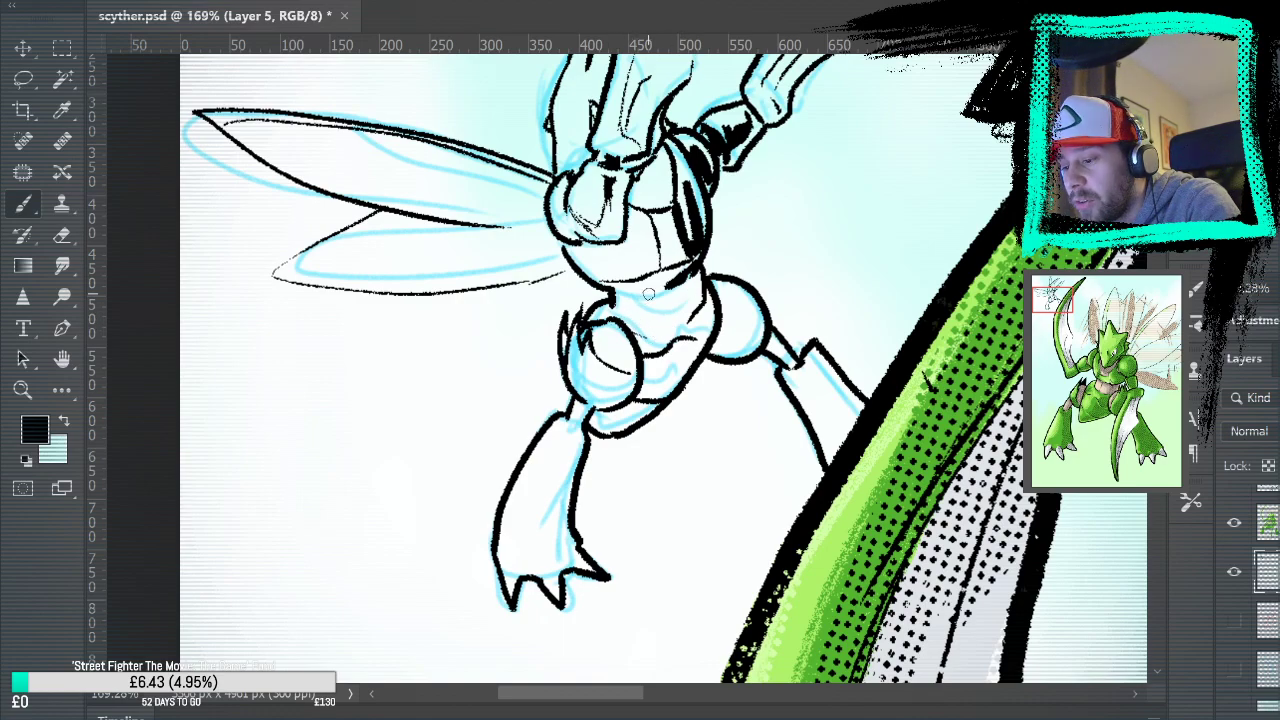
{"action": "mouse_move", "coordinate": [686, 300]}
{"action": "left_mouse_down"}
{"action": "mouse_move", "coordinate": [700, 335]}
{"action": "mouse_move", "coordinate": [666, 396]}
{"action": "left_mouse_up"}
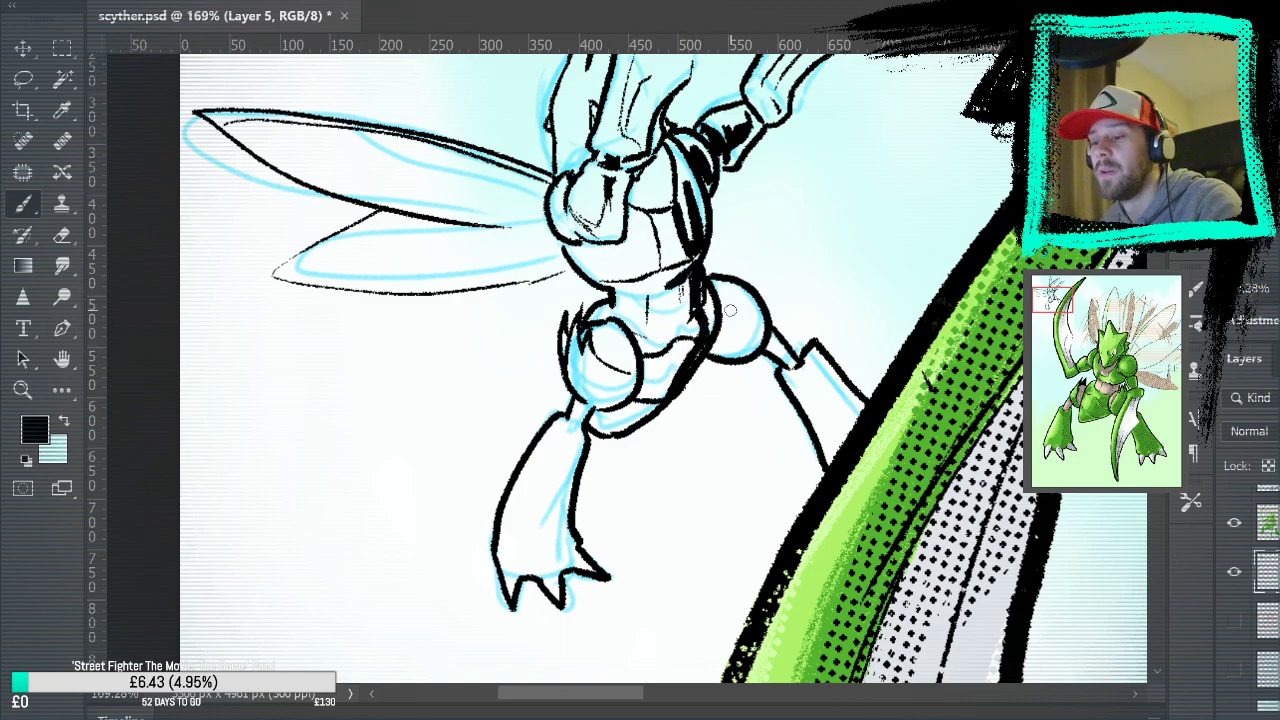
{"action": "left_click_drag", "start_coordinate": [686, 342], "coordinate": [625, 425]}
{"action": "mouse_move", "coordinate": [740, 333]}
{"action": "left_mouse_down"}
{"action": "mouse_move", "coordinate": [726, 318]}
{"action": "mouse_move", "coordinate": [720, 342]}
{"action": "left_mouse_up"}
{"action": "left_click_drag", "start_coordinate": [772, 344], "coordinate": [835, 450]}
{"action": "mouse_move", "coordinate": [795, 370]}
{"action": "left_mouse_down"}
{"action": "mouse_move", "coordinate": [840, 435]}
{"action": "mouse_move", "coordinate": [855, 425]}
{"action": "left_mouse_up"}
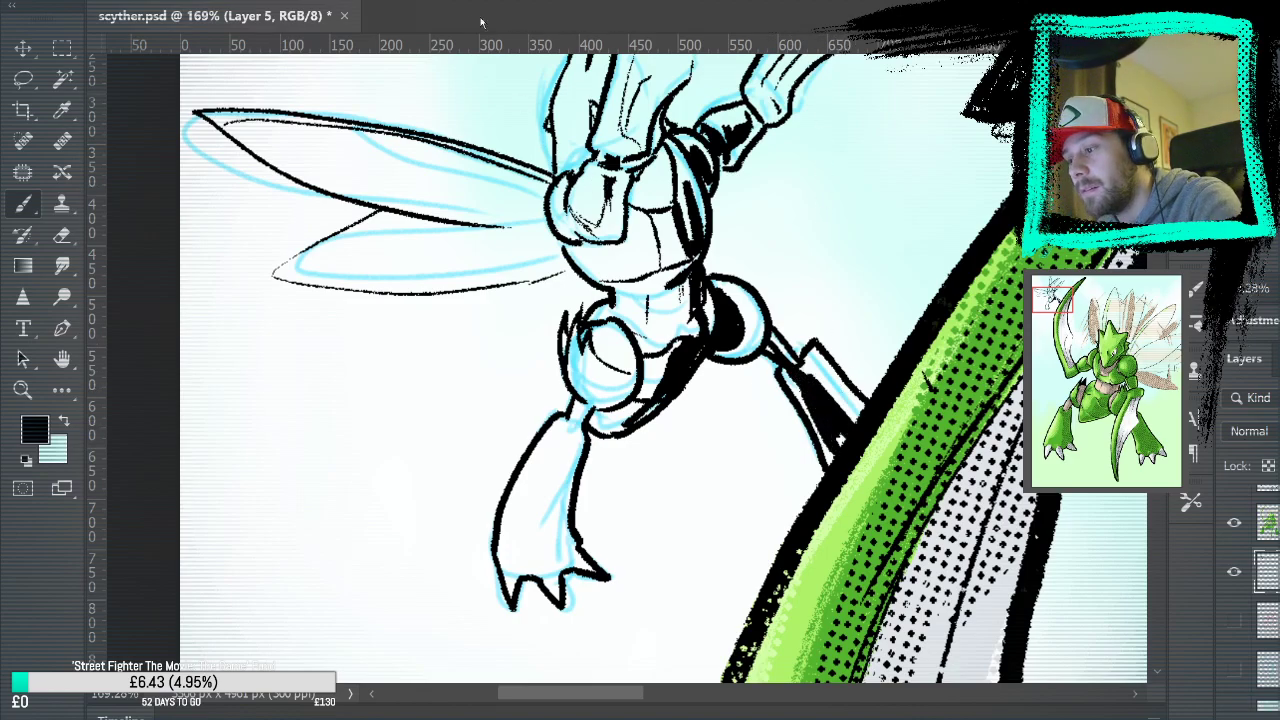
Check the illustration at full view and switch layers on and off to identify the one holding the small Scyther
{"action": "key", "text": "ctrl+0"}
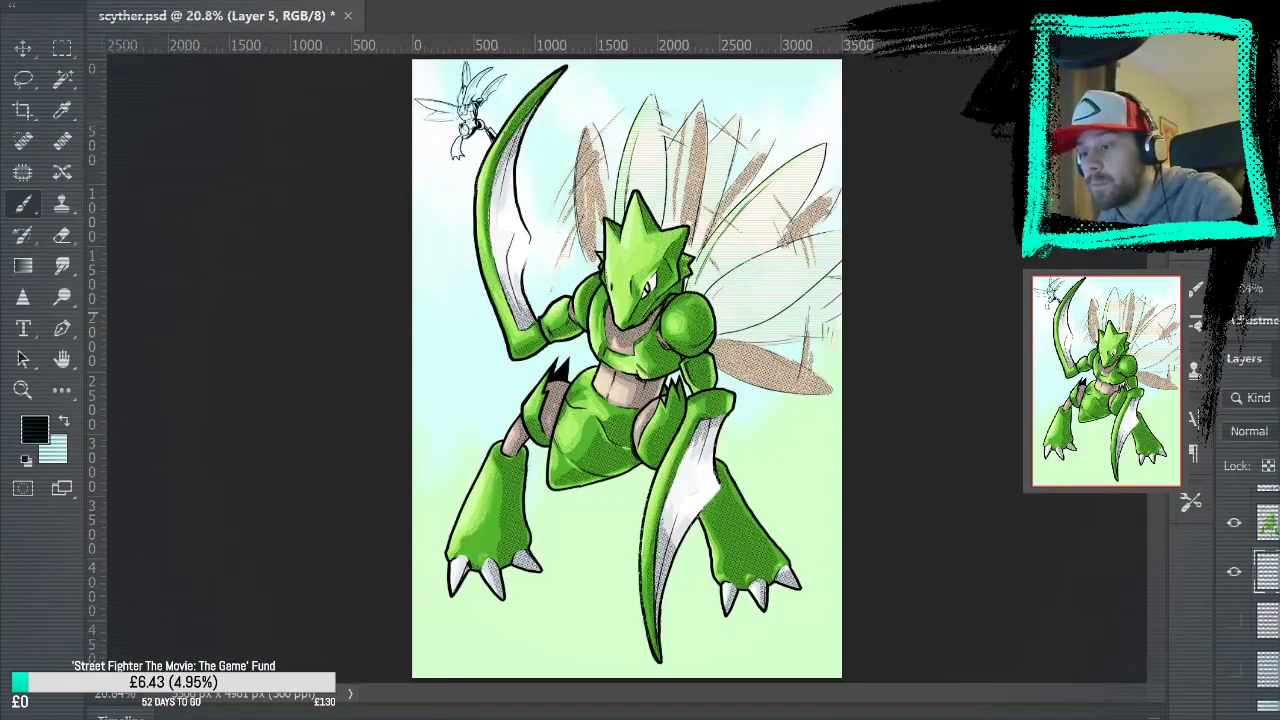
{"action": "scroll", "coordinate": [1250, 590], "scroll_direction": "down", "scroll_amount": 5}
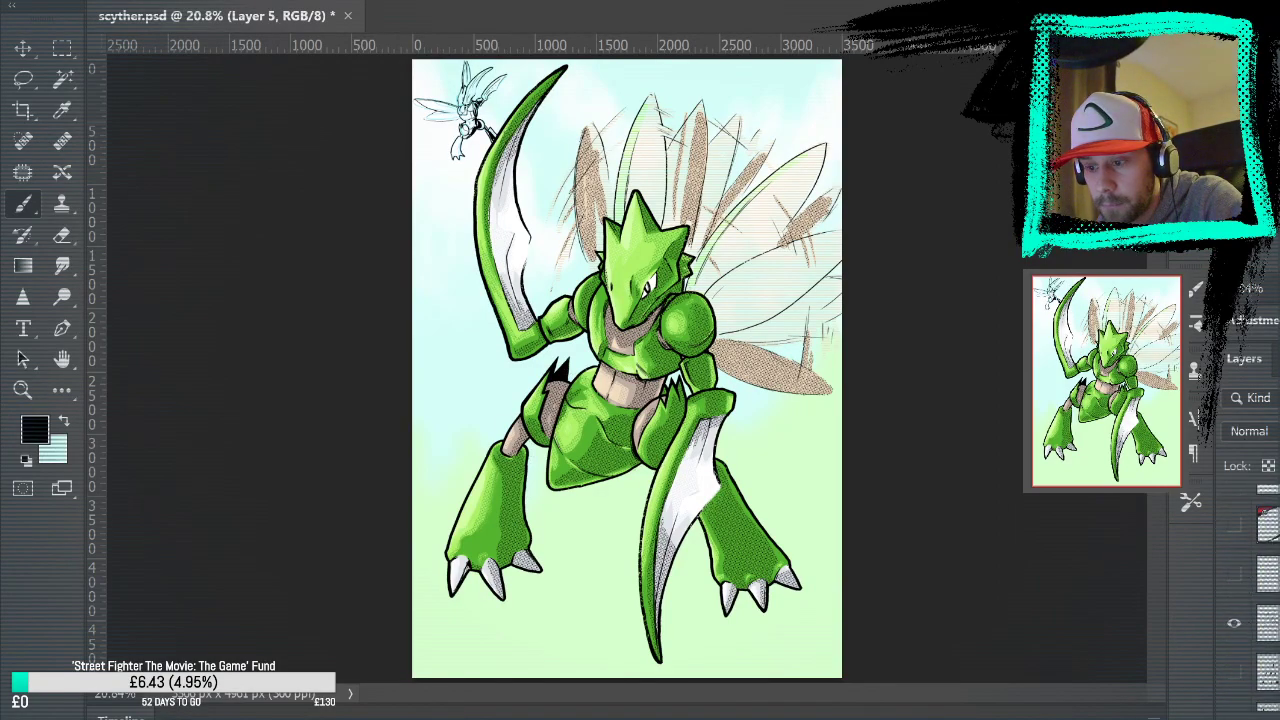
{"action": "left_click", "coordinate": [1234, 574]}
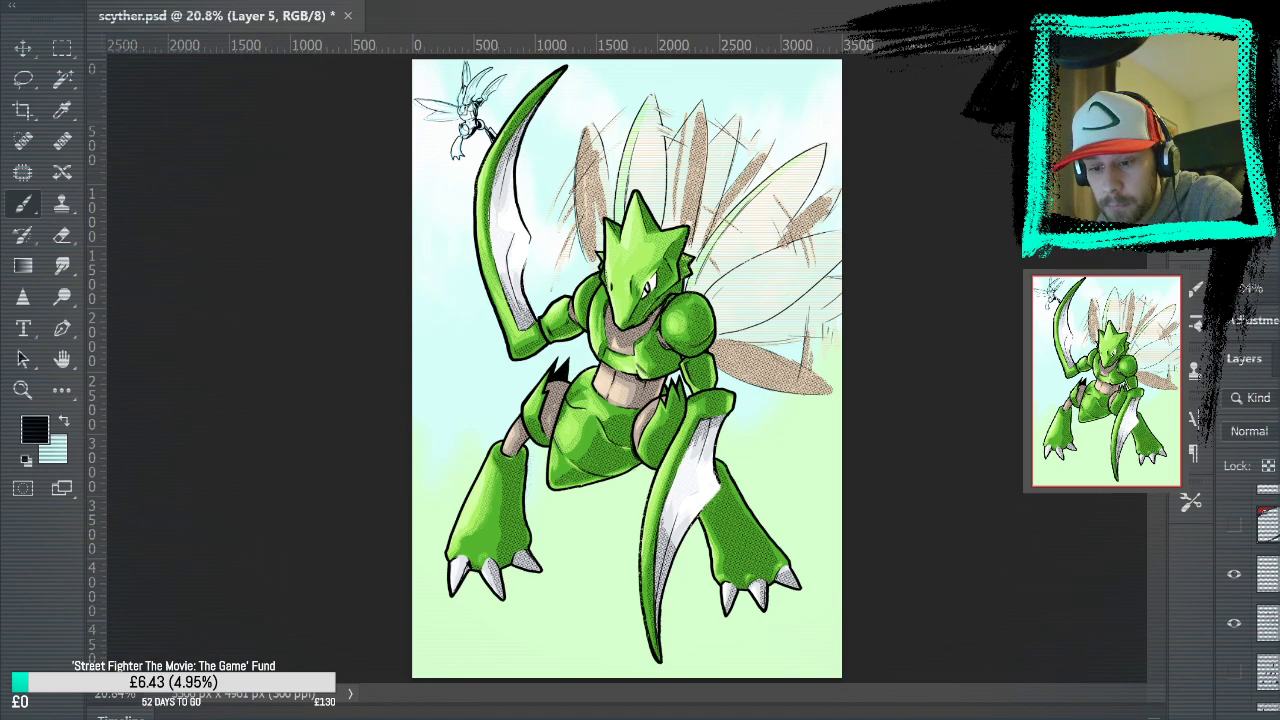
{"action": "scroll", "coordinate": [1250, 590], "scroll_direction": "up", "scroll_amount": 1}
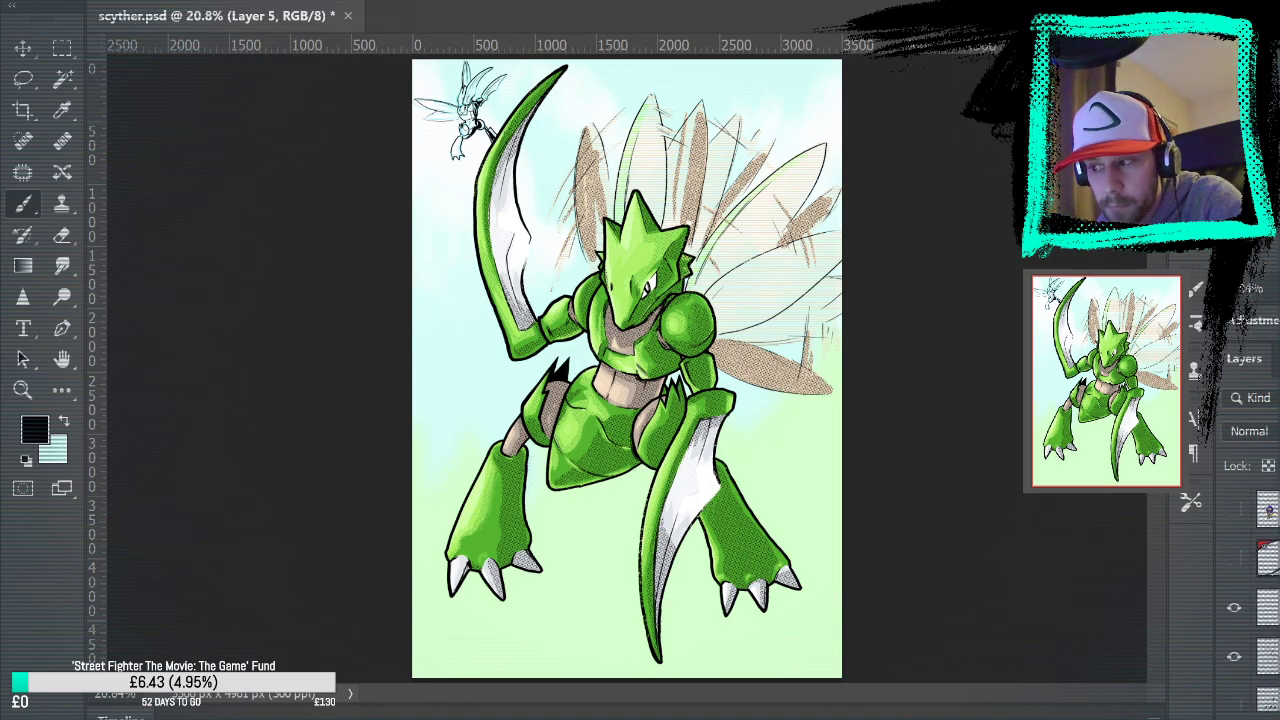
{"action": "scroll", "coordinate": [1250, 590], "scroll_direction": "down", "scroll_amount": 3}
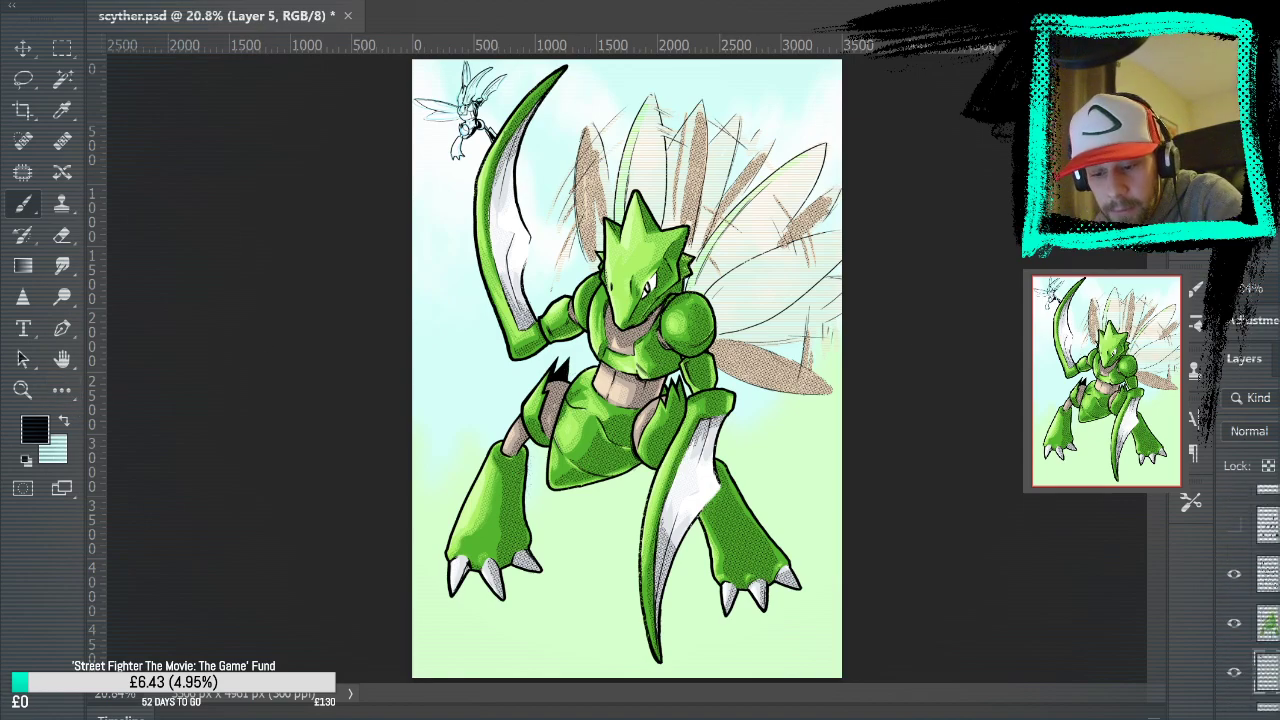
{"action": "scroll", "coordinate": [1250, 590], "scroll_direction": "up", "scroll_amount": 1}
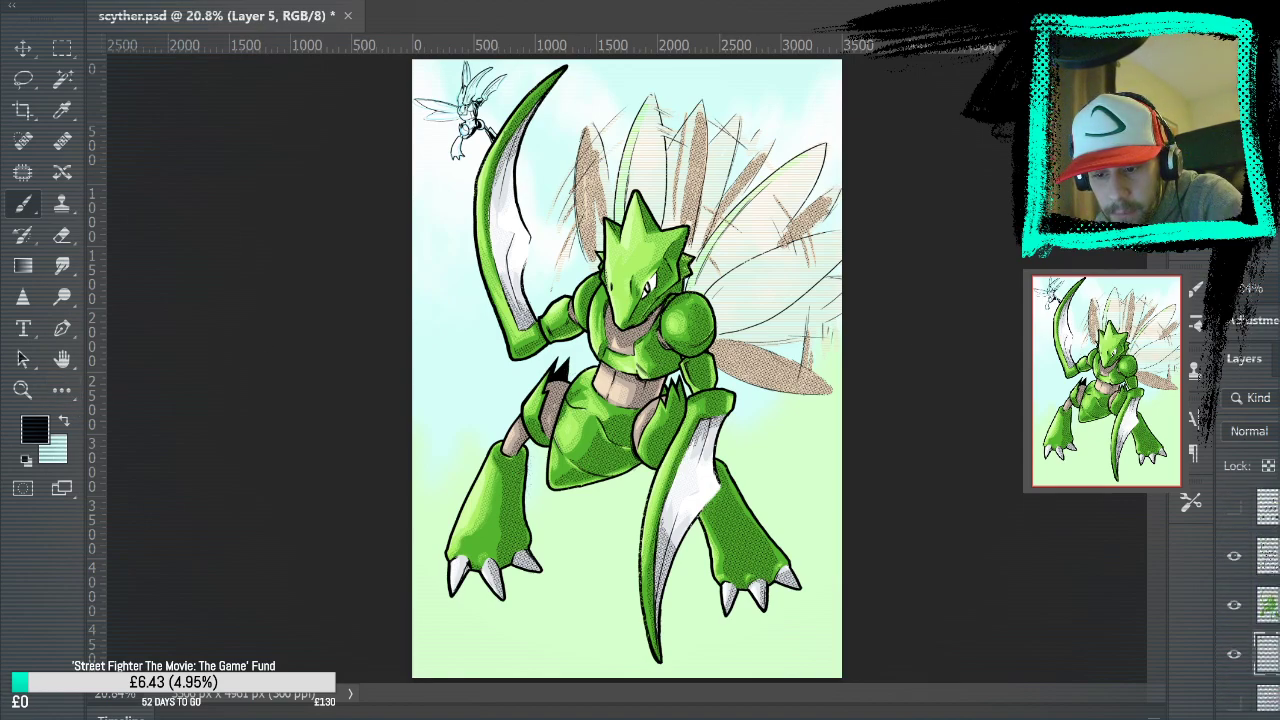
{"action": "left_click", "coordinate": [1235, 656]}
{"action": "left_click", "coordinate": [1235, 656]}
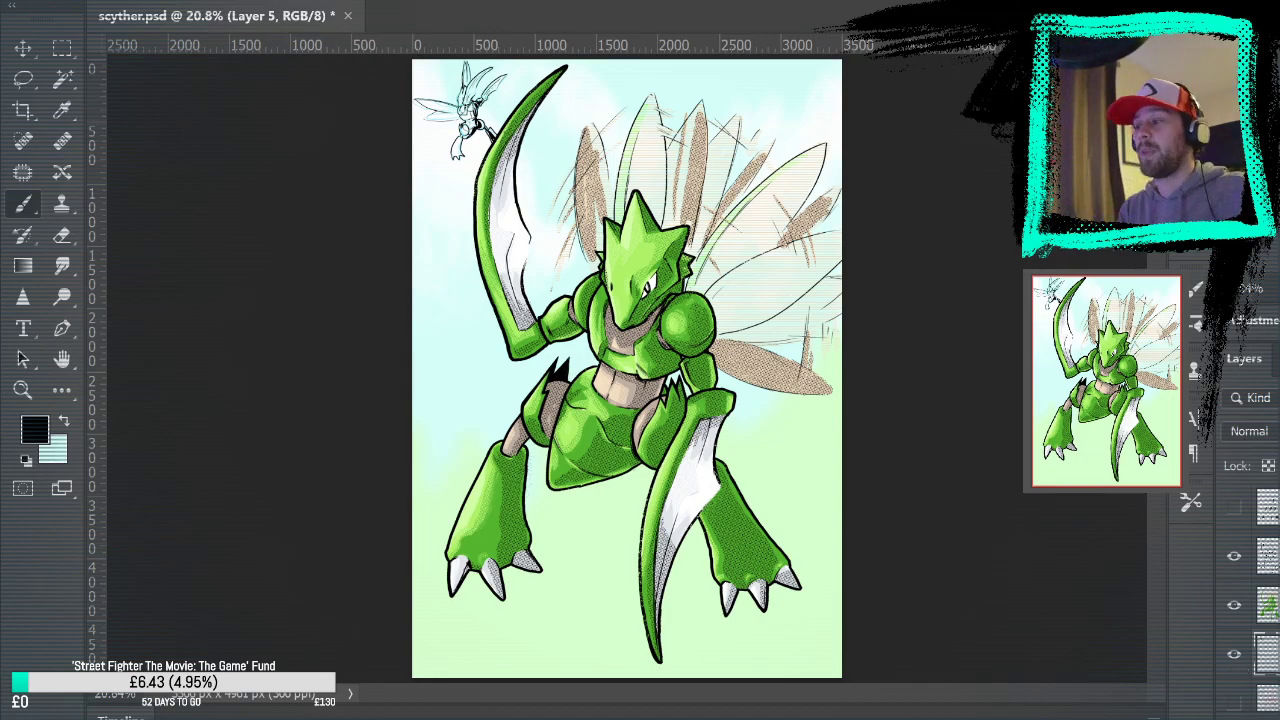
Hide the main Scyther's line art, shading and colour layers, leaving only the small Scyther and the background displayed
{"action": "key", "text": "z"}
{"action": "mouse_move", "coordinate": [484, 99]}
{"action": "left_mouse_down"}
{"action": "mouse_move", "coordinate": [686, 320]}
{"action": "mouse_move", "coordinate": [674, 297]}
{"action": "left_mouse_up"}
{"action": "scroll", "coordinate": [1262, 602], "scroll_direction": "up", "scroll_amount": 2}
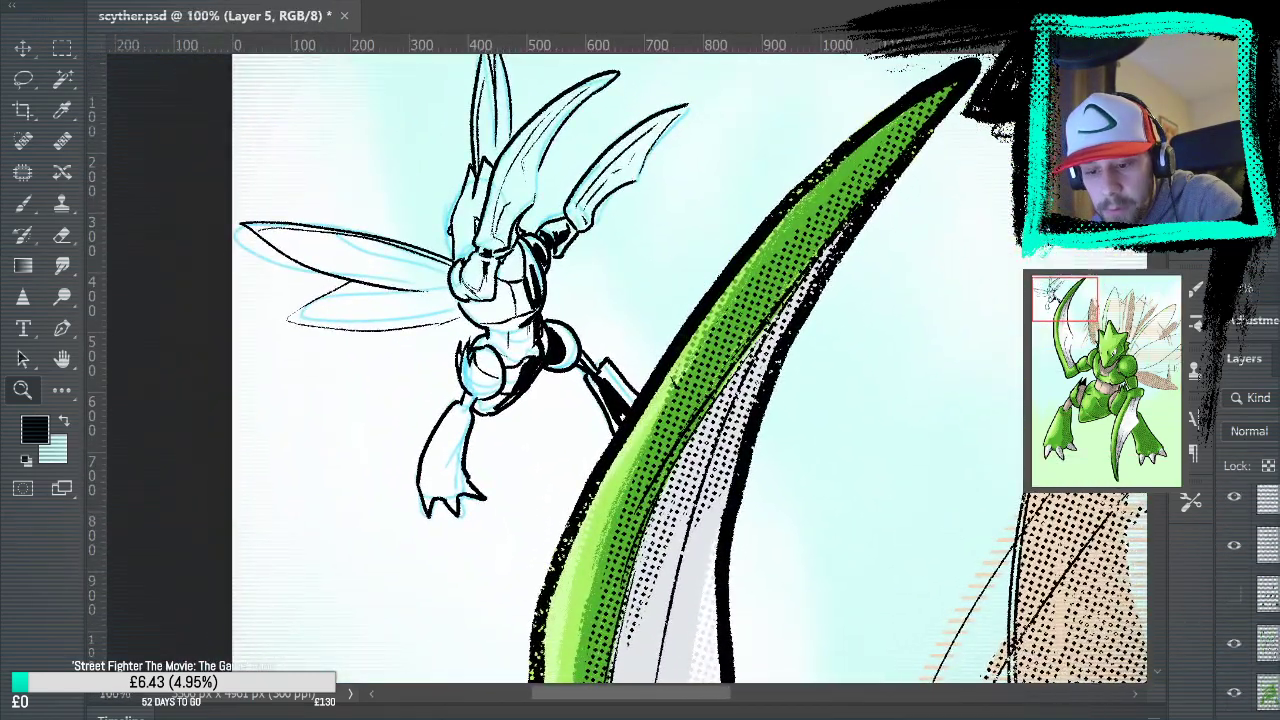
{"action": "left_click", "coordinate": [1235, 647]}
{"action": "left_click", "coordinate": [1235, 500]}
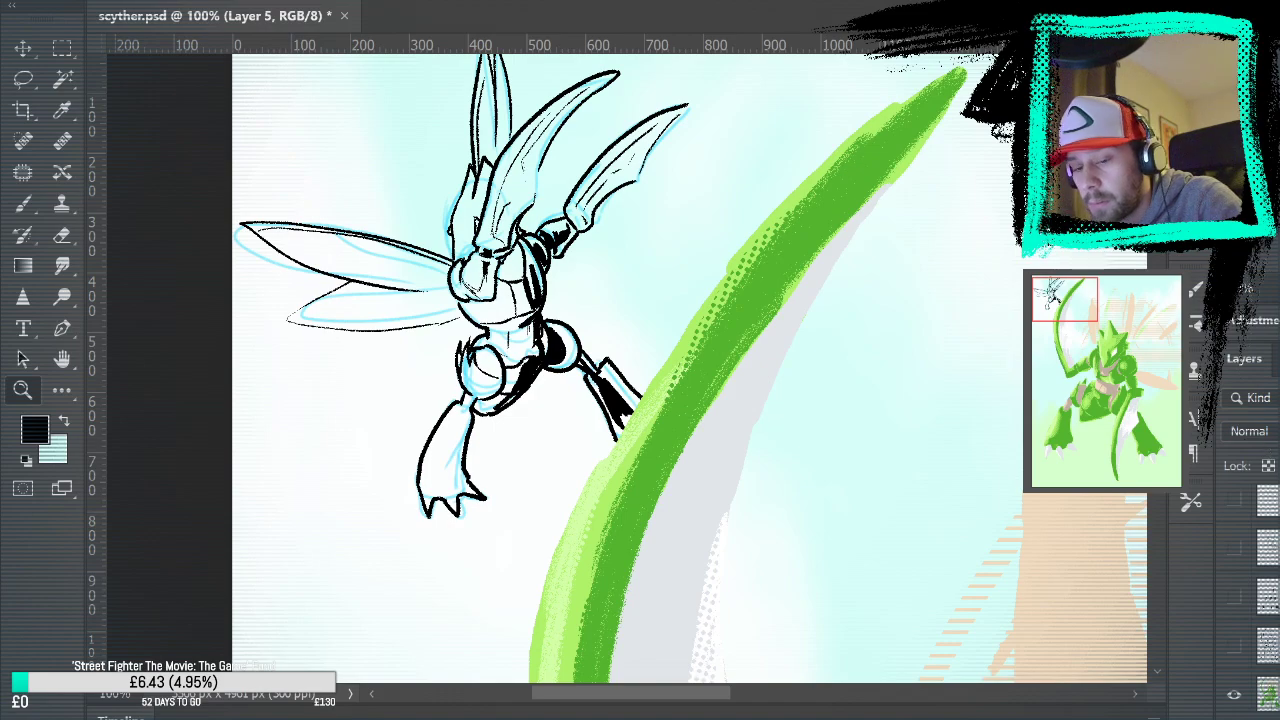
{"action": "left_click", "coordinate": [1235, 694]}
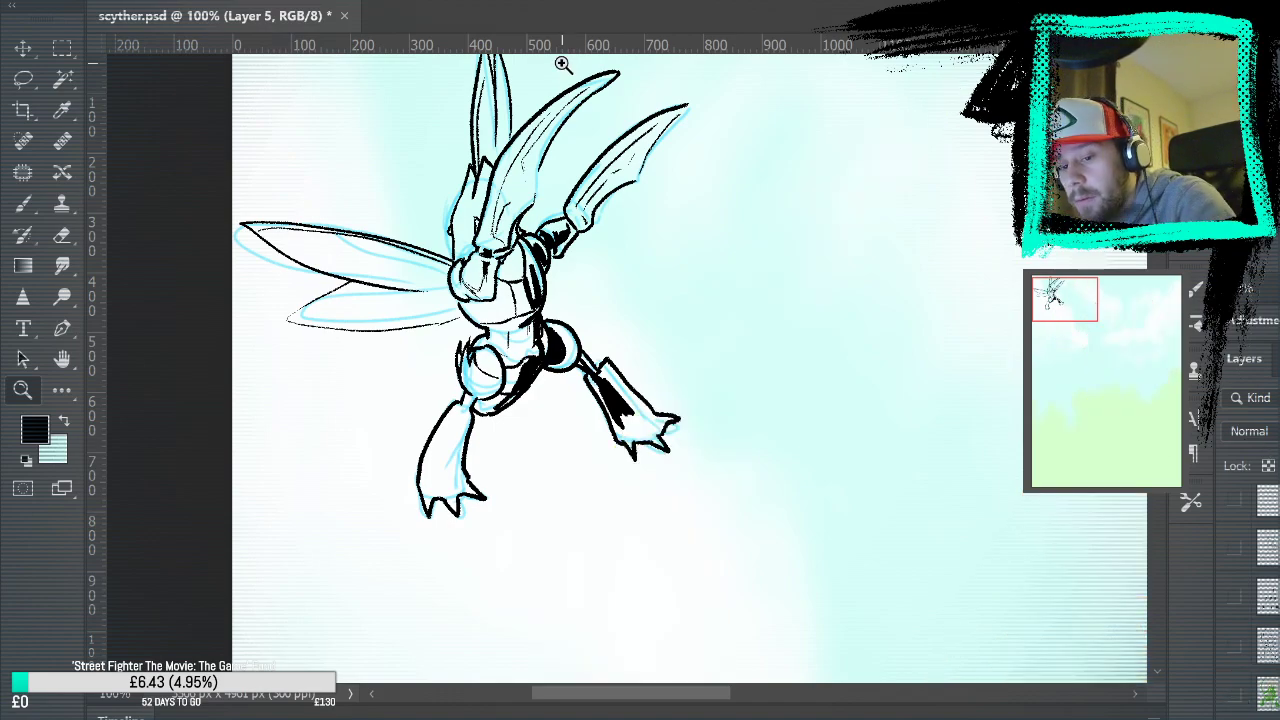
Copy the small Scyther's ink lines from Layer 5 to a new layer and hide the blue sketch beneath them
{"action": "left_click", "coordinate": [1270, 547]}
{"action": "scroll", "coordinate": [1268, 590], "scroll_direction": "down", "scroll_amount": 3}
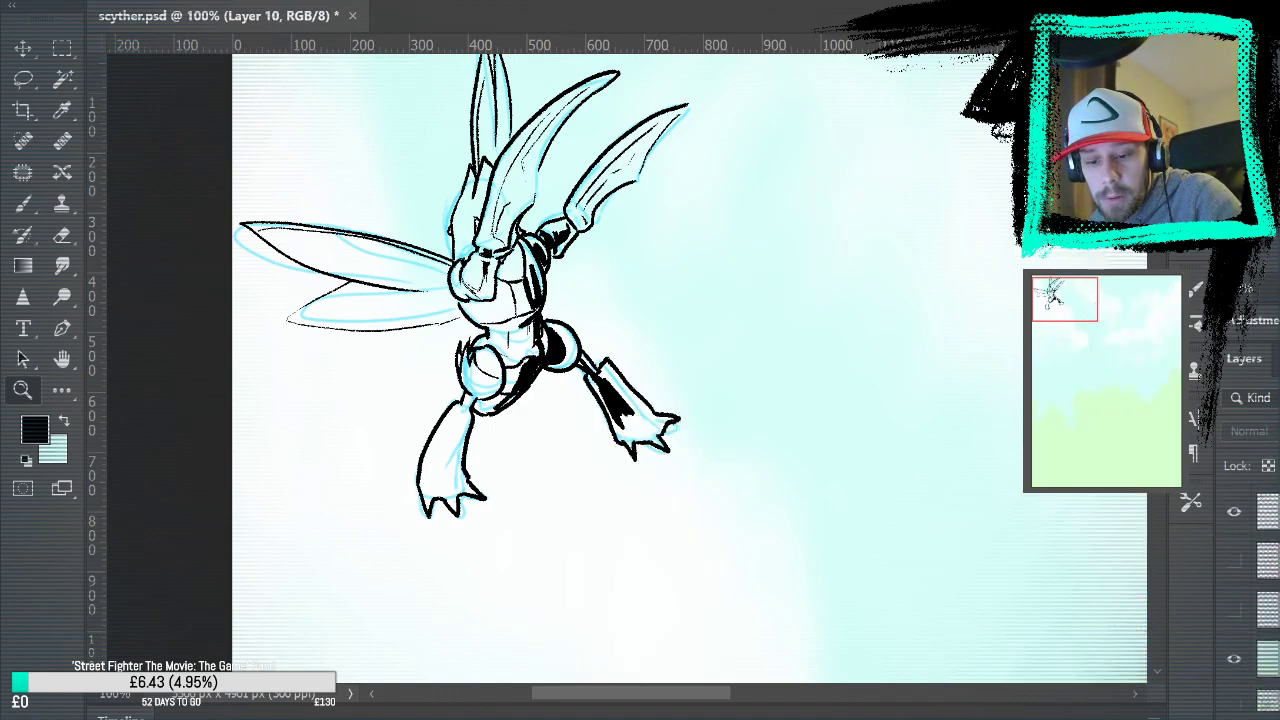
{"action": "scroll", "coordinate": [1268, 590], "scroll_direction": "down", "scroll_amount": 2}
{"action": "left_click", "coordinate": [1268, 577]}
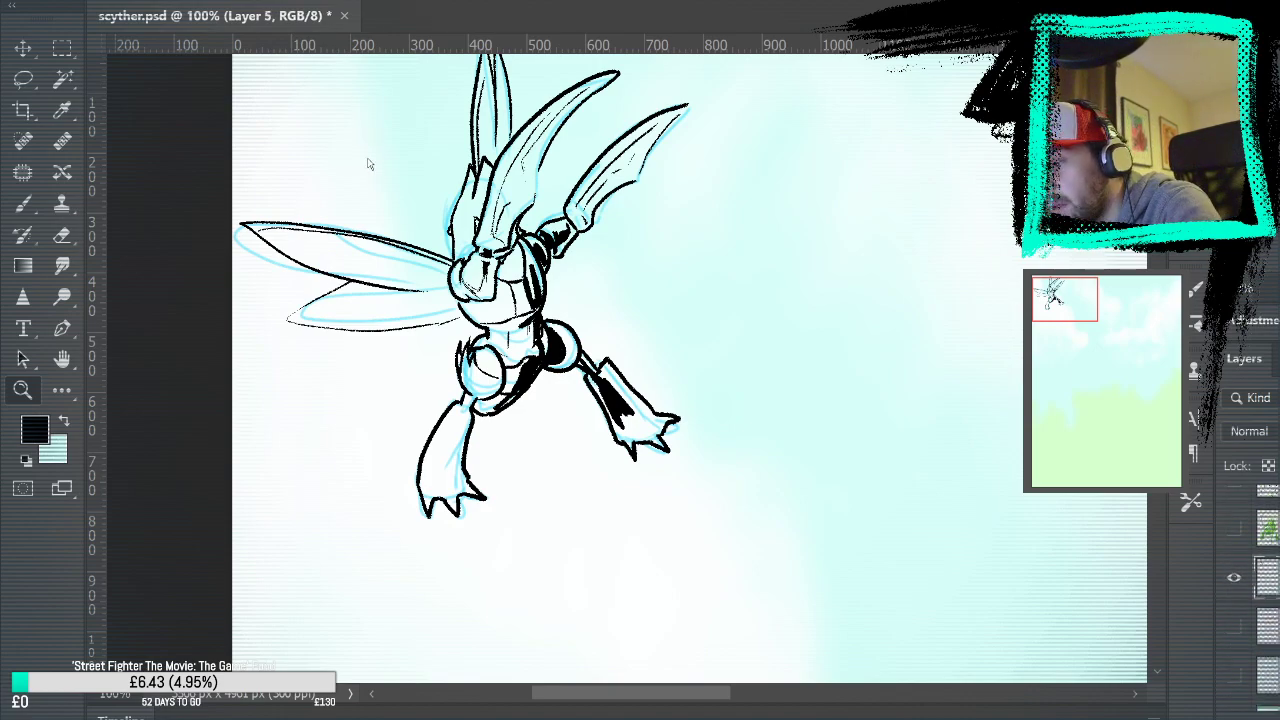
{"action": "key", "text": "b"}
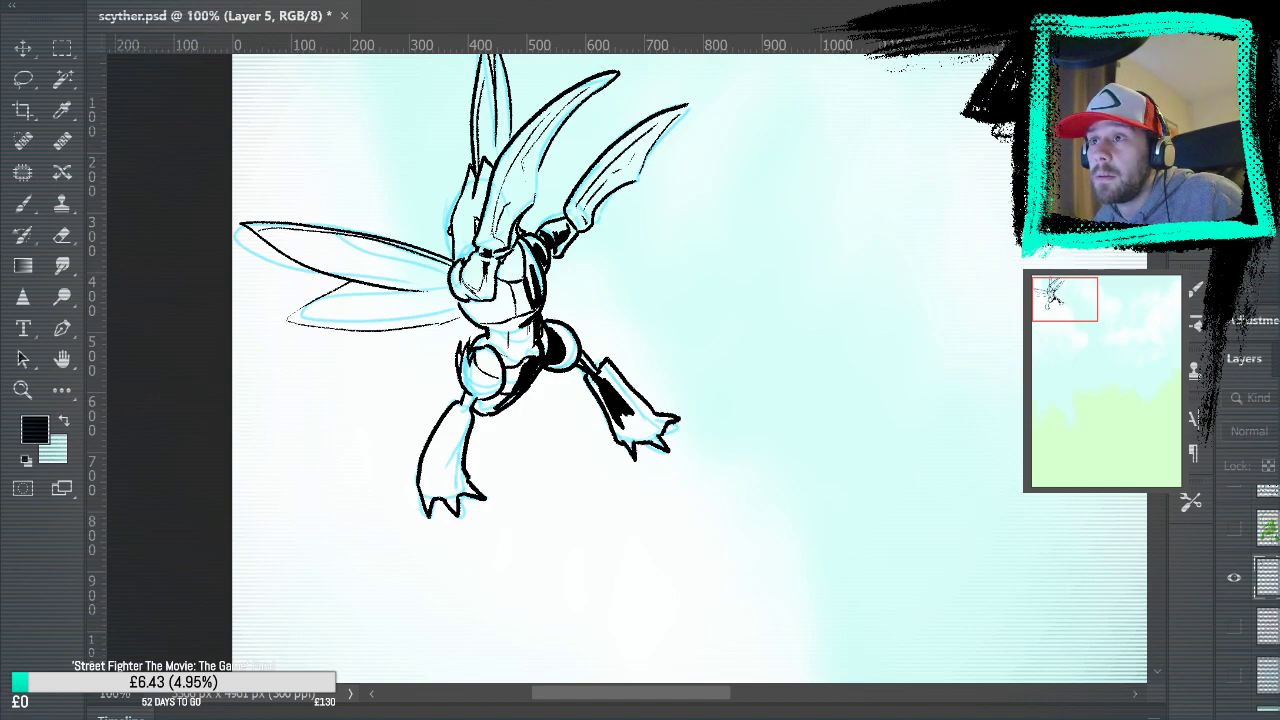
{"action": "key", "text": "Return"}
{"action": "key", "text": "ctrl+j"}
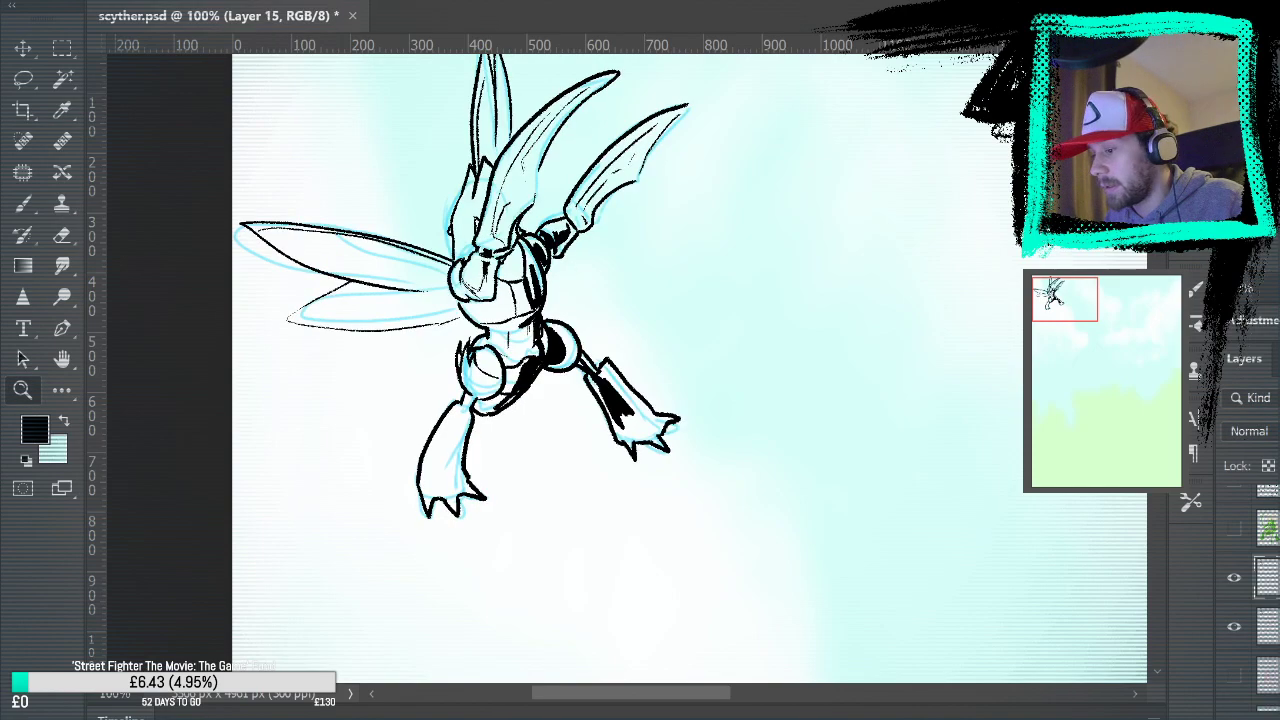
{"action": "left_click", "coordinate": [1268, 627]}
{"action": "left_click", "coordinate": [1234, 627]}
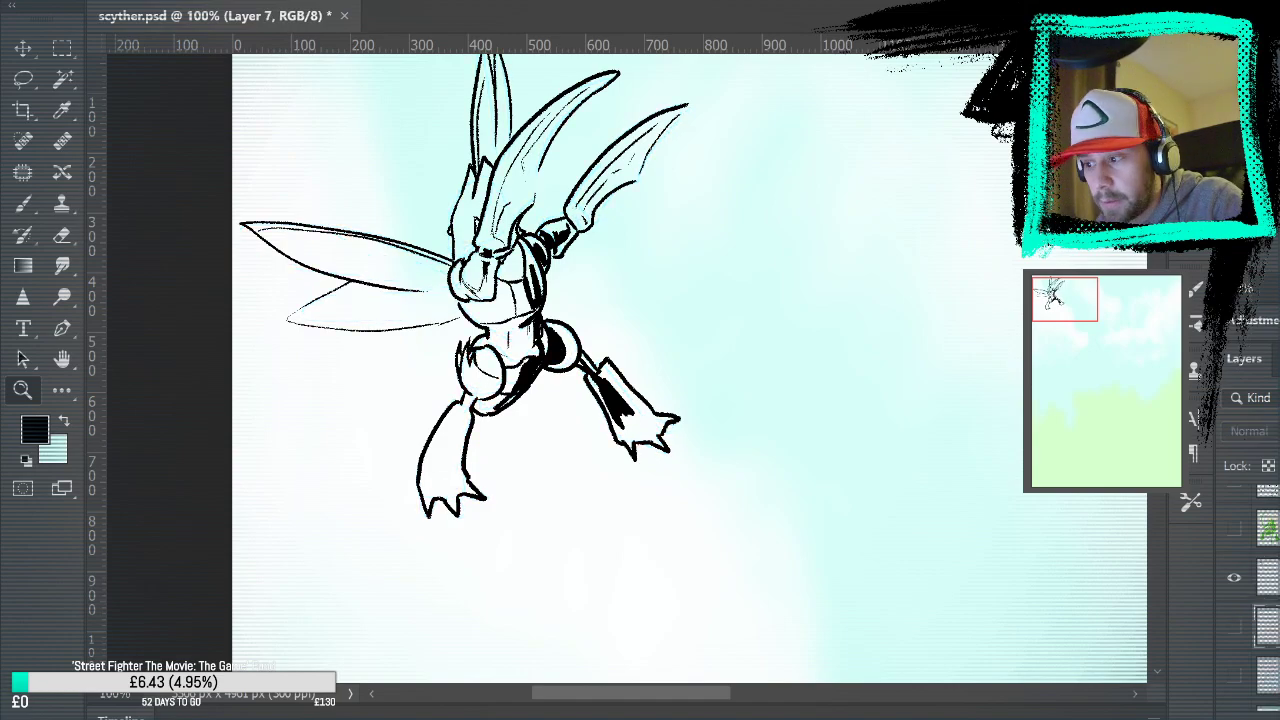
Show the main Scyther's line art, shading and colour layers again
{"action": "scroll", "coordinate": [1260, 600], "scroll_direction": "up", "scroll_amount": 2}
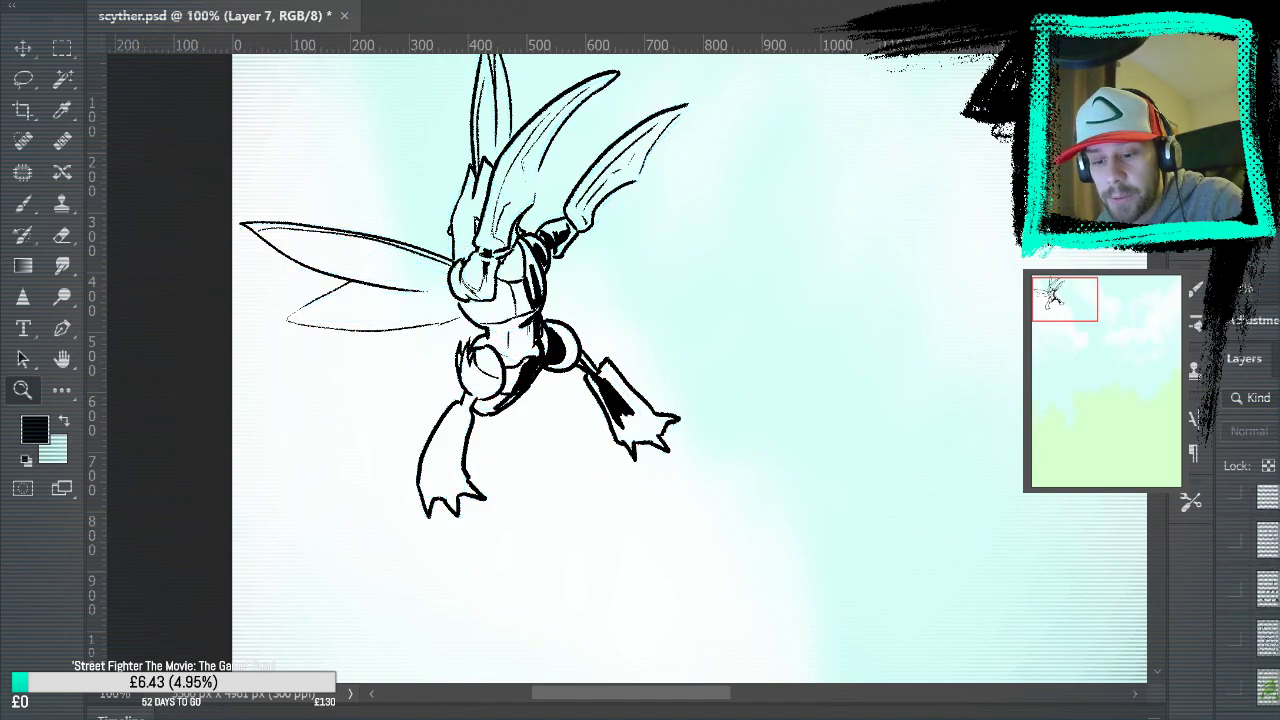
{"action": "left_click", "coordinate": [1234, 638]}
{"action": "left_click", "coordinate": [1234, 627]}
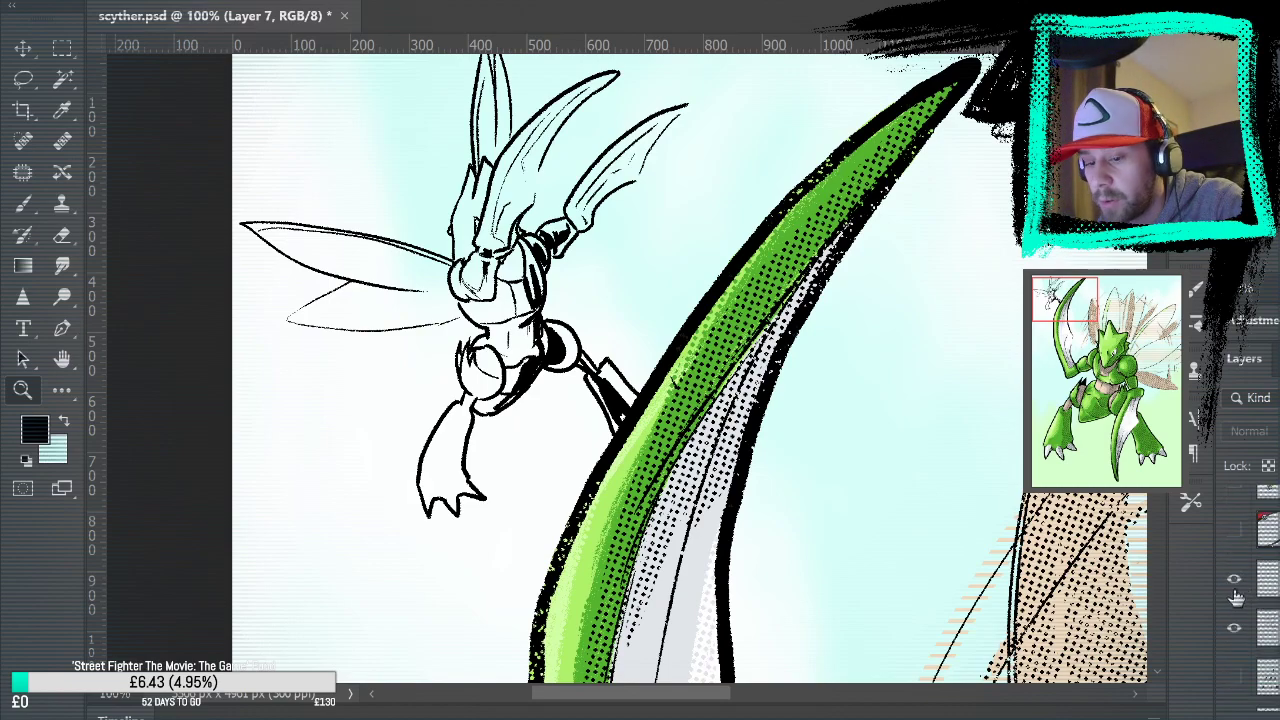
Compare the full illustration with and without the Poké Ball card frame, leave the frame shown, and save scyther.psd
{"action": "left_click", "coordinate": [1234, 532]}
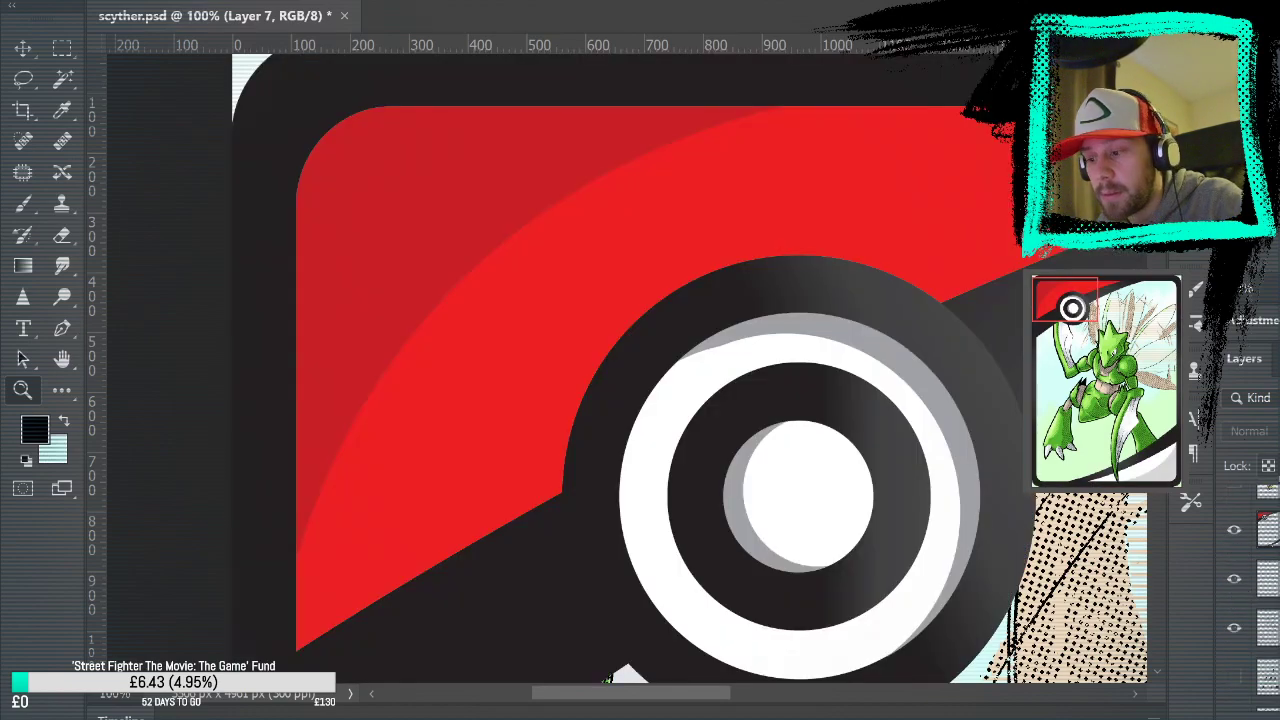
{"action": "key", "text": "ctrl+0"}
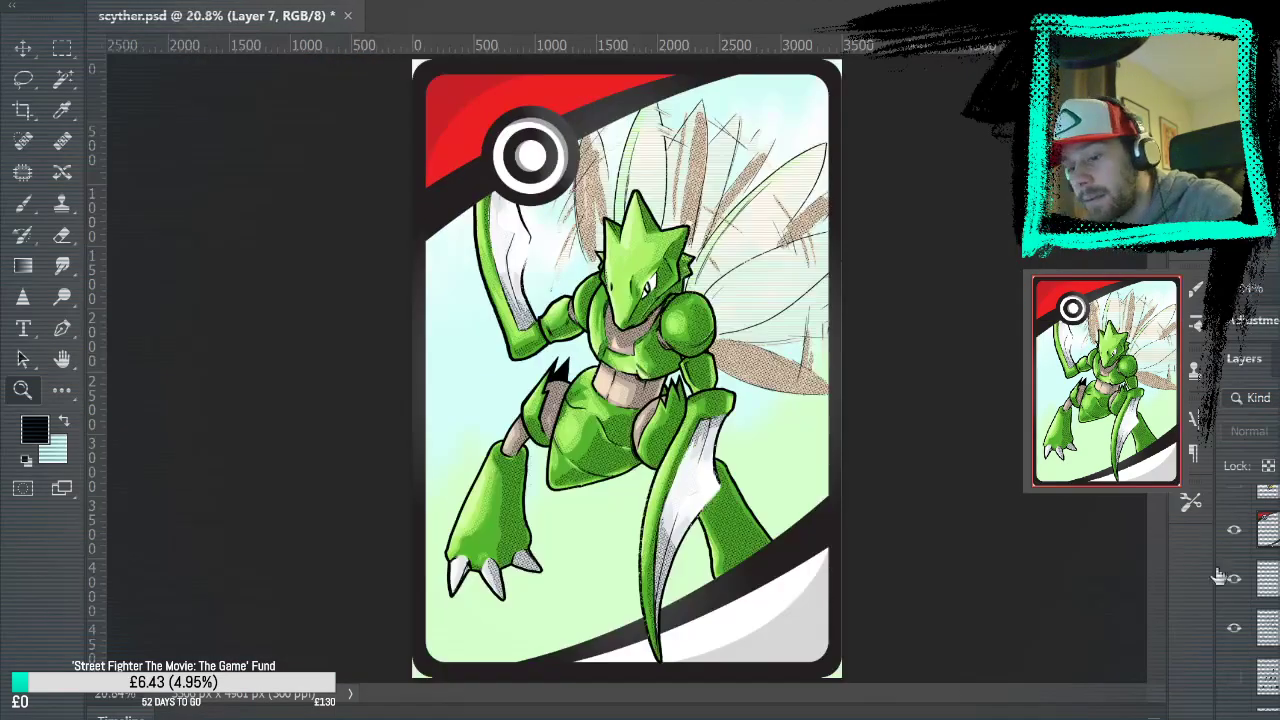
{"action": "left_click", "coordinate": [1234, 532]}
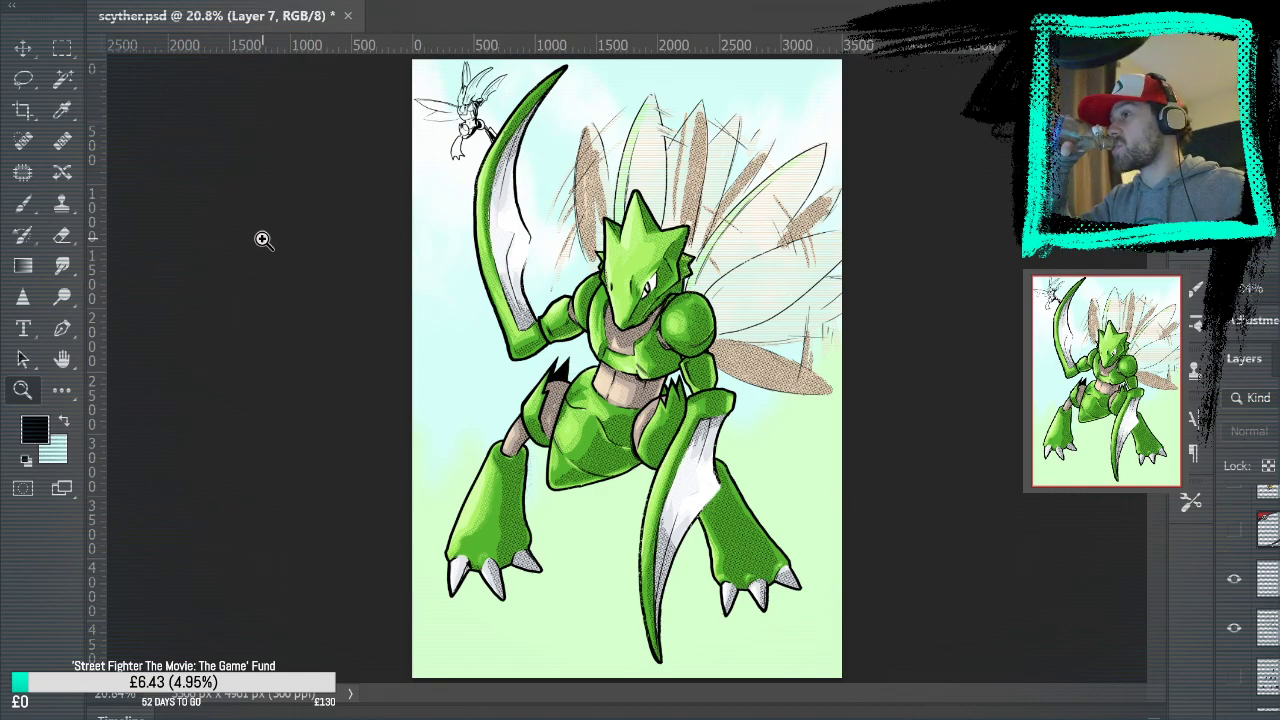
{"action": "key", "text": "ctrl+s"}
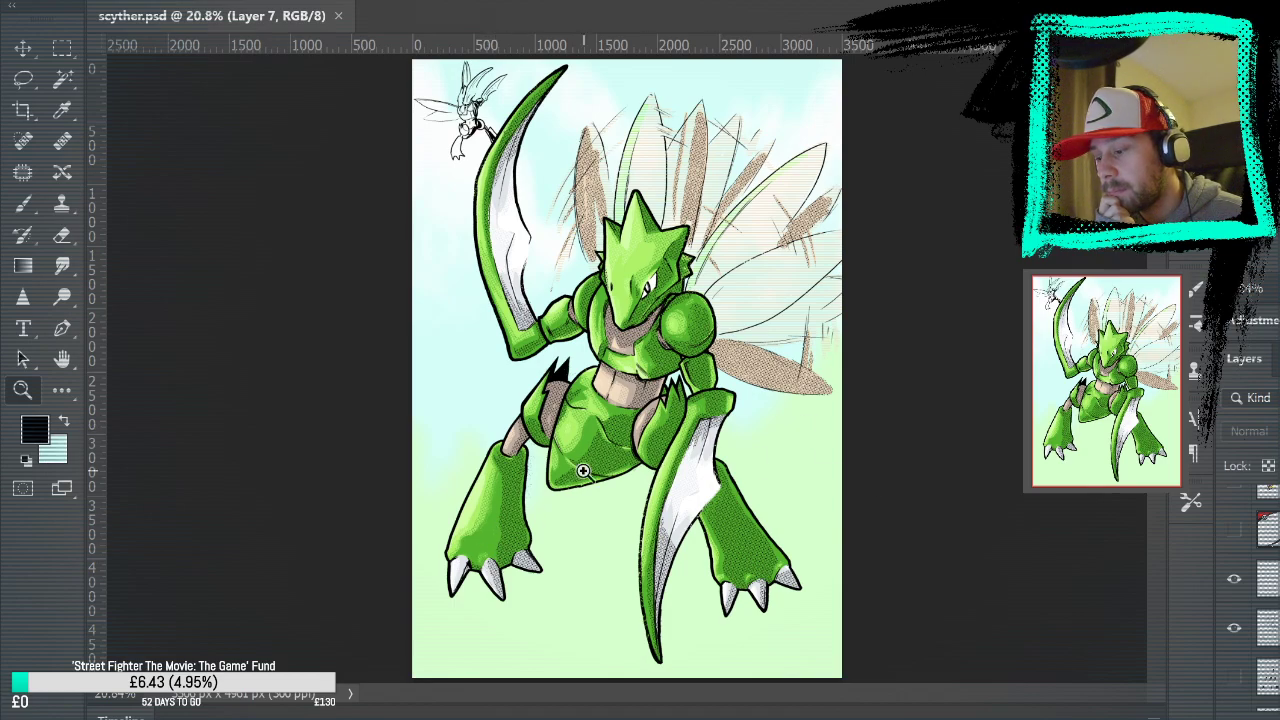
{"action": "left_click", "coordinate": [1234, 530]}
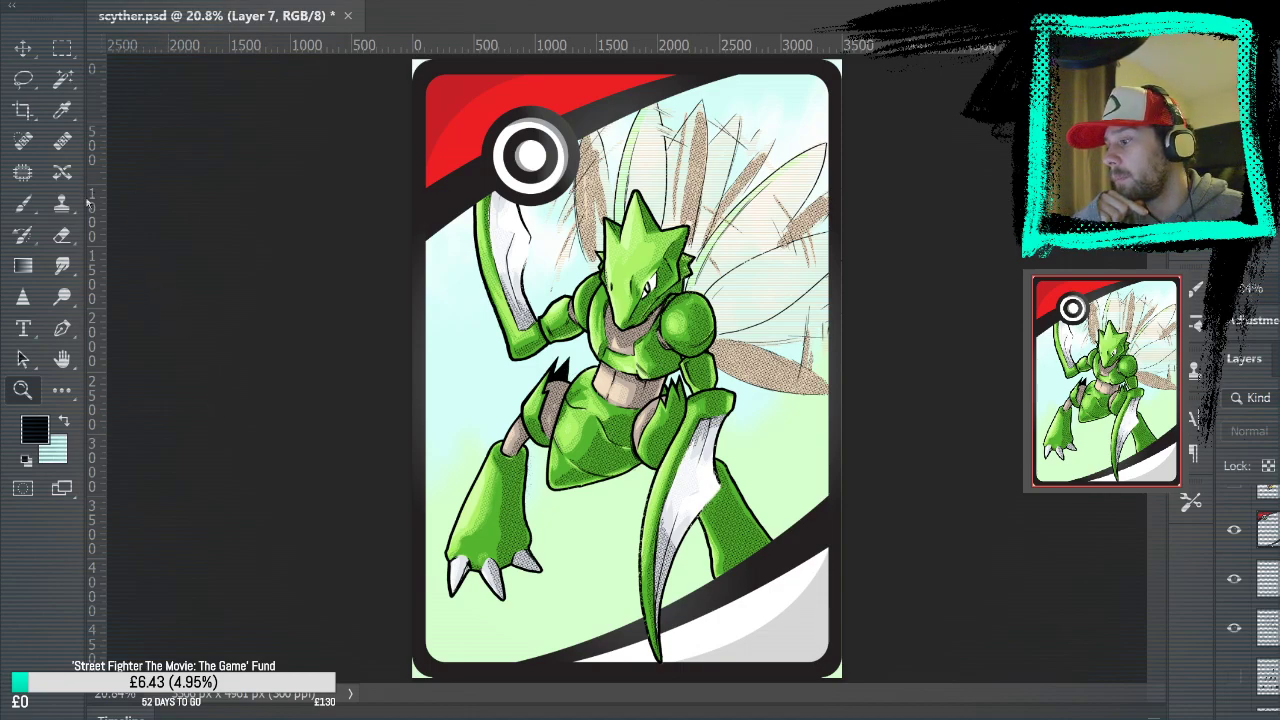
{"action": "key", "text": "ctrl+s"}
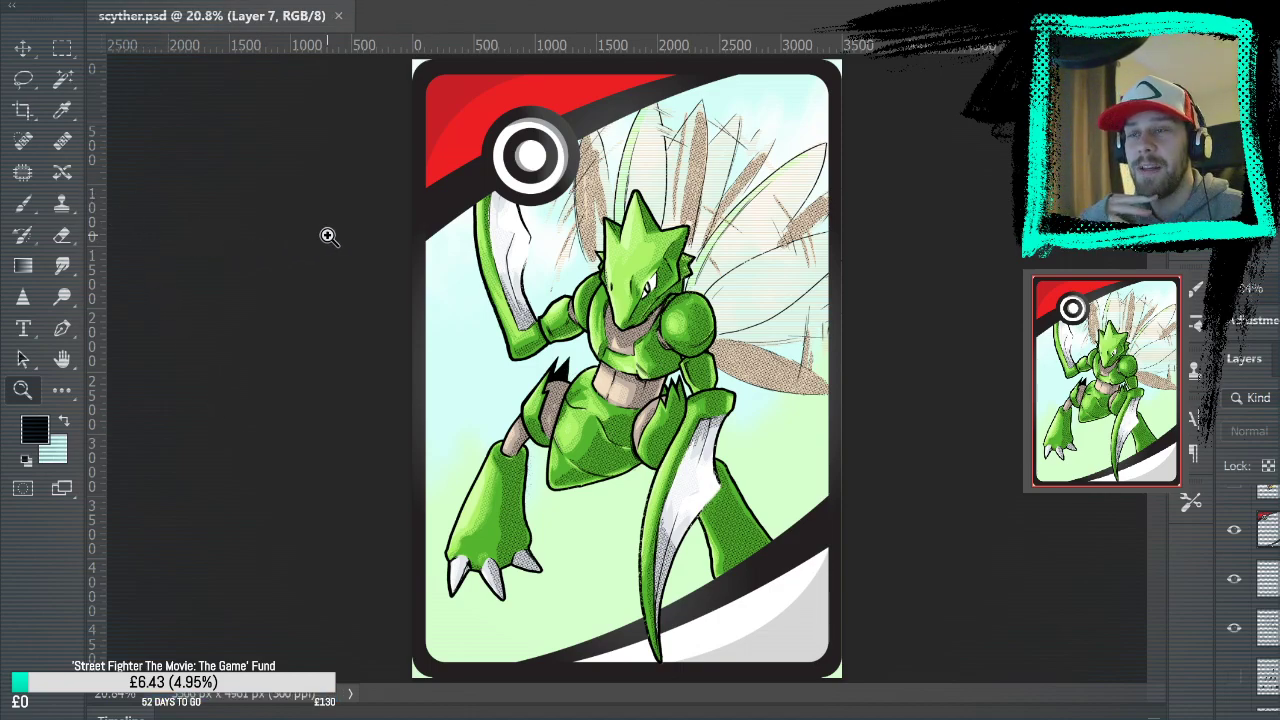